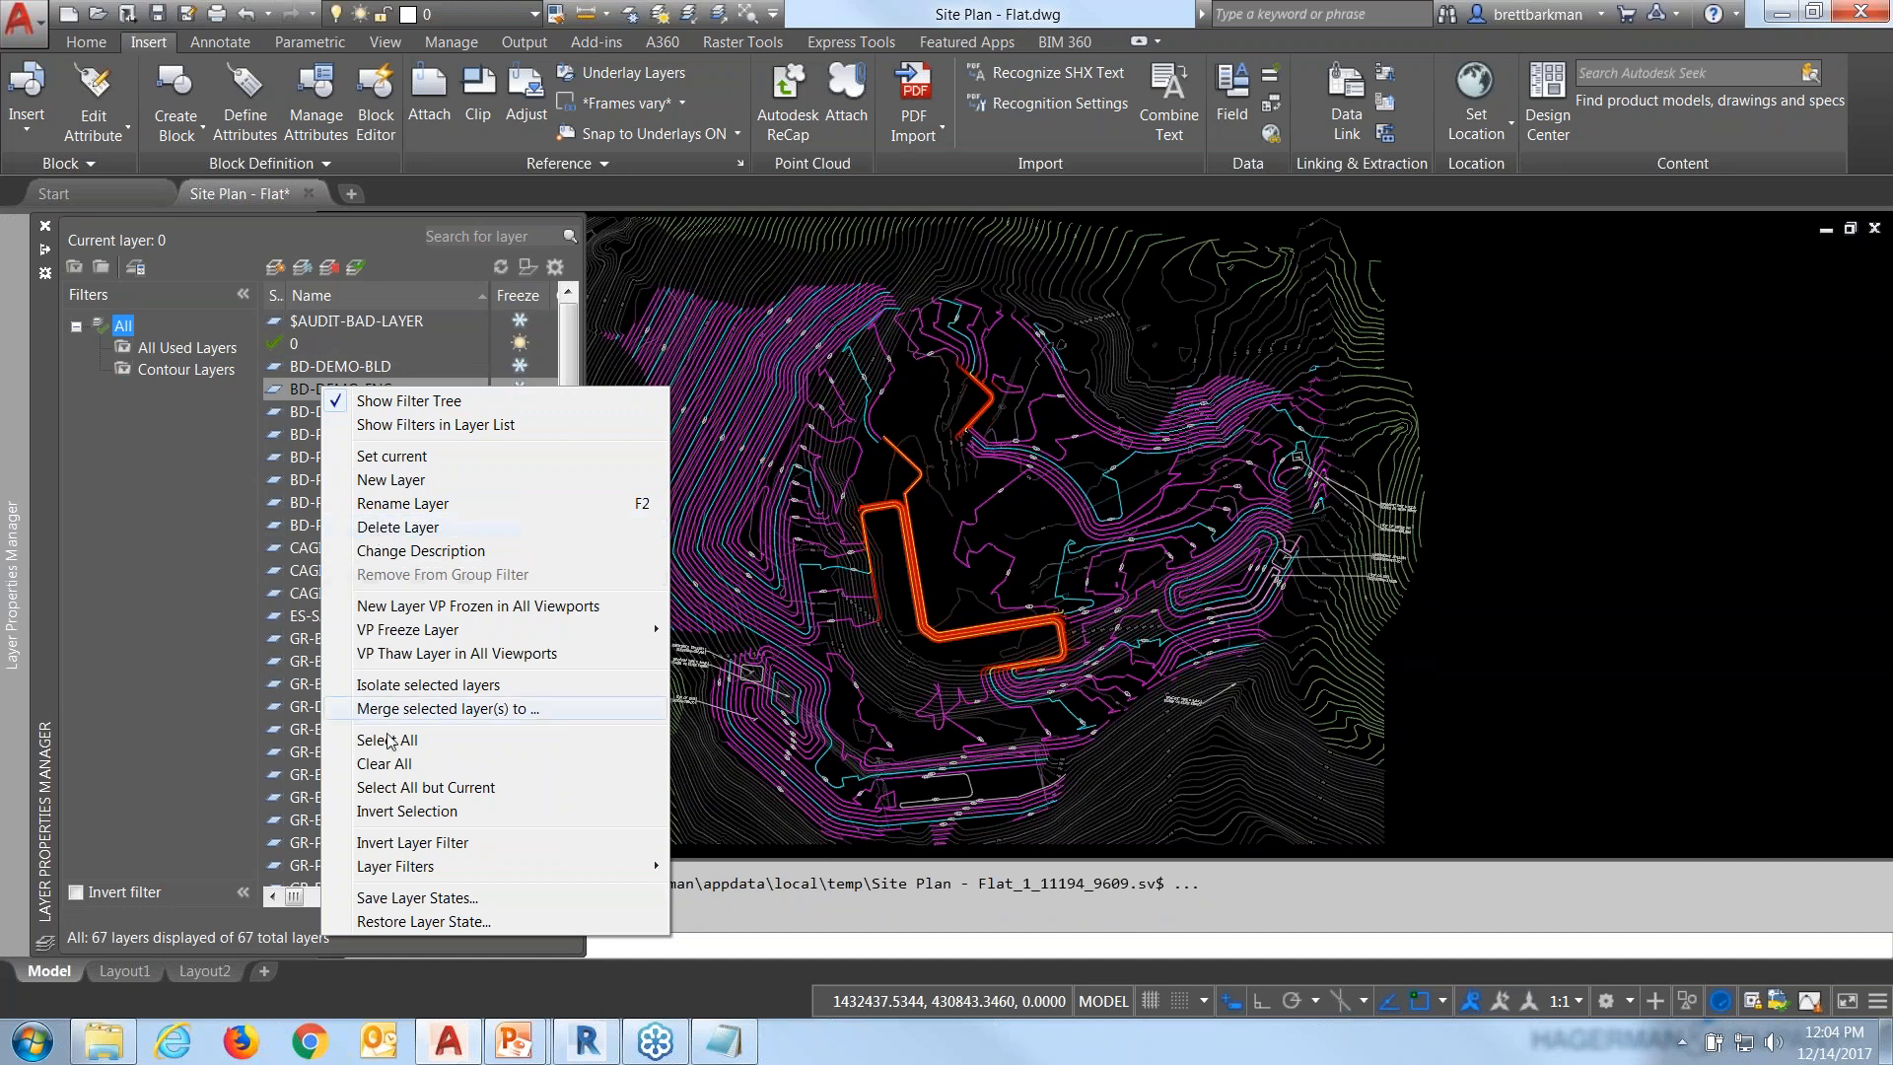
Select all layers in the layer list and thaw them together.
{"action": "left_click", "coordinate": [393, 761]}
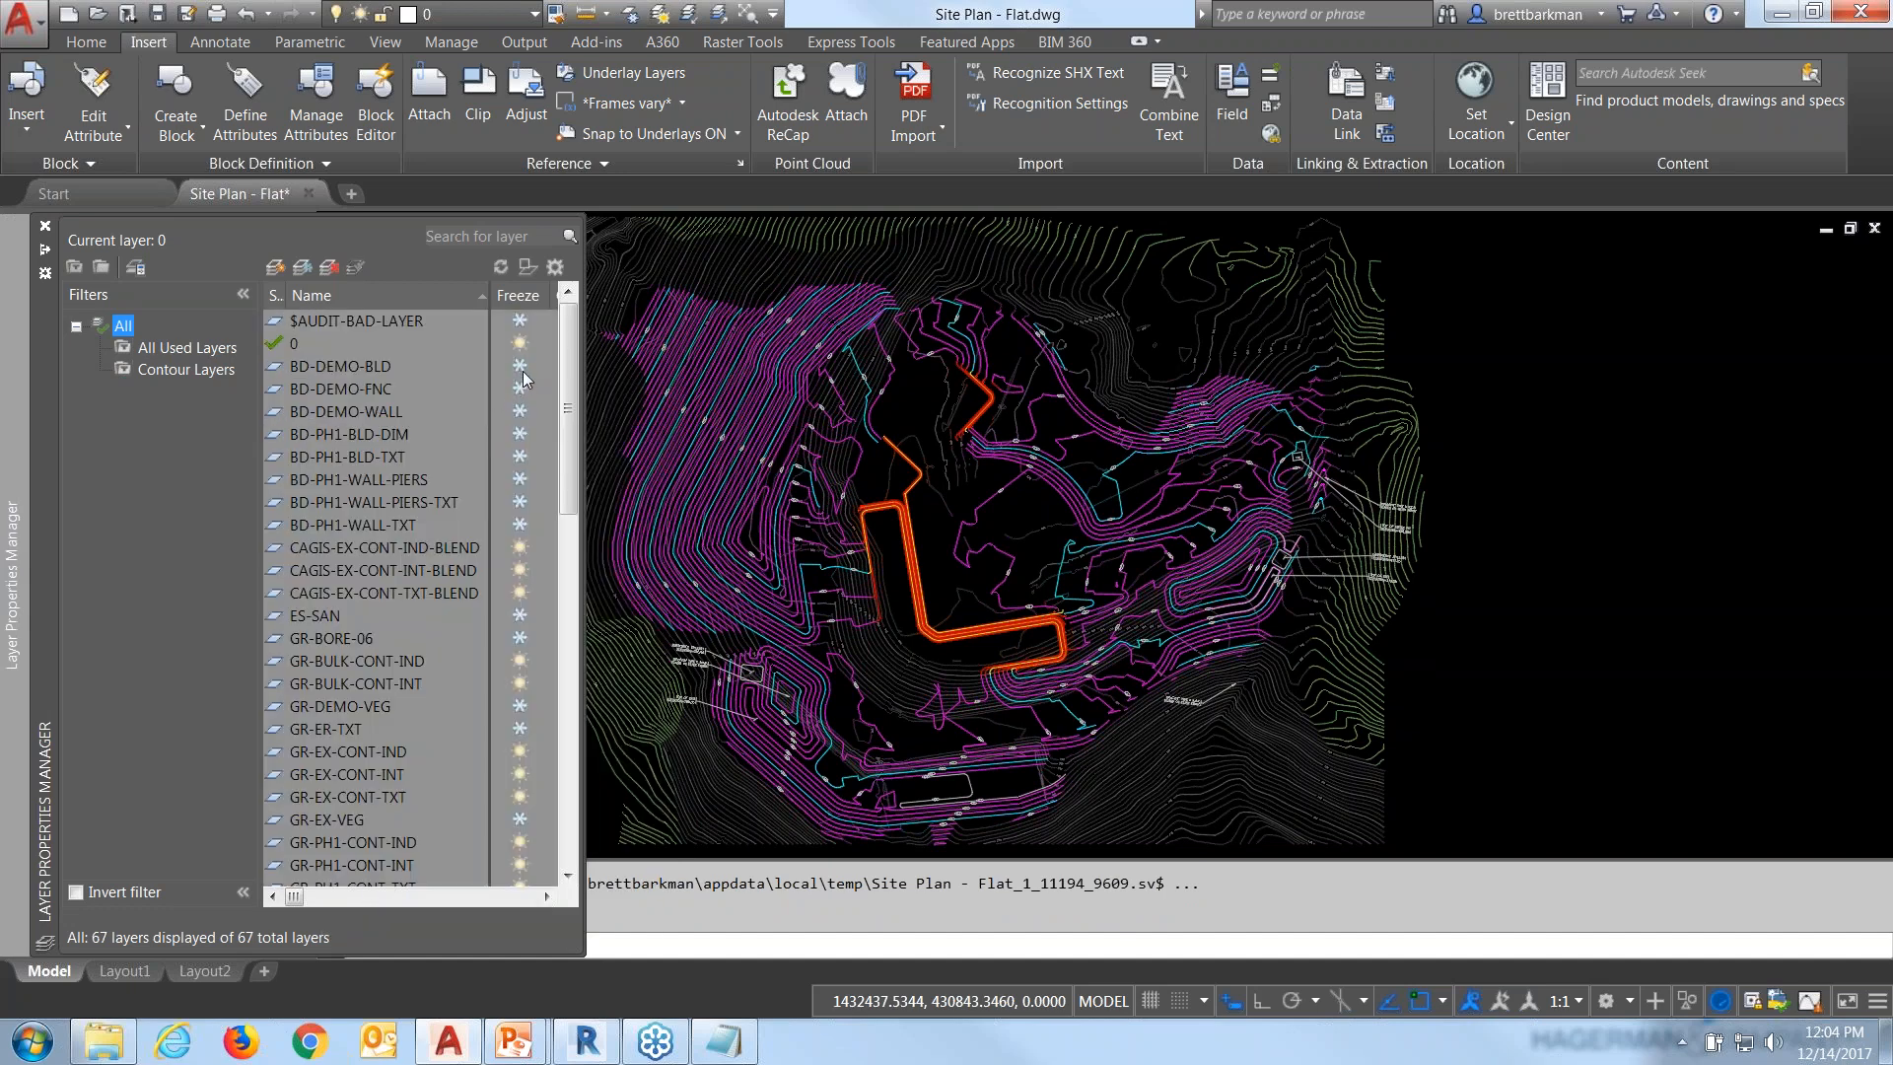
{"action": "key", "text": "ctrl+a"}
{"action": "left_click", "coordinate": [520, 365]}
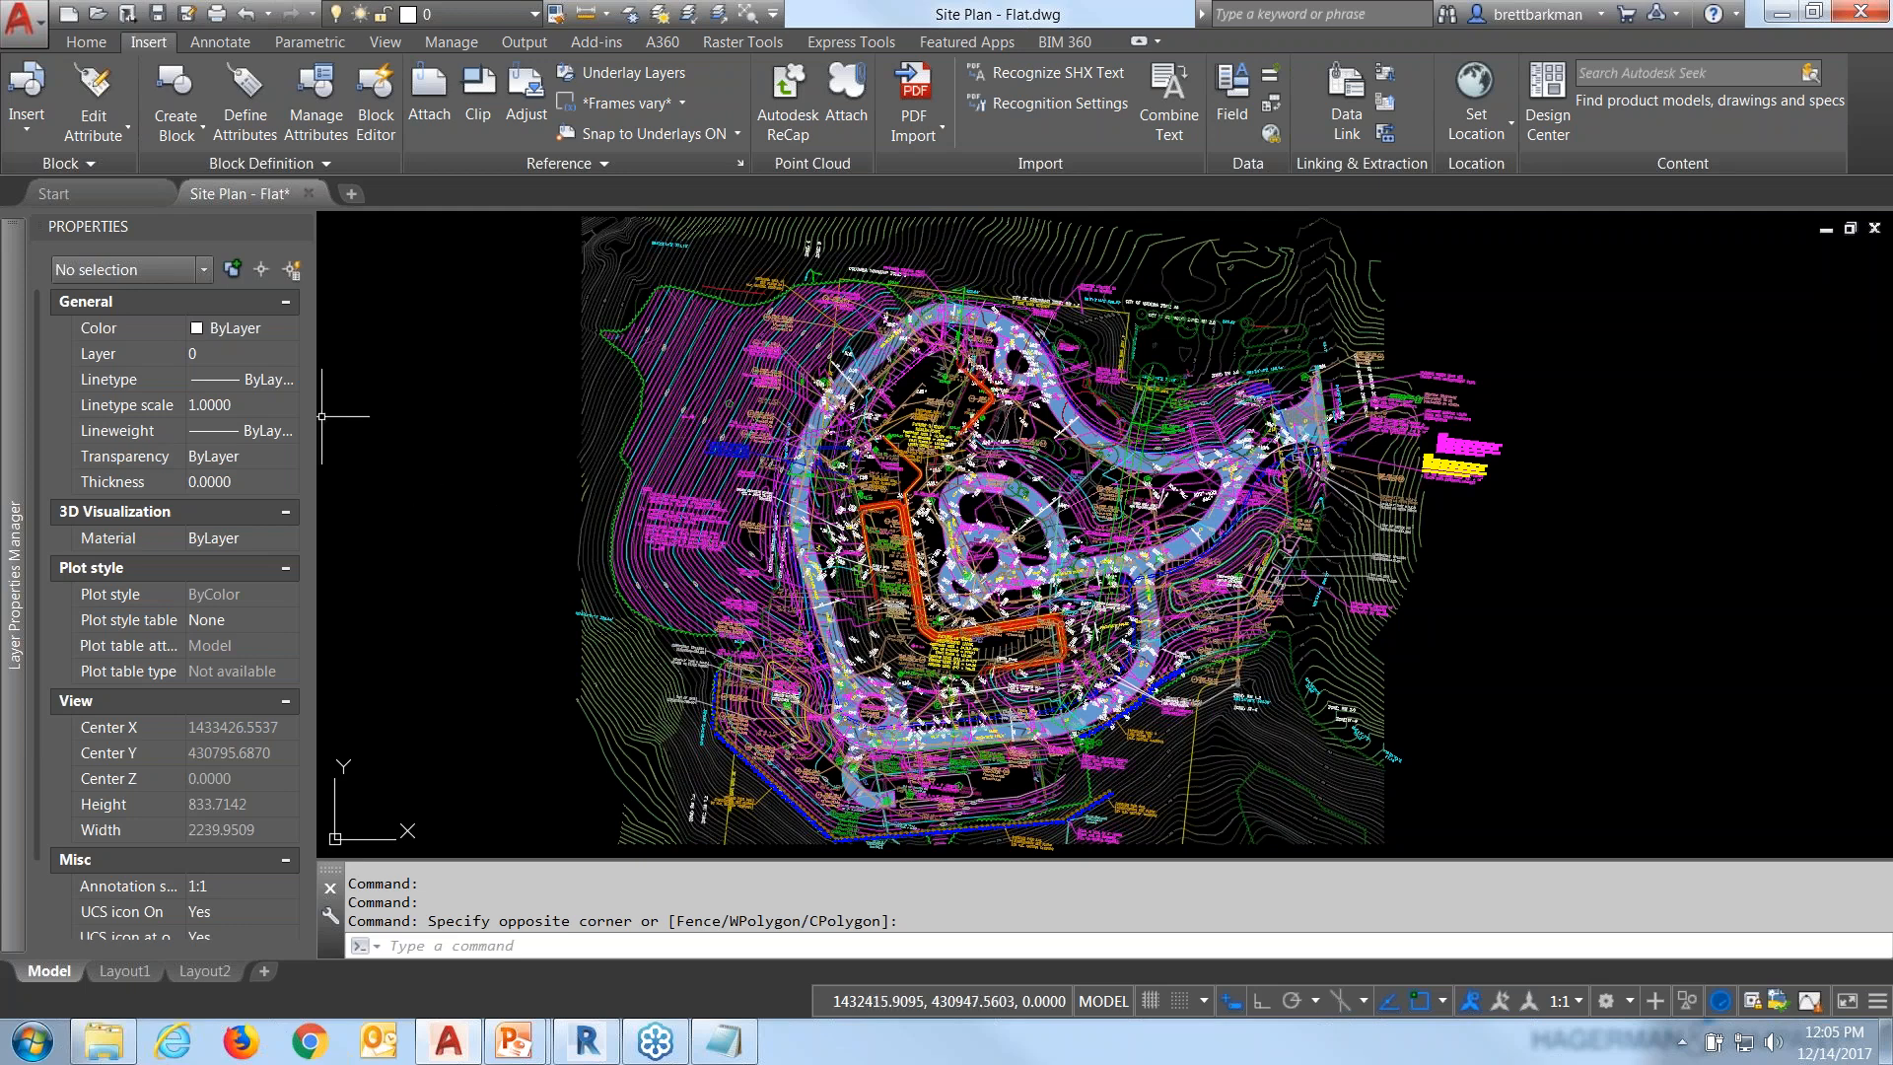
Filter the layer list to the Contour Layers group and check which new filter types can be created.
{"action": "mouse_move", "coordinate": [5, 441]}
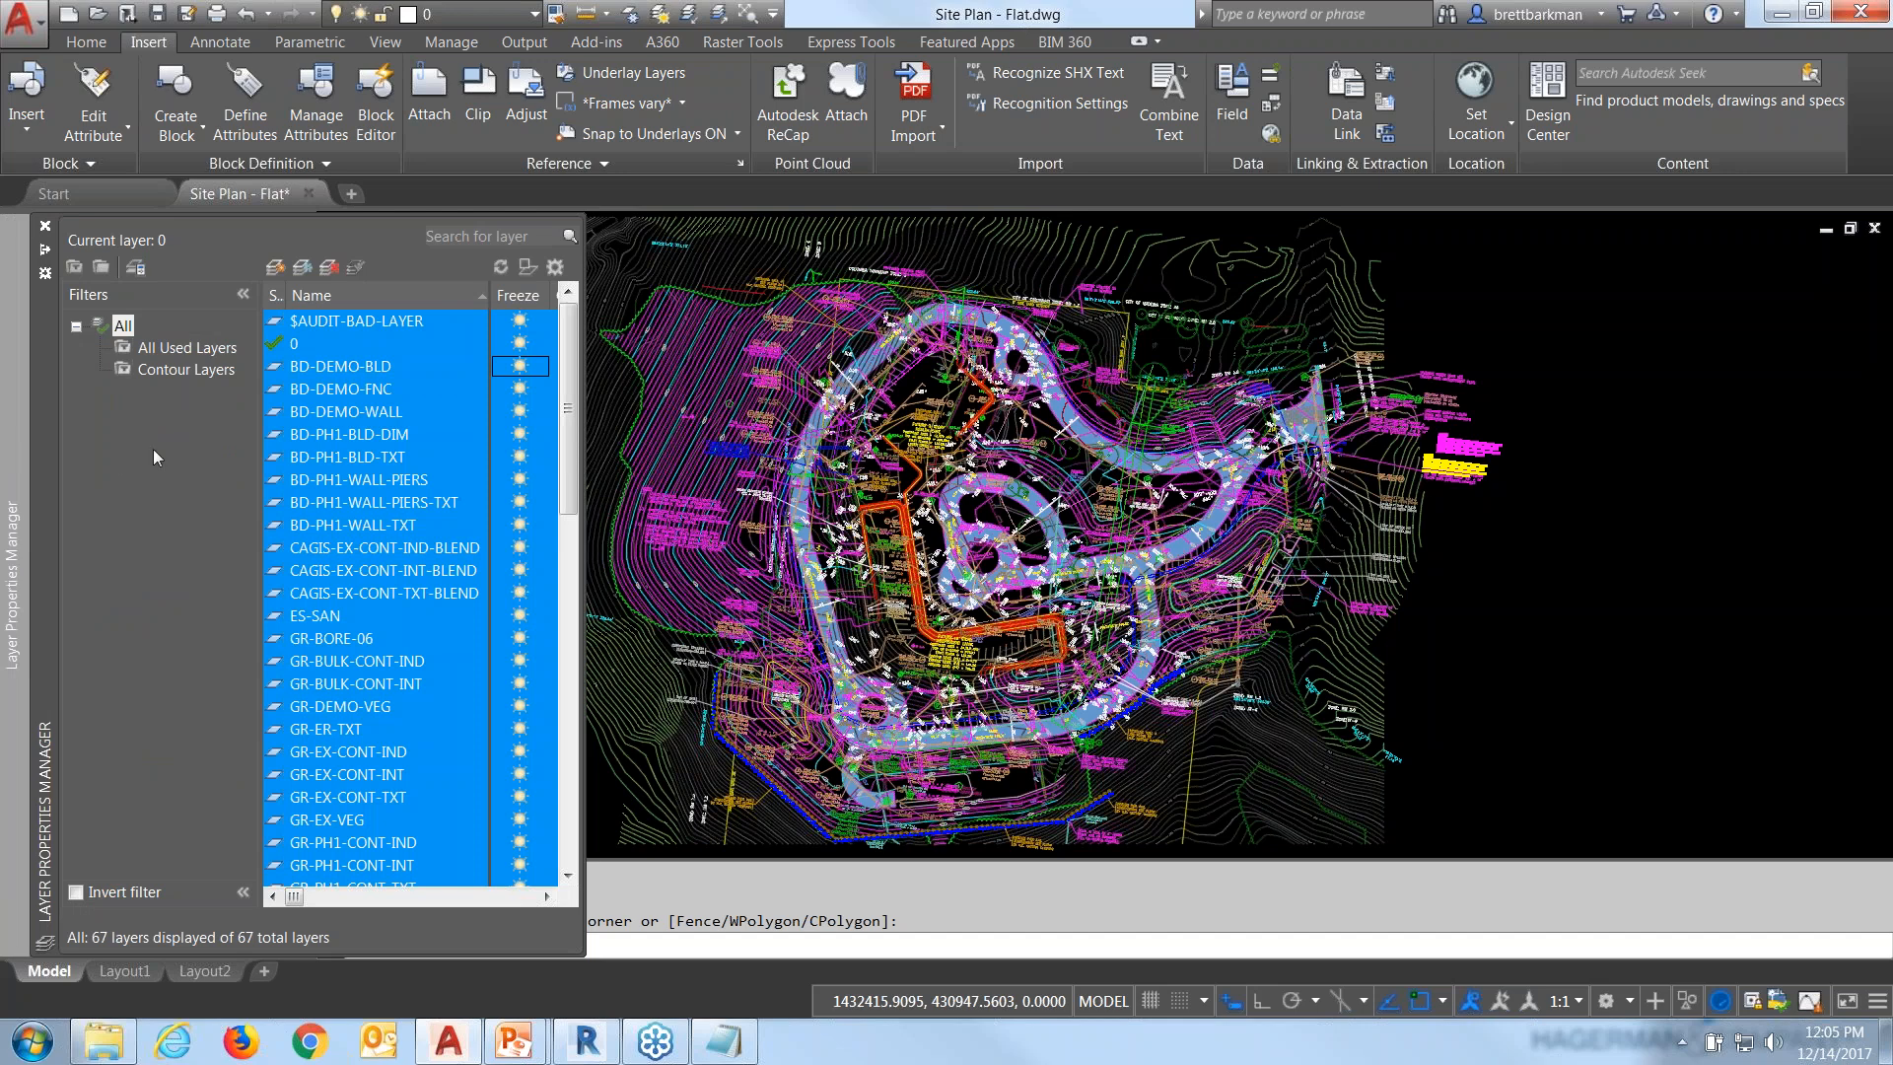
{"action": "left_click", "coordinate": [163, 373]}
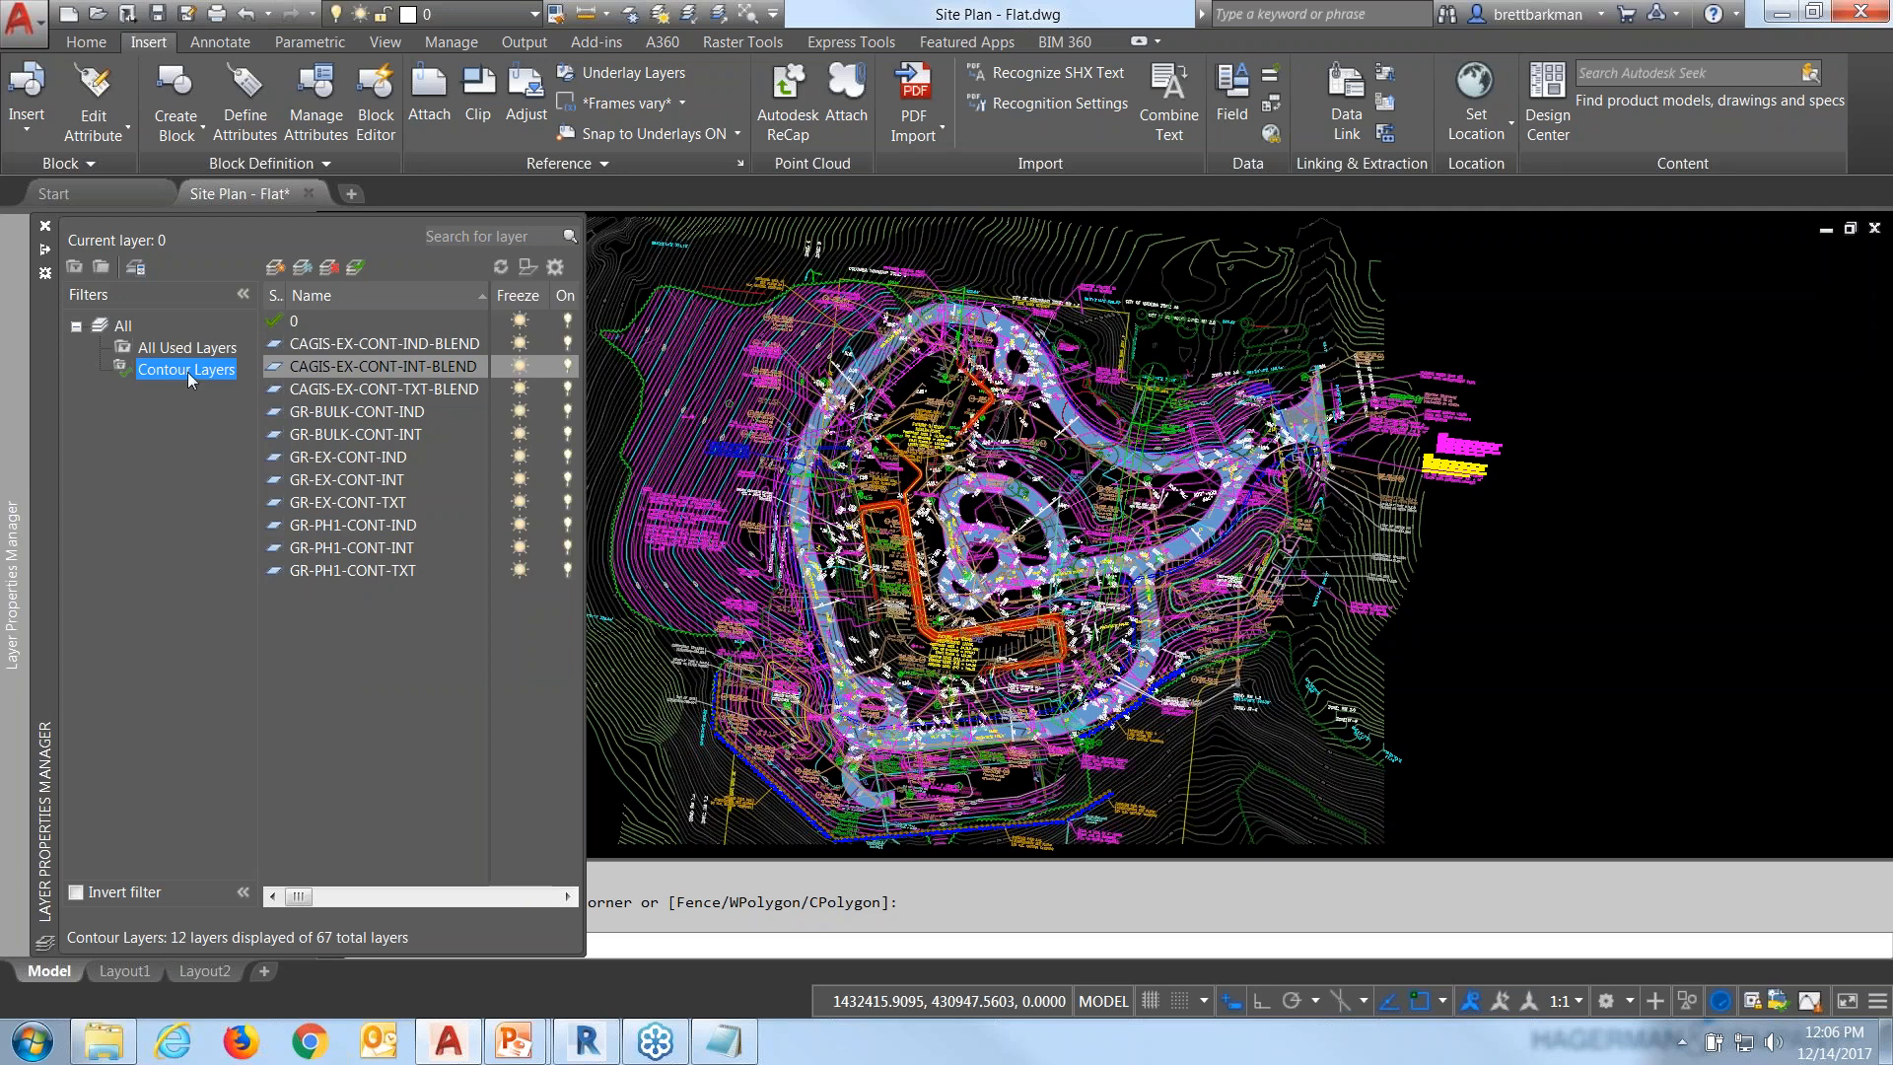
{"action": "right_click", "coordinate": [120, 329]}
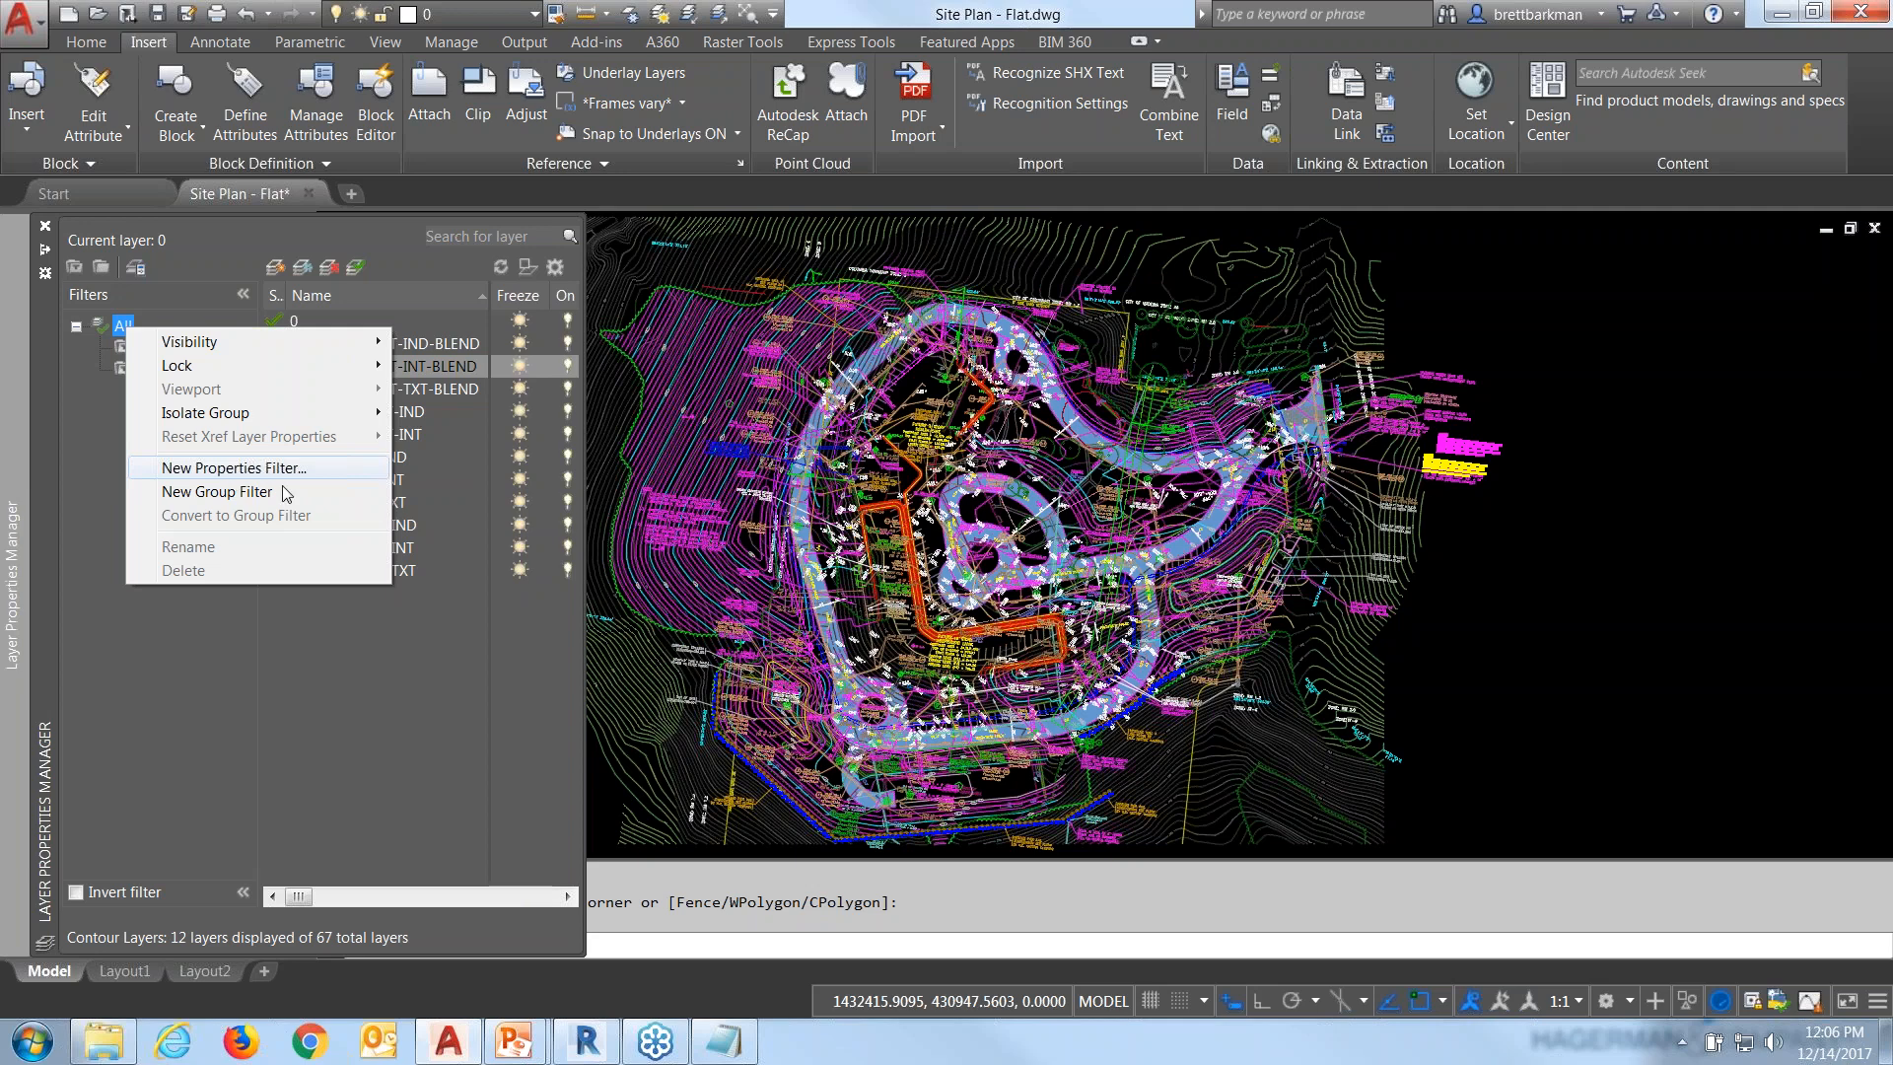
{"action": "left_click", "coordinate": [181, 648]}
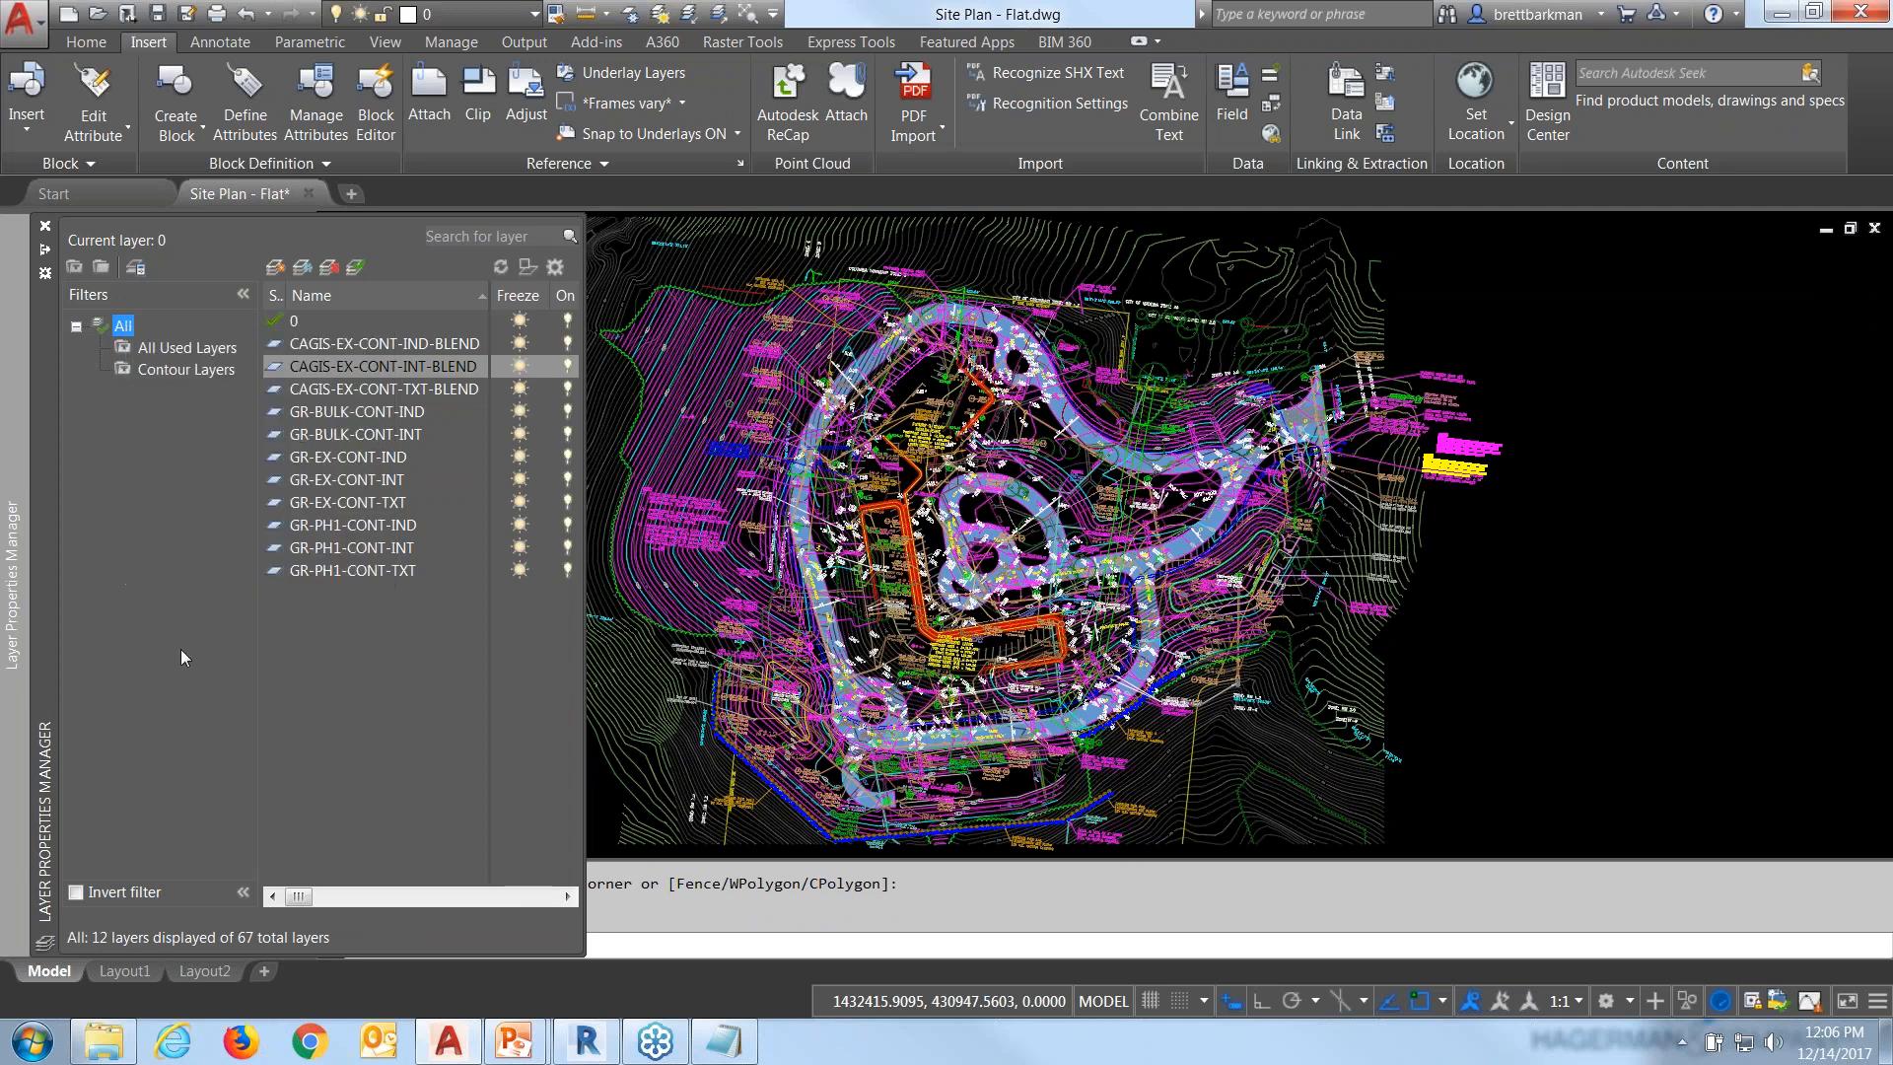
{"action": "left_click", "coordinate": [176, 369]}
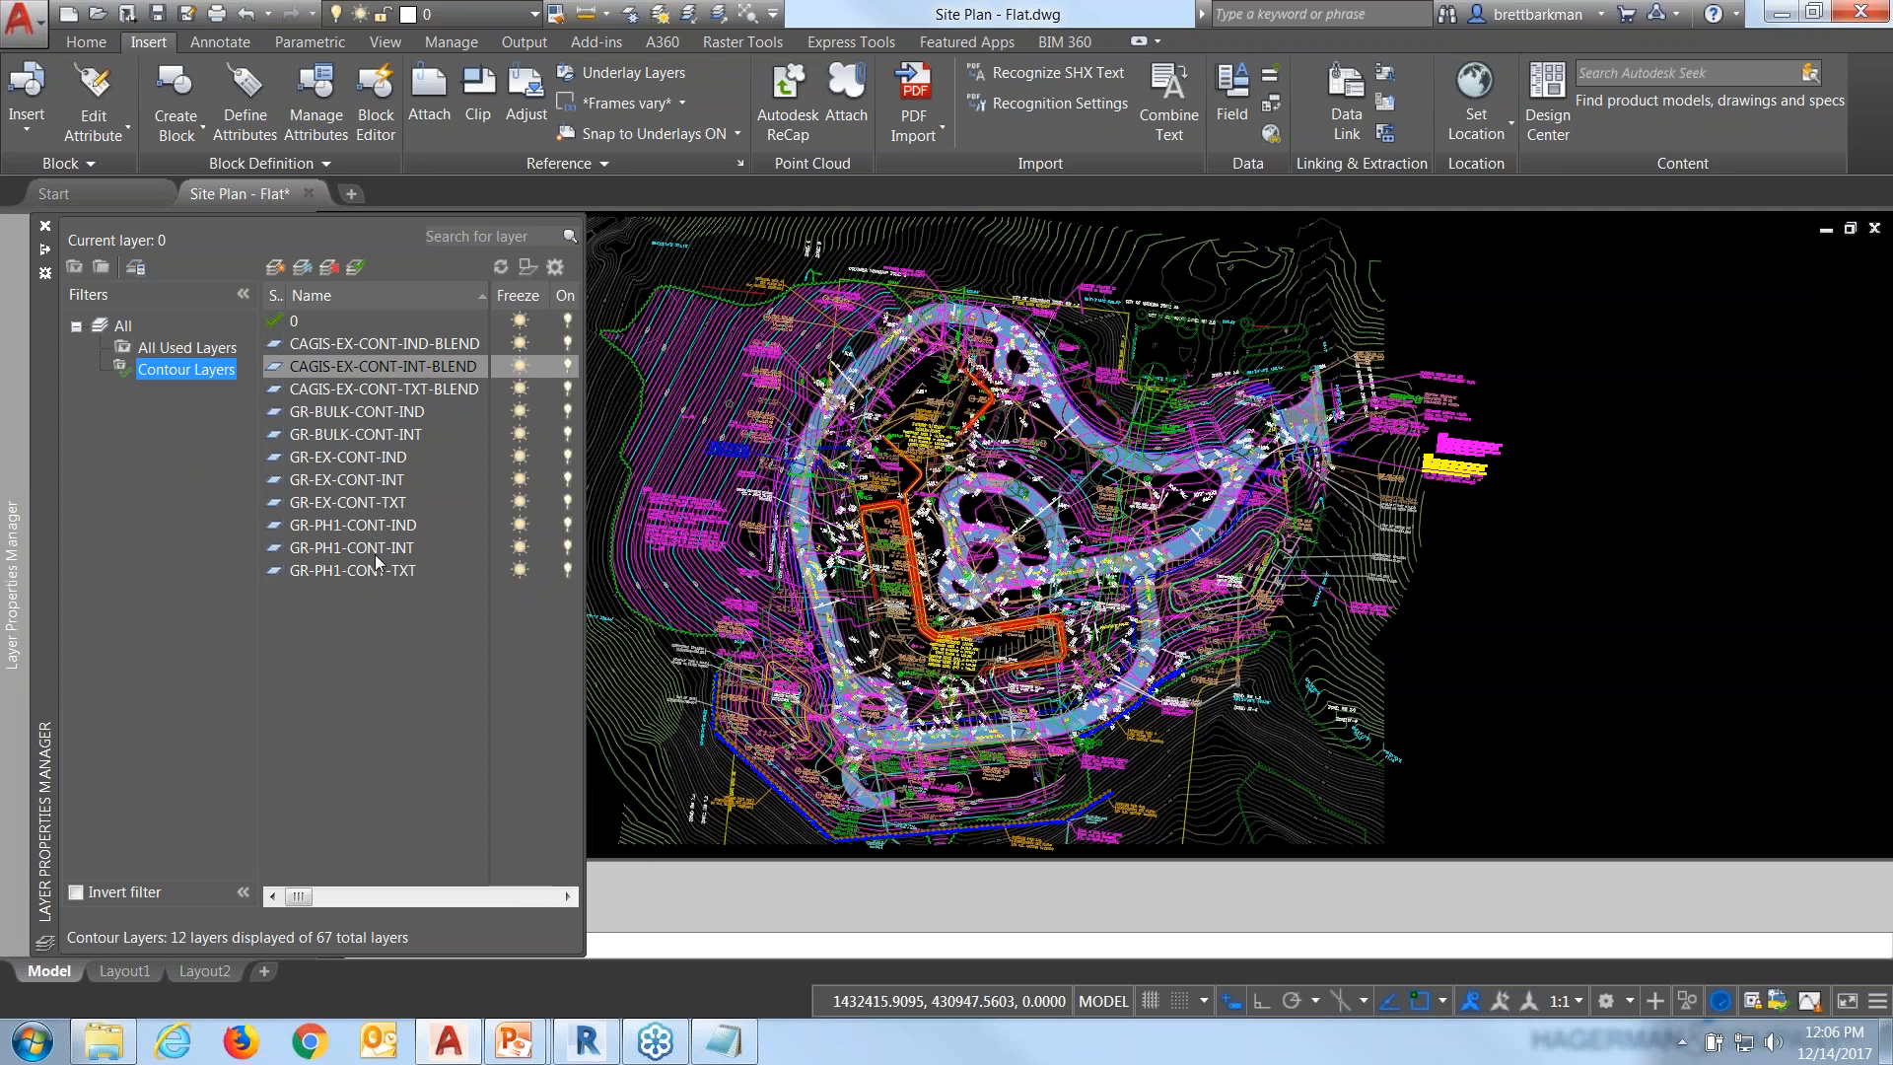
Restore the saved Contour Layers layer state.
{"action": "left_click", "coordinate": [139, 269]}
{"action": "left_click", "coordinate": [692, 339]}
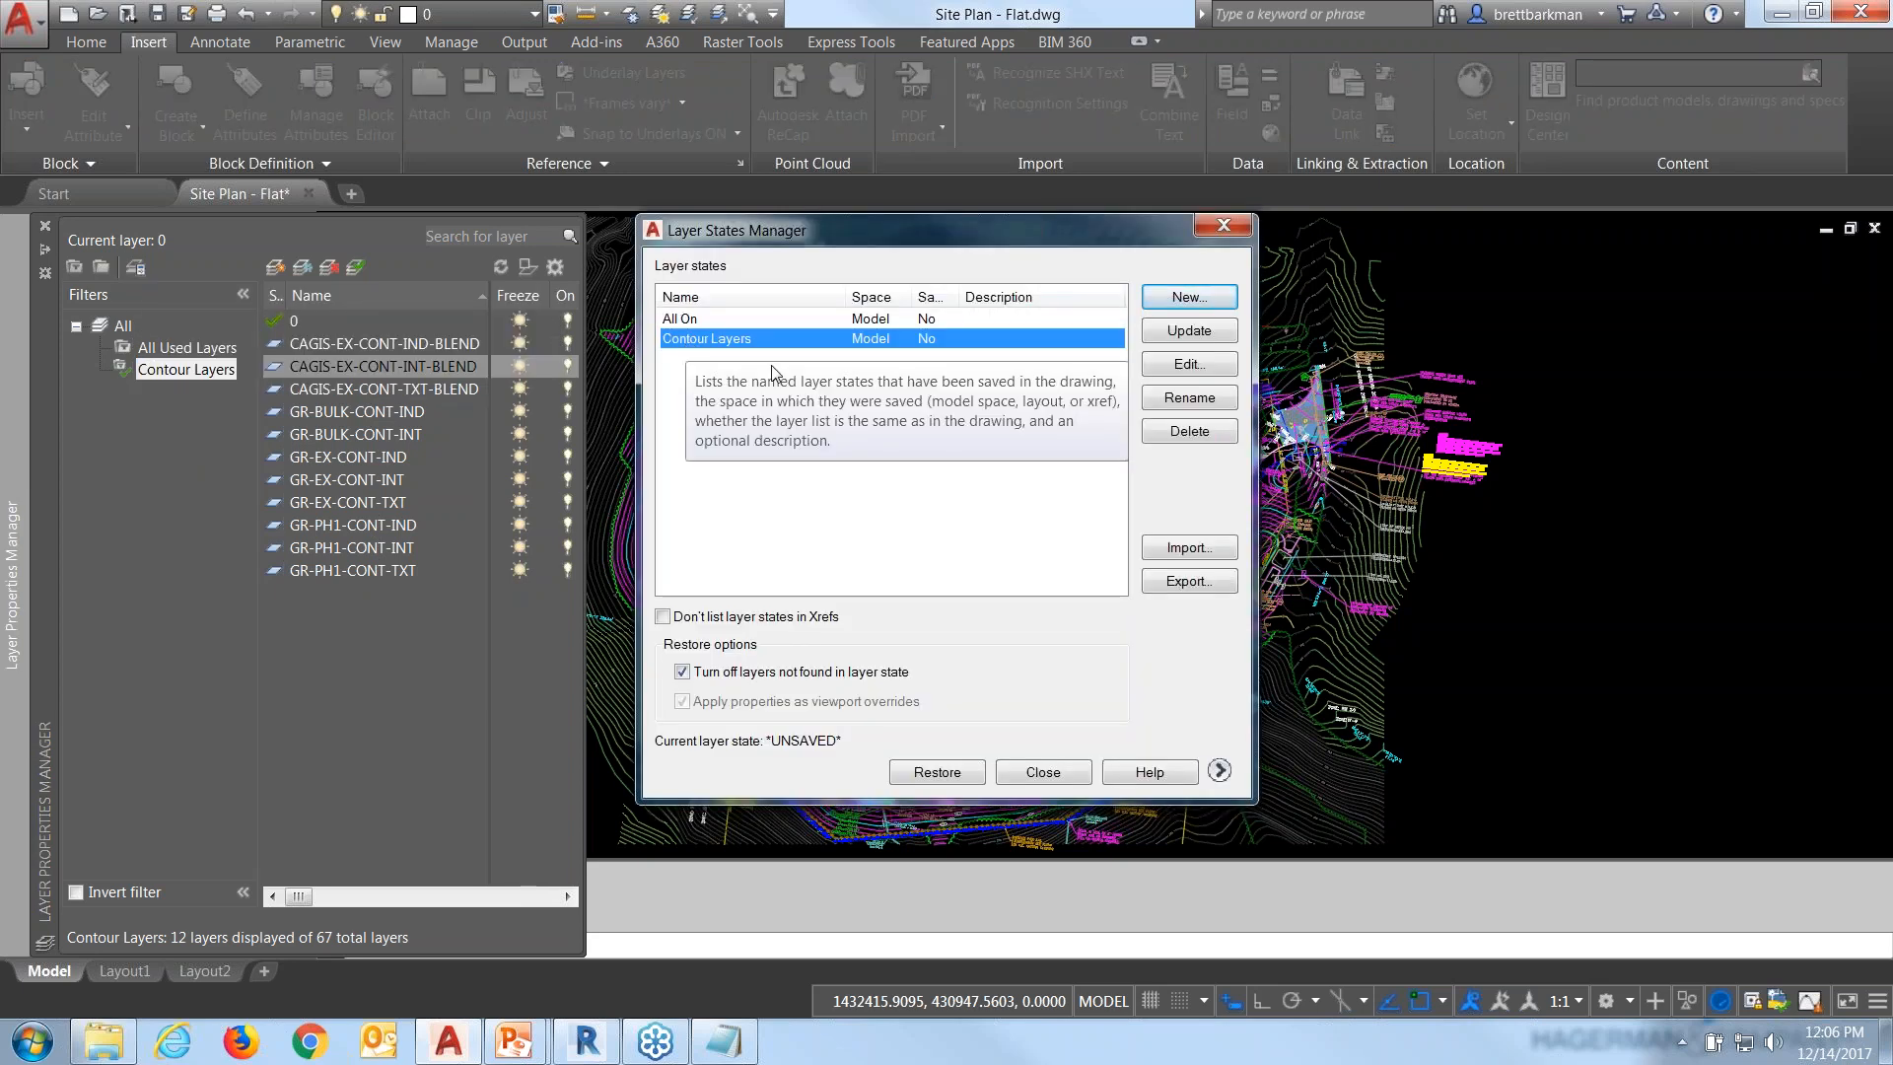
{"action": "left_click", "coordinate": [936, 773]}
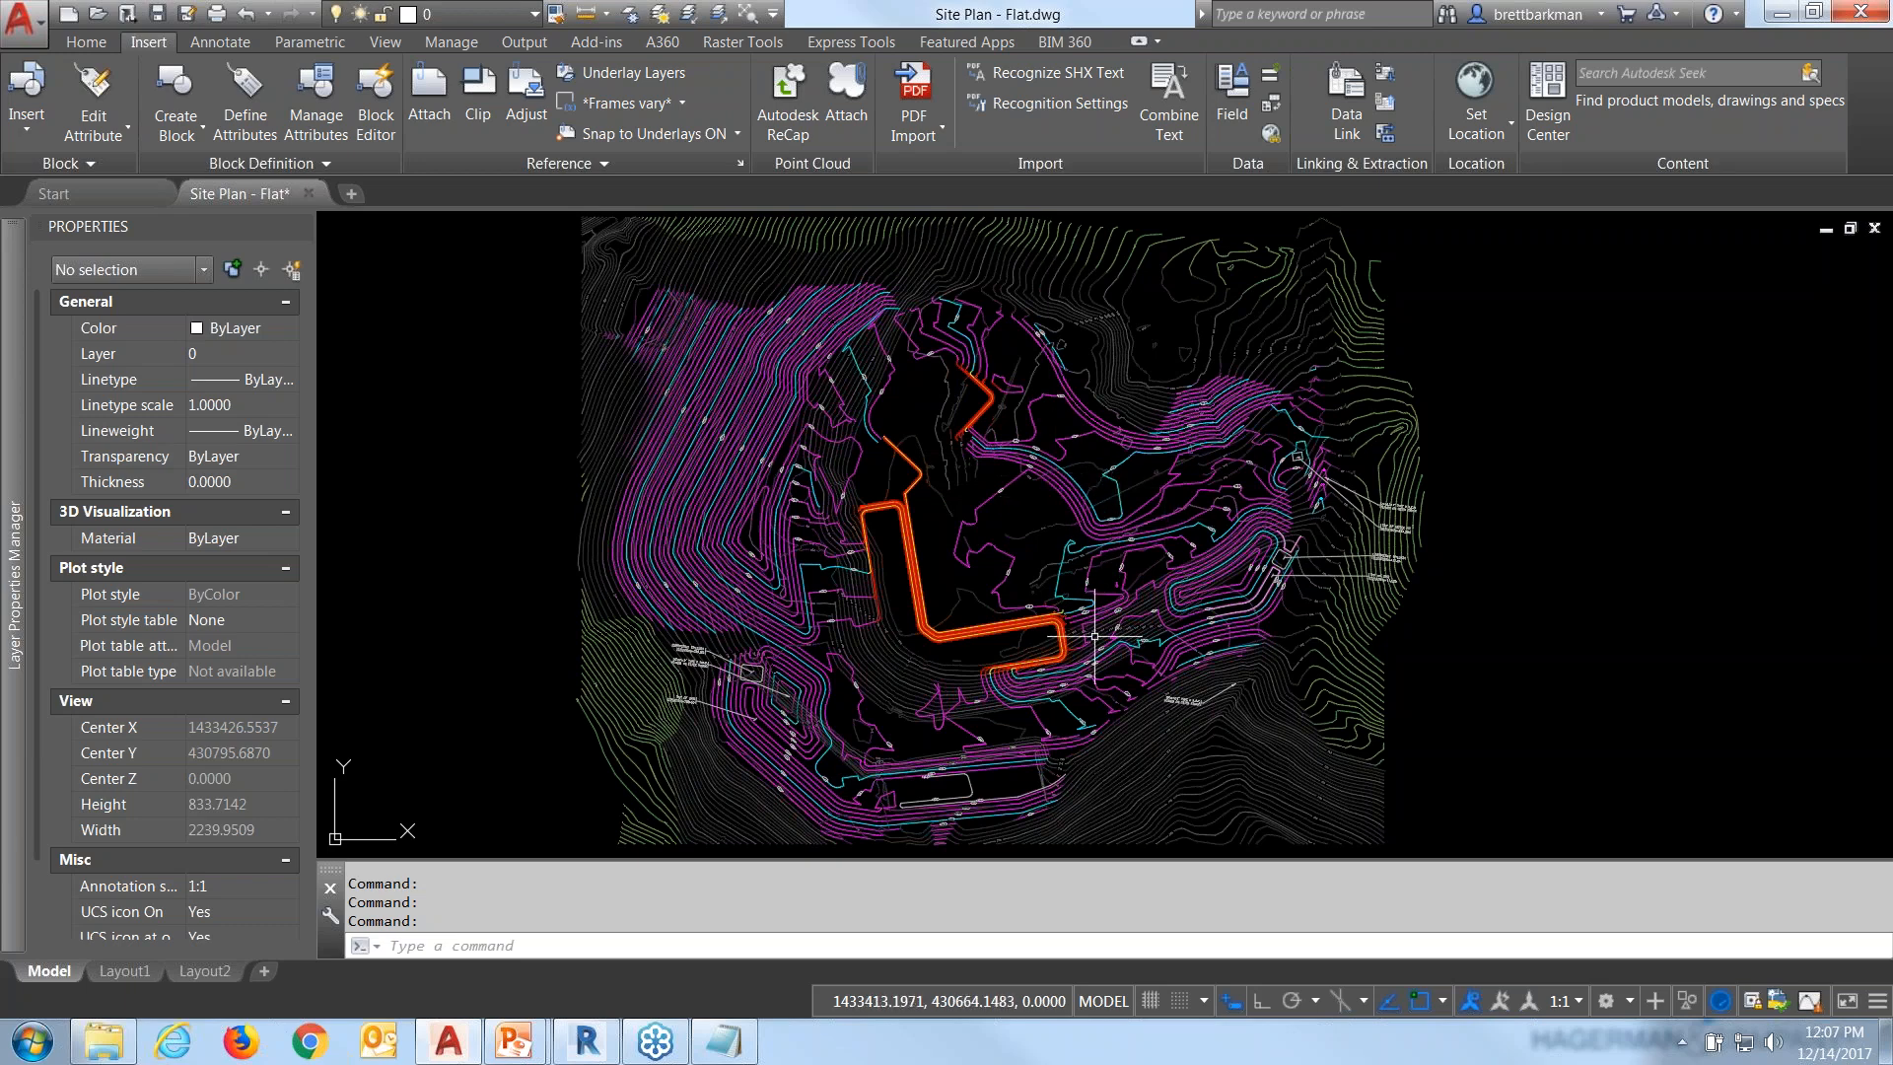
Orbit the site contours in 3D and switch the visual style to Wireframe.
{"action": "middle_click_drag", "start_coordinate": [1026, 415], "coordinate": [1032, 533], "text": "shift"}
{"action": "middle_click_drag", "start_coordinate": [1102, 639], "coordinate": [1079, 429]}
{"action": "mouse_move", "coordinate": [1210, 641]}
{"action": "middle_mouse_down"}
{"action": "mouse_move", "coordinate": [1213, 585]}
{"action": "mouse_move", "coordinate": [1257, 585]}
{"action": "mouse_move", "coordinate": [1156, 497]}
{"action": "mouse_move", "coordinate": [1148, 533]}
{"action": "mouse_move", "coordinate": [1145, 474]}
{"action": "mouse_move", "coordinate": [1135, 596]}
{"action": "middle_mouse_up"}
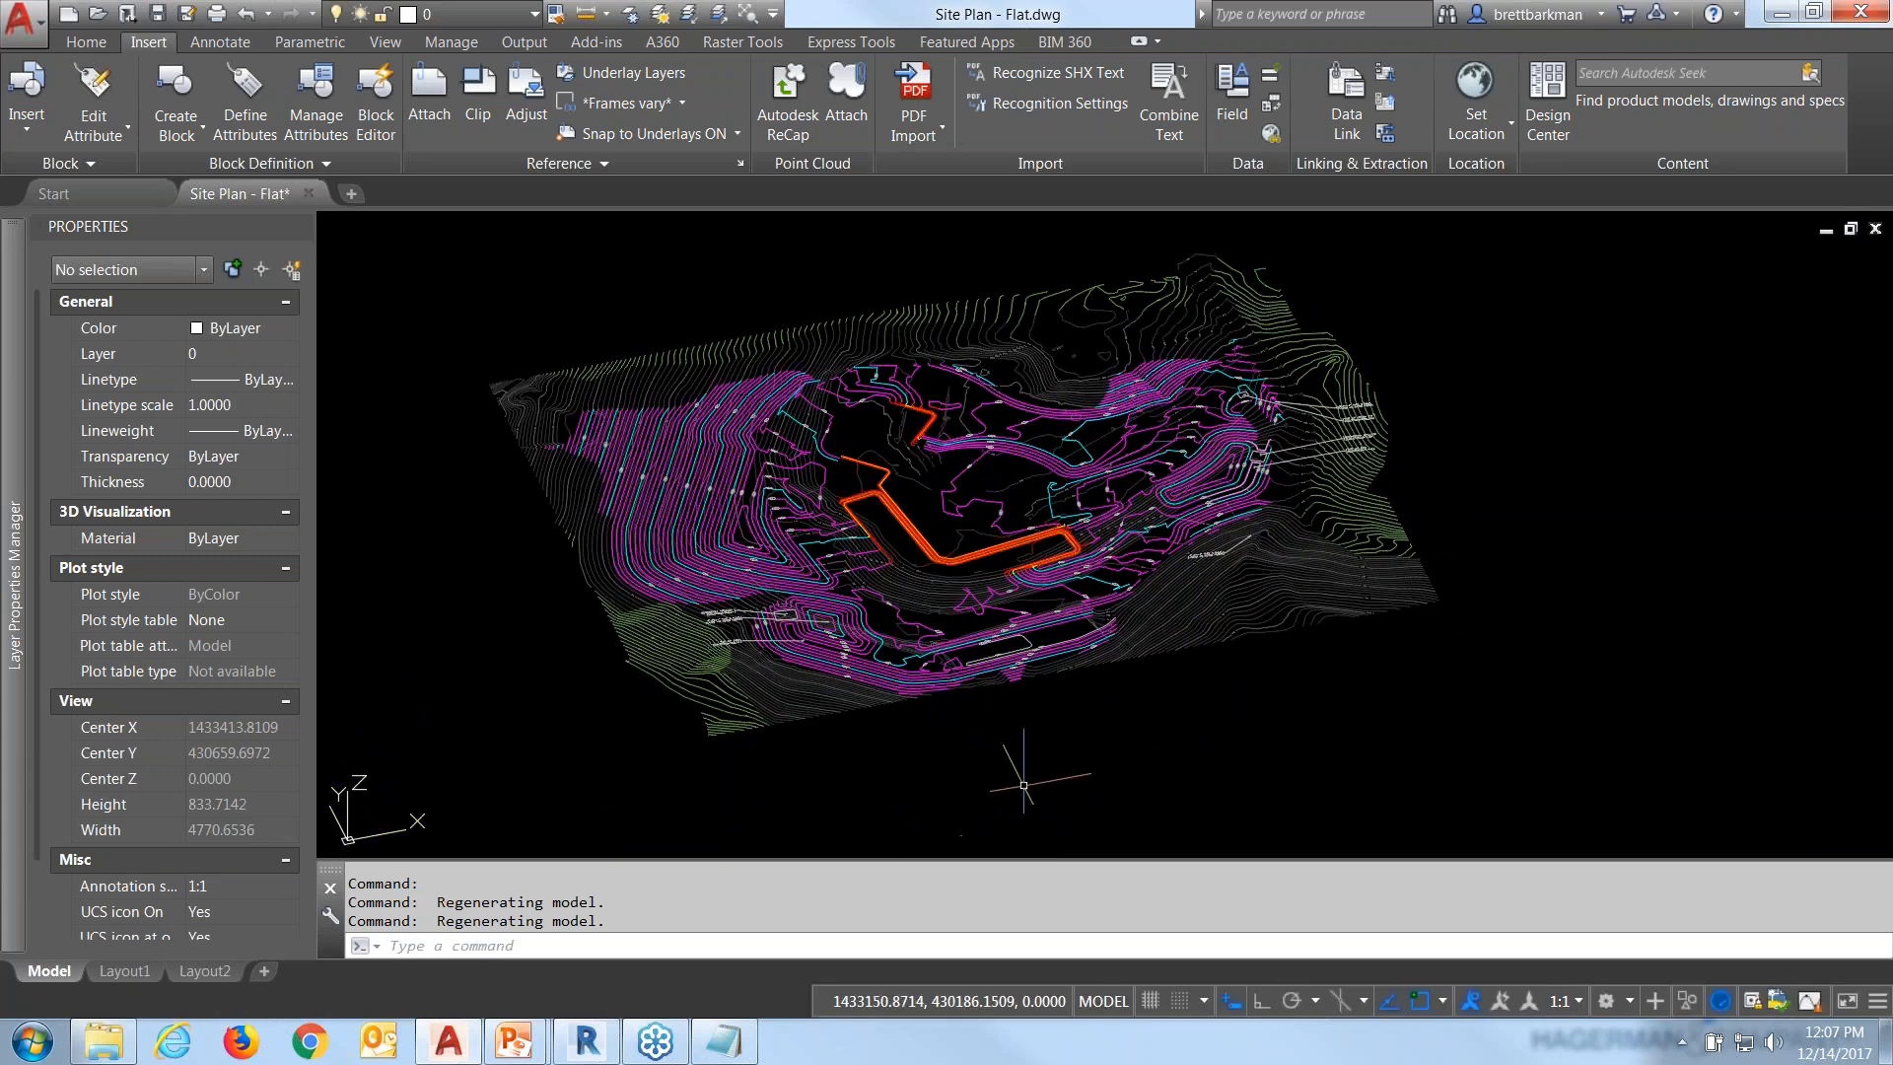
{"action": "middle_click_drag", "start_coordinate": [1257, 705], "coordinate": [1158, 434], "text": "shift"}
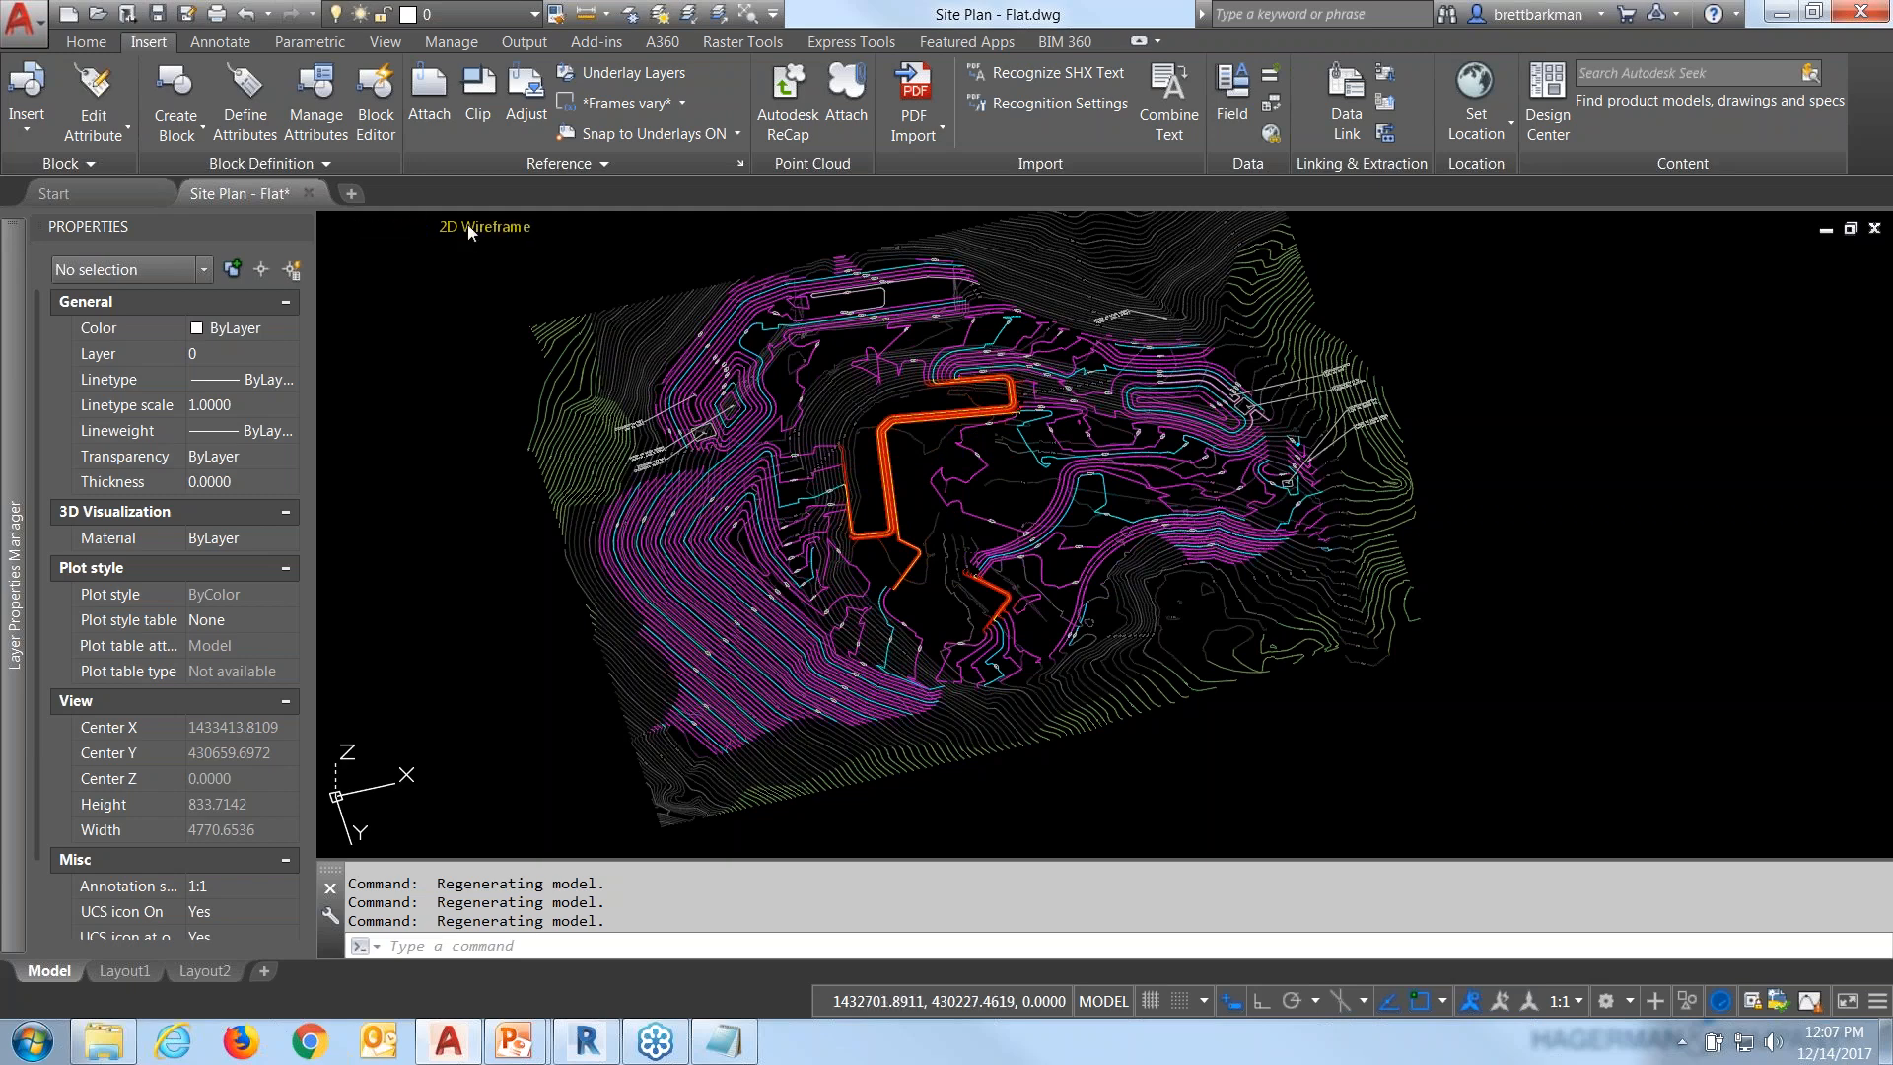
{"action": "left_click", "coordinate": [469, 227]}
{"action": "left_click", "coordinate": [526, 474]}
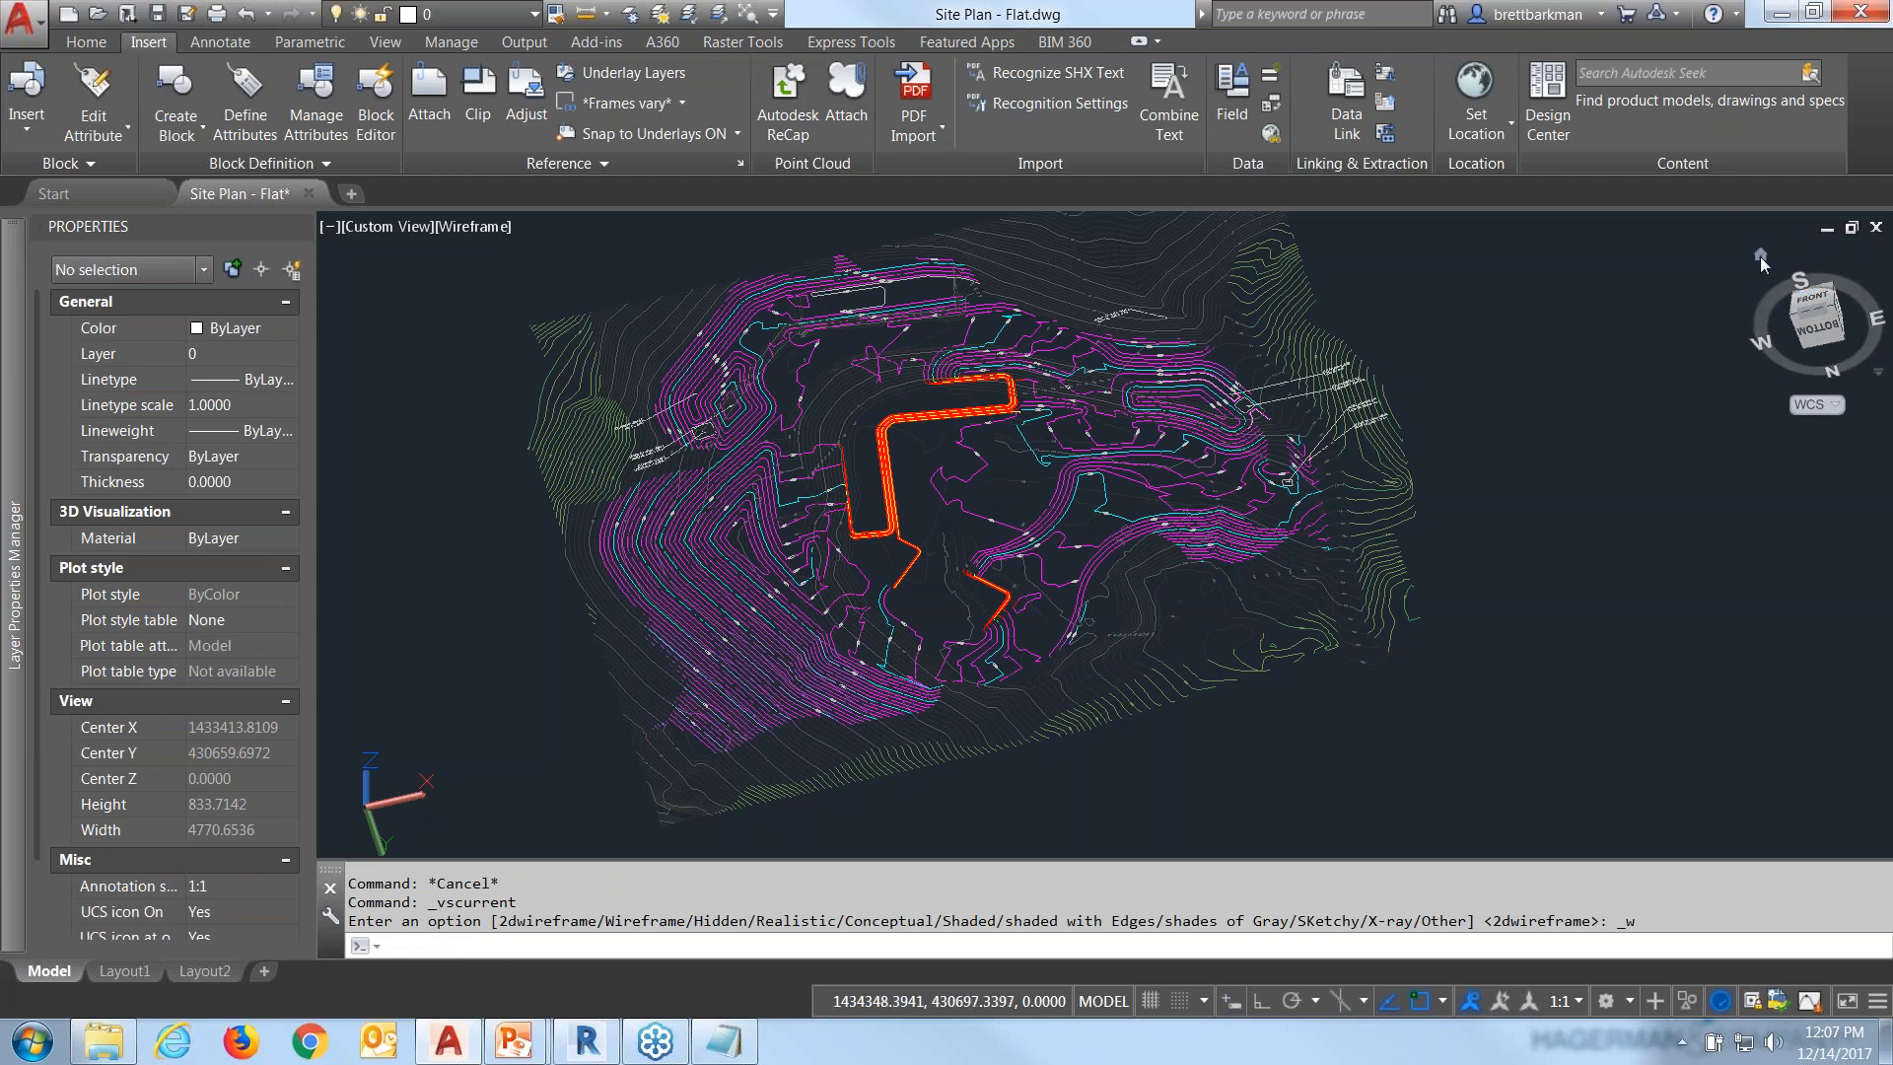
Reset the view to Top and zoom to the drawing's extents.
{"action": "left_click", "coordinate": [1760, 255]}
{"action": "left_click", "coordinate": [1819, 299]}
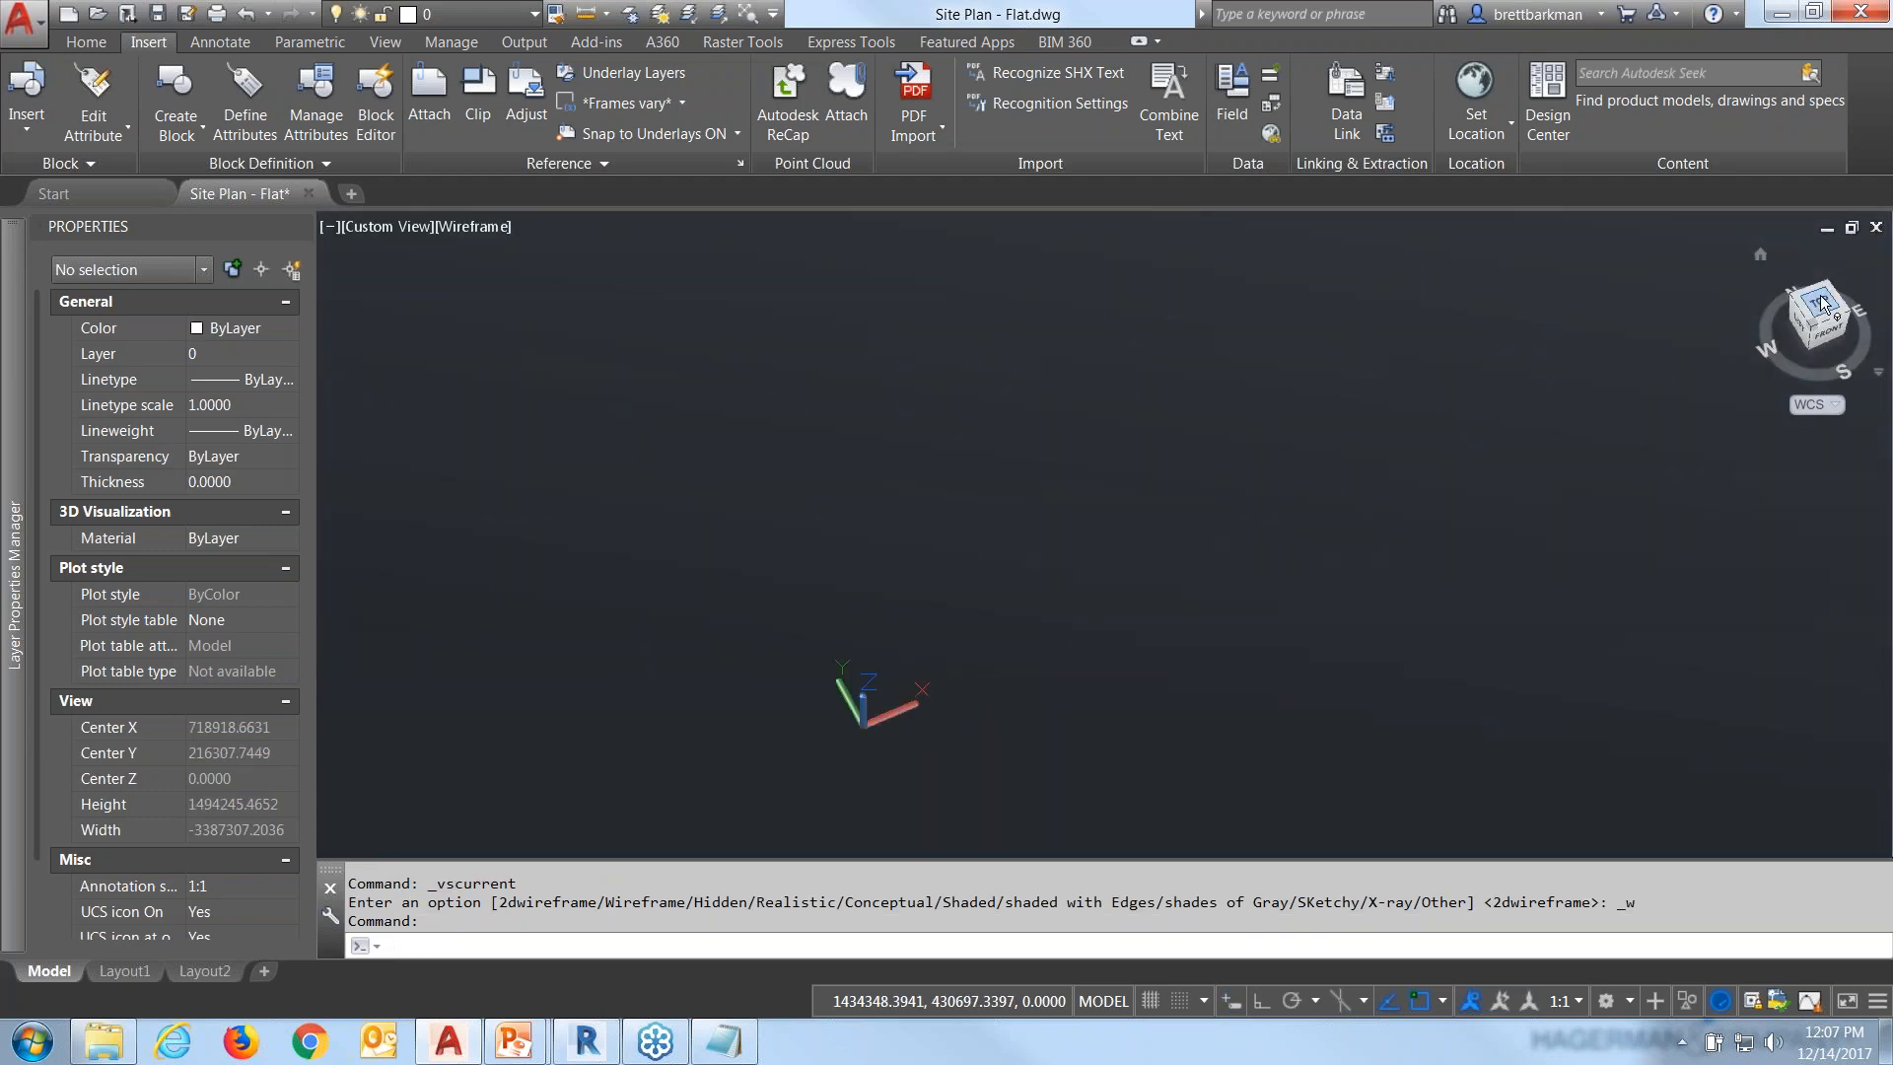
{"action": "right_click", "coordinate": [1808, 316]}
{"action": "left_click", "coordinate": [1678, 357]}
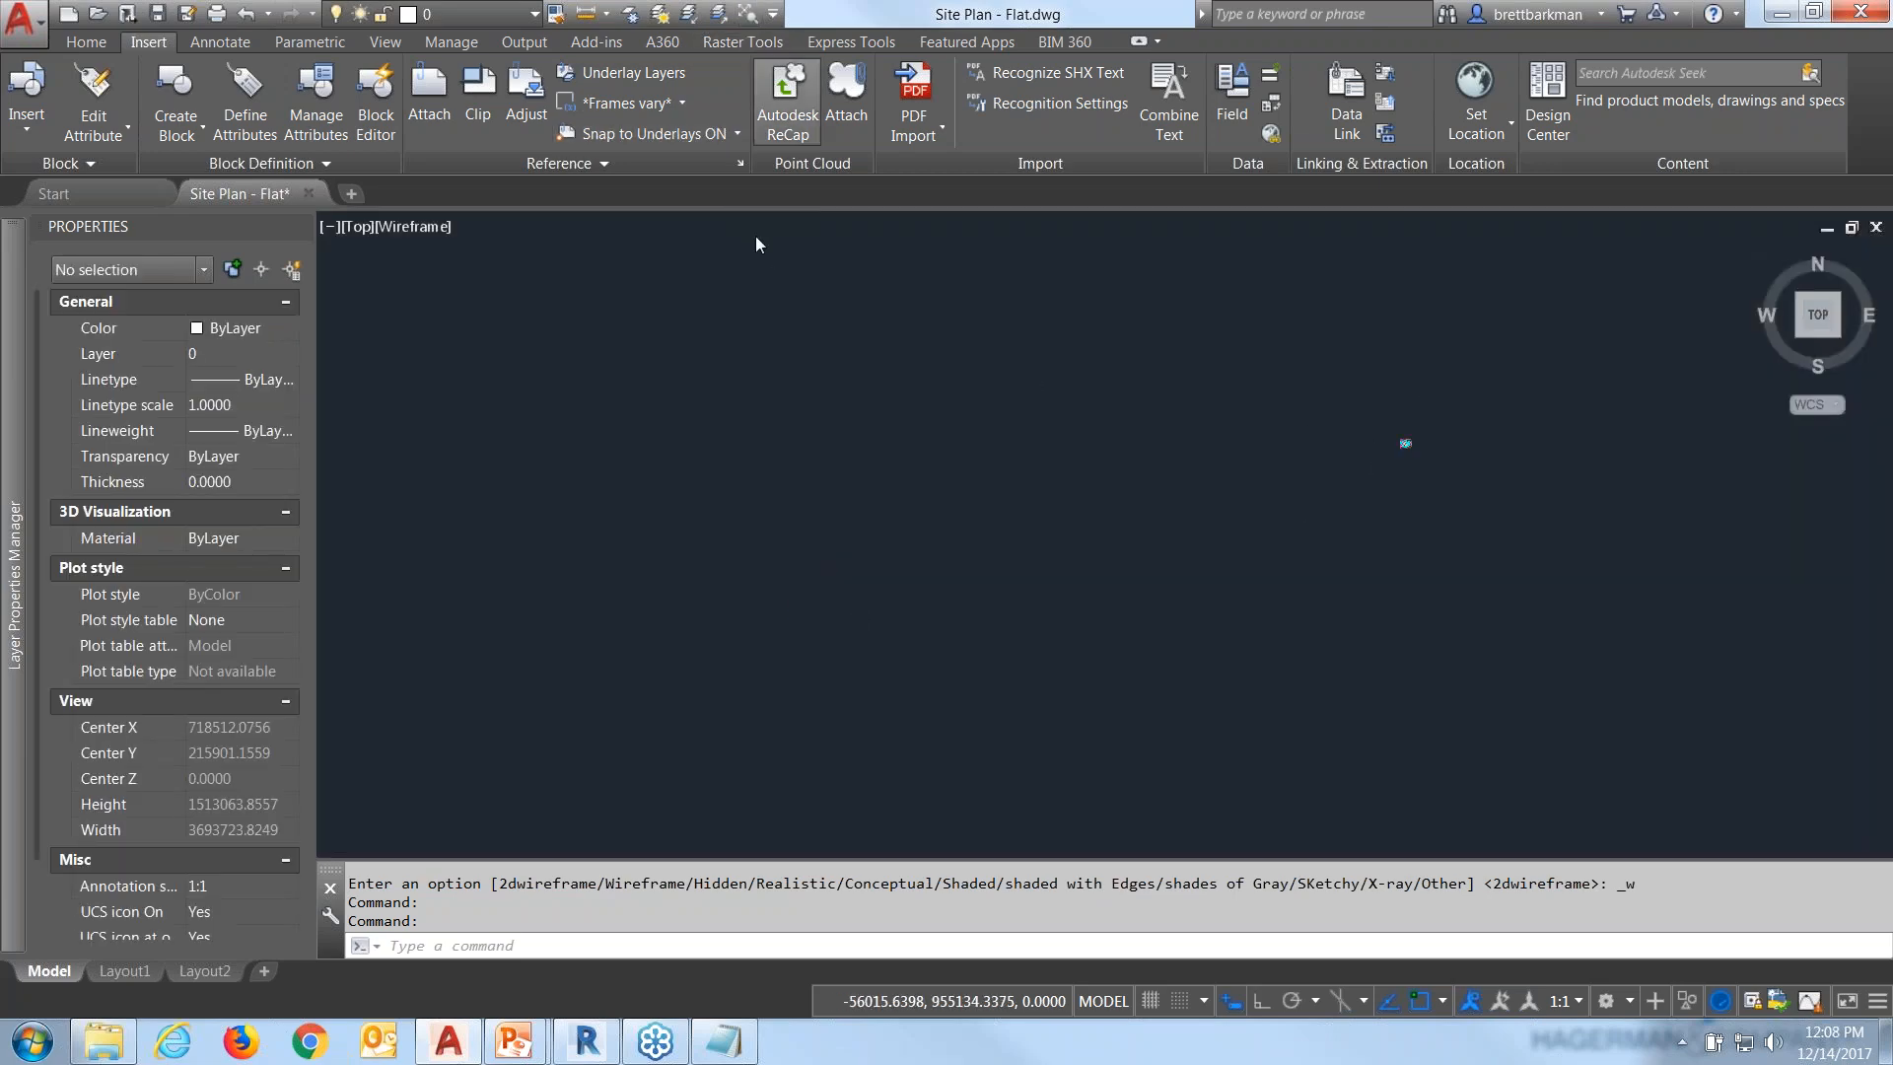
{"action": "middle_click", "coordinate": [756, 234]}
{"action": "middle_click", "coordinate": [755, 234]}
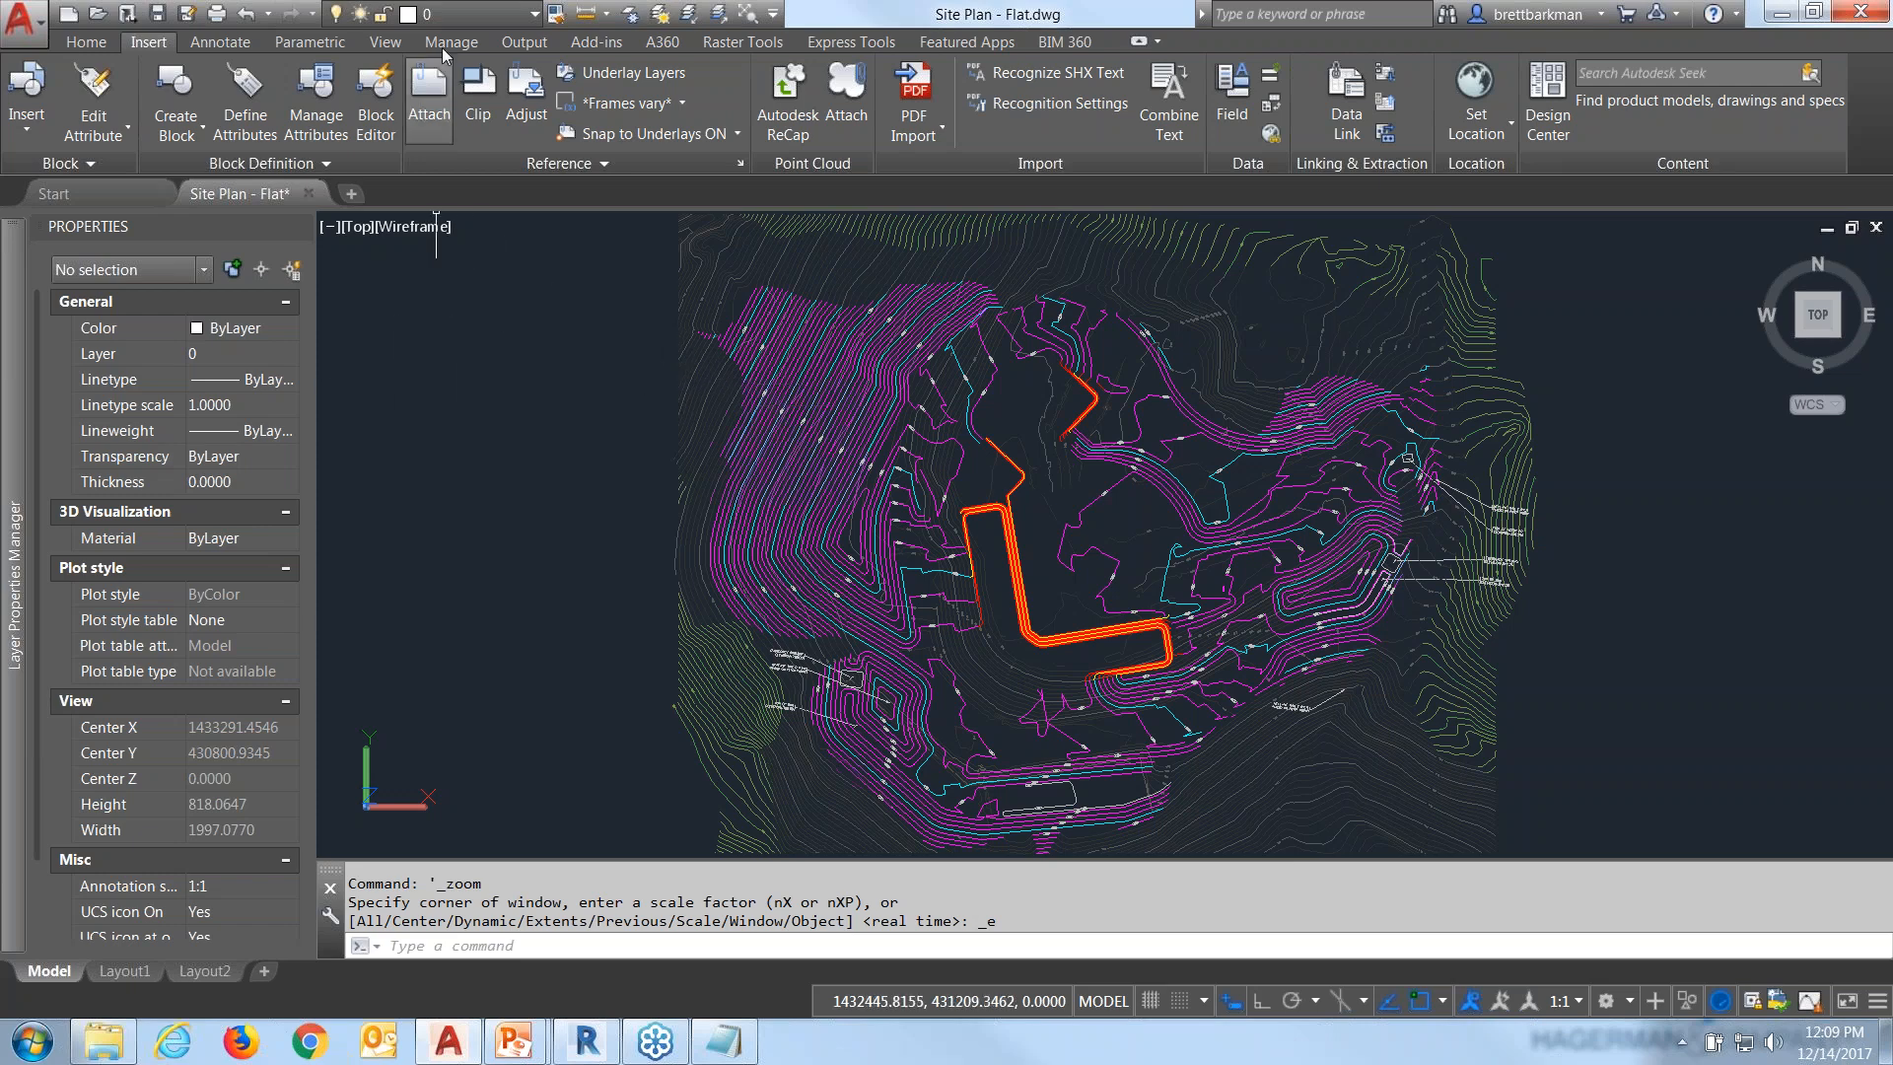
Freeze the layers GR-BULK-CONT-IND, GR-BULK-CONT-INT, GR-PH1-CONT-IND, GR-PH1-CONT-INT and GR-PH1-CONT-TXT.
{"action": "left_click", "coordinate": [471, 13]}
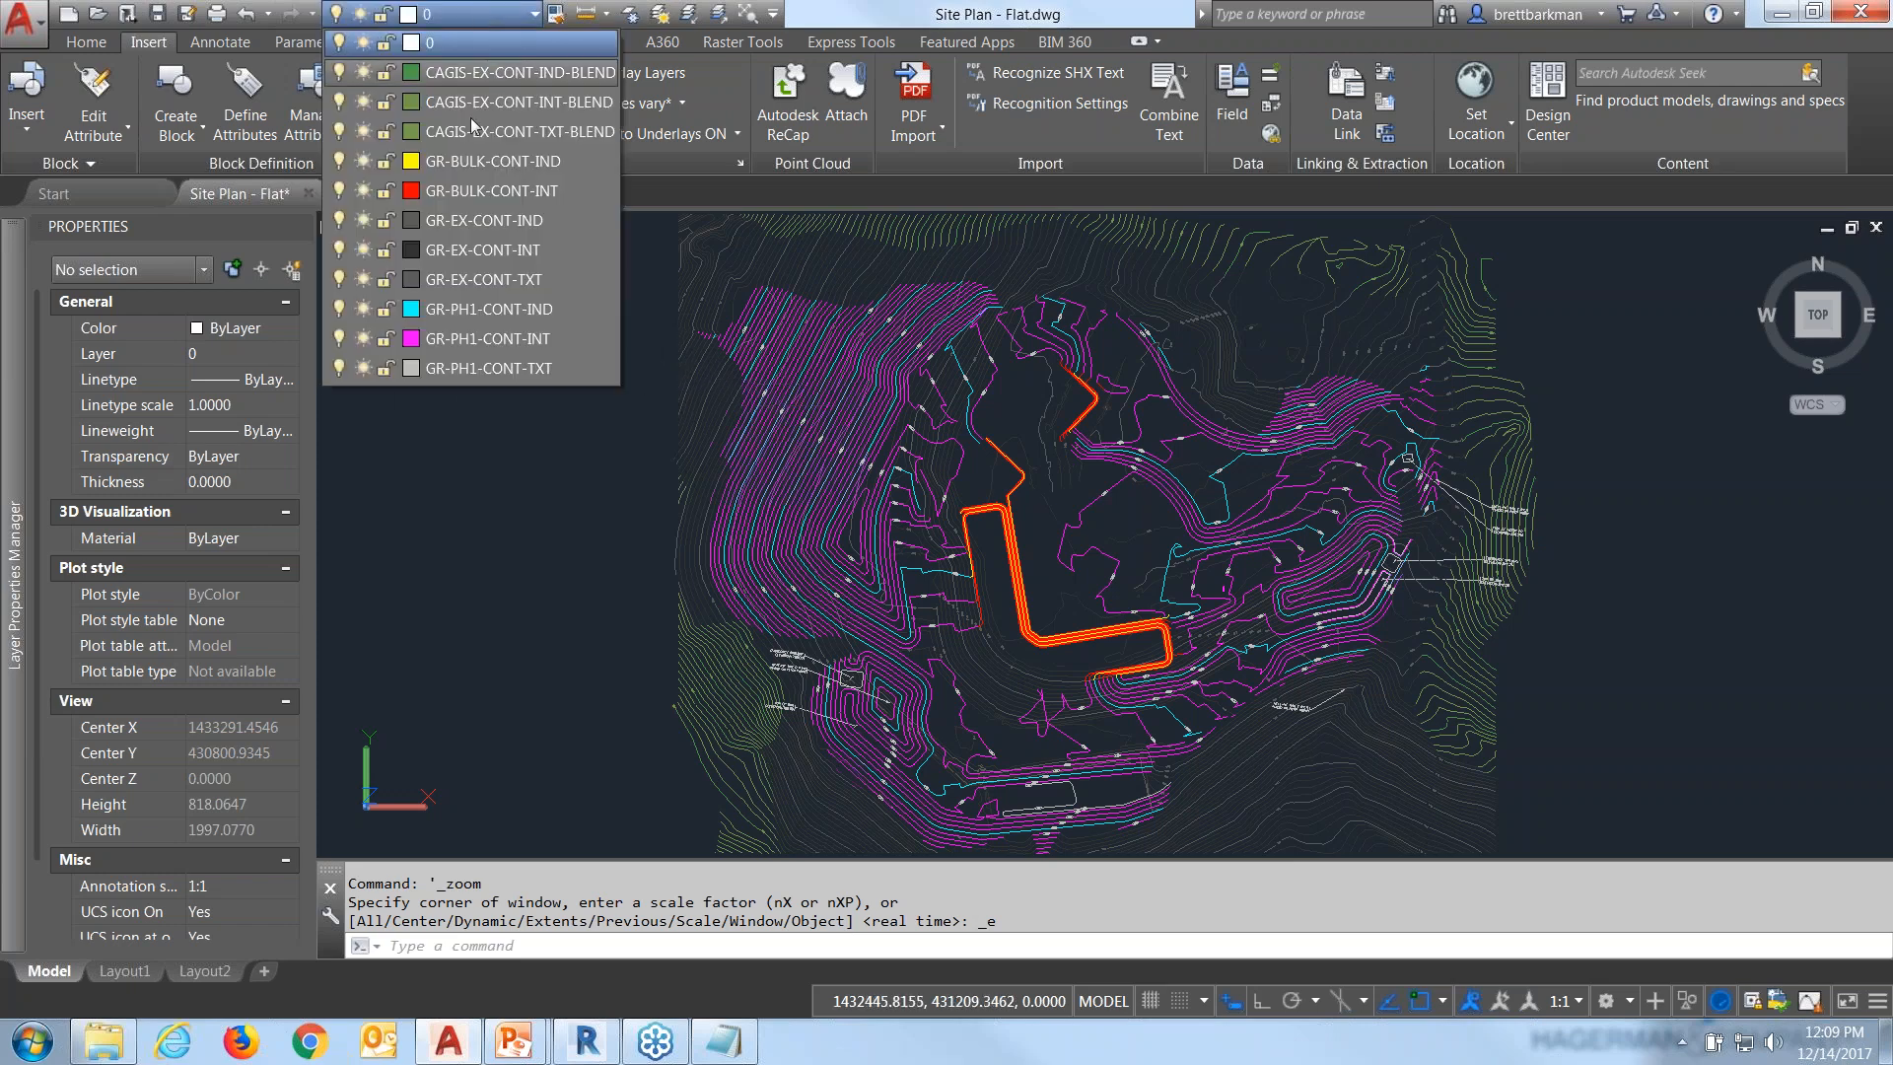
{"action": "left_click", "coordinate": [471, 13]}
{"action": "left_click", "coordinate": [471, 13]}
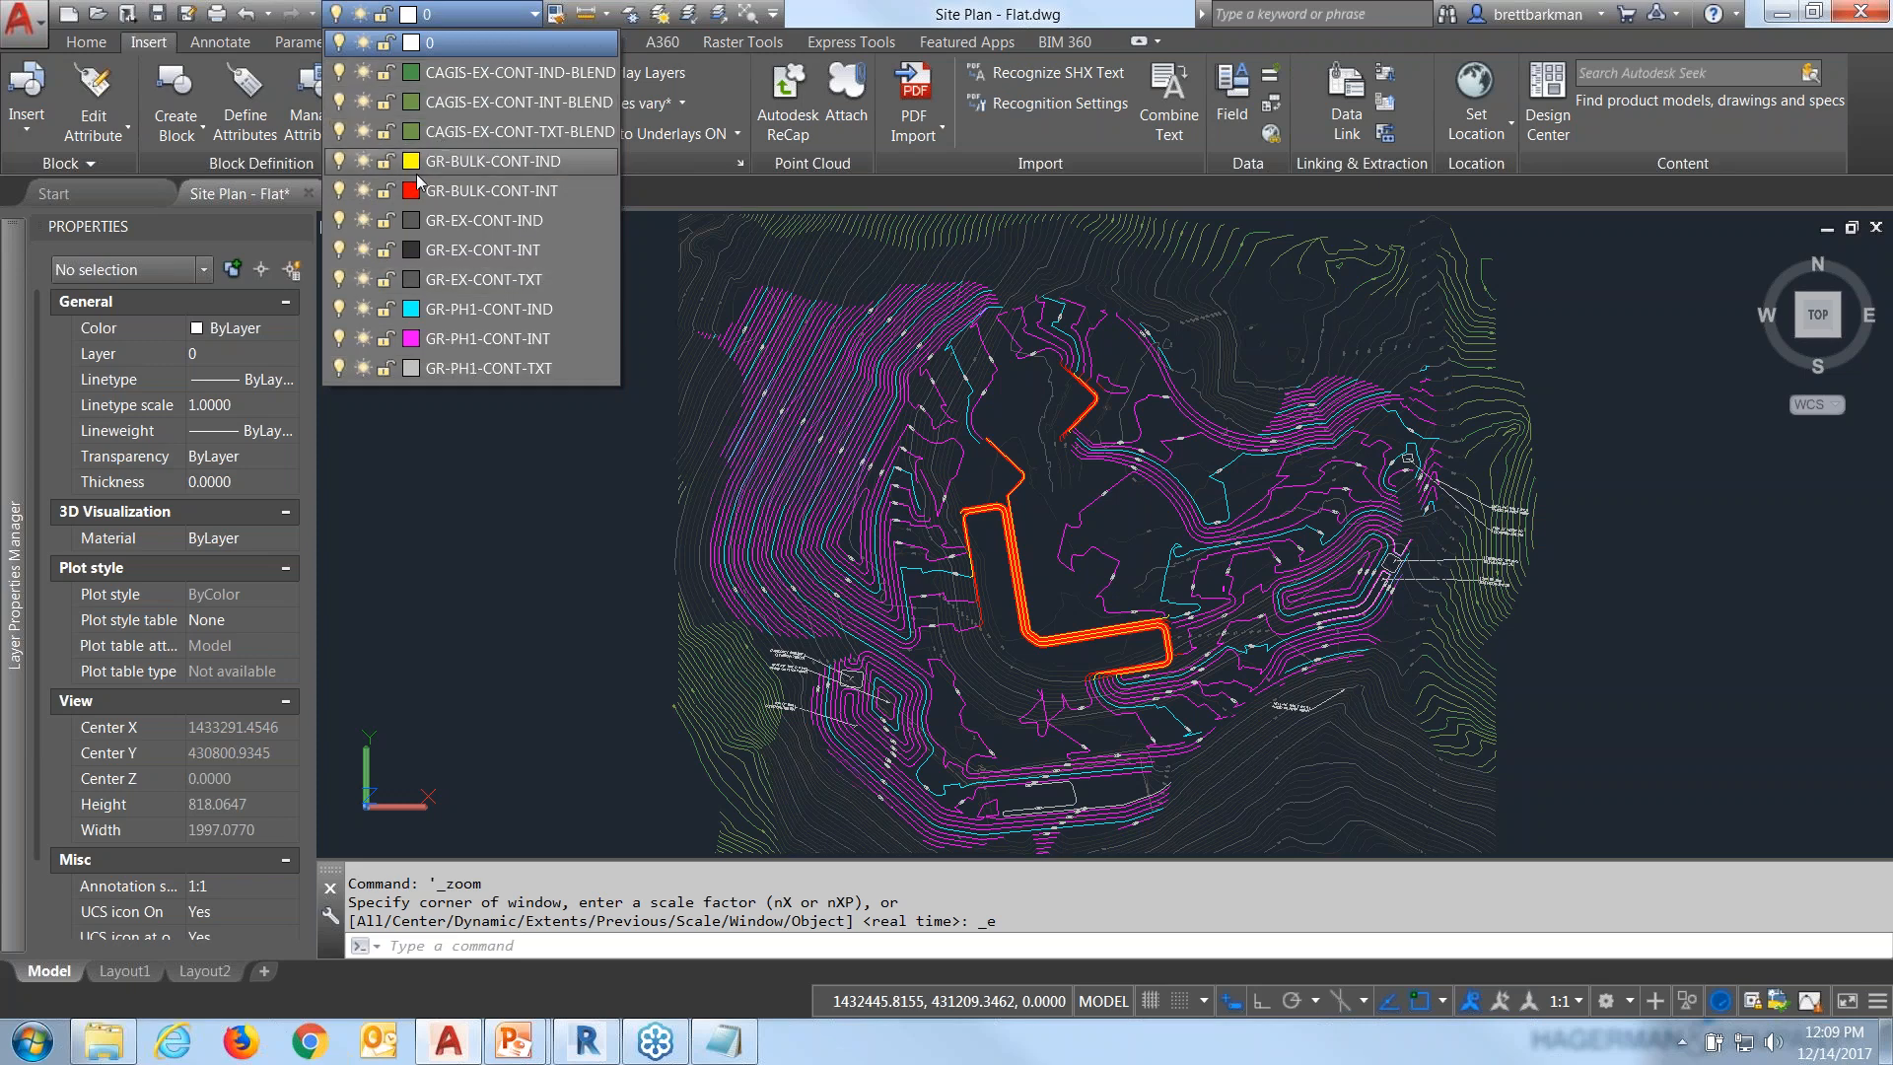
{"action": "left_click", "coordinate": [365, 160]}
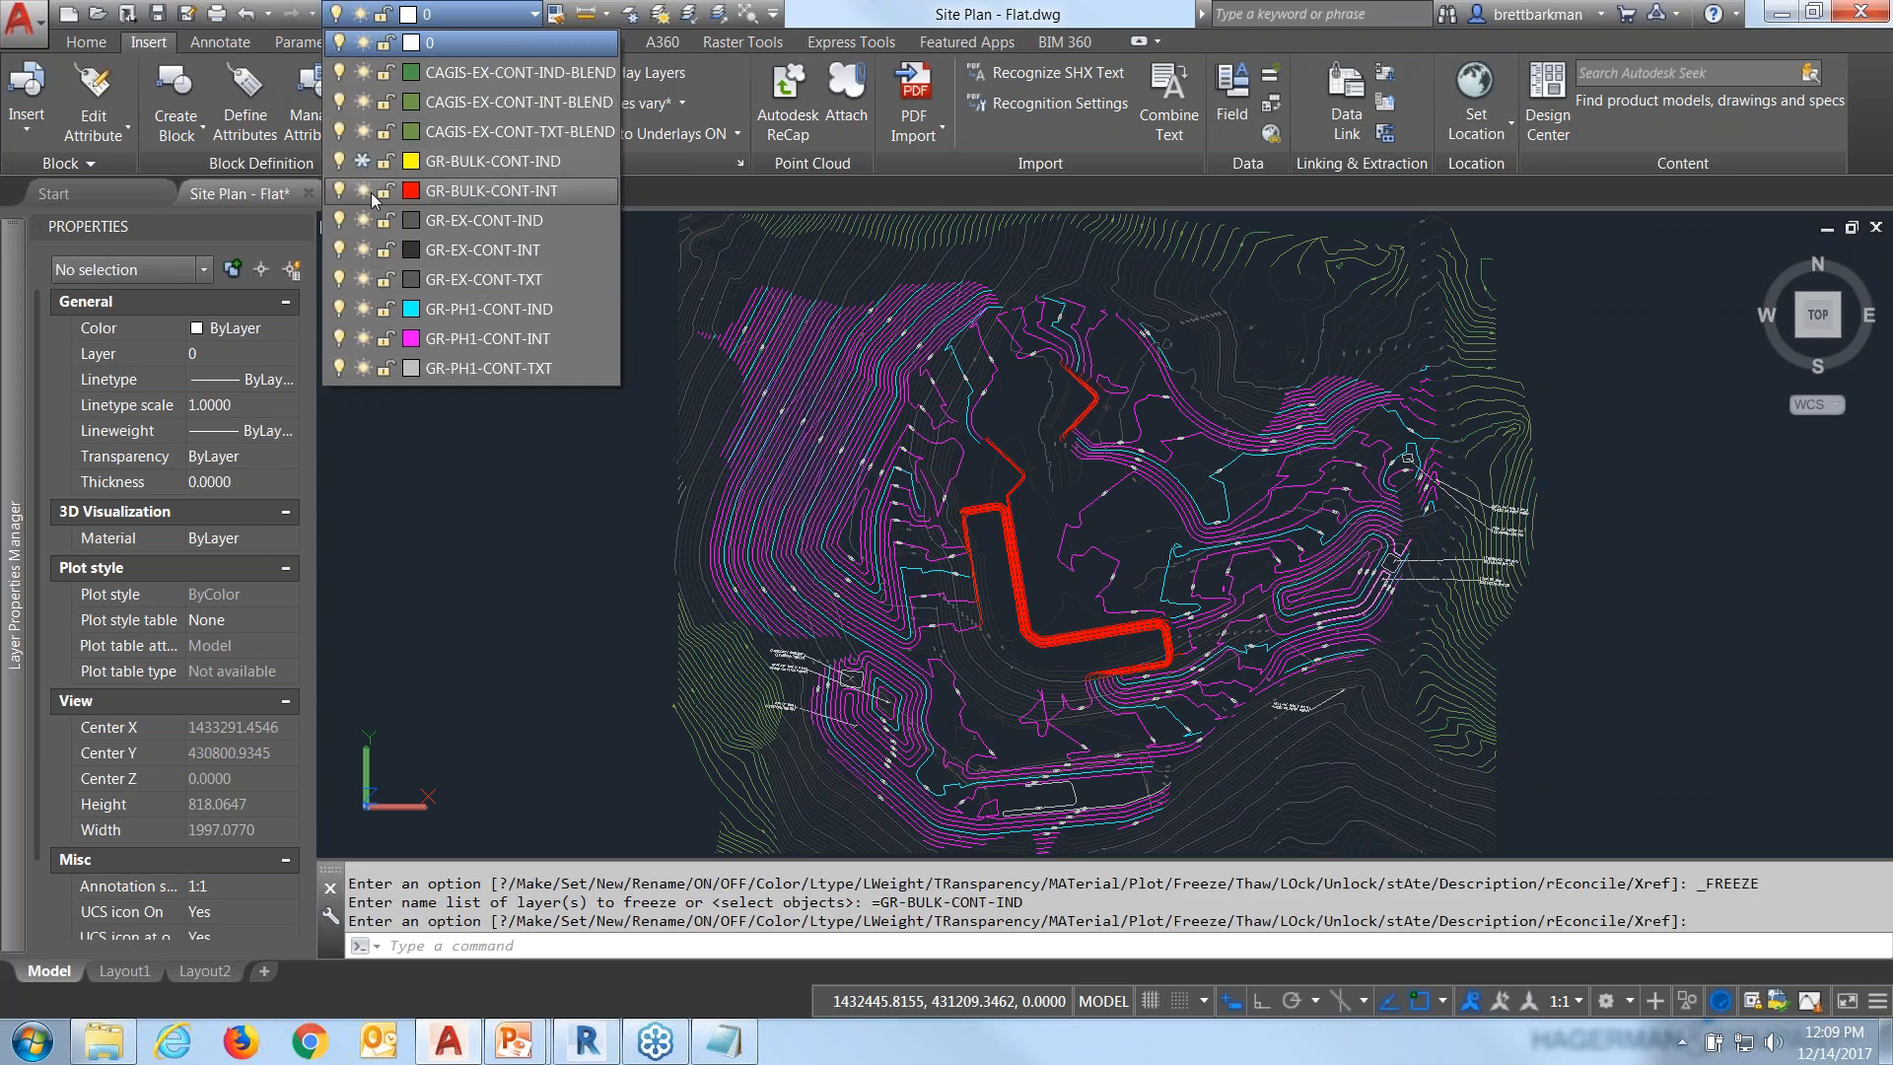
{"action": "left_click", "coordinate": [362, 190]}
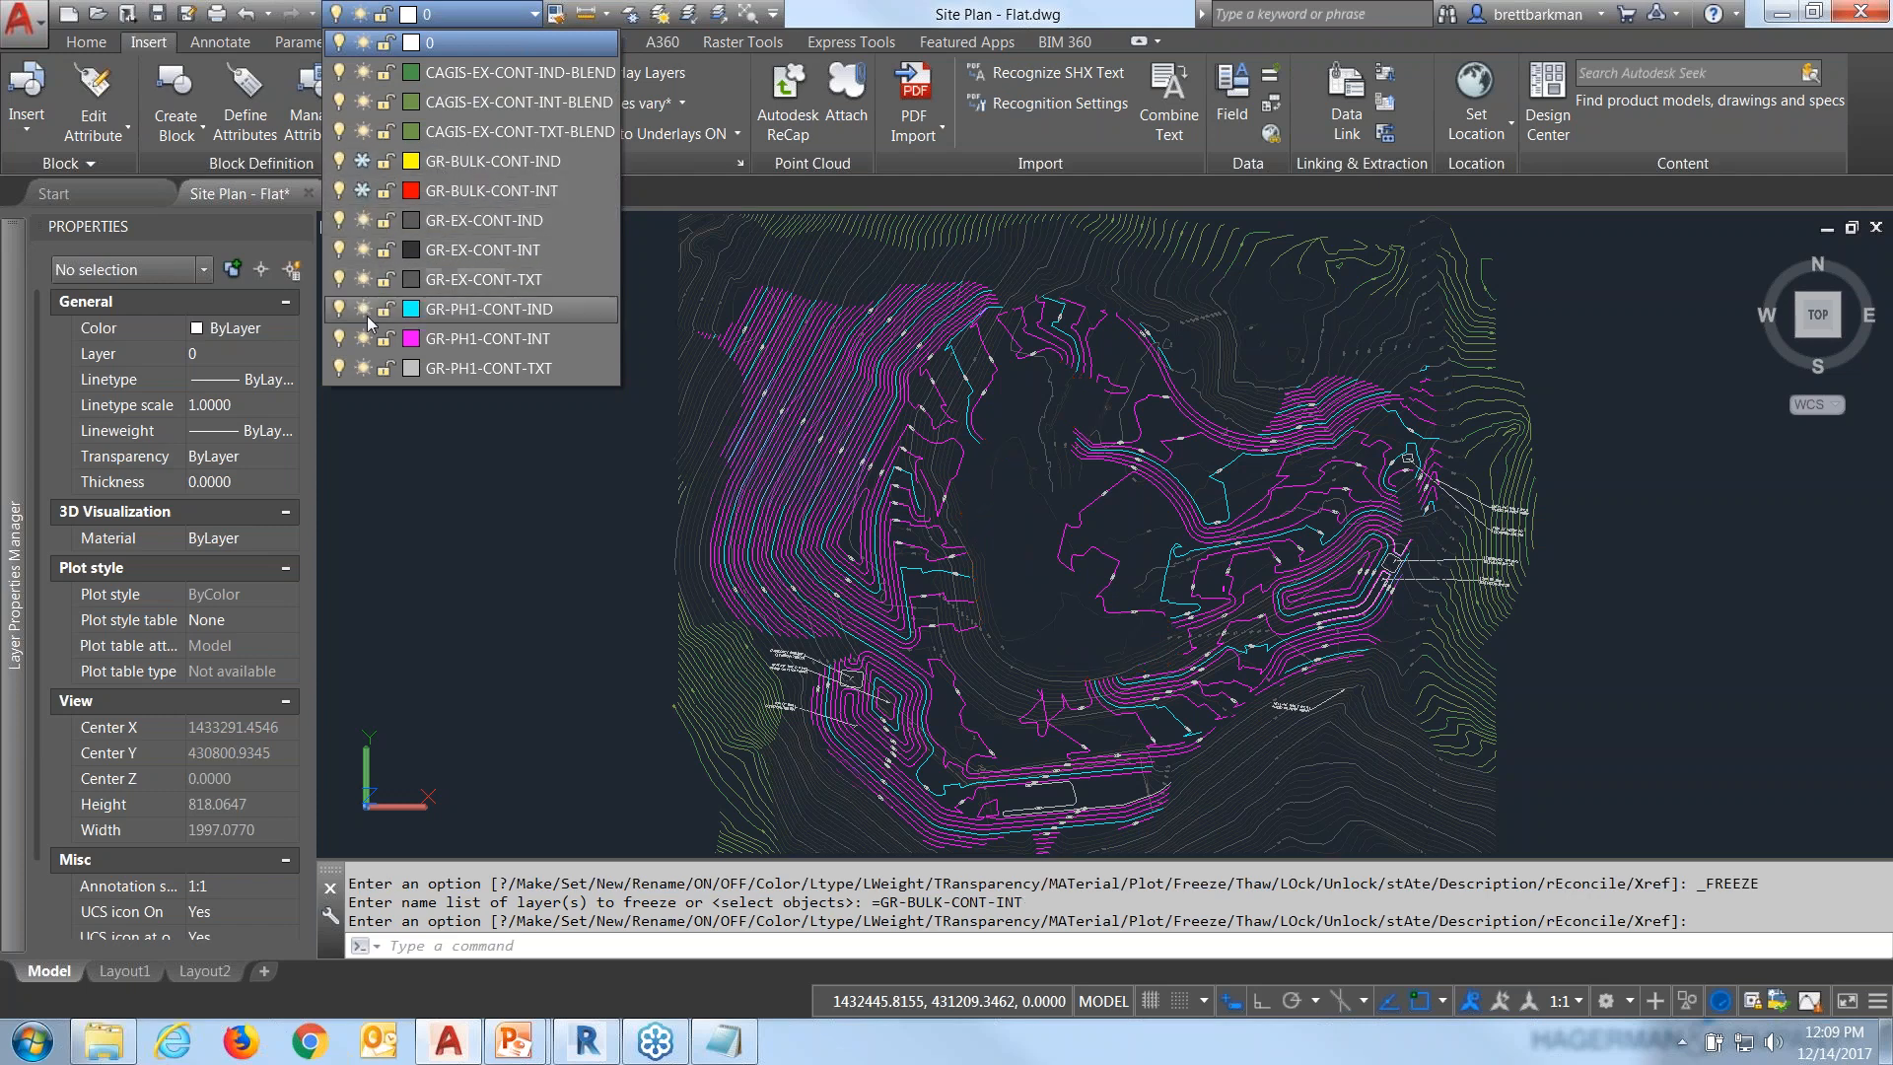
{"action": "left_click", "coordinate": [362, 309]}
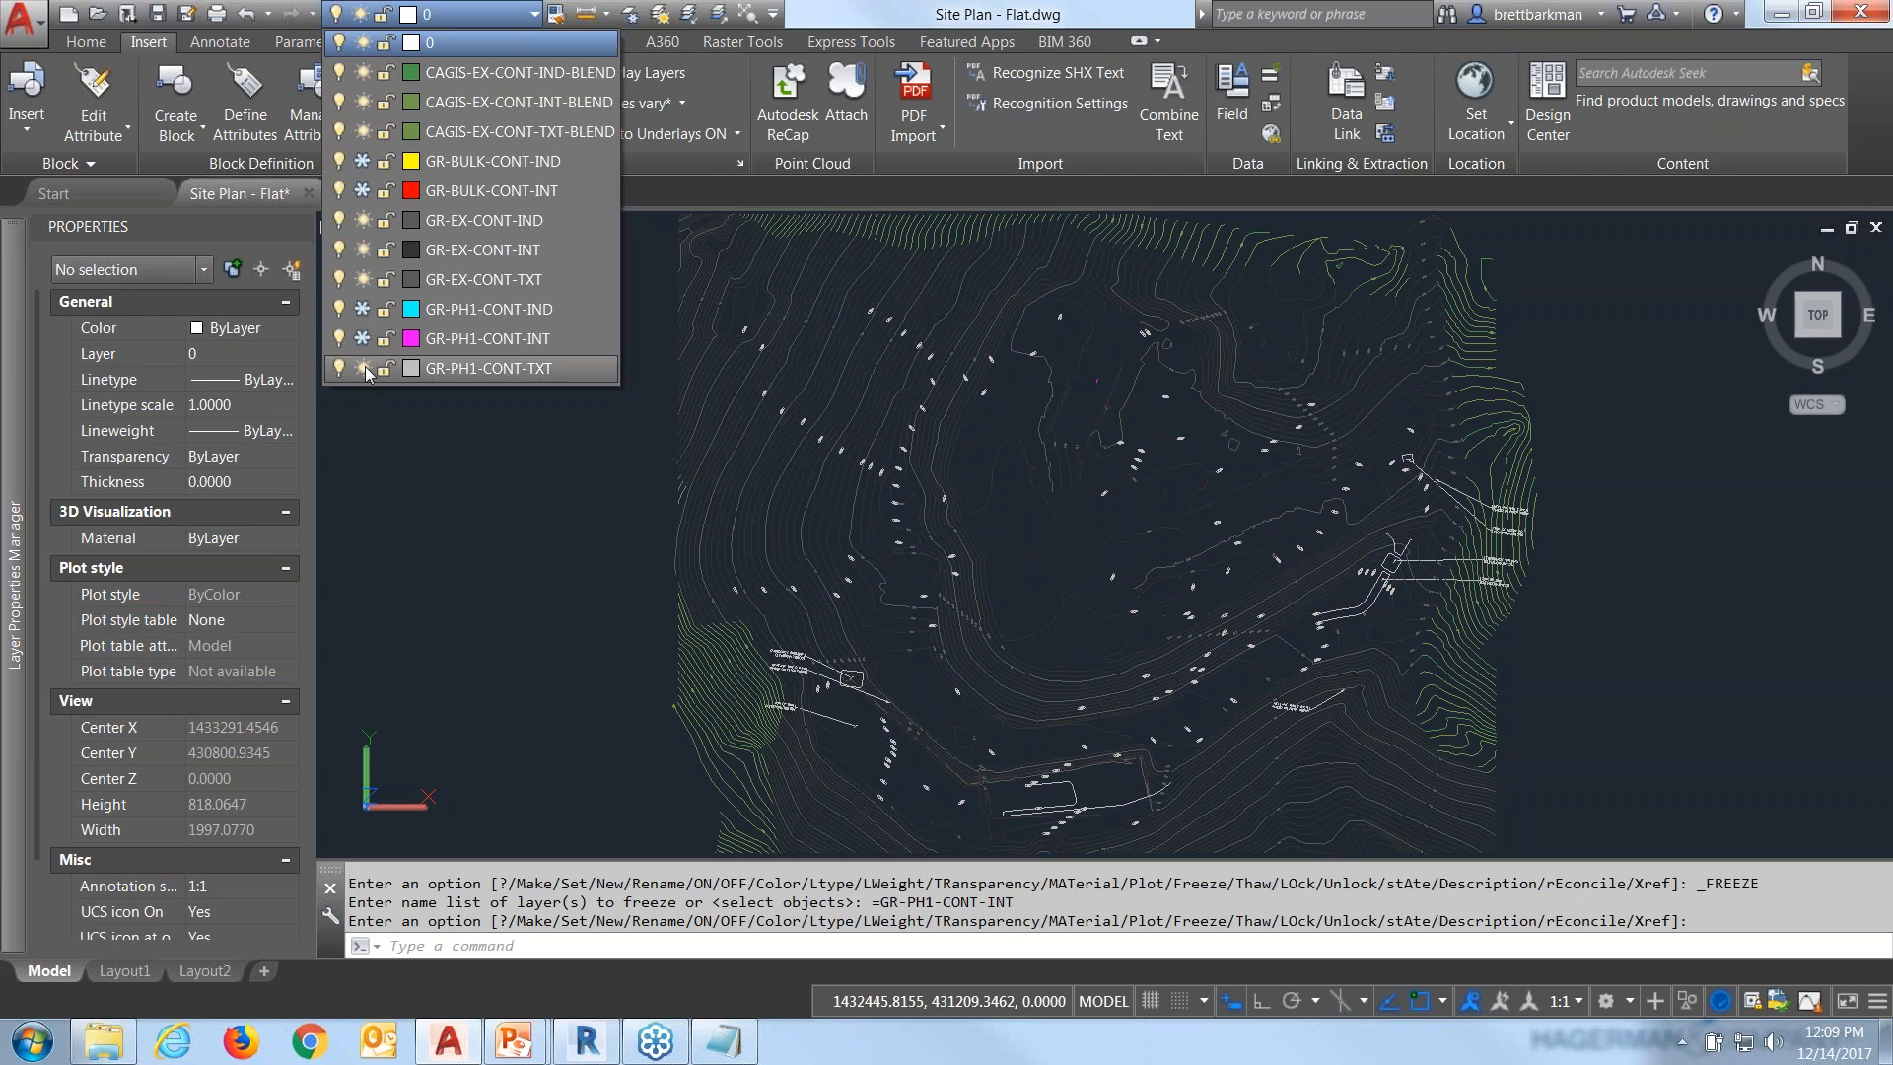
{"action": "left_click", "coordinate": [365, 369]}
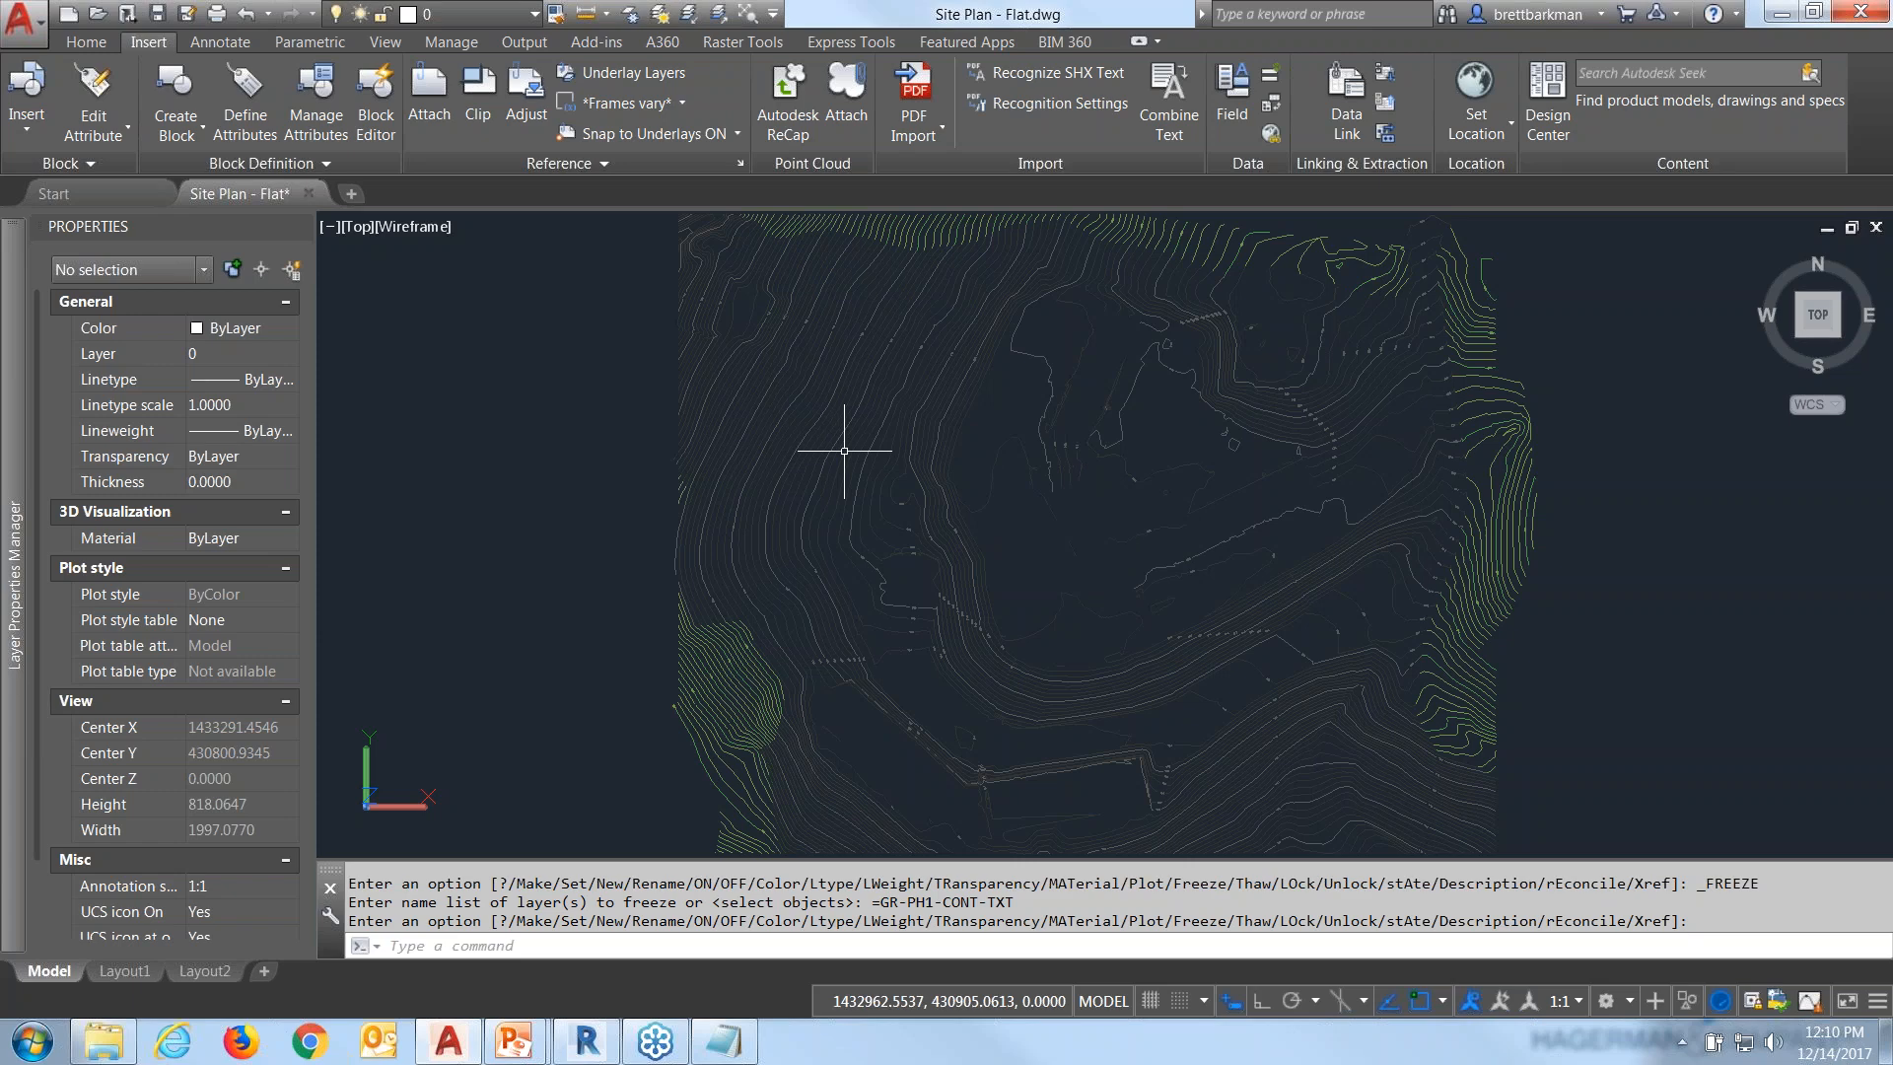
Examine the text properties of the 820 contour label, including its contents and alignment coordinates, then deselect it.
{"action": "scroll", "coordinate": [970, 352], "scroll_direction": "up", "scroll_amount": 2}
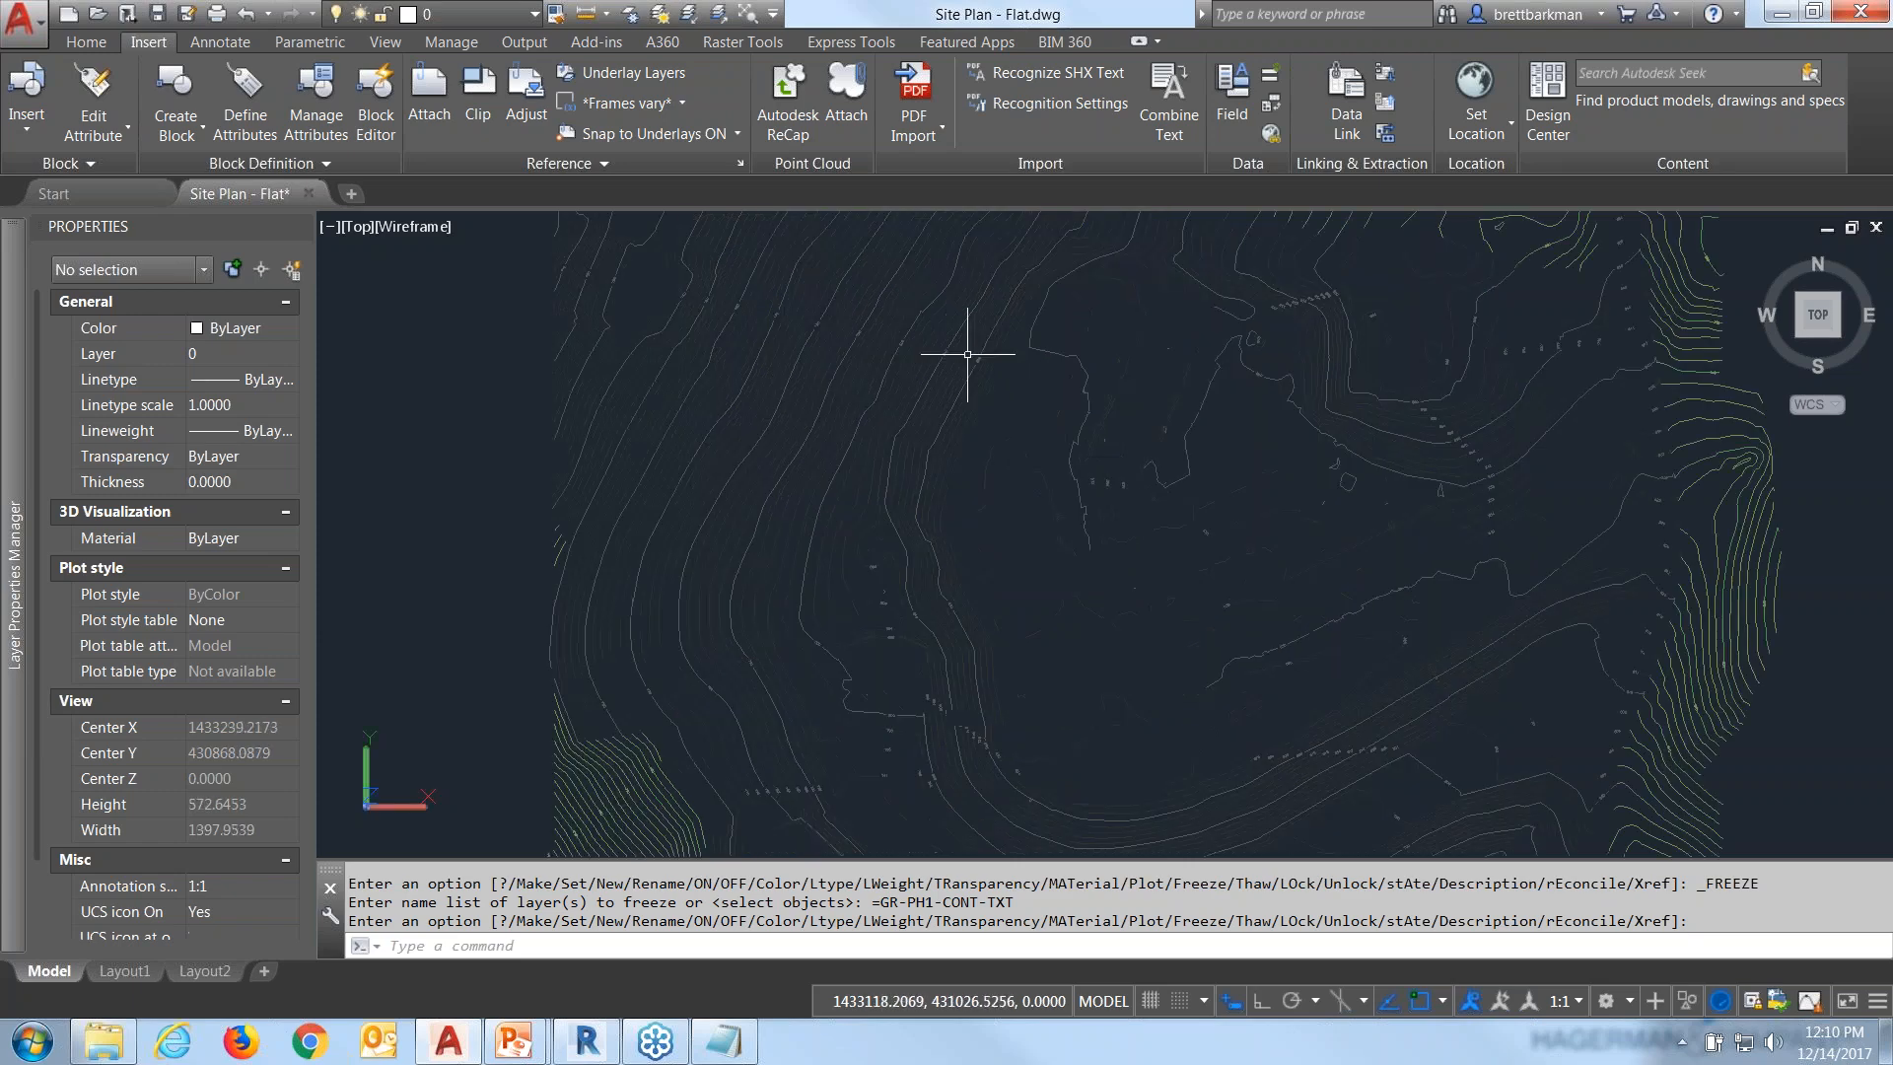
{"action": "scroll", "coordinate": [986, 360], "scroll_direction": "up", "scroll_amount": 15}
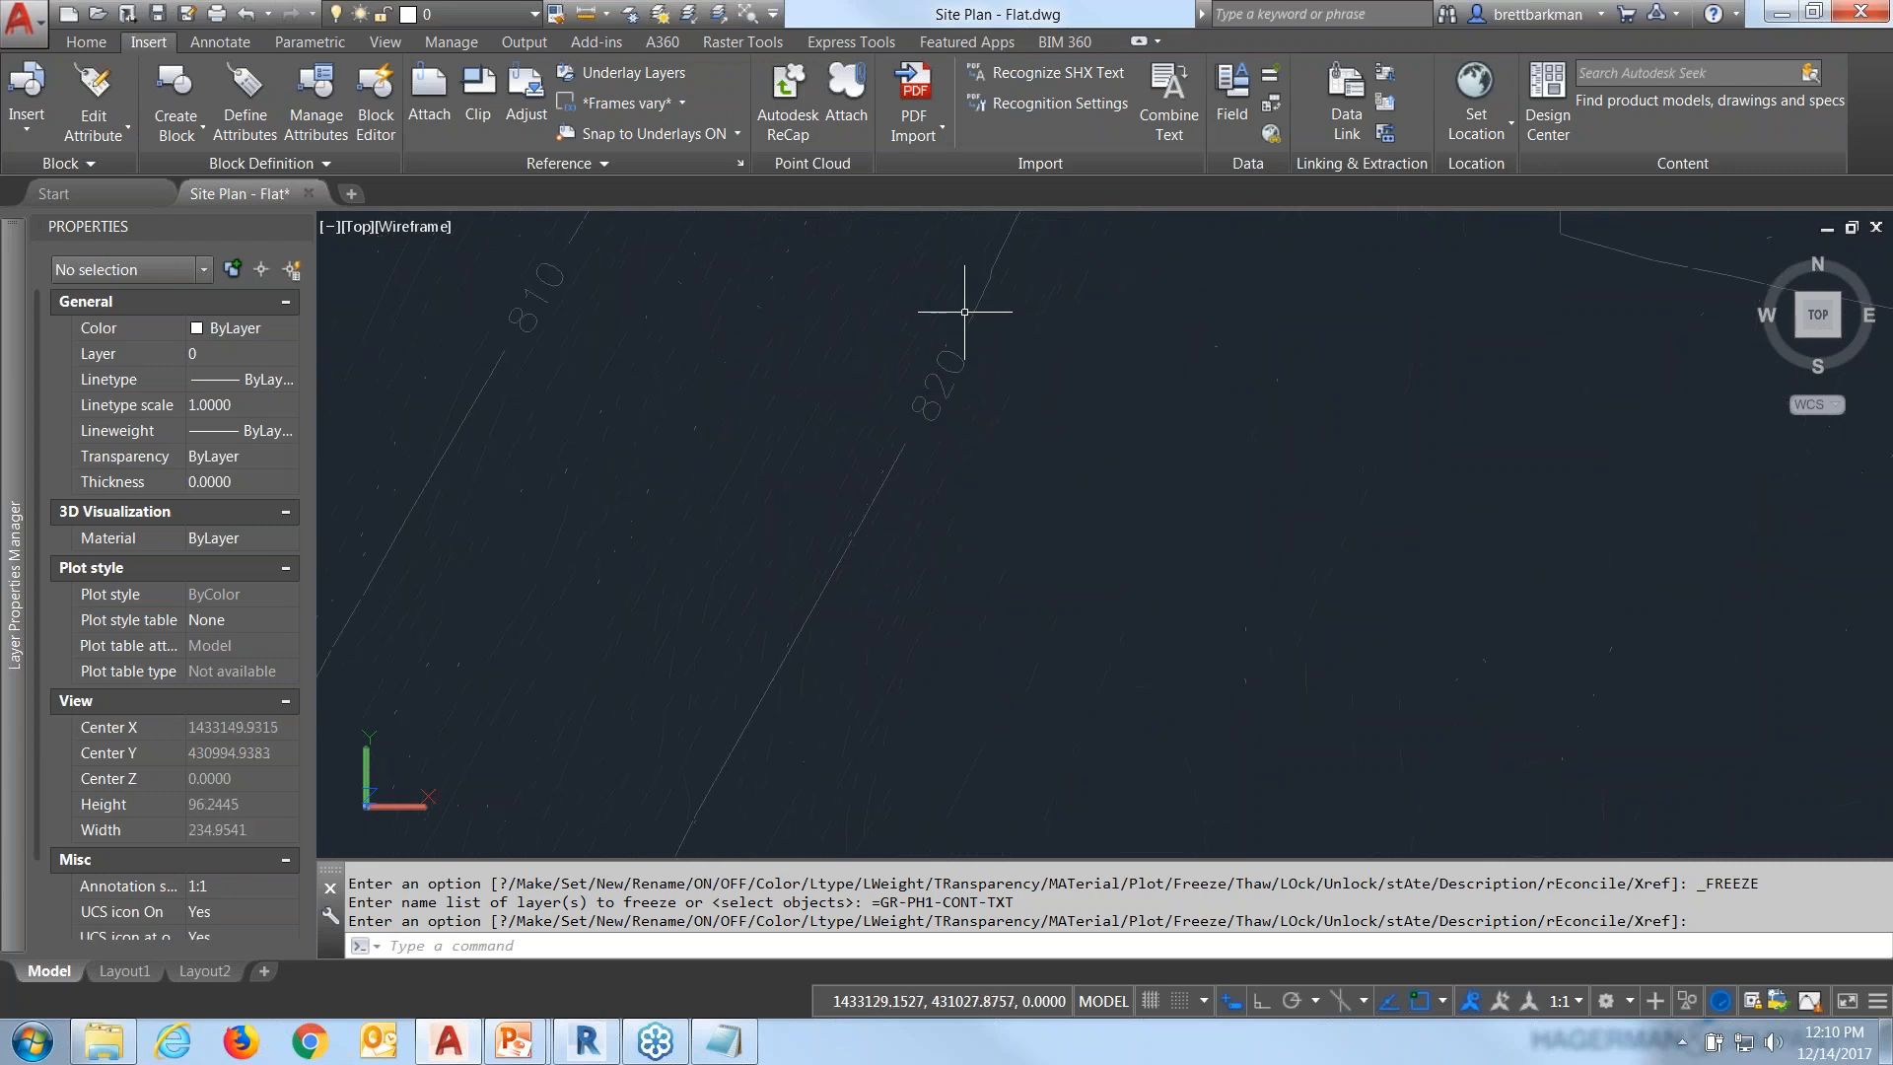
{"action": "scroll", "coordinate": [1125, 554], "scroll_direction": "down", "scroll_amount": 7}
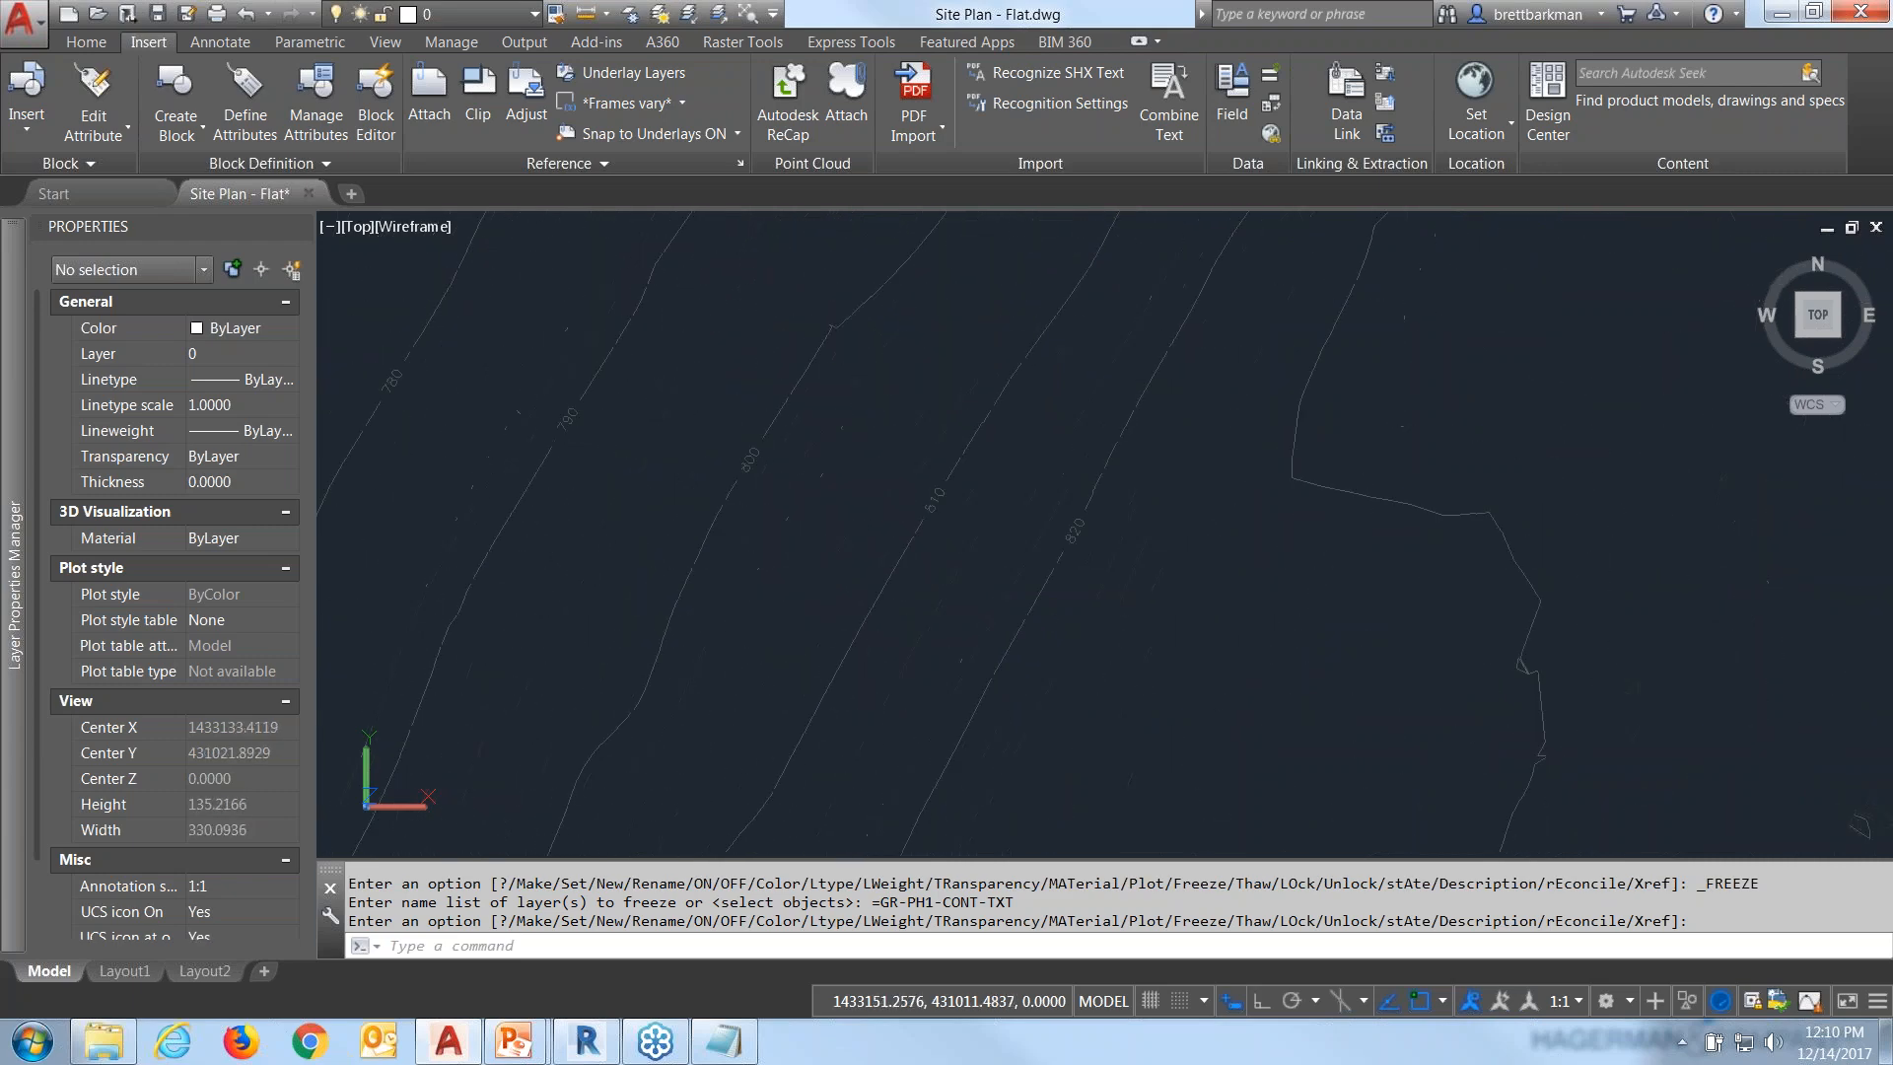
{"action": "middle_click_drag", "start_coordinate": [1125, 554], "coordinate": [1189, 590]}
{"action": "key", "text": "Escape"}
{"action": "scroll", "coordinate": [1077, 621], "scroll_direction": "up", "scroll_amount": 6}
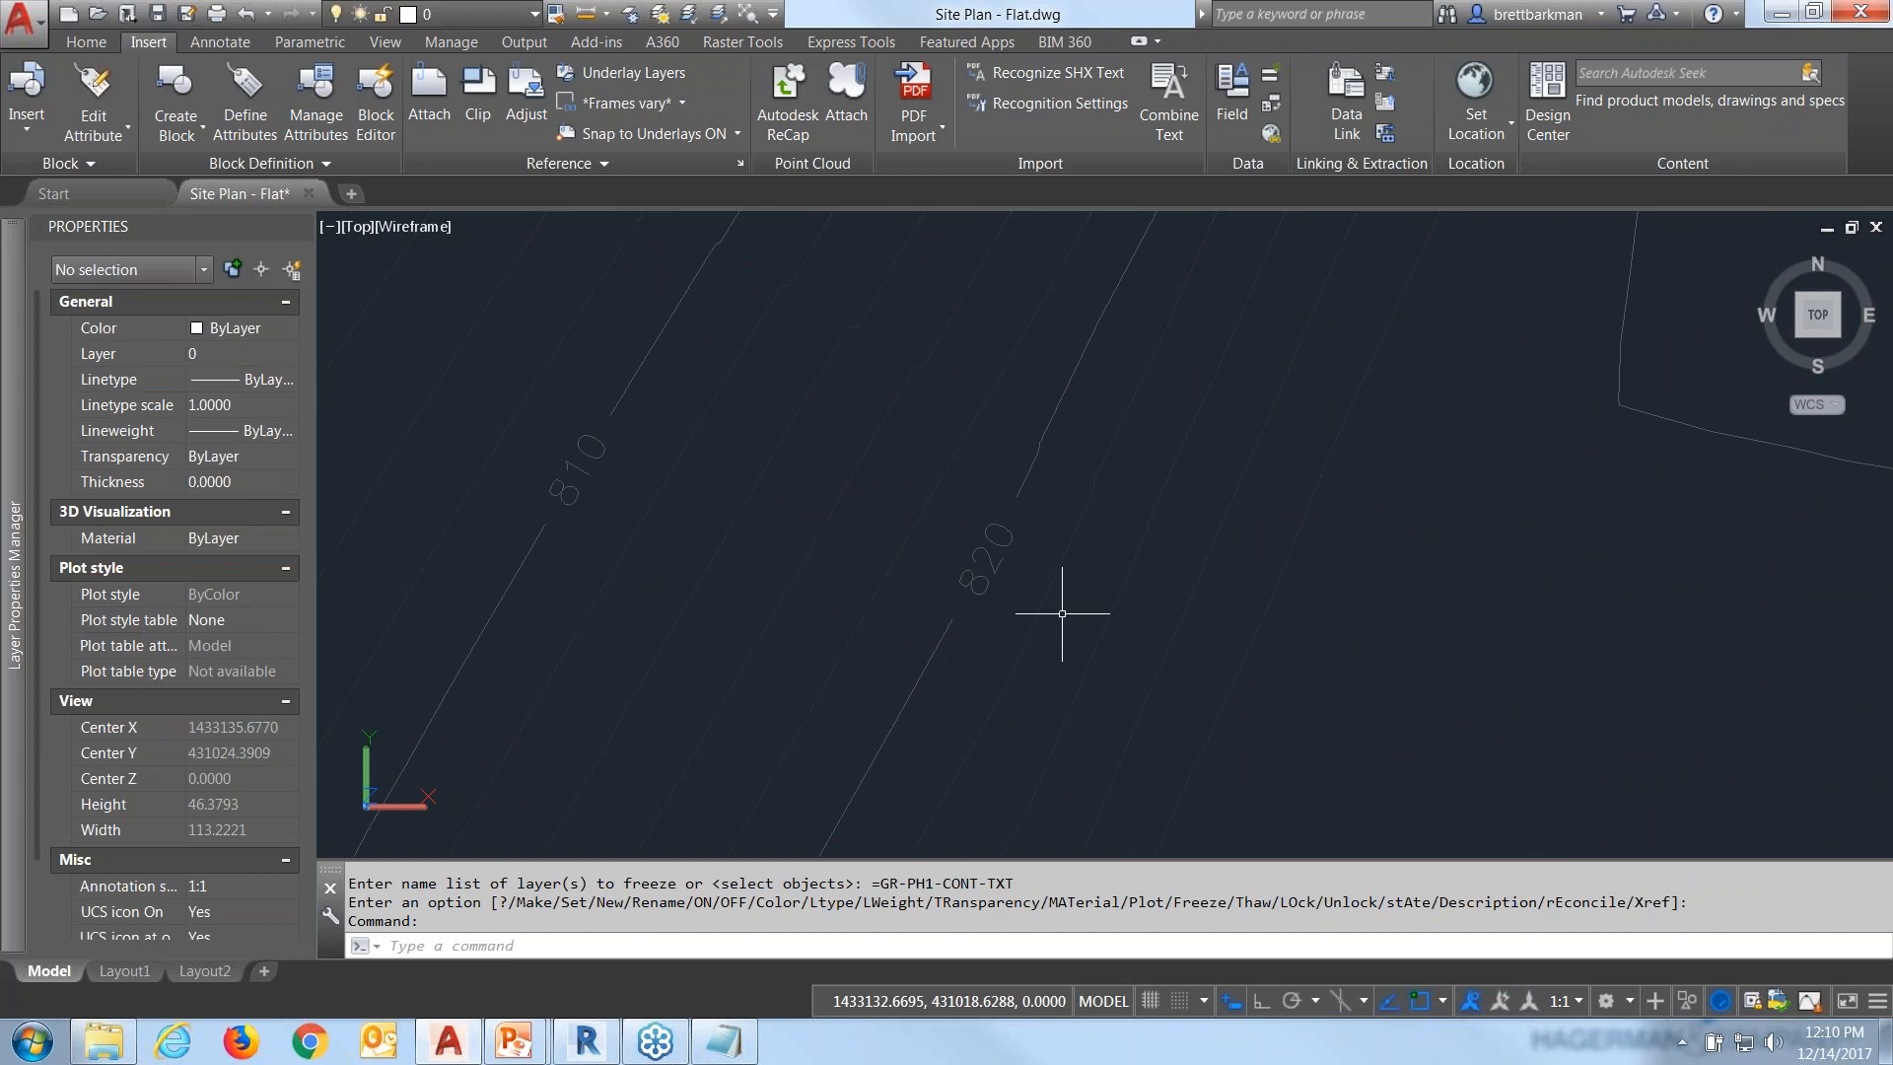
{"action": "left_click", "coordinate": [986, 558]}
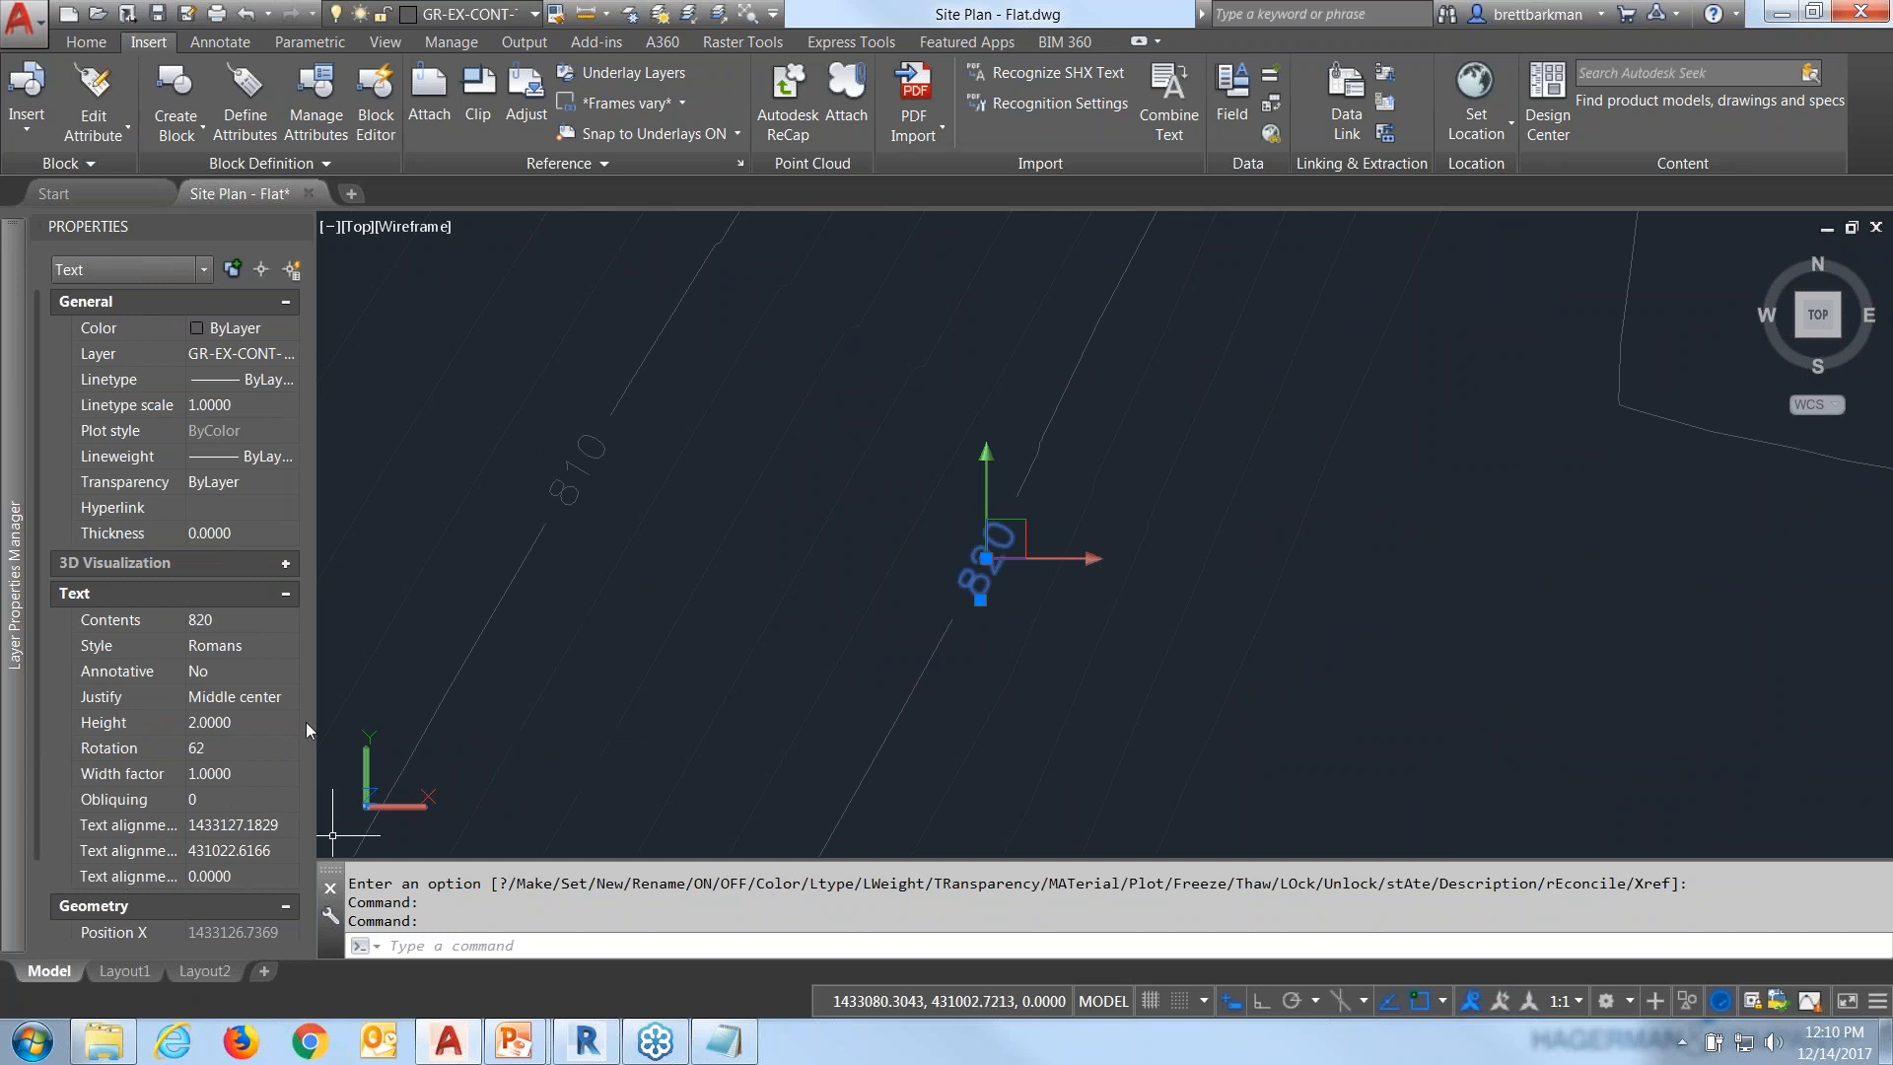
{"action": "left_click_drag", "start_coordinate": [314, 721], "coordinate": [355, 732]}
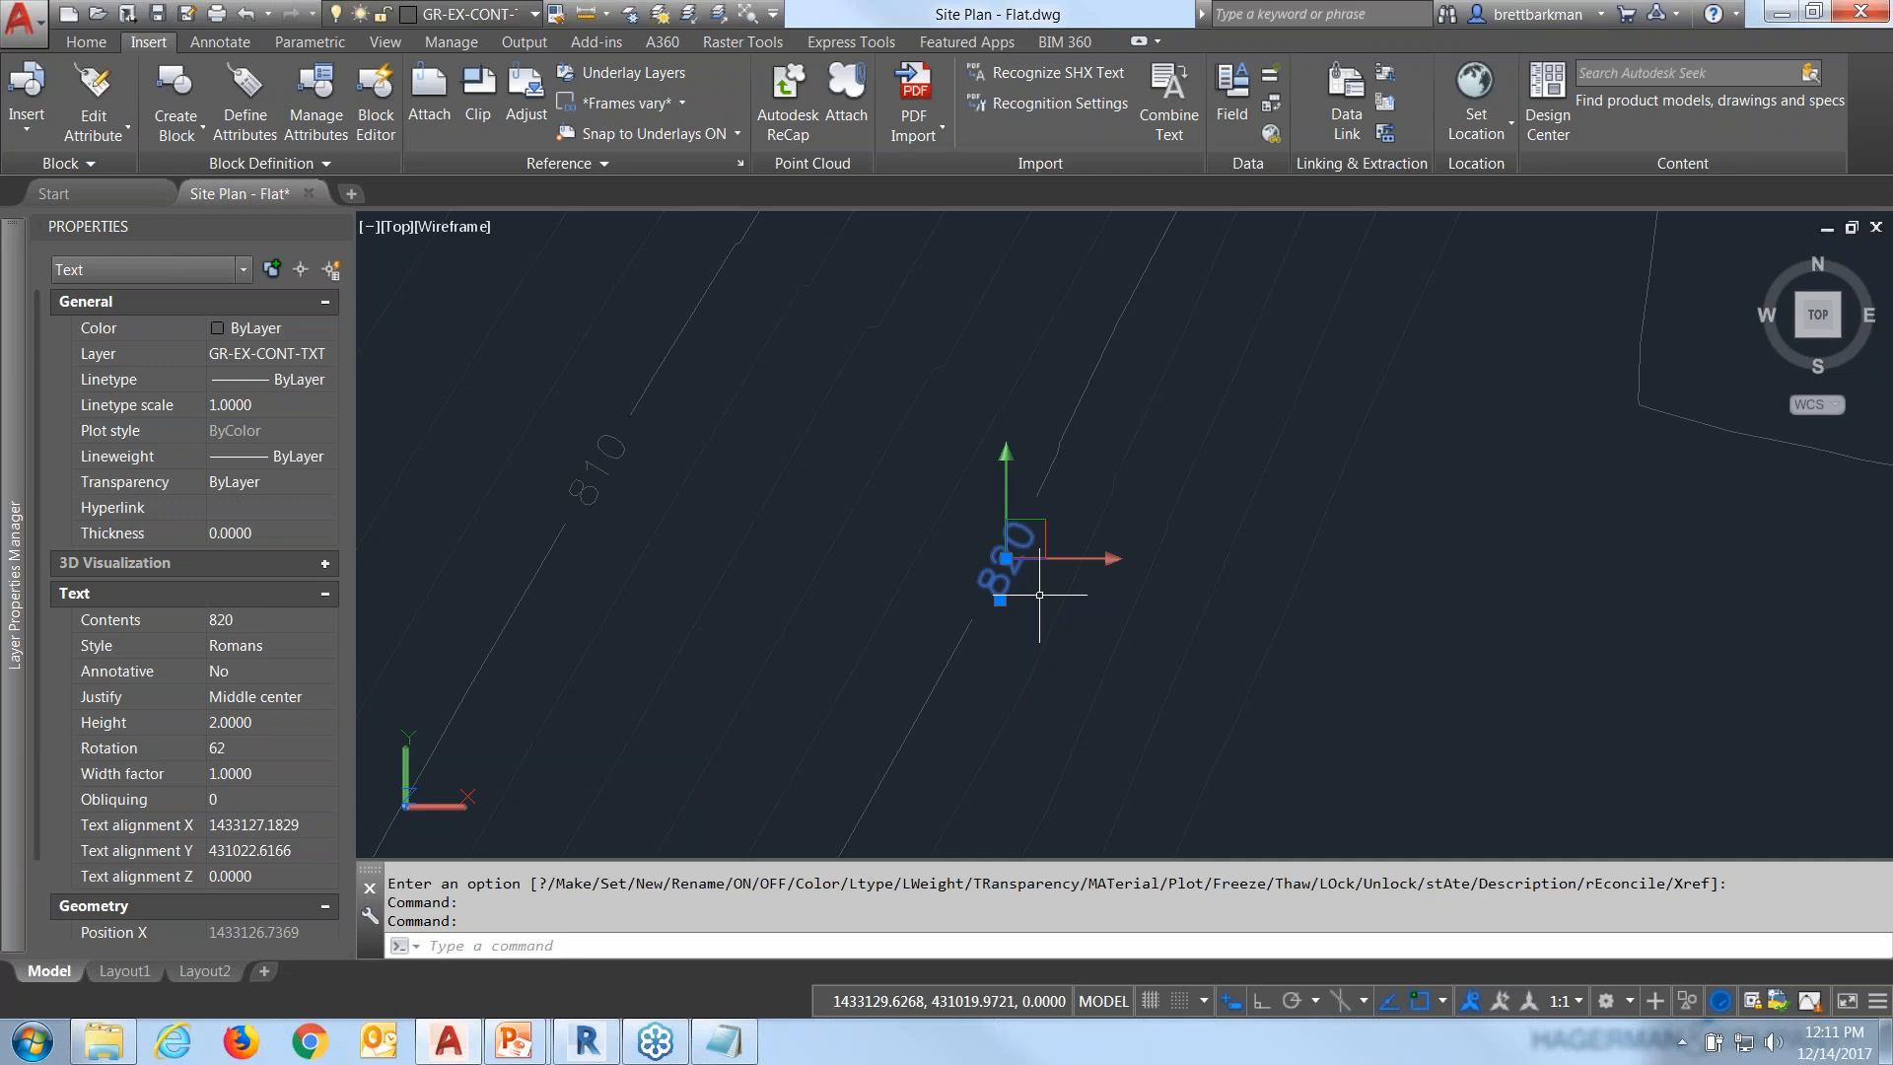
{"action": "key", "text": "Escape"}
{"action": "scroll", "coordinate": [989, 583], "scroll_direction": "down", "scroll_amount": 5}
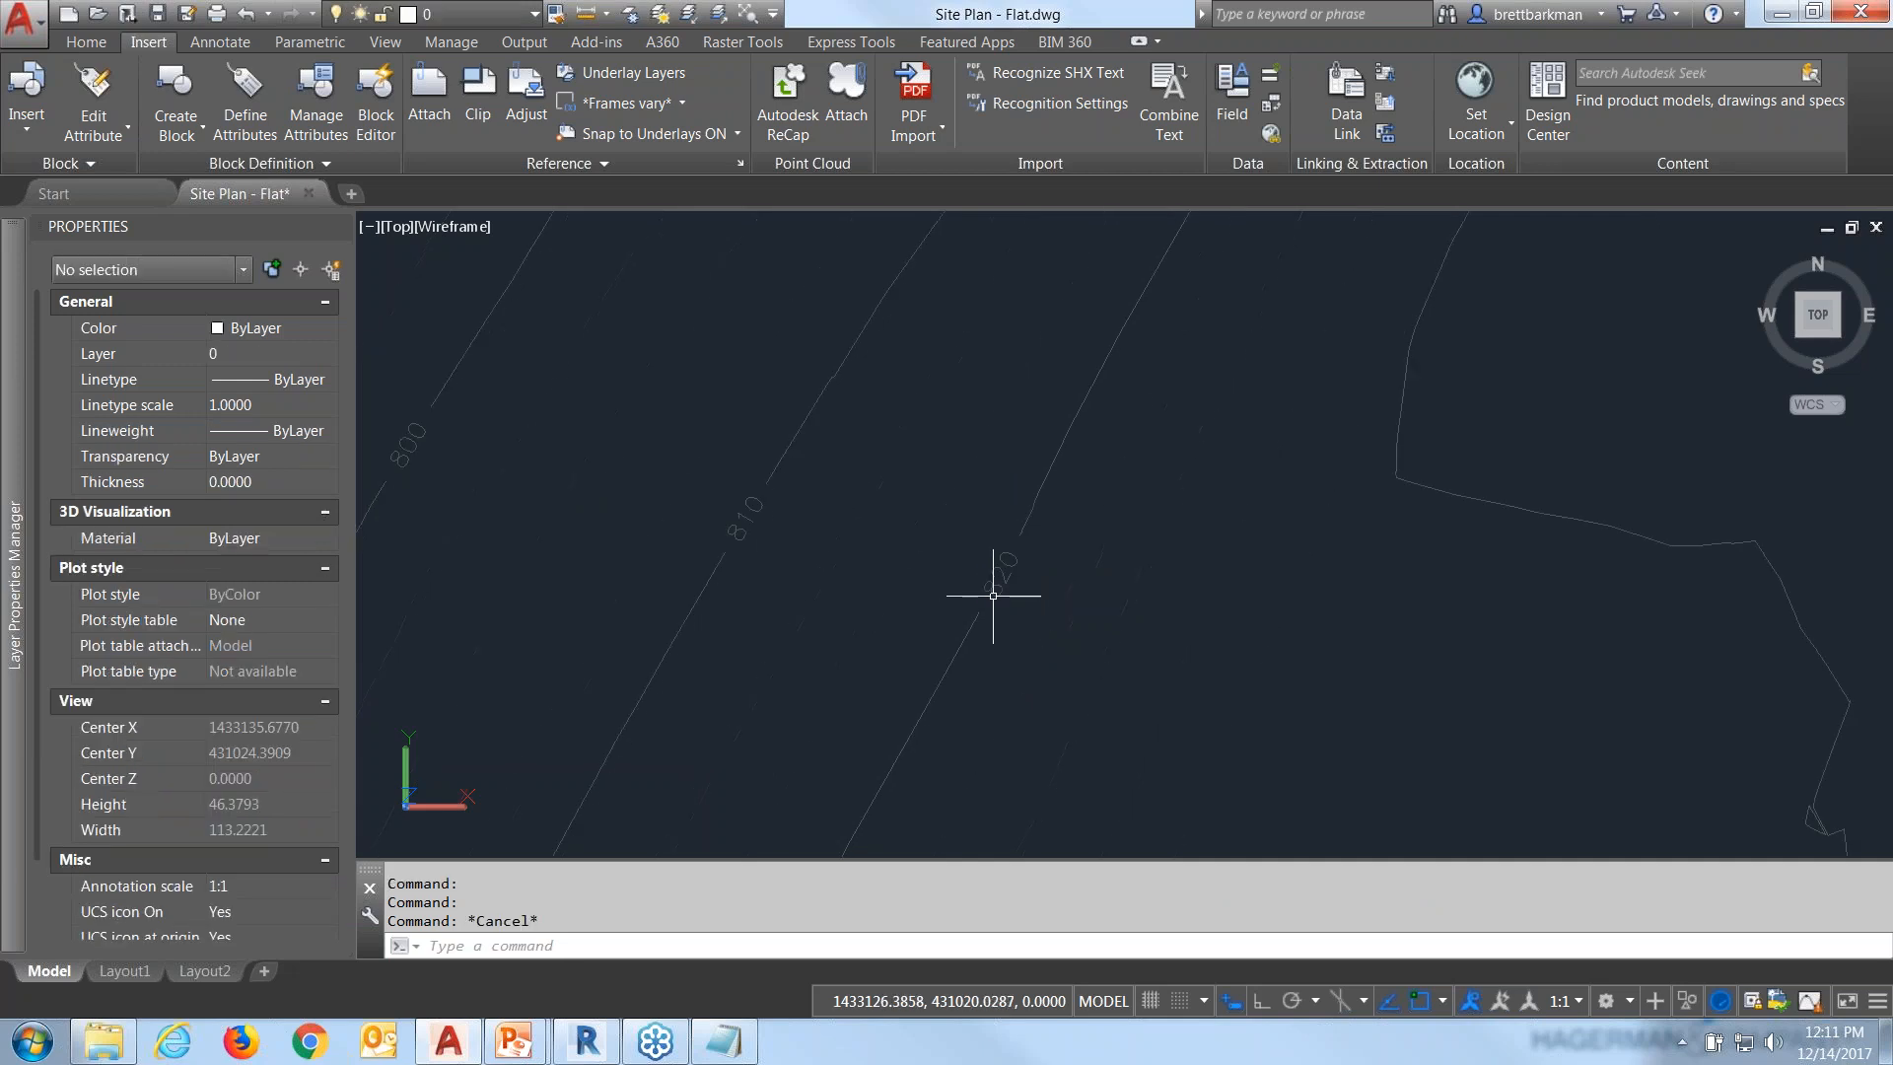
{"action": "scroll", "coordinate": [921, 507], "scroll_direction": "down", "scroll_amount": 5}
{"action": "middle_click_drag", "start_coordinate": [1069, 621], "coordinate": [1076, 490]}
{"action": "scroll", "coordinate": [1076, 490], "scroll_direction": "up", "scroll_amount": 2}
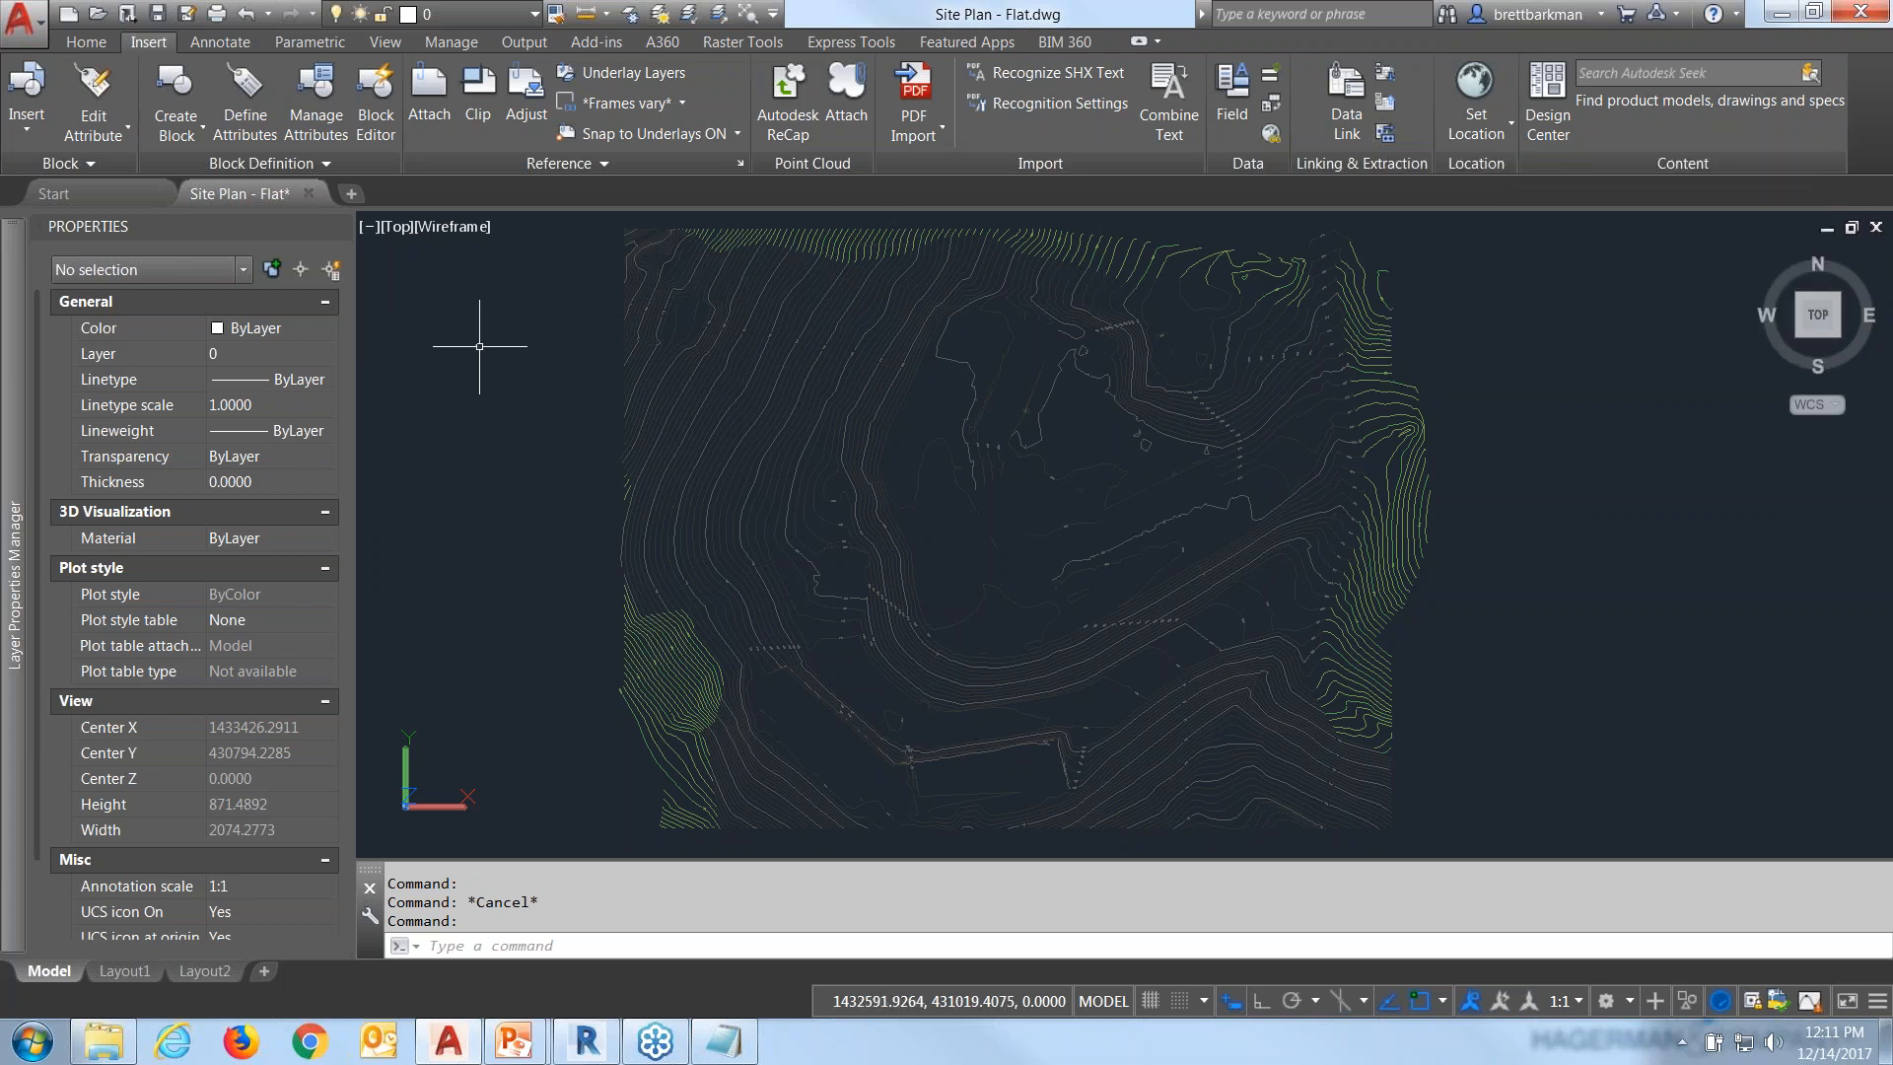
Search the available commands for "extract", view the first page of the Extract Data wizard and leave it without extracting.
{"action": "left_click", "coordinate": [86, 42]}
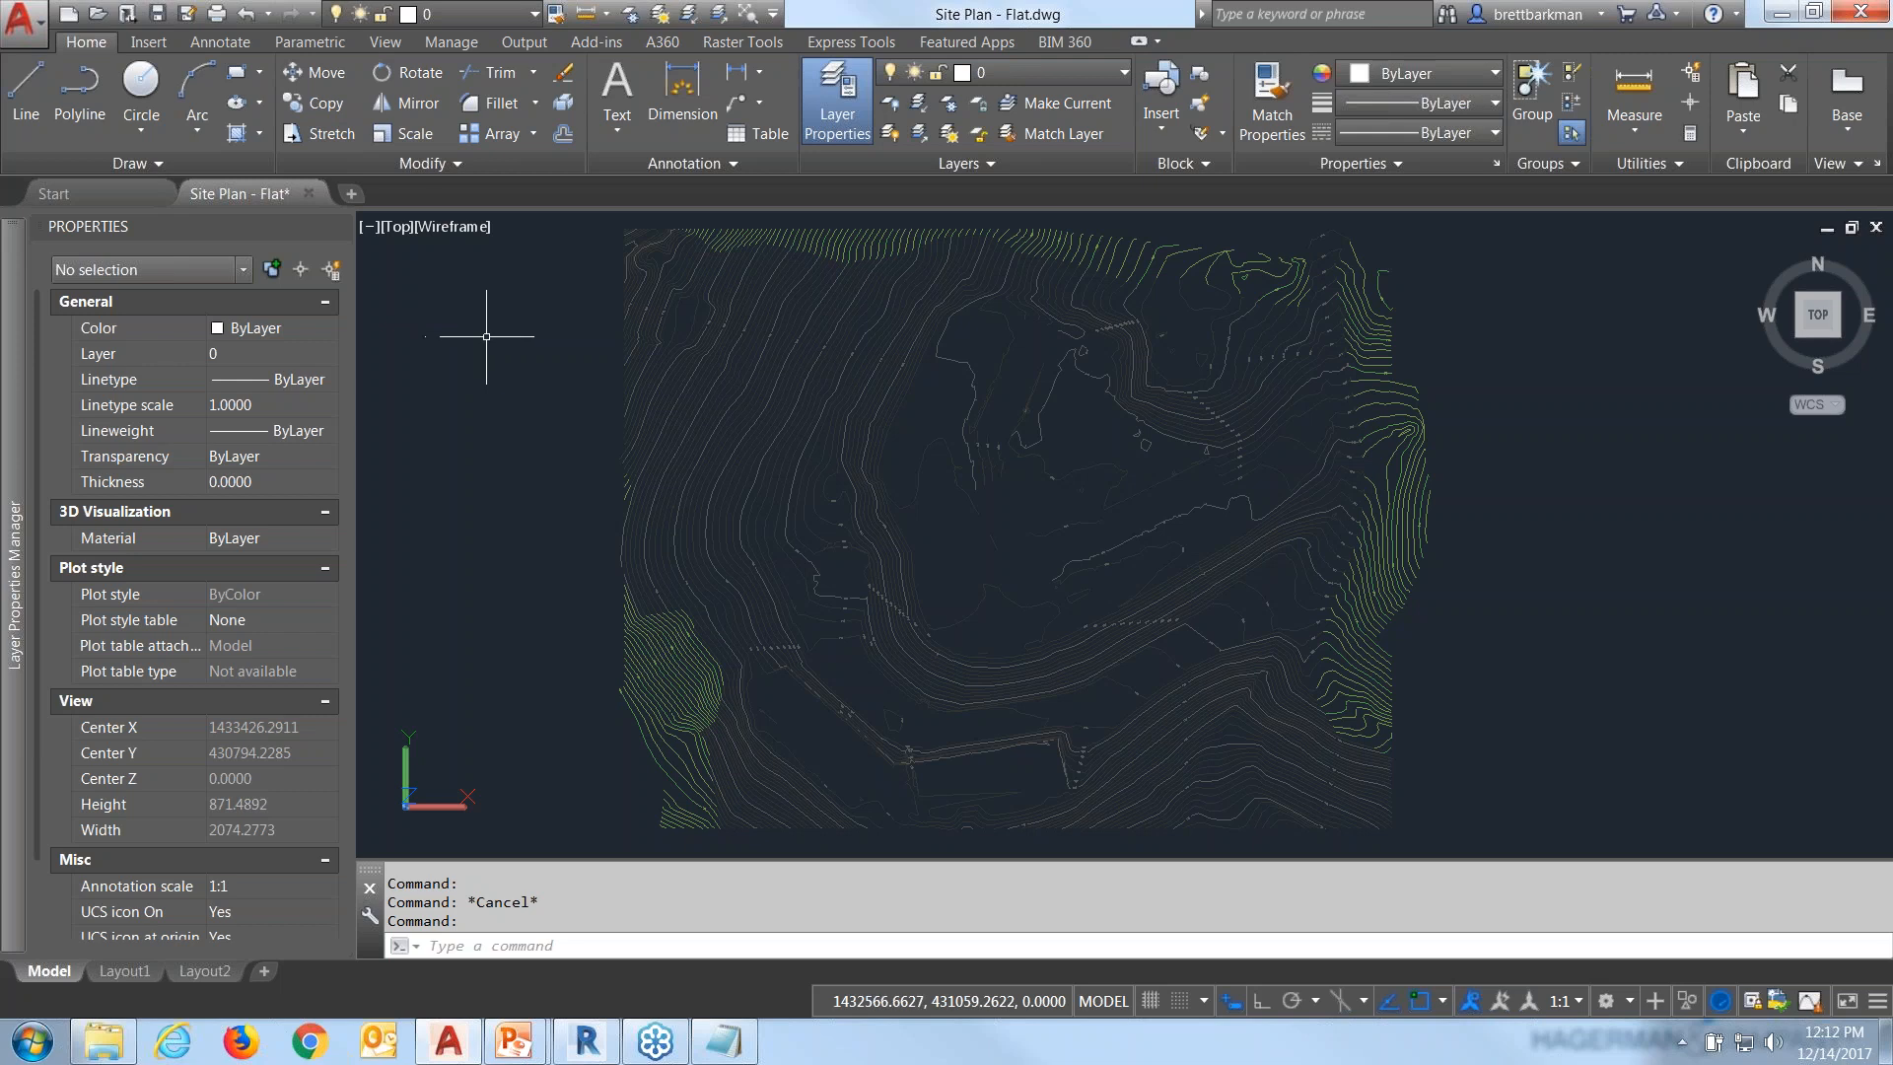
{"action": "left_click", "coordinate": [22, 30]}
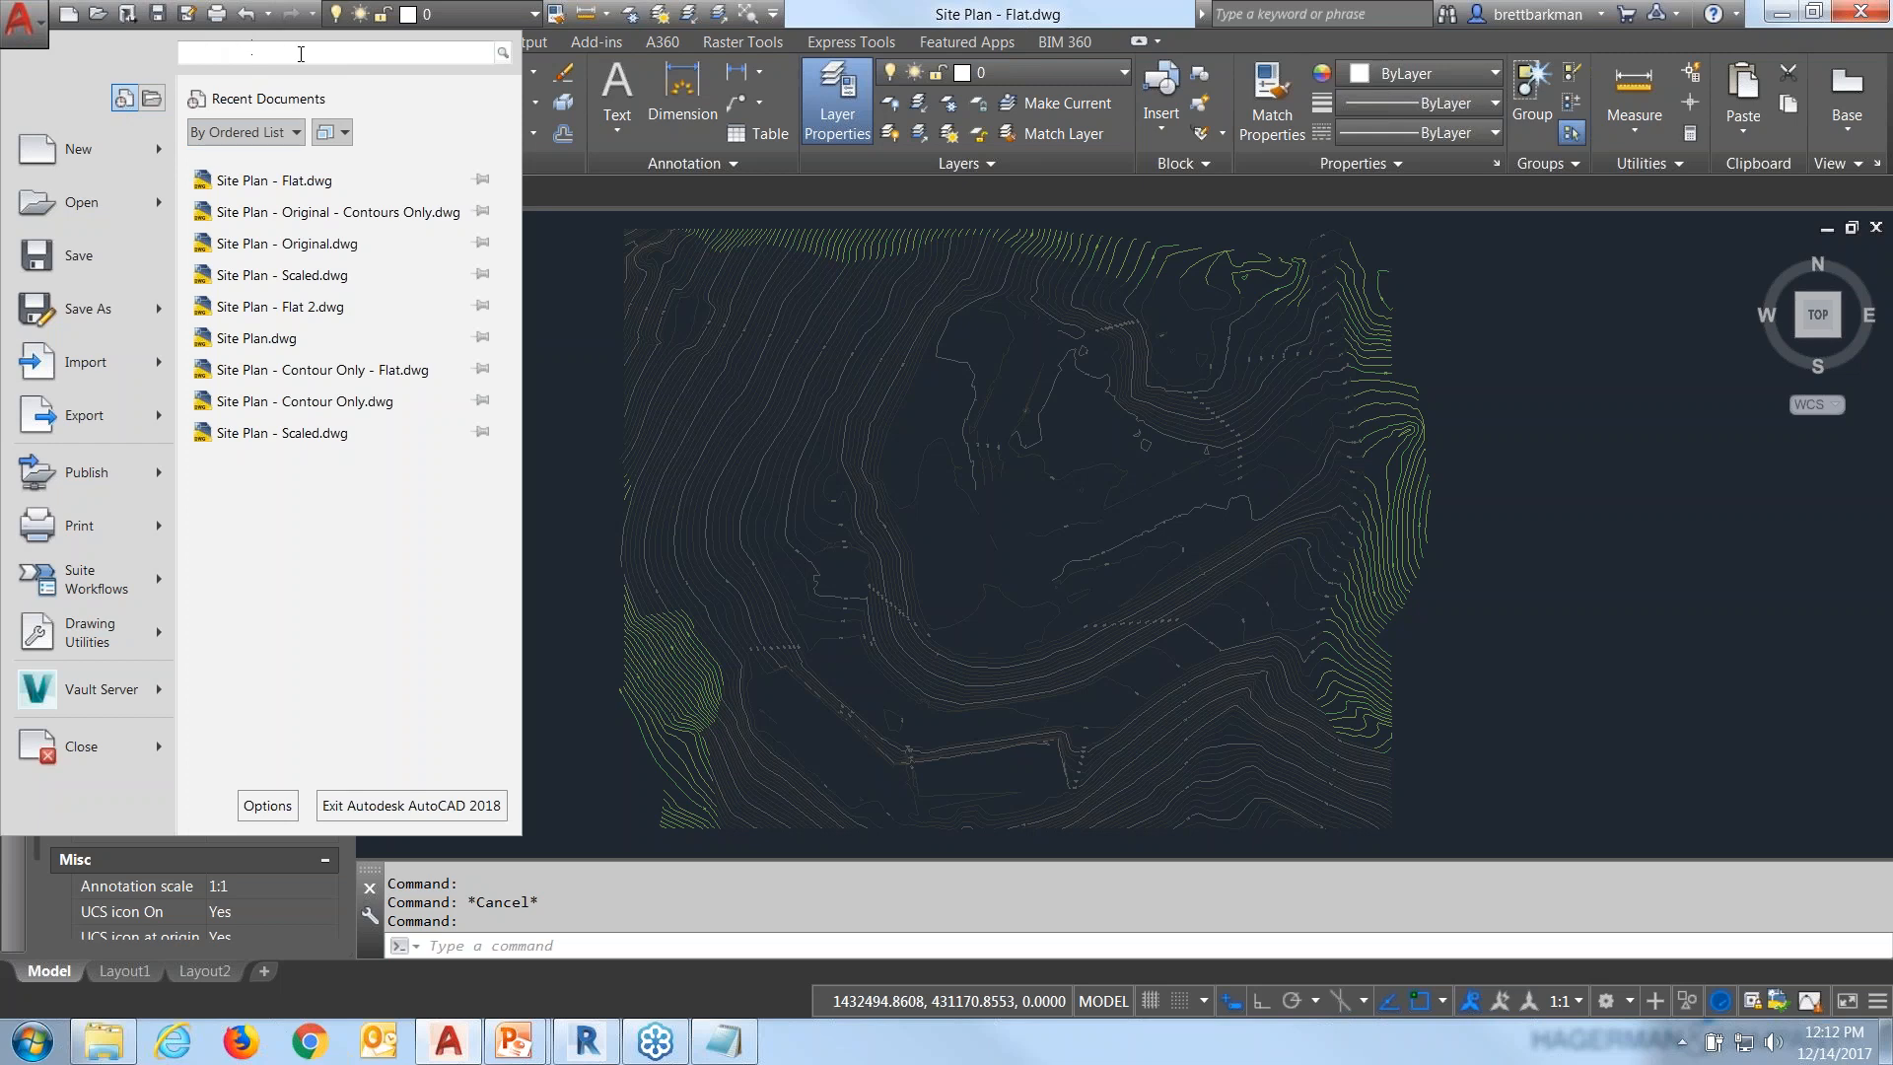
{"action": "type", "text": "extract"}
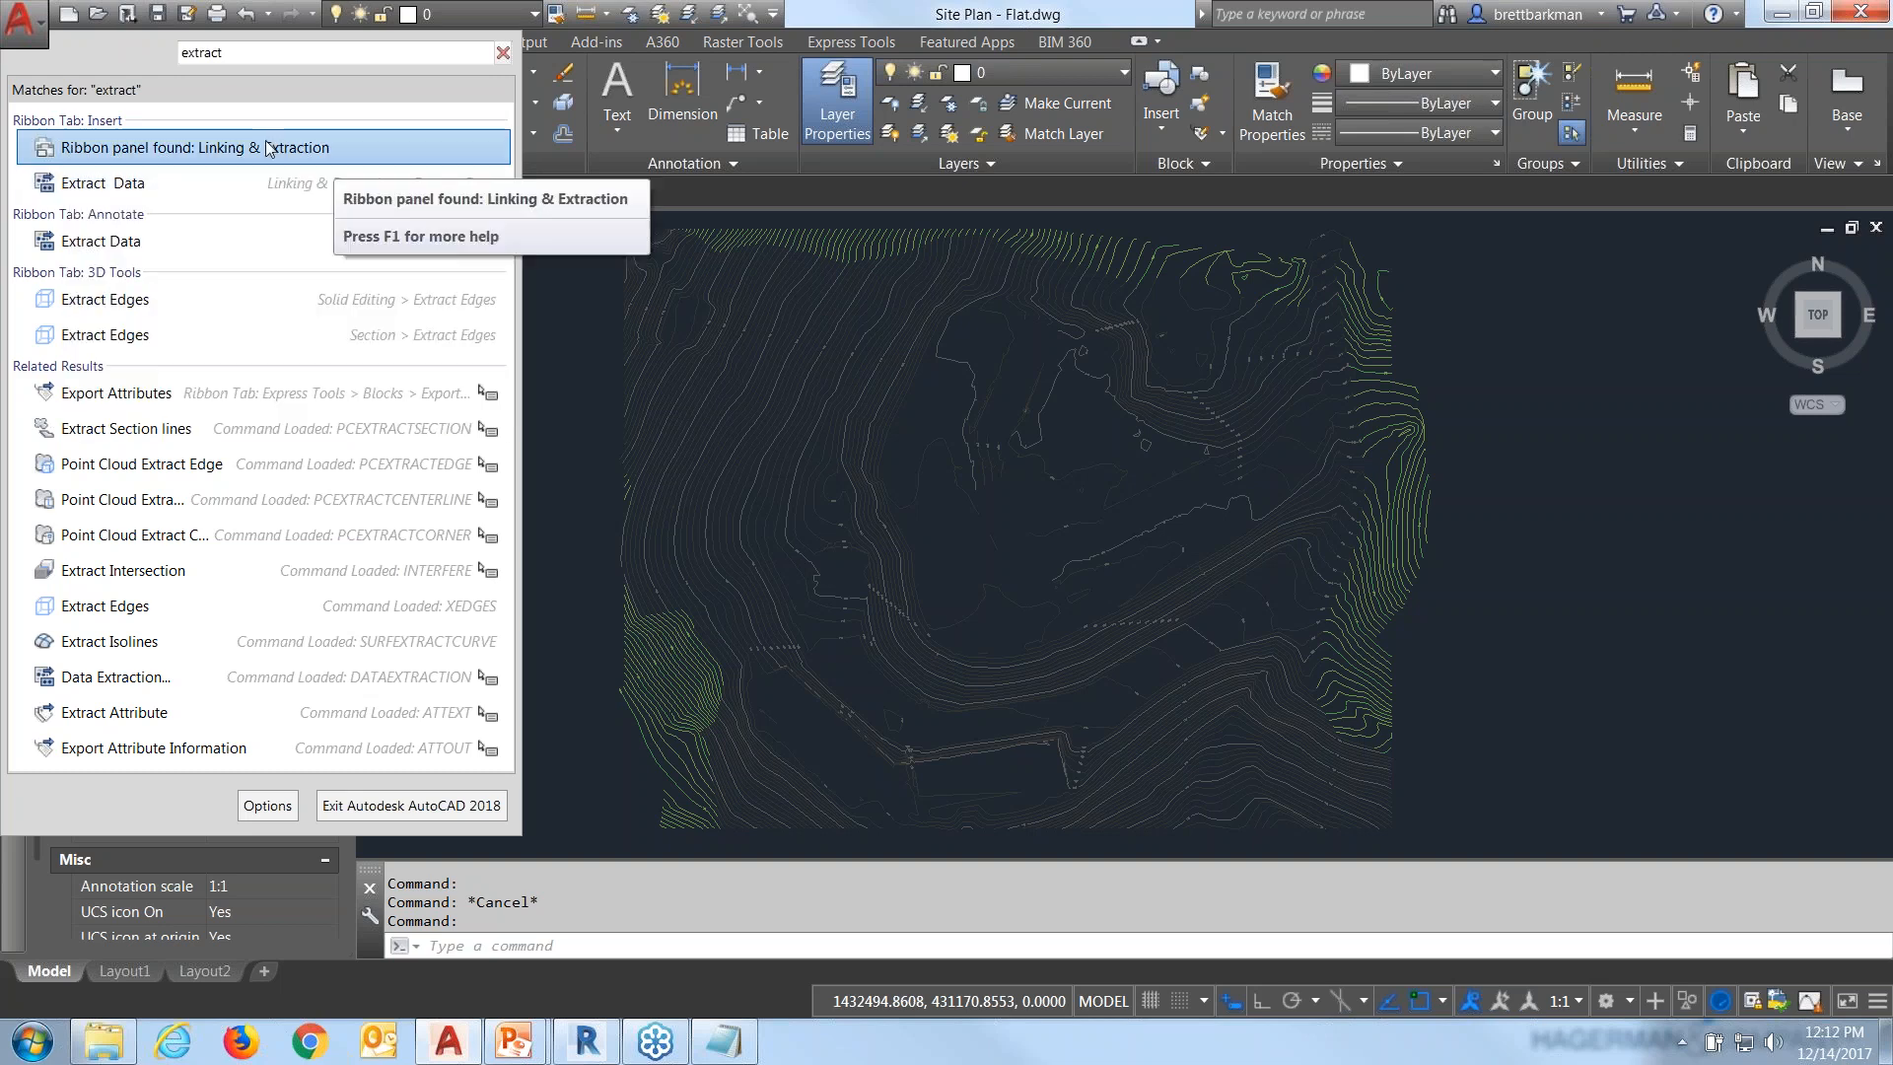
{"action": "left_click", "coordinate": [138, 185]}
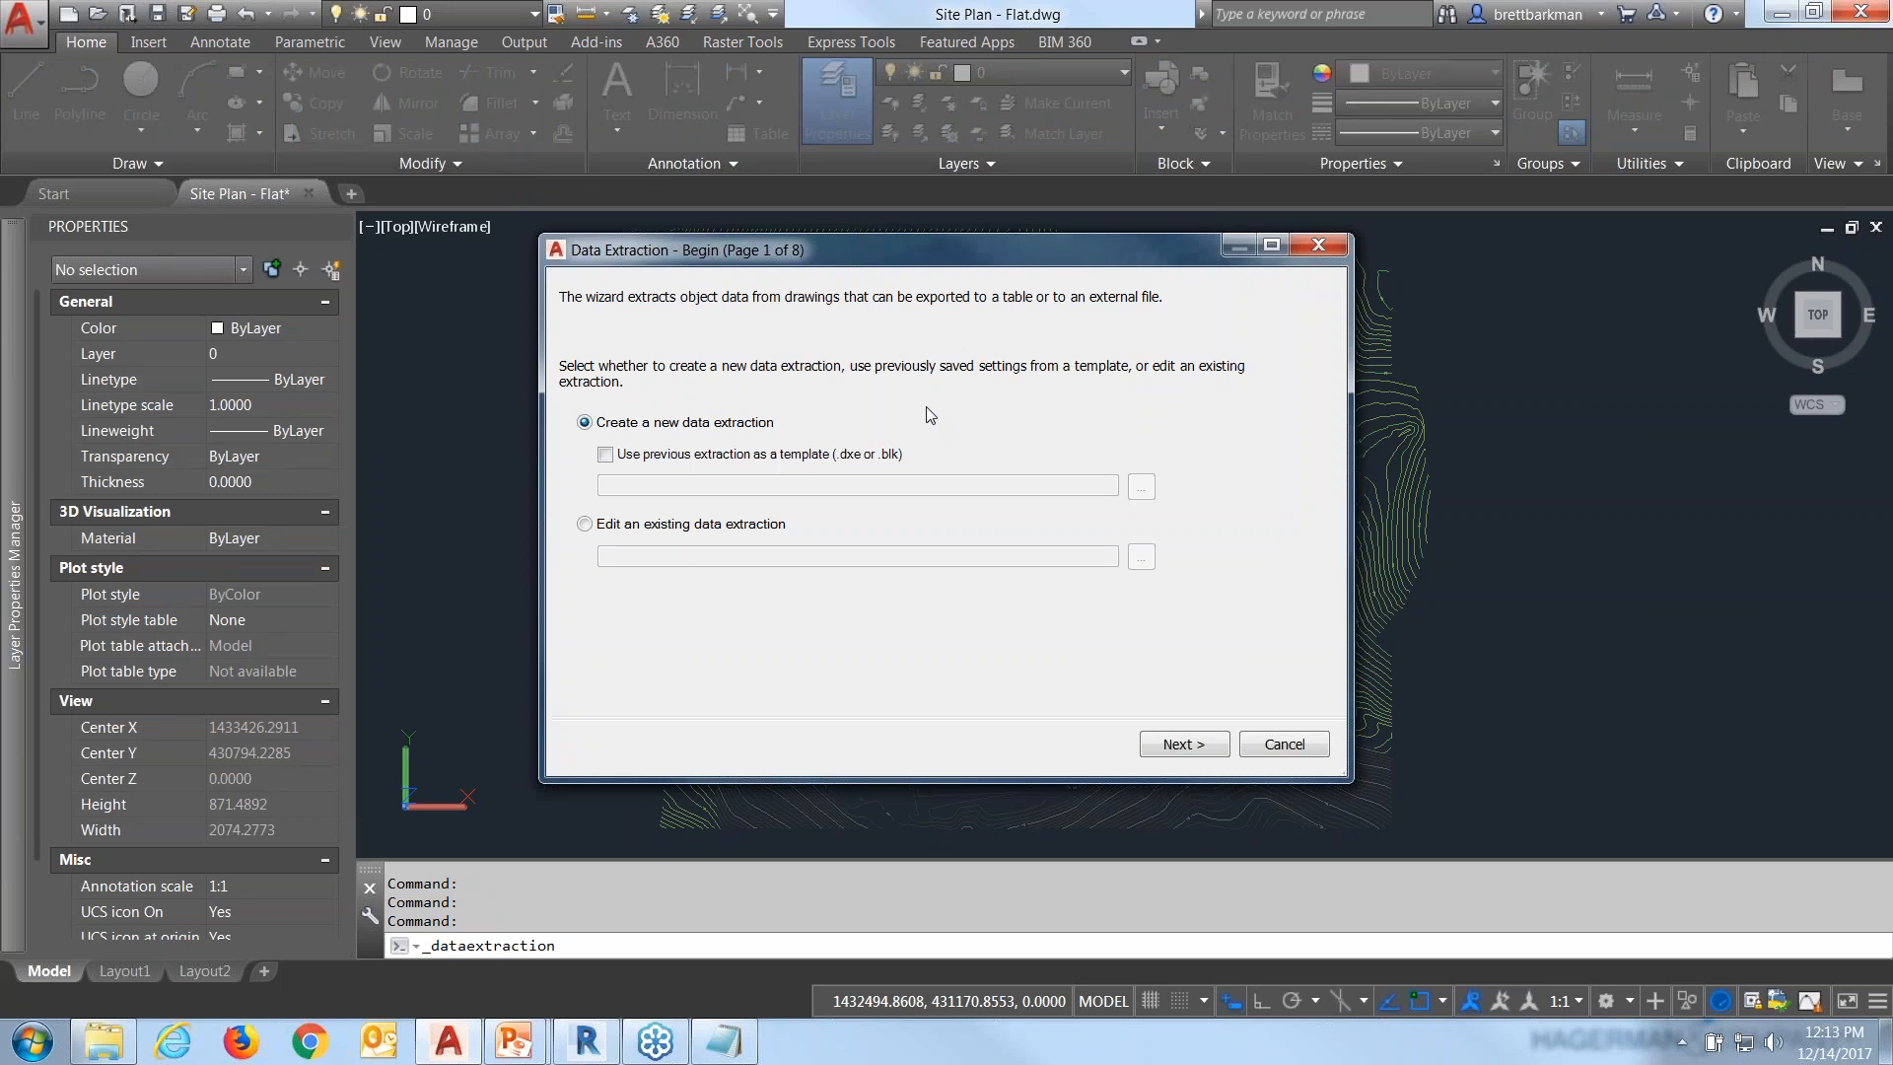
{"action": "left_click", "coordinate": [1285, 744]}
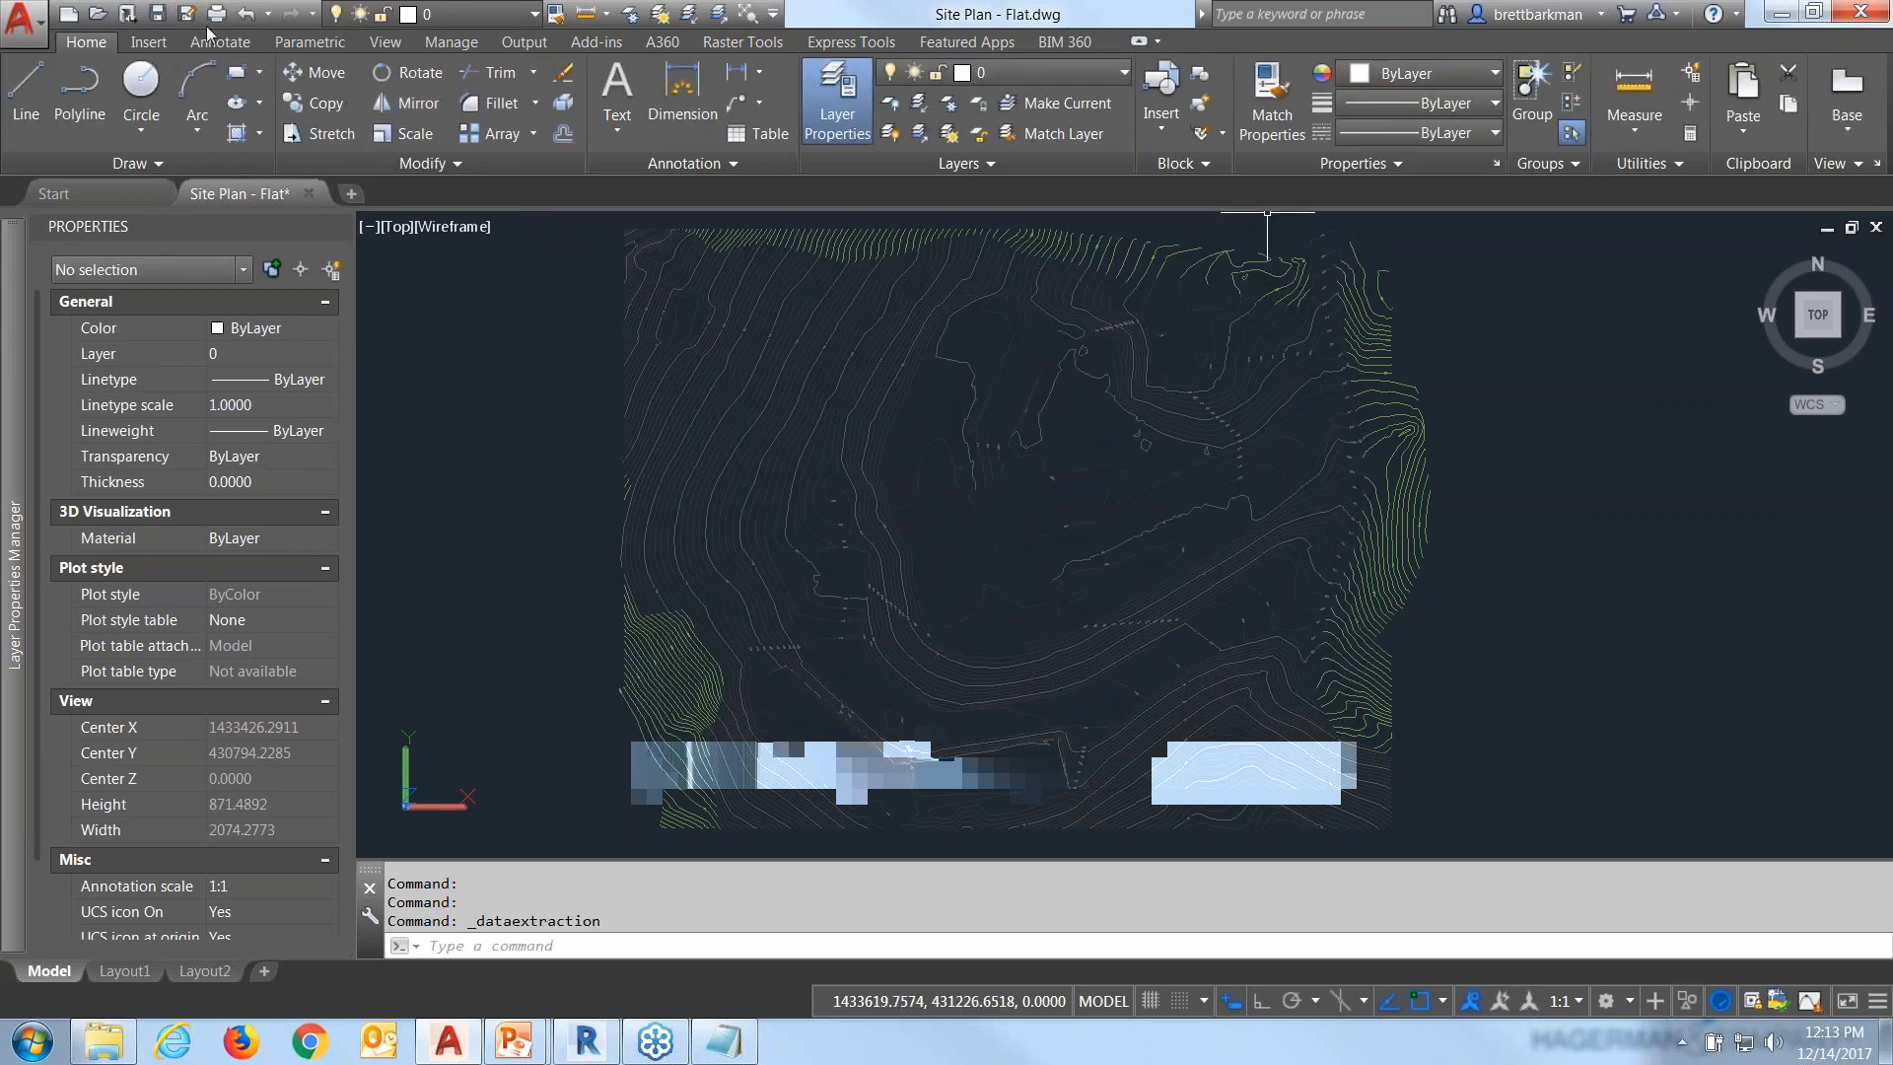
{"action": "left_click", "coordinate": [163, 44]}
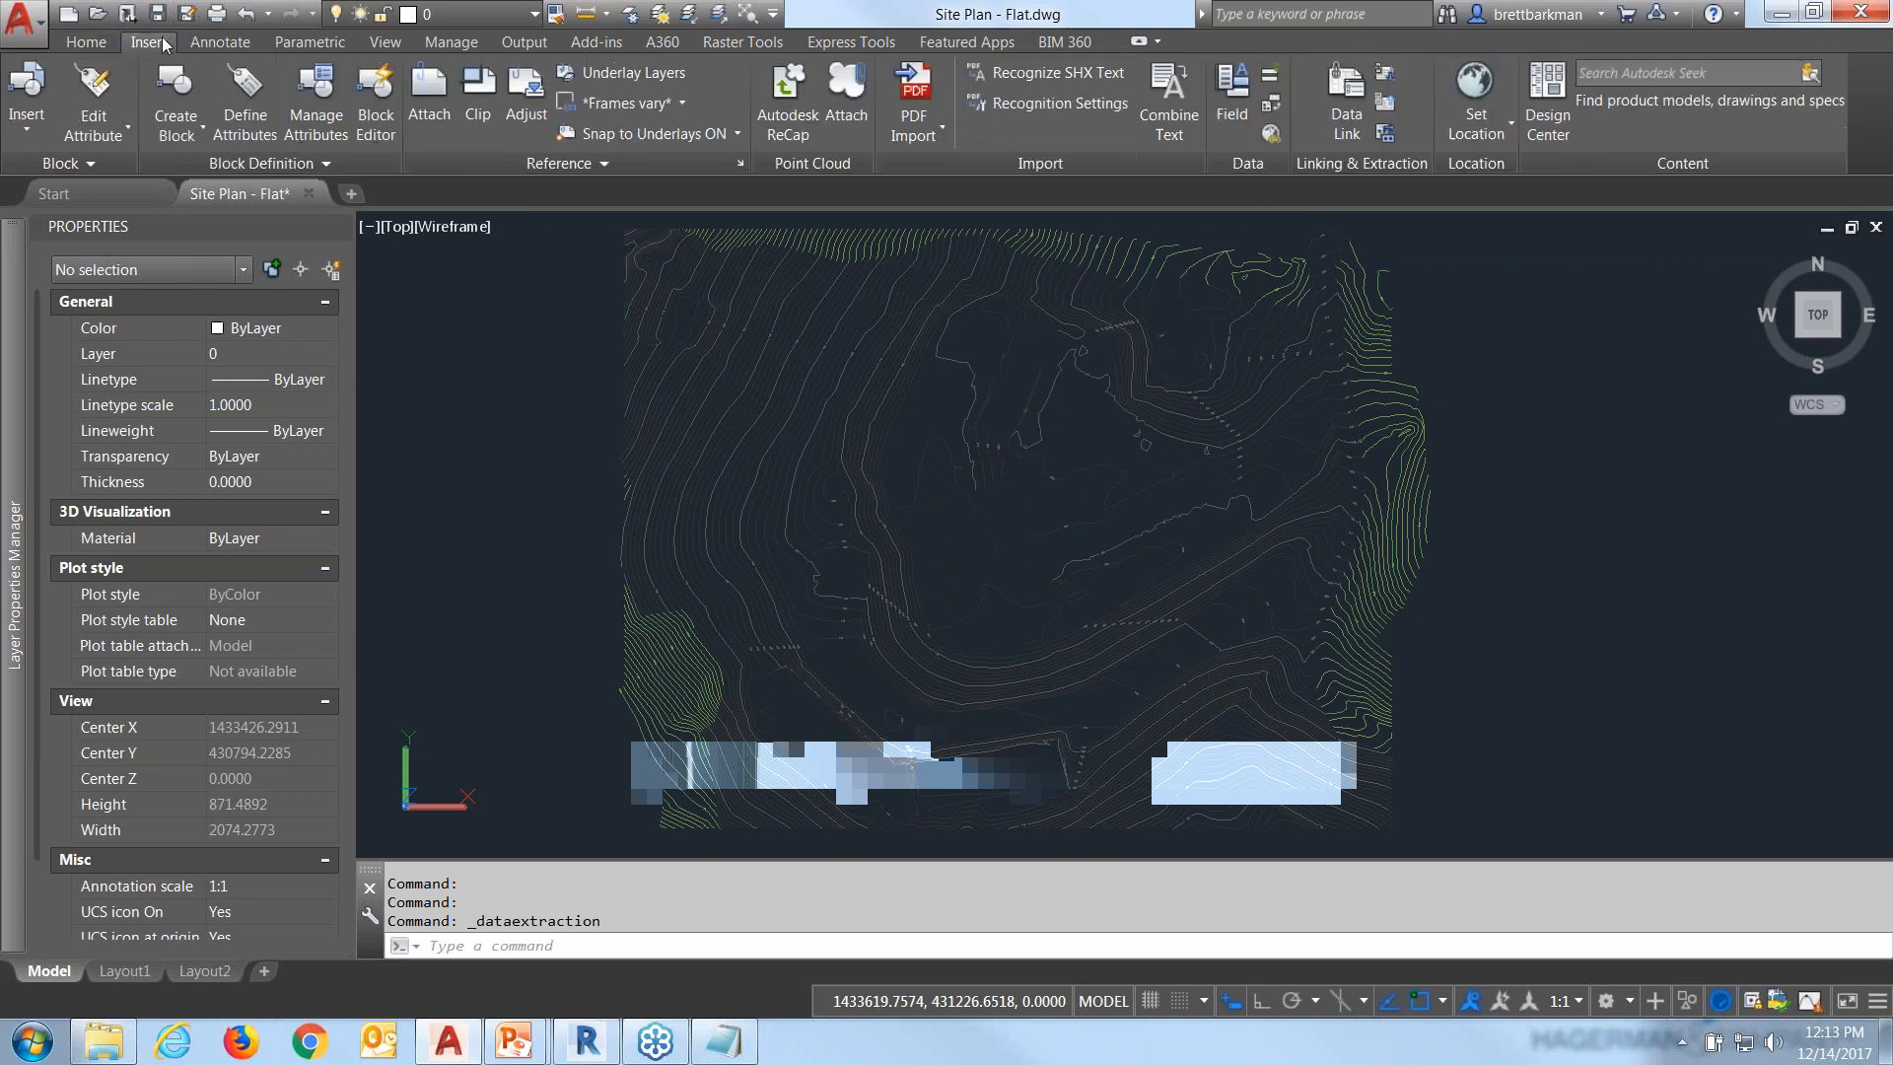
Start a new data extraction and delete the old SiteData-New.dxe and SiteData-Existing.dxe files from the Getting Dirty with Revit folder.
{"action": "left_click", "coordinate": [1387, 134]}
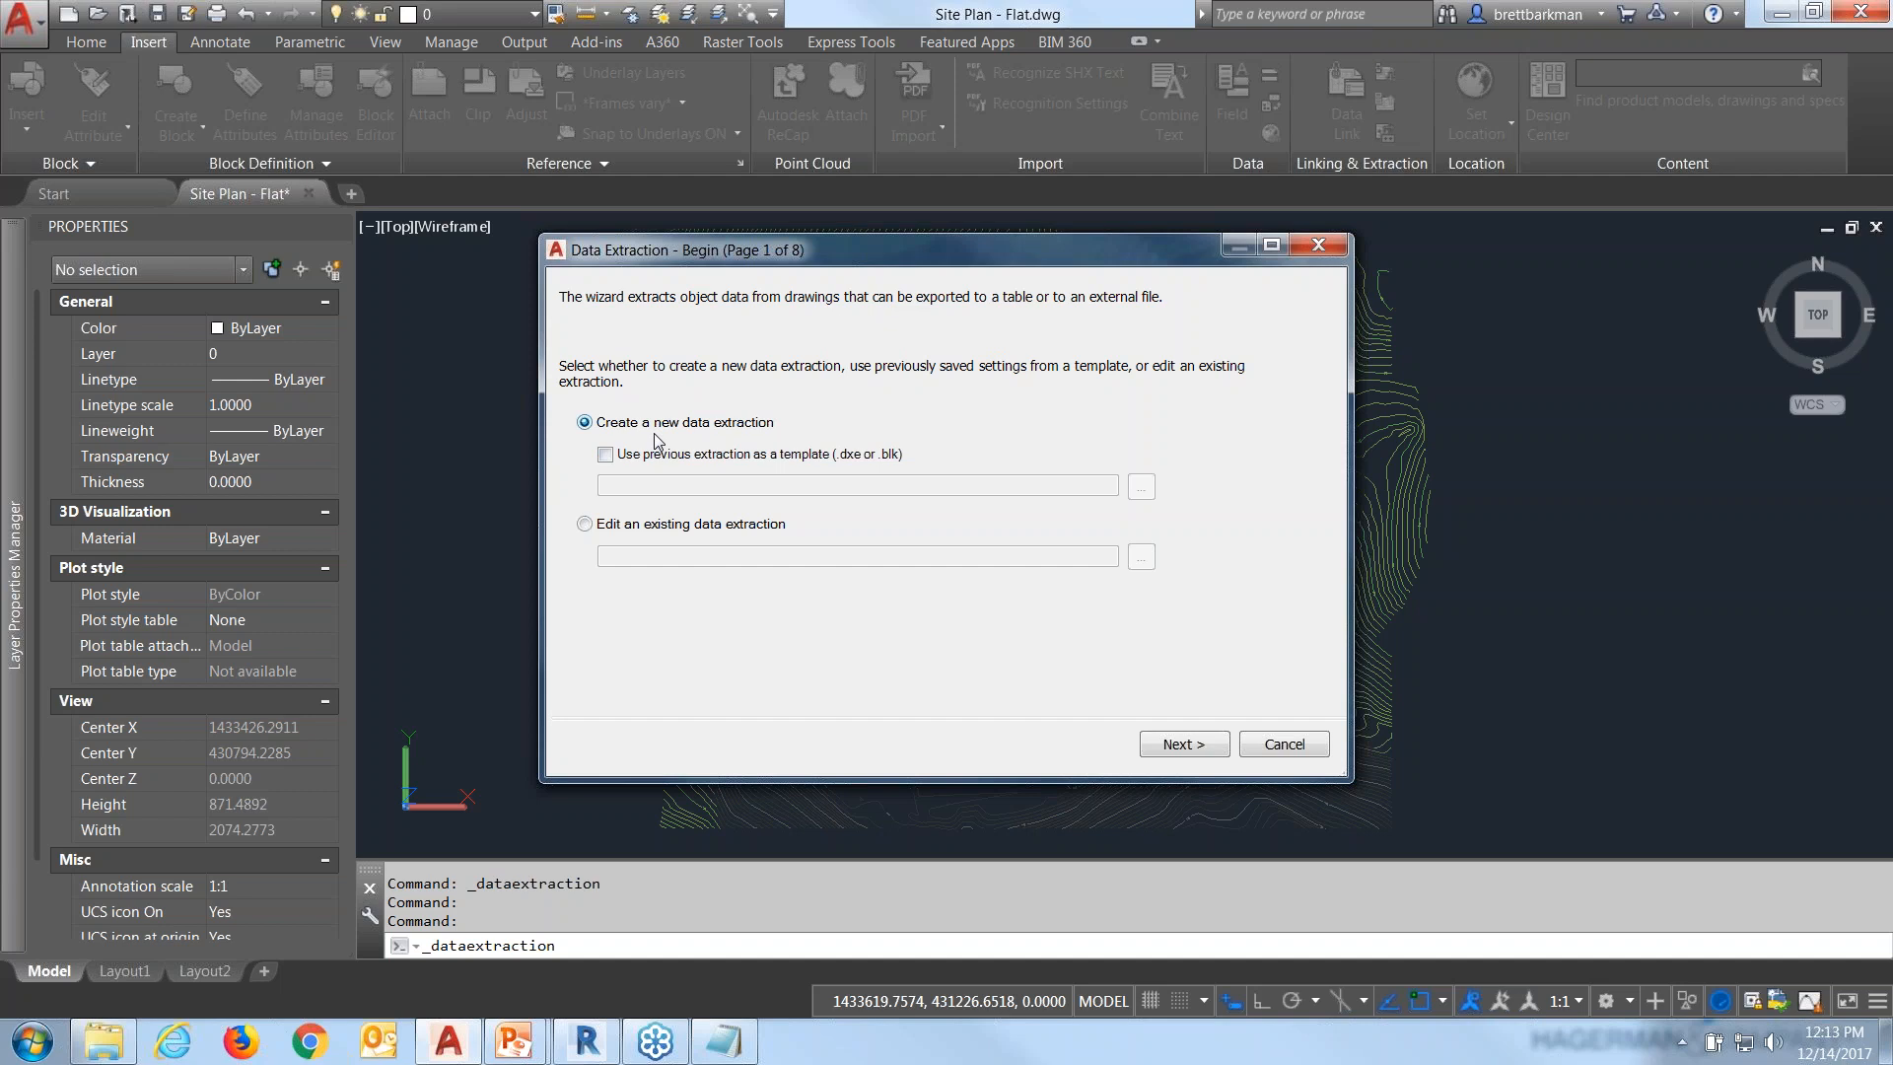
{"action": "left_click", "coordinate": [1175, 750]}
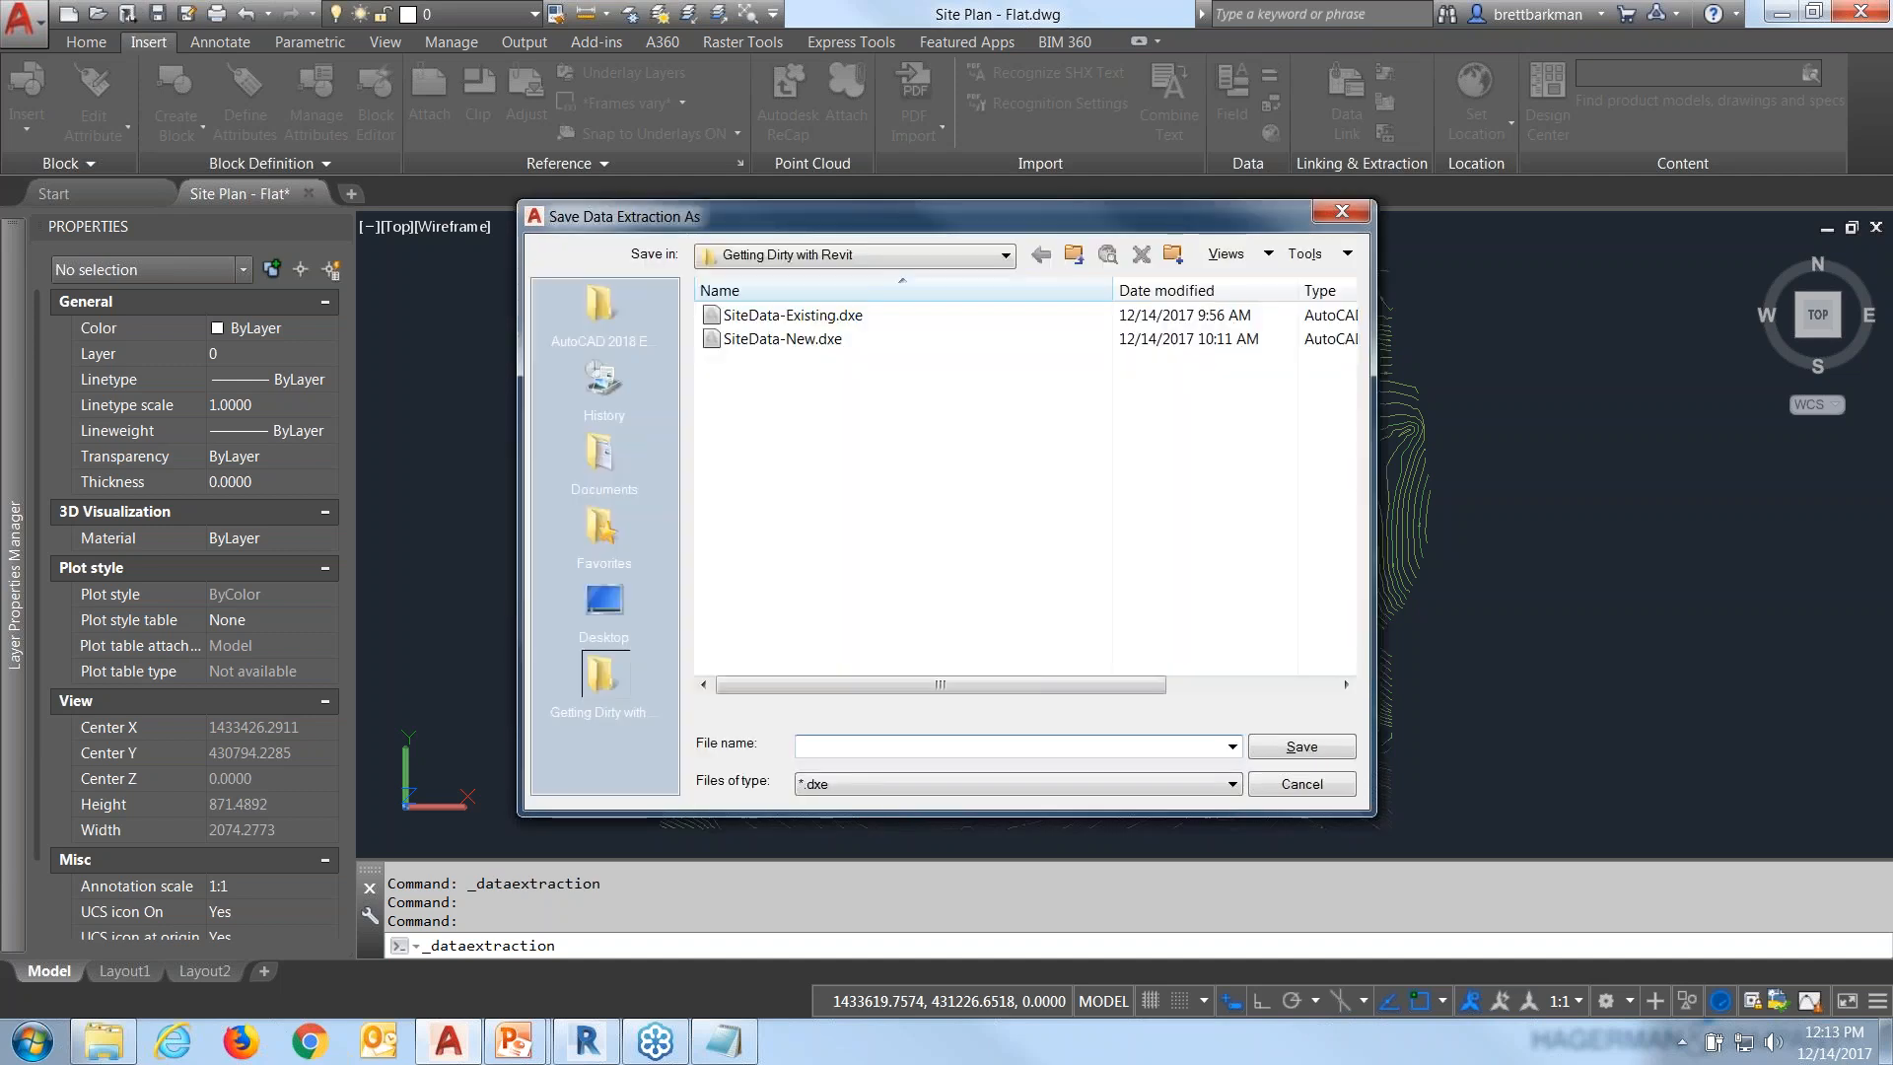
{"action": "left_click", "coordinate": [803, 340]}
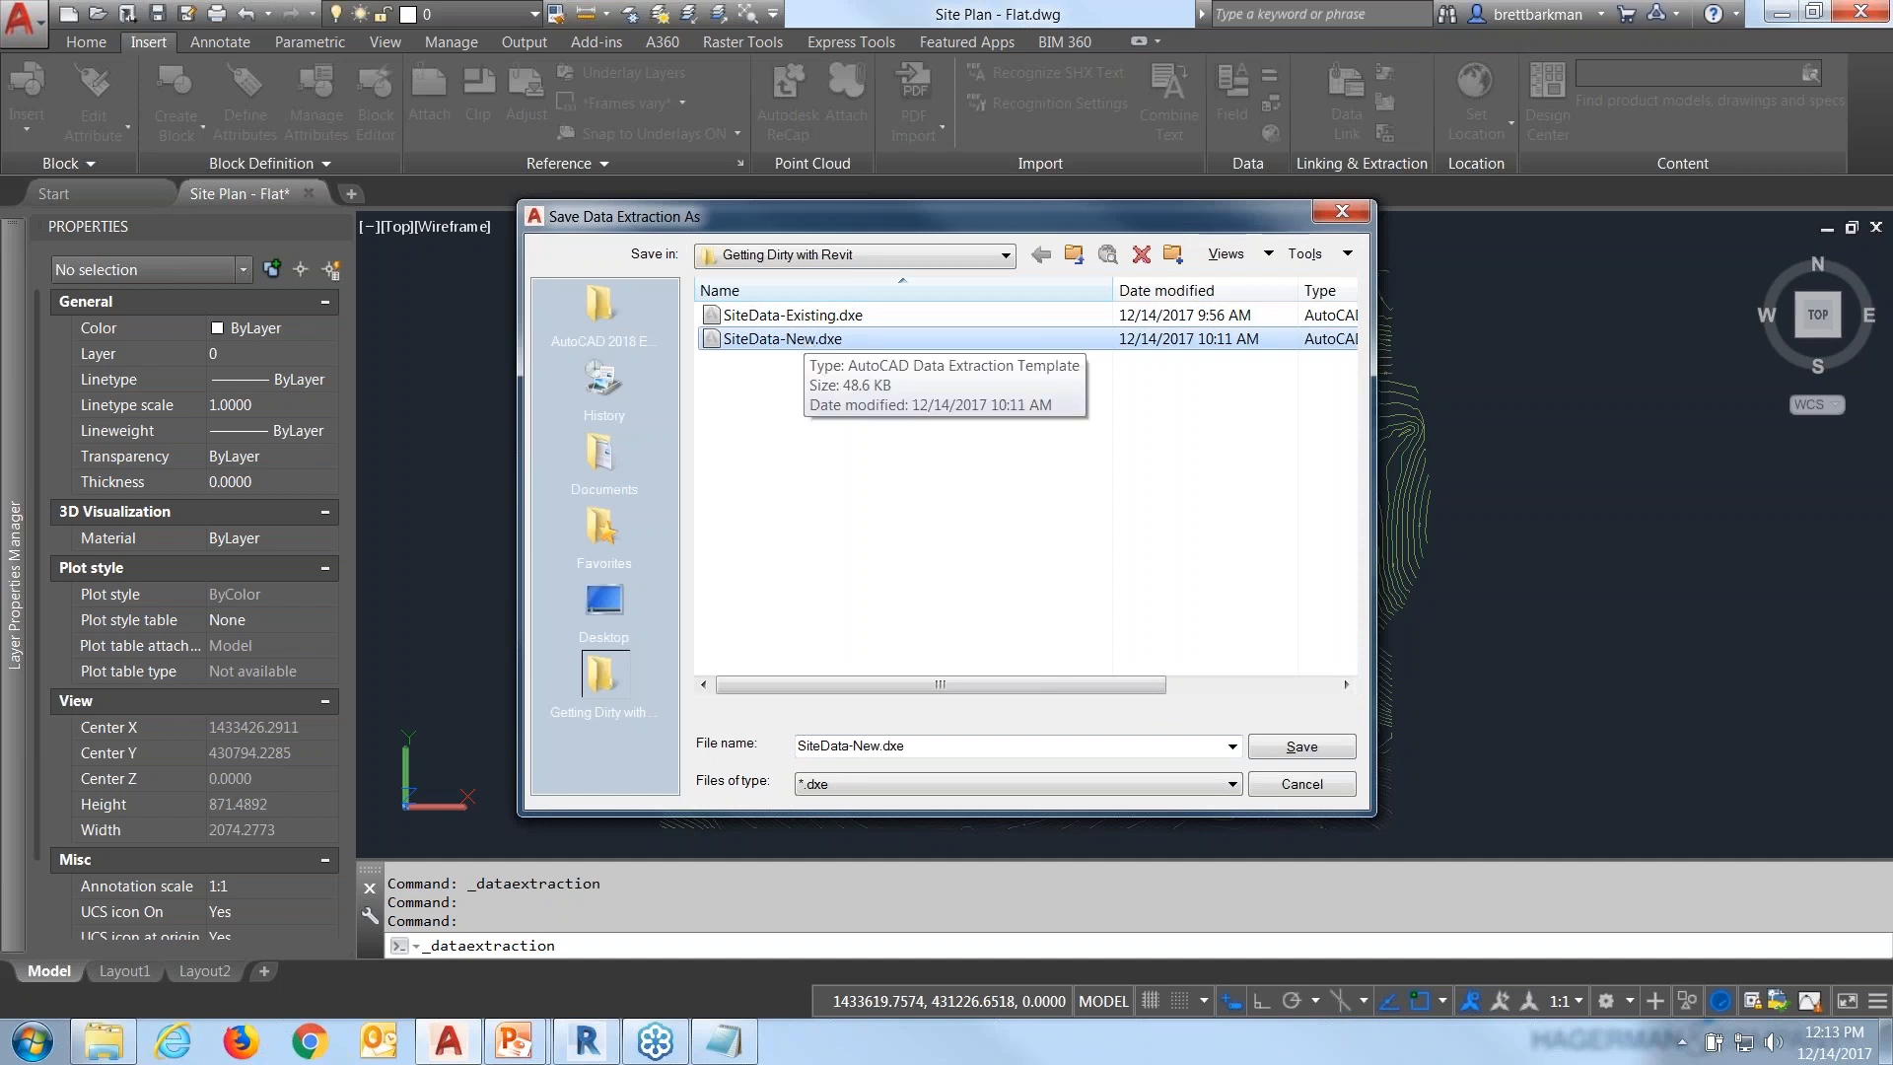
{"action": "key", "text": "Delete"}
{"action": "left_click", "coordinate": [1034, 607]}
{"action": "left_click", "coordinate": [823, 317]}
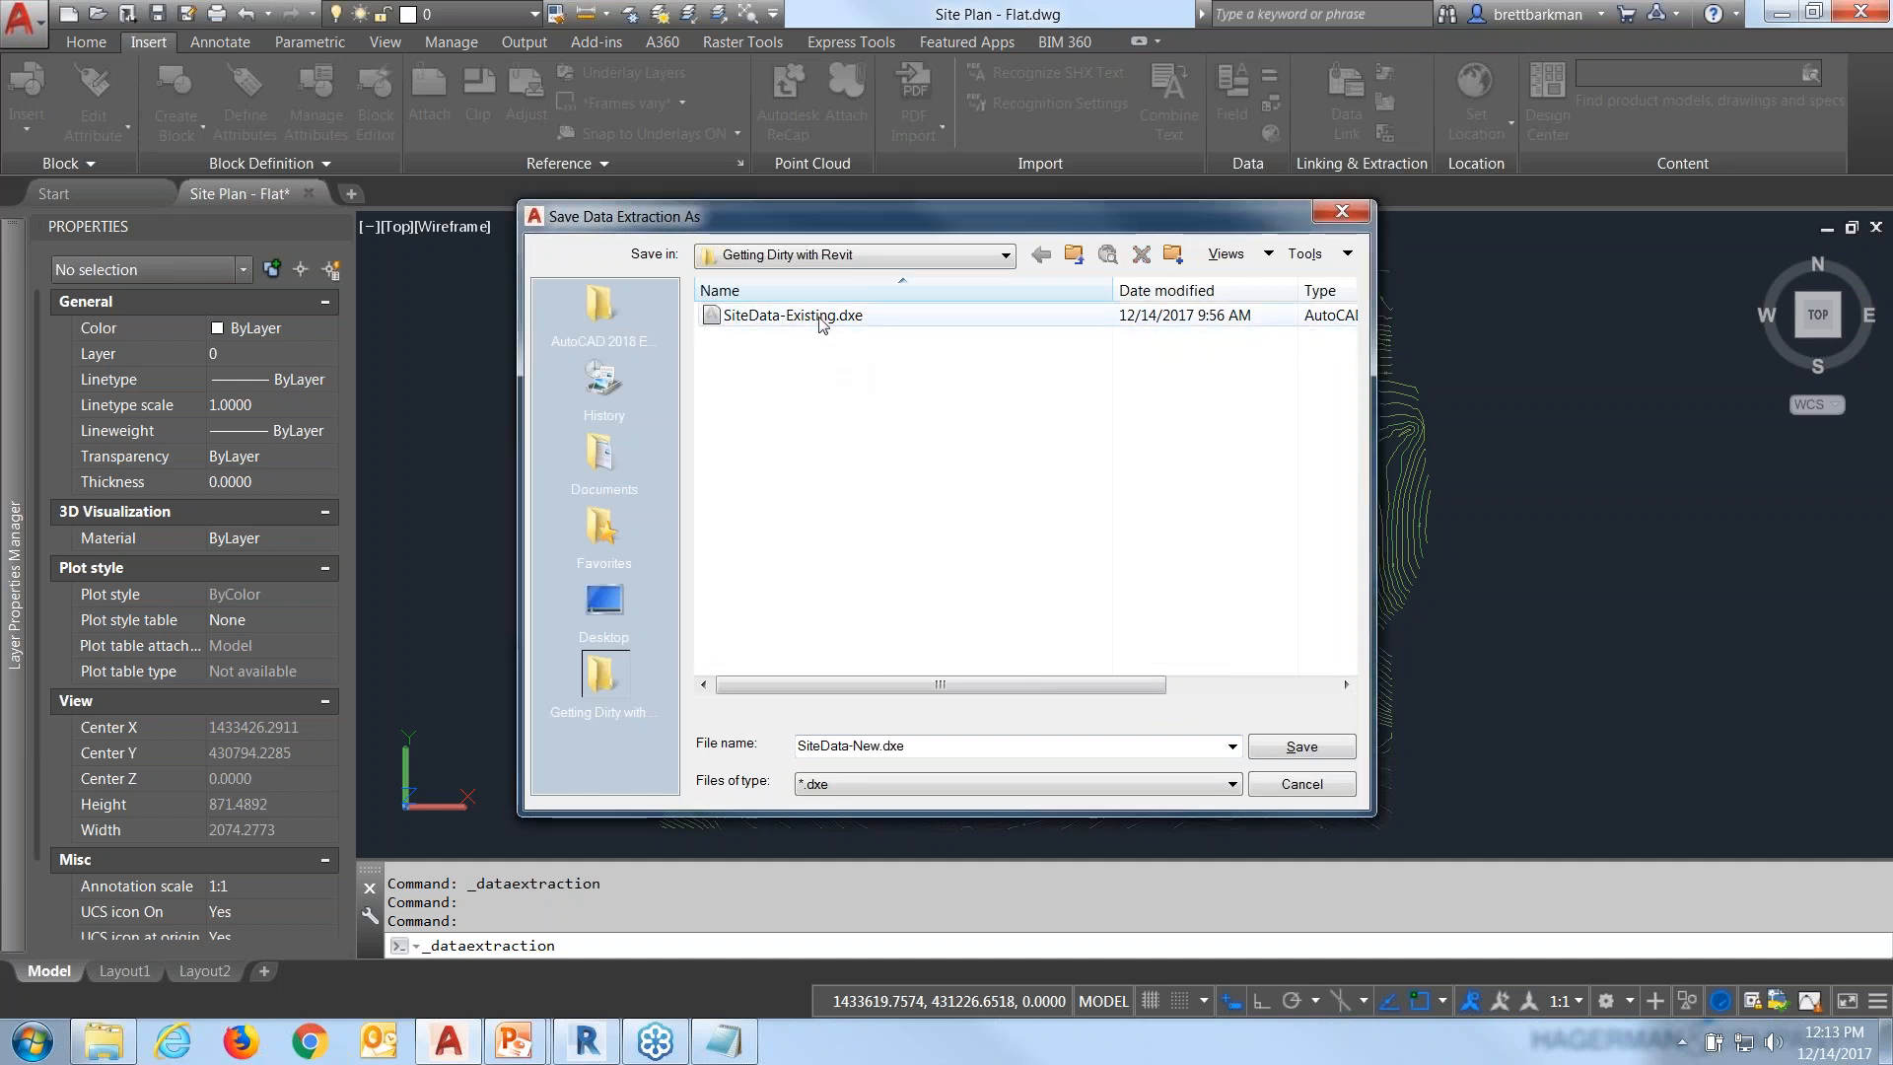
{"action": "key", "text": "Delete"}
{"action": "left_click", "coordinate": [1033, 606]}
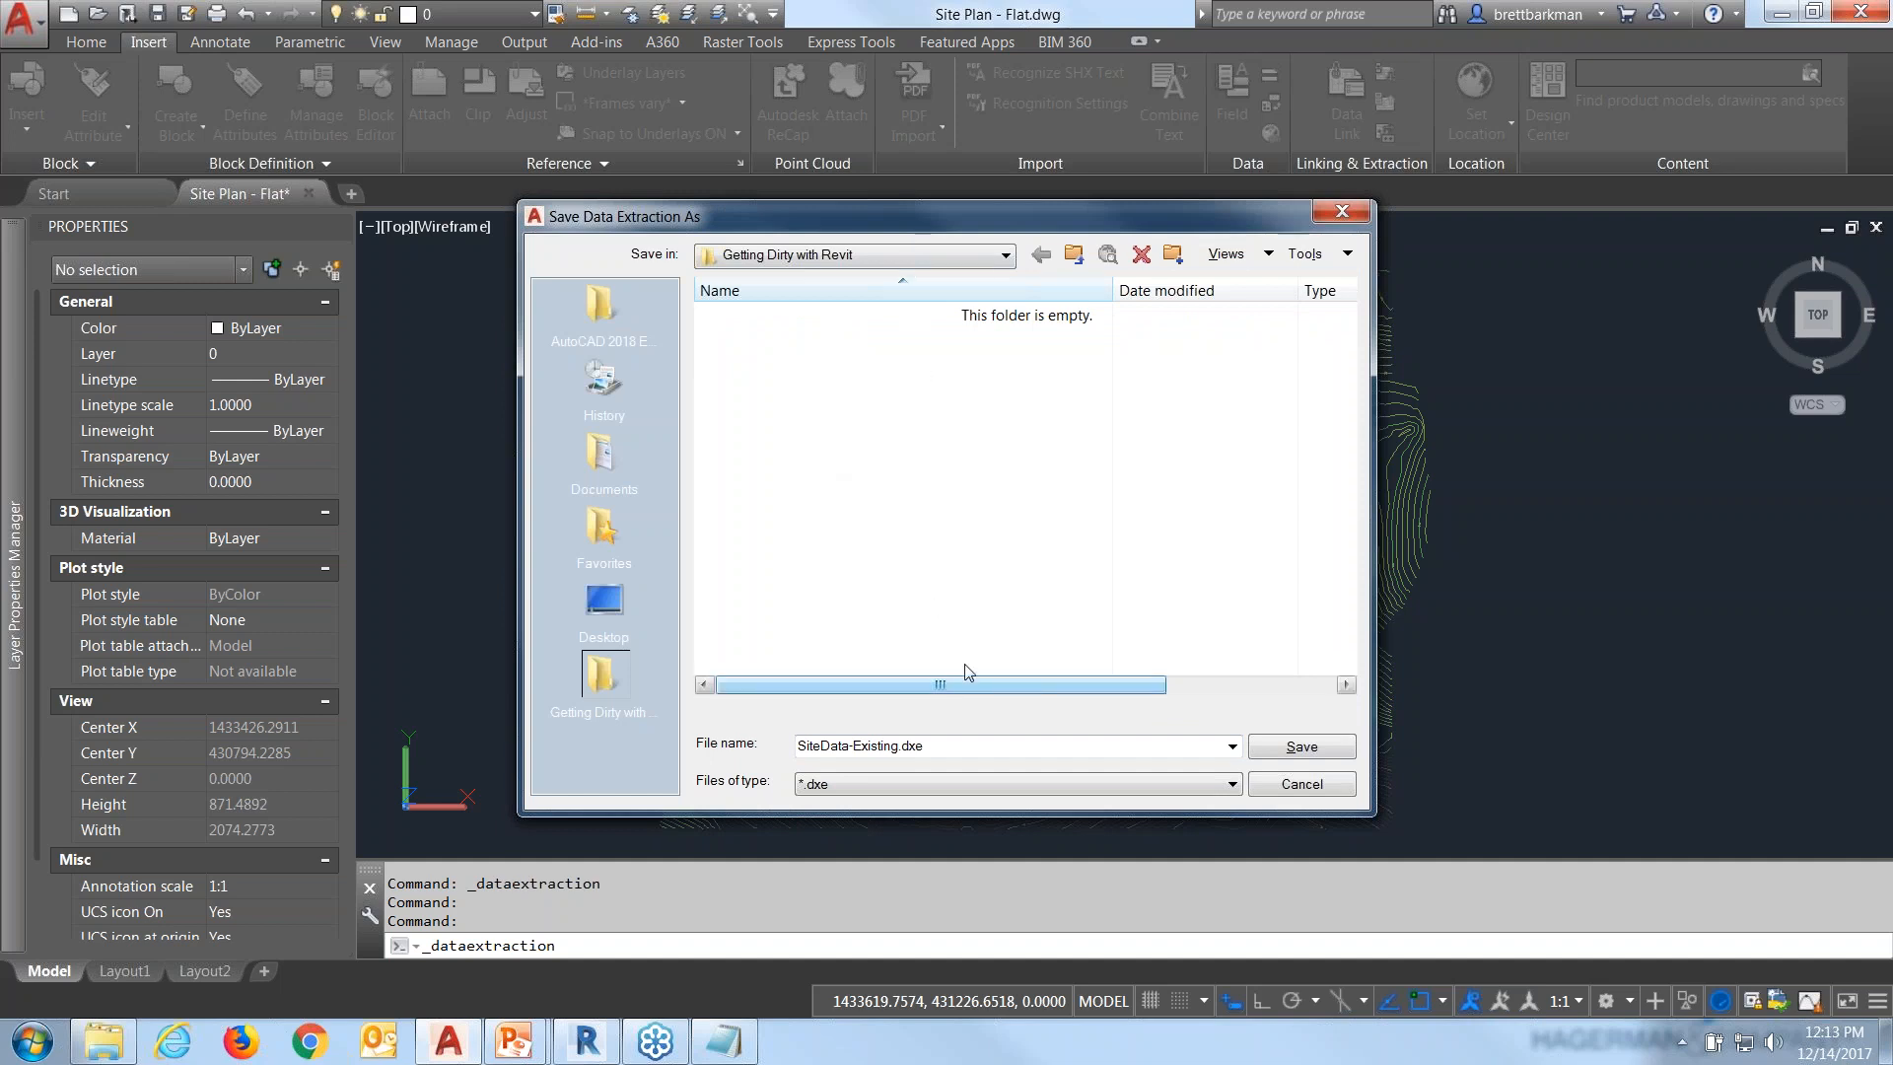
Save the new data extraction as SiteData-Existing.dxe in the Getting Dirty with Revit folder.
{"action": "double_click", "coordinate": [915, 745]}
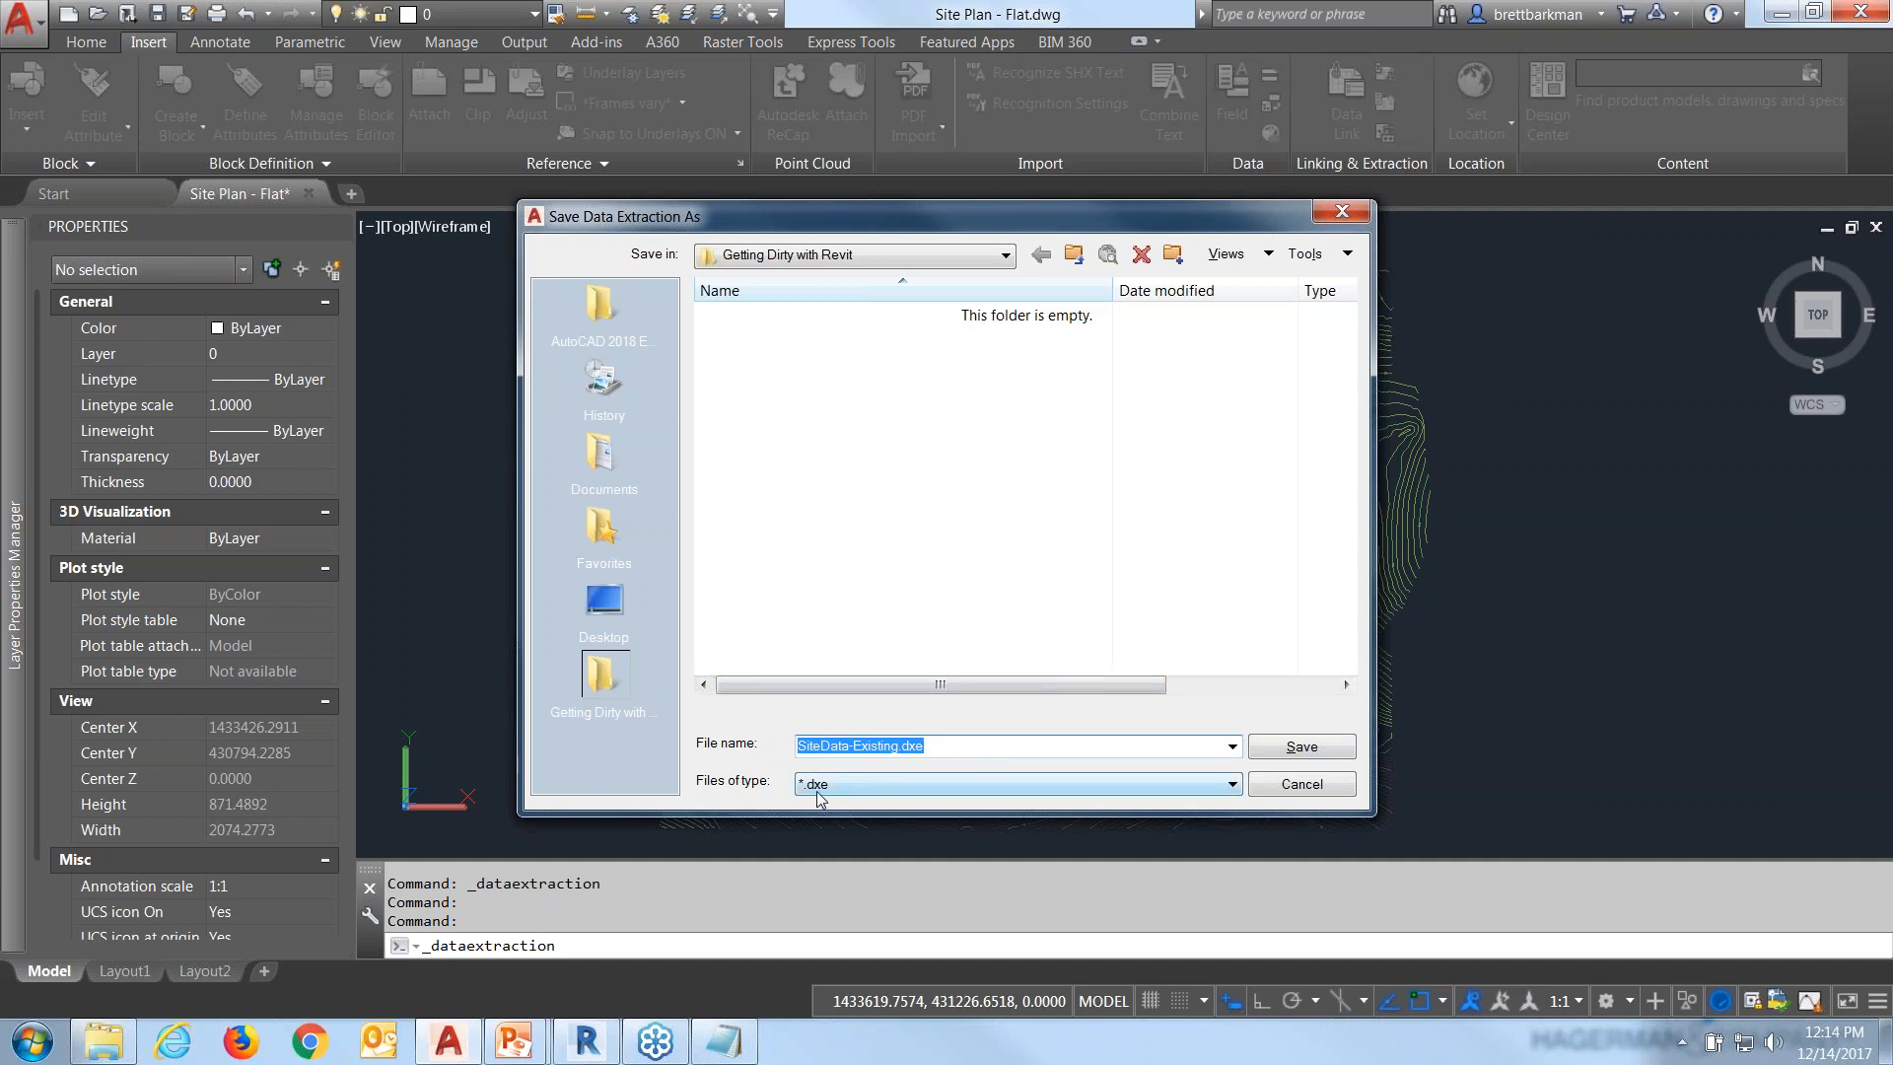
{"action": "left_click", "coordinate": [944, 746]}
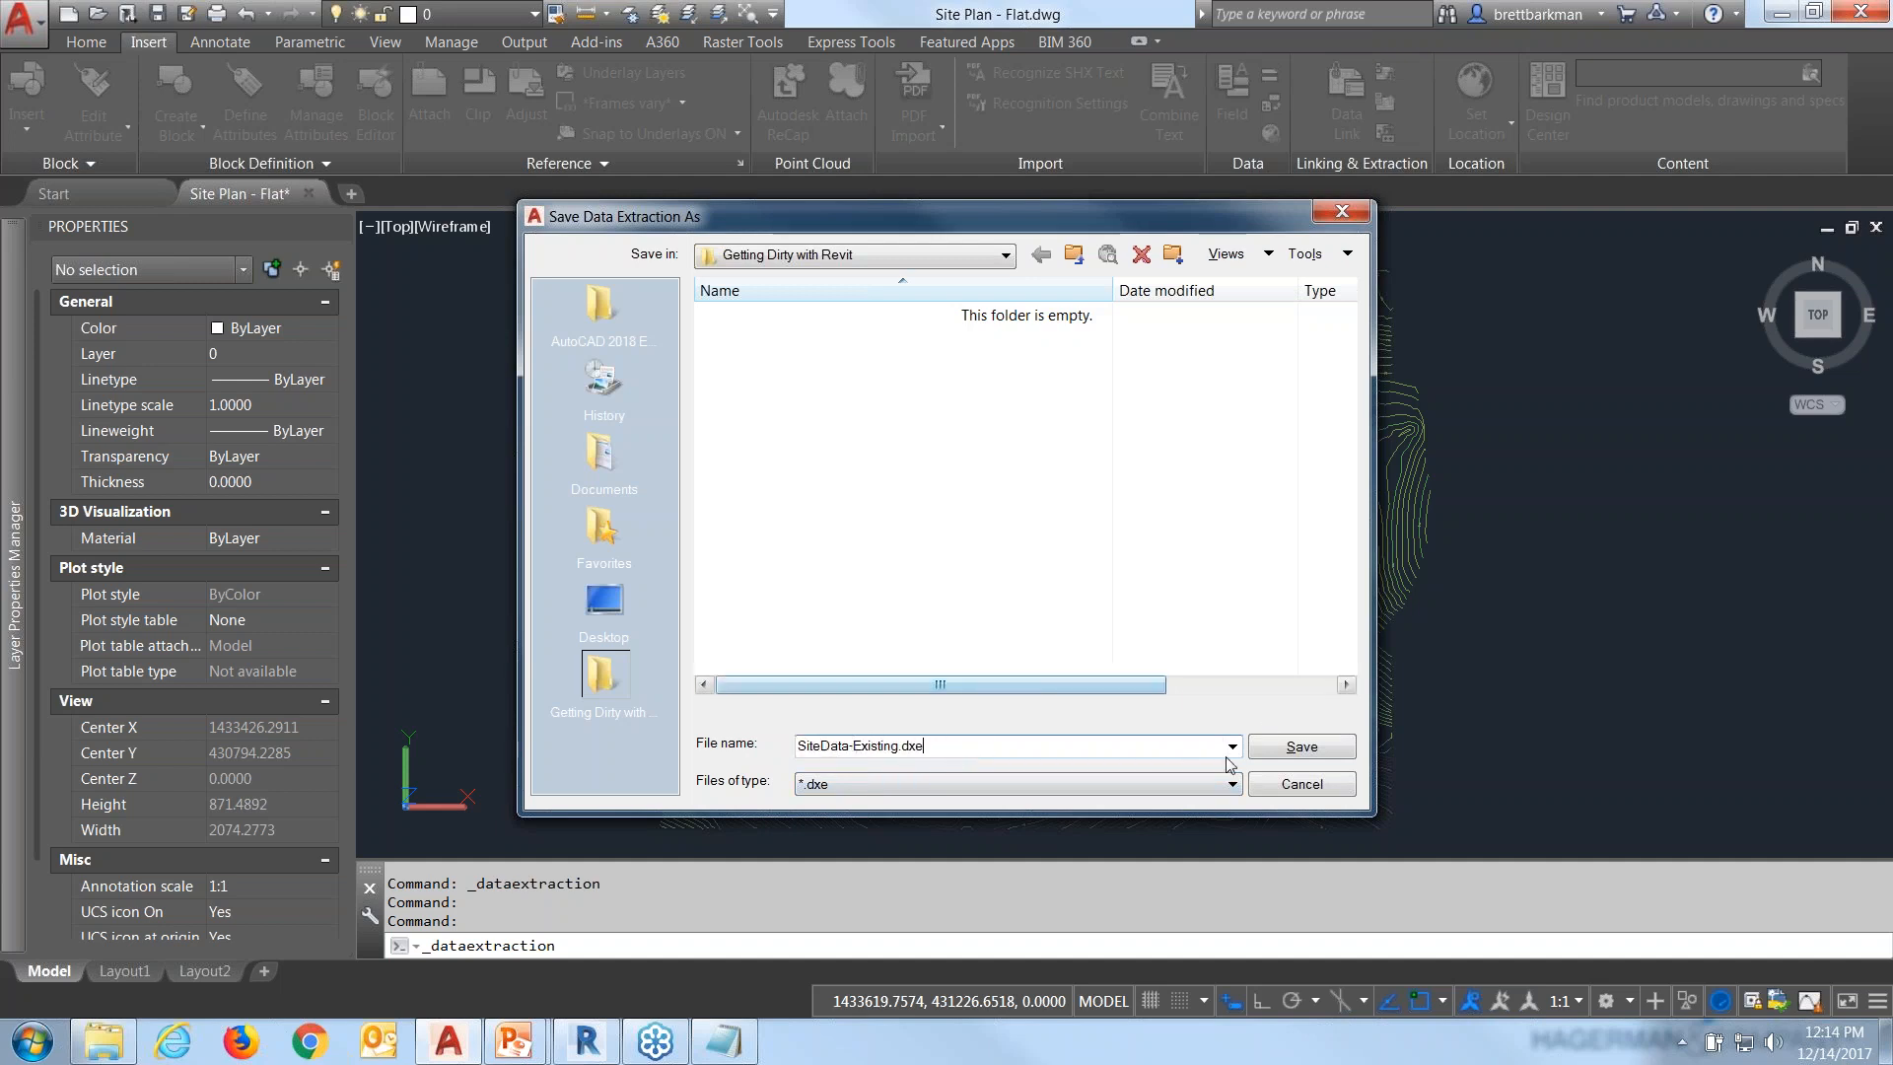
{"action": "left_click", "coordinate": [1312, 750]}
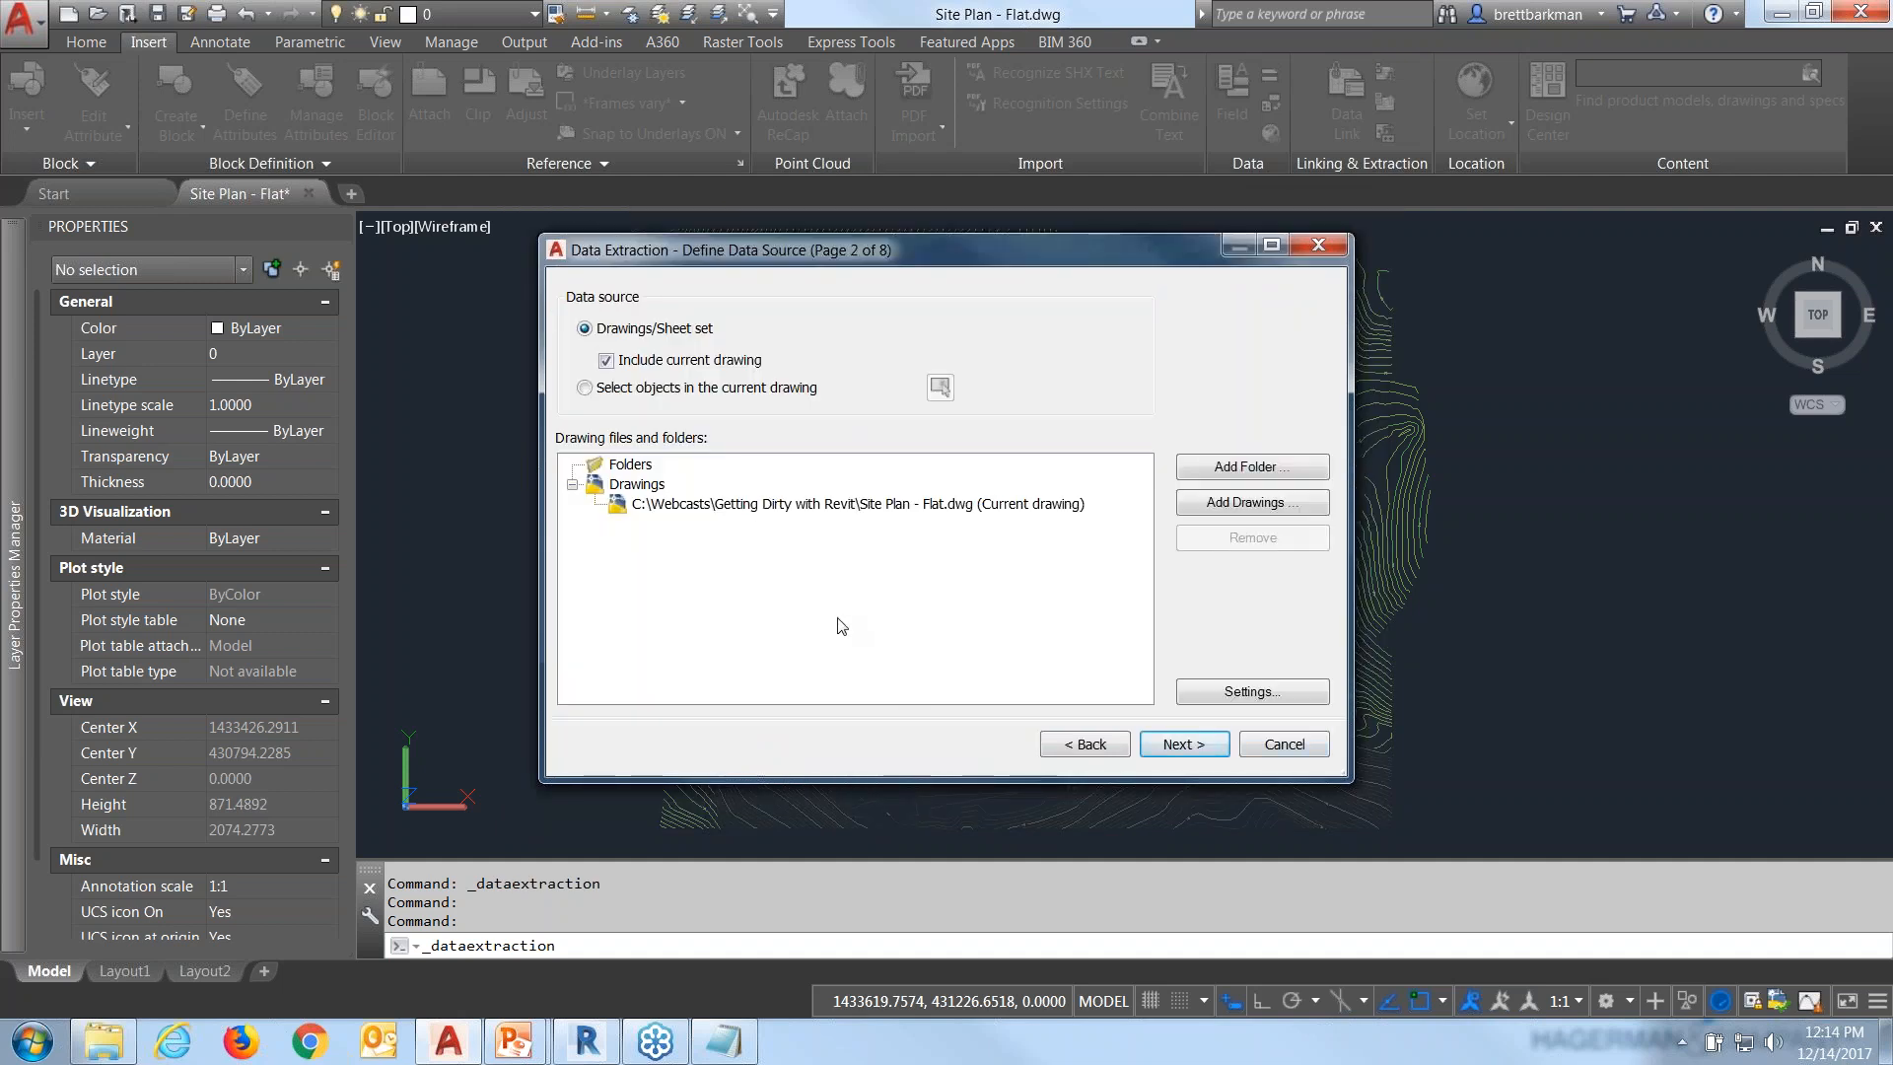
Set the data source to selected objects in the current drawing and window-select all the visible contours and labels.
{"action": "left_click", "coordinate": [585, 387]}
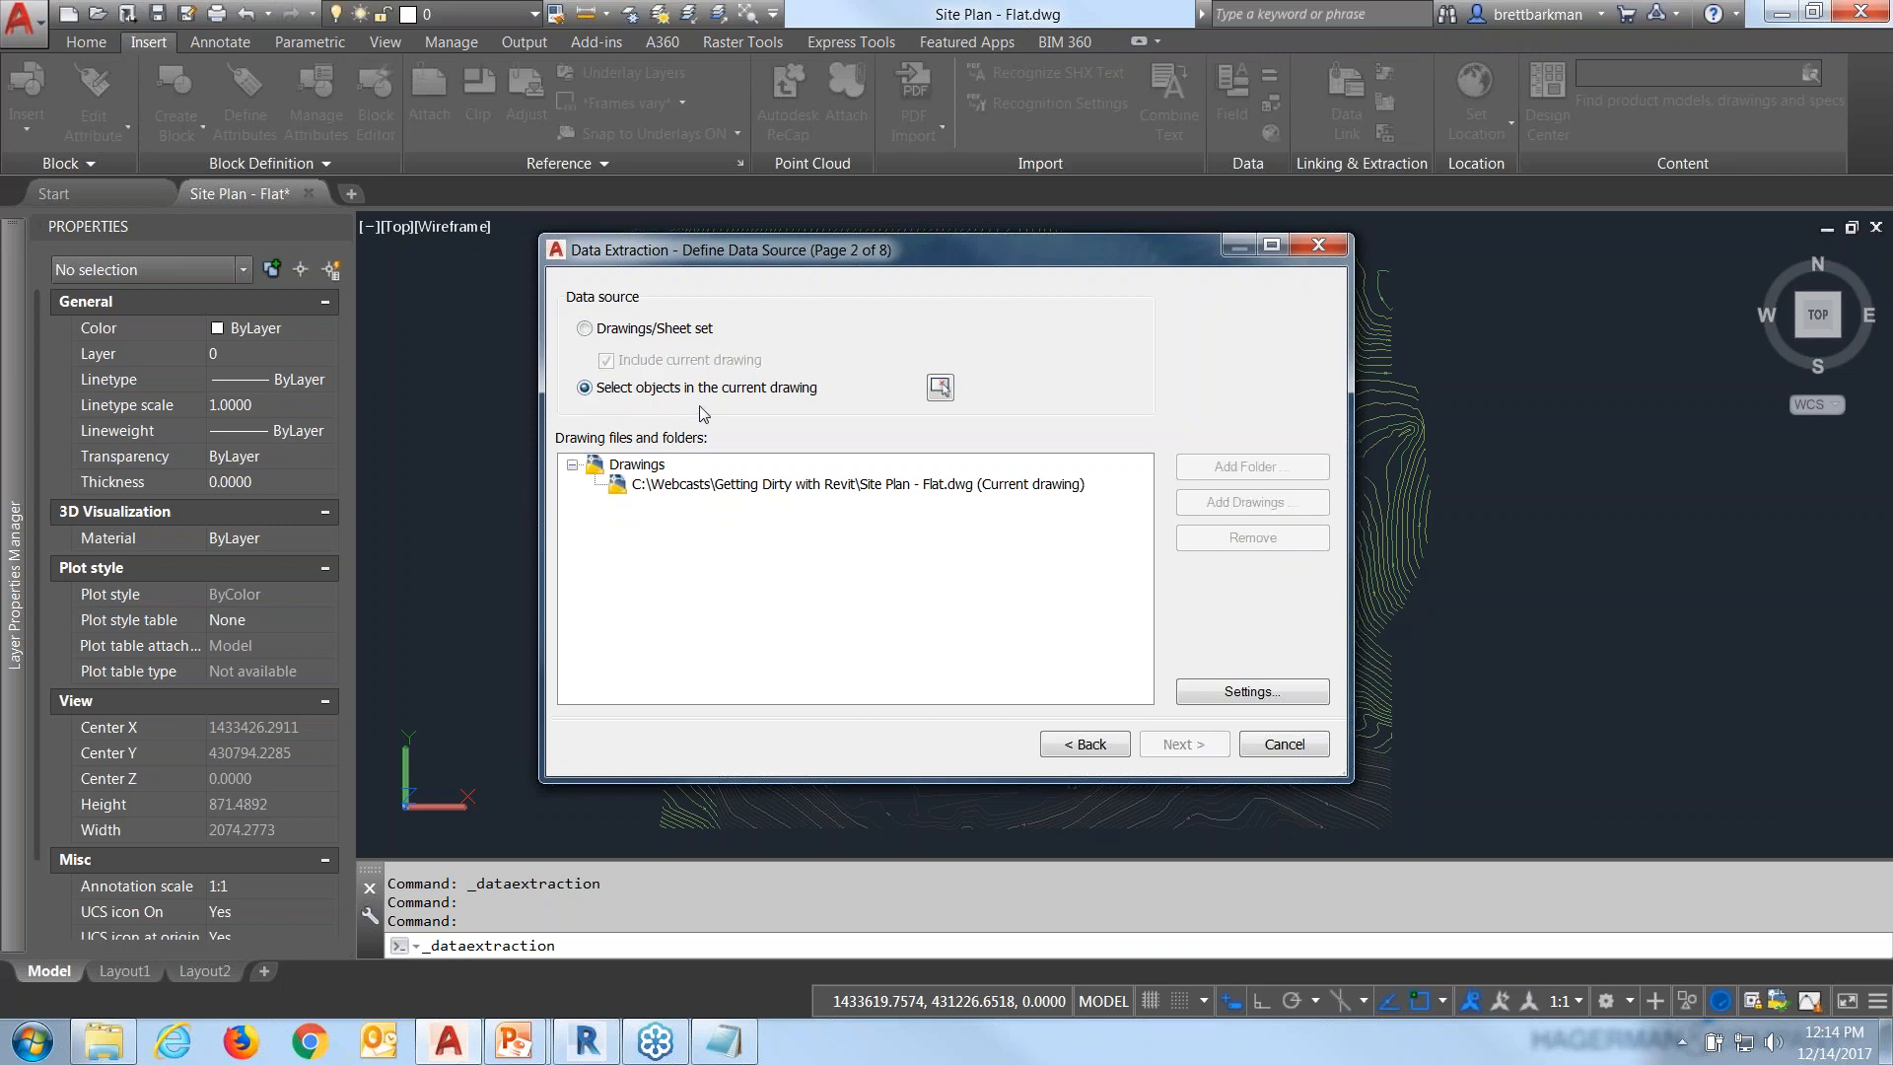
{"action": "left_click", "coordinate": [940, 389]}
{"action": "scroll", "coordinate": [914, 392], "scroll_direction": "down", "scroll_amount": 2}
{"action": "left_click", "coordinate": [688, 256]}
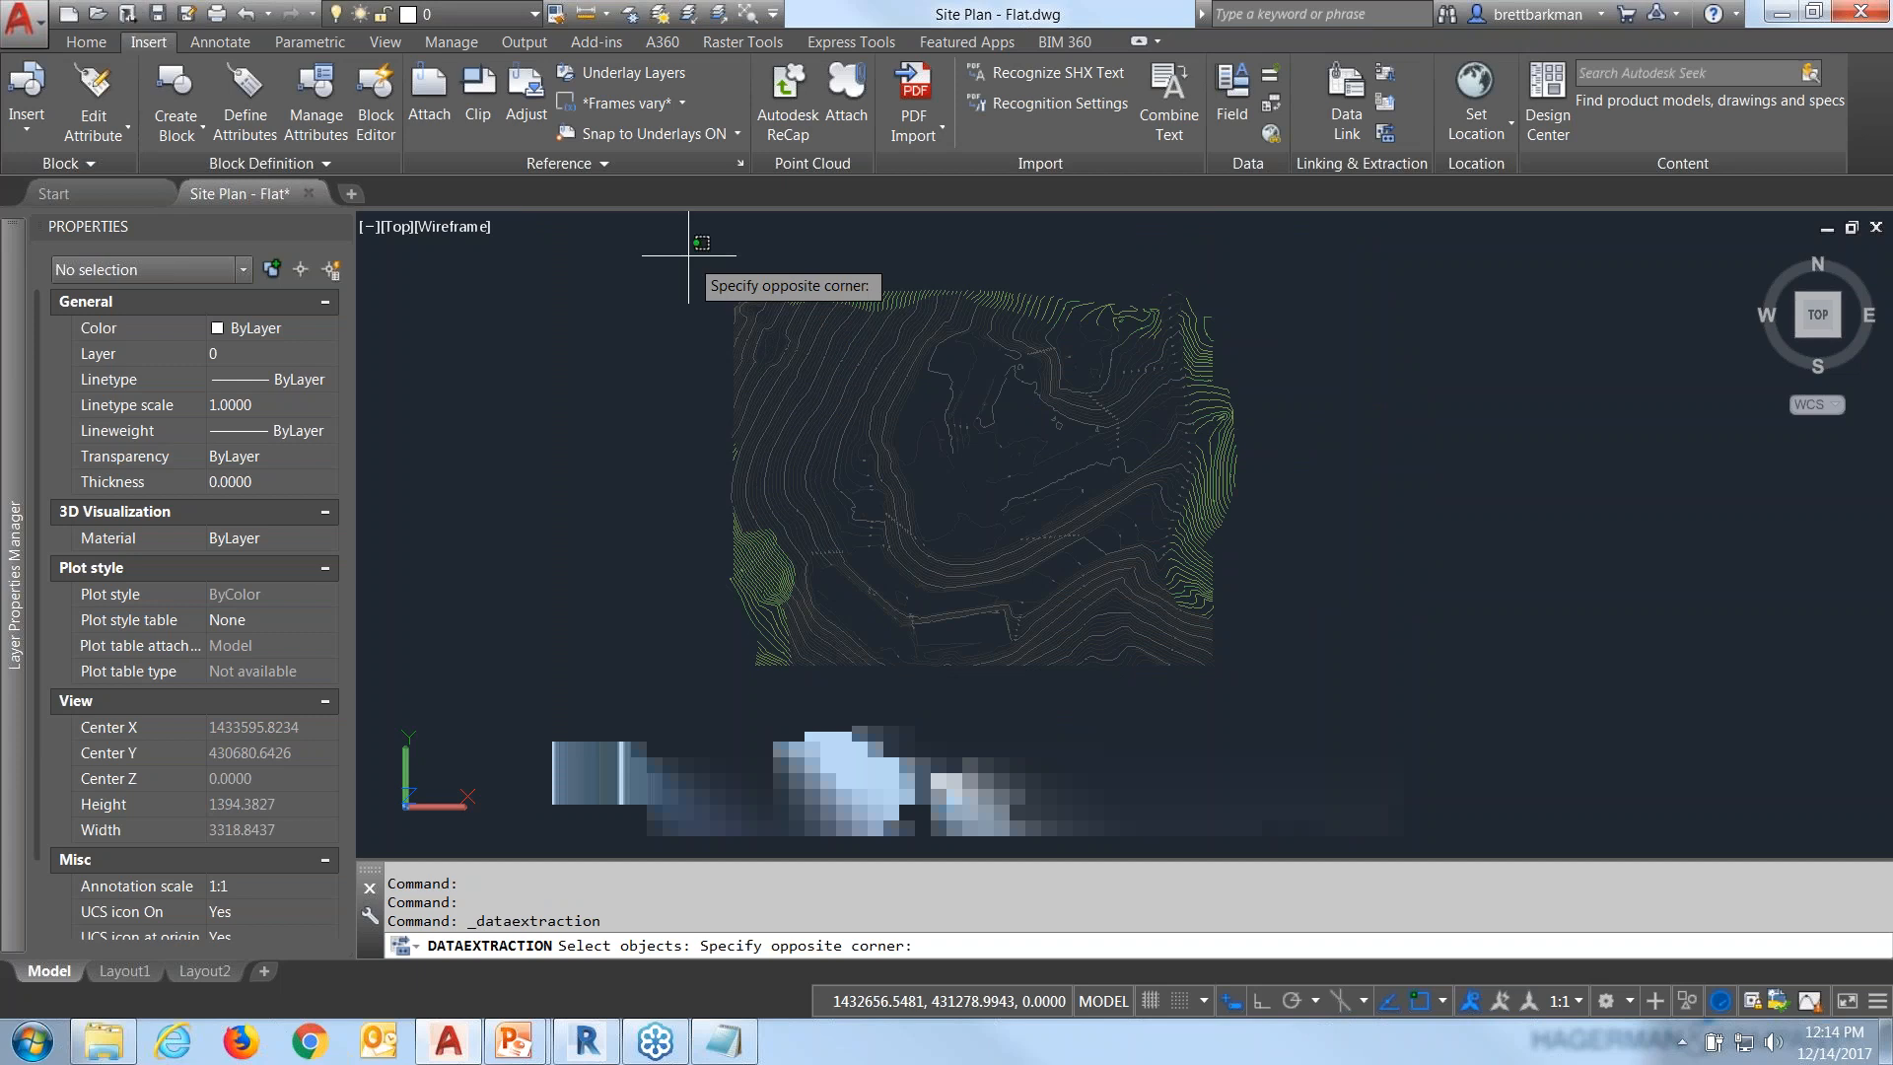
{"action": "left_click", "coordinate": [1268, 705]}
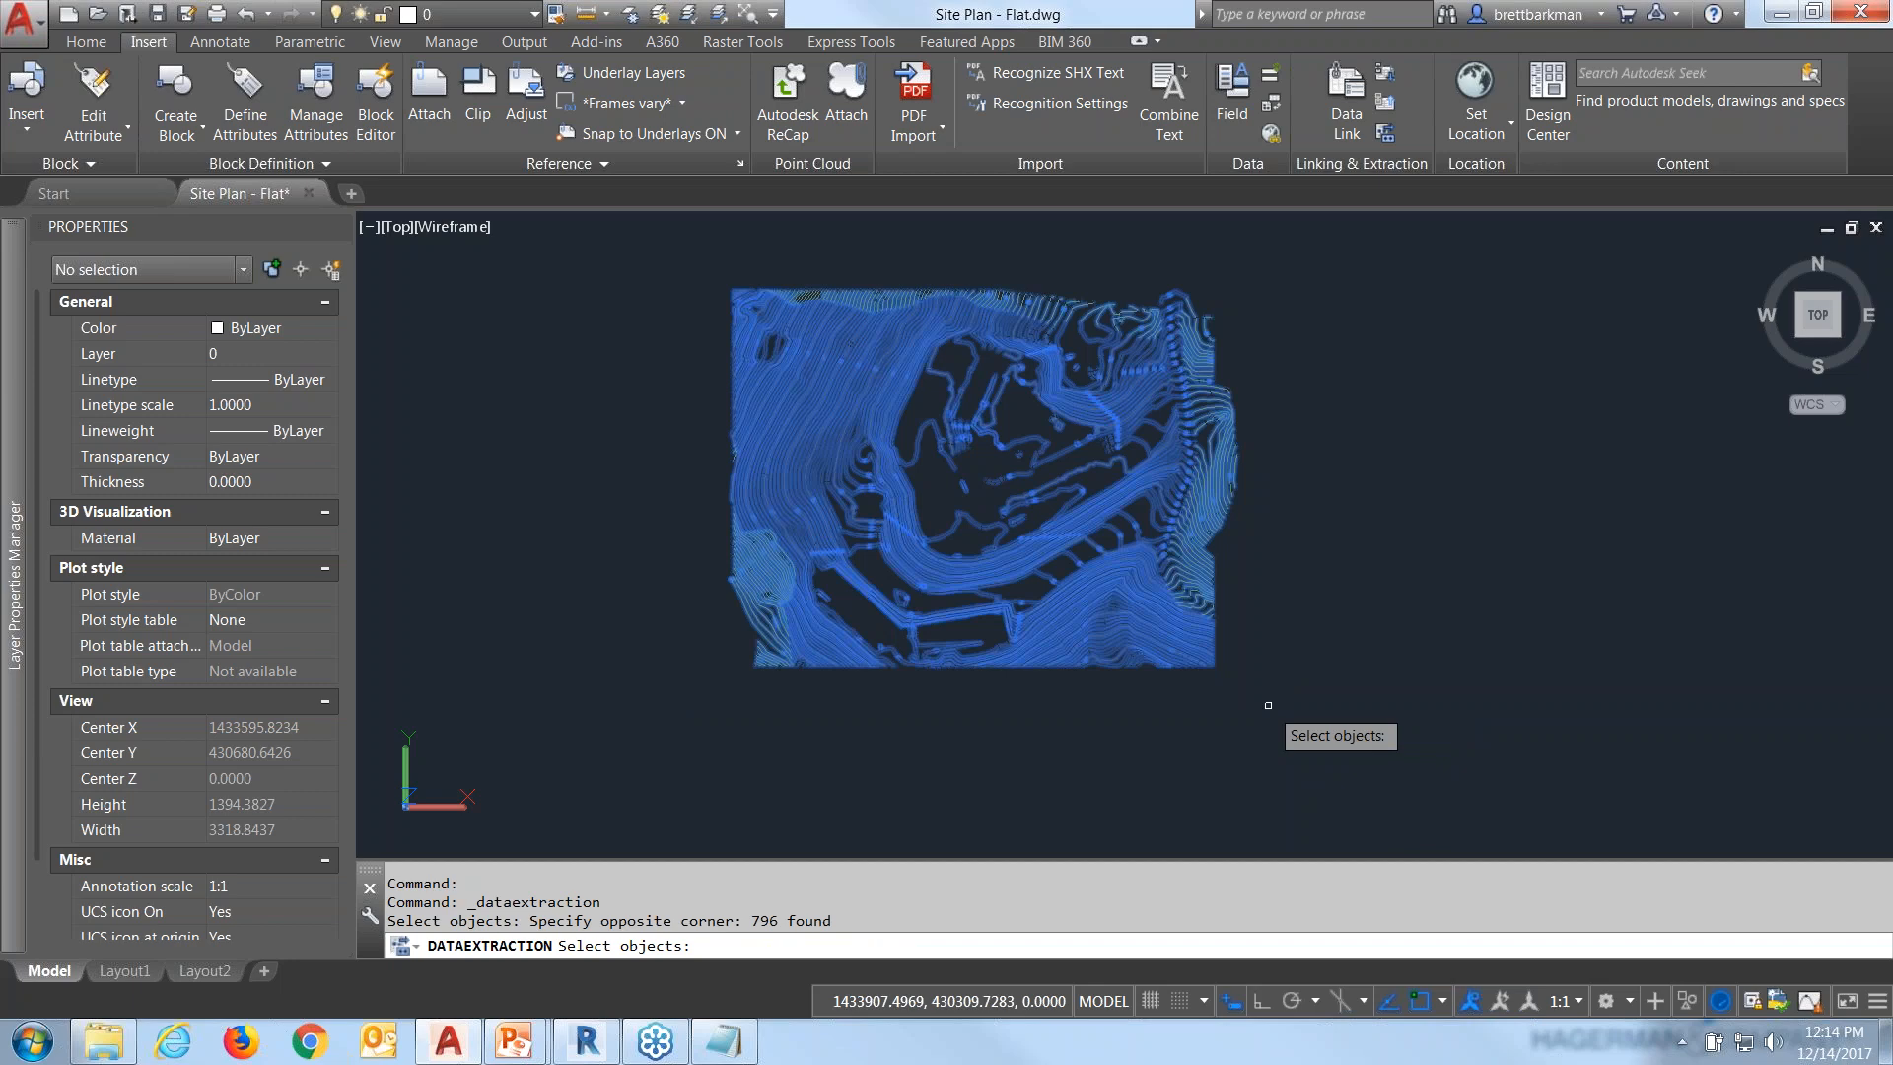
{"action": "key", "text": "Return"}
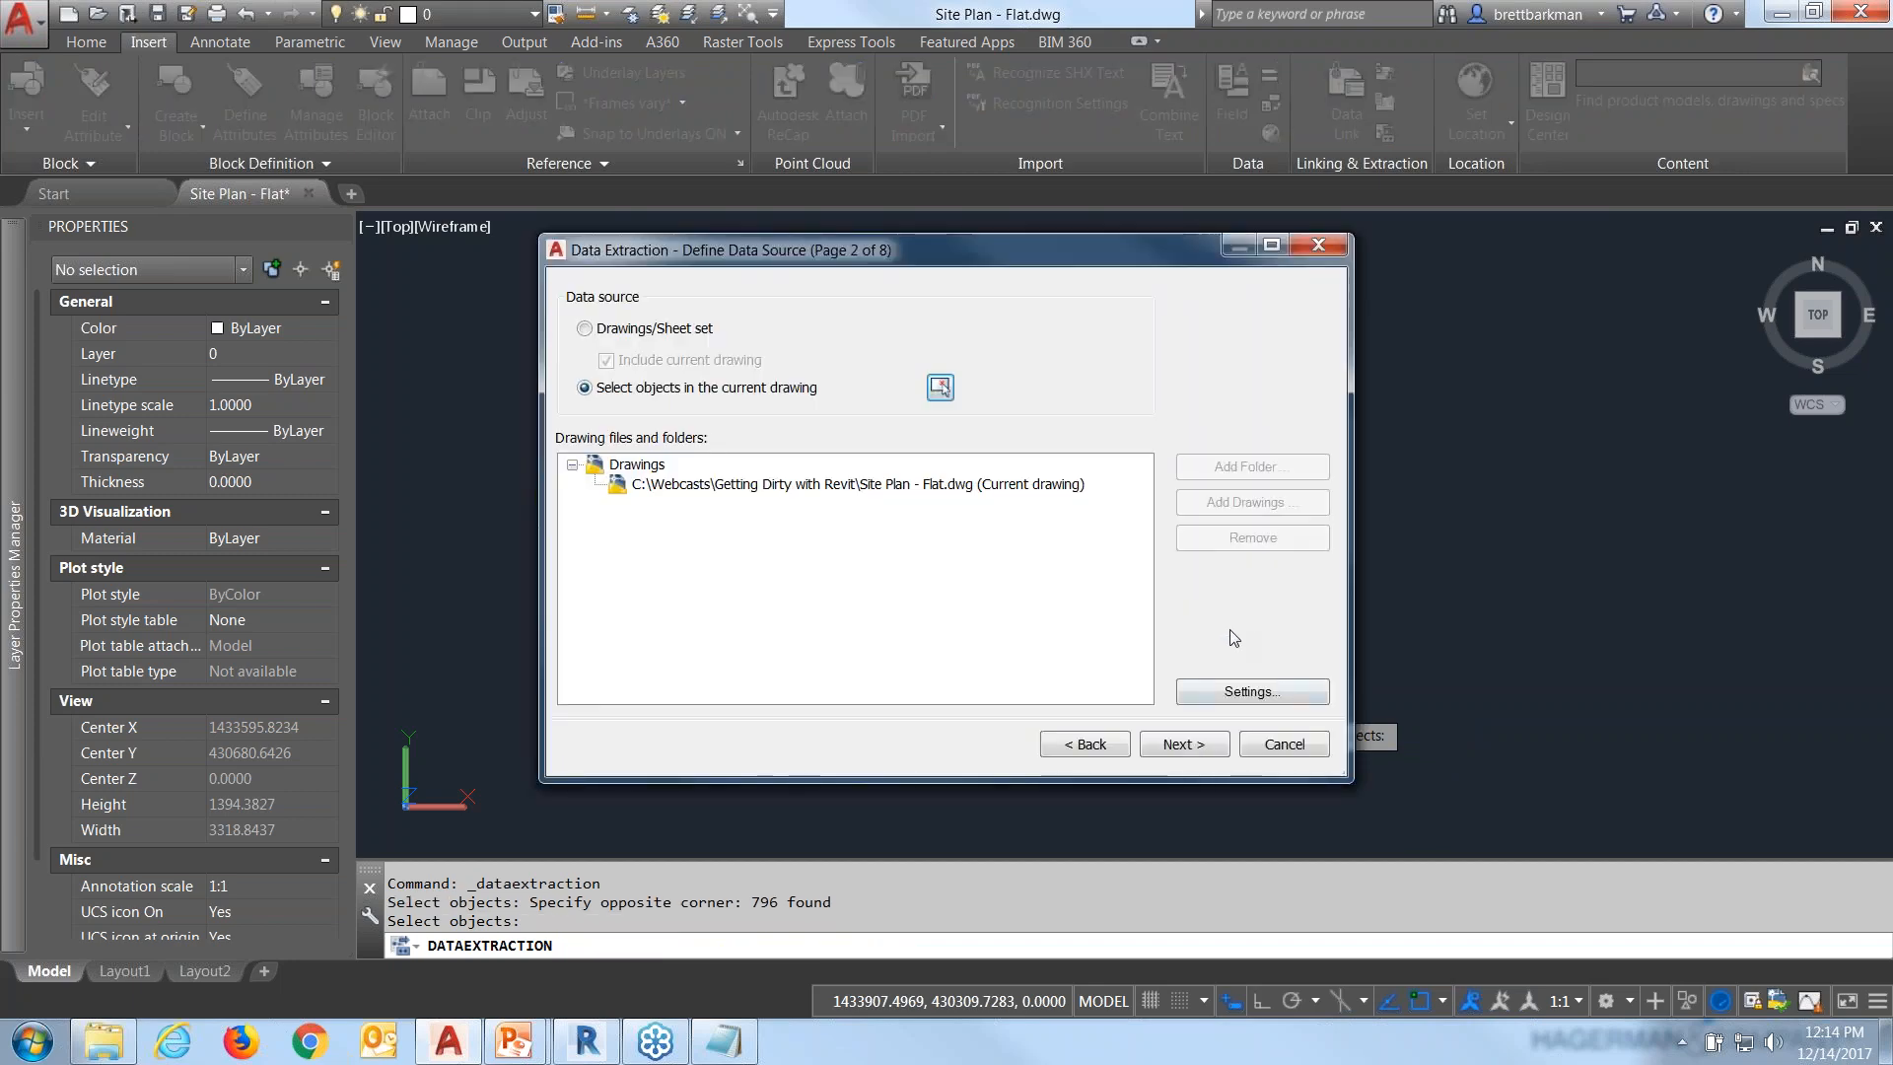
Turn off extraction from blocks and xrefs in the additional settings and limit the extraction to objects in model space.
{"action": "left_click", "coordinate": [1253, 693]}
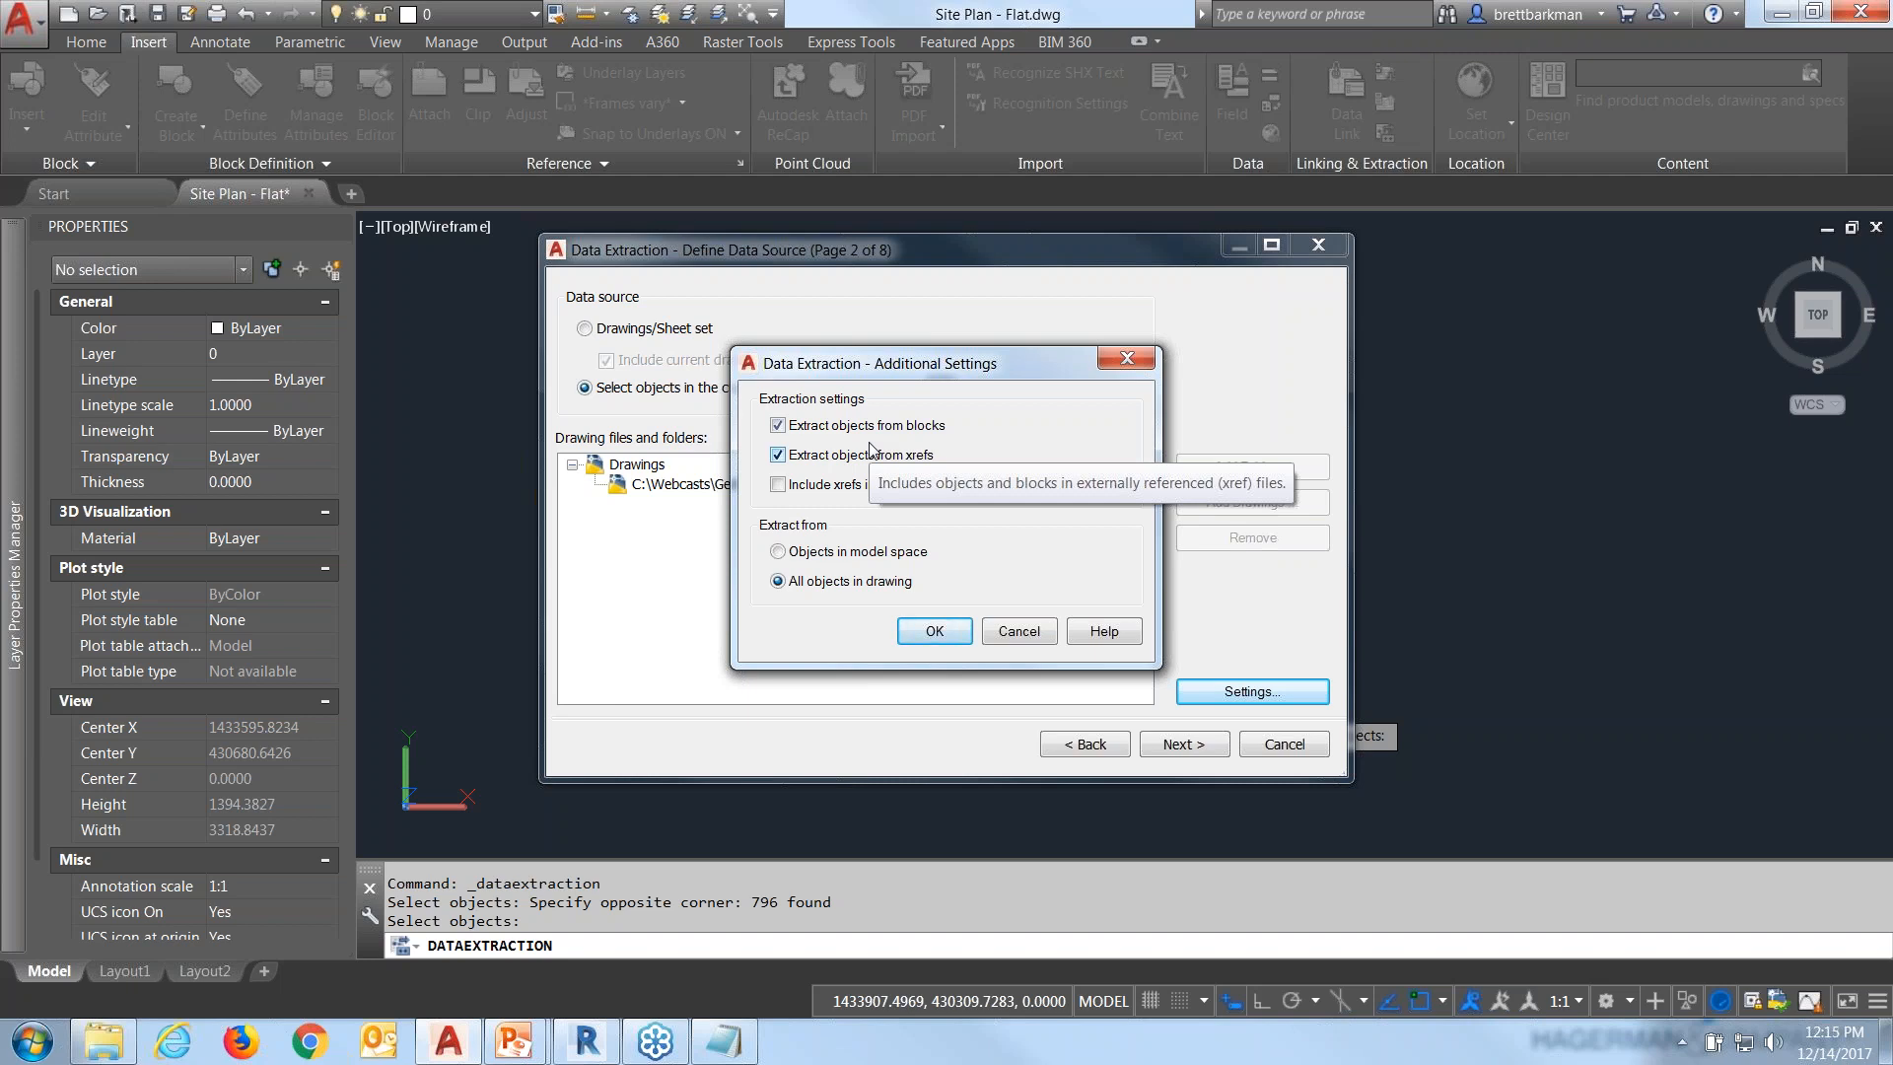
{"action": "left_click", "coordinate": [778, 425]}
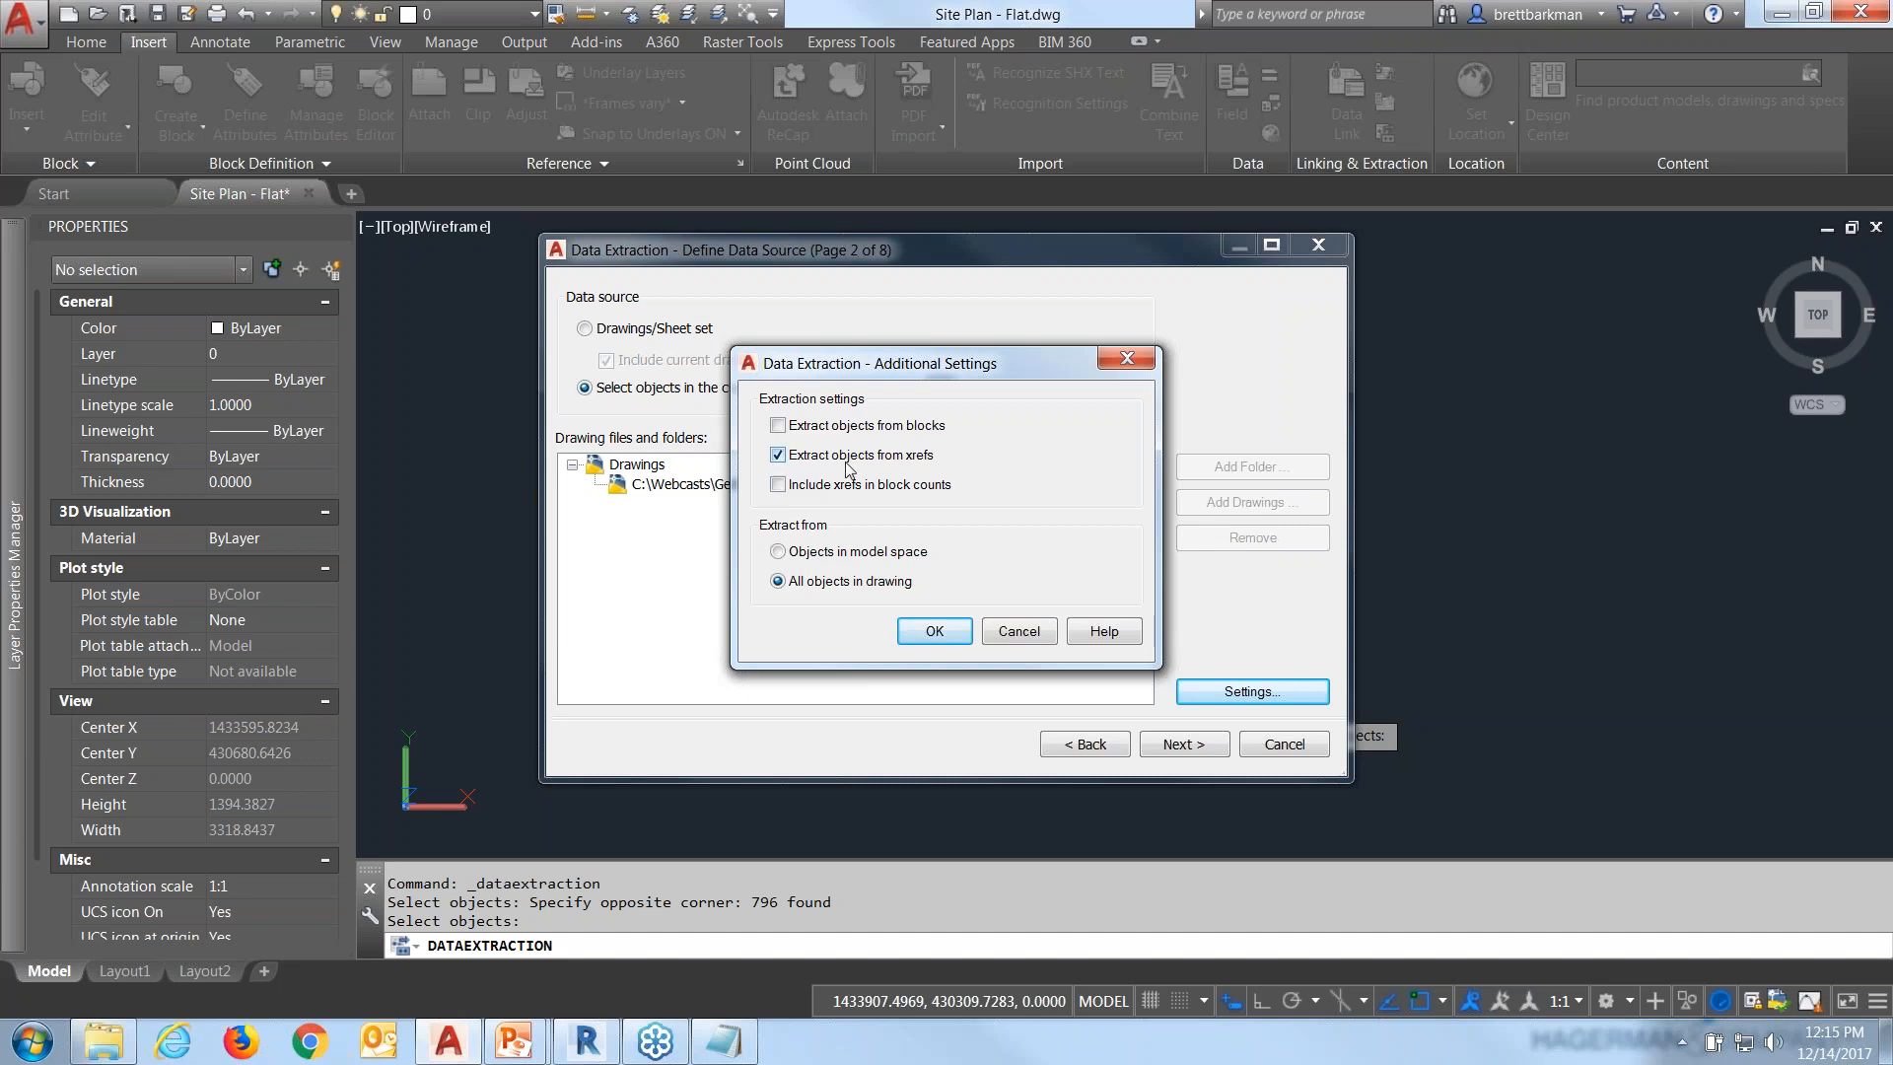
{"action": "left_click", "coordinate": [778, 455]}
{"action": "left_click", "coordinate": [807, 558]}
{"action": "mouse_move", "coordinate": [833, 592]}
{"action": "left_click", "coordinate": [937, 638]}
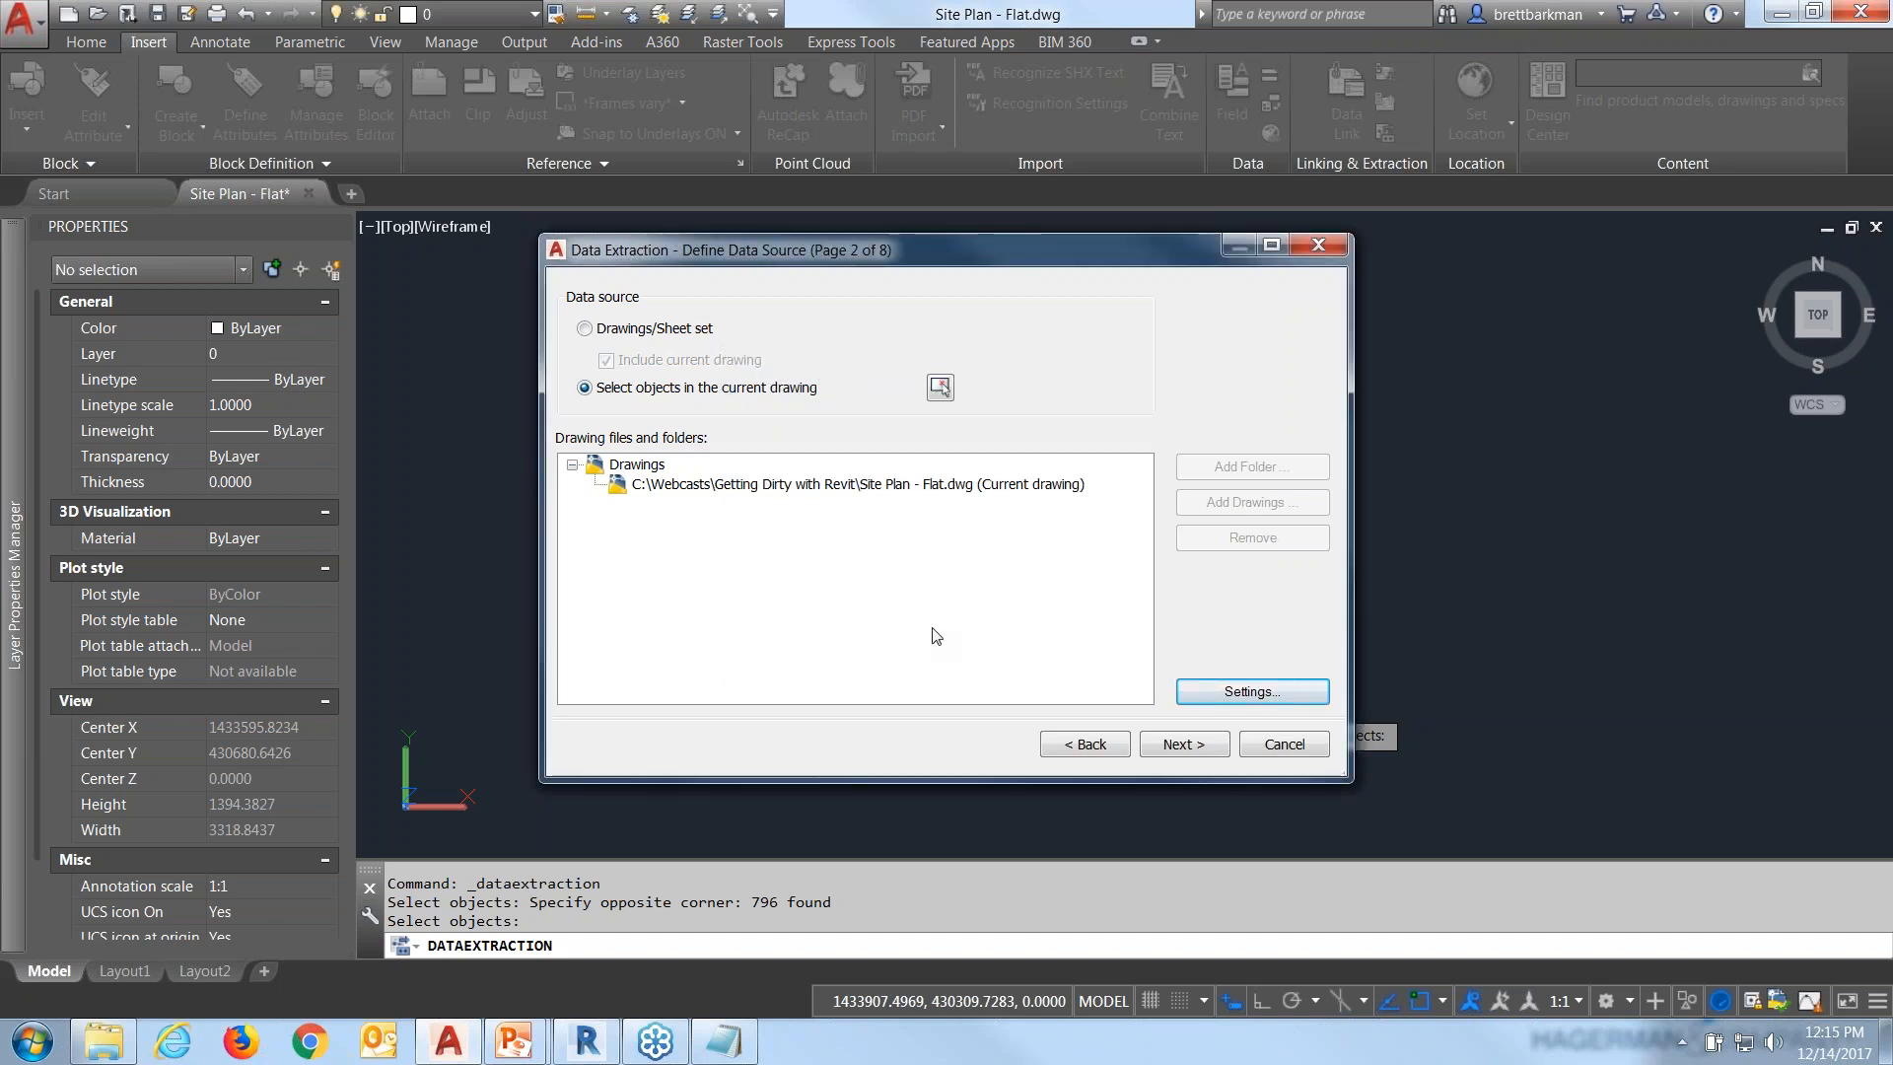
Exclude Polyline from the objects to extract, keep only Text, and continue to the property selection.
{"action": "left_click", "coordinate": [1188, 748]}
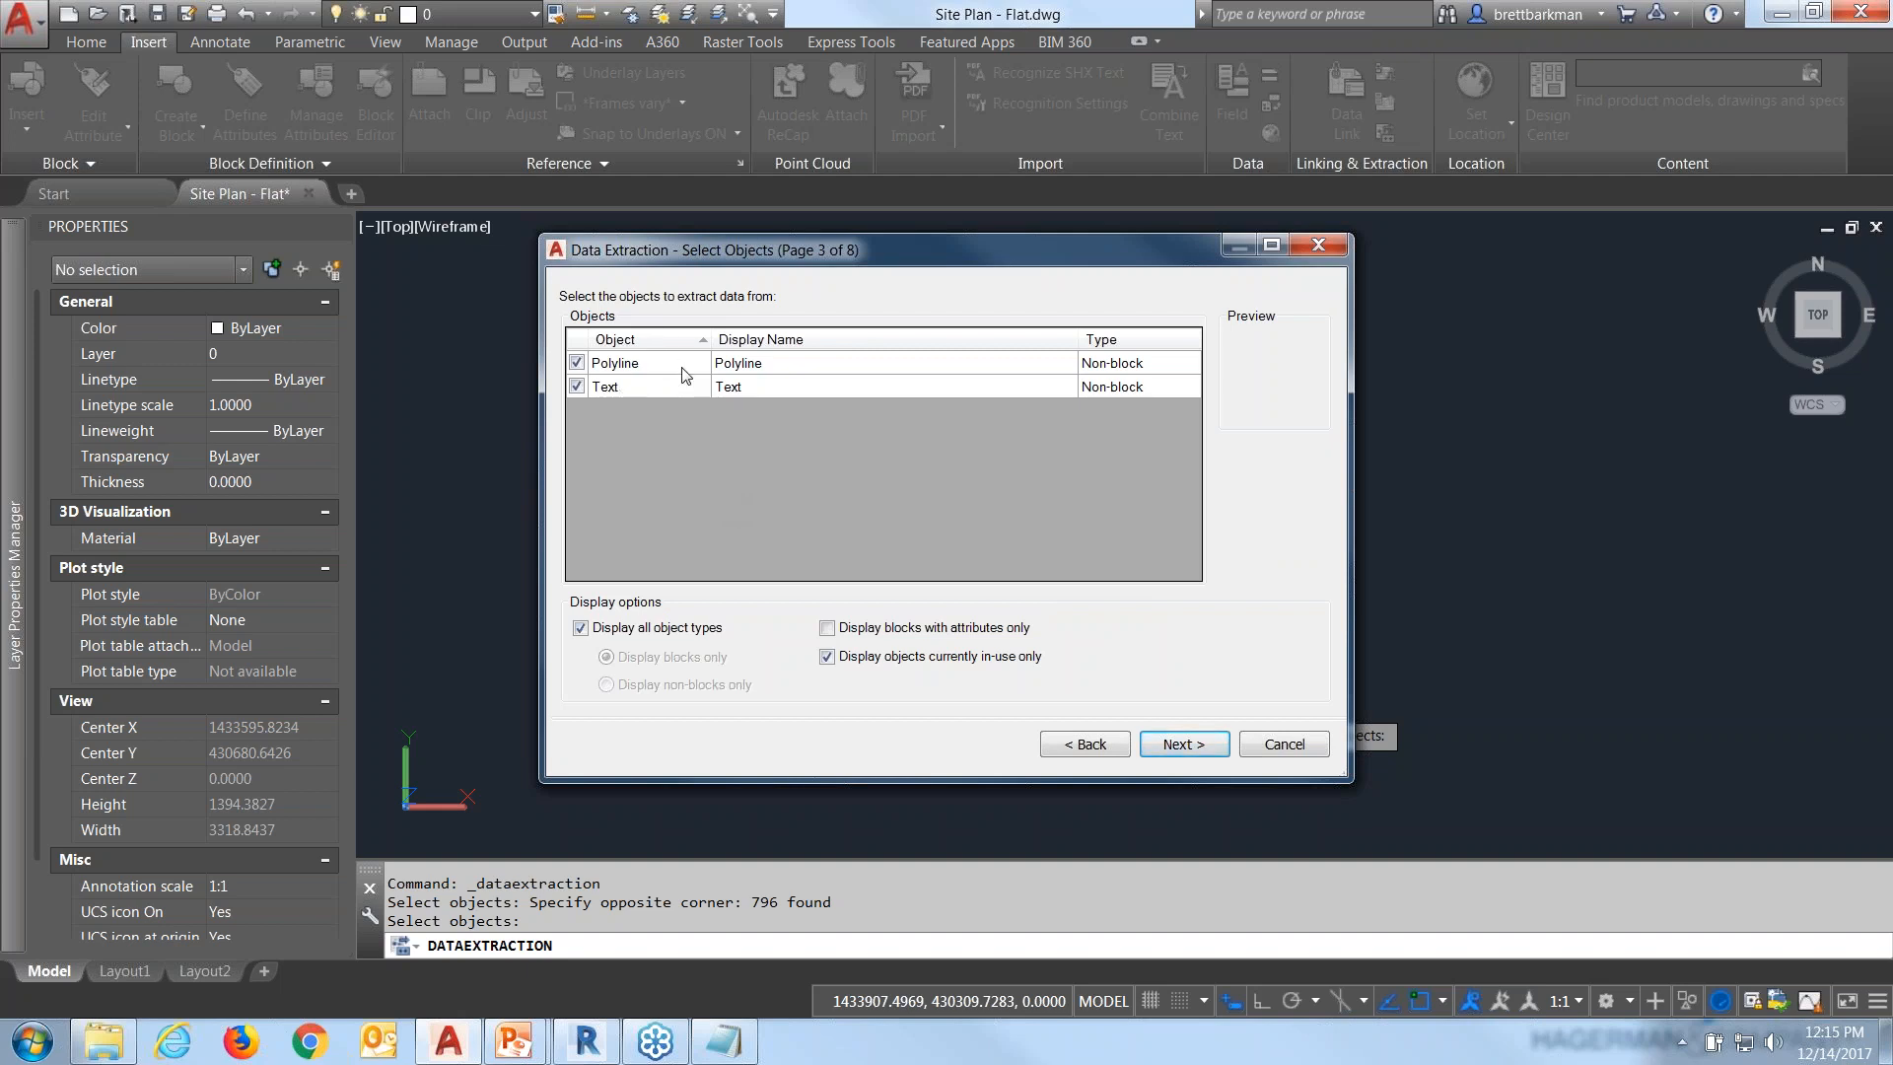
{"action": "left_click", "coordinate": [577, 363]}
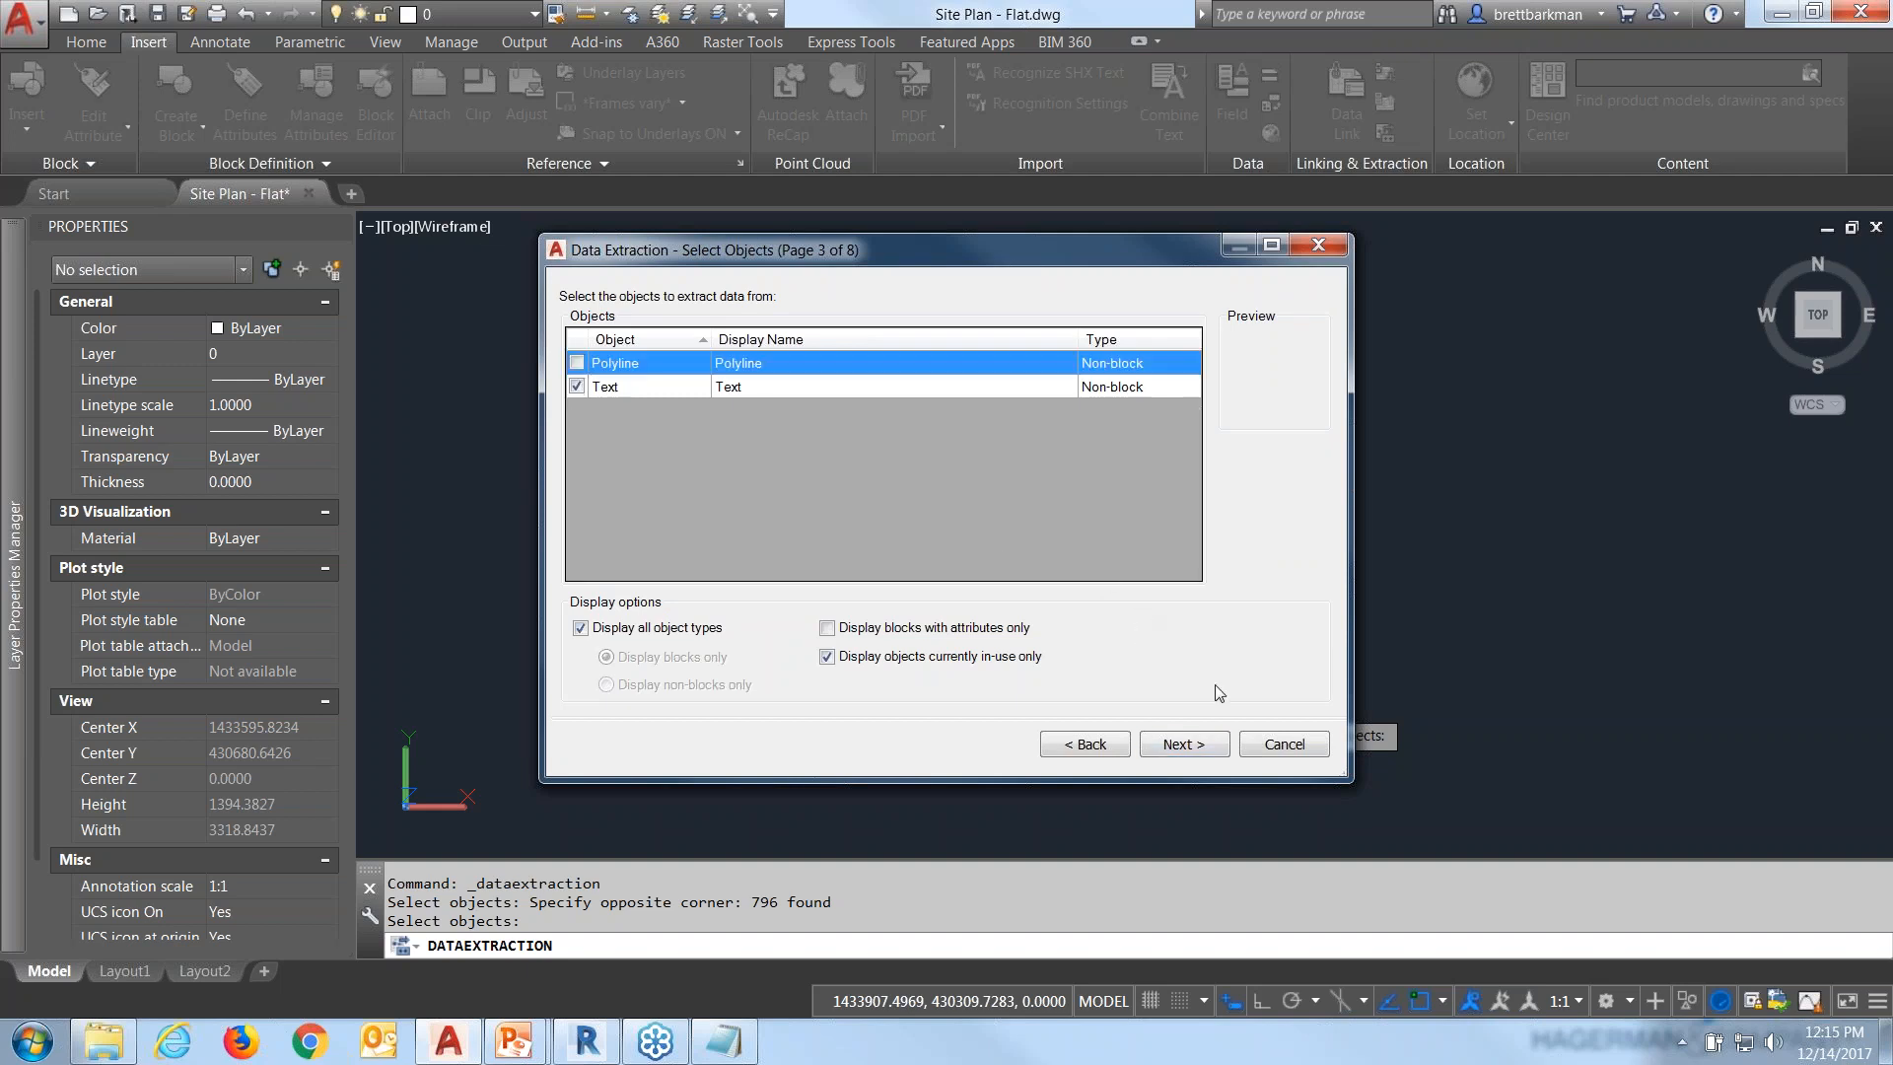
{"action": "left_click", "coordinate": [1207, 749]}
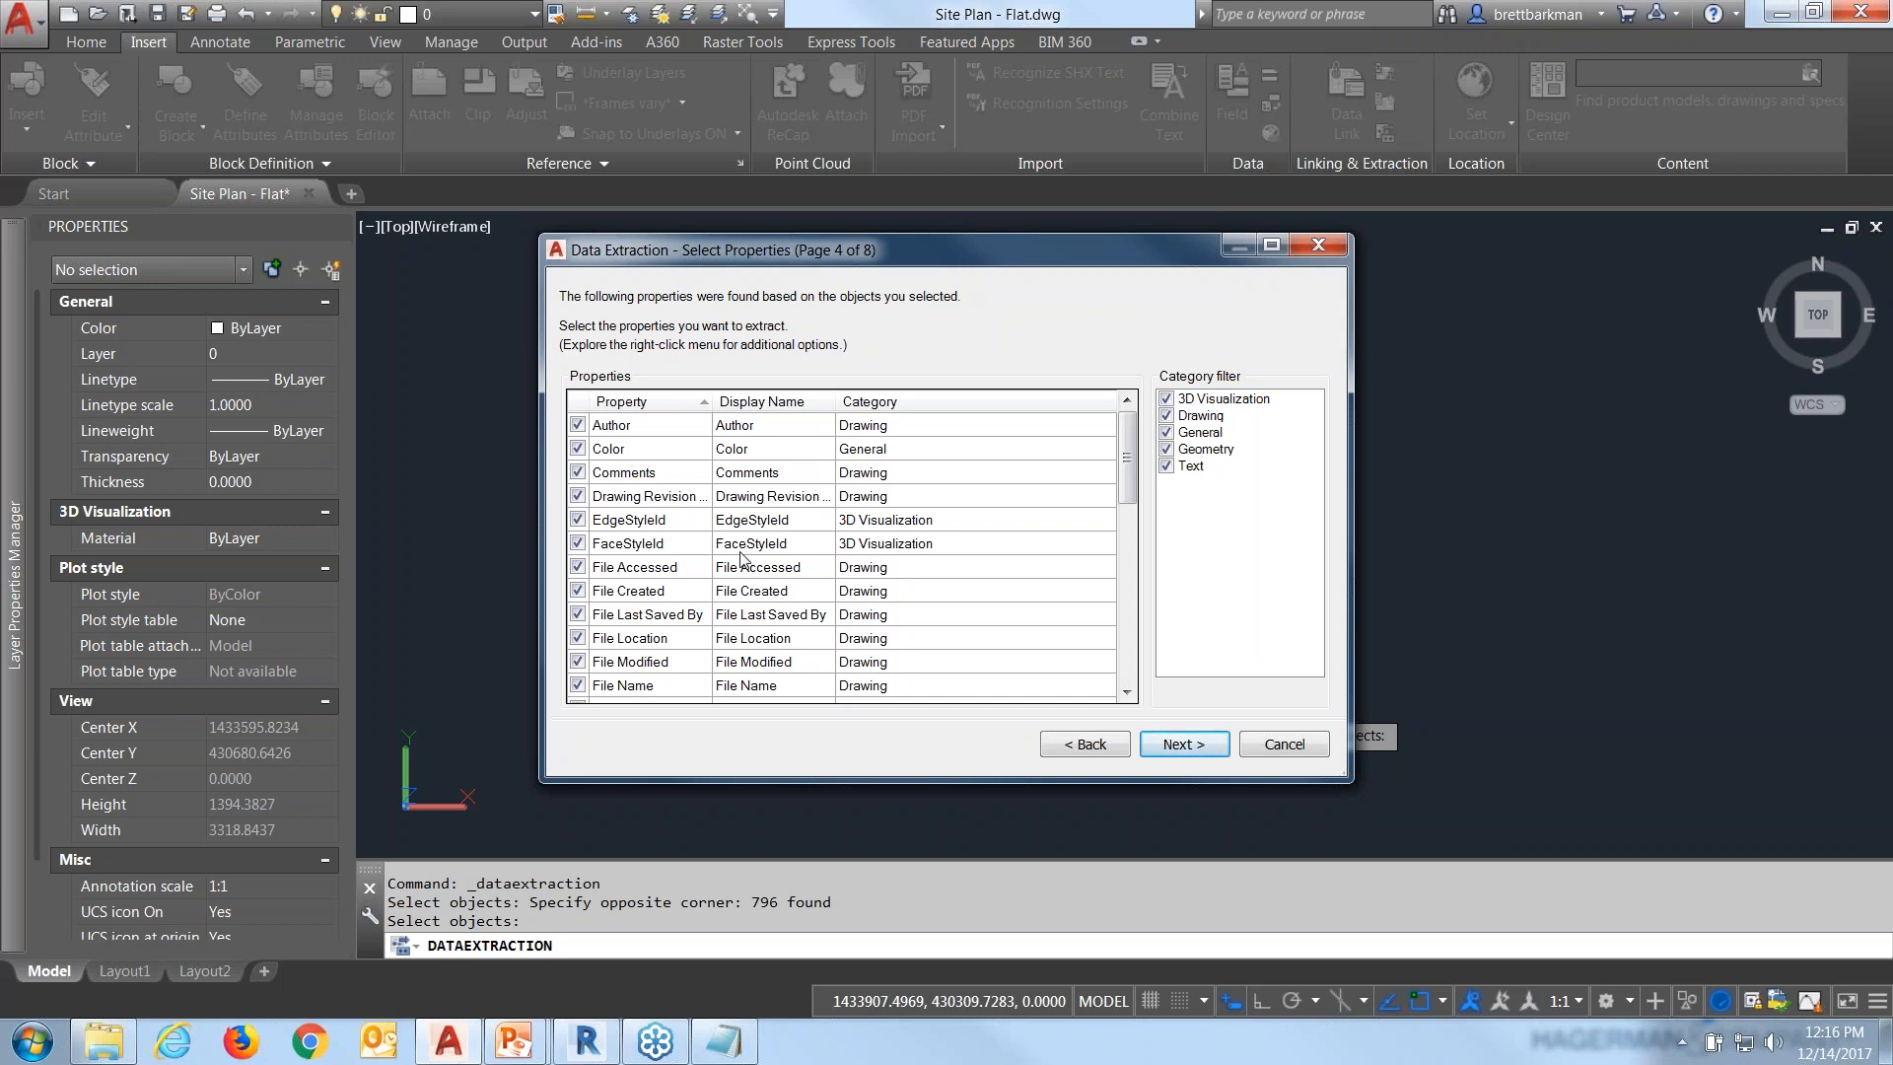
Look through the full property list and clear all category filters: Text, Geometry, General, Drawing and 3D Visualization.
{"action": "left_click_drag", "start_coordinate": [1129, 434], "coordinate": [1146, 622]}
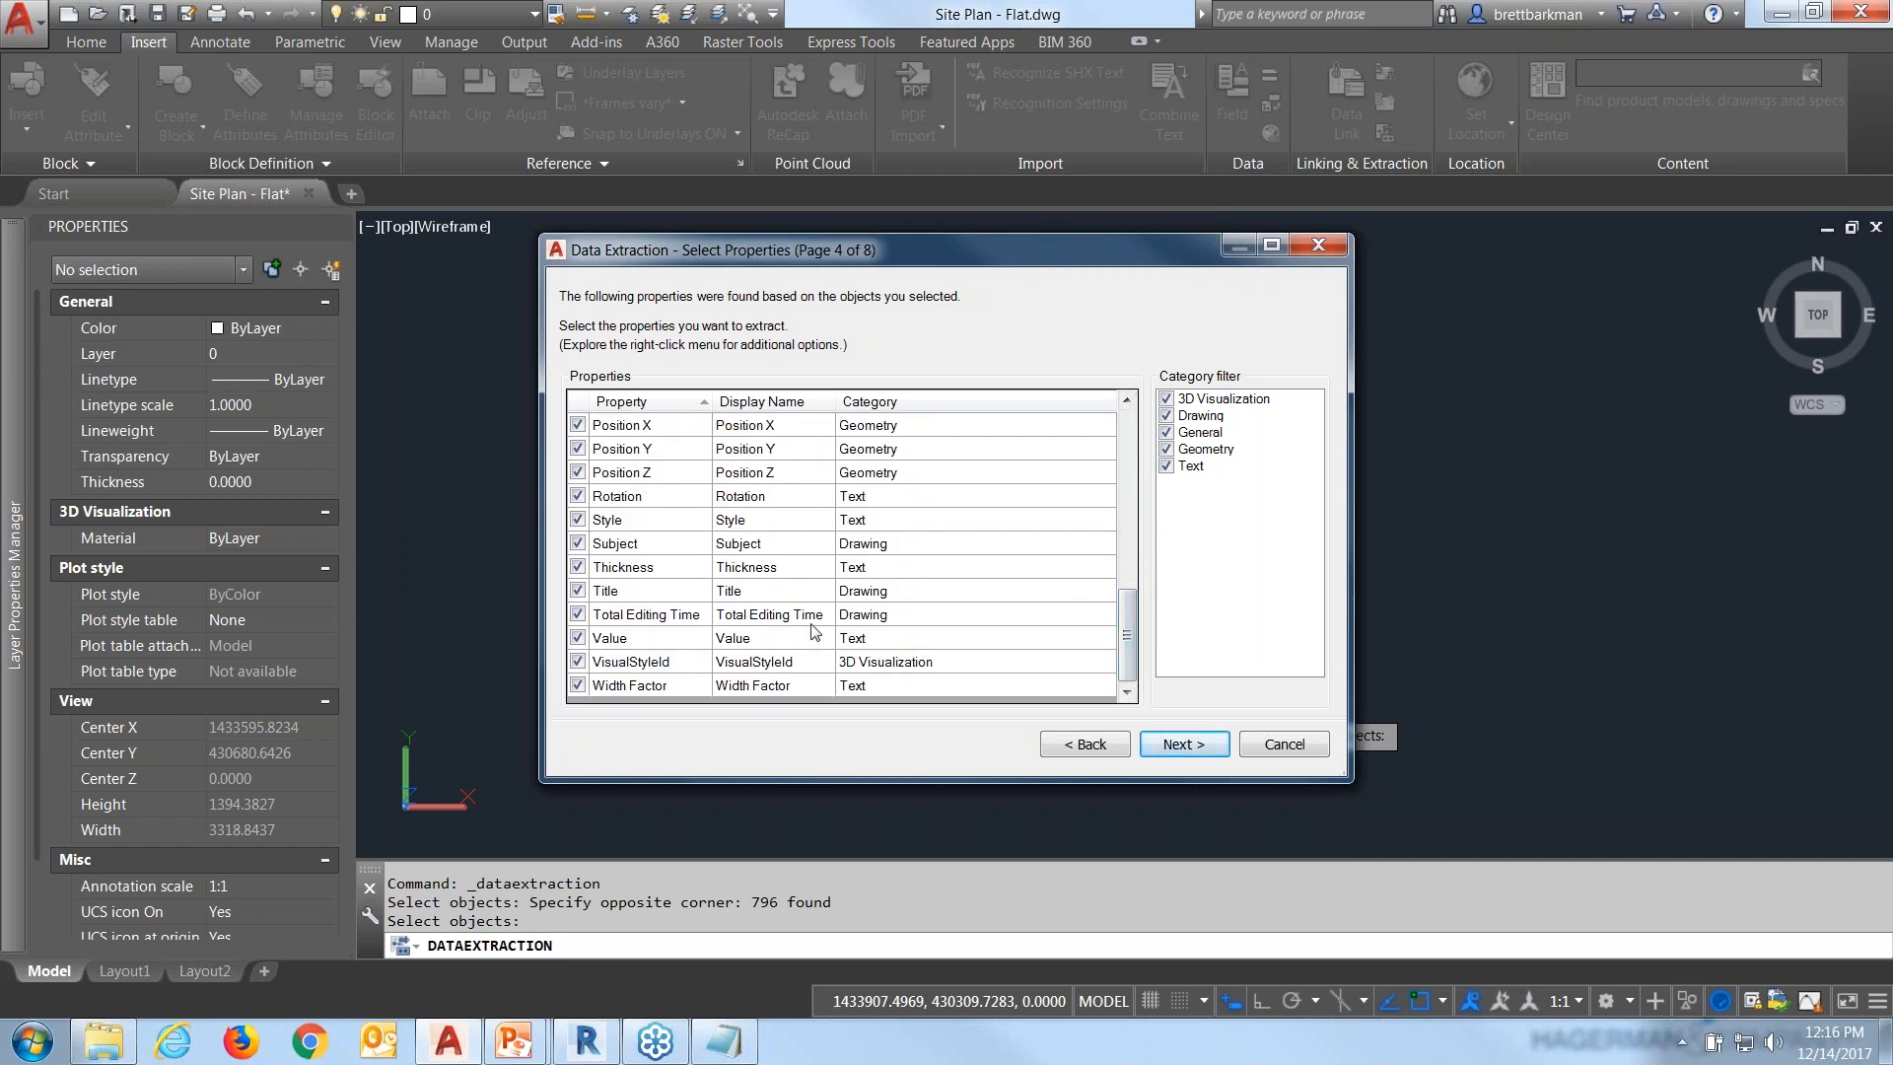
{"action": "left_click_drag", "start_coordinate": [1136, 662], "coordinate": [1152, 466]}
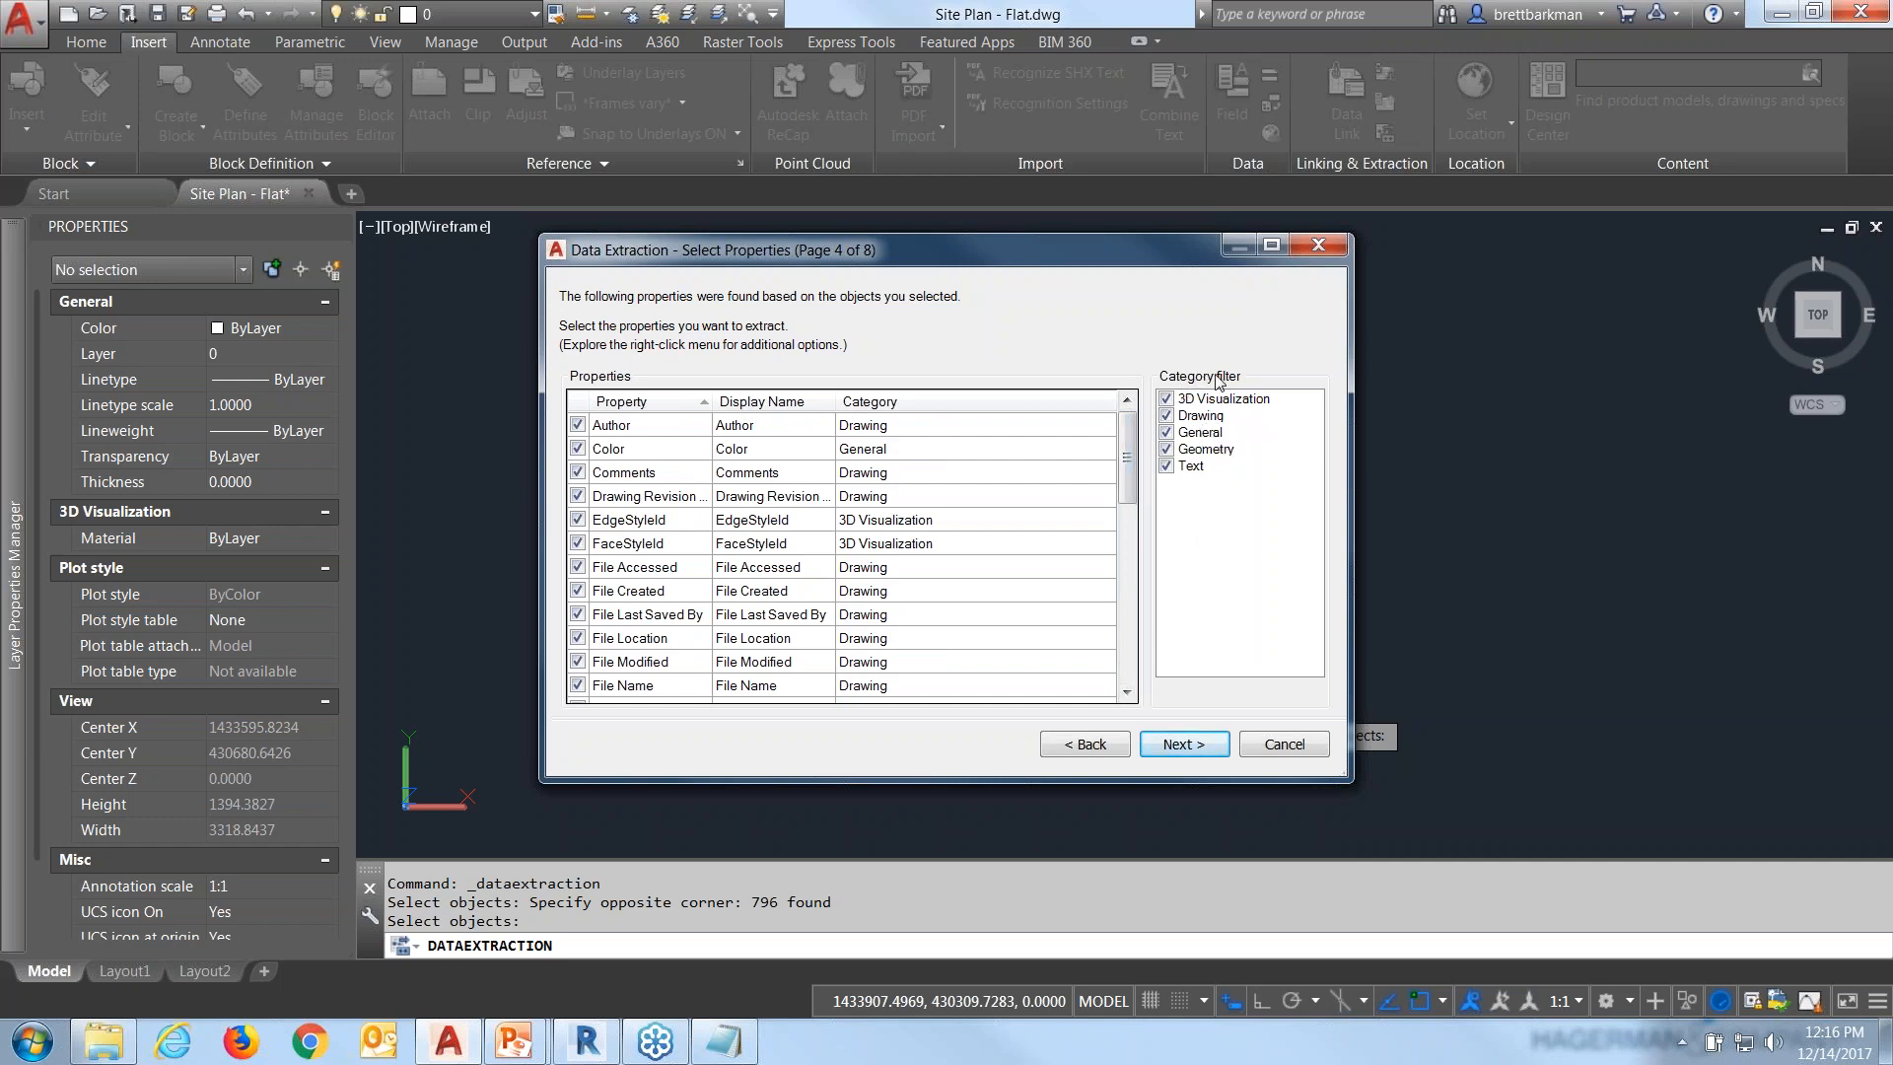
{"action": "left_click", "coordinate": [1166, 466]}
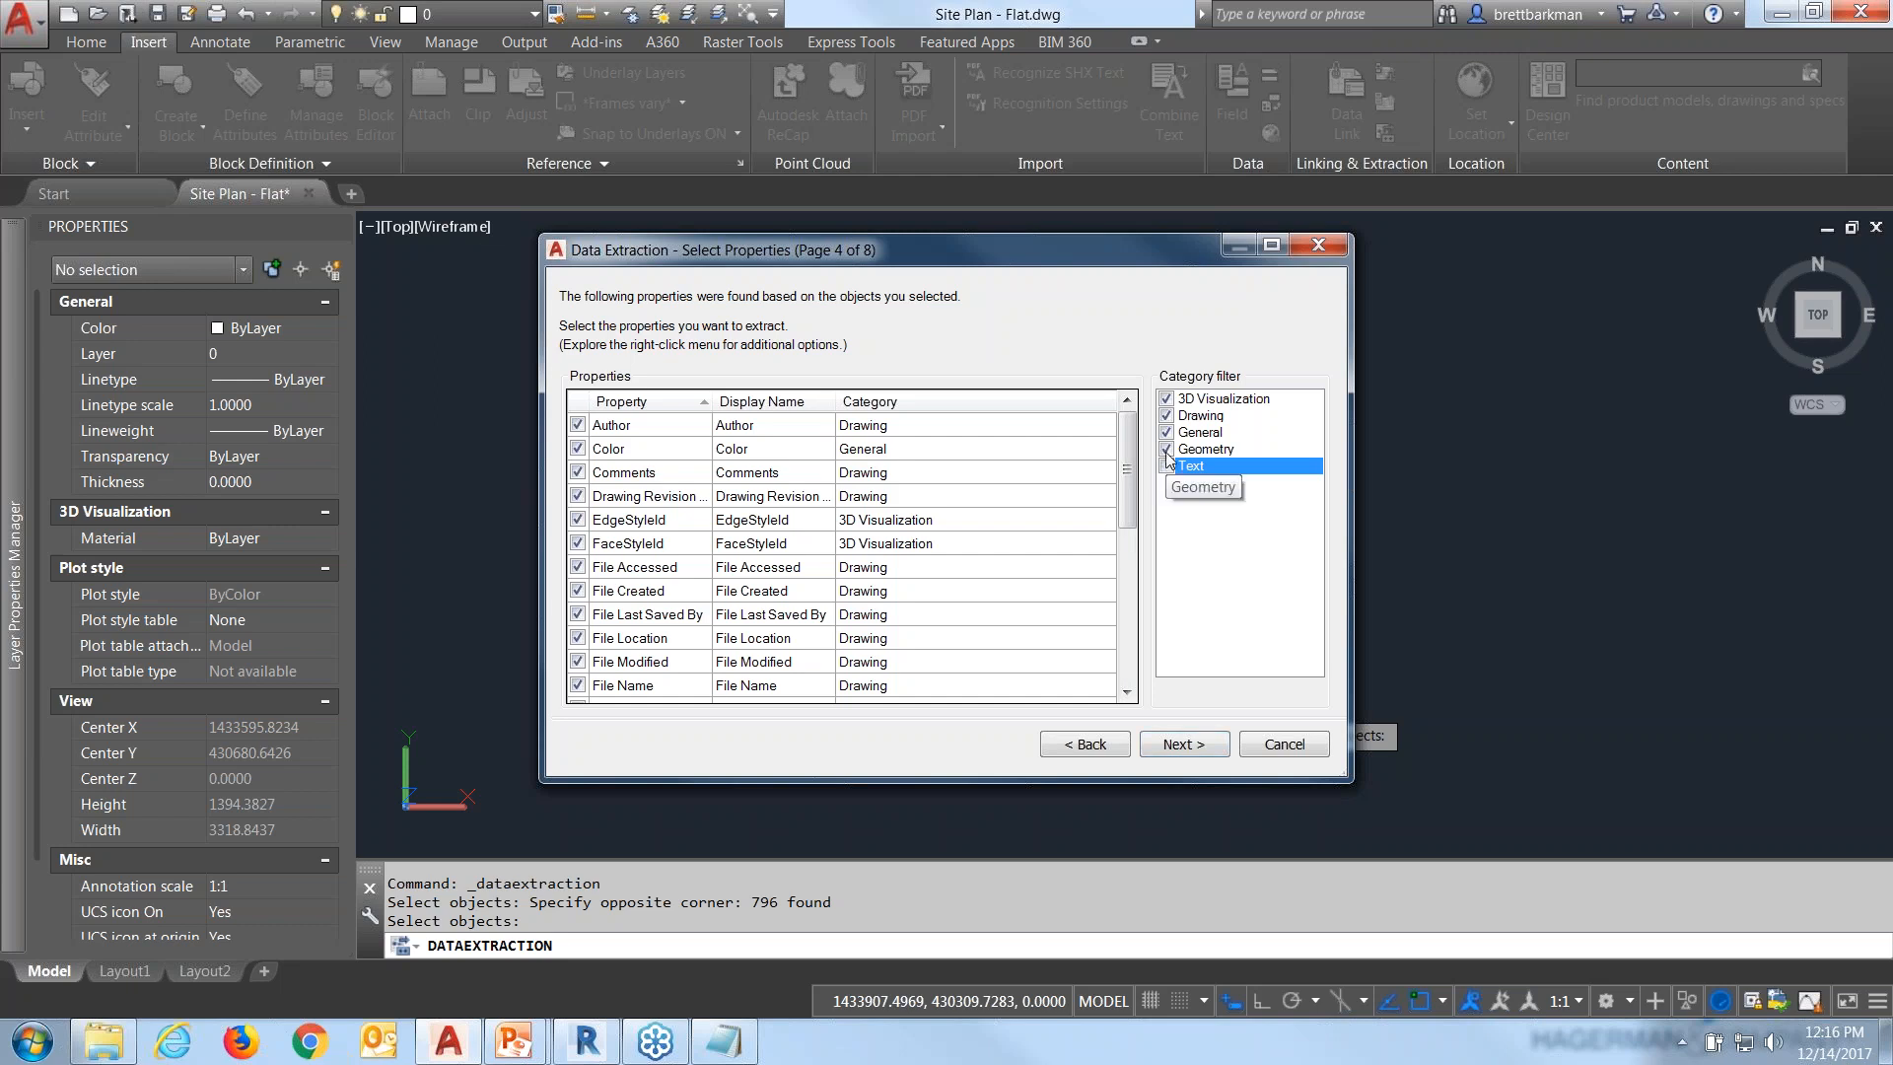
{"action": "left_click", "coordinate": [1166, 450]}
{"action": "left_click", "coordinate": [1166, 433]}
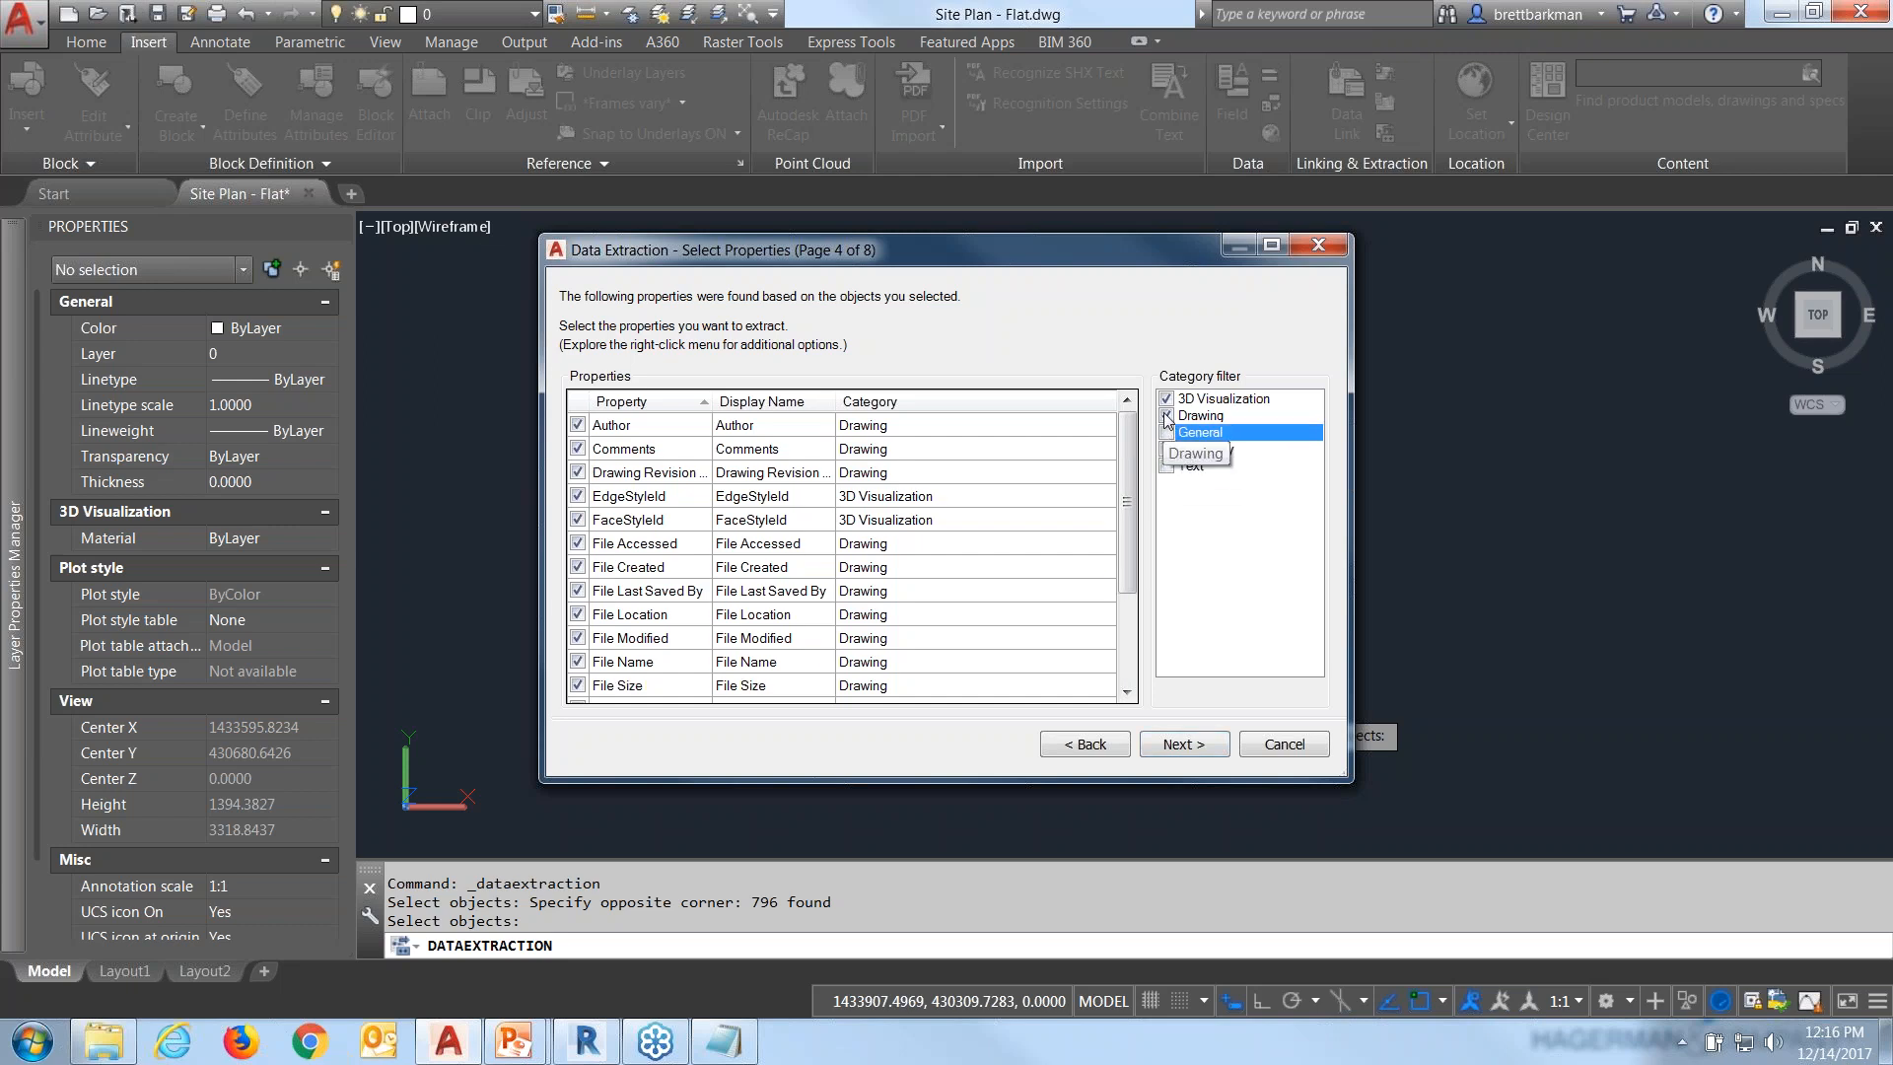
{"action": "left_click", "coordinate": [1166, 415]}
{"action": "left_click", "coordinate": [1167, 398]}
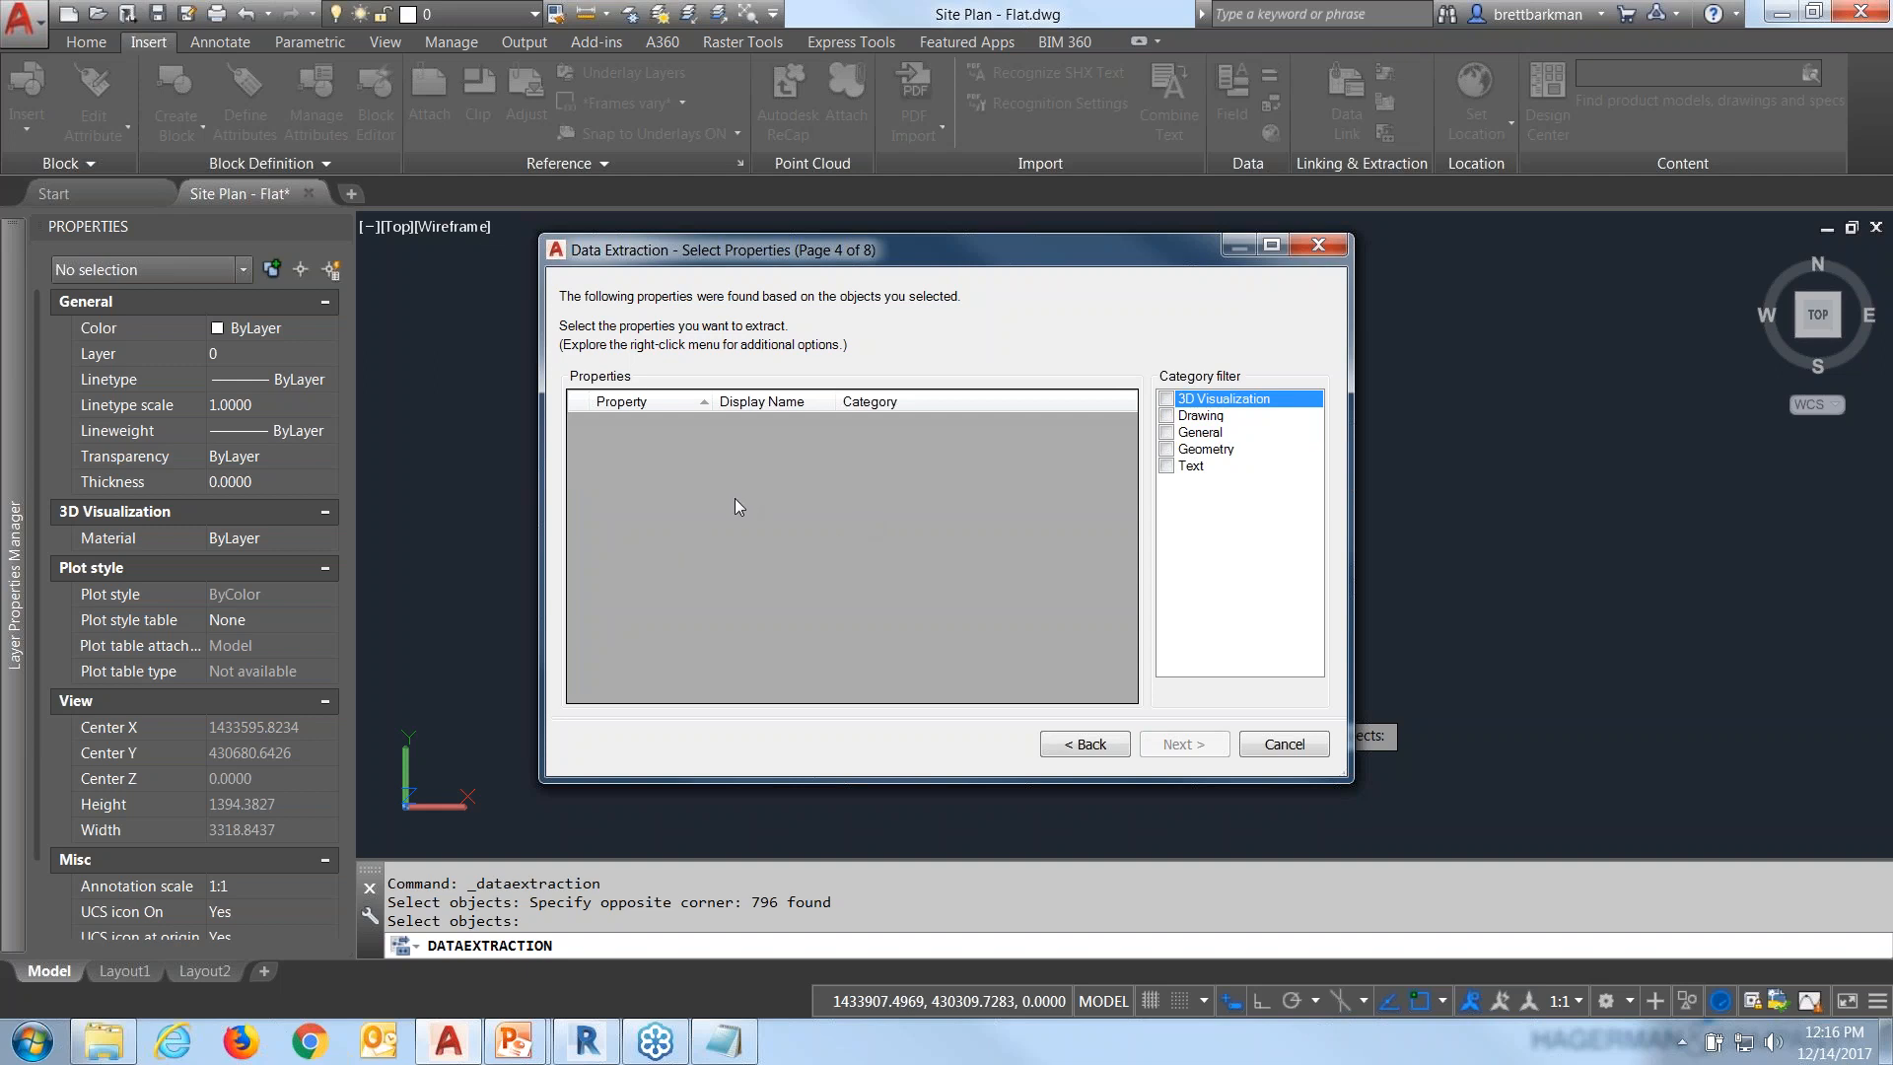
Examine the properties of the 3D Visualization, Drawing and General categories one at a time, leaving each category off.
{"action": "left_click", "coordinate": [1169, 401]}
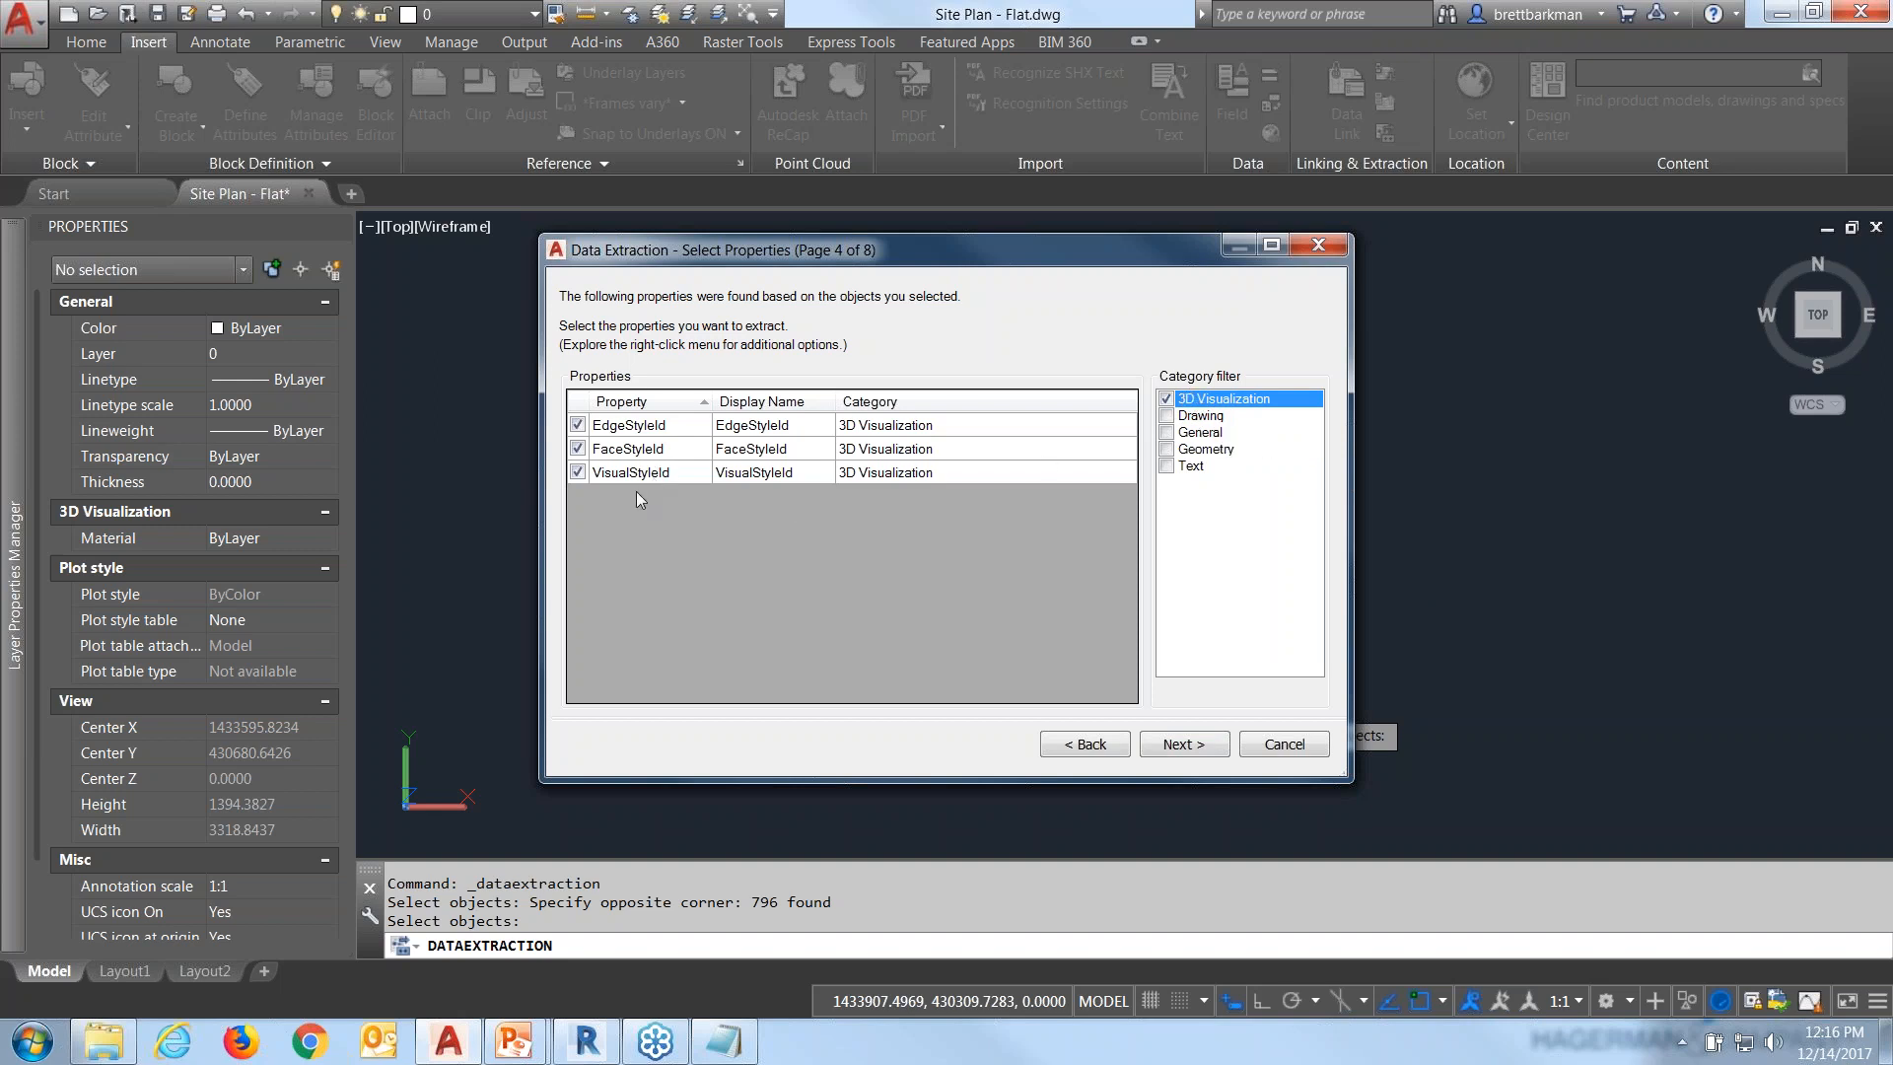
{"action": "left_click", "coordinate": [1167, 398]}
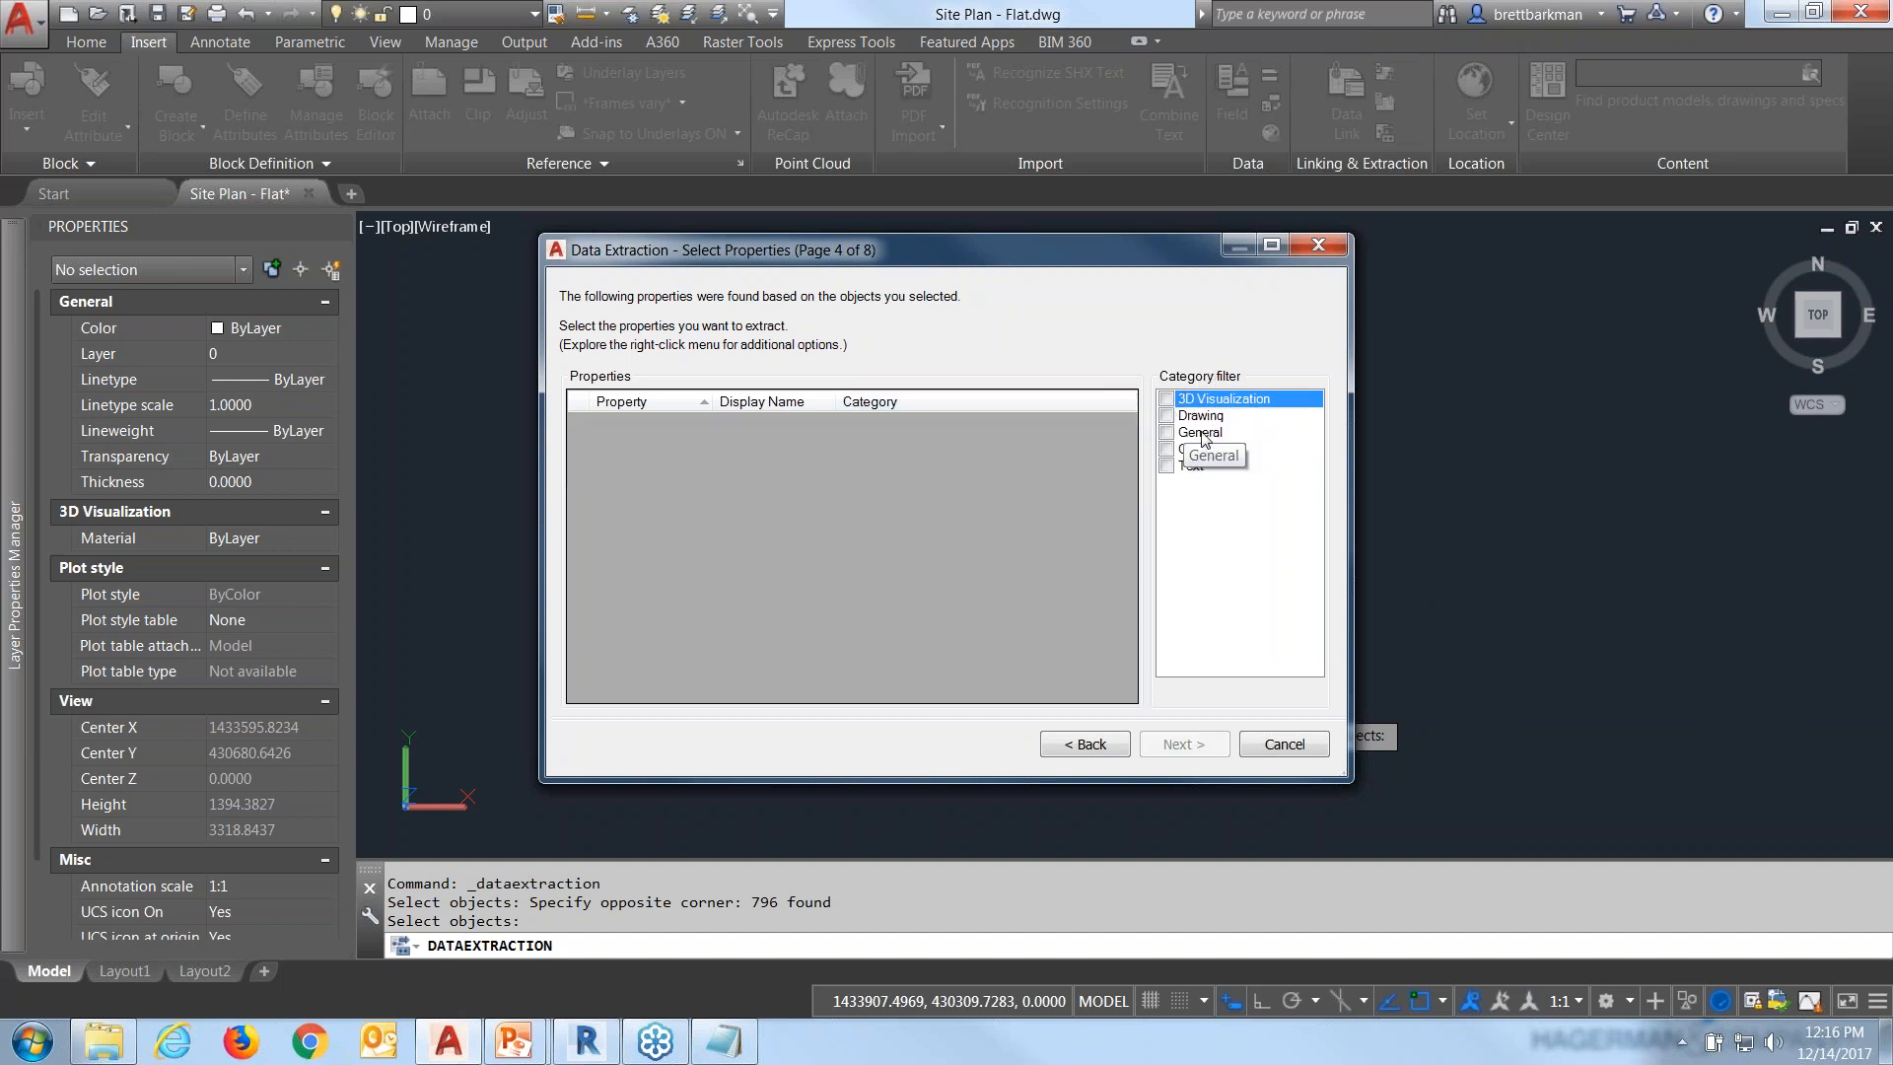
{"action": "left_click", "coordinate": [1166, 415]}
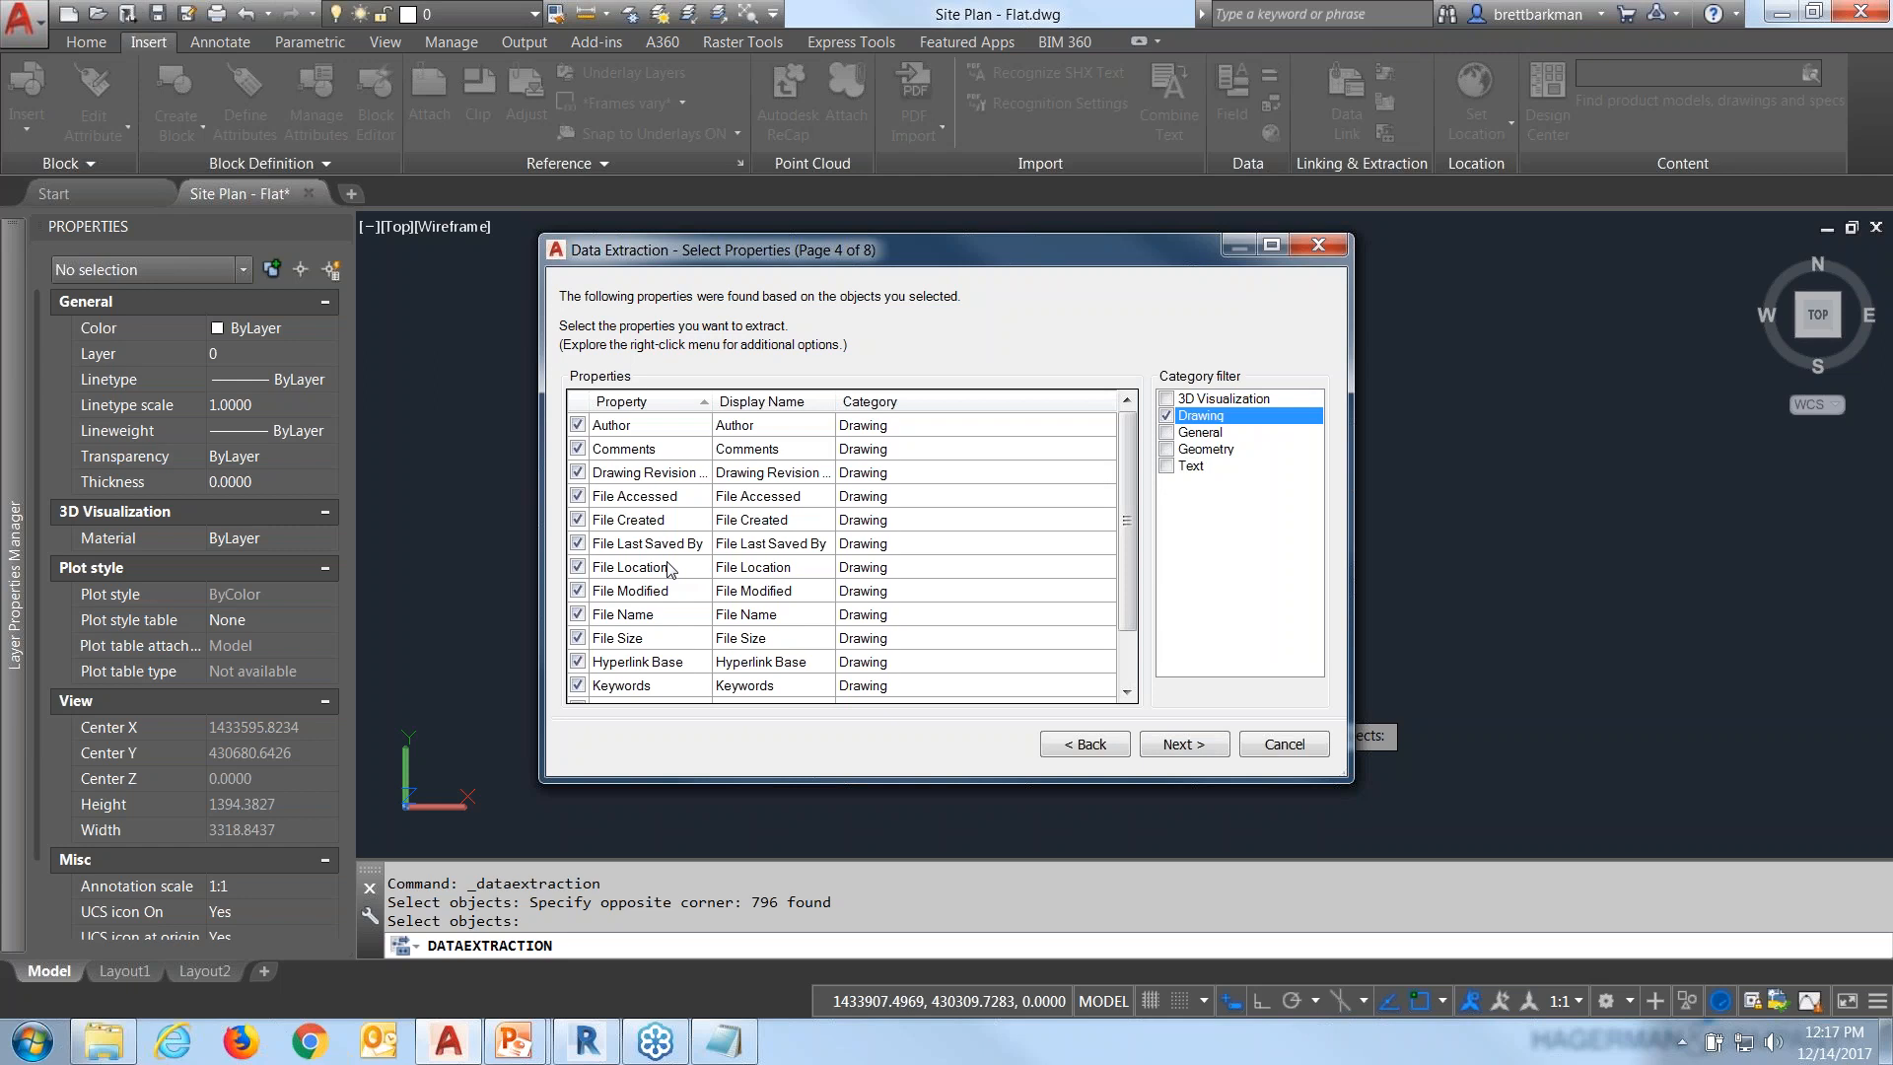
{"action": "left_click", "coordinate": [1166, 416]}
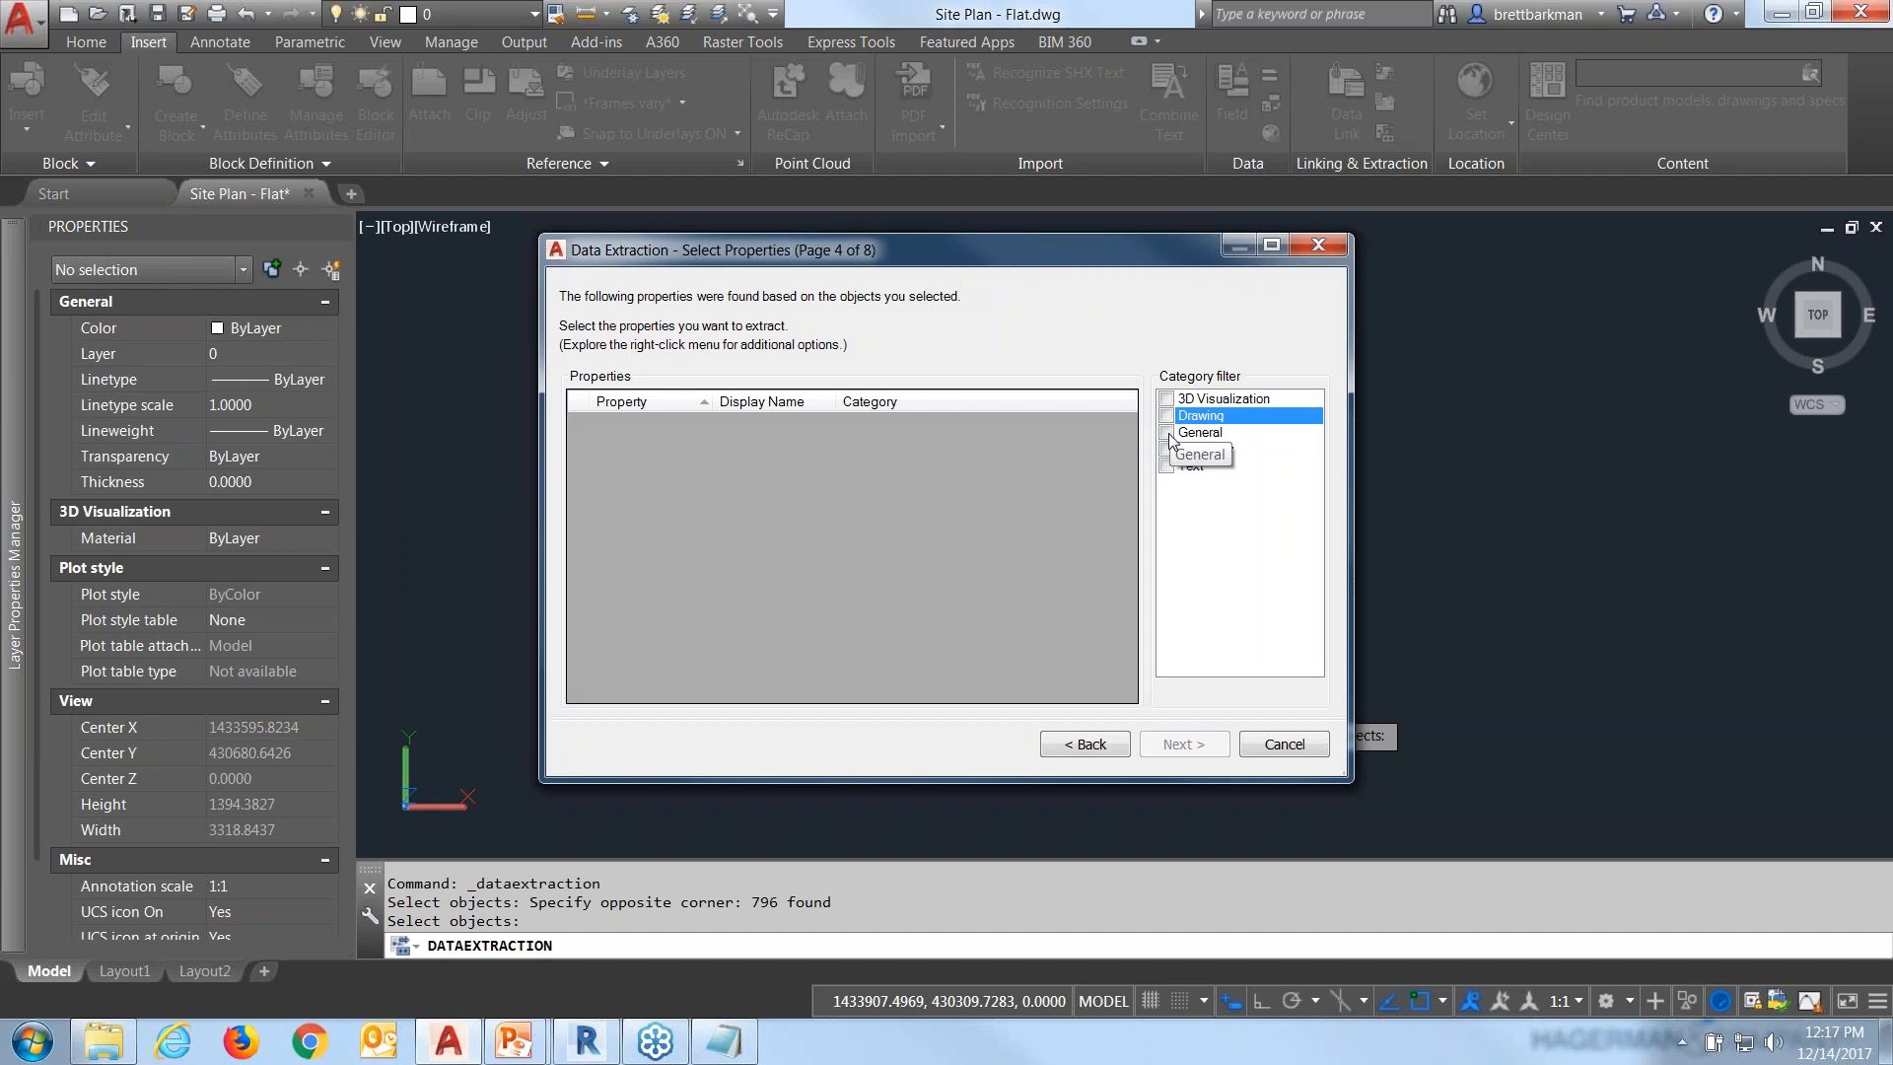
{"action": "left_click", "coordinate": [1166, 433]}
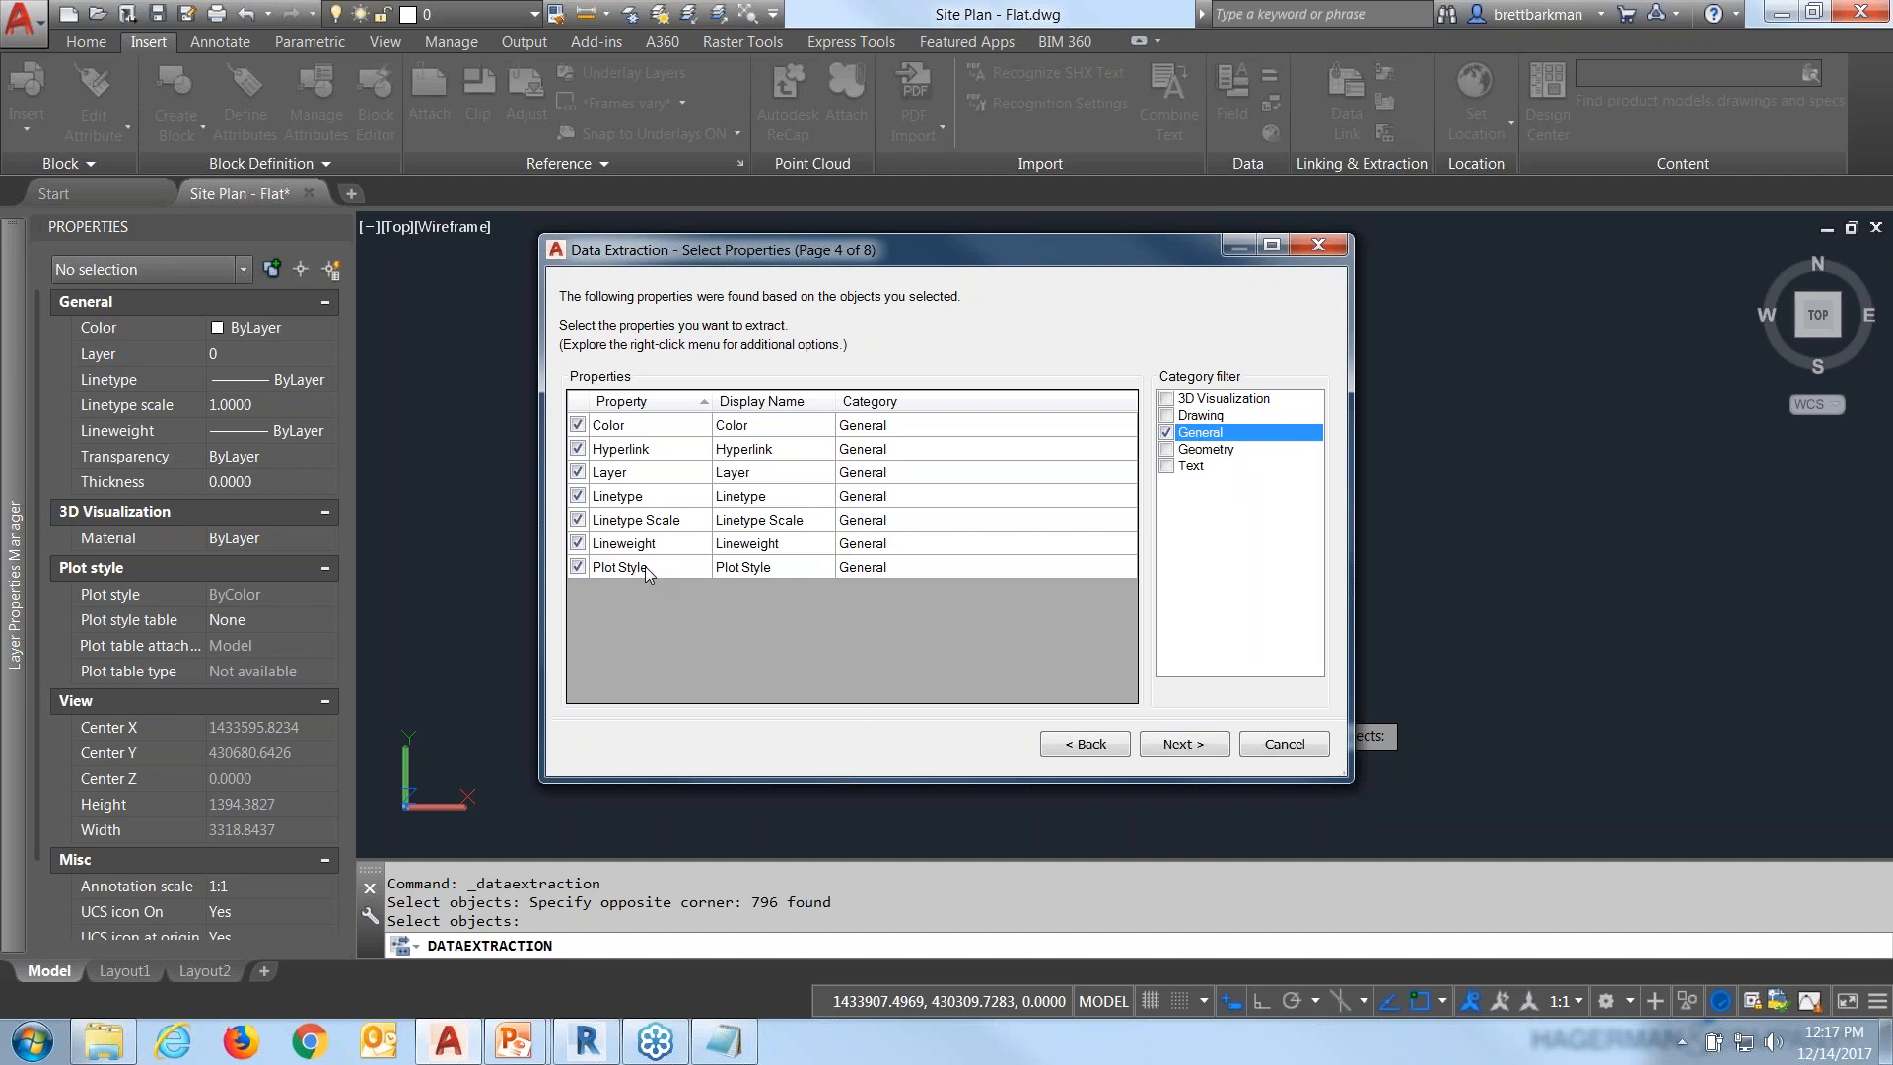
{"action": "left_click", "coordinate": [1167, 433]}
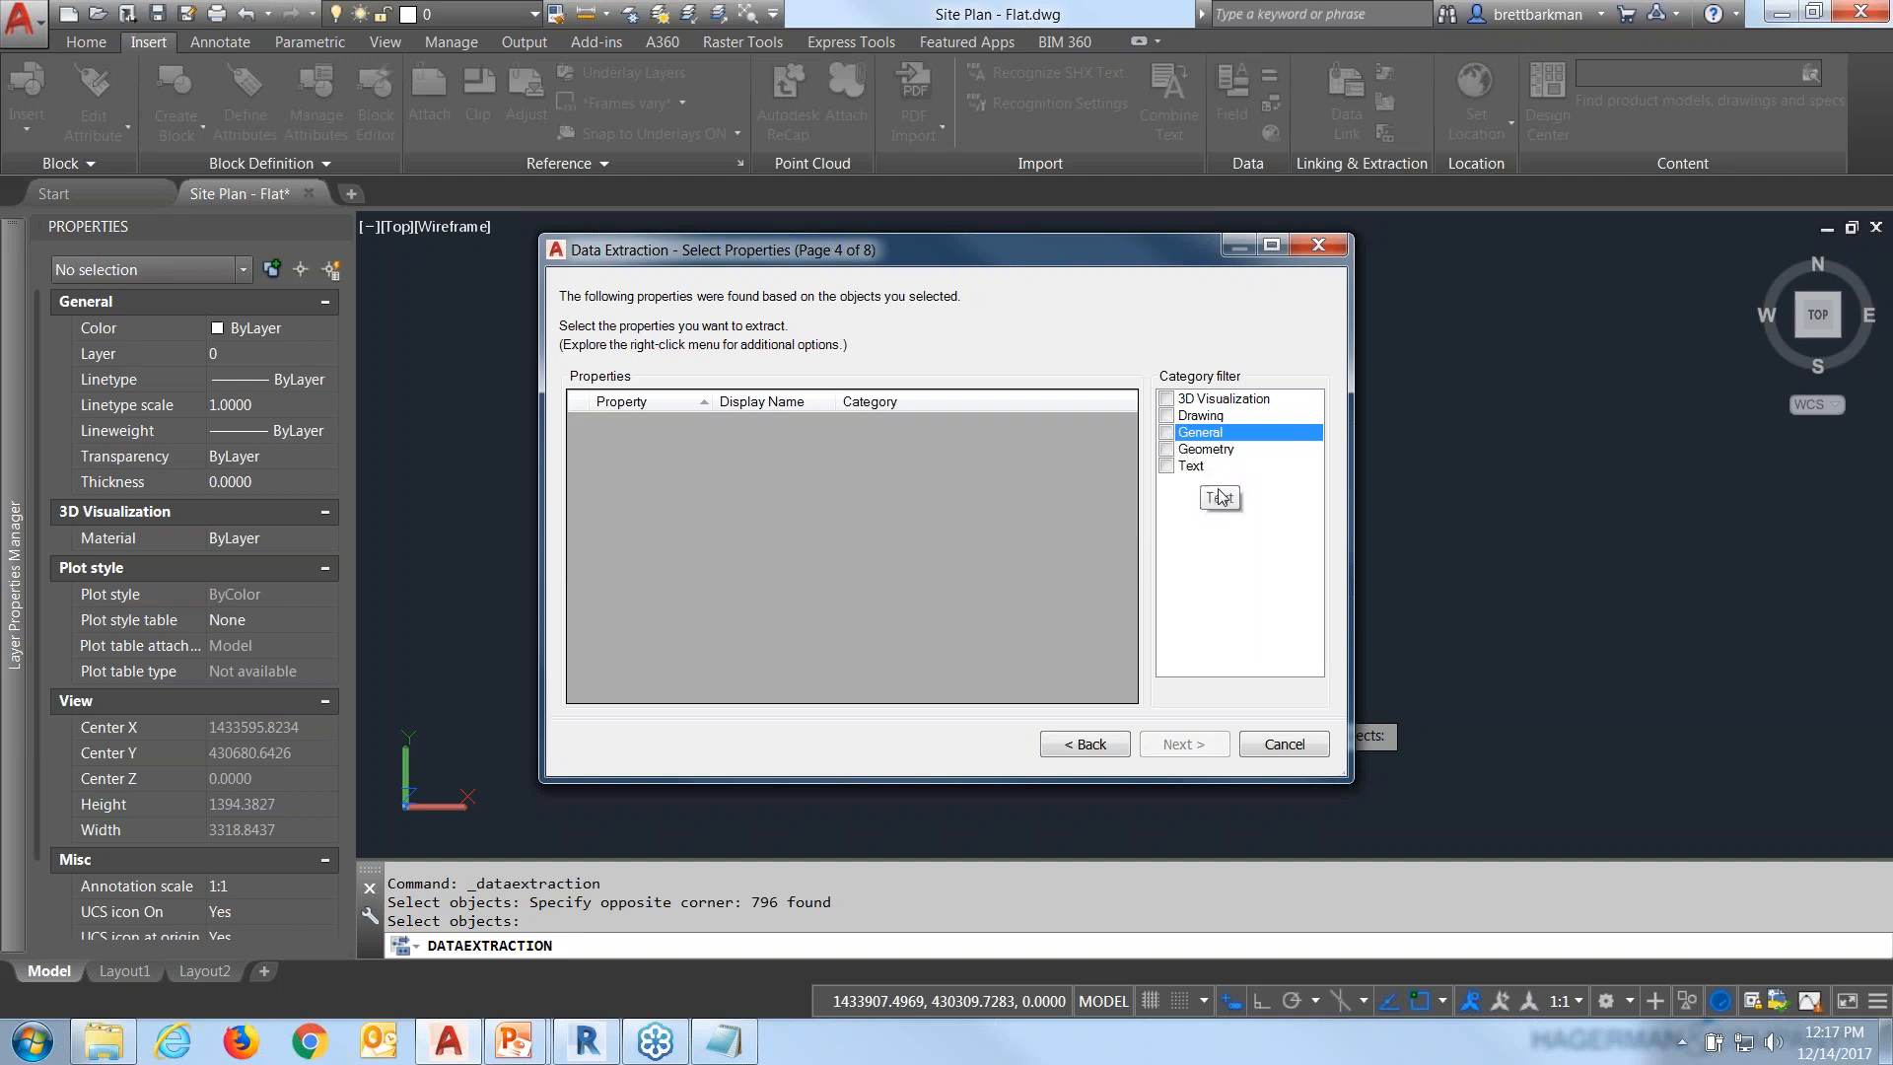
Enable the Geometry and Text categories in the property filter.
{"action": "left_click", "coordinate": [1169, 449]}
{"action": "left_click", "coordinate": [1167, 449]}
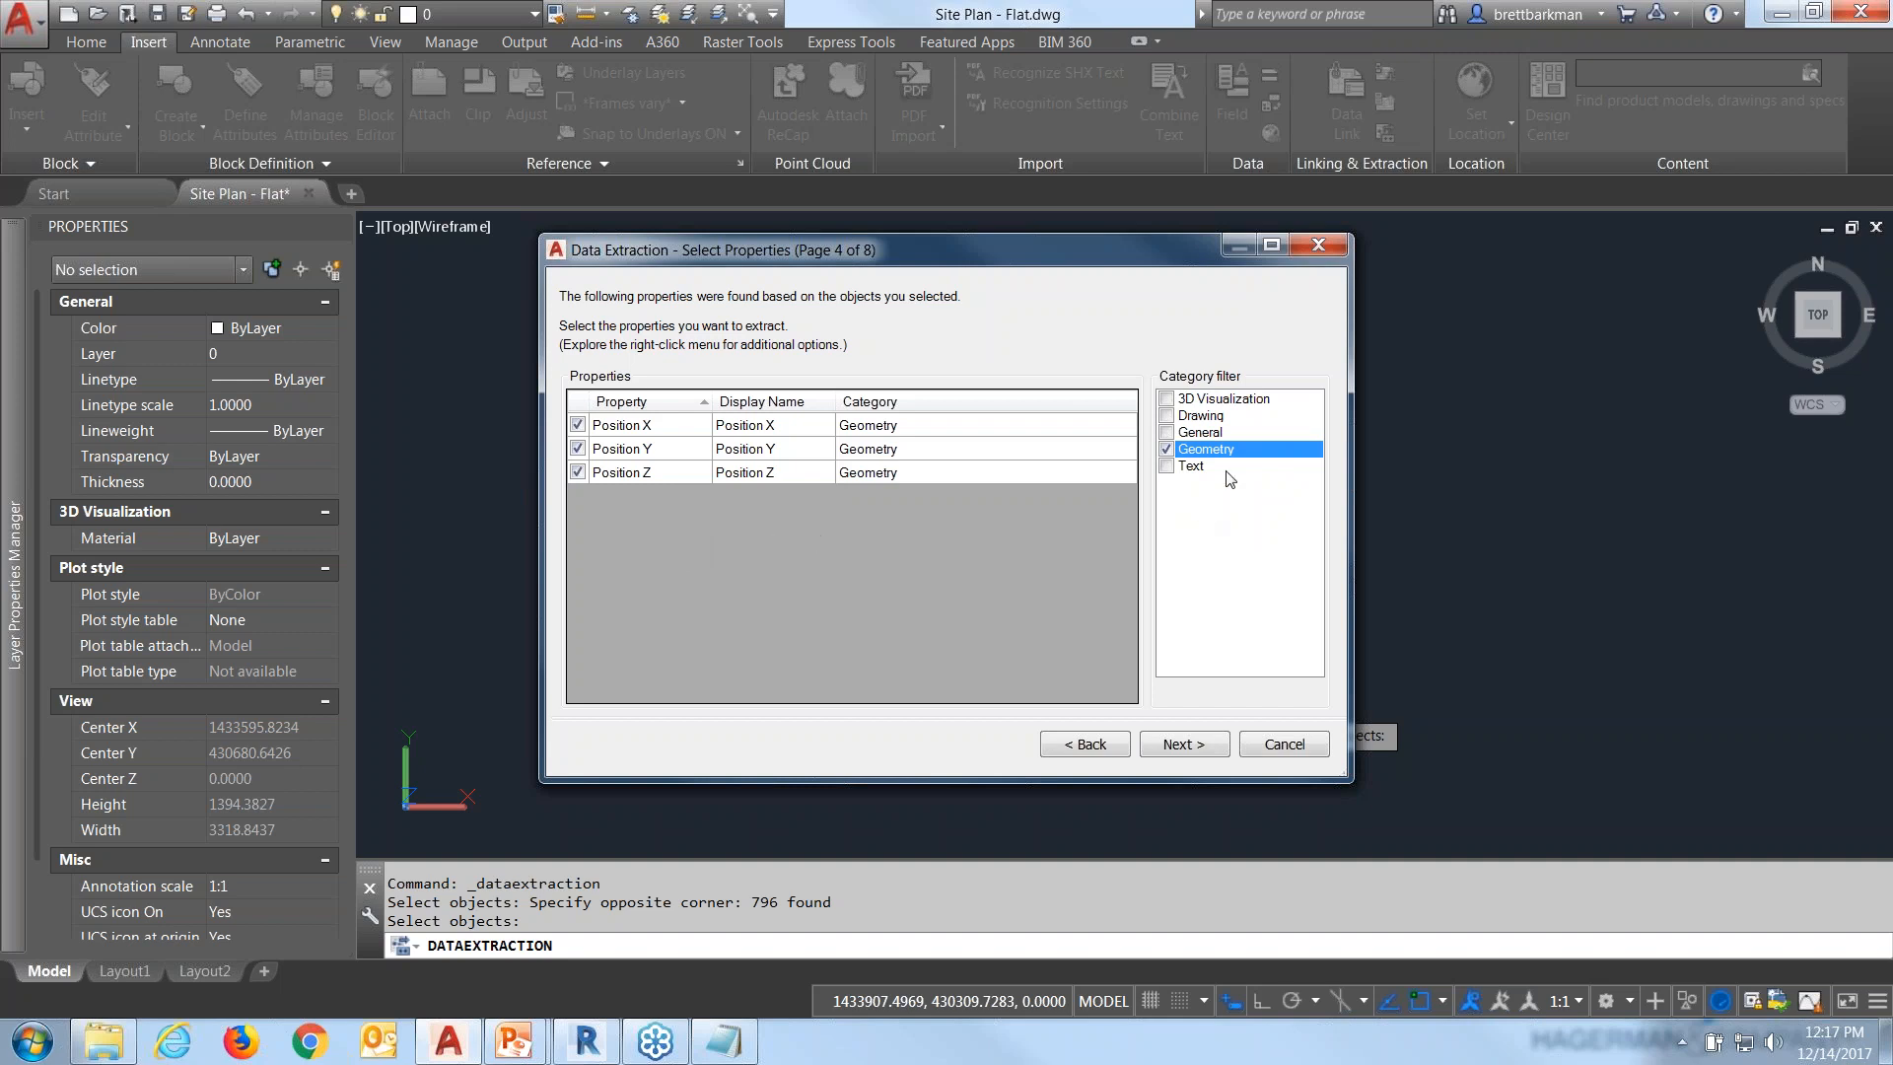
{"action": "left_click", "coordinate": [1168, 467]}
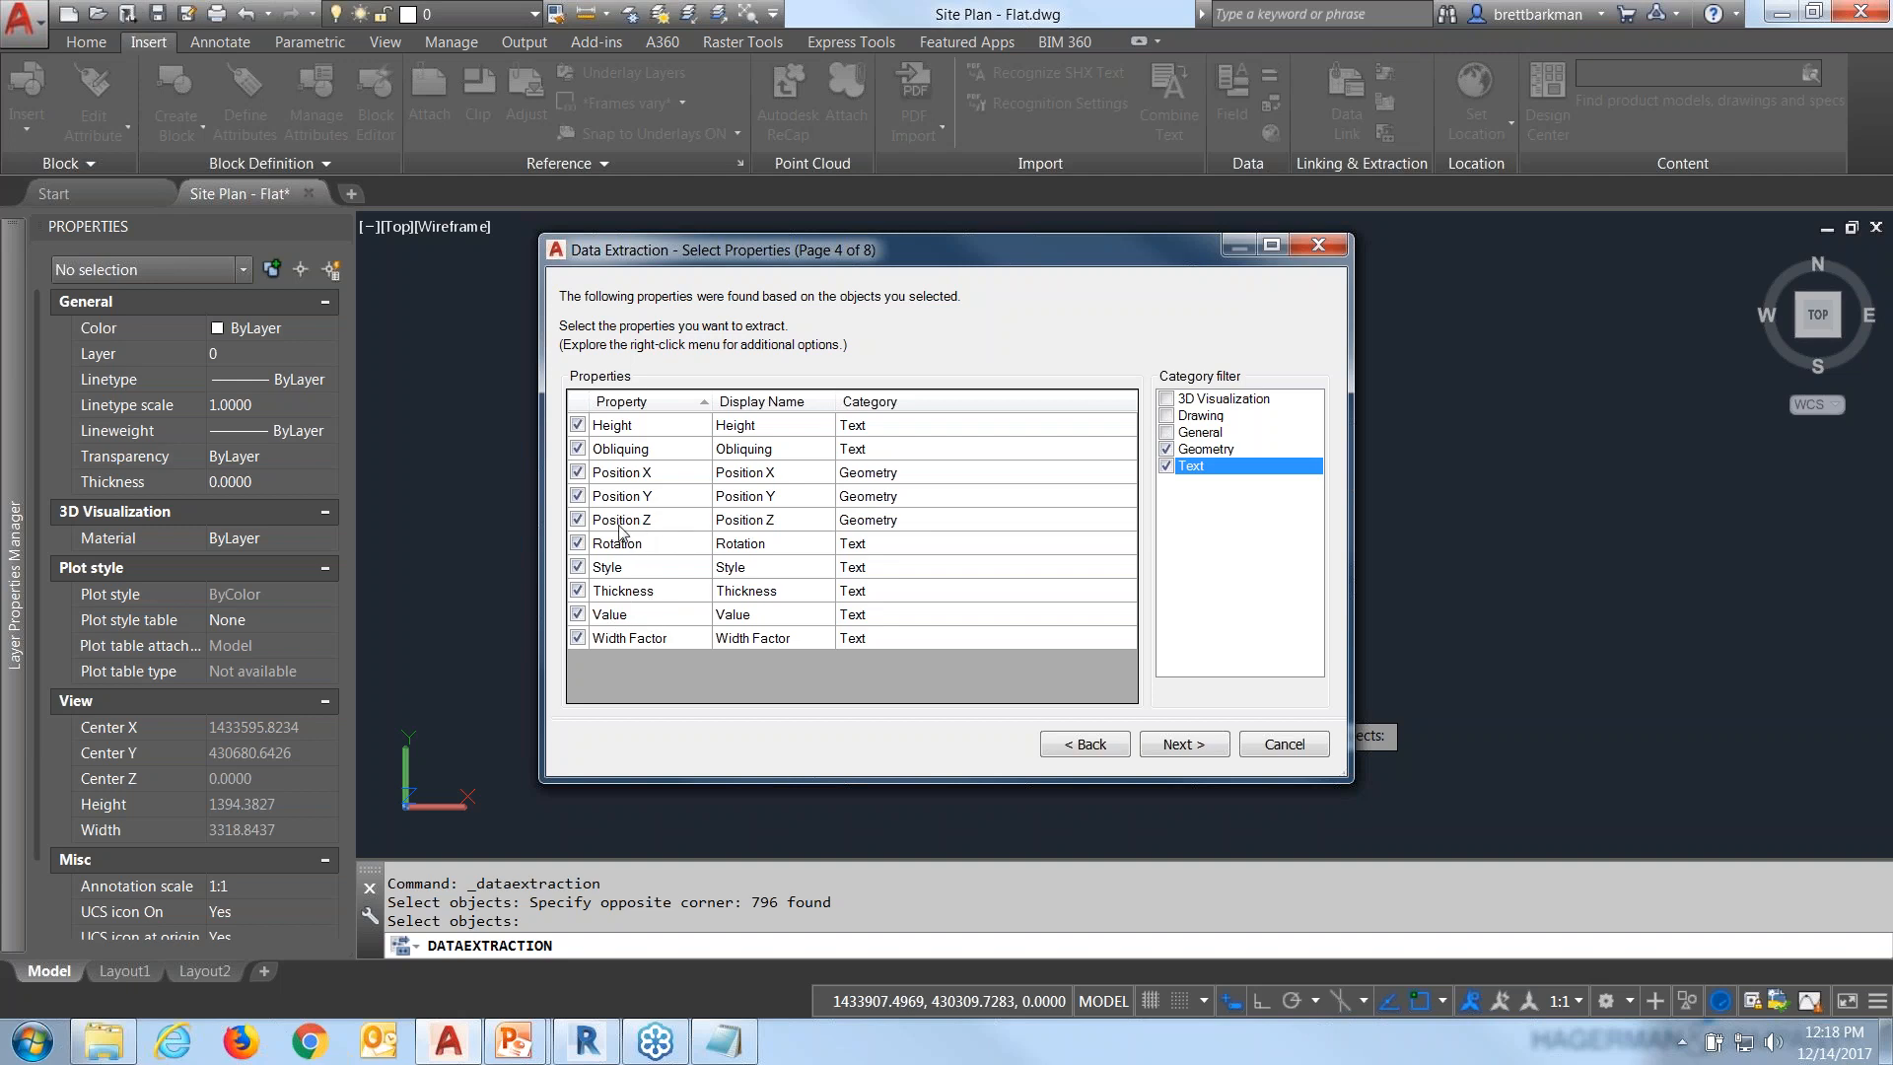
Exclude Height, Obliquing, Position Z, Rotation, Style, Thickness and Width Factor, keeping only Position X, Position Y and Value for extraction.
{"action": "left_click", "coordinate": [577, 425]}
{"action": "left_click", "coordinate": [577, 450]}
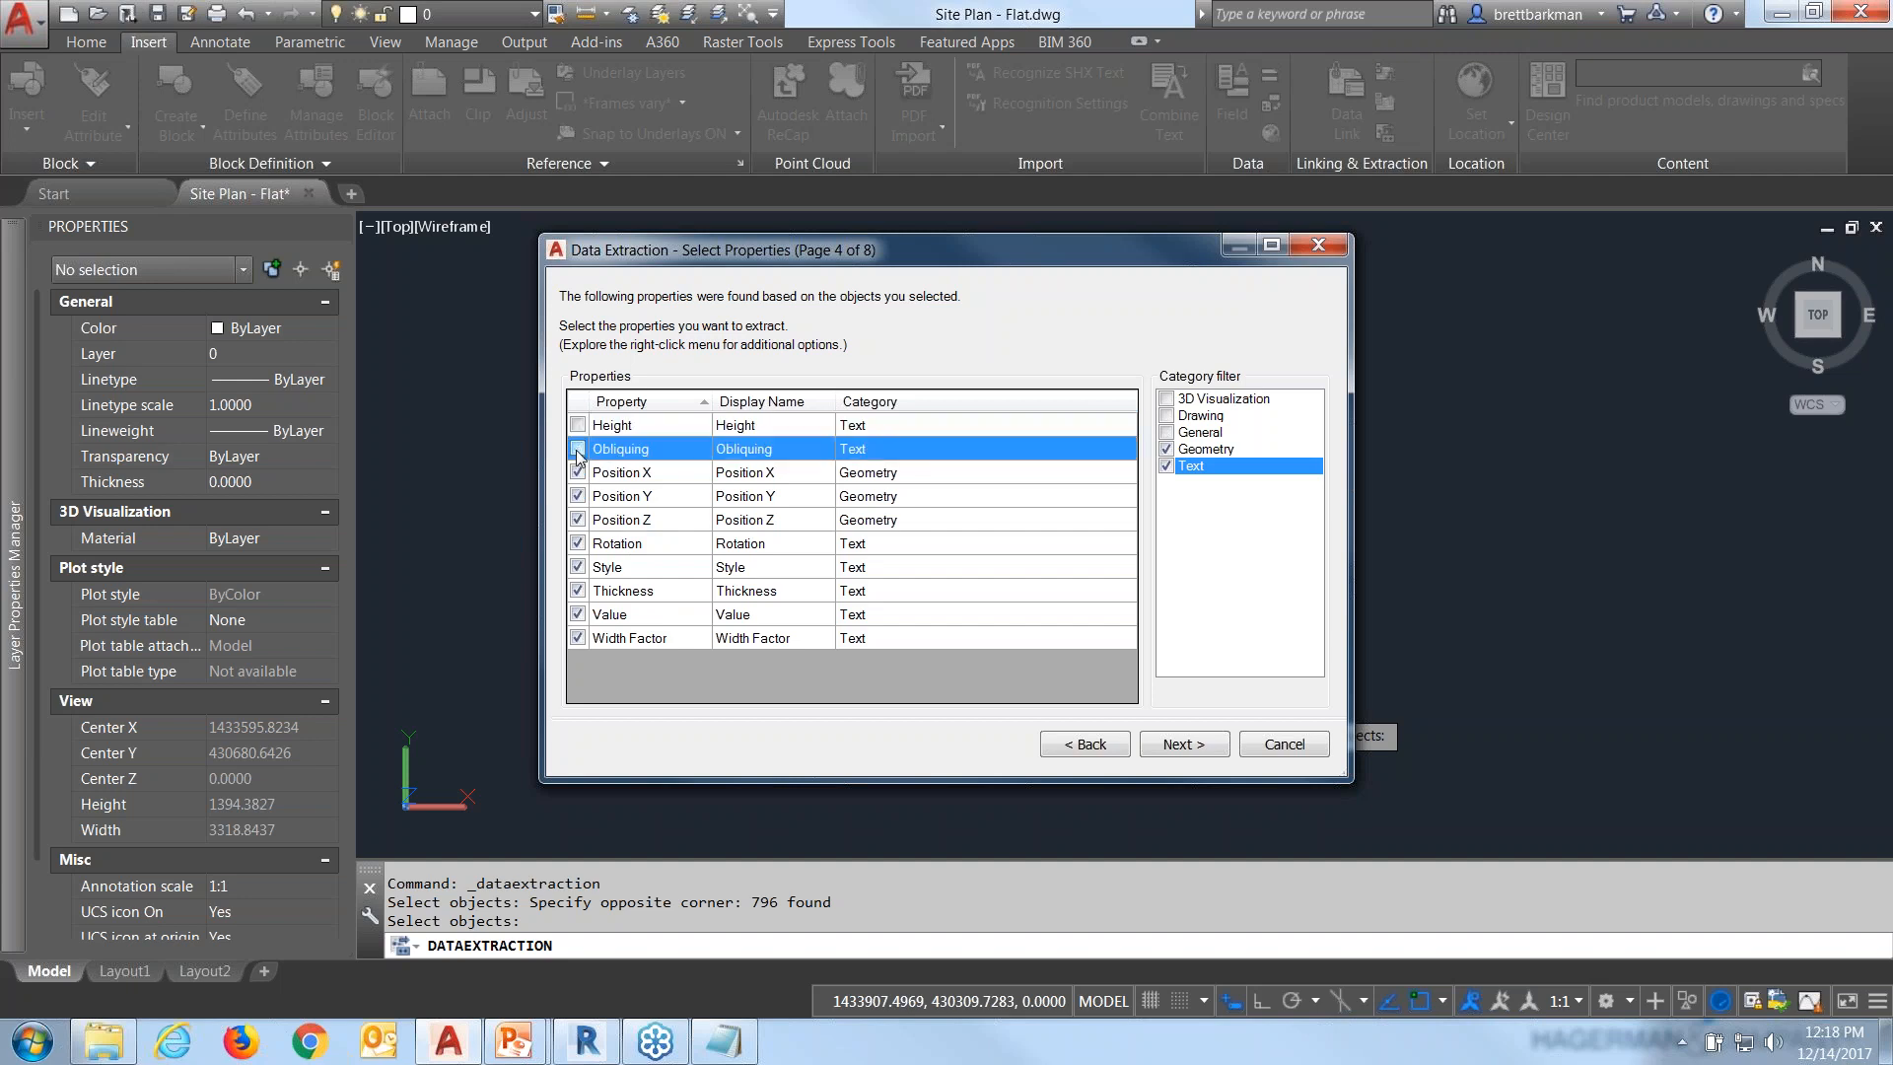
{"action": "left_click", "coordinate": [578, 520]}
{"action": "left_click", "coordinate": [577, 543]}
{"action": "left_click", "coordinate": [578, 567]}
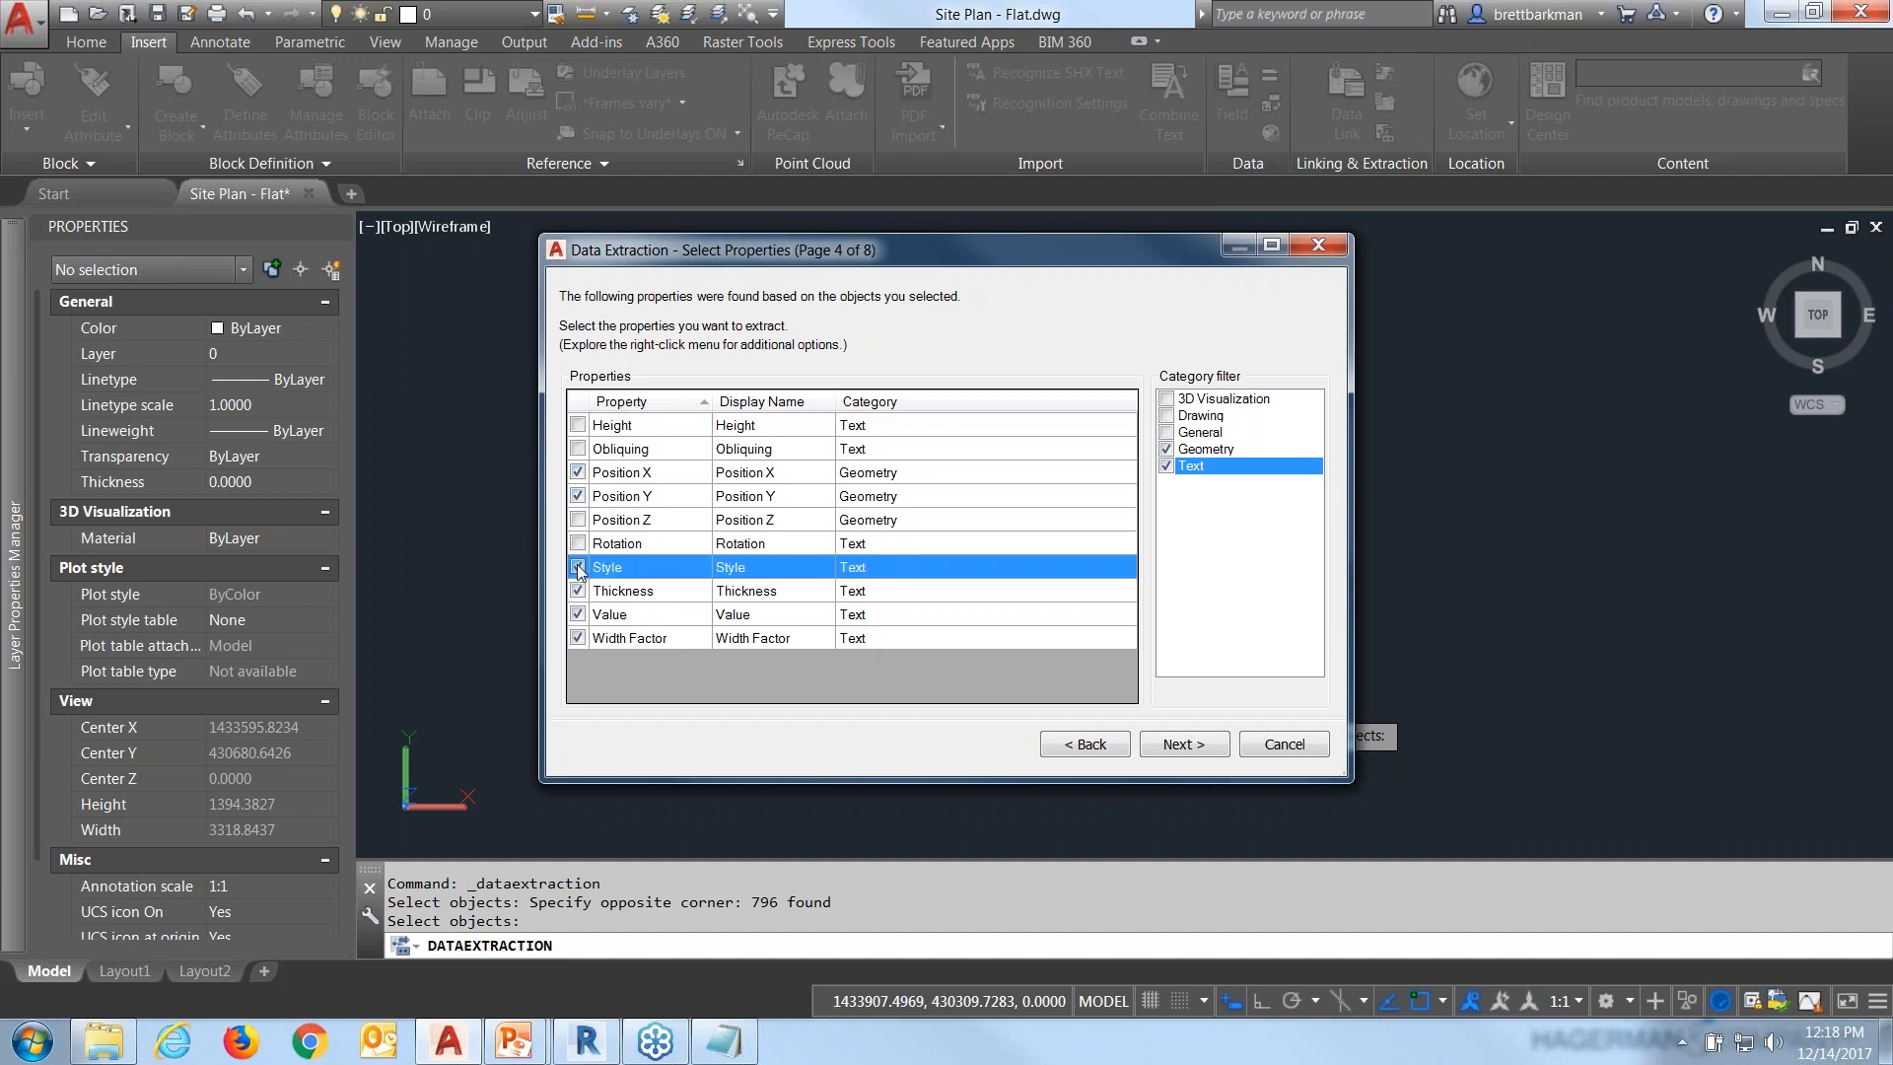
{"action": "left_click", "coordinate": [578, 591]}
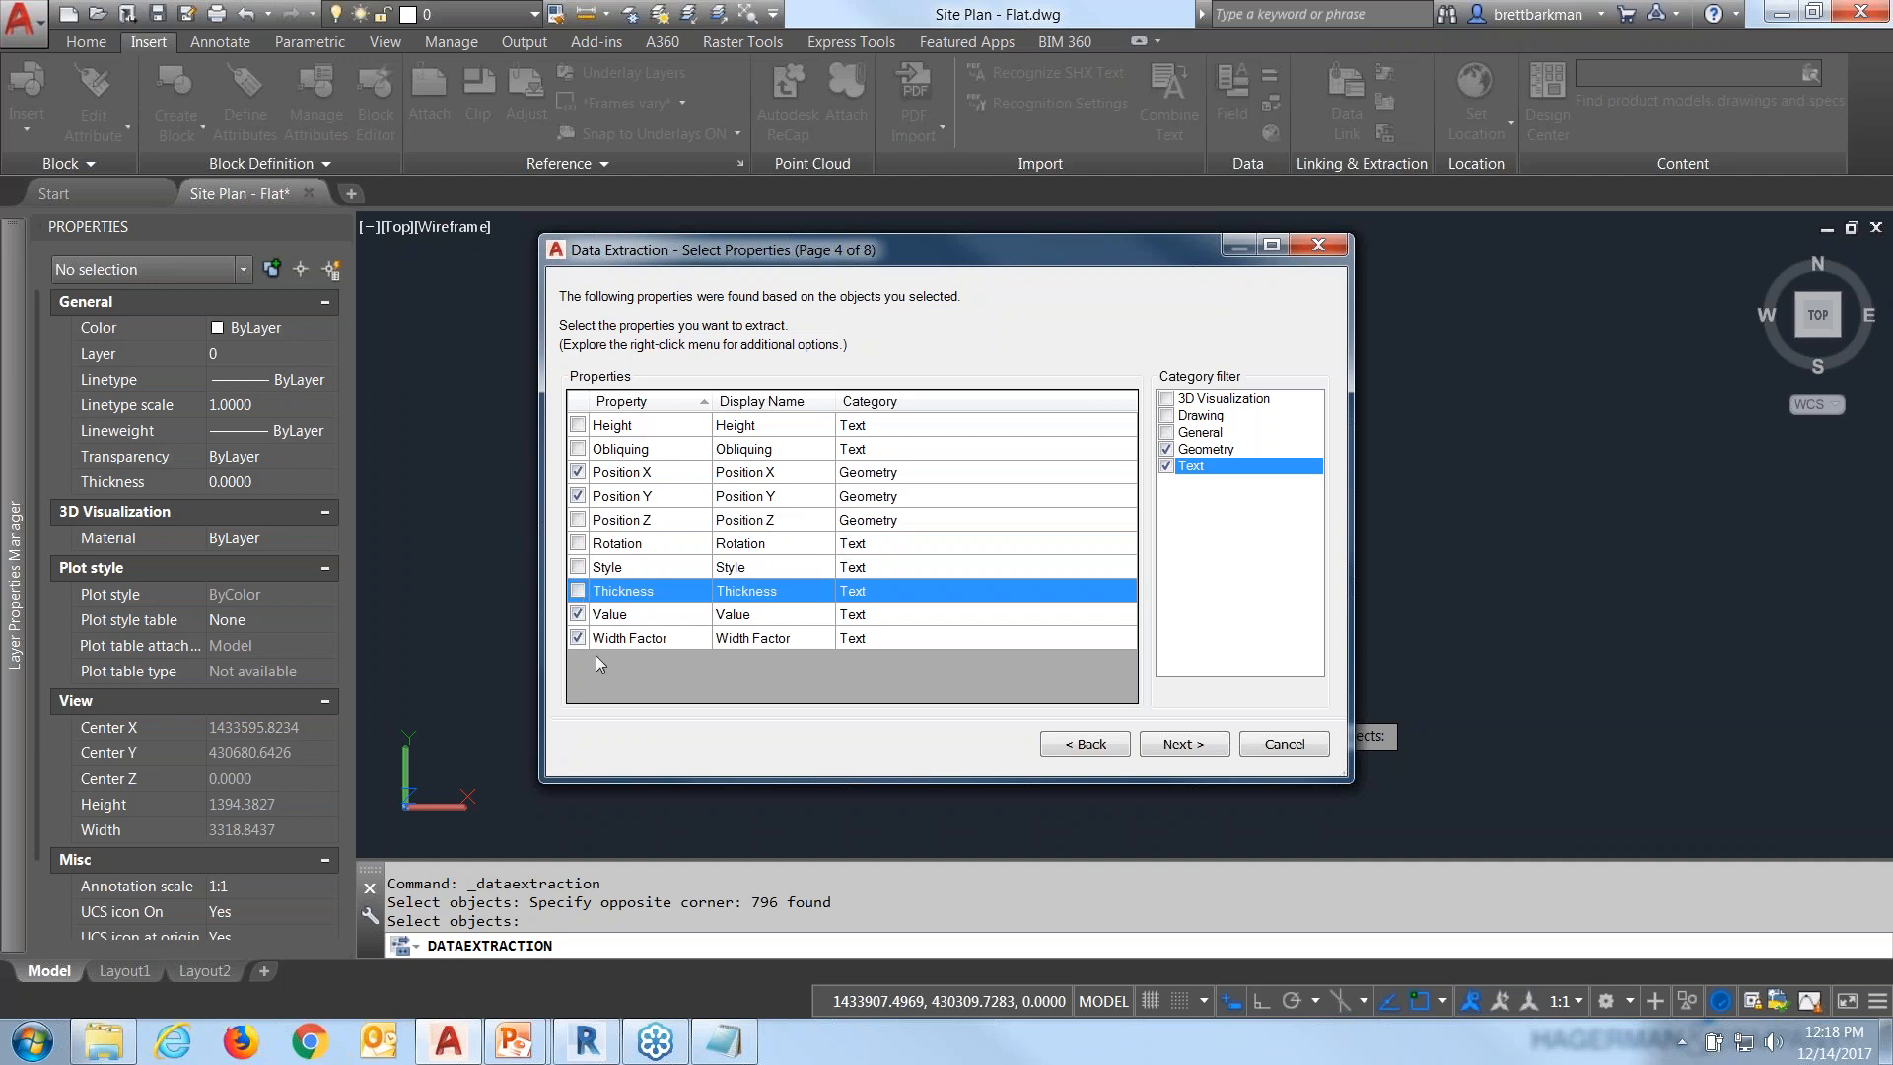
{"action": "left_click", "coordinate": [578, 638]}
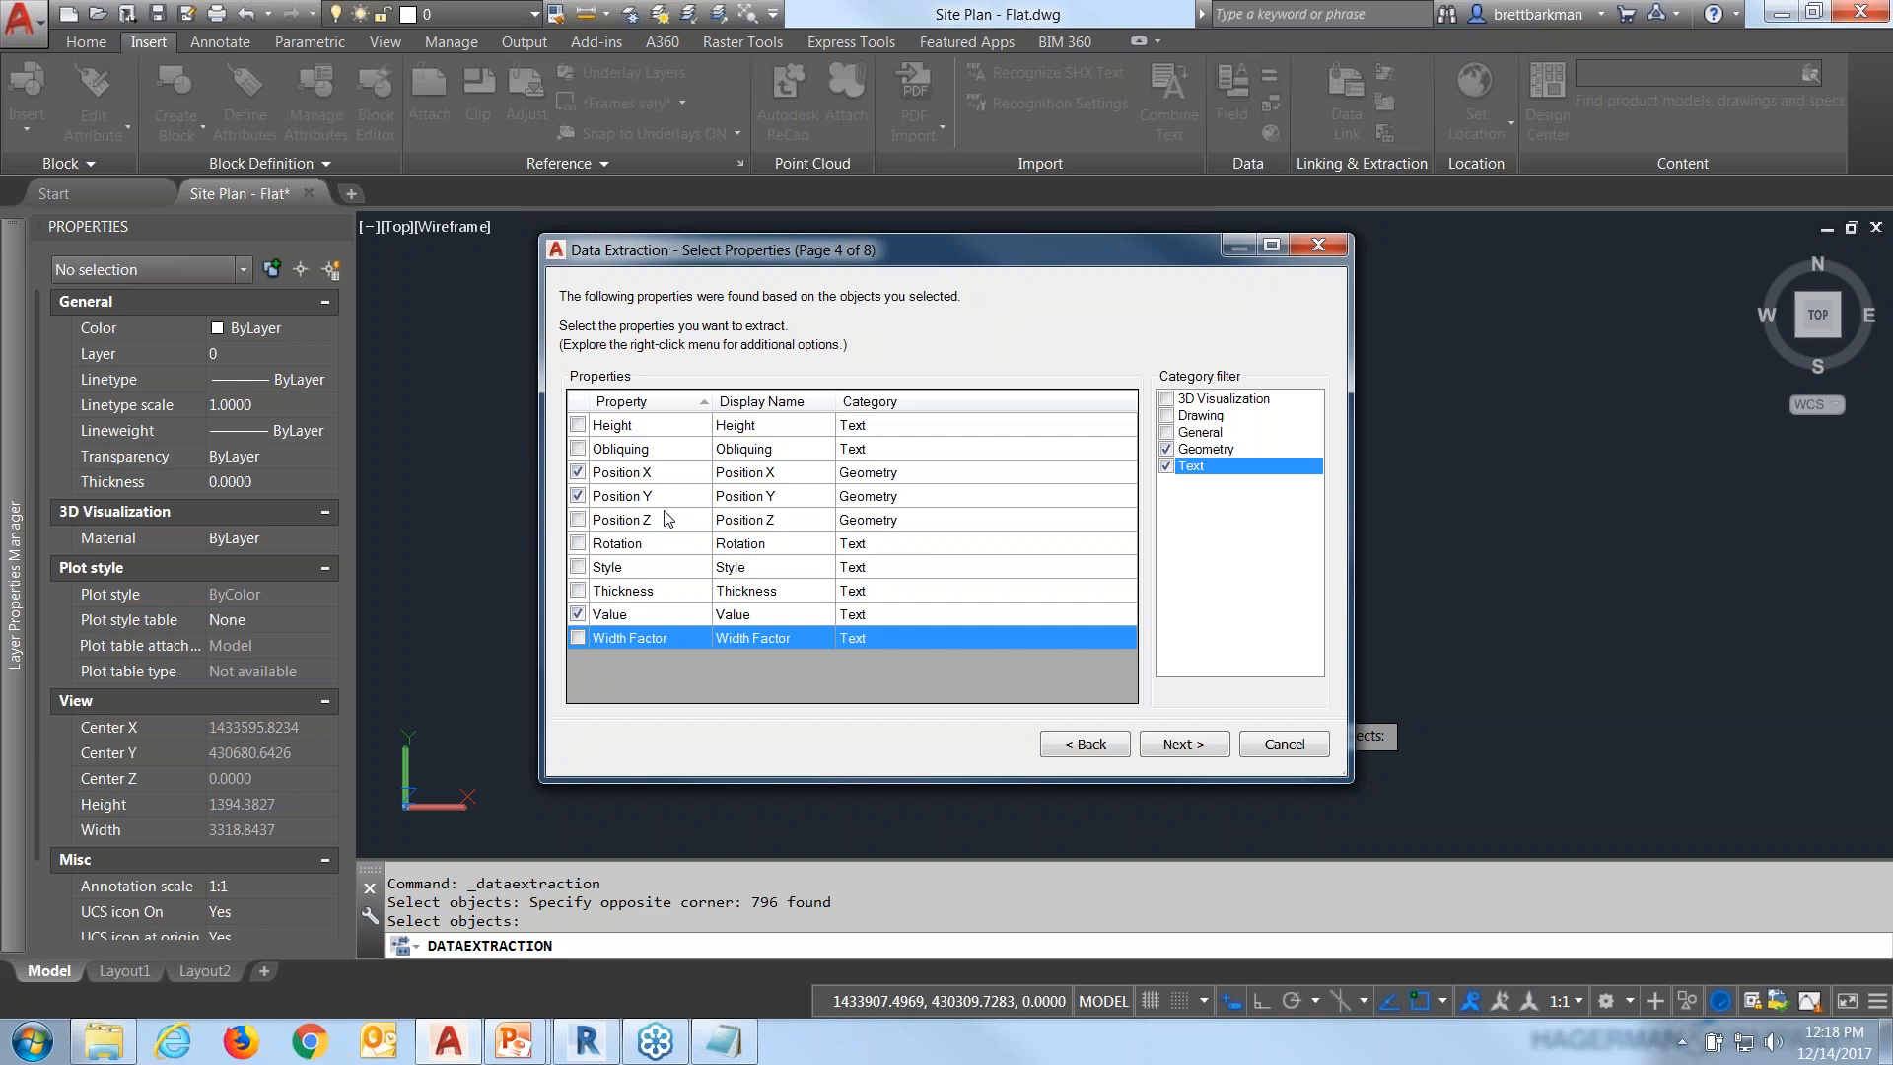
Accept Position X, Position Y and Value as the extracted properties and look through the resulting rows on the Refine Data page.
{"action": "left_click", "coordinate": [644, 615]}
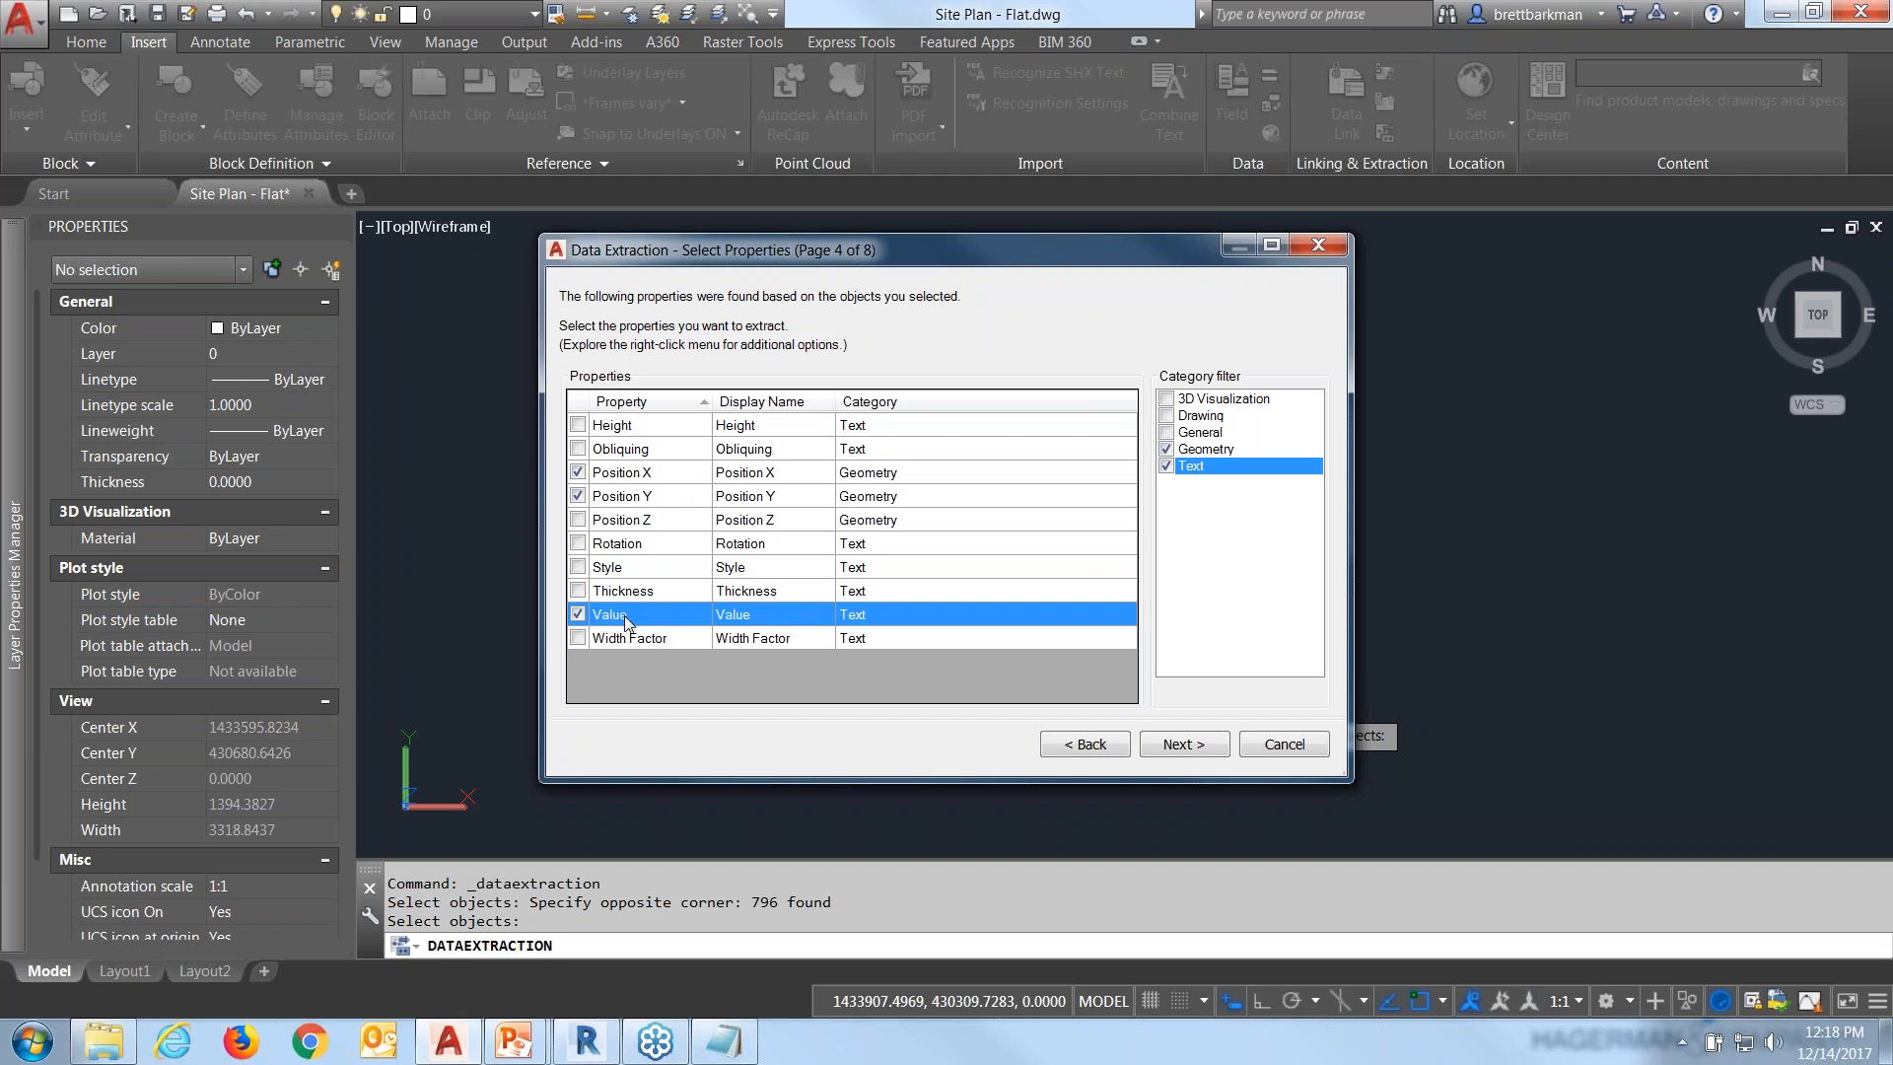
{"action": "left_click", "coordinate": [1178, 747]}
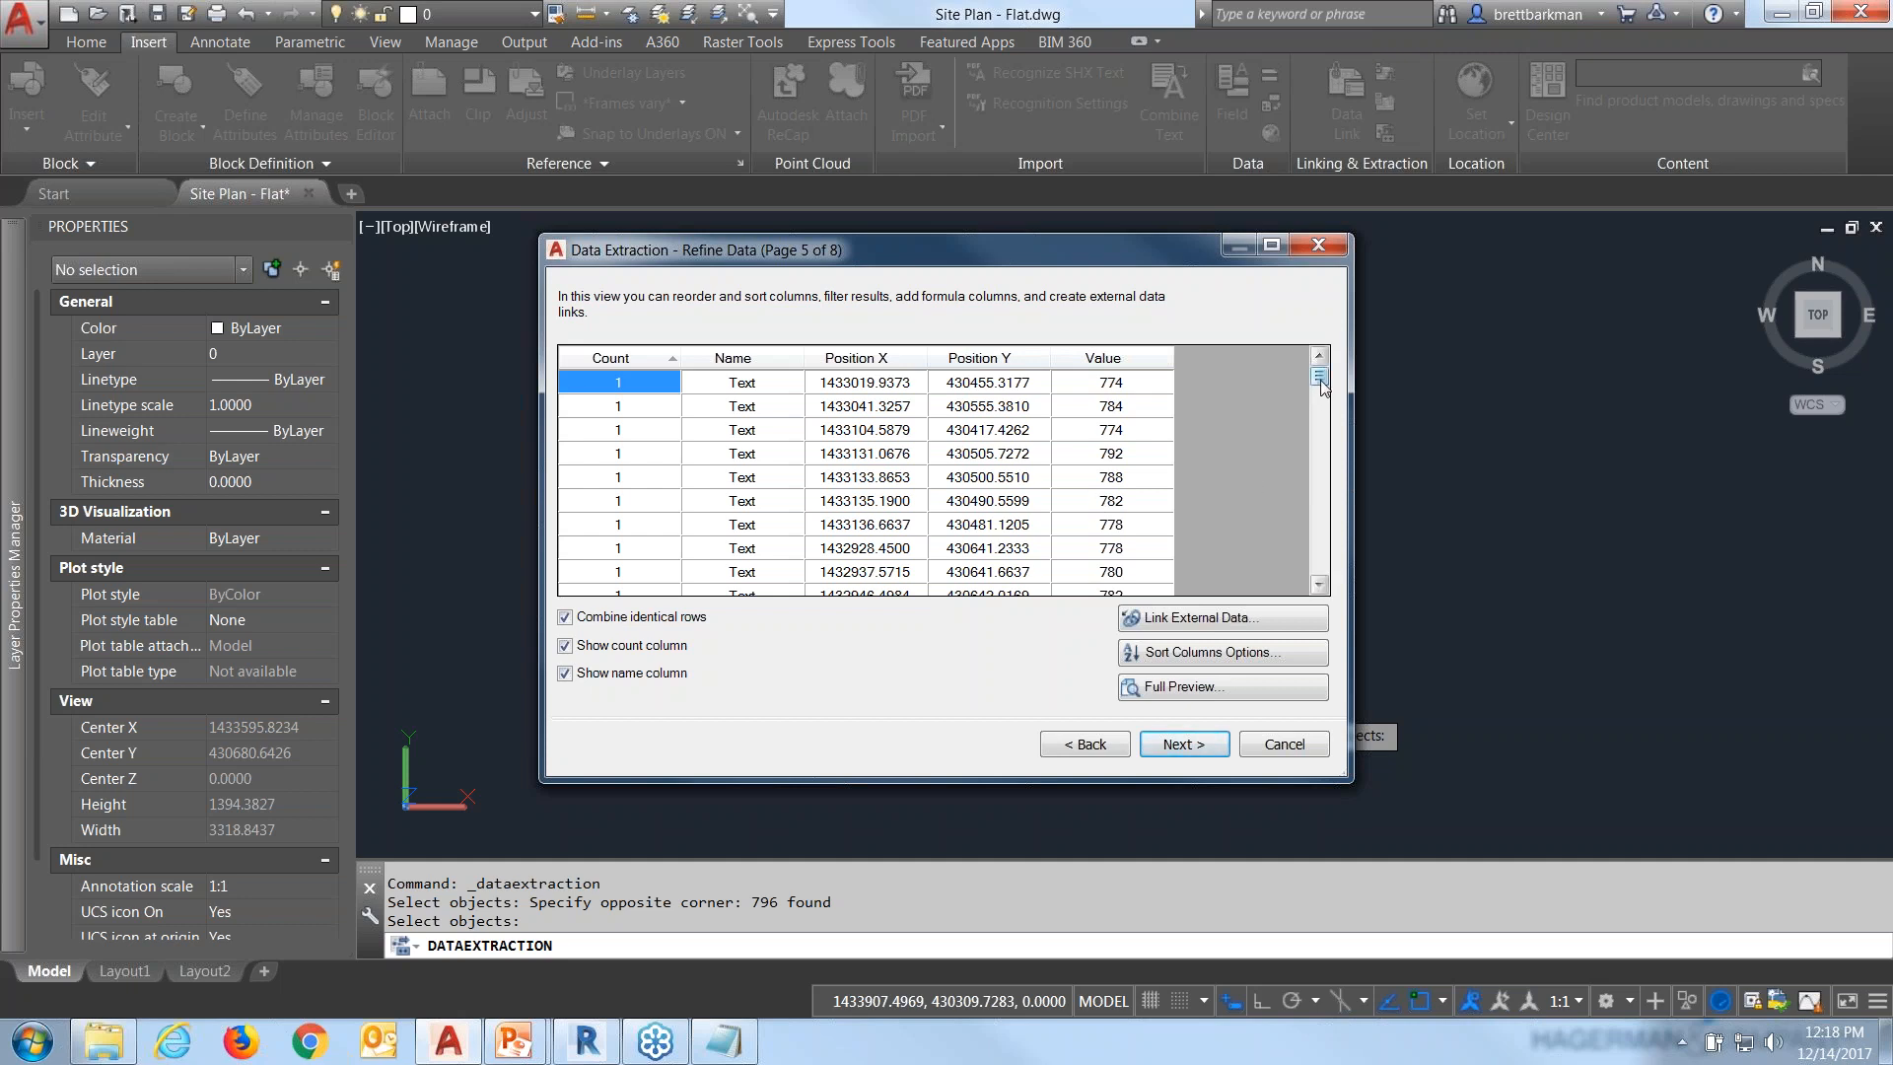
{"action": "scroll", "coordinate": [1321, 392], "scroll_direction": "down", "scroll_amount": 2}
{"action": "left_click_drag", "start_coordinate": [1321, 392], "coordinate": [1324, 590]}
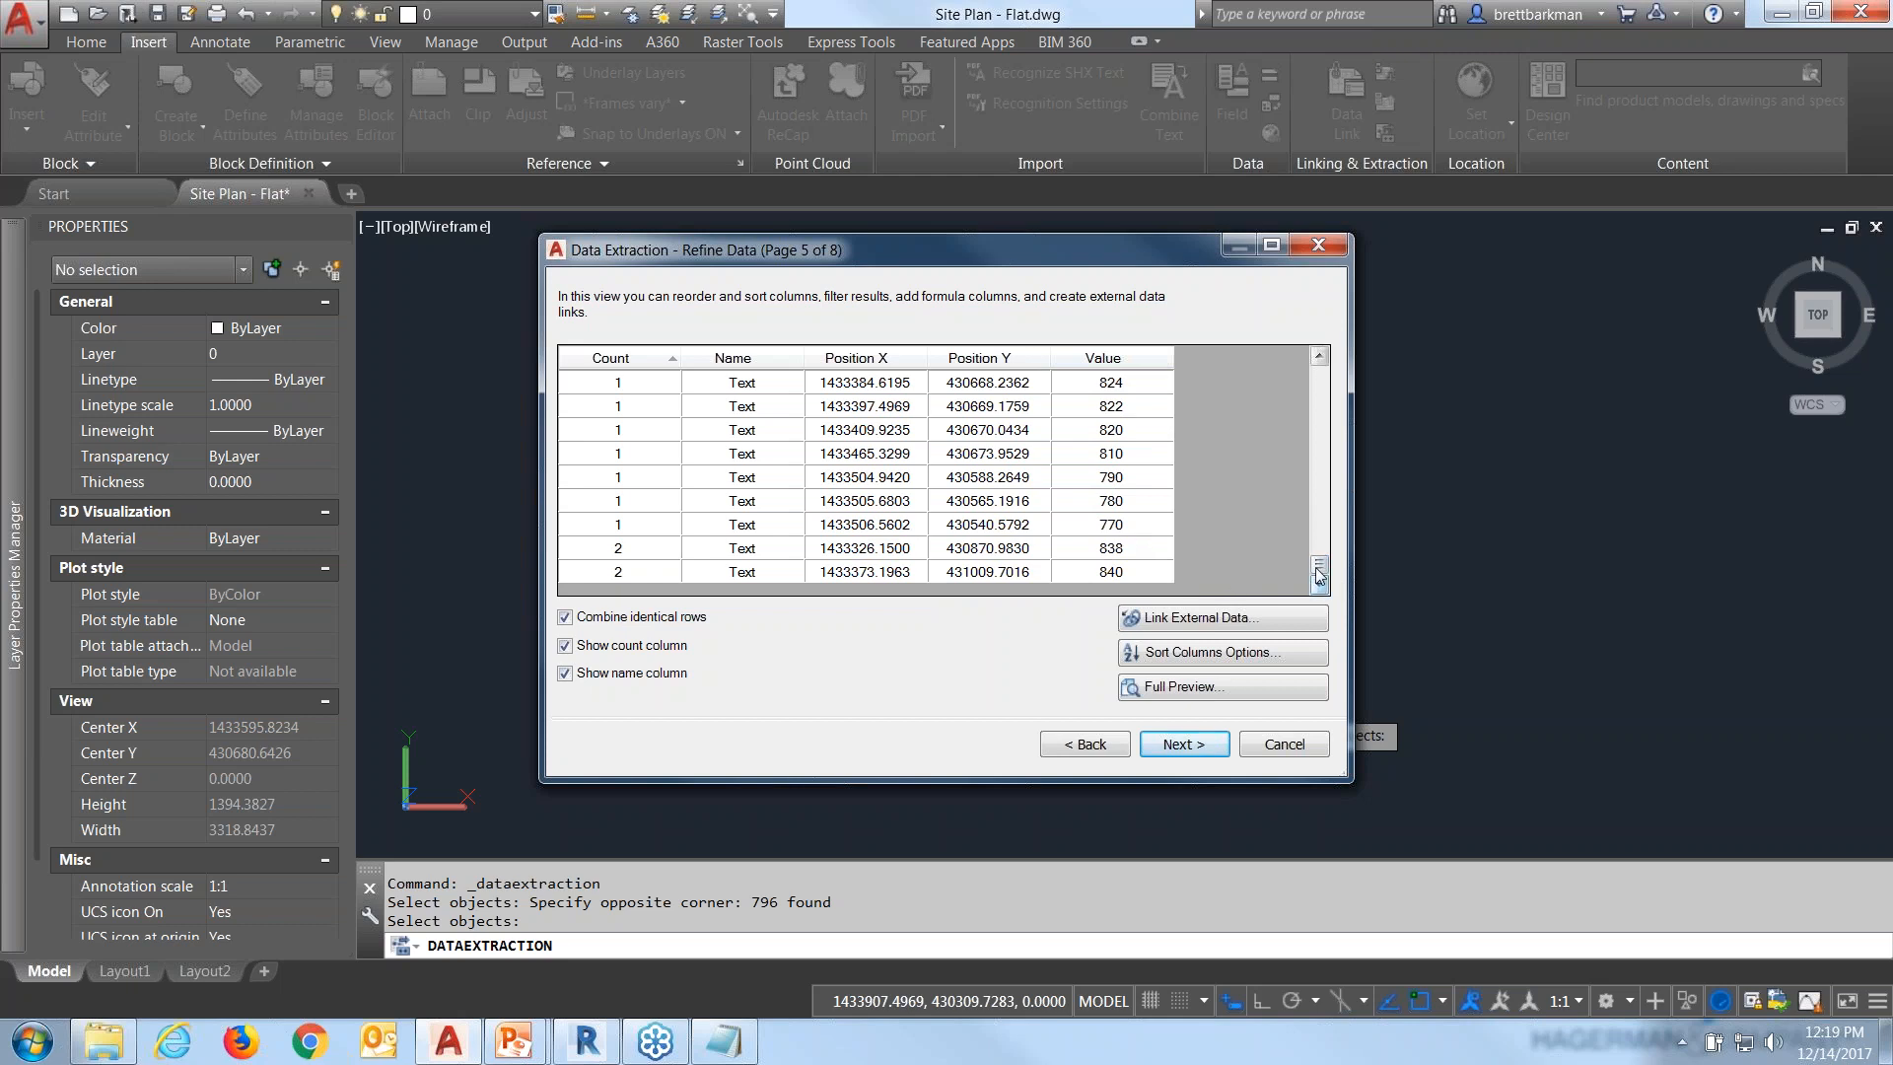
{"action": "left_click_drag", "start_coordinate": [1321, 574], "coordinate": [1280, 359]}
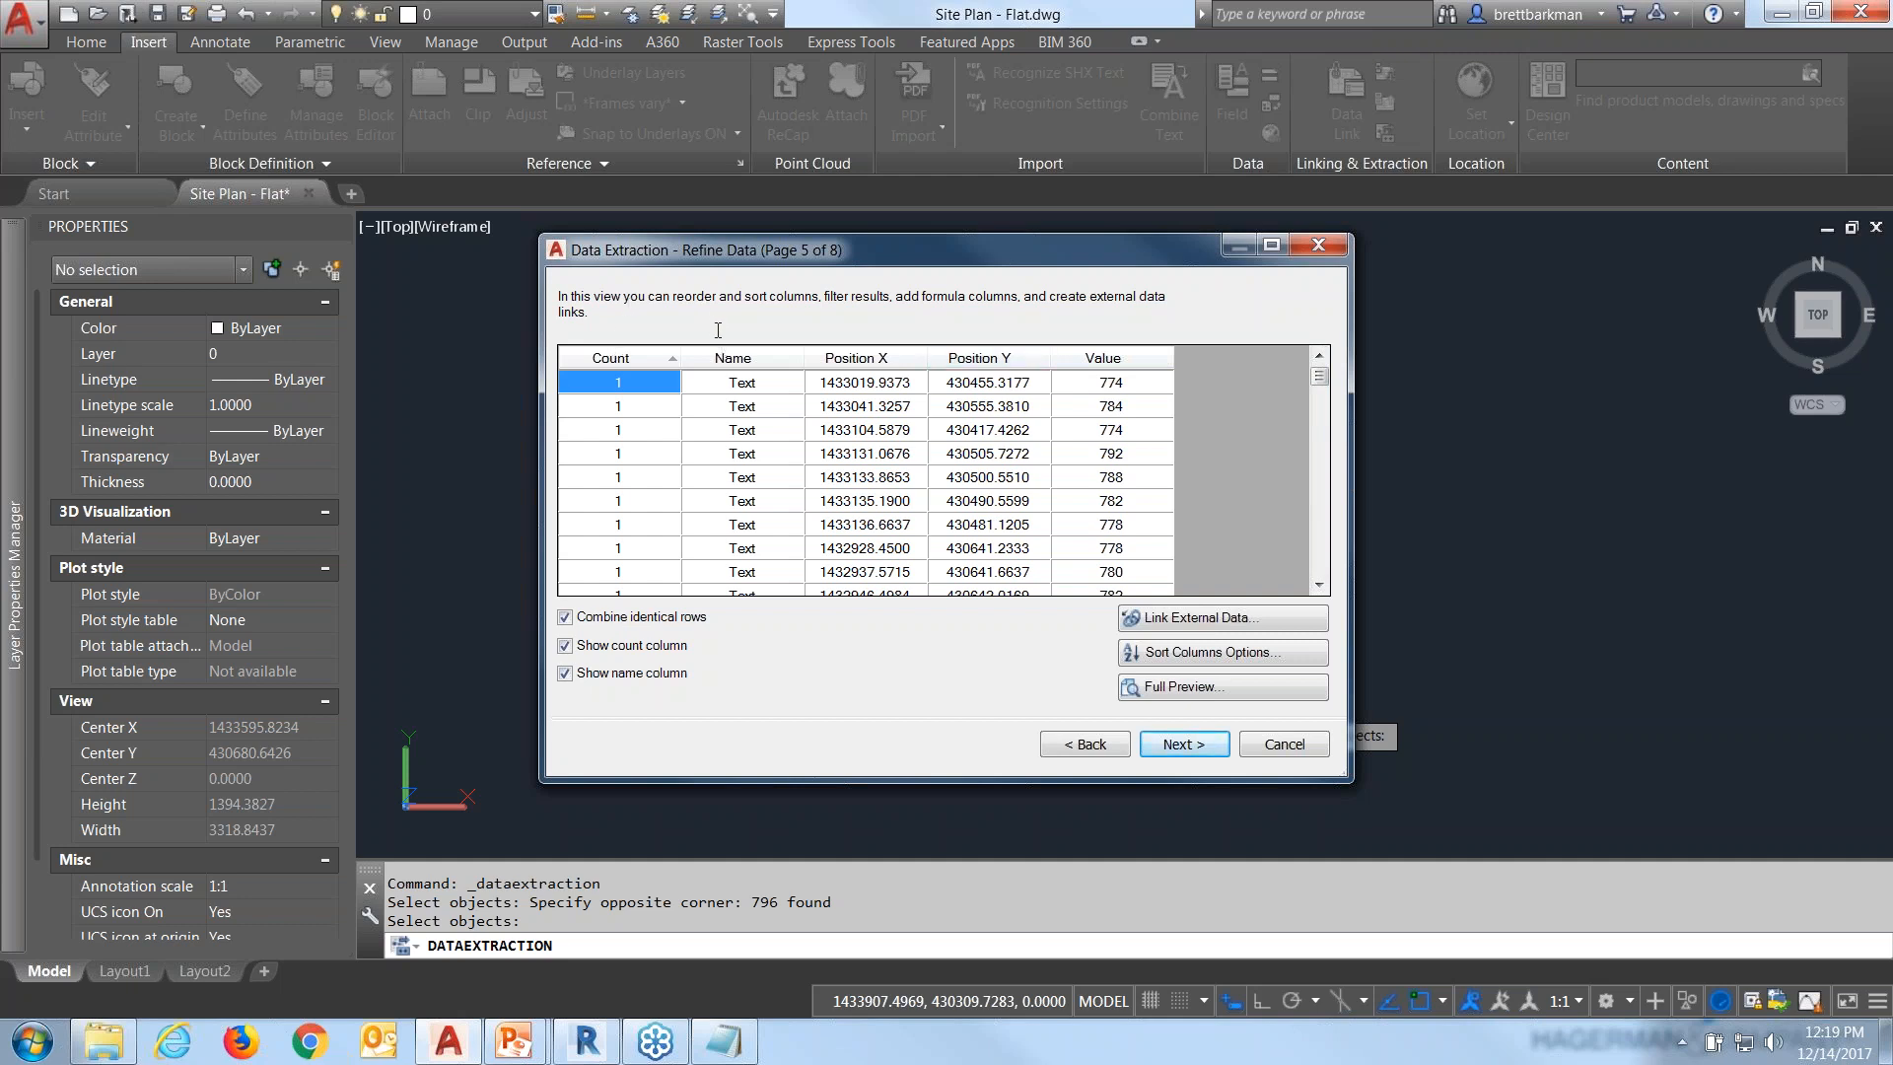
Hide the count and name columns, turn off combining of identical rows, and check the remaining rows down to the end.
{"action": "left_click", "coordinate": [565, 647]}
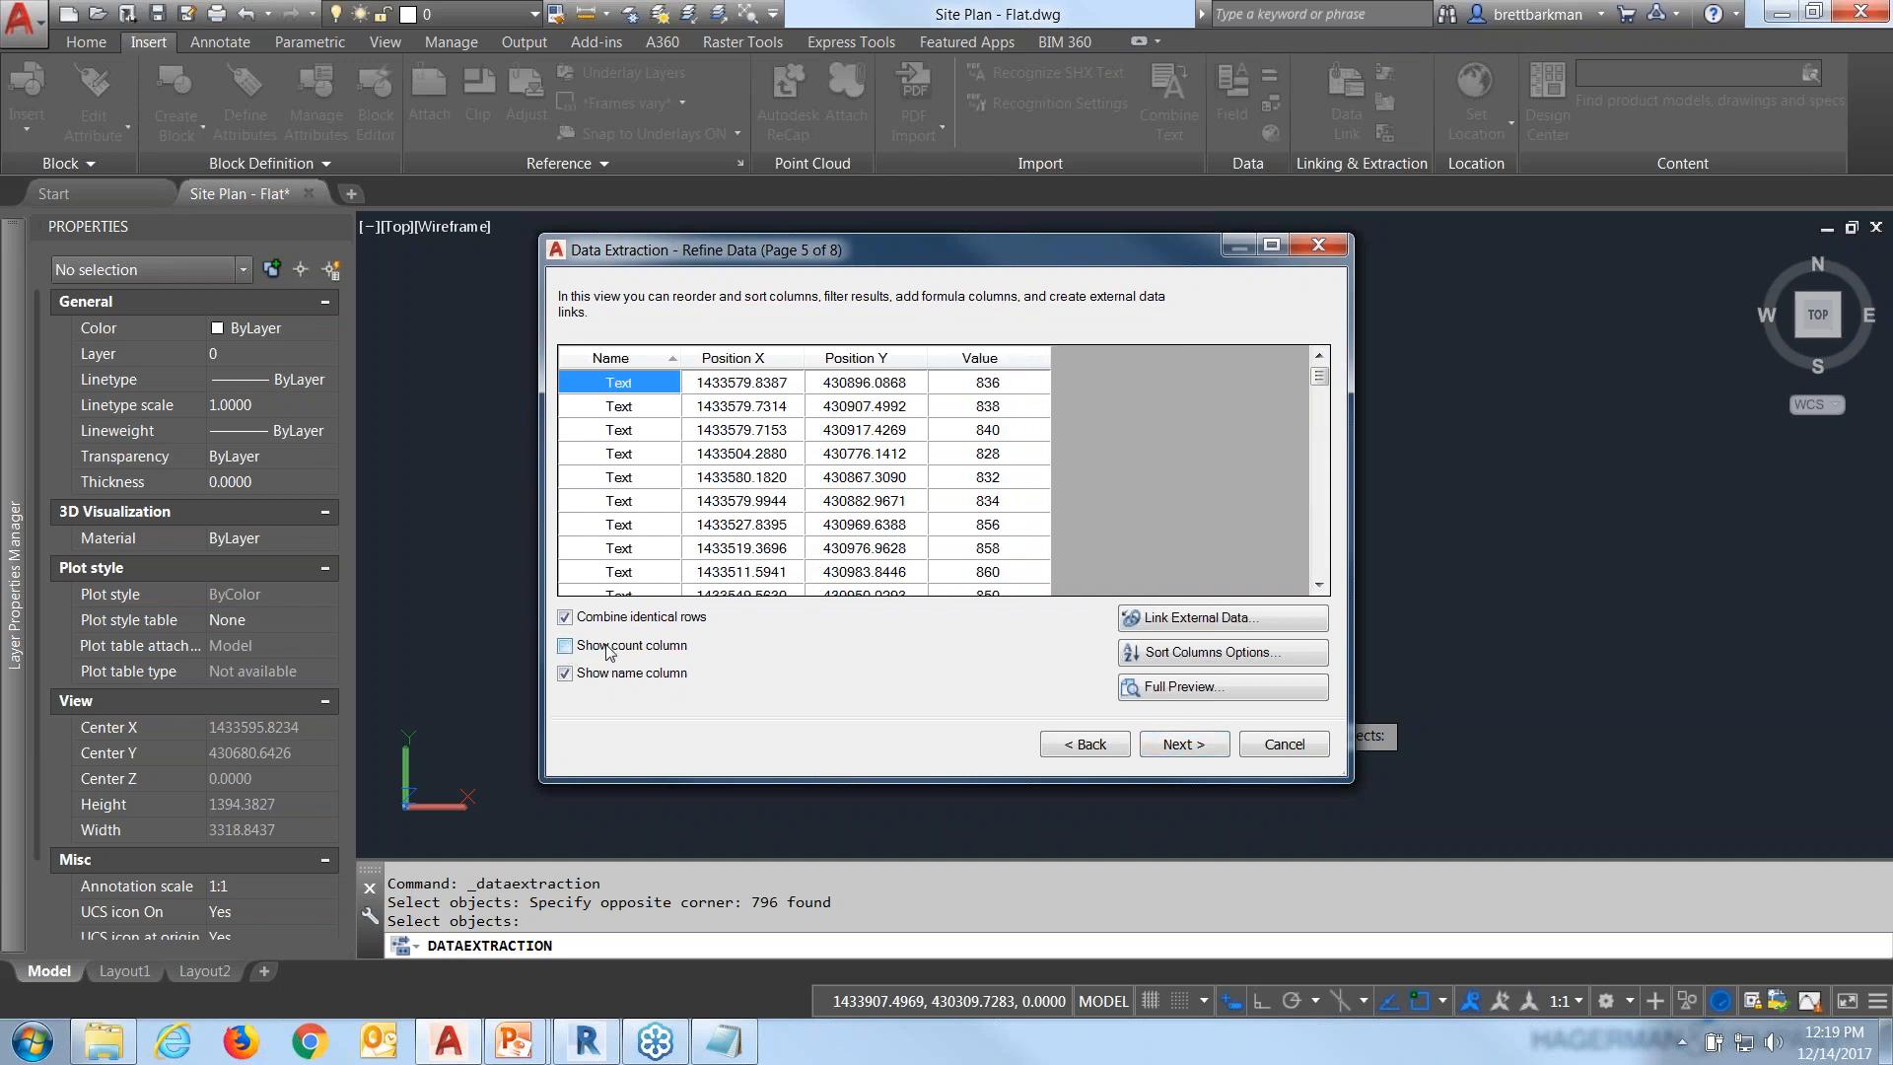
{"action": "left_click", "coordinate": [565, 673]}
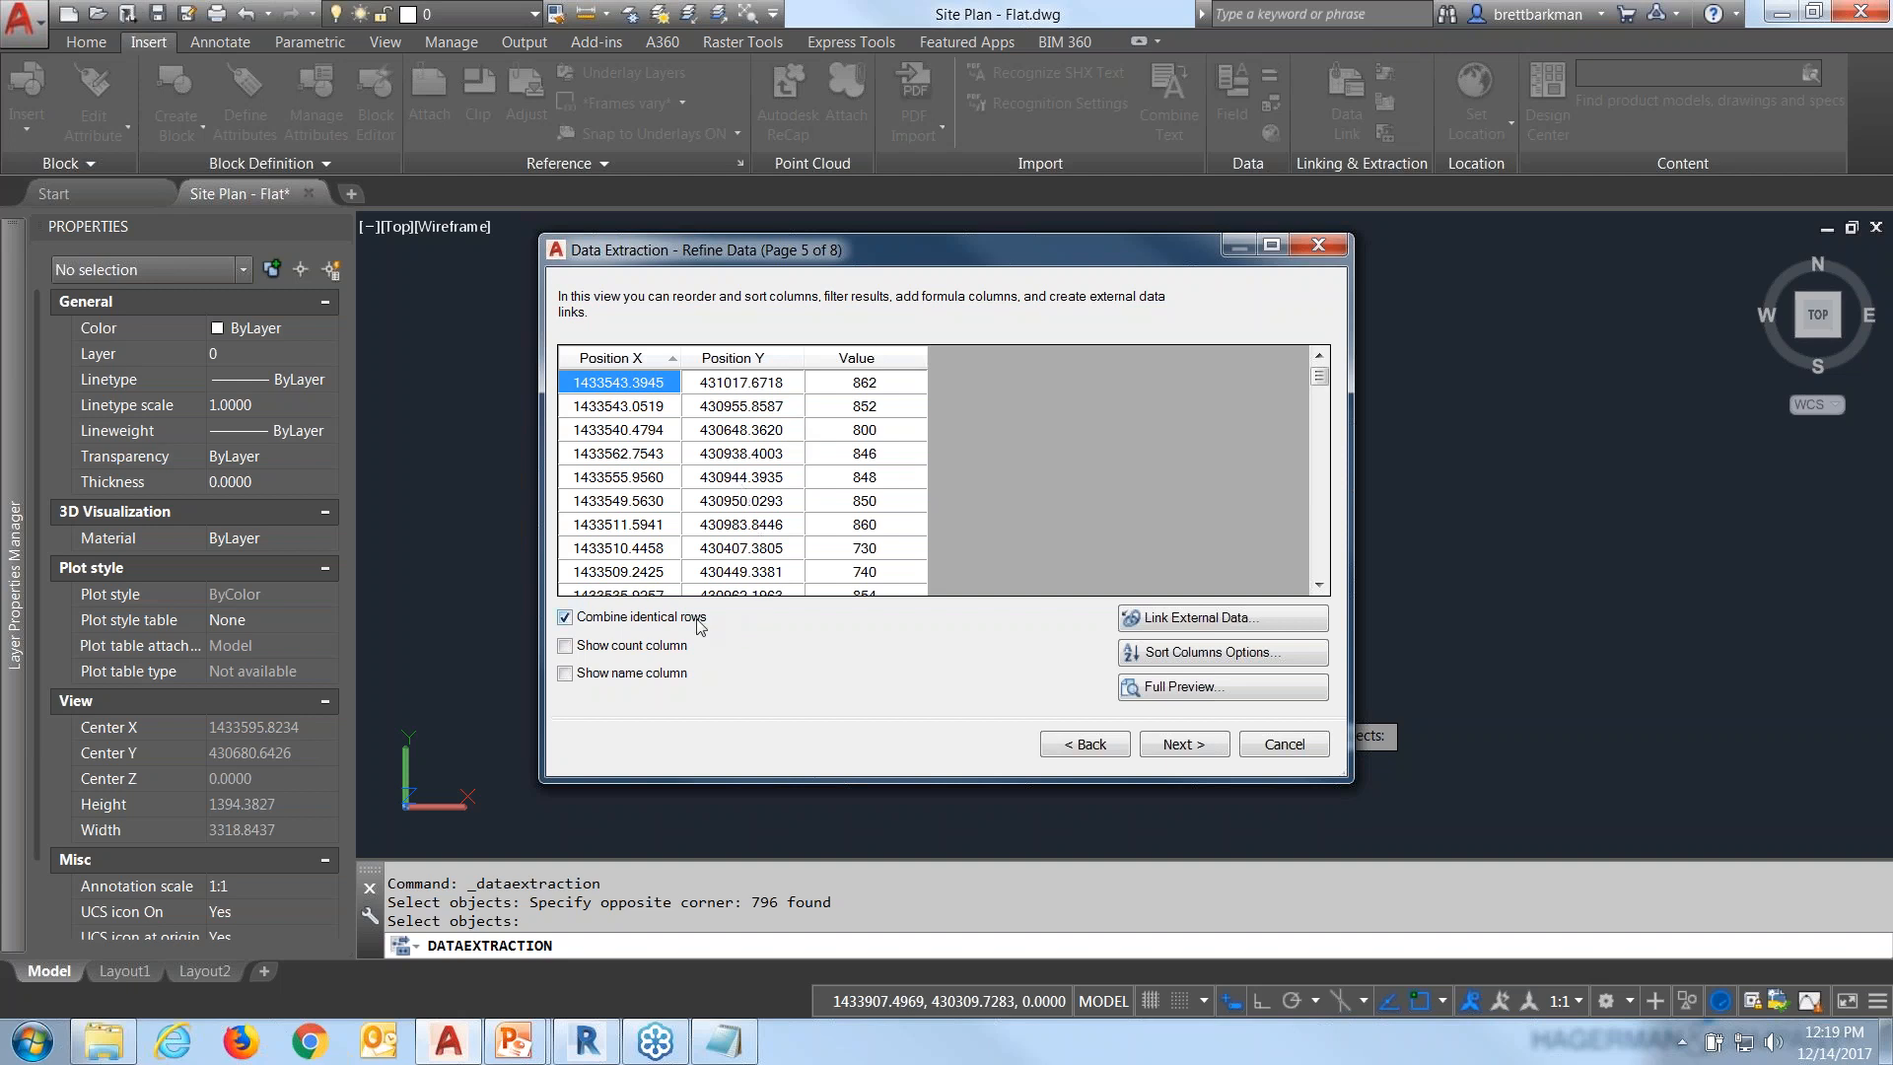
{"action": "left_click", "coordinate": [566, 619]}
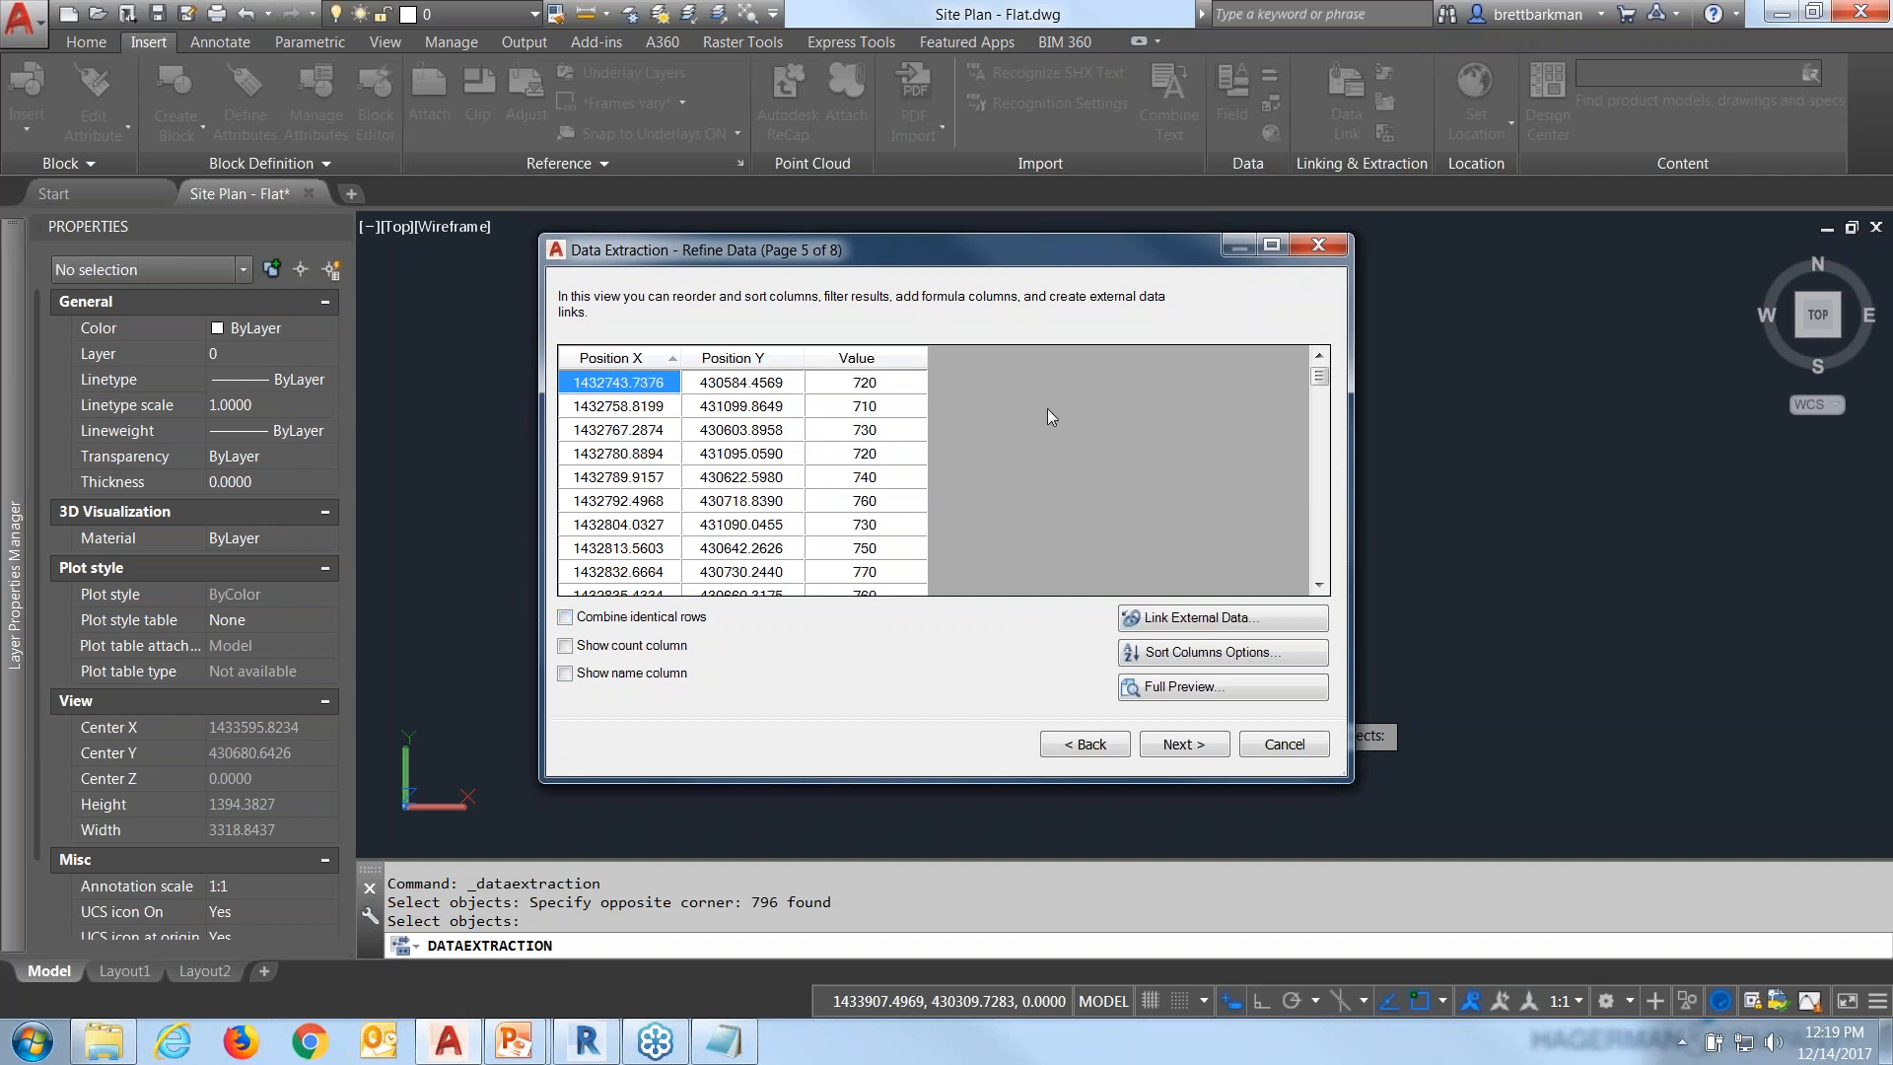
{"action": "left_click_drag", "start_coordinate": [1319, 381], "coordinate": [1318, 574]}
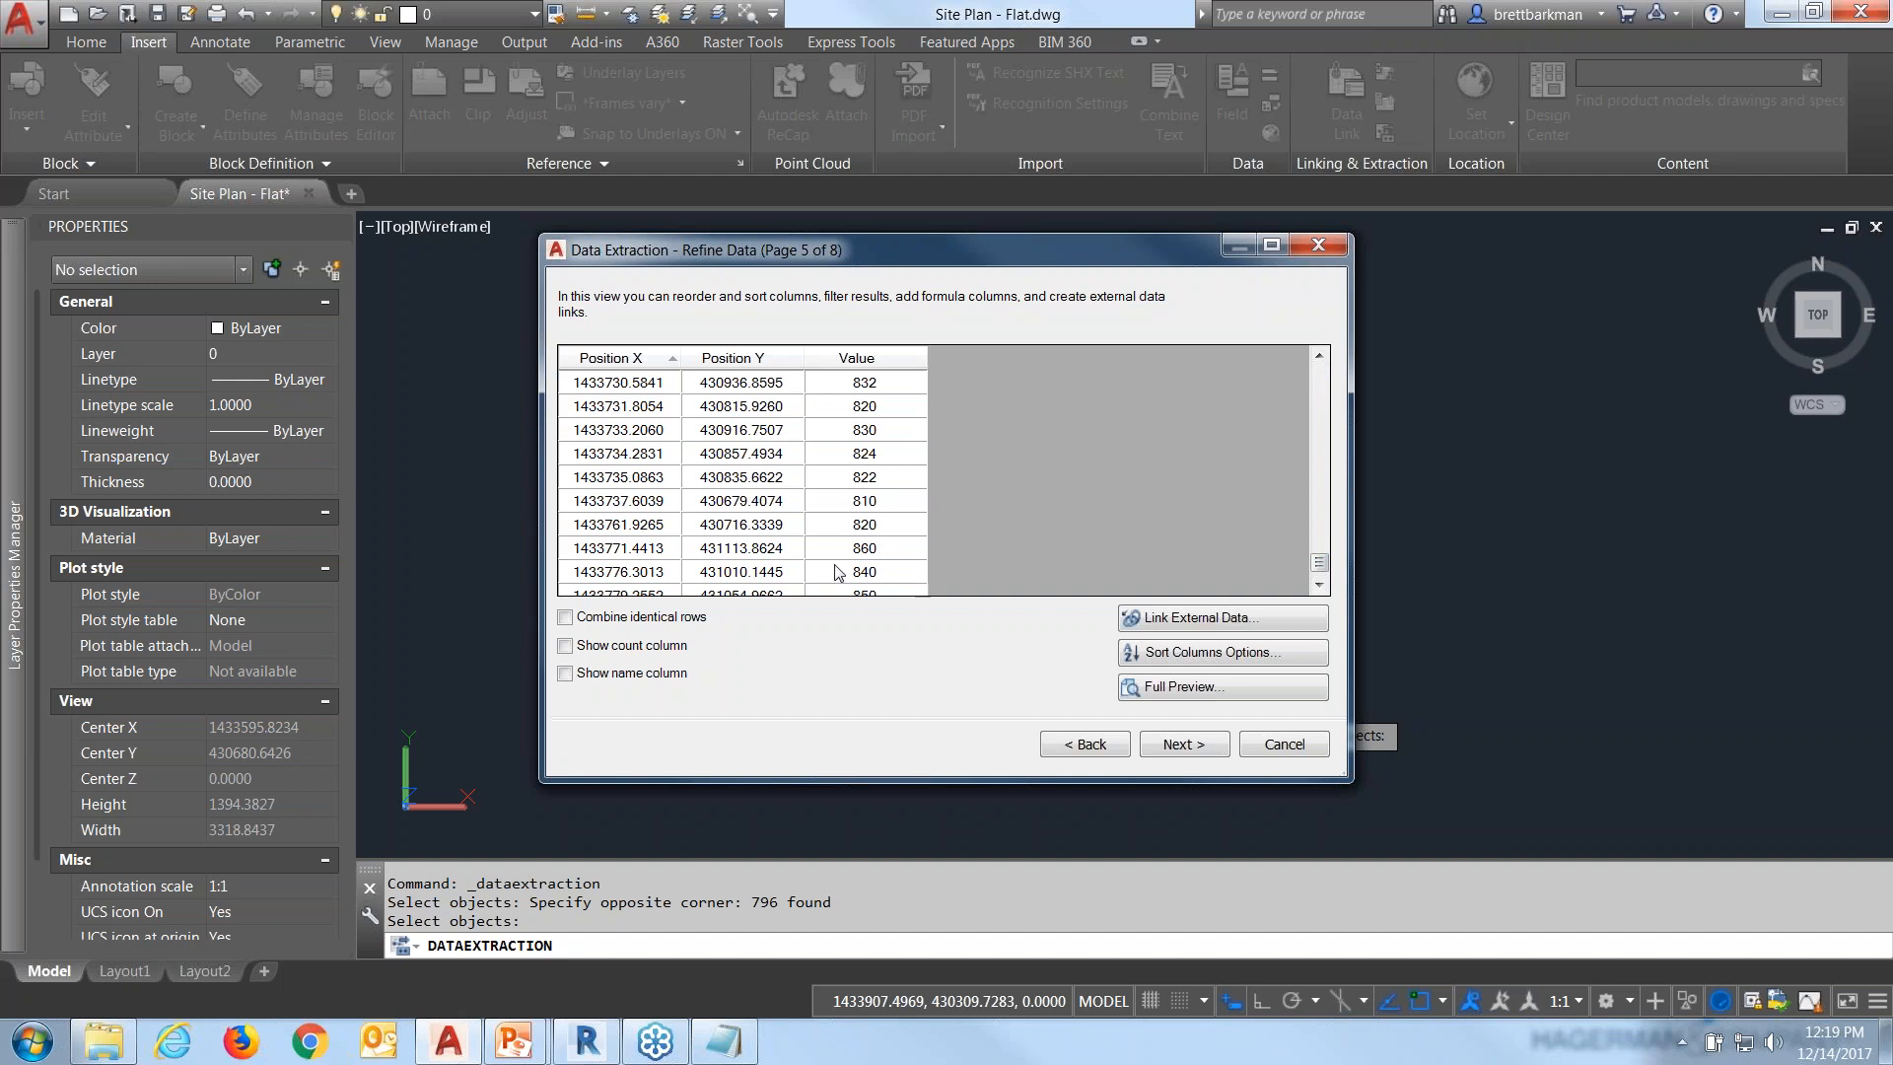
{"action": "scroll", "coordinate": [1319, 567], "scroll_direction": "down", "scroll_amount": 1}
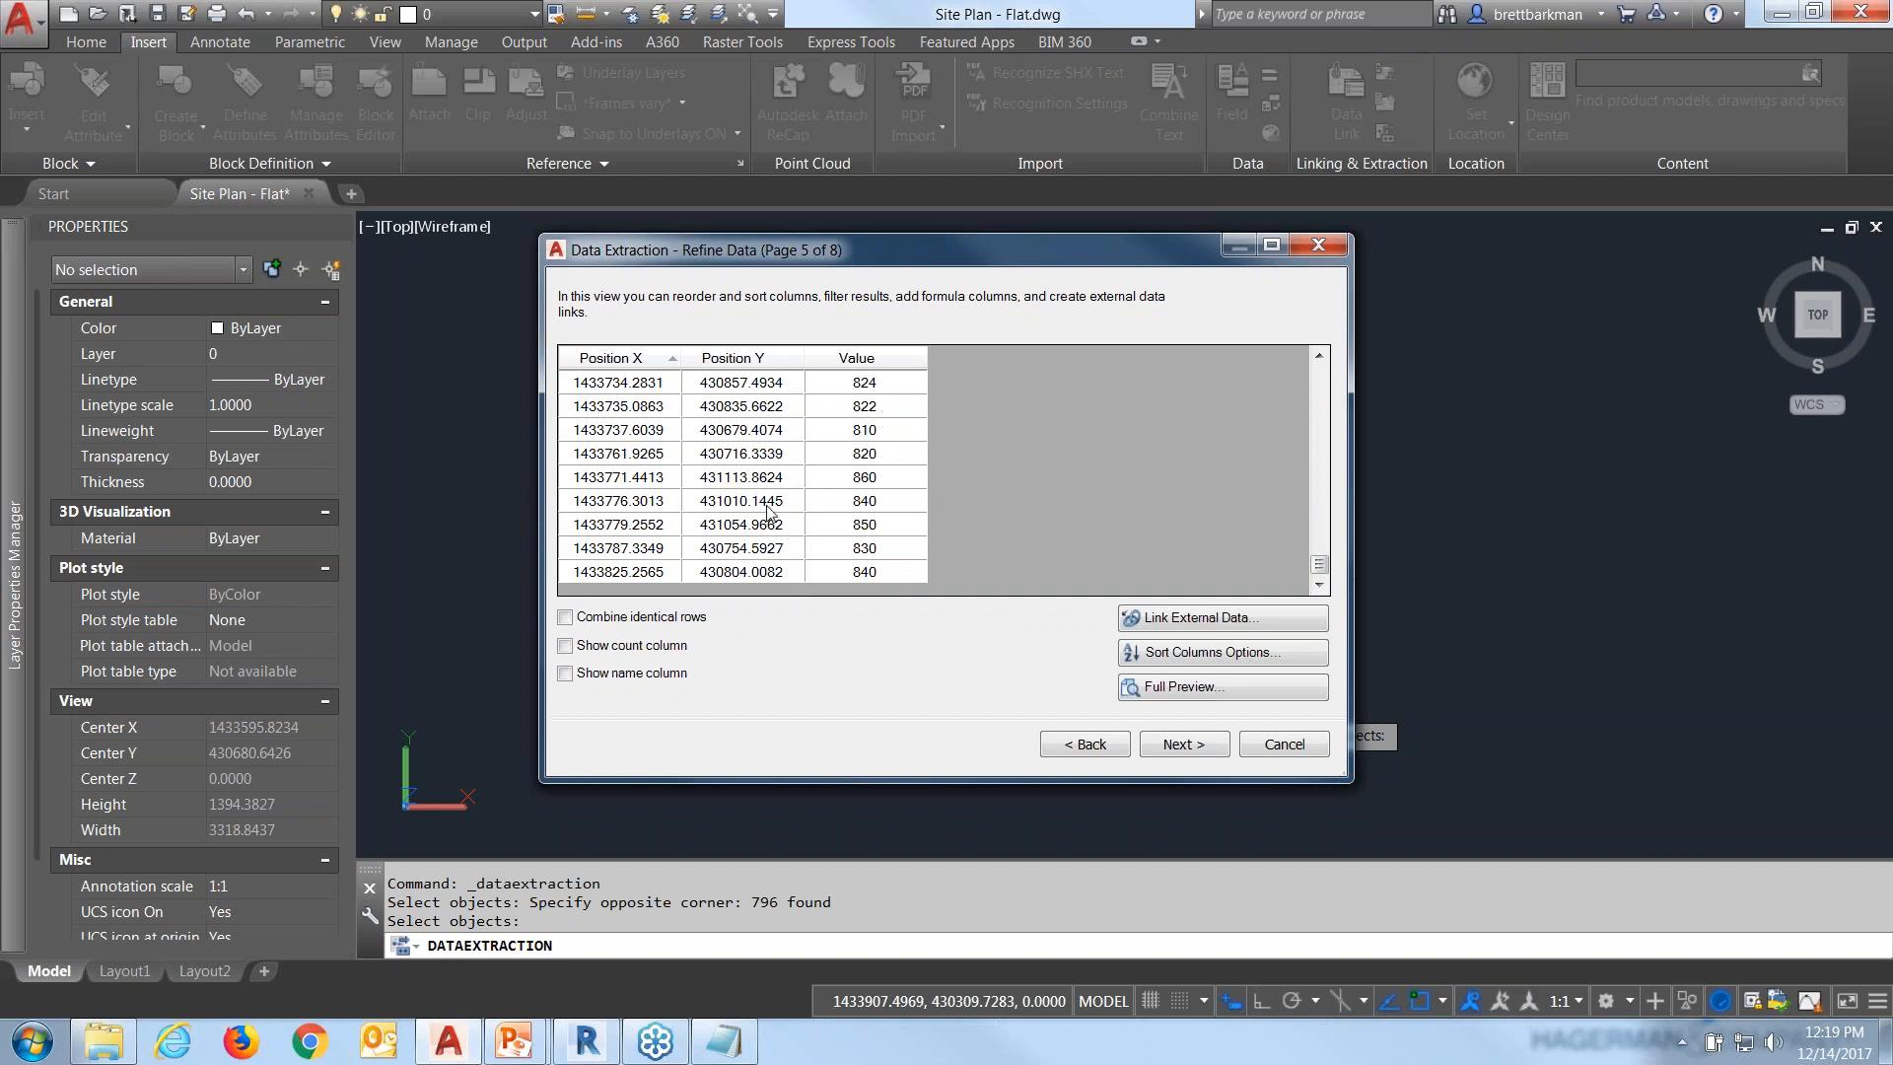
Examine the filter options and listed elevations of the Value column without applying a filter.
{"action": "right_click", "coordinate": [882, 368]}
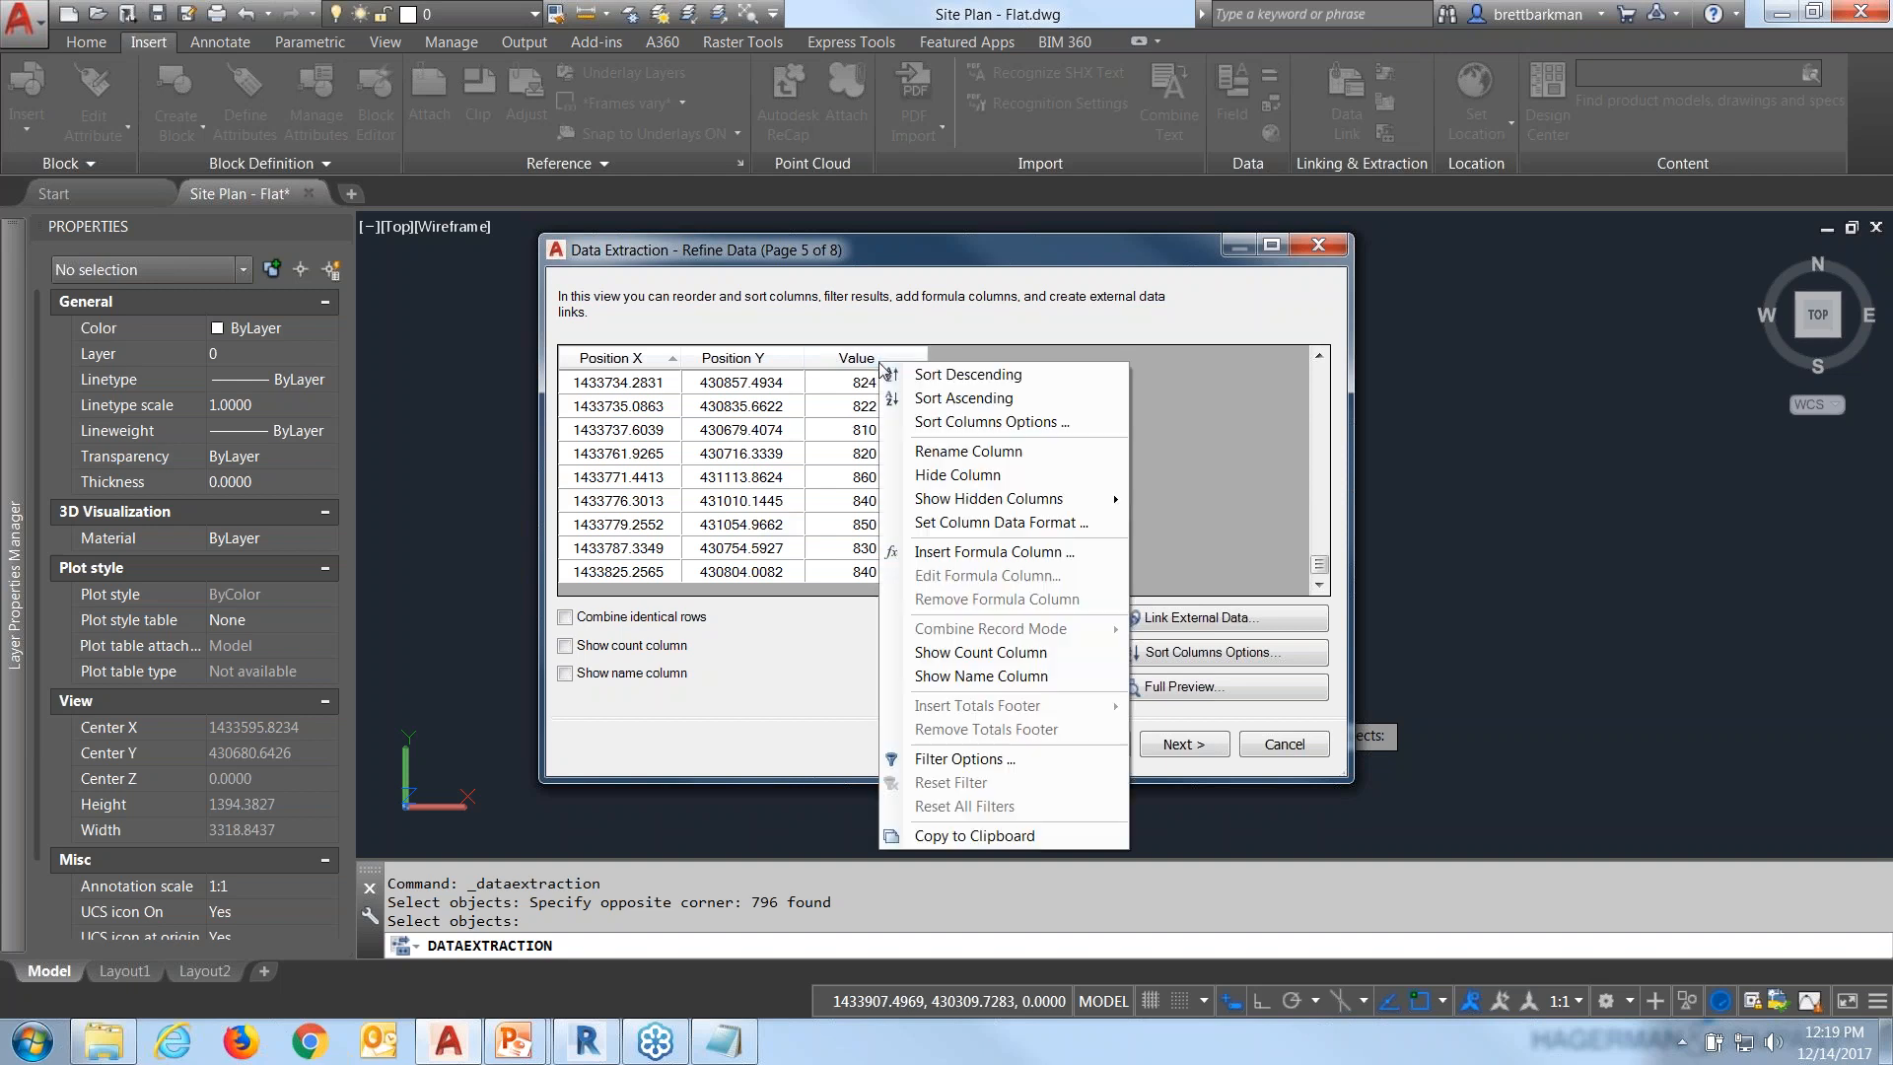
{"action": "left_click", "coordinate": [1009, 759]}
{"action": "left_click_drag", "start_coordinate": [1079, 493], "coordinate": [1076, 576]}
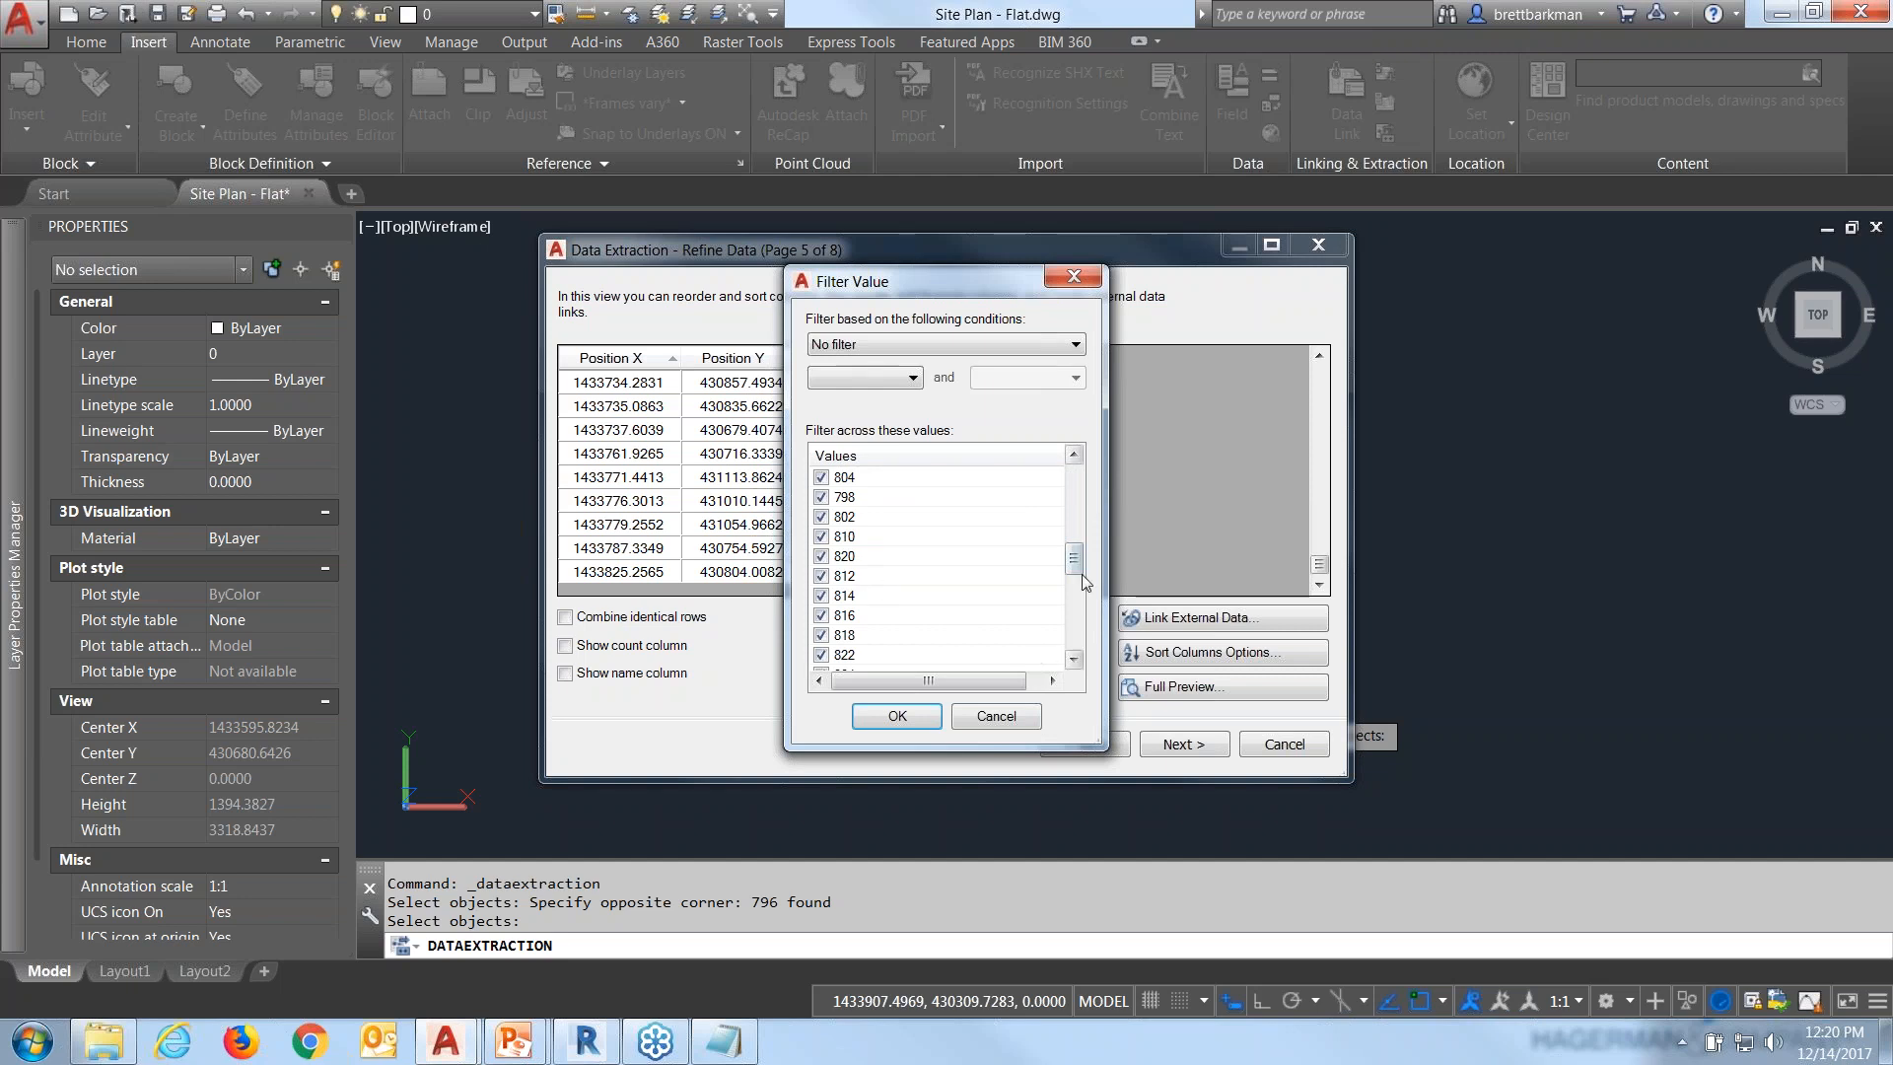
{"action": "left_click_drag", "start_coordinate": [1077, 565], "coordinate": [1076, 627]}
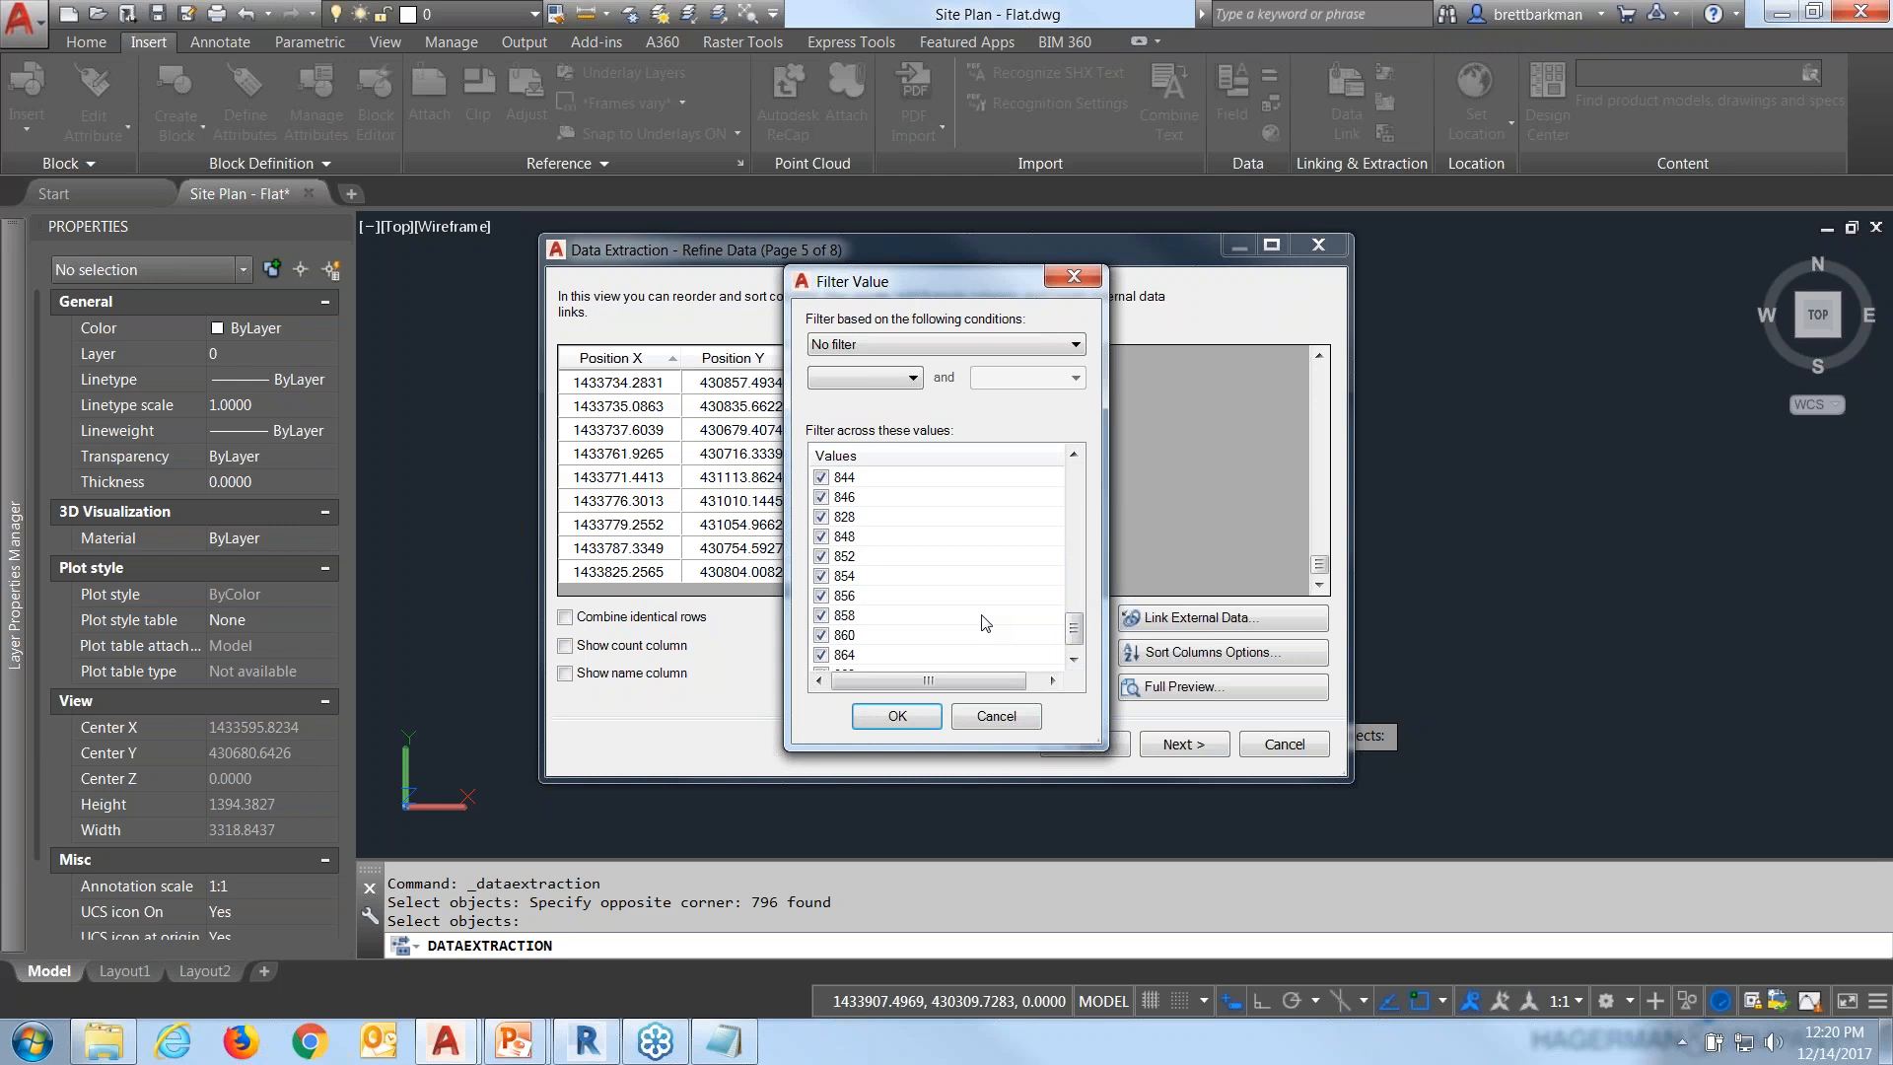
{"action": "left_click", "coordinate": [987, 717]}
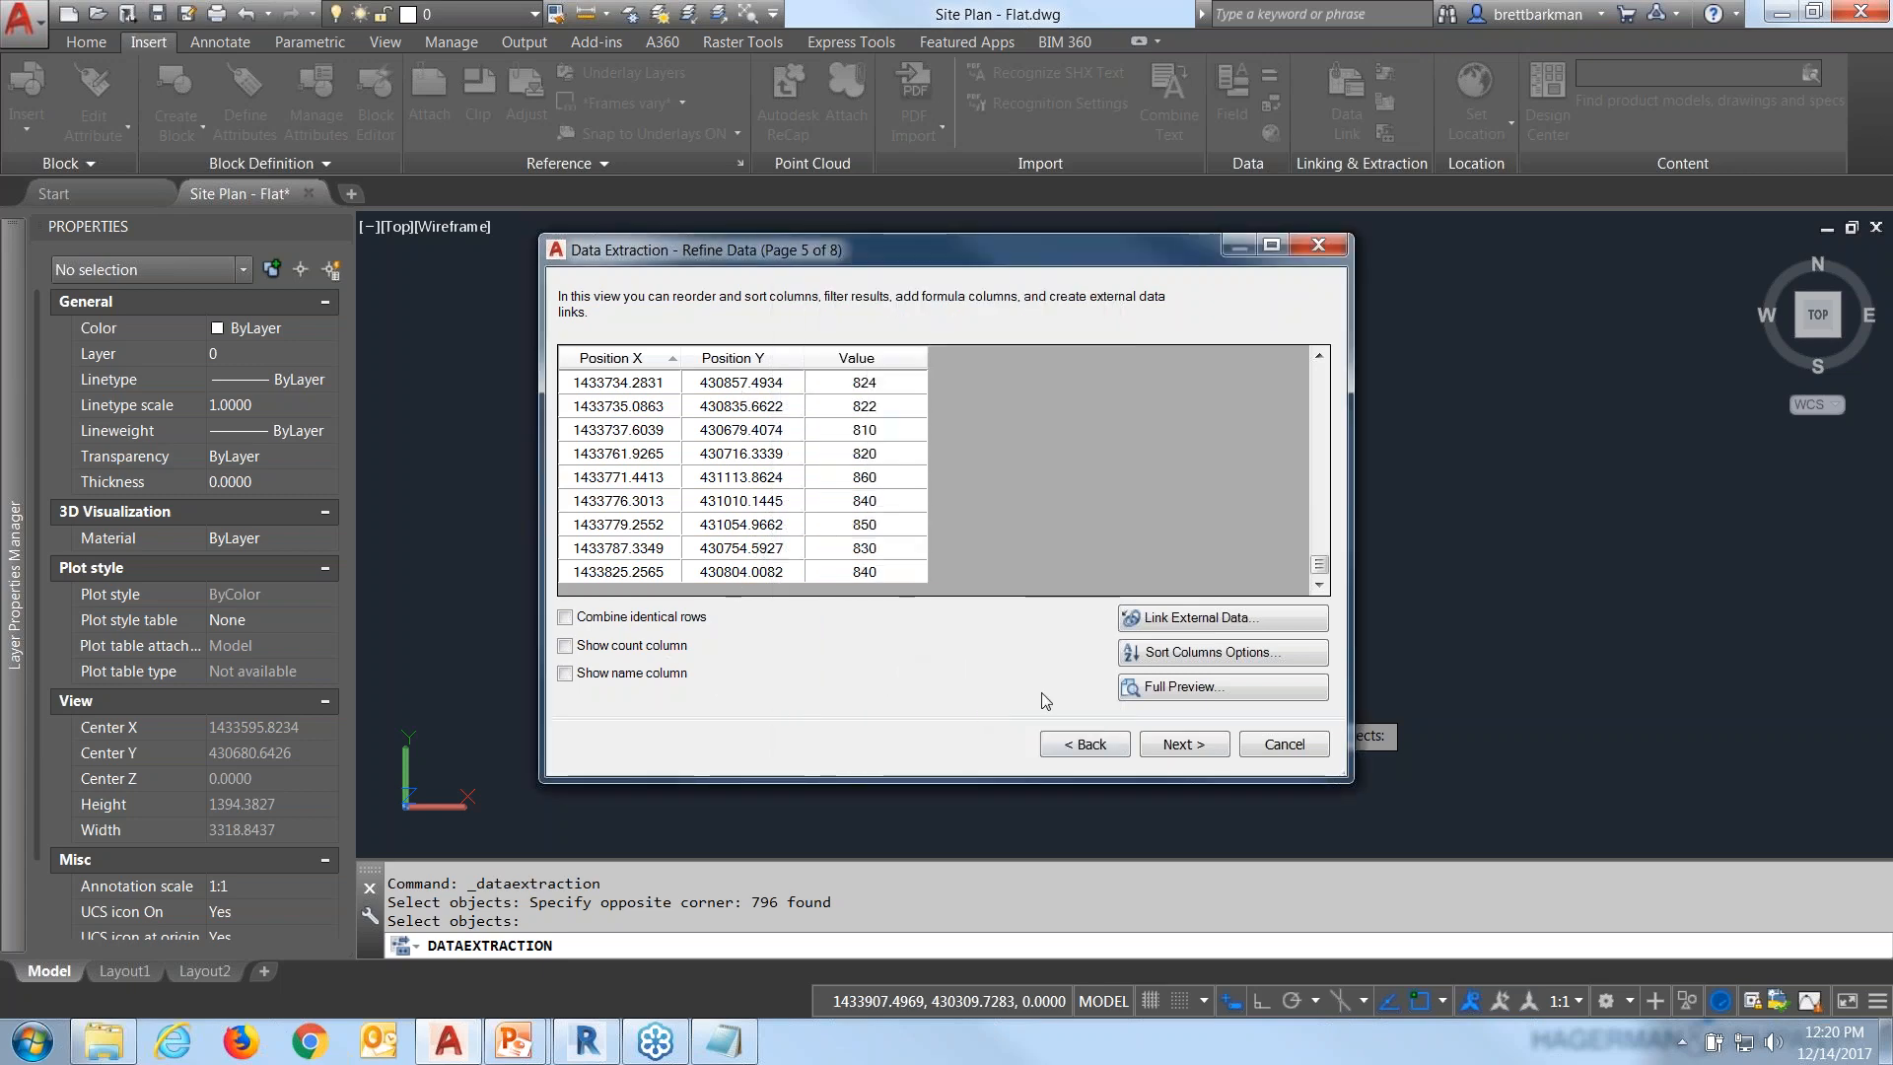
Output the data to an external file, overwriting SiteData.csv-Existing.csv in the Getting Dirty with Revit folder, and finish the extraction.
{"action": "left_click", "coordinate": [1183, 746]}
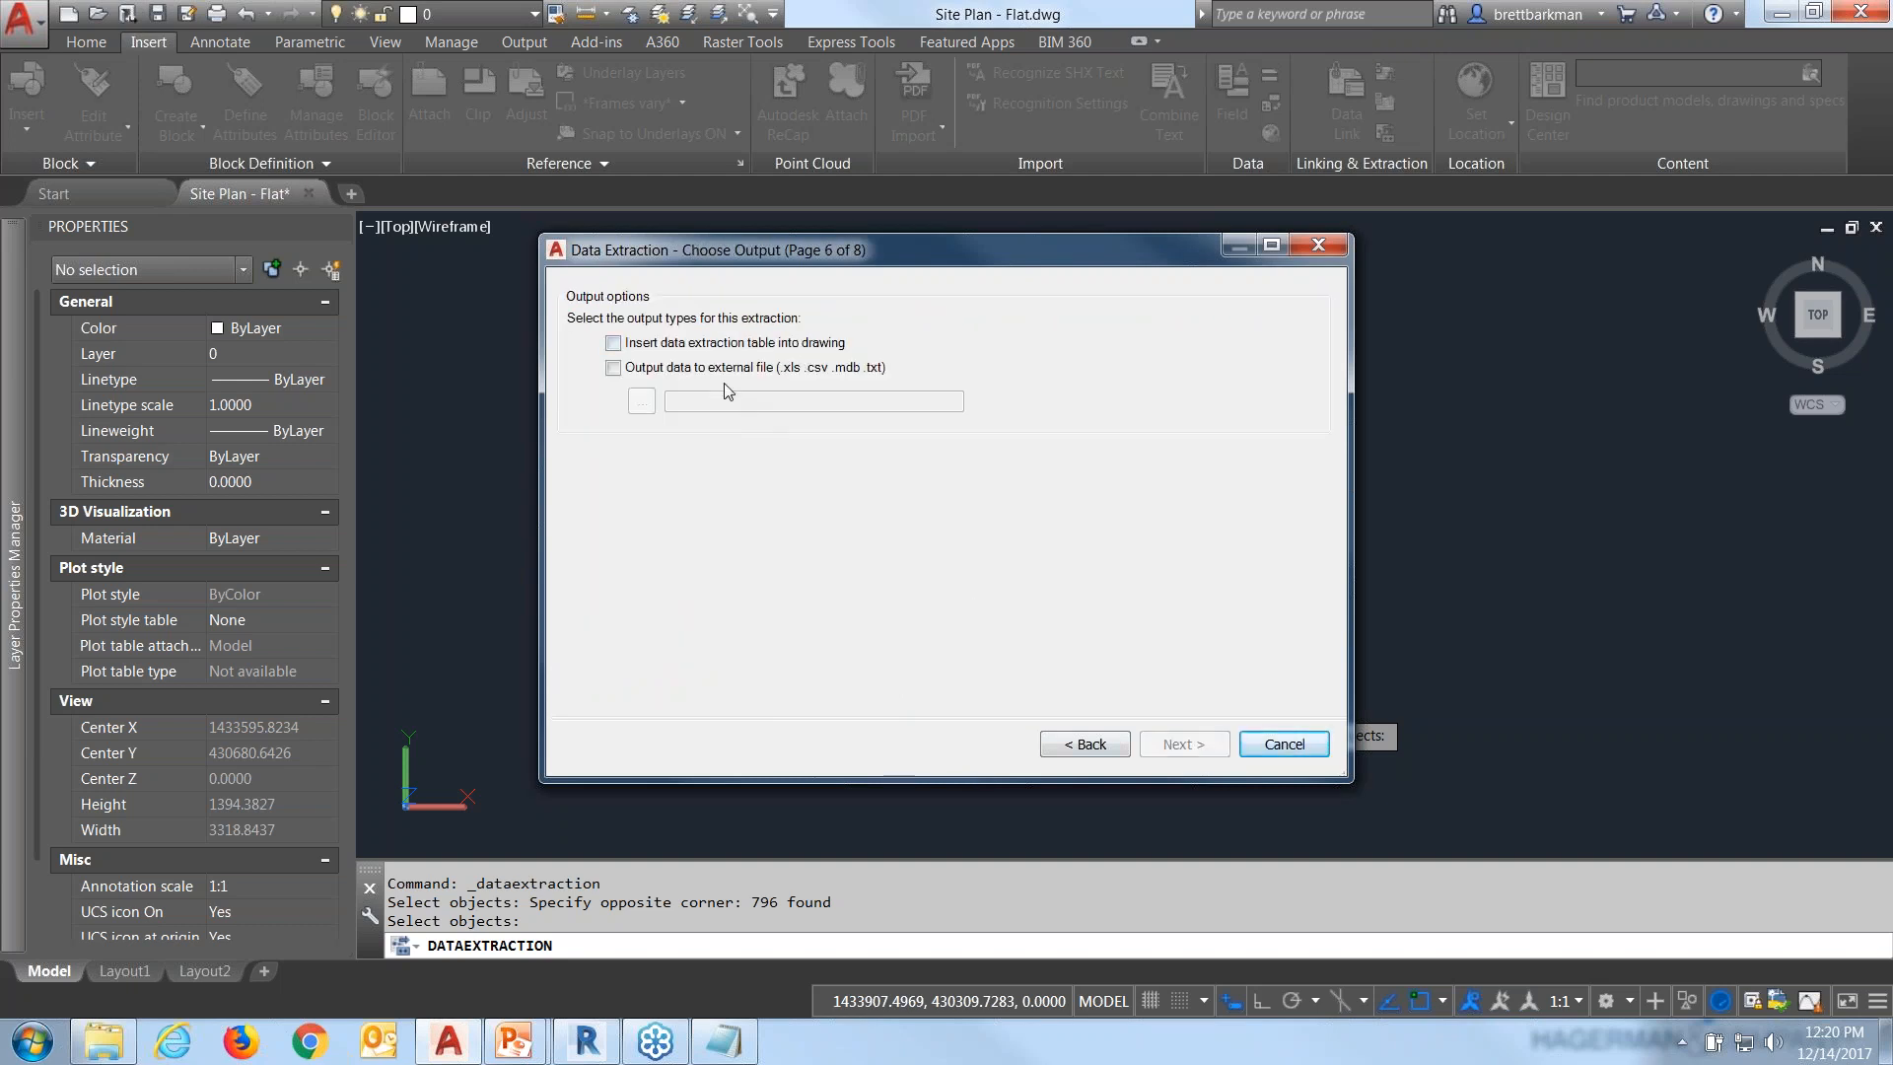
{"action": "left_click", "coordinate": [613, 367]}
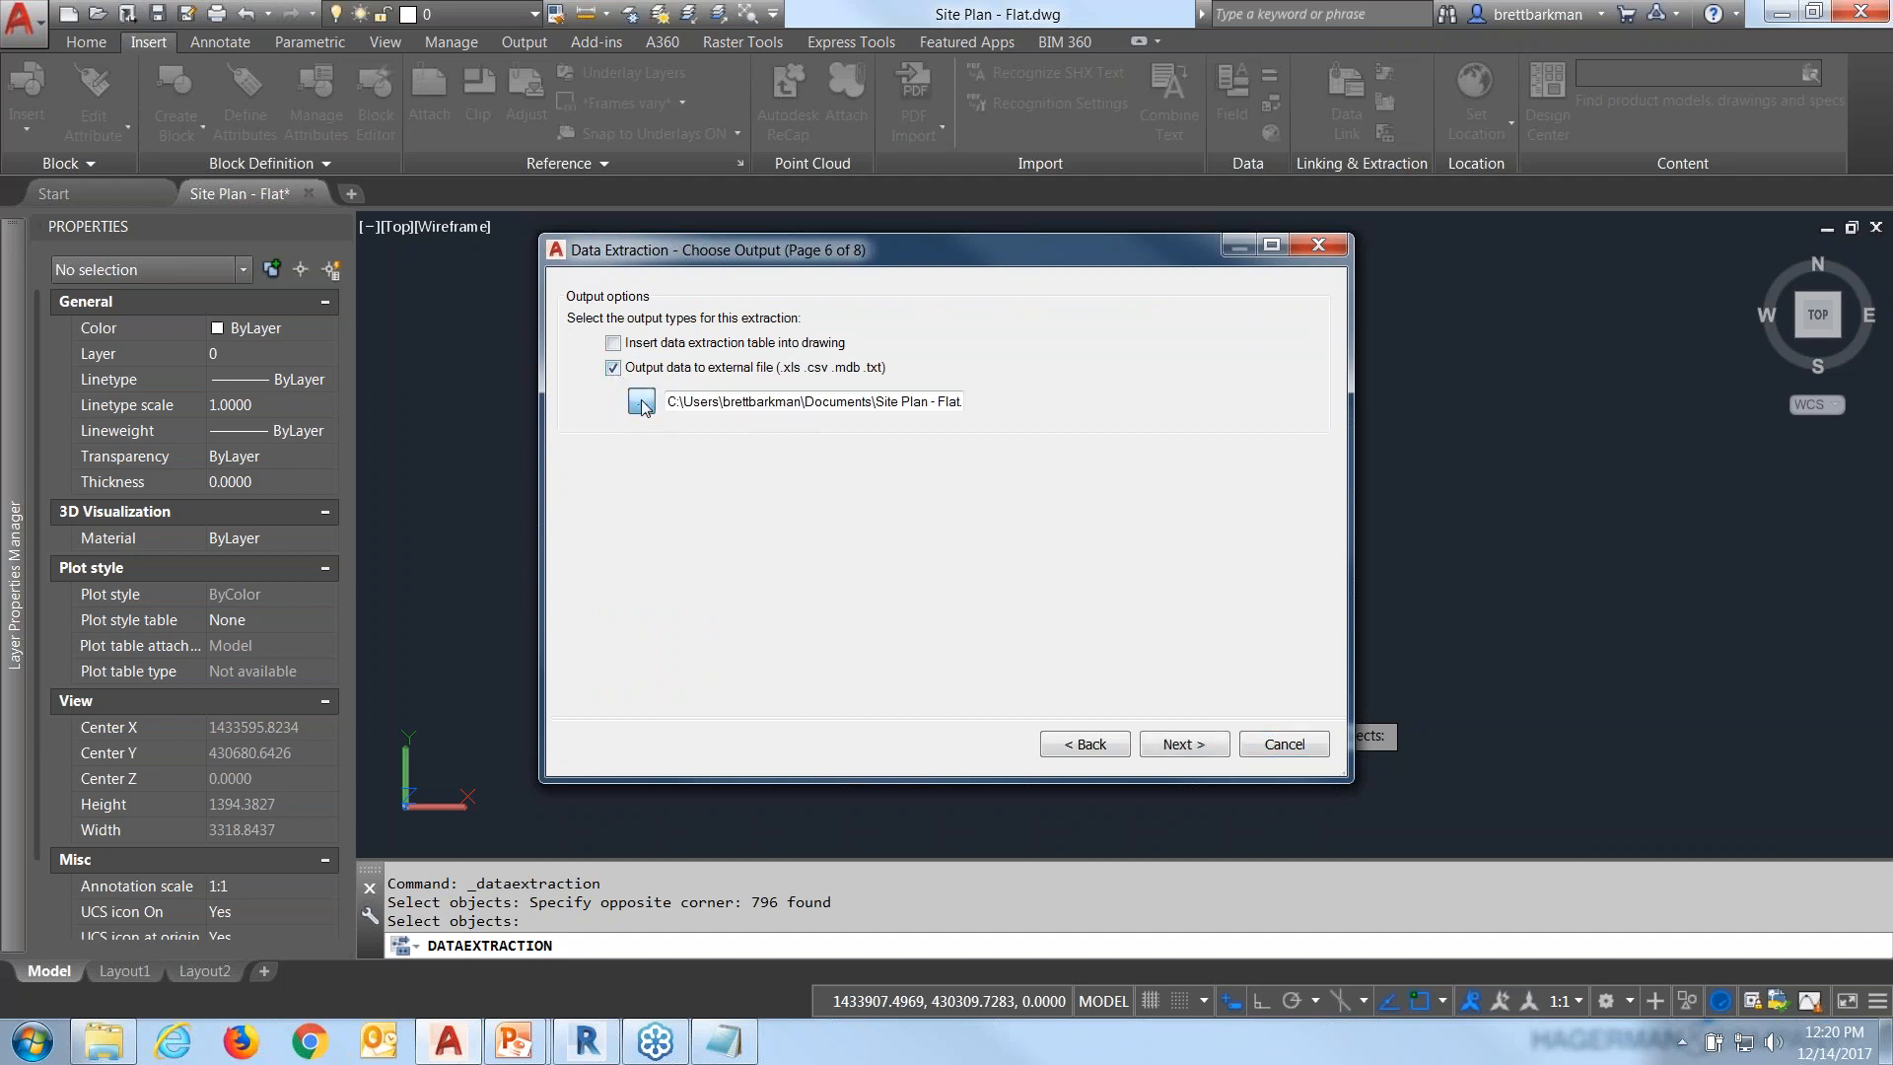
{"action": "left_click", "coordinate": [642, 402]}
{"action": "left_click", "coordinate": [603, 675]}
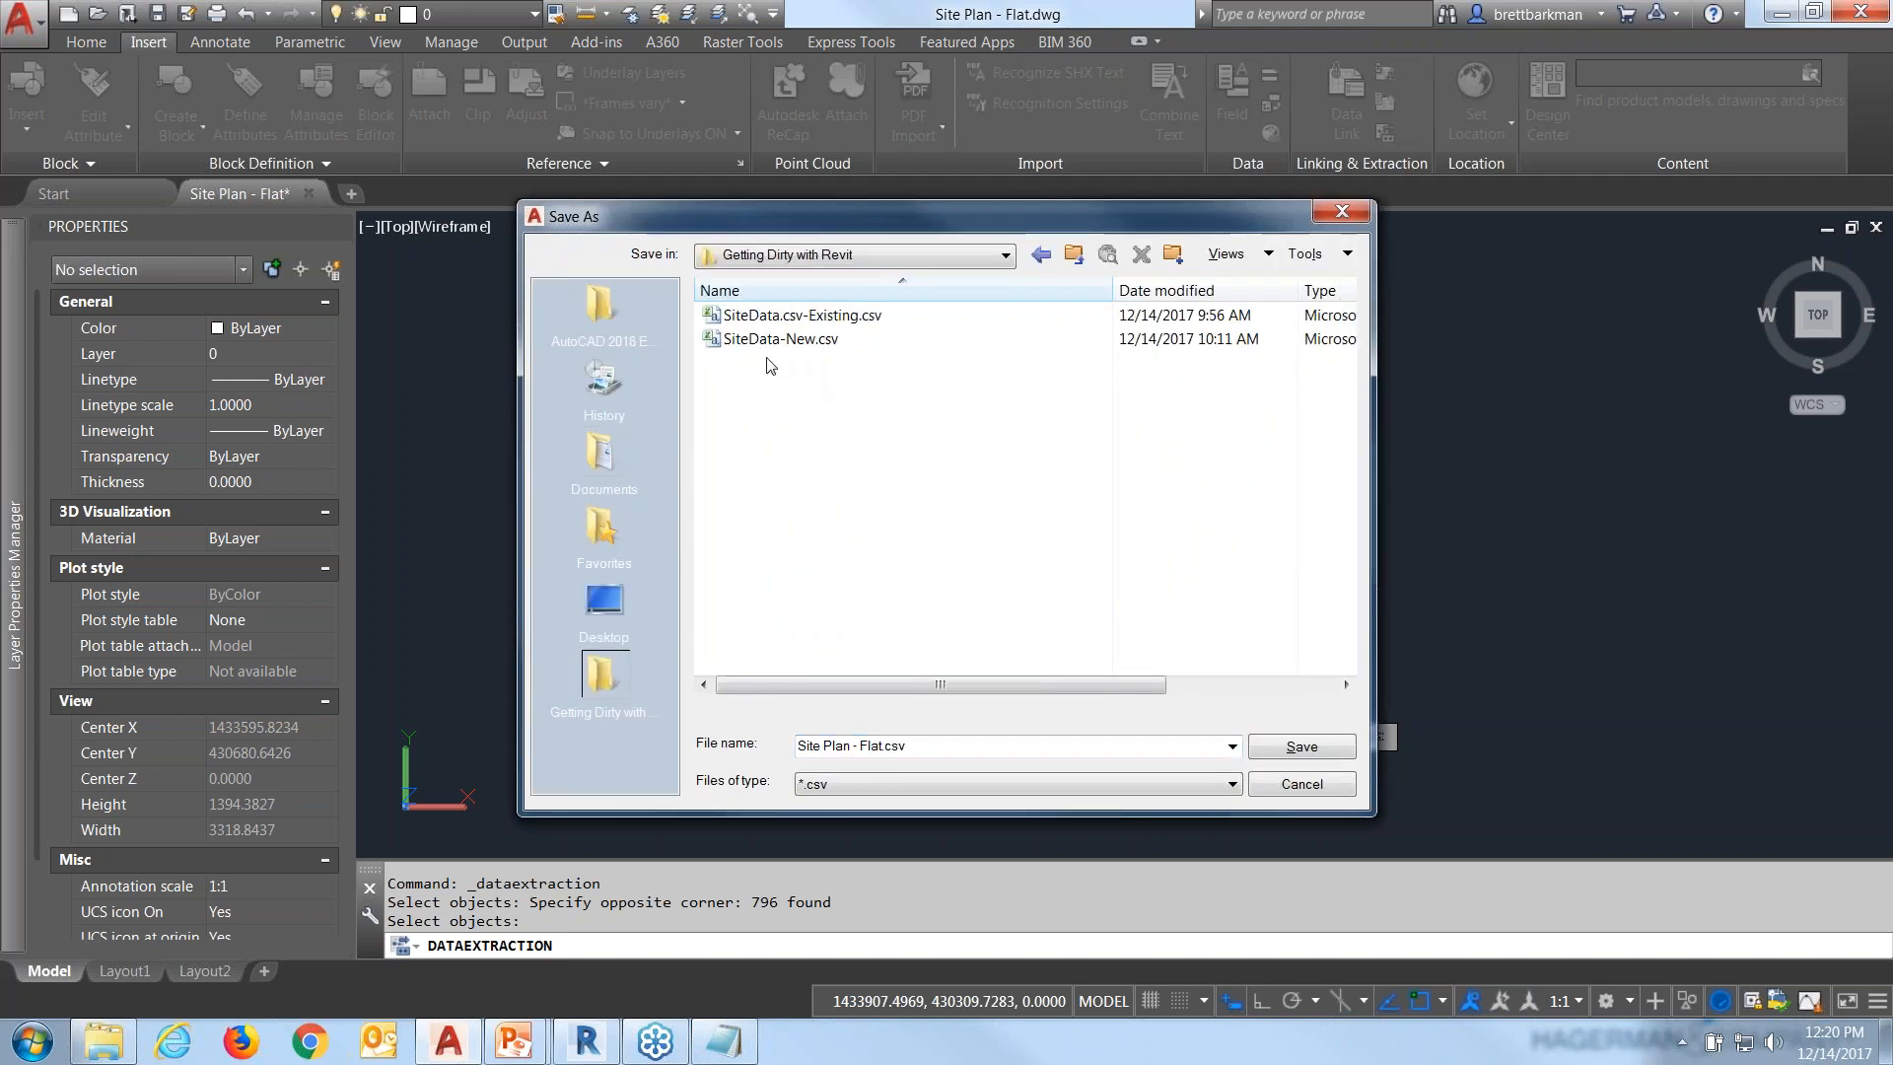
{"action": "left_click", "coordinate": [827, 317]}
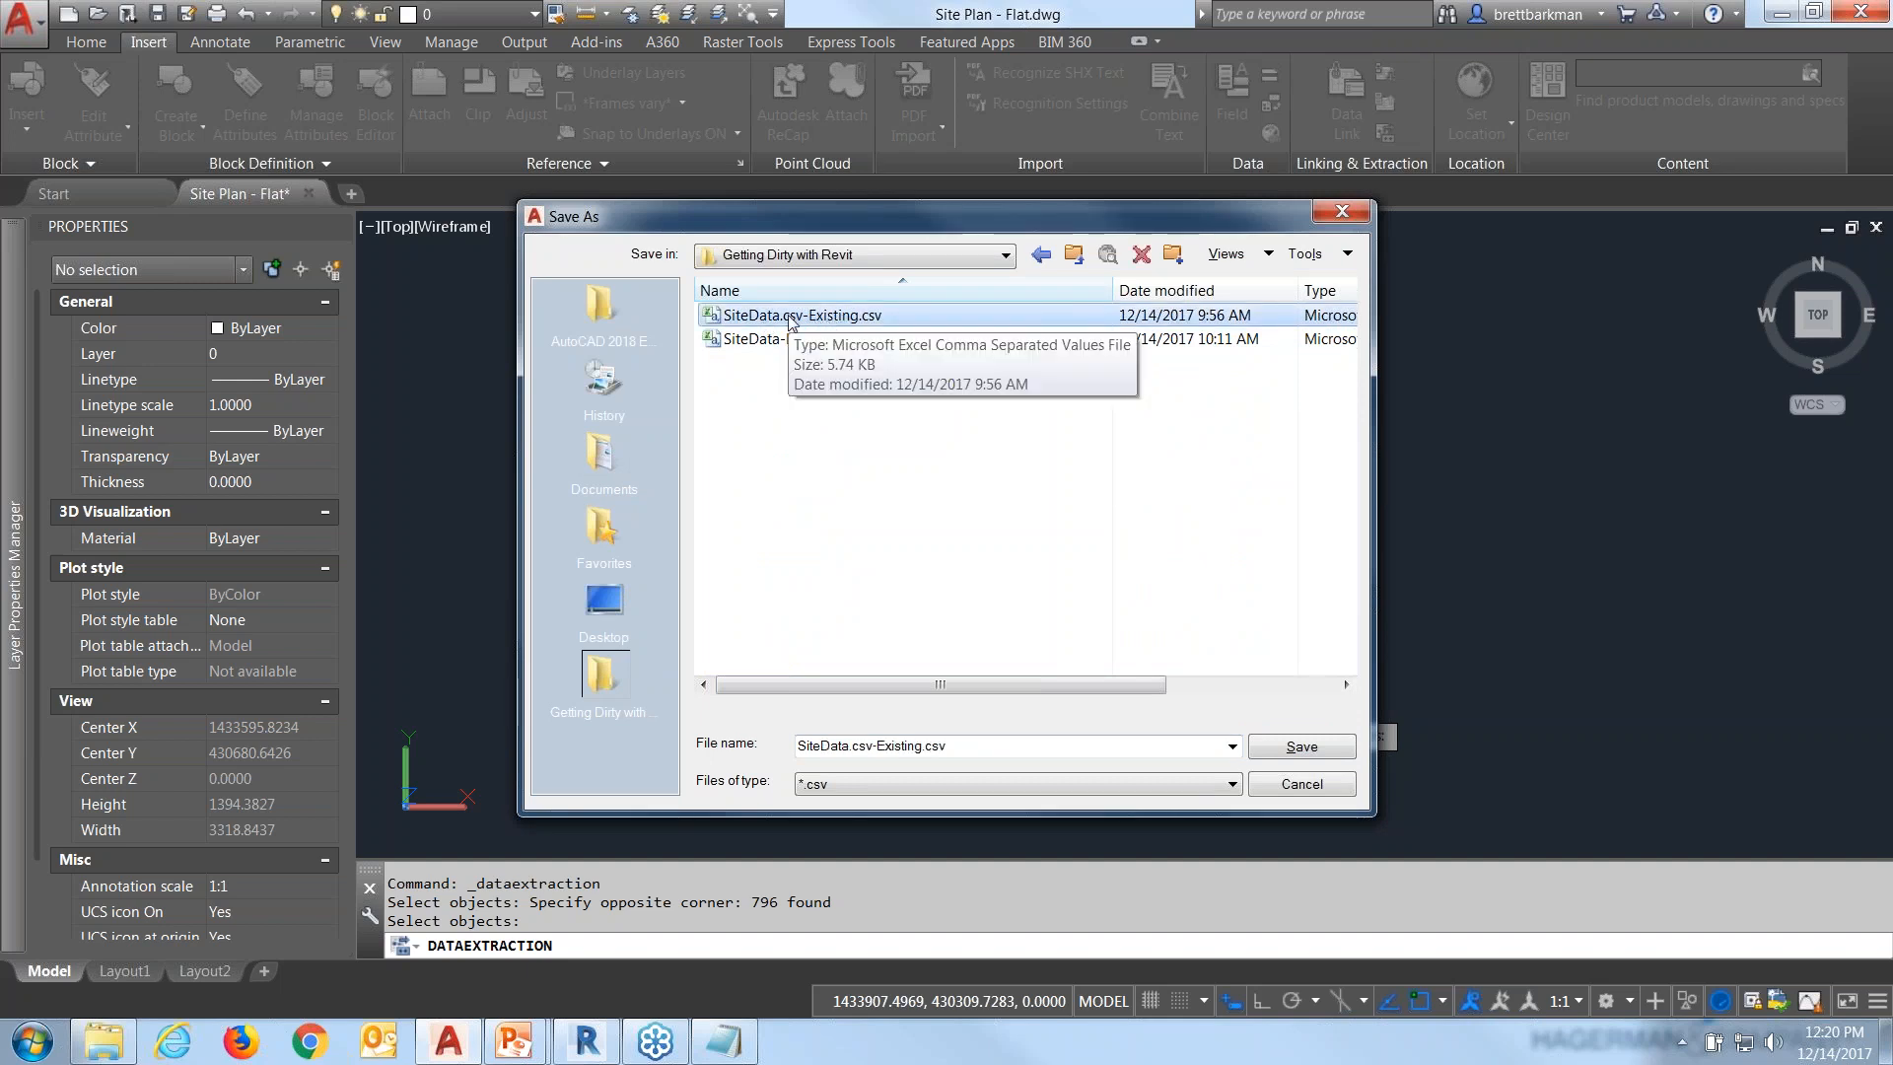
{"action": "left_click", "coordinate": [1272, 751]}
{"action": "left_click", "coordinate": [935, 576]}
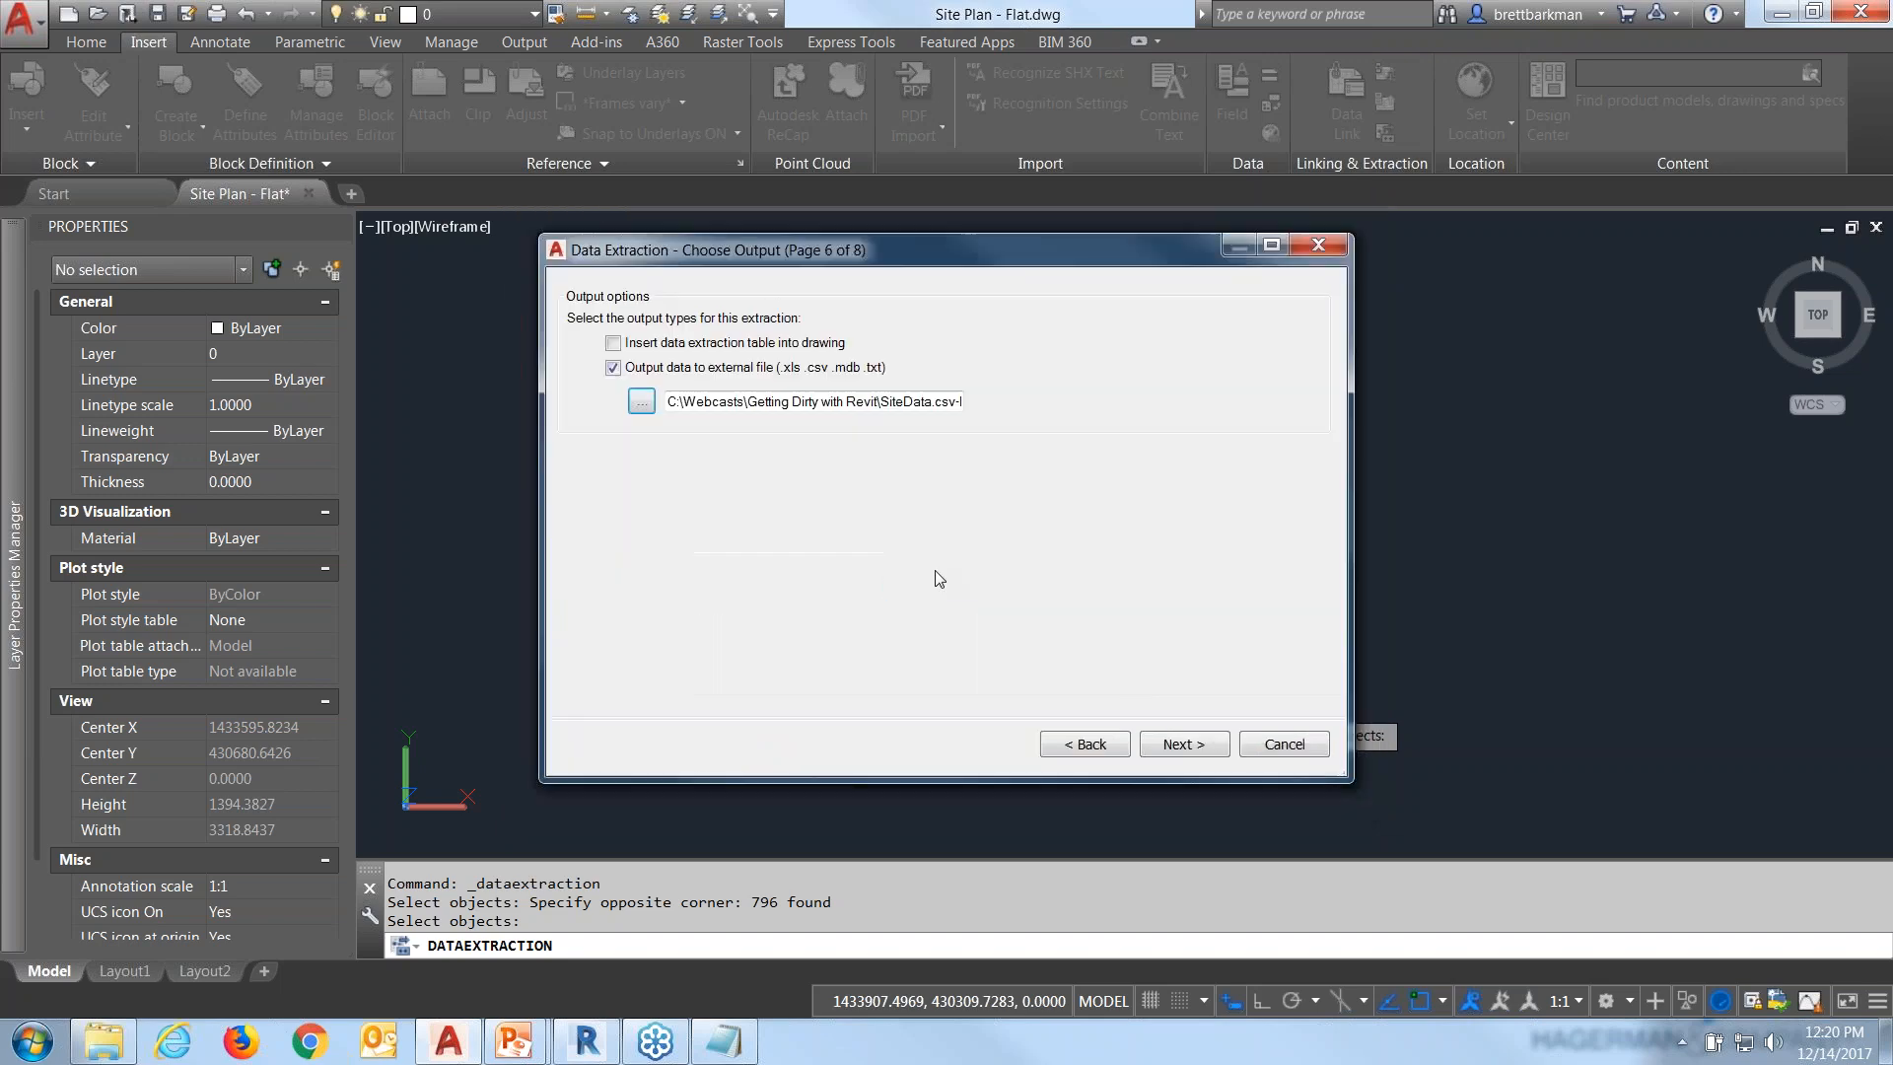
{"action": "left_click", "coordinate": [1209, 749]}
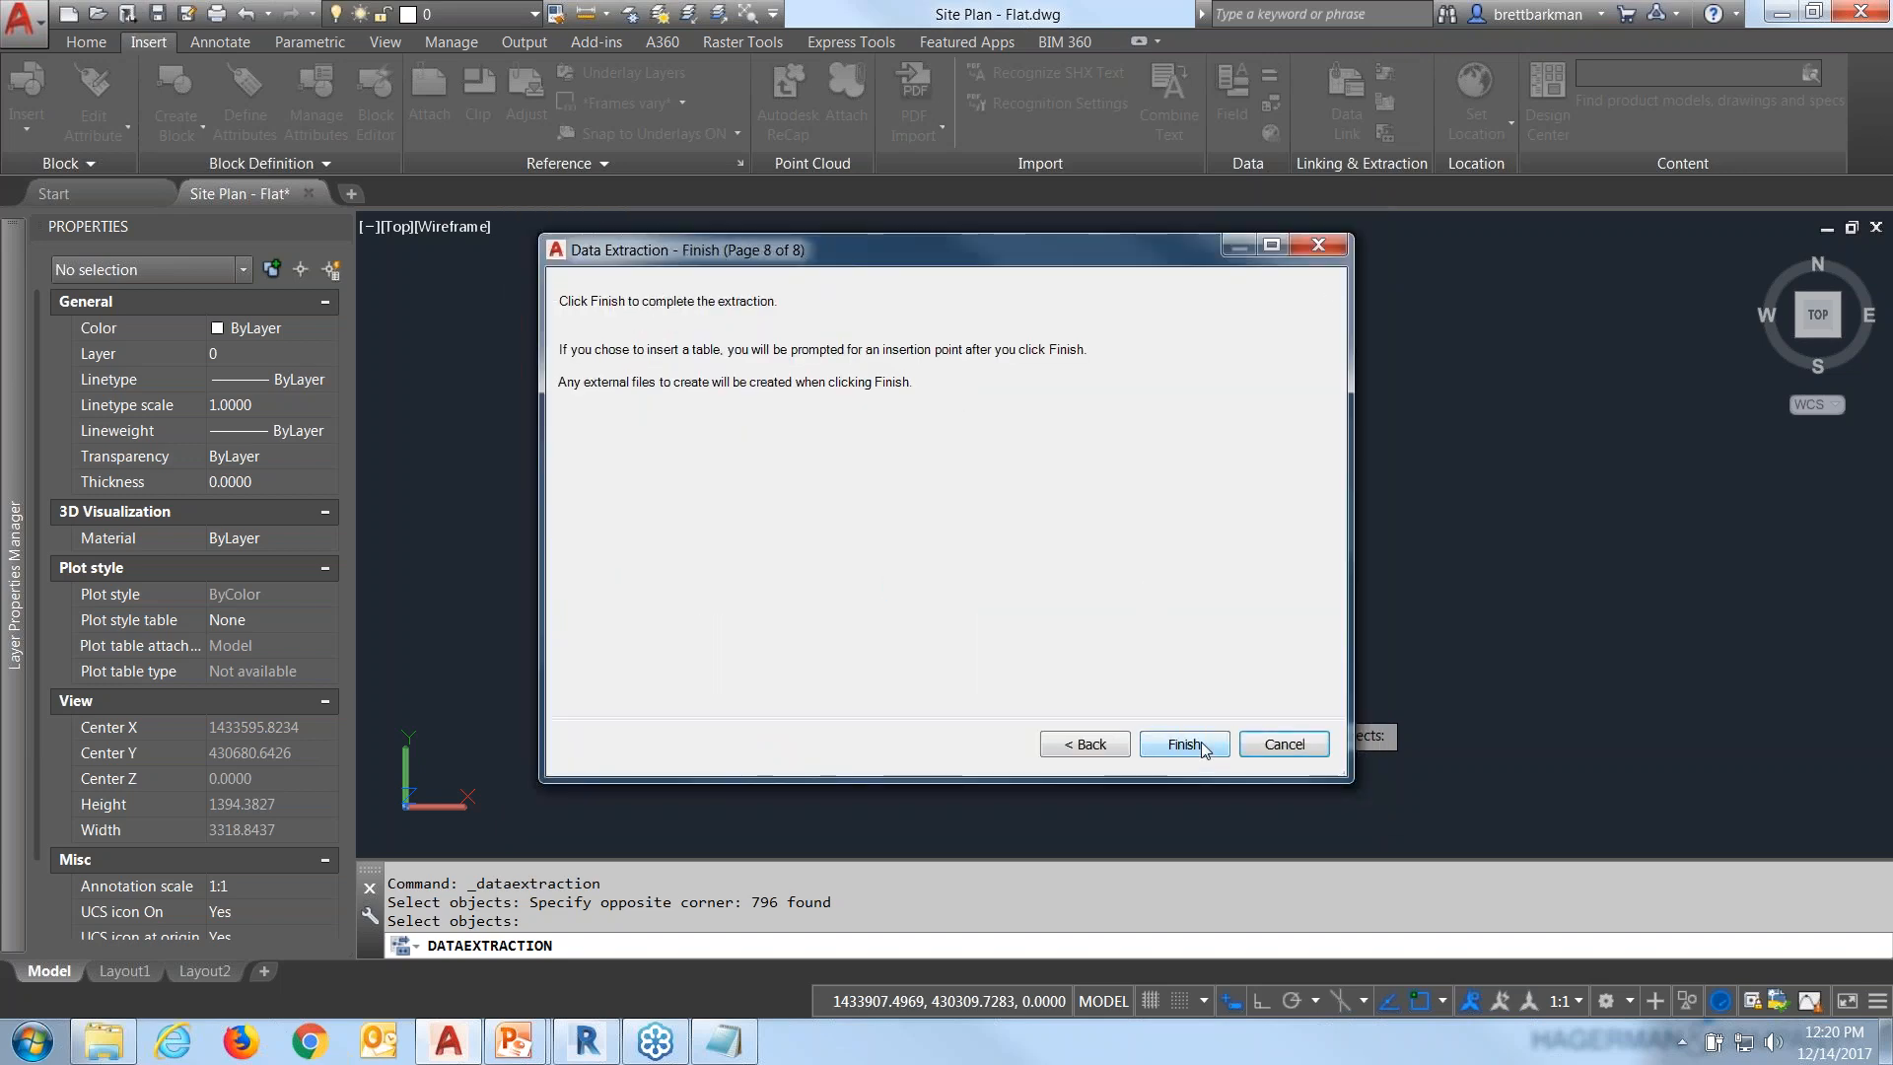
{"action": "left_click", "coordinate": [1204, 747]}
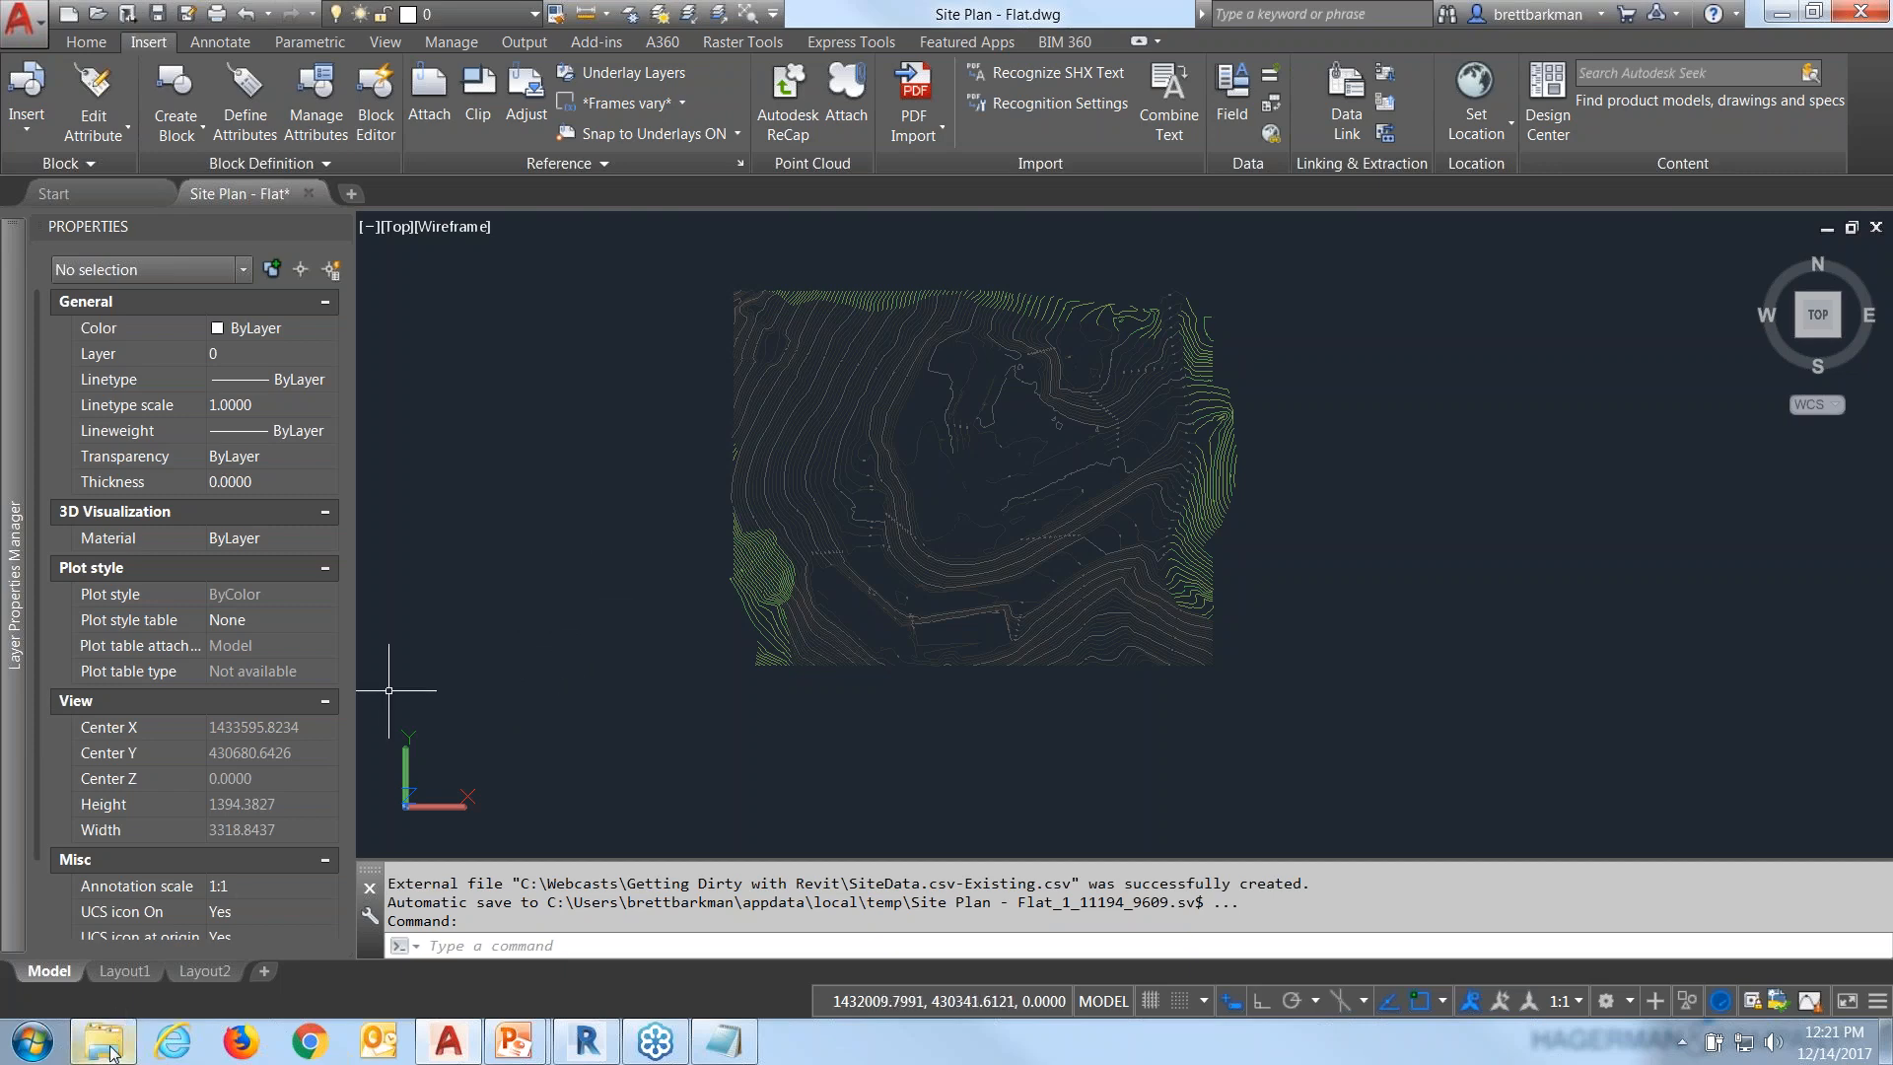
Switch to the Getting Dirty with Revit folder in Windows Explorer and open SiteData.csv-Existing.csv with Notepad.
{"action": "mouse_move", "coordinate": [112, 1053]}
{"action": "left_click", "coordinate": [155, 920]}
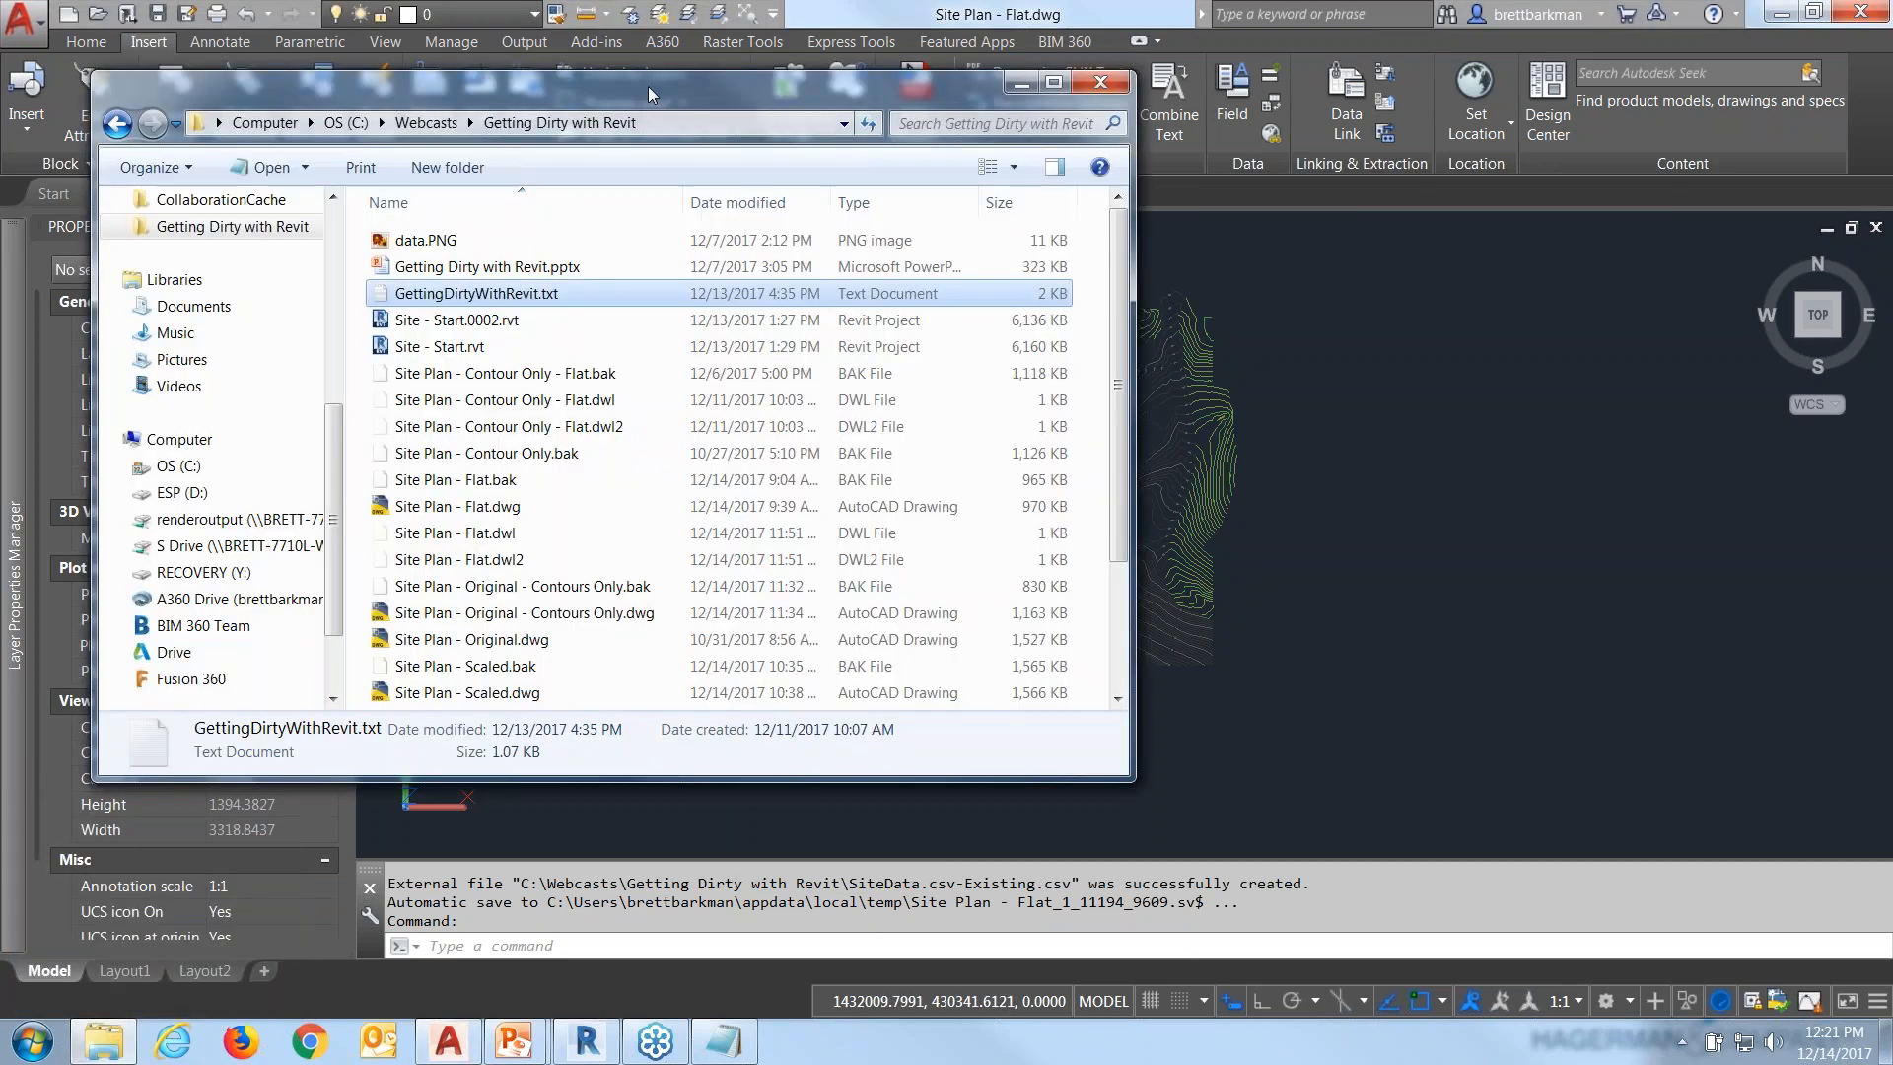
{"action": "left_click_drag", "start_coordinate": [670, 92], "coordinate": [876, 91]}
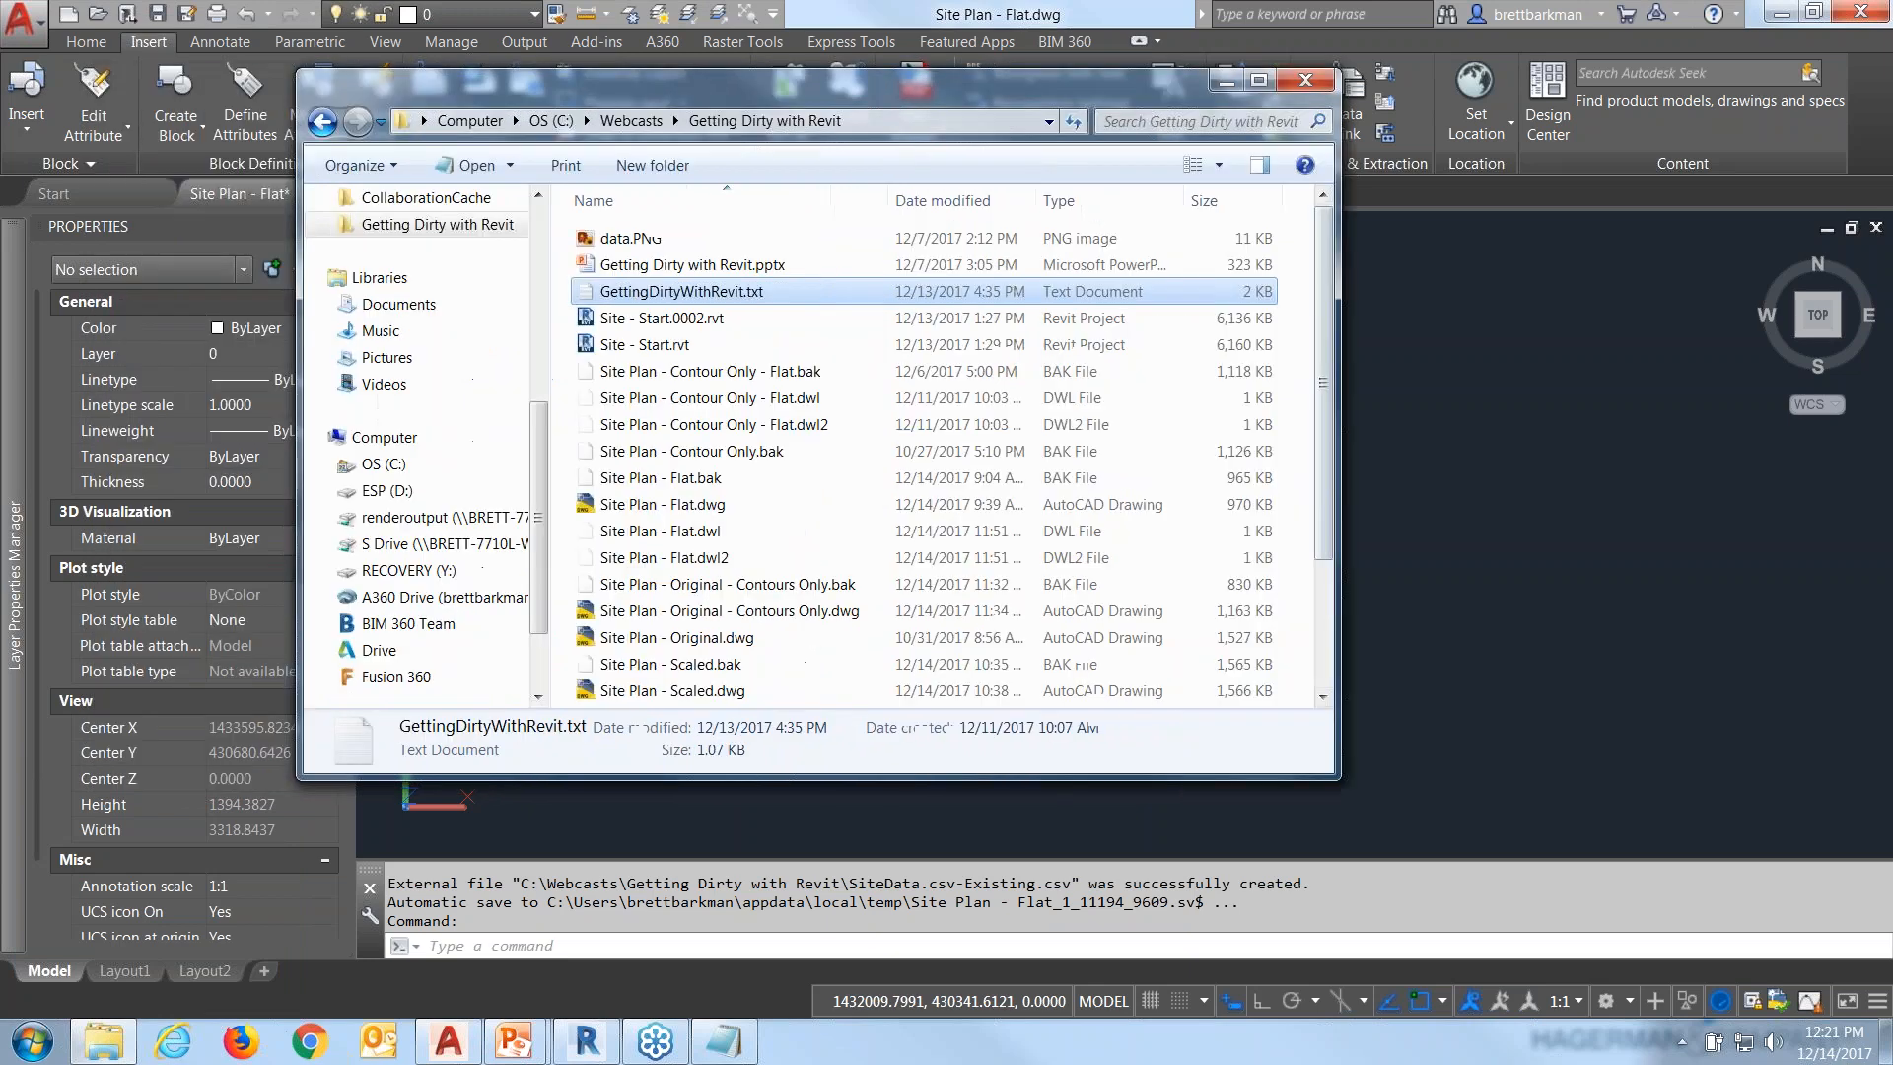
{"action": "scroll", "coordinate": [1331, 416], "scroll_direction": "down", "scroll_amount": 1}
{"action": "scroll", "coordinate": [1332, 416], "scroll_direction": "down", "scroll_amount": 2}
{"action": "left_click", "coordinate": [725, 589]}
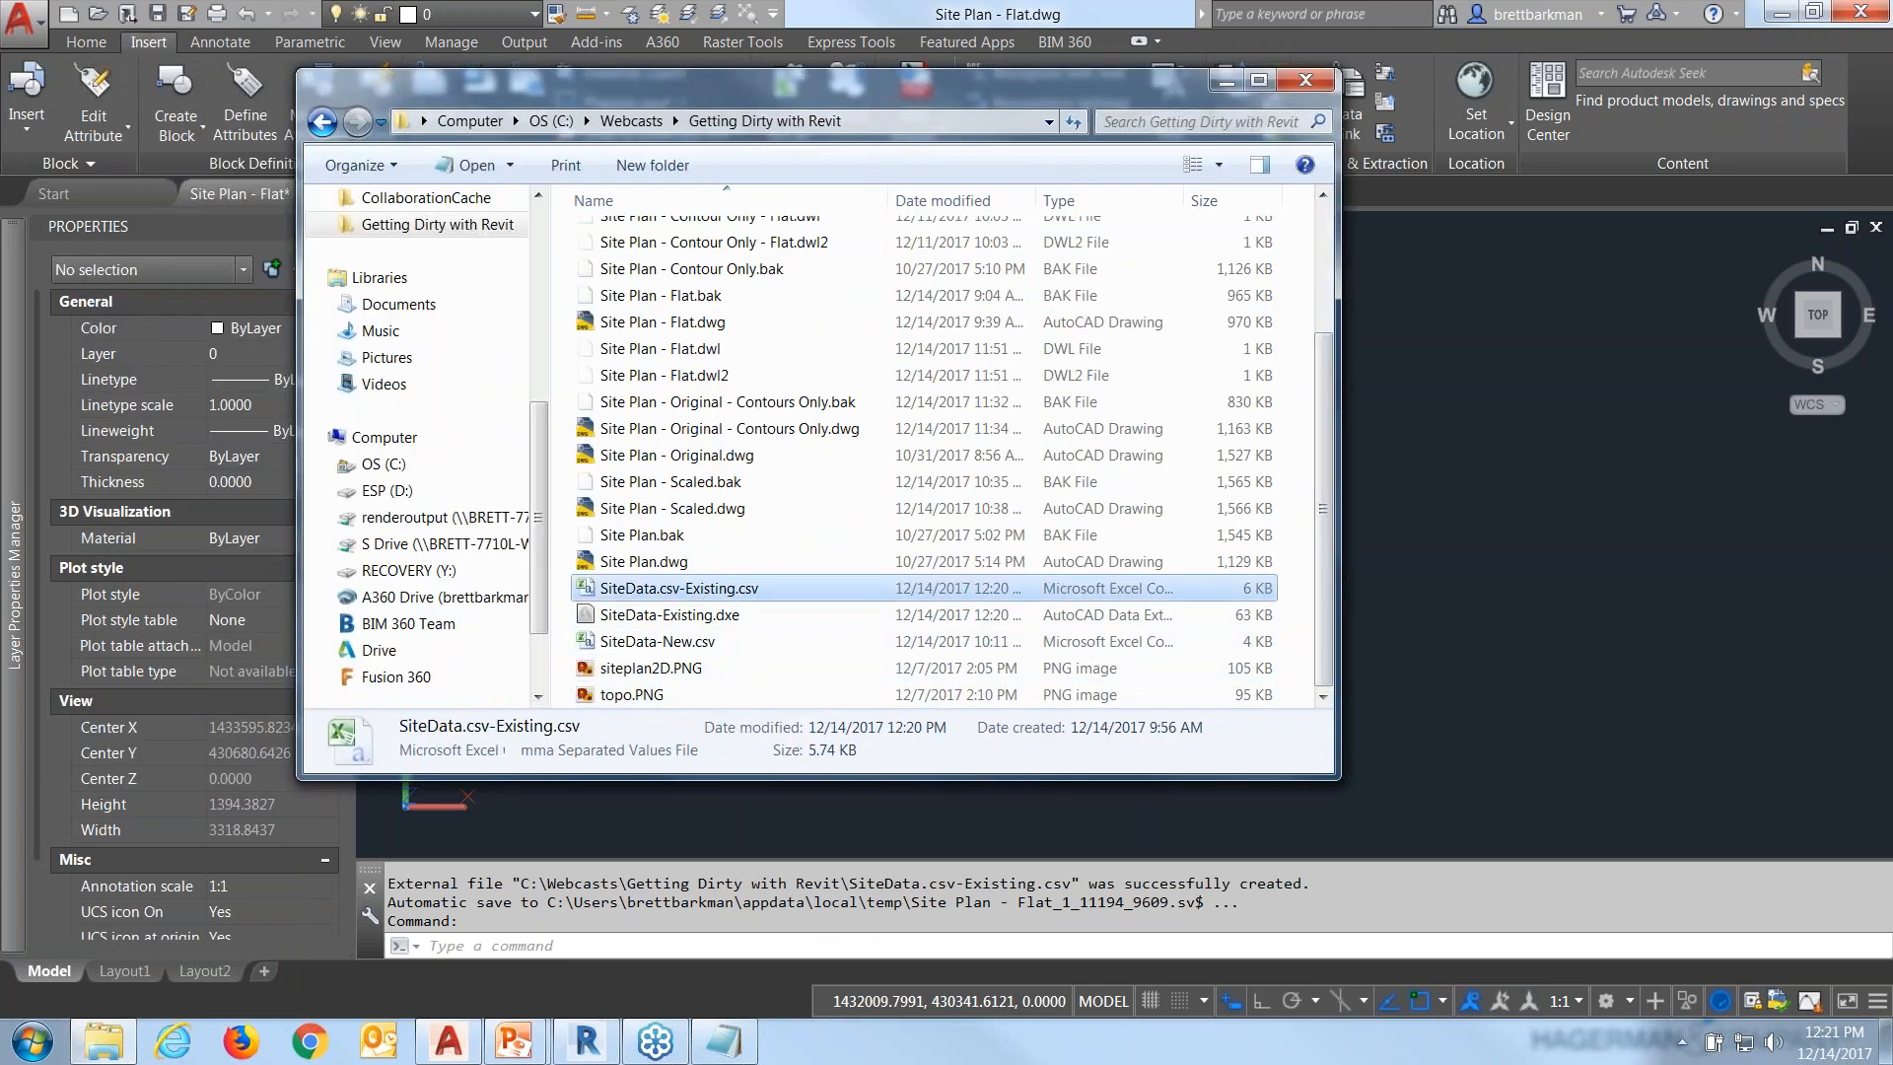
{"action": "right_click", "coordinate": [724, 589]}
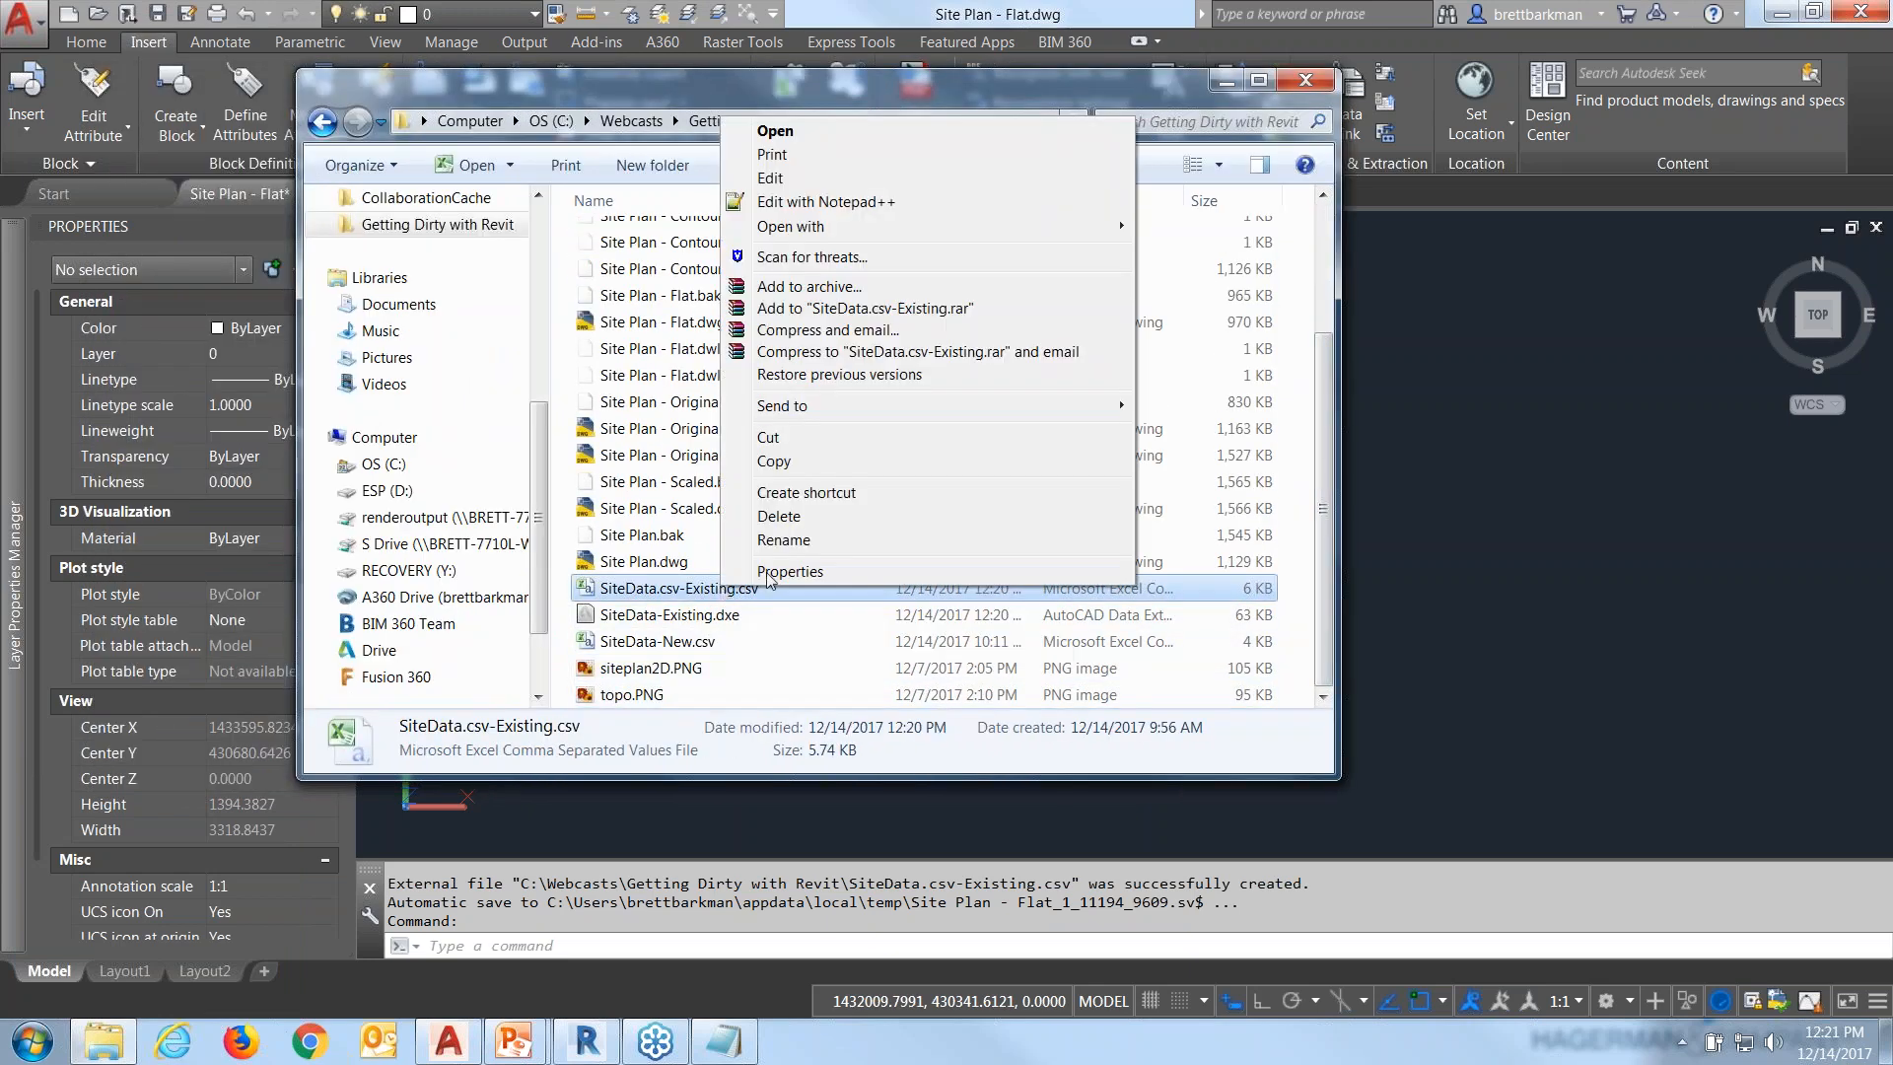
{"action": "mouse_move", "coordinate": [1064, 226]}
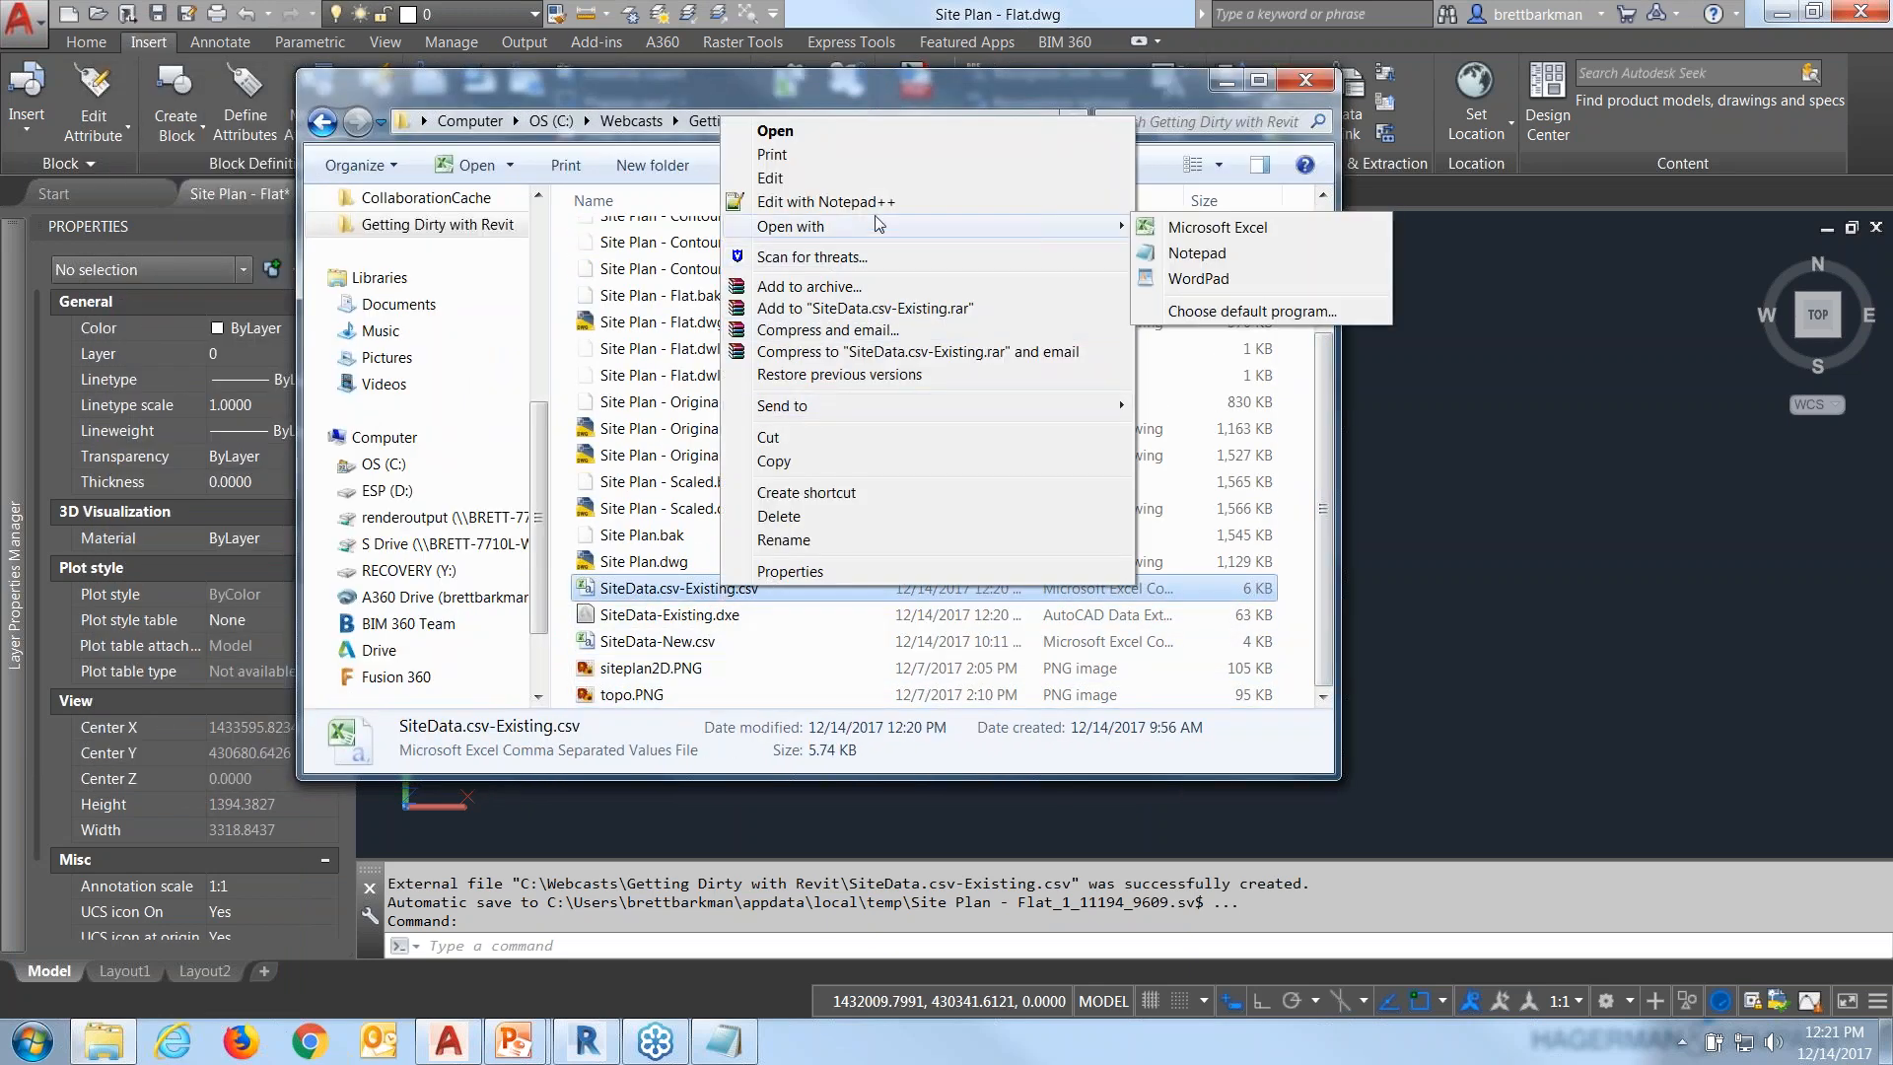
{"action": "left_click", "coordinate": [1213, 260]}
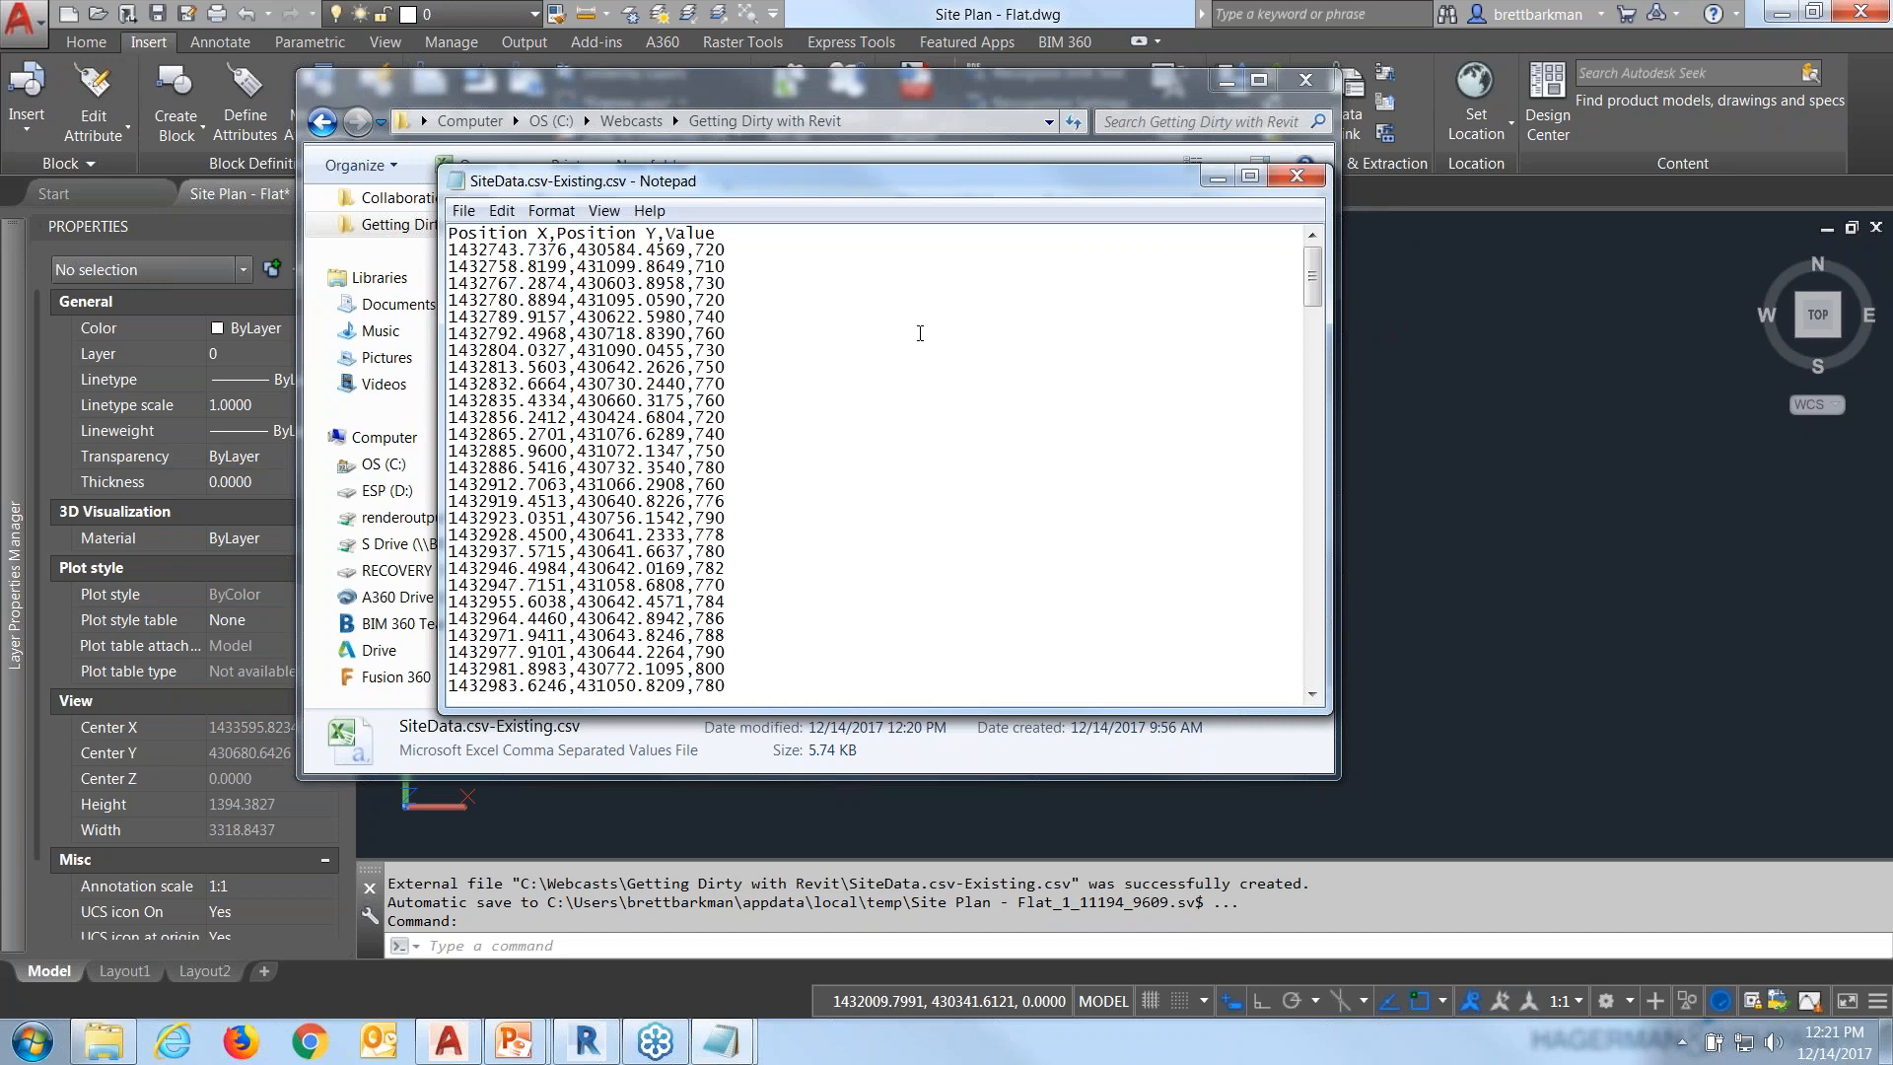
Review the header line and coordinate rows of the exported CSV, close the file and return to the site plan drawing.
{"action": "left_click_drag", "start_coordinate": [1321, 274], "coordinate": [1320, 274]}
{"action": "left_click_drag", "start_coordinate": [459, 250], "coordinate": [533, 239]}
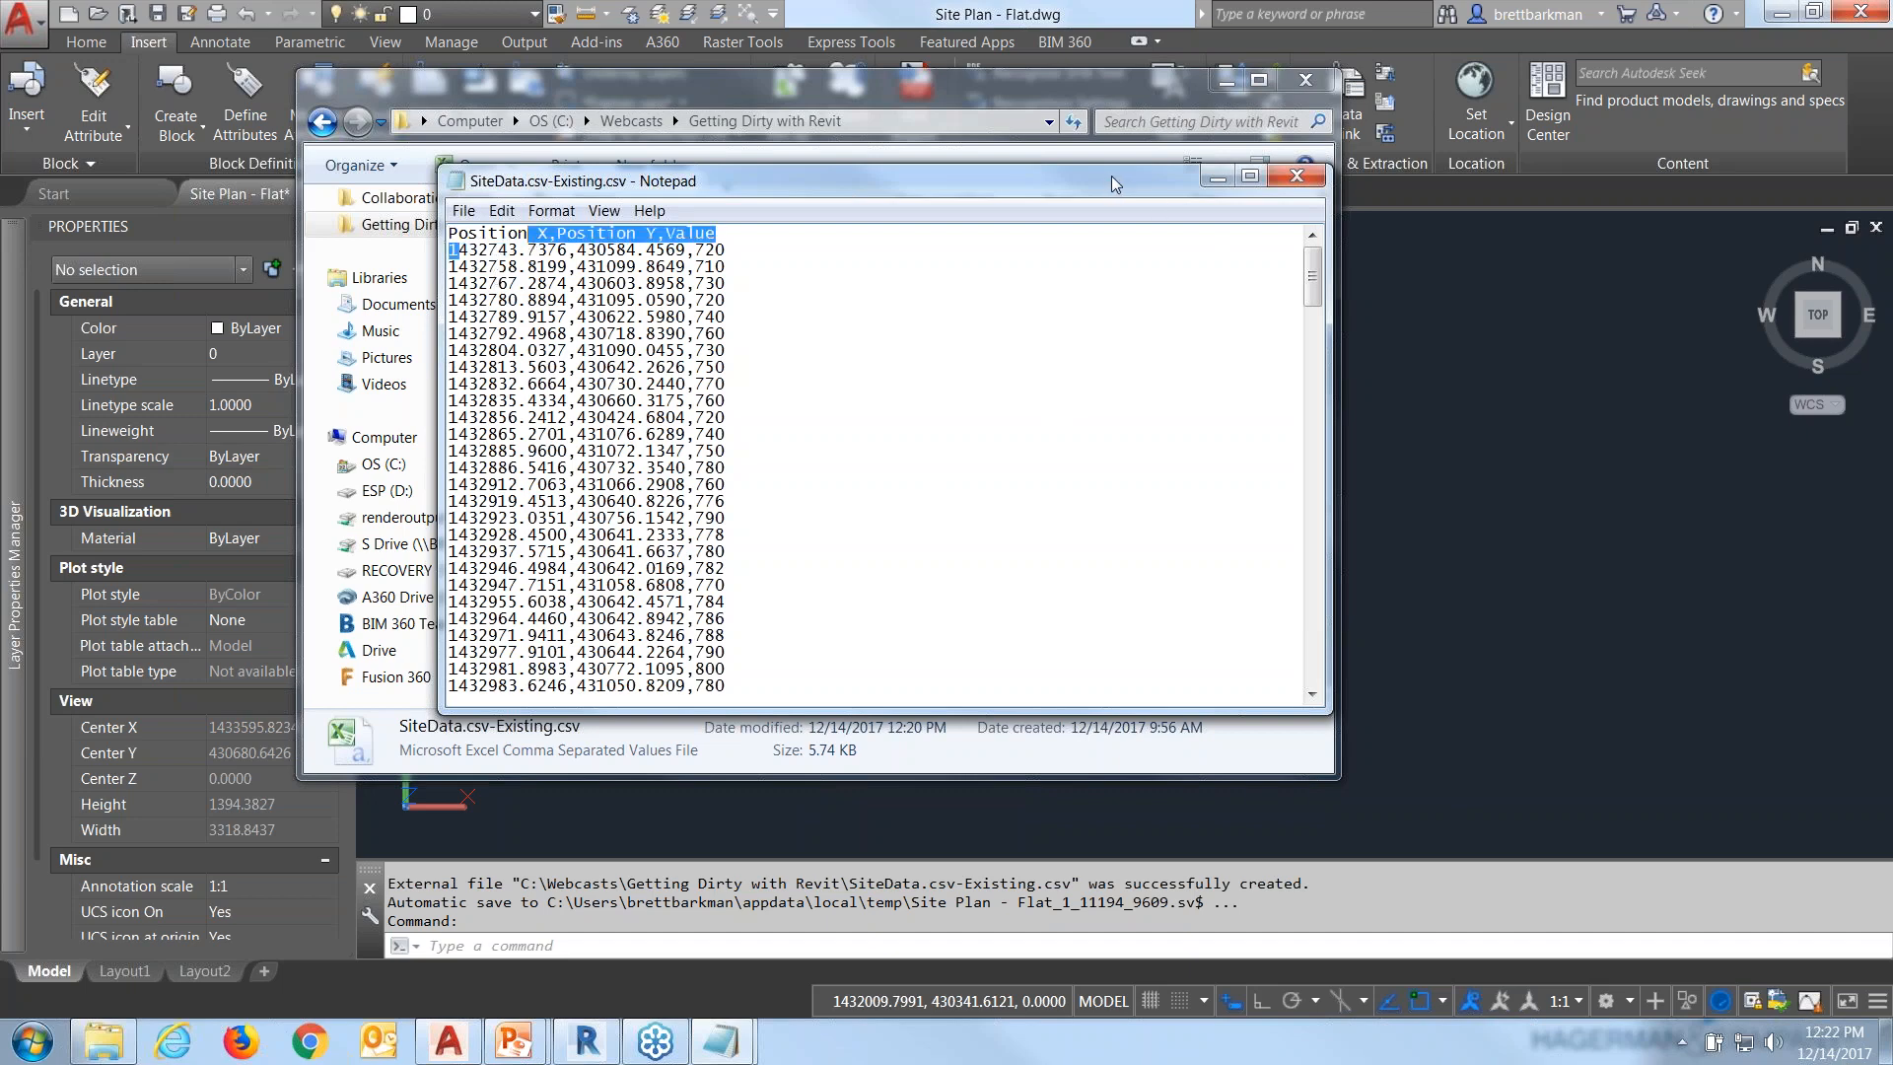
{"action": "left_click_drag", "start_coordinate": [1111, 175], "coordinate": [1113, 223]}
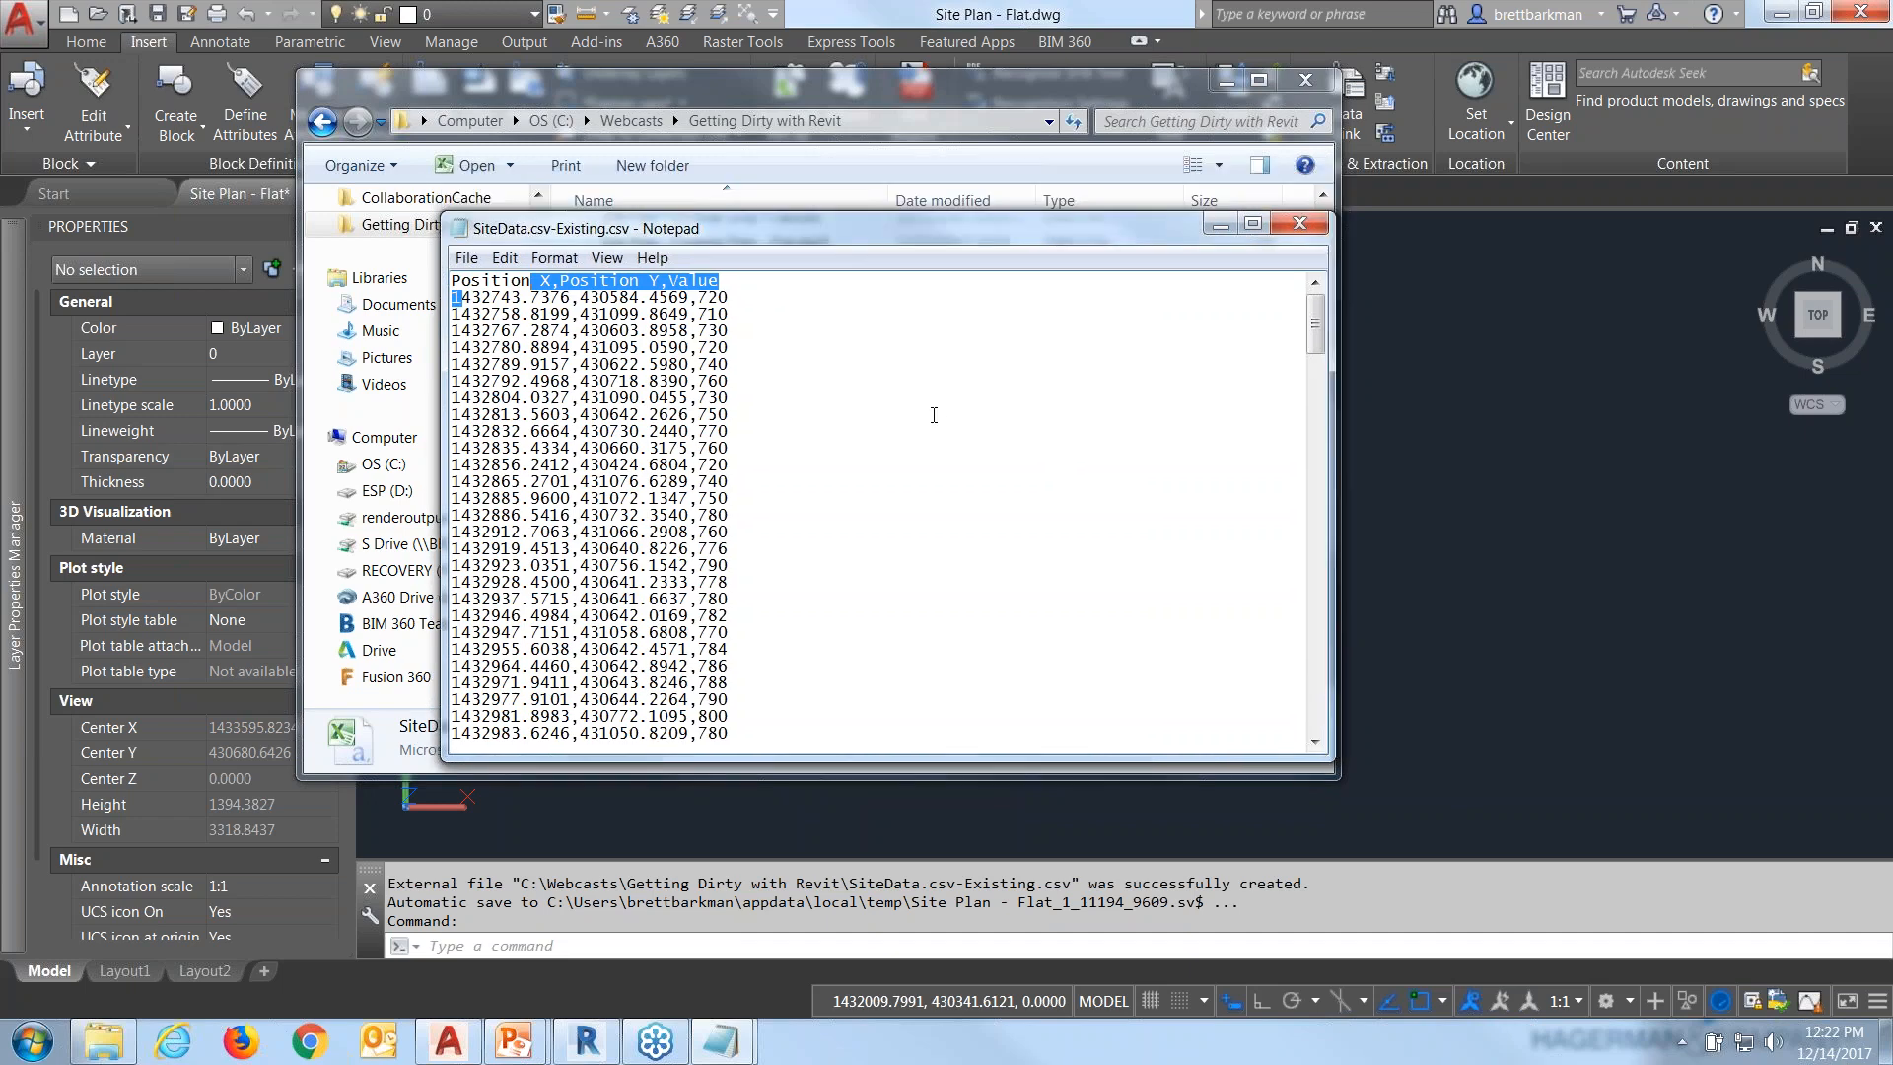
{"action": "left_click", "coordinate": [1299, 224]}
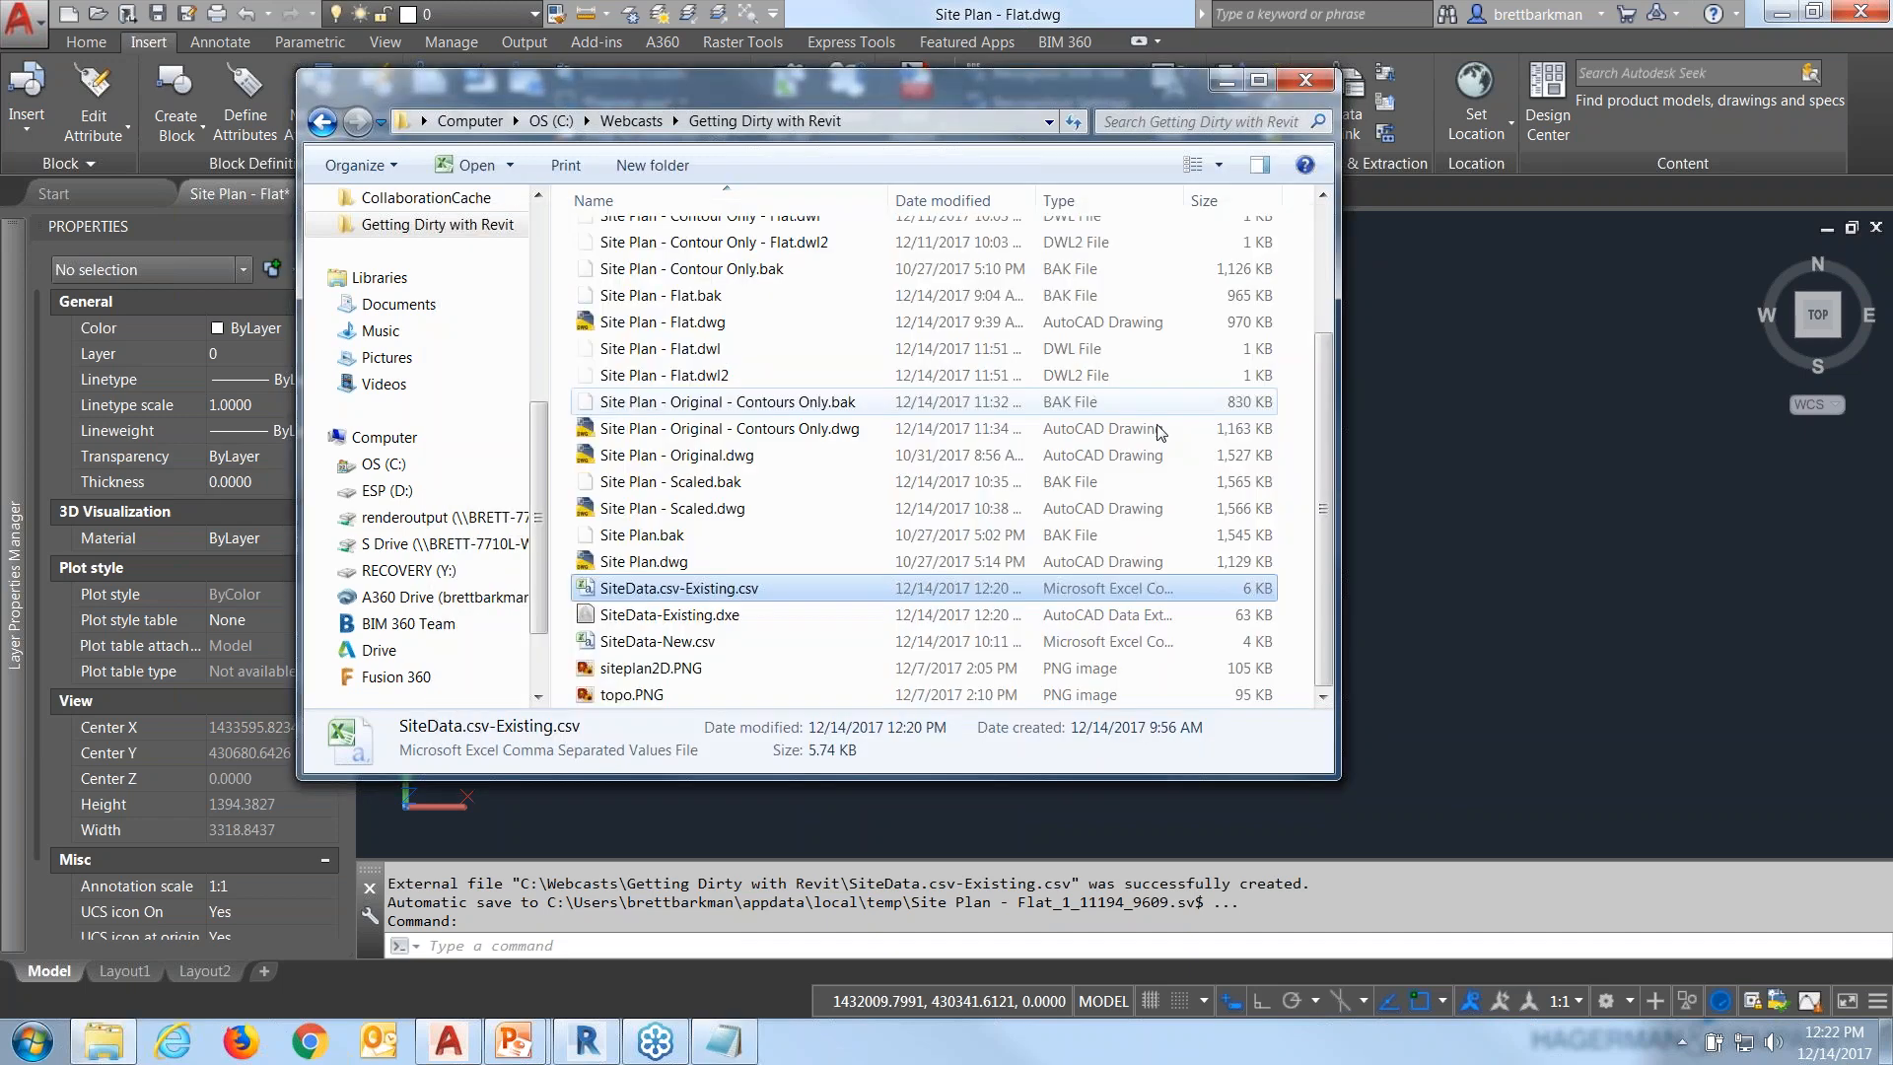
{"action": "left_click", "coordinate": [1470, 404]}
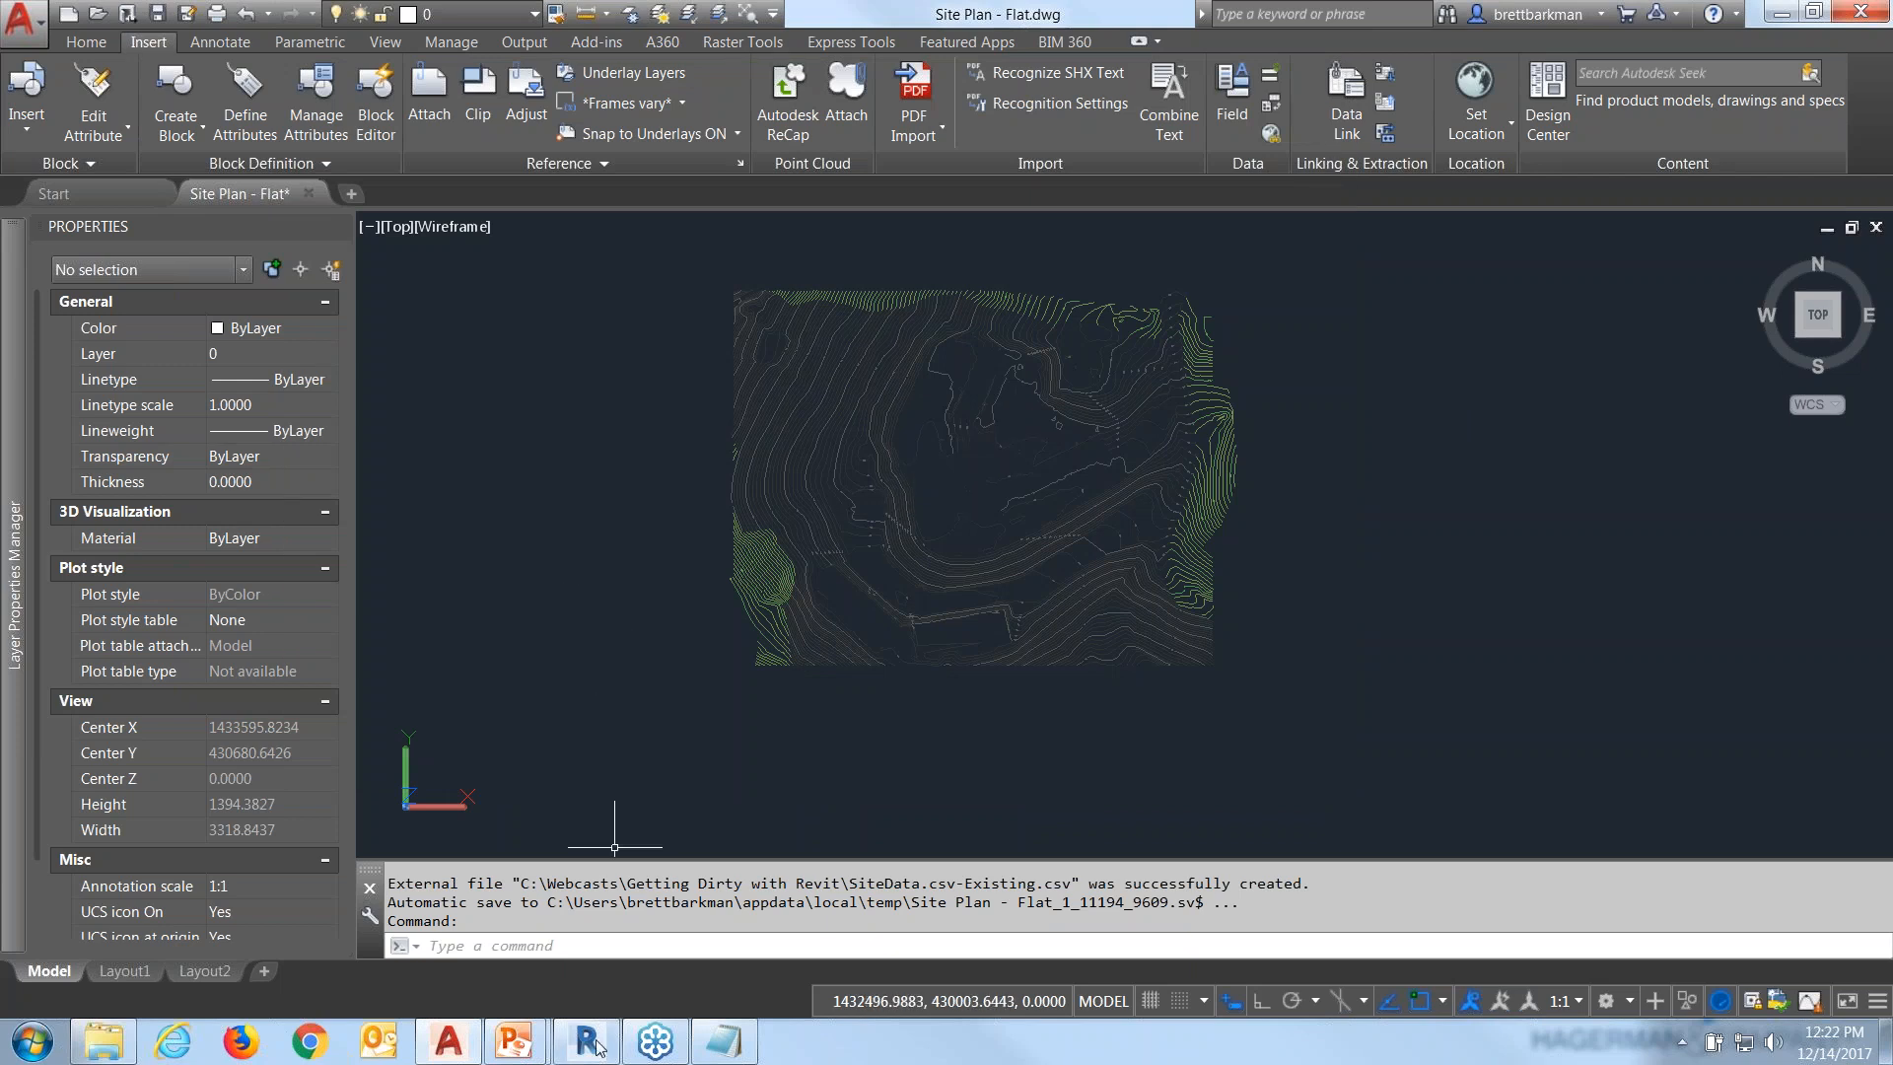
Switch to Revit and start a toposurface from a points file, loading SiteData.csv-Existing.csv from the Getting Dirty with Revit folder.
{"action": "mouse_move", "coordinate": [596, 1042]}
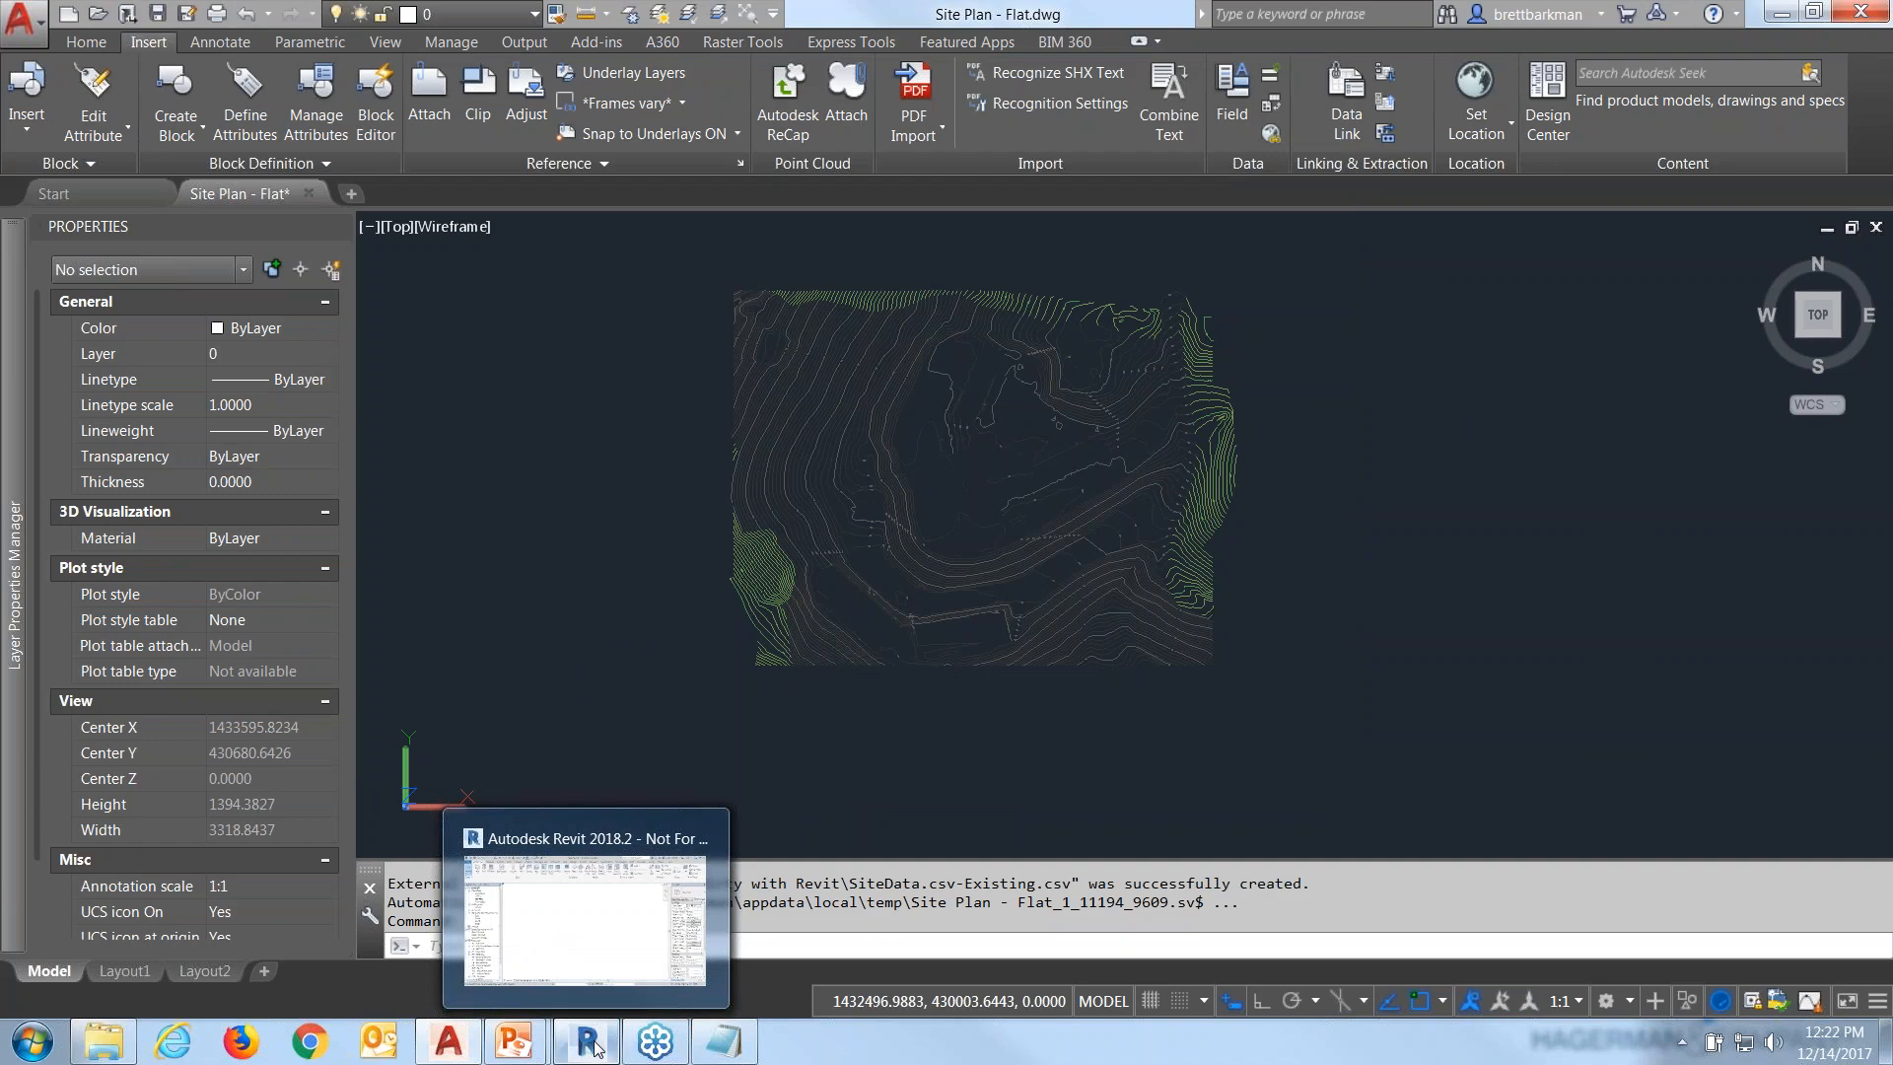
{"action": "left_click", "coordinate": [595, 1043]}
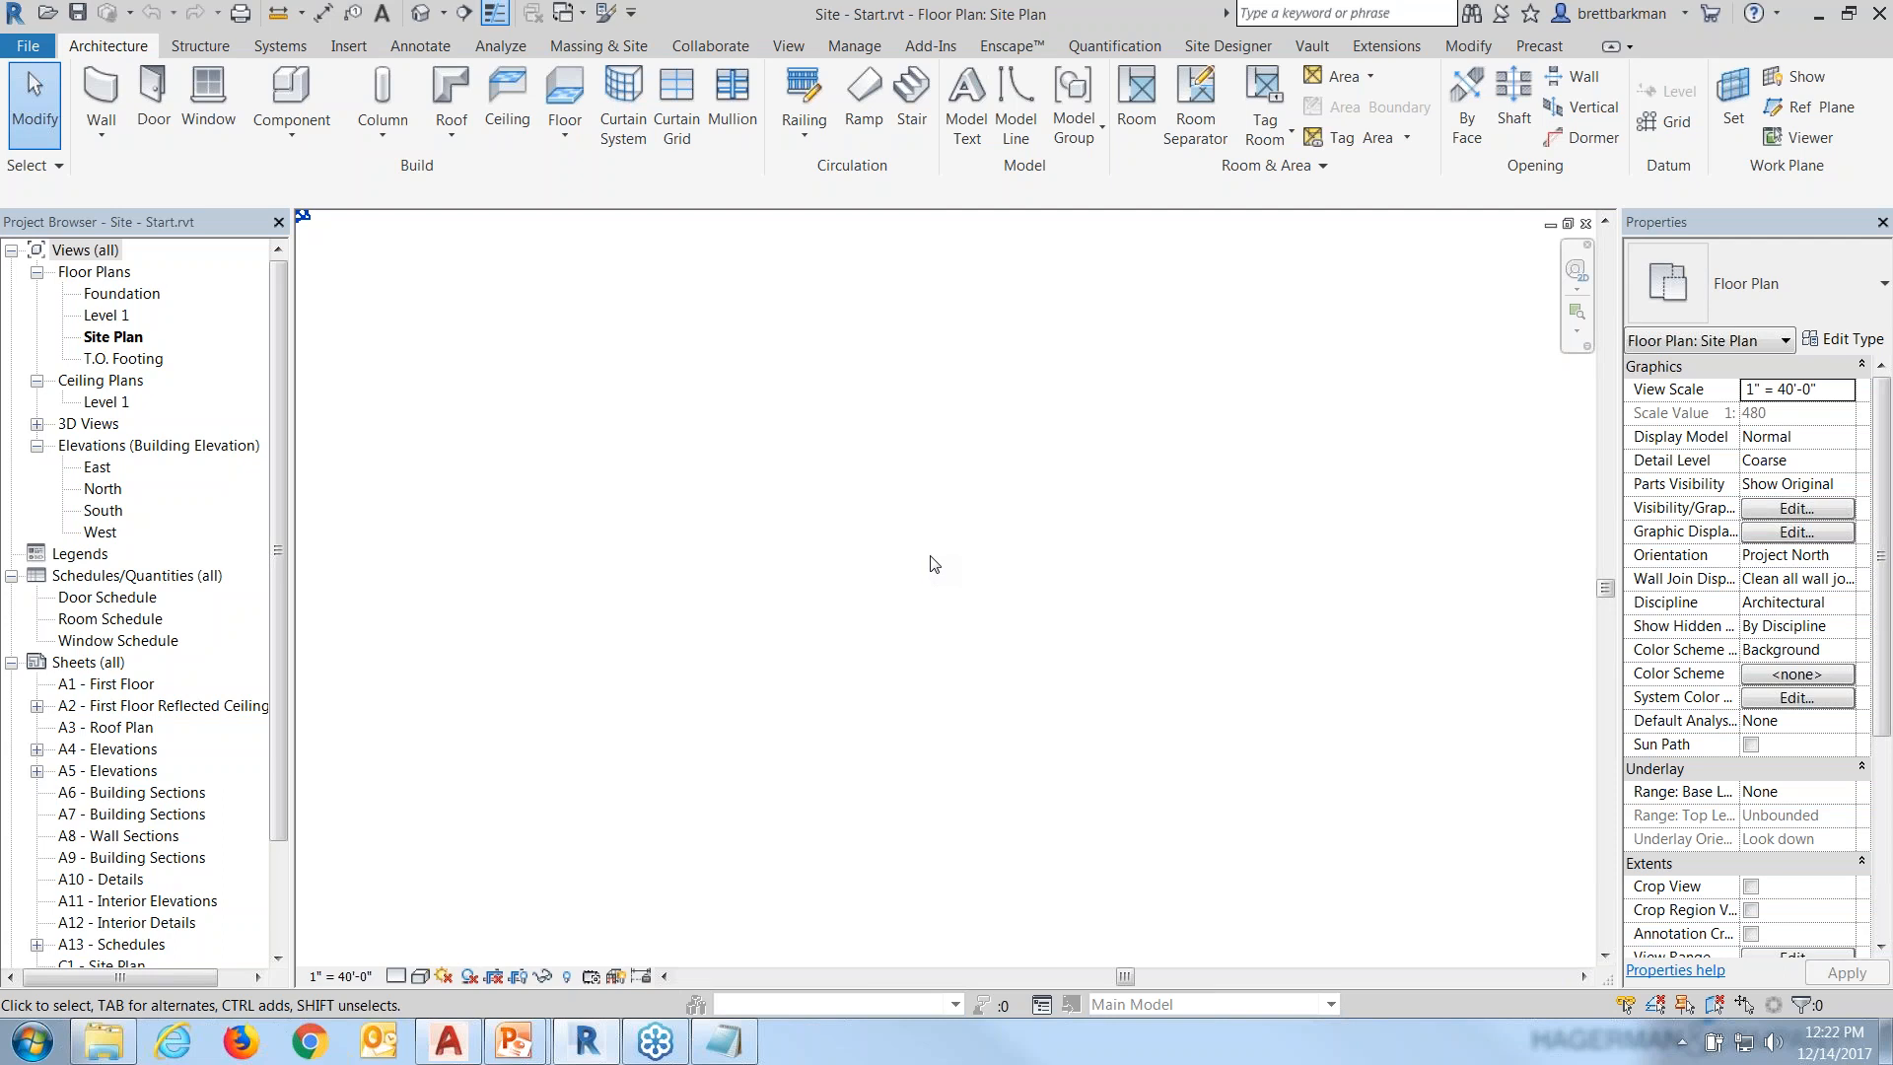
{"action": "left_click", "coordinate": [603, 49]}
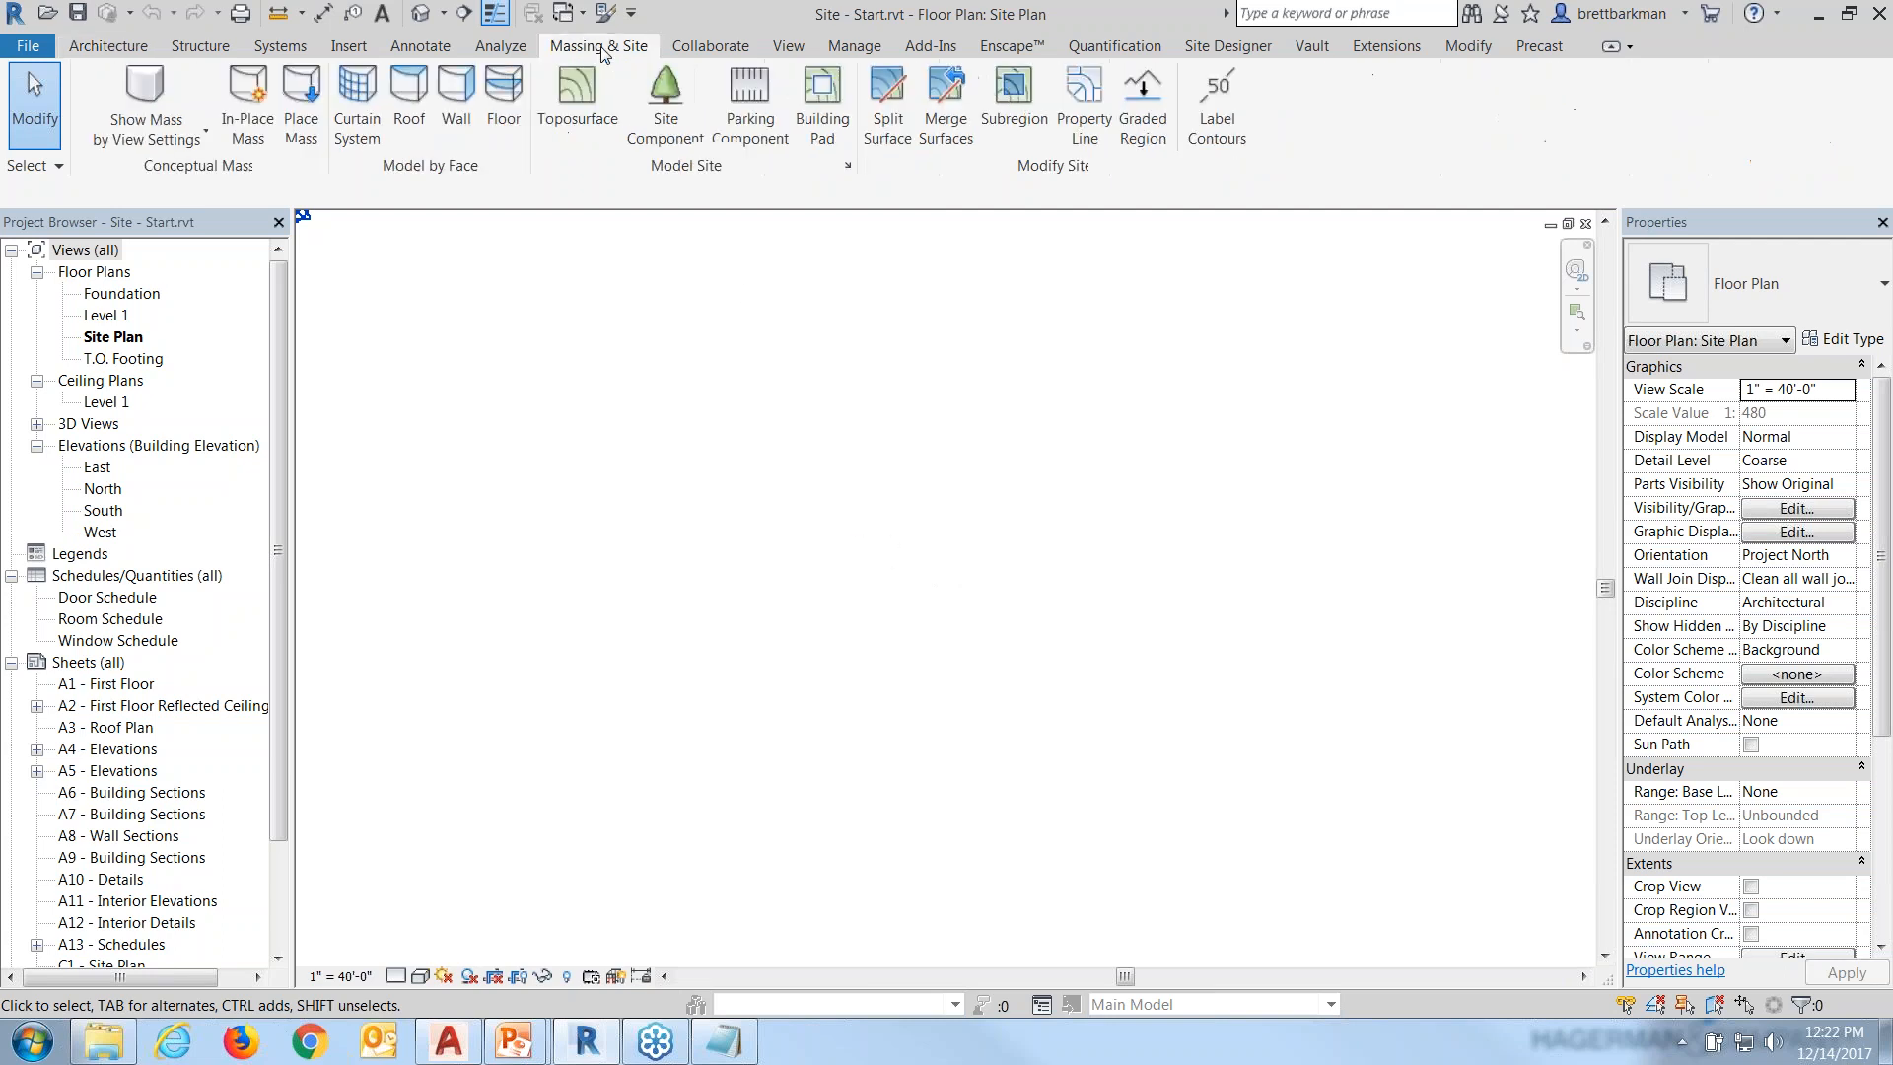
{"action": "left_click", "coordinate": [584, 122]}
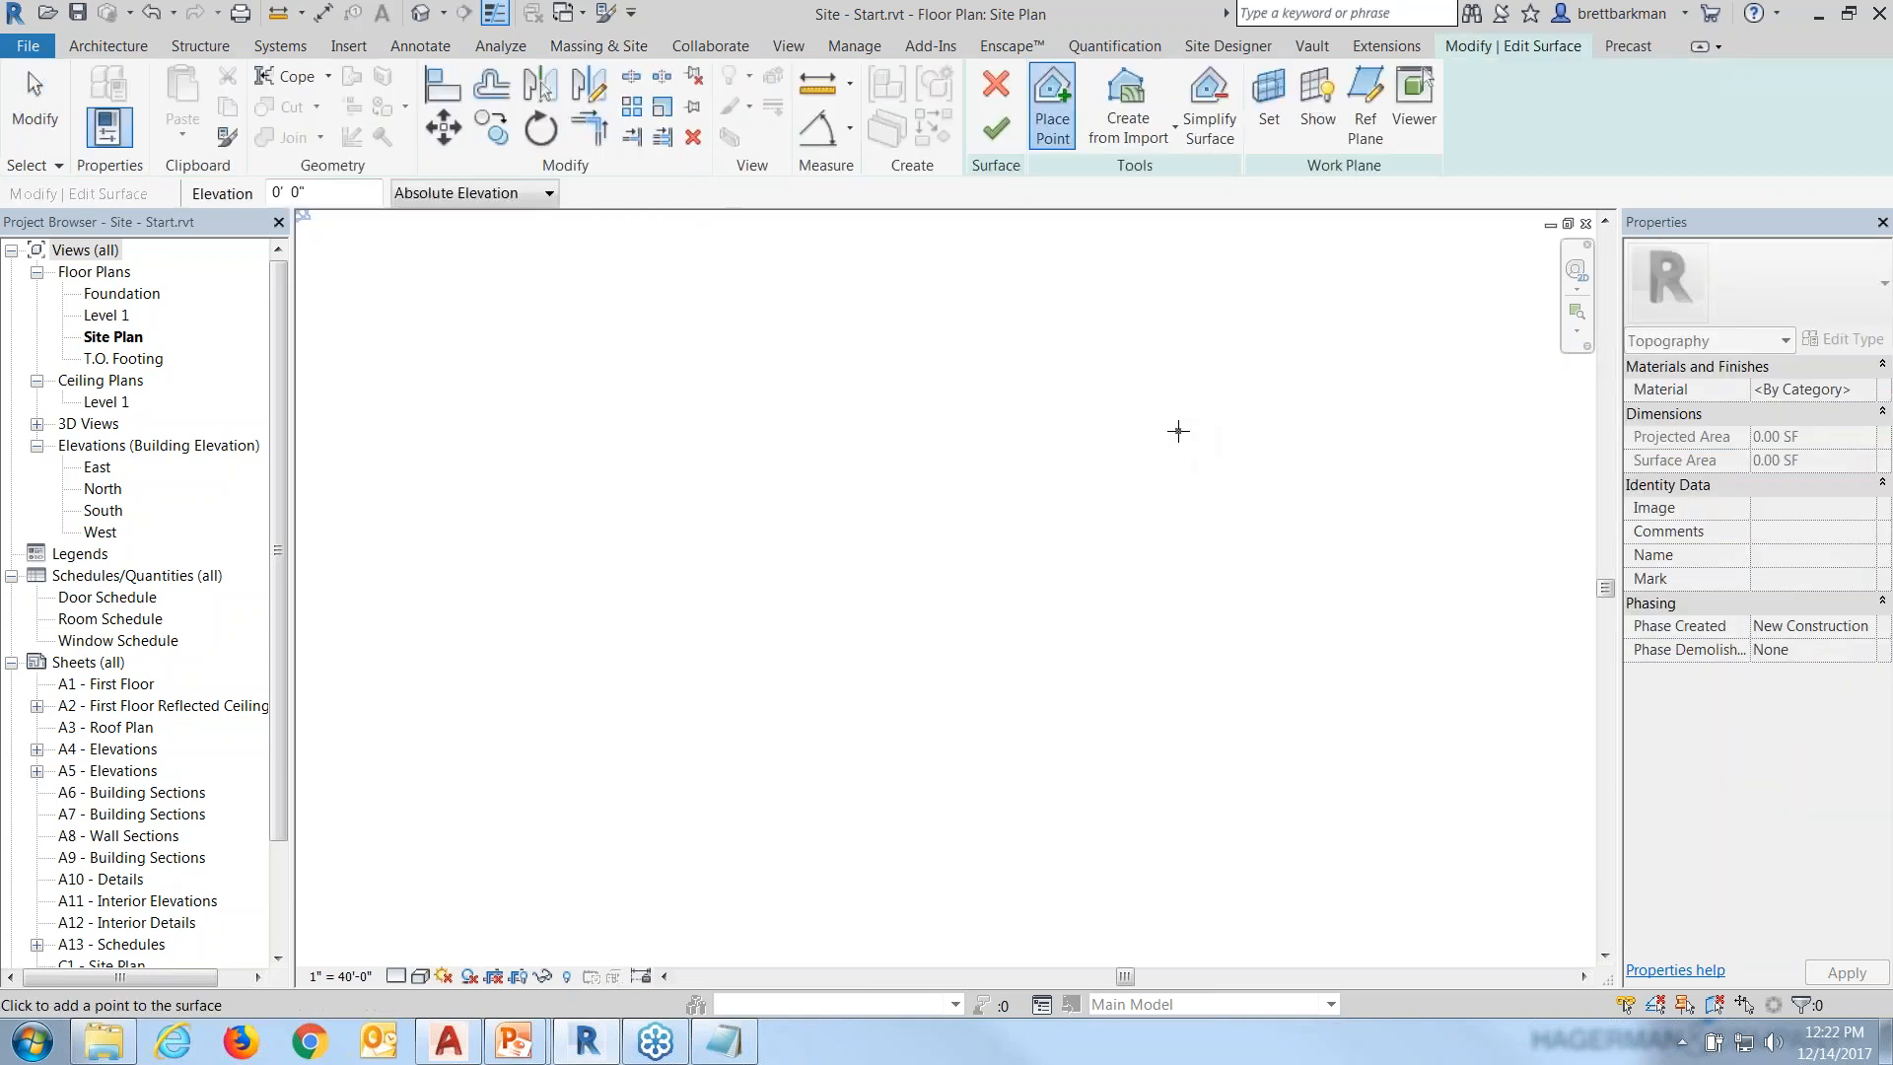
{"action": "left_click", "coordinate": [1132, 138]}
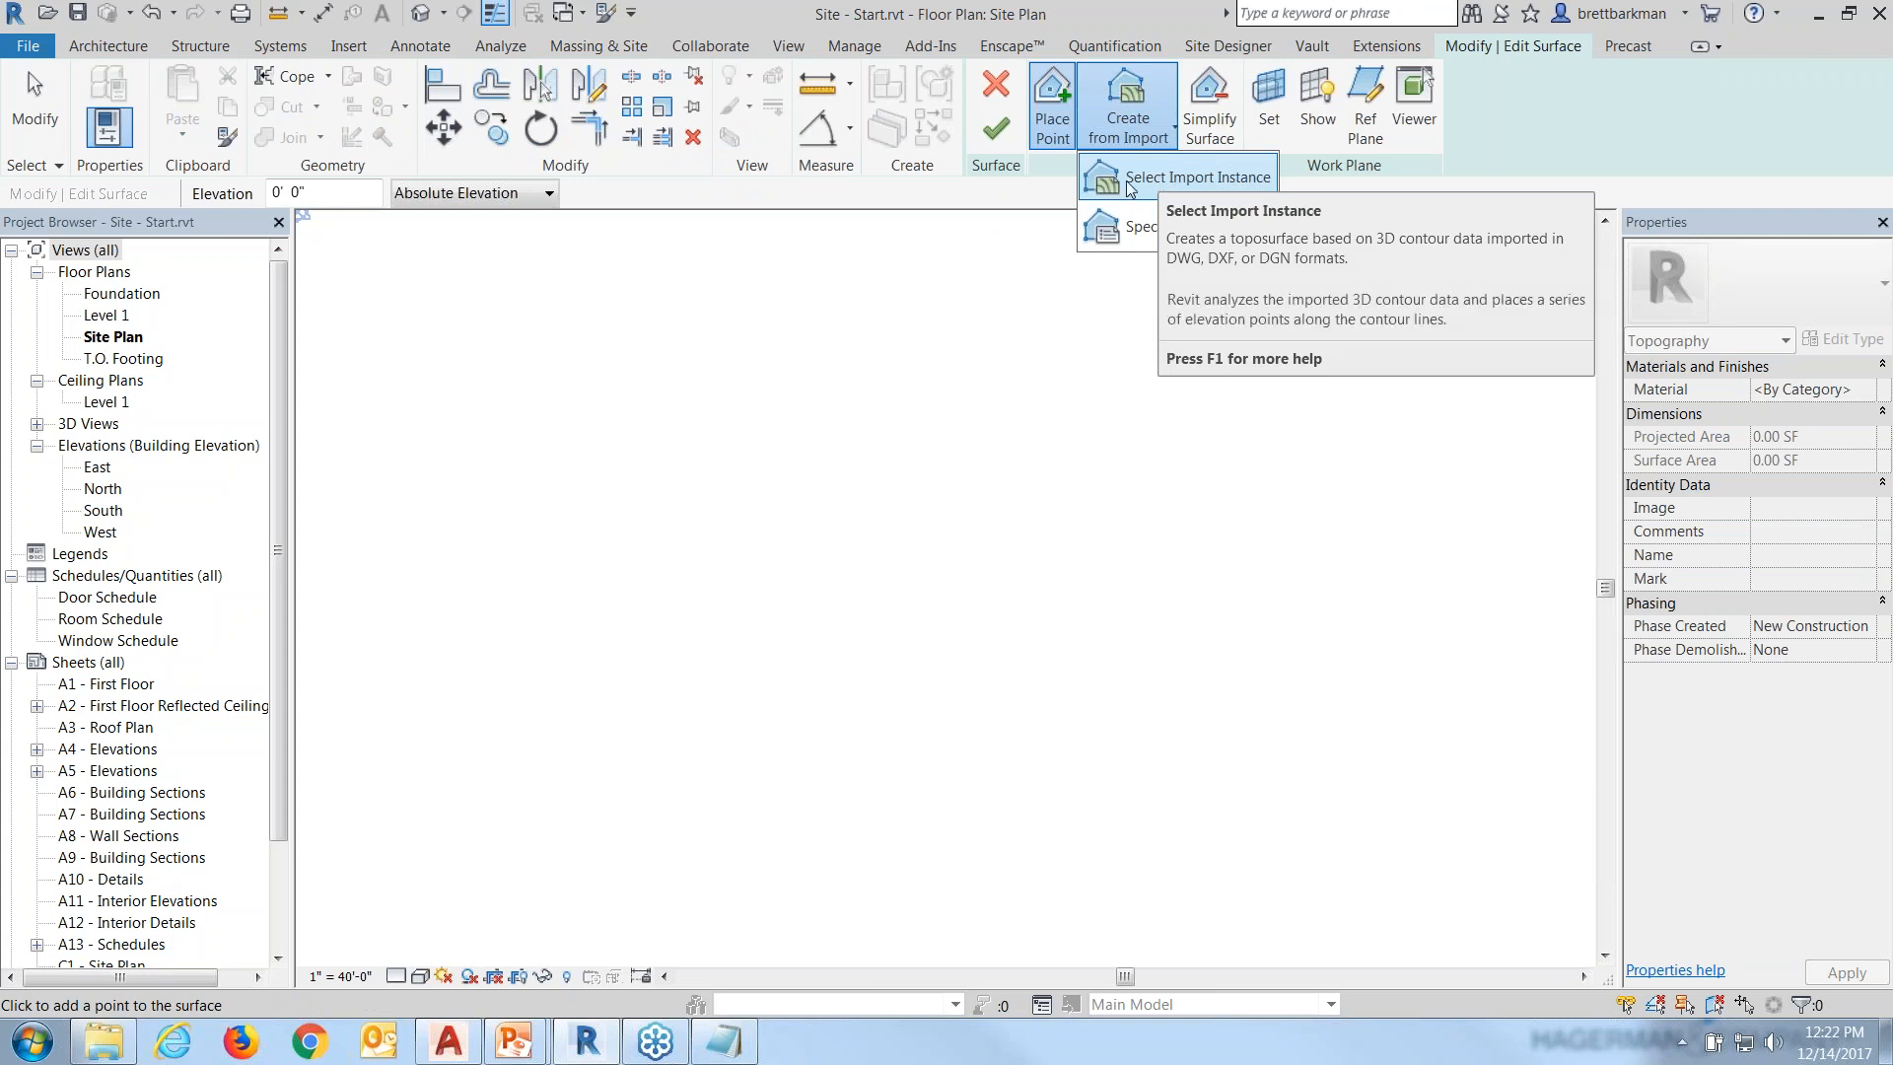
{"action": "left_click", "coordinate": [1118, 235]}
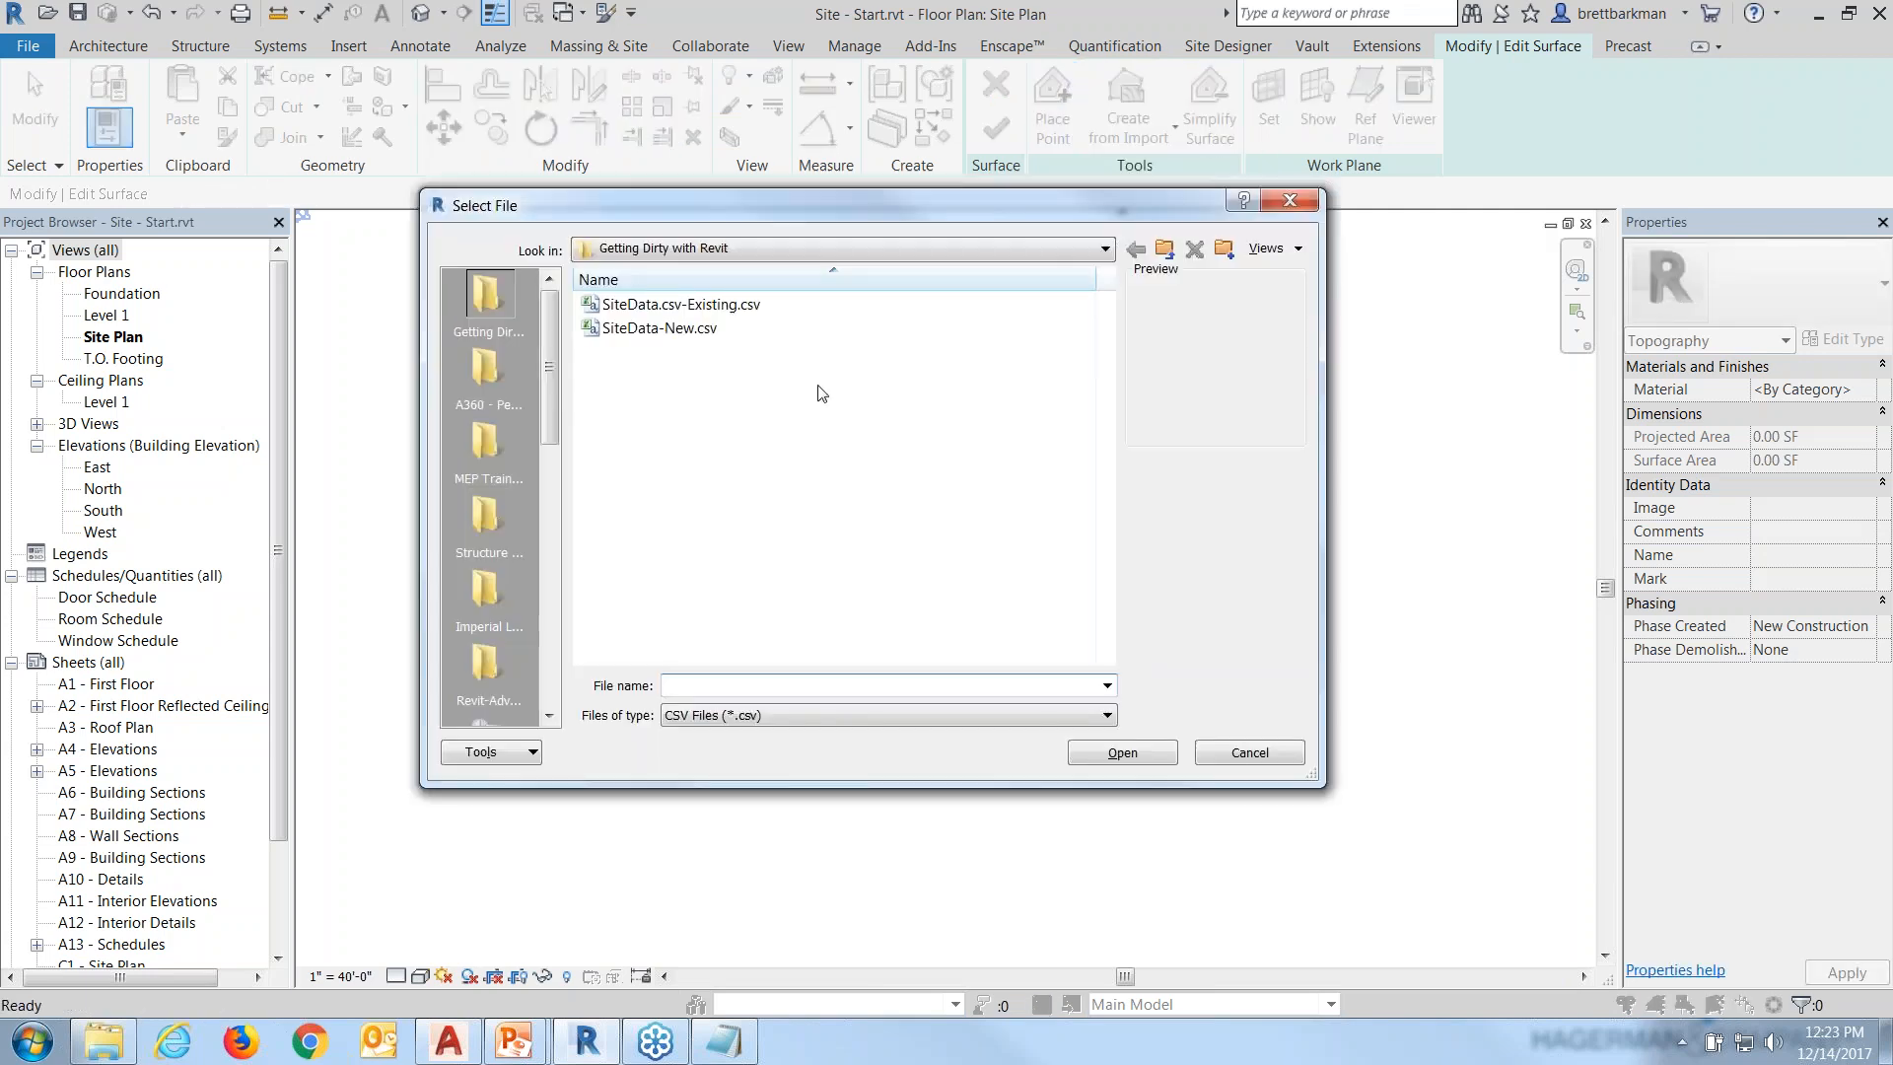
{"action": "left_click", "coordinate": [738, 311]}
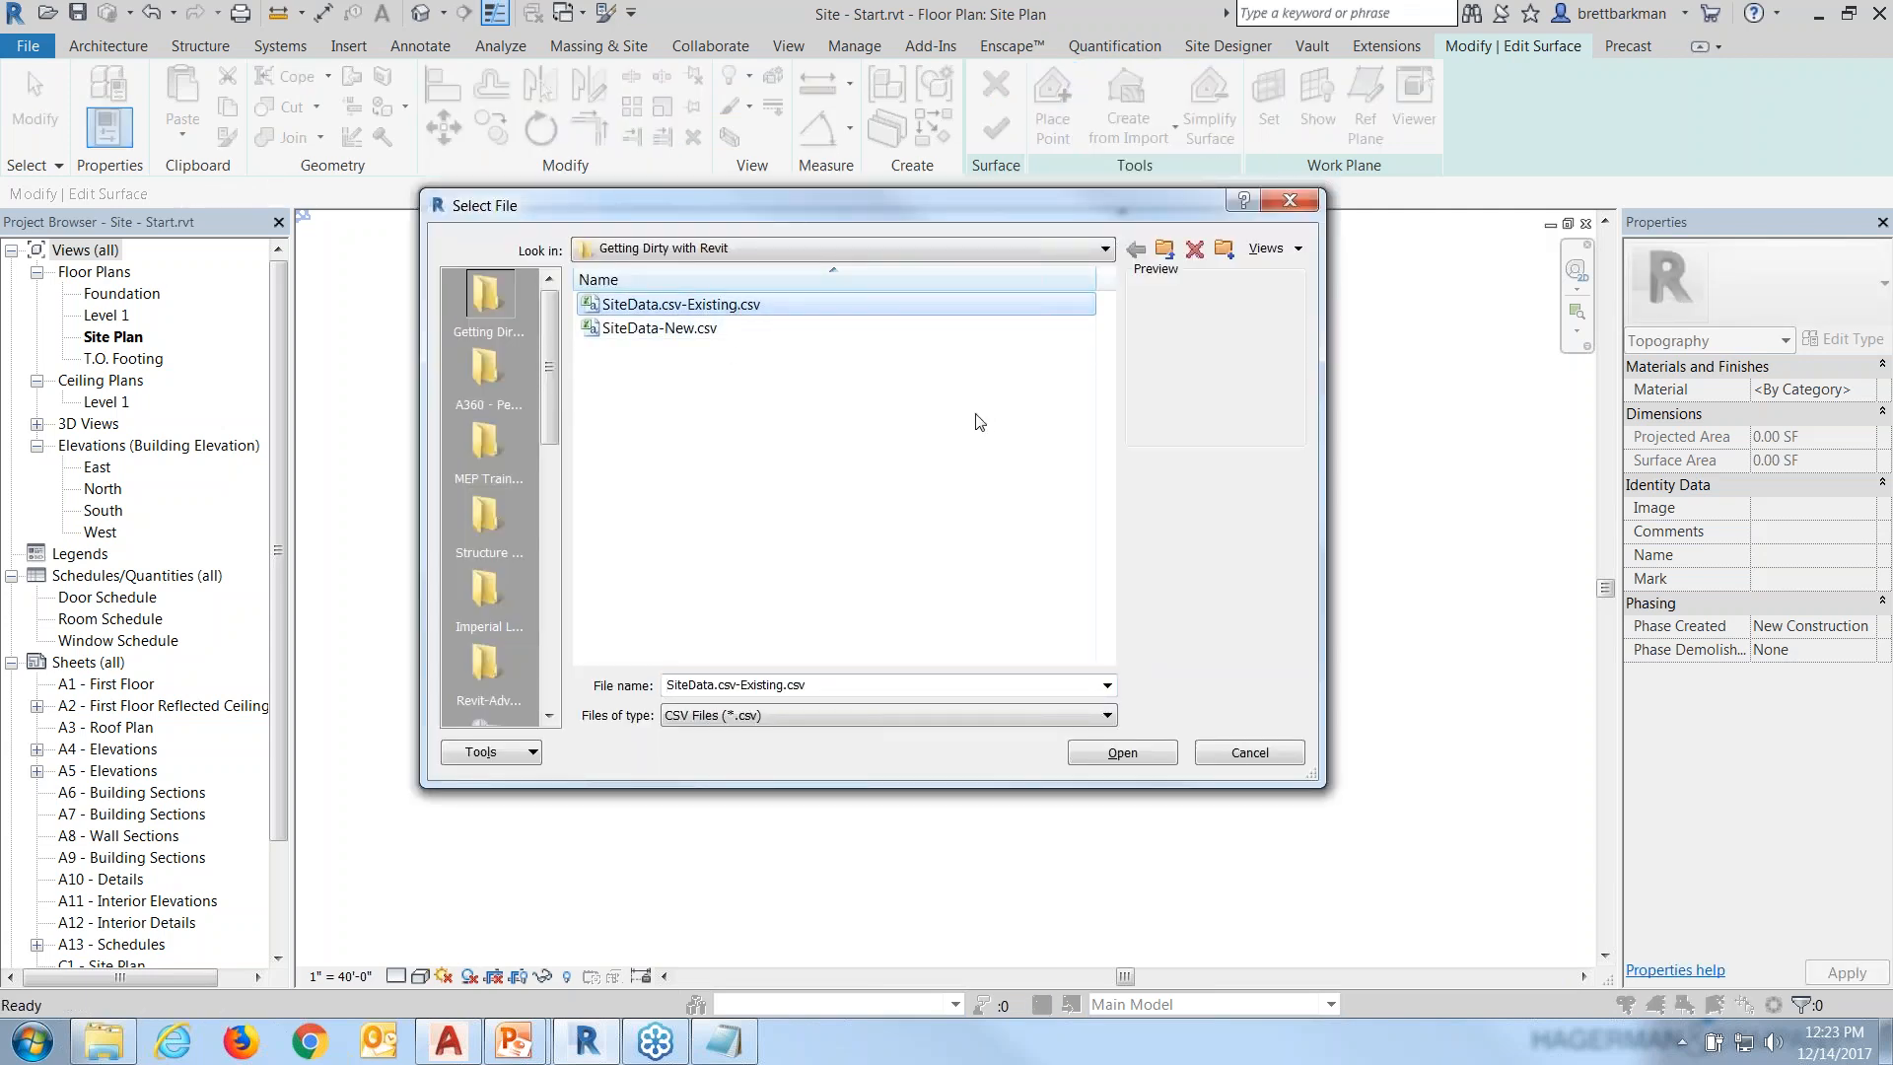
{"action": "left_click", "coordinate": [1124, 753]}
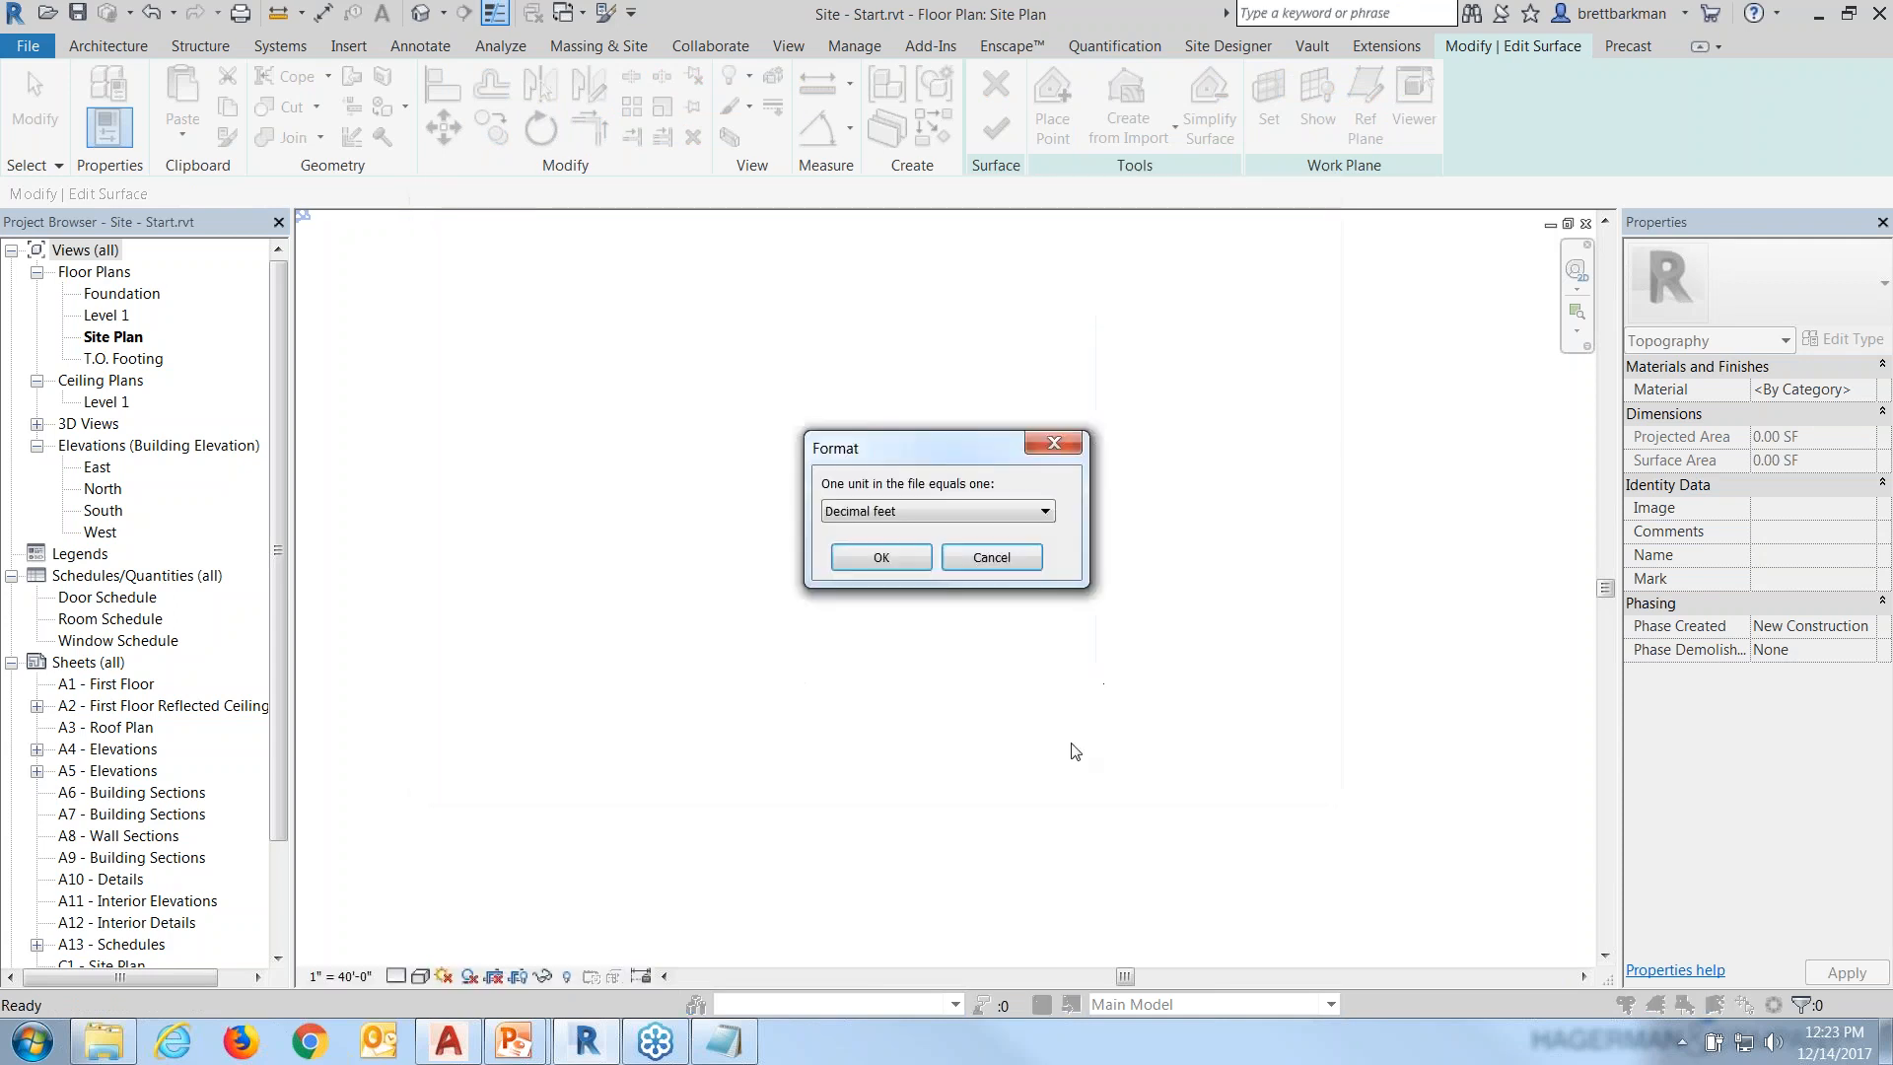
Import the points with decimal feet as the file unit and finish the toposurface.
{"action": "left_click", "coordinate": [979, 511]}
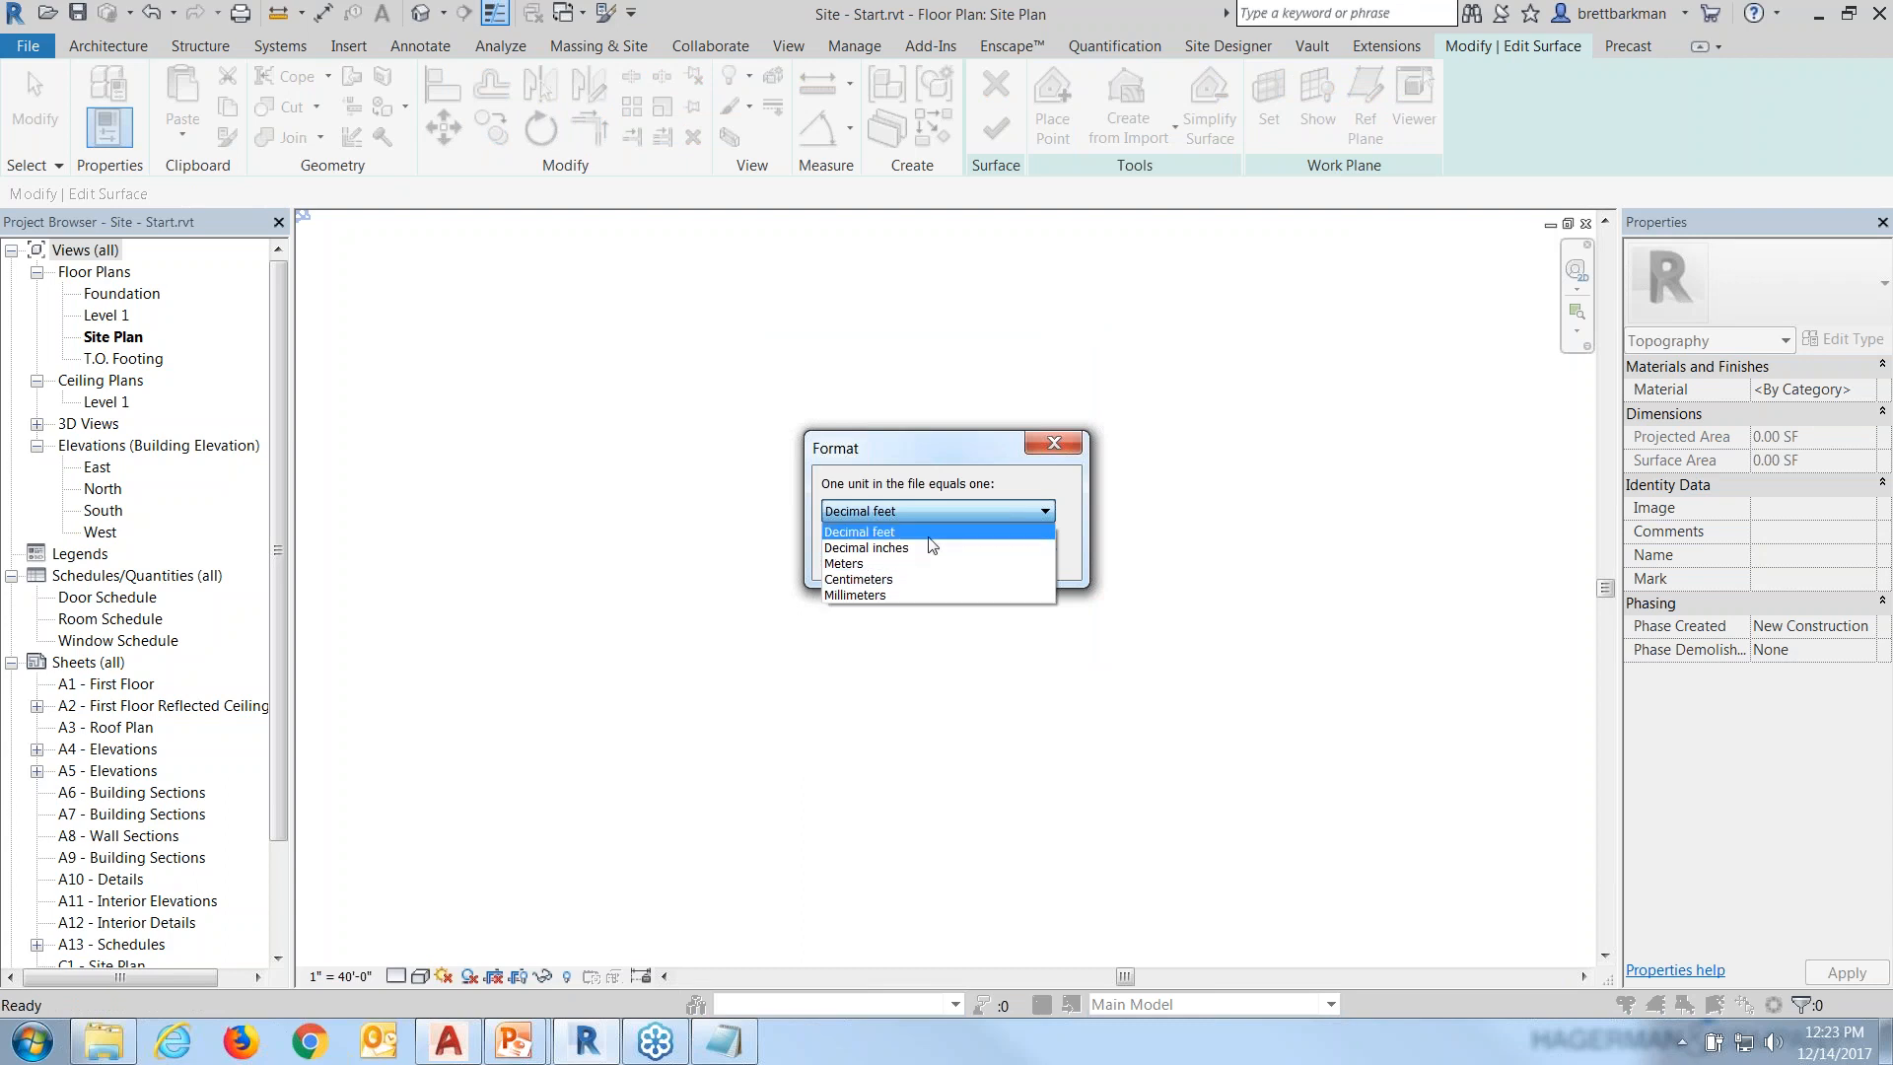
{"action": "left_click", "coordinate": [953, 471]}
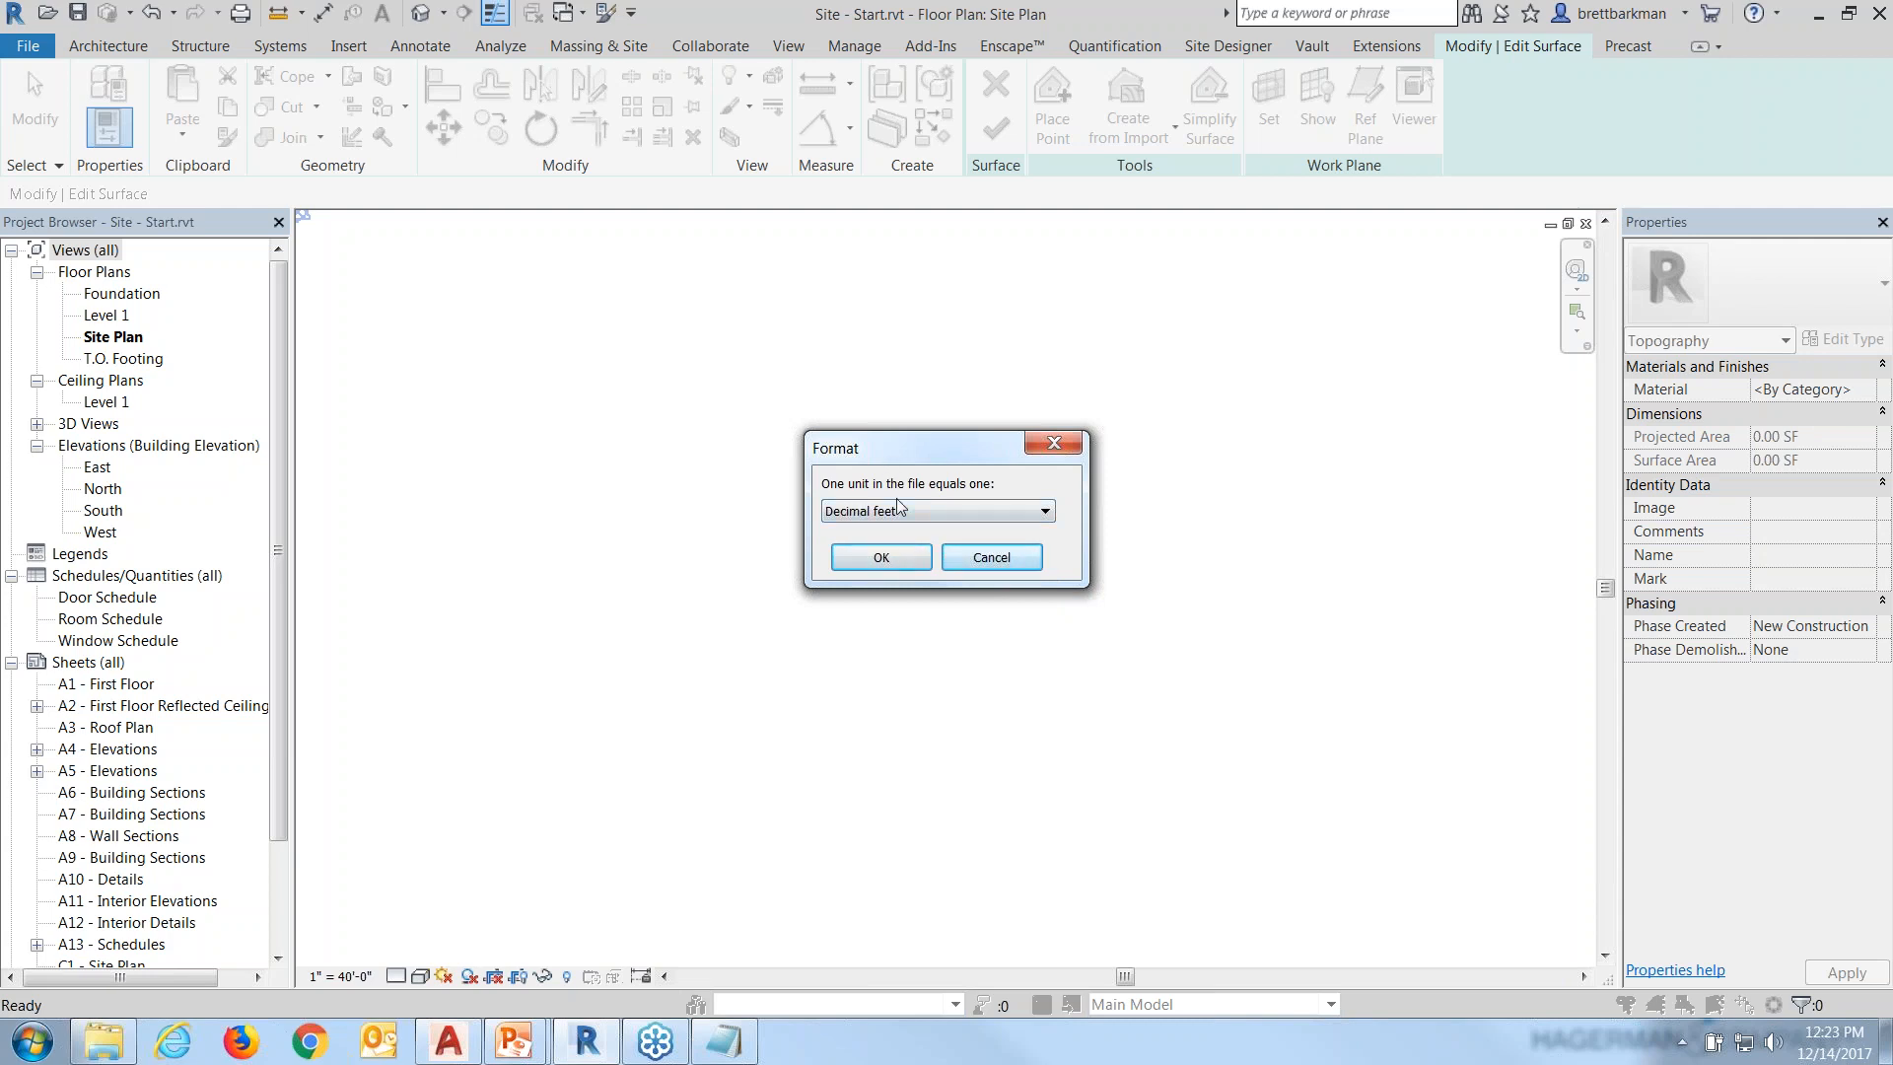
{"action": "left_click", "coordinate": [886, 557]}
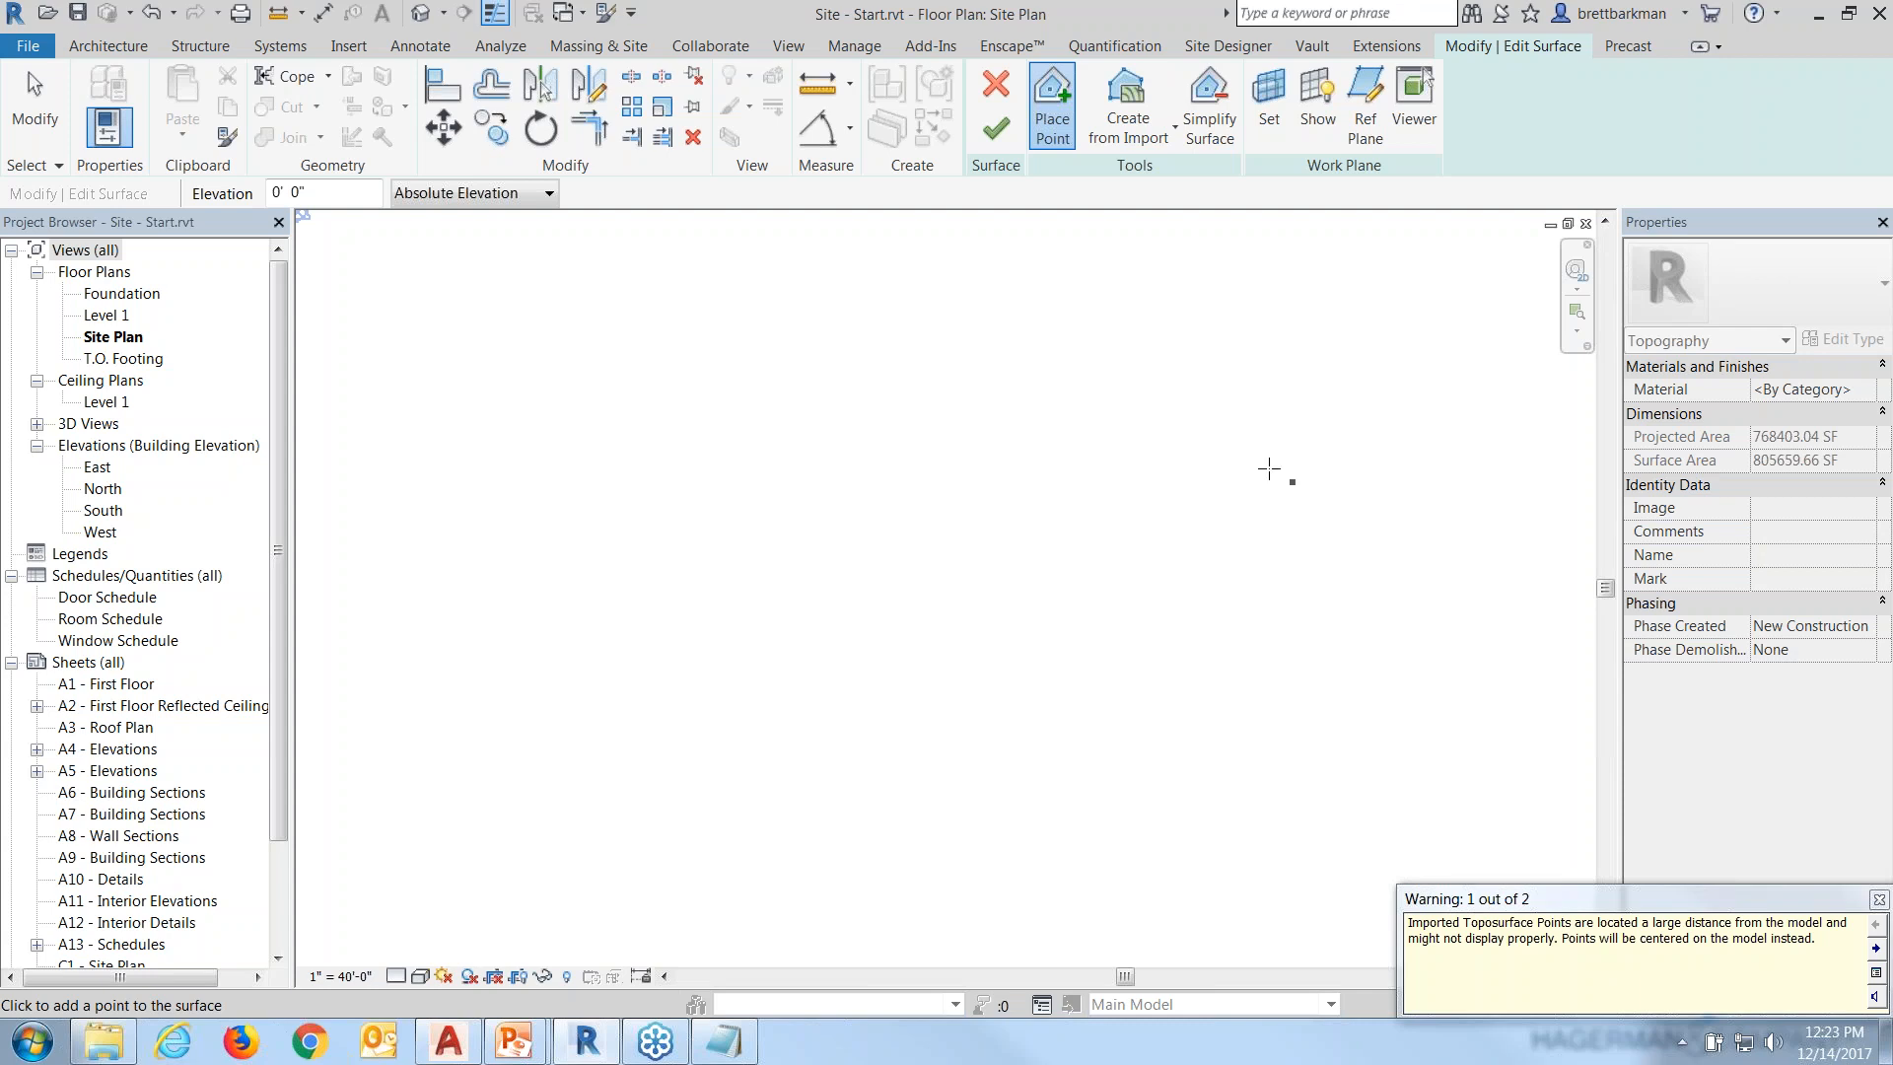
{"action": "left_click", "coordinate": [994, 133]}
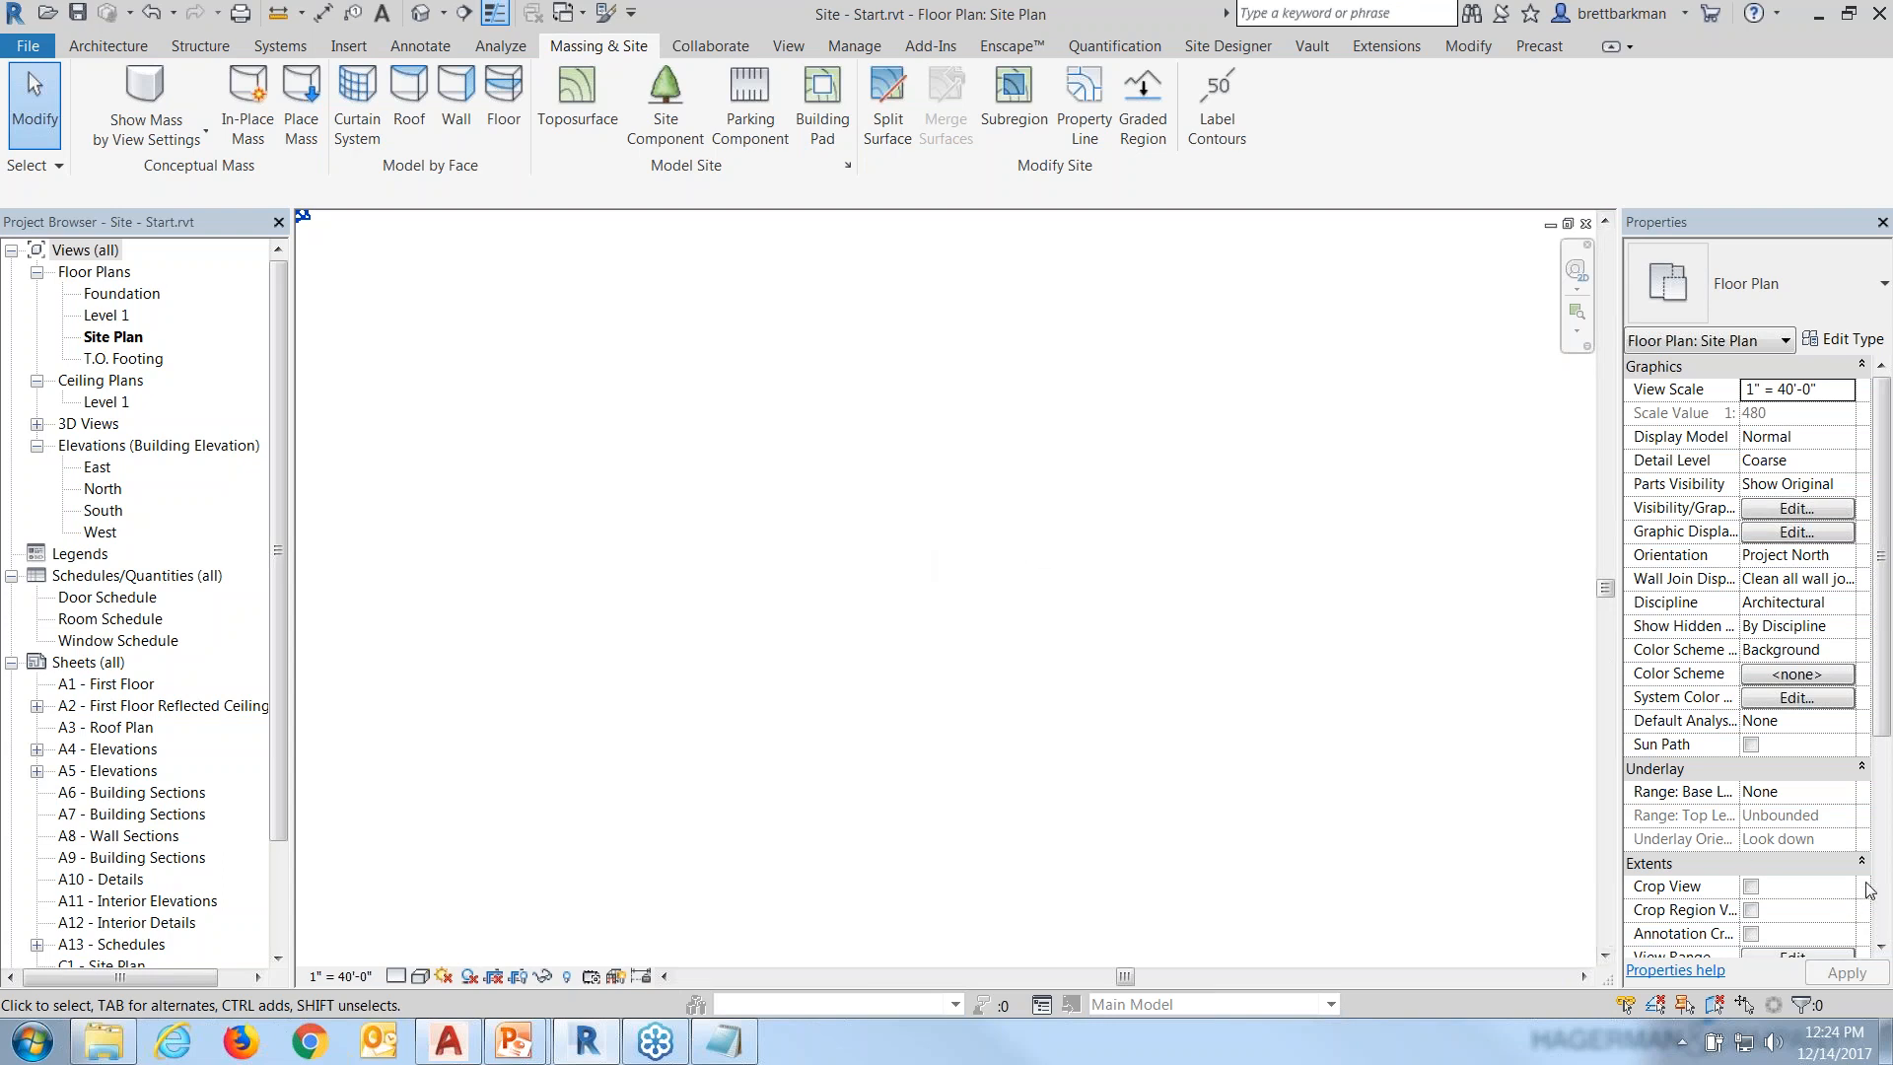
Set the Site Plan view range's top, bottom and view depth level to Unlimited.
{"action": "scroll", "coordinate": [1811, 700], "scroll_direction": "down", "scroll_amount": 5}
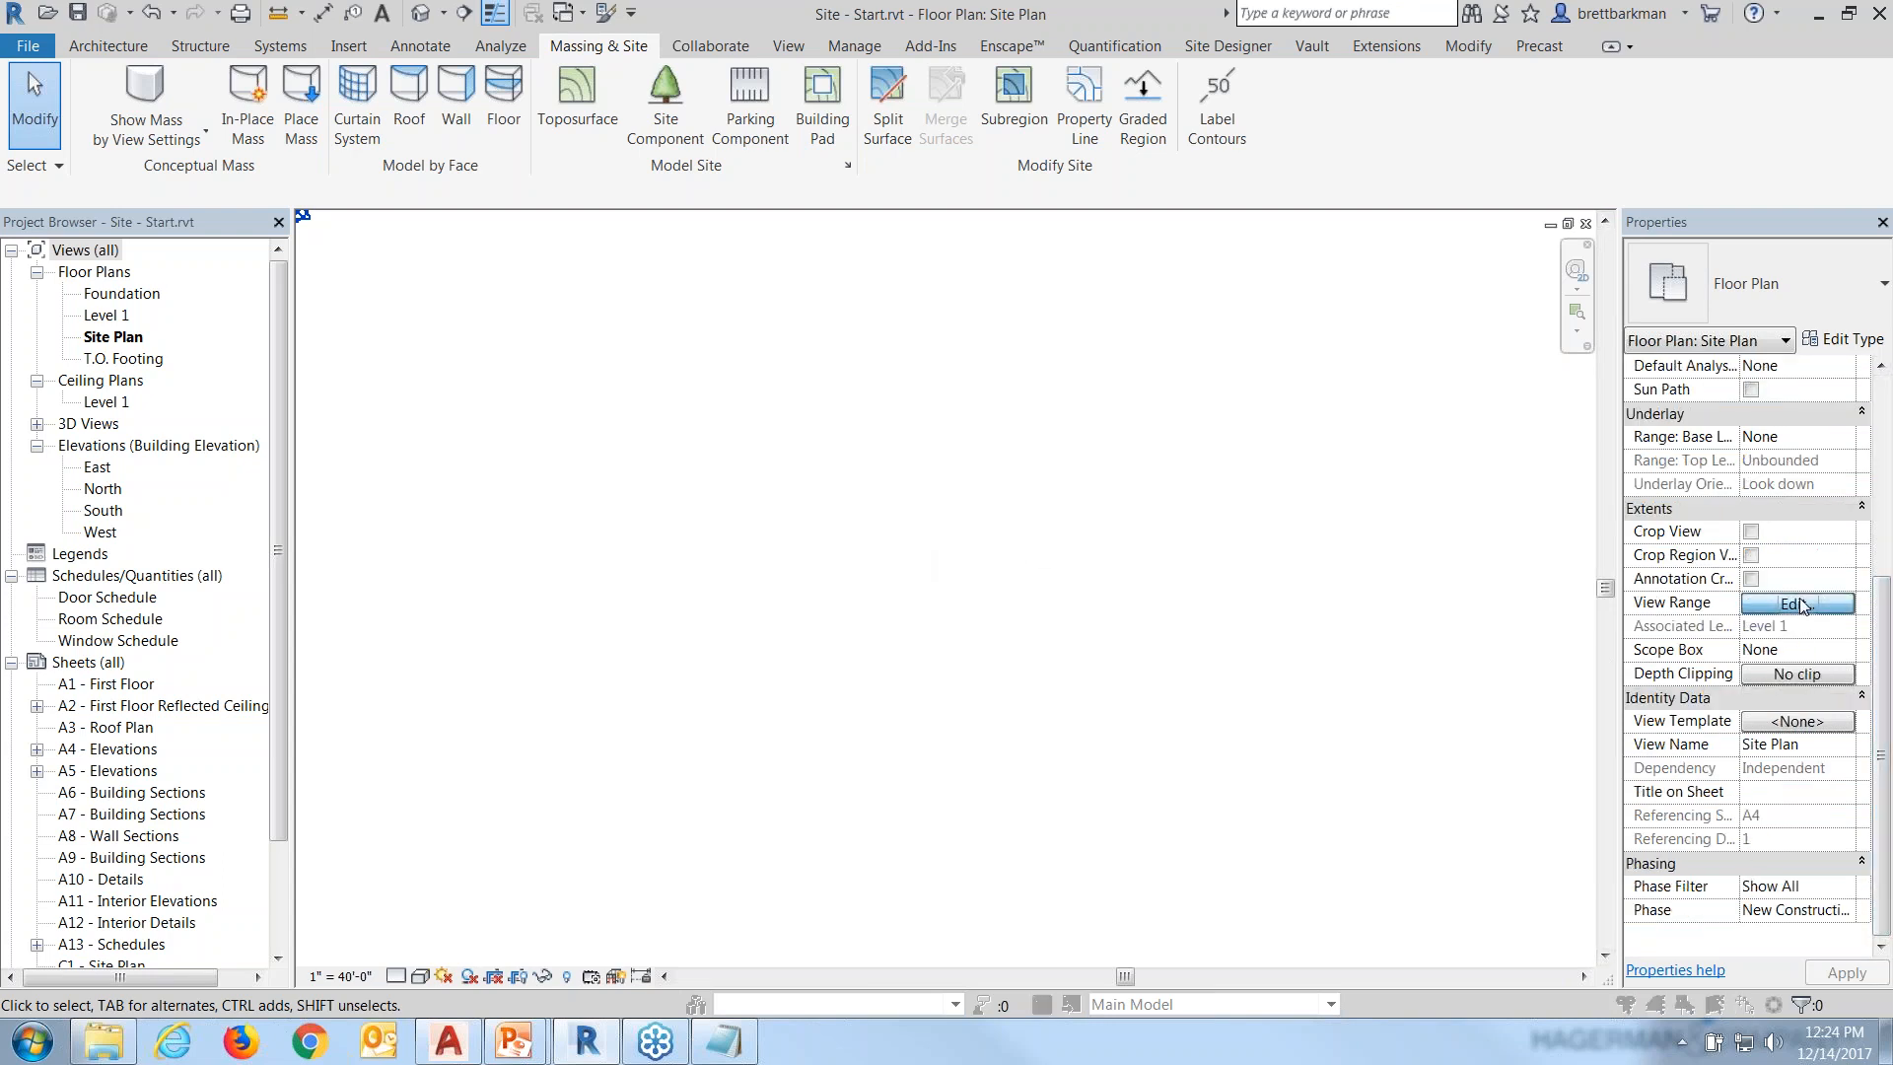
{"action": "left_click", "coordinate": [1797, 603]}
{"action": "left_click_drag", "start_coordinate": [388, 272], "coordinate": [871, 247]}
{"action": "left_click", "coordinate": [807, 321]}
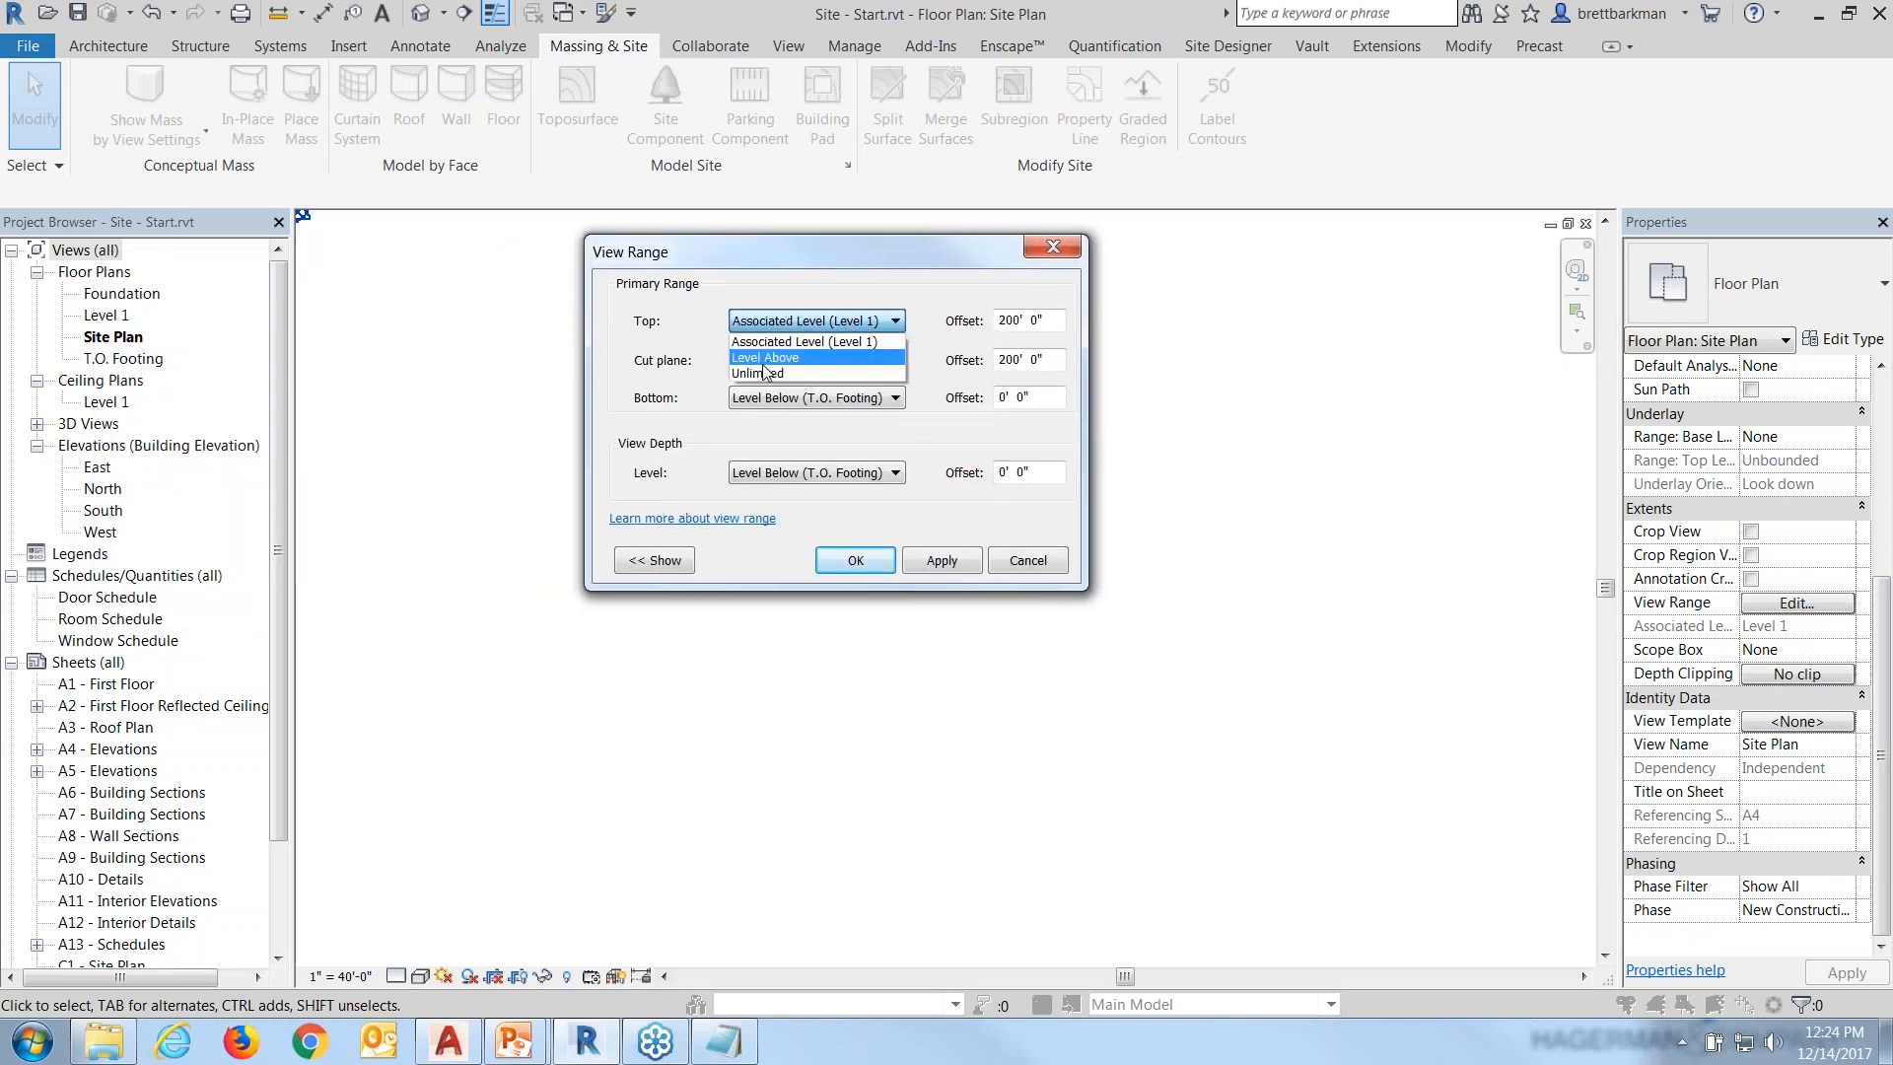
{"action": "left_click", "coordinate": [779, 373]}
{"action": "left_click", "coordinate": [818, 399]}
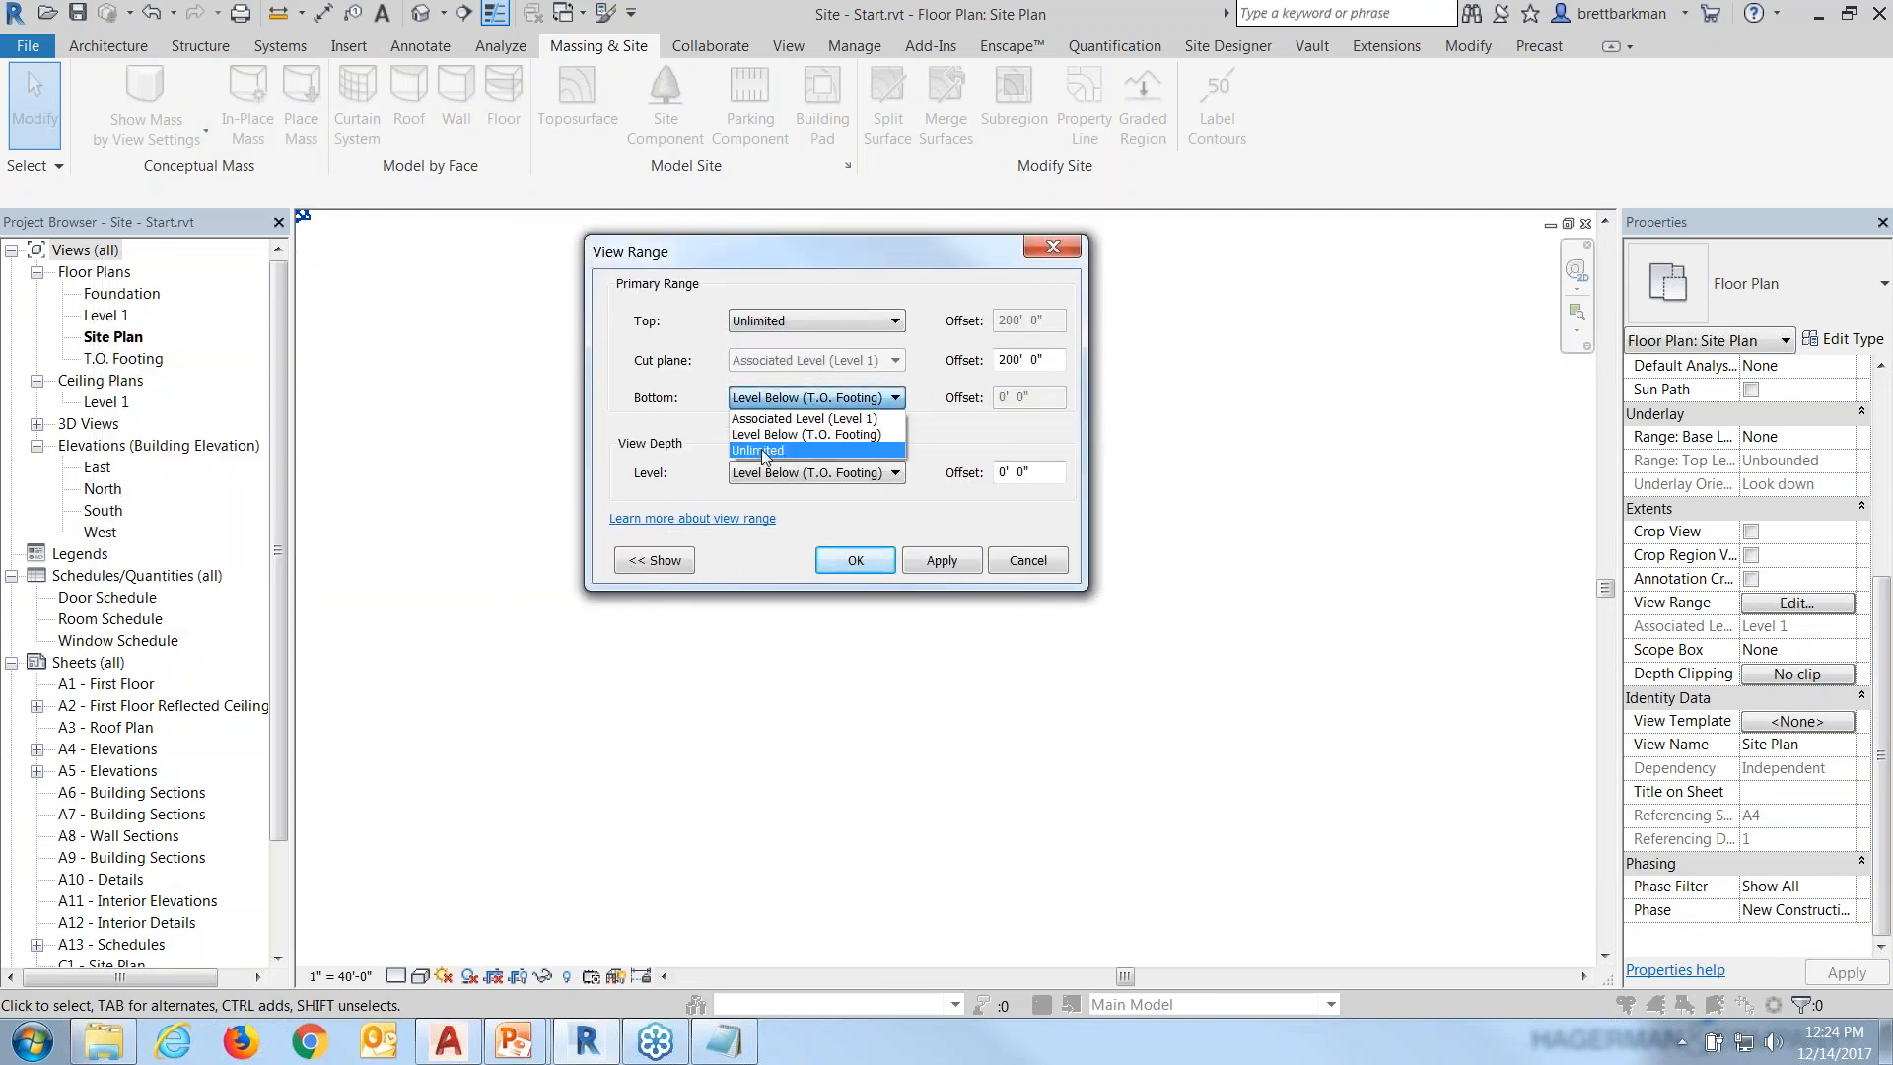
{"action": "left_click", "coordinate": [758, 450]}
{"action": "left_click", "coordinate": [793, 481]}
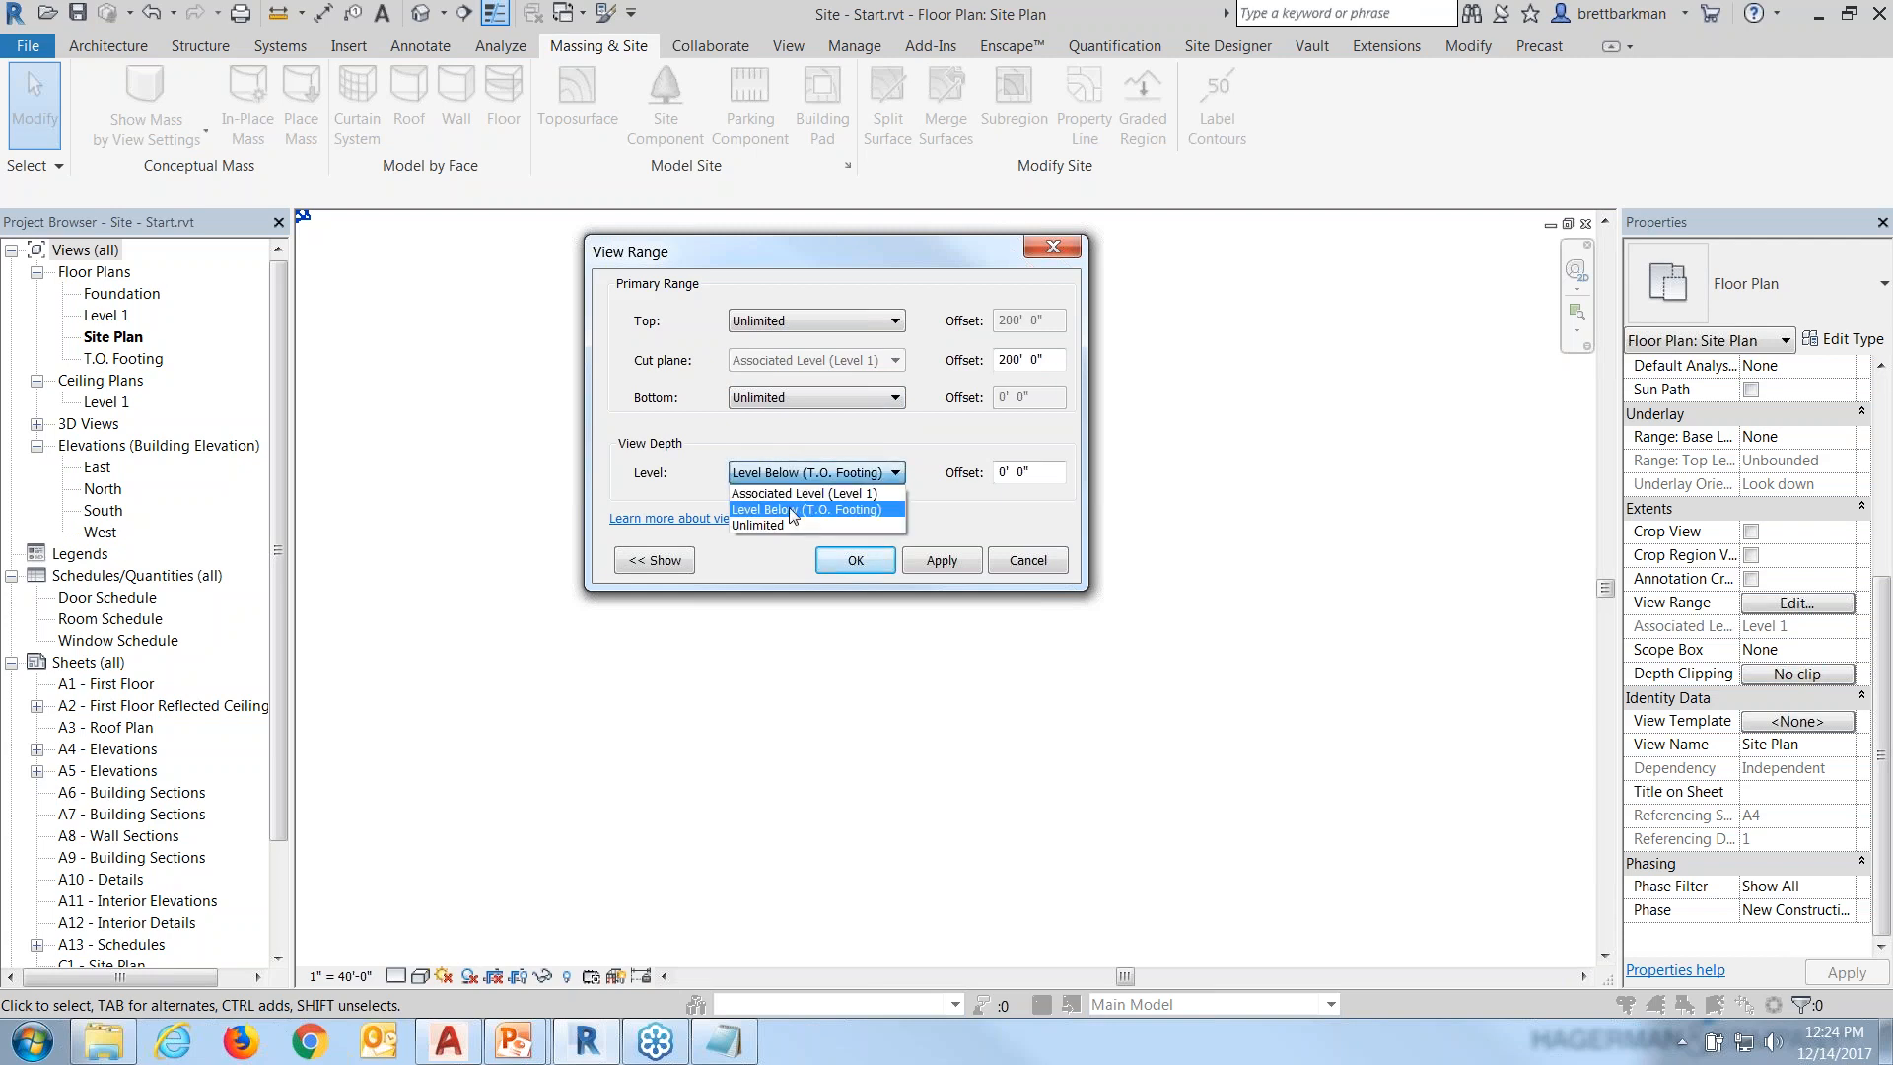
{"action": "left_click", "coordinate": [788, 532]}
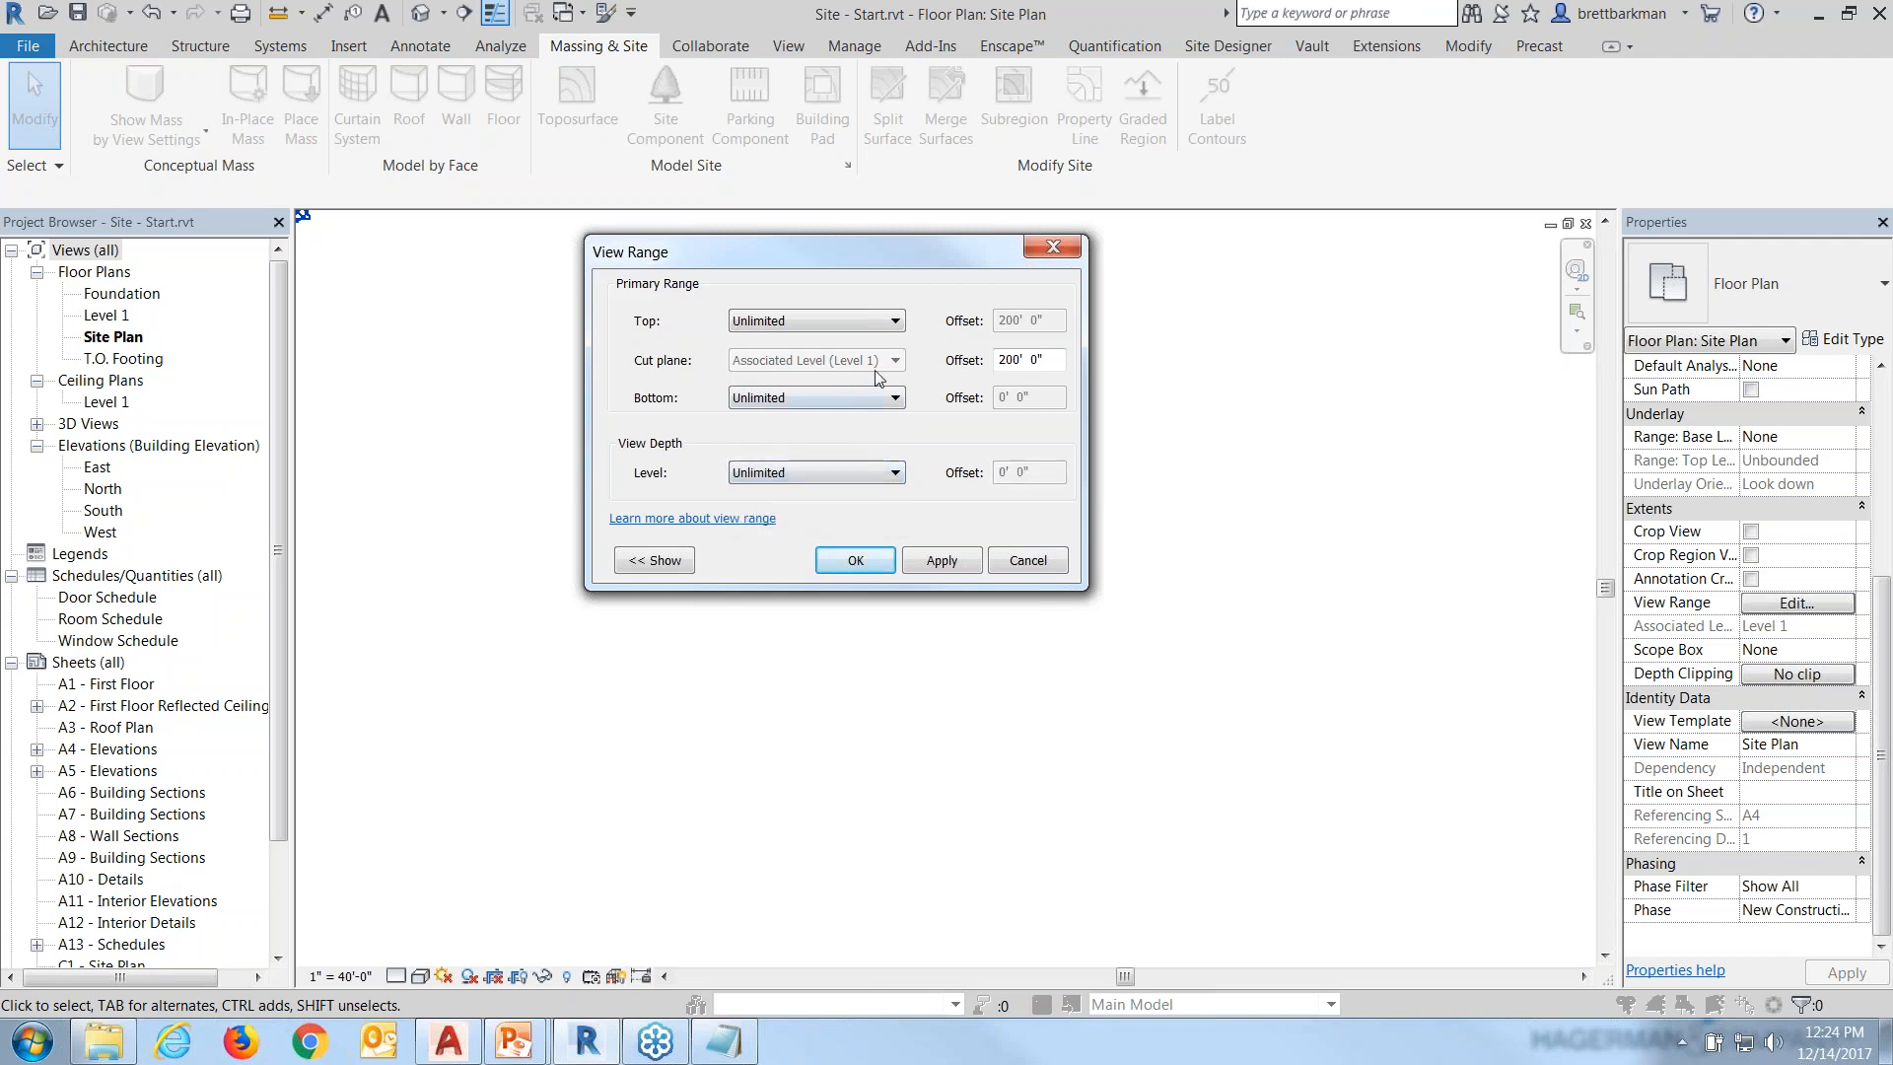
Set the view range's cut plane offset to 1000, apply it and fit the whole site in the view.
{"action": "left_click_drag", "start_coordinate": [1053, 360], "coordinate": [998, 360]}
{"action": "type", "text": "1000"}
{"action": "key", "text": "Return"}
{"action": "key", "text": "z"}
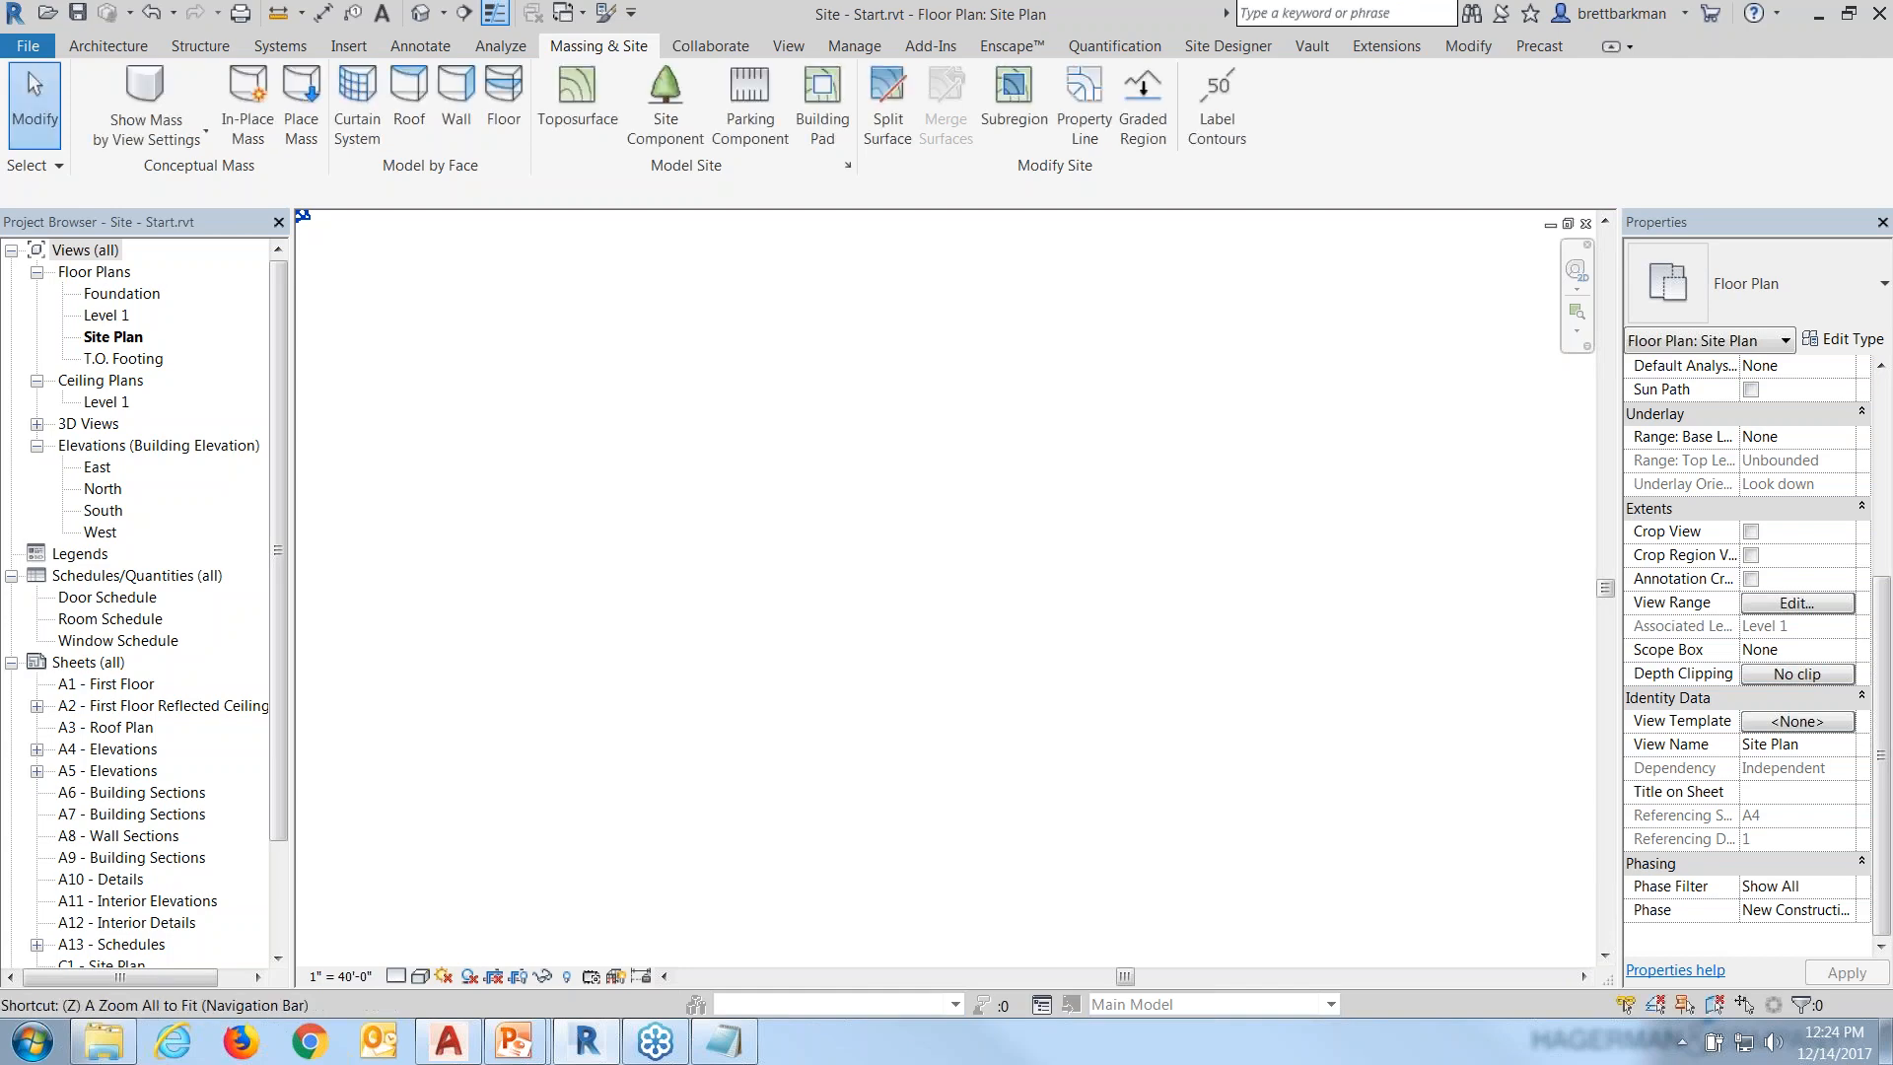
{"action": "key", "text": "a"}
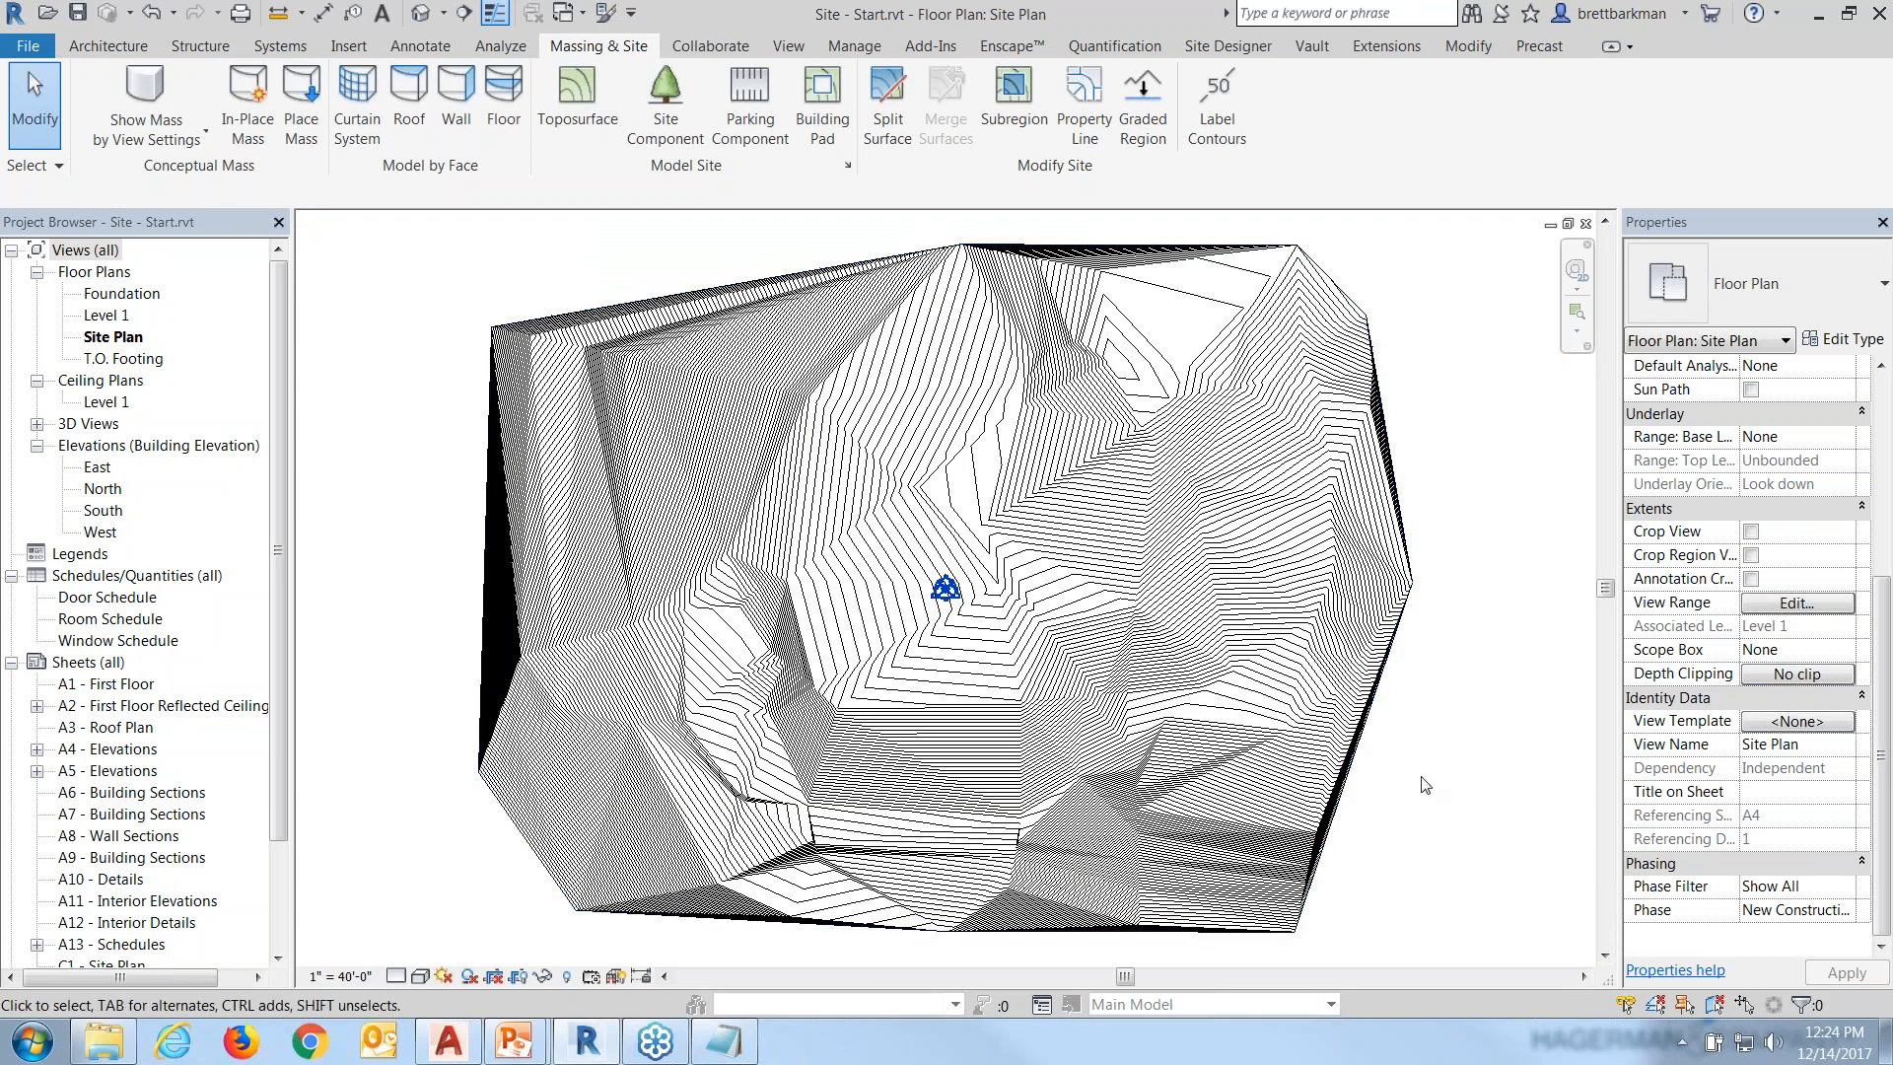
Inspect the toposurface from several angles in the default 3D view and return to the Site Plan floor plan.
{"action": "left_click", "coordinate": [421, 14]}
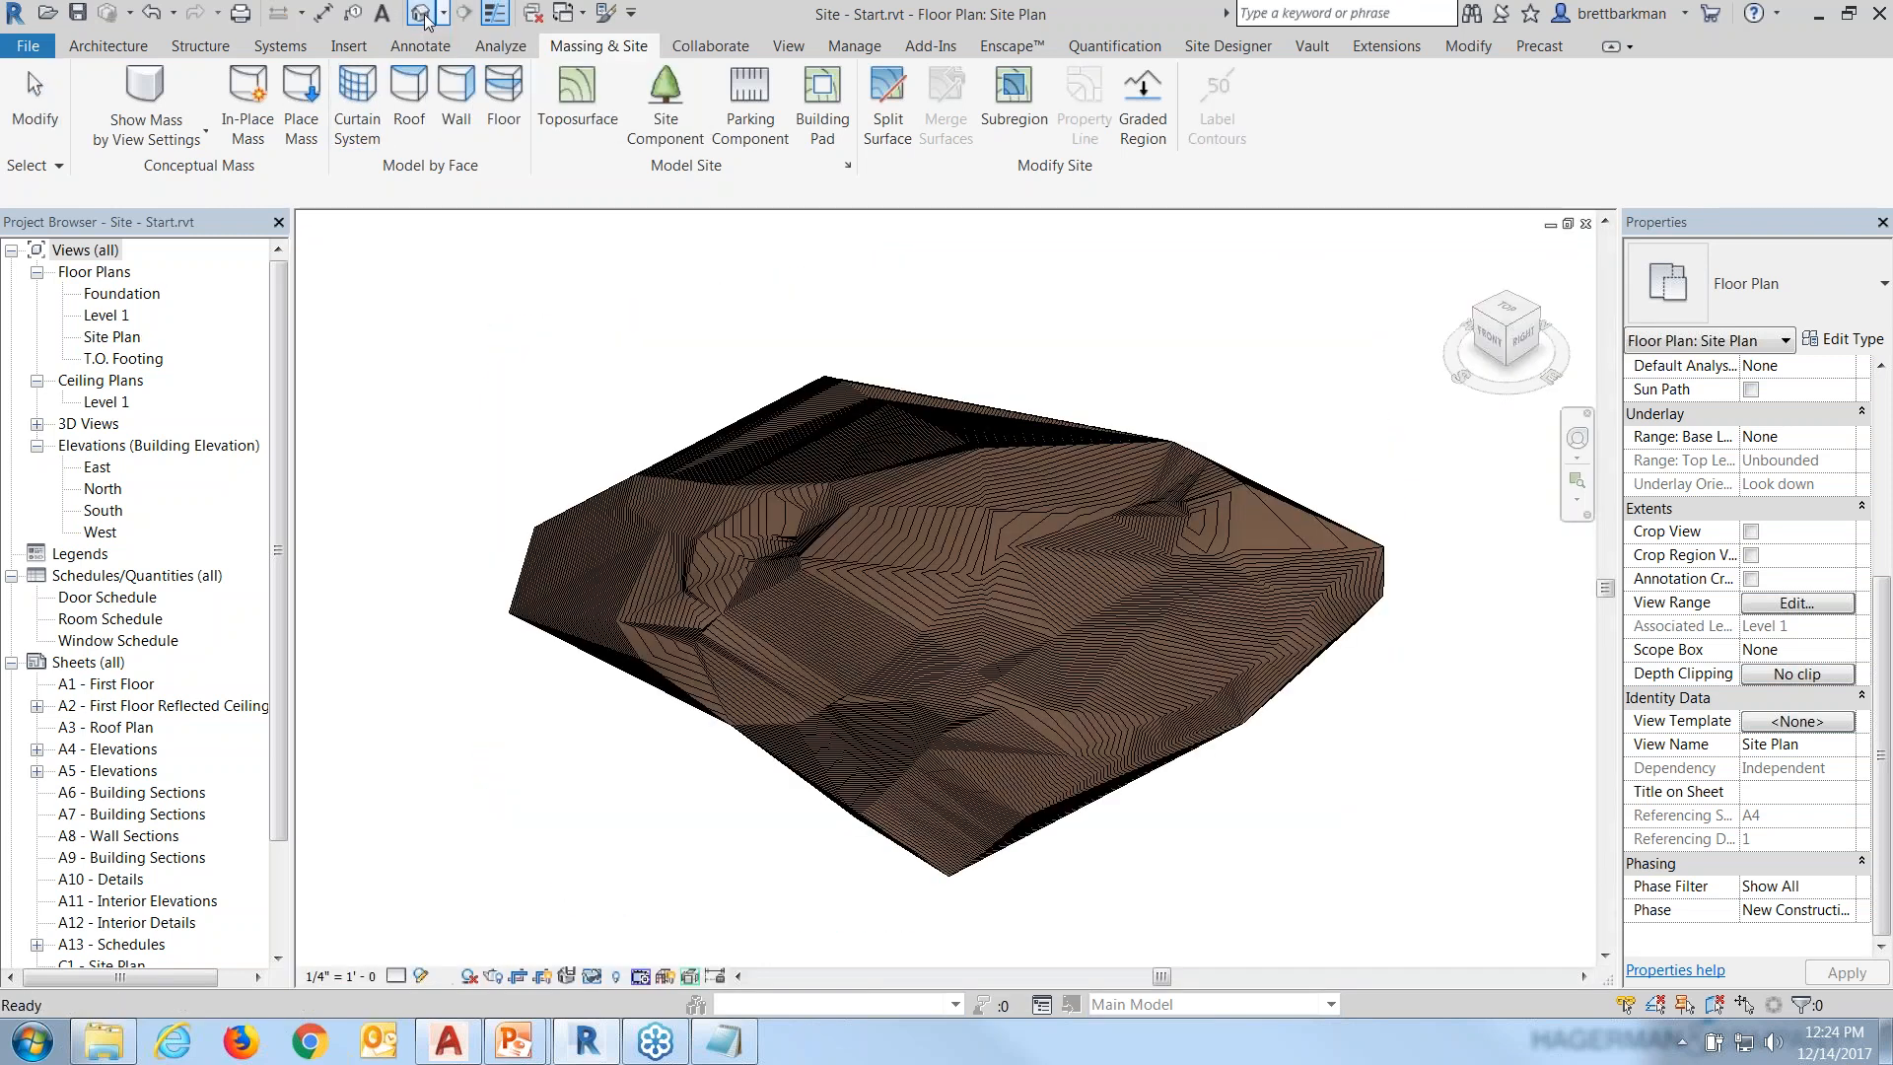
{"action": "middle_click_drag", "start_coordinate": [1240, 779], "coordinate": [1055, 813], "text": "shift"}
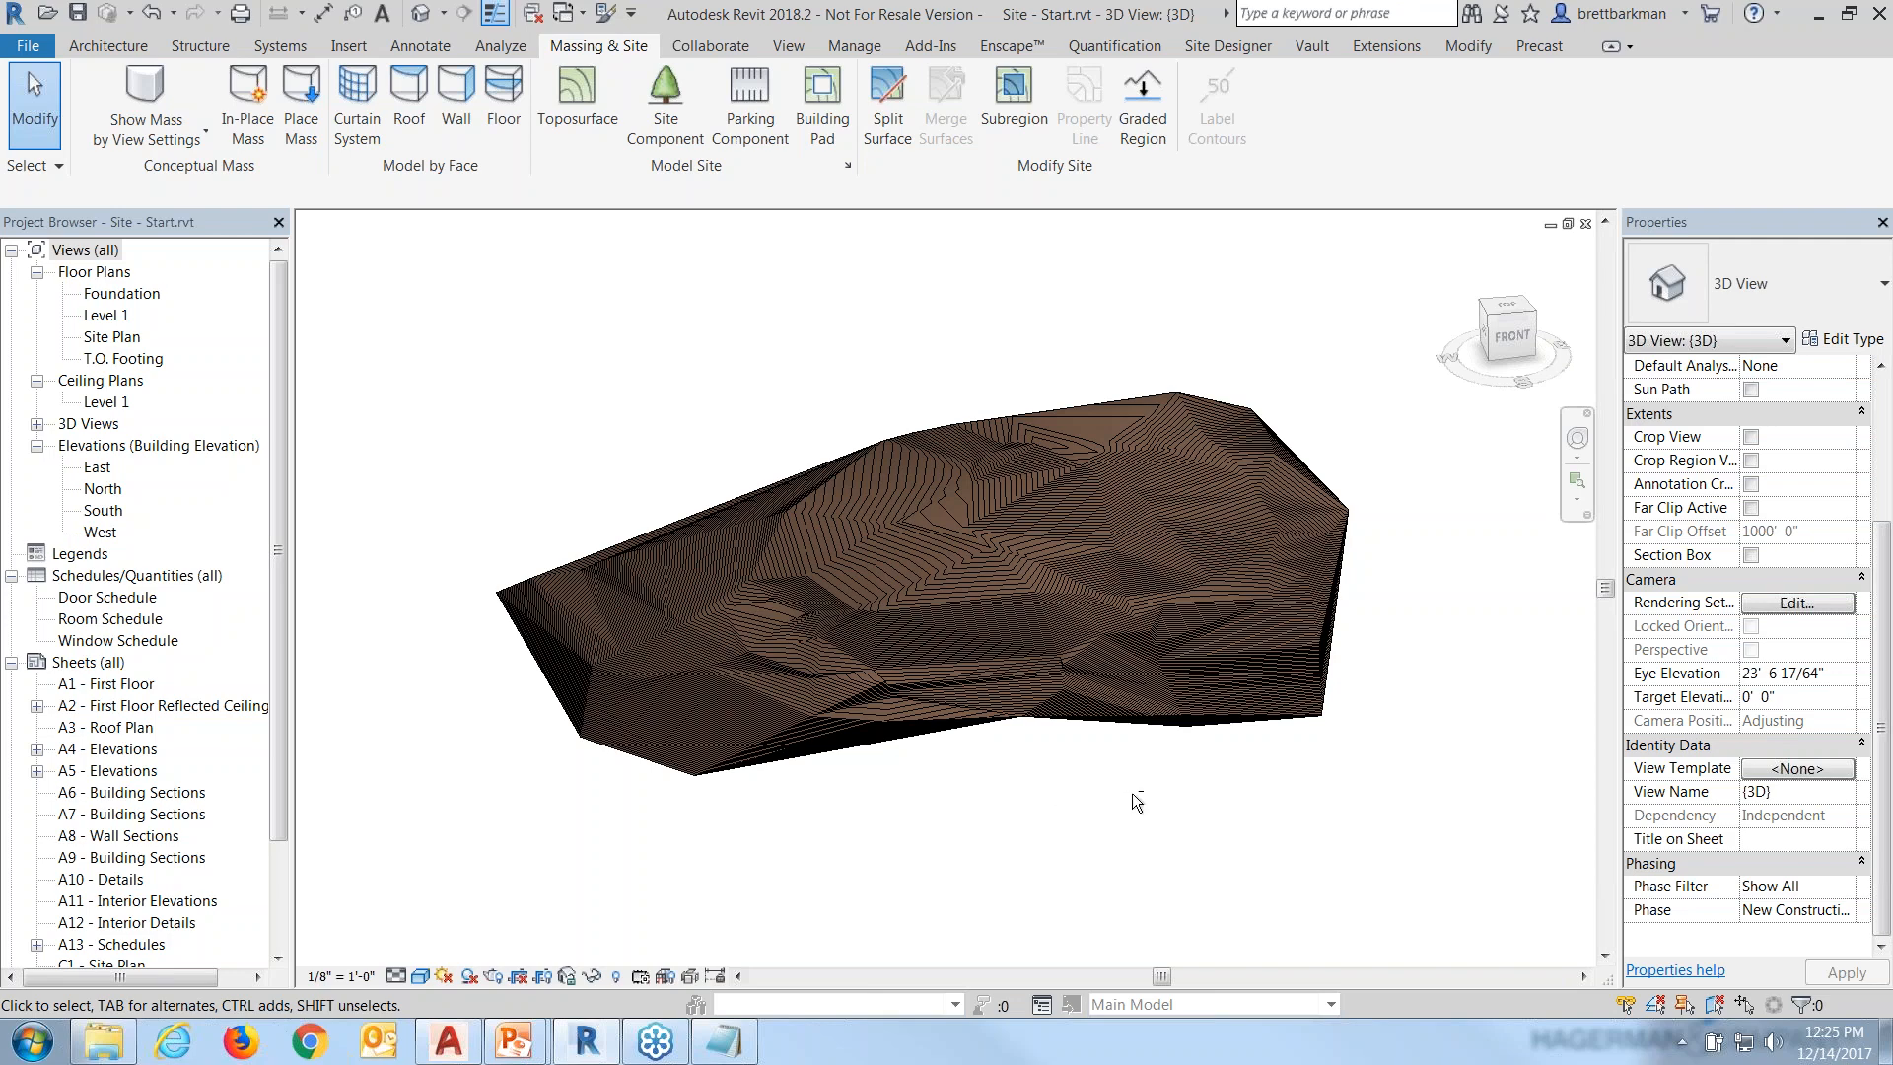
{"action": "middle_click_drag", "start_coordinate": [1132, 793], "coordinate": [1219, 784], "text": "shift"}
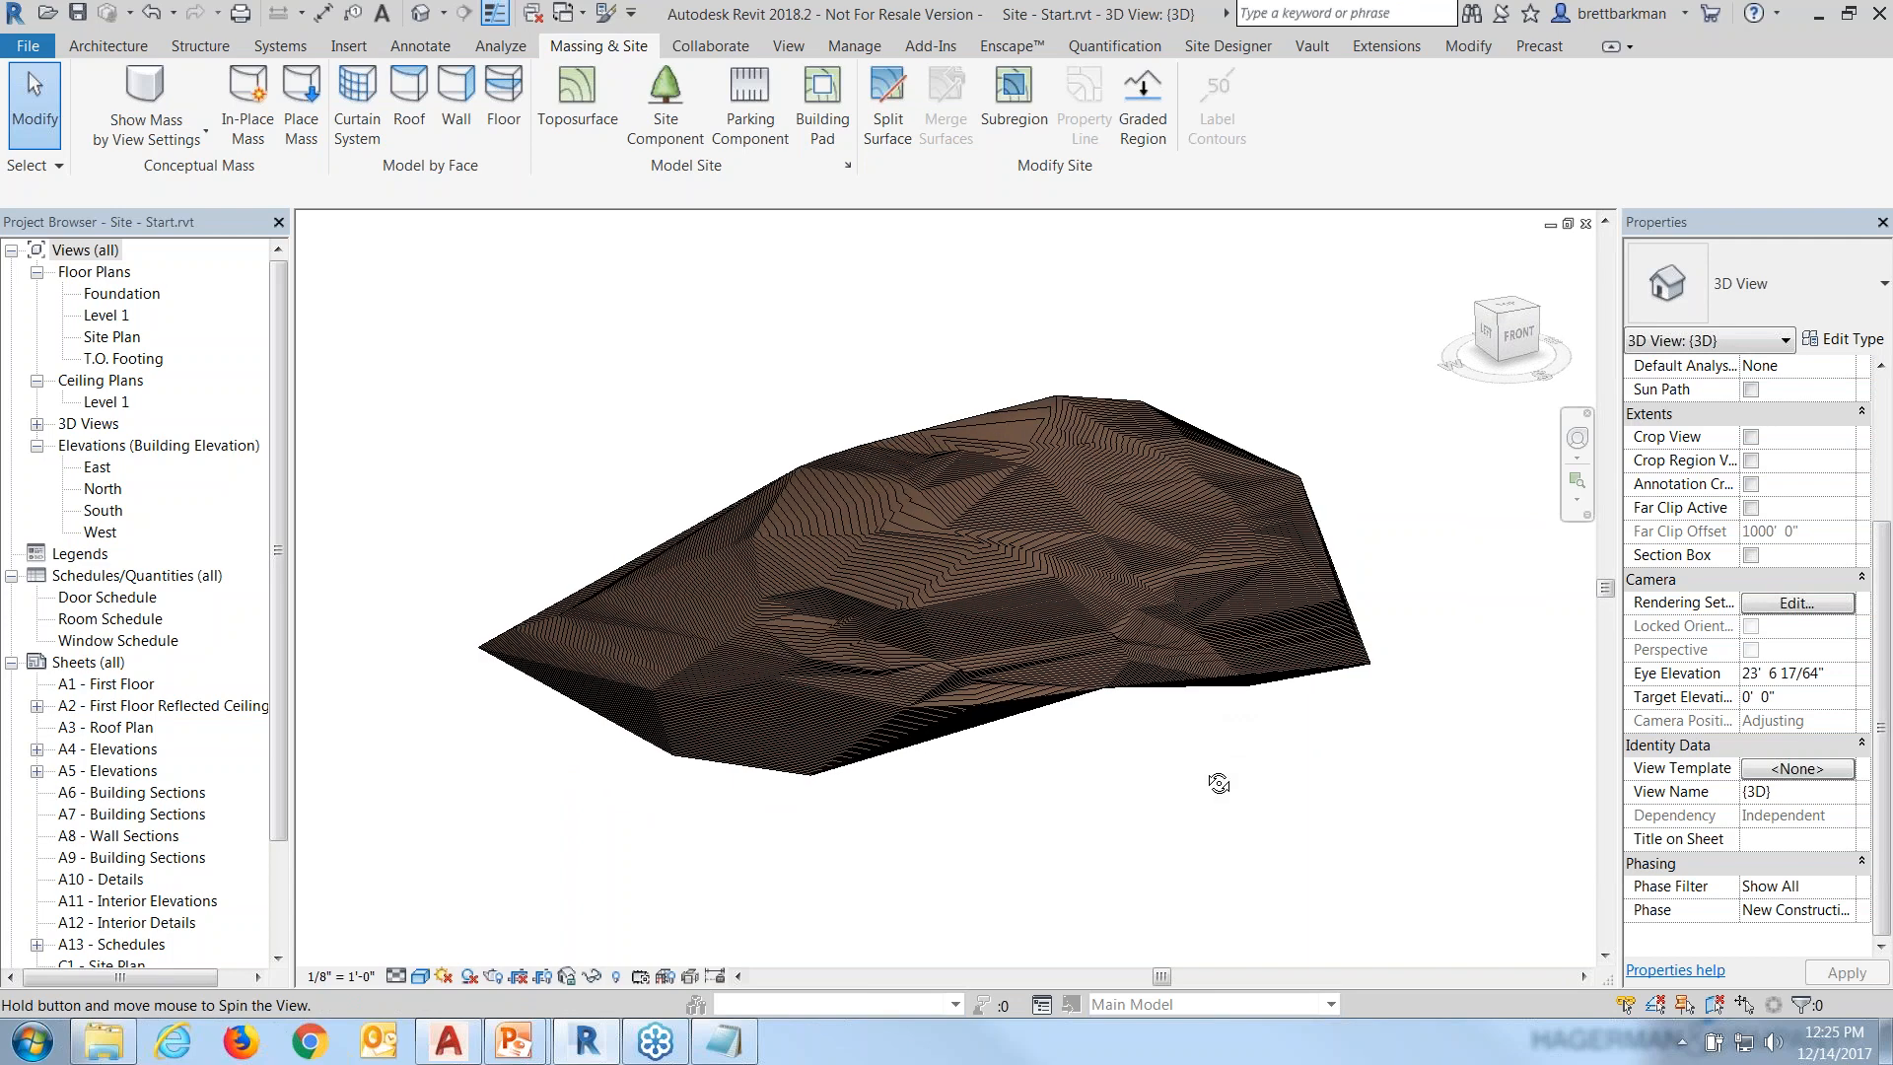
{"action": "double_click", "coordinate": [111, 336]}
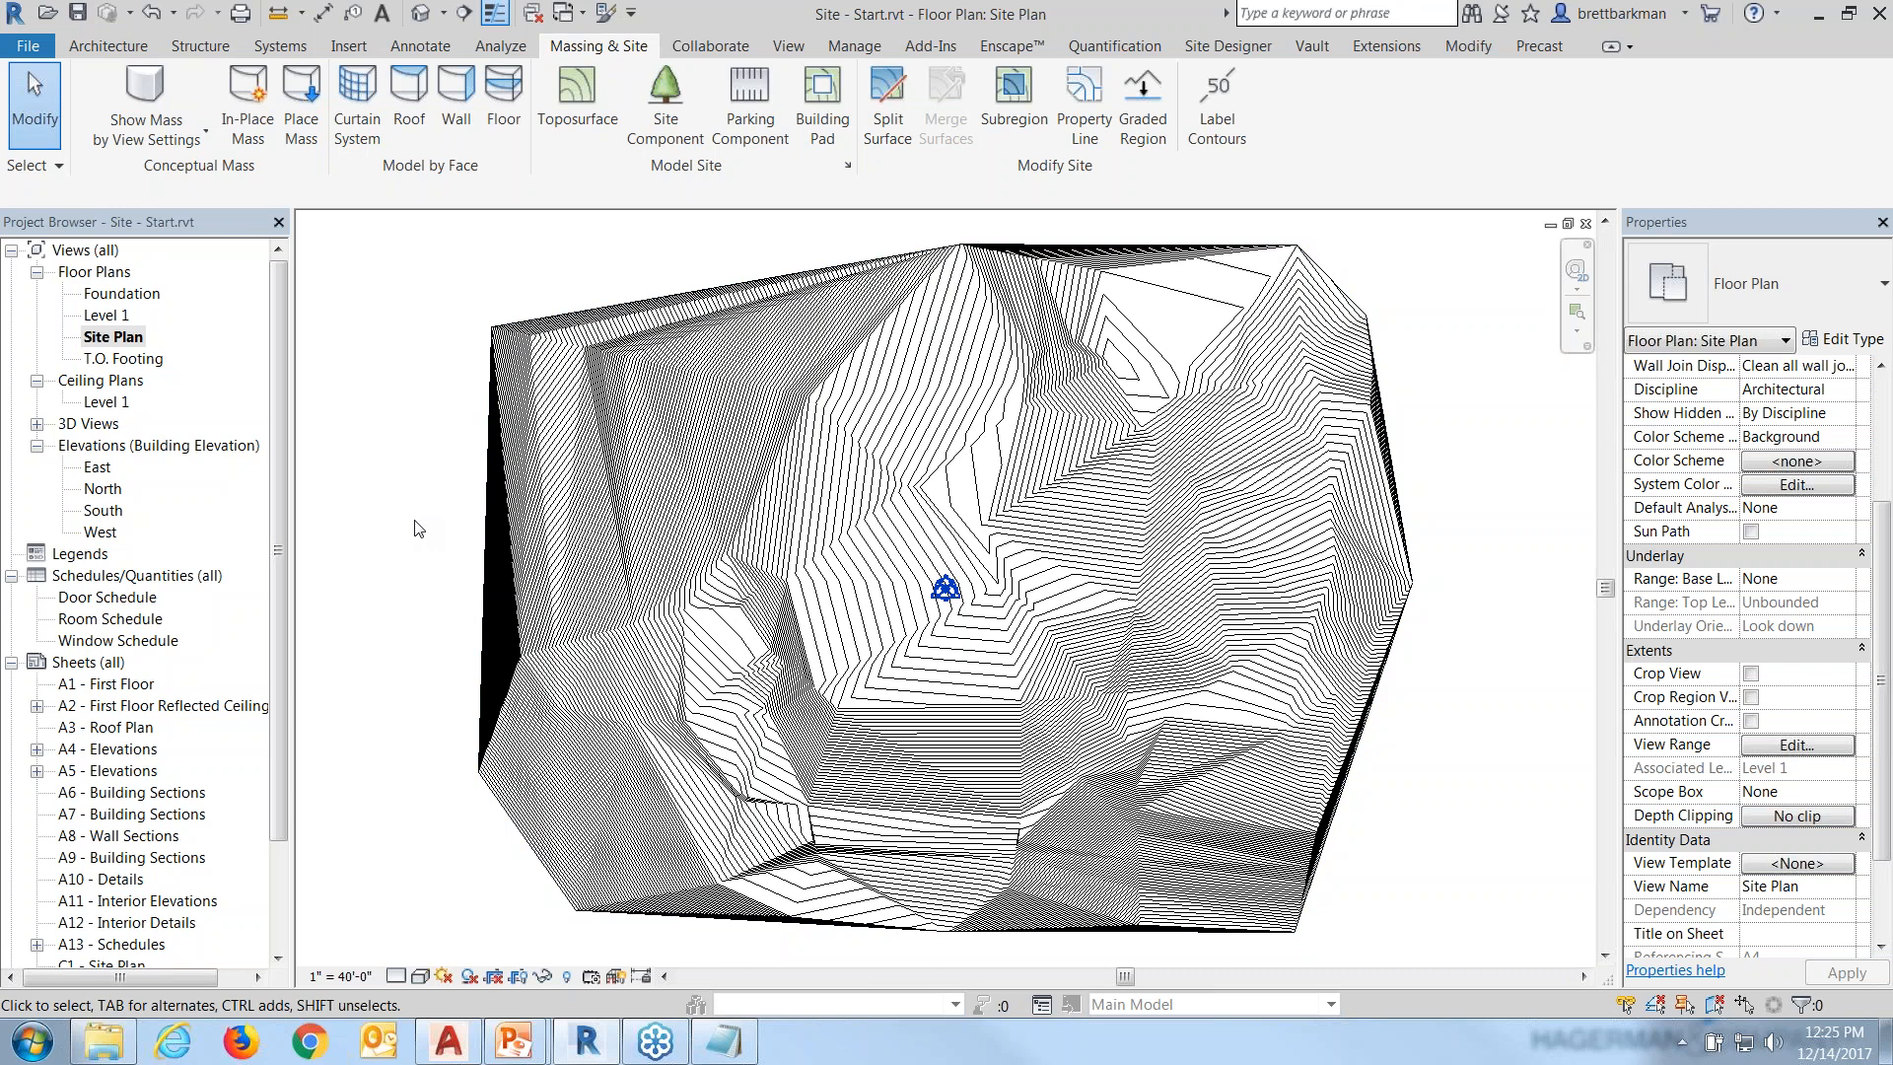
Switch to AutoCAD and thaw the GR-BULK-CONT-IND and -INT layers and the GR-PH1-CONT-IND, -INT and -TXT layers.
{"action": "left_click", "coordinate": [450, 1042]}
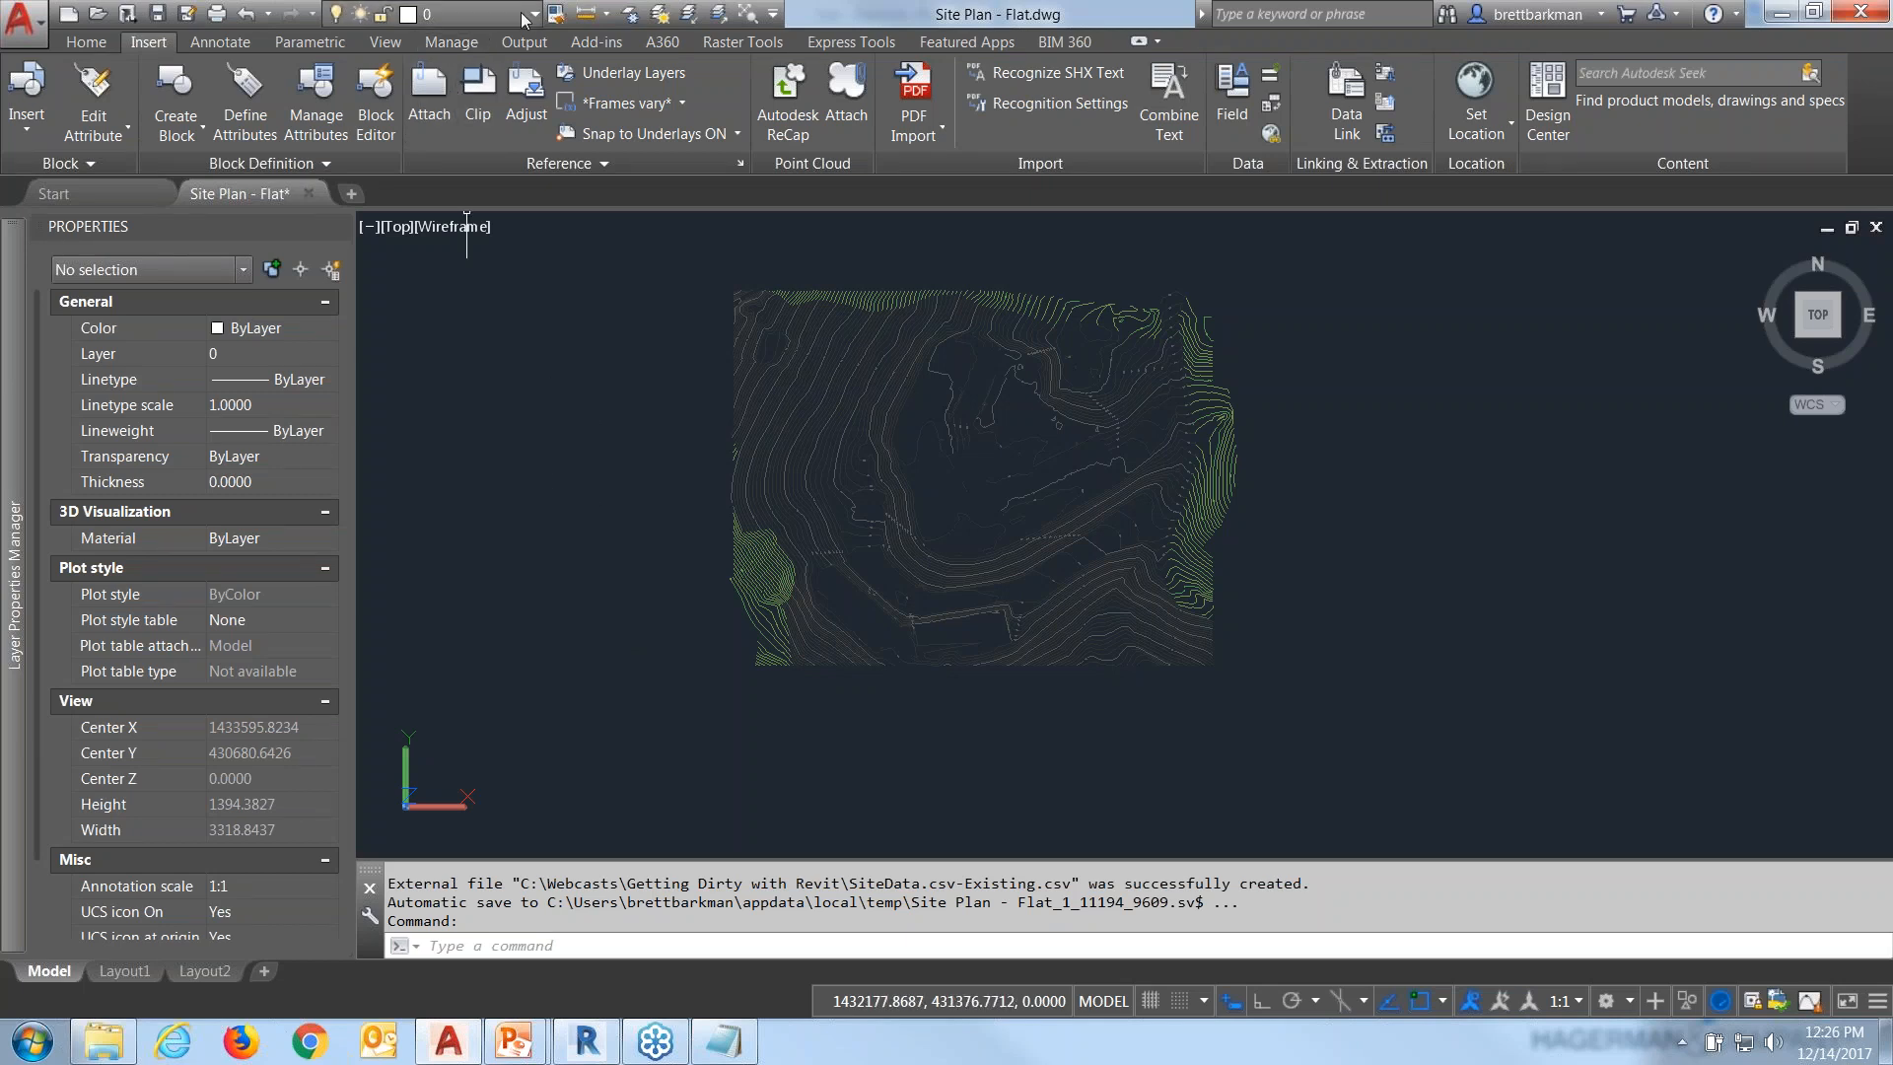
{"action": "left_click", "coordinate": [449, 14]}
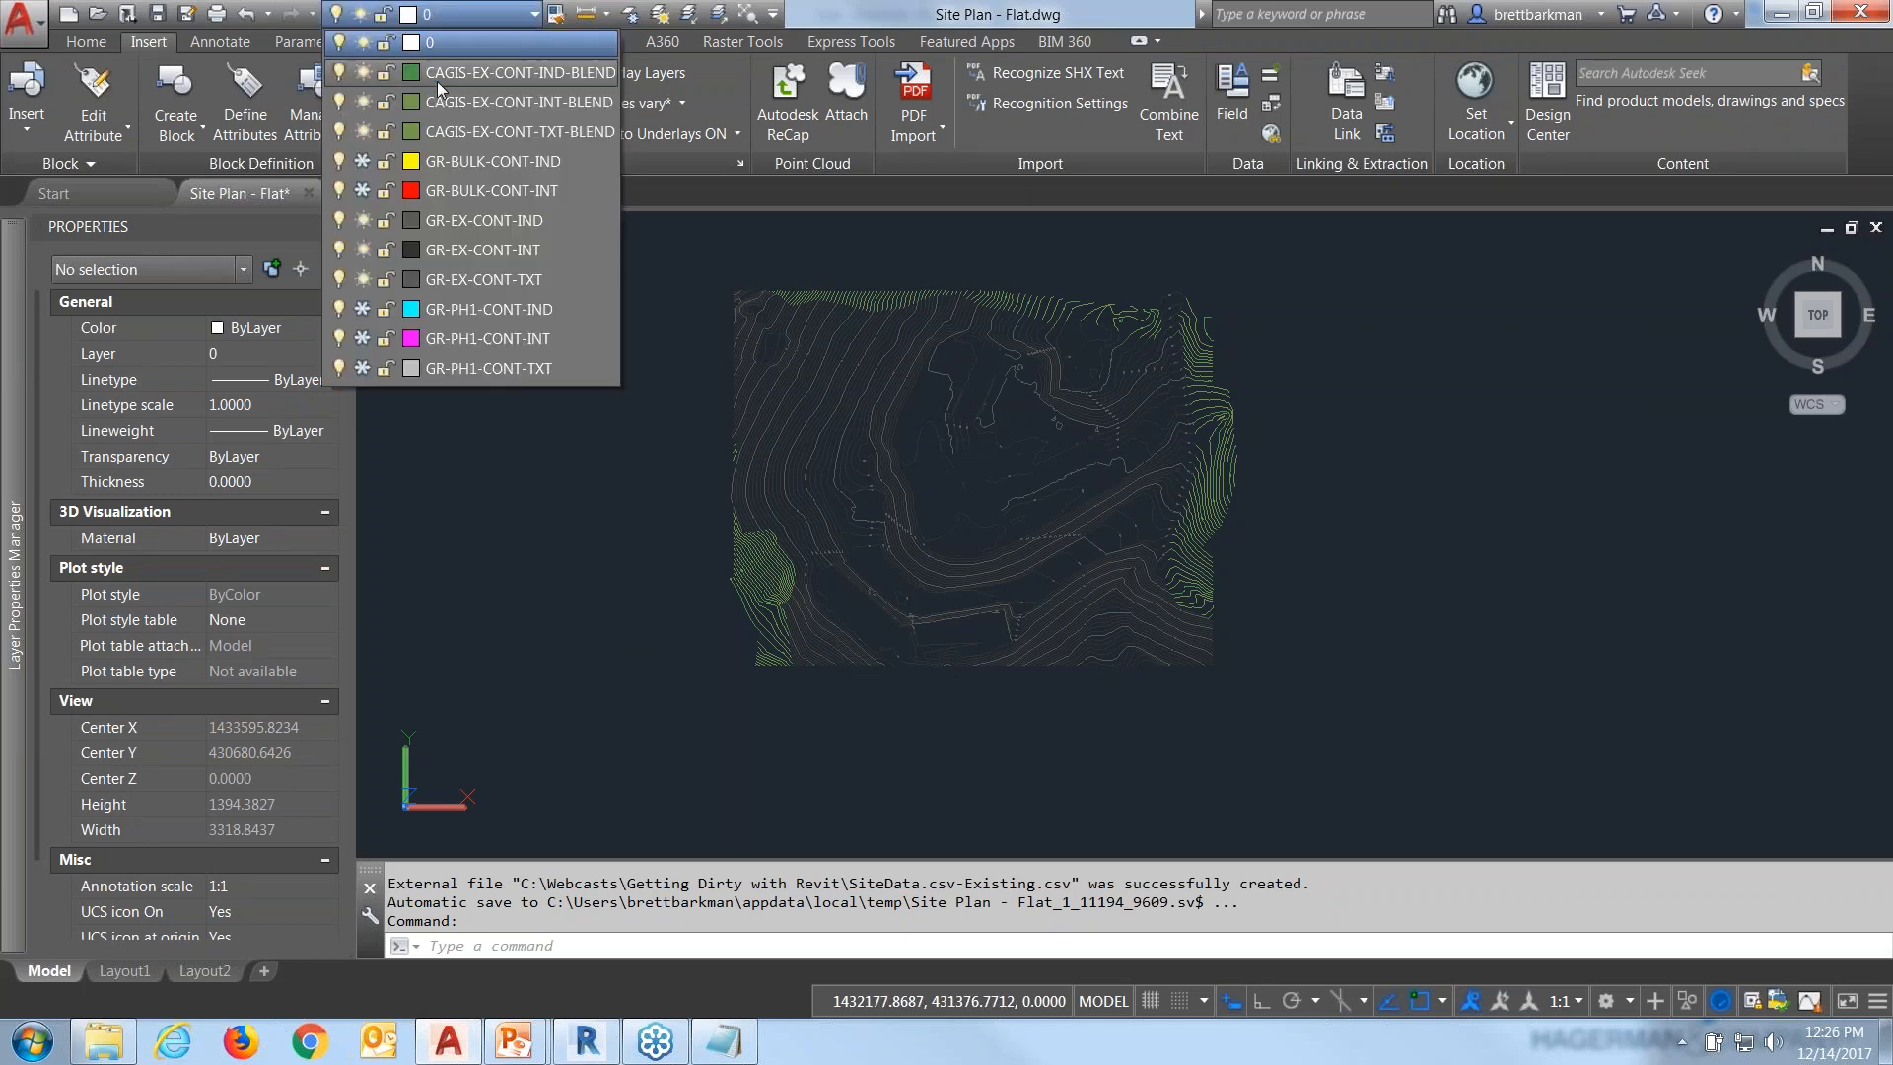
{"action": "left_click", "coordinate": [363, 190]}
{"action": "left_click", "coordinate": [363, 308]}
{"action": "left_click", "coordinate": [363, 338]}
{"action": "left_click", "coordinate": [363, 368]}
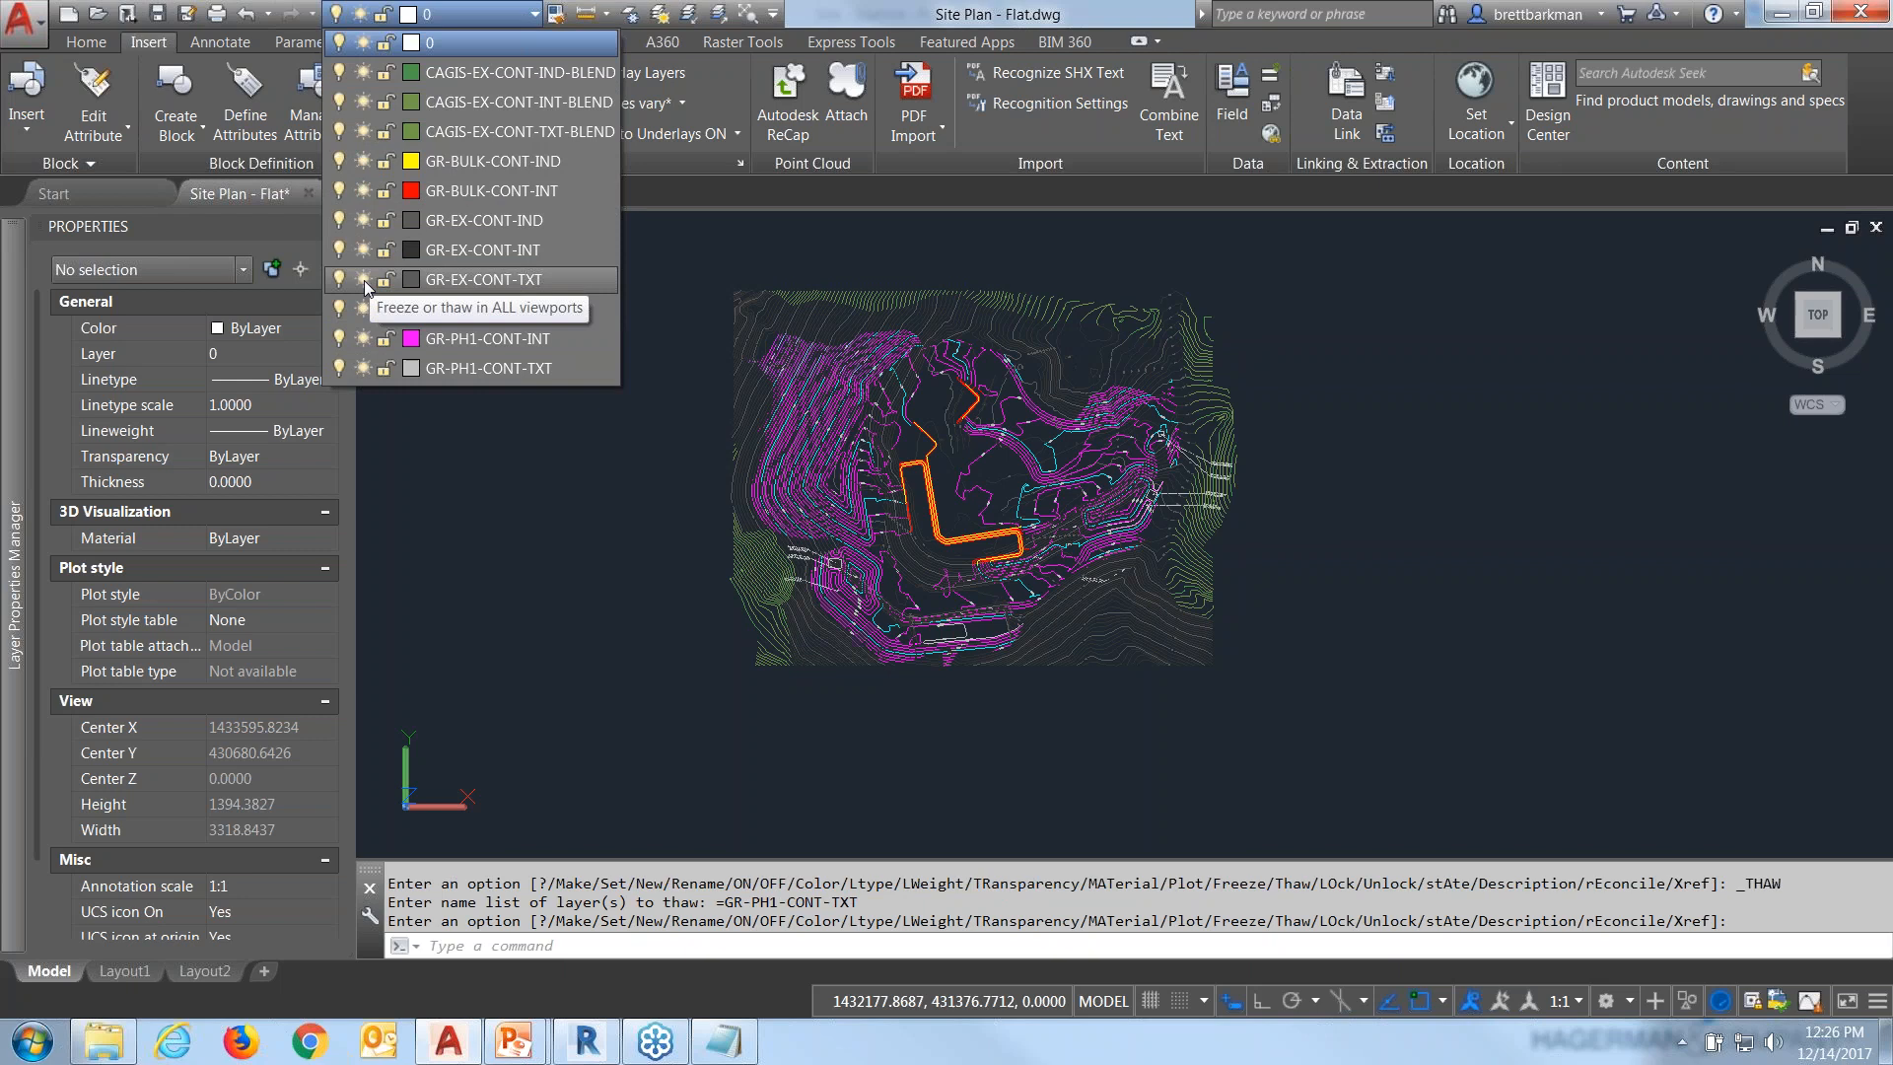
Freeze the three GR-EX-CONT layers (TXT, INT, IND) and the three CAGIS-EX-CONT BLEND layers.
{"action": "left_click", "coordinate": [363, 279]}
{"action": "left_click", "coordinate": [363, 250]}
{"action": "left_click", "coordinate": [363, 219]}
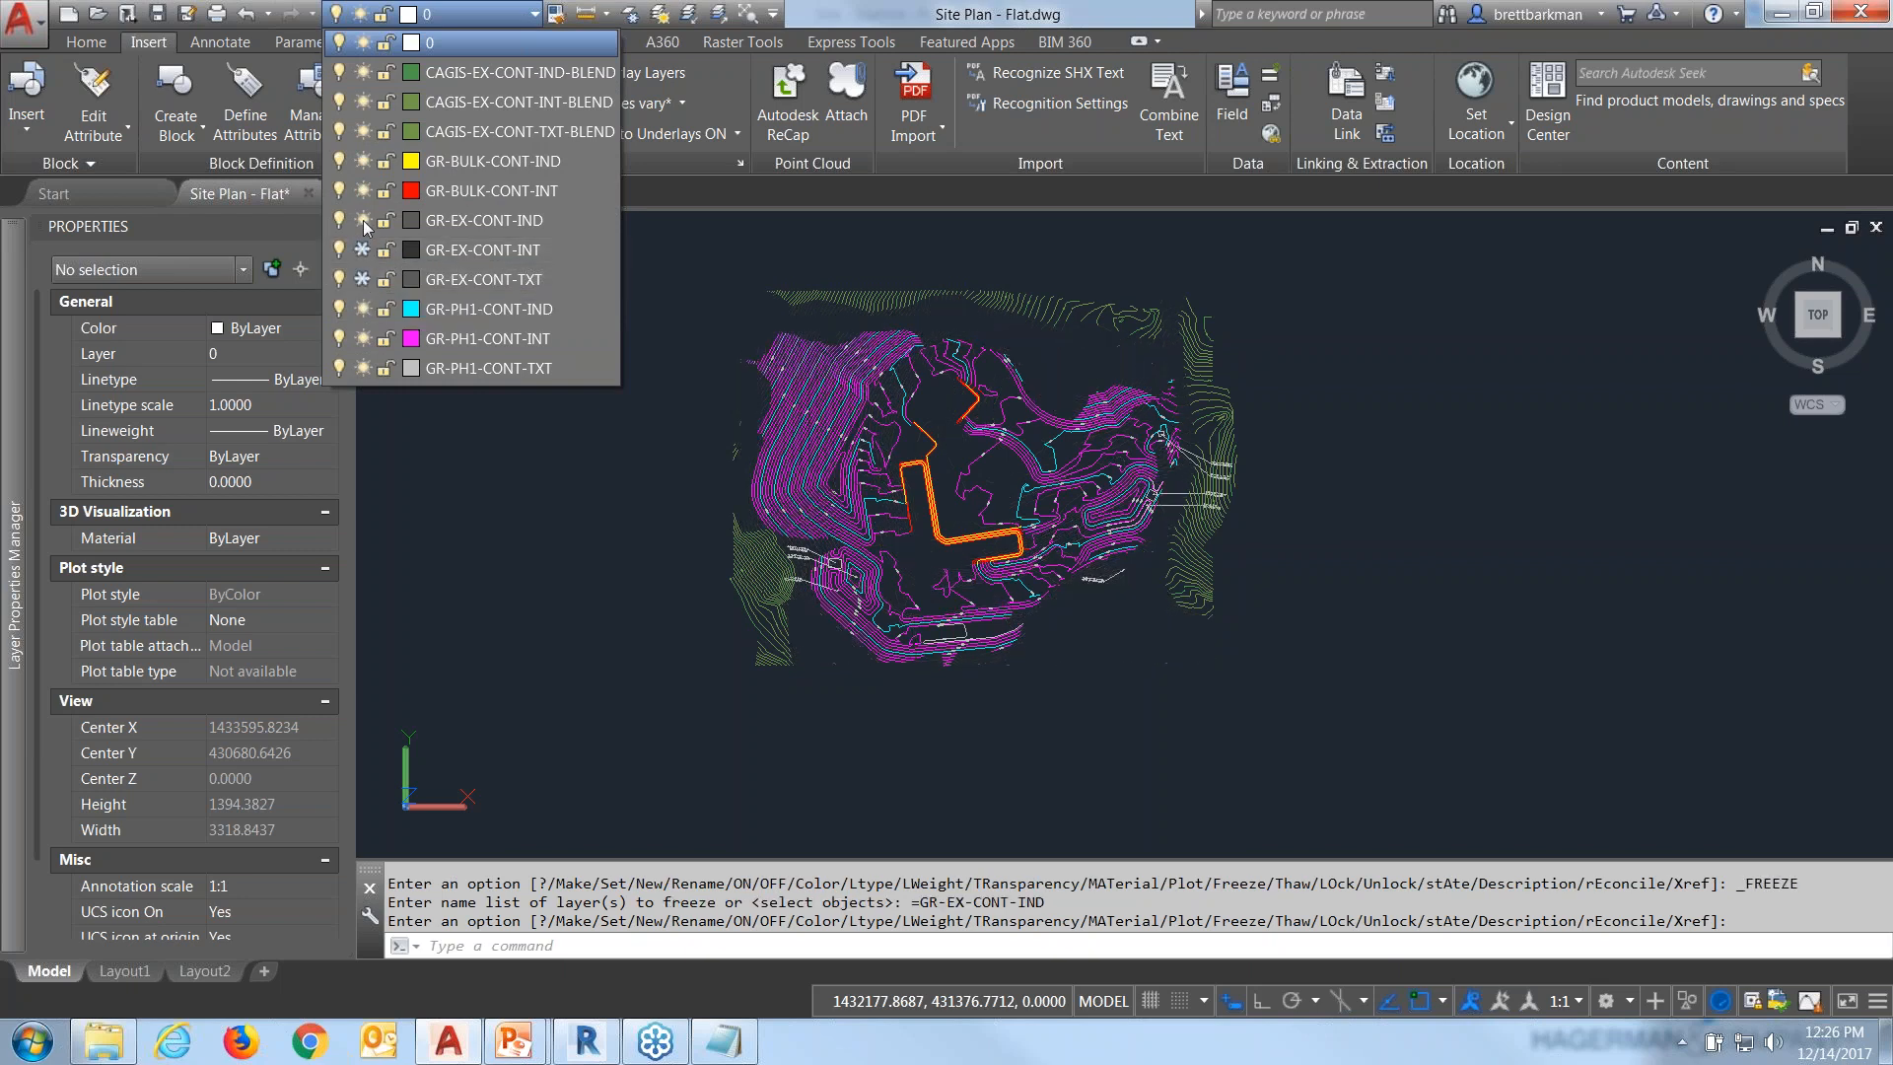
{"action": "left_click", "coordinate": [364, 131]}
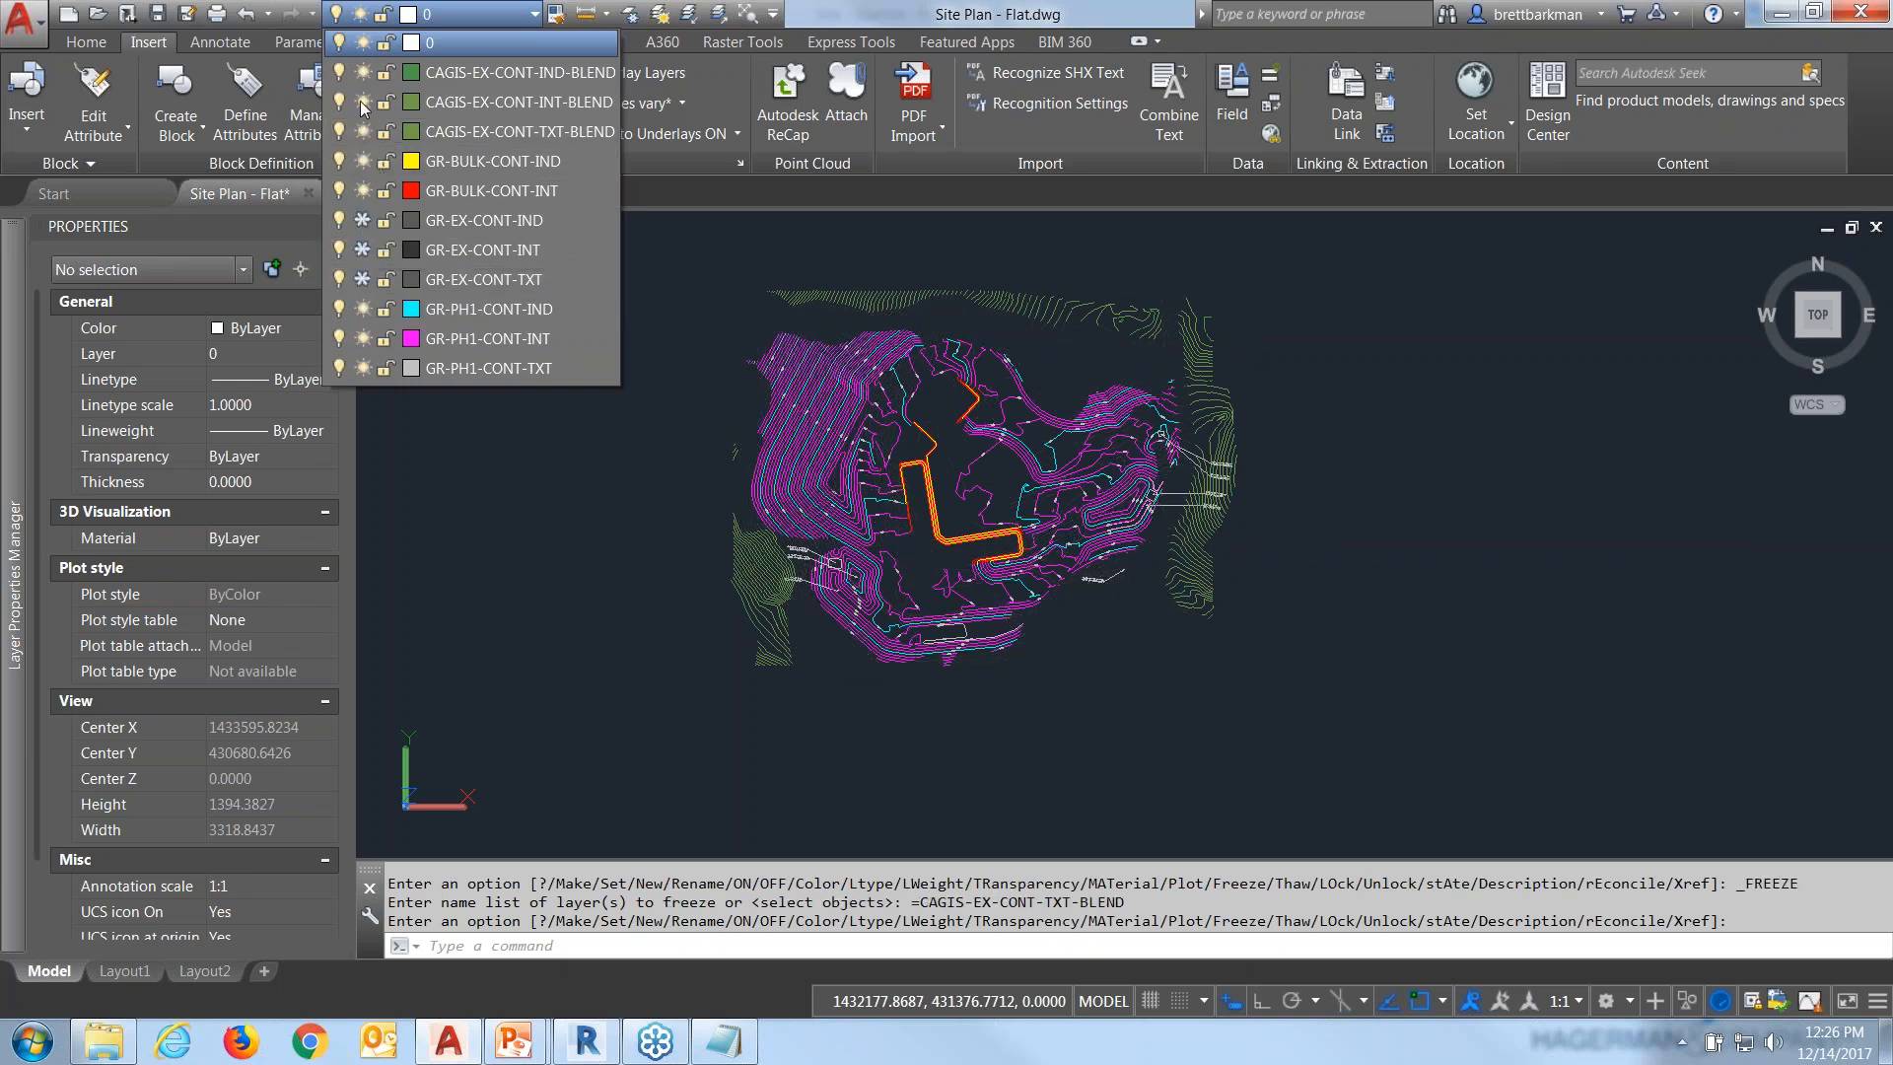
{"action": "left_click", "coordinate": [363, 102]}
{"action": "left_click", "coordinate": [363, 72]}
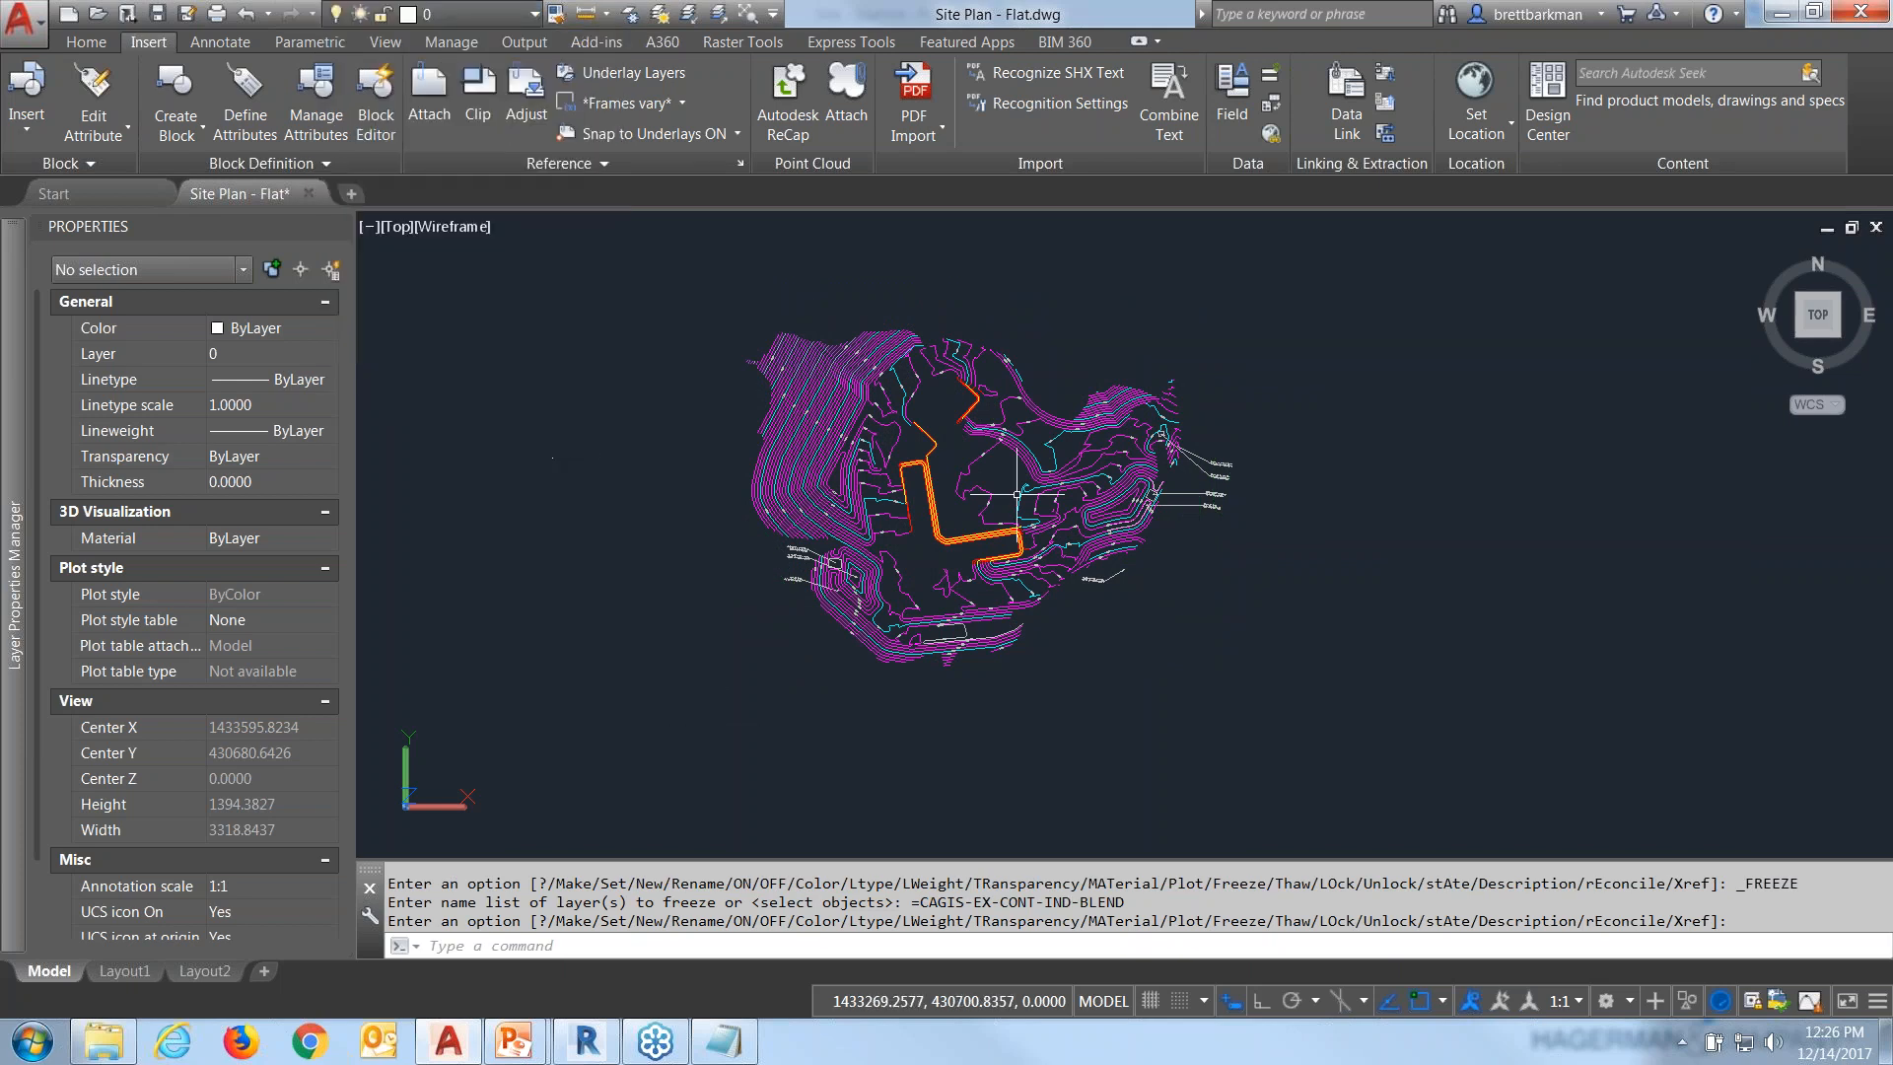
Examine the new grading contours, their elevation labels and the annotated notes near the dam and spillway.
{"action": "scroll", "coordinate": [878, 379], "scroll_direction": "up", "scroll_amount": 2}
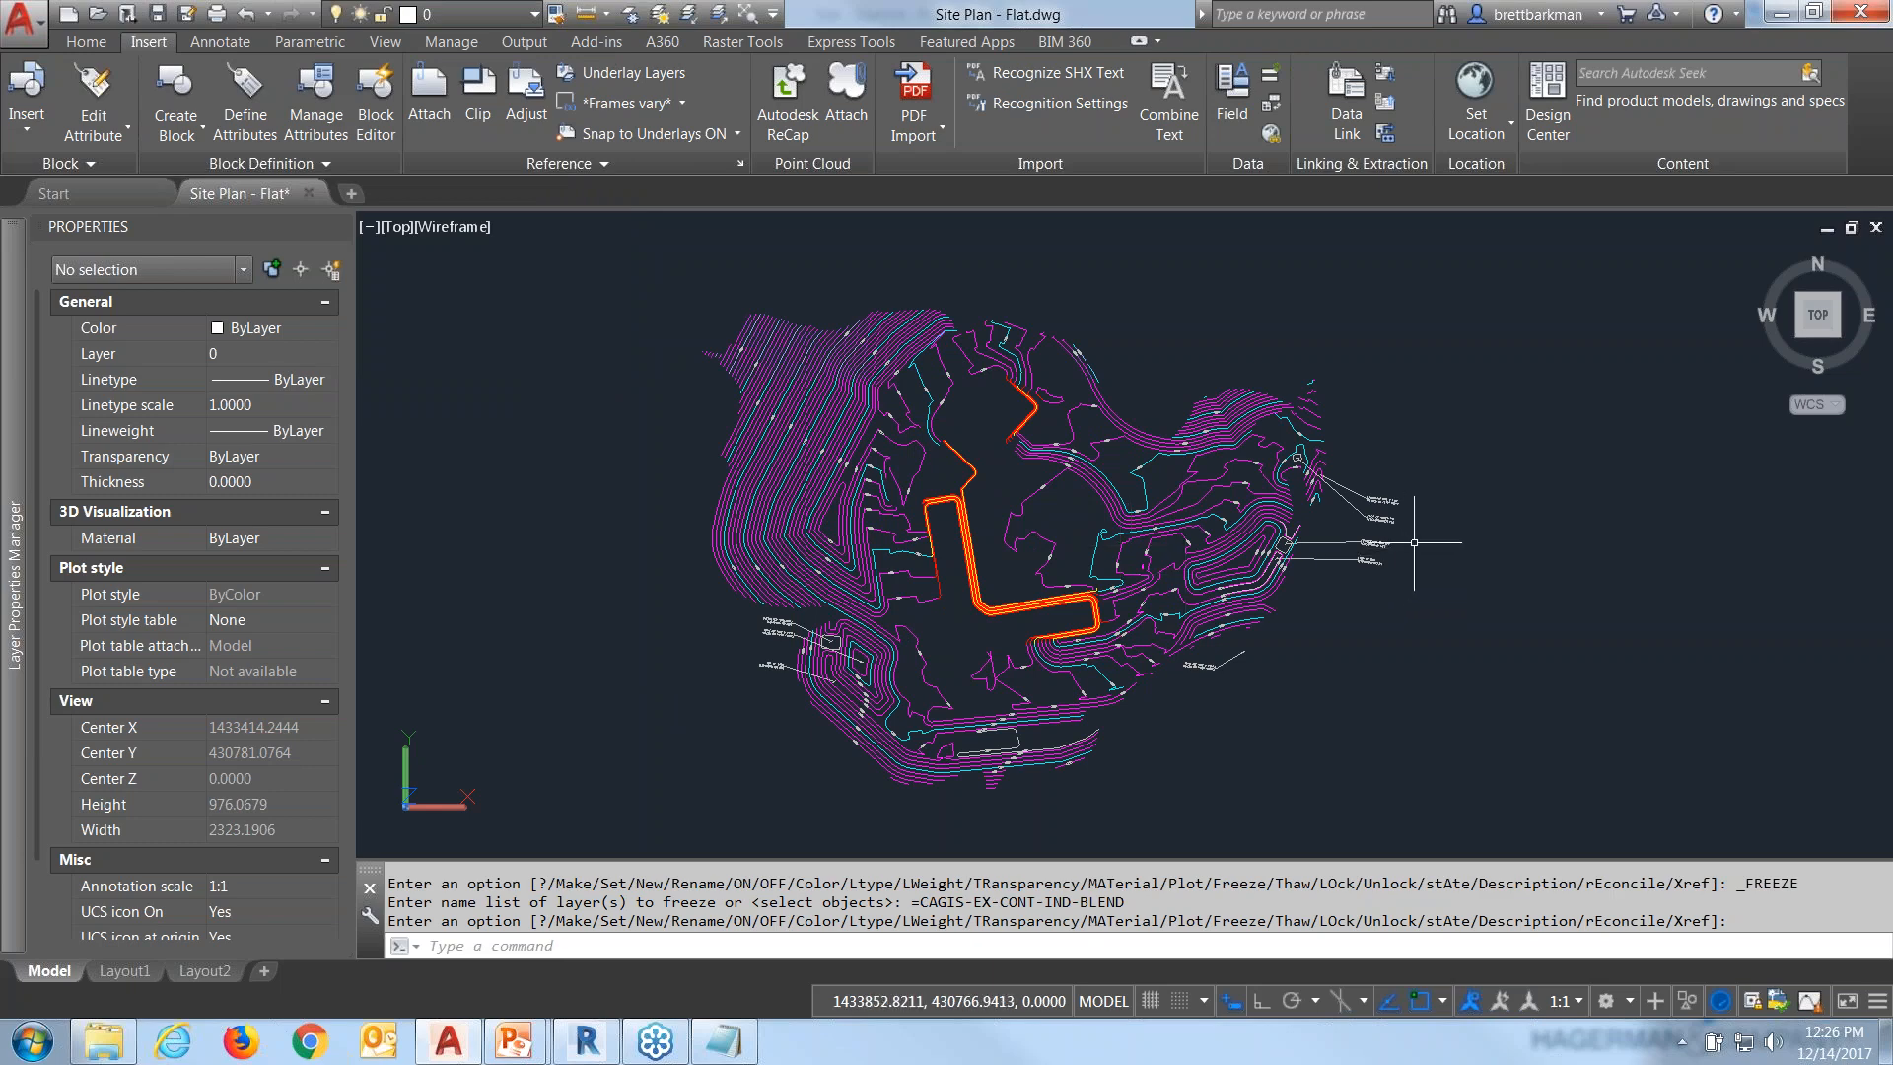
{"action": "scroll", "coordinate": [1408, 532], "scroll_direction": "up", "scroll_amount": 6}
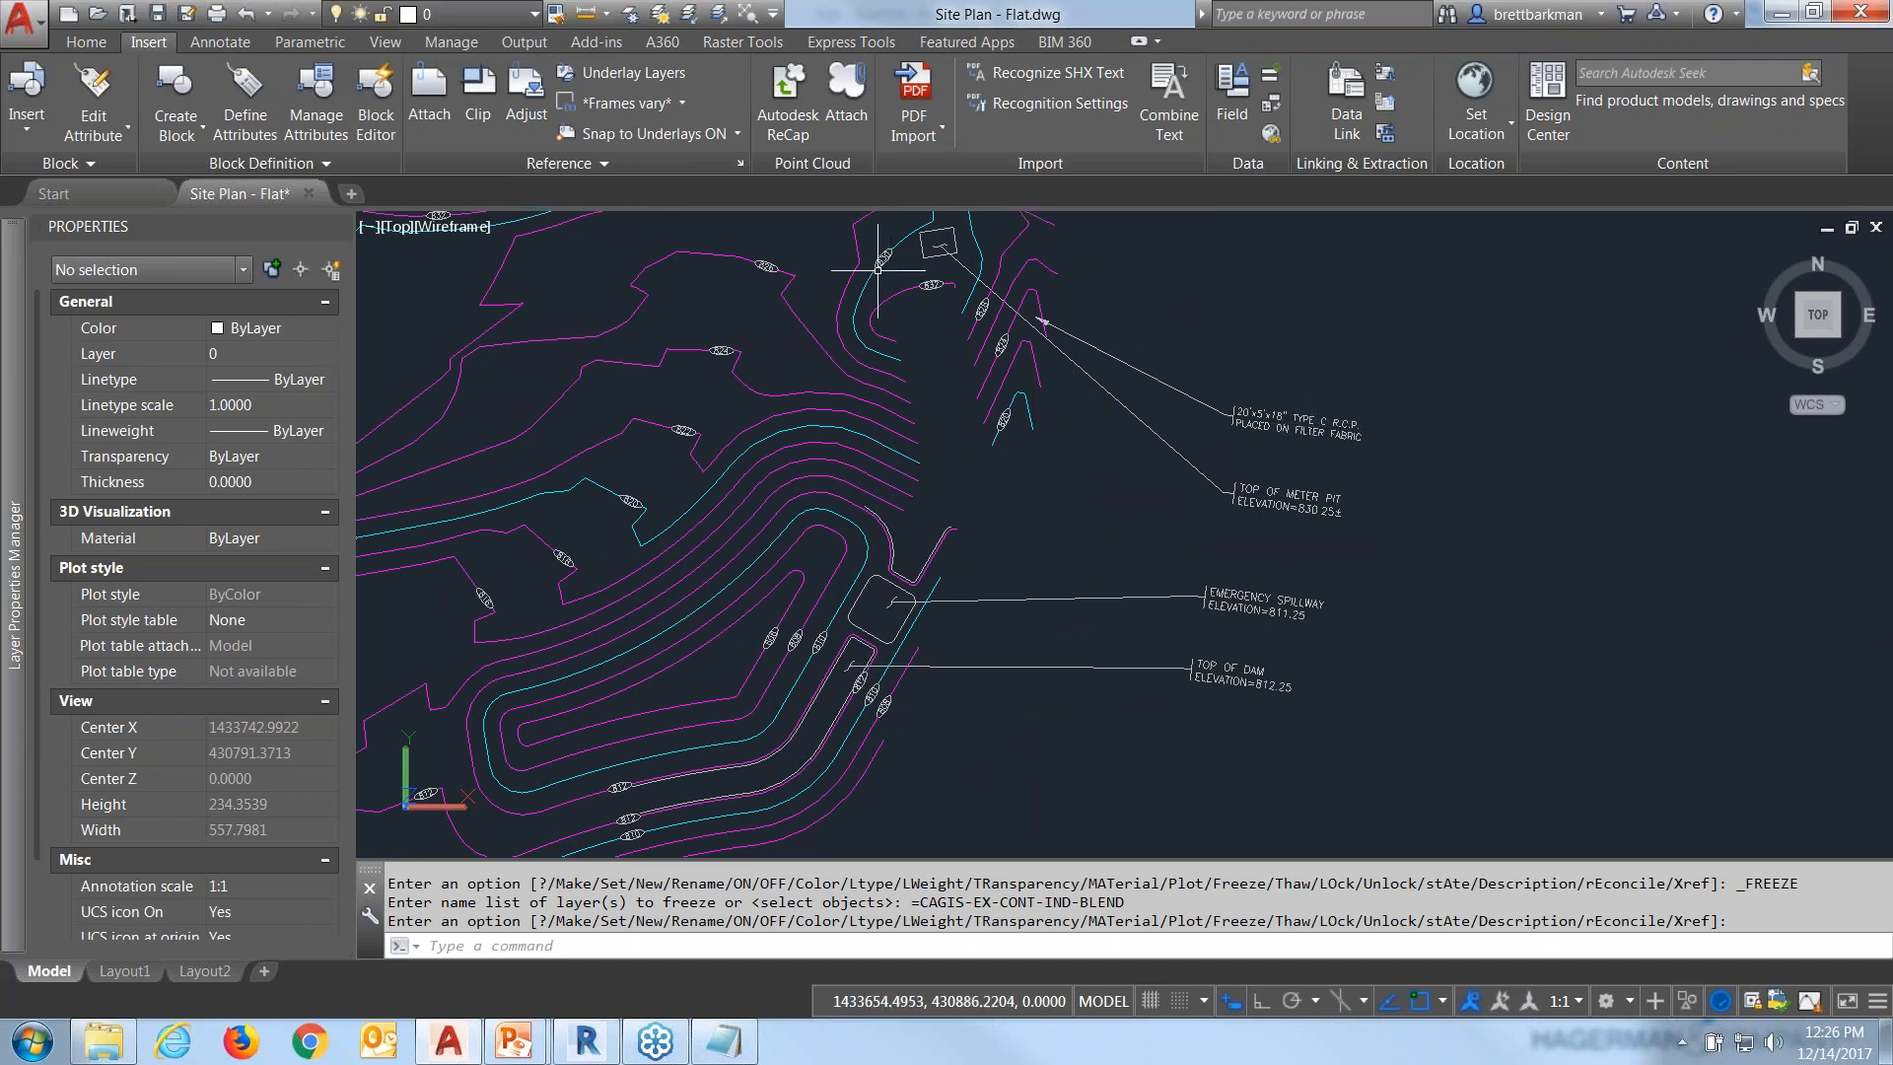
{"action": "scroll", "coordinate": [880, 258], "scroll_direction": "up", "scroll_amount": 3}
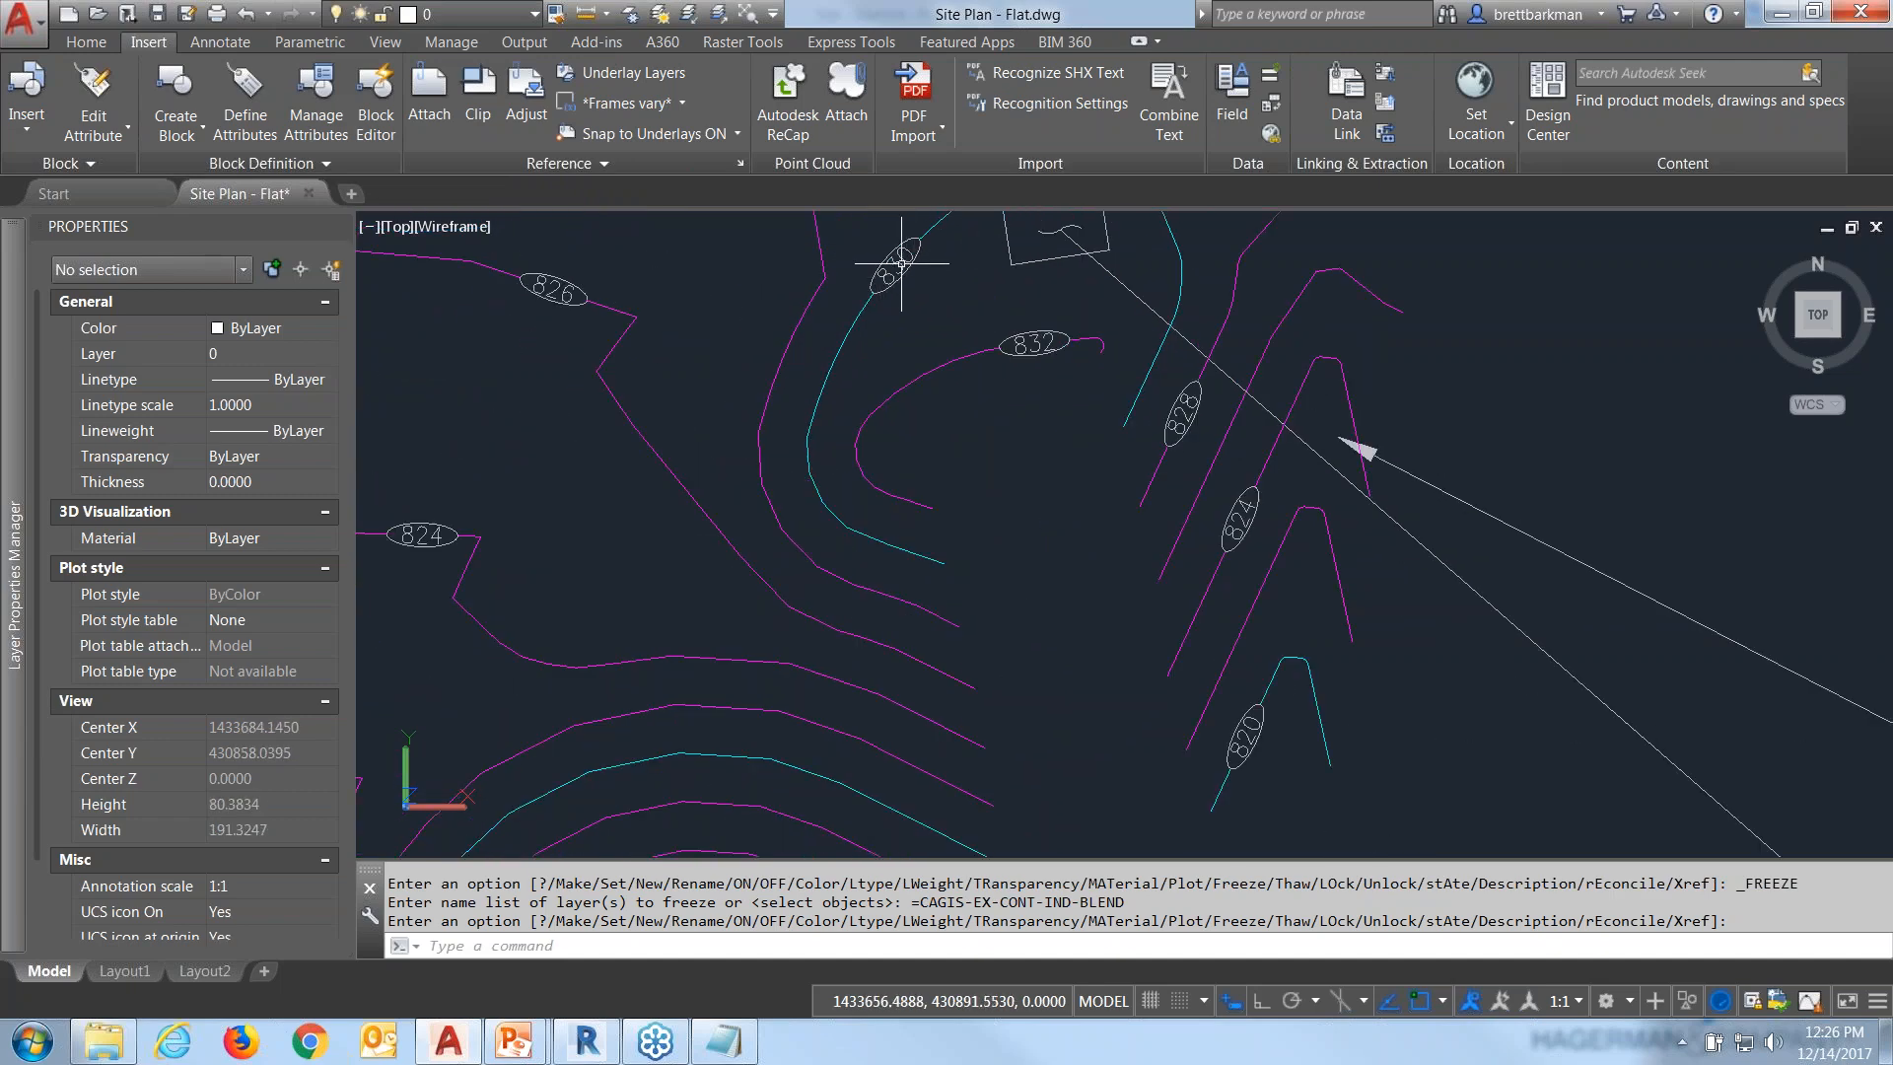
{"action": "scroll", "coordinate": [881, 271], "scroll_direction": "down", "scroll_amount": 5}
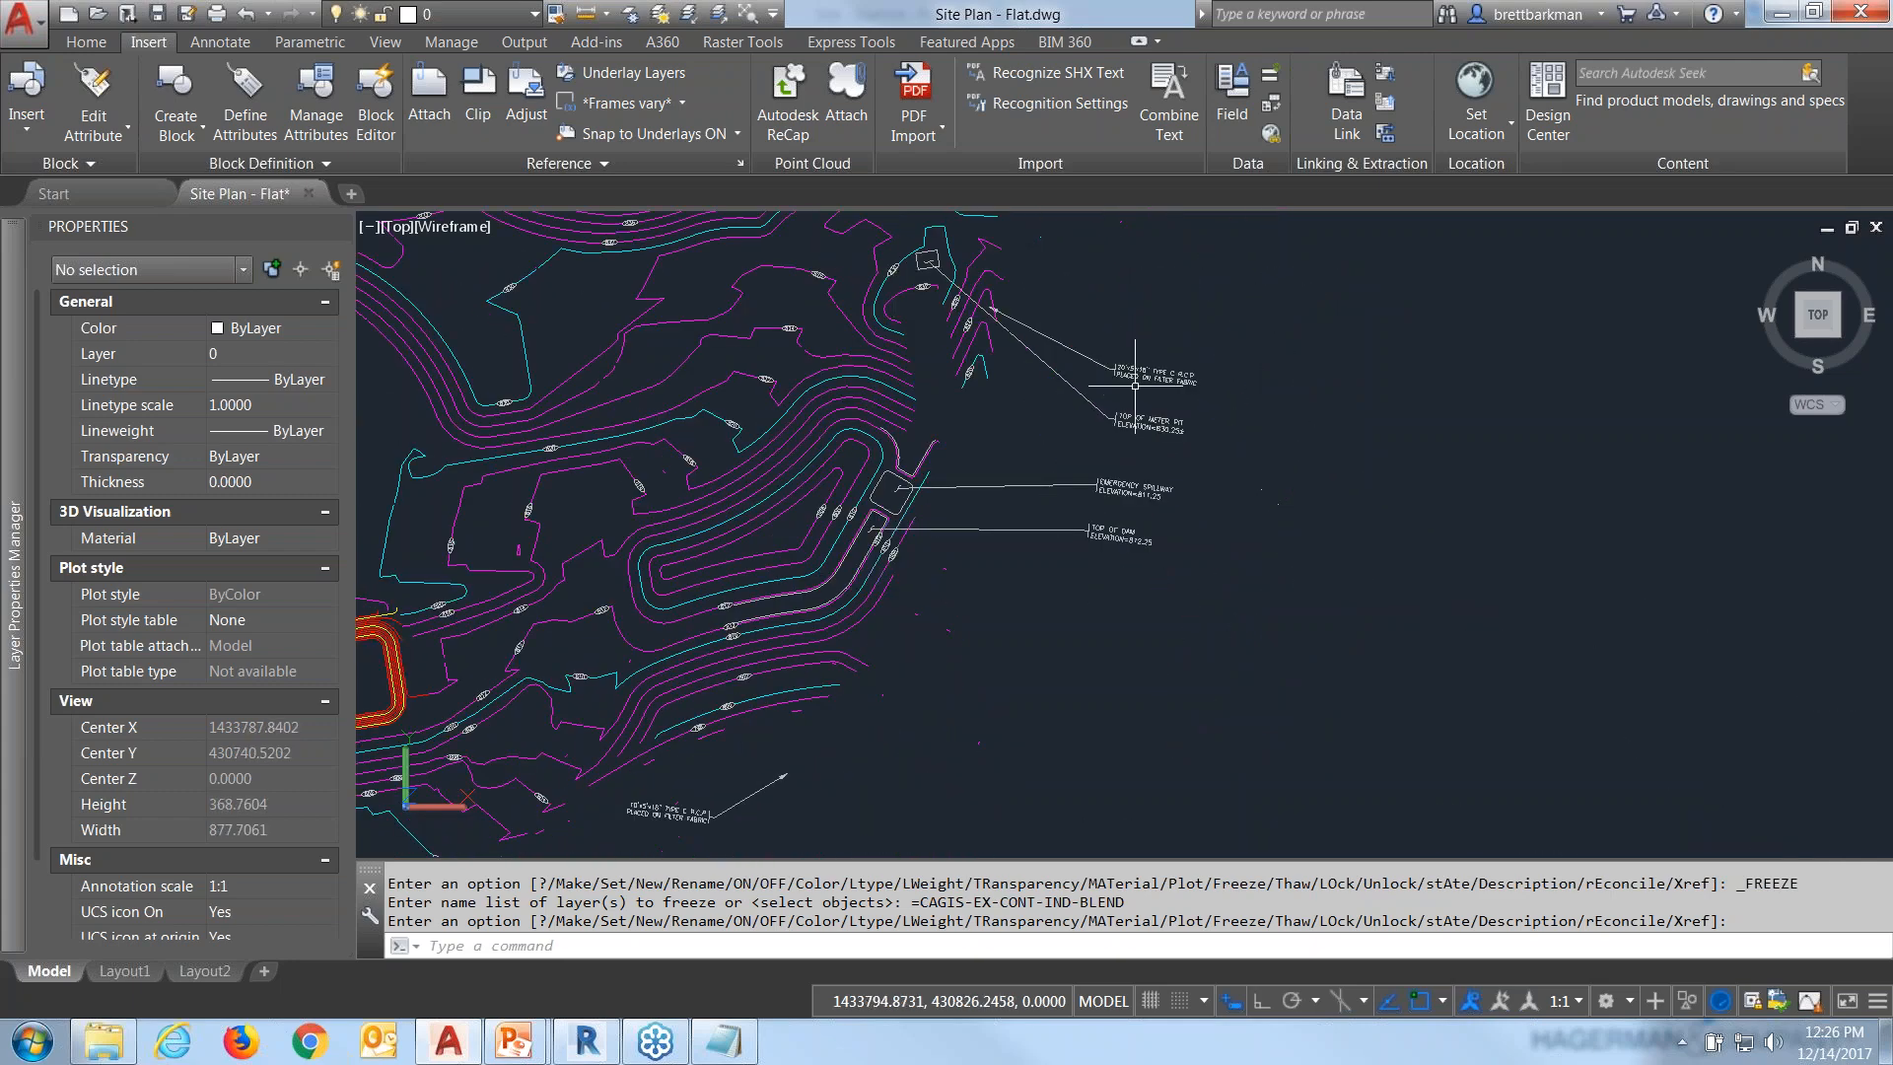
{"action": "scroll", "coordinate": [1173, 394], "scroll_direction": "down", "scroll_amount": 3}
{"action": "scroll", "coordinate": [972, 377], "scroll_direction": "down", "scroll_amount": 1}
{"action": "middle_click_drag", "start_coordinate": [972, 376], "coordinate": [1153, 439]}
{"action": "scroll", "coordinate": [1154, 439], "scroll_direction": "up", "scroll_amount": 1}
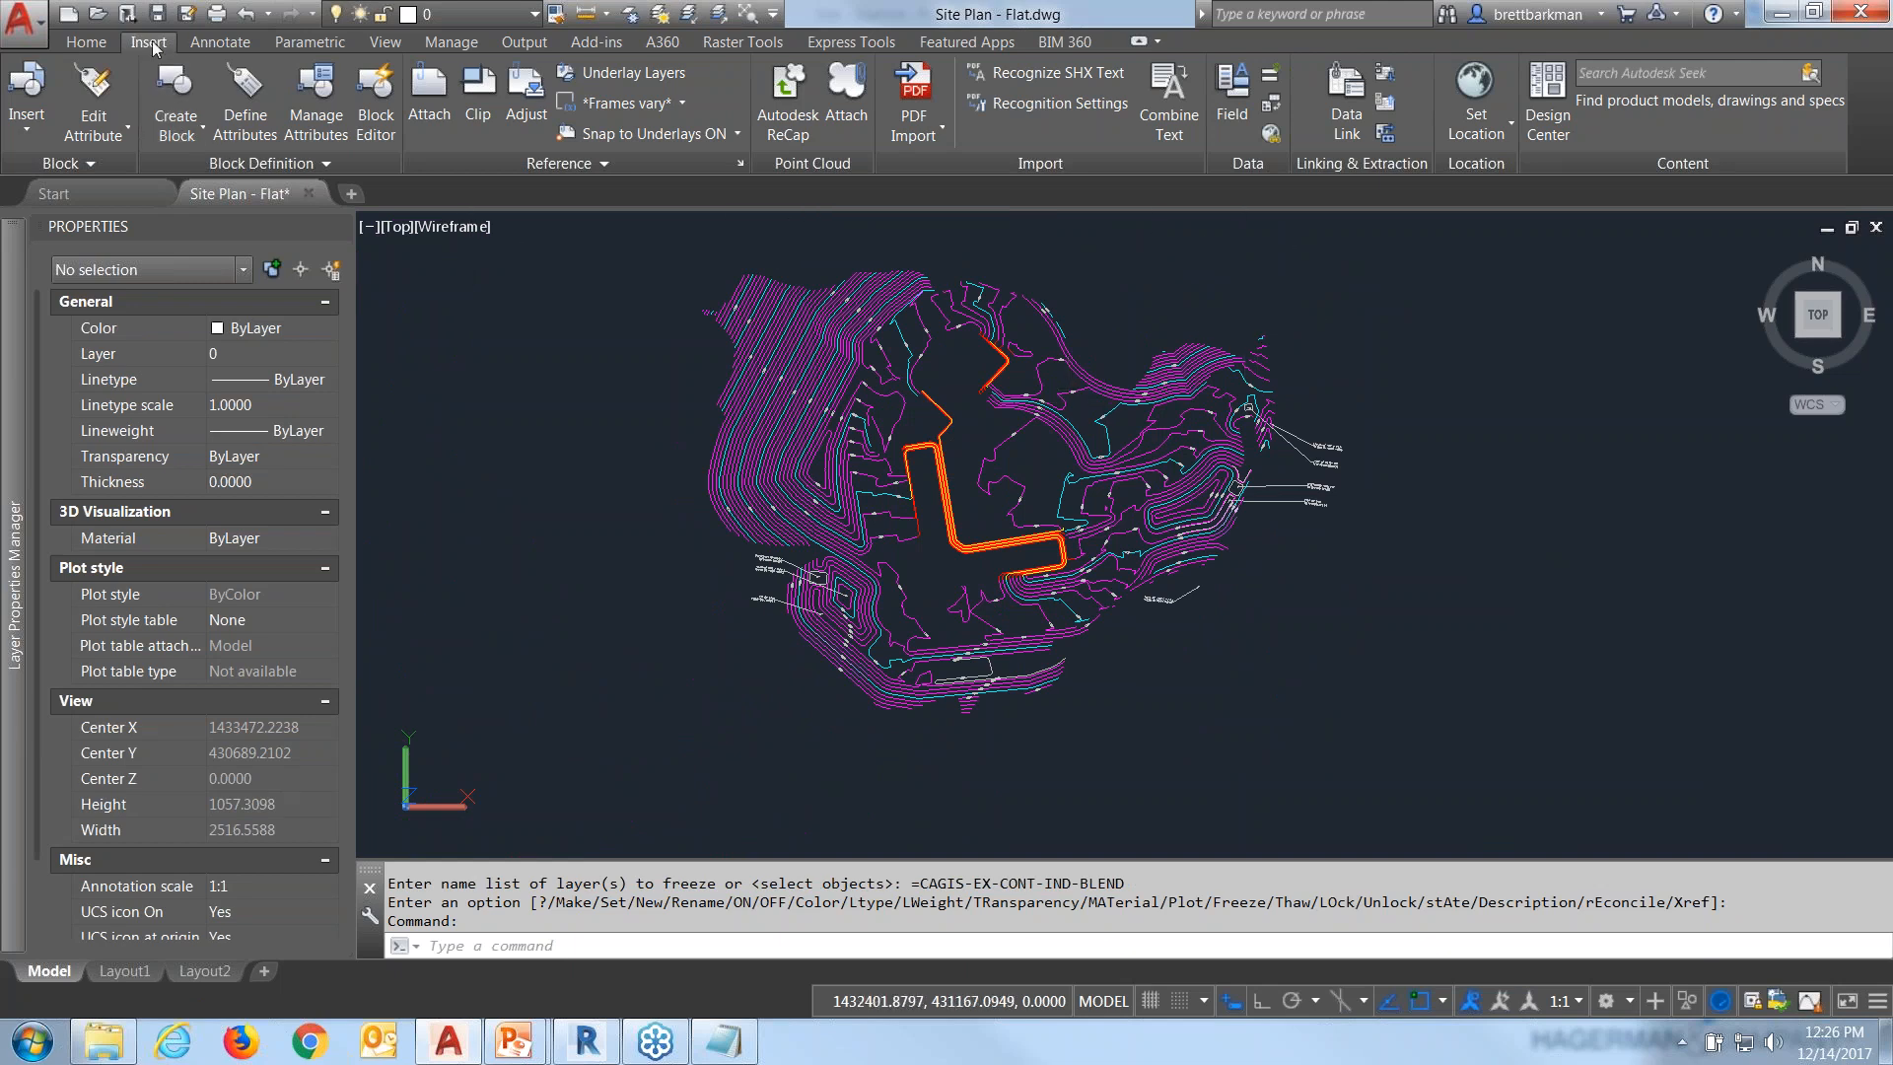
Start a new data extraction that uses SiteData-Existing.dxe from the Getting Dirty with Revit folder as its template.
{"action": "left_click", "coordinate": [1385, 134]}
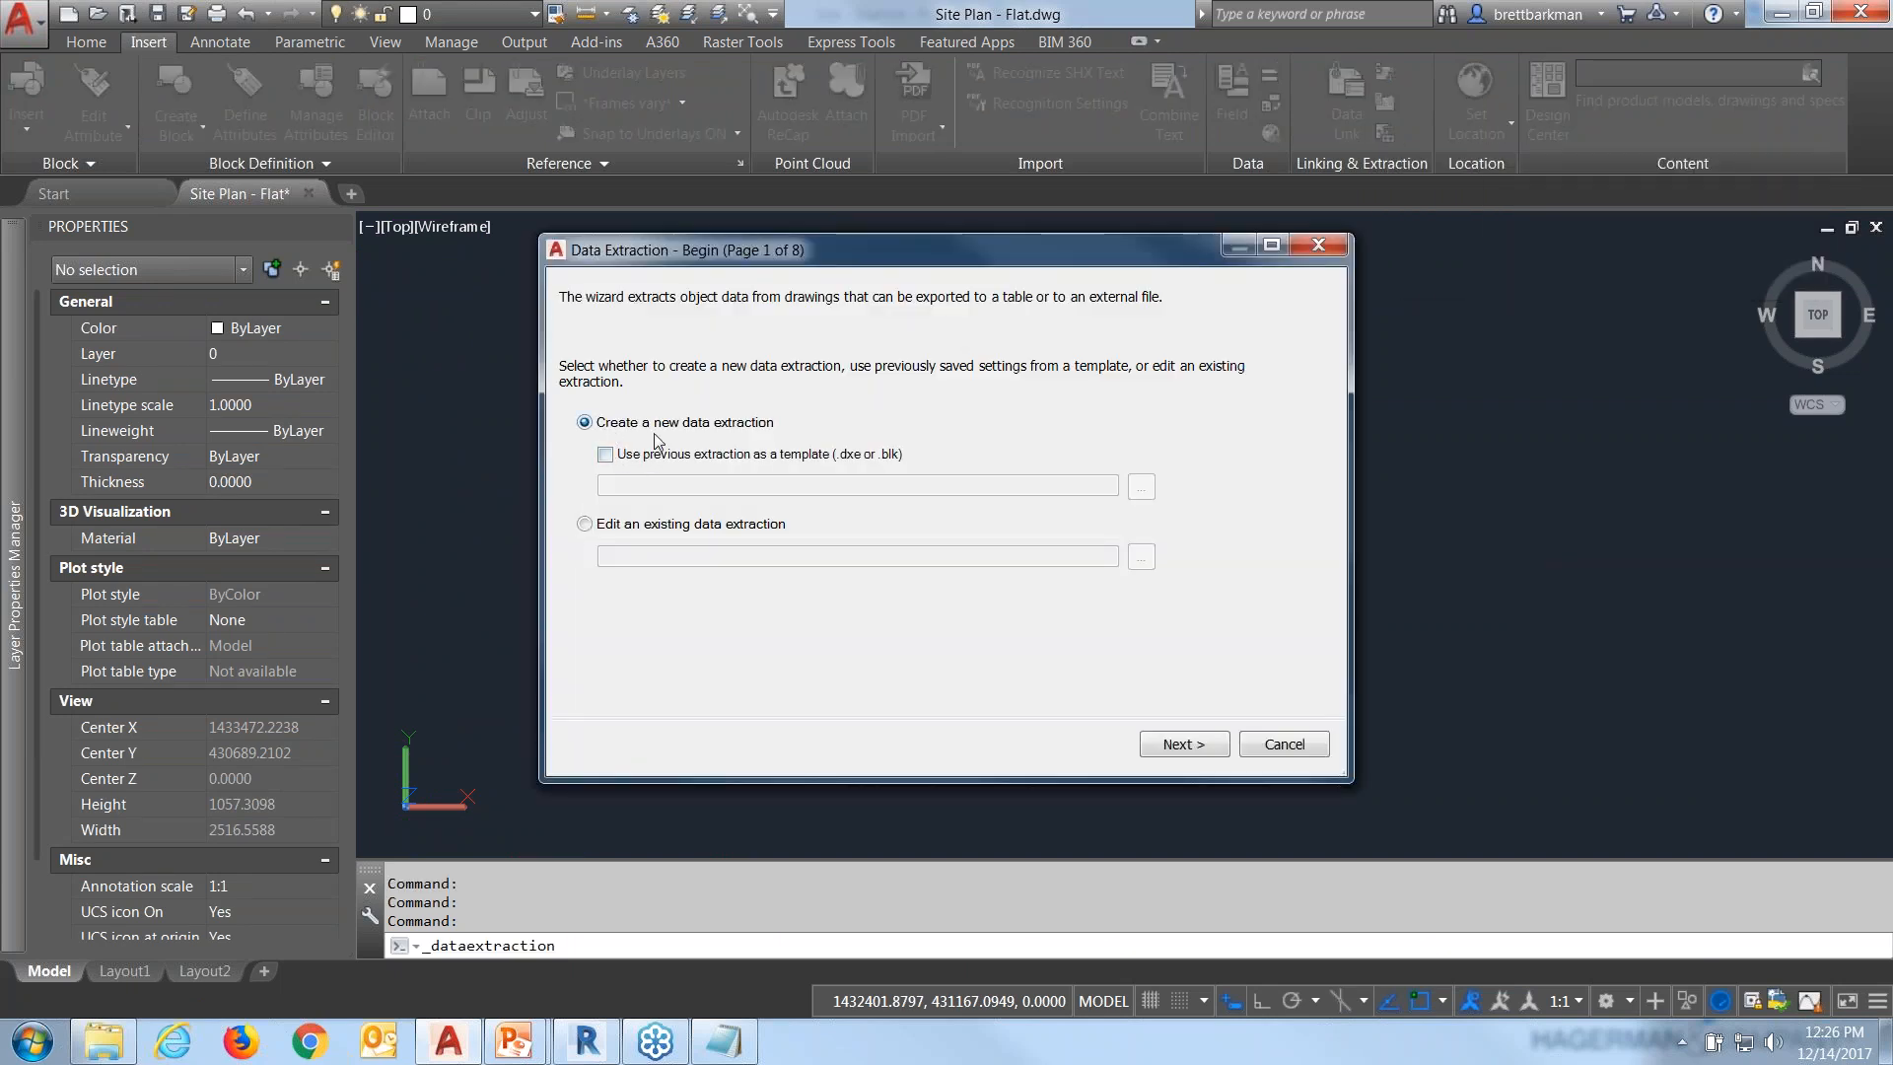
{"action": "left_click", "coordinate": [606, 456]}
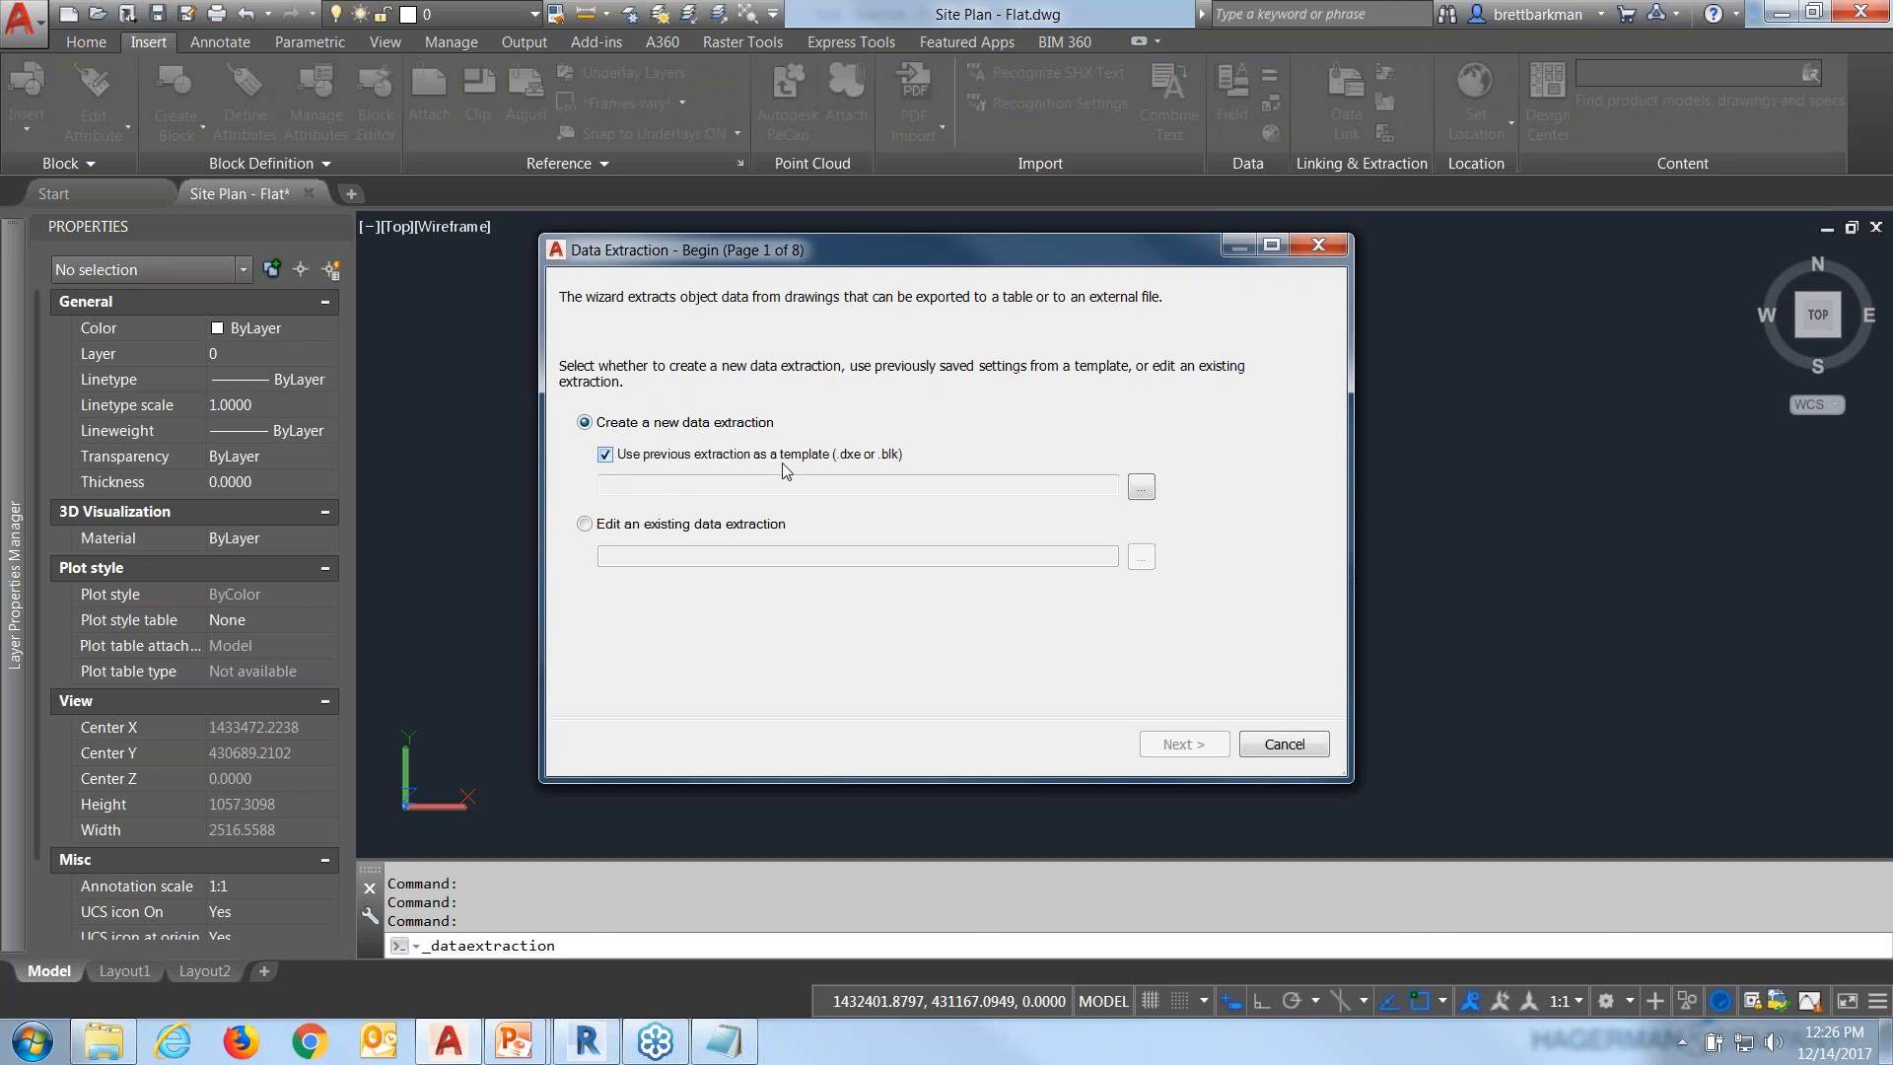
{"action": "left_click", "coordinate": [1140, 486]}
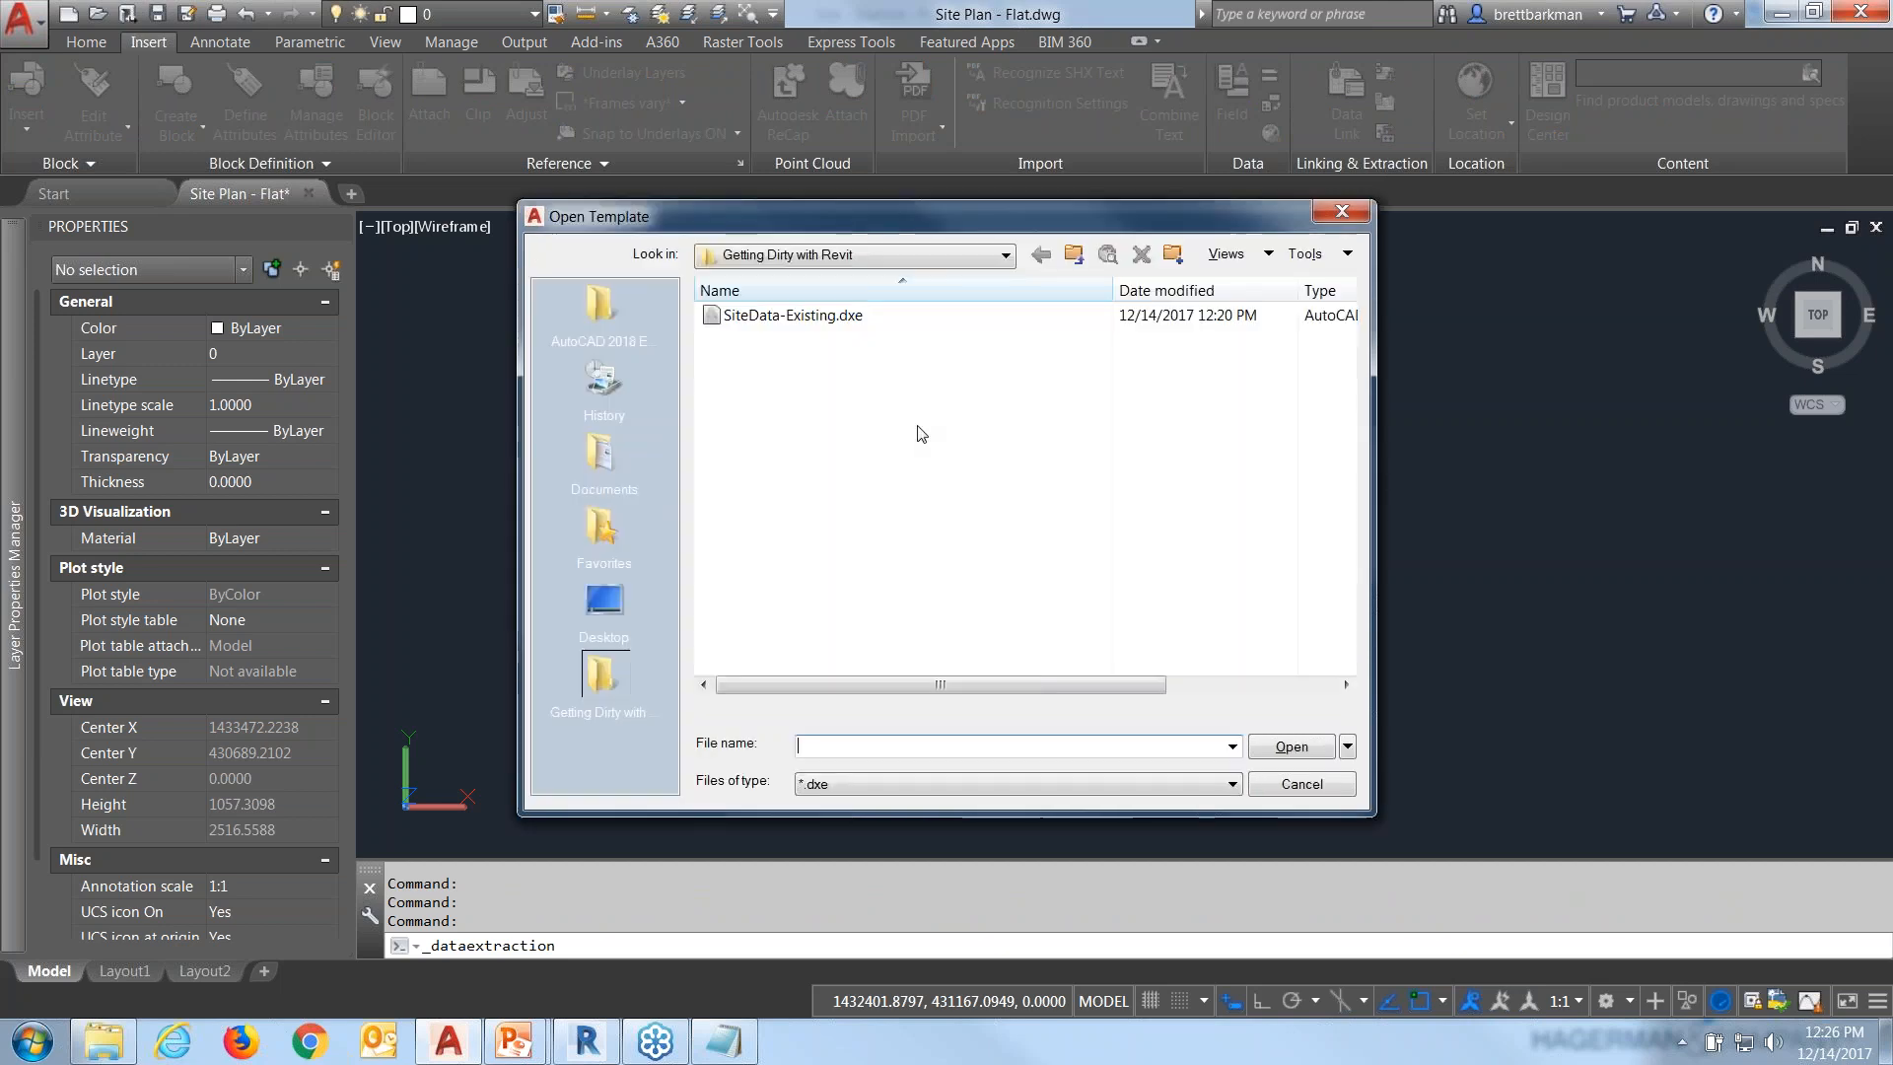
{"action": "left_click", "coordinate": [769, 318]}
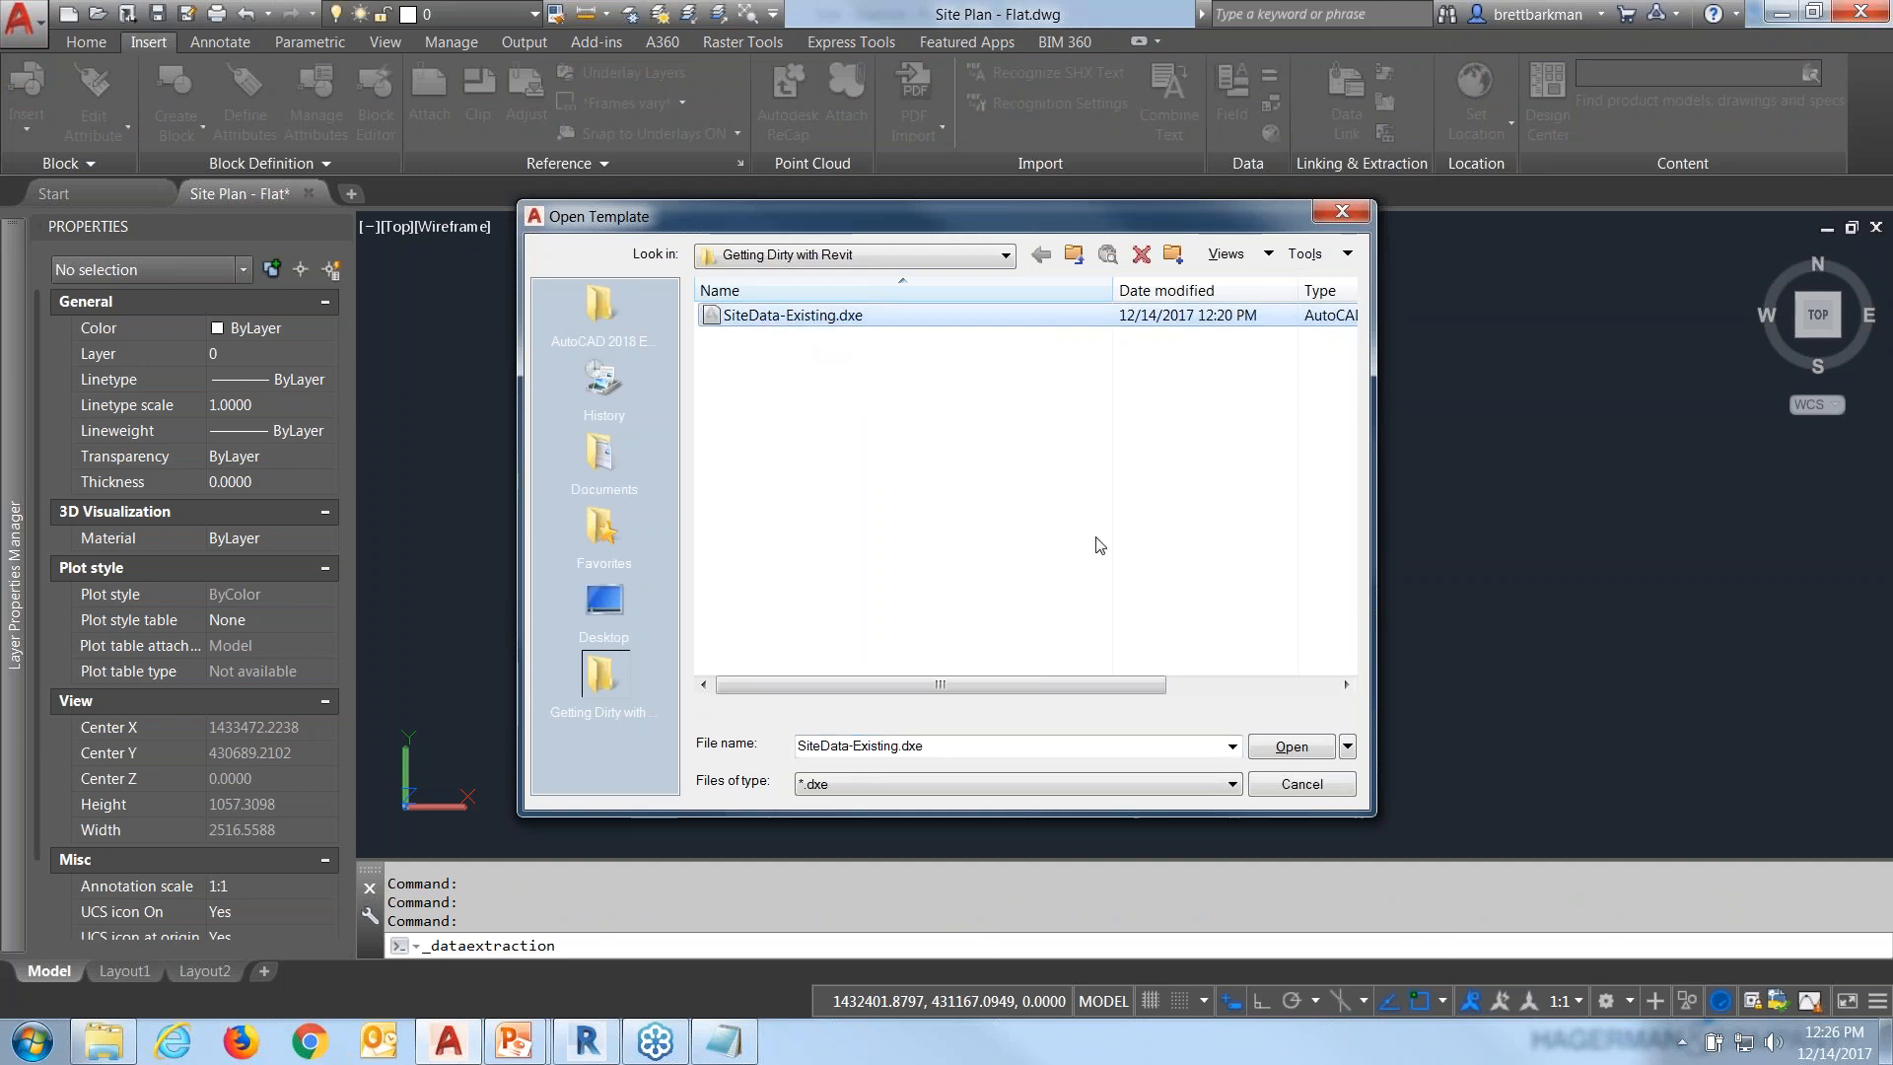
{"action": "left_click", "coordinate": [1292, 747]}
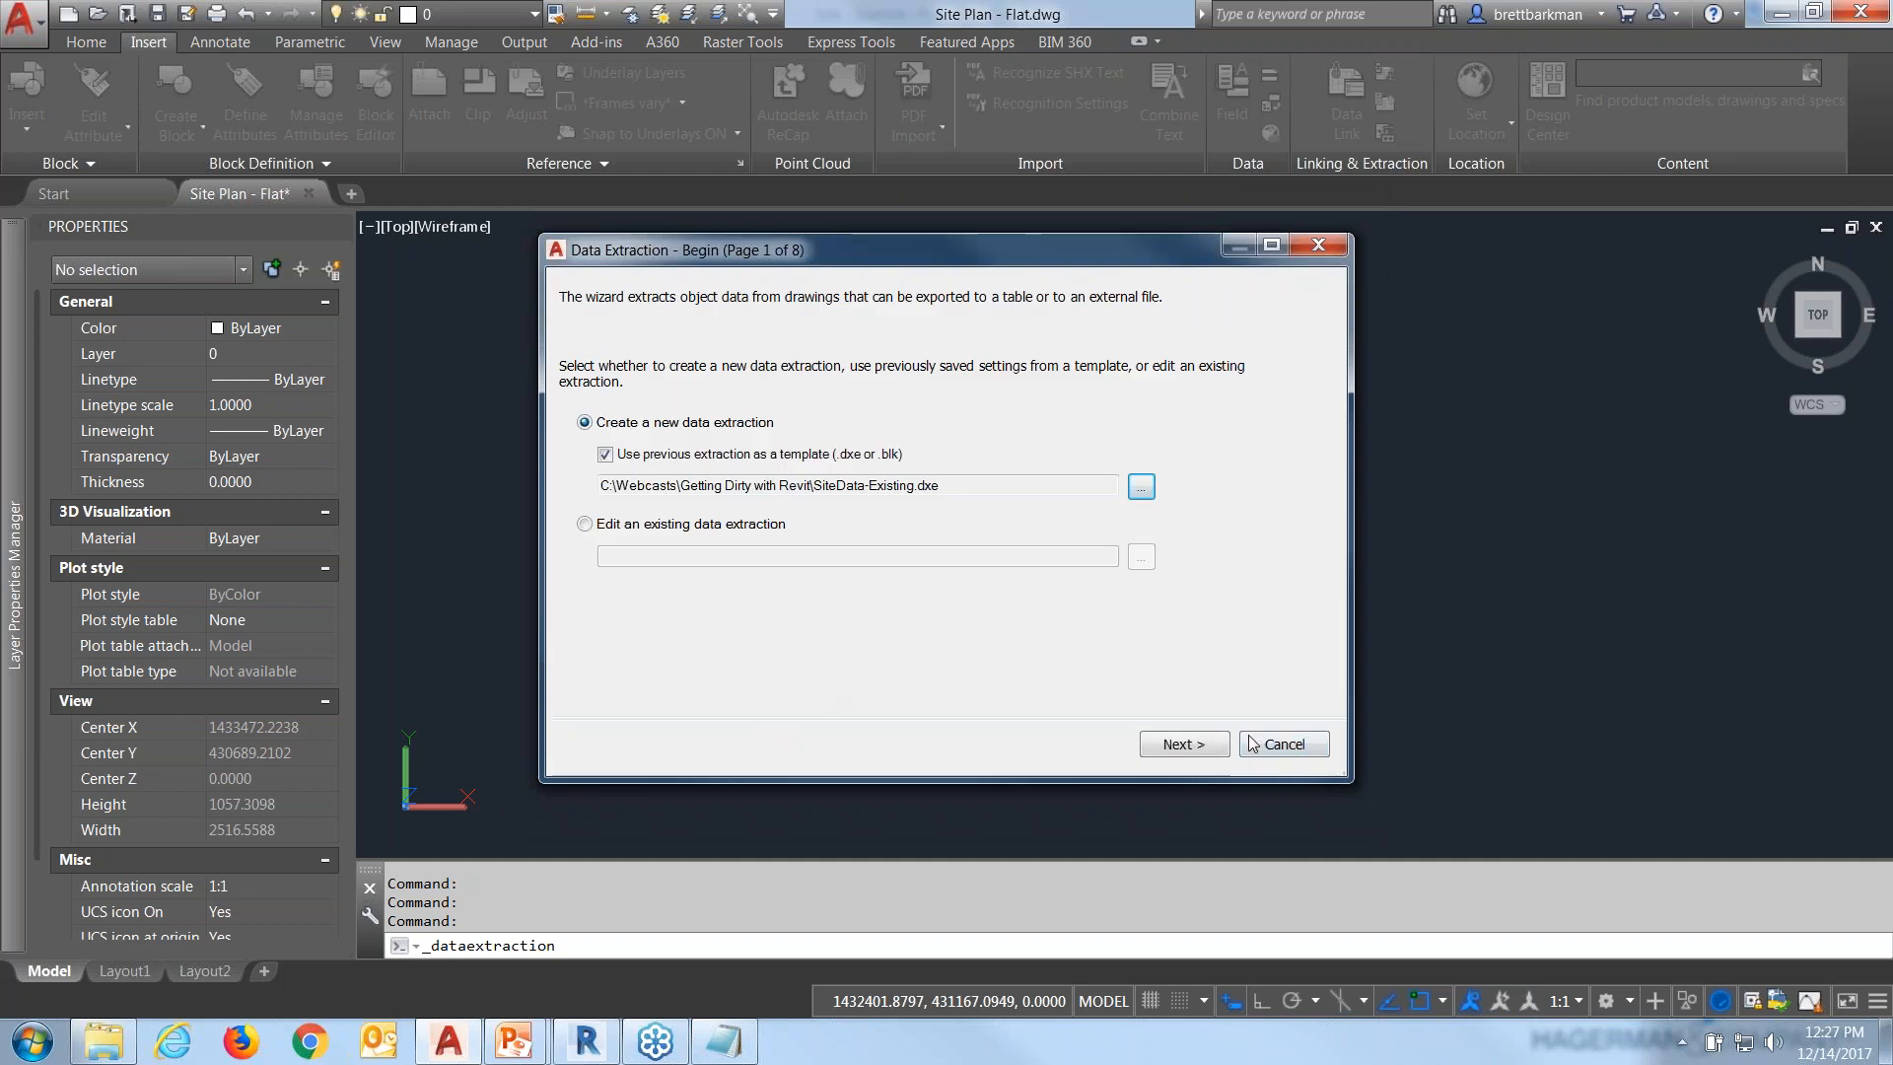
{"action": "left_click", "coordinate": [1193, 746]}
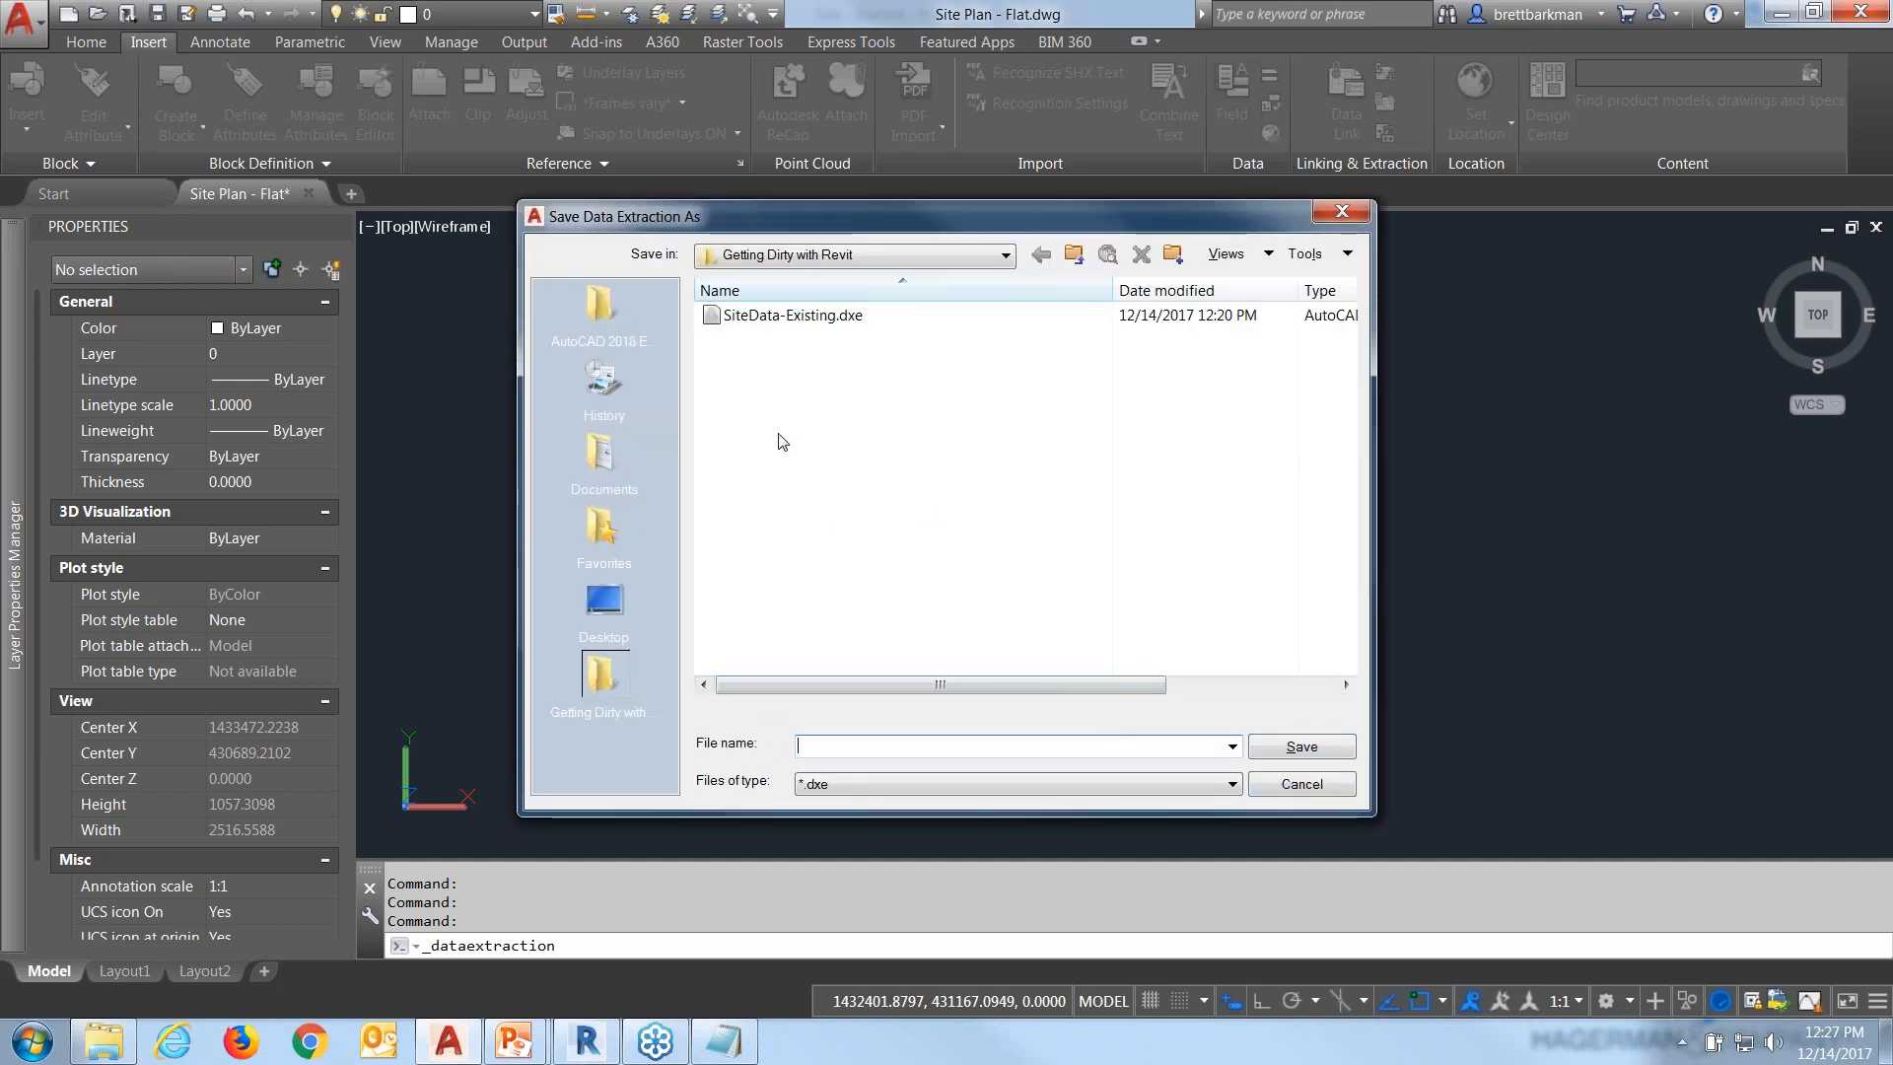
Save the new data extraction as SiteData-New in the Getting Dirty with Revit folder.
{"action": "type", "text": "SiteData-New"}
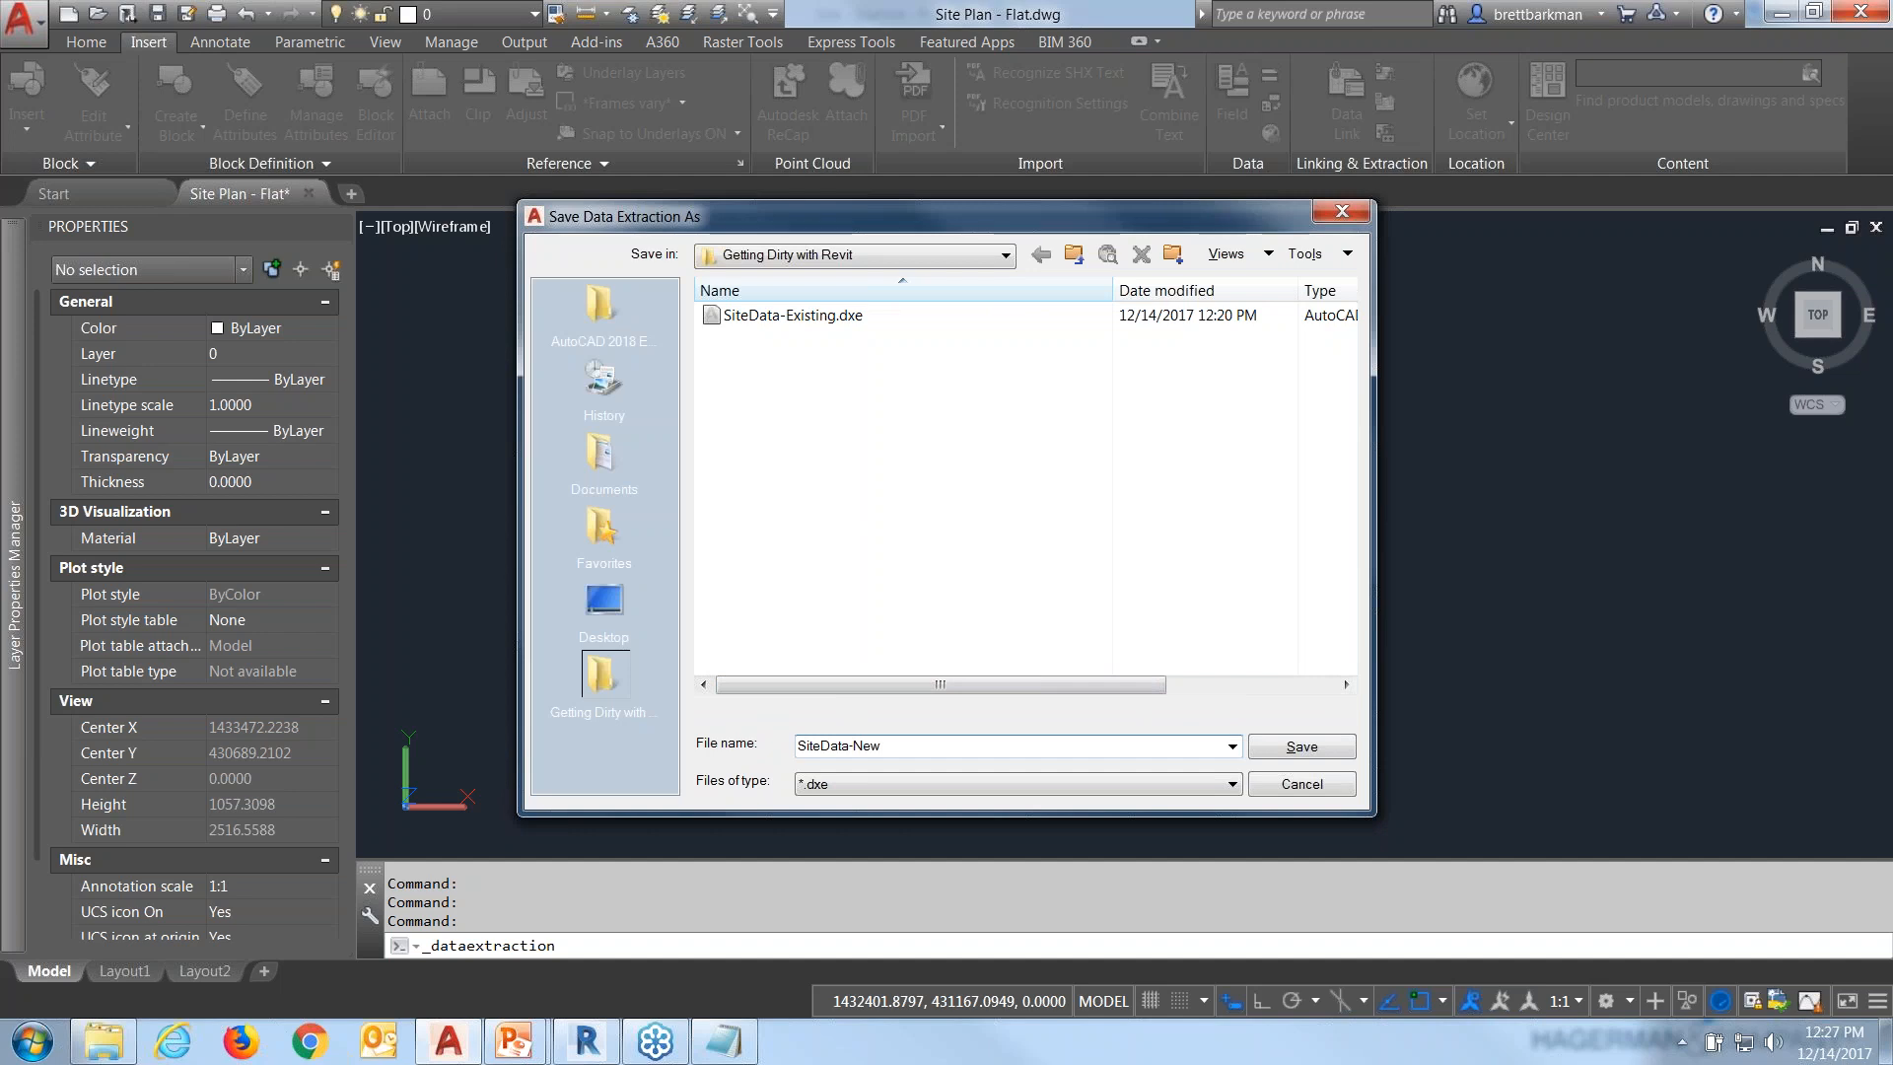
{"action": "key", "text": "Down"}
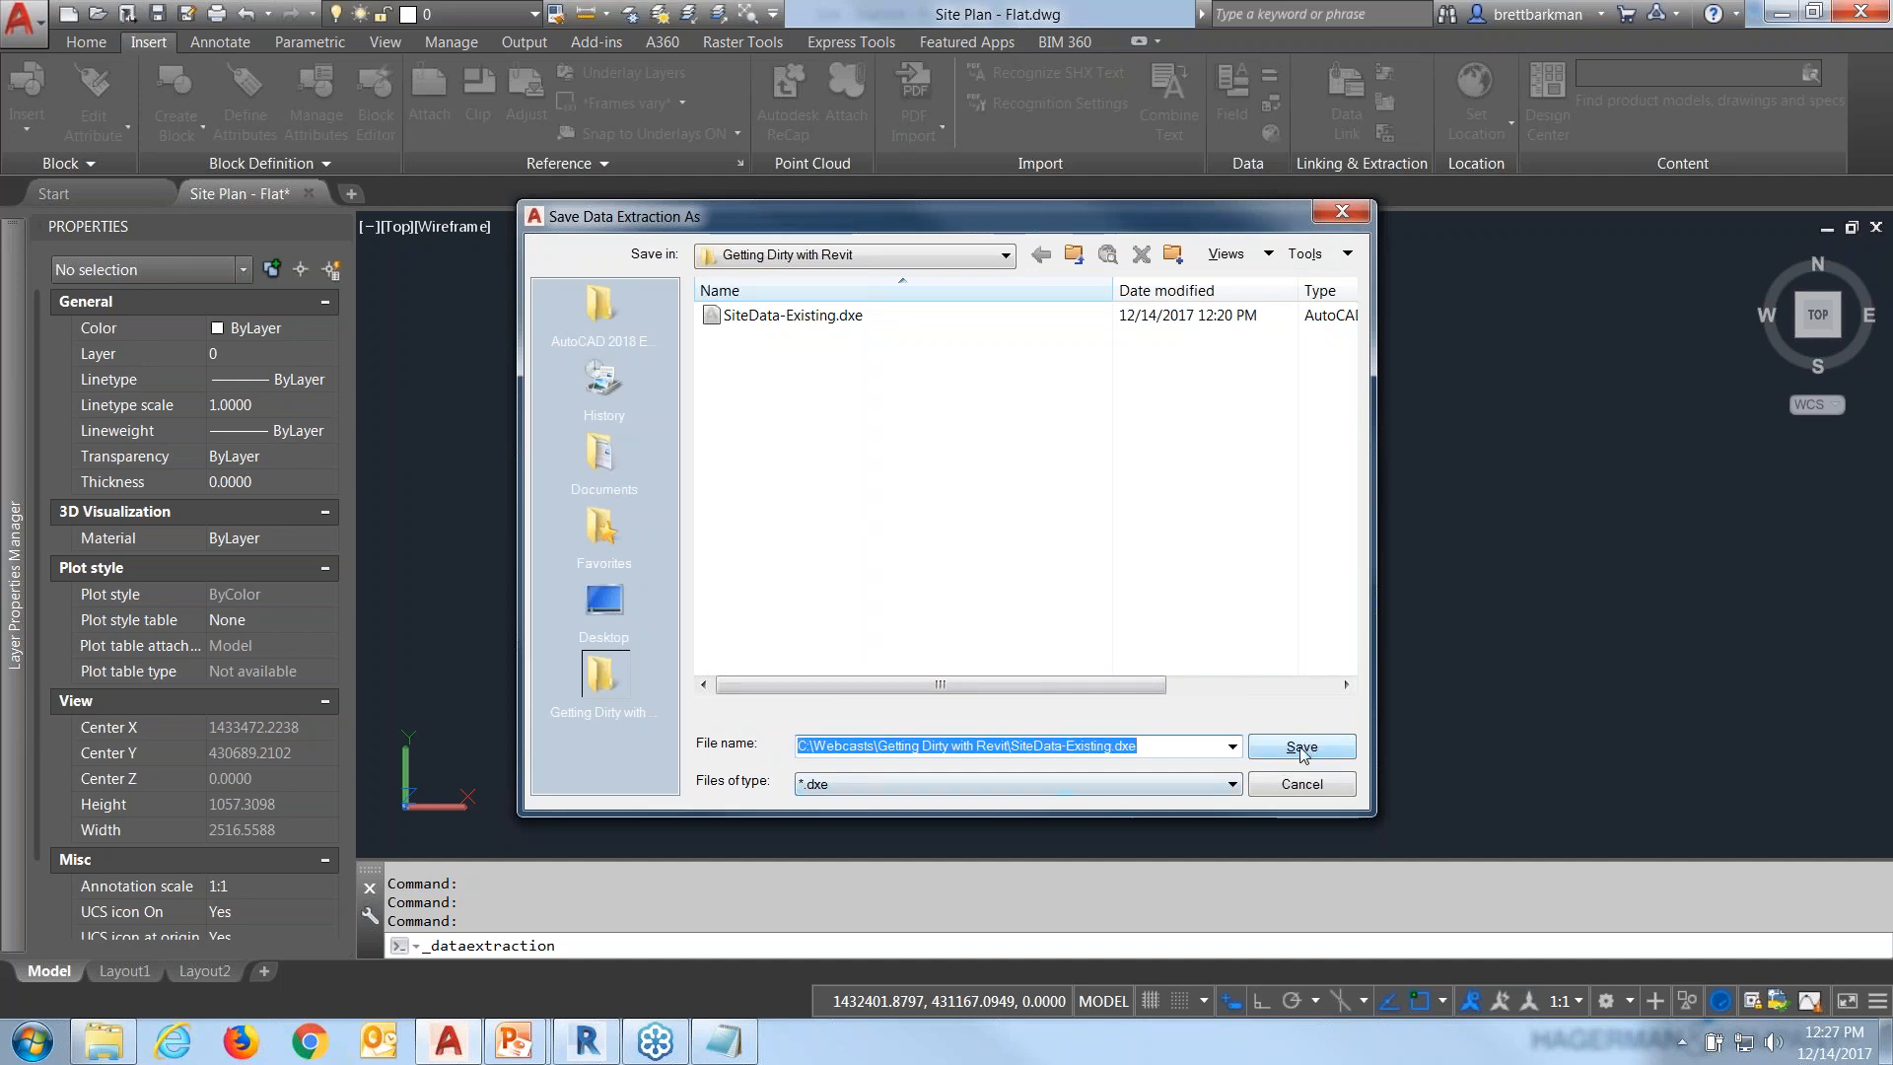
{"action": "left_click", "coordinate": [1233, 746]}
{"action": "left_click", "coordinate": [1233, 747]}
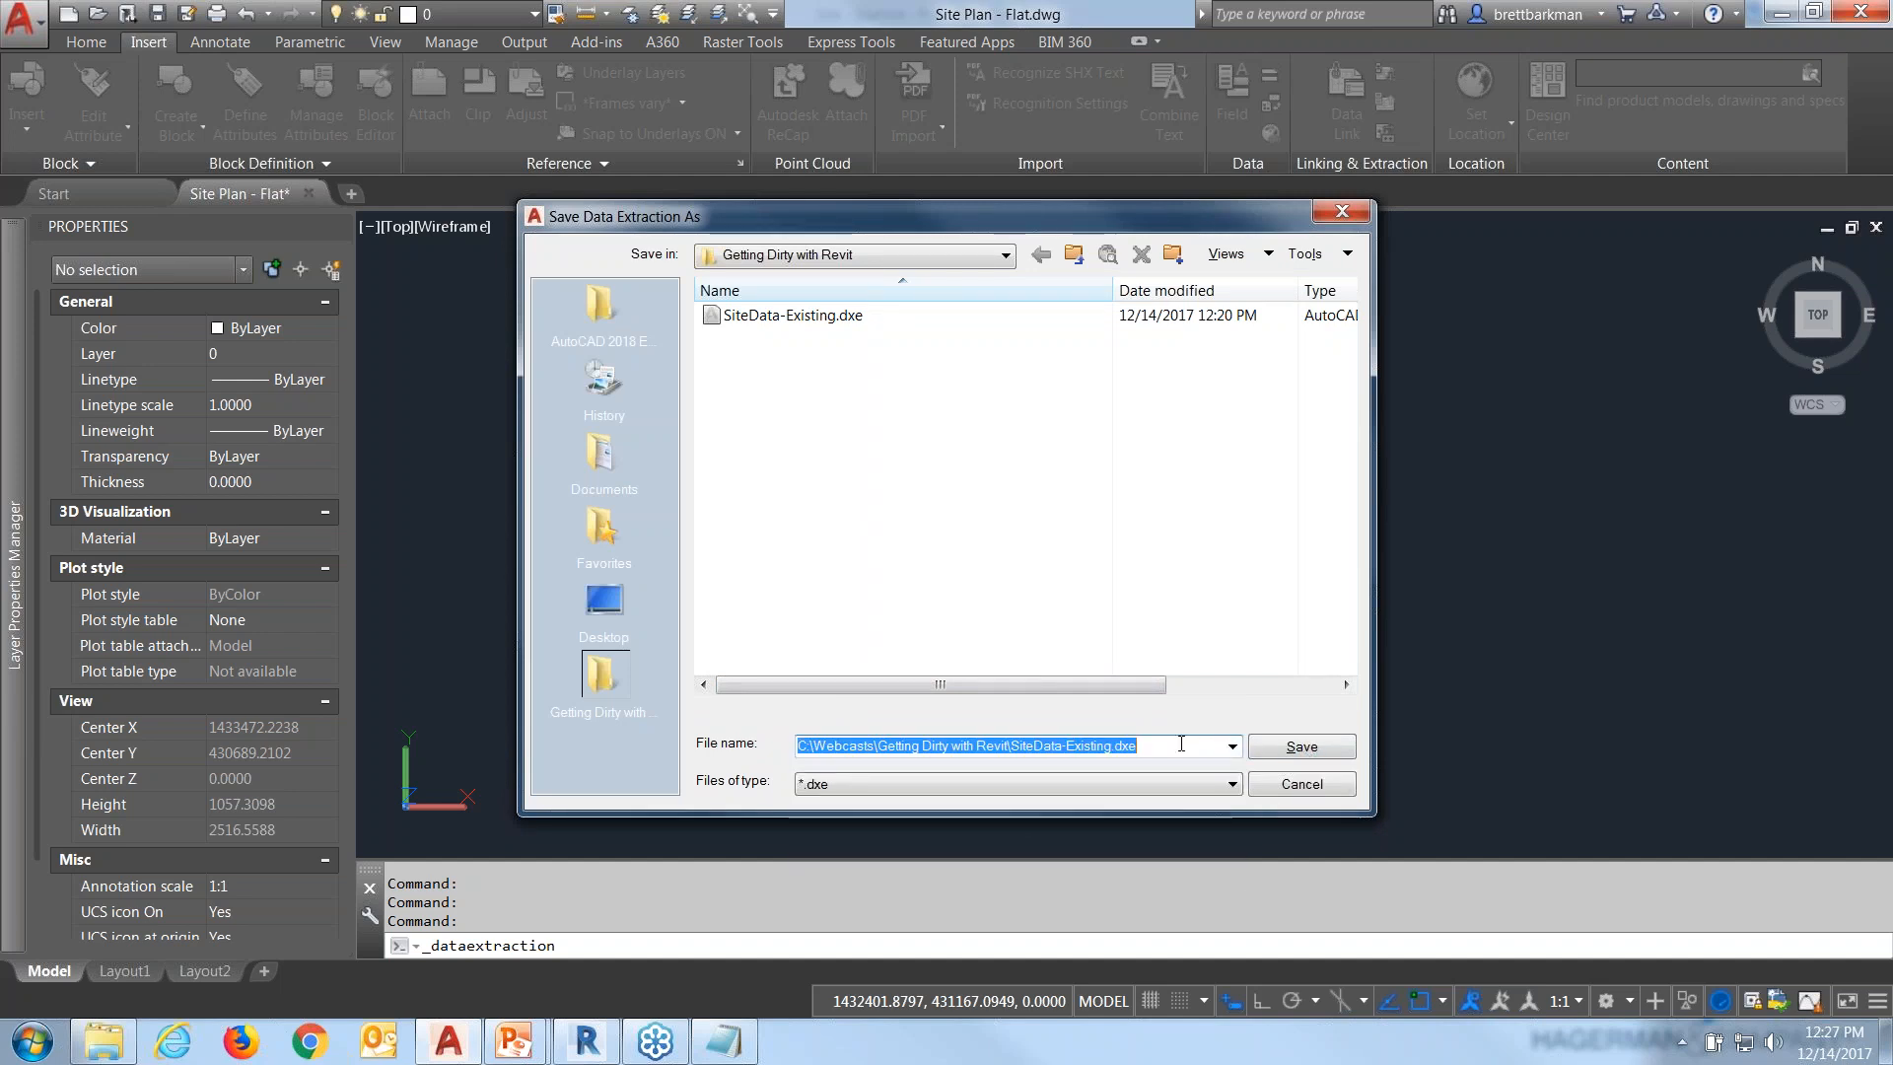
{"action": "type", "text": "SiteData-"}
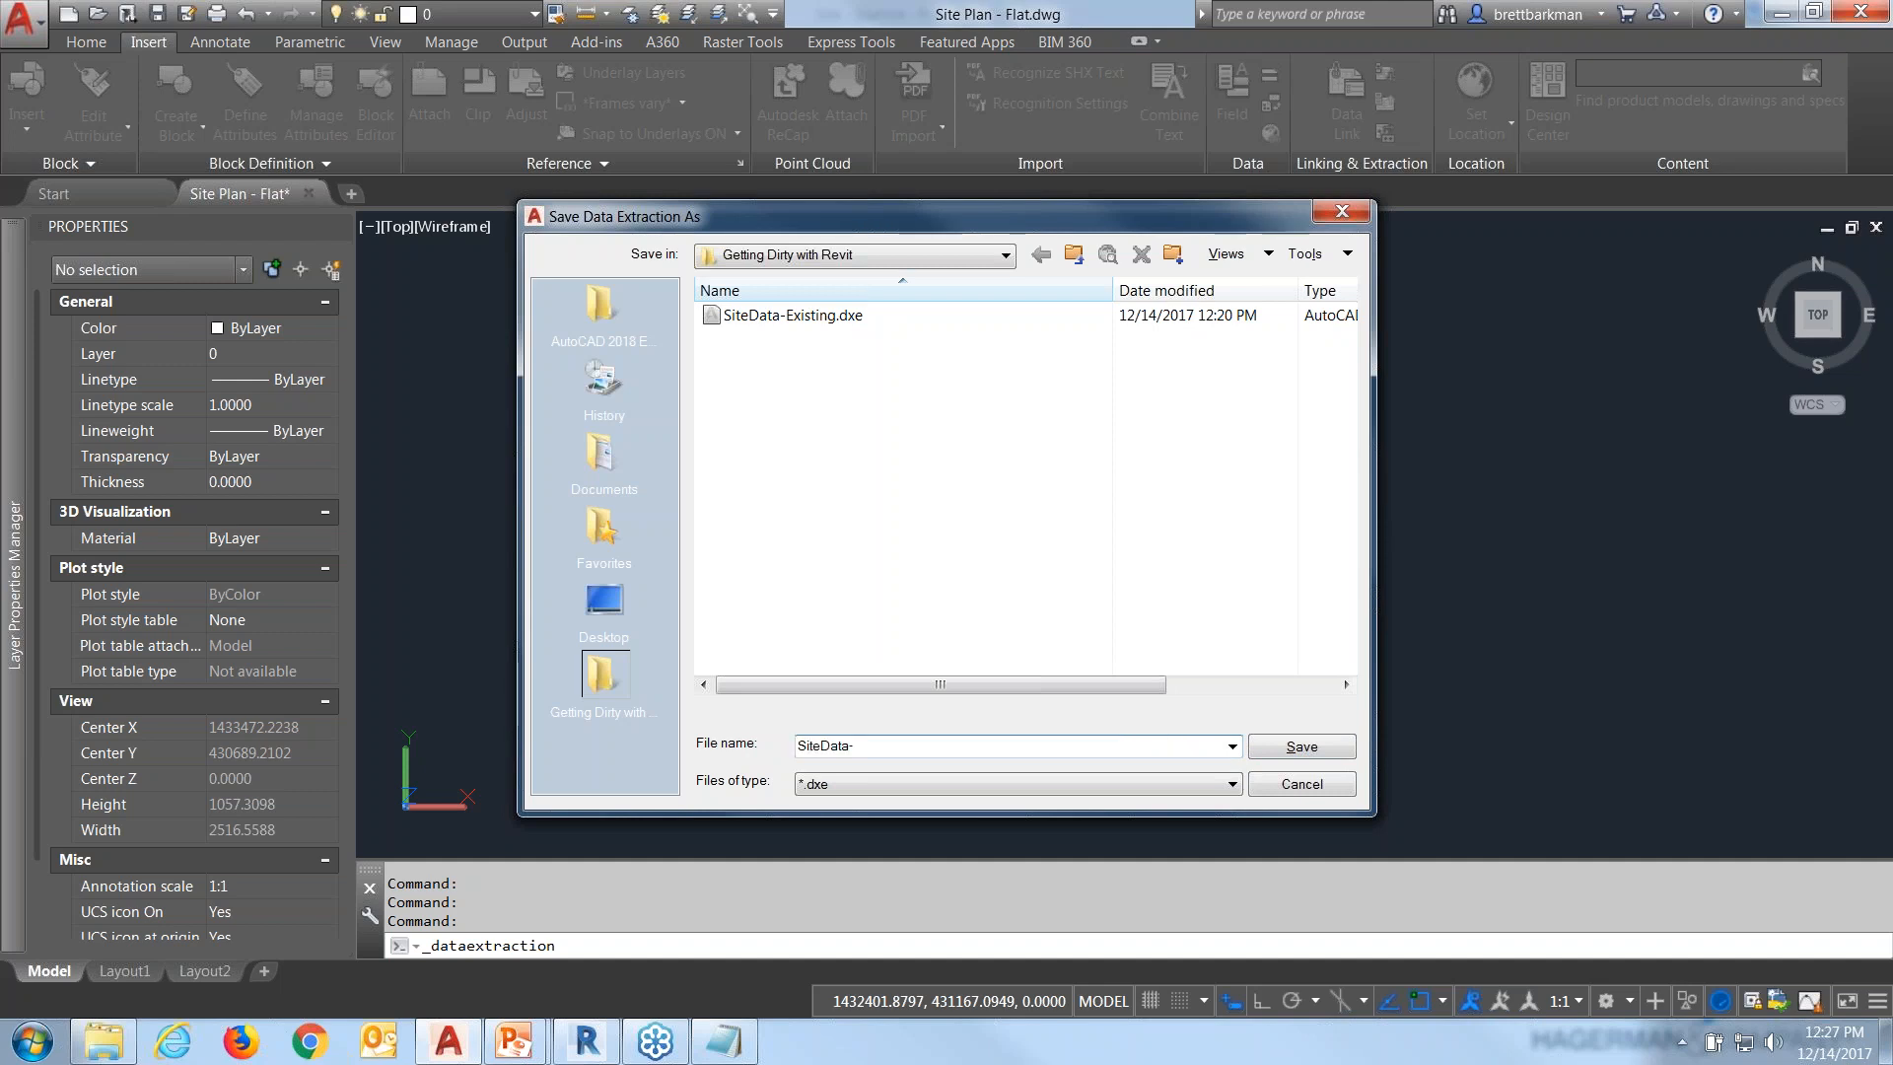
{"action": "key", "text": "Return"}
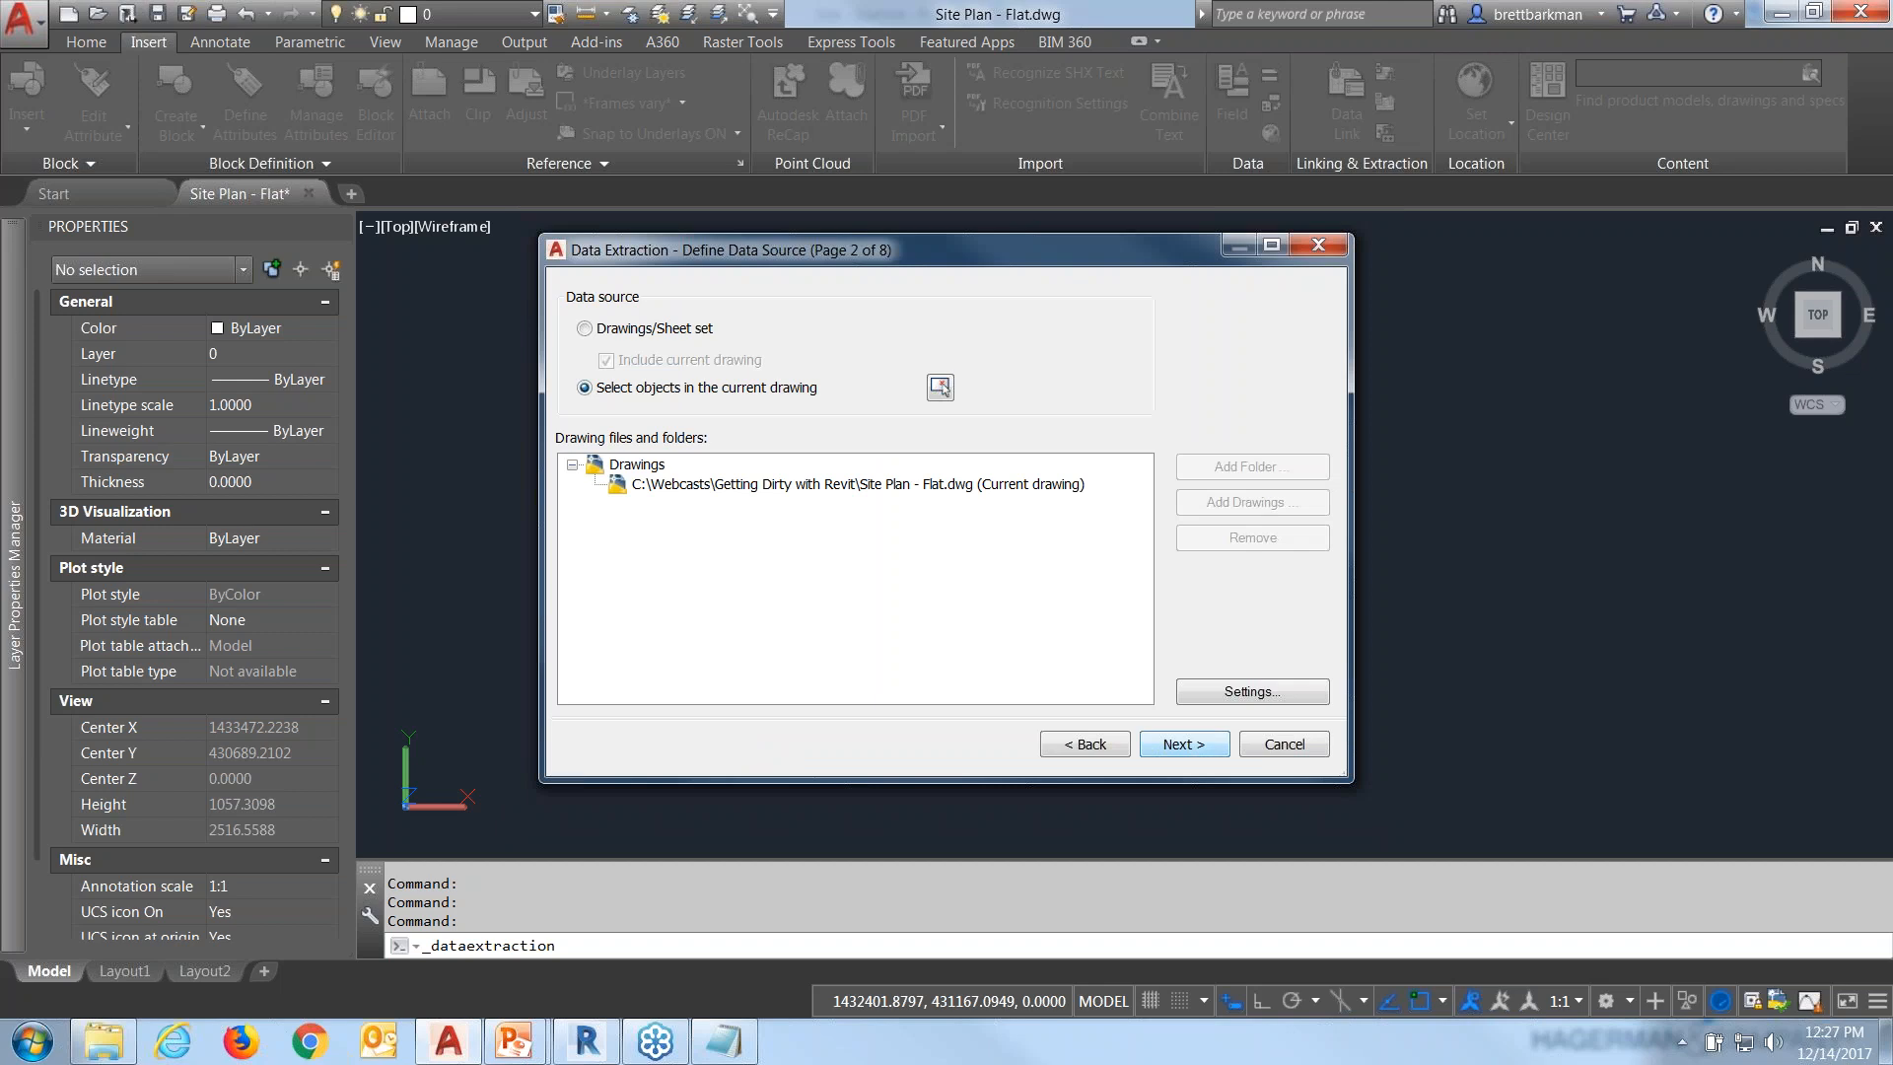
Select all the new grading contours, labels and notes in the current drawing as the extraction's source objects.
{"action": "left_click", "coordinate": [940, 389]}
{"action": "left_click", "coordinate": [642, 240]}
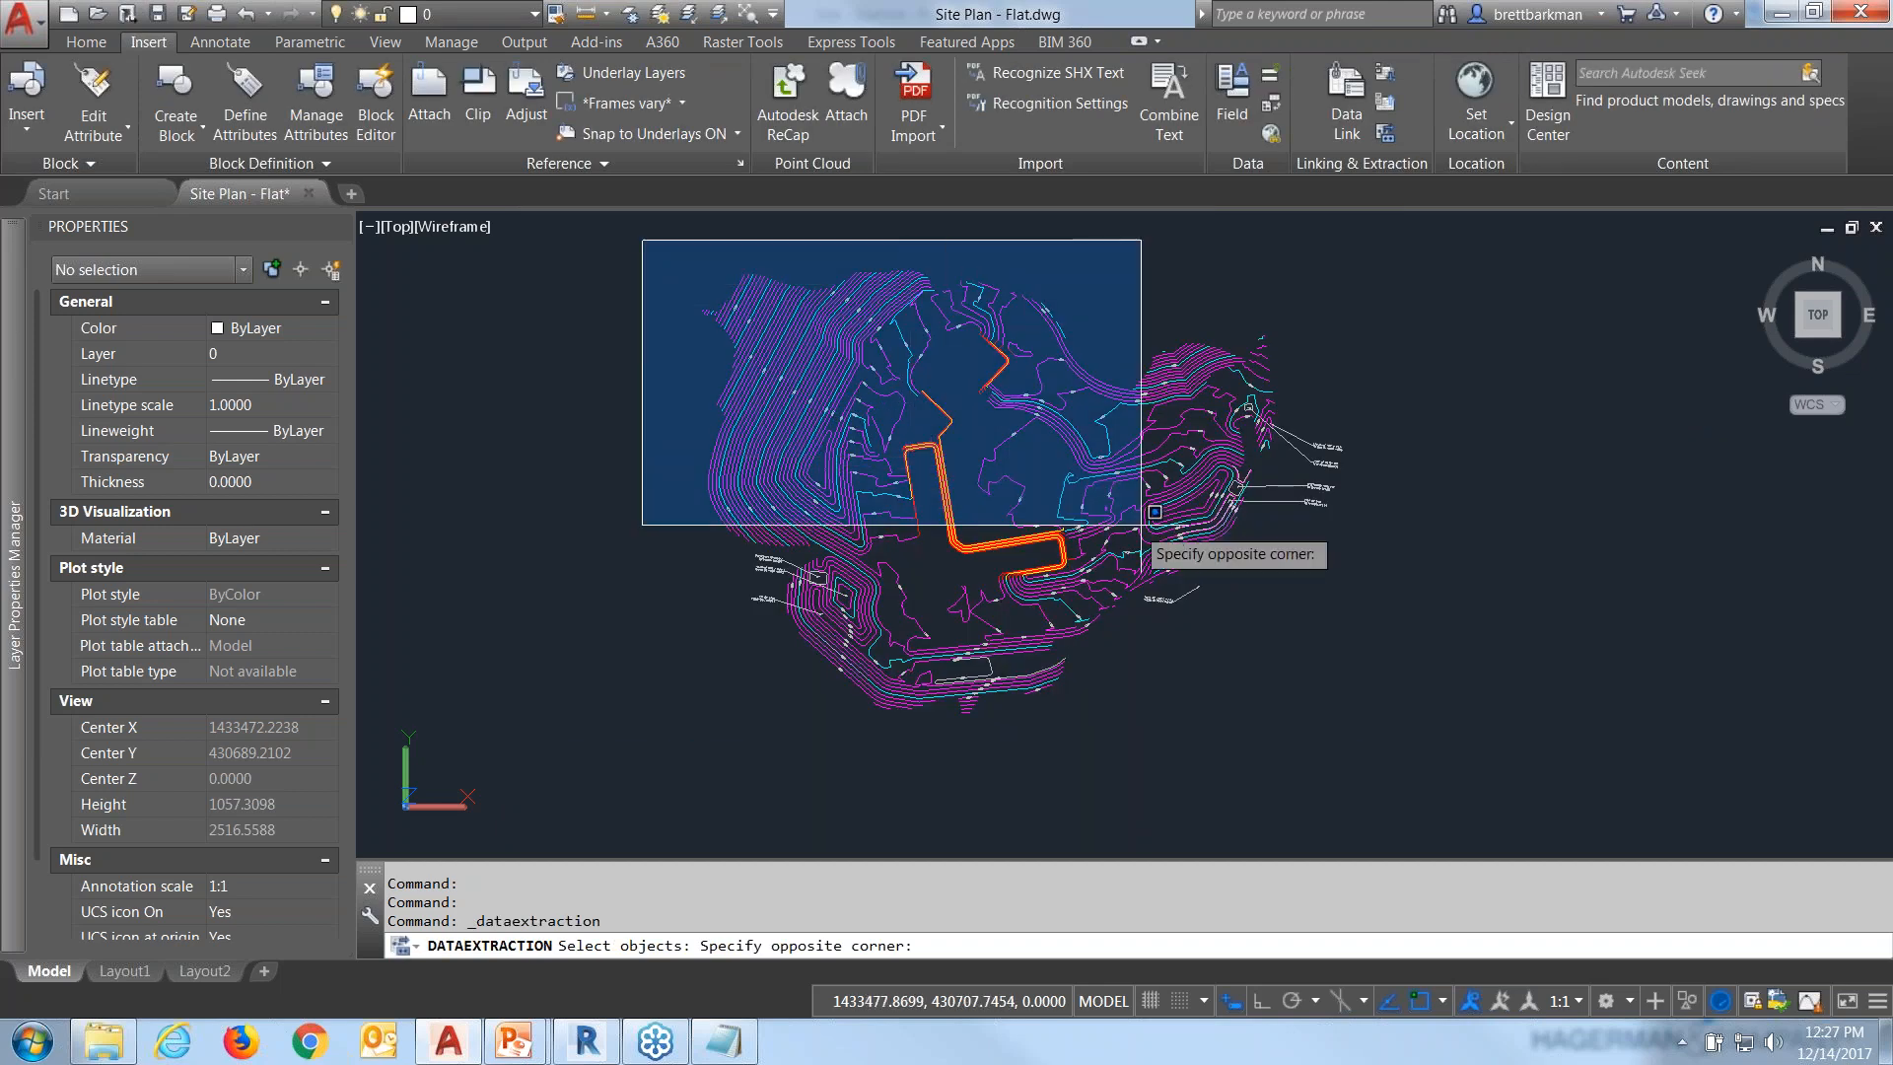
{"action": "left_click", "coordinate": [1371, 744]}
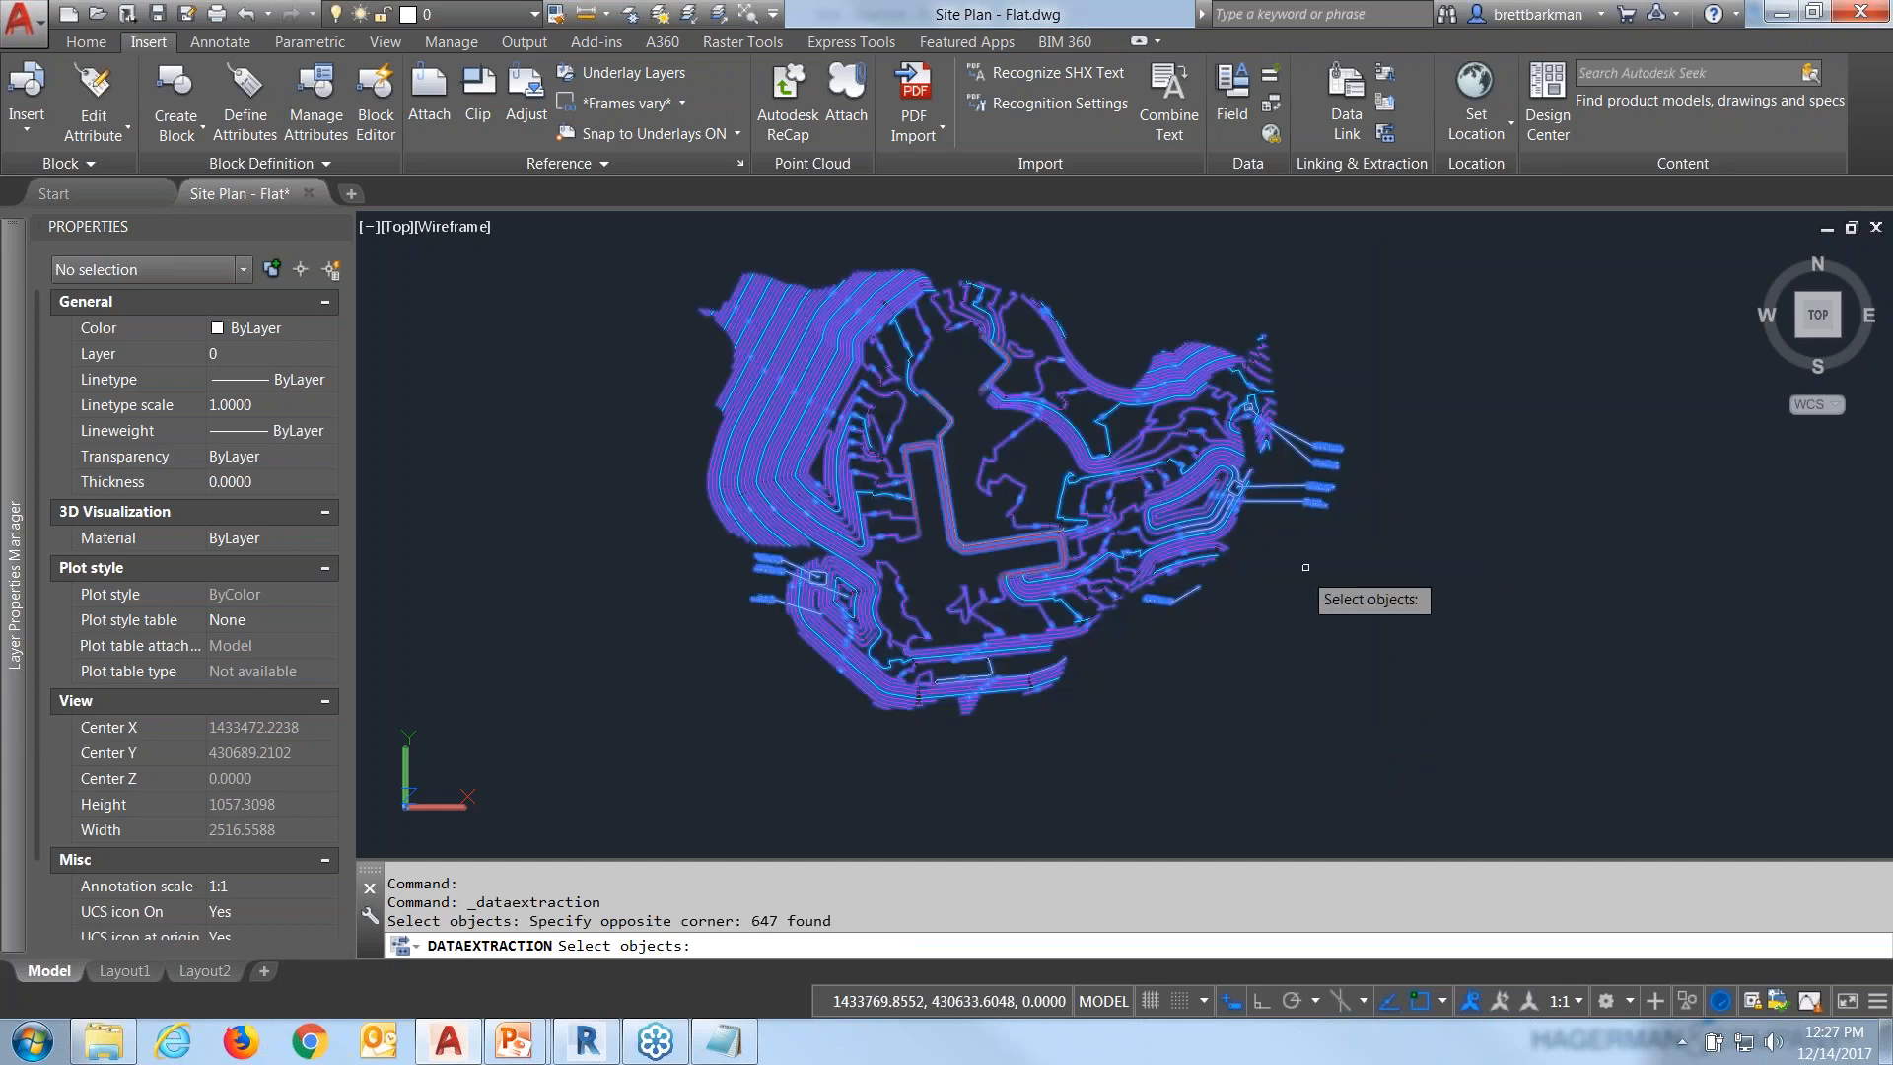
Remove the leader notes east and southeast of the grading contours from the extraction's selection set.
{"action": "scroll", "coordinate": [1361, 468], "scroll_direction": "up", "scroll_amount": 2}
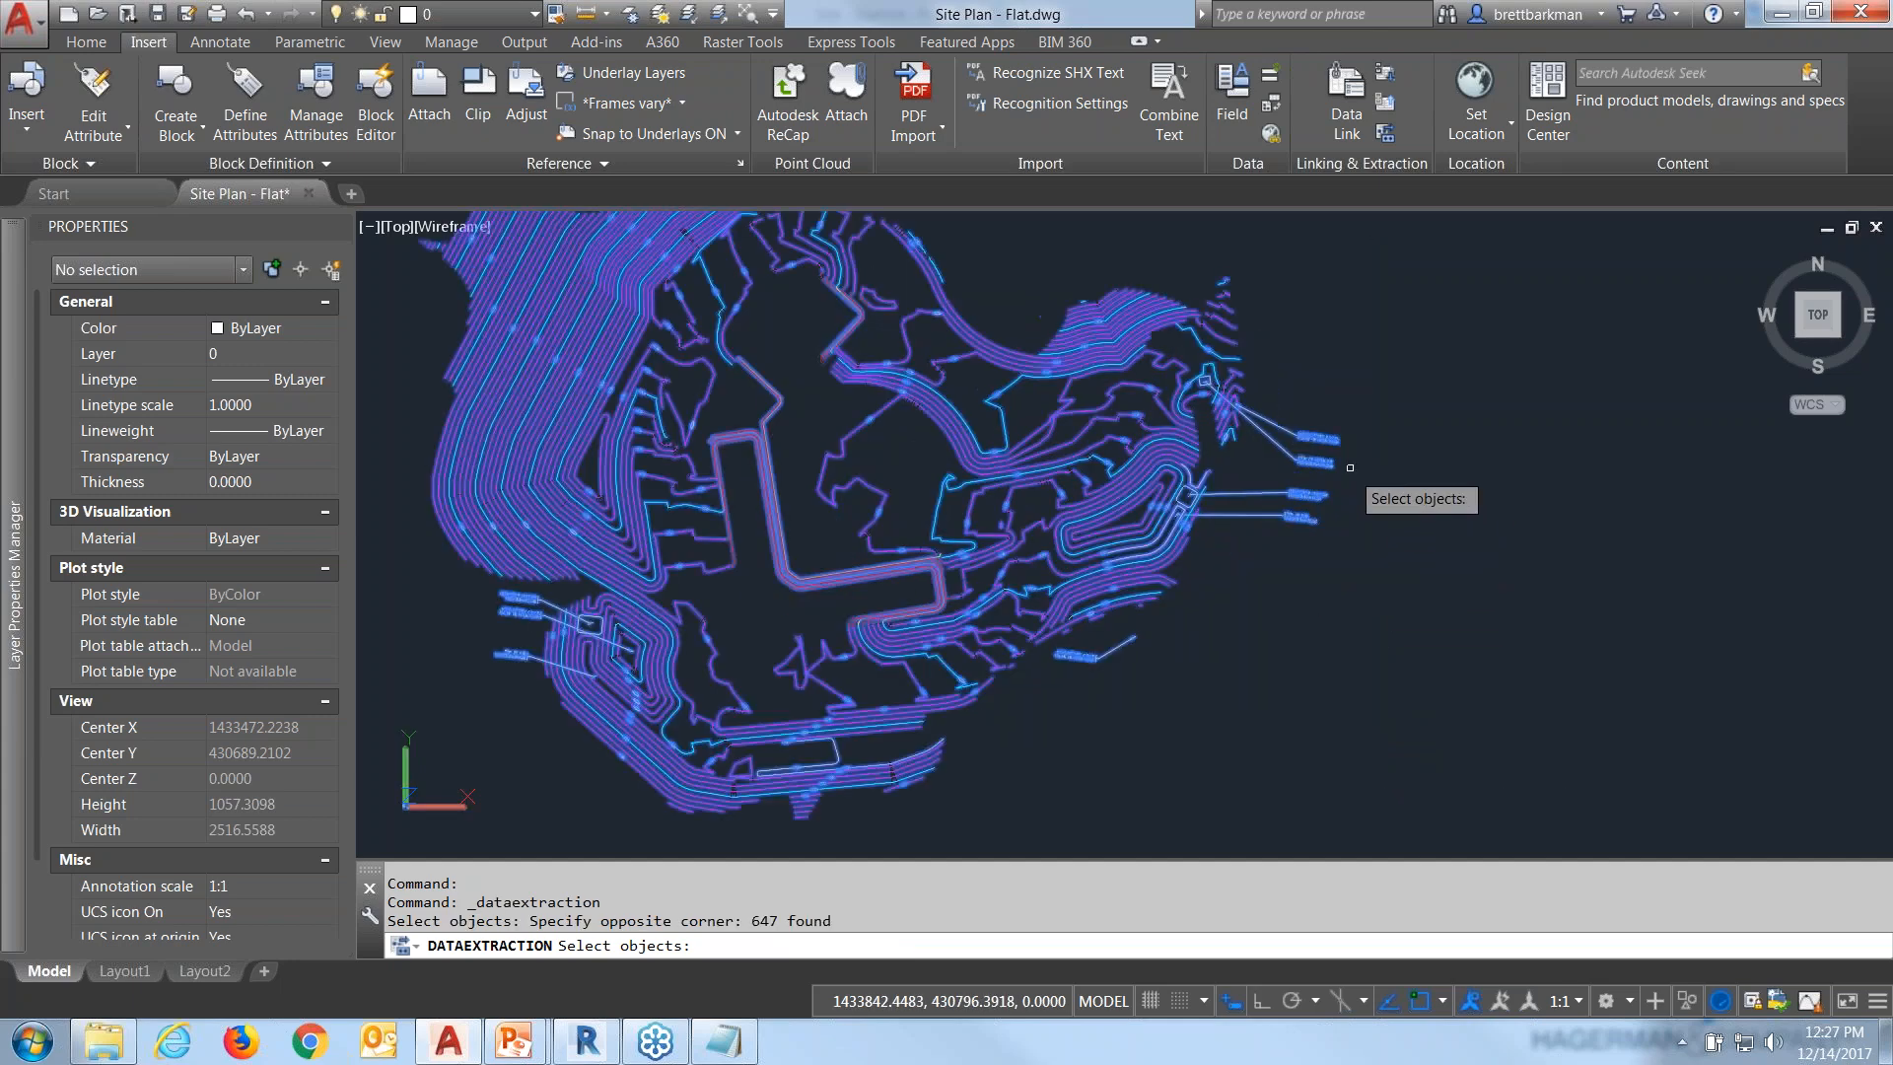
{"action": "scroll", "coordinate": [1350, 467], "scroll_direction": "up", "scroll_amount": 4}
{"action": "left_click", "coordinate": [1390, 628]}
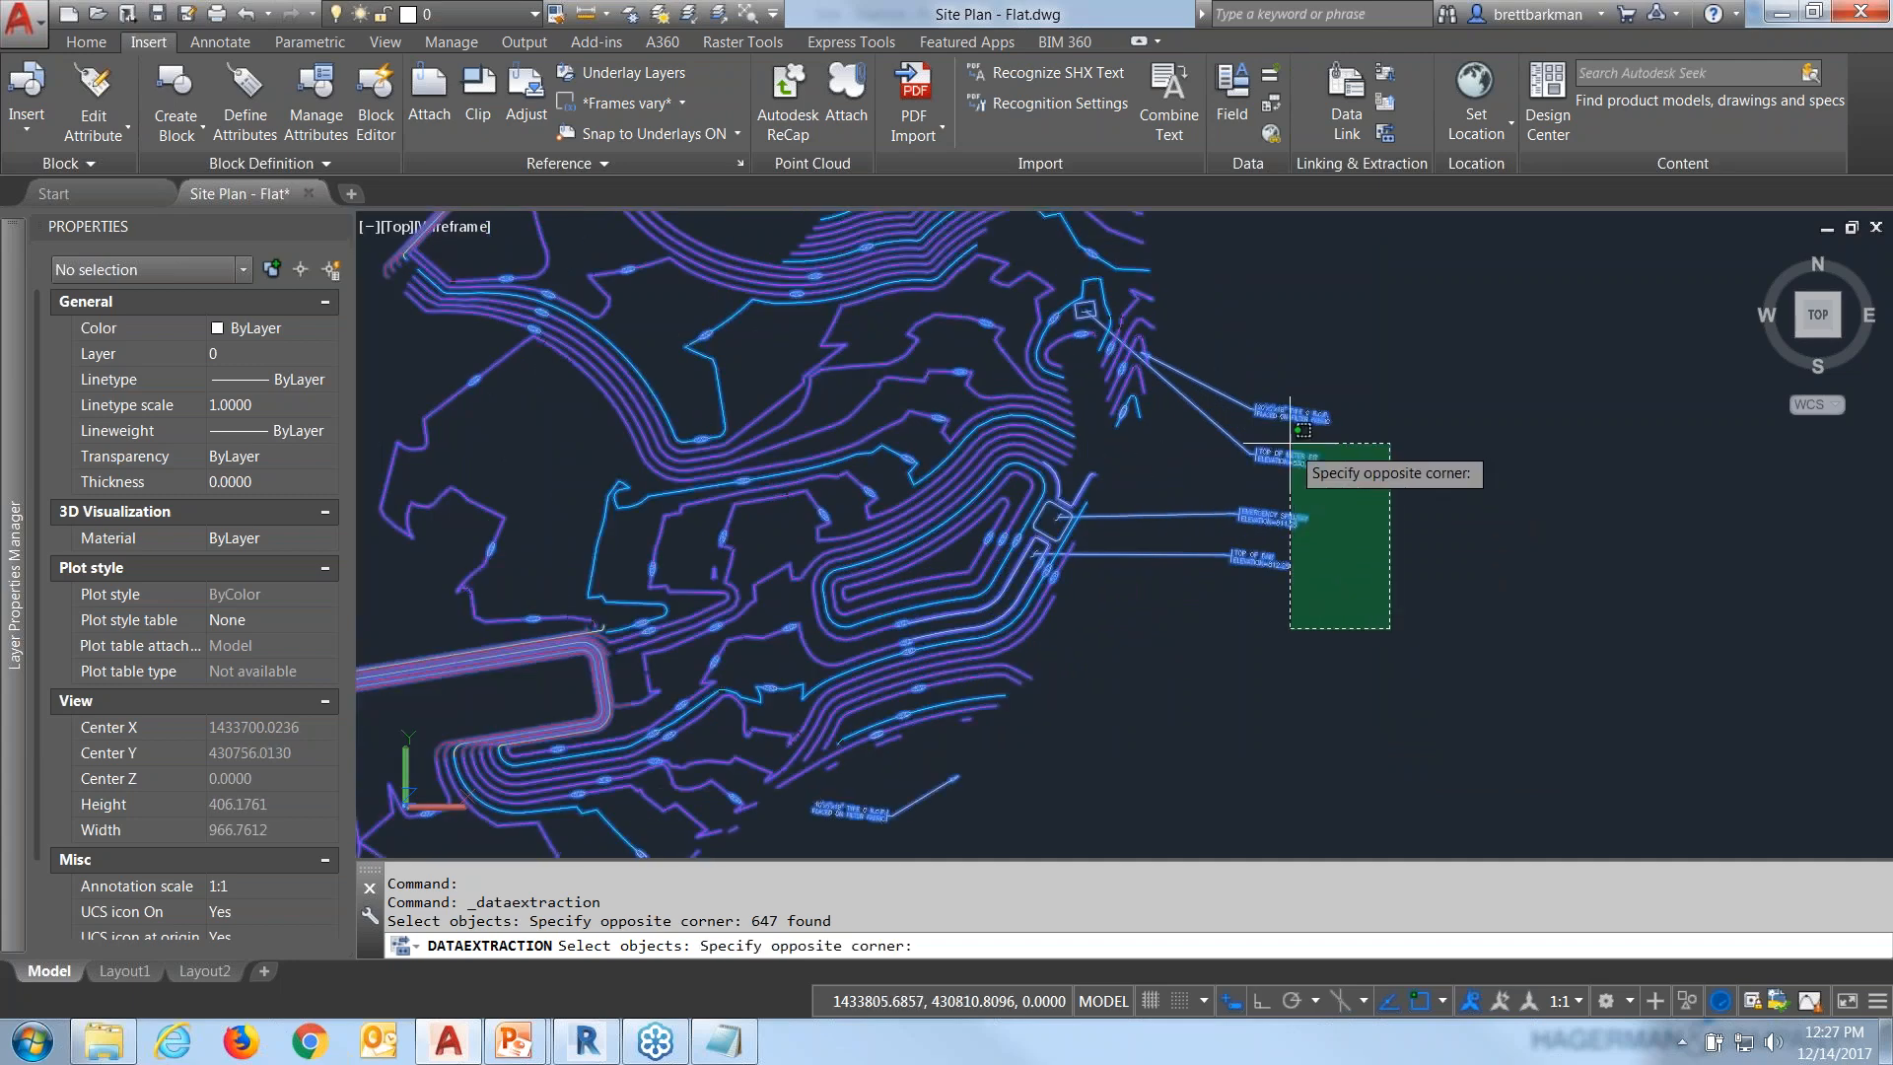
{"action": "left_click", "coordinate": [1222, 386], "text": "shift"}
{"action": "left_click", "coordinate": [913, 819]}
{"action": "left_click", "coordinate": [866, 799], "text": "shift"}
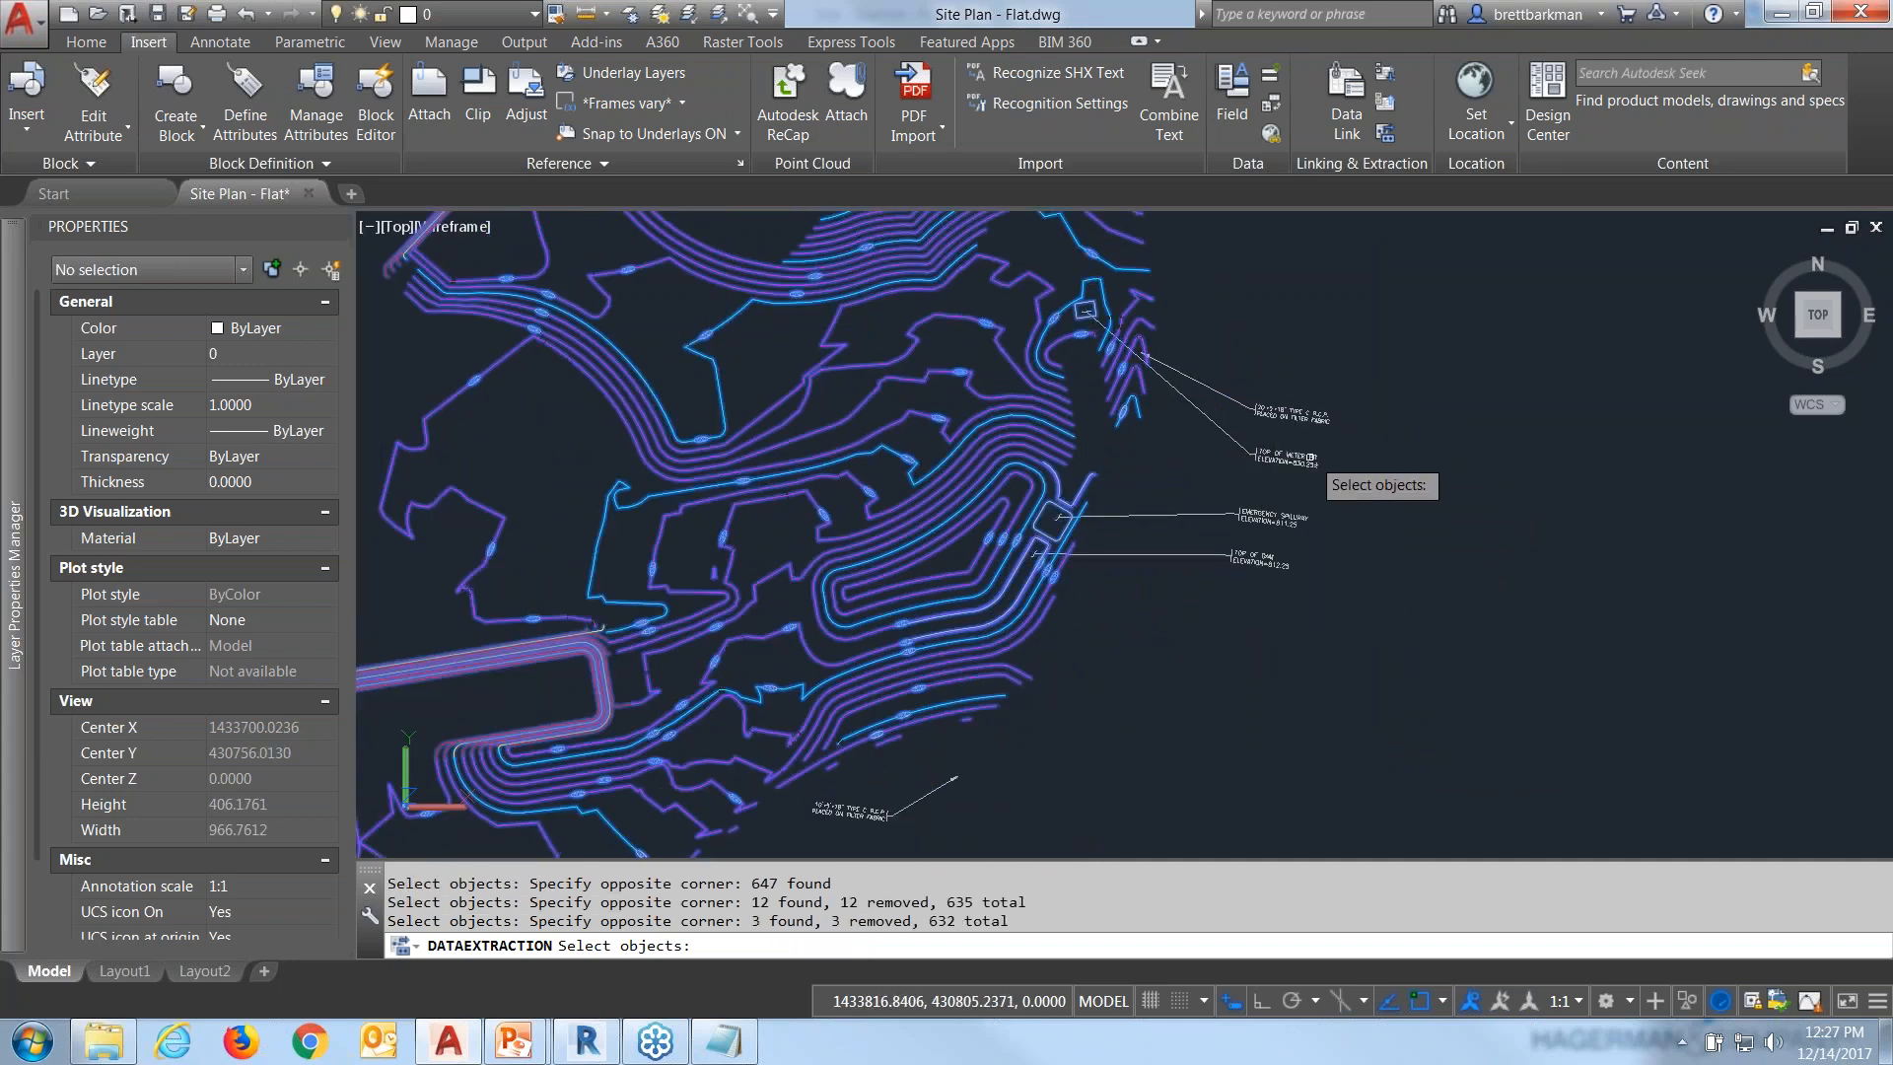
Remove the rip-rap and top-of-dam notes beside the southwest basin from the selection set and finish selecting objects.
{"action": "scroll", "coordinate": [1252, 395], "scroll_direction": "down", "scroll_amount": 6}
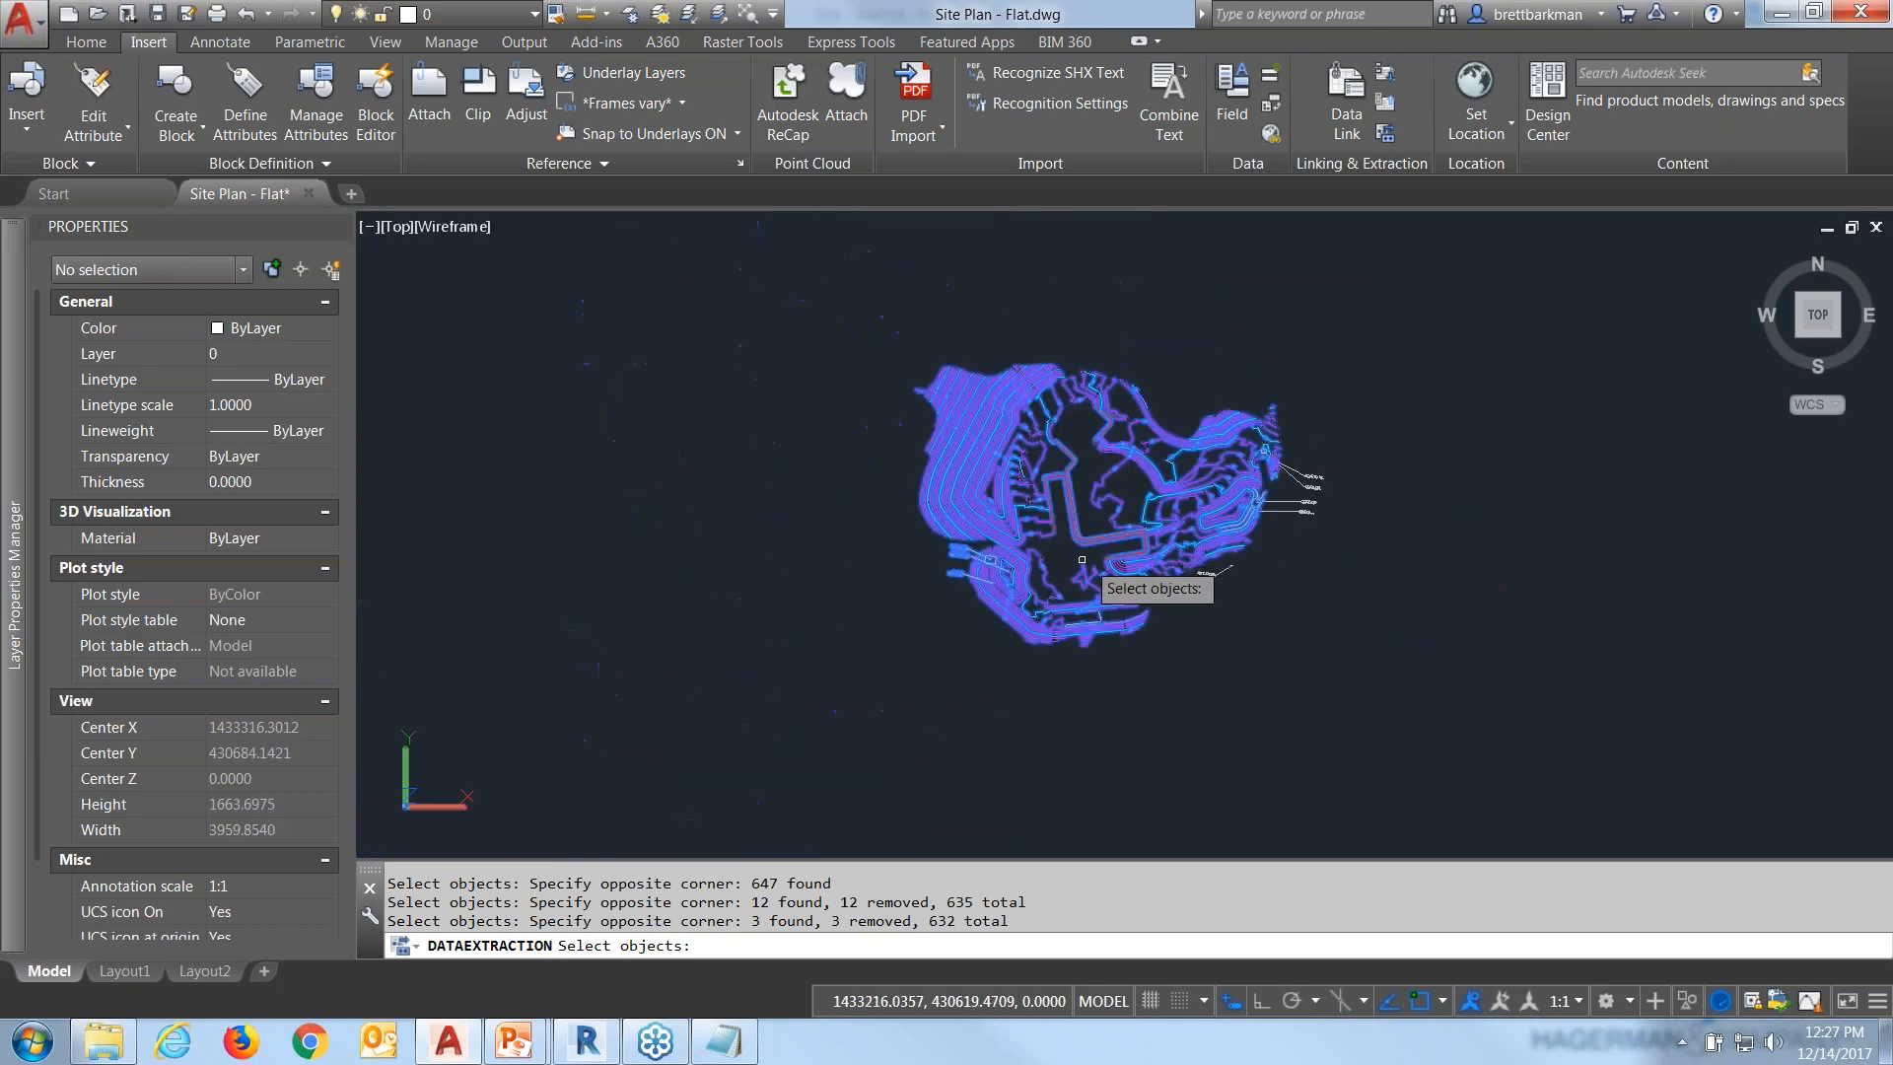
{"action": "scroll", "coordinate": [984, 572], "scroll_direction": "up", "scroll_amount": 7}
{"action": "left_click", "coordinate": [932, 616]}
{"action": "left_click", "coordinate": [858, 513], "text": "shift"}
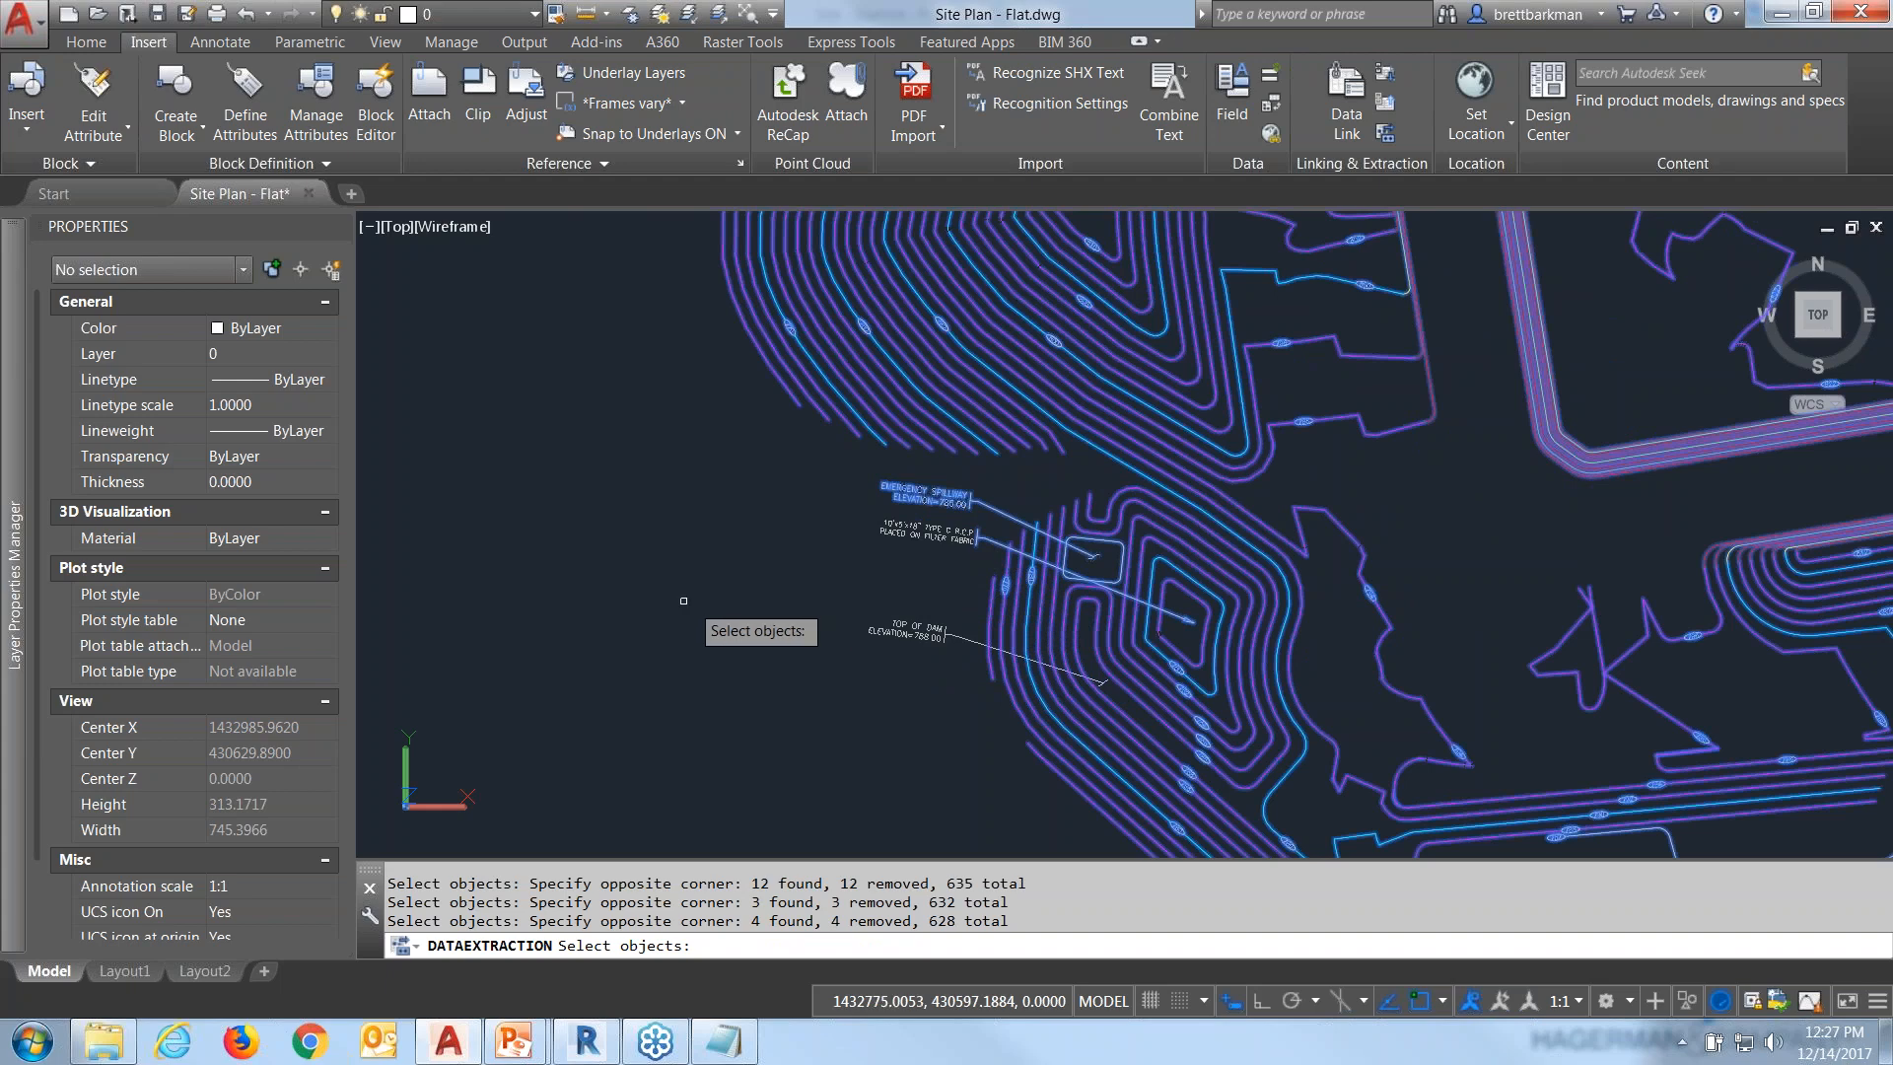
{"action": "scroll", "coordinate": [680, 601], "scroll_direction": "down", "scroll_amount": 4}
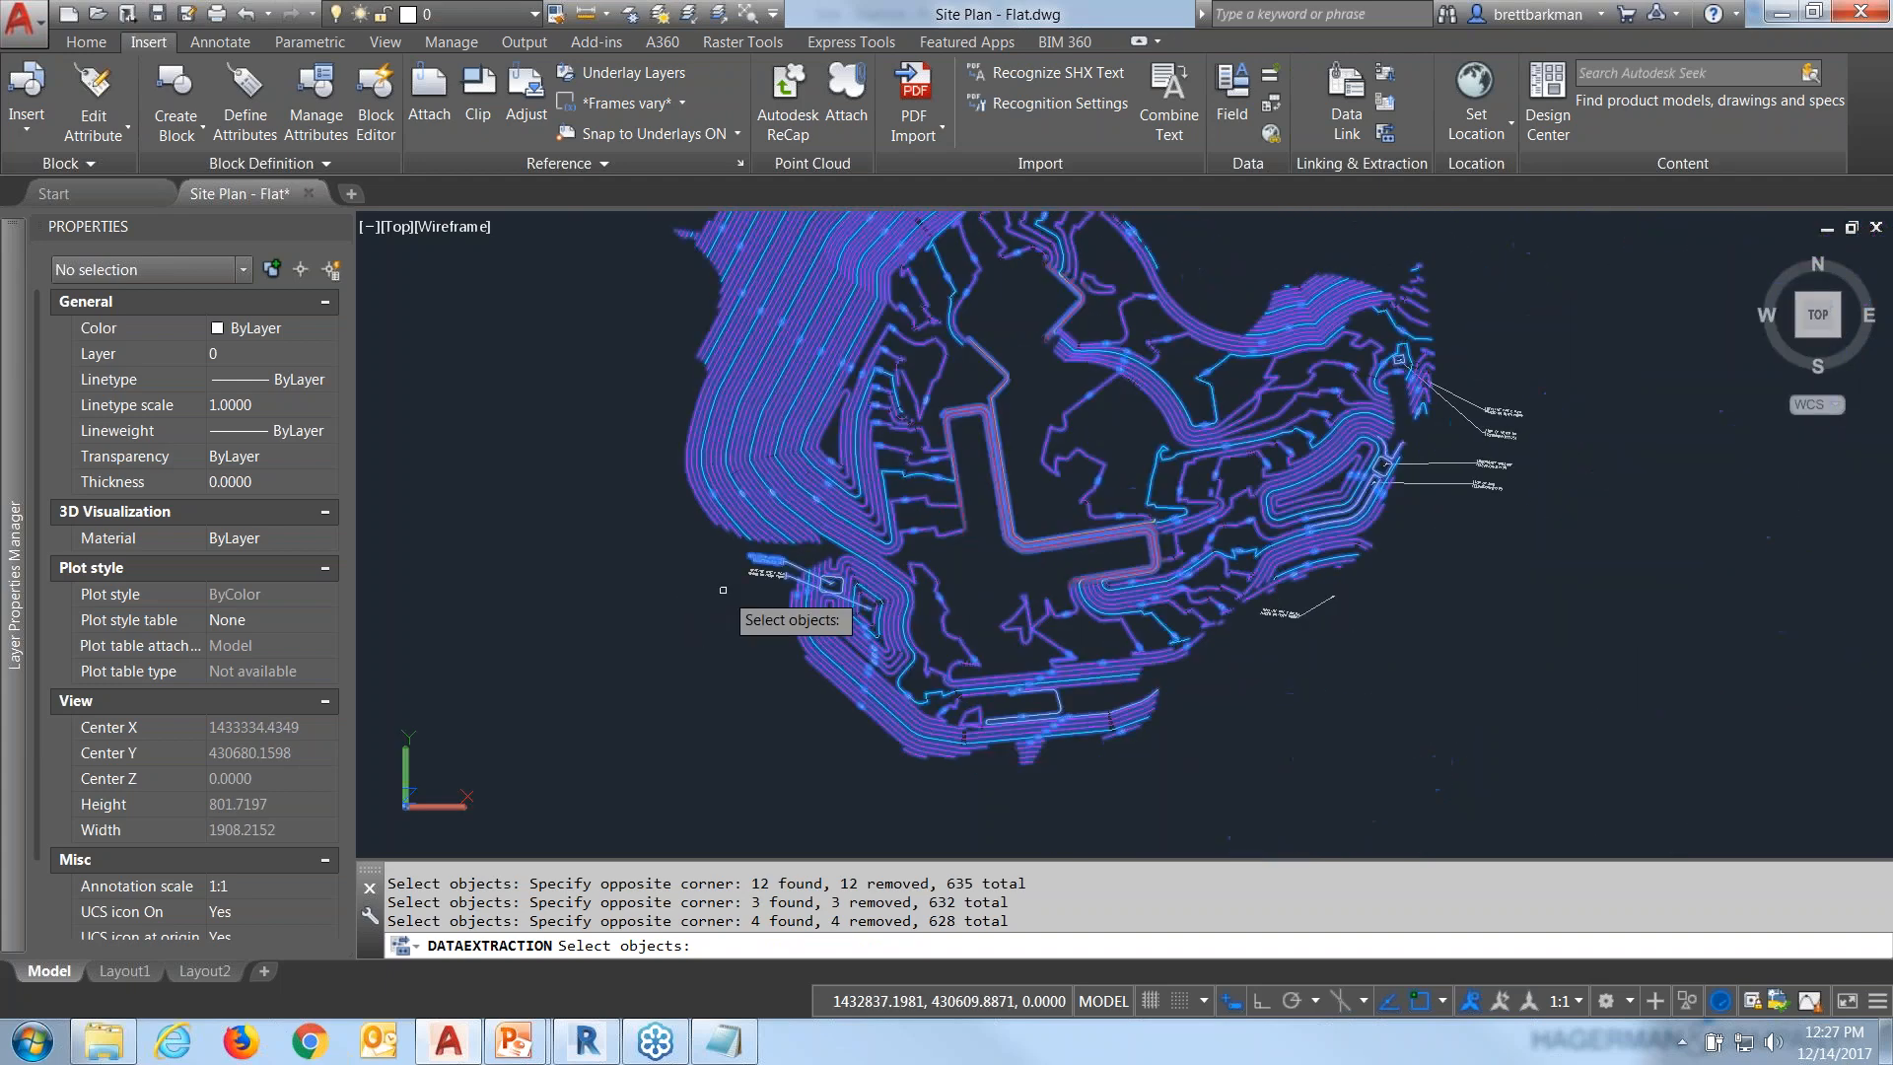
{"action": "scroll", "coordinate": [723, 590], "scroll_direction": "up", "scroll_amount": 4}
{"action": "scroll", "coordinate": [649, 558], "scroll_direction": "down", "scroll_amount": 5}
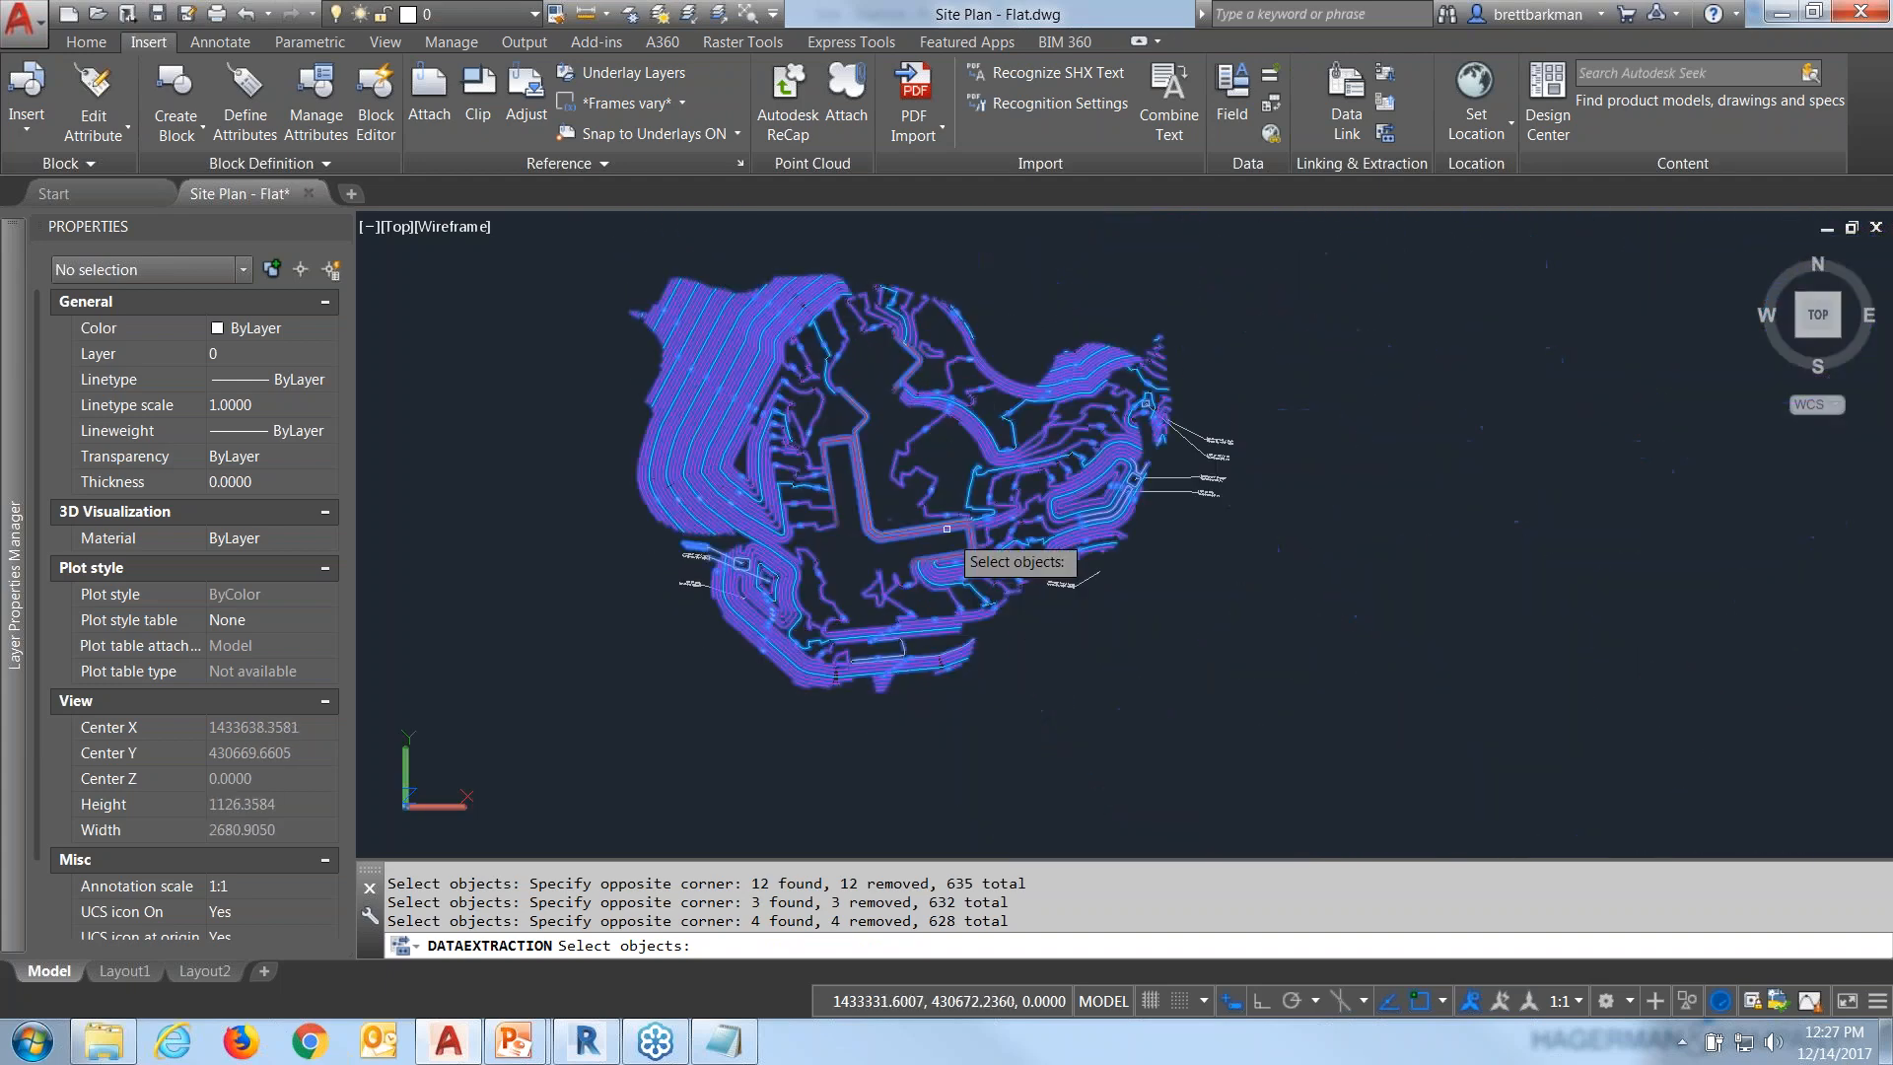
{"action": "middle_click_drag", "start_coordinate": [921, 488], "coordinate": [976, 500]}
{"action": "scroll", "coordinate": [767, 562], "scroll_direction": "up", "scroll_amount": 1}
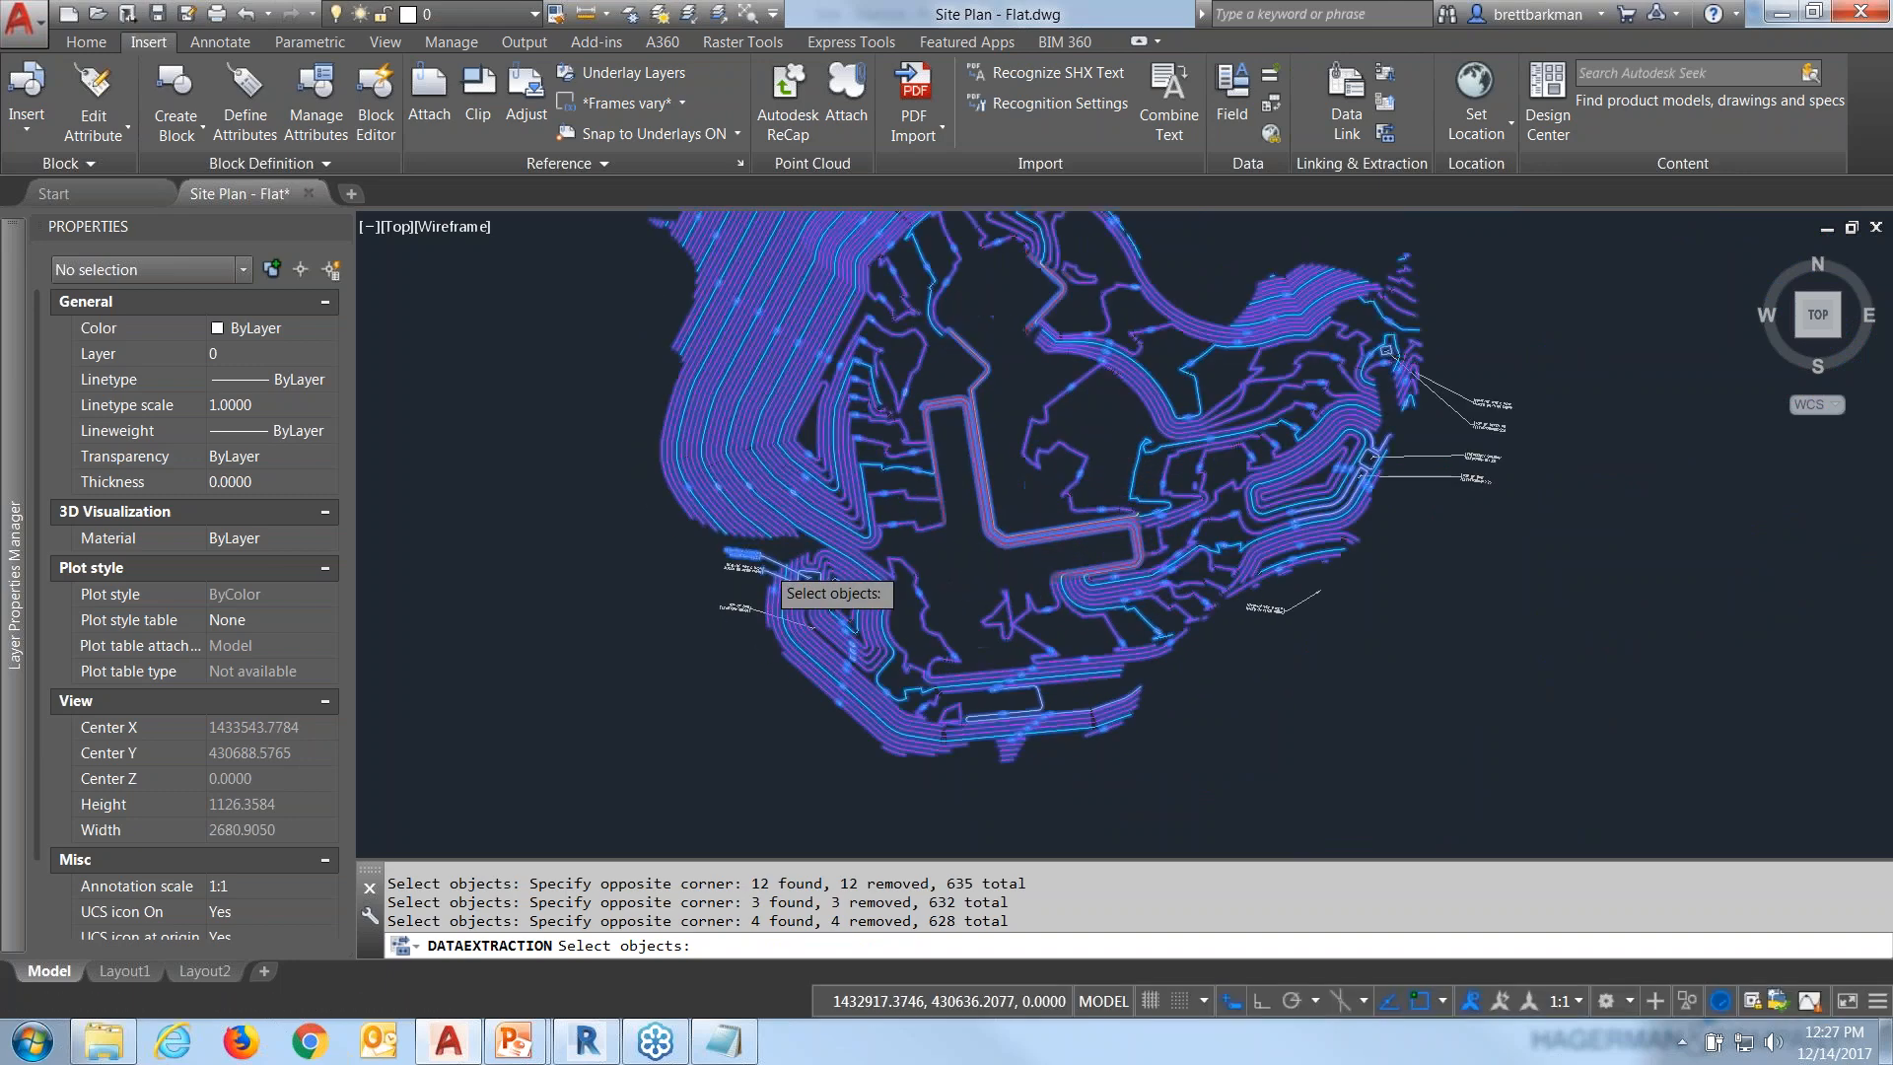
{"action": "scroll", "coordinate": [764, 562], "scroll_direction": "up", "scroll_amount": 3}
{"action": "scroll", "coordinate": [998, 581], "scroll_direction": "down", "scroll_amount": 1}
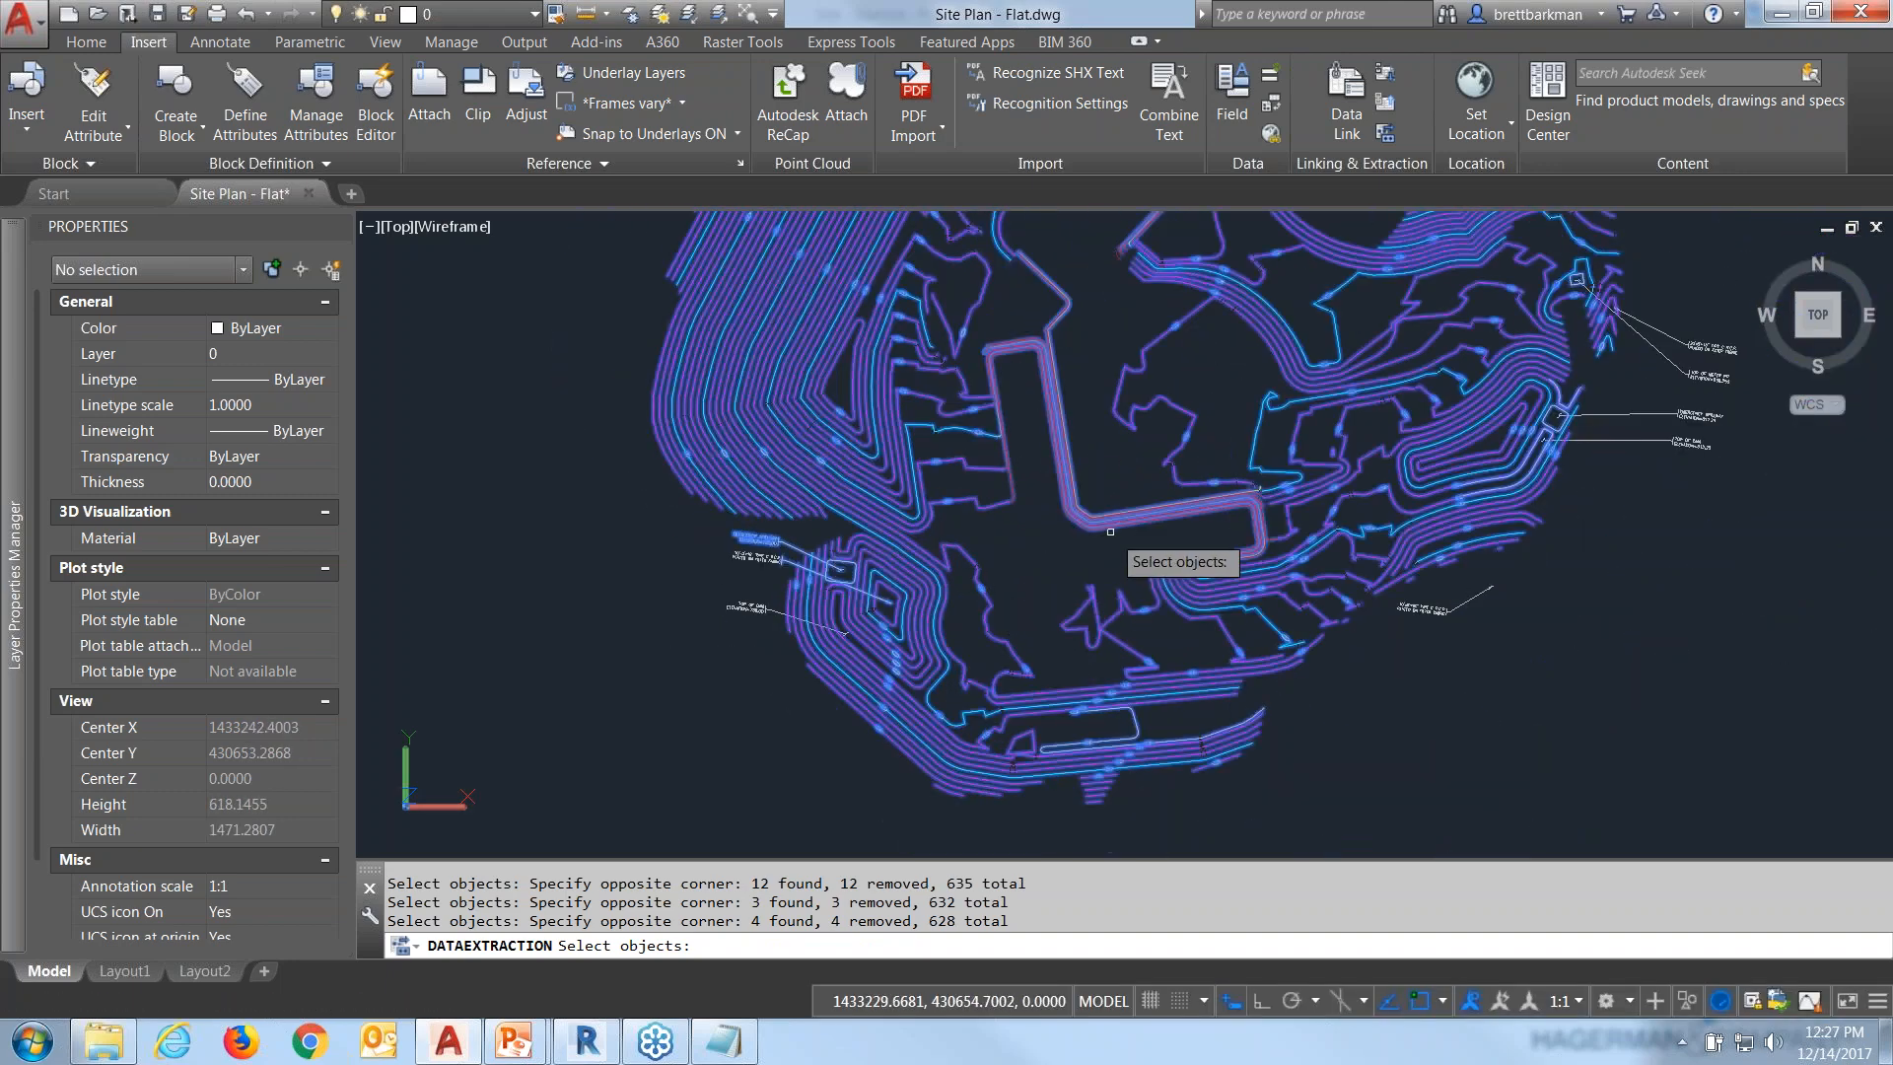
{"action": "key", "text": "Return"}
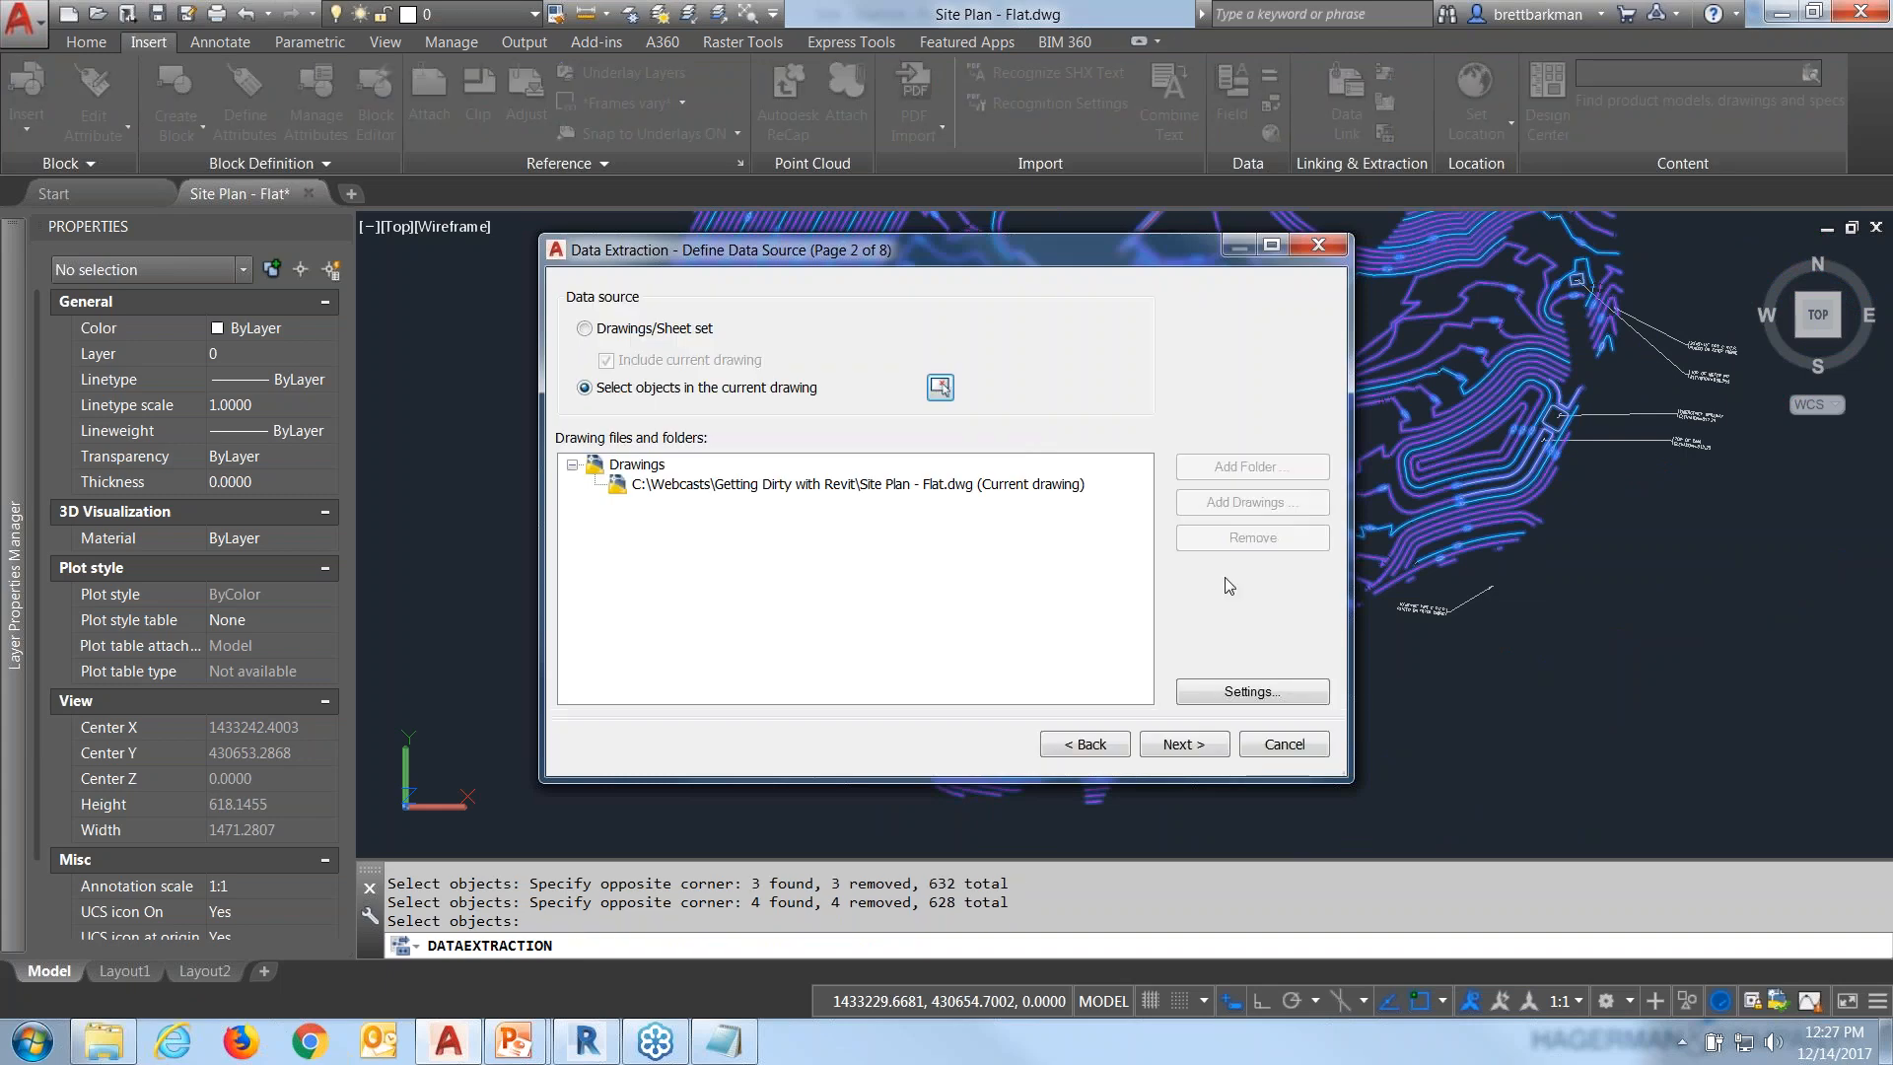
Accept the additional extraction settings with objects in model space as the source, and continue to the object types.
{"action": "left_click", "coordinate": [1253, 691]}
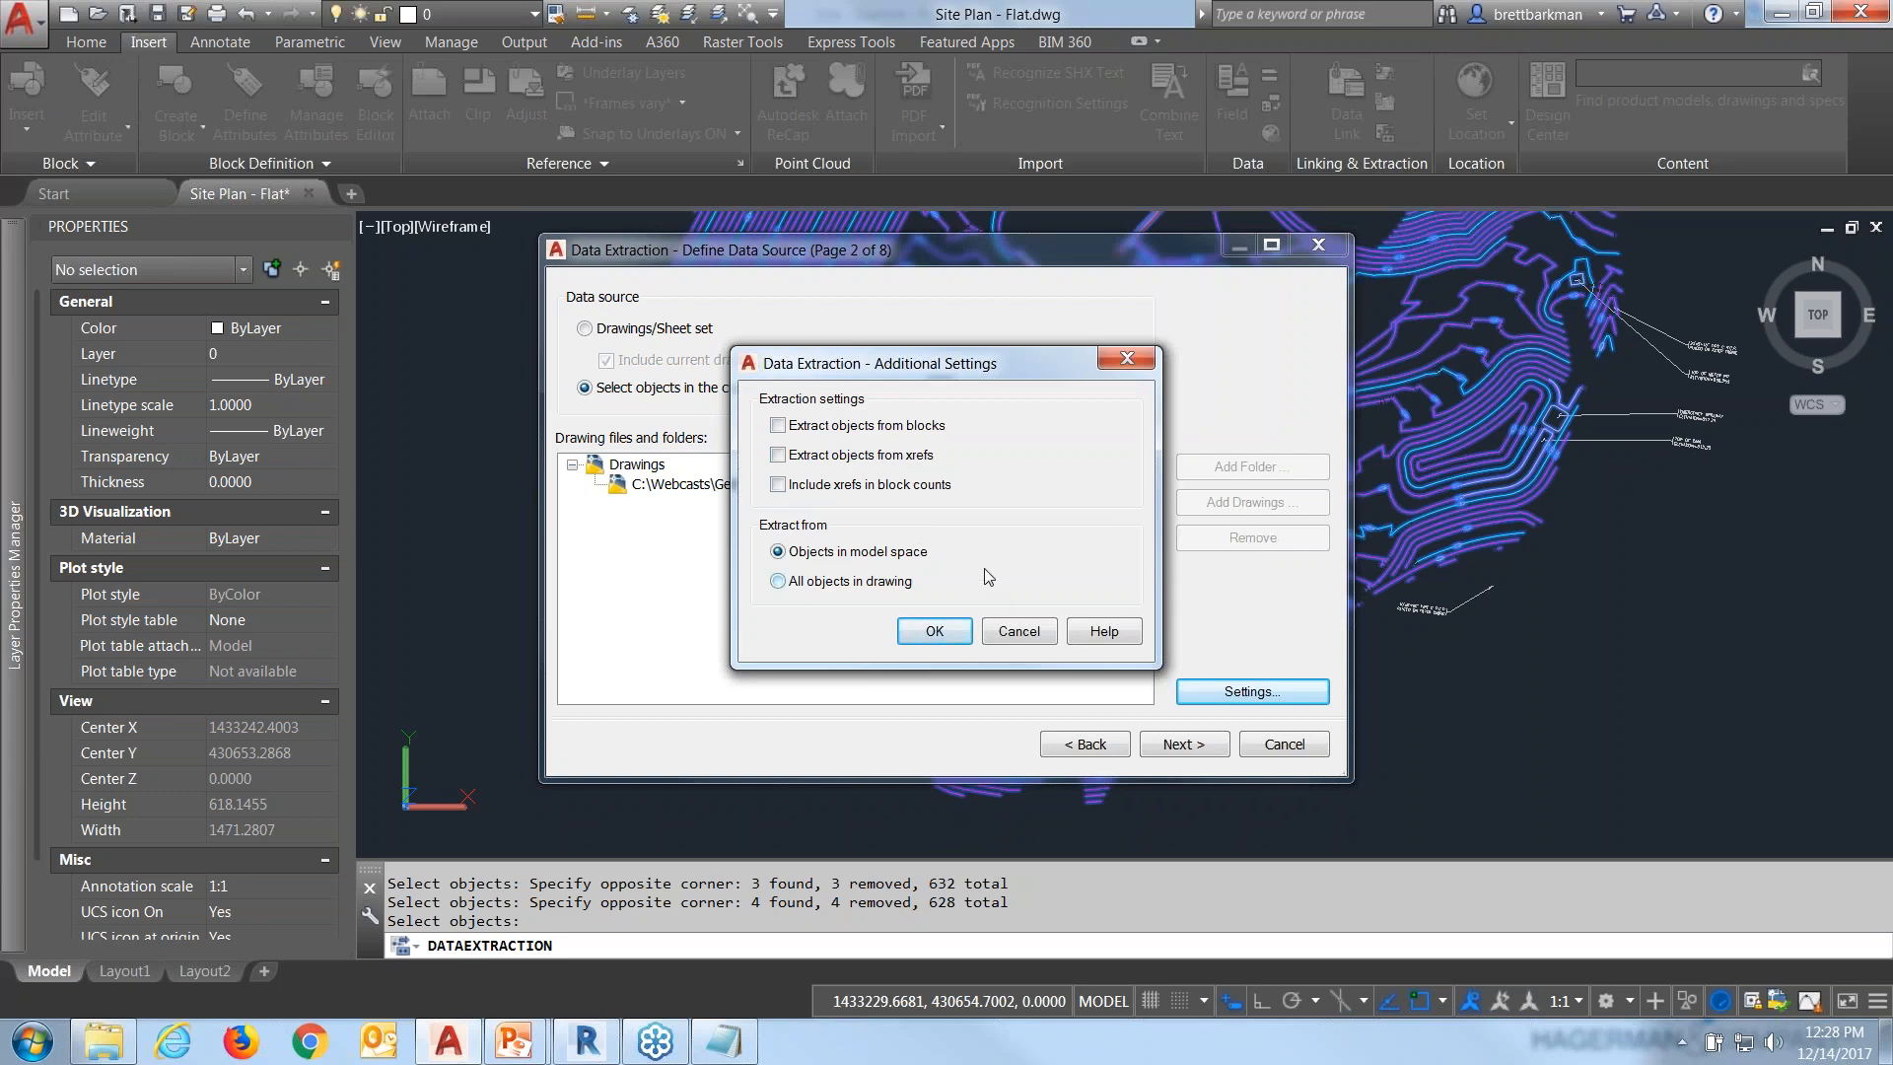
{"action": "left_click", "coordinate": [944, 634]}
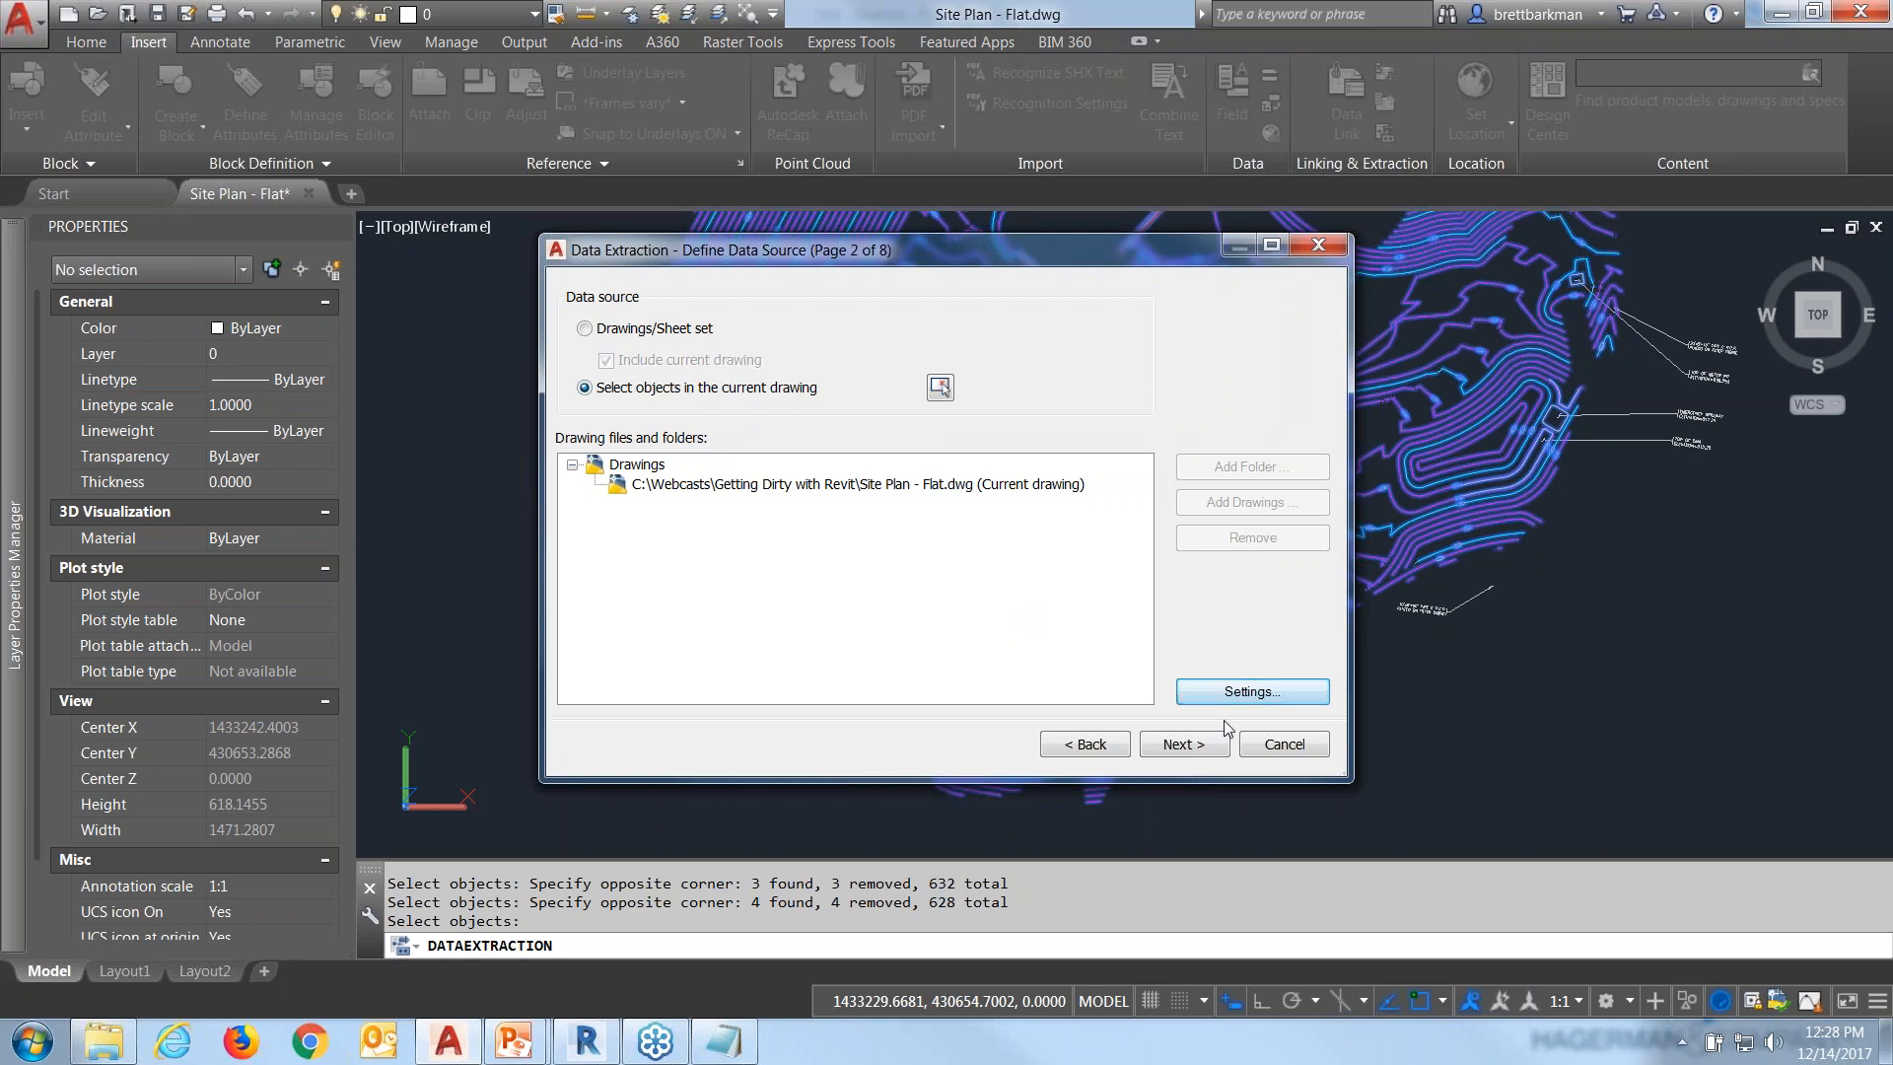
{"action": "left_click", "coordinate": [1204, 749]}
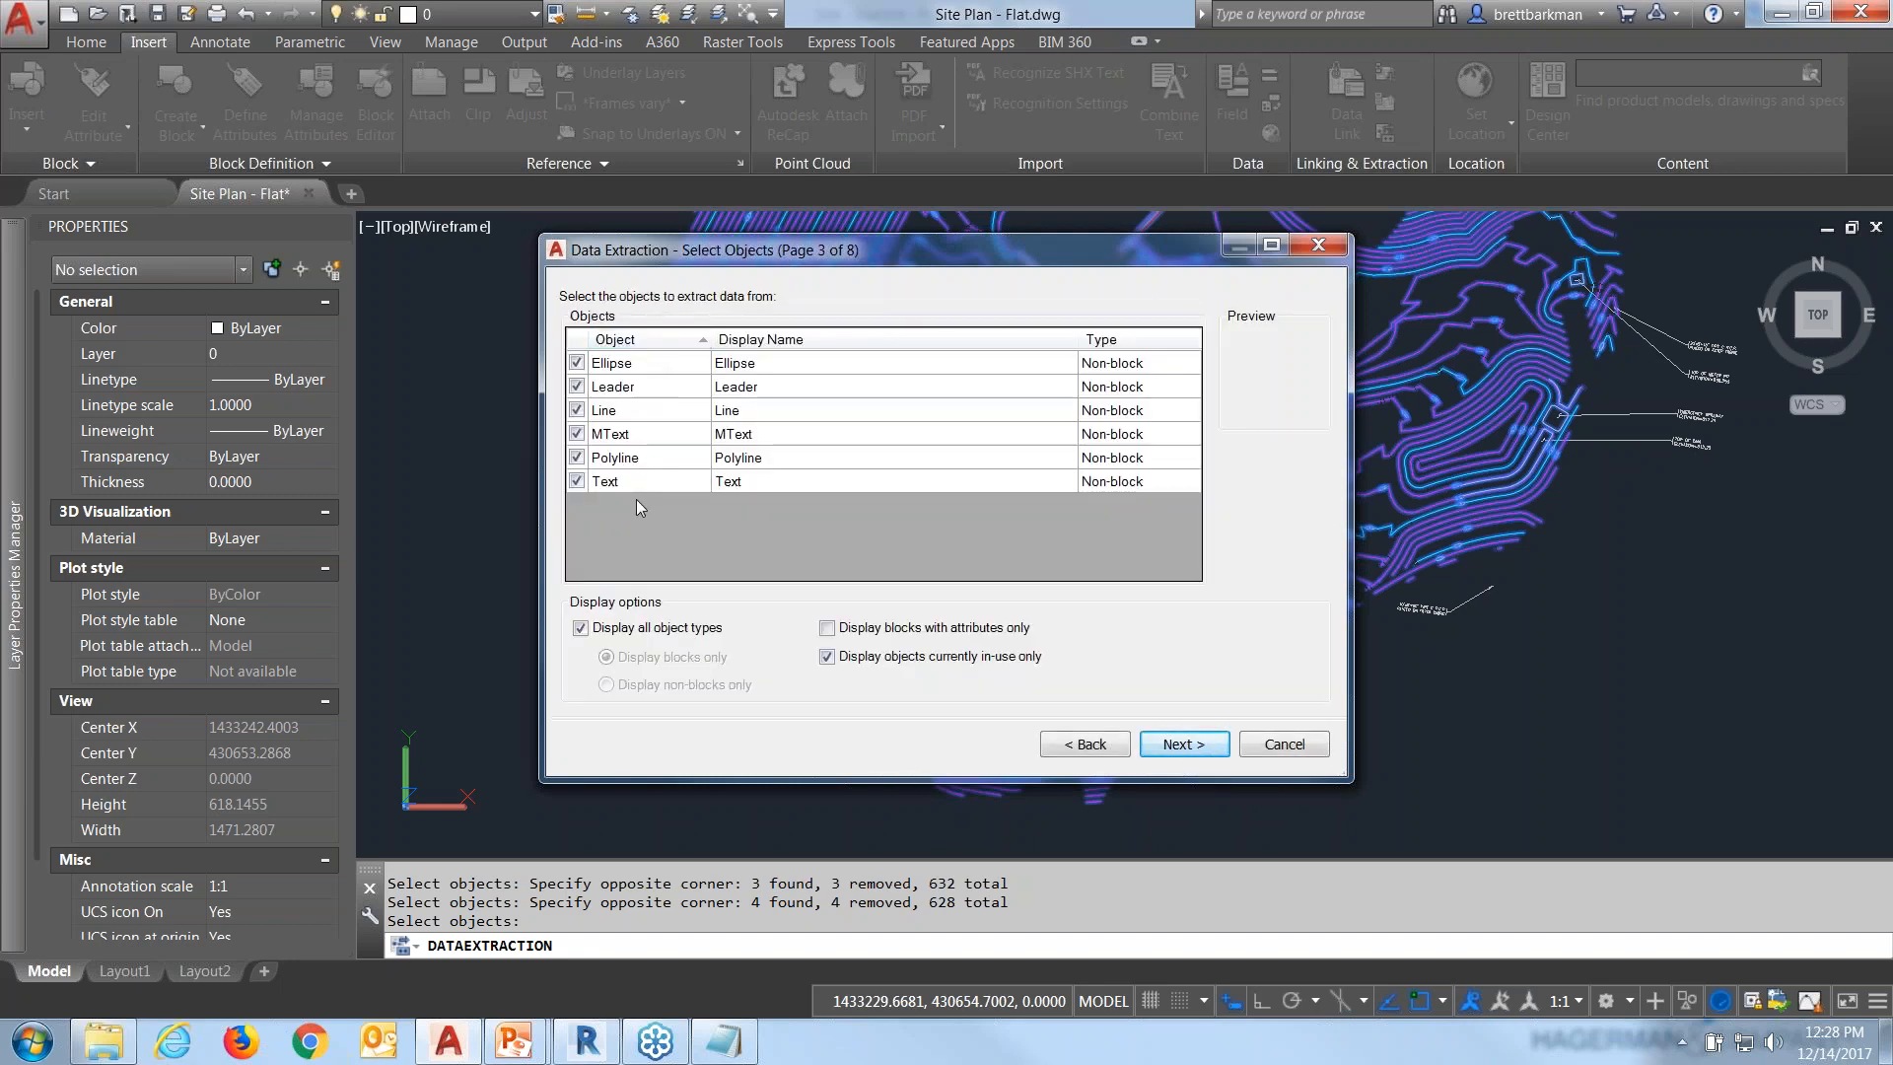
Exclude Ellipse, Leader, Line, MText and Polyline from the extraction, keeping only Text objects.
{"action": "left_click", "coordinate": [577, 364]}
{"action": "left_click", "coordinate": [577, 387]}
{"action": "left_click", "coordinate": [577, 410]}
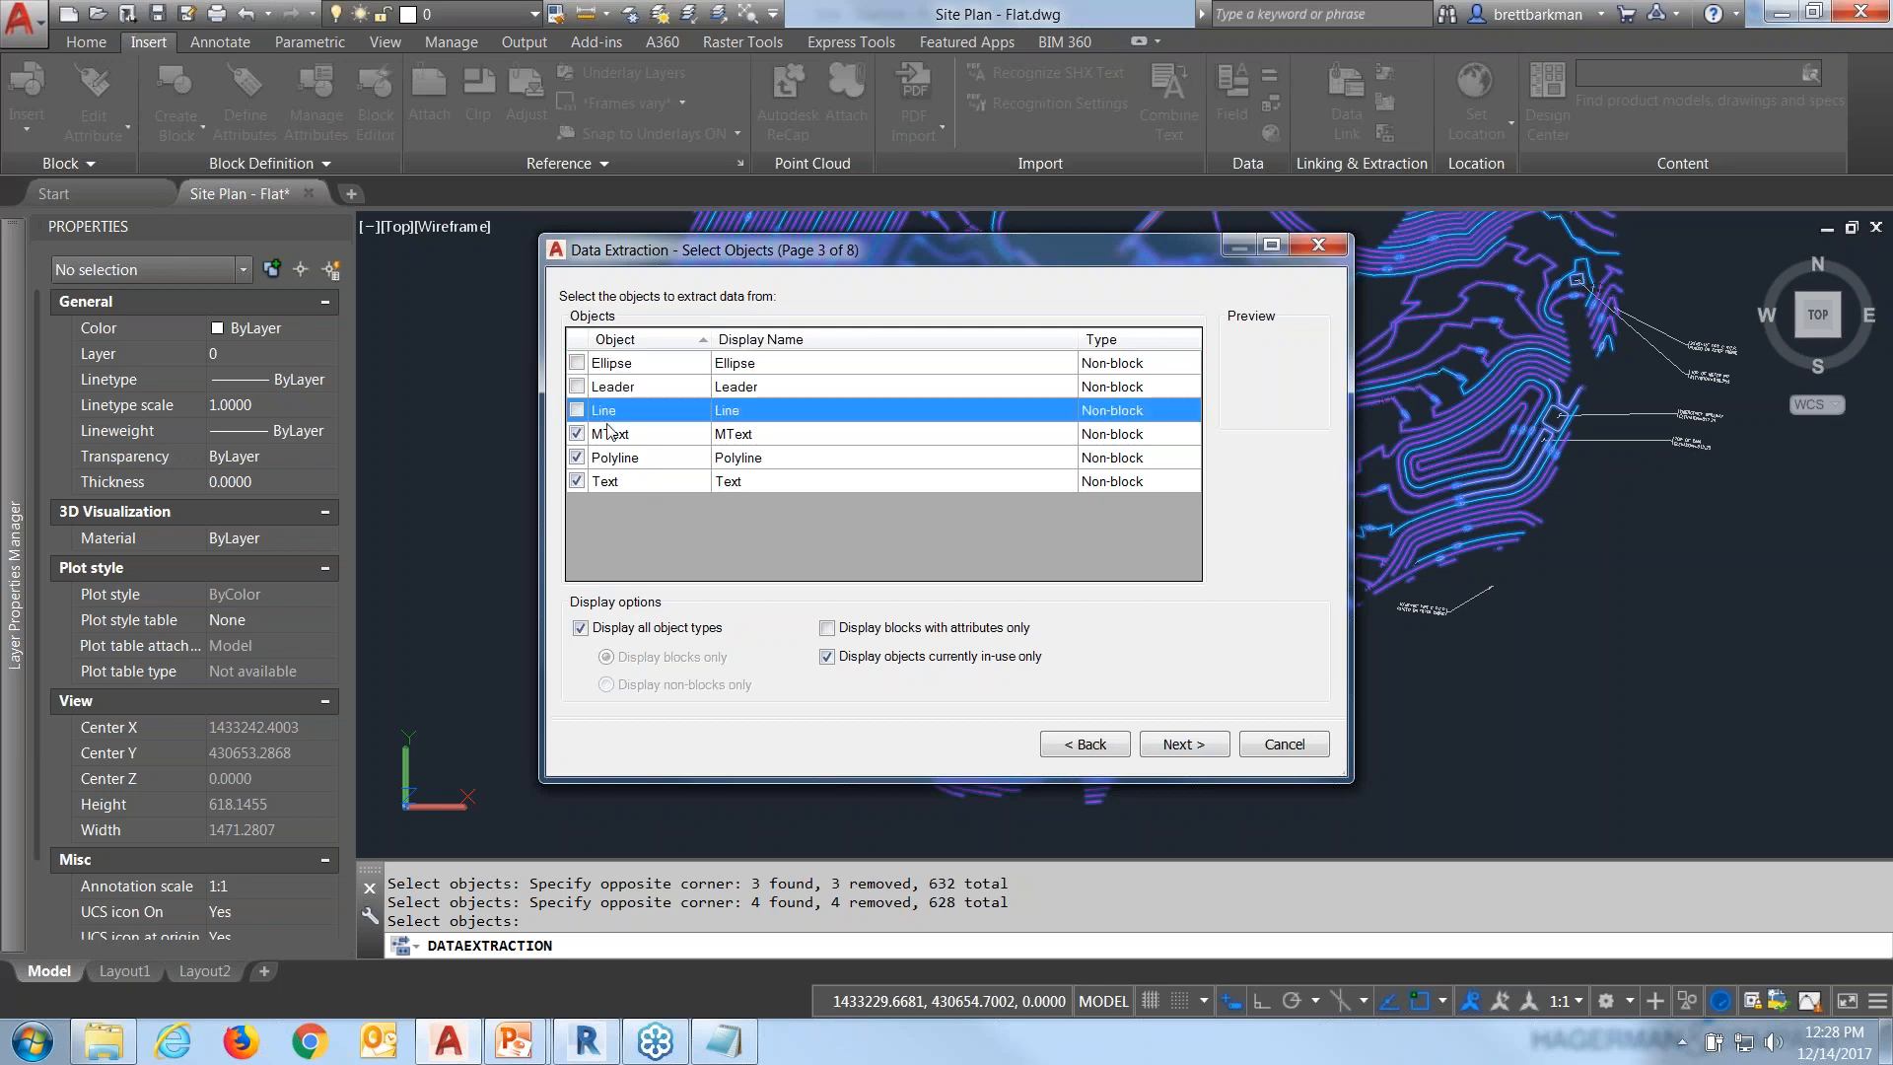
{"action": "left_click", "coordinate": [815, 441]}
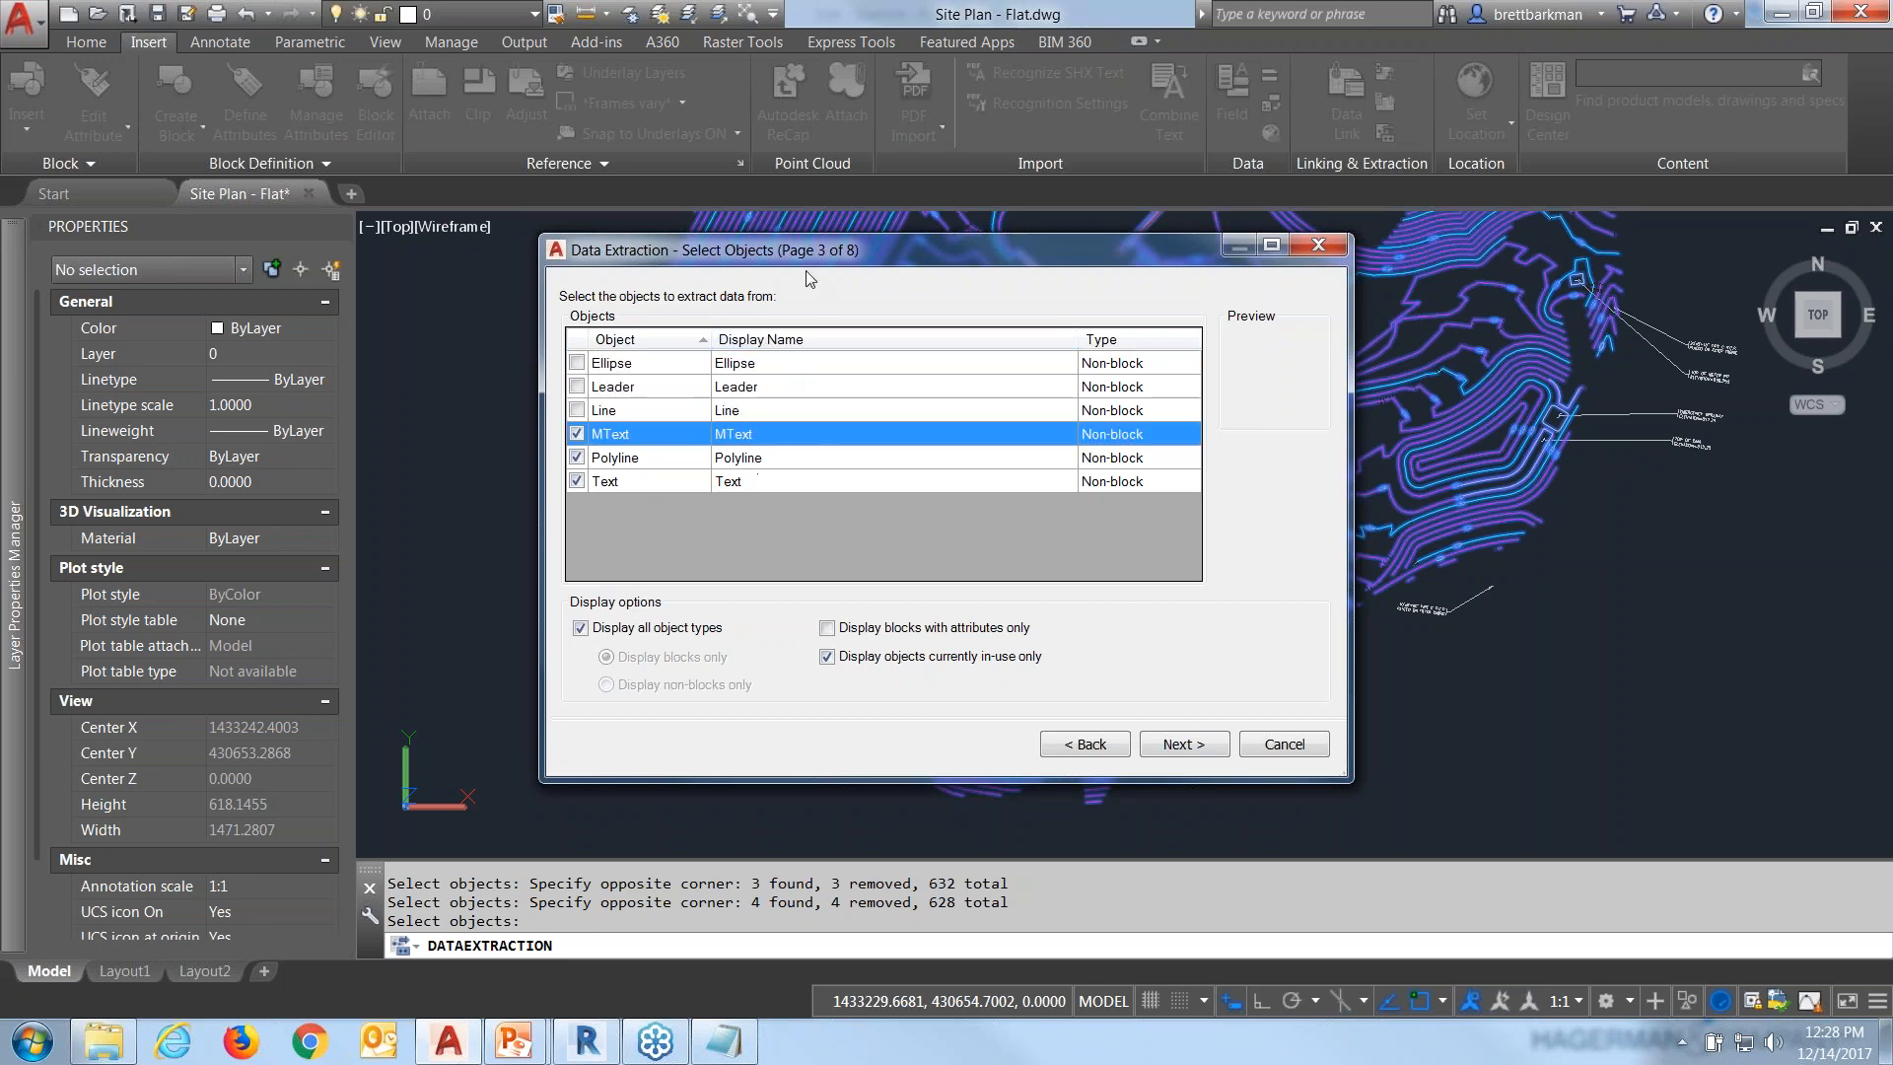
{"action": "left_click", "coordinate": [578, 435]}
{"action": "left_click", "coordinate": [578, 458]}
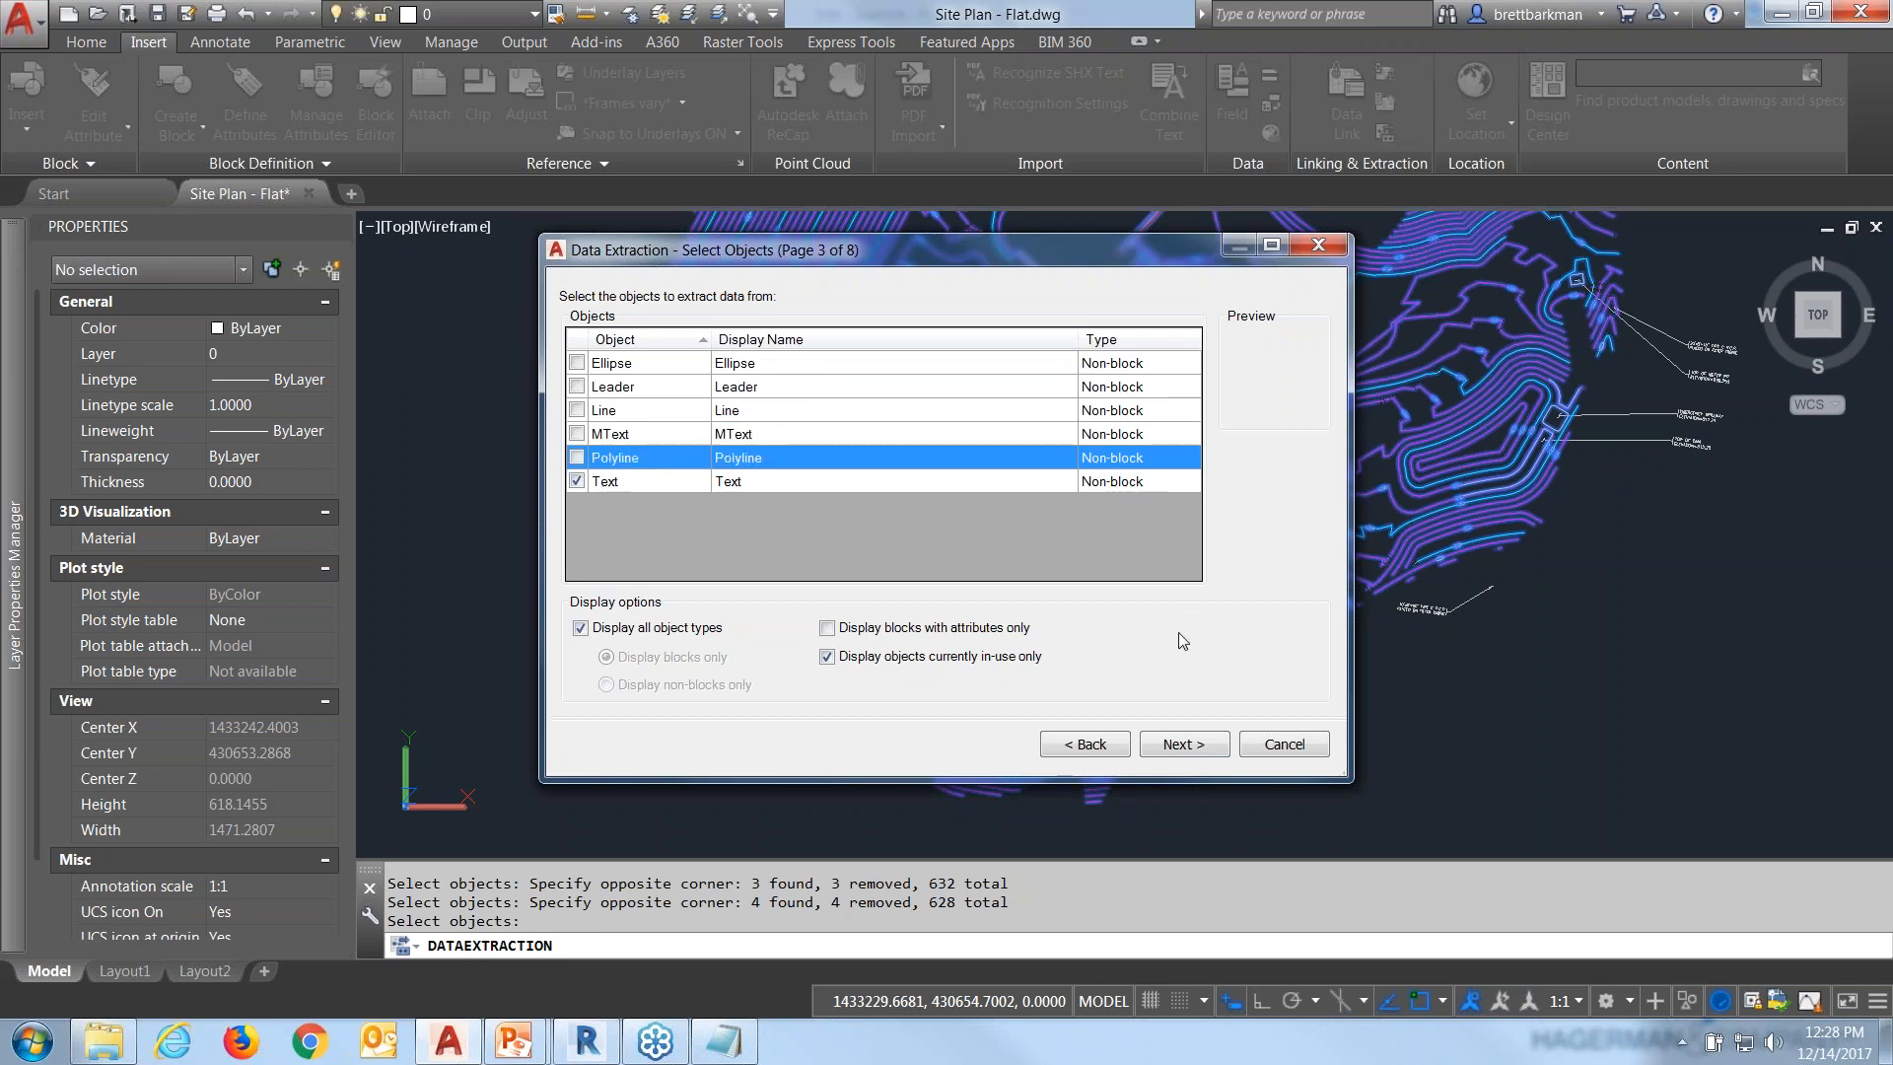
{"action": "left_click", "coordinate": [1184, 746]}
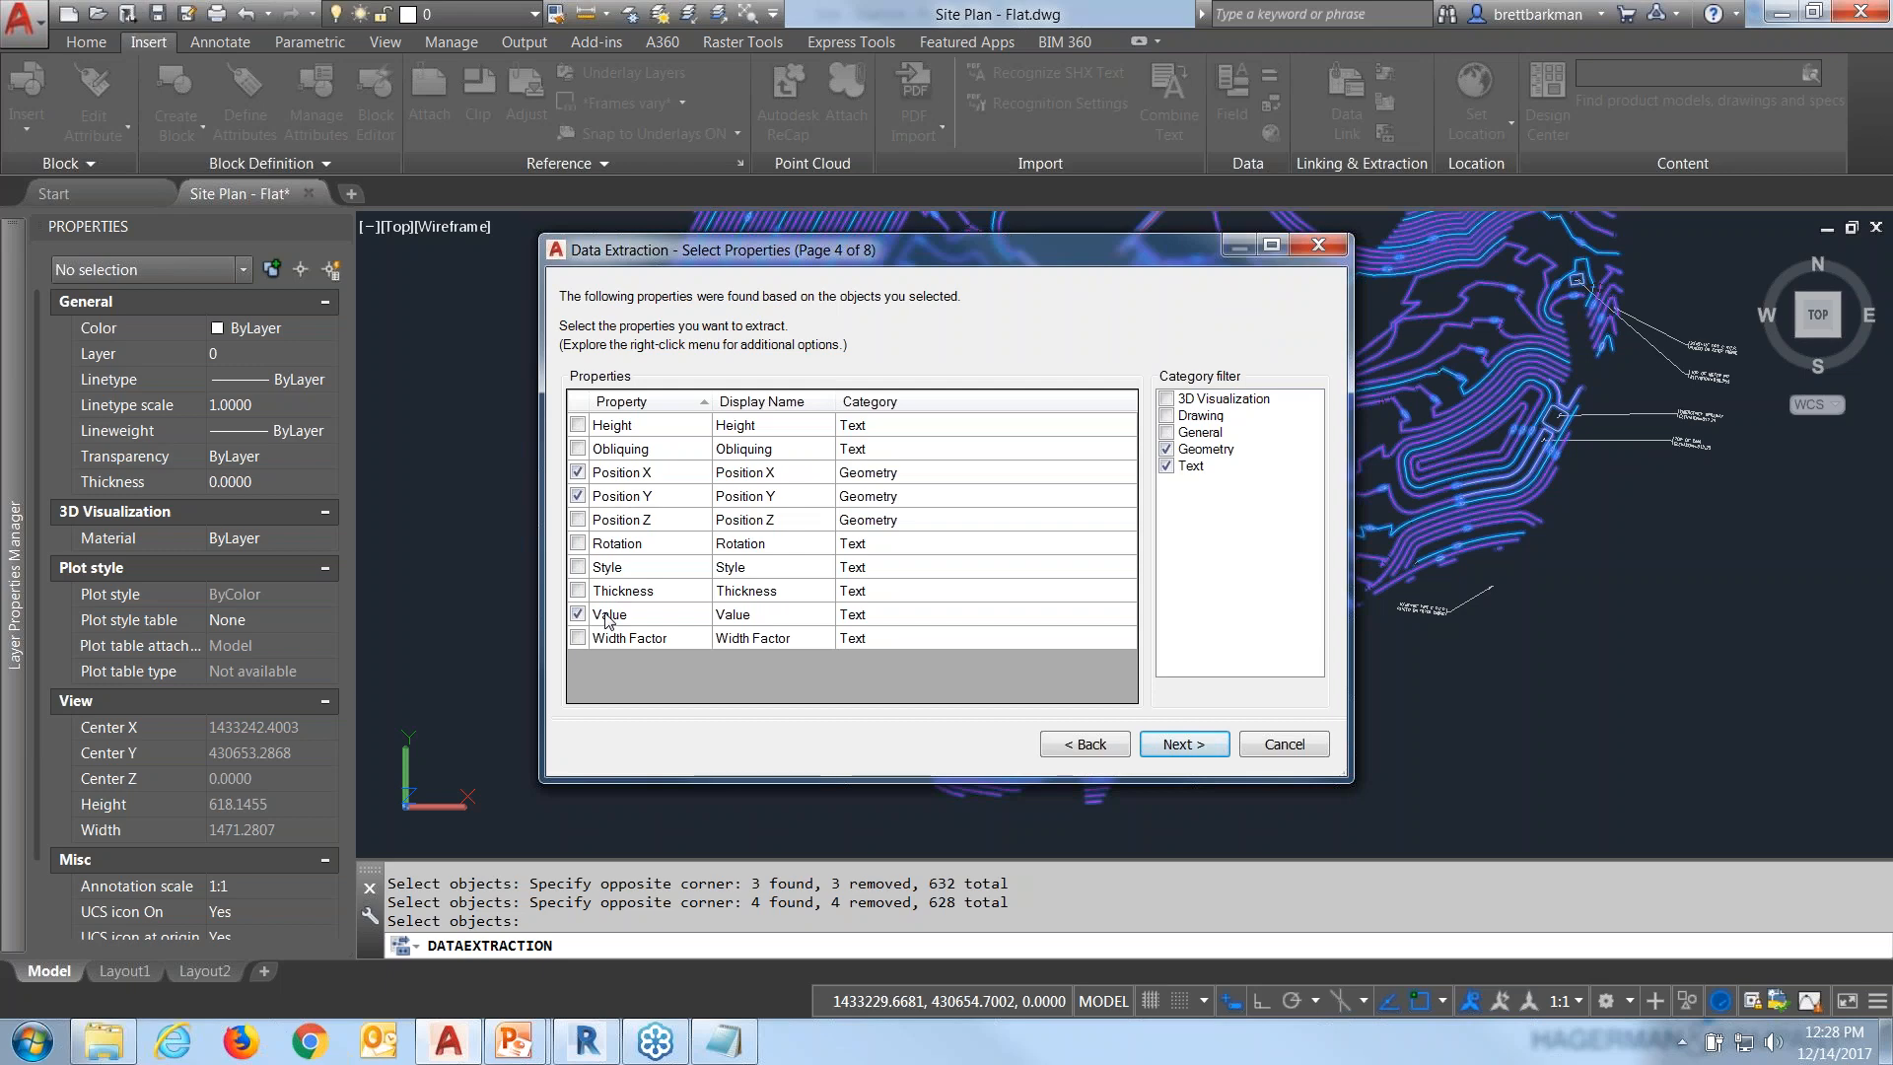
Accept the Position X, Position Y and Value properties and look through the extracted rows from start to end.
{"action": "left_click", "coordinate": [1197, 746]}
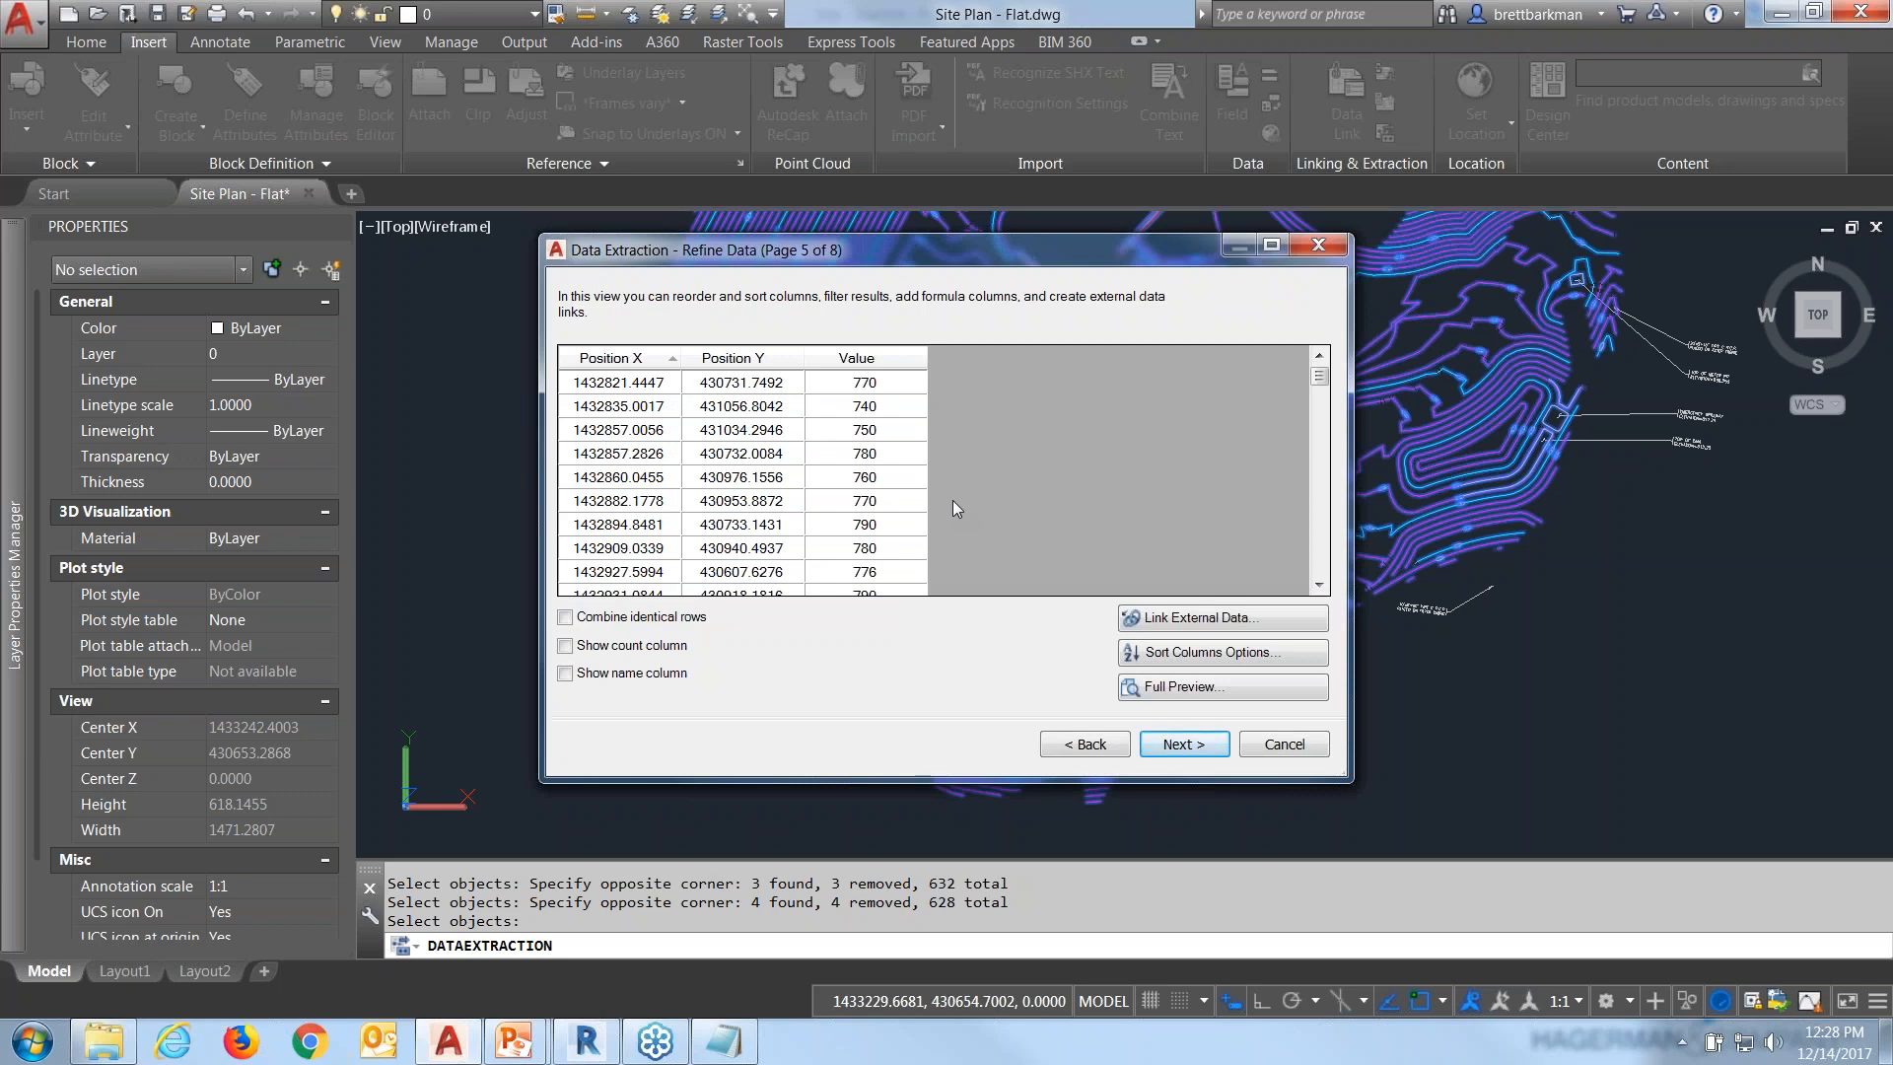
{"action": "left_click_drag", "start_coordinate": [1324, 378], "coordinate": [1343, 570]}
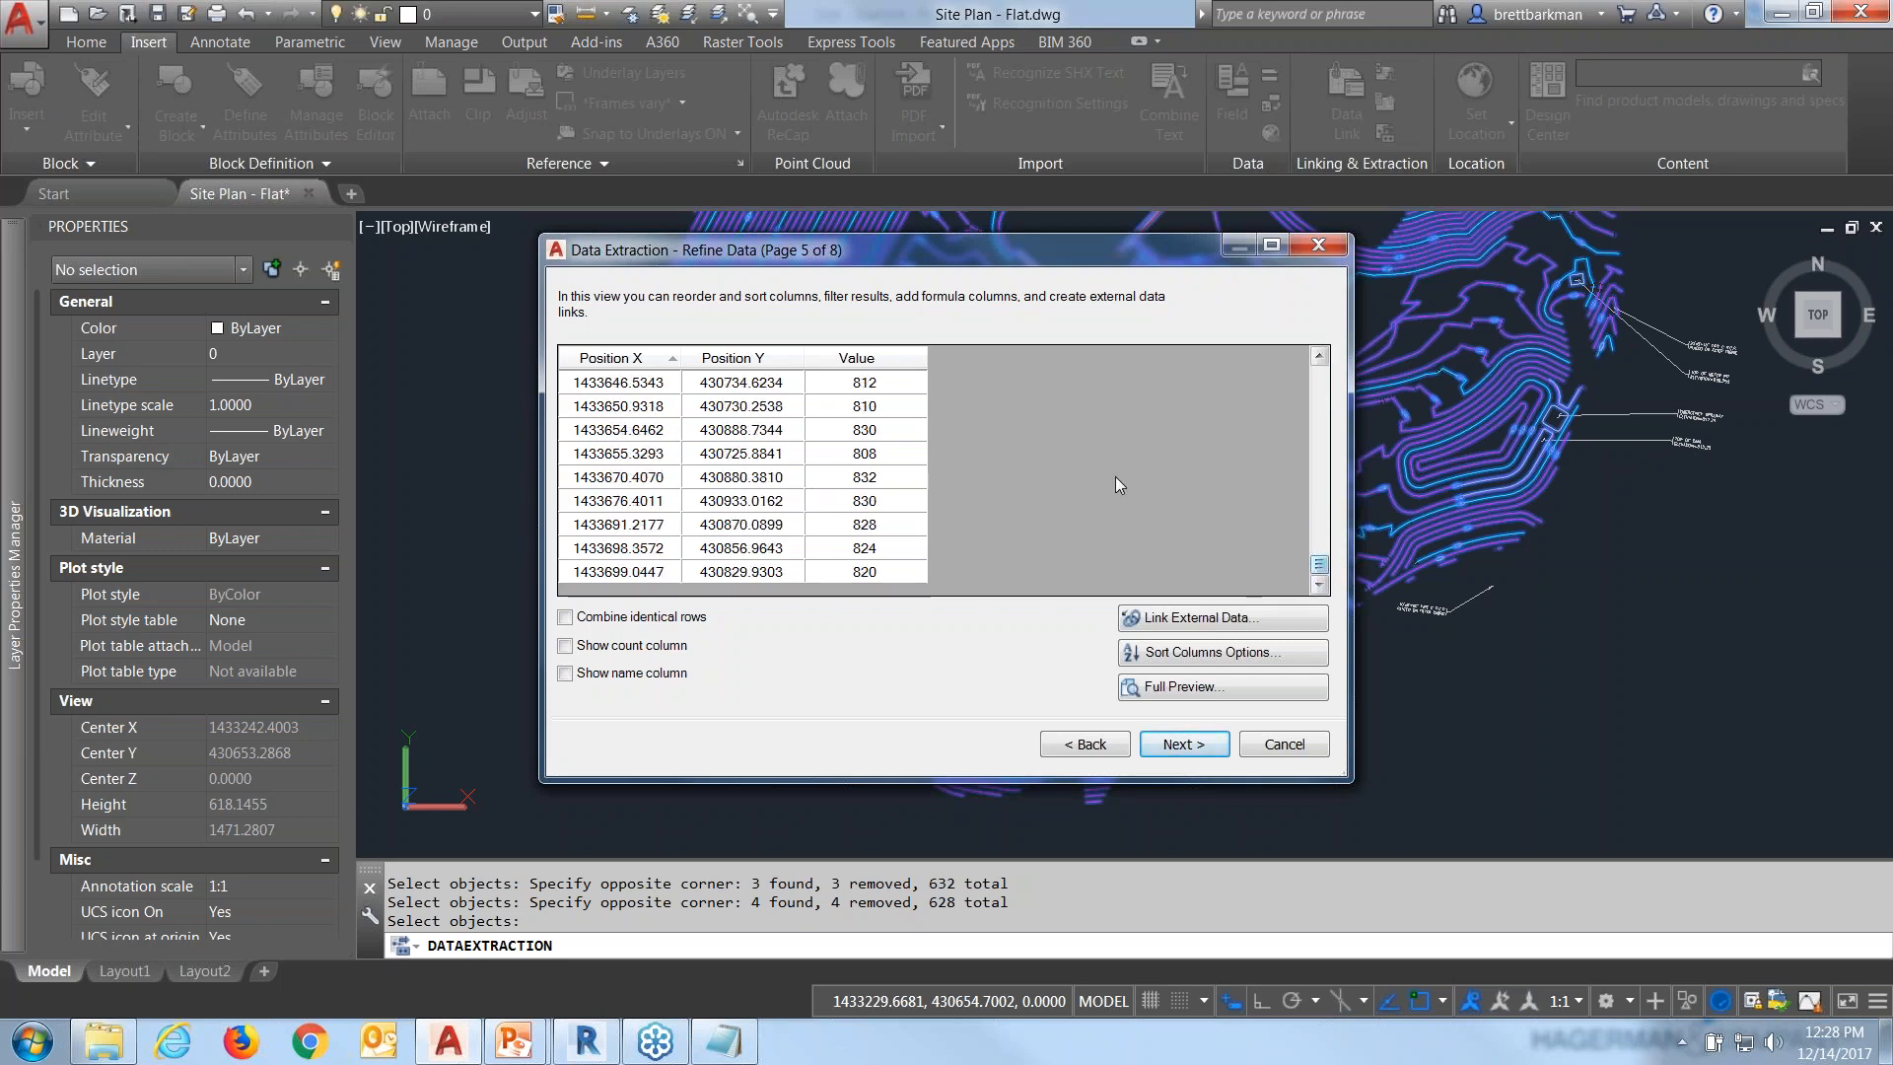
{"action": "left_click_drag", "start_coordinate": [1319, 565], "coordinate": [1318, 375]}
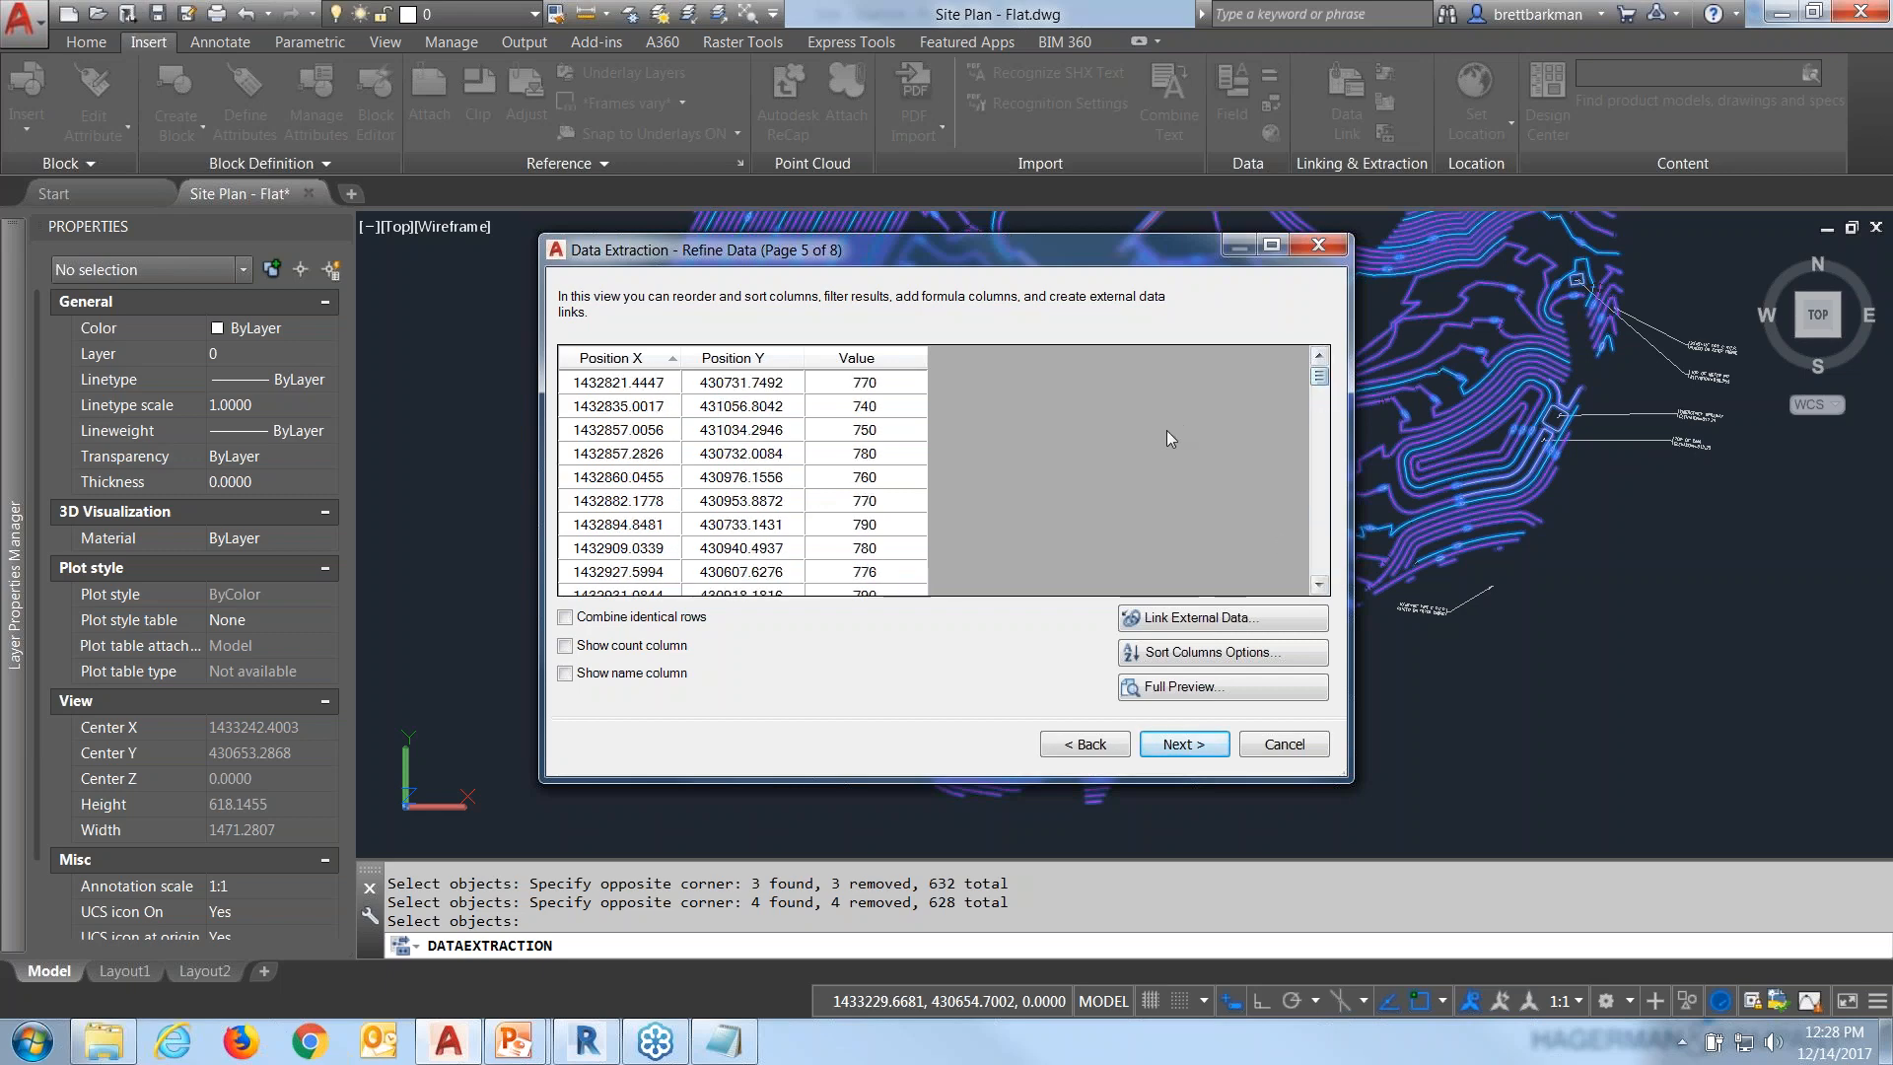
Output the extracted rows to the external file SiteData-New.csv, overwriting the existing file, and finish the data extraction.
{"action": "left_click", "coordinate": [1188, 751]}
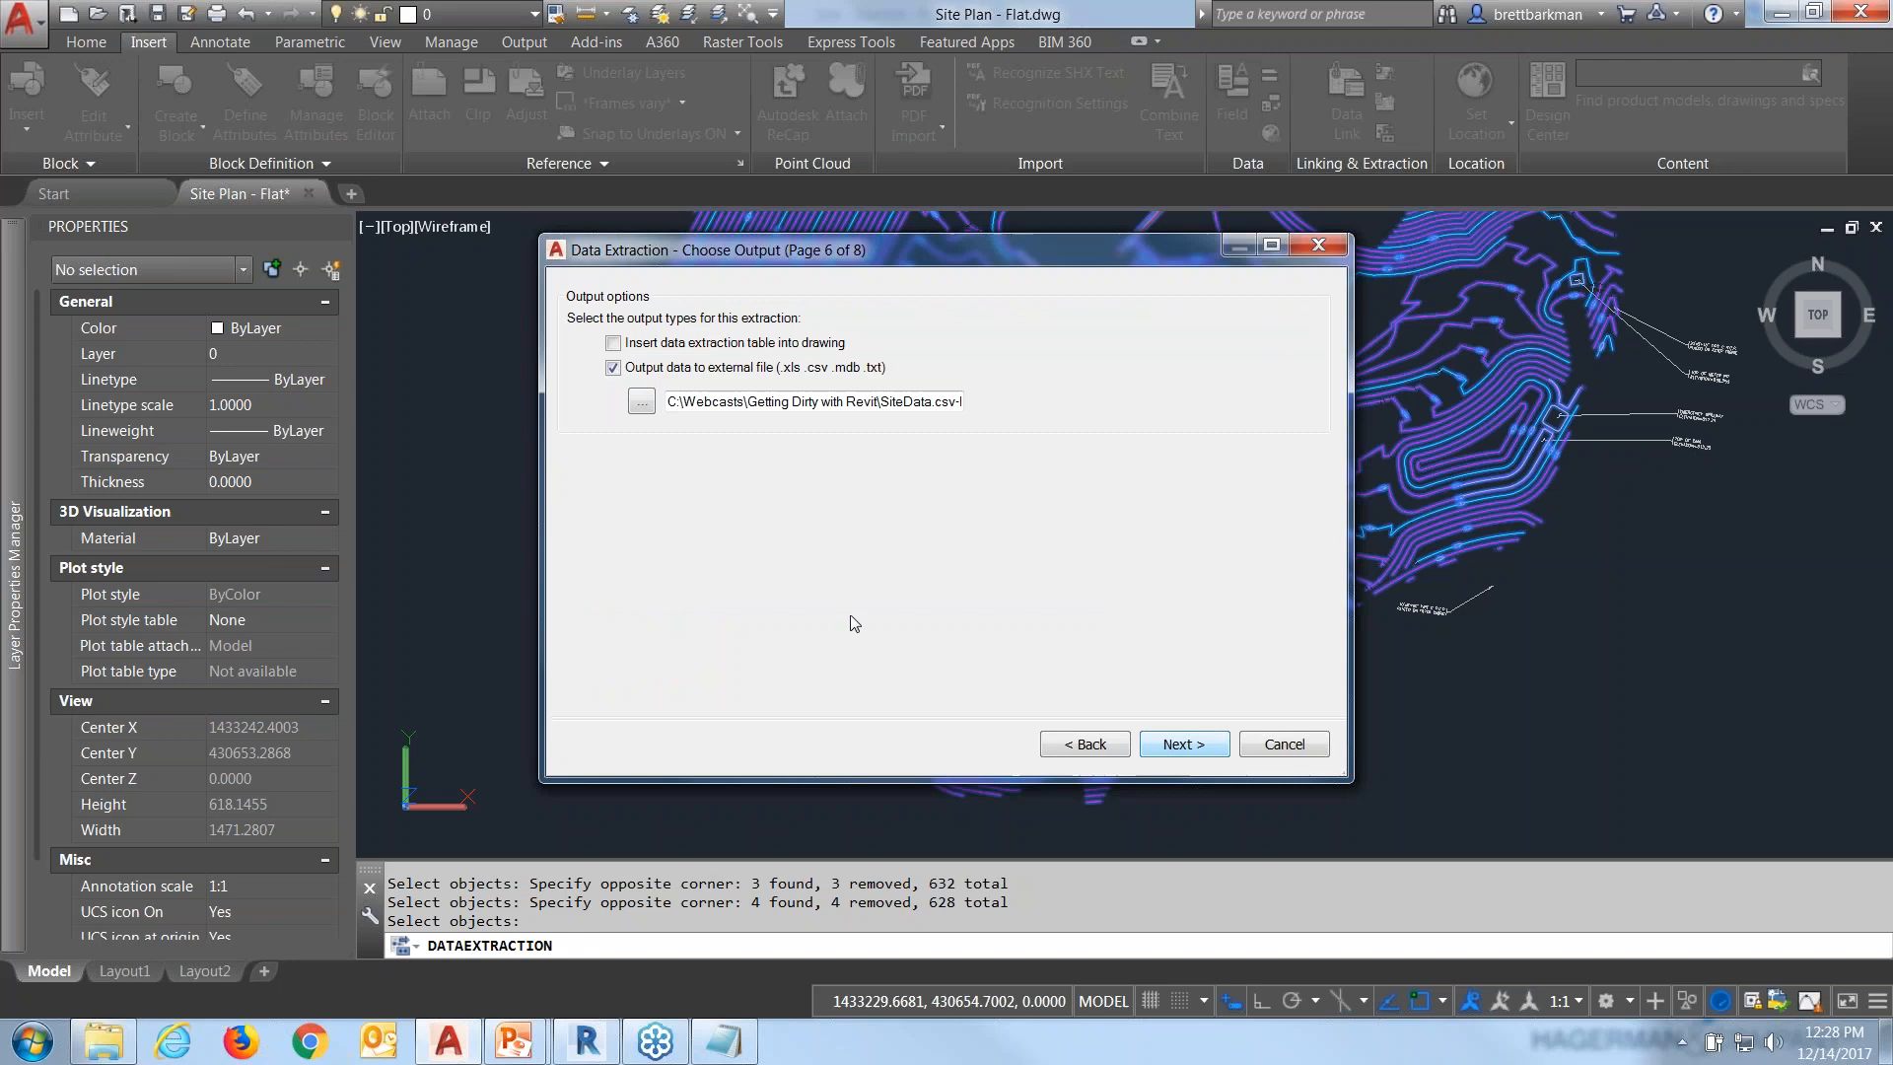
{"action": "left_click", "coordinate": [641, 401]}
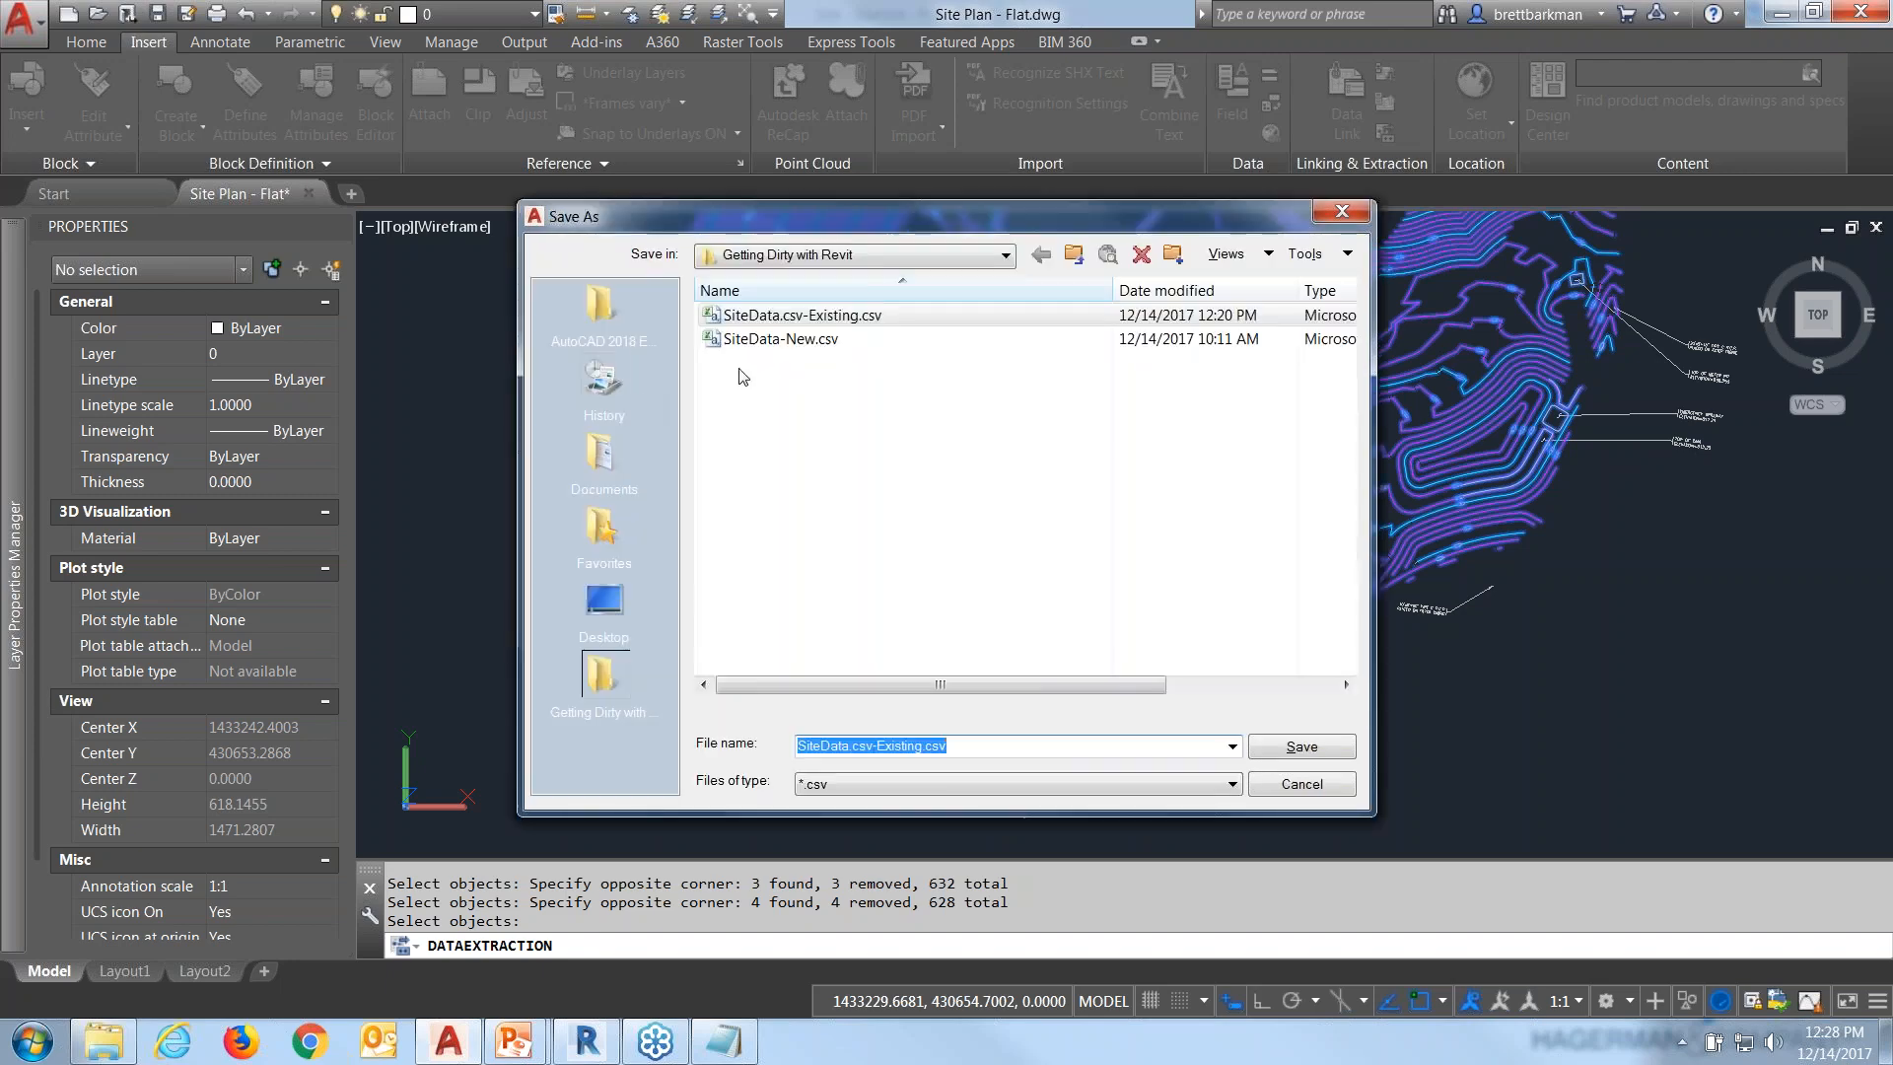
{"action": "left_click", "coordinate": [741, 340]}
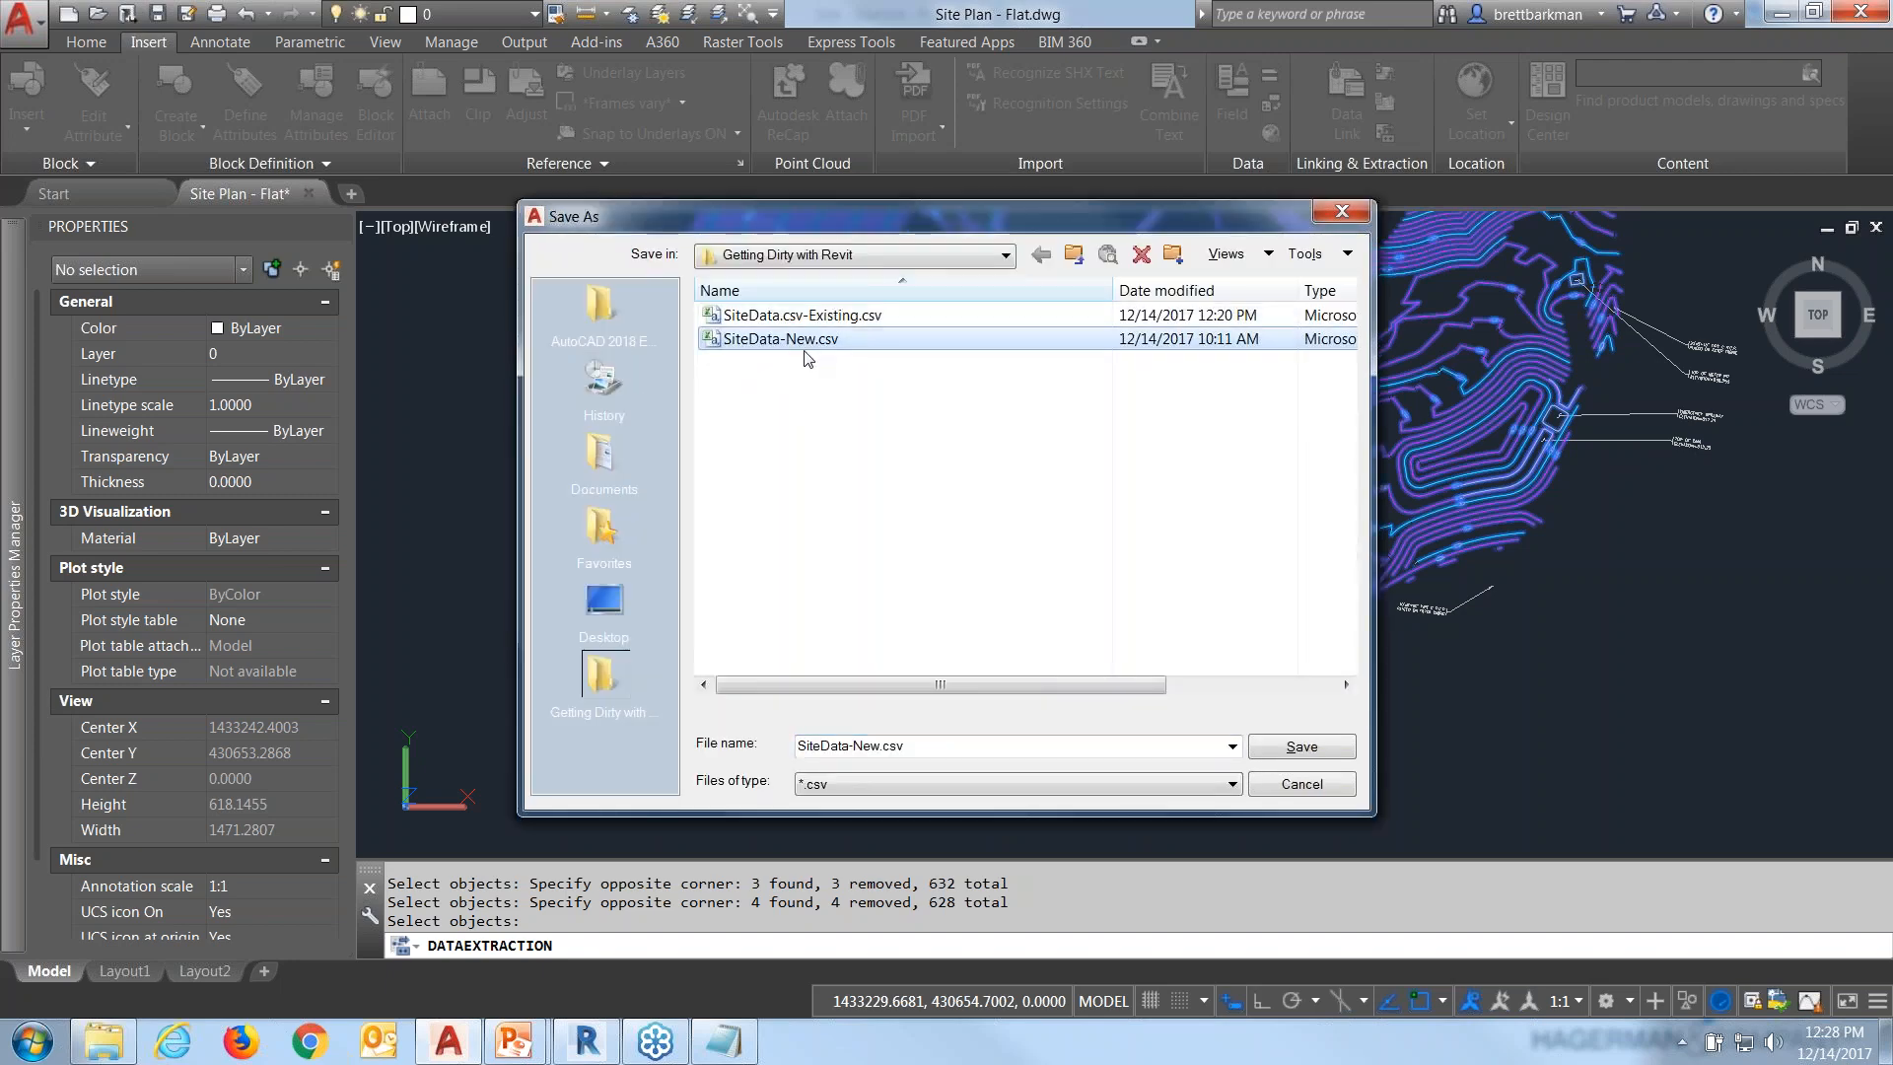
{"action": "left_click", "coordinate": [1299, 747]}
{"action": "key", "text": "Return"}
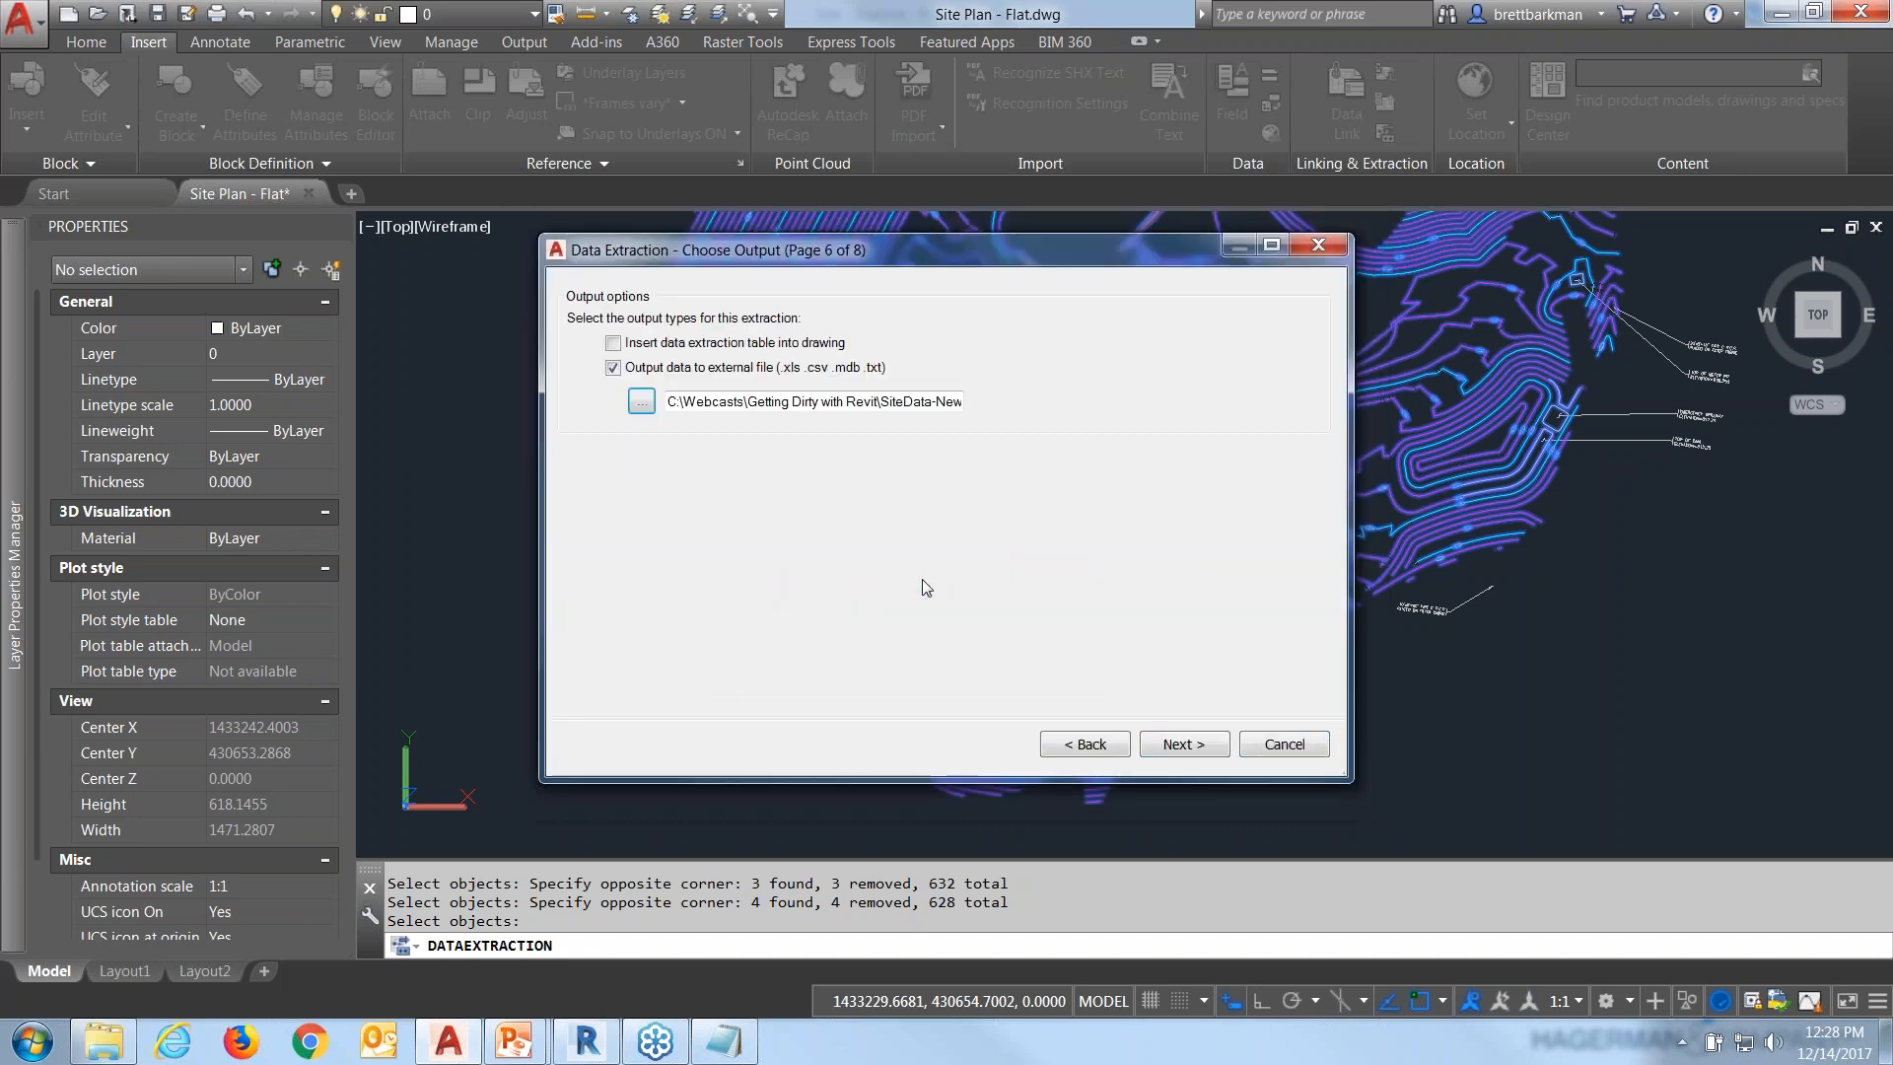
{"action": "left_click", "coordinate": [1183, 744]}
{"action": "left_click", "coordinate": [1191, 742]}
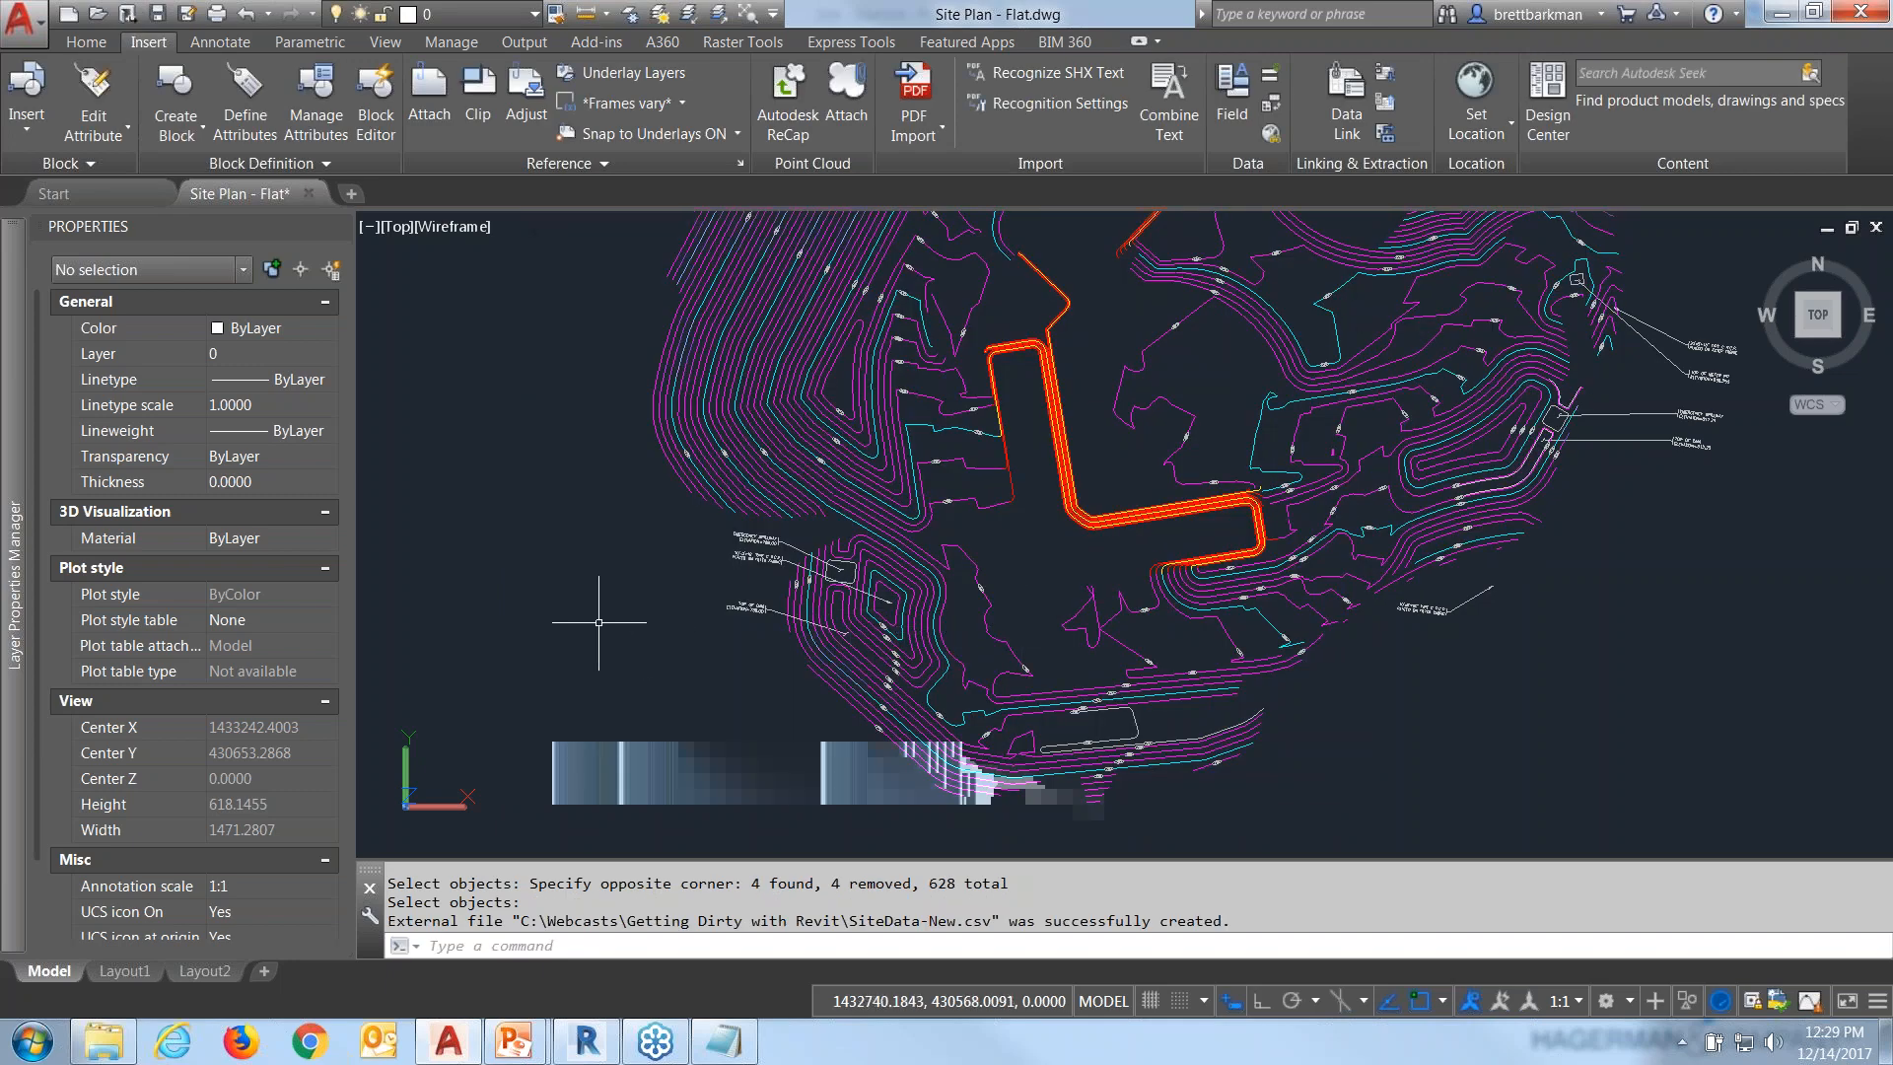
Switch to Revit and set the Phase Created of the topography in the Site Plan view to Existing.
{"action": "left_click", "coordinate": [585, 1043]}
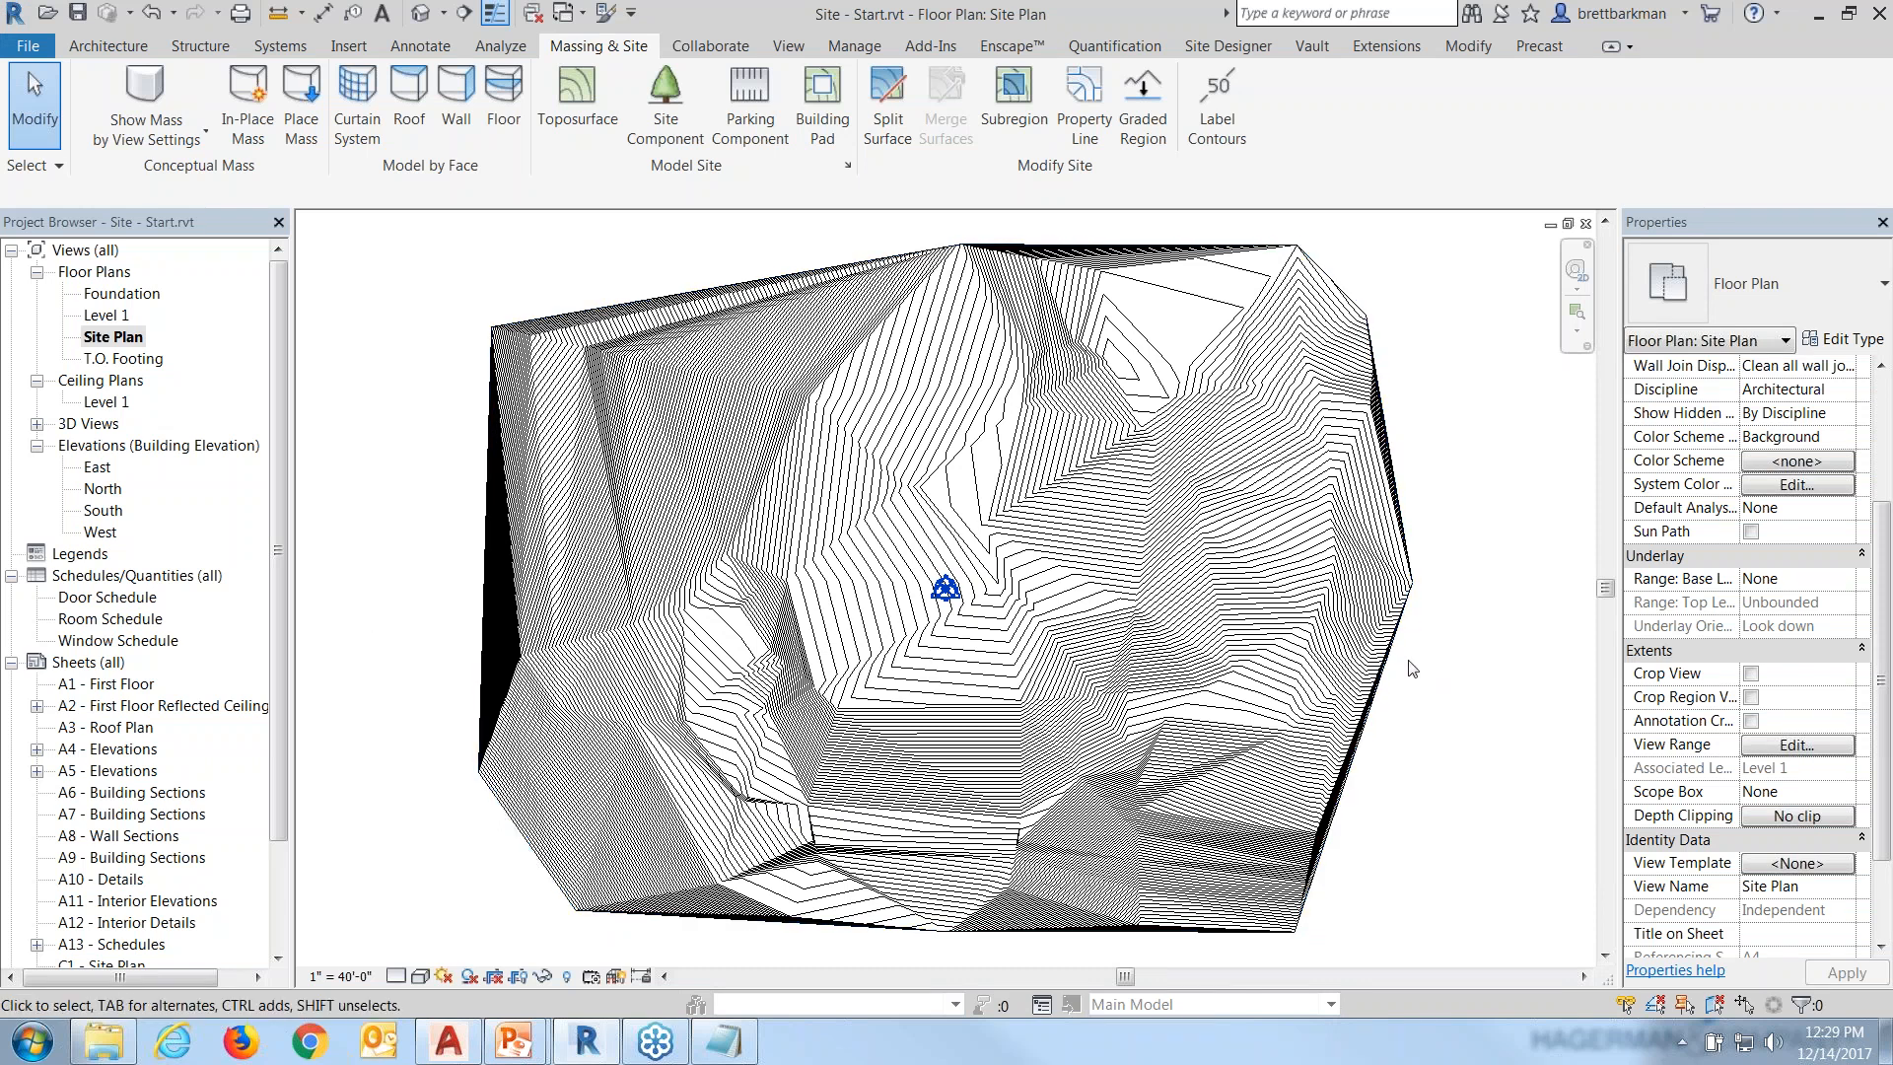
{"action": "left_click", "coordinate": [1383, 681]}
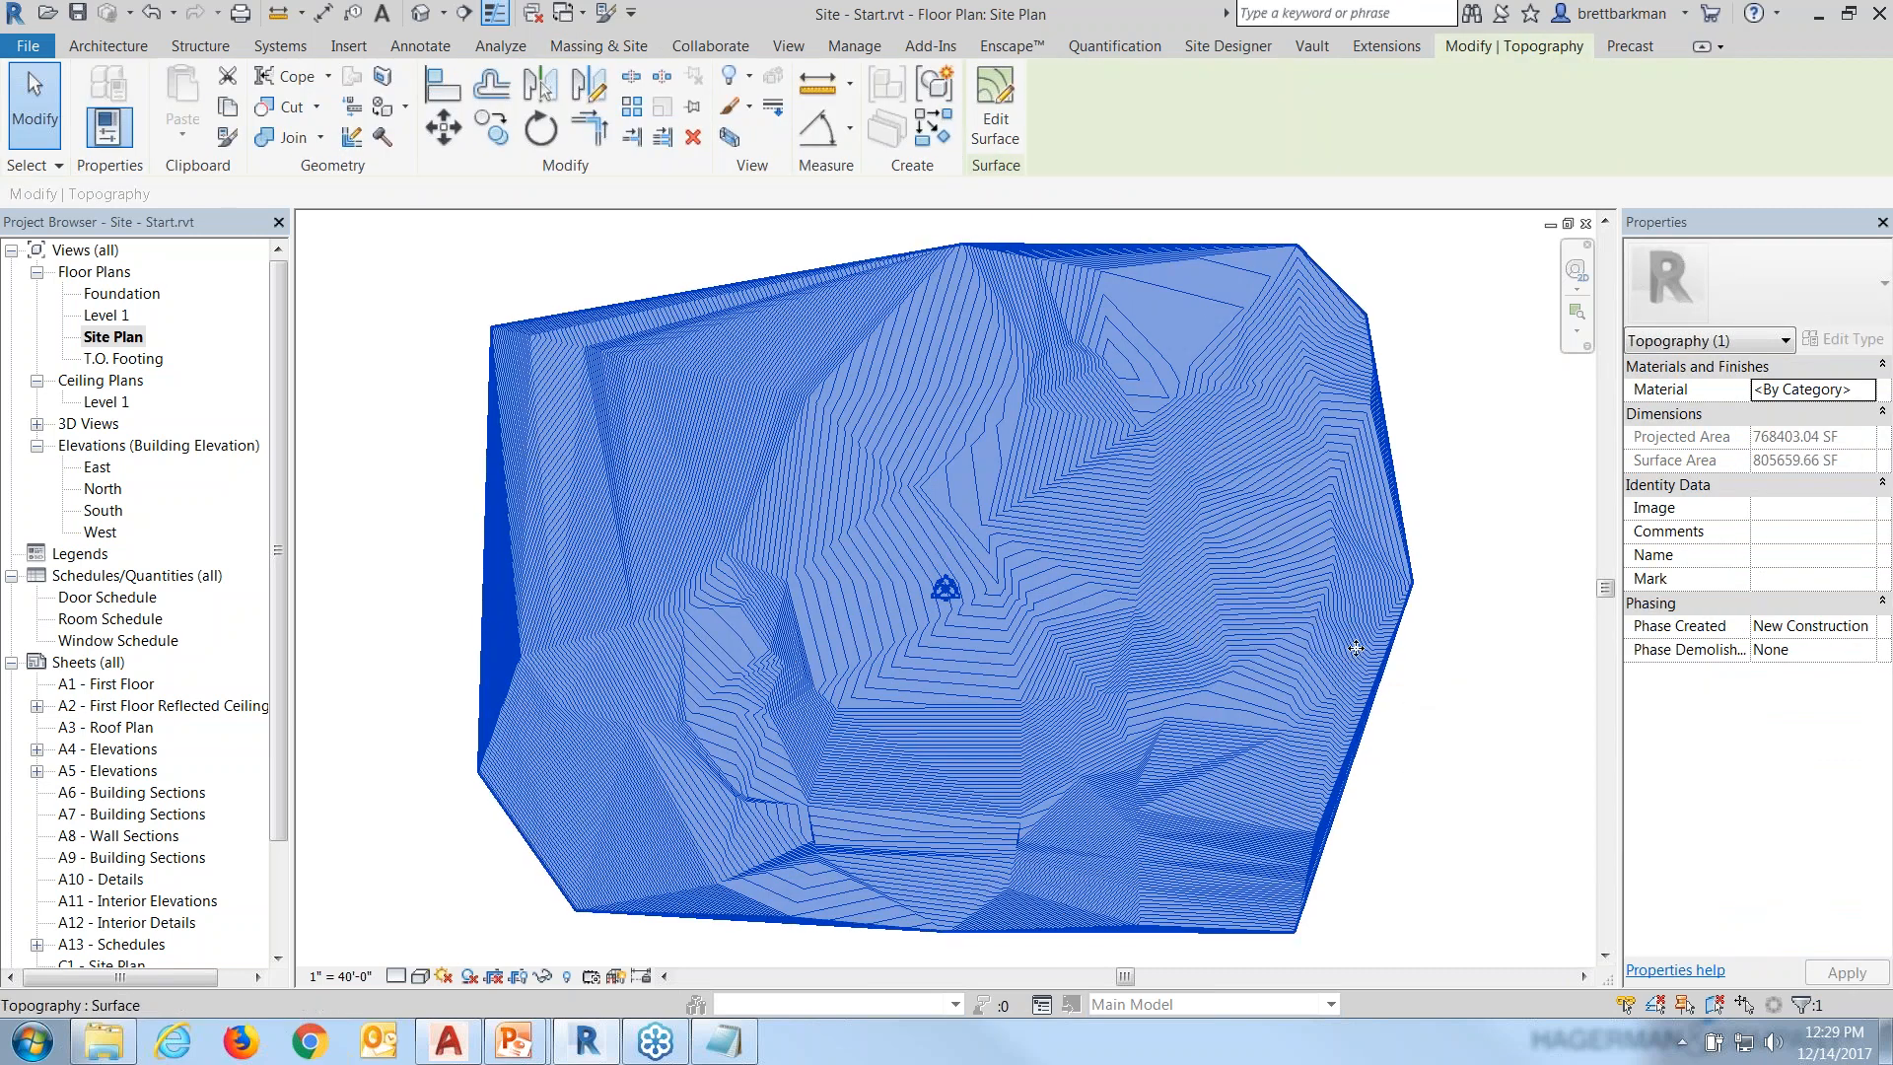
{"action": "left_click", "coordinate": [1844, 631]}
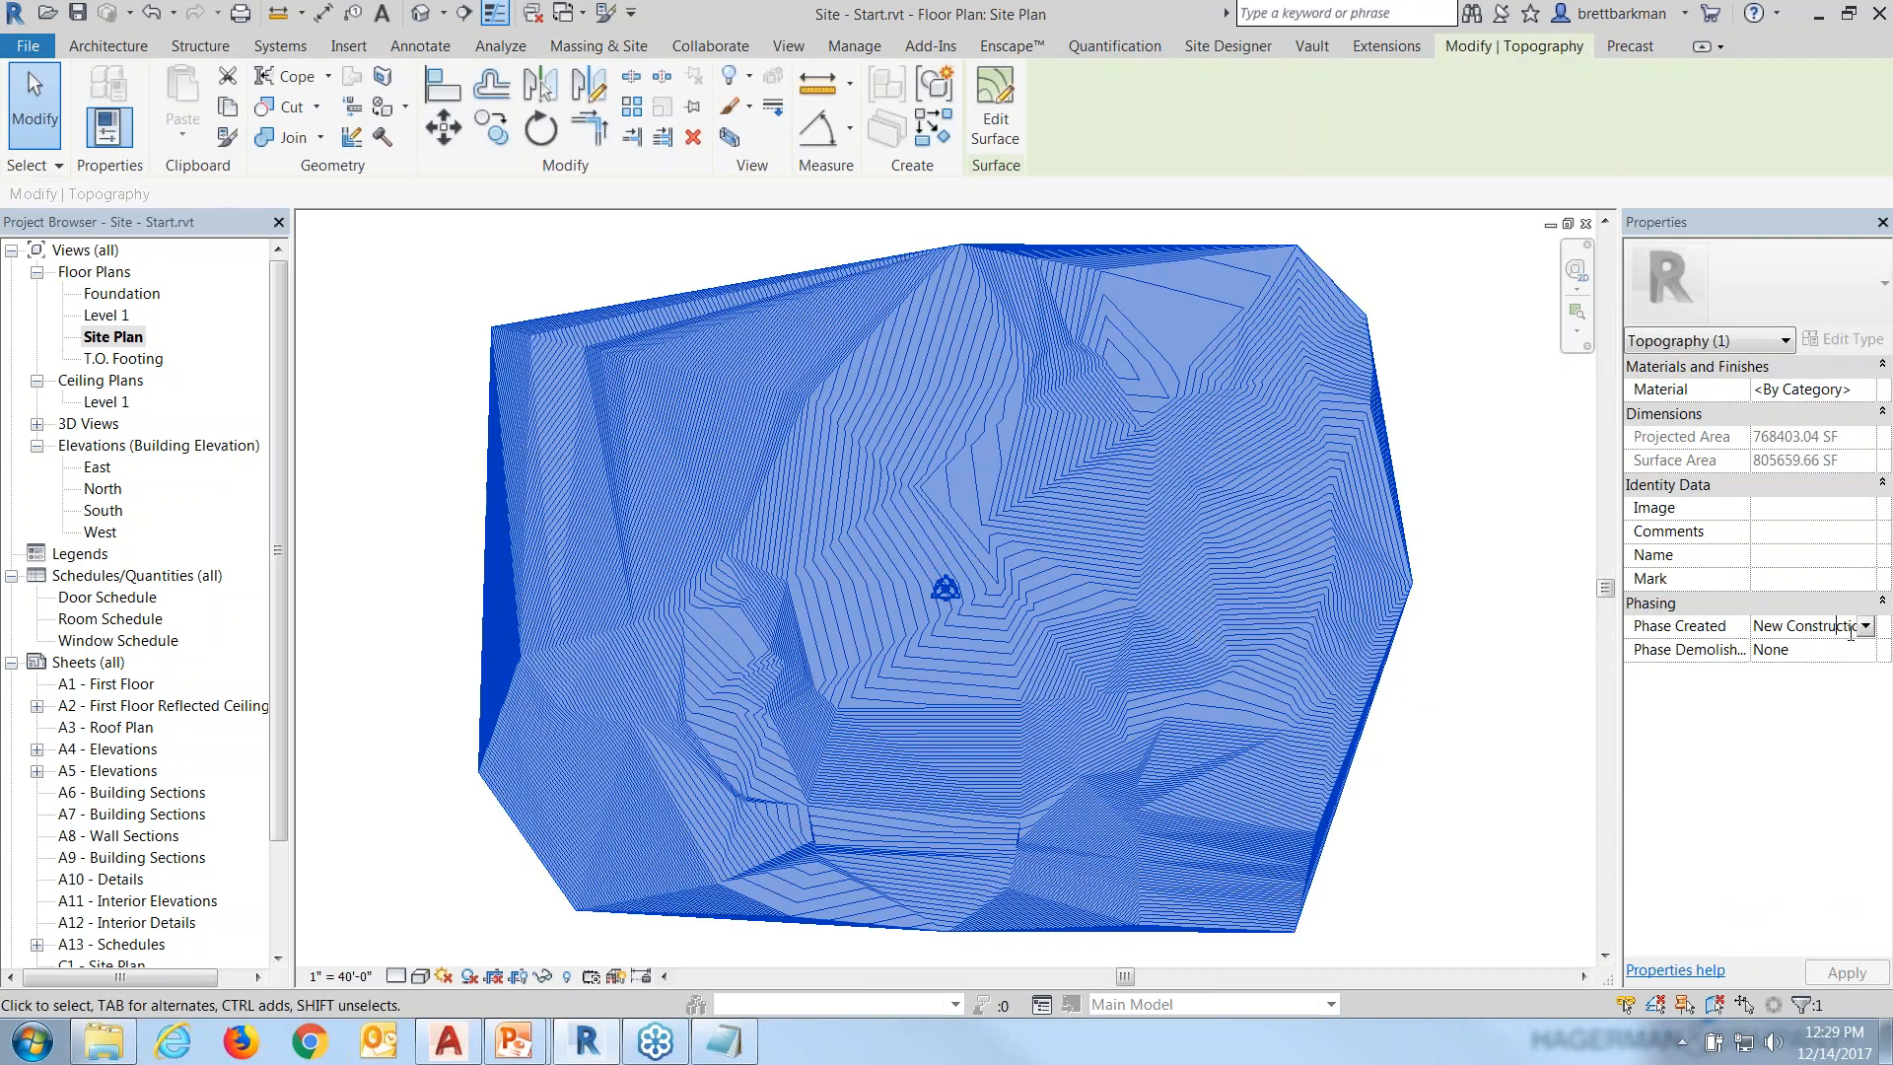
{"action": "left_click", "coordinate": [1867, 626]}
{"action": "left_click", "coordinate": [1824, 647]}
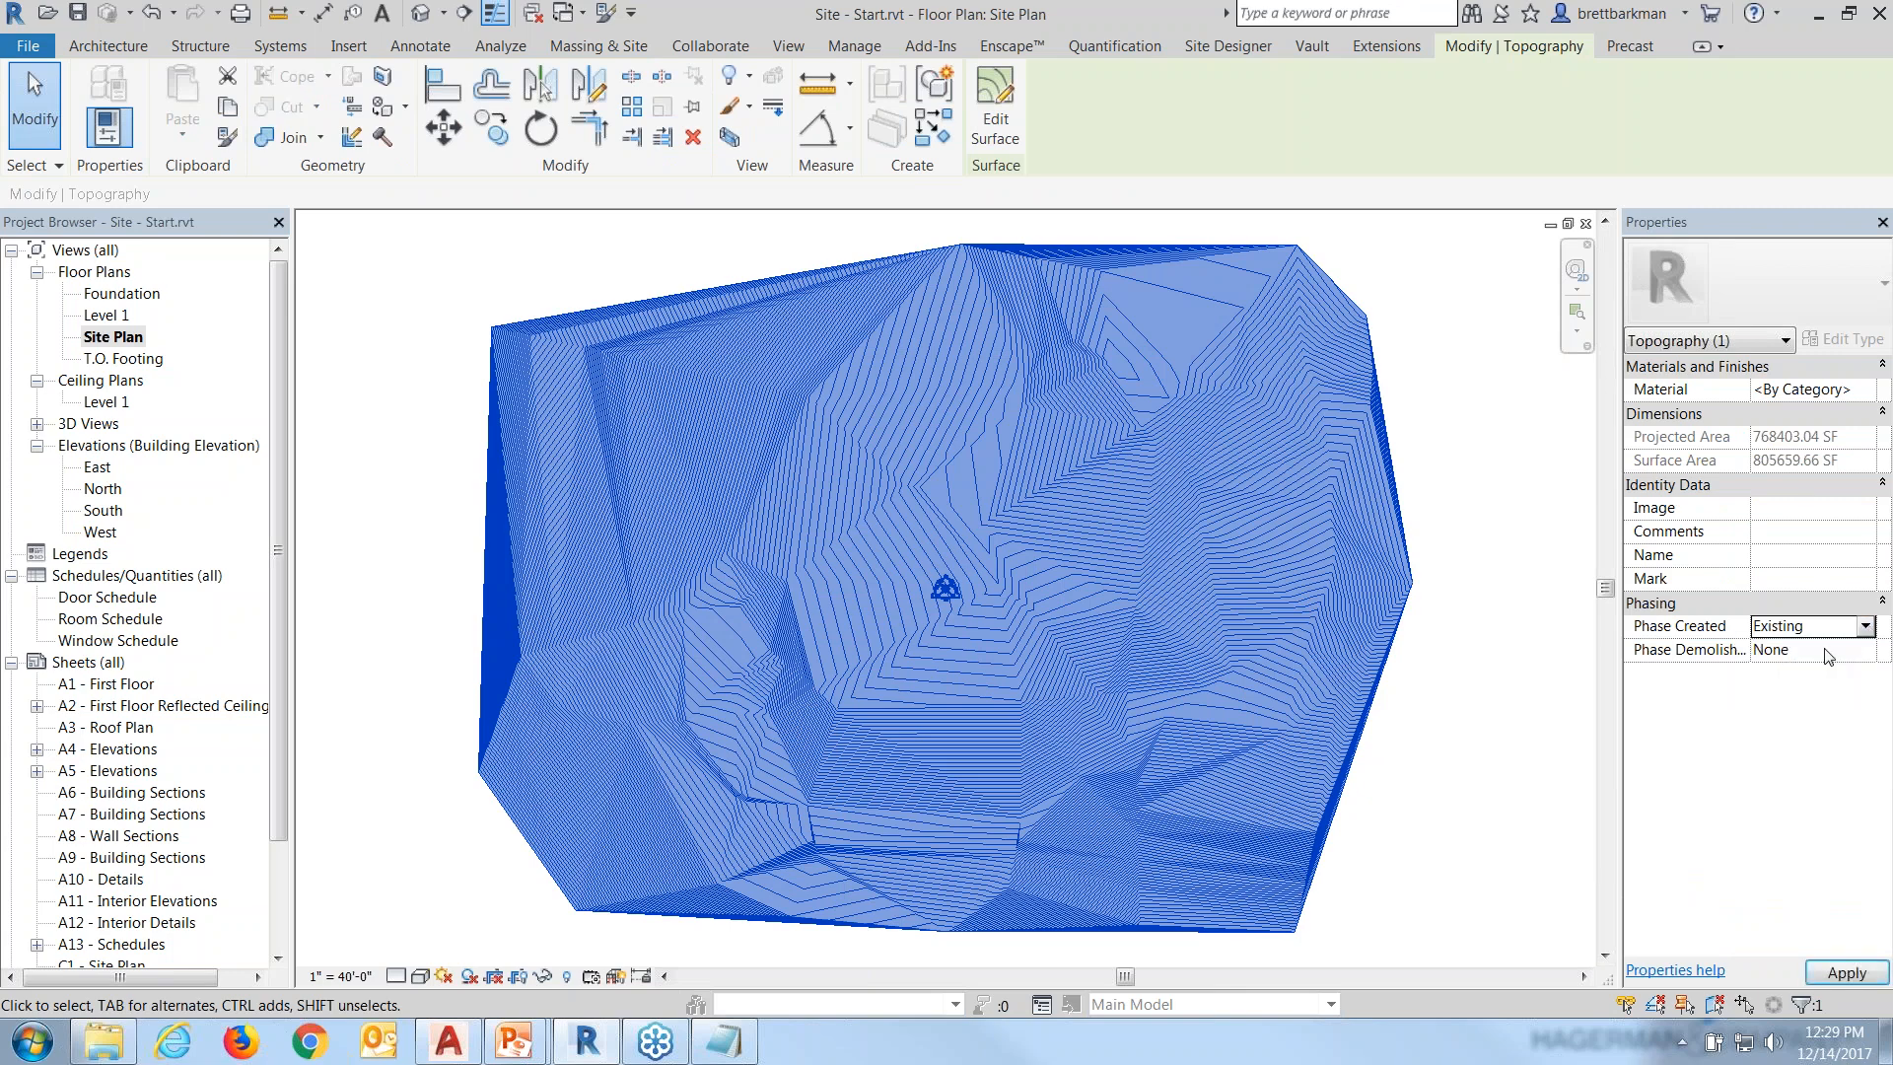
{"action": "left_click", "coordinate": [1845, 973]}
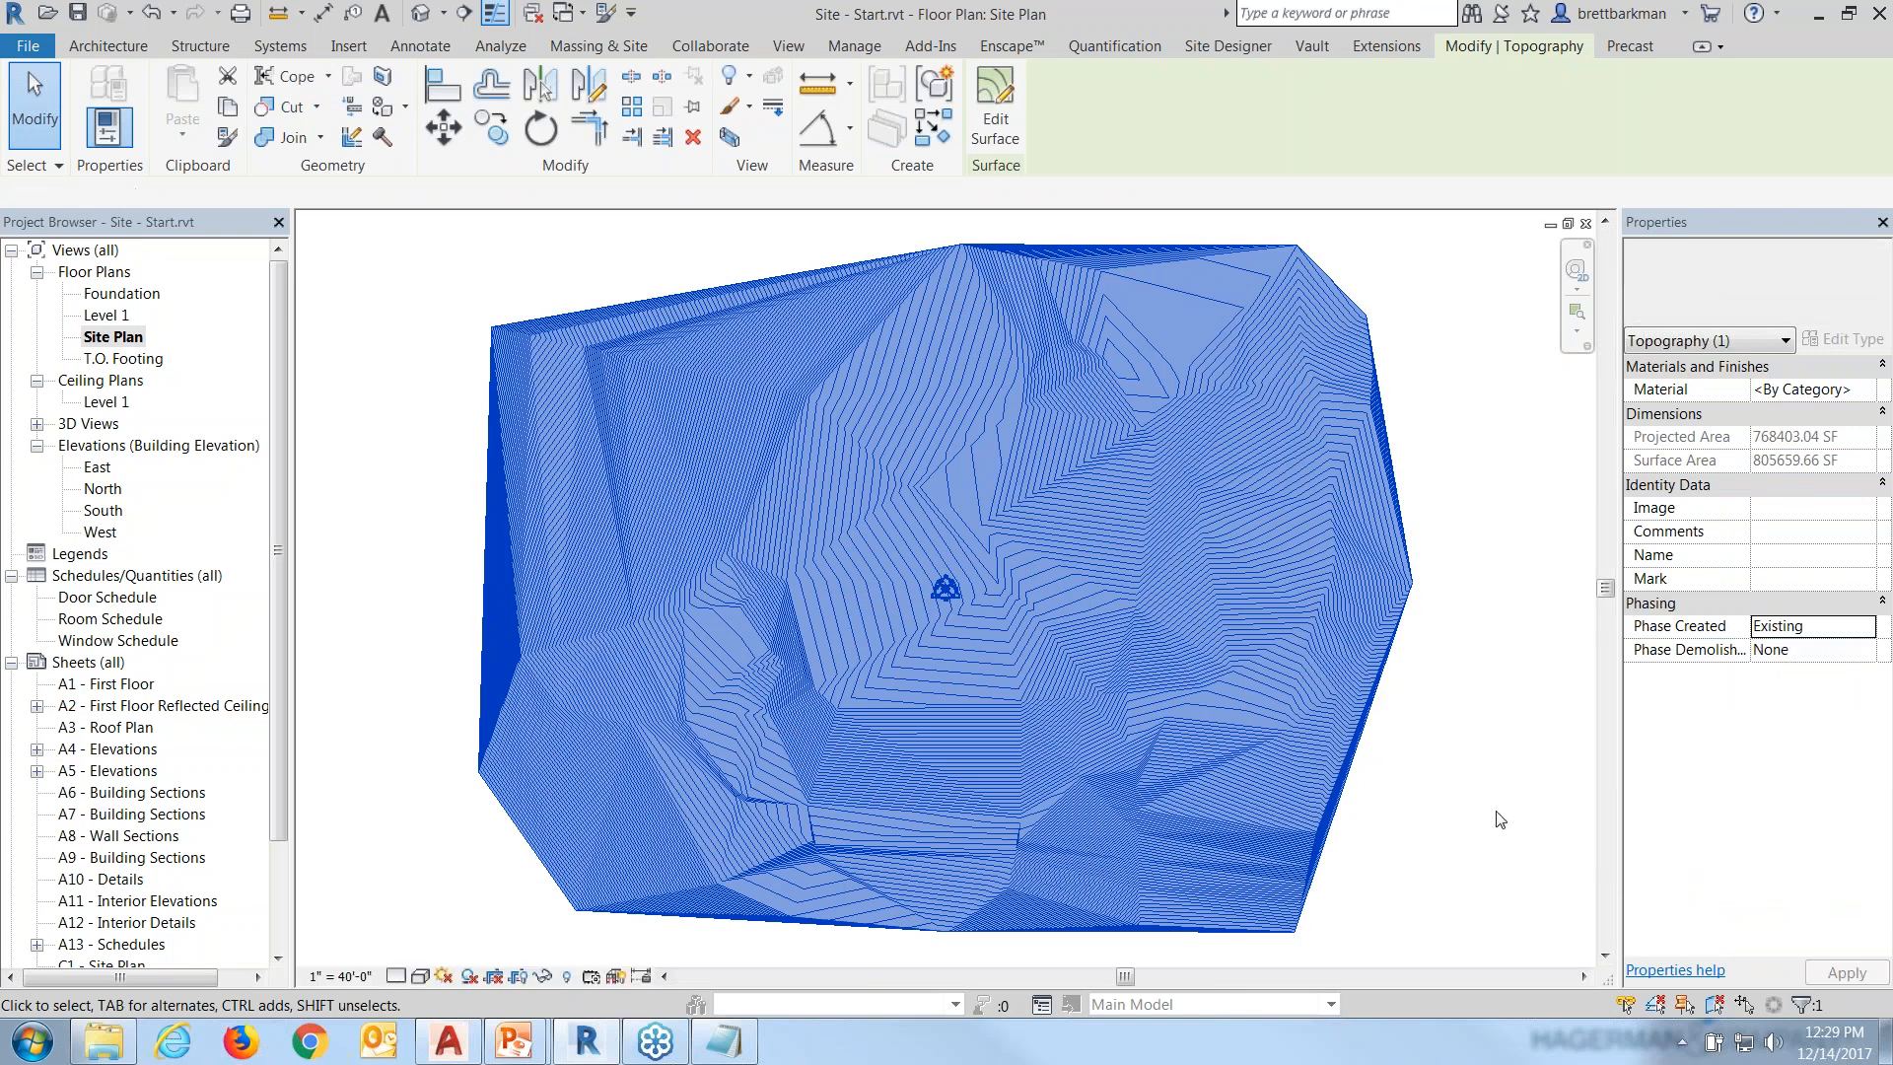
{"action": "left_click", "coordinate": [1497, 818]}
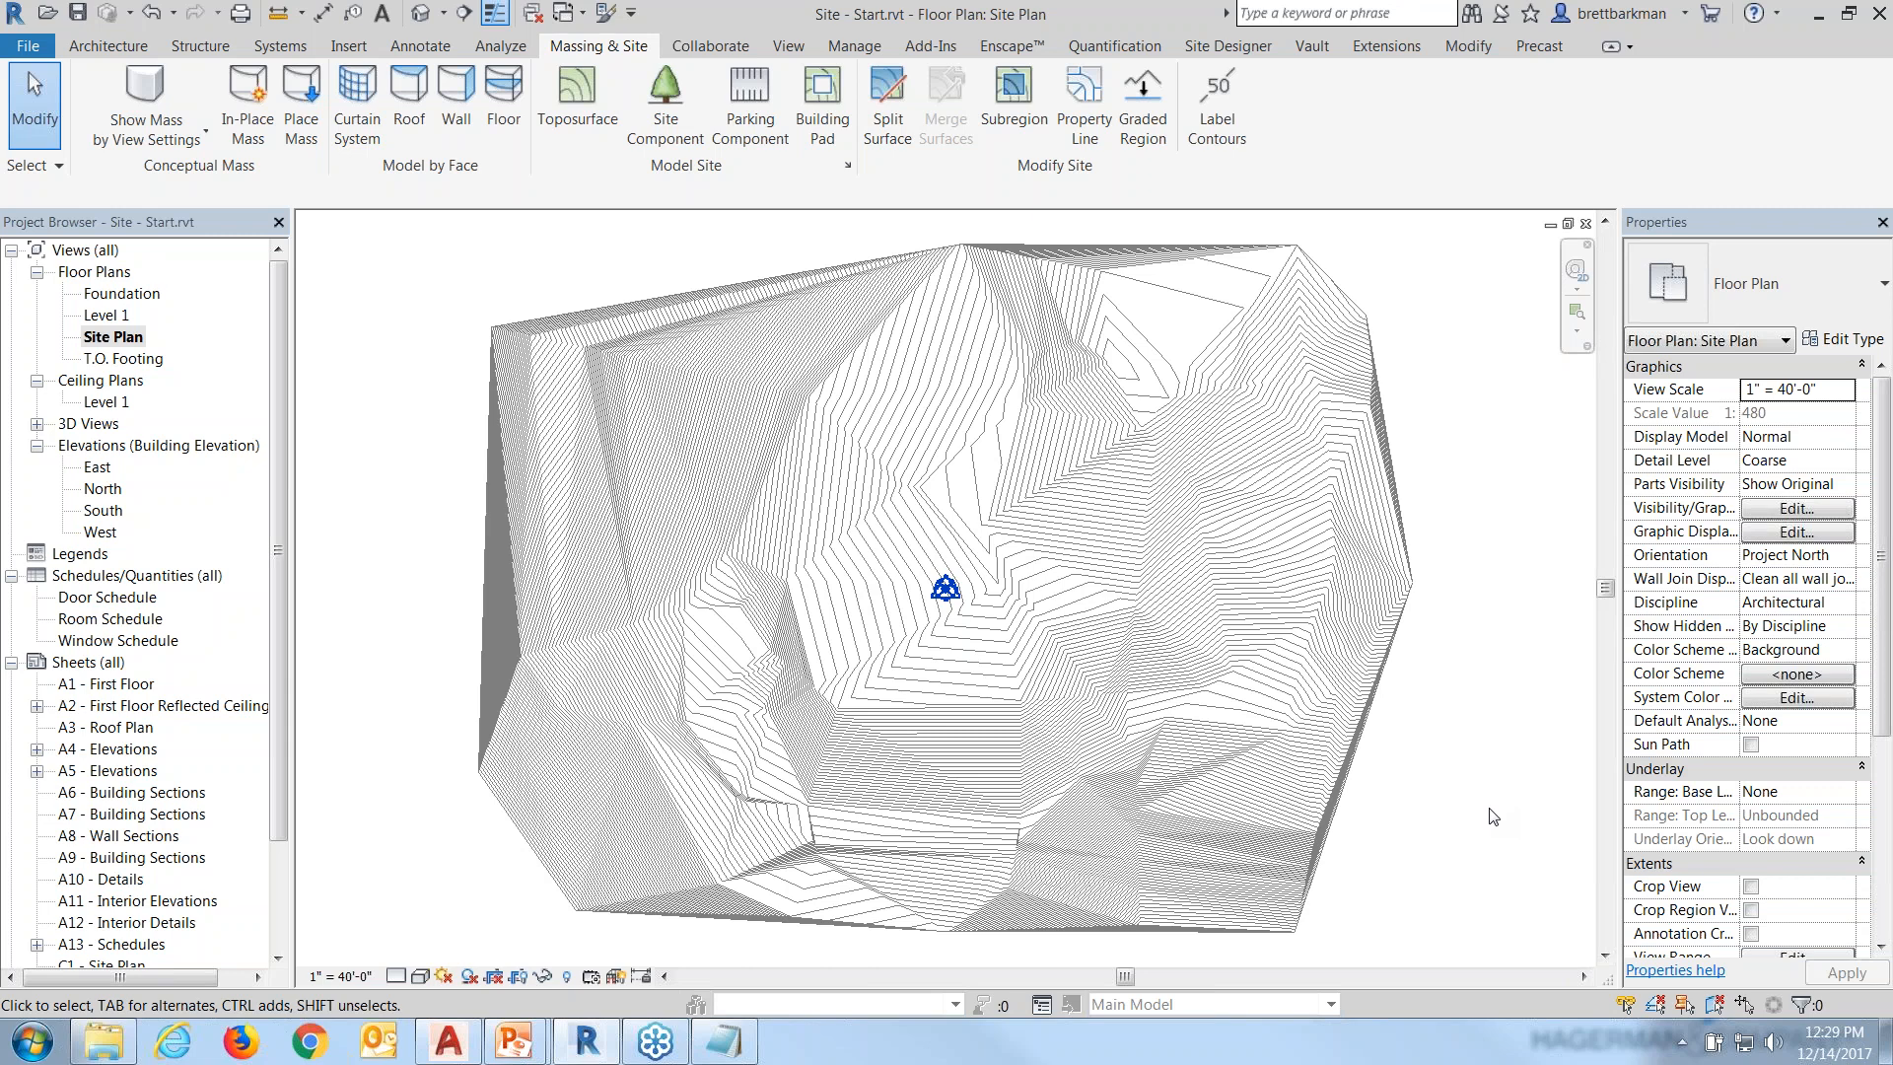
Check the topography's Phase Created value and the phase and phase filter of the Site Plan view.
{"action": "left_click", "coordinate": [1392, 649]}
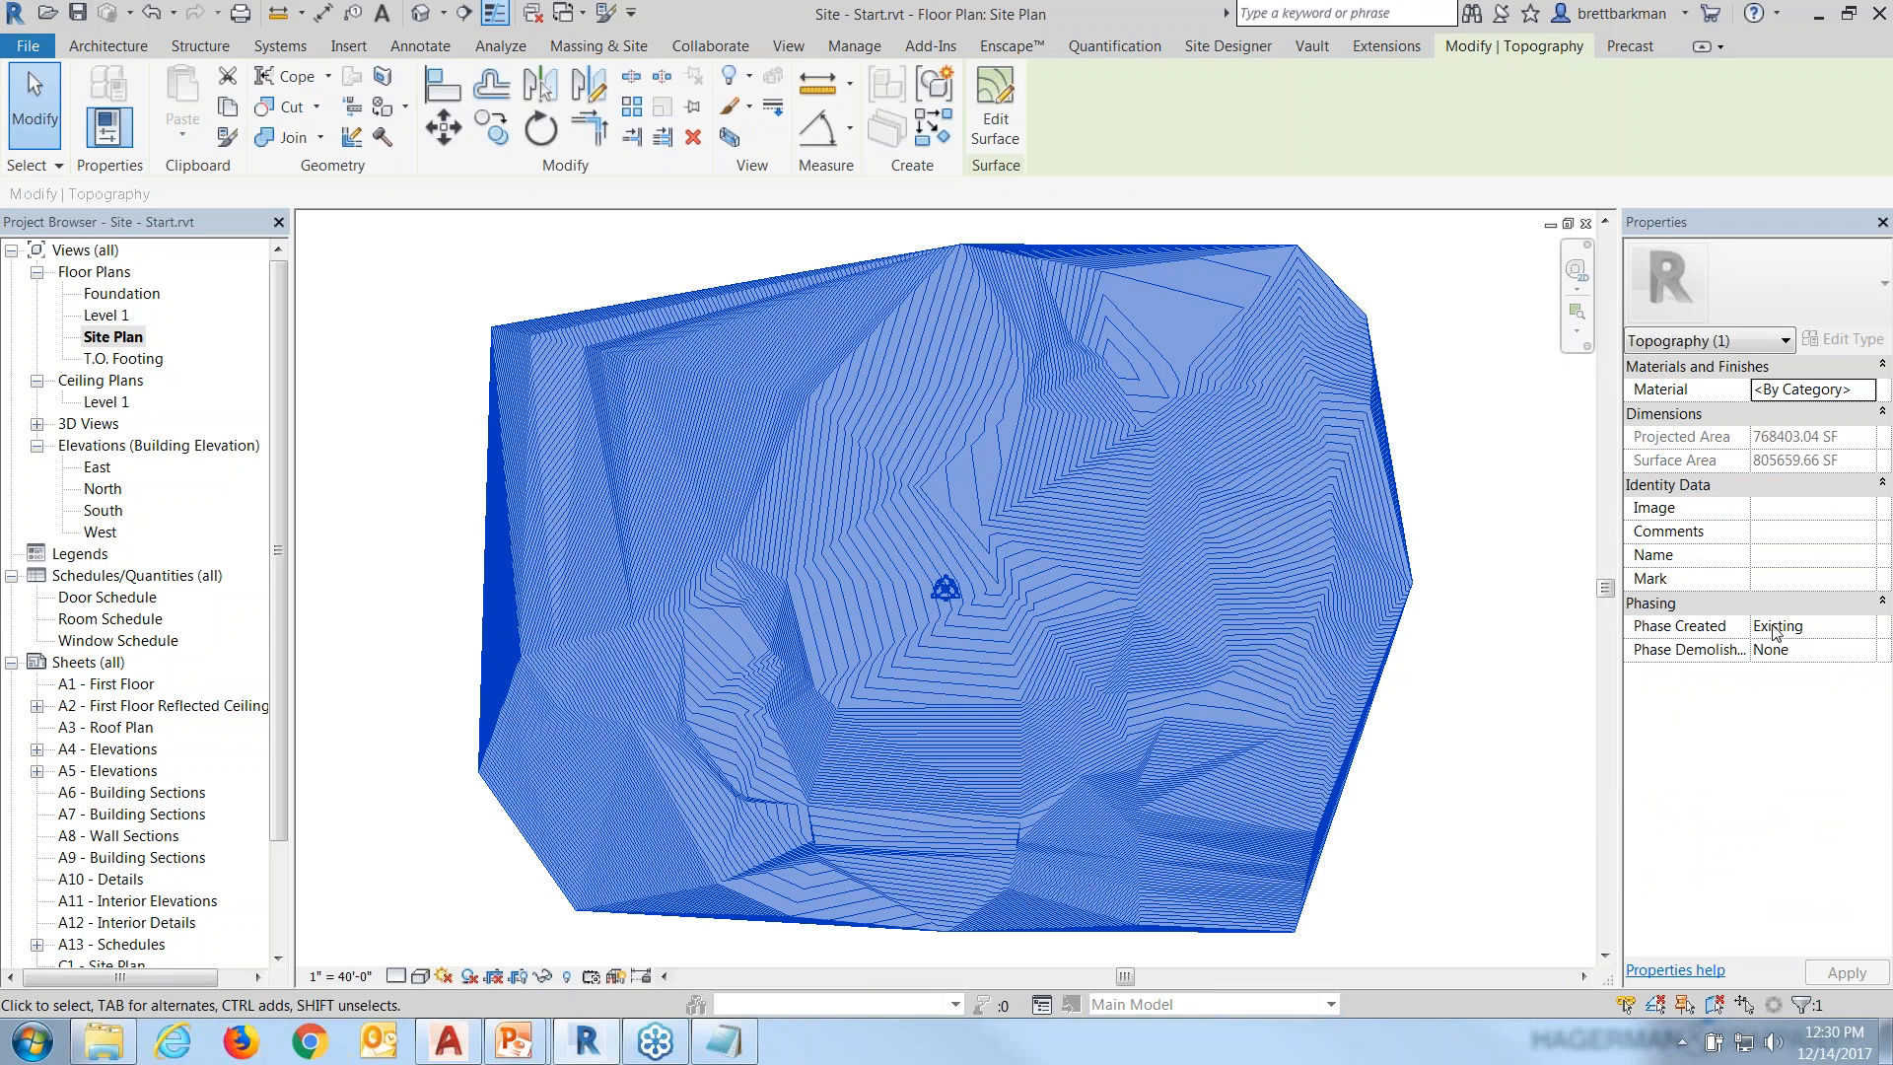
{"action": "left_click", "coordinate": [1476, 730]}
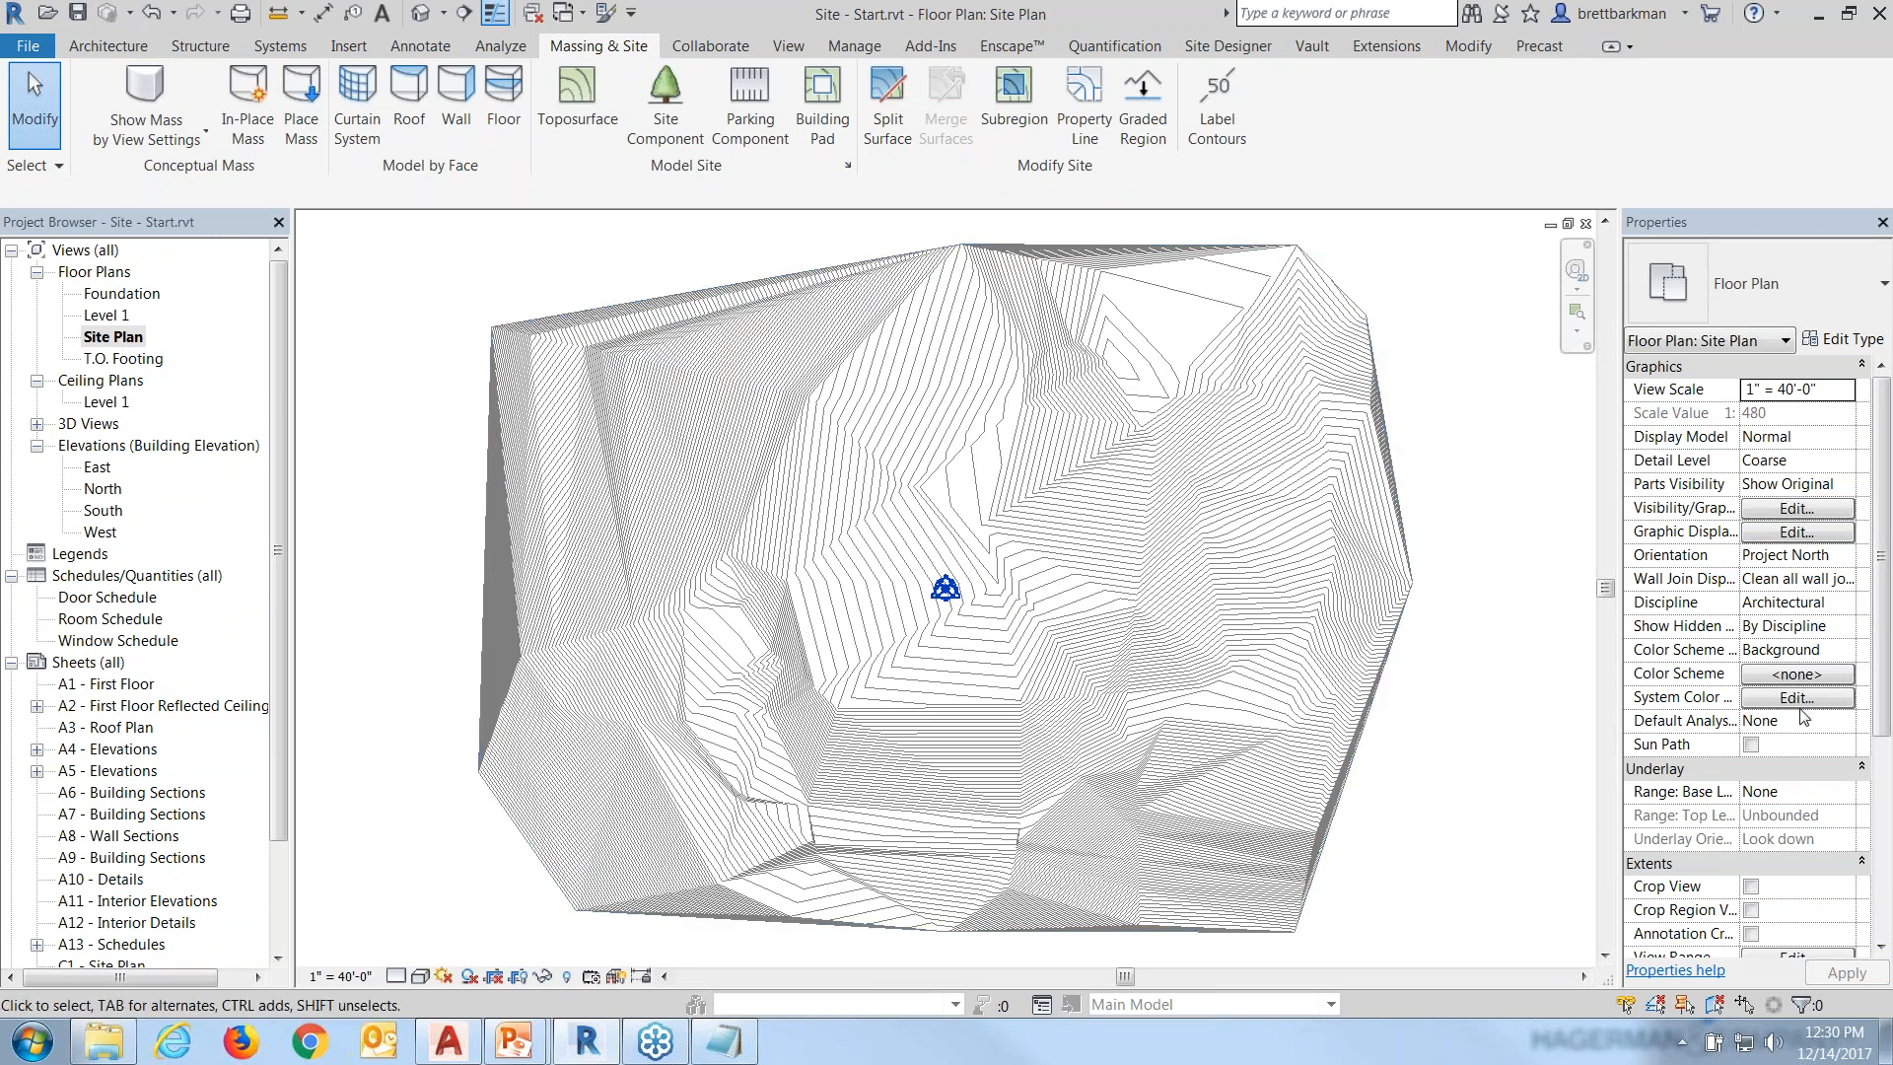
{"action": "left_click_drag", "start_coordinate": [1885, 606], "coordinate": [1879, 873]}
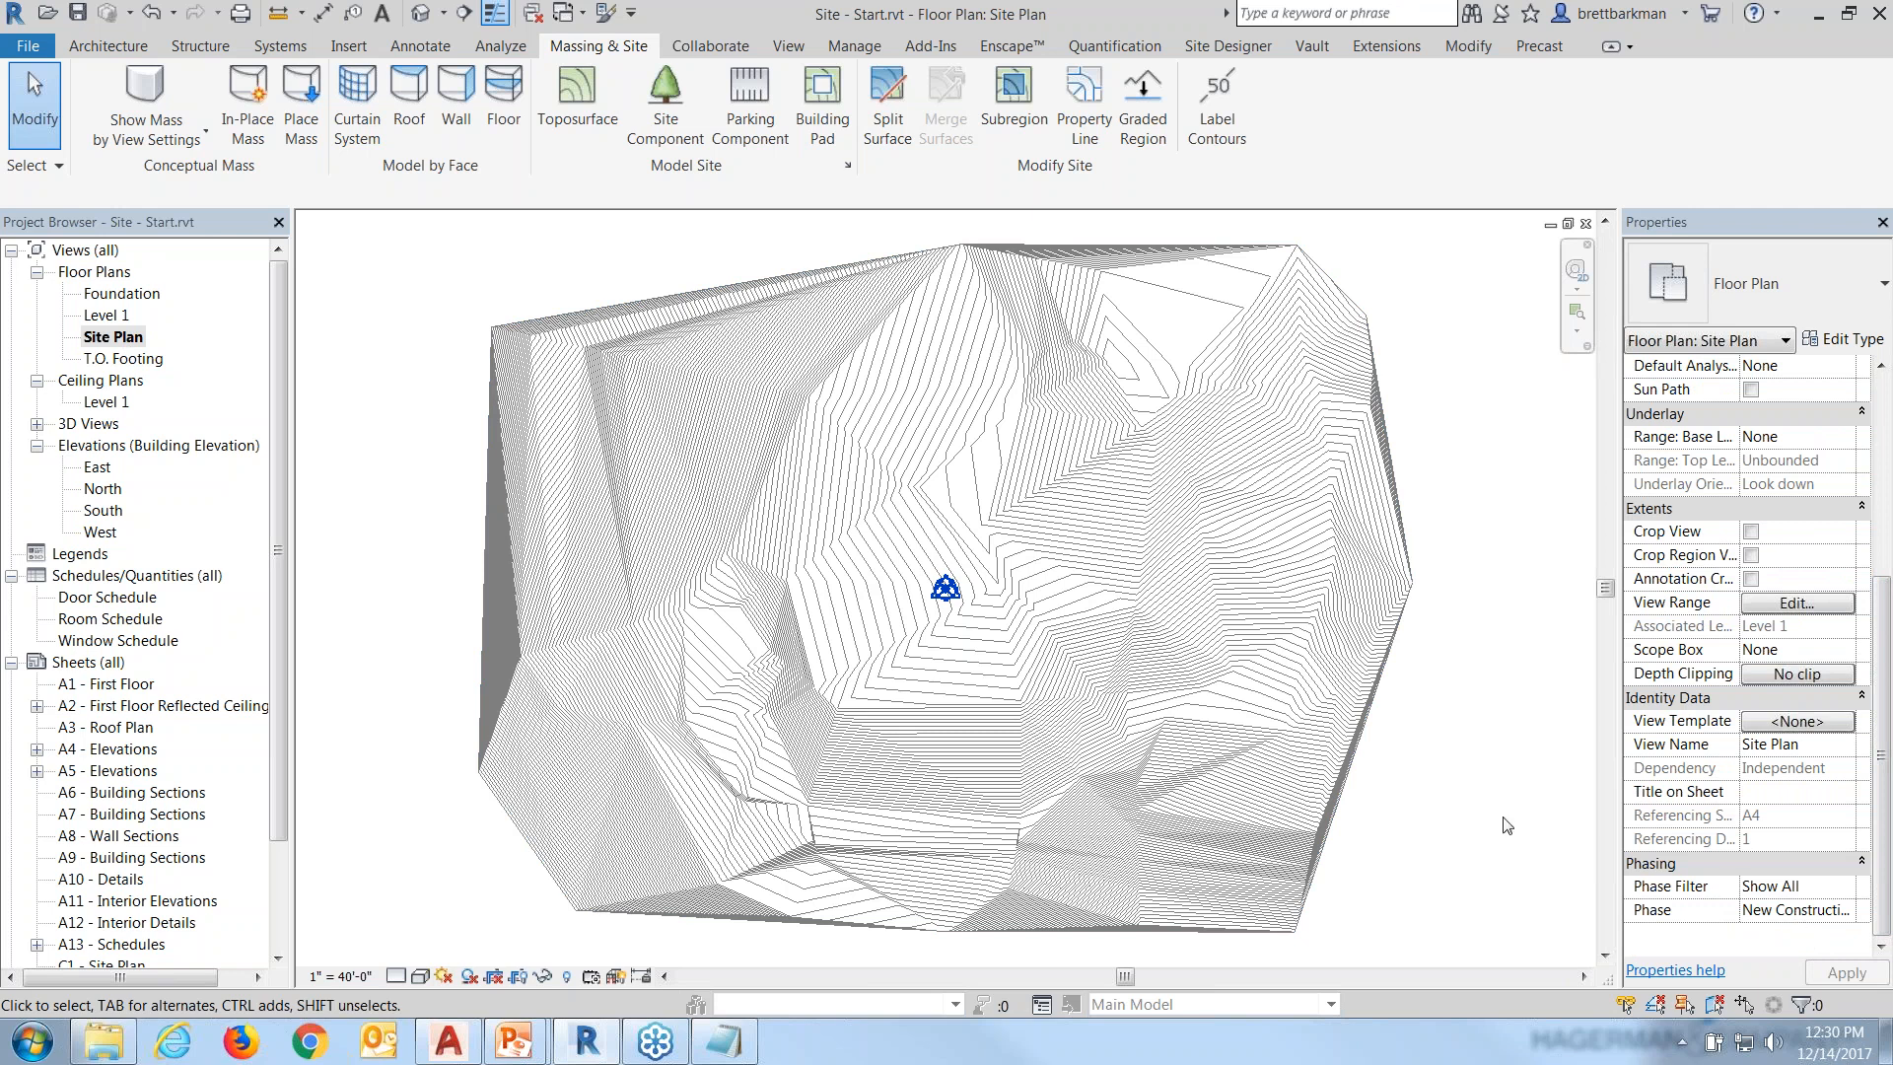
Create a second toposurface from the points file SiteData-New.csv in decimal feet and finish the surface.
{"action": "left_click", "coordinate": [567, 94]}
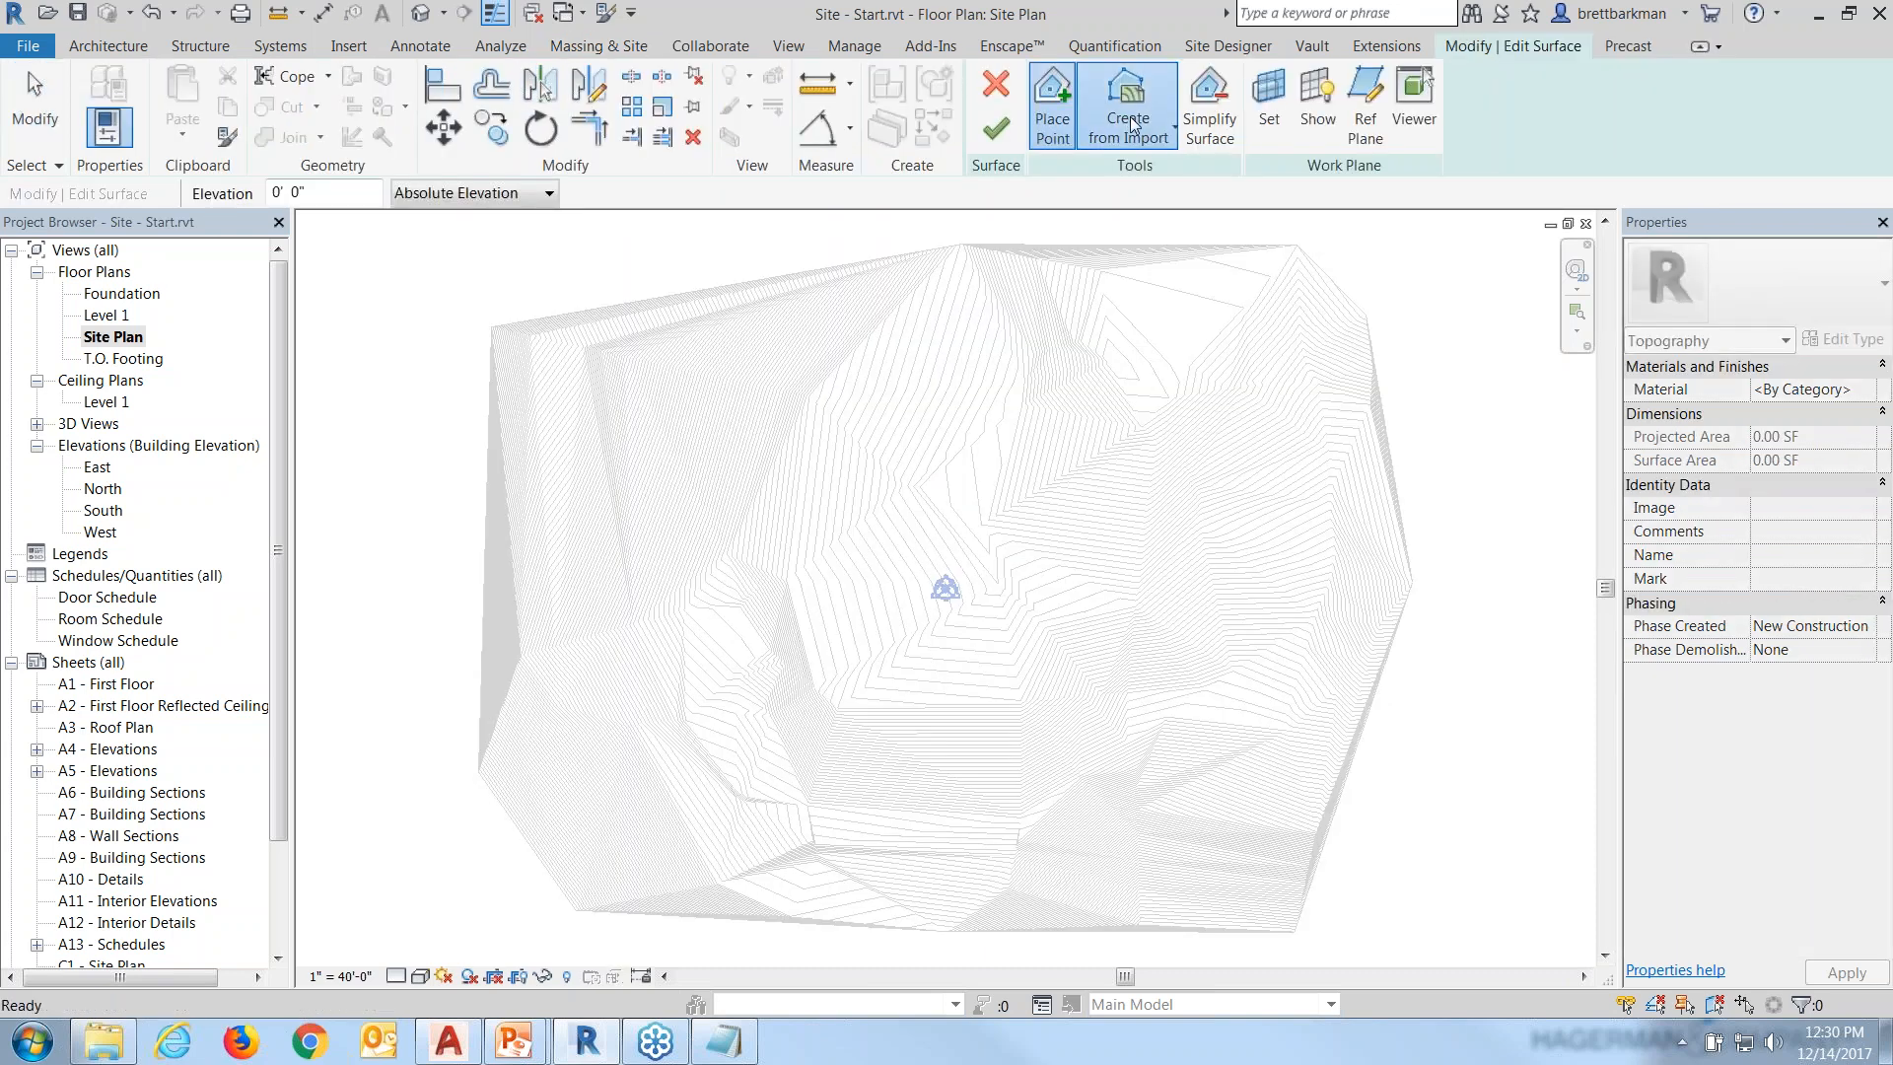
{"action": "left_click", "coordinate": [1170, 126]}
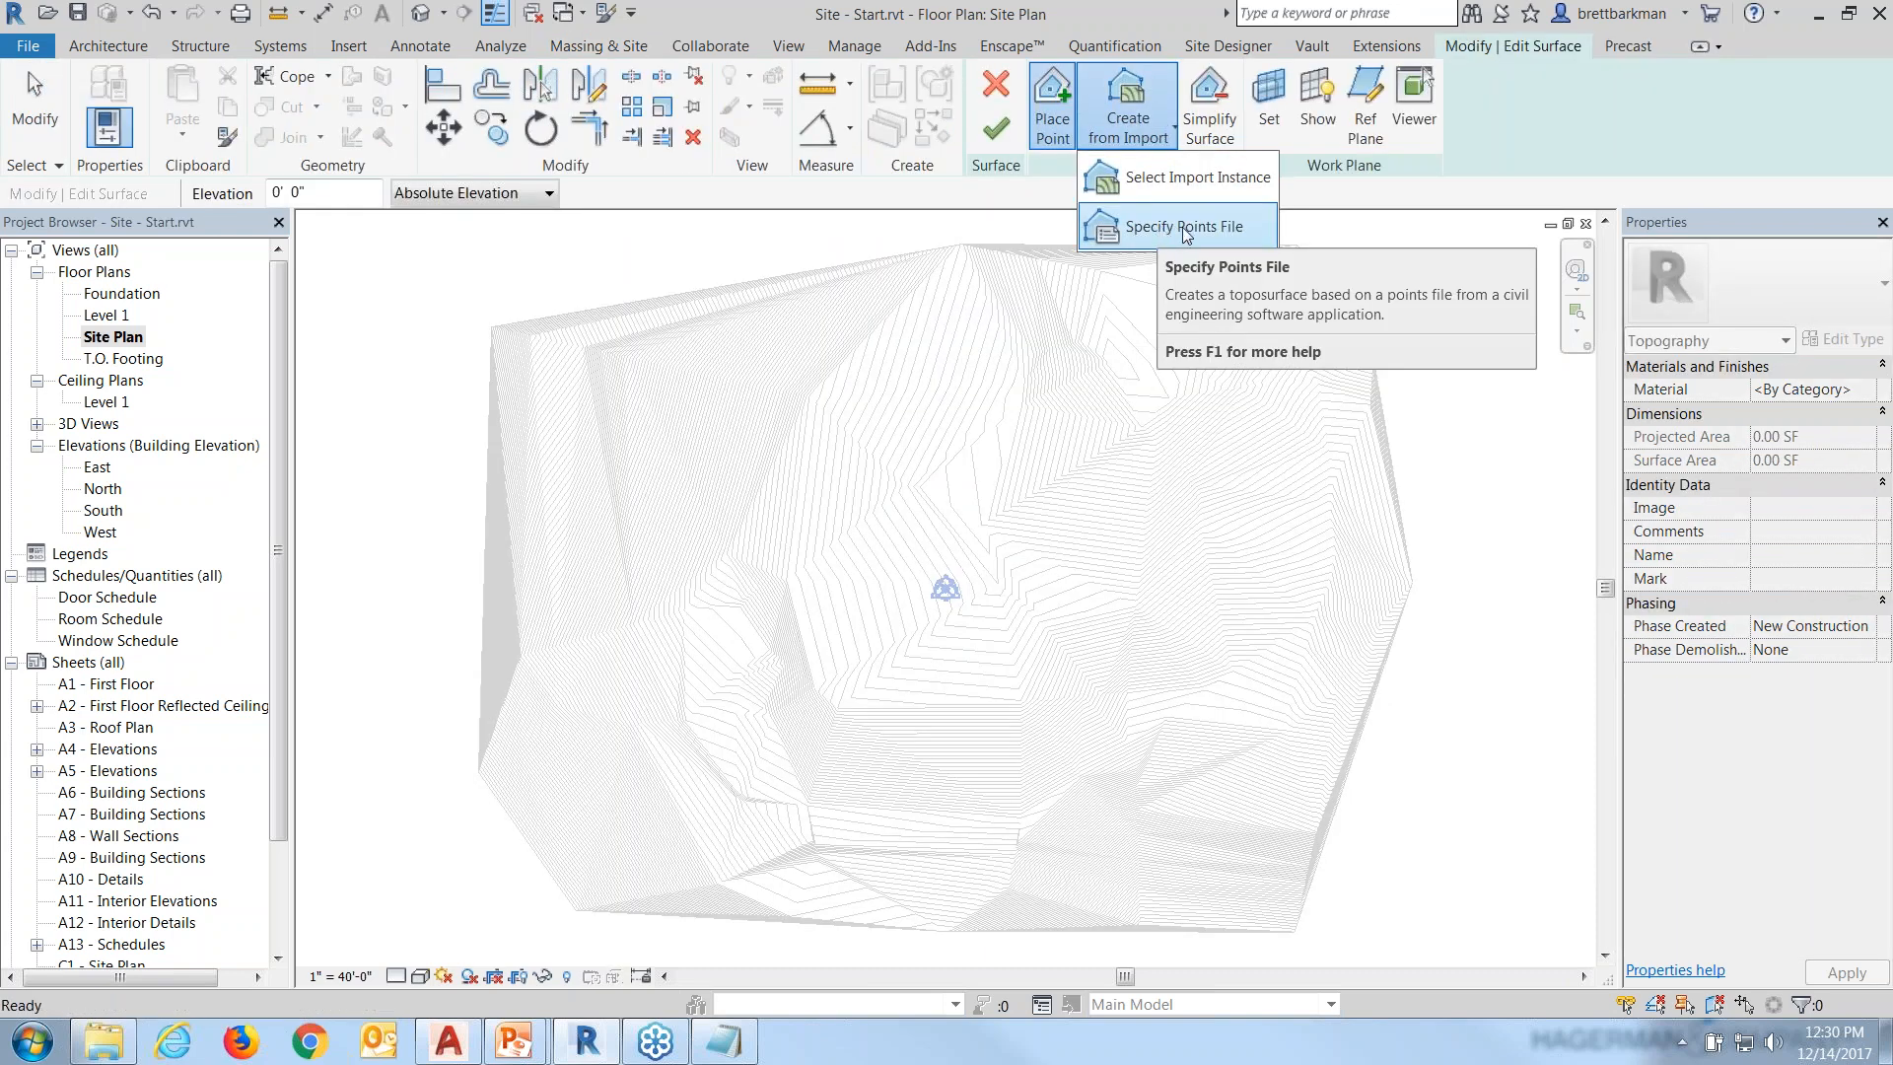
{"action": "left_click", "coordinate": [1184, 228]}
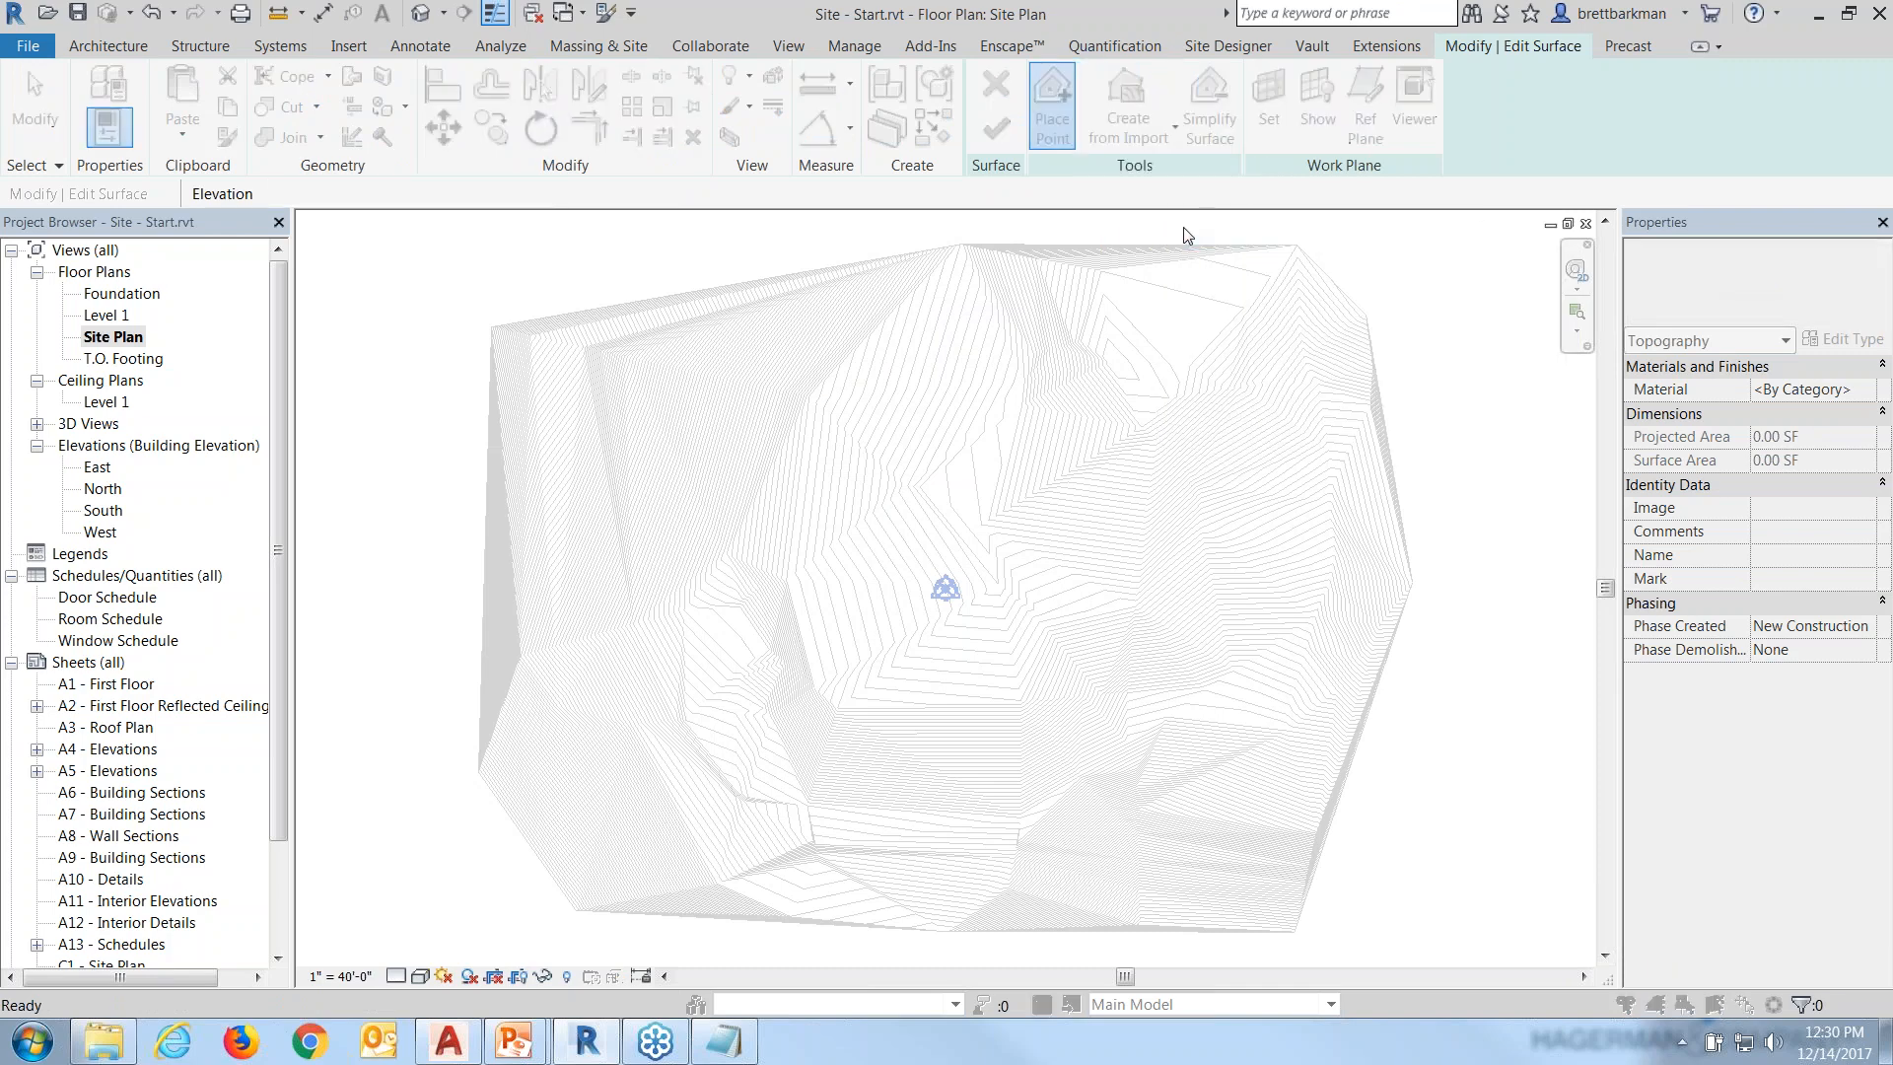
{"action": "left_click", "coordinate": [659, 328]}
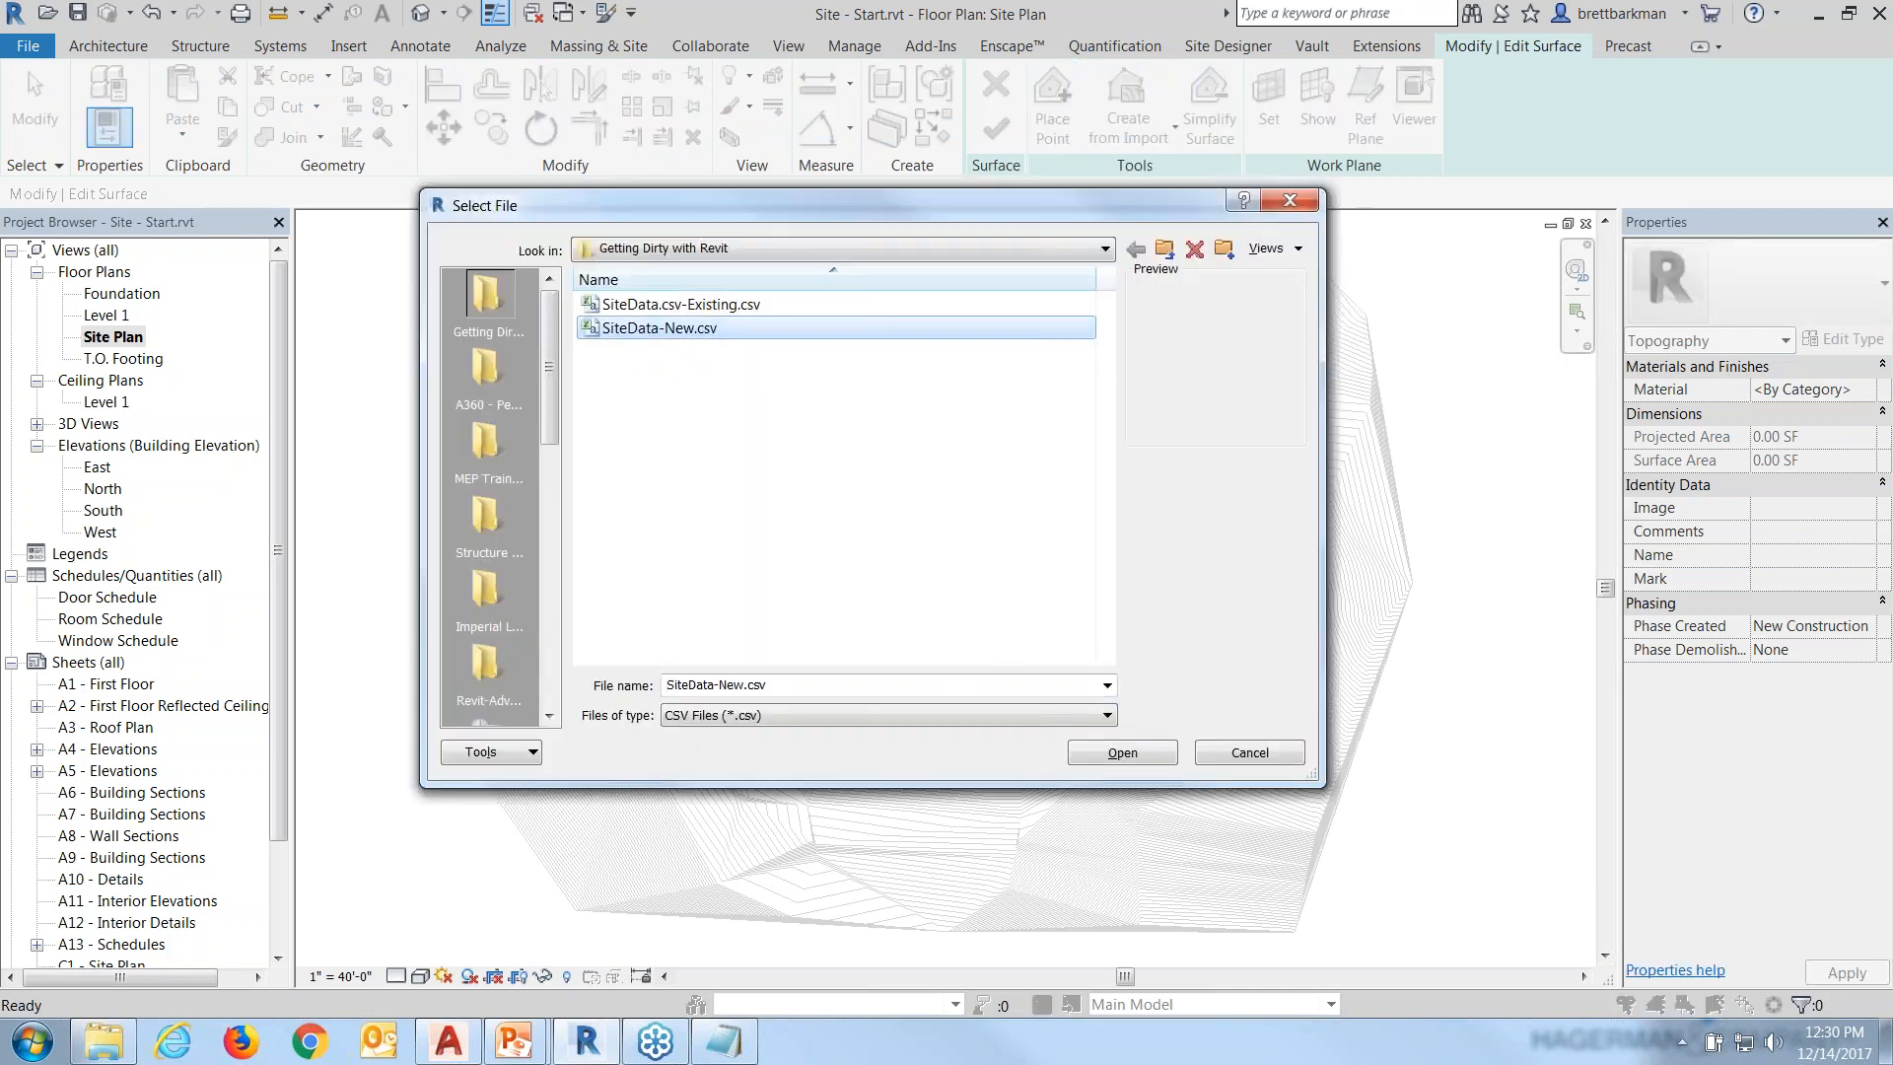
{"action": "left_click", "coordinate": [1150, 755]}
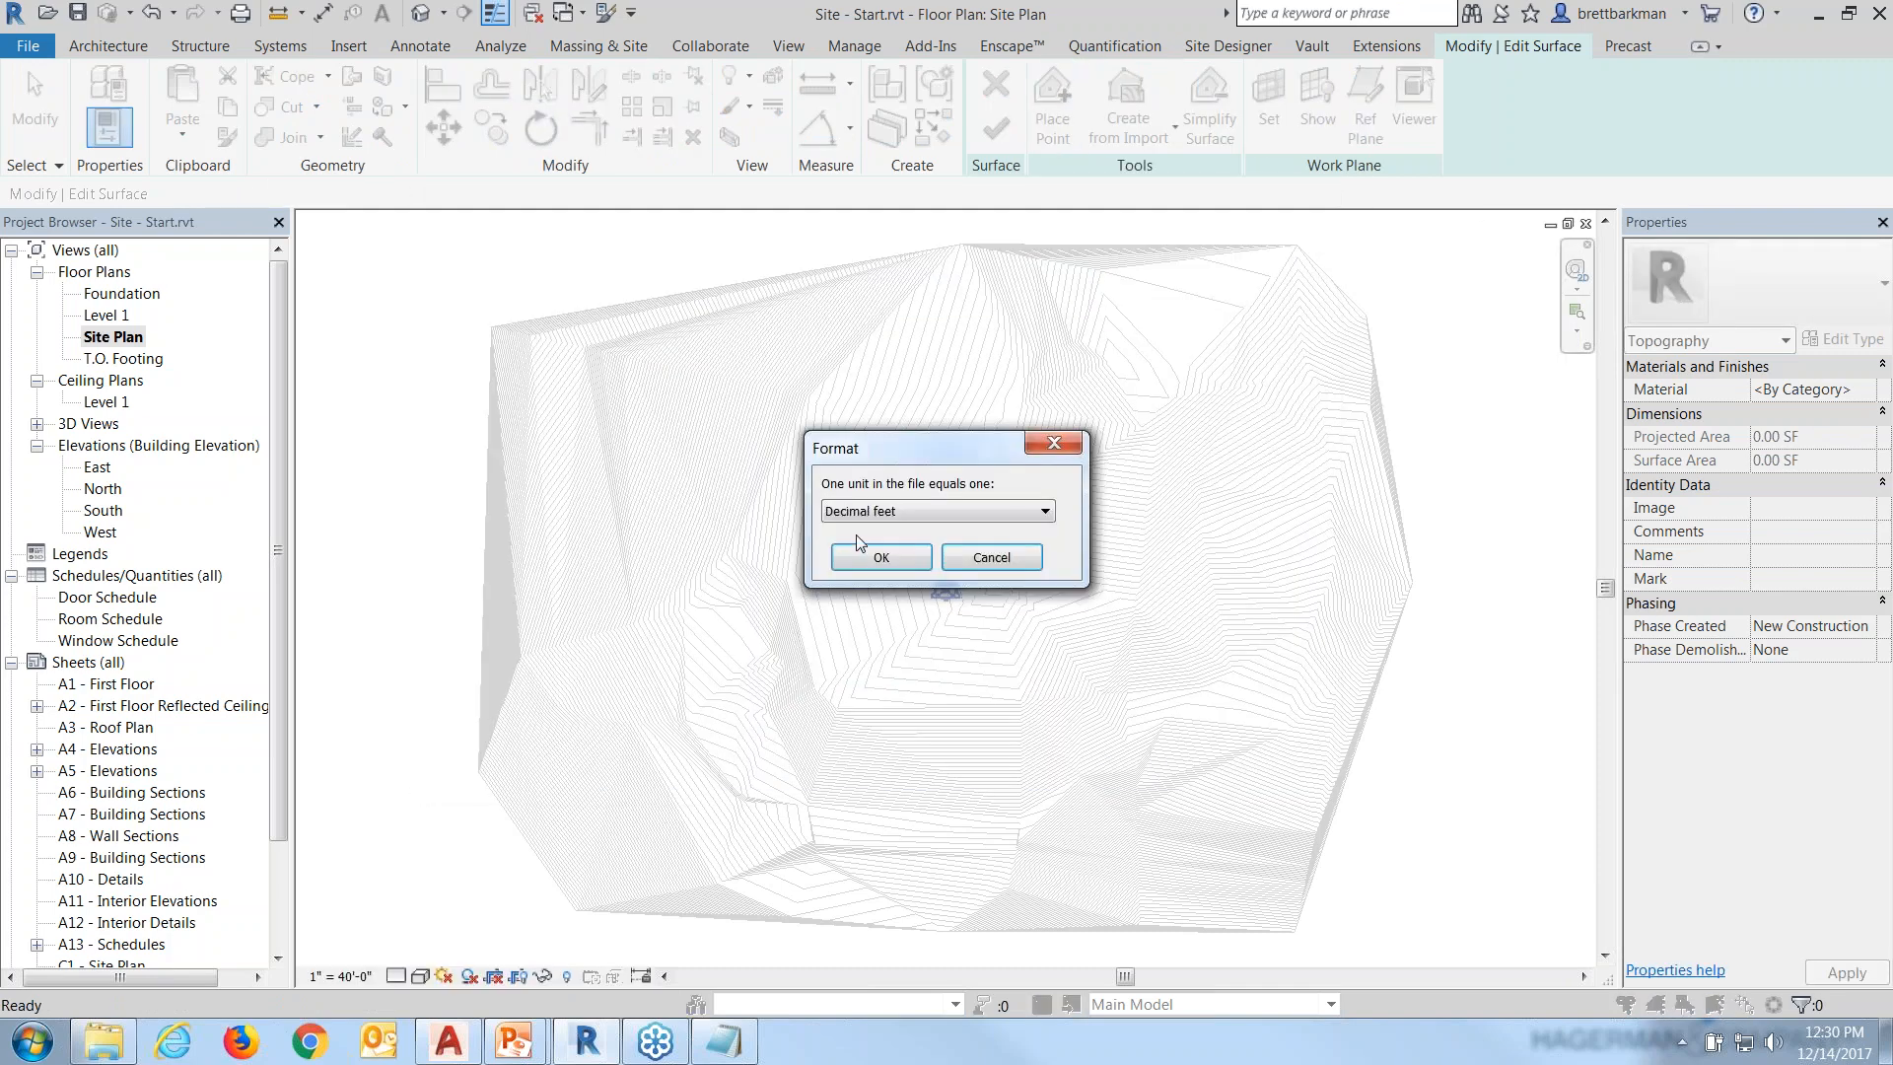
{"action": "left_click", "coordinate": [897, 552]}
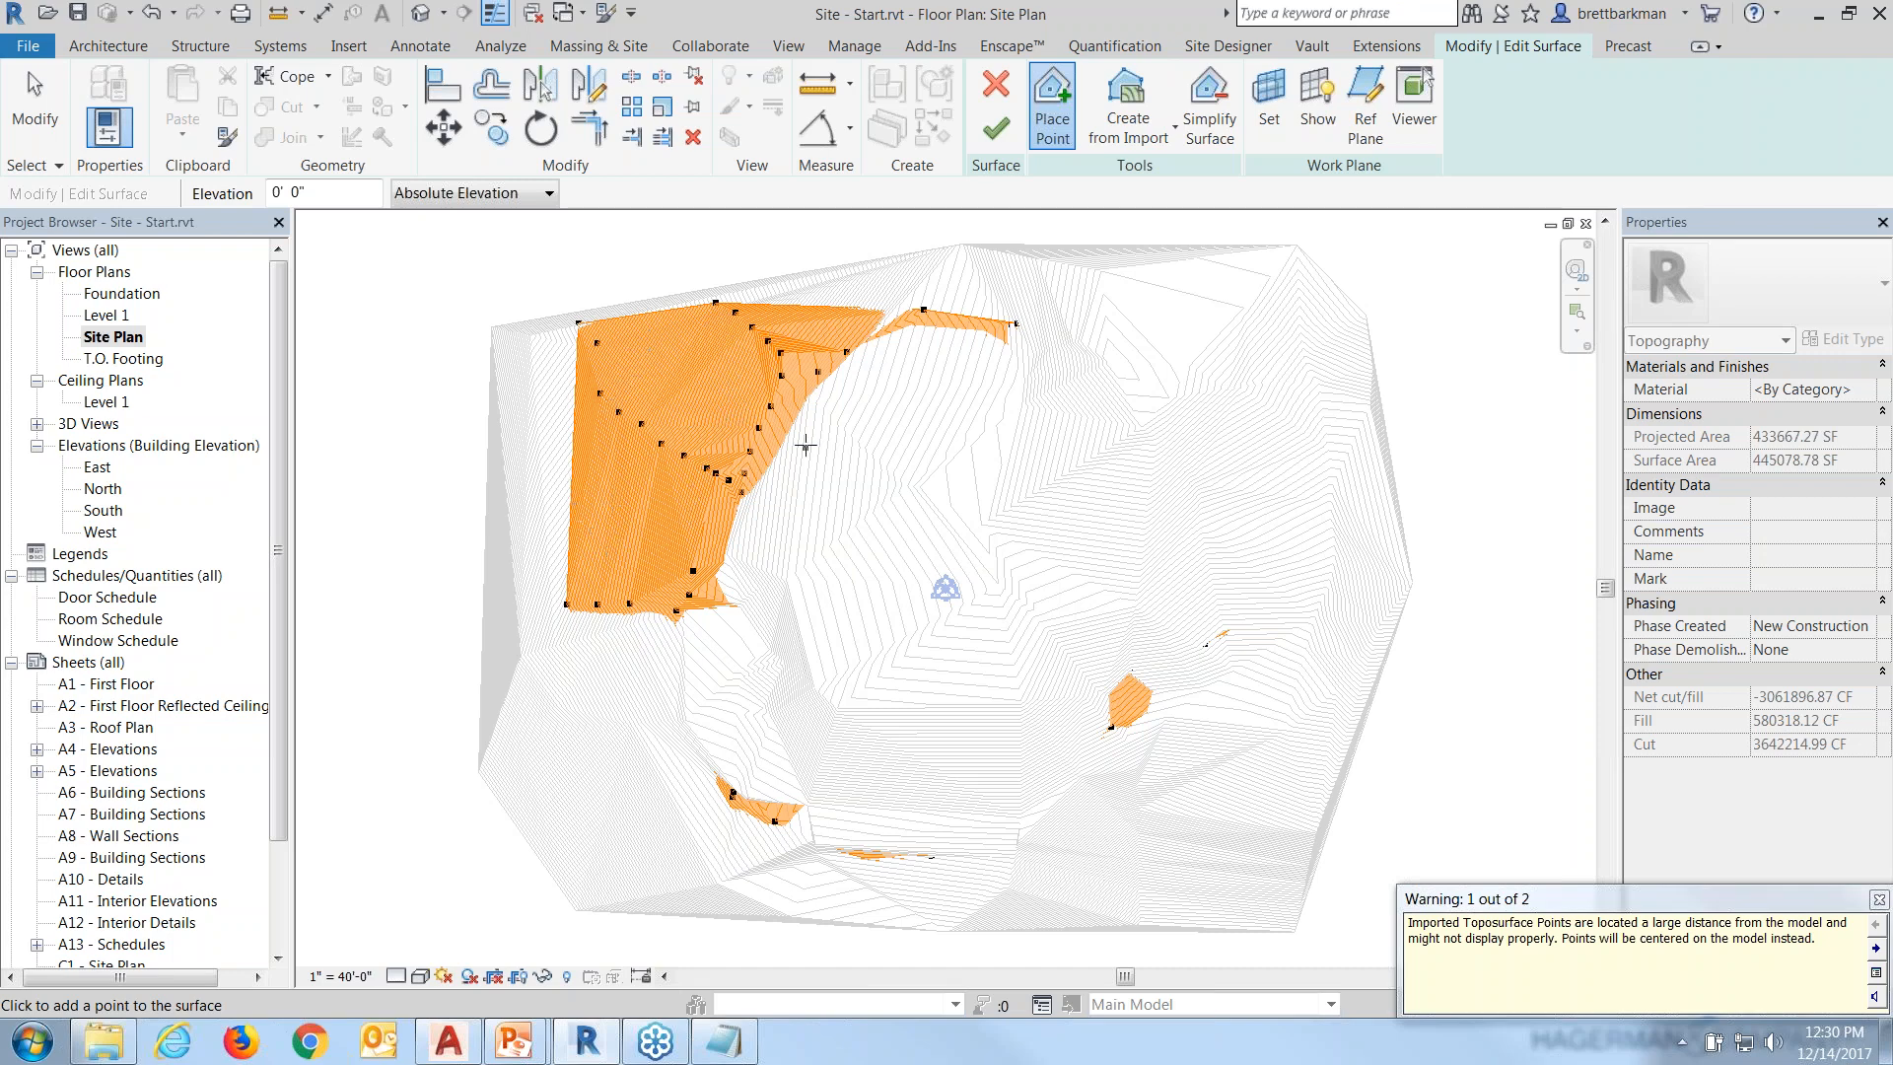
{"action": "left_click", "coordinate": [999, 131]}
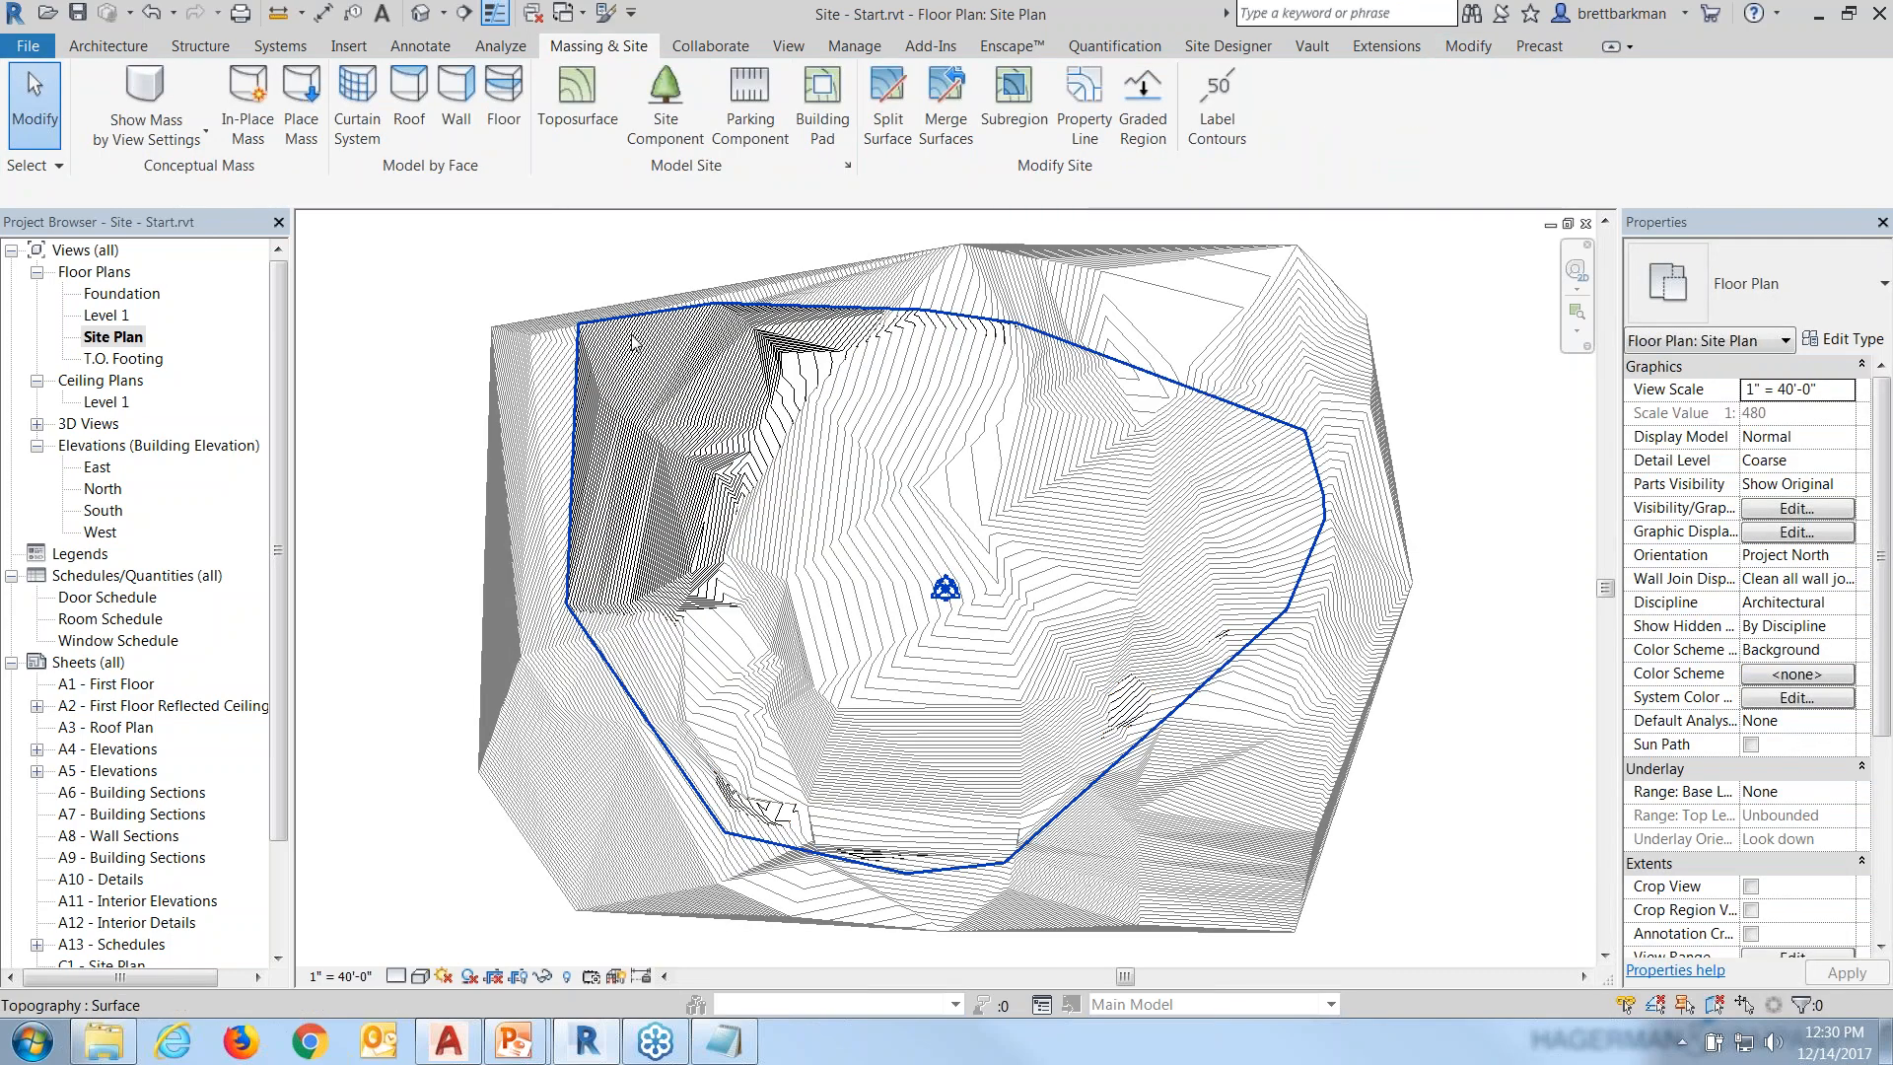
Select the new grading surface to check its Phase Created value, and clear the selection.
{"action": "left_click", "coordinate": [486, 324]}
{"action": "left_click", "coordinate": [690, 337]}
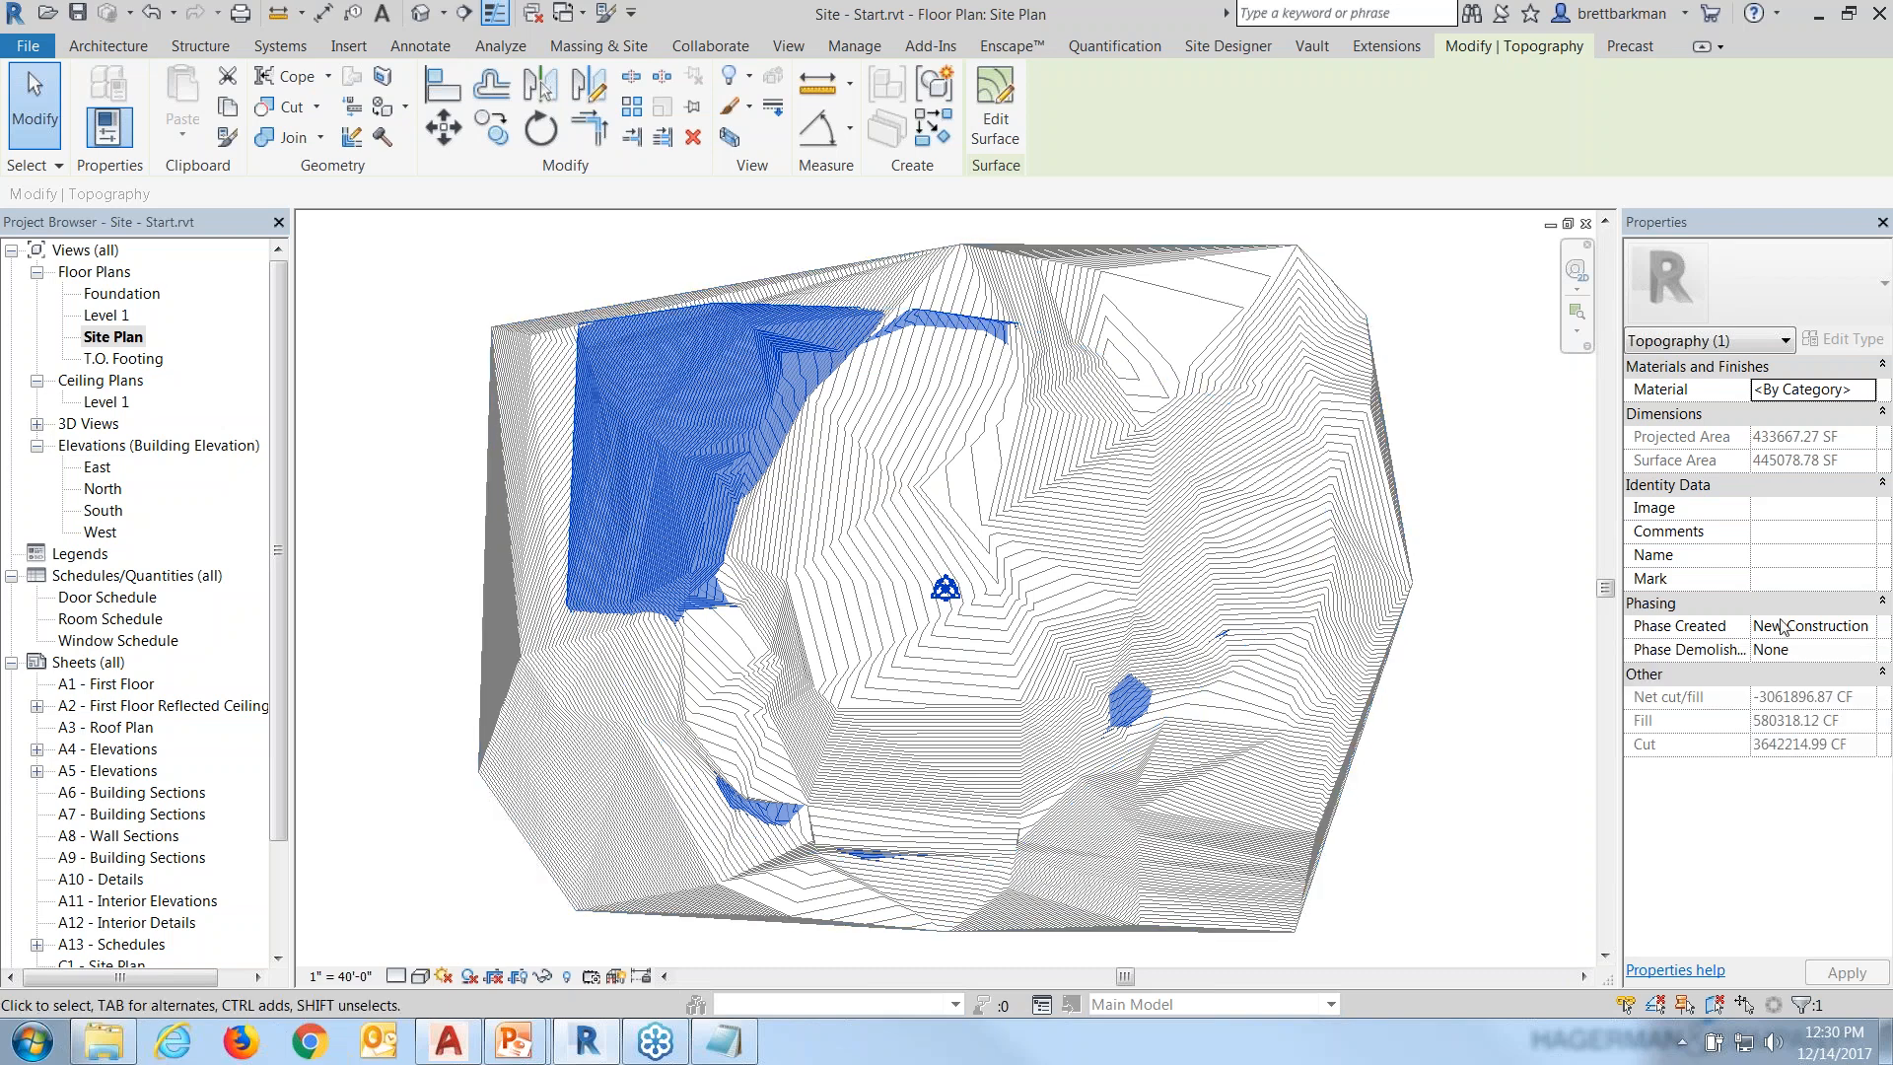
{"action": "left_click", "coordinate": [1425, 708]}
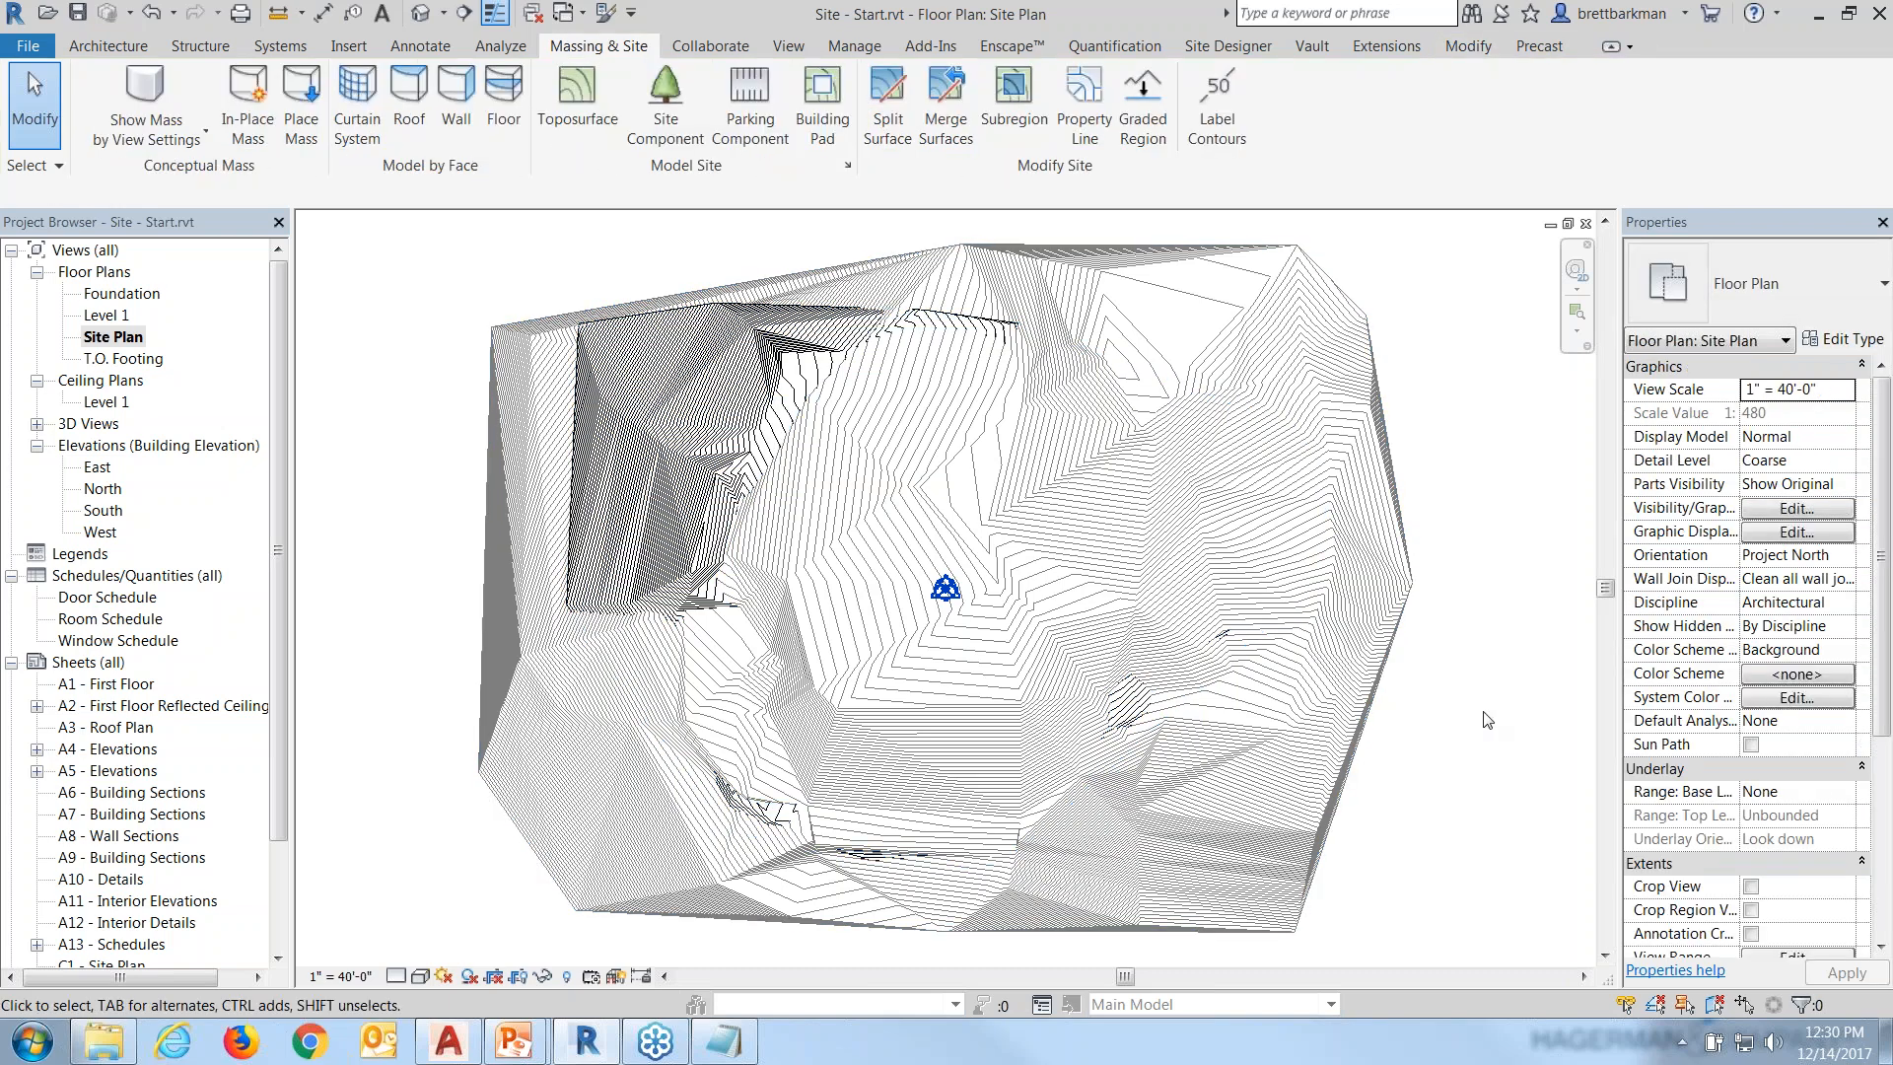
Open the default 3D view and bring up its phasing properties.
{"action": "left_click", "coordinate": [419, 16]}
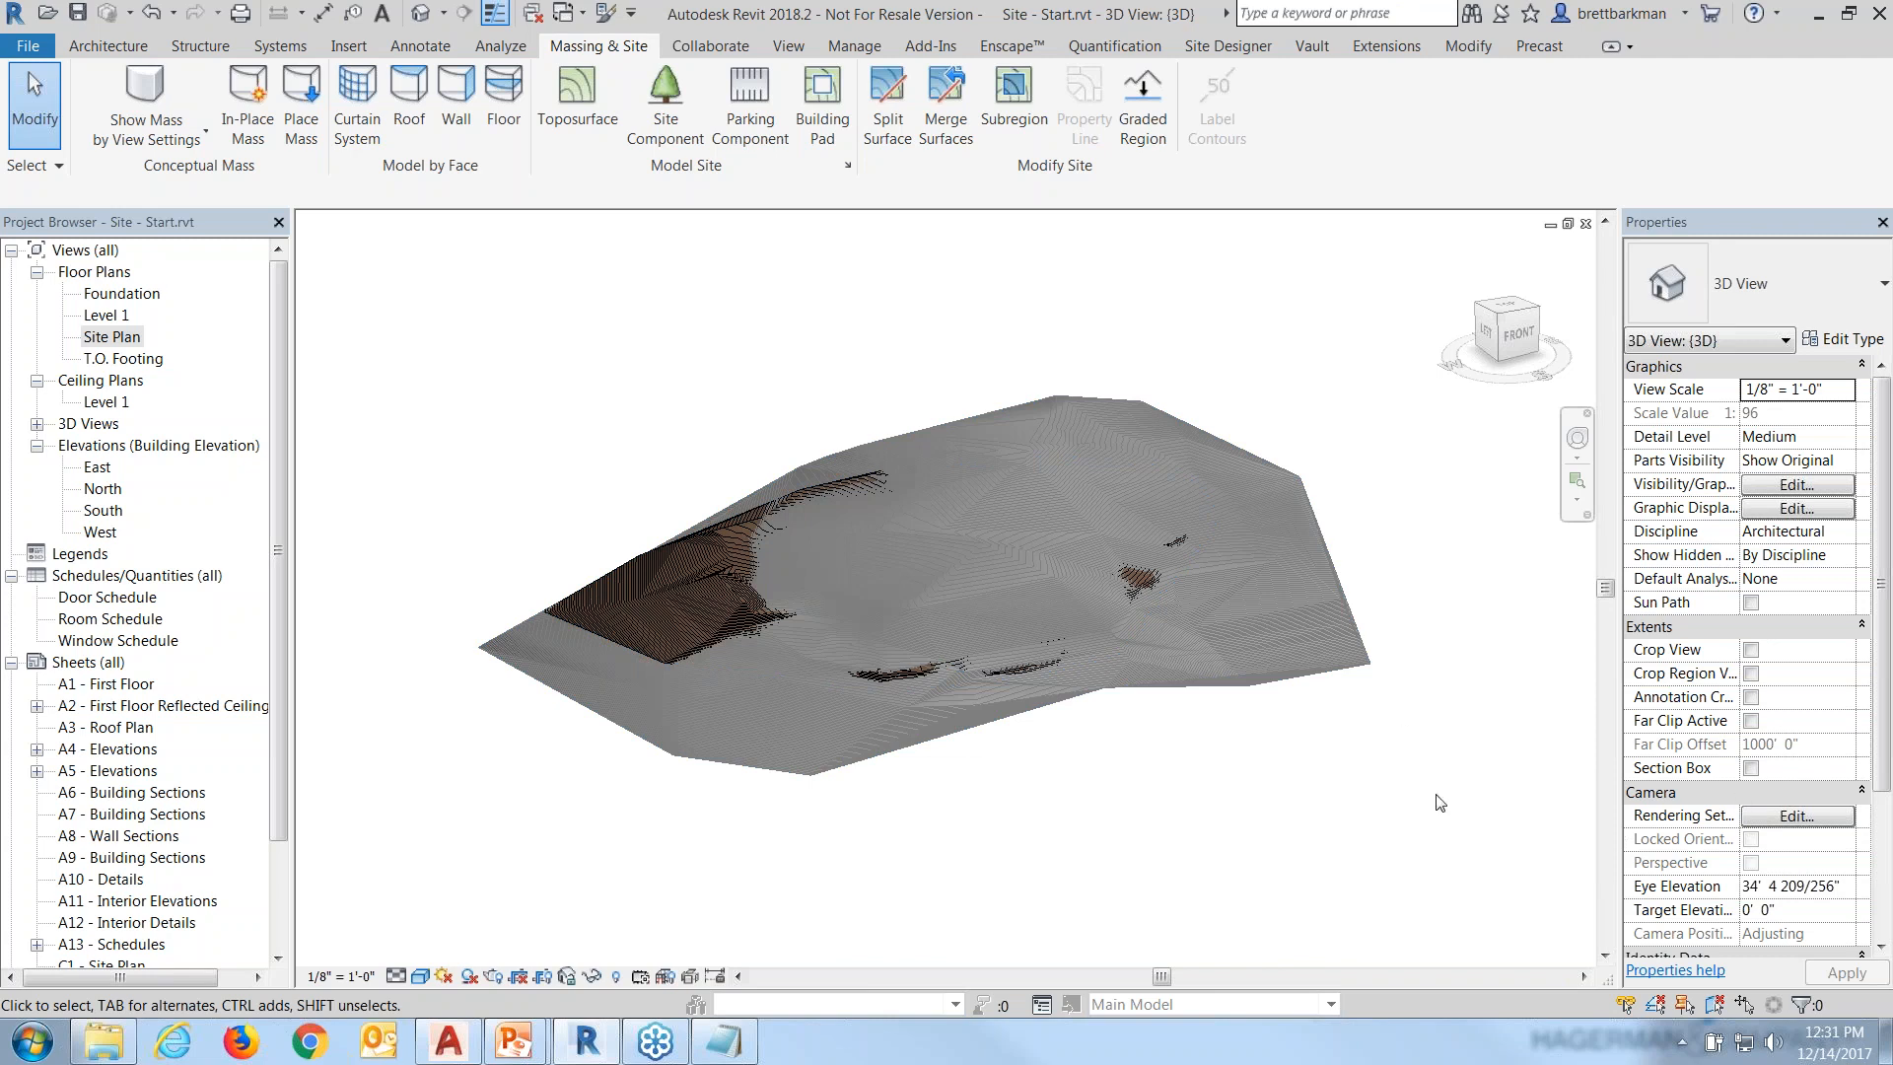
{"action": "scroll", "coordinate": [1880, 658], "scroll_direction": "down", "scroll_amount": 1}
{"action": "scroll", "coordinate": [1883, 622], "scroll_direction": "down", "scroll_amount": 3}
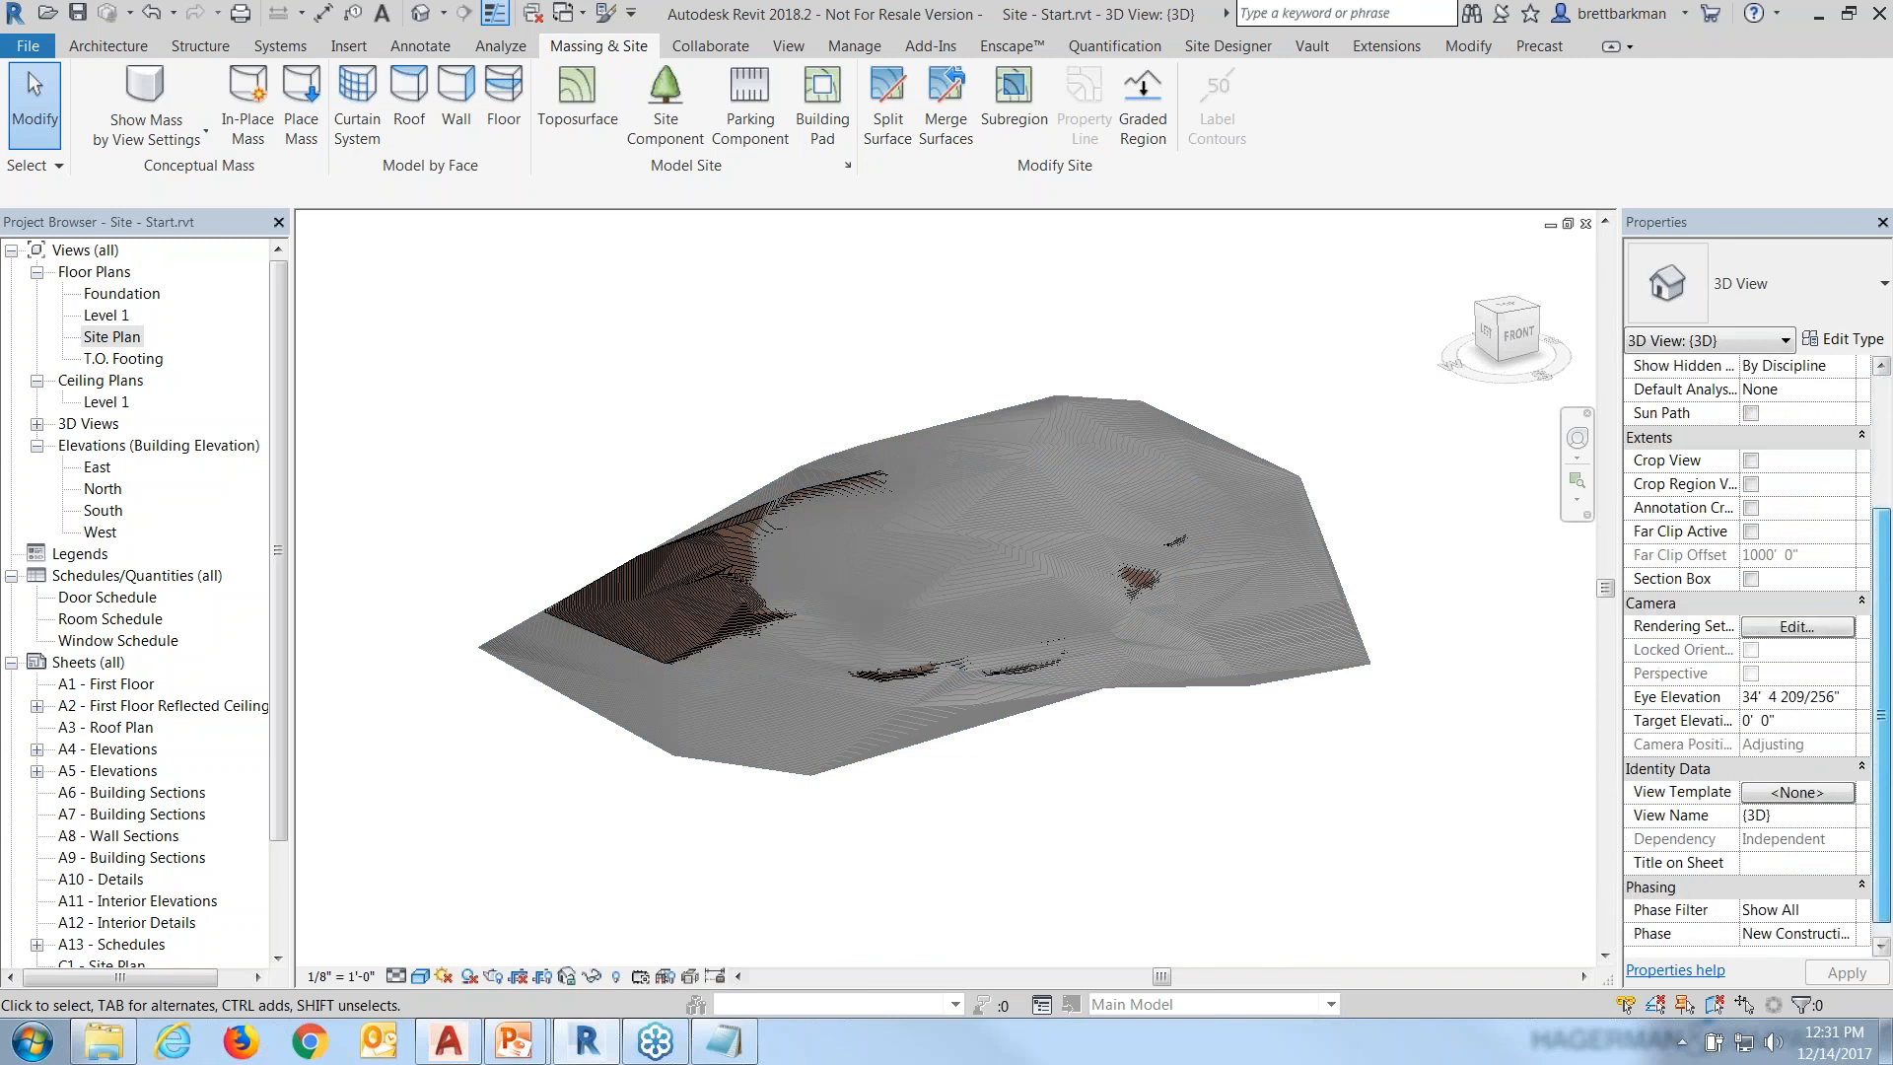
{"action": "scroll", "coordinate": [1885, 607], "scroll_direction": "down", "scroll_amount": 1}
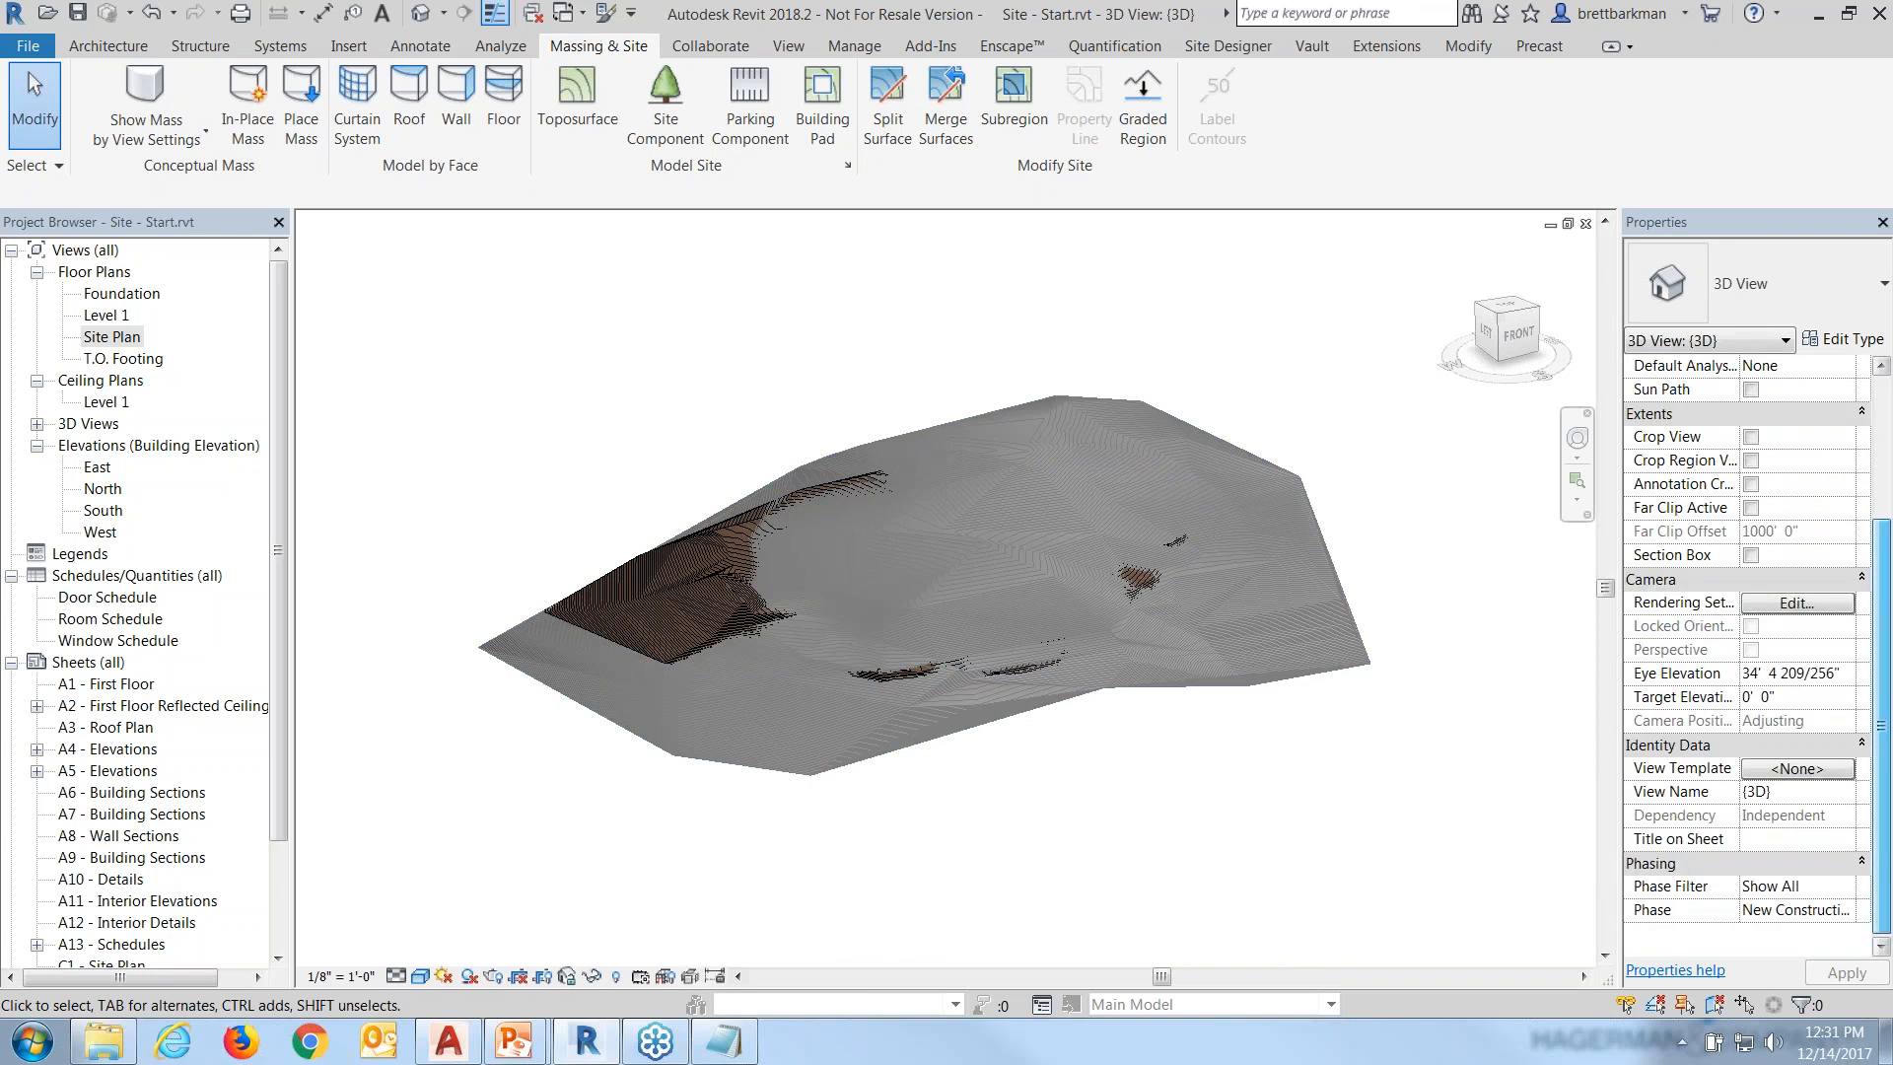
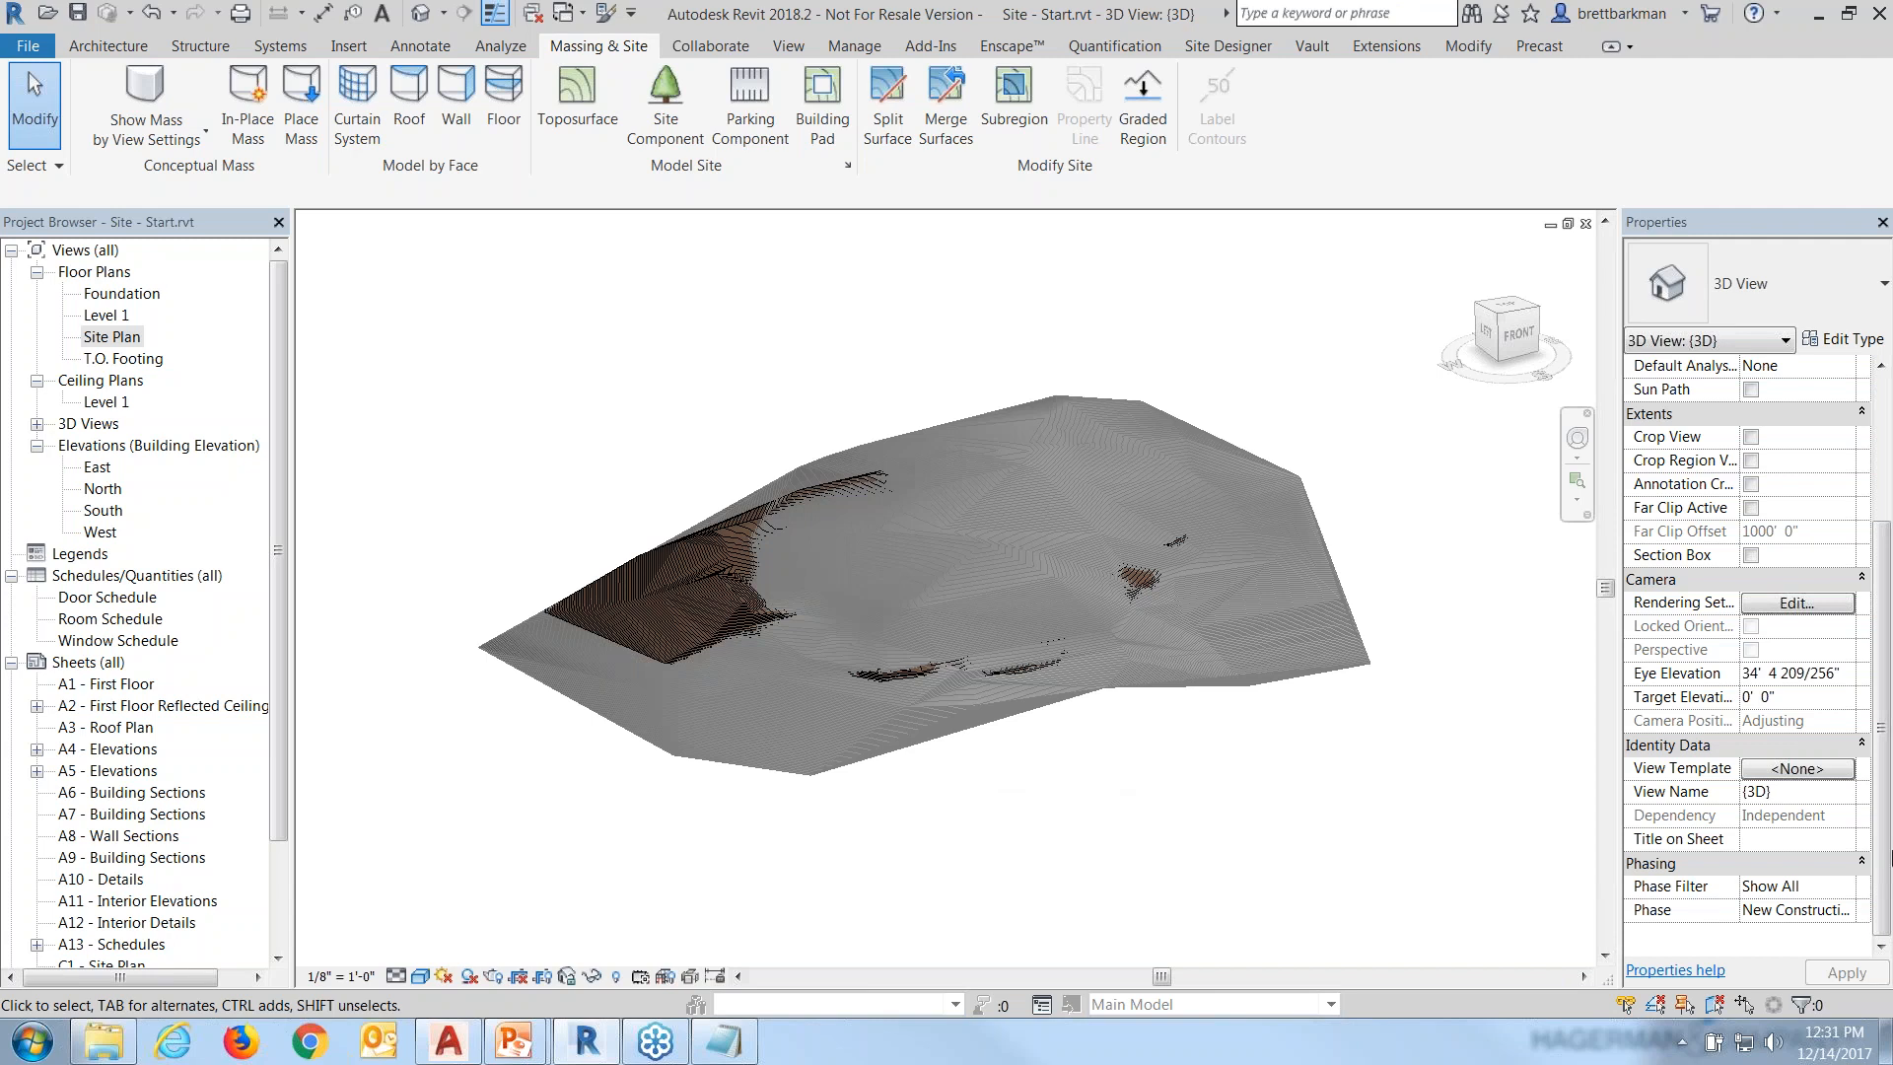
Set the 3D view's phase filter to Show Complete and select the new grading surface to examine its extent.
{"action": "left_click", "coordinate": [1817, 886]}
{"action": "left_click", "coordinate": [1795, 885]}
{"action": "left_click", "coordinate": [1844, 885]}
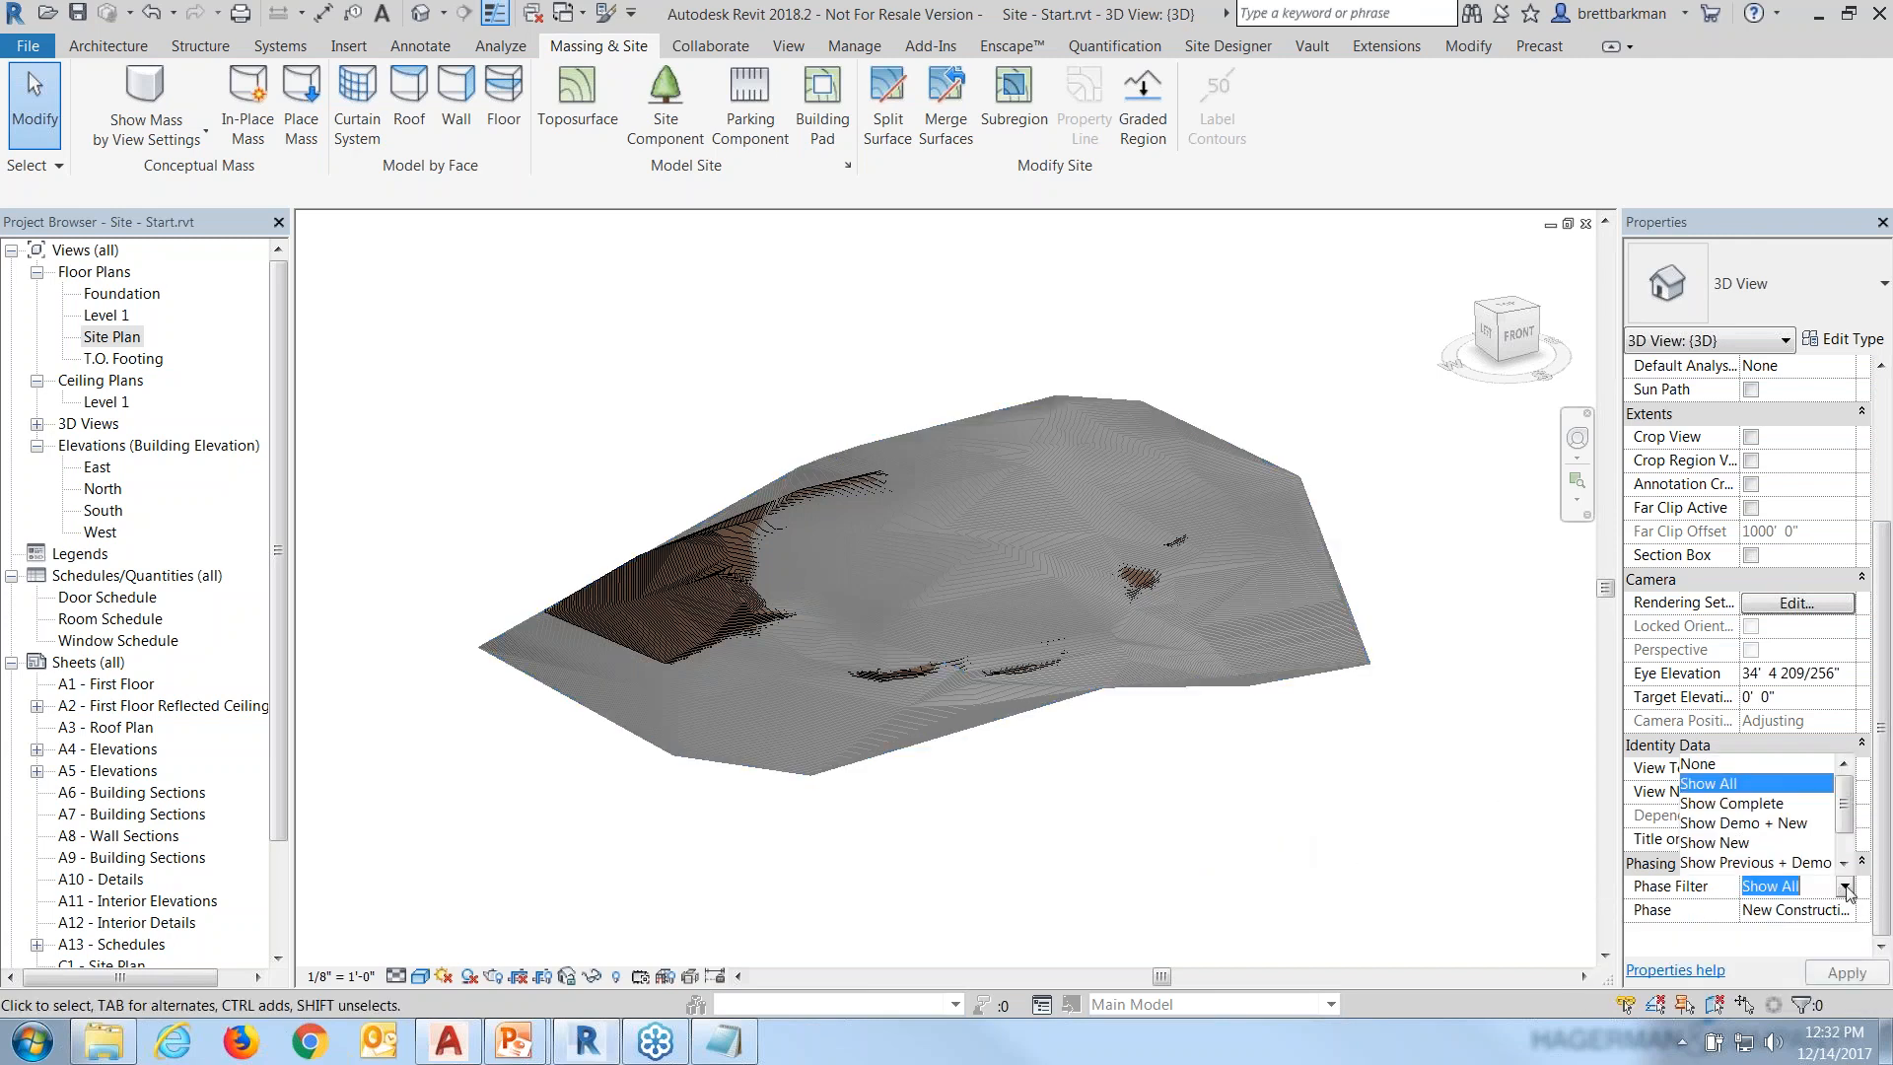
{"action": "left_click", "coordinate": [1753, 803]}
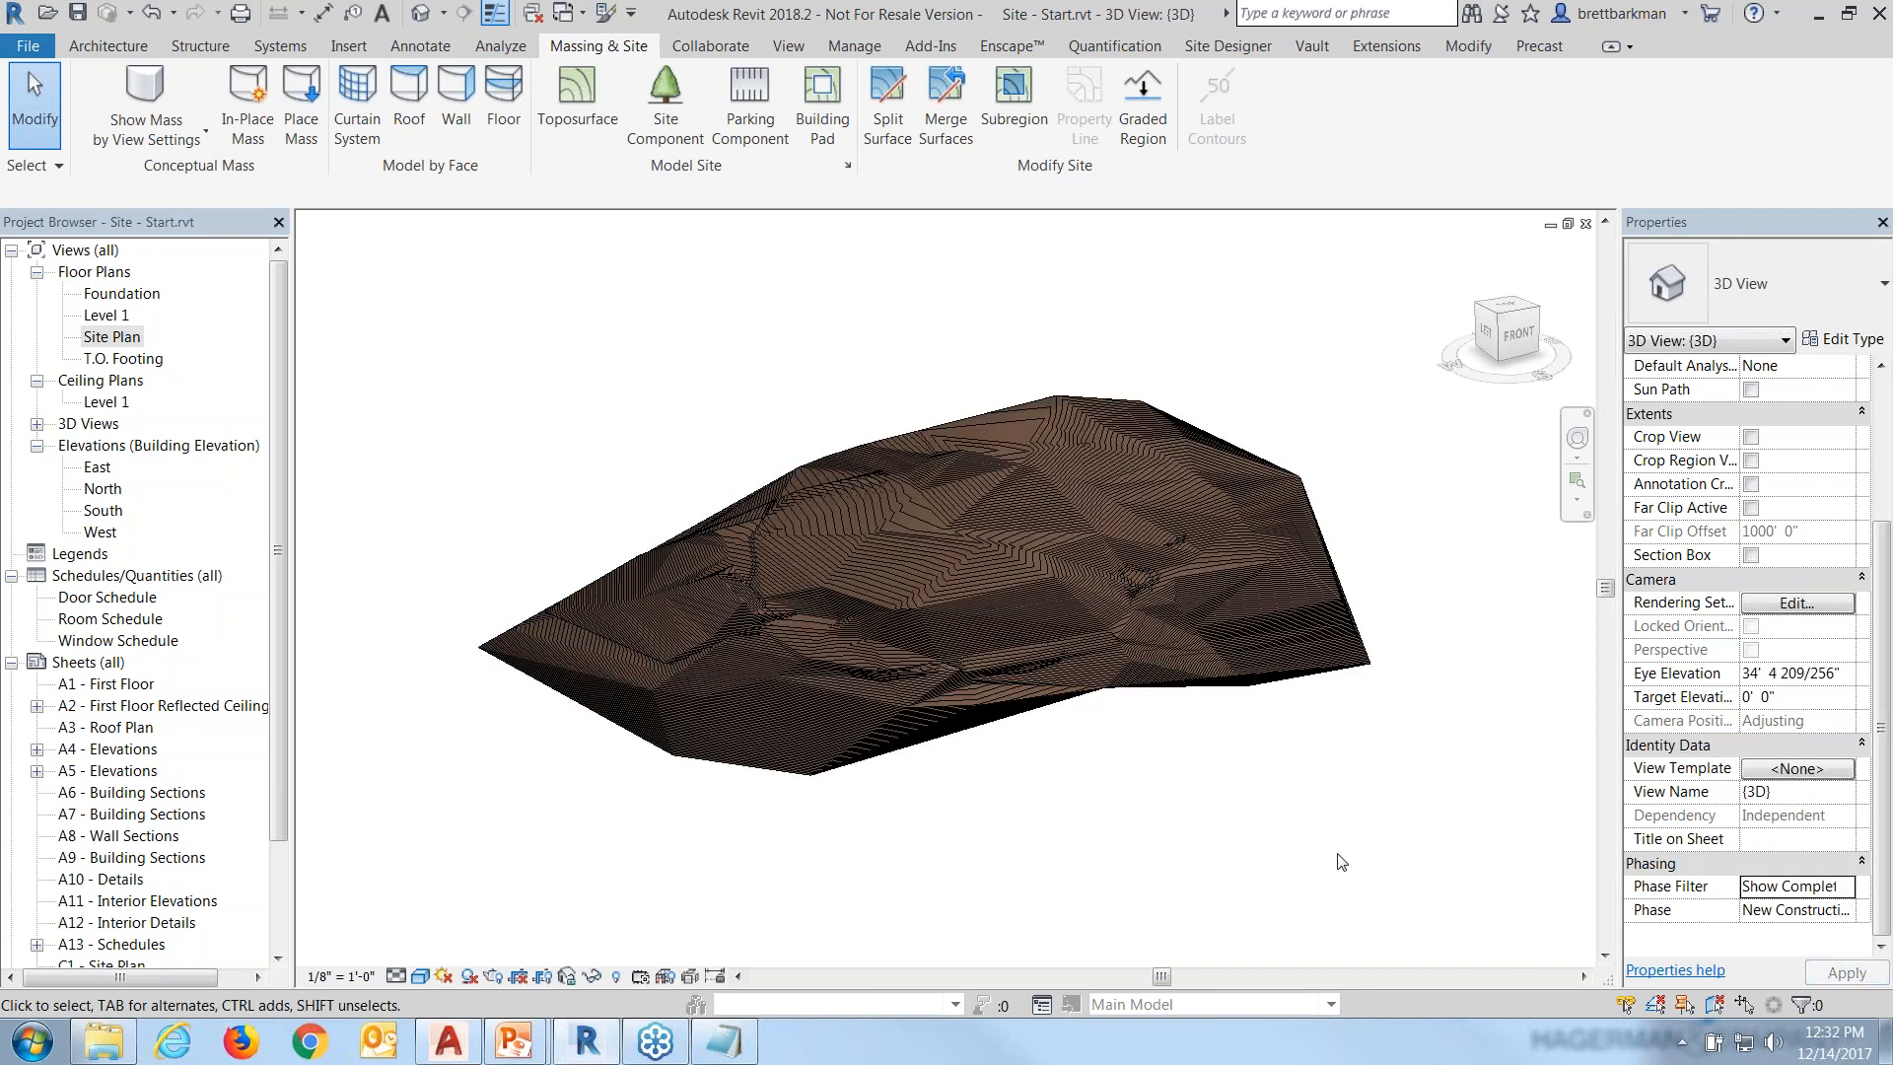
{"action": "left_click", "coordinate": [730, 610]}
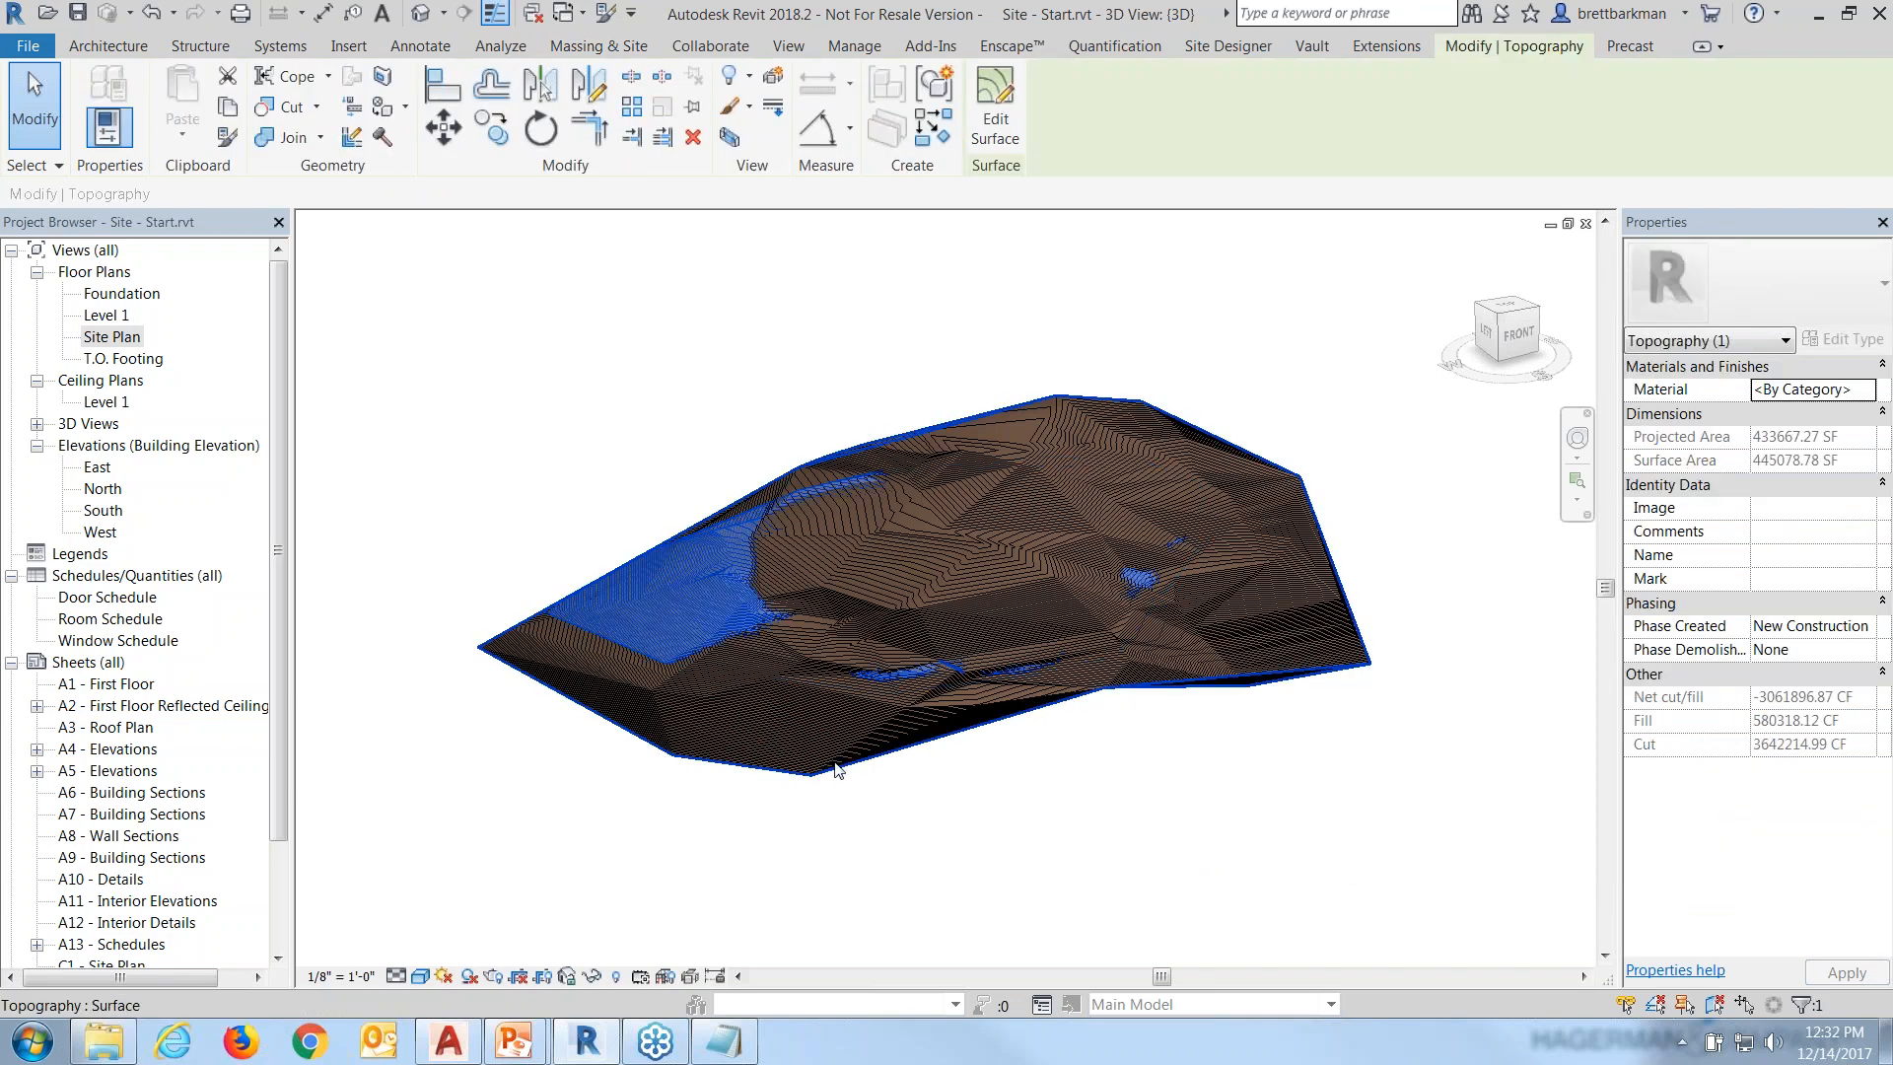
{"action": "left_click", "coordinate": [1150, 867]}
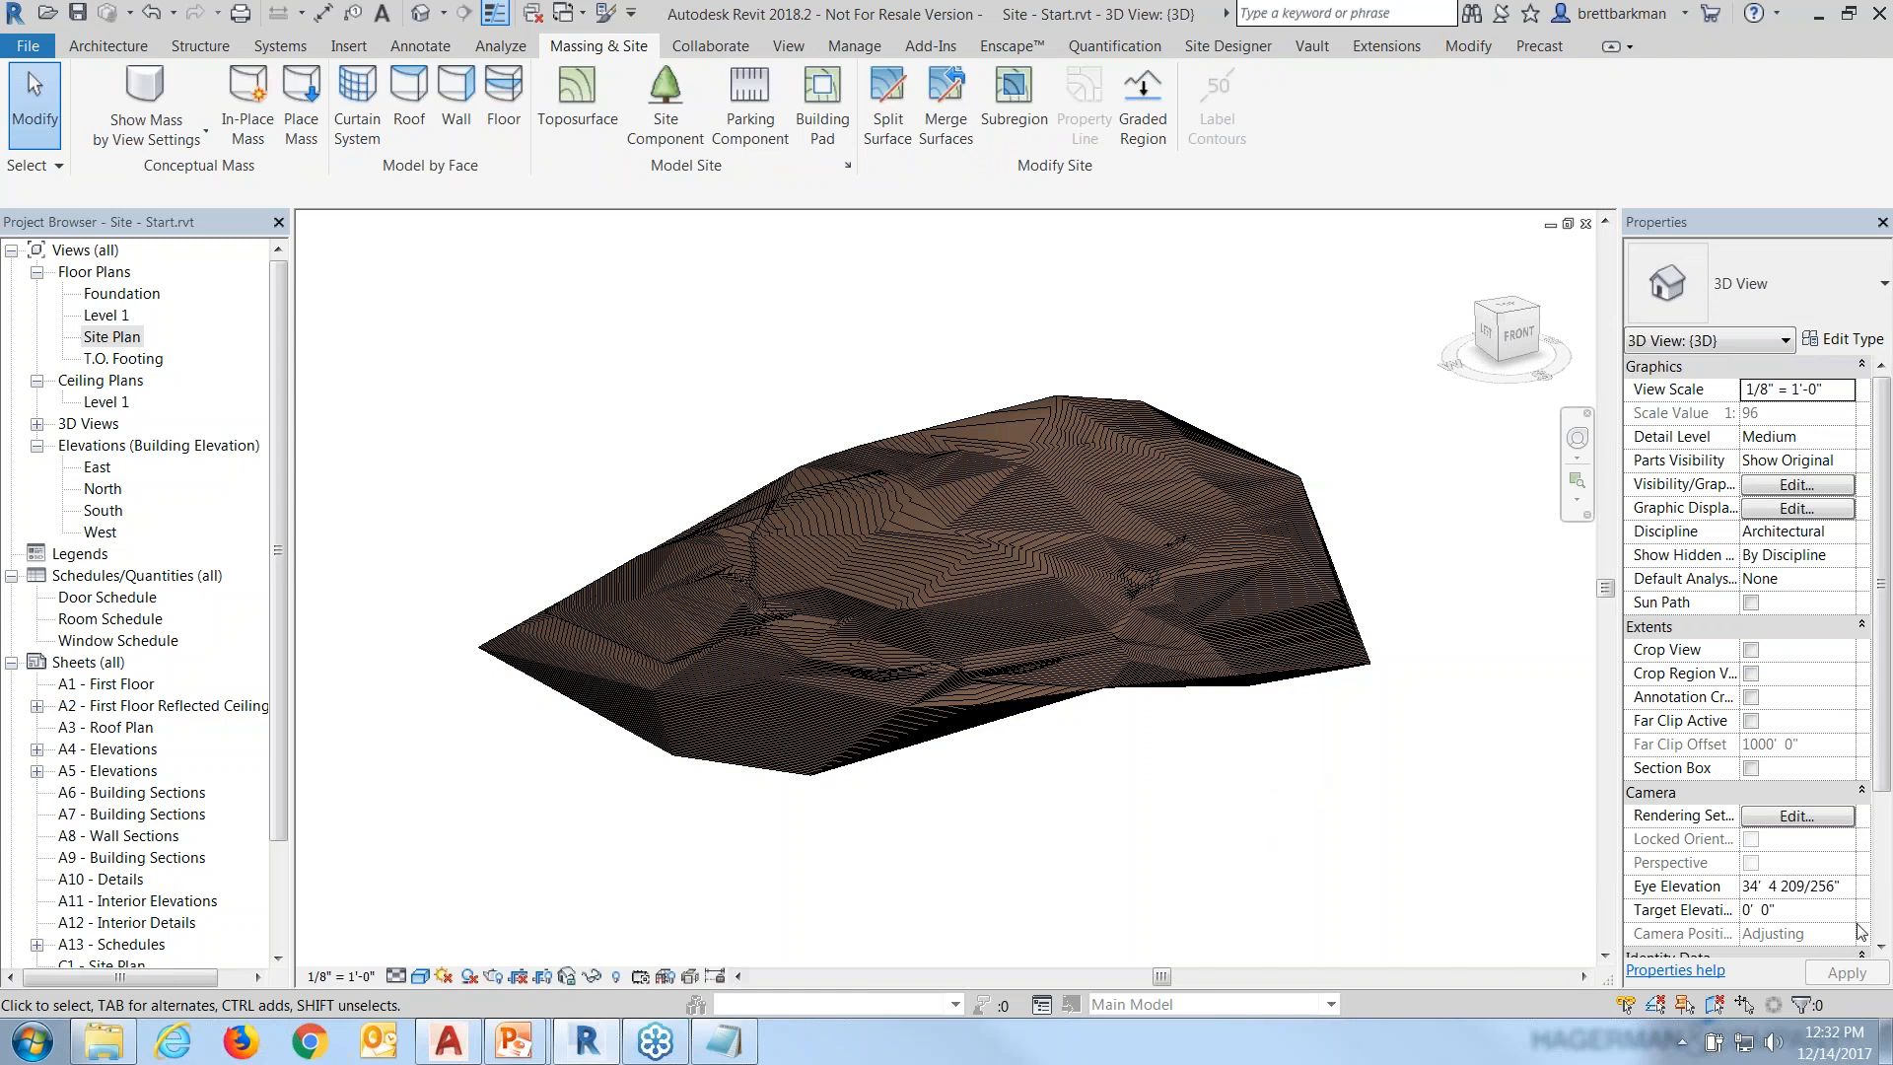
Set the 3D view's phase filter back to Show All and apply it.
{"action": "left_click", "coordinate": [1880, 905]}
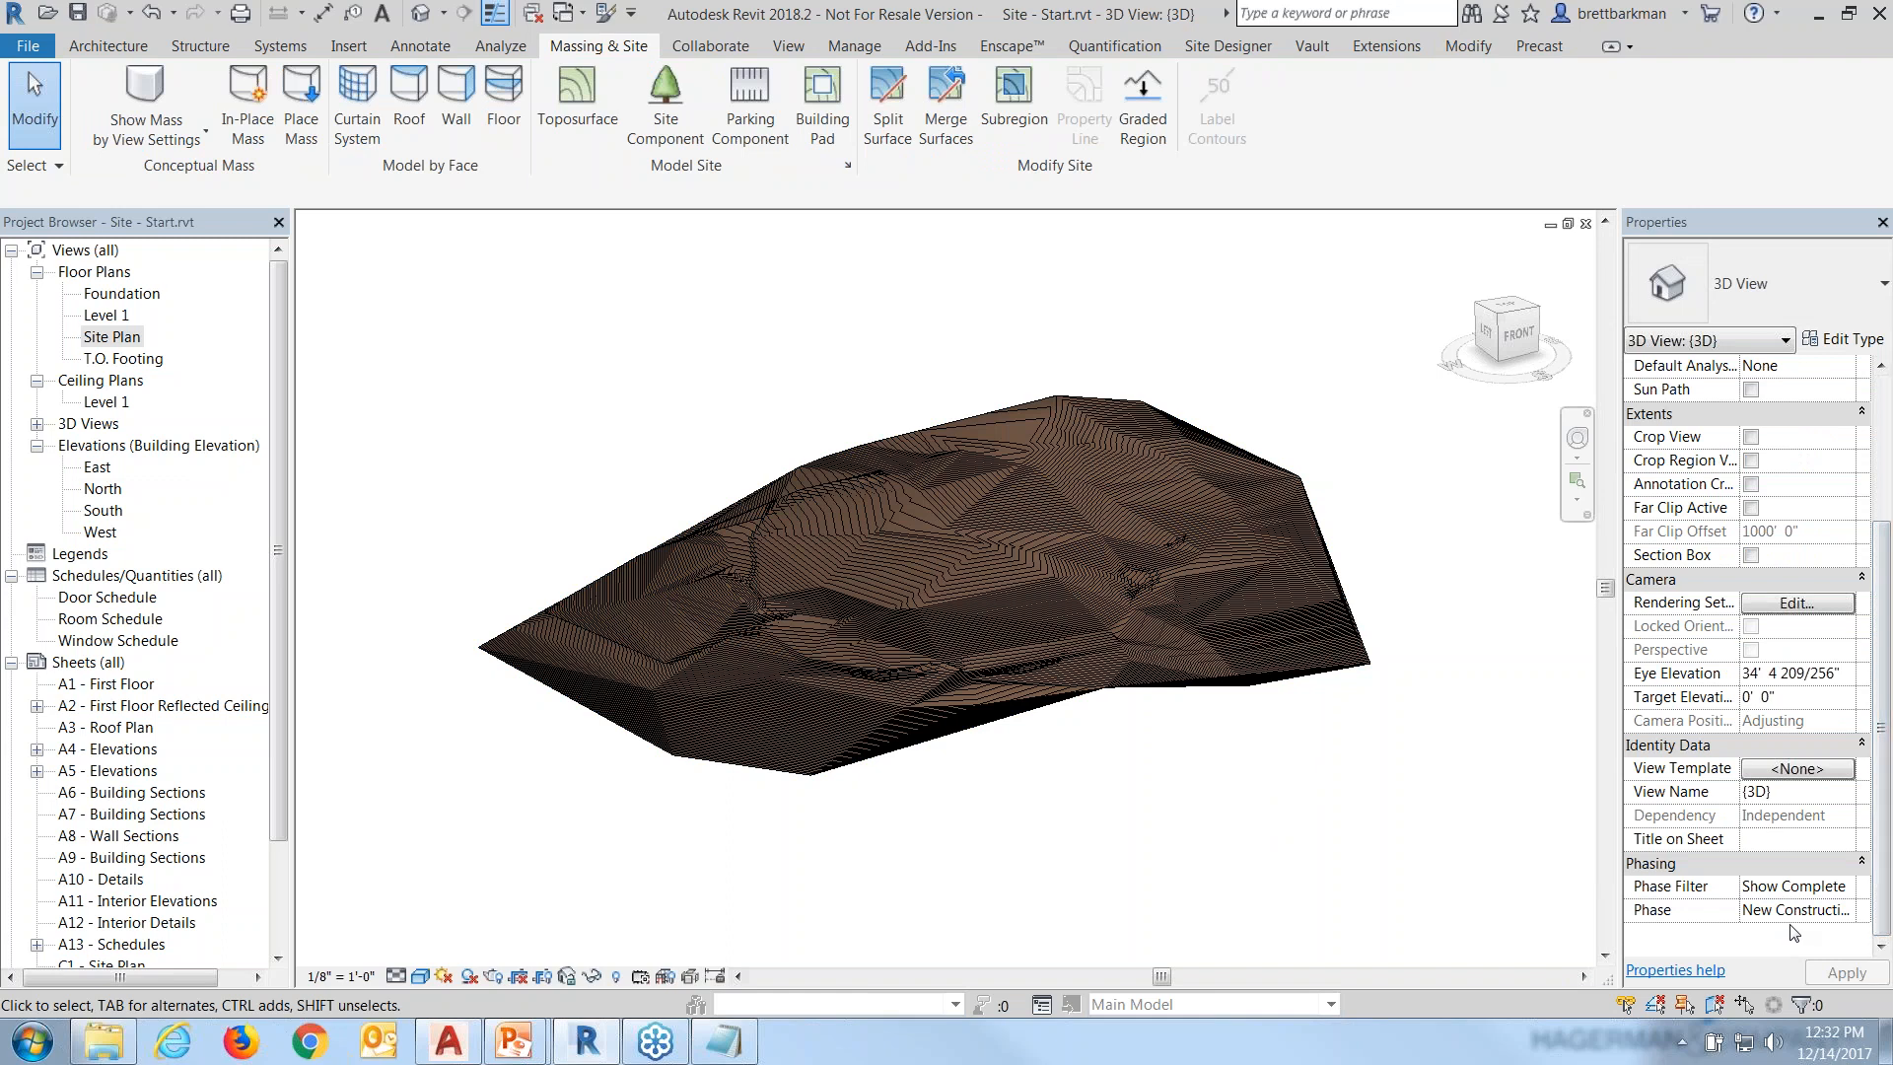
{"action": "left_click", "coordinate": [1840, 912]}
{"action": "left_click", "coordinate": [1845, 913]}
{"action": "left_click", "coordinate": [1846, 888]}
{"action": "left_click", "coordinate": [1846, 887]}
{"action": "left_click", "coordinate": [1748, 783]}
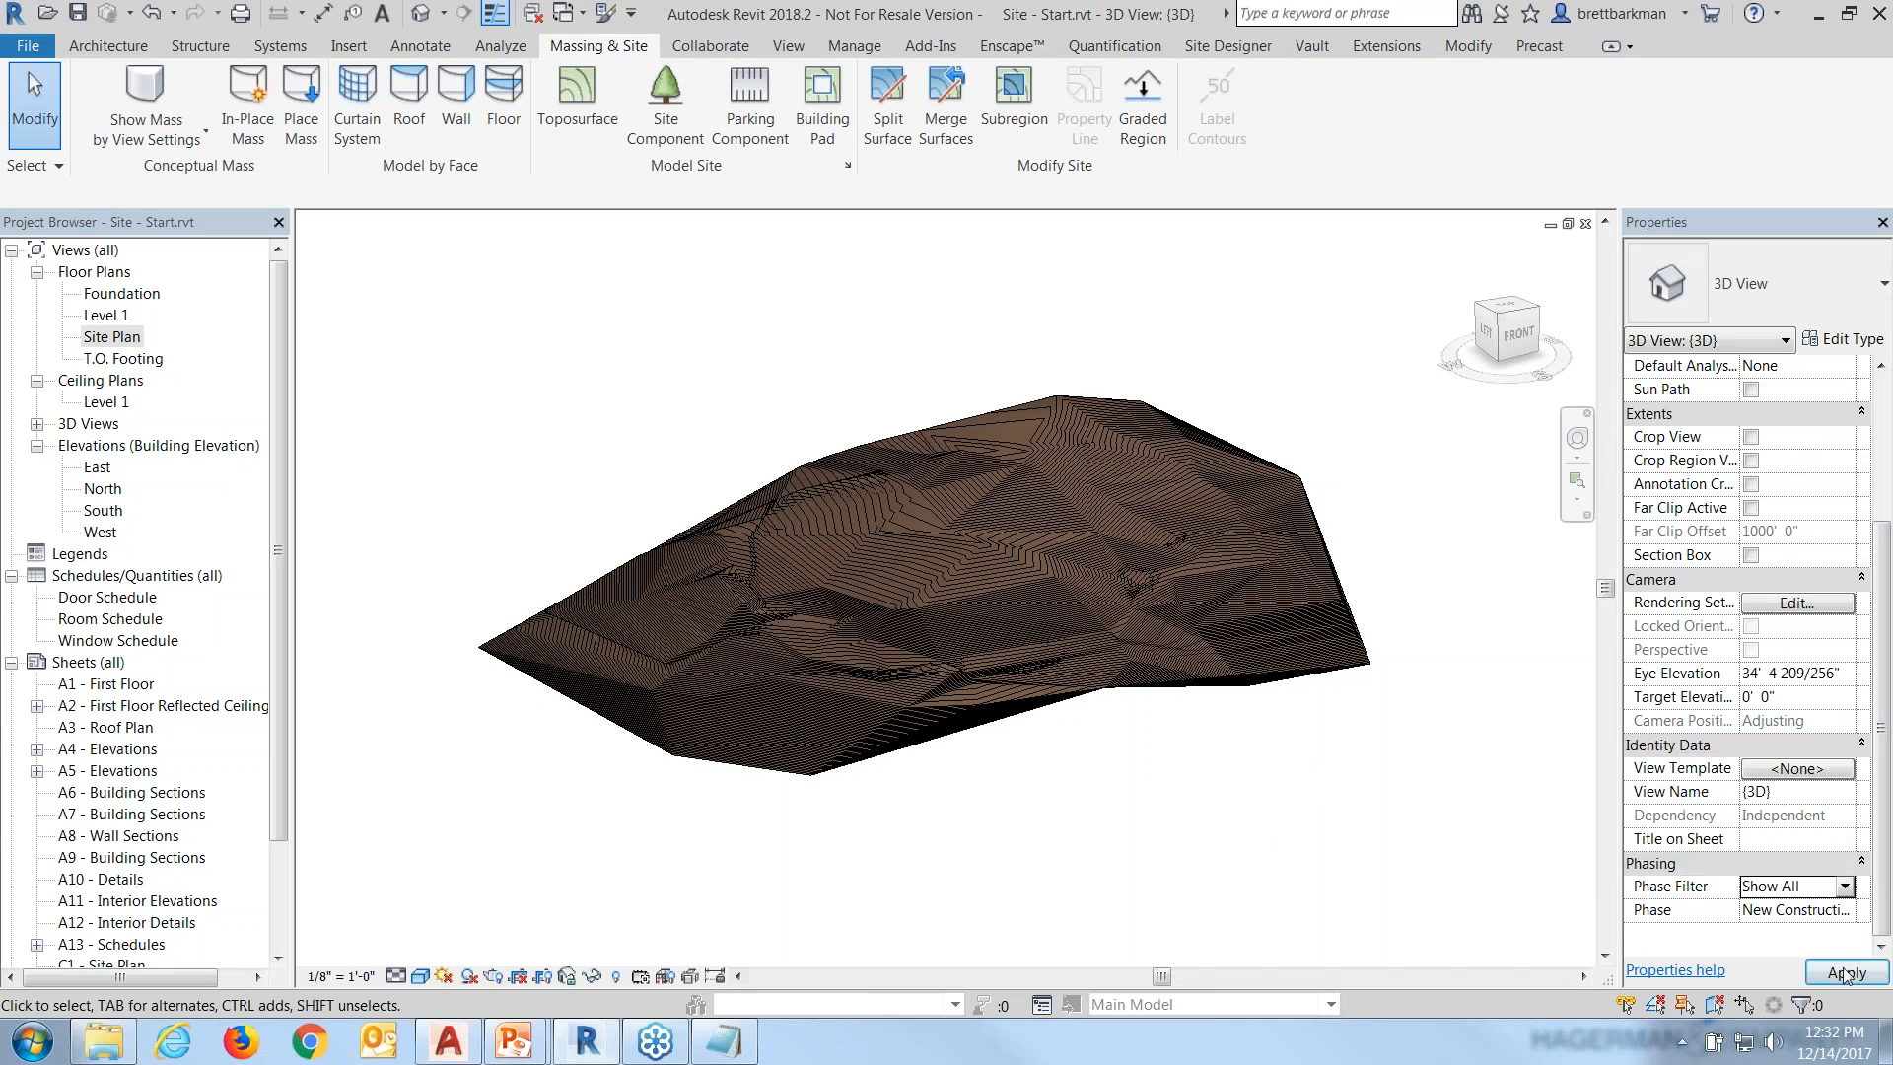
{"action": "left_click", "coordinate": [1848, 974]}
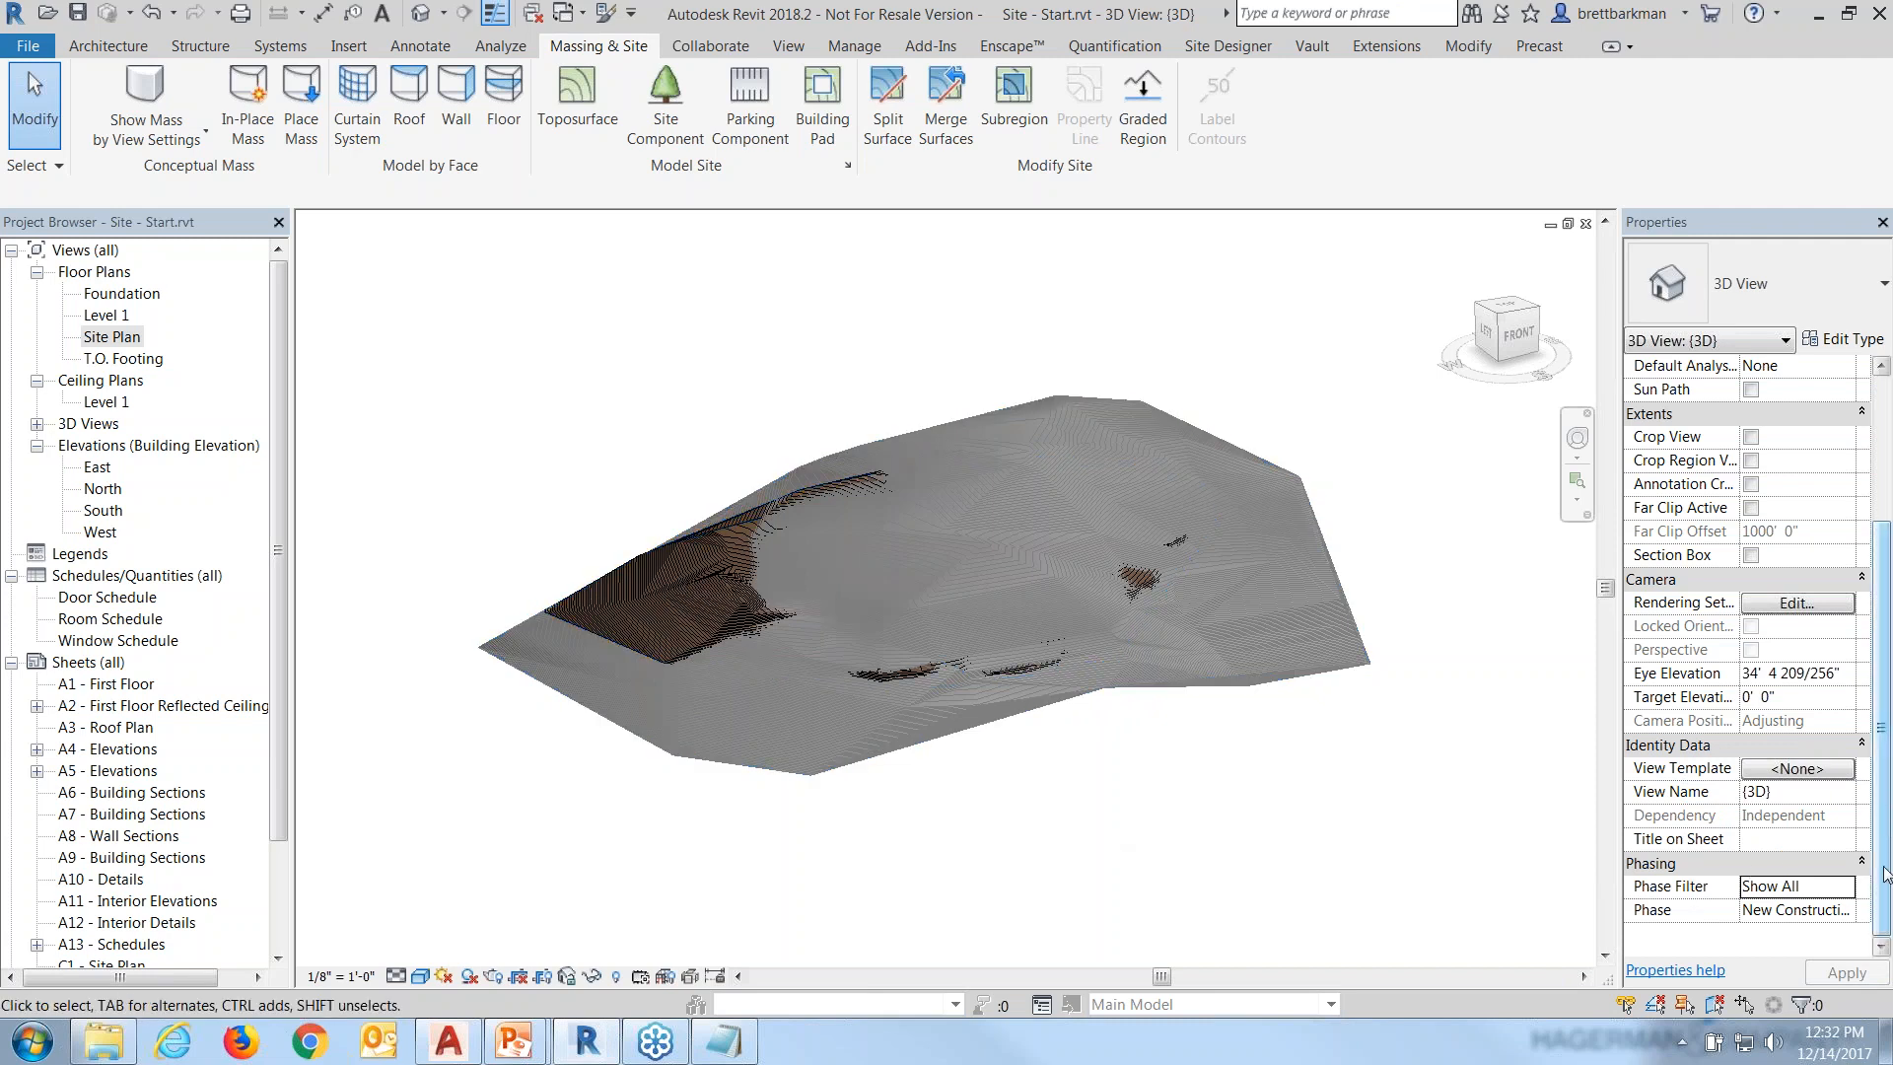
Set the 3D view's phase filter to Show Complete and apply it.
{"action": "left_click", "coordinate": [1845, 887]}
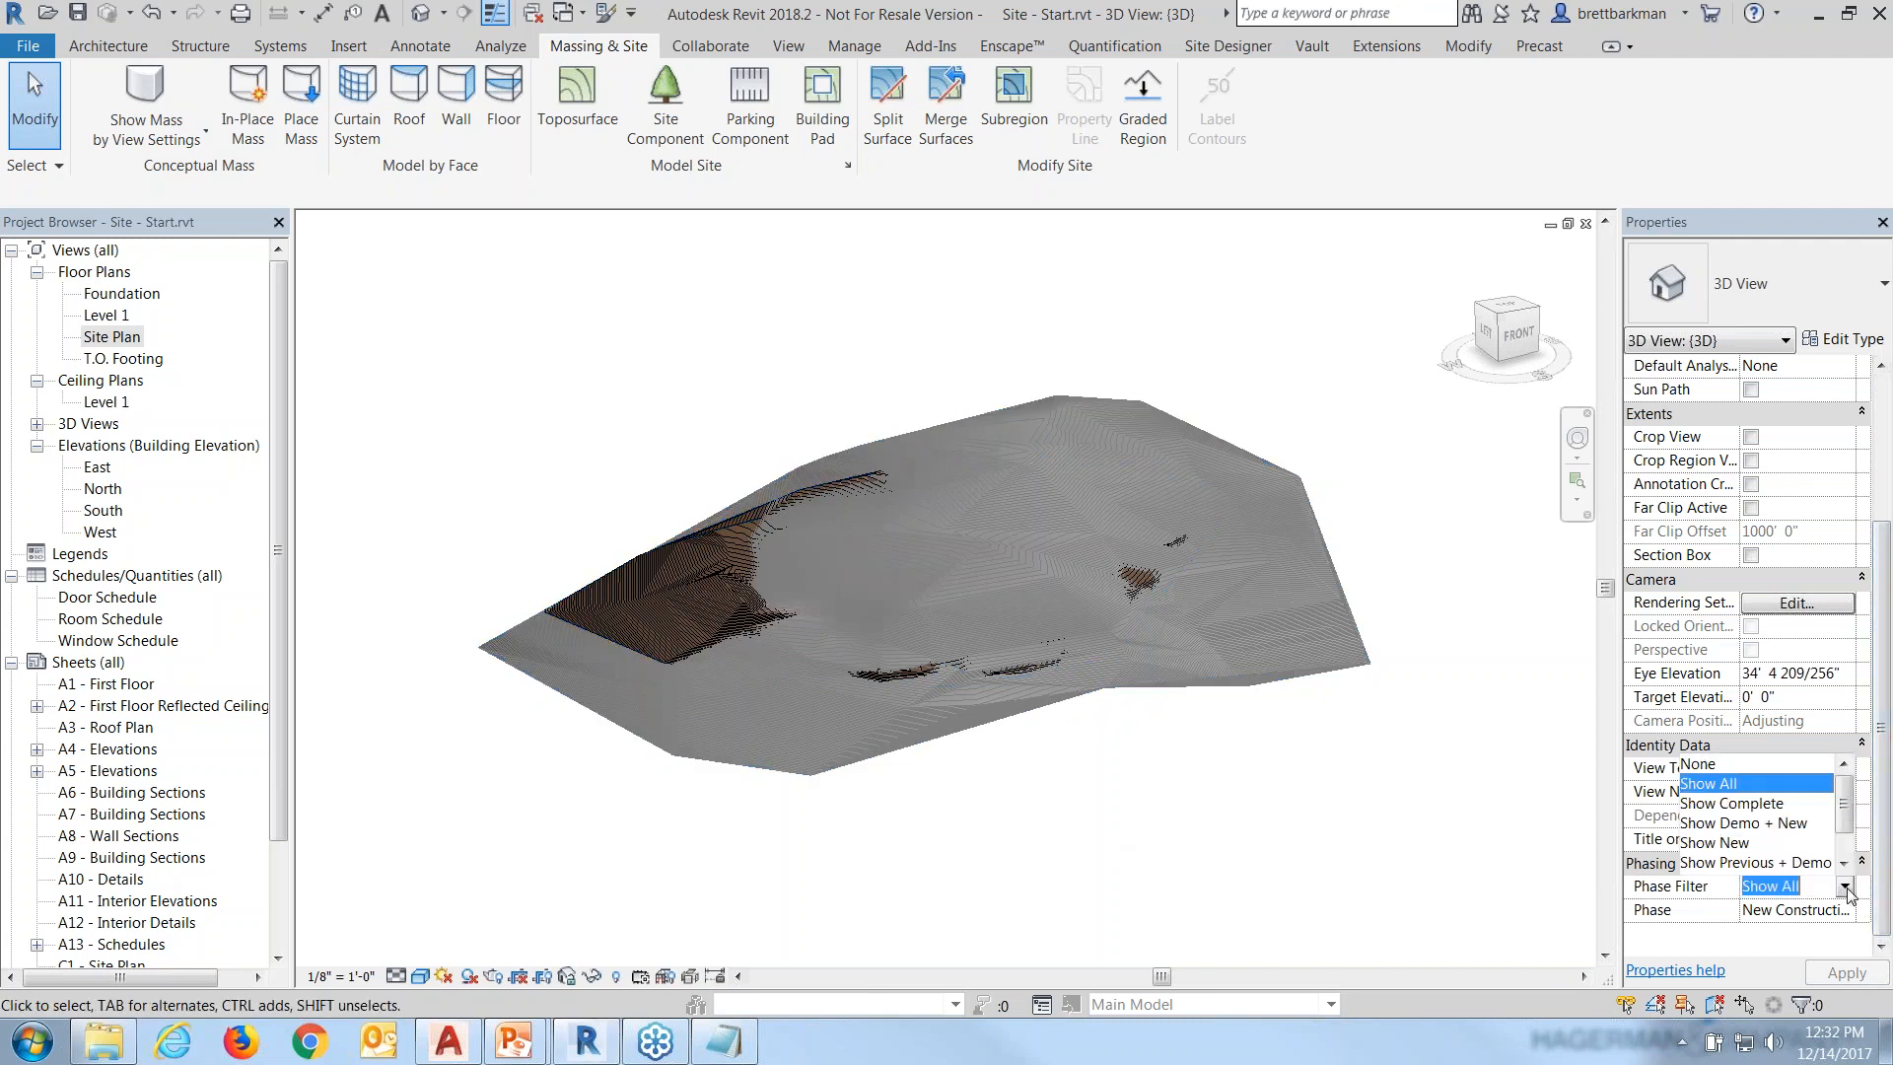
{"action": "left_click", "coordinate": [1760, 805]}
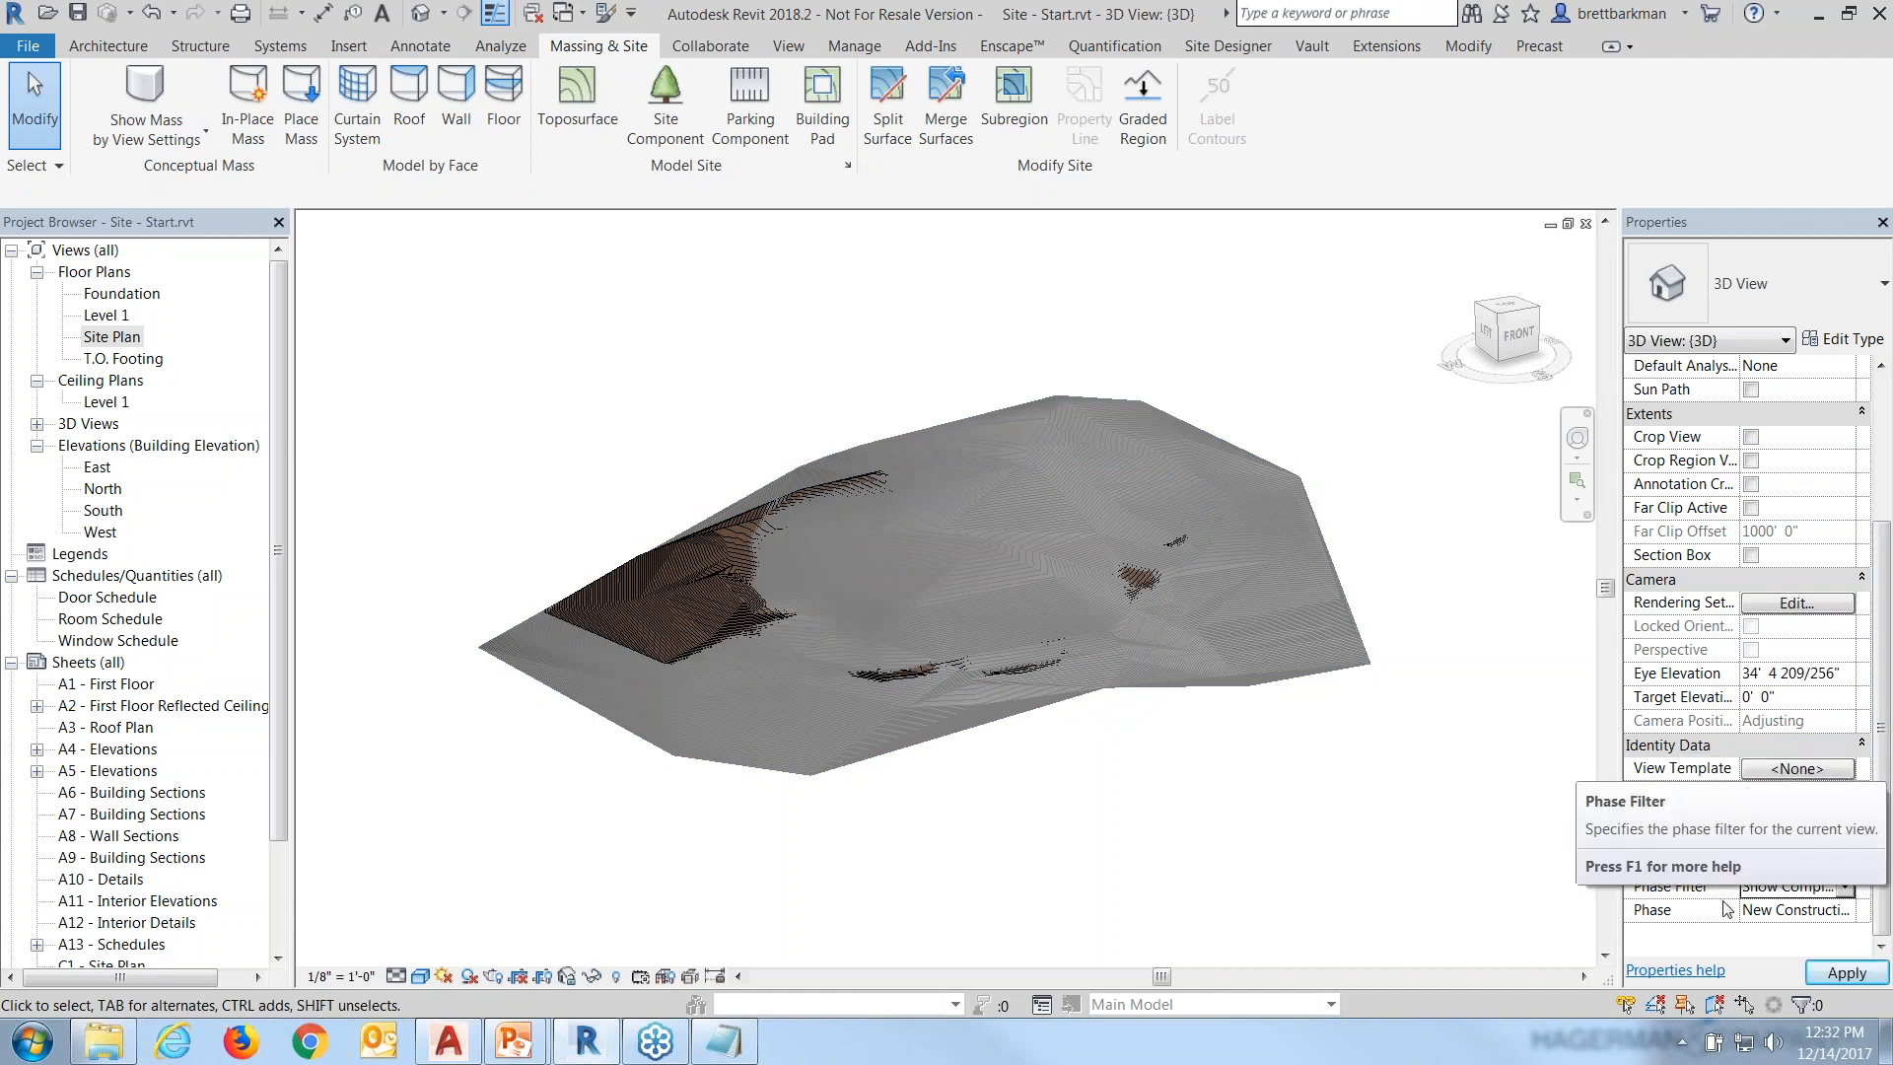
{"action": "left_click", "coordinate": [1849, 966]}
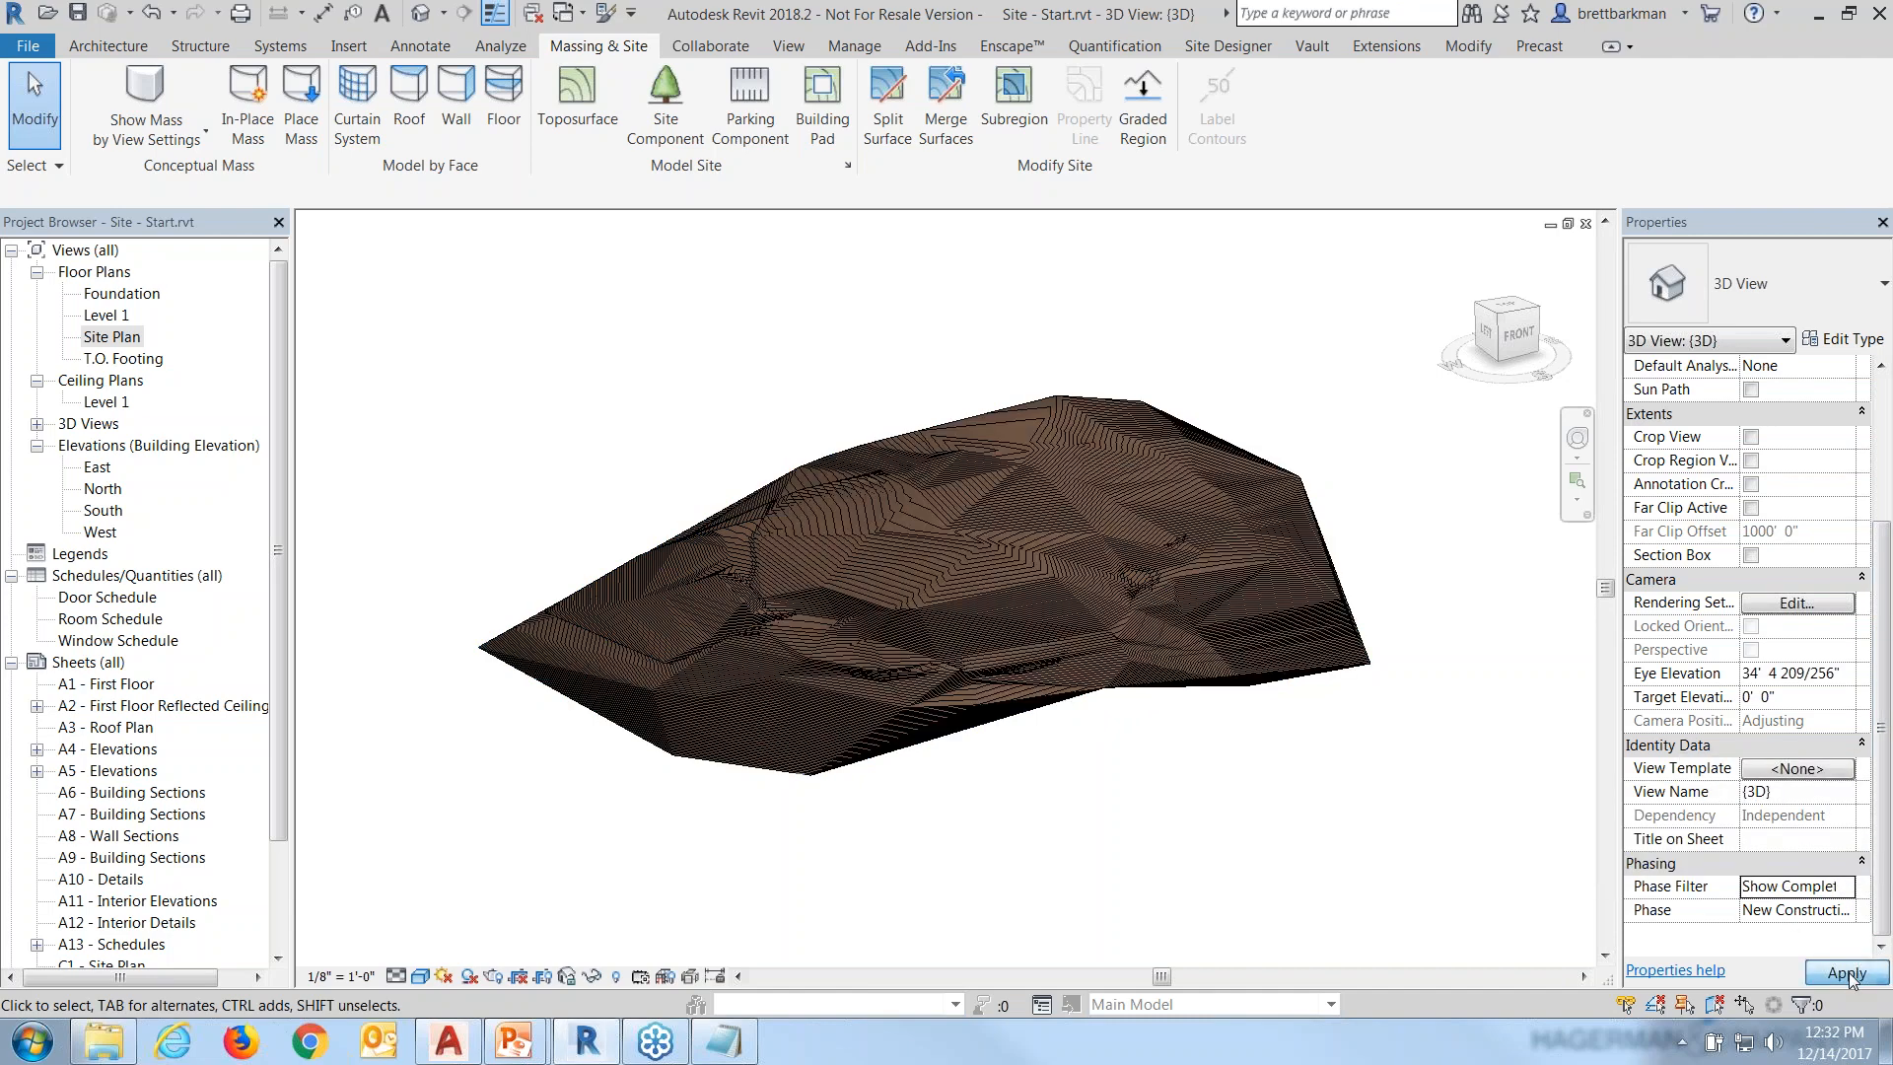
Switch the 3D view's phase to Existing to examine the original grade, and return it to New Construction.
{"action": "left_click", "coordinate": [1848, 915]}
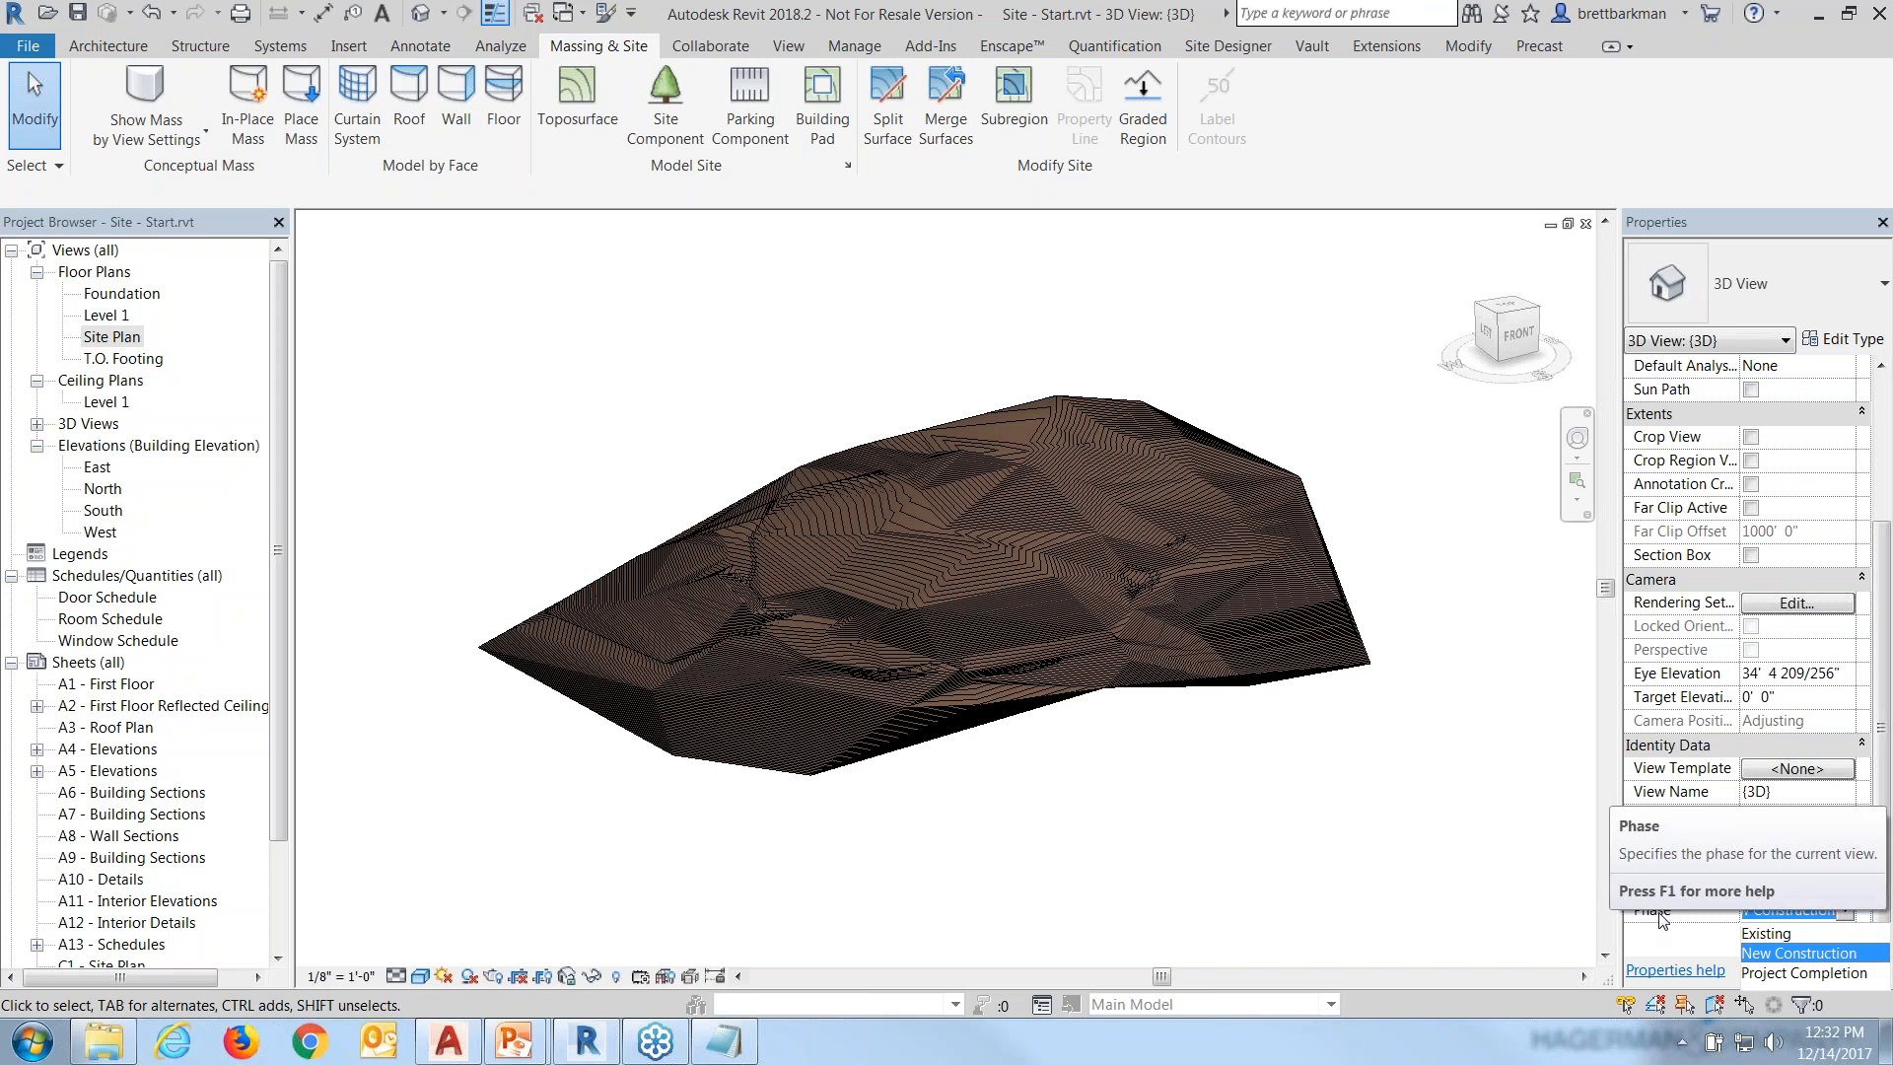
{"action": "left_click", "coordinate": [1784, 933]}
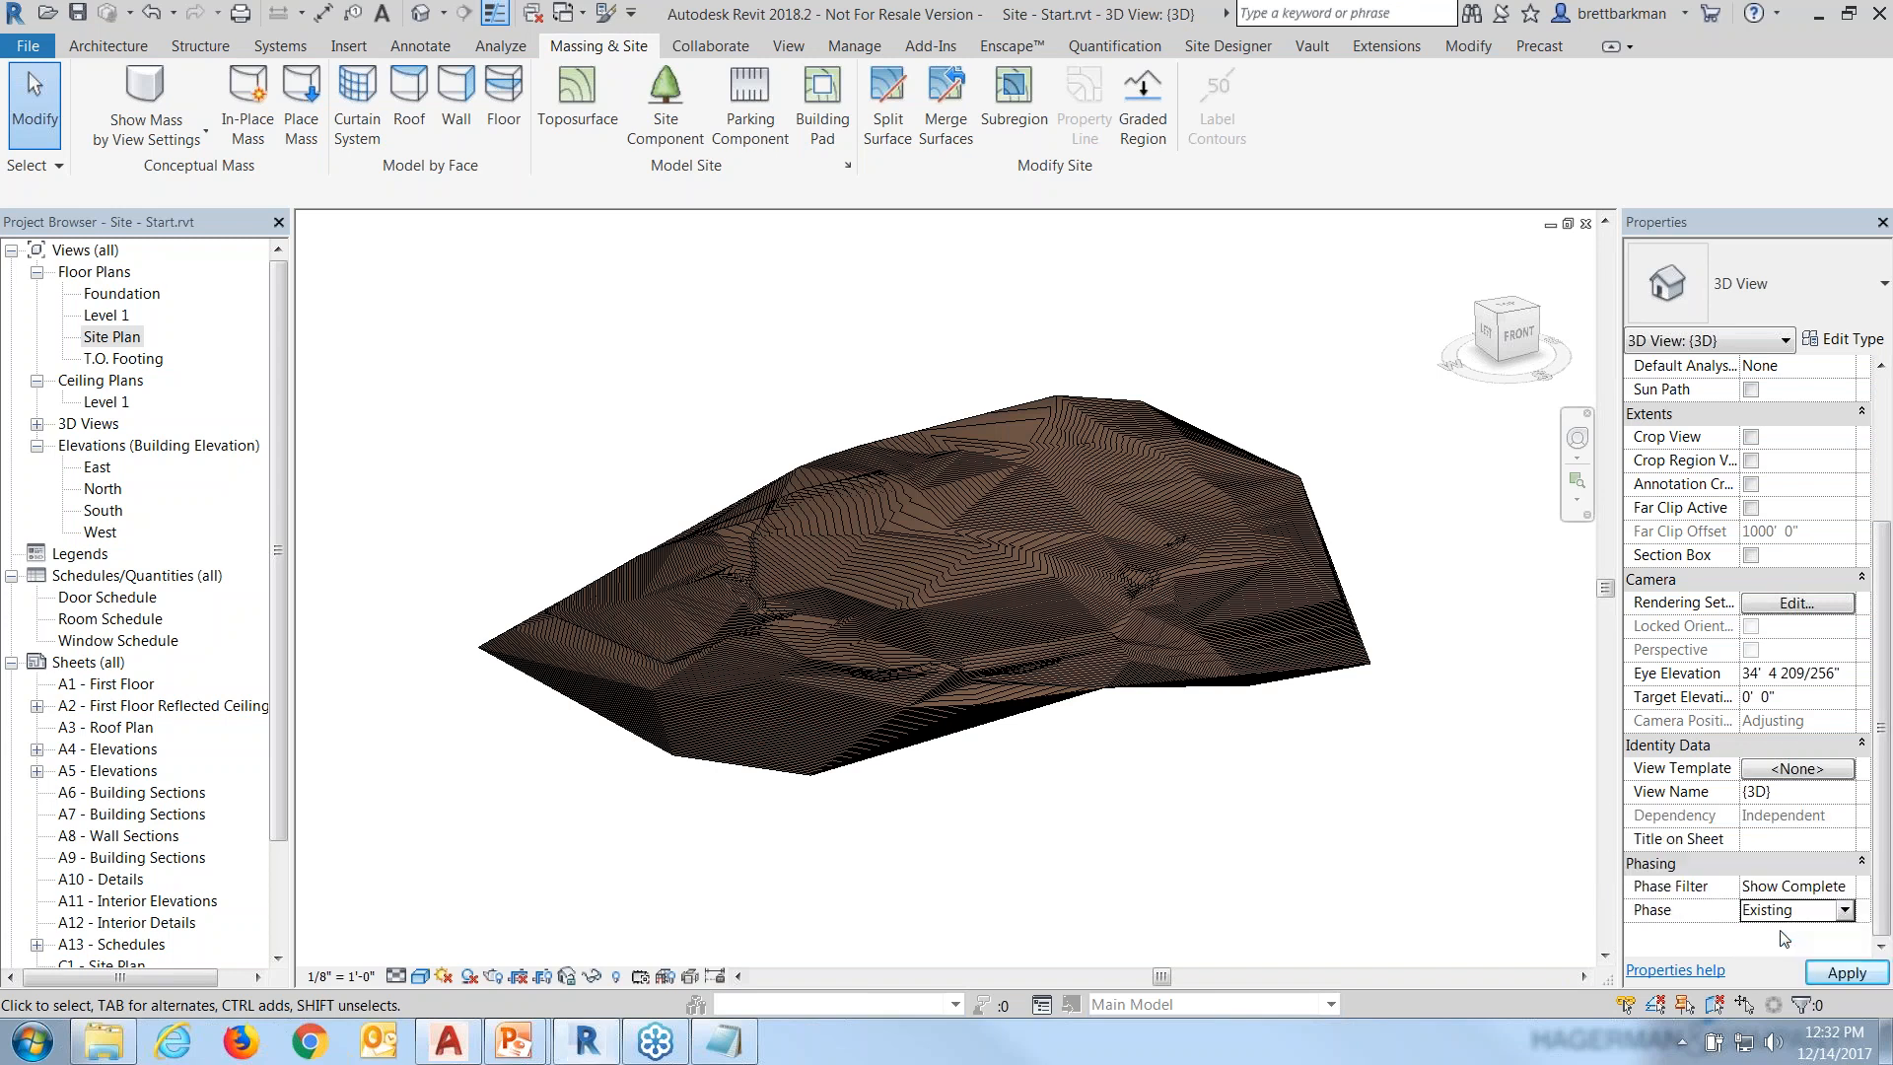
{"action": "left_click", "coordinate": [1846, 972]}
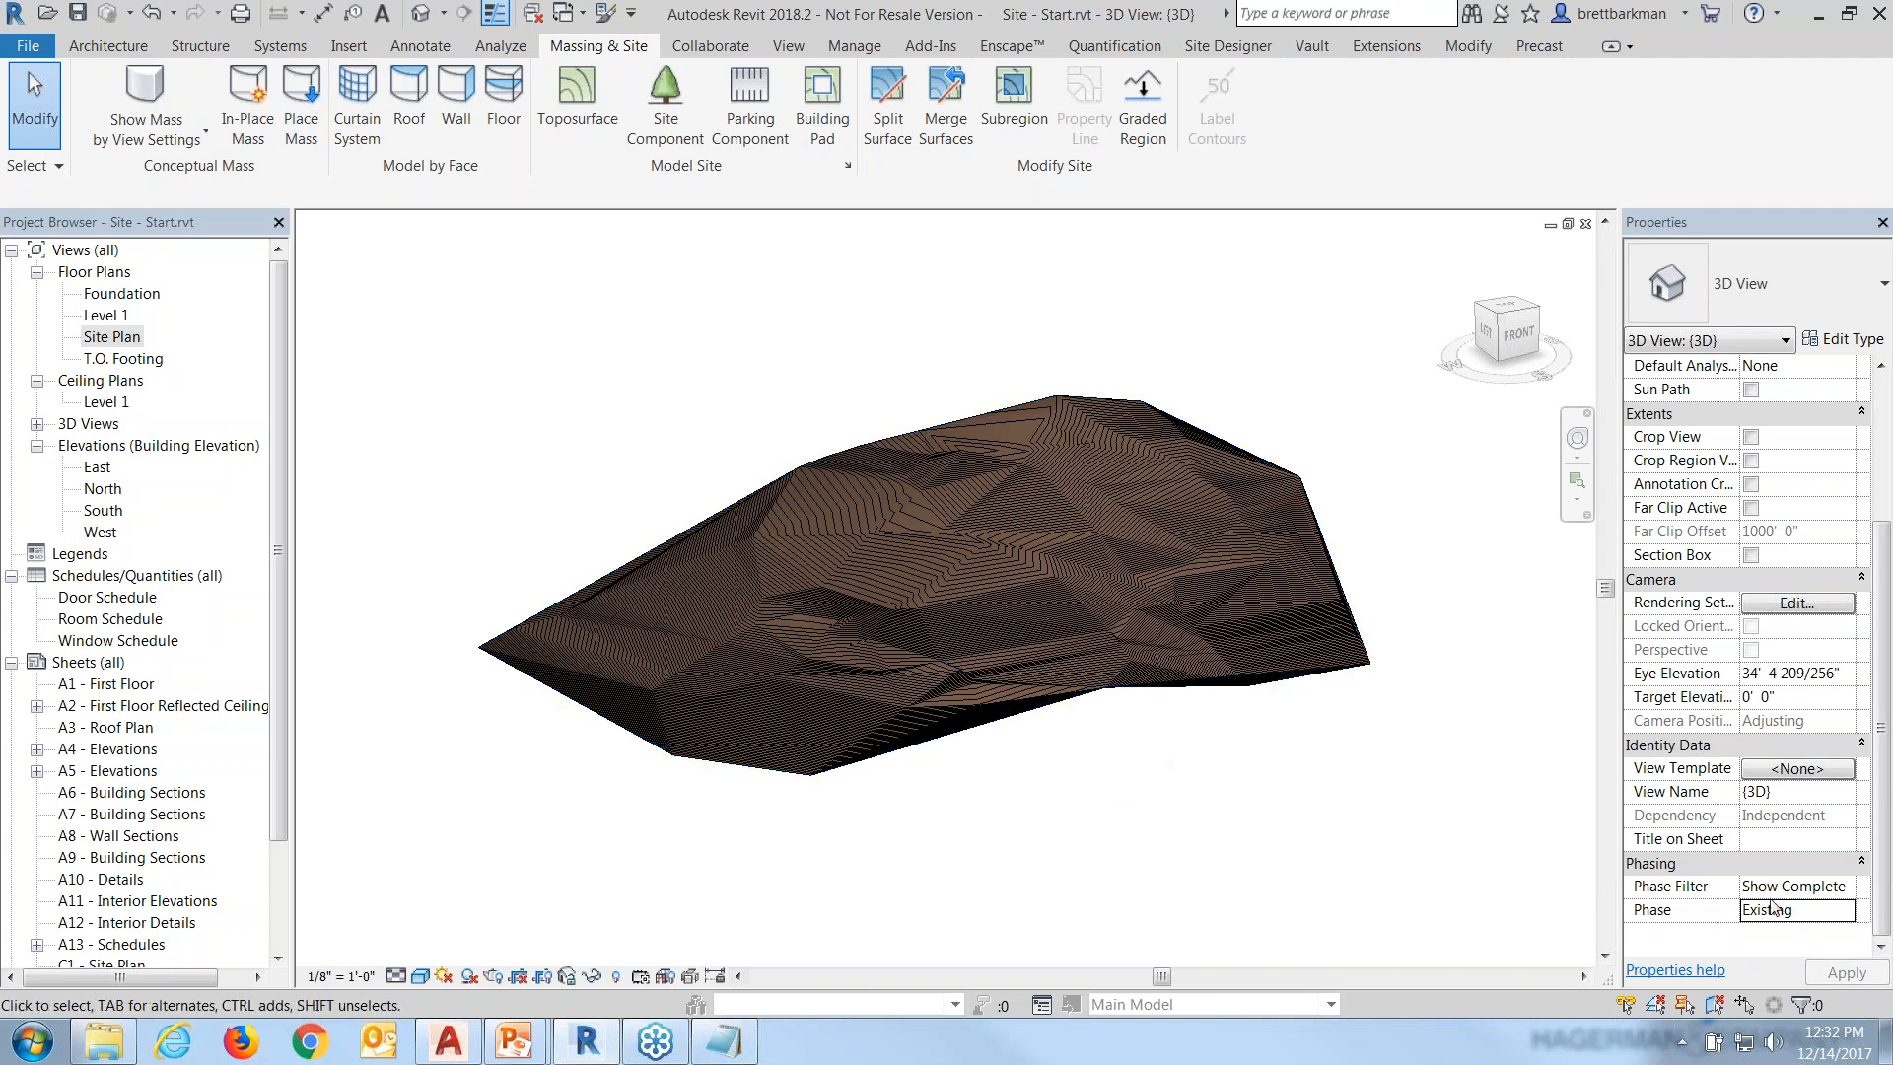
{"action": "left_click", "coordinate": [1850, 913]}
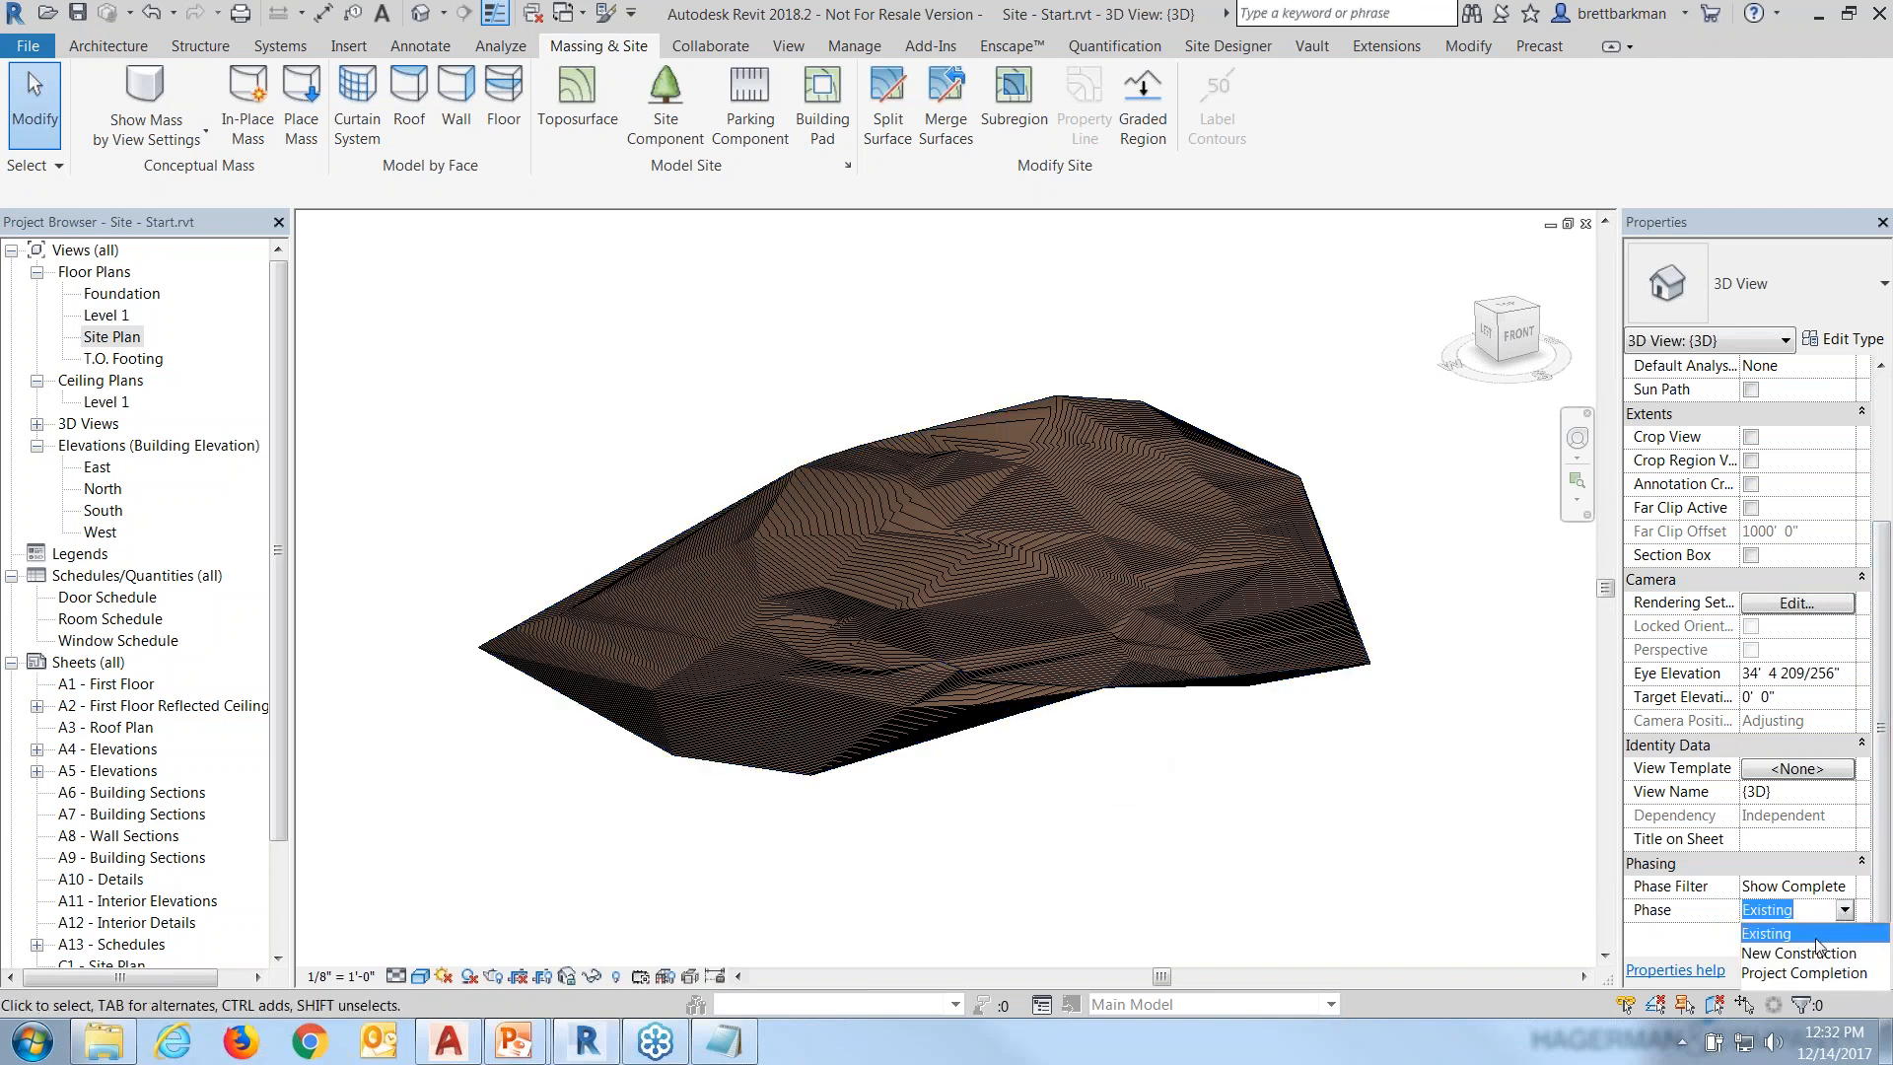
{"action": "left_click", "coordinate": [1784, 934]}
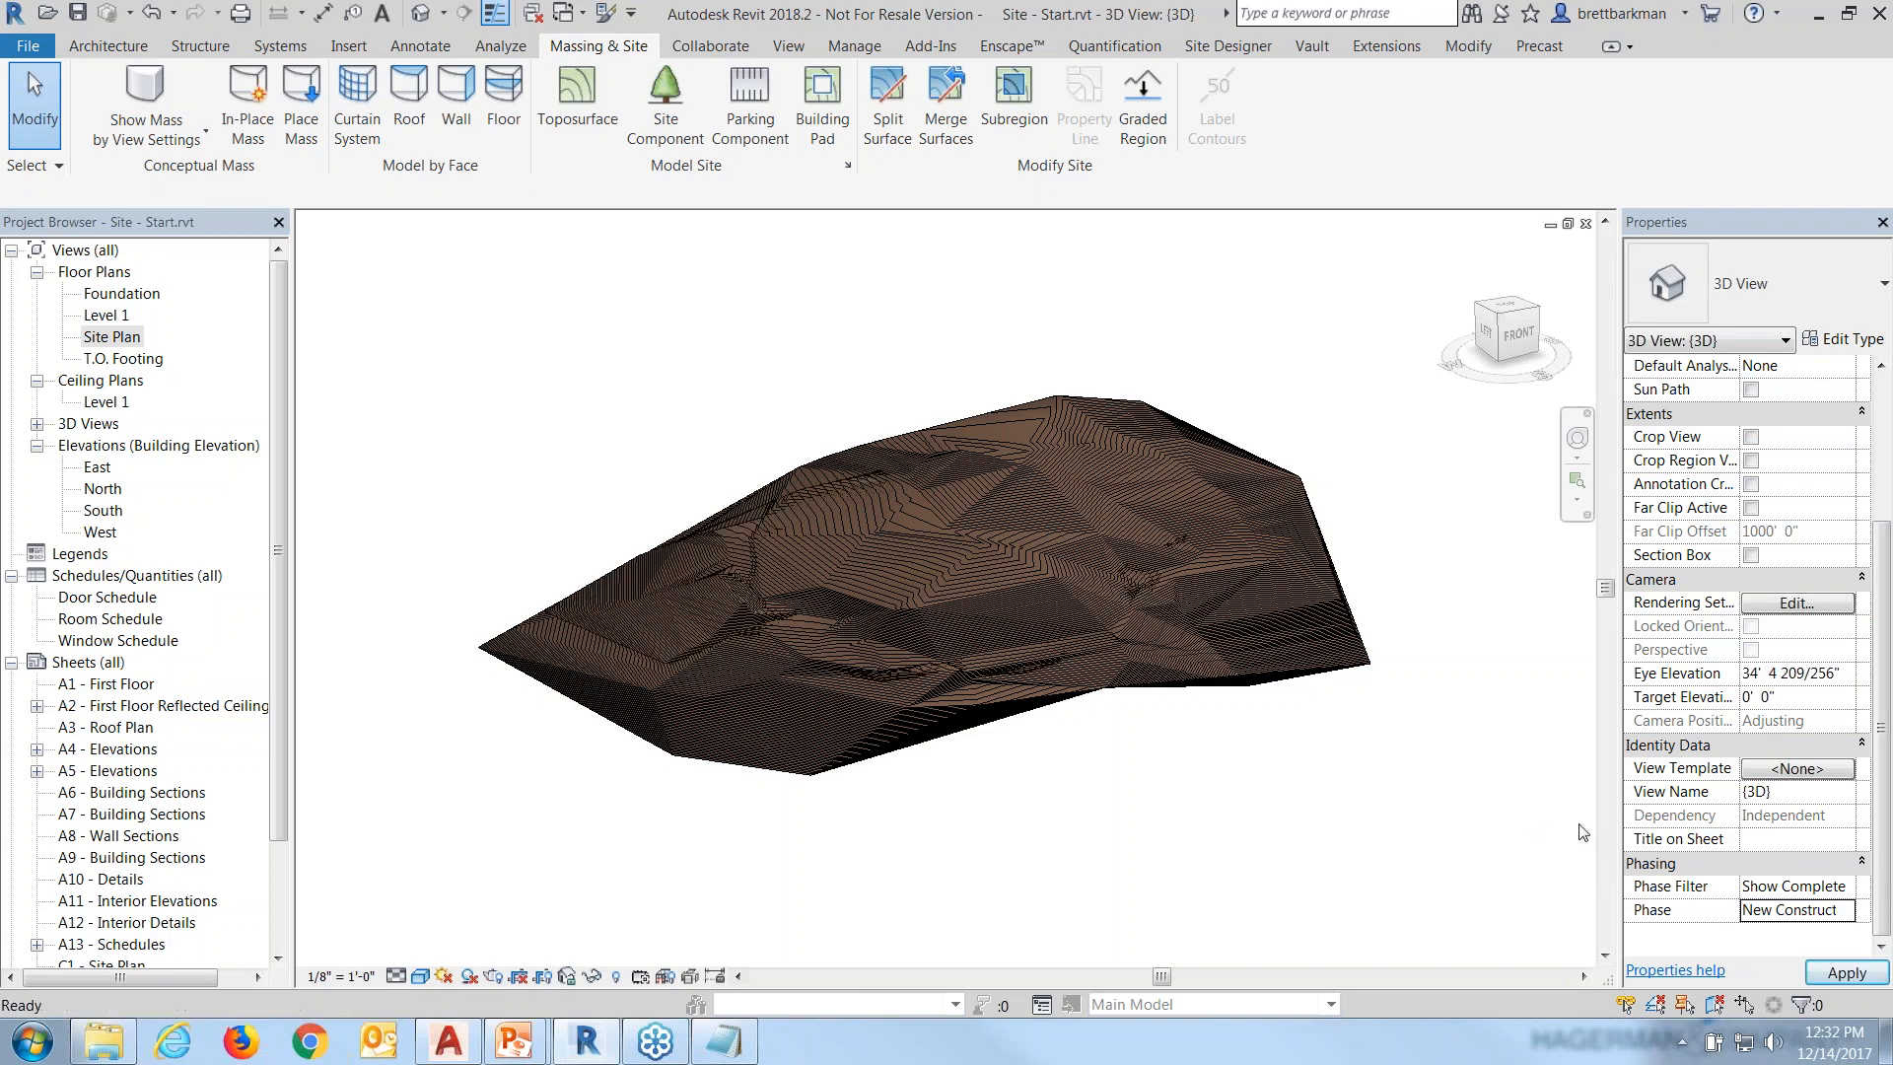
{"action": "key", "text": "Return"}
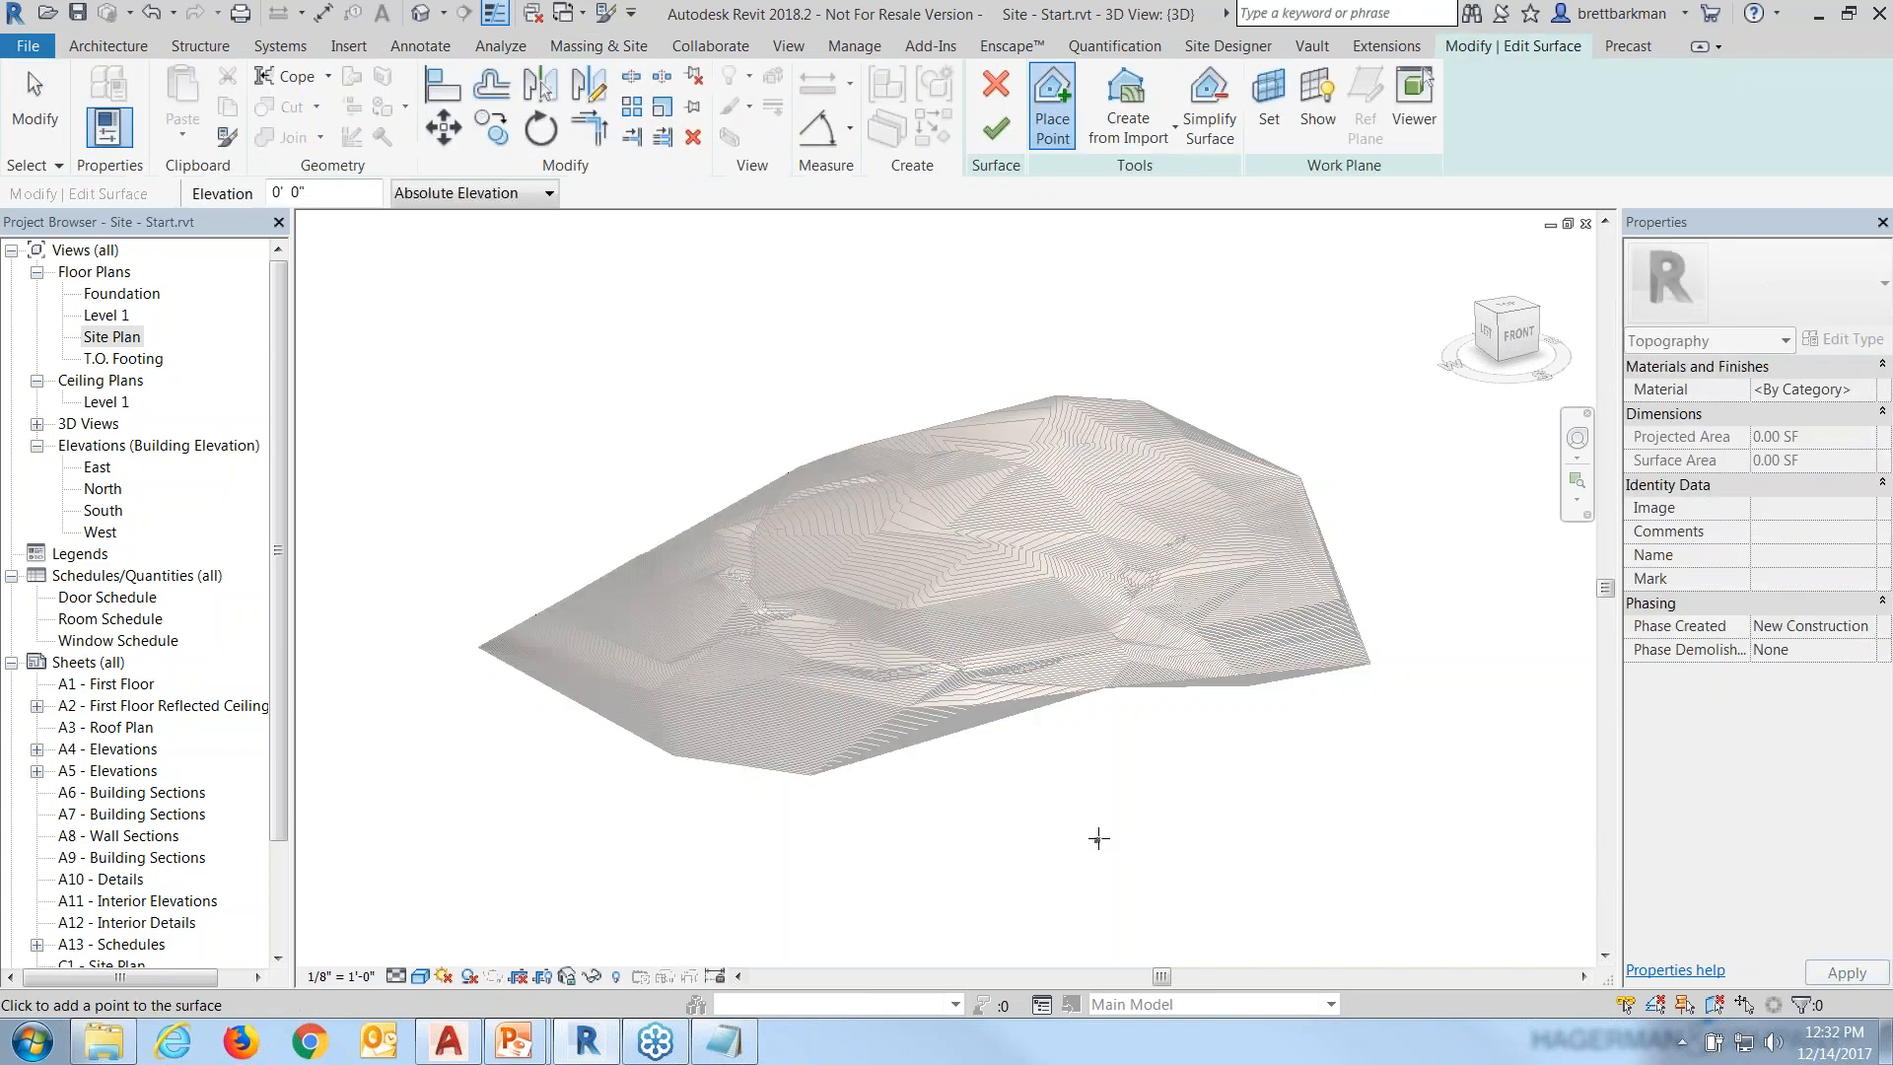
Cancel the open surface edit and delete the new grading surface, keeping only the existing toposurface.
{"action": "left_click", "coordinate": [995, 85]}
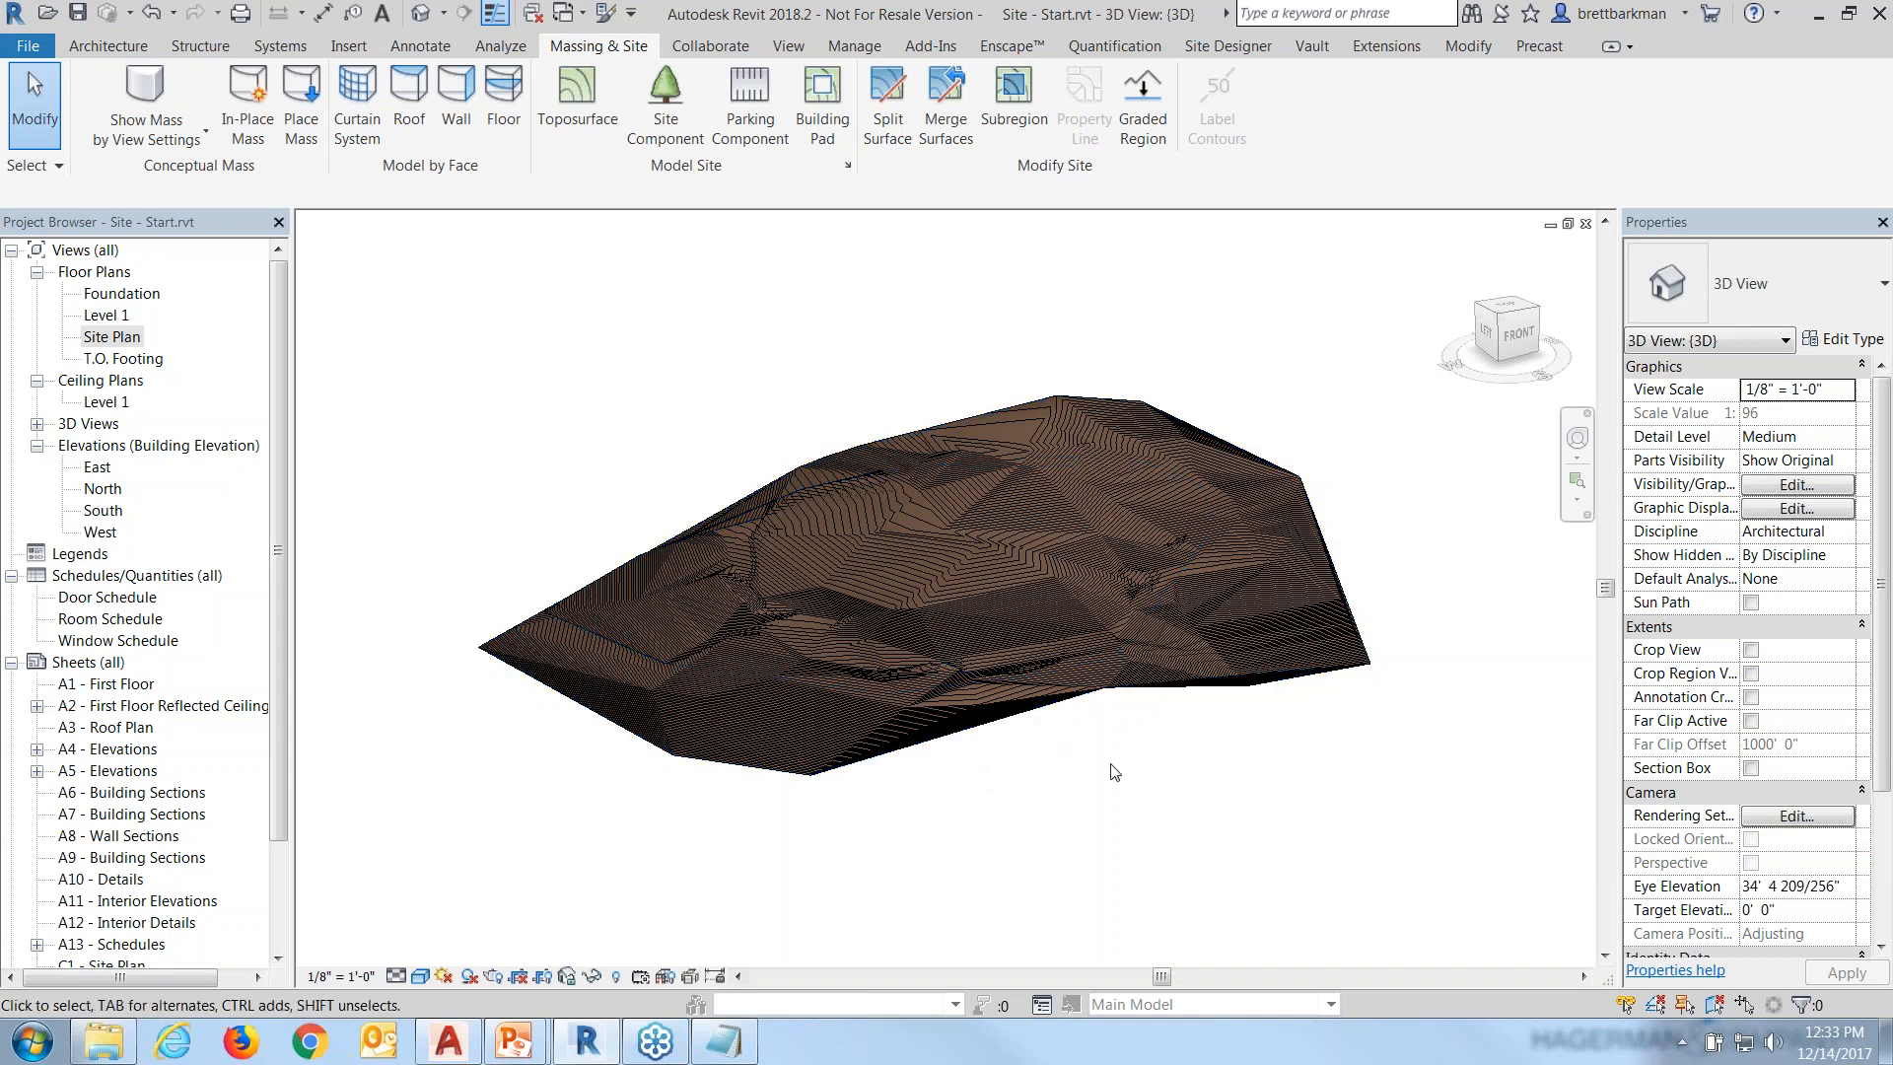
{"action": "left_click", "coordinate": [724, 575]}
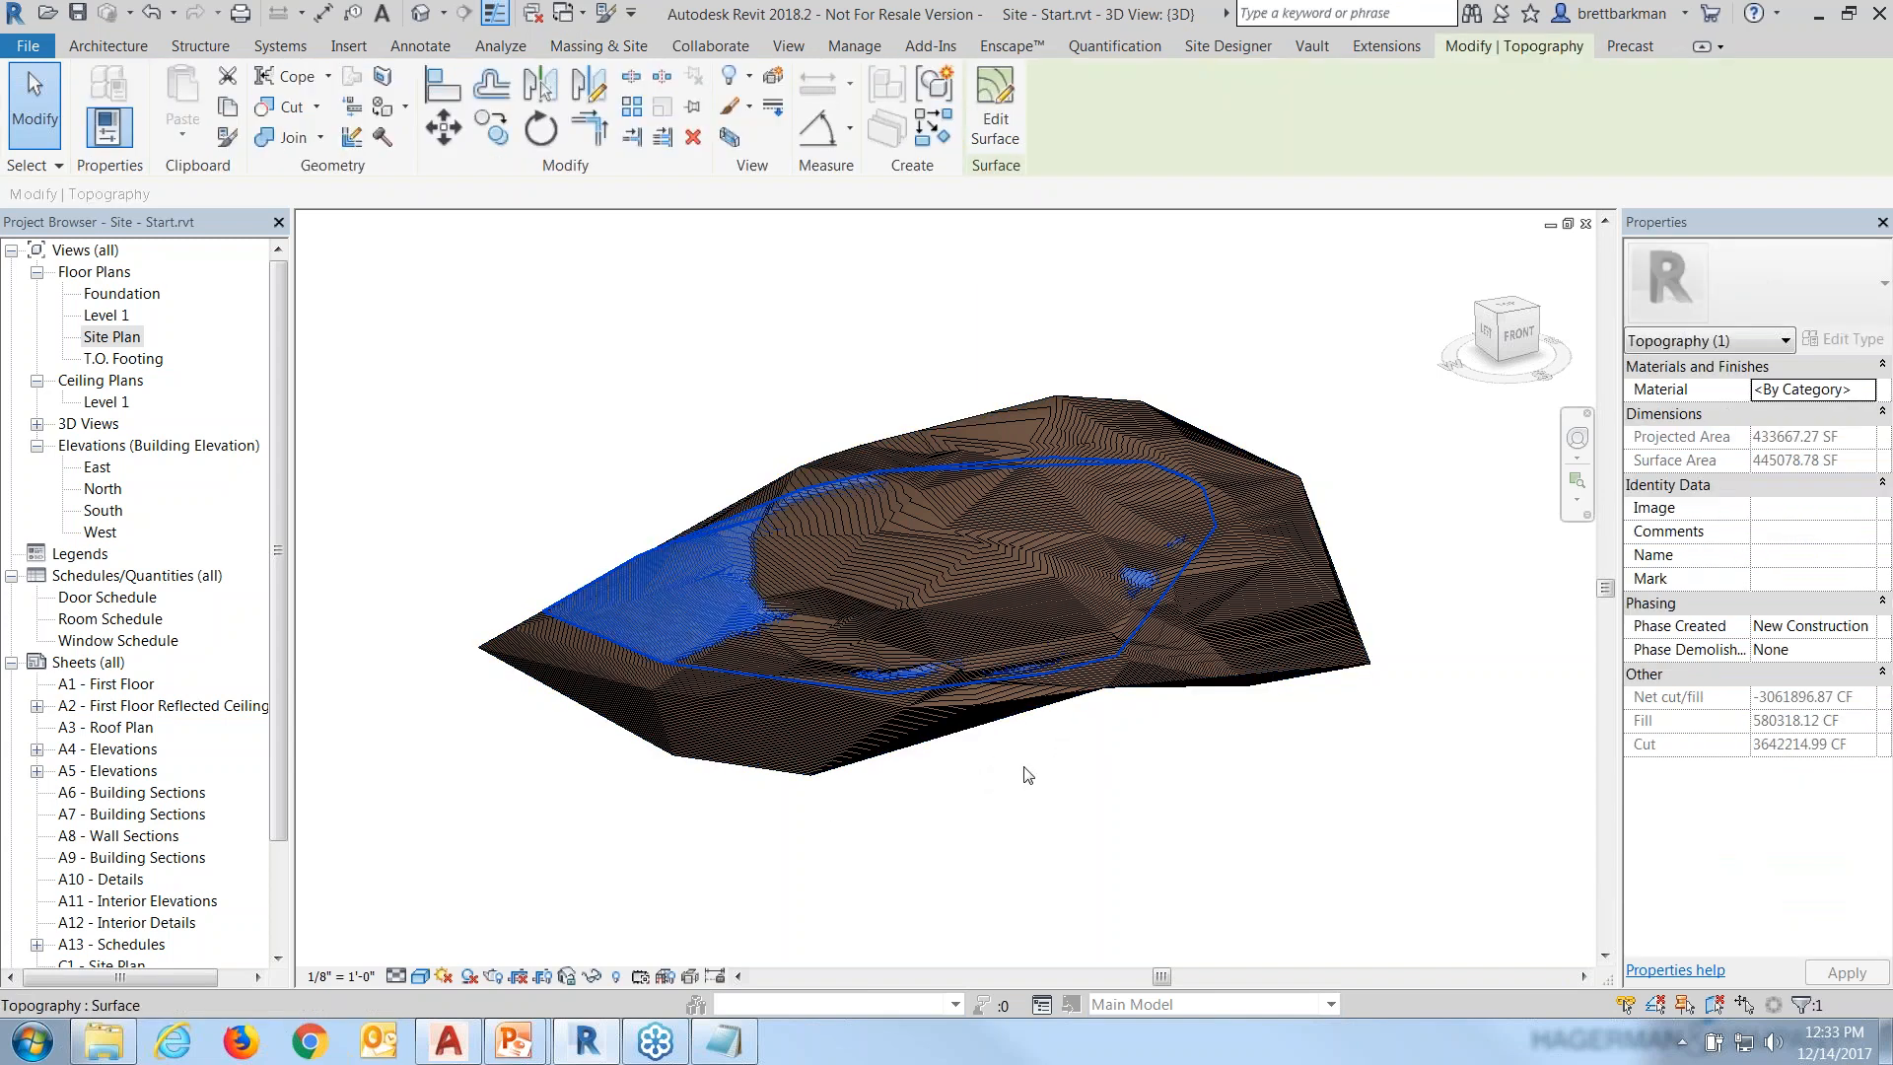
{"action": "left_click", "coordinate": [1093, 791]}
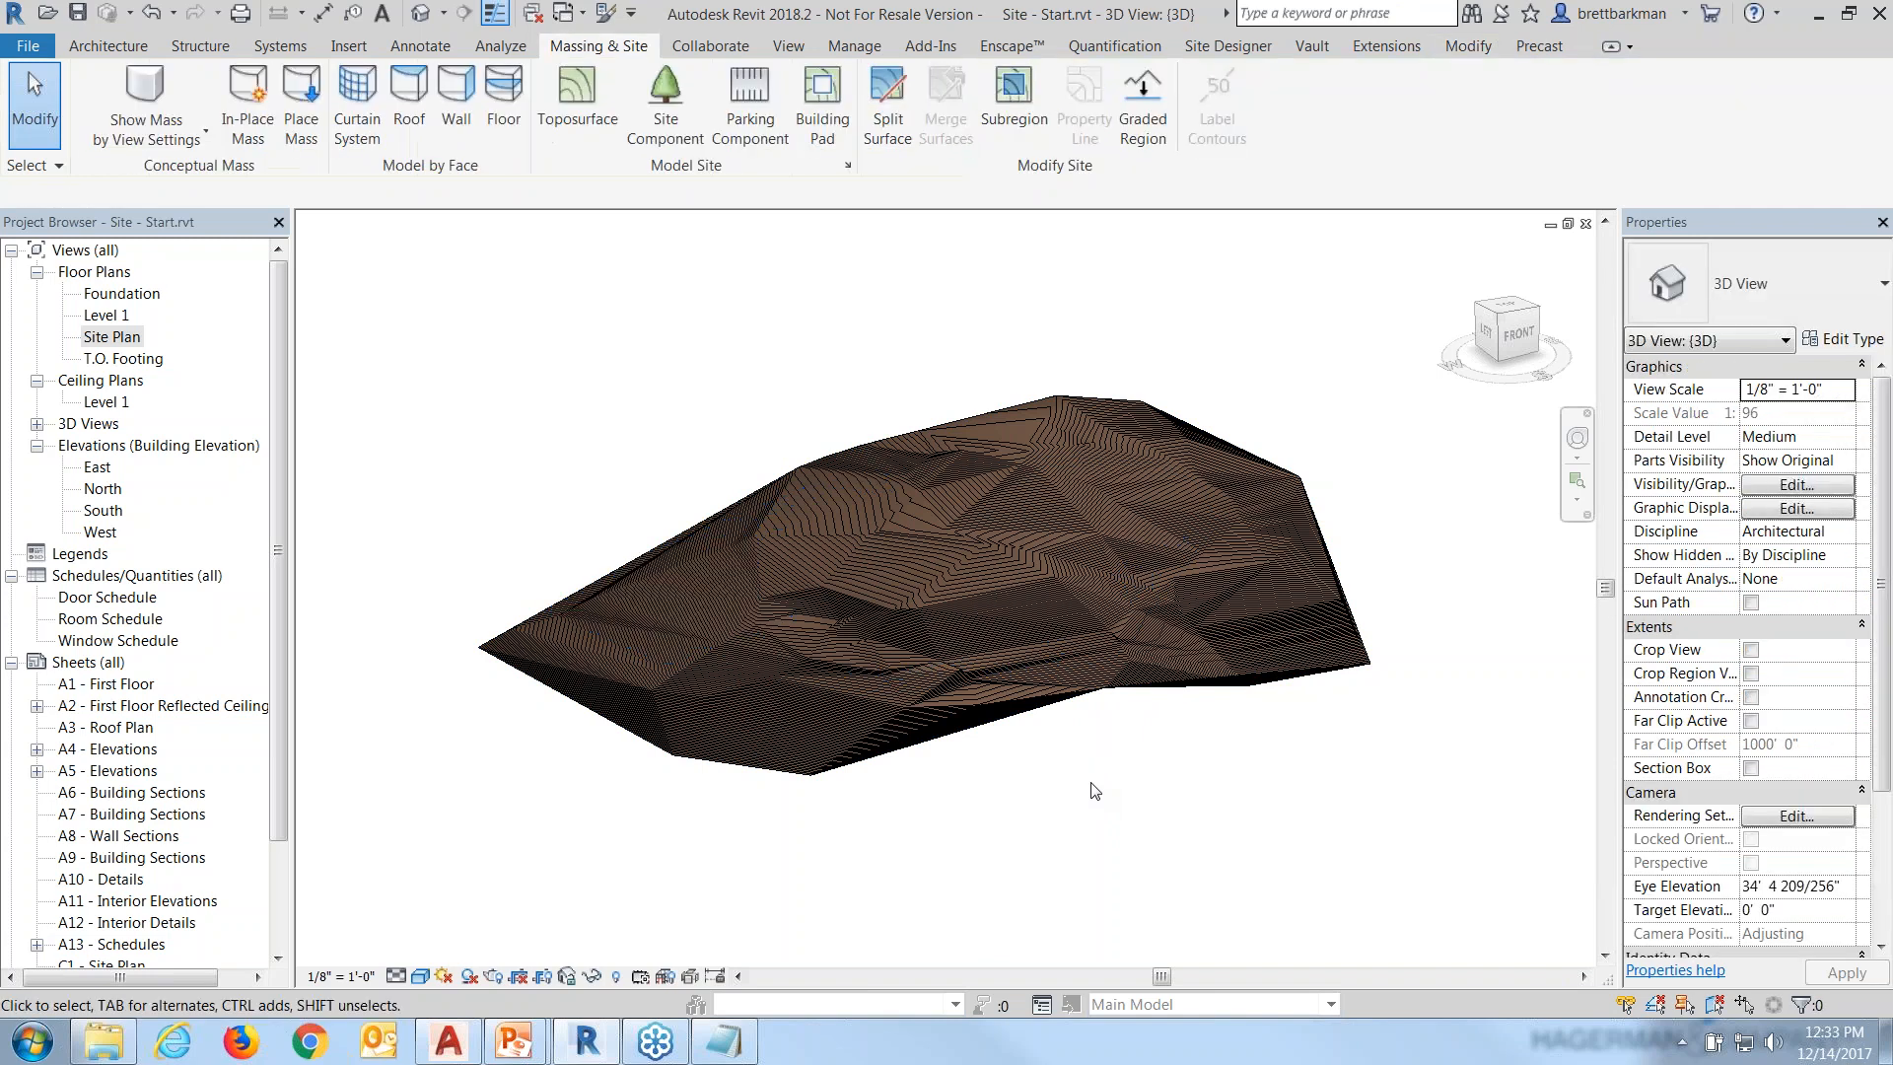
Set the 3D view's phase filter to Show All and apply it.
{"action": "scroll", "coordinate": [1693, 768], "scroll_direction": "down", "scroll_amount": 3}
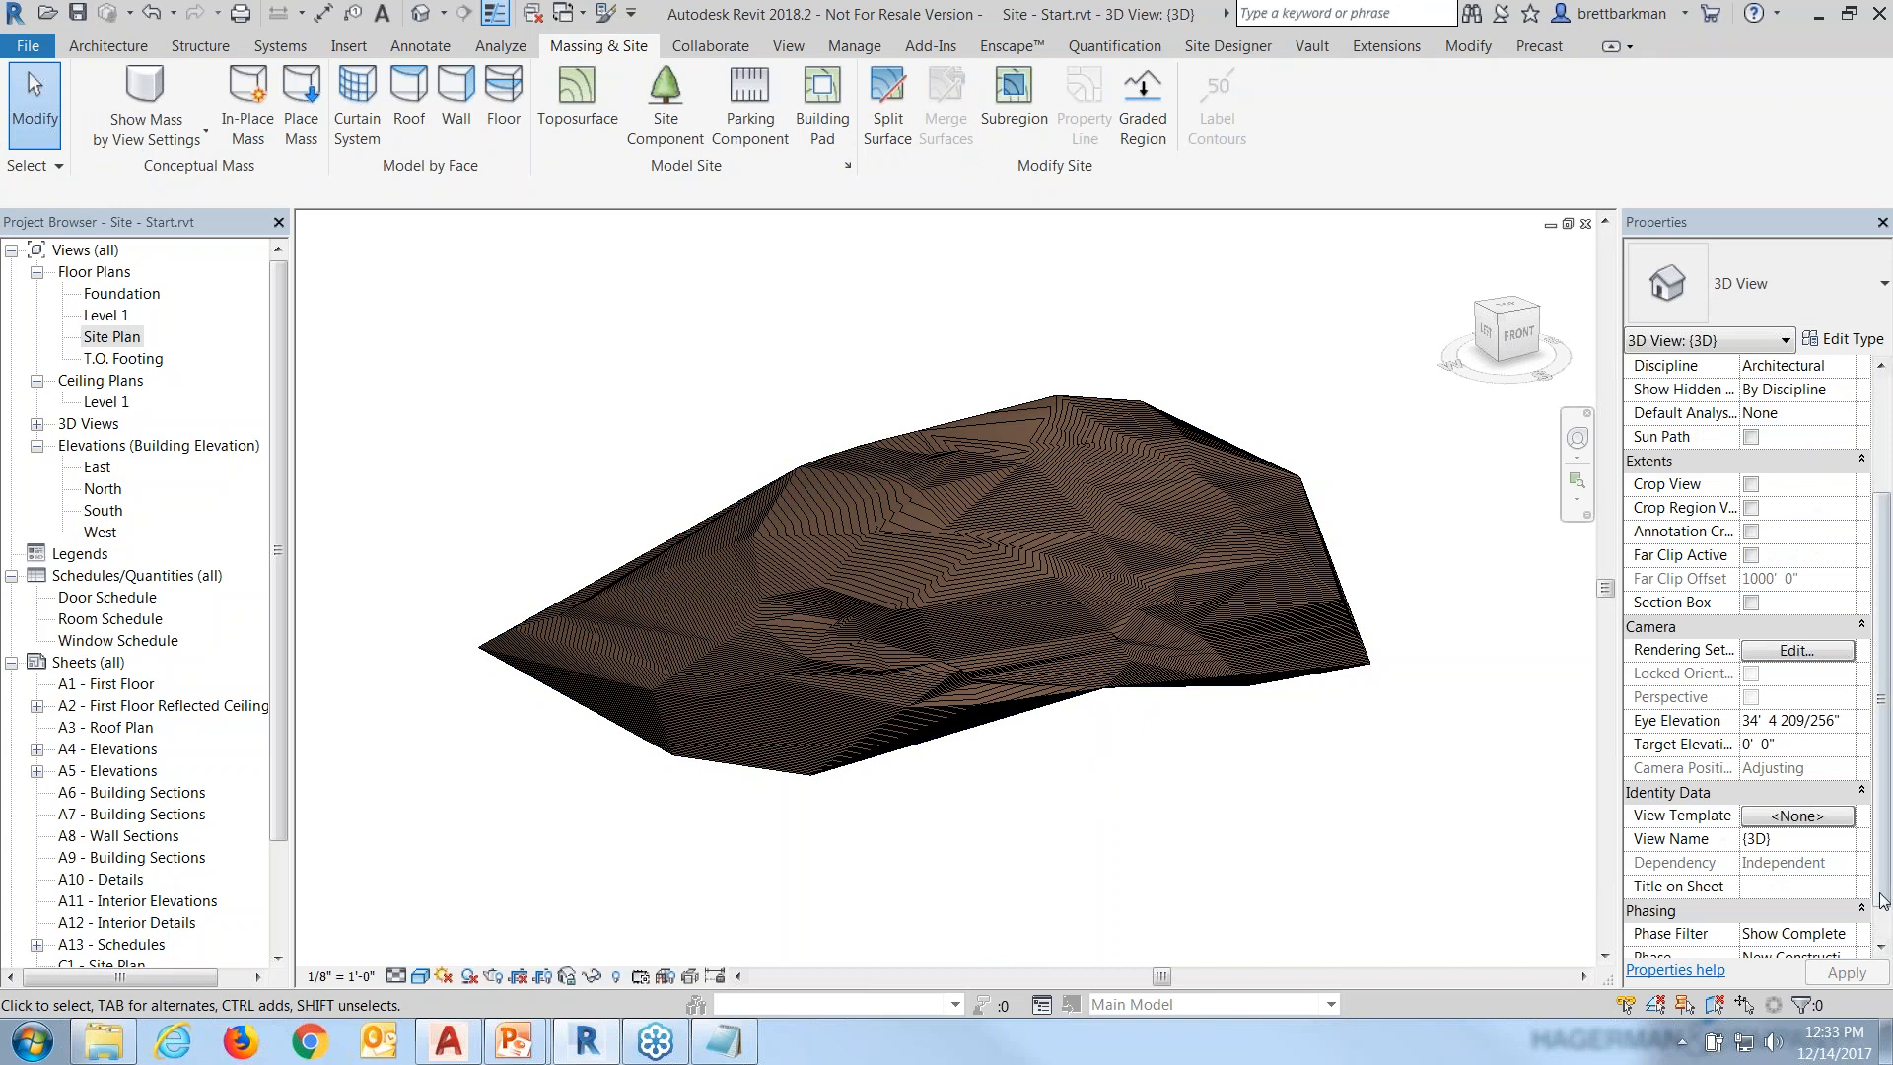
{"action": "scroll", "coordinate": [1883, 899], "scroll_direction": "down", "scroll_amount": 1}
{"action": "left_click", "coordinate": [1850, 888]}
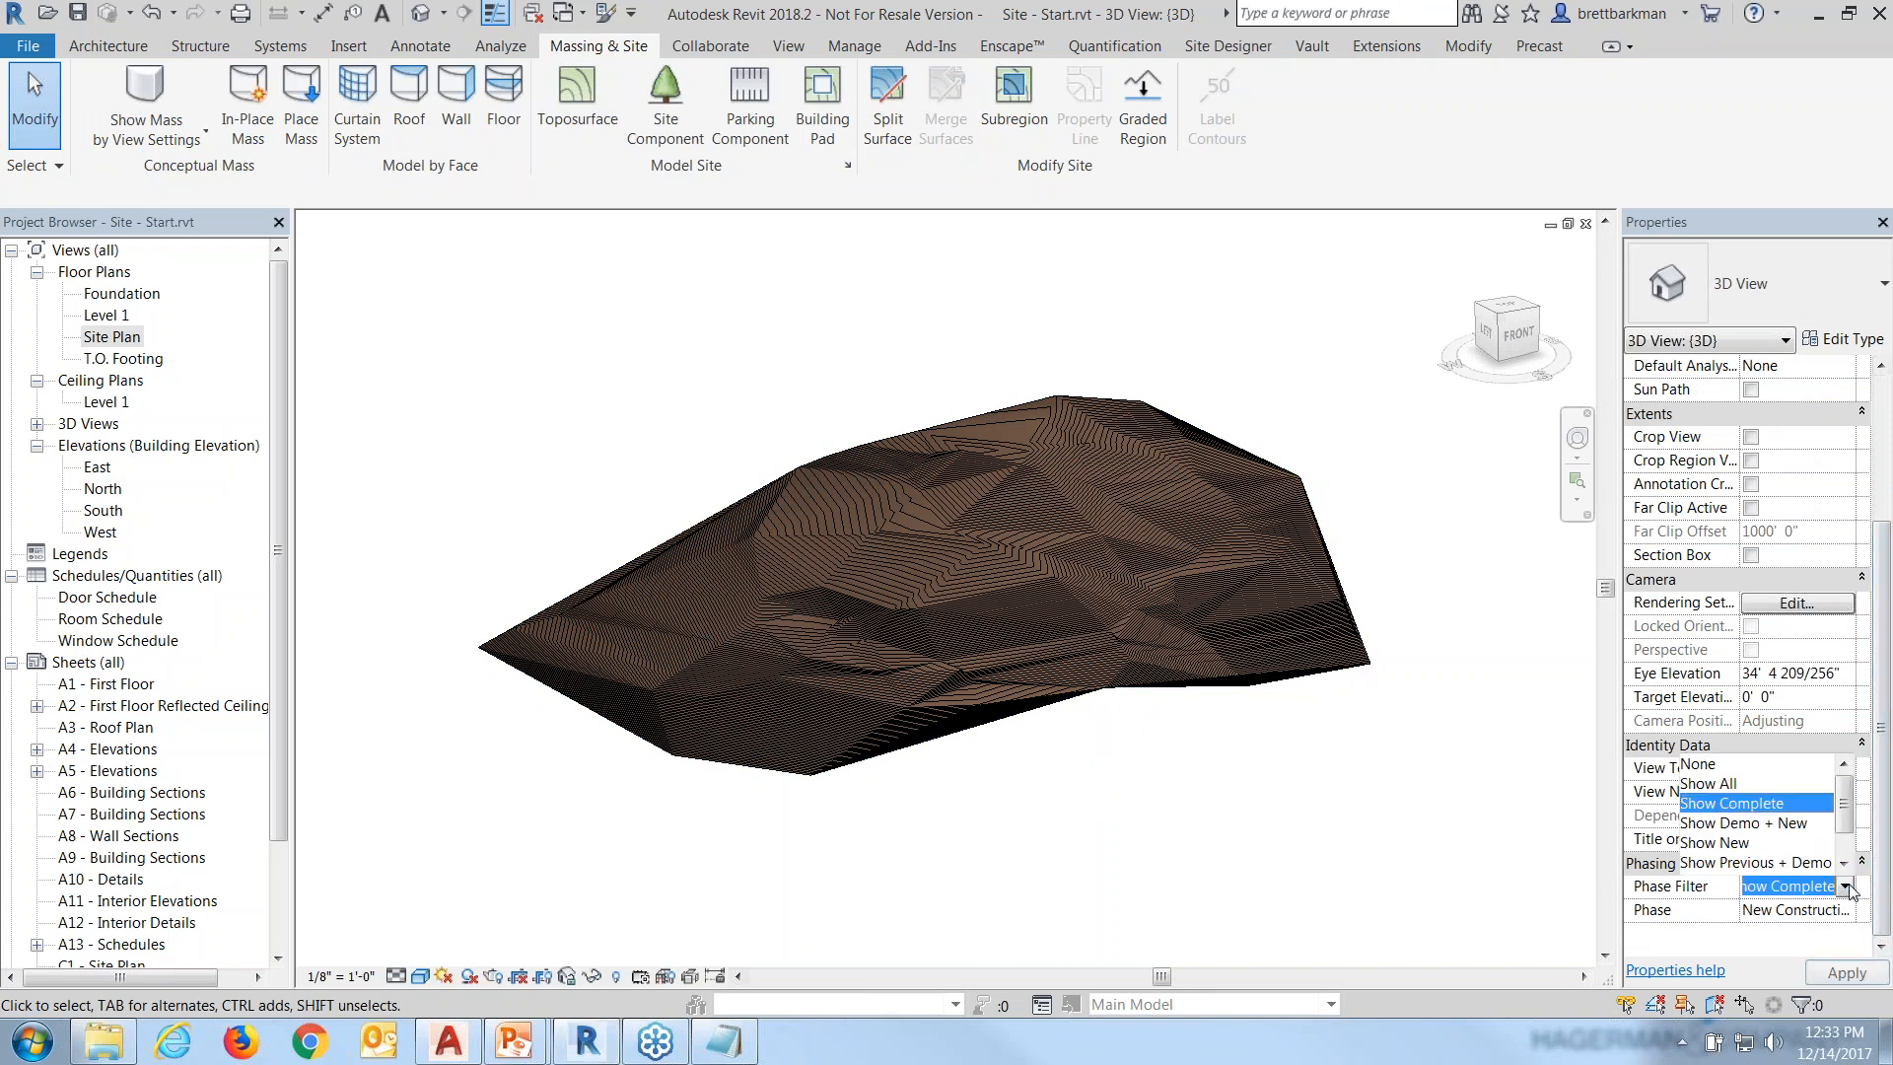
{"action": "left_click", "coordinate": [1727, 780]}
{"action": "left_click", "coordinate": [1847, 973]}
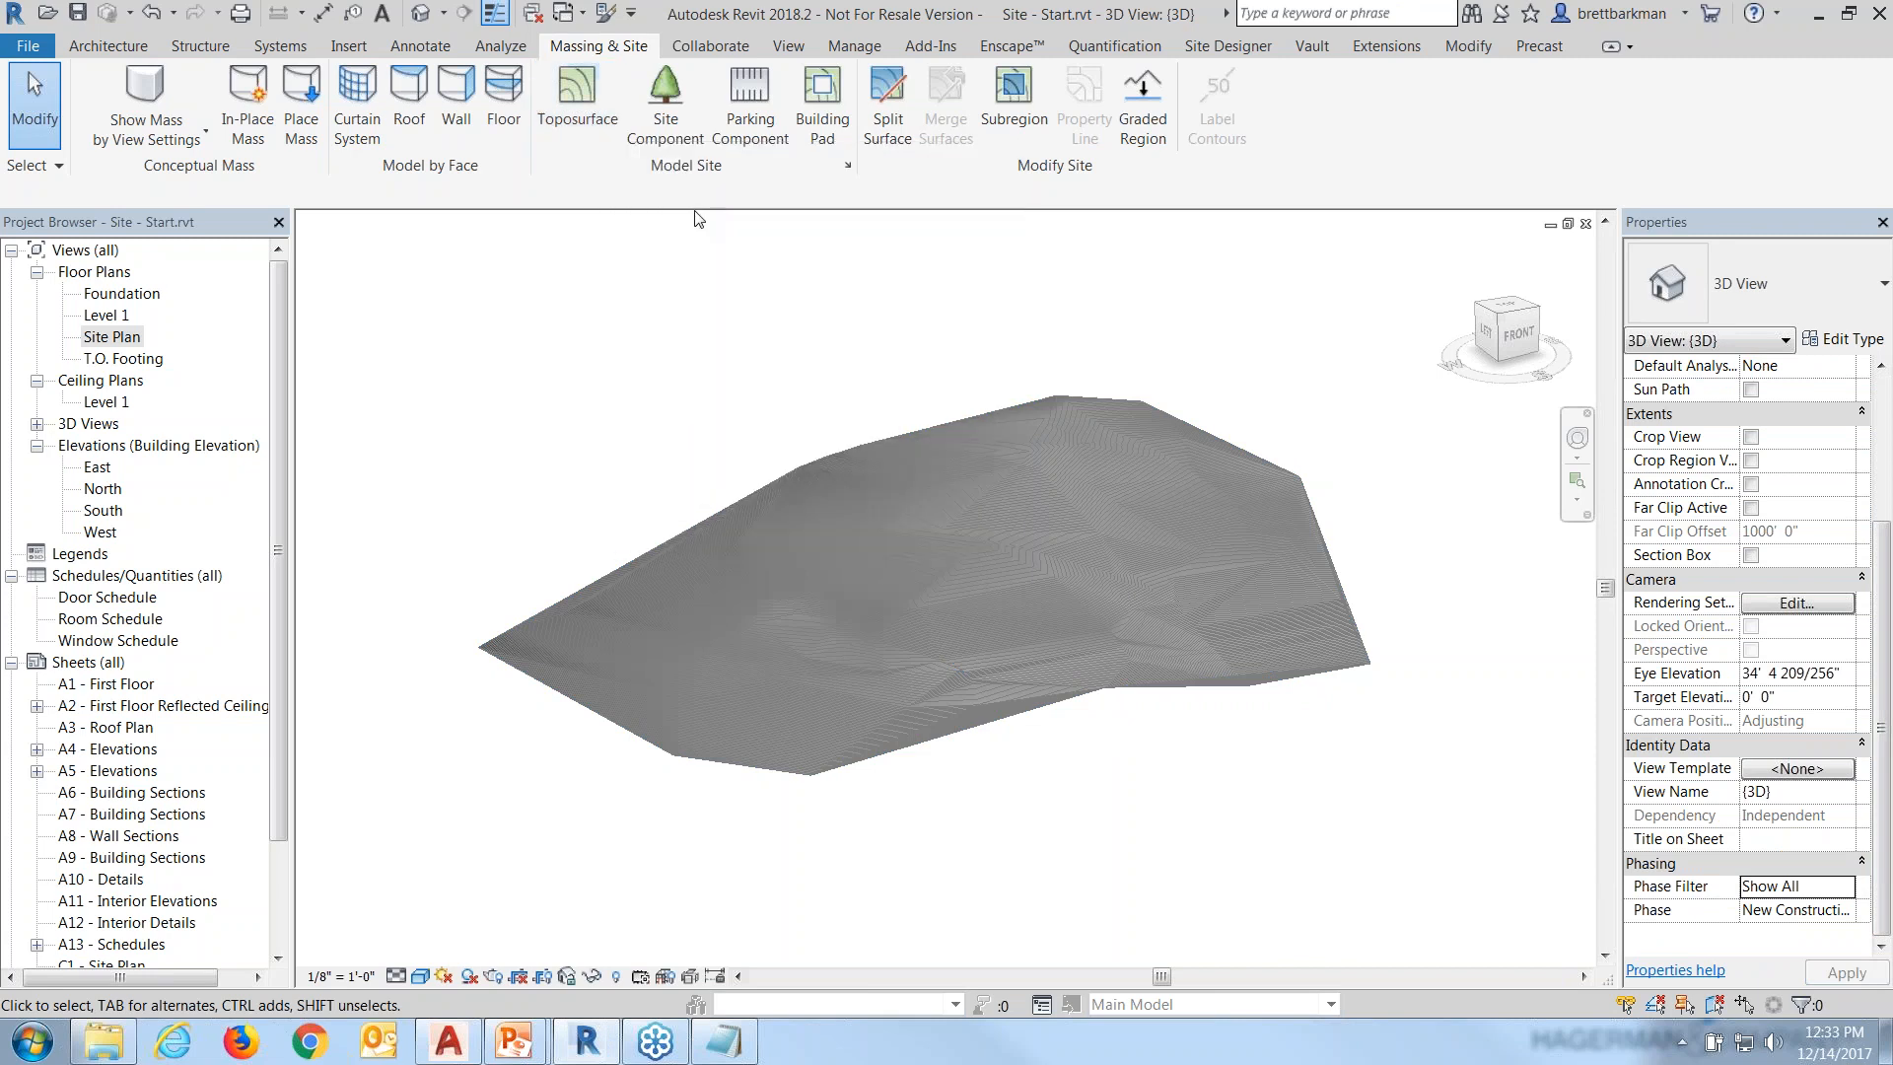
Start a Graded Region on the existing toposurface, creating the new toposurface based on the perimeter points only.
{"action": "left_click", "coordinate": [1144, 117]}
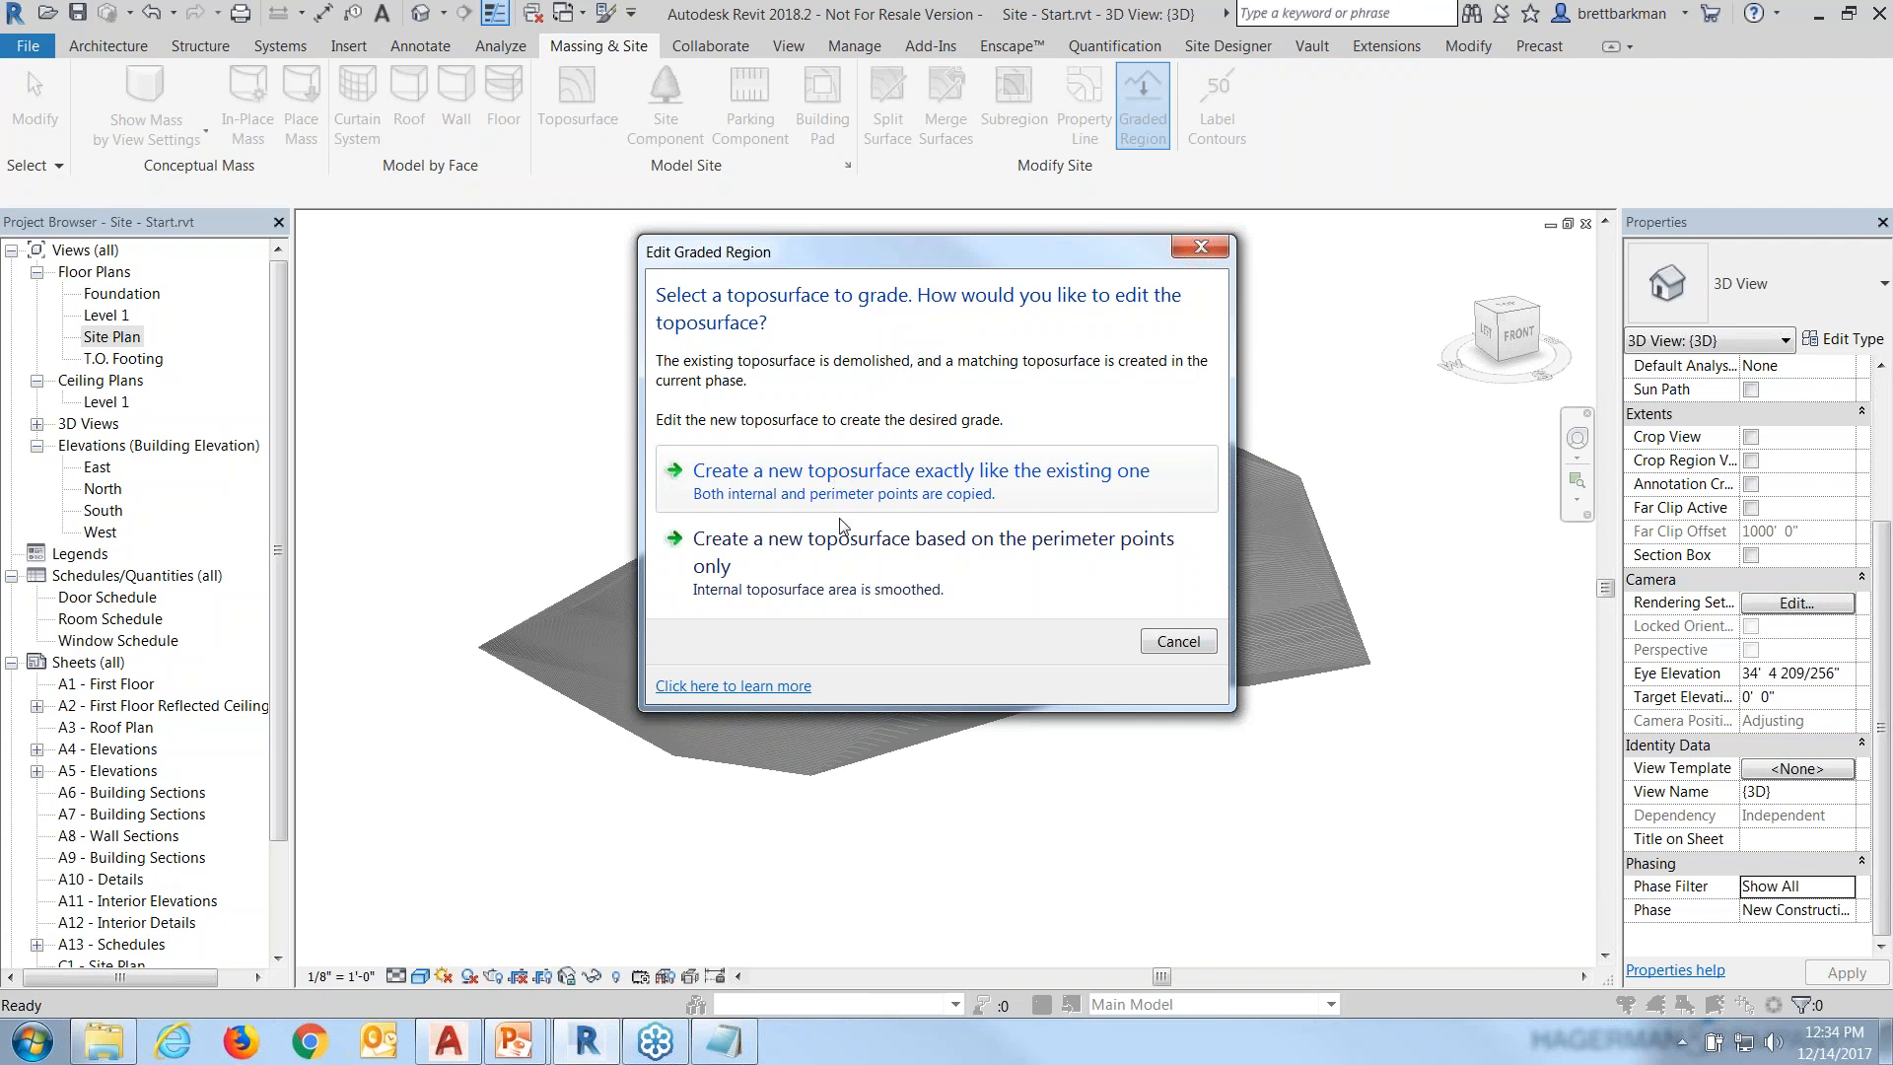
{"action": "left_click", "coordinate": [897, 566]}
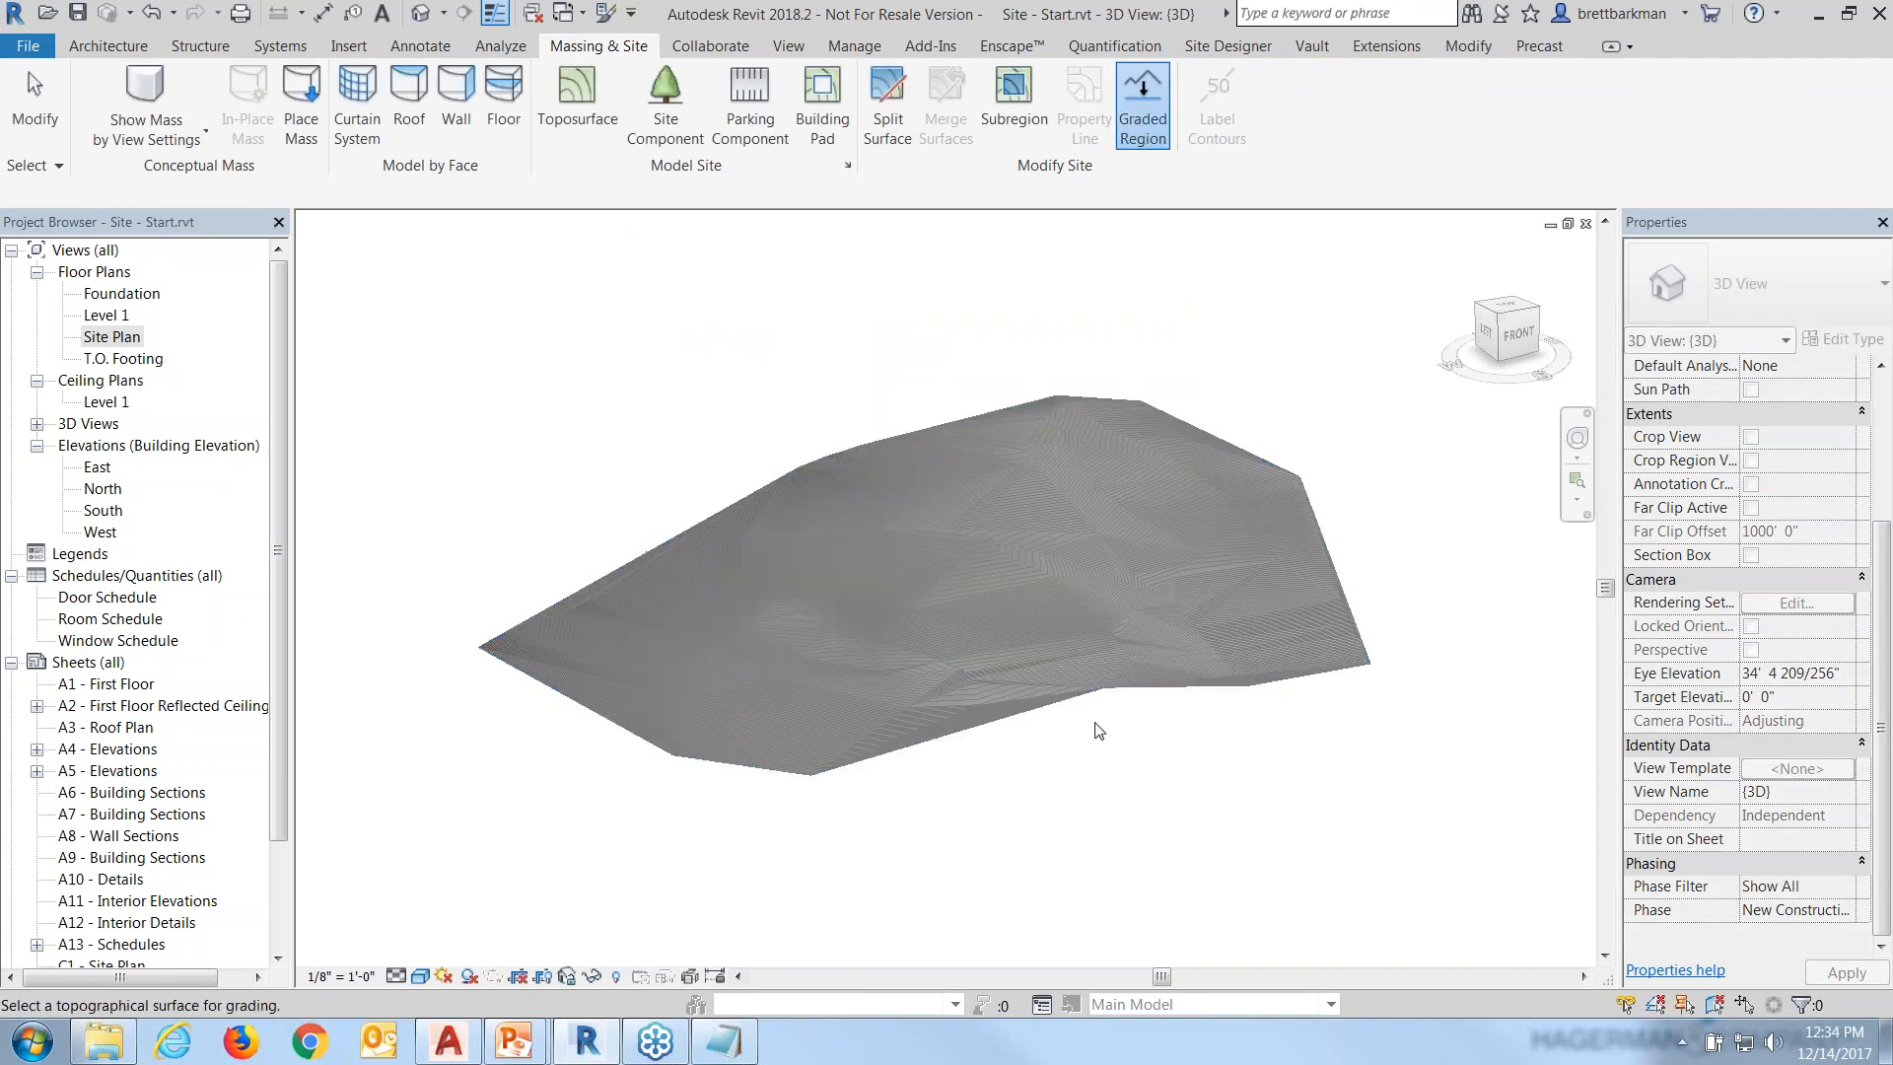
{"action": "left_click", "coordinate": [1117, 693]}
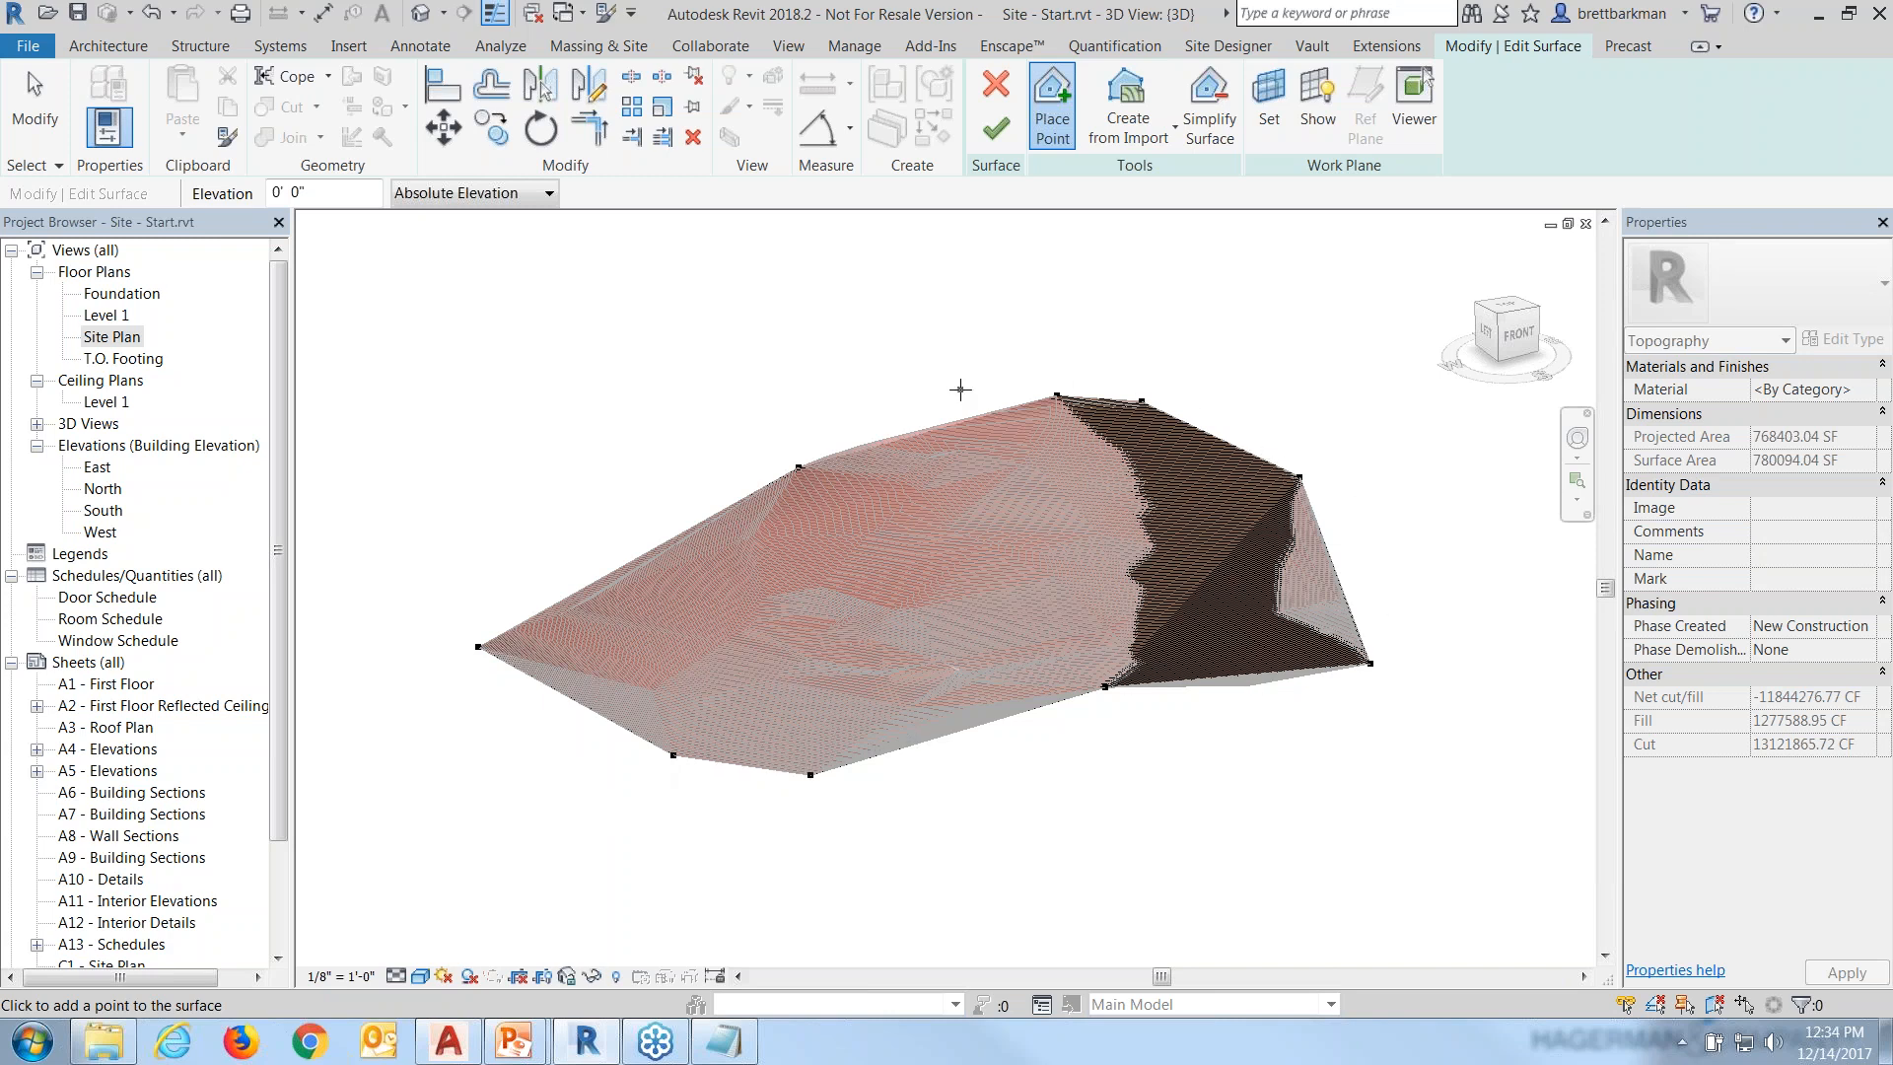
Import the points file SiteData-New.csv in decimal feet into the graded toposurface and finish the surface.
{"action": "left_click", "coordinate": [1107, 103]}
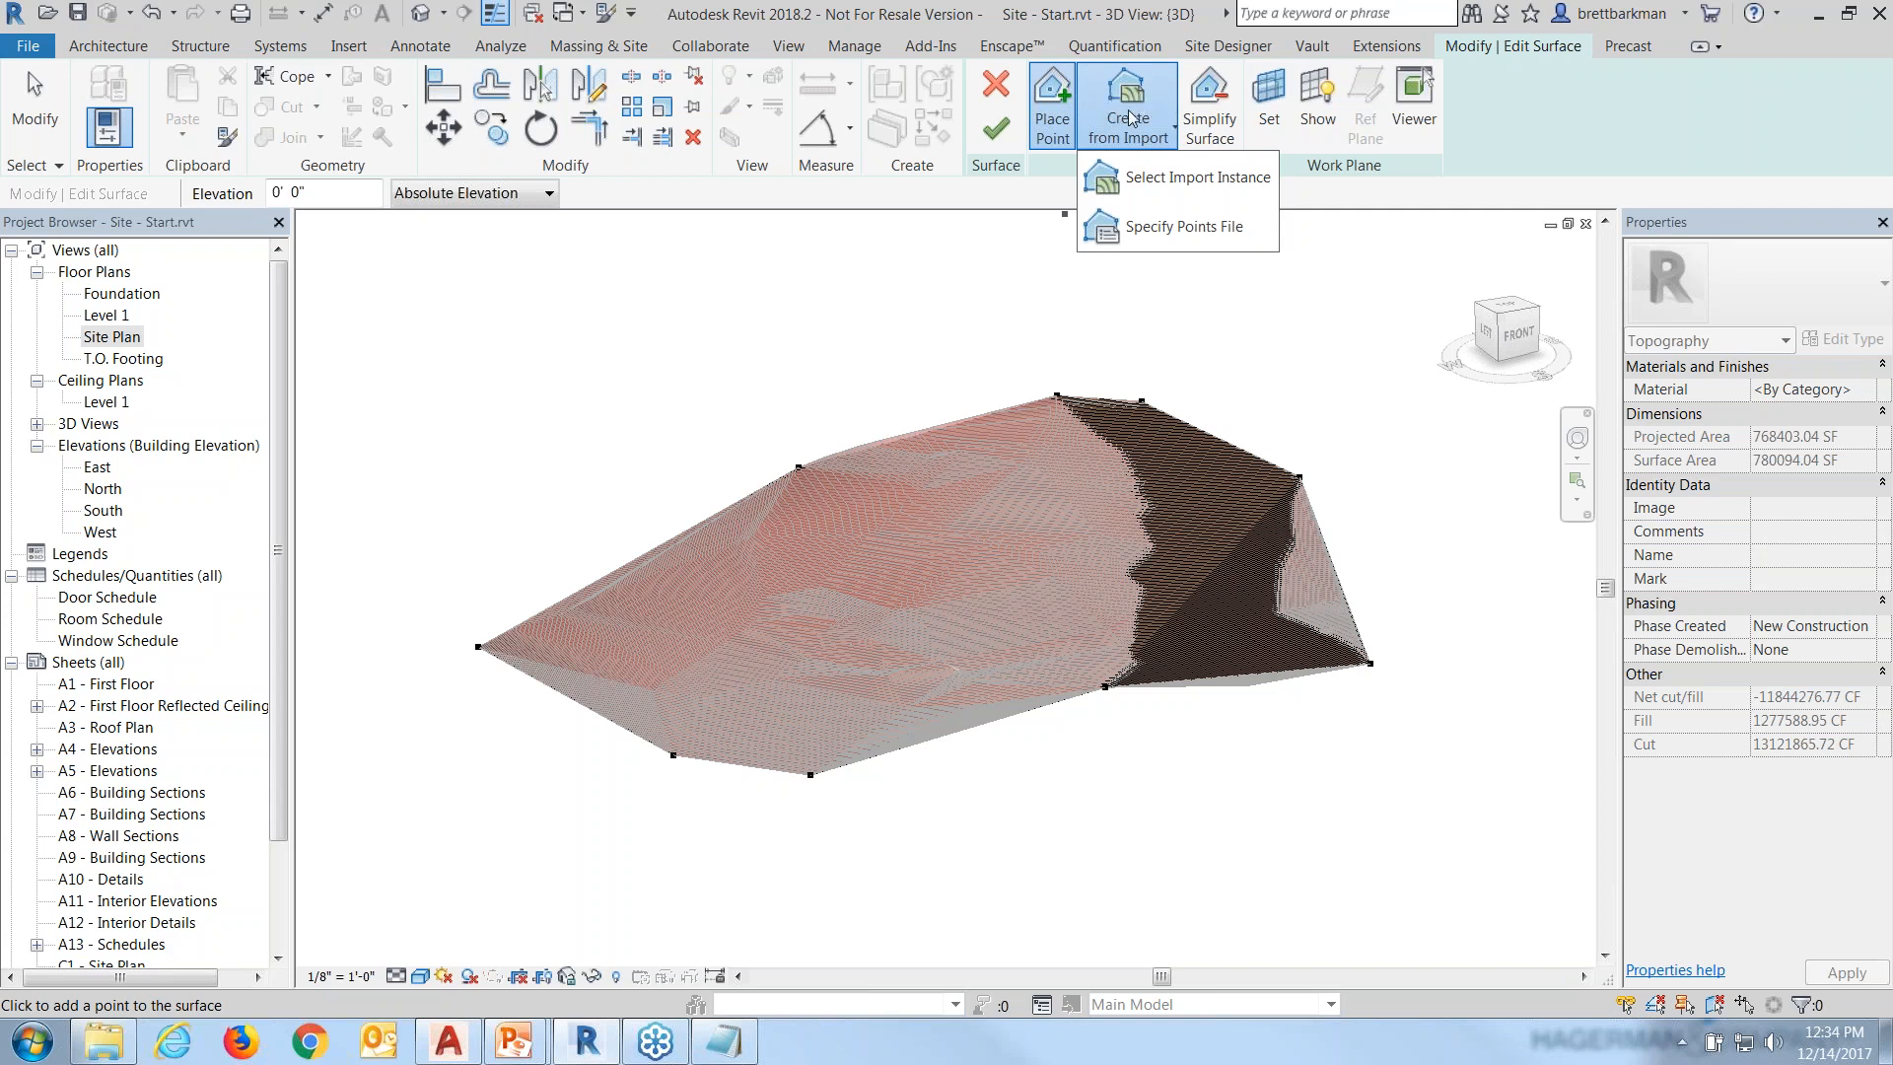
{"action": "left_click", "coordinate": [1149, 231]}
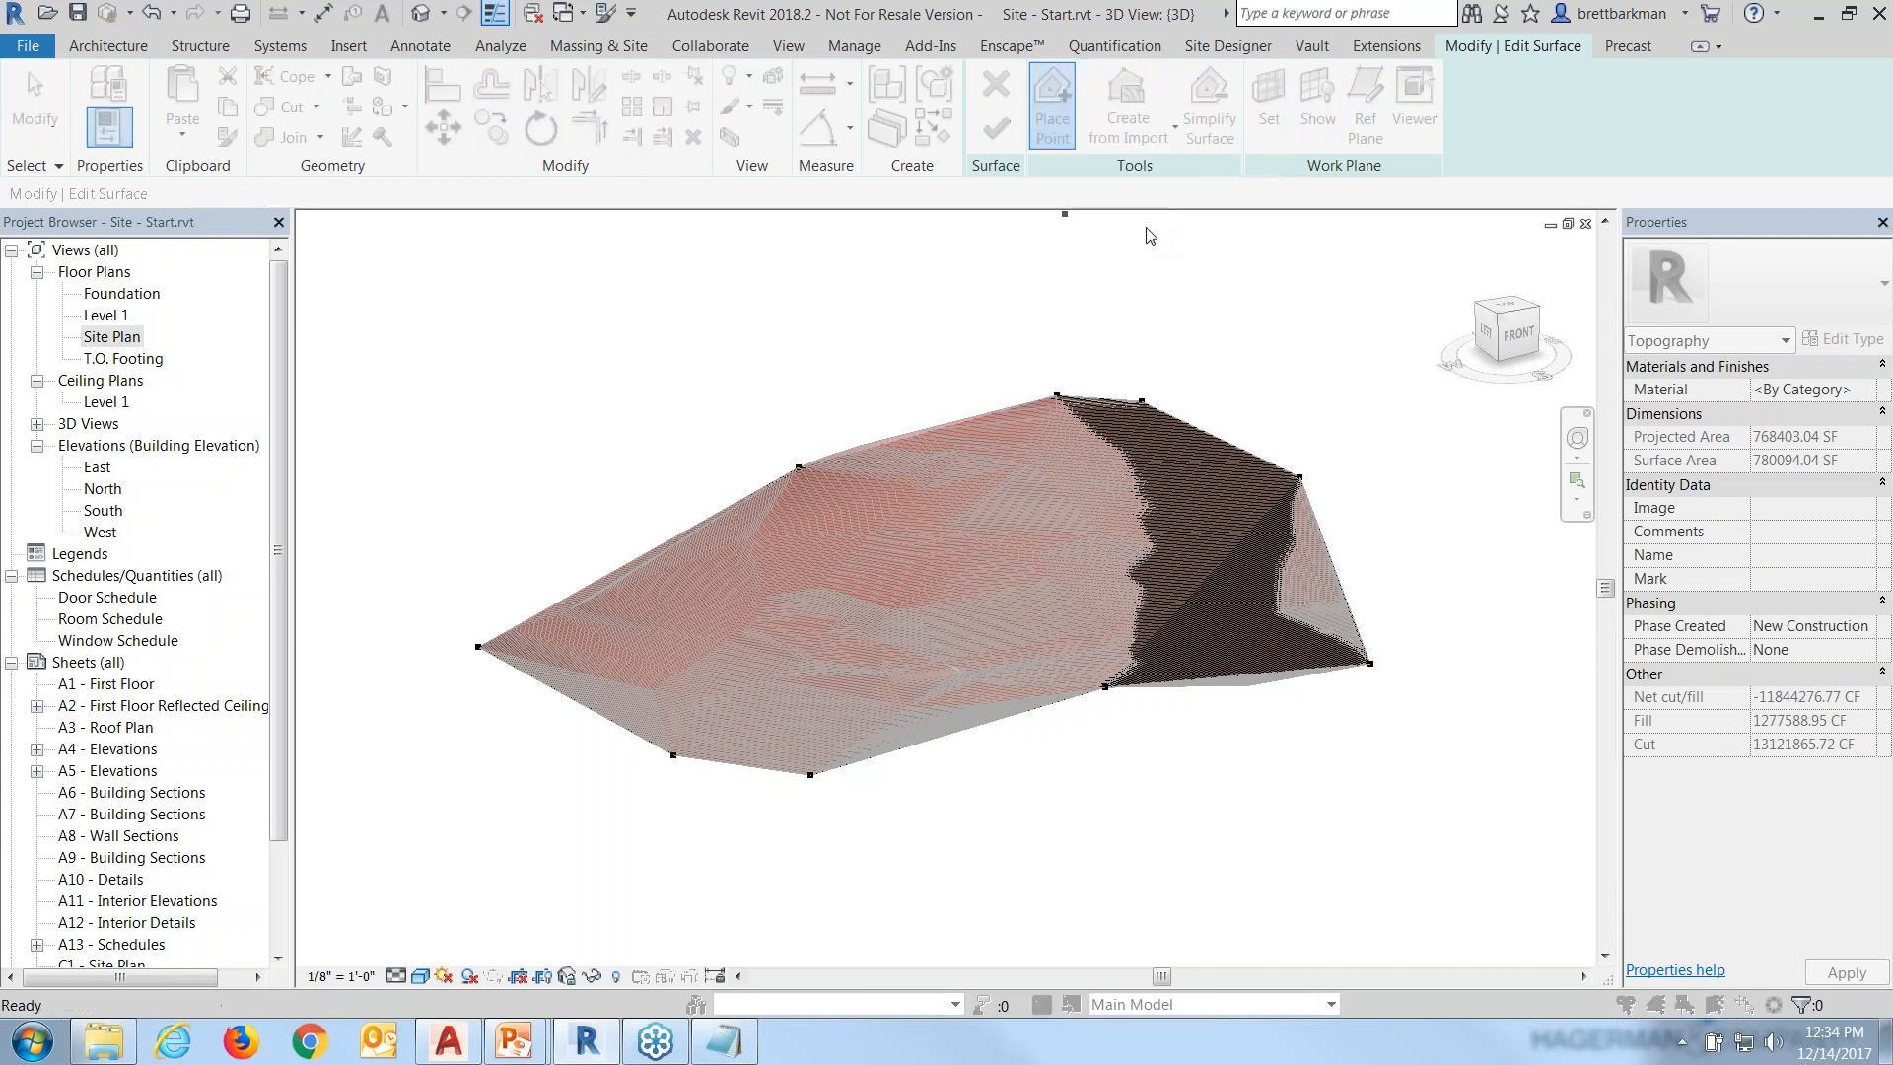
{"action": "left_click", "coordinate": [658, 329]}
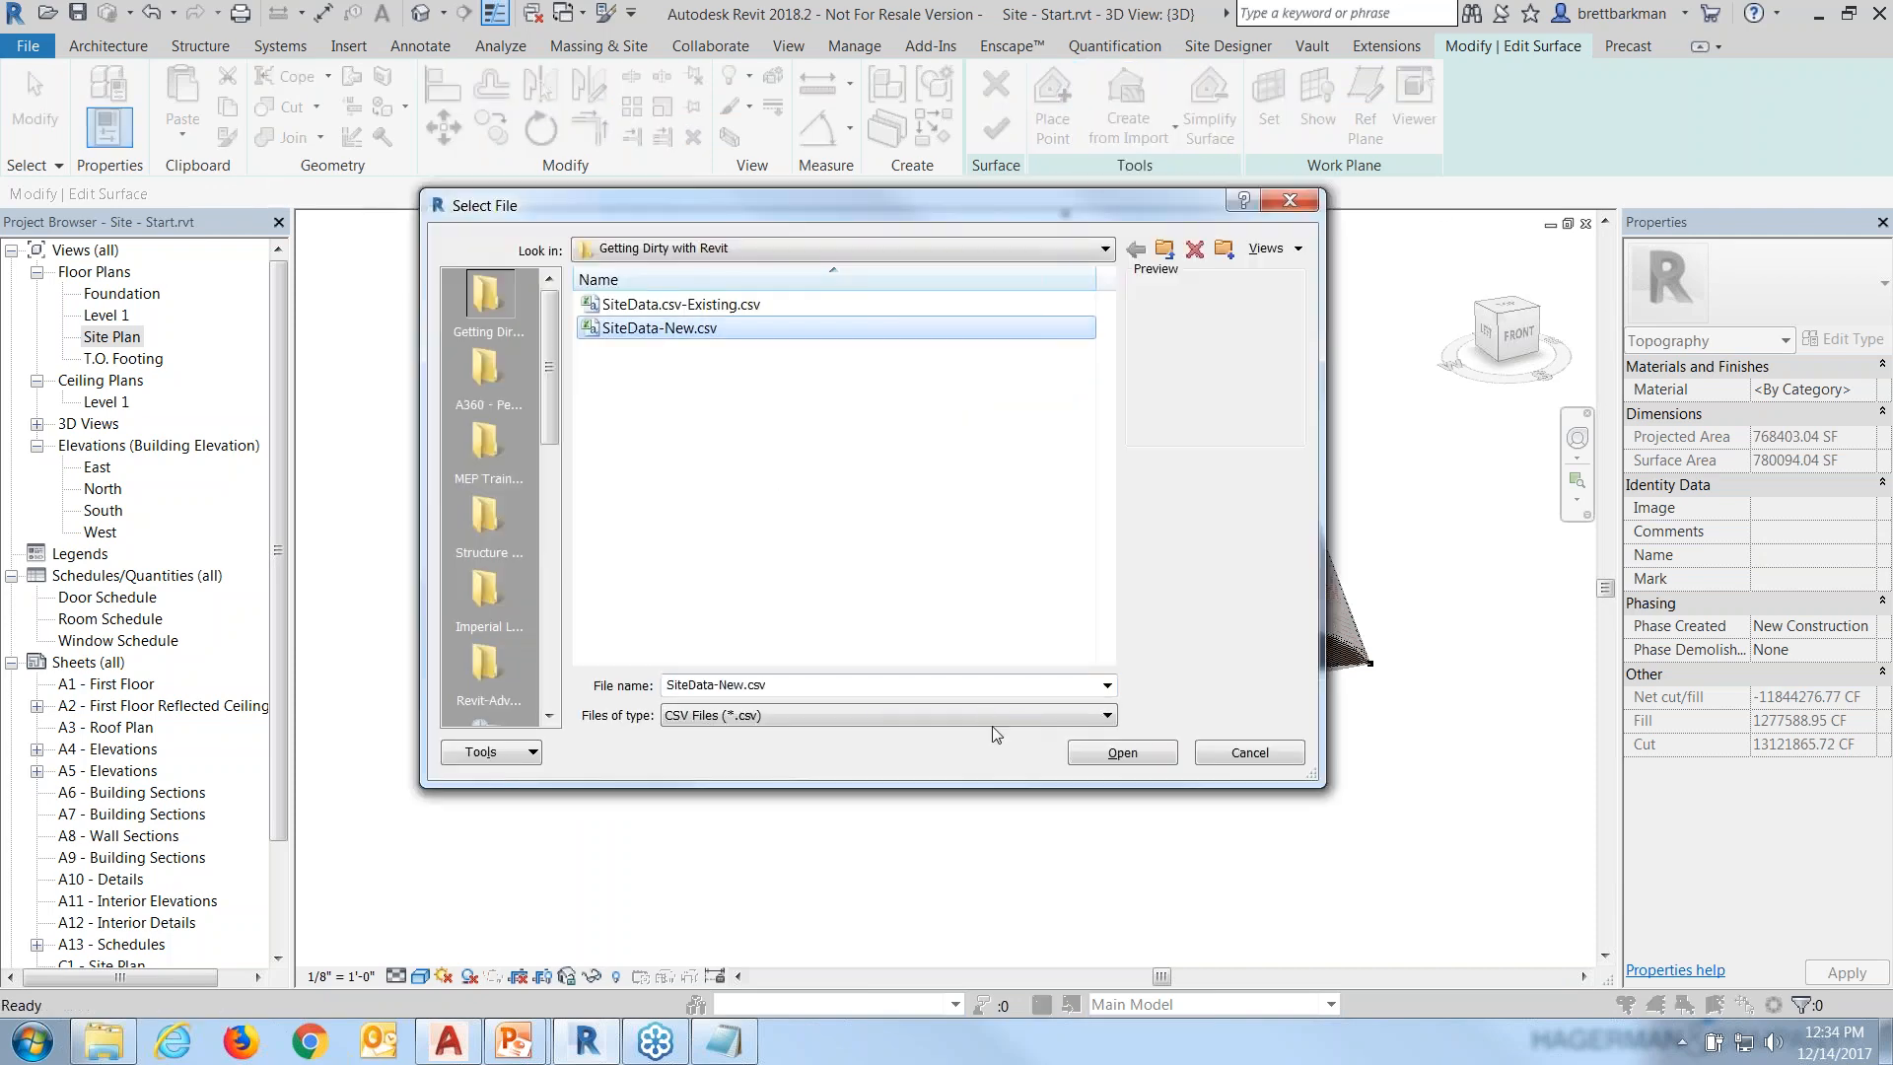
{"action": "left_click", "coordinate": [1123, 753]}
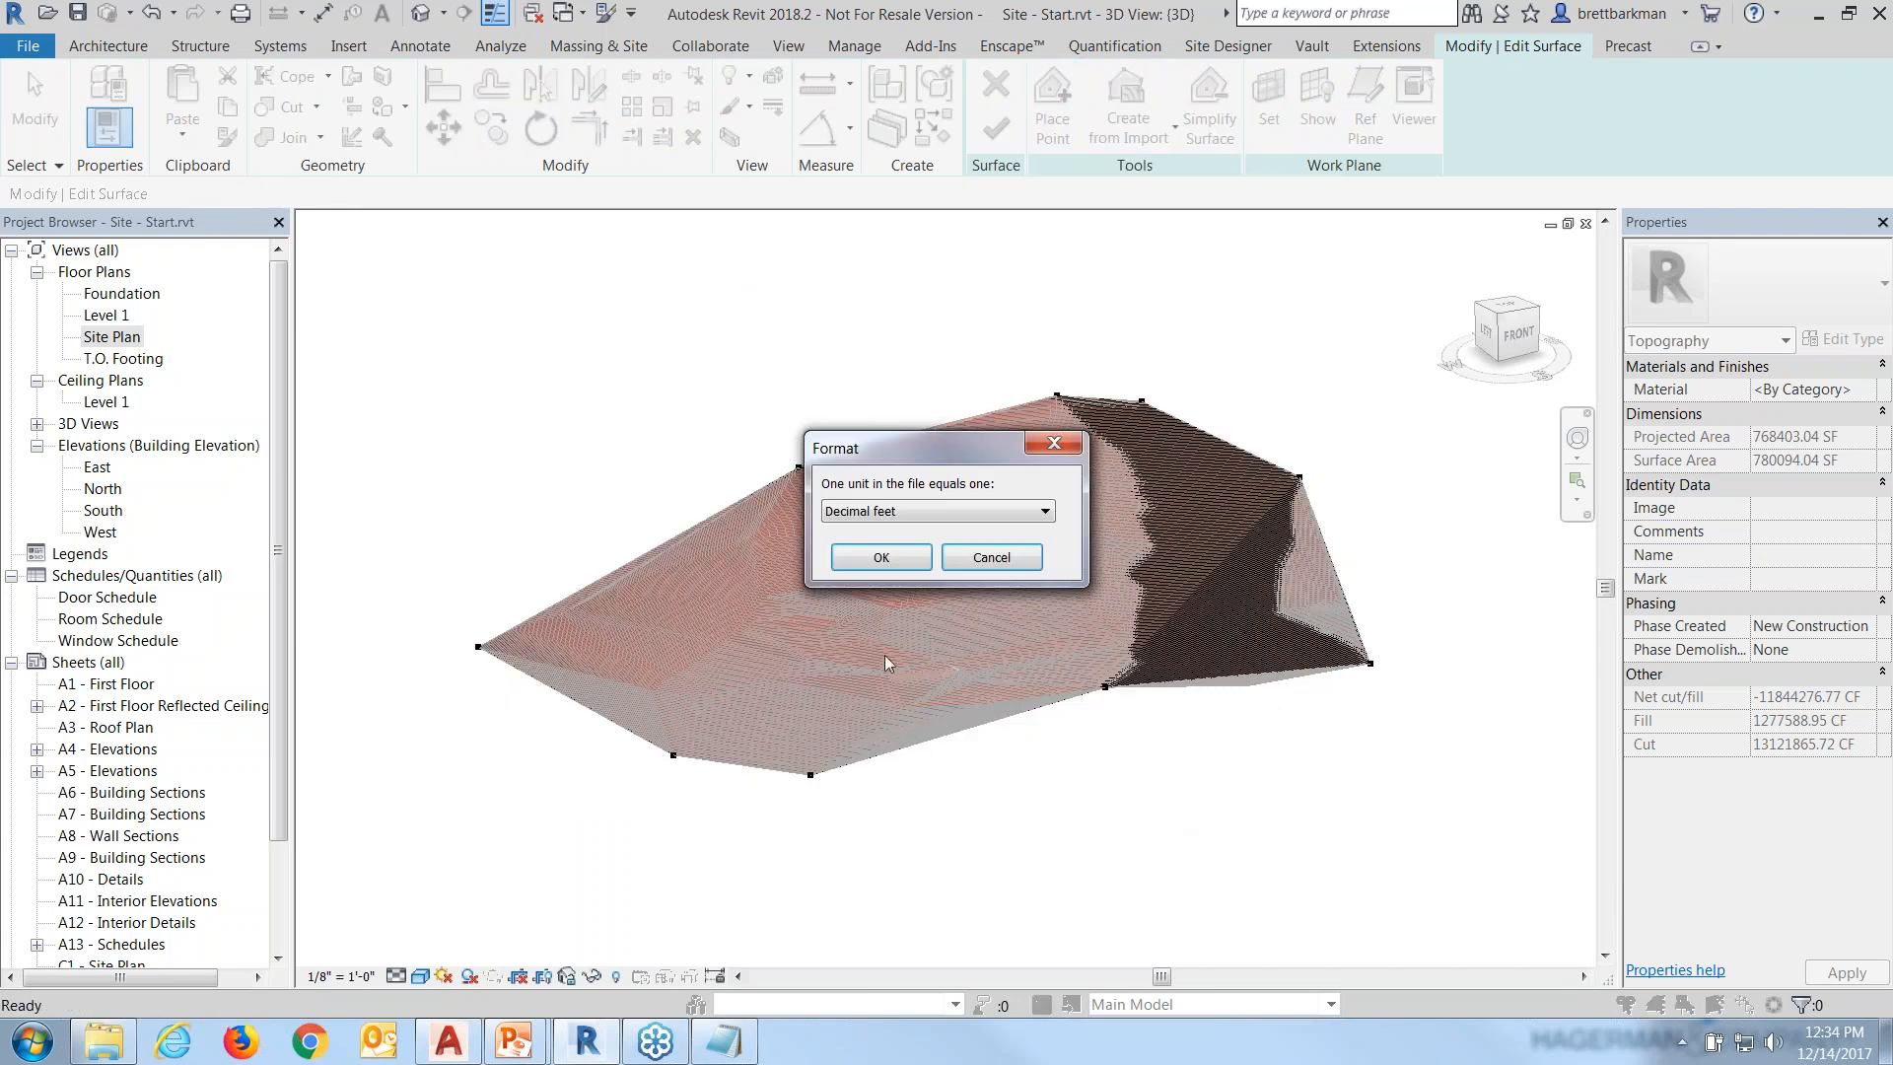
{"action": "left_click", "coordinate": [862, 558]}
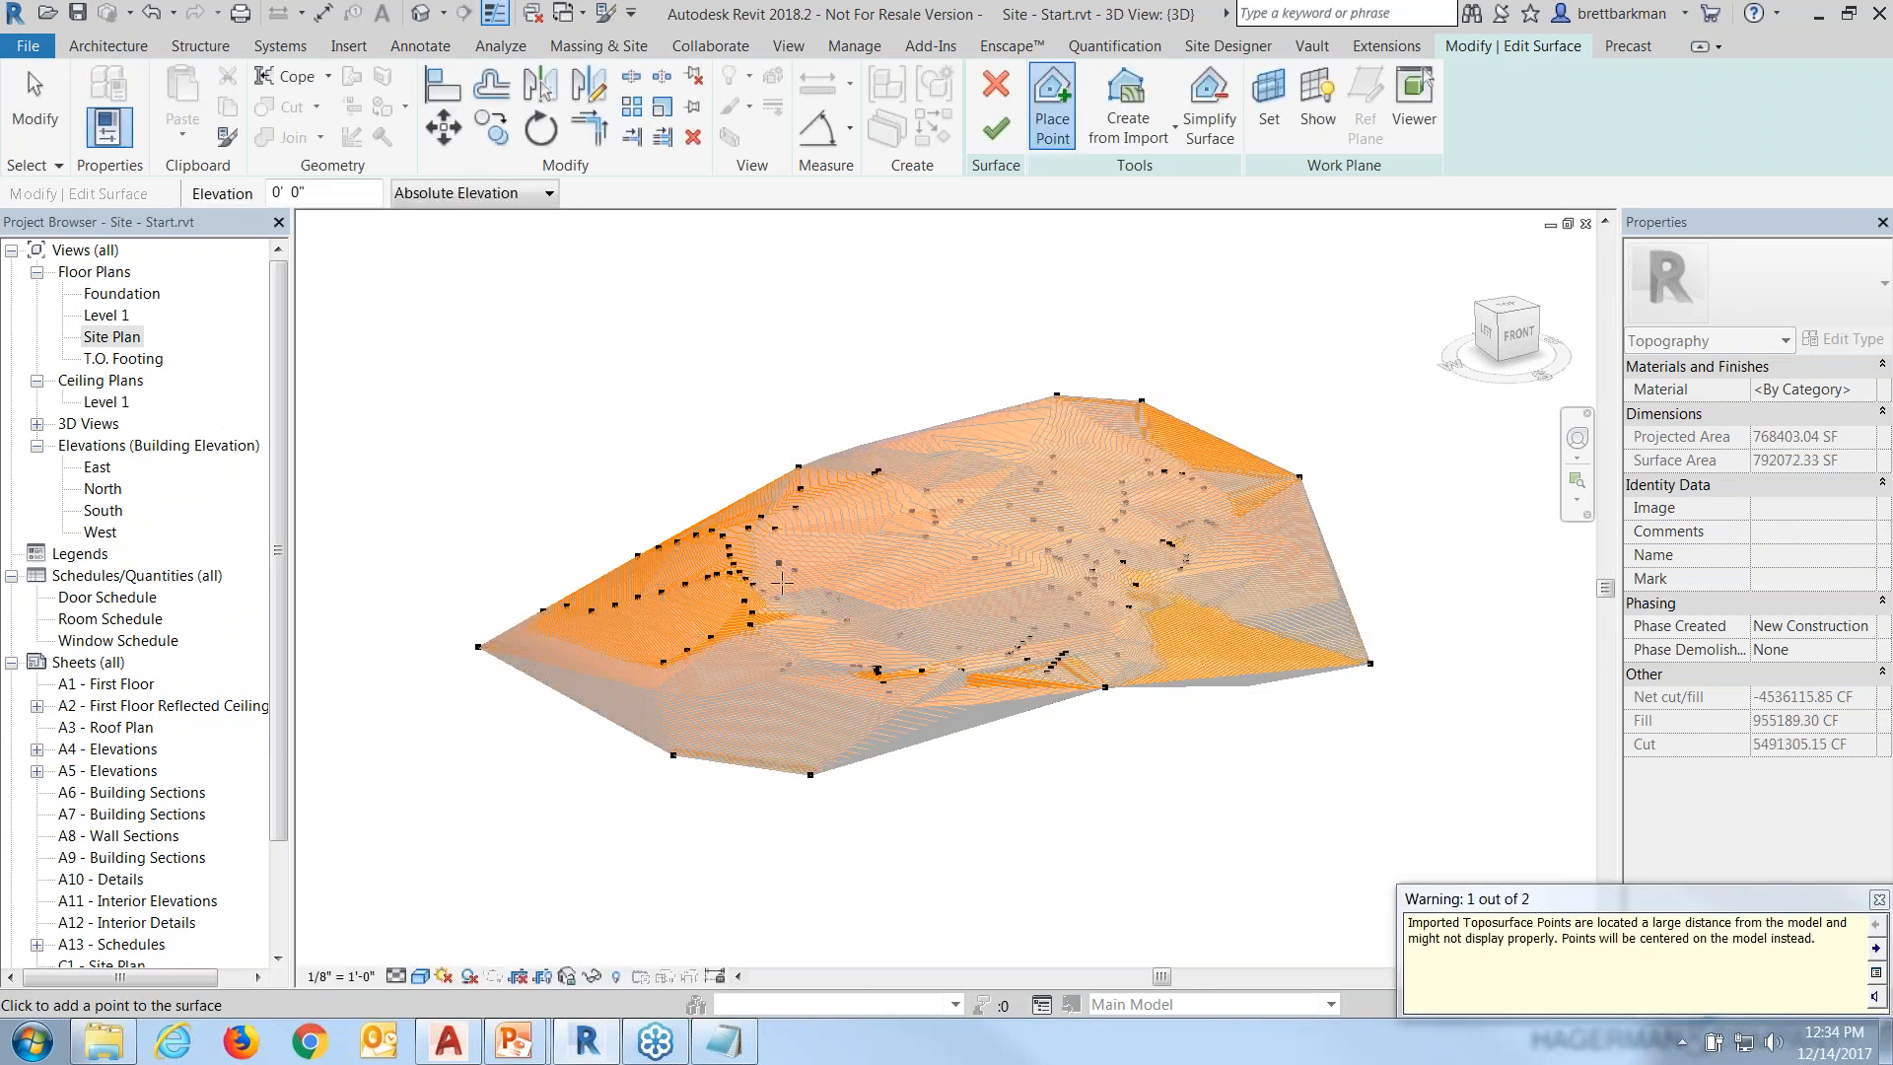
{"action": "left_click", "coordinate": [801, 667]}
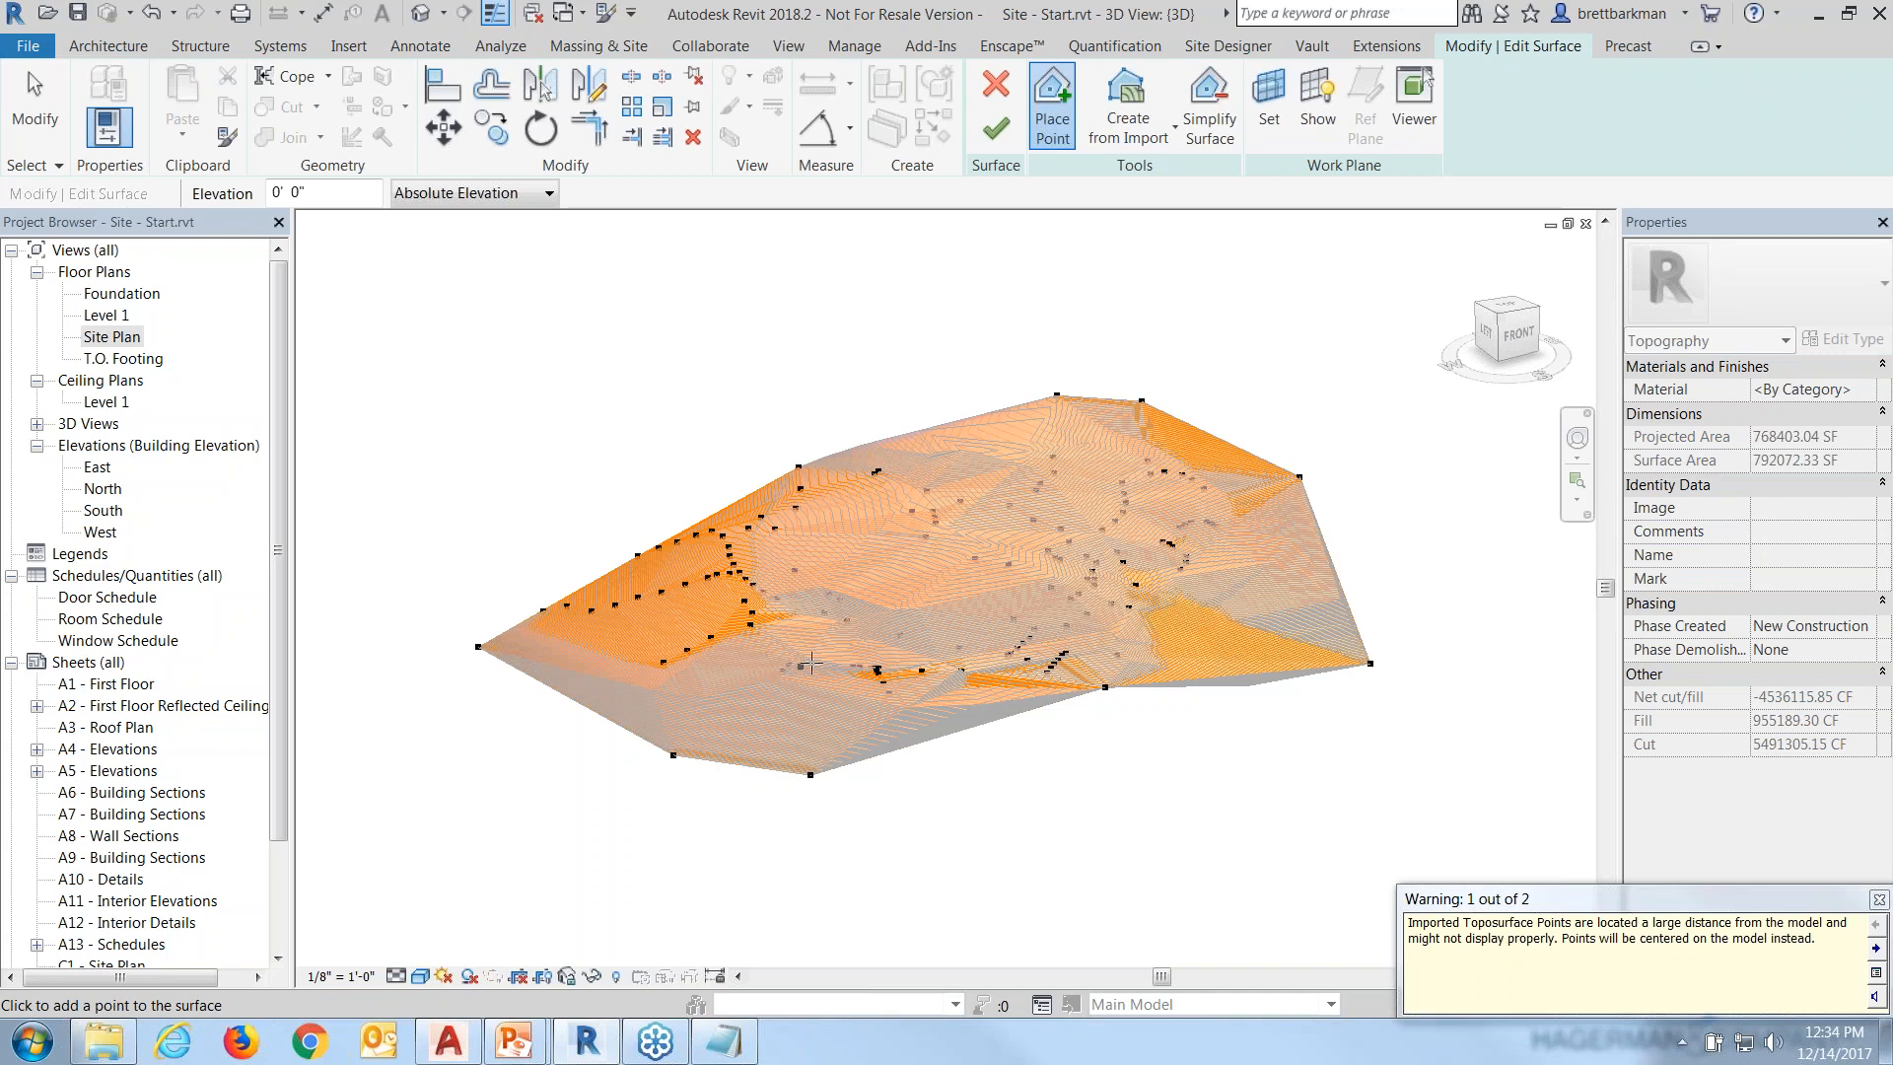
{"action": "left_click", "coordinate": [996, 130]}
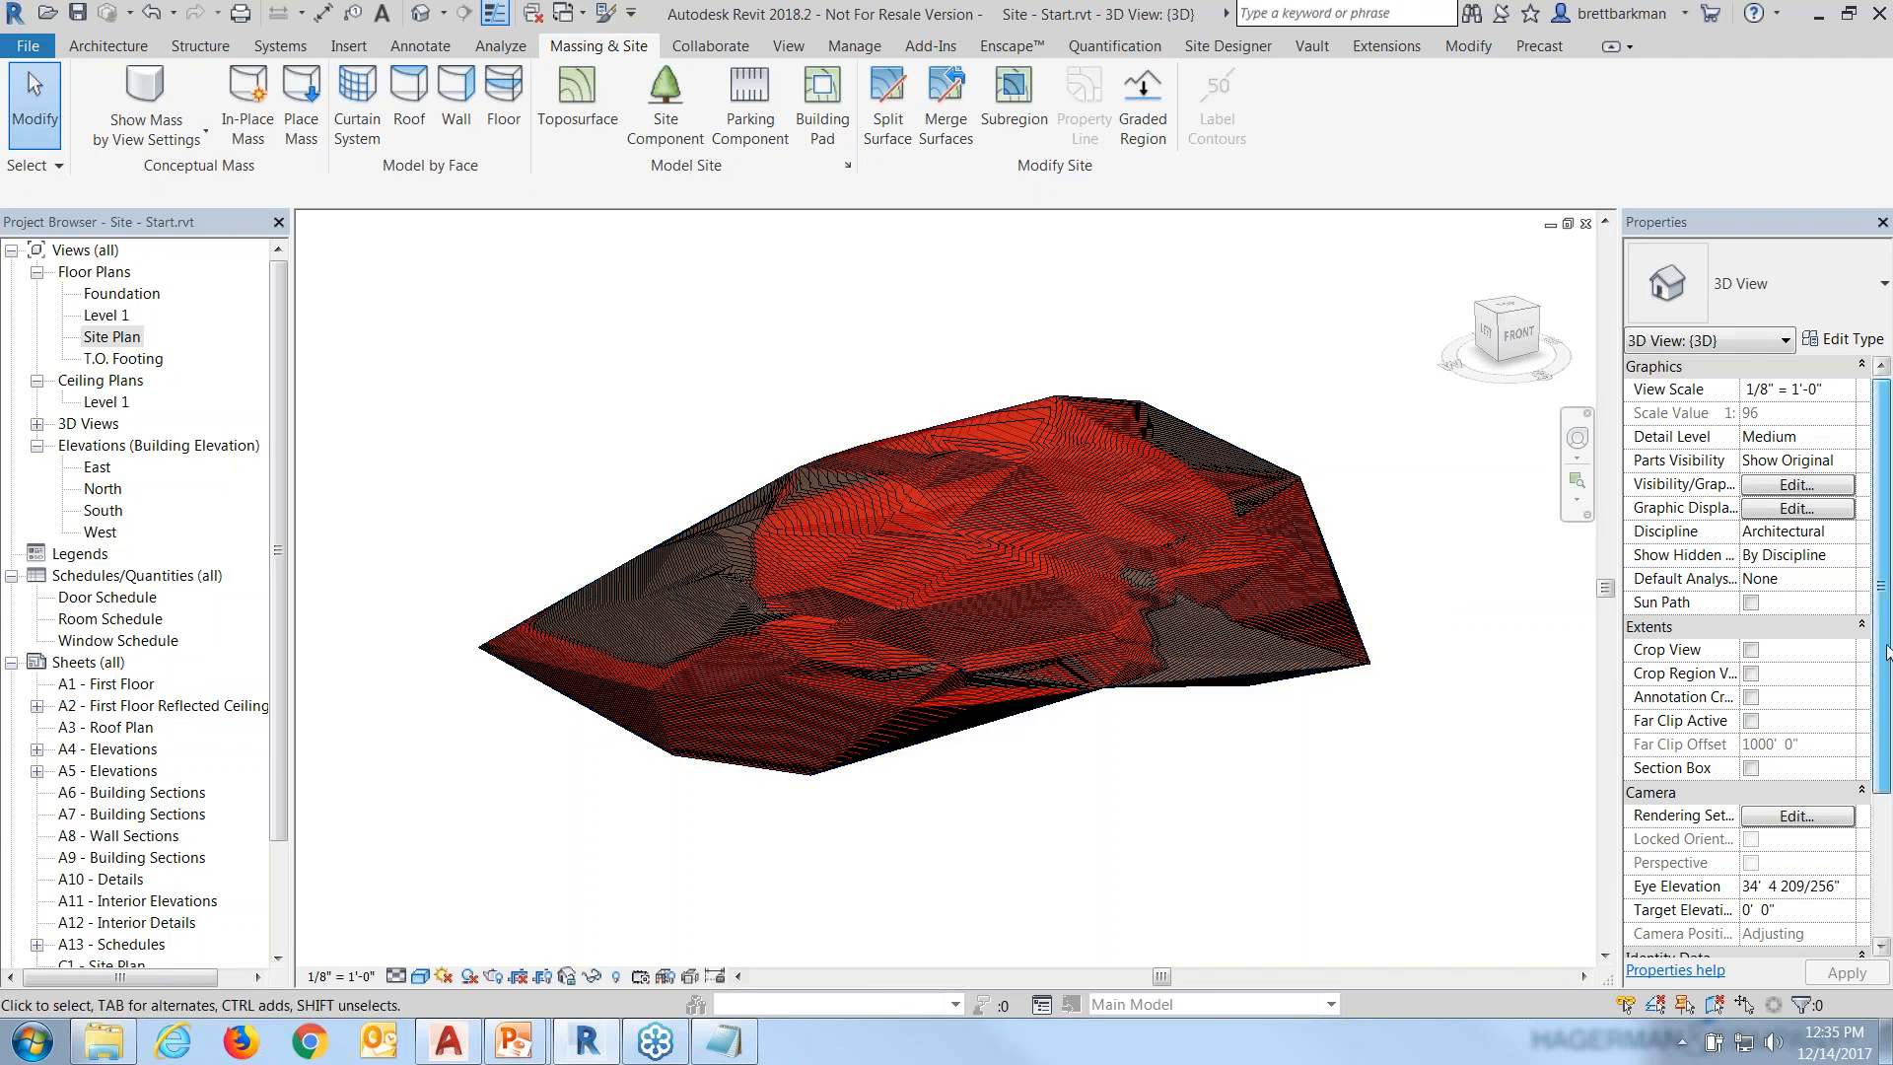
Set the 3D view's phase filter to Show Complete to display the finished graded surface.
{"action": "scroll", "coordinate": [1888, 690], "scroll_direction": "down", "scroll_amount": 2}
{"action": "left_click_drag", "start_coordinate": [1890, 692], "coordinate": [1887, 858]}
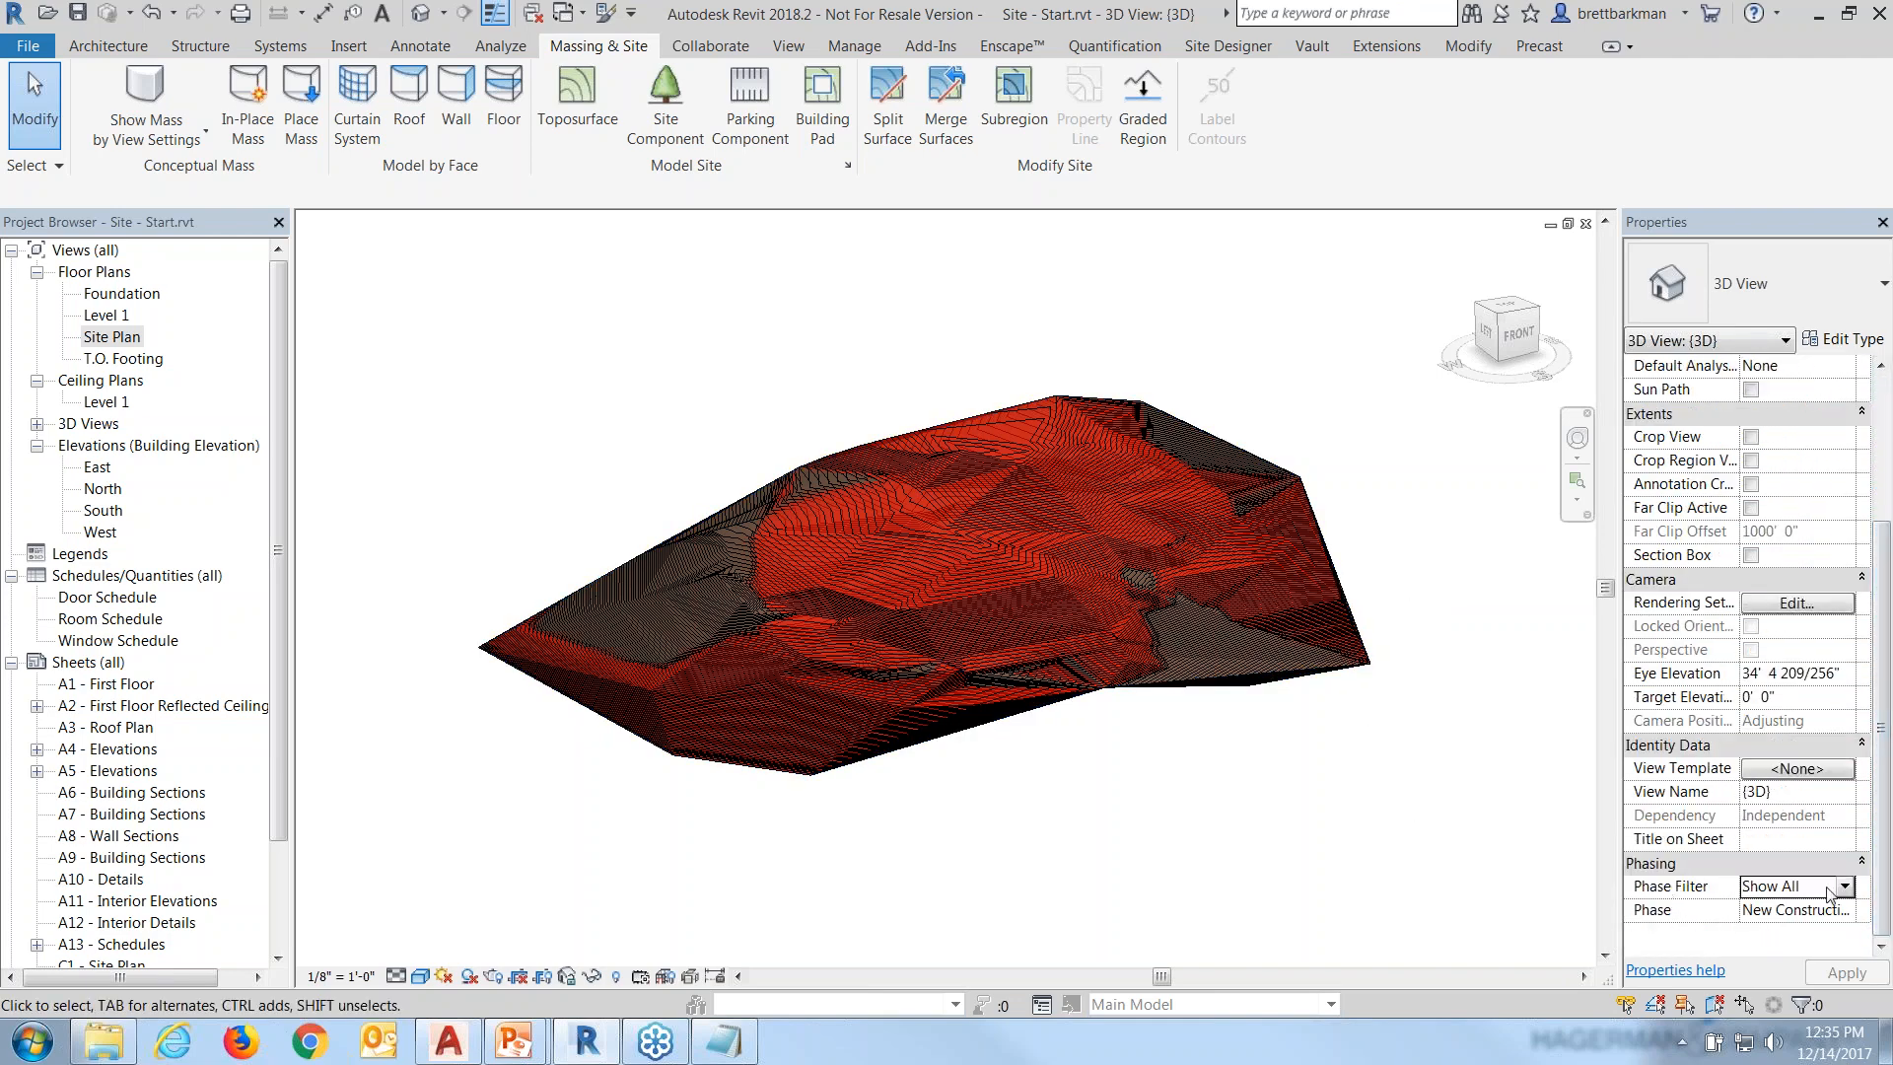
{"action": "left_click", "coordinate": [1844, 887]}
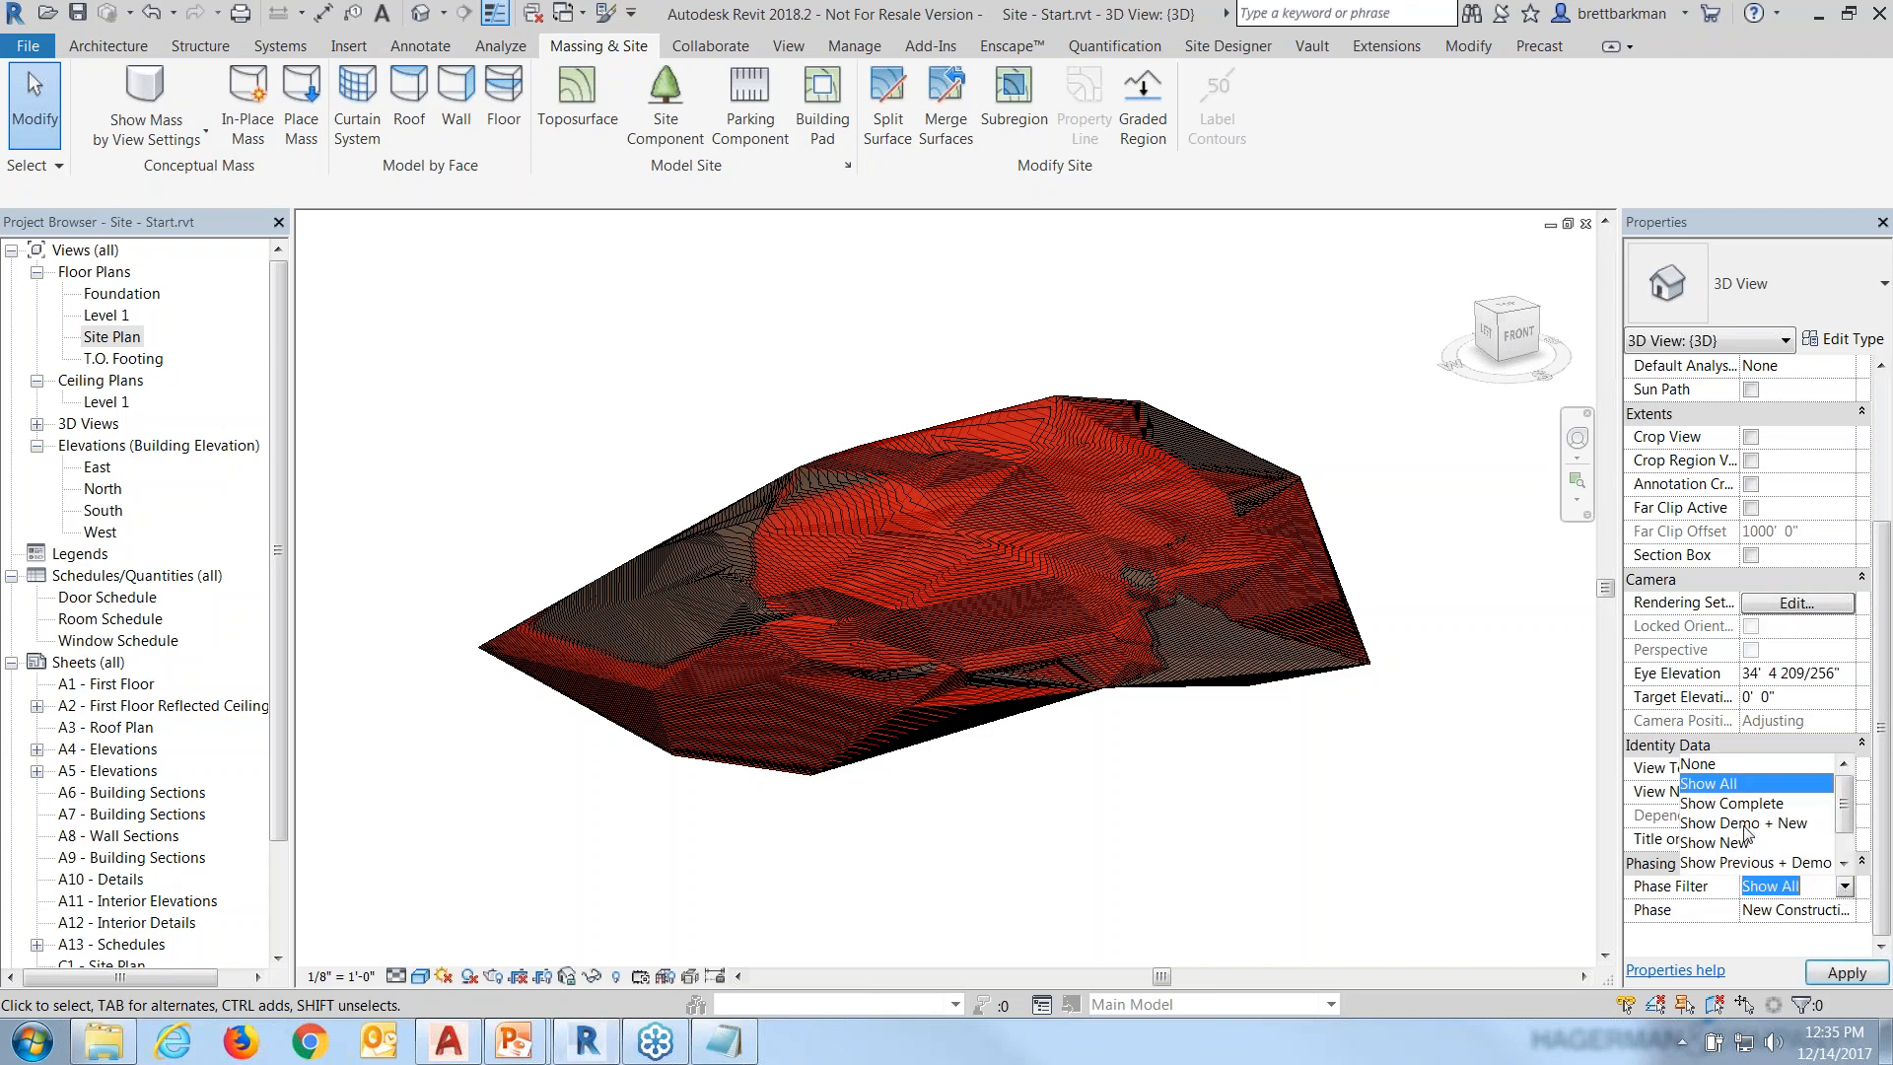
{"action": "left_click", "coordinate": [1735, 794]}
{"action": "left_click", "coordinate": [1848, 974]}
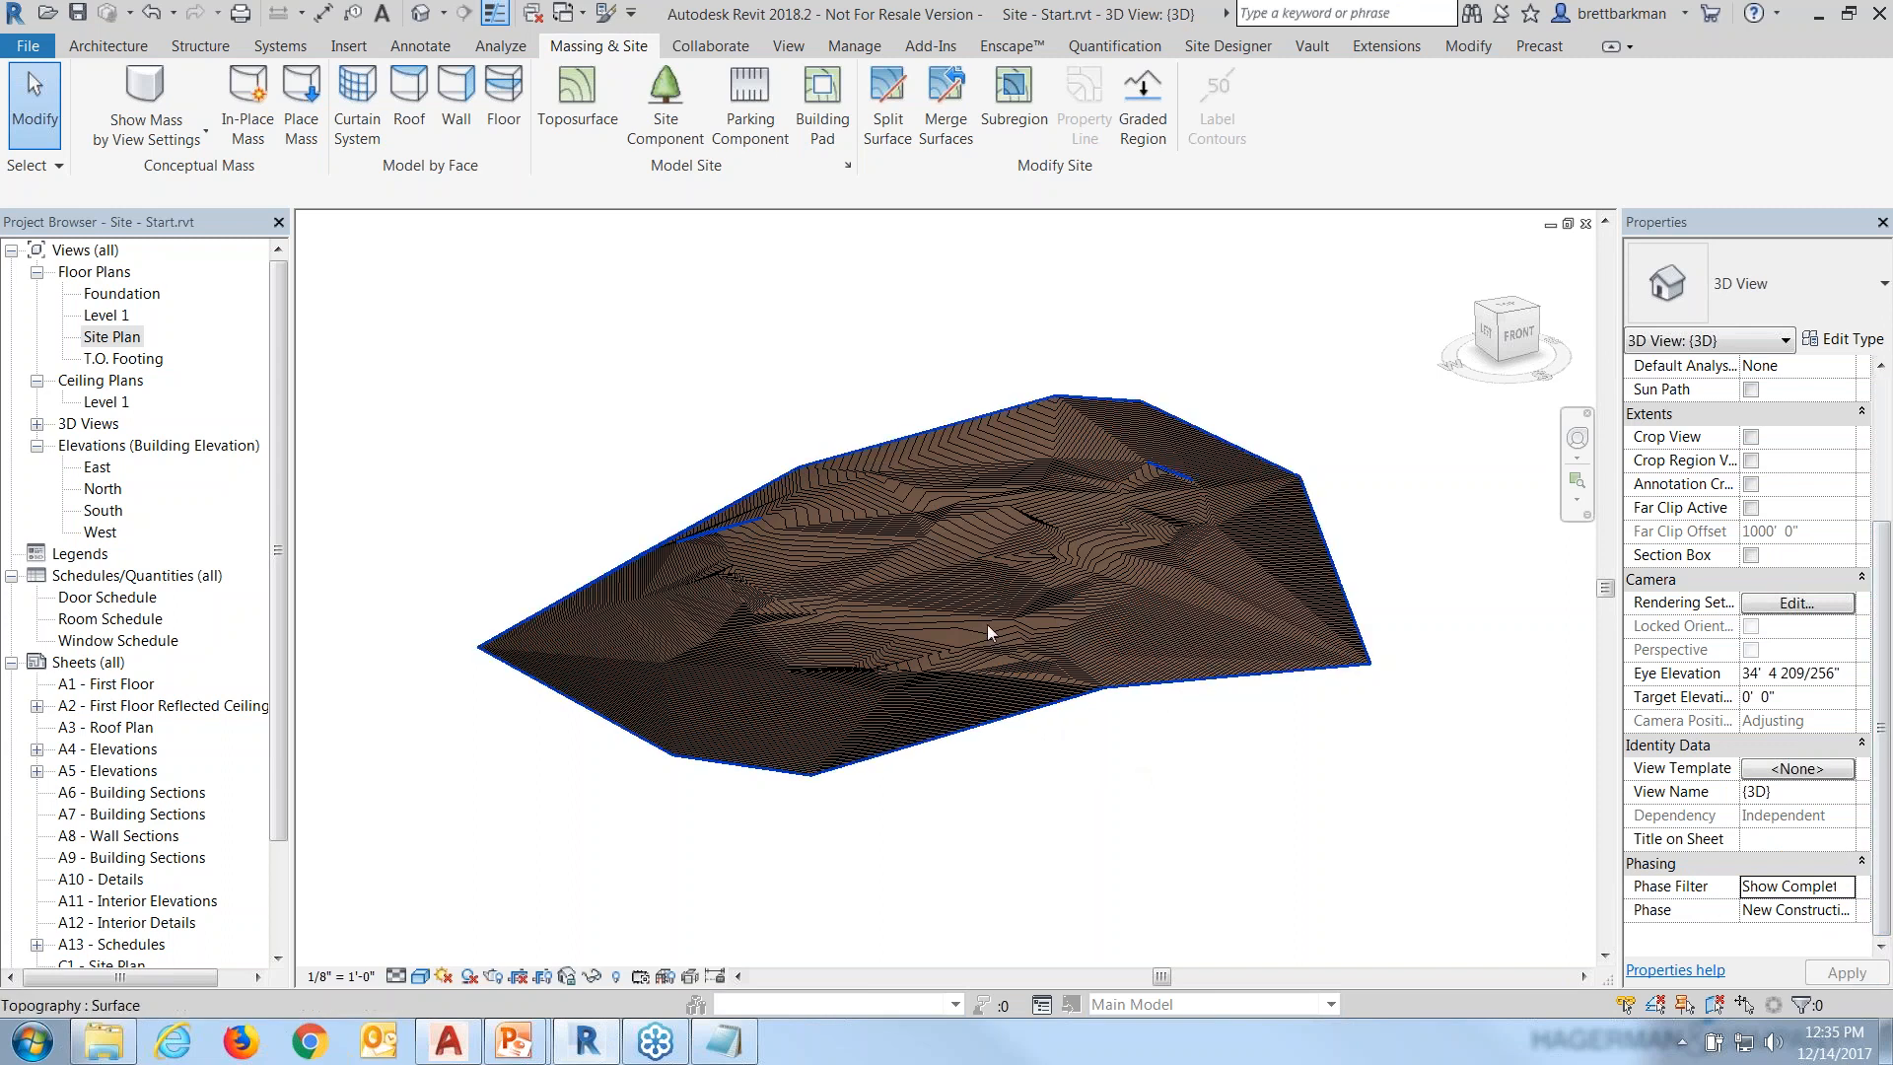
Alternate the 3D view's phase between Existing and New Construction to compare both grades, ending on New Construction.
{"action": "left_click", "coordinate": [1844, 911]}
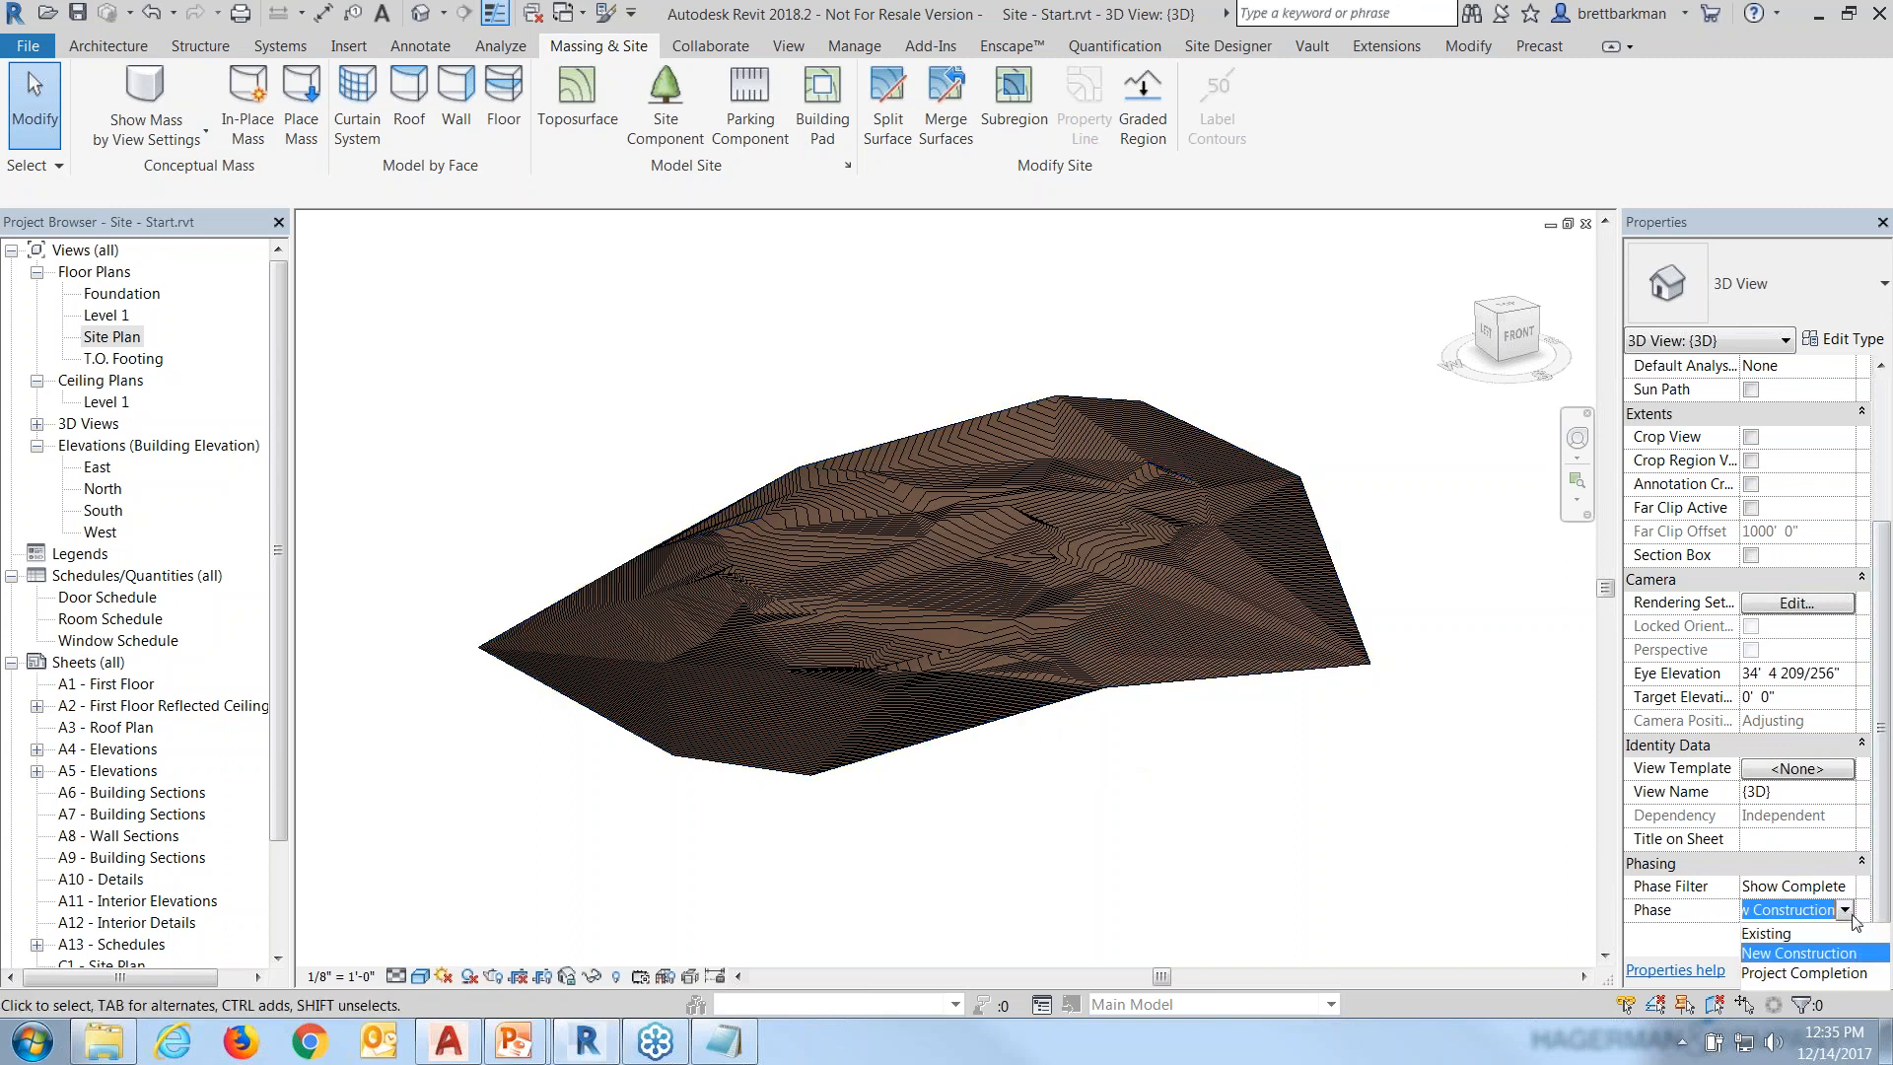
{"action": "left_click", "coordinate": [1790, 934]}
{"action": "left_click", "coordinate": [1831, 974]}
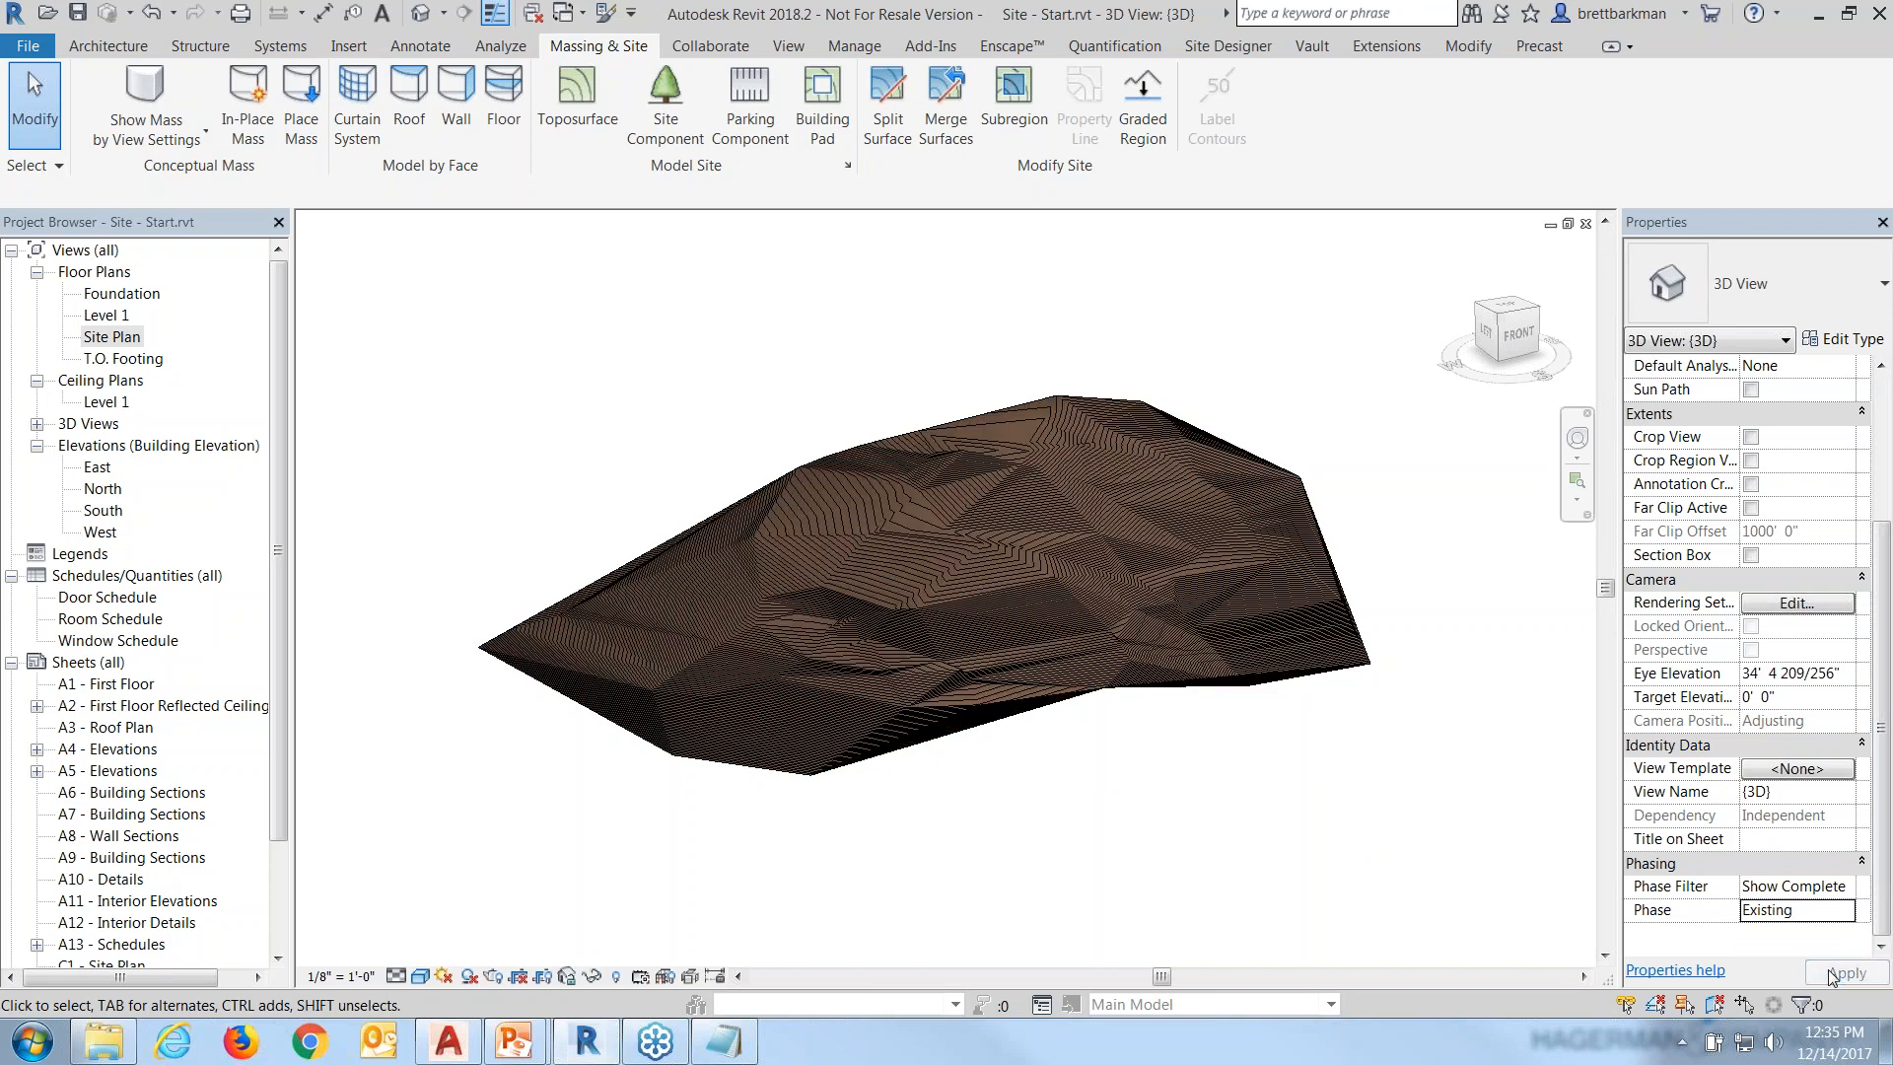
{"action": "left_click", "coordinate": [1853, 913]}
{"action": "left_click", "coordinate": [1848, 953]}
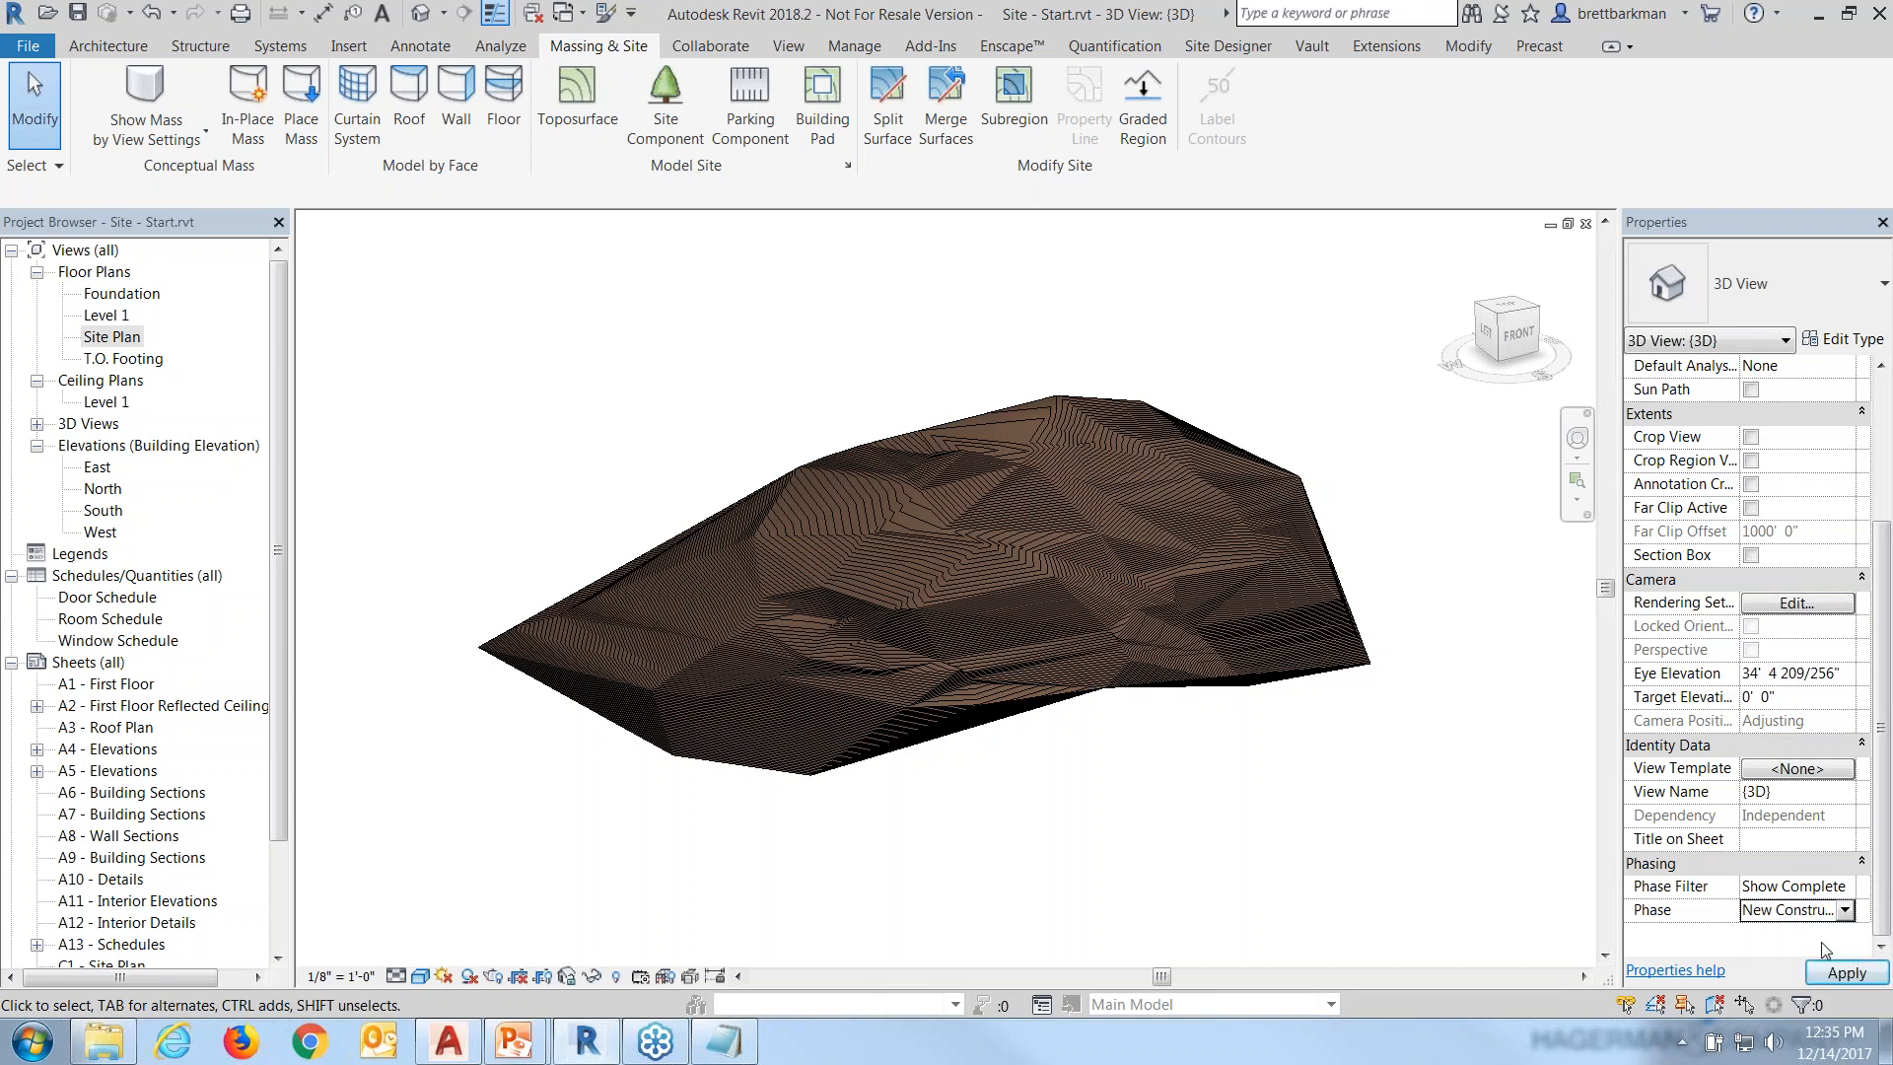
{"action": "left_click", "coordinate": [1846, 913]}
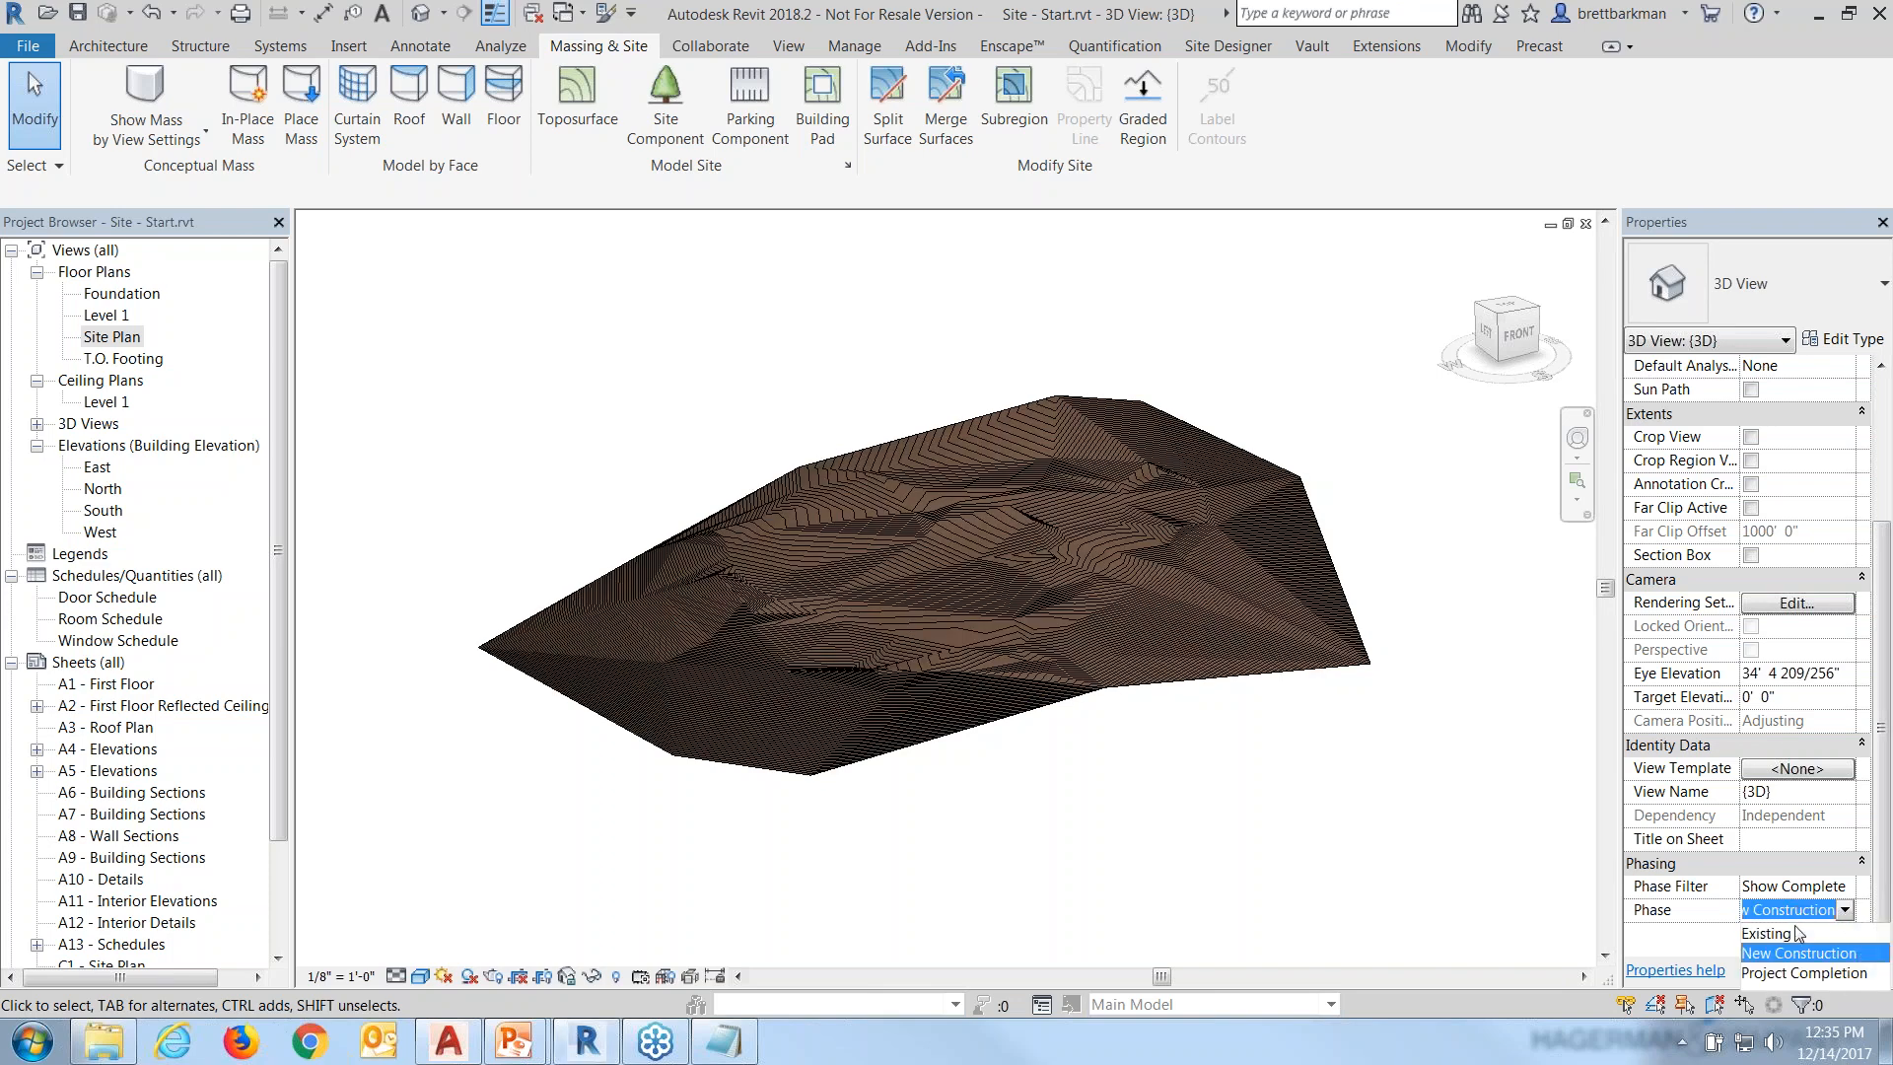
{"action": "left_click", "coordinate": [1796, 933]}
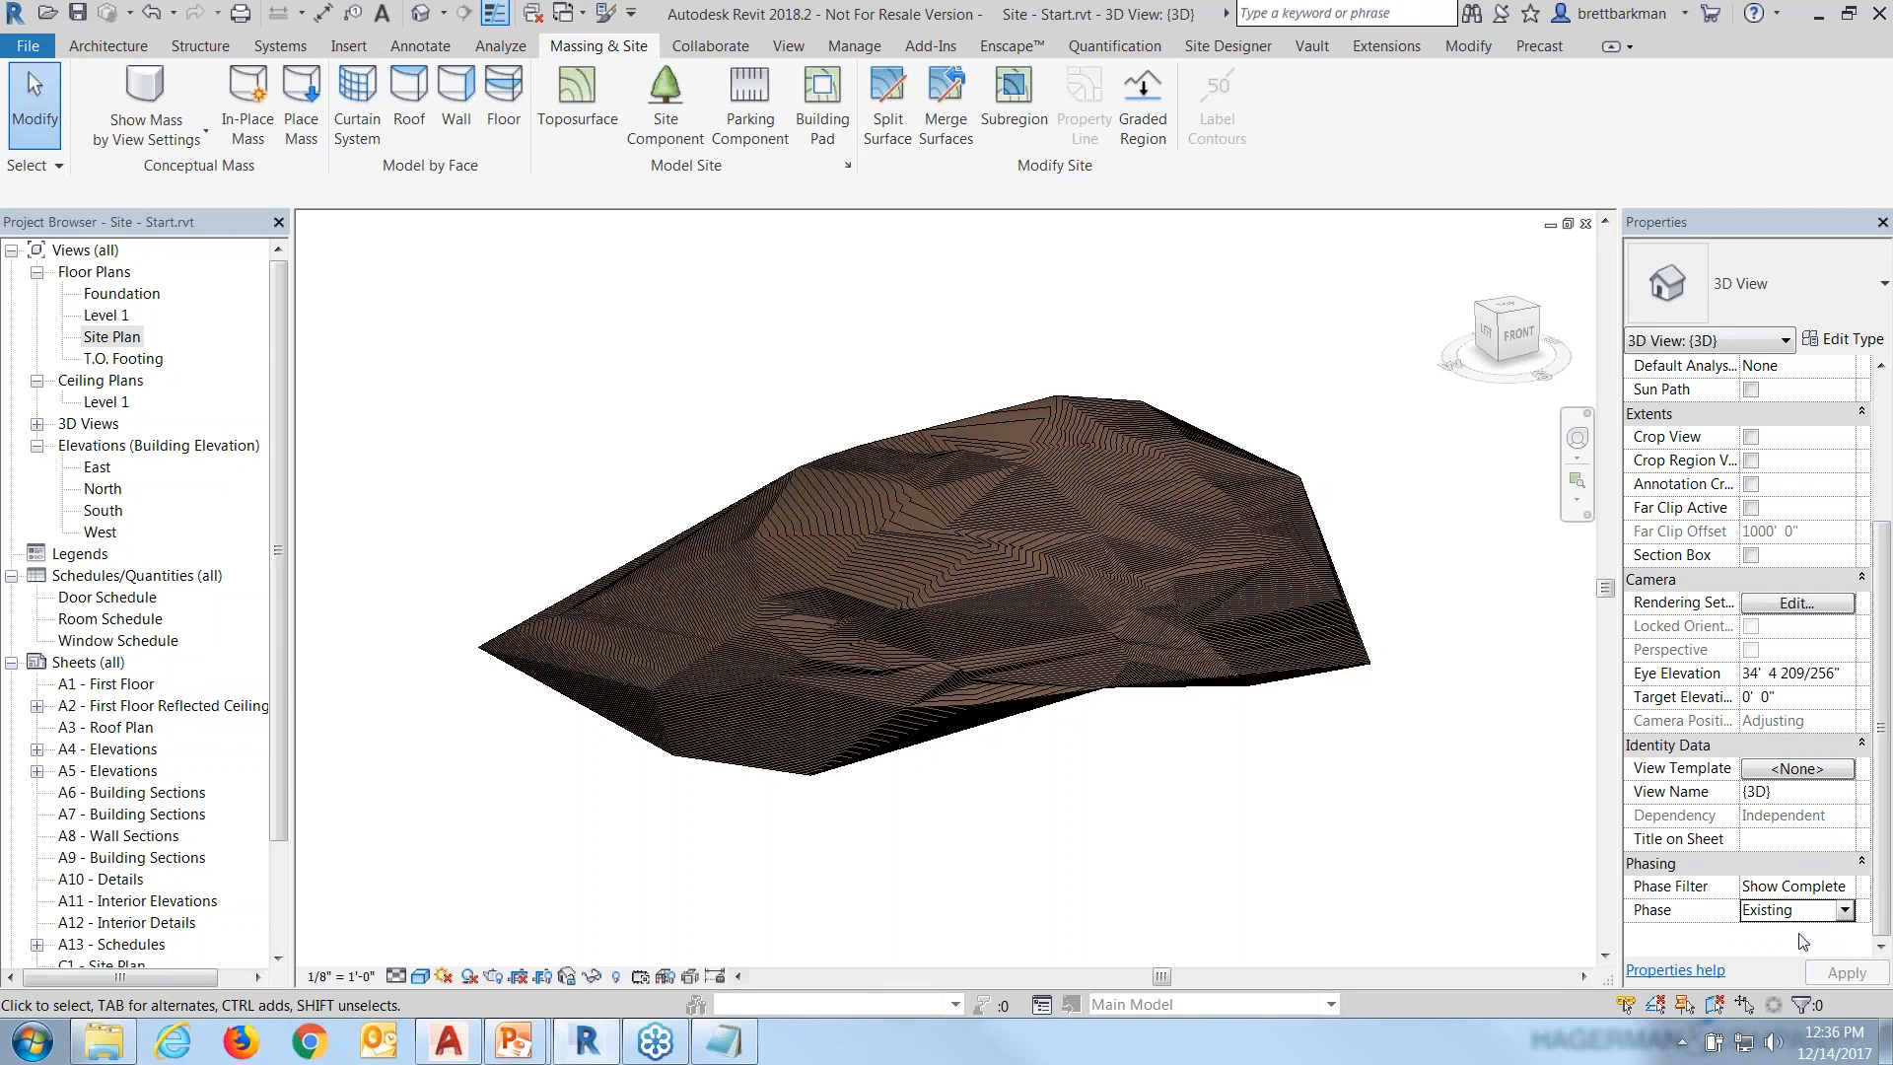
{"action": "left_click", "coordinate": [1846, 911]}
{"action": "left_click", "coordinate": [1792, 953]}
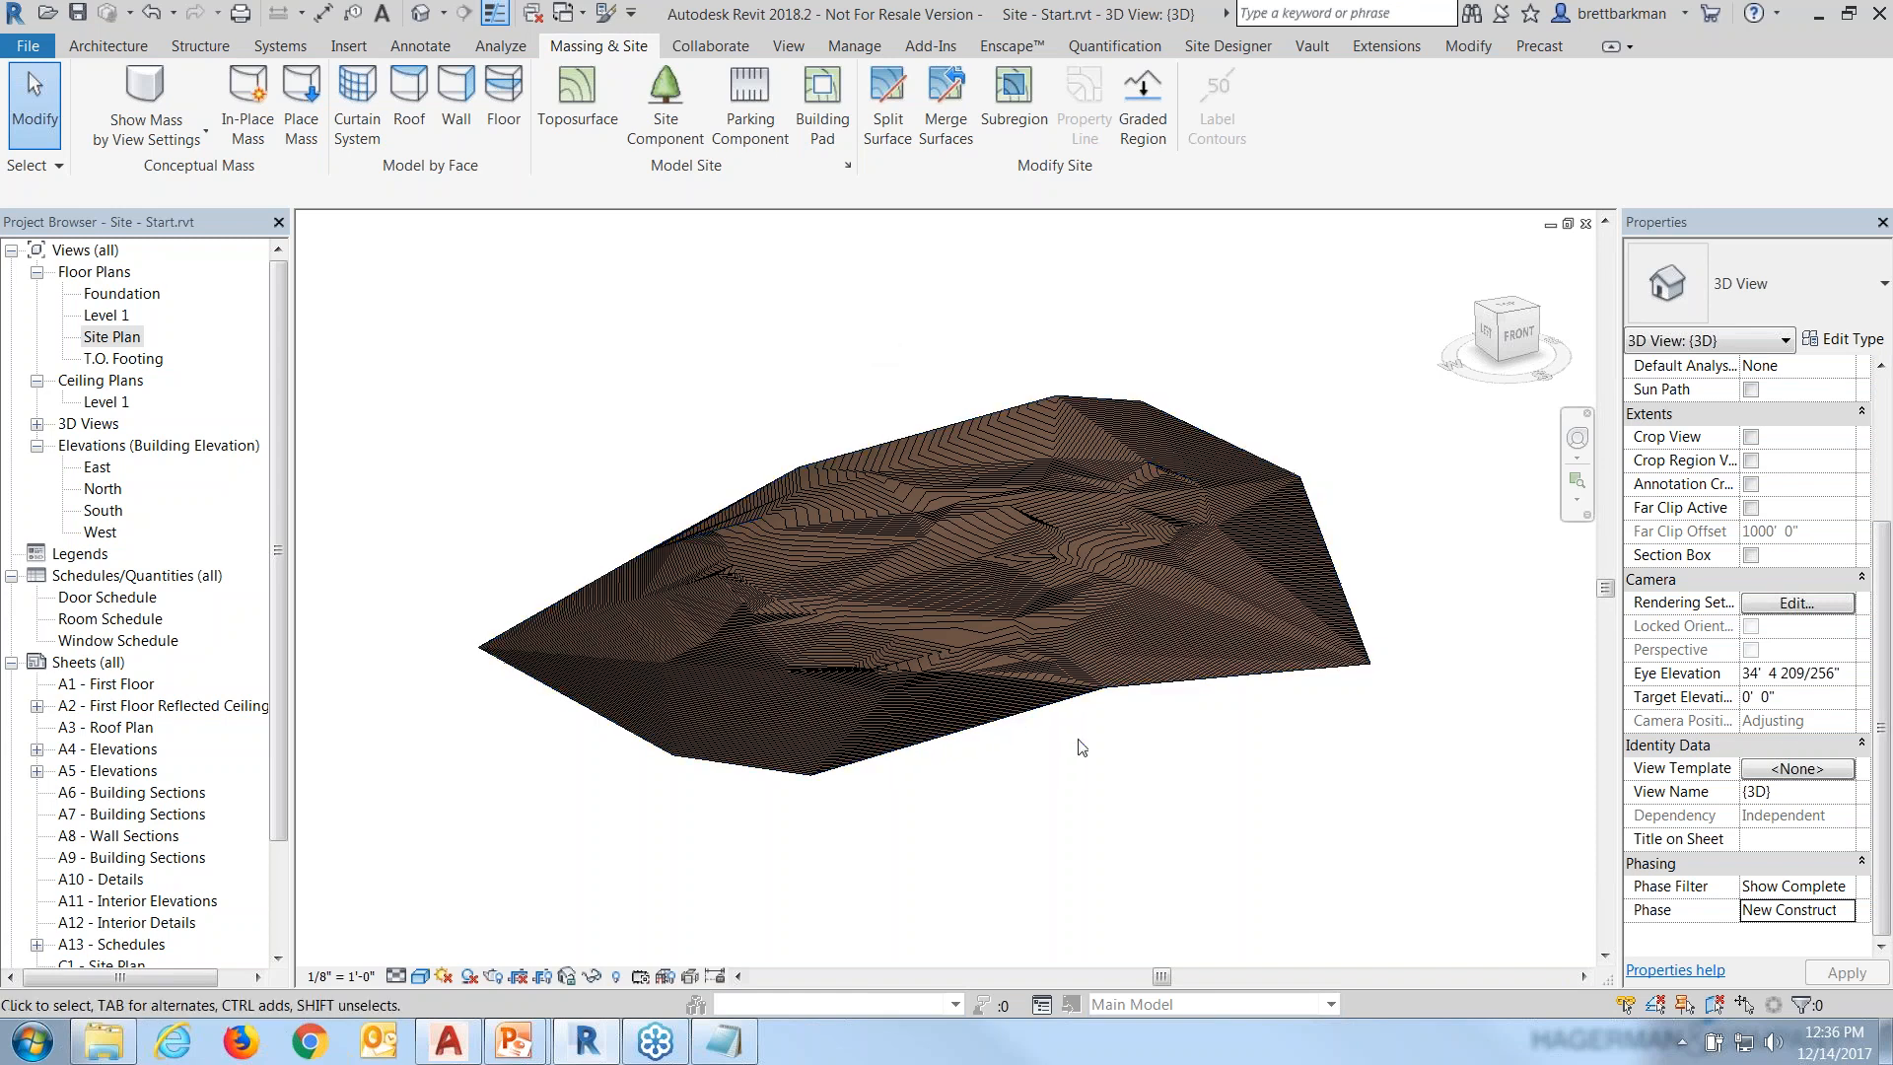
{"action": "scroll", "coordinate": [1087, 757], "scroll_direction": "up", "scroll_amount": 1}
{"action": "mouse_move", "coordinate": [1100, 756]}
{"action": "middle_mouse_down", "text": "shift"}
{"action": "mouse_move", "coordinate": [1121, 770]}
{"action": "mouse_move", "coordinate": [1109, 788]}
{"action": "middle_mouse_up", "text": "shift"}
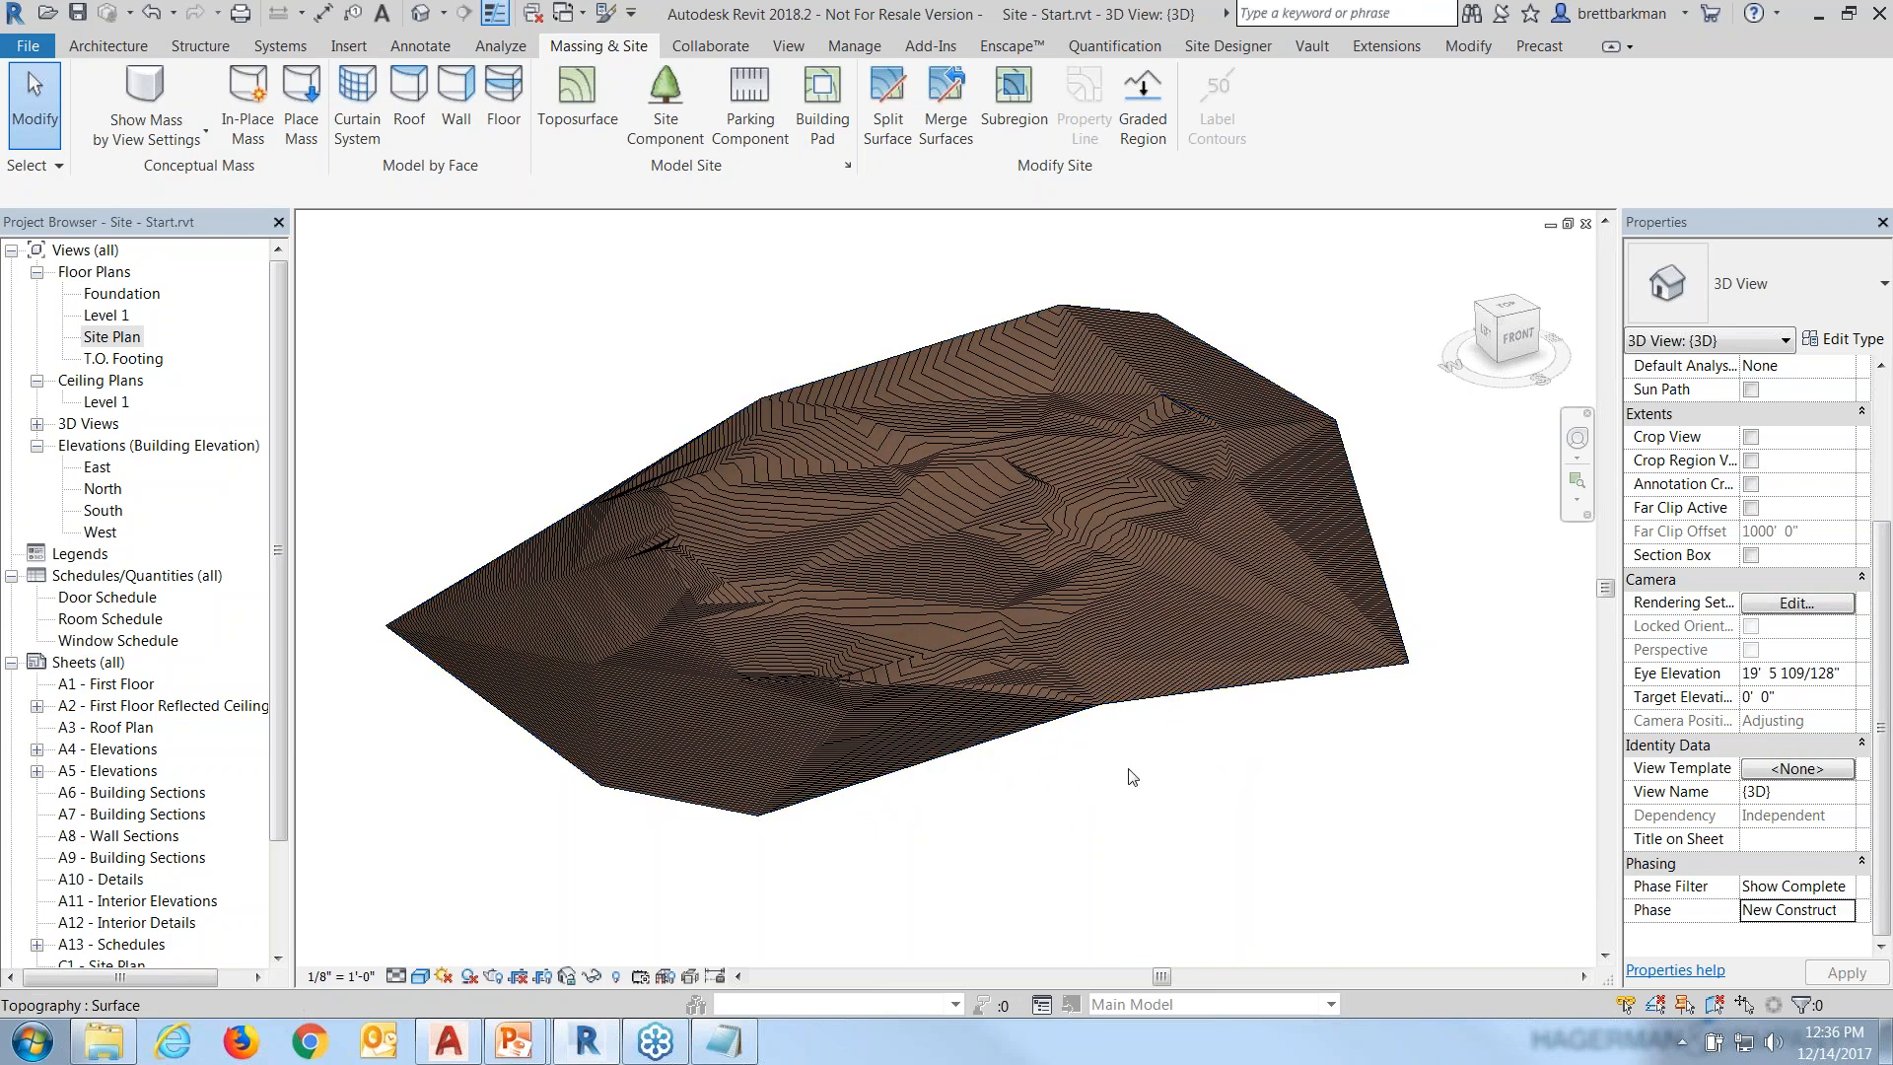
Delete the graded New Construction toposurface from the 3D view.
{"action": "middle_click_drag", "start_coordinate": [1262, 789], "coordinate": [902, 821], "text": "shift"}
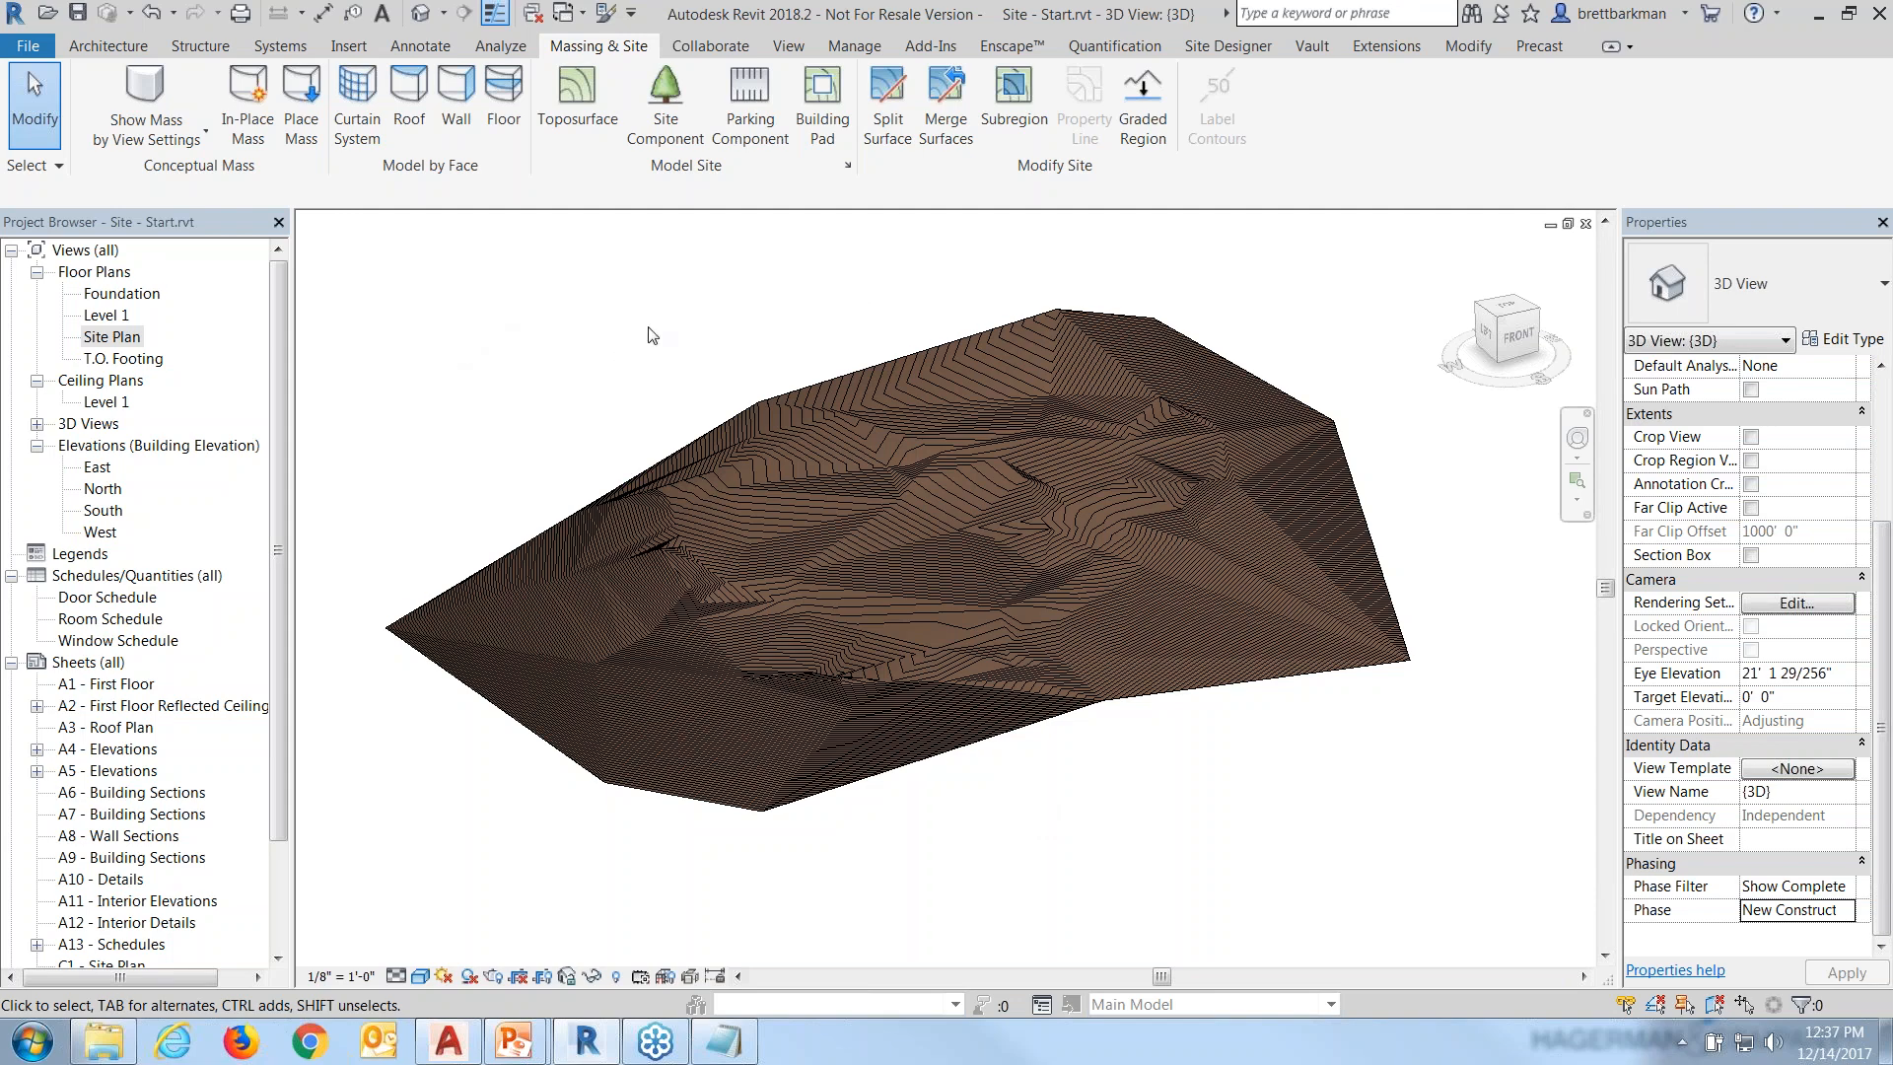
{"action": "left_click", "coordinate": [929, 353]}
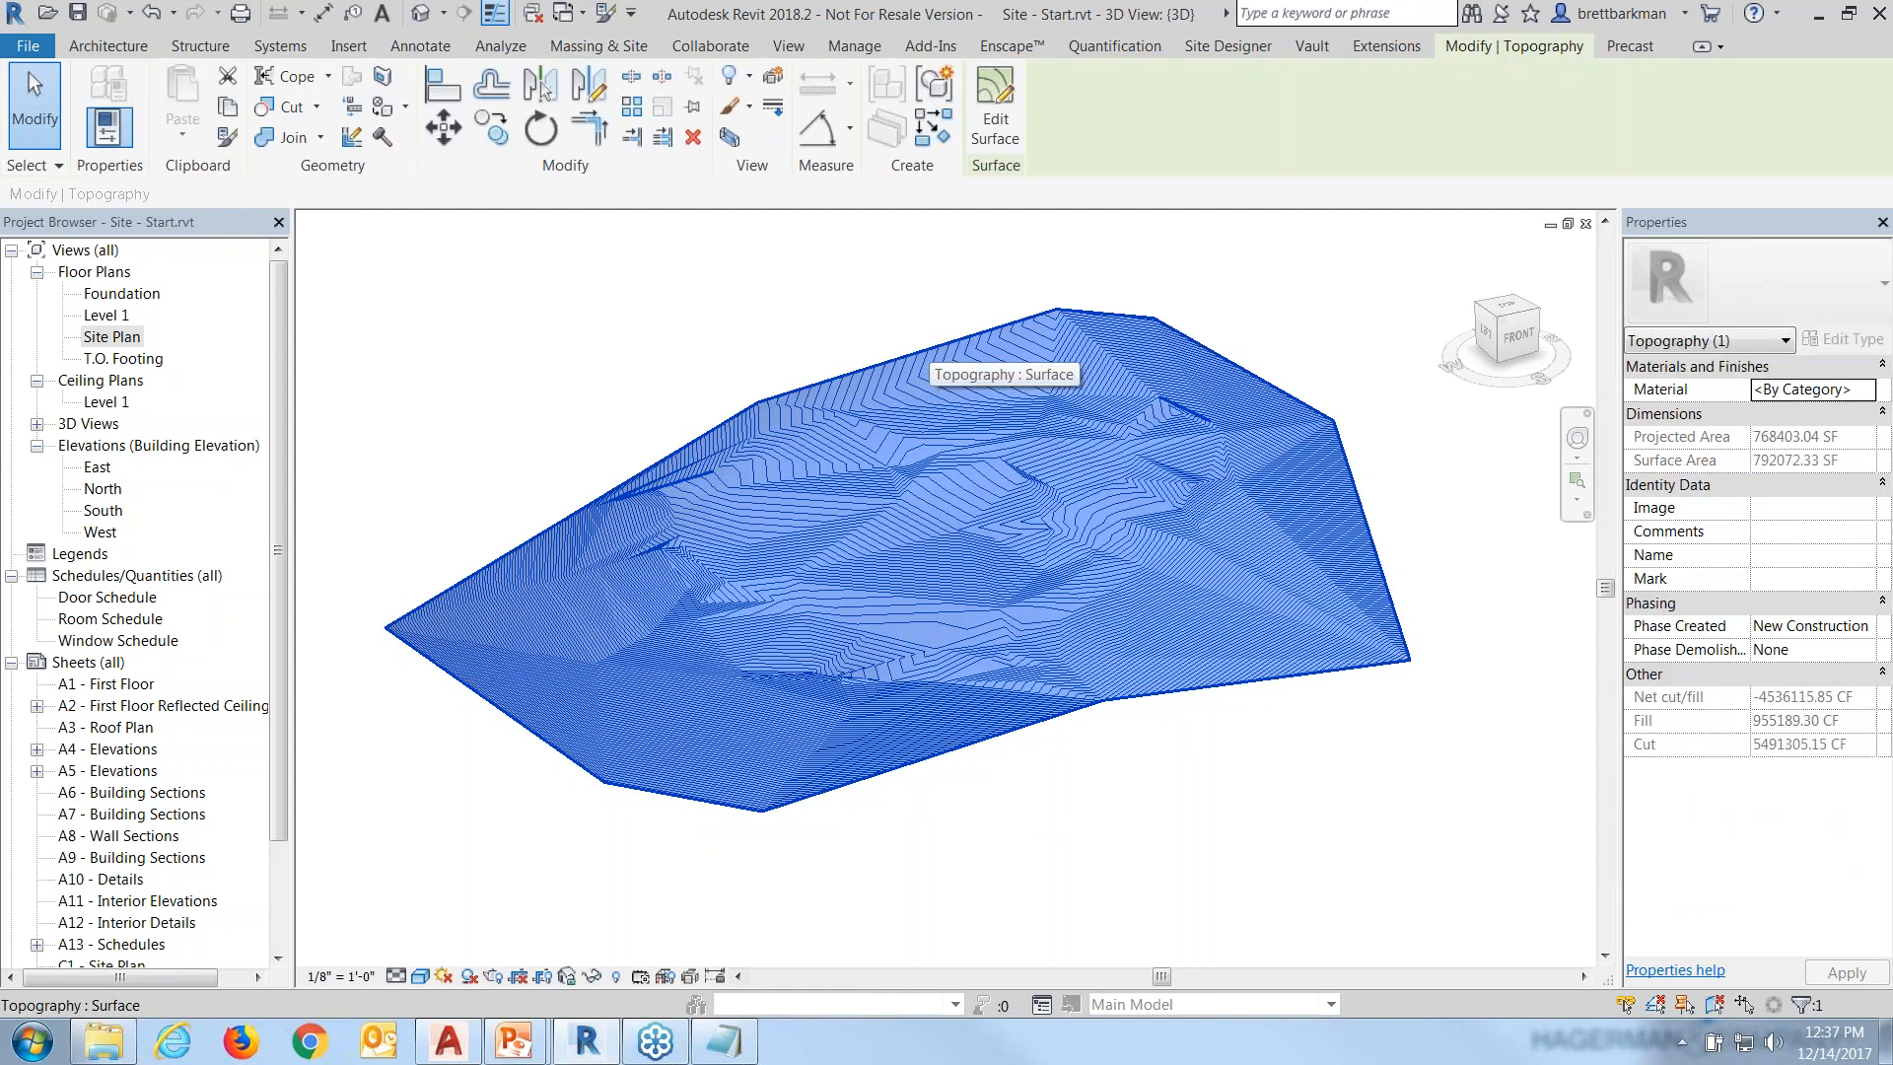
{"action": "key", "text": "Delete"}
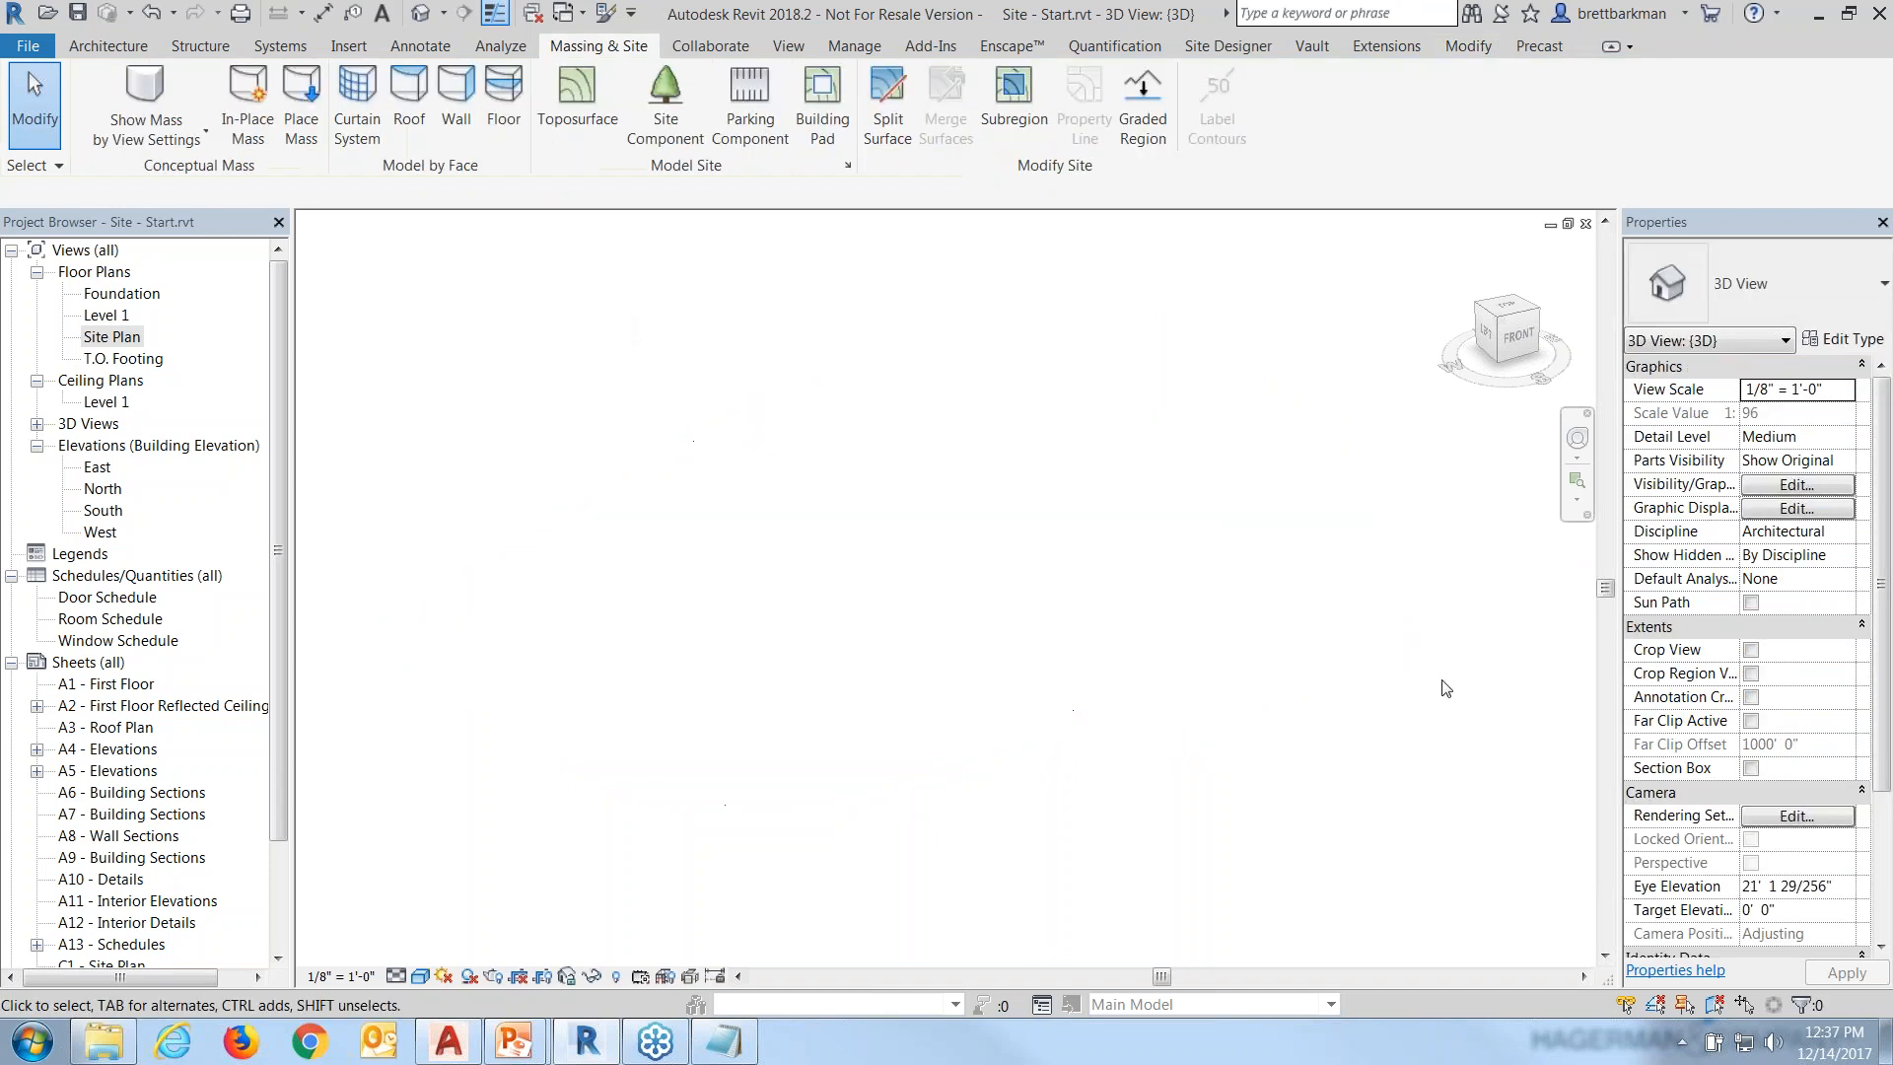
Set the 3D view's phase to Existing and delete the existing toposurface.
{"action": "left_click", "coordinate": [1884, 915]}
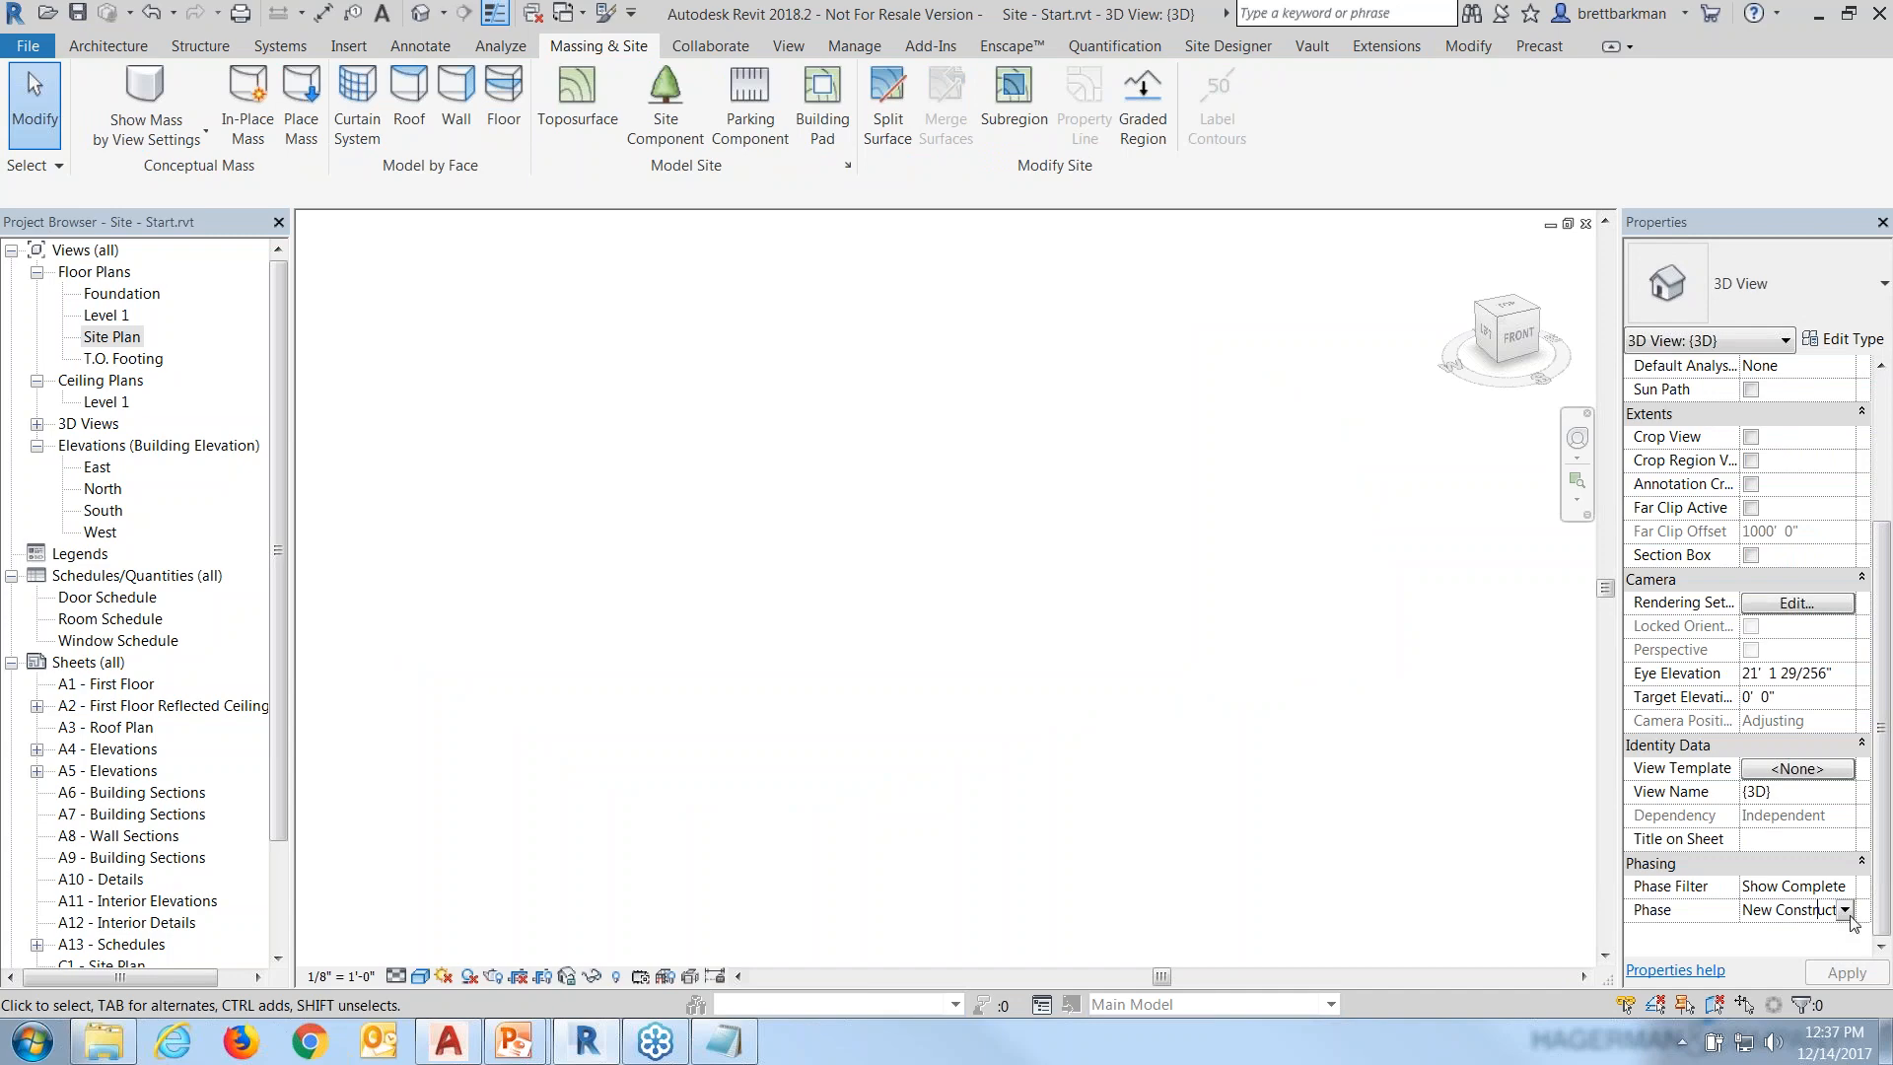
{"action": "left_click", "coordinate": [1846, 911]}
{"action": "left_click", "coordinate": [1803, 933]}
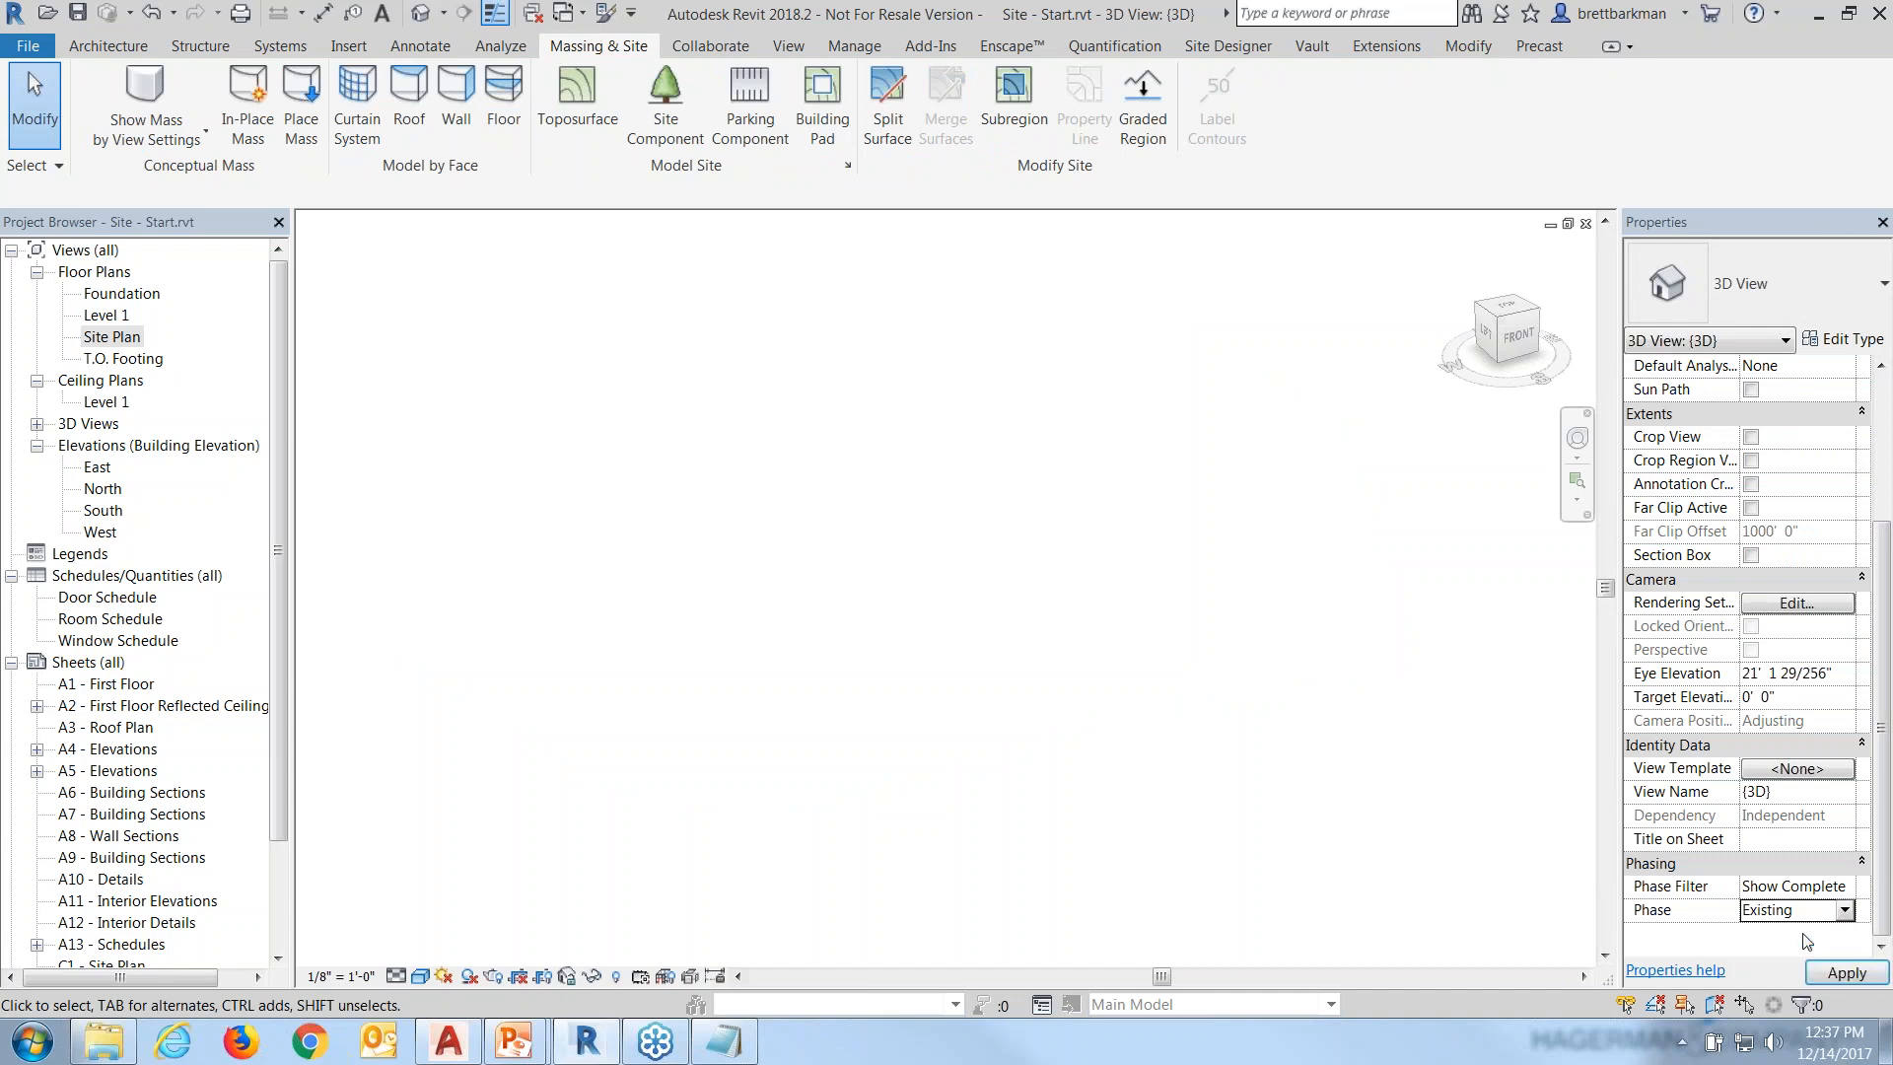
{"action": "left_click", "coordinate": [1850, 977]}
{"action": "left_click", "coordinate": [1213, 699]}
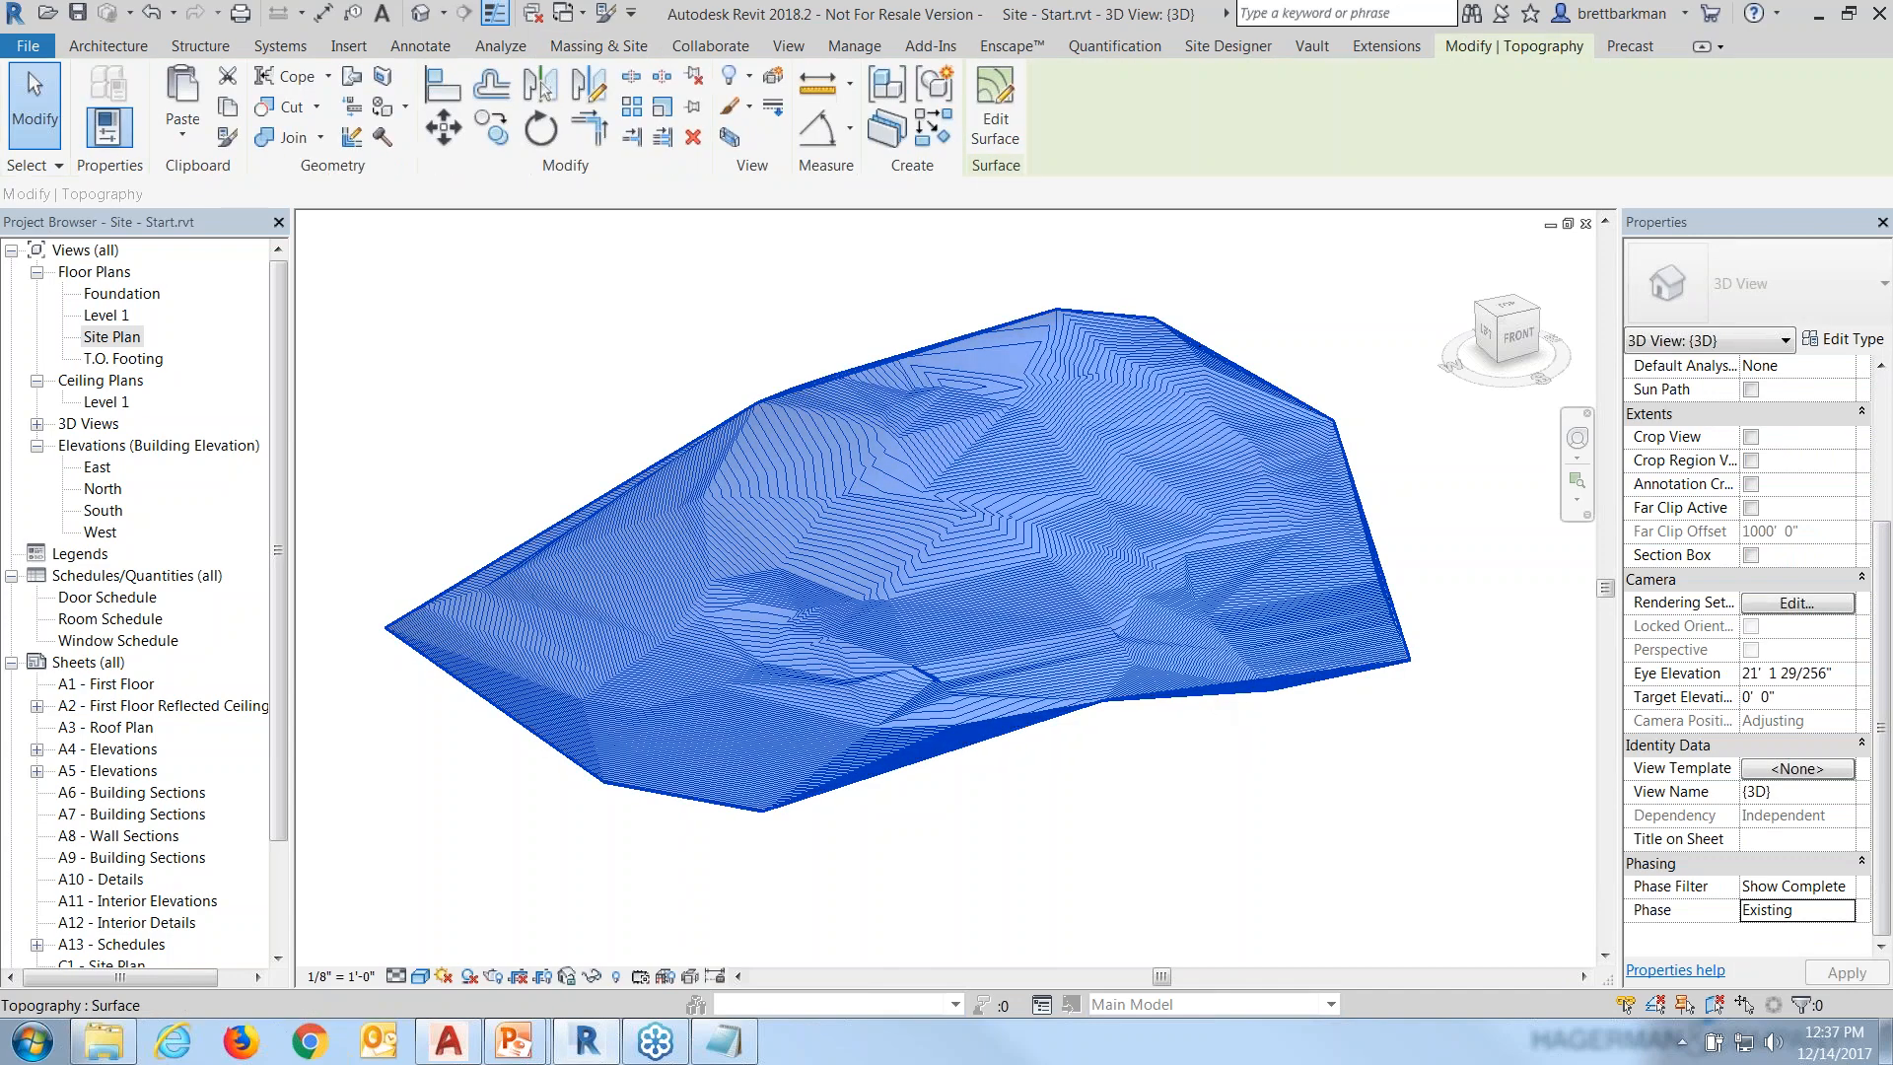
{"action": "left_click", "coordinate": [1315, 808]}
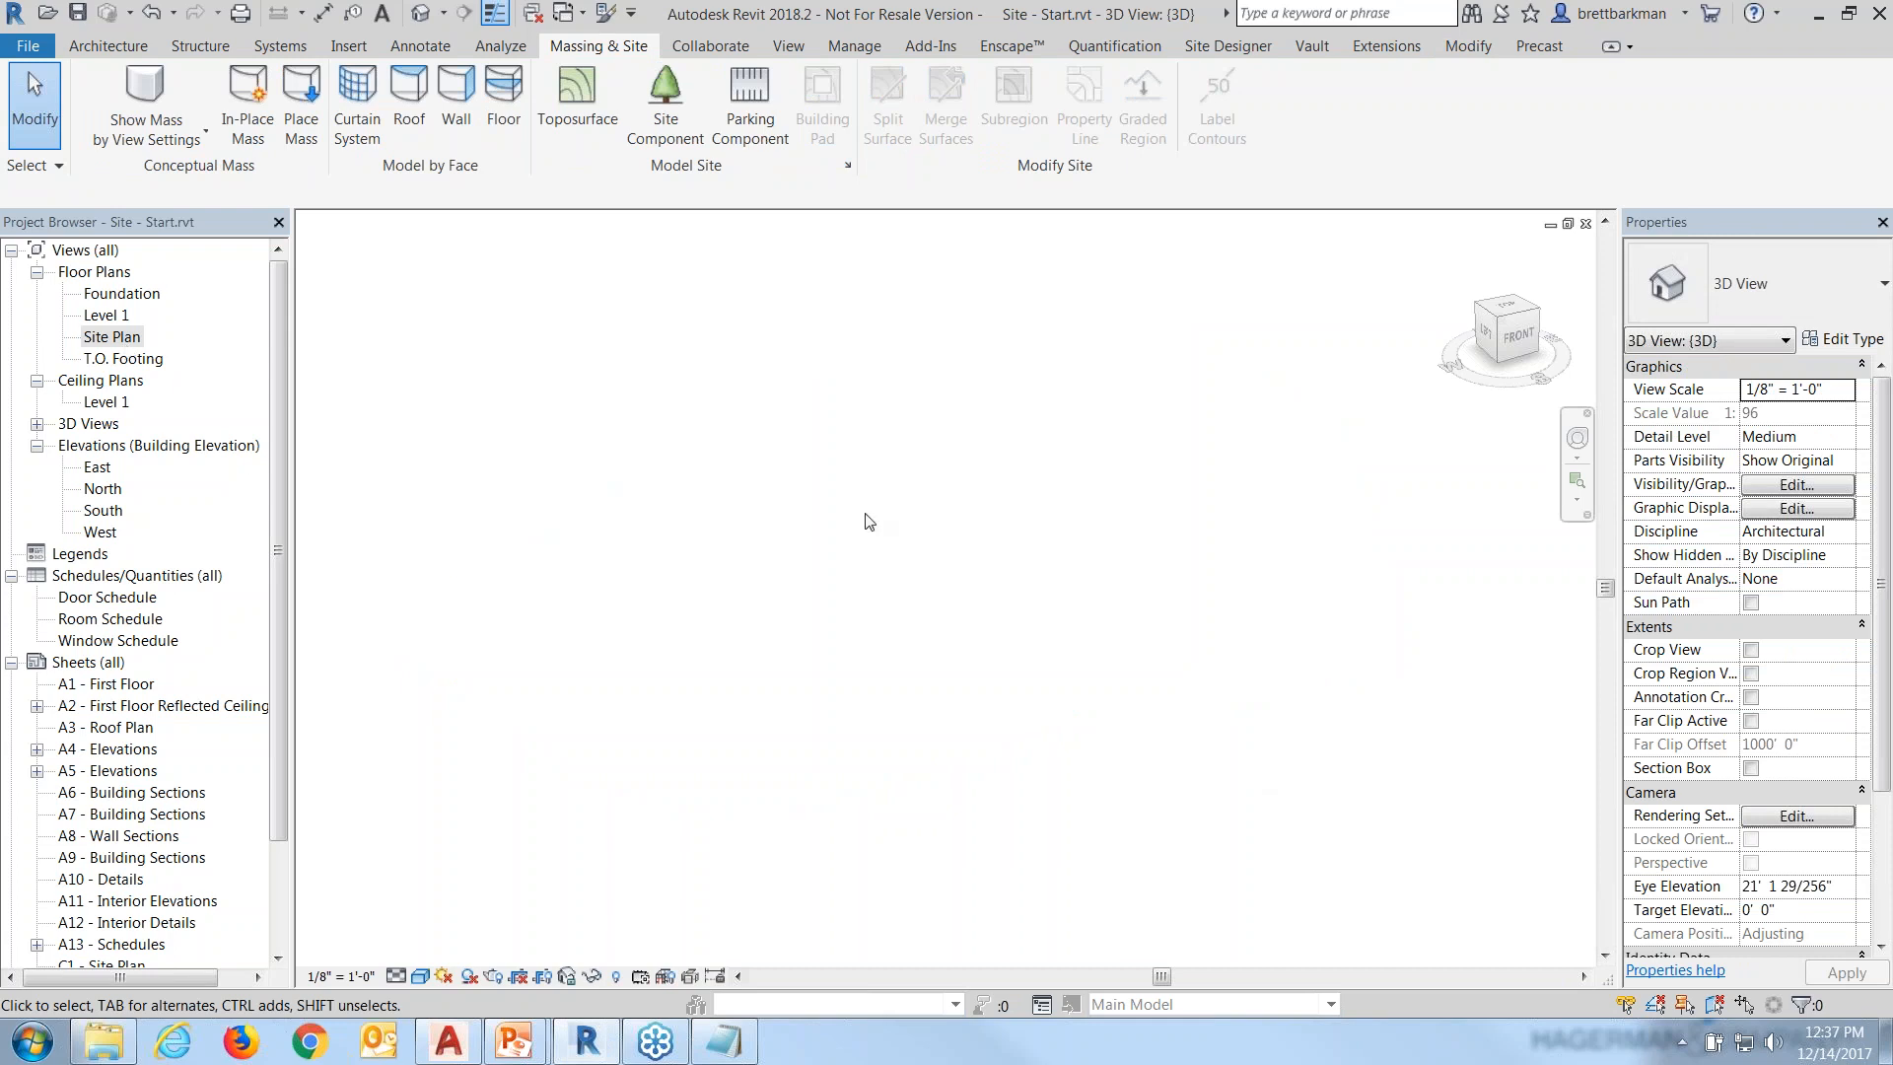
Link Site Plan - Original - Contours Only.dwg into the Site Plan floor plan at Level 1, with Auto - Origin to Origin positioning.
{"action": "double_click", "coordinate": [129, 338]}
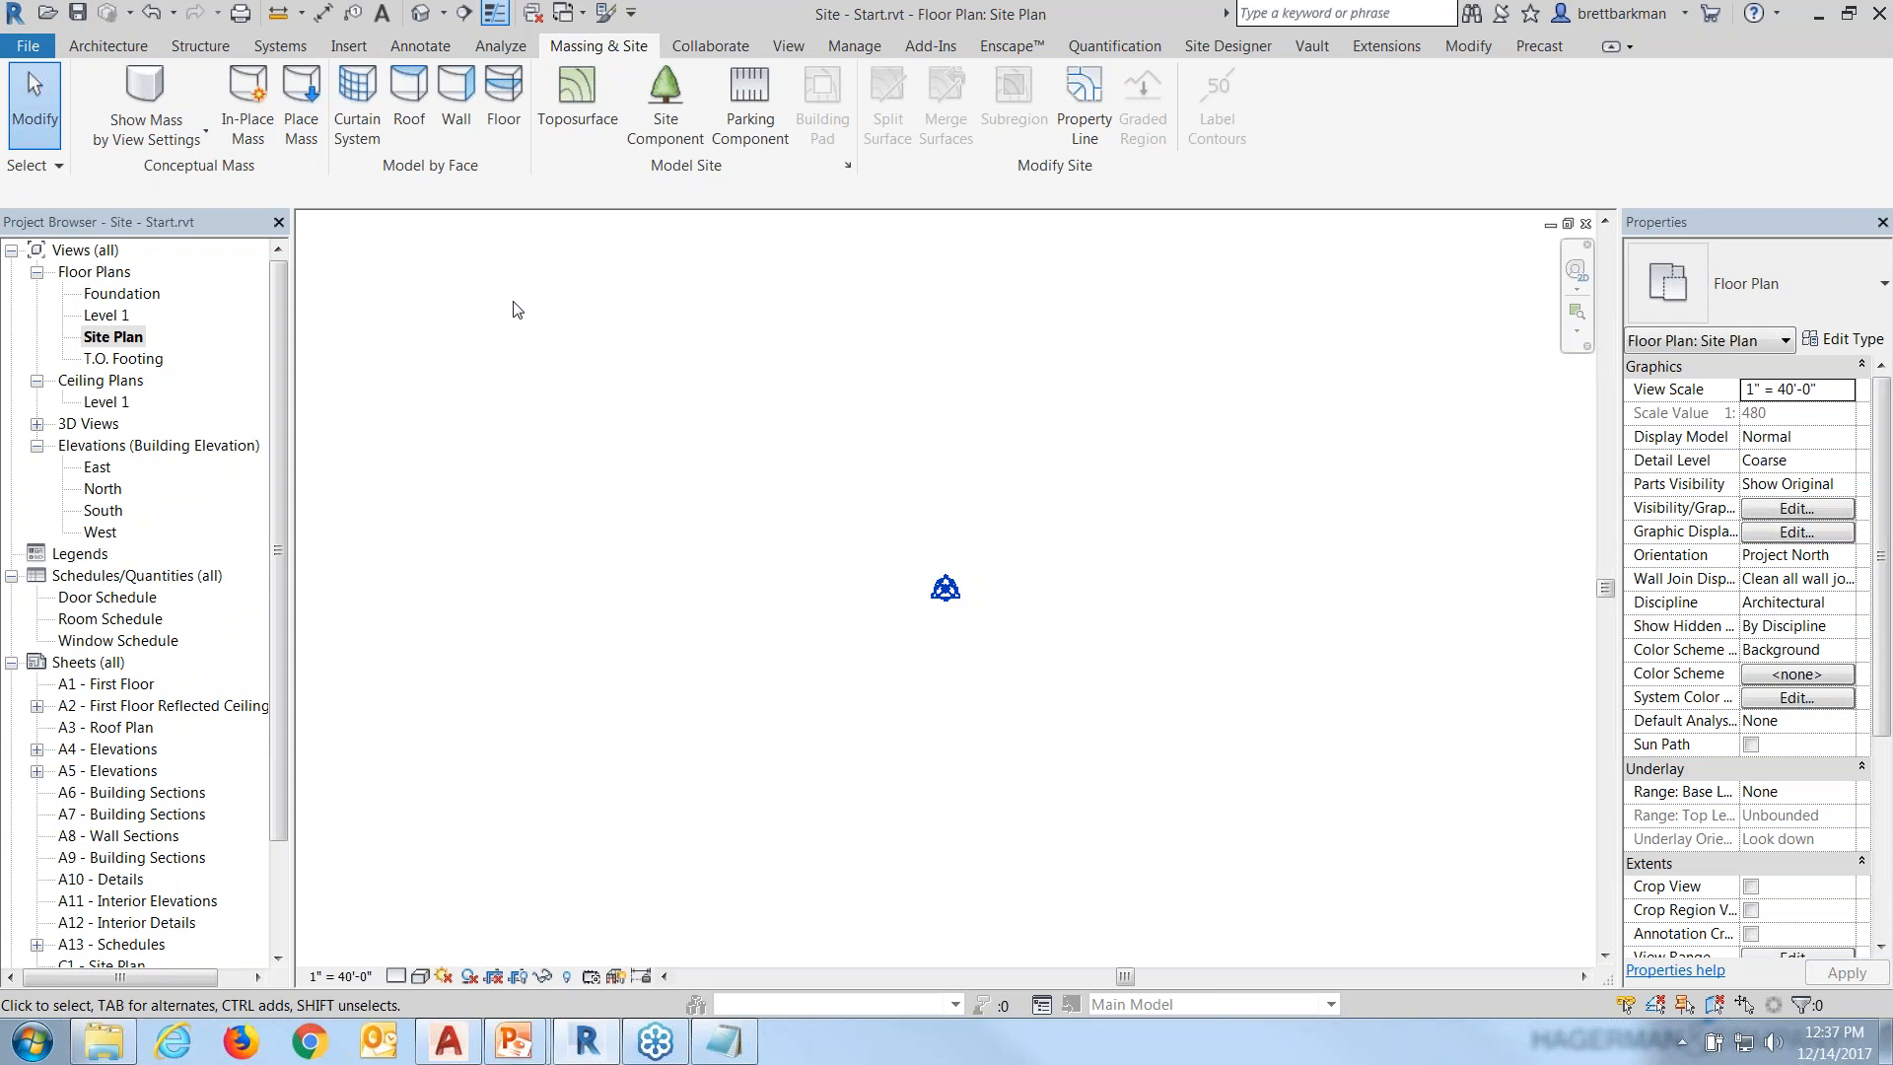
{"action": "left_click", "coordinate": [355, 47]}
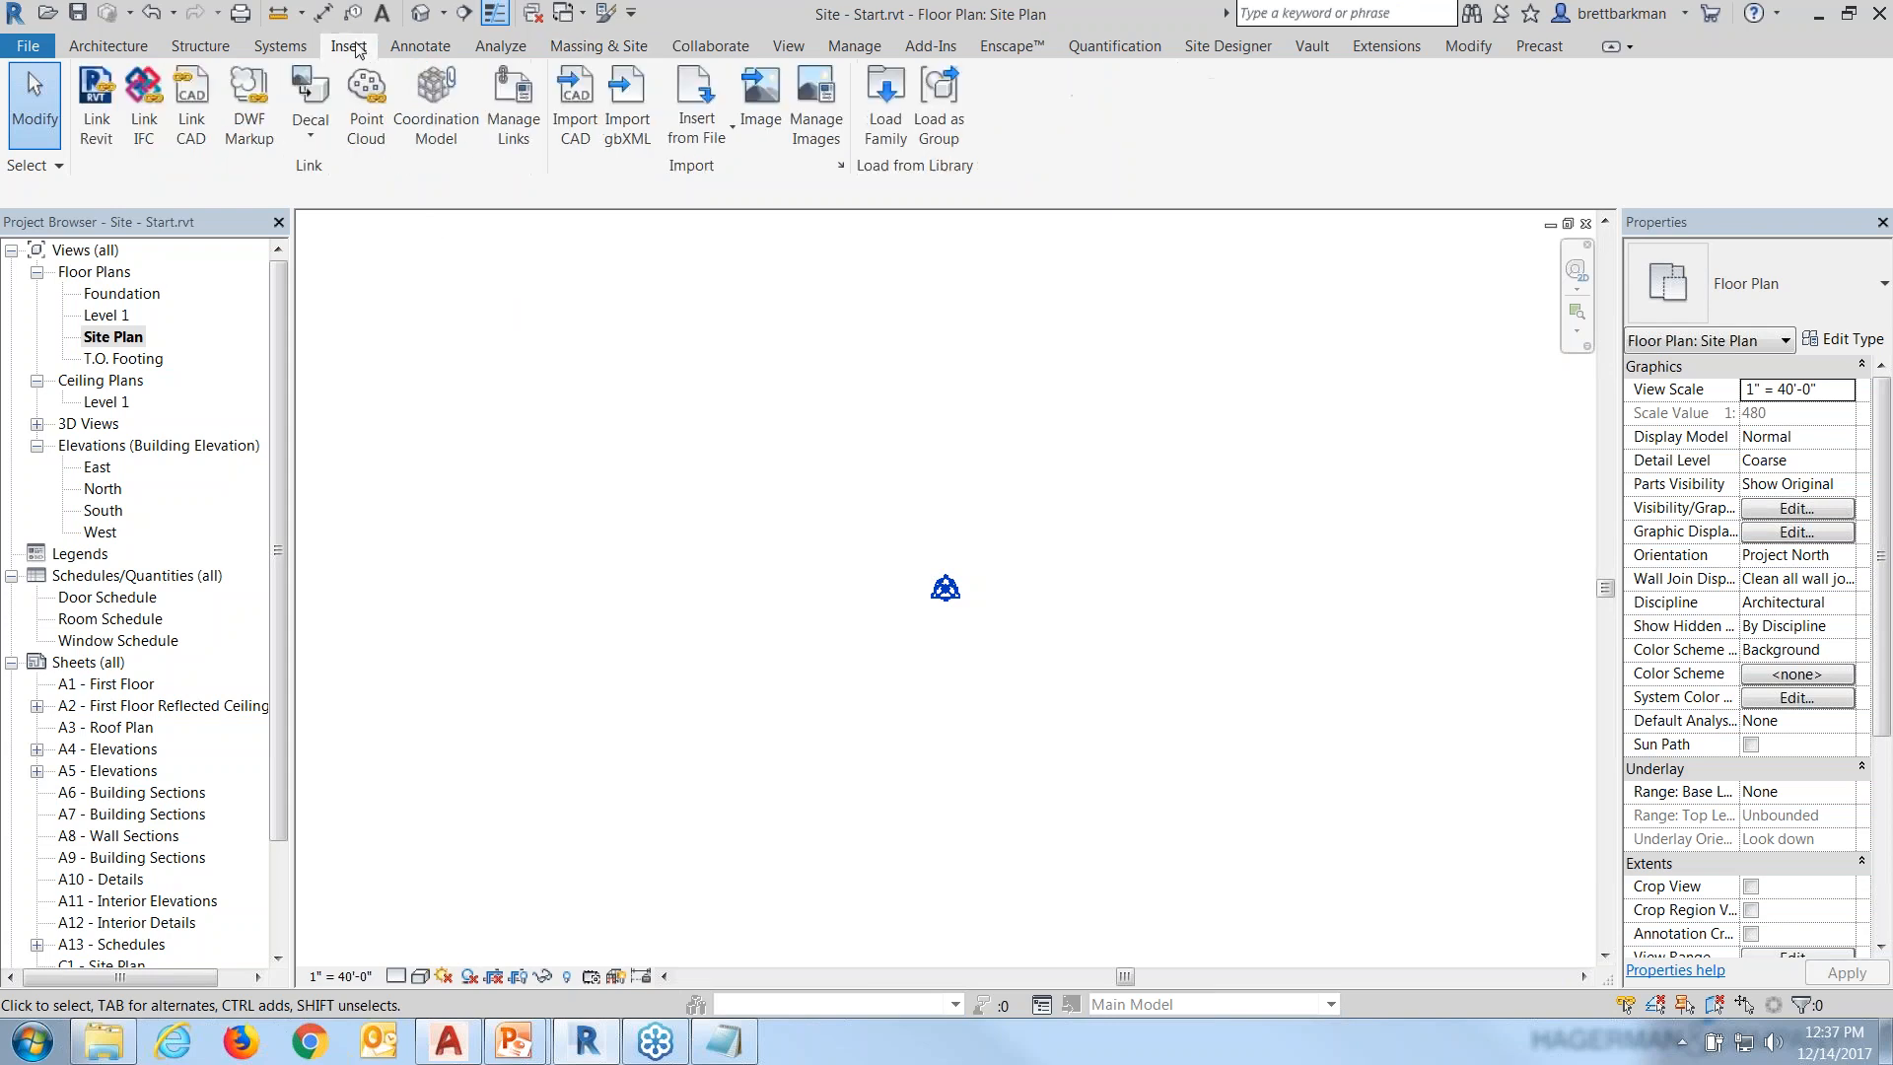
{"action": "left_click", "coordinate": [187, 126]}
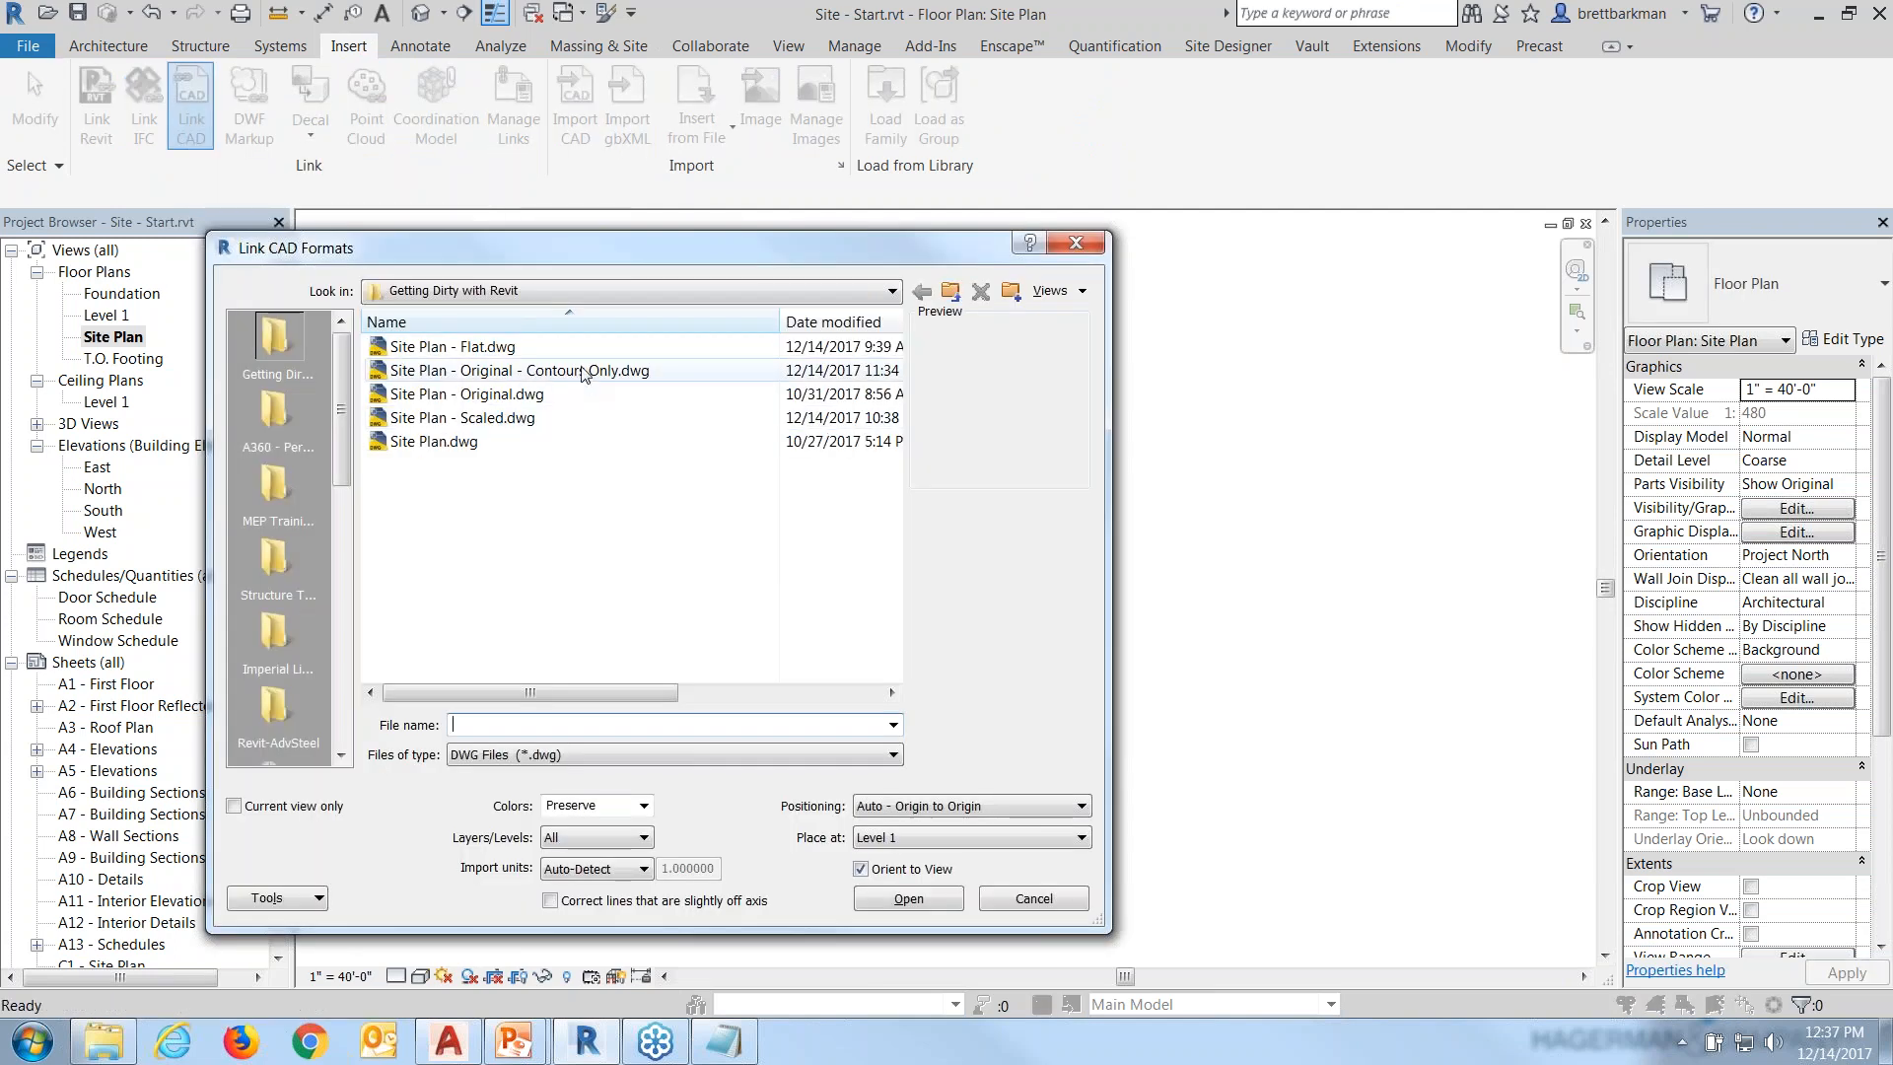
{"action": "left_click", "coordinate": [585, 372]}
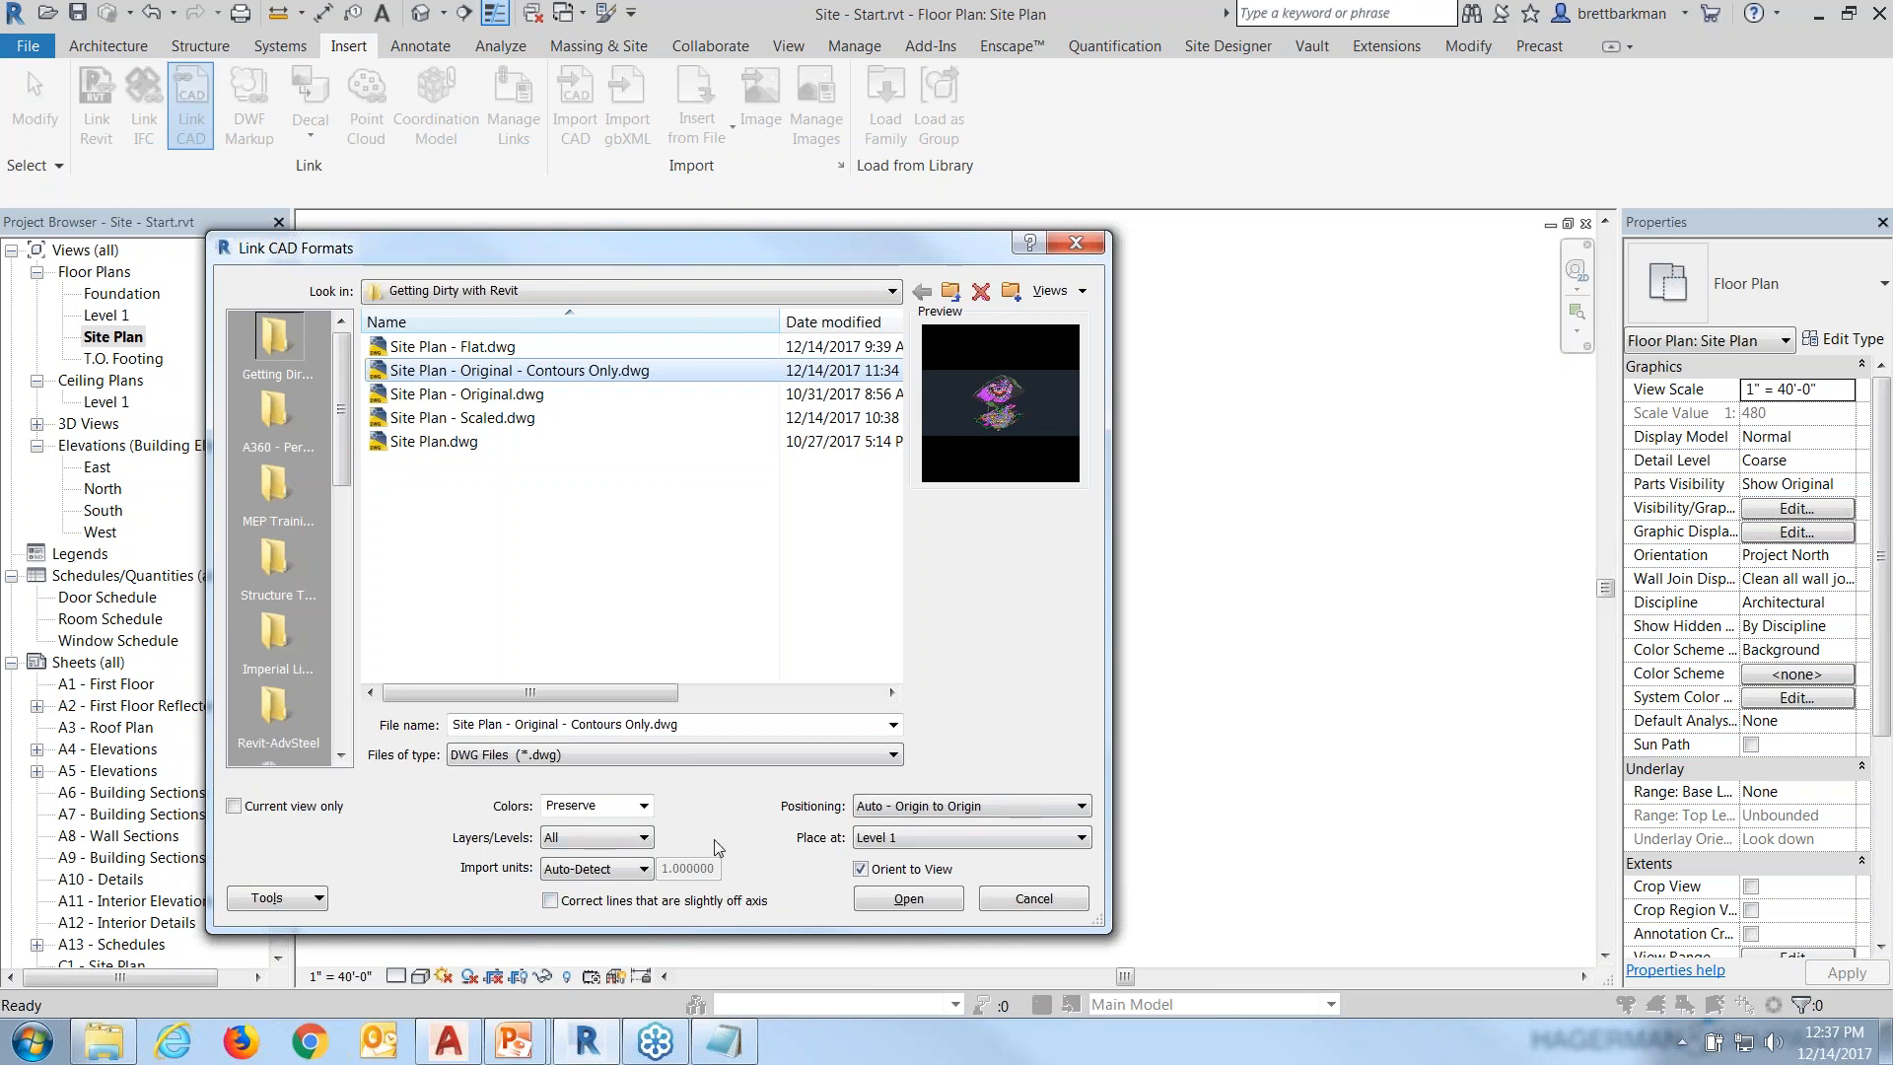
{"action": "left_click_drag", "start_coordinate": [785, 252], "coordinate": [880, 184]}
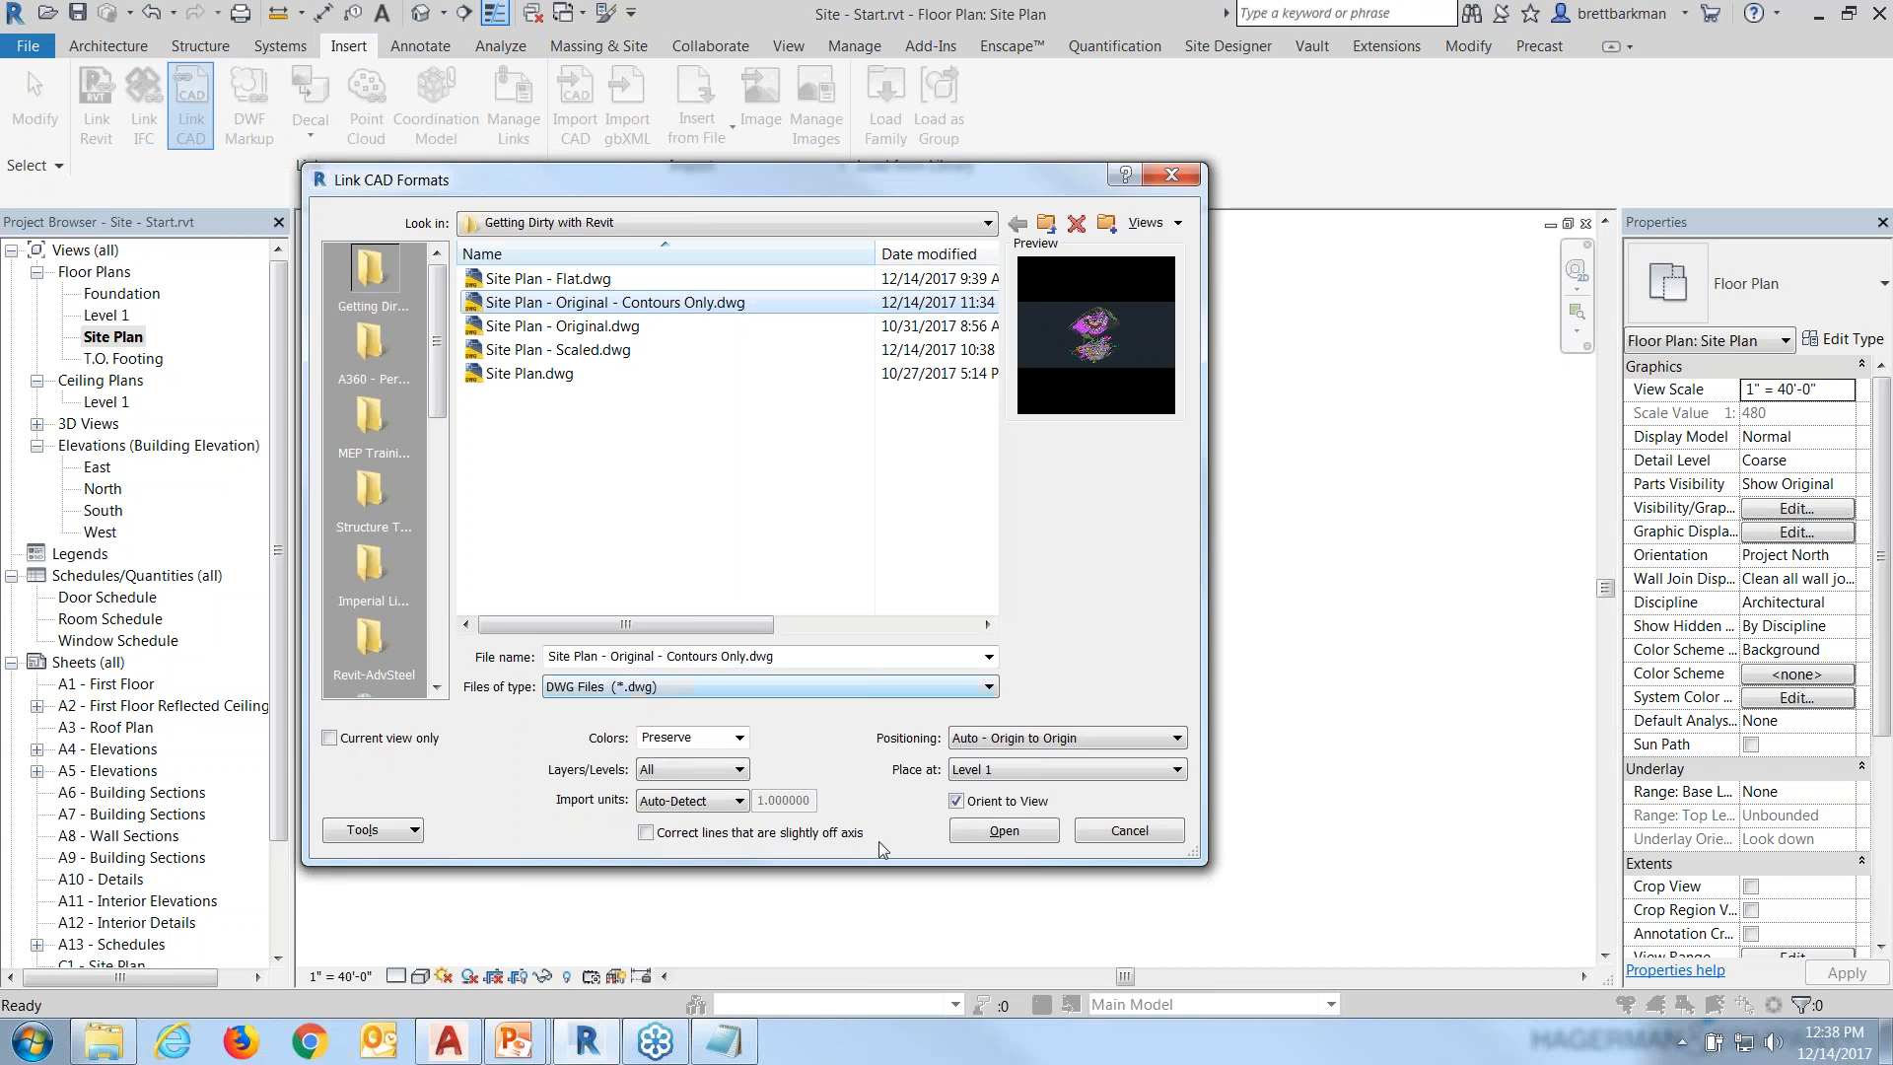
{"action": "left_click", "coordinate": [1003, 831]}
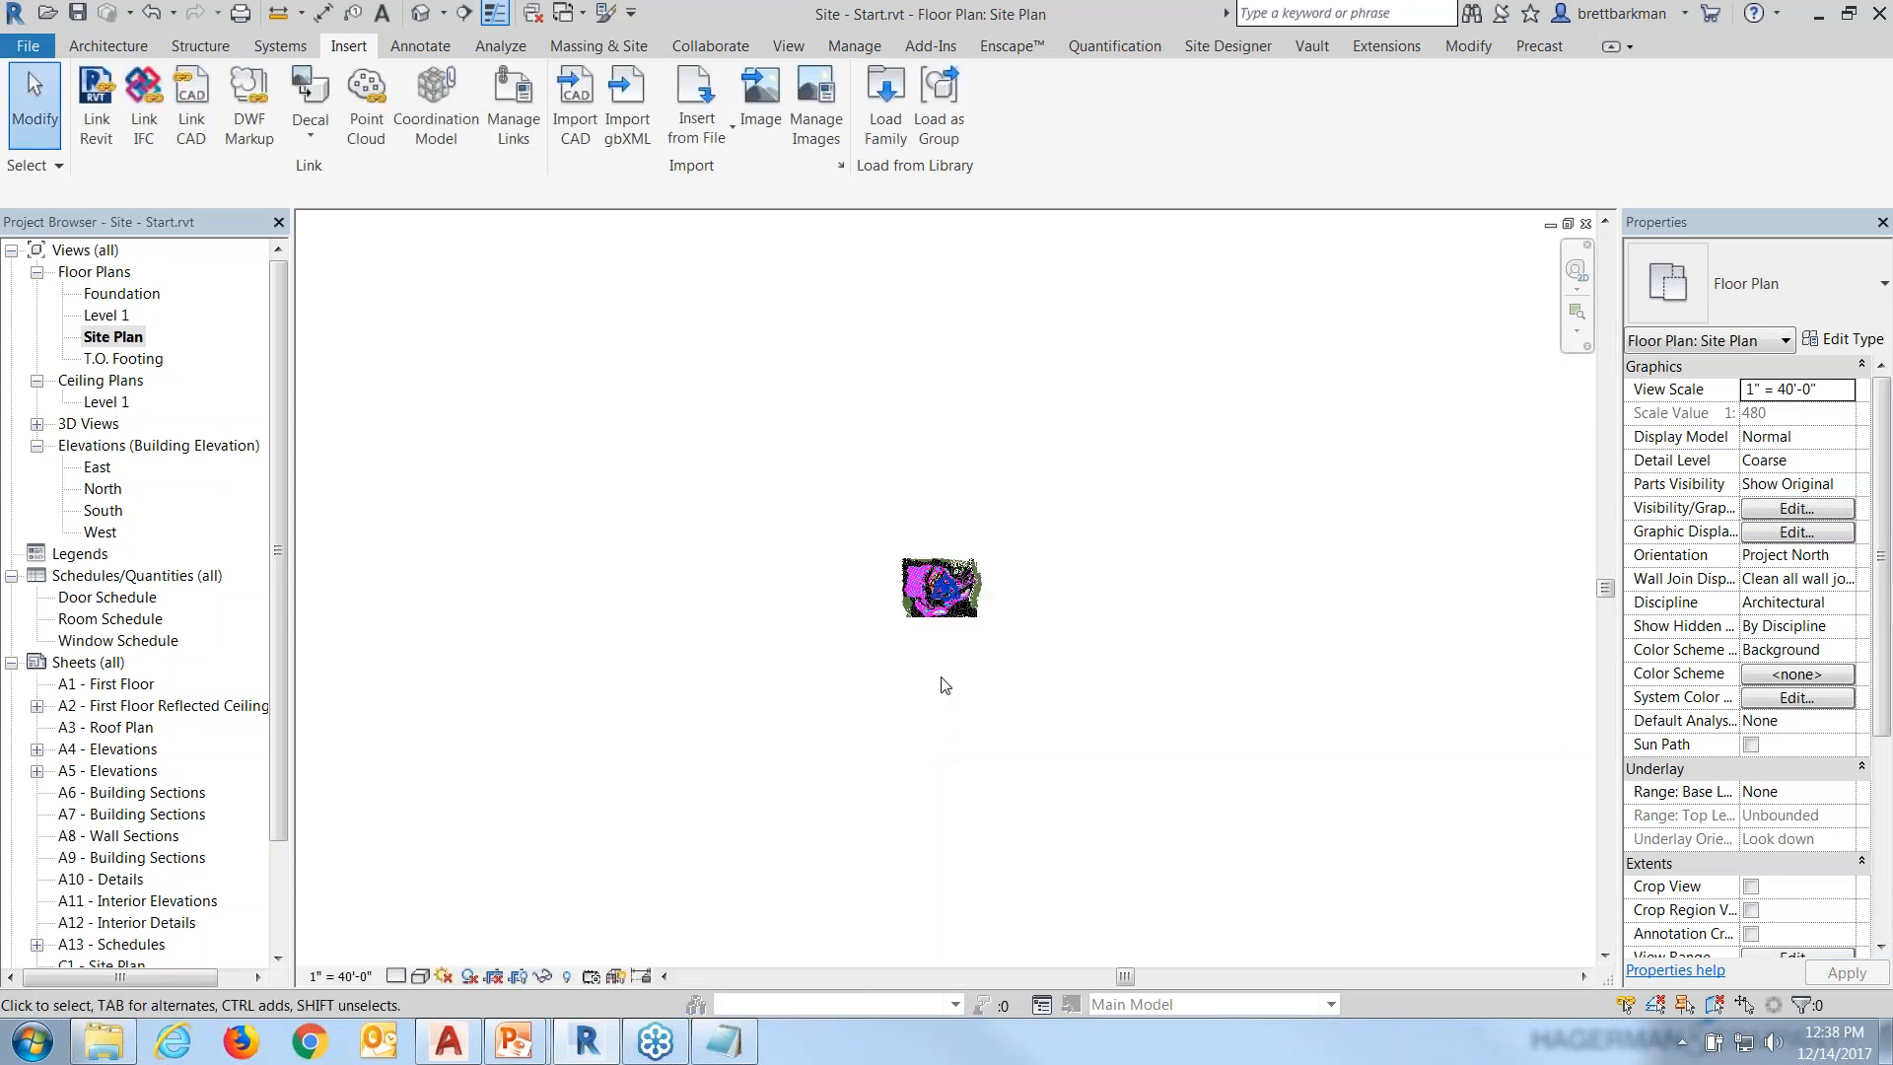
Examine the linked drawing's roads, contours and annotations in the Site Plan view, up close and as a whole.
{"action": "scroll", "coordinate": [953, 588], "scroll_direction": "up", "scroll_amount": 3}
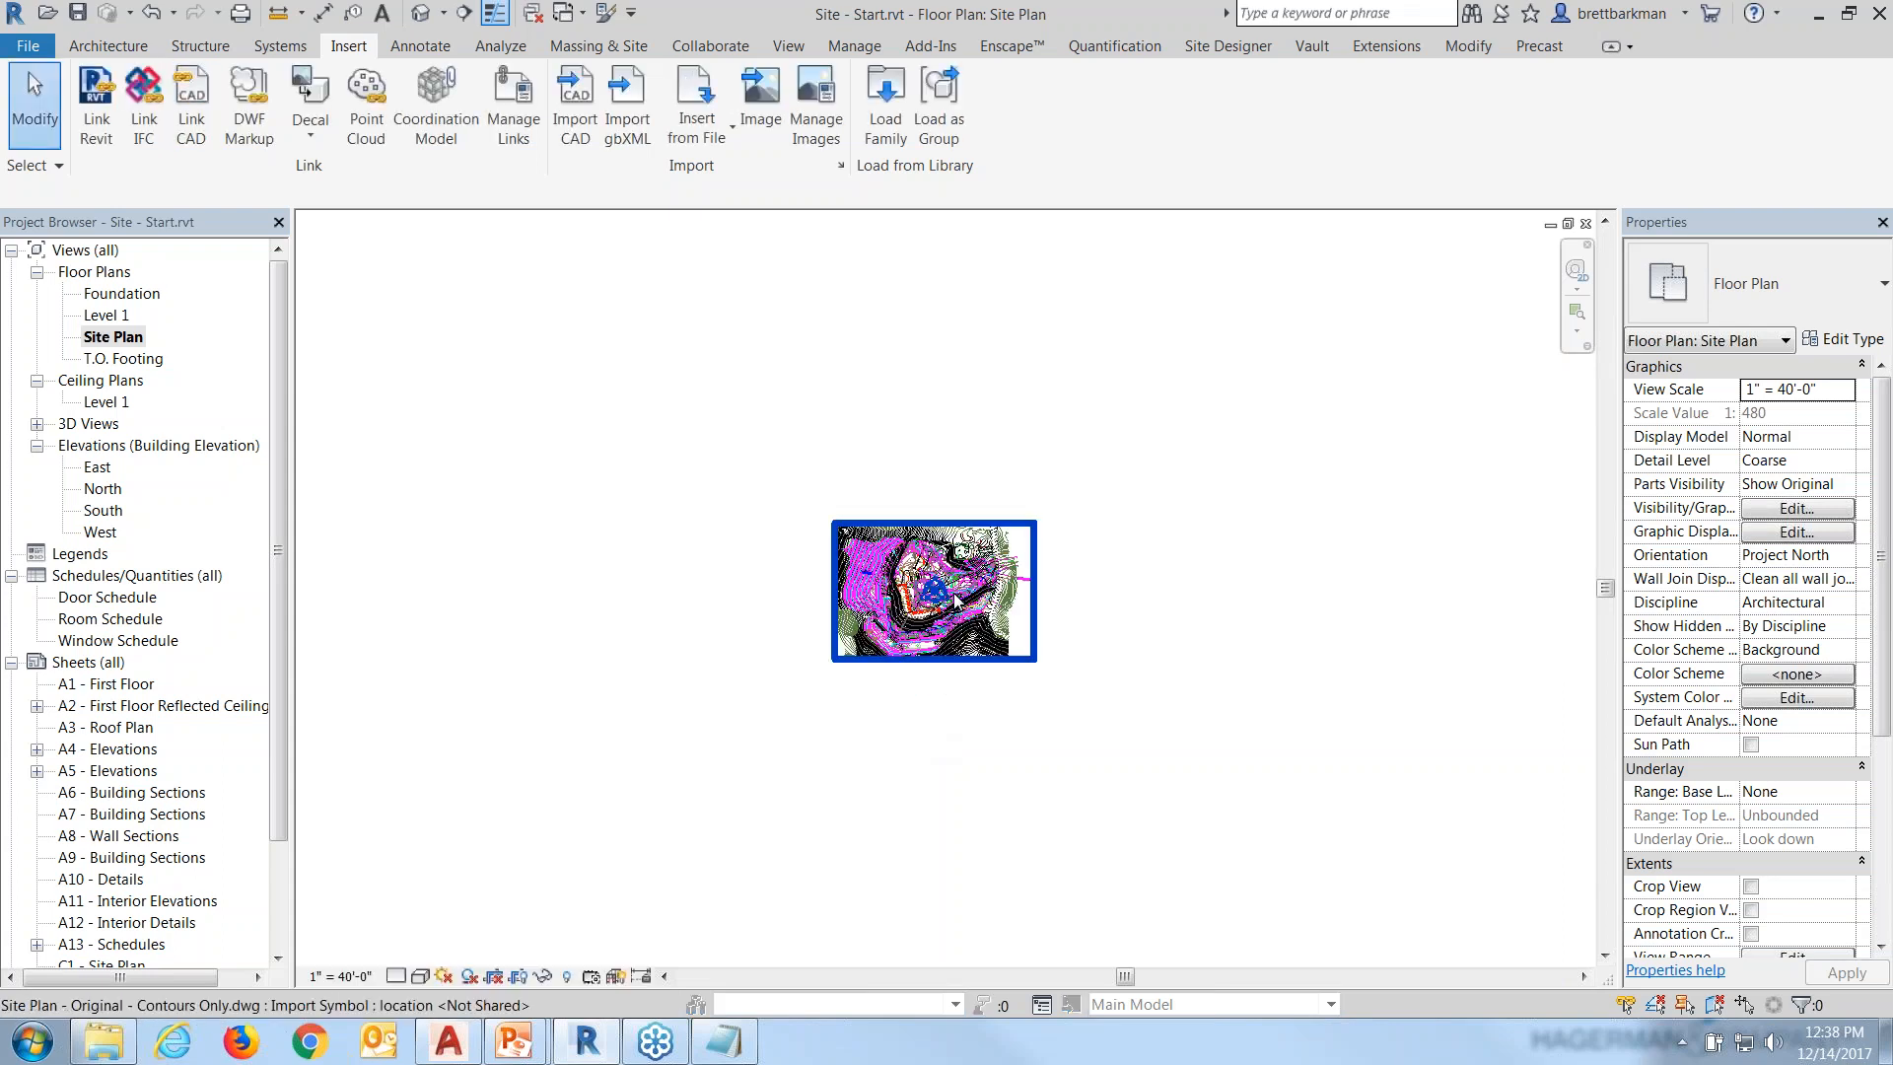
{"action": "scroll", "coordinate": [931, 590], "scroll_direction": "up", "scroll_amount": 3}
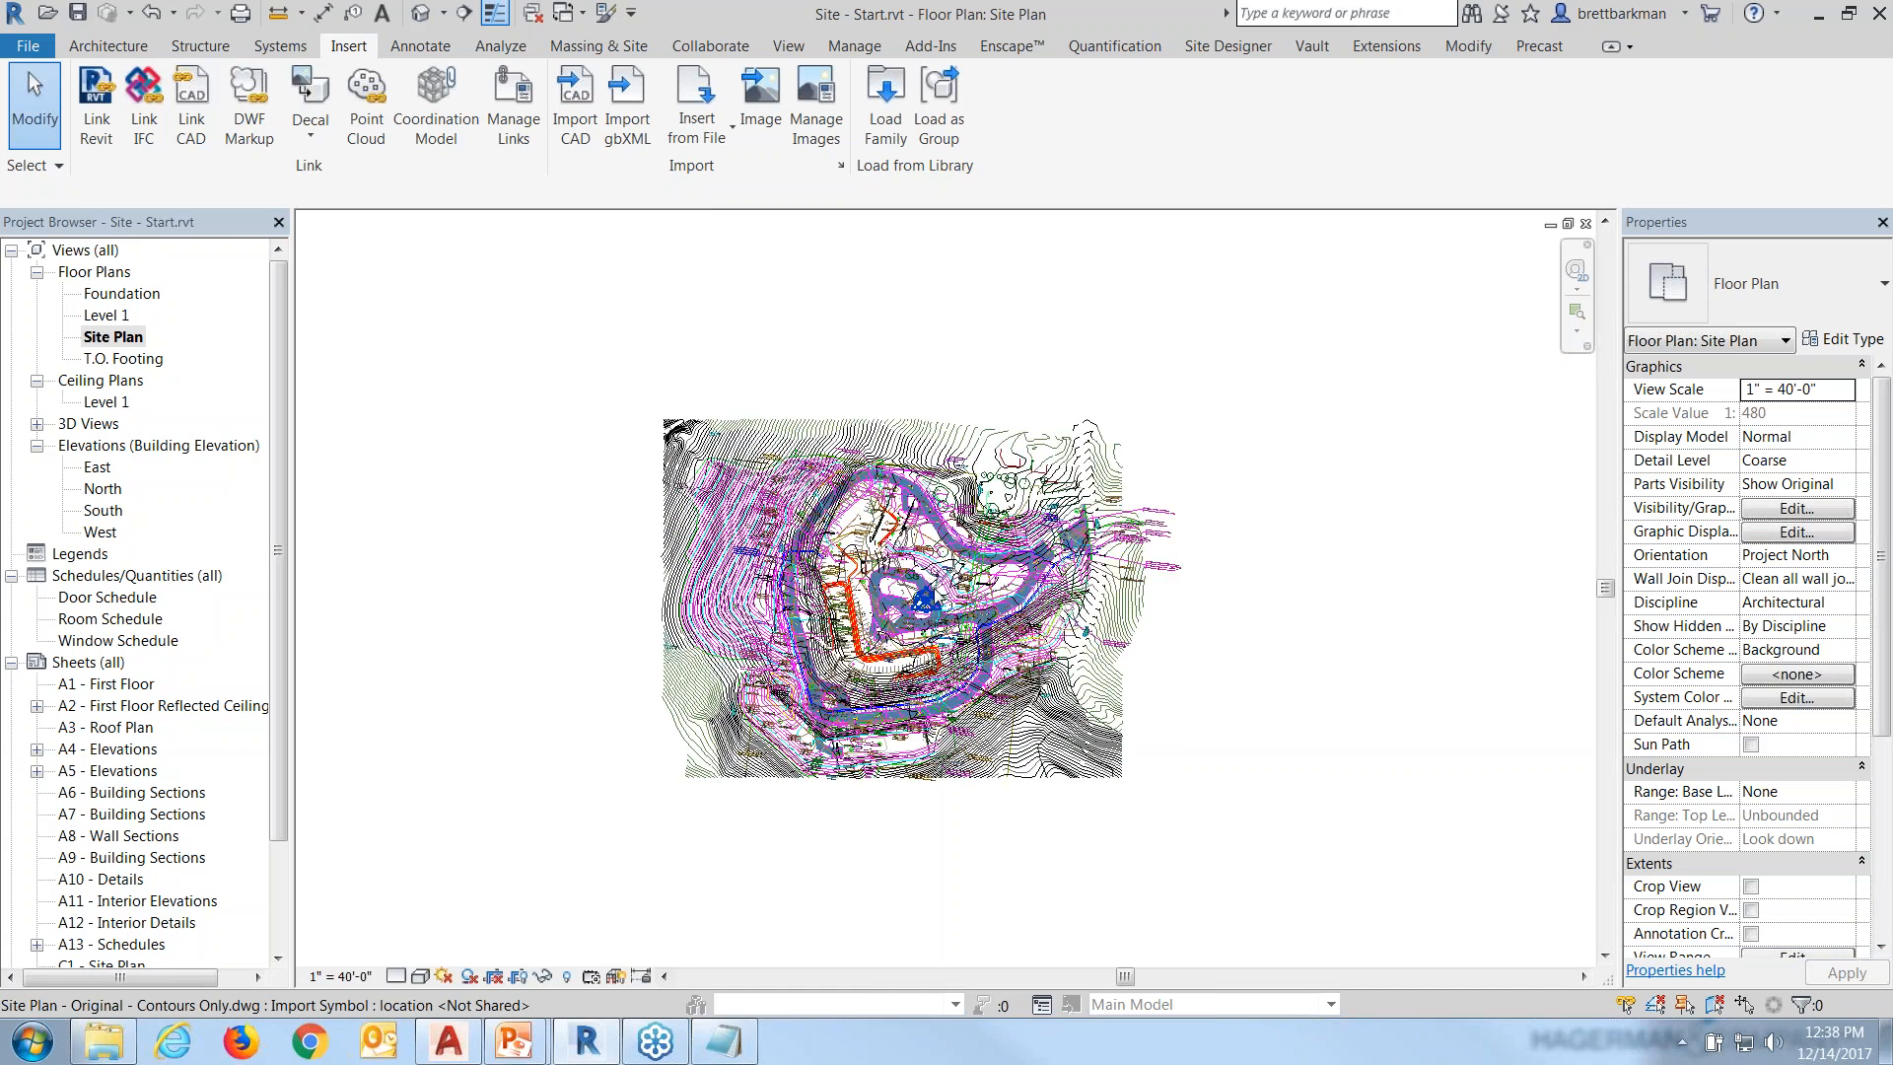
{"action": "scroll", "coordinate": [922, 612], "scroll_direction": "up", "scroll_amount": 2}
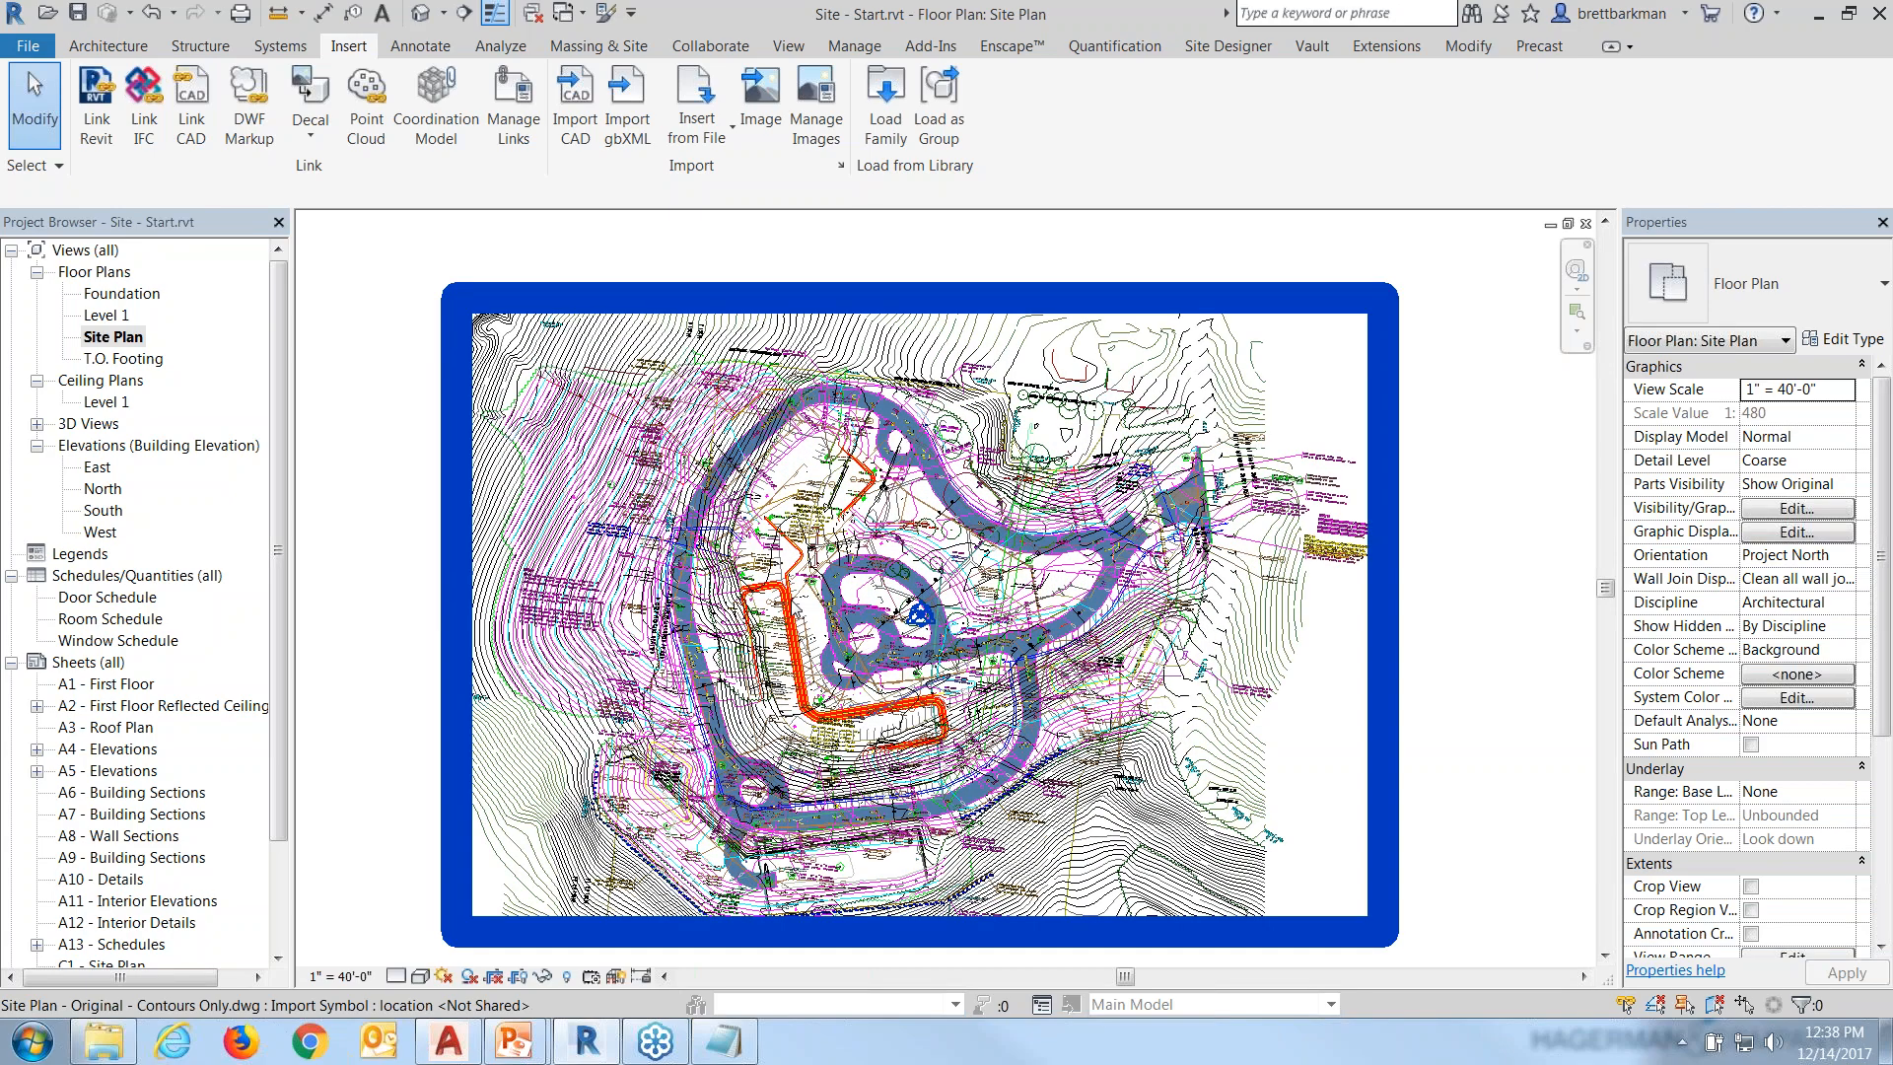
{"action": "scroll", "coordinate": [923, 612], "scroll_direction": "up", "scroll_amount": 1}
{"action": "scroll", "coordinate": [819, 607], "scroll_direction": "up", "scroll_amount": 8}
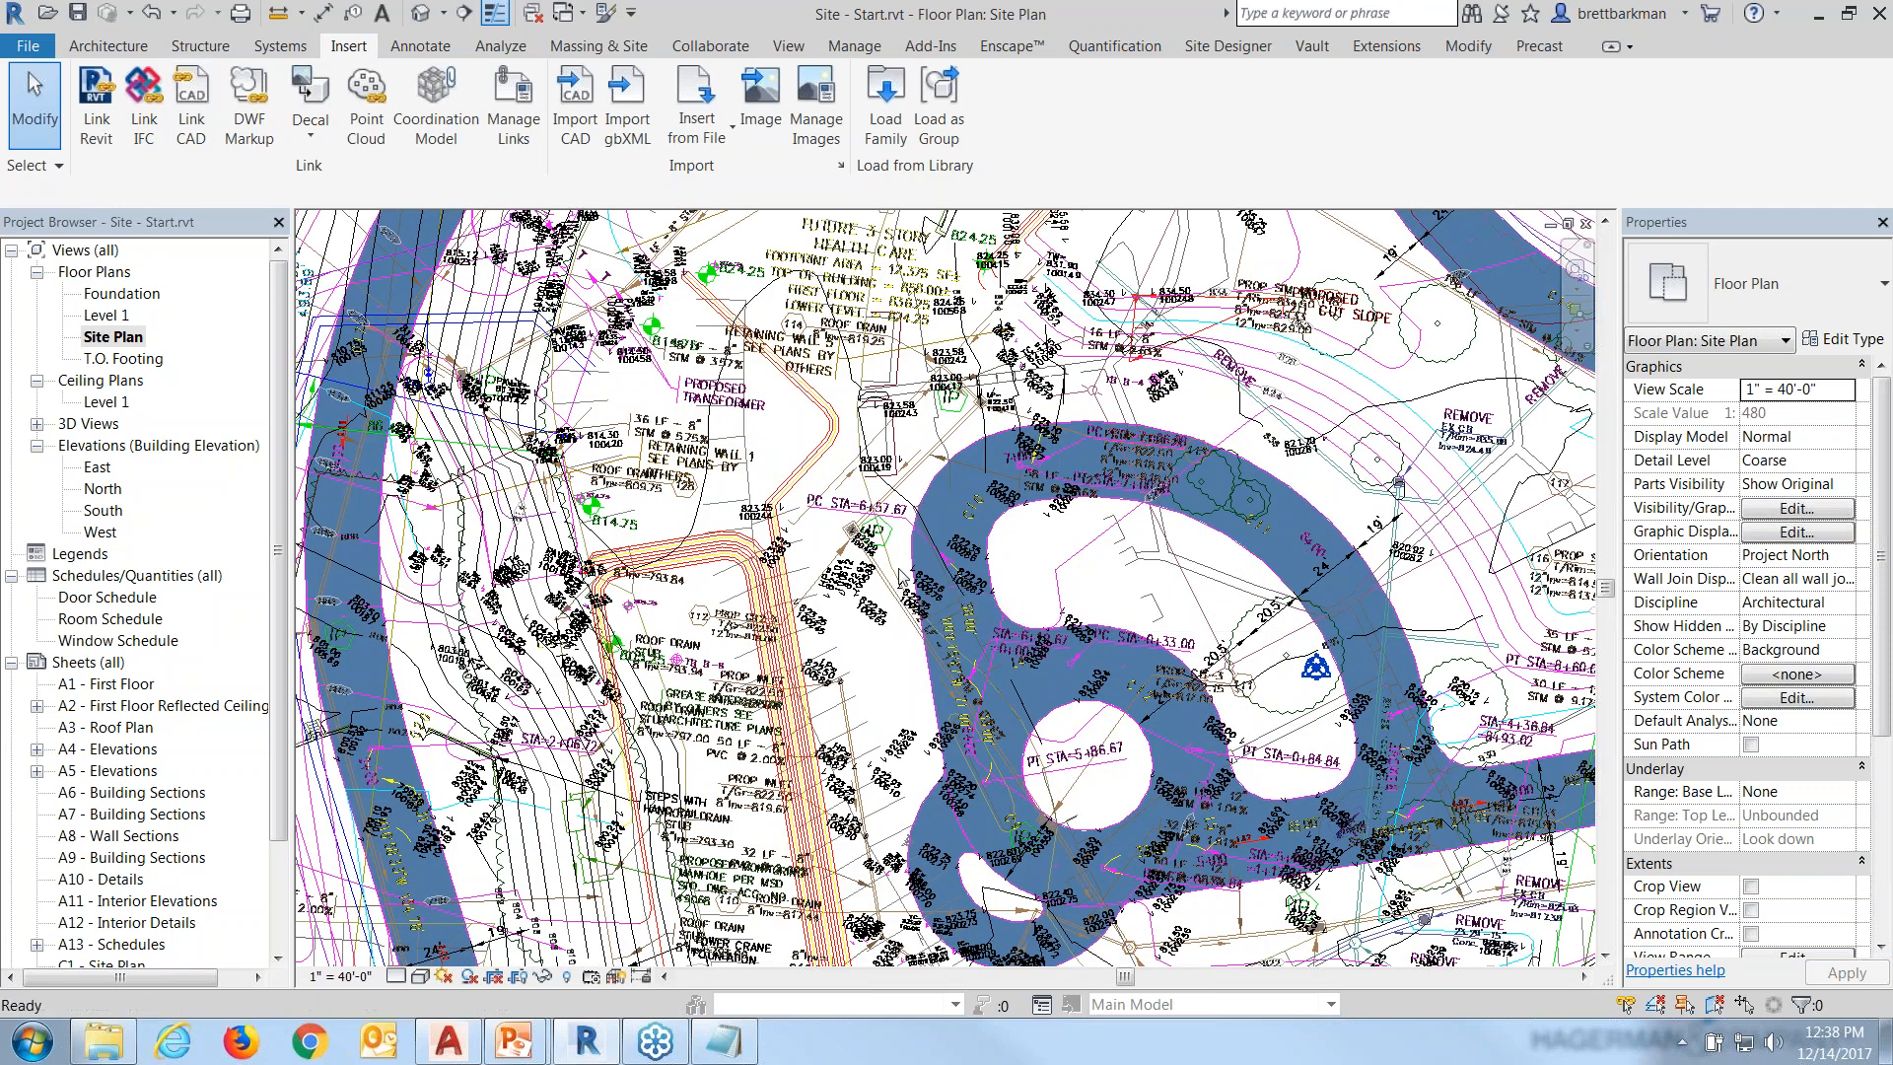
{"action": "key", "text": "z"}
{"action": "key", "text": "f"}
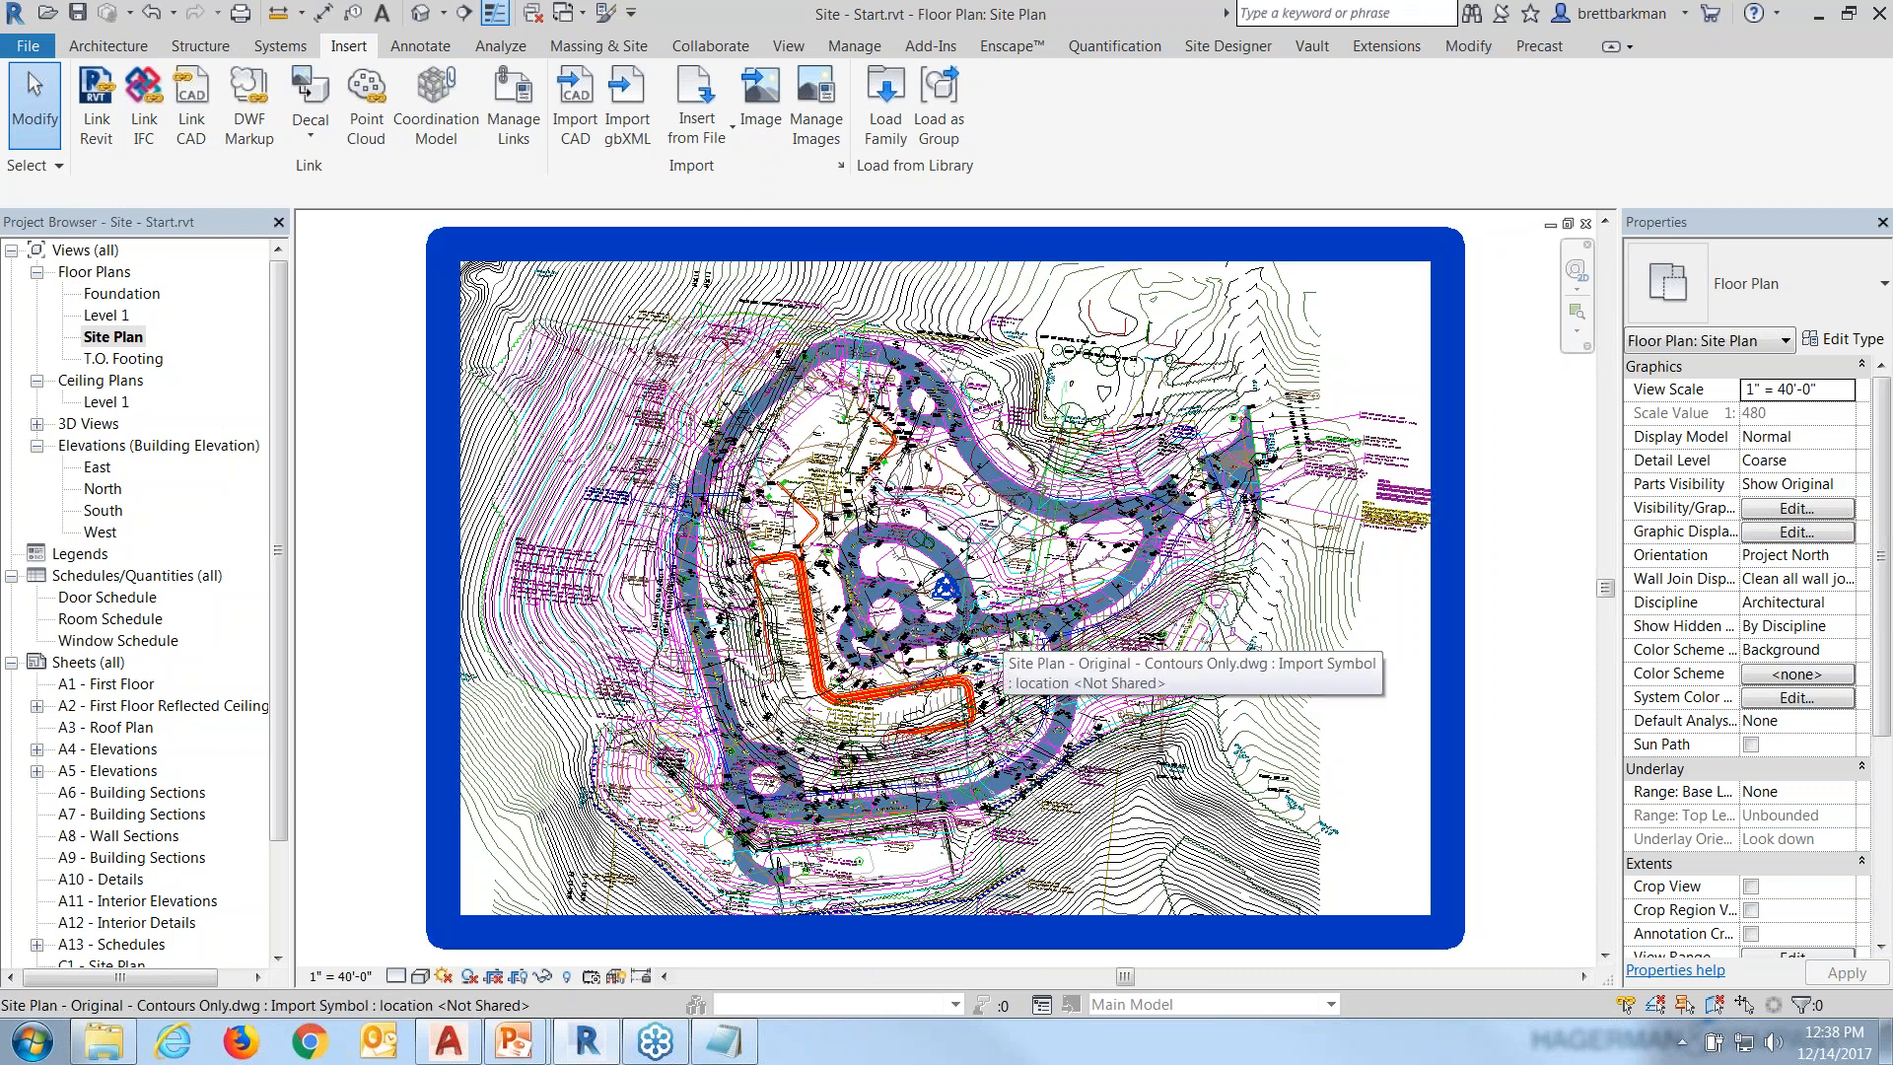
Measure across the road along the drawing's 24' dimension to check the scale of the linked CAD file.
{"action": "key", "text": "z"}
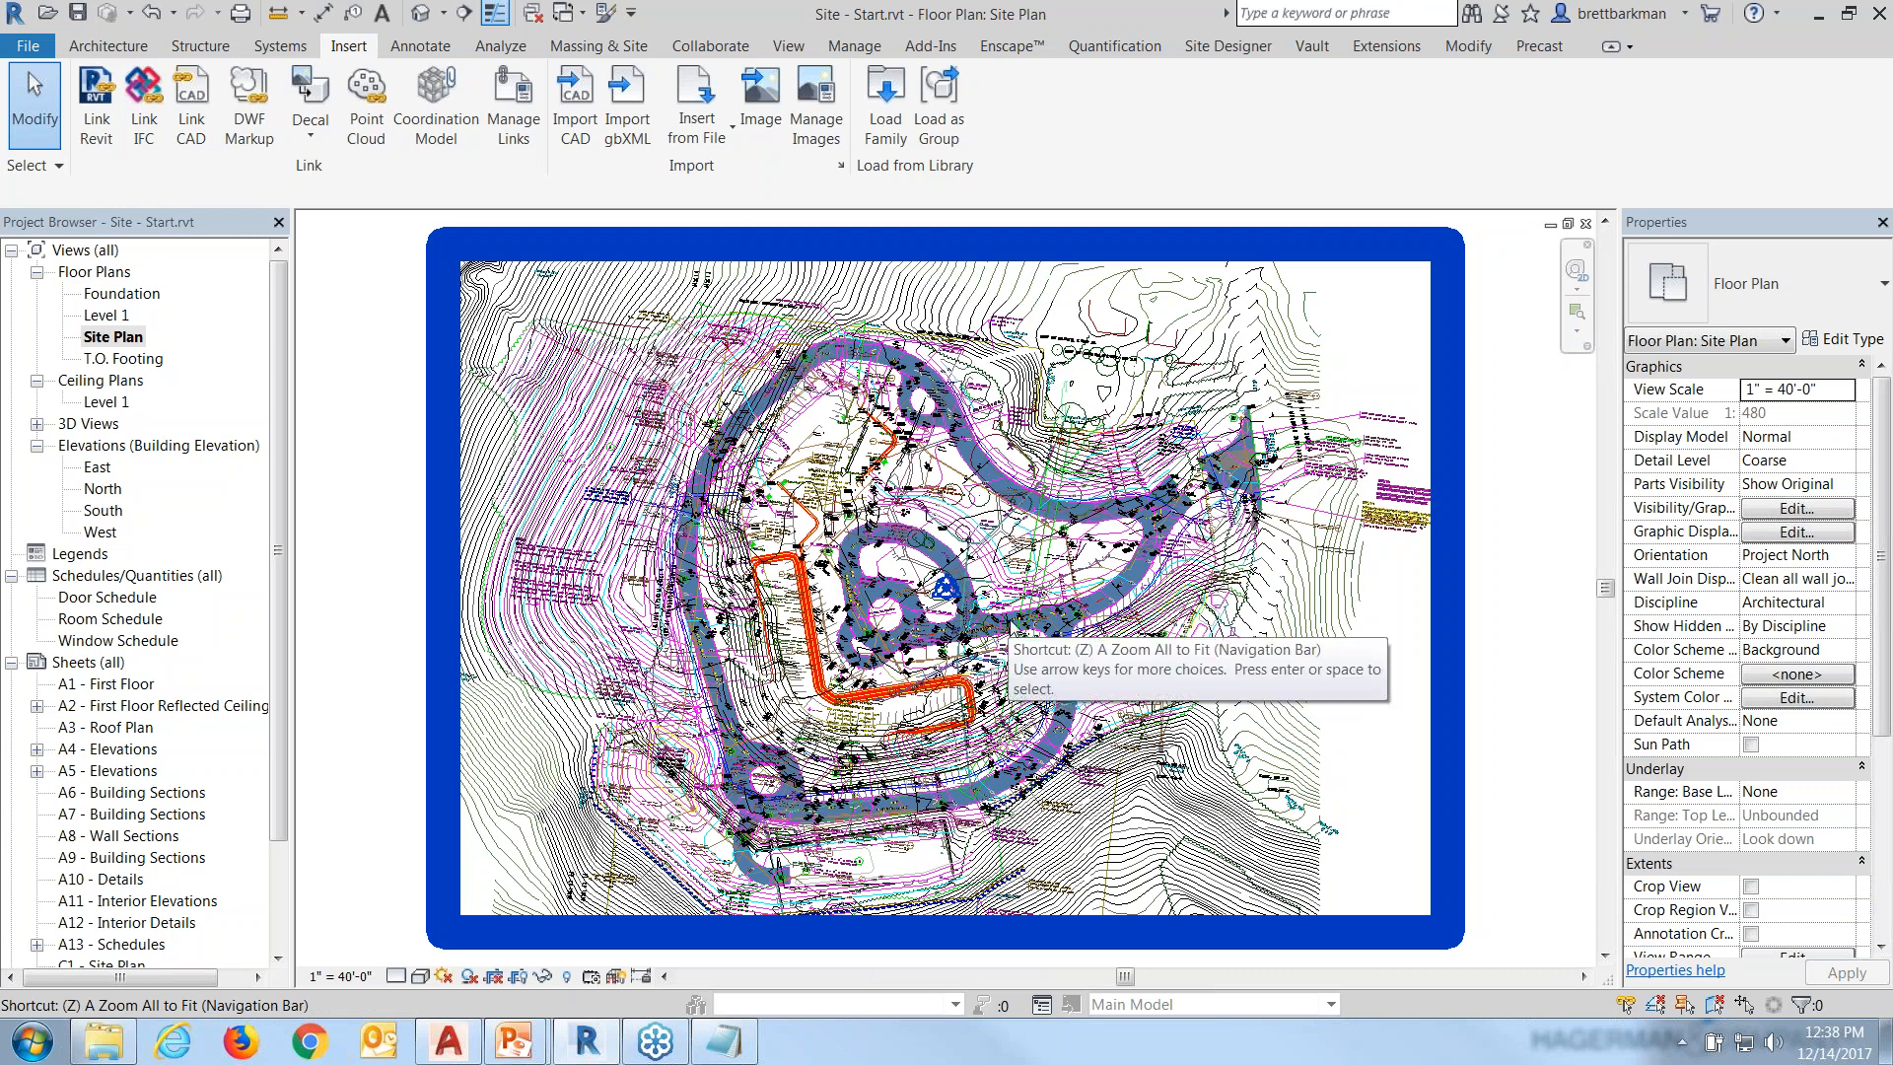
{"action": "key", "text": "r"}
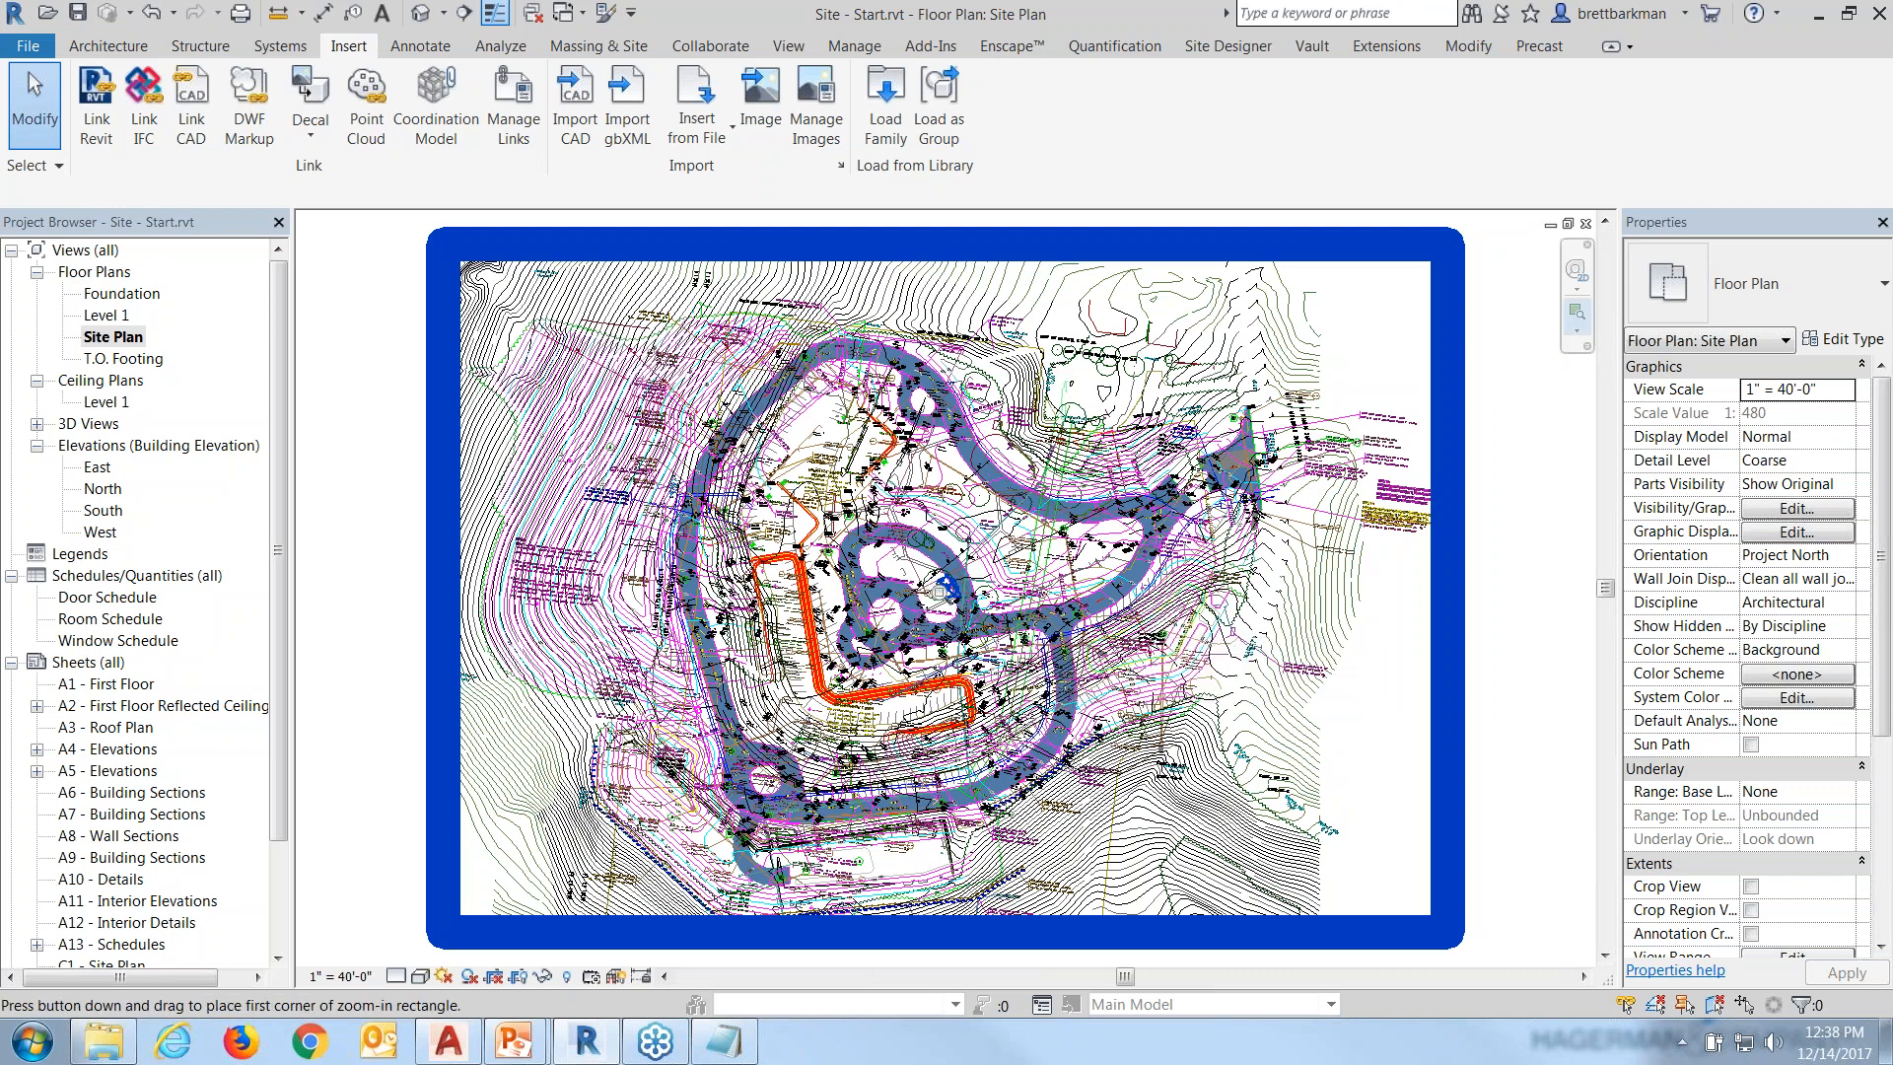
{"action": "left_click_drag", "start_coordinate": [946, 596], "coordinate": [1095, 697]}
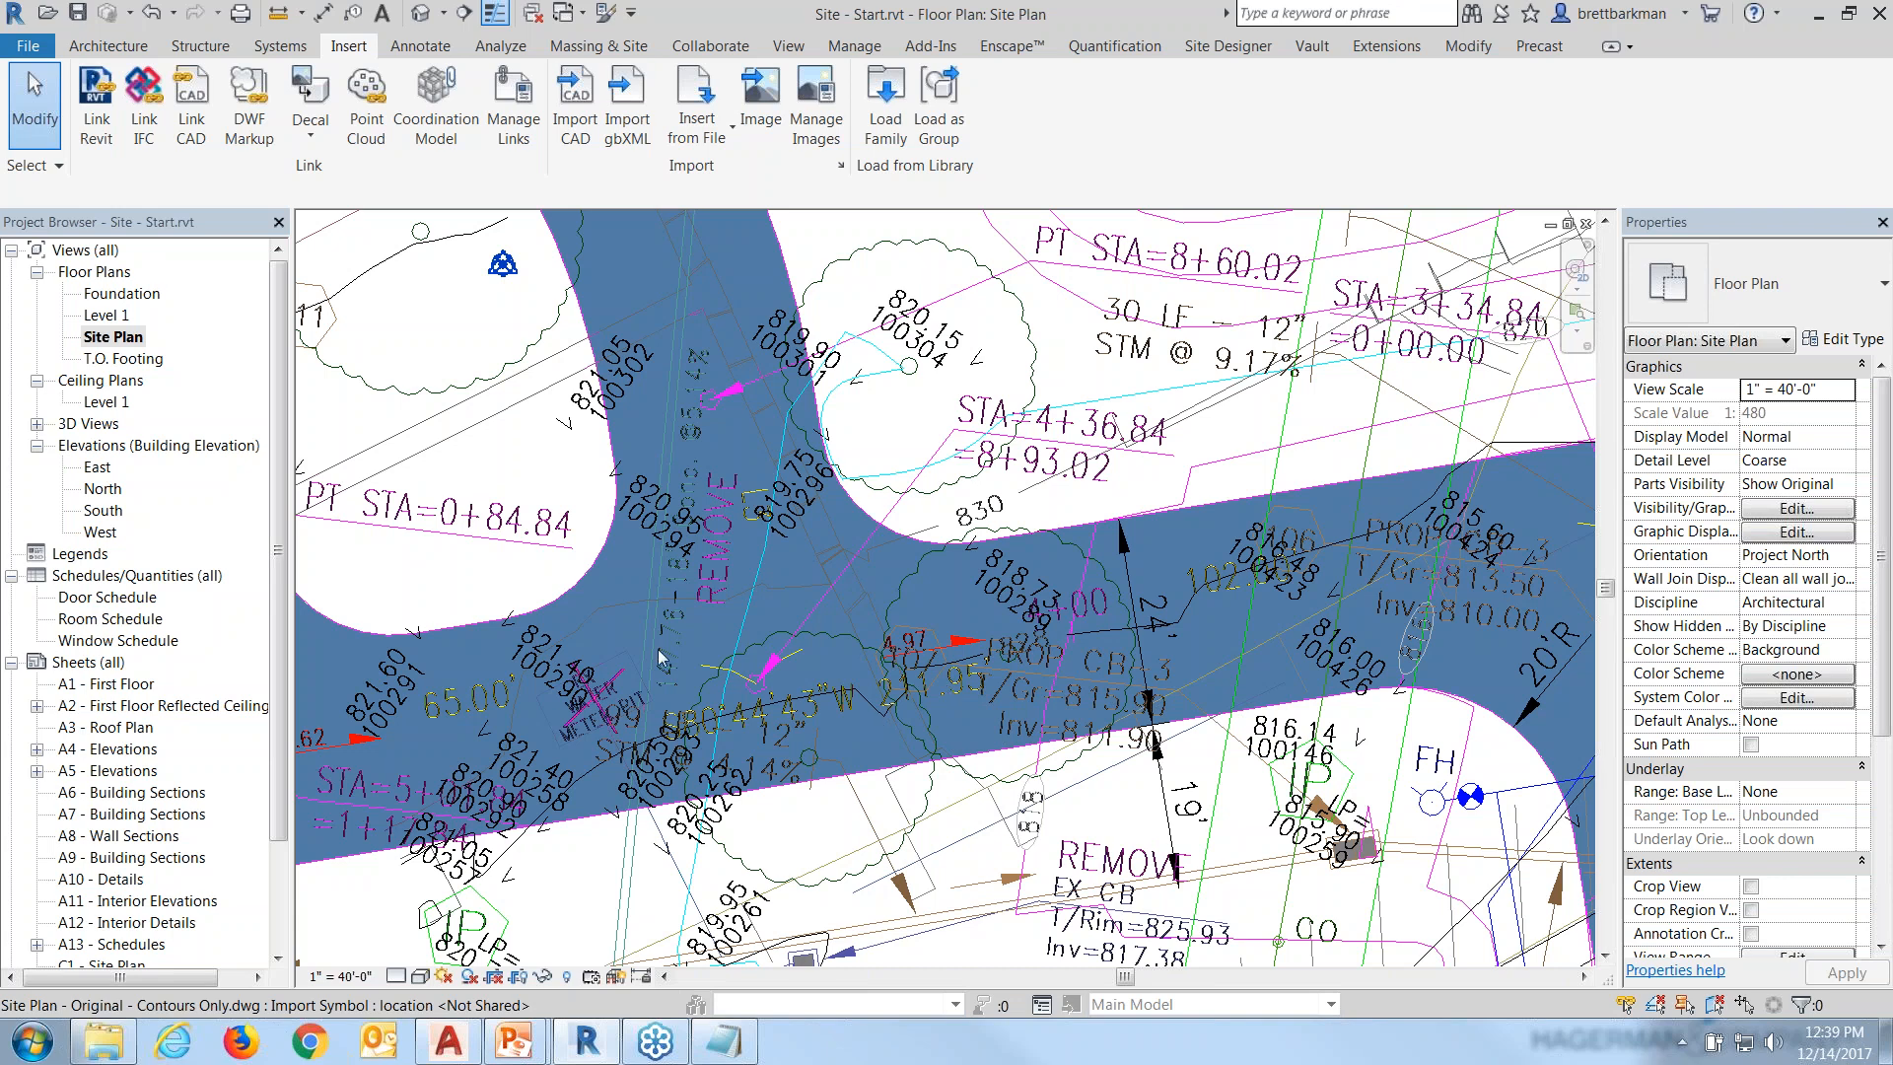
{"action": "left_click", "coordinate": [280, 15]}
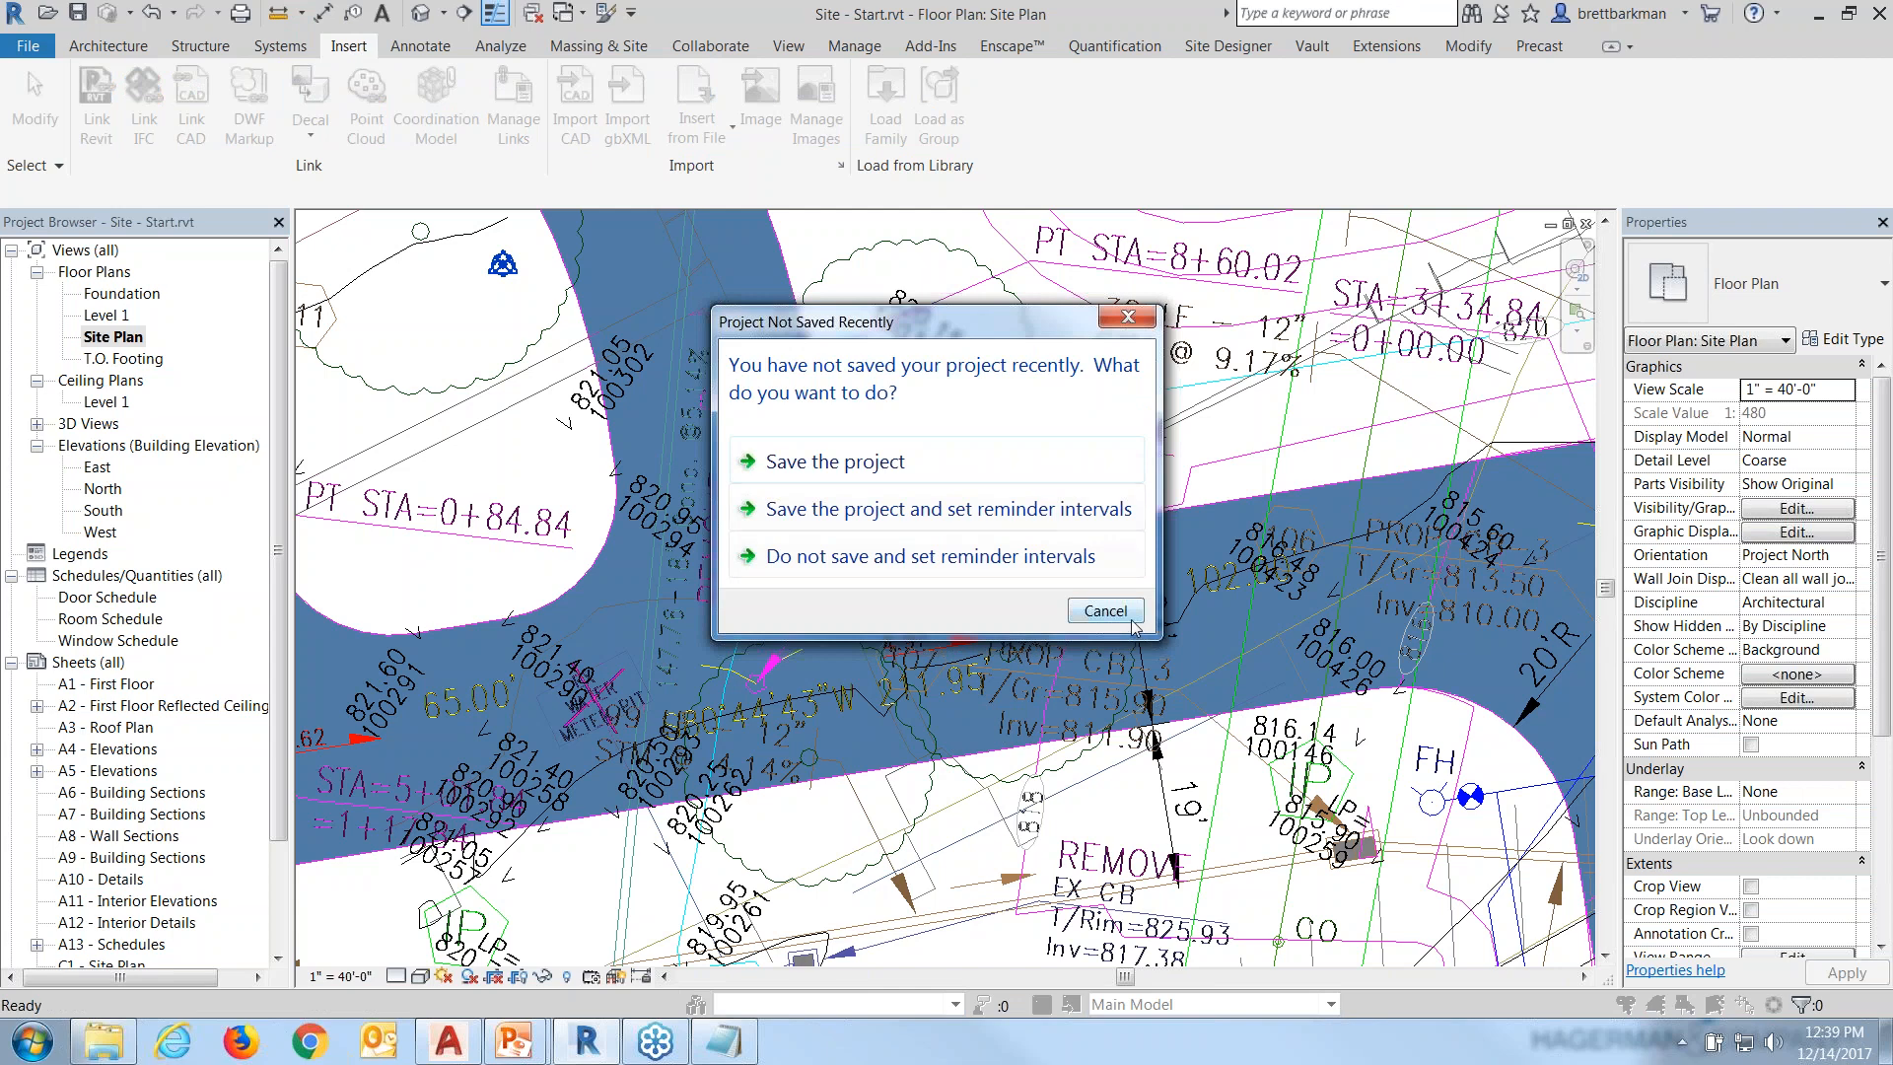
{"action": "left_click", "coordinate": [1139, 623]}
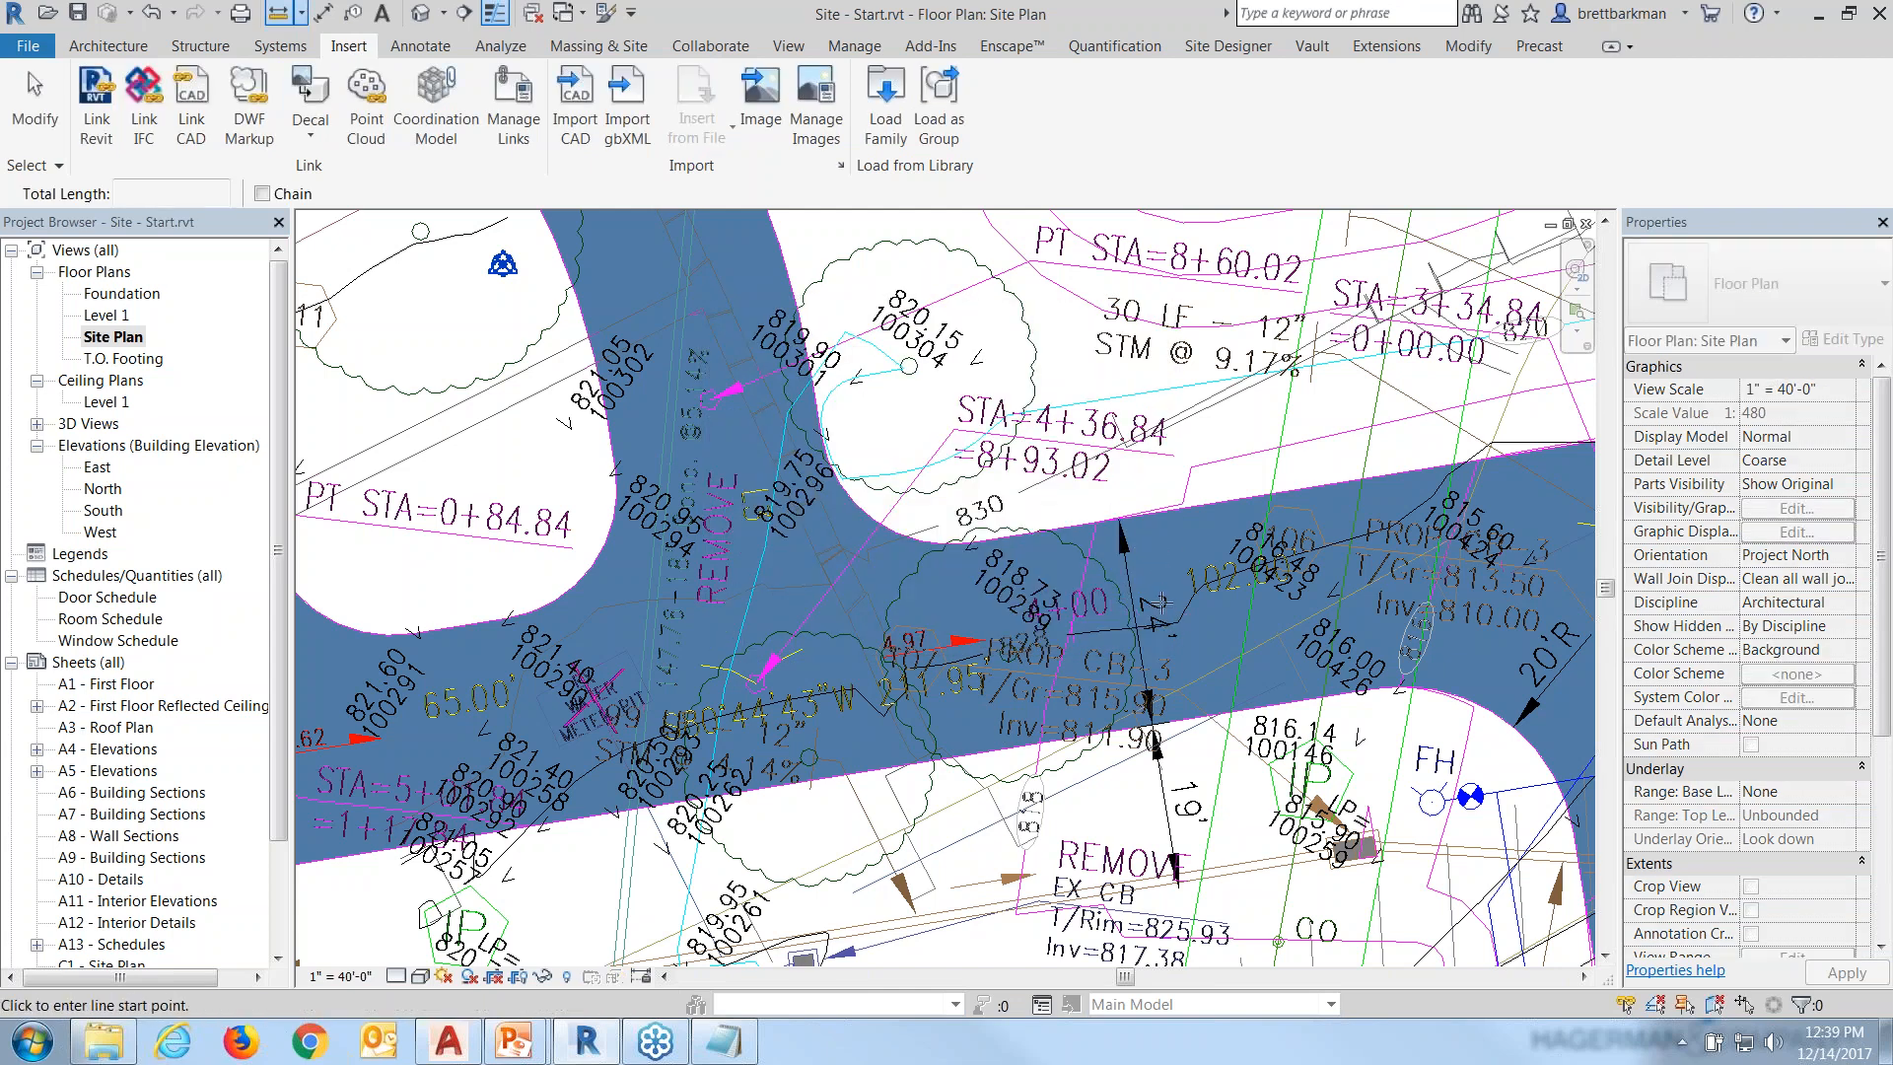
{"action": "left_click", "coordinate": [1119, 517]}
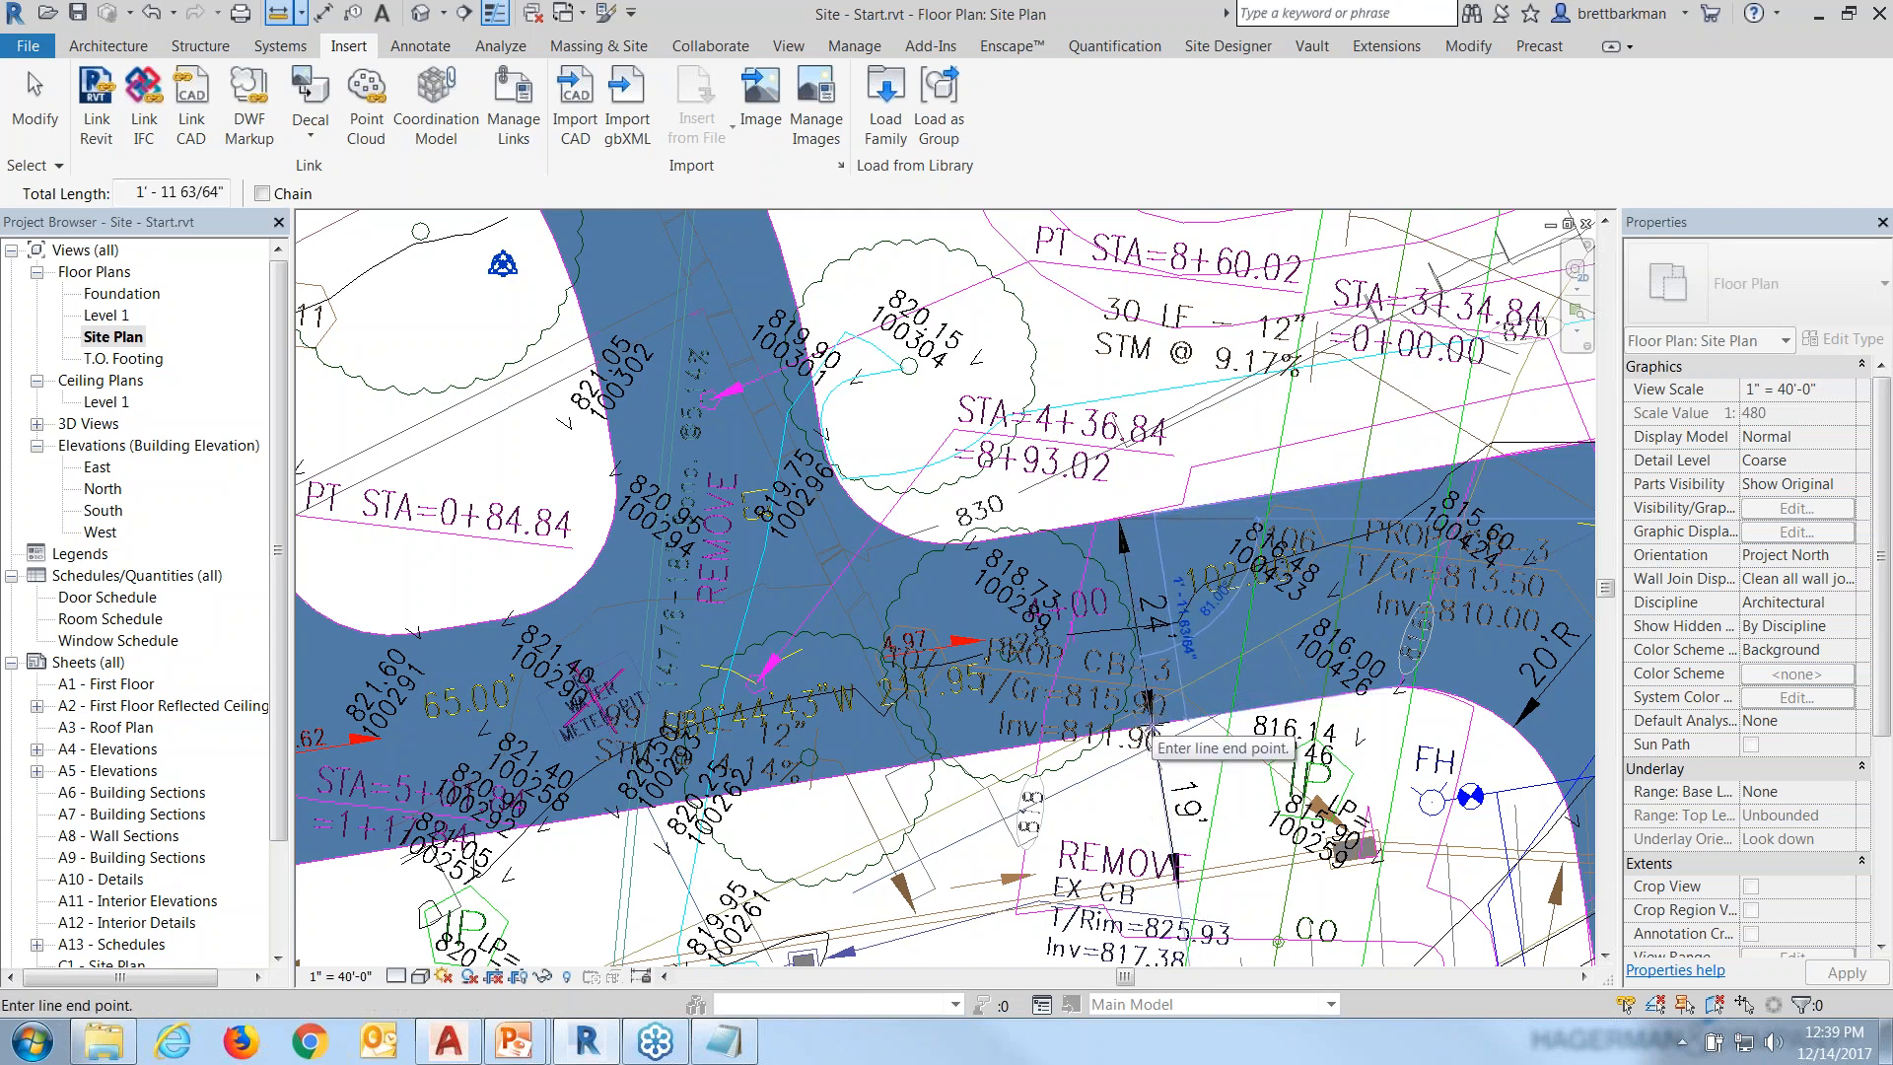
{"action": "left_click_drag", "start_coordinate": [132, 193], "coordinate": [305, 196]}
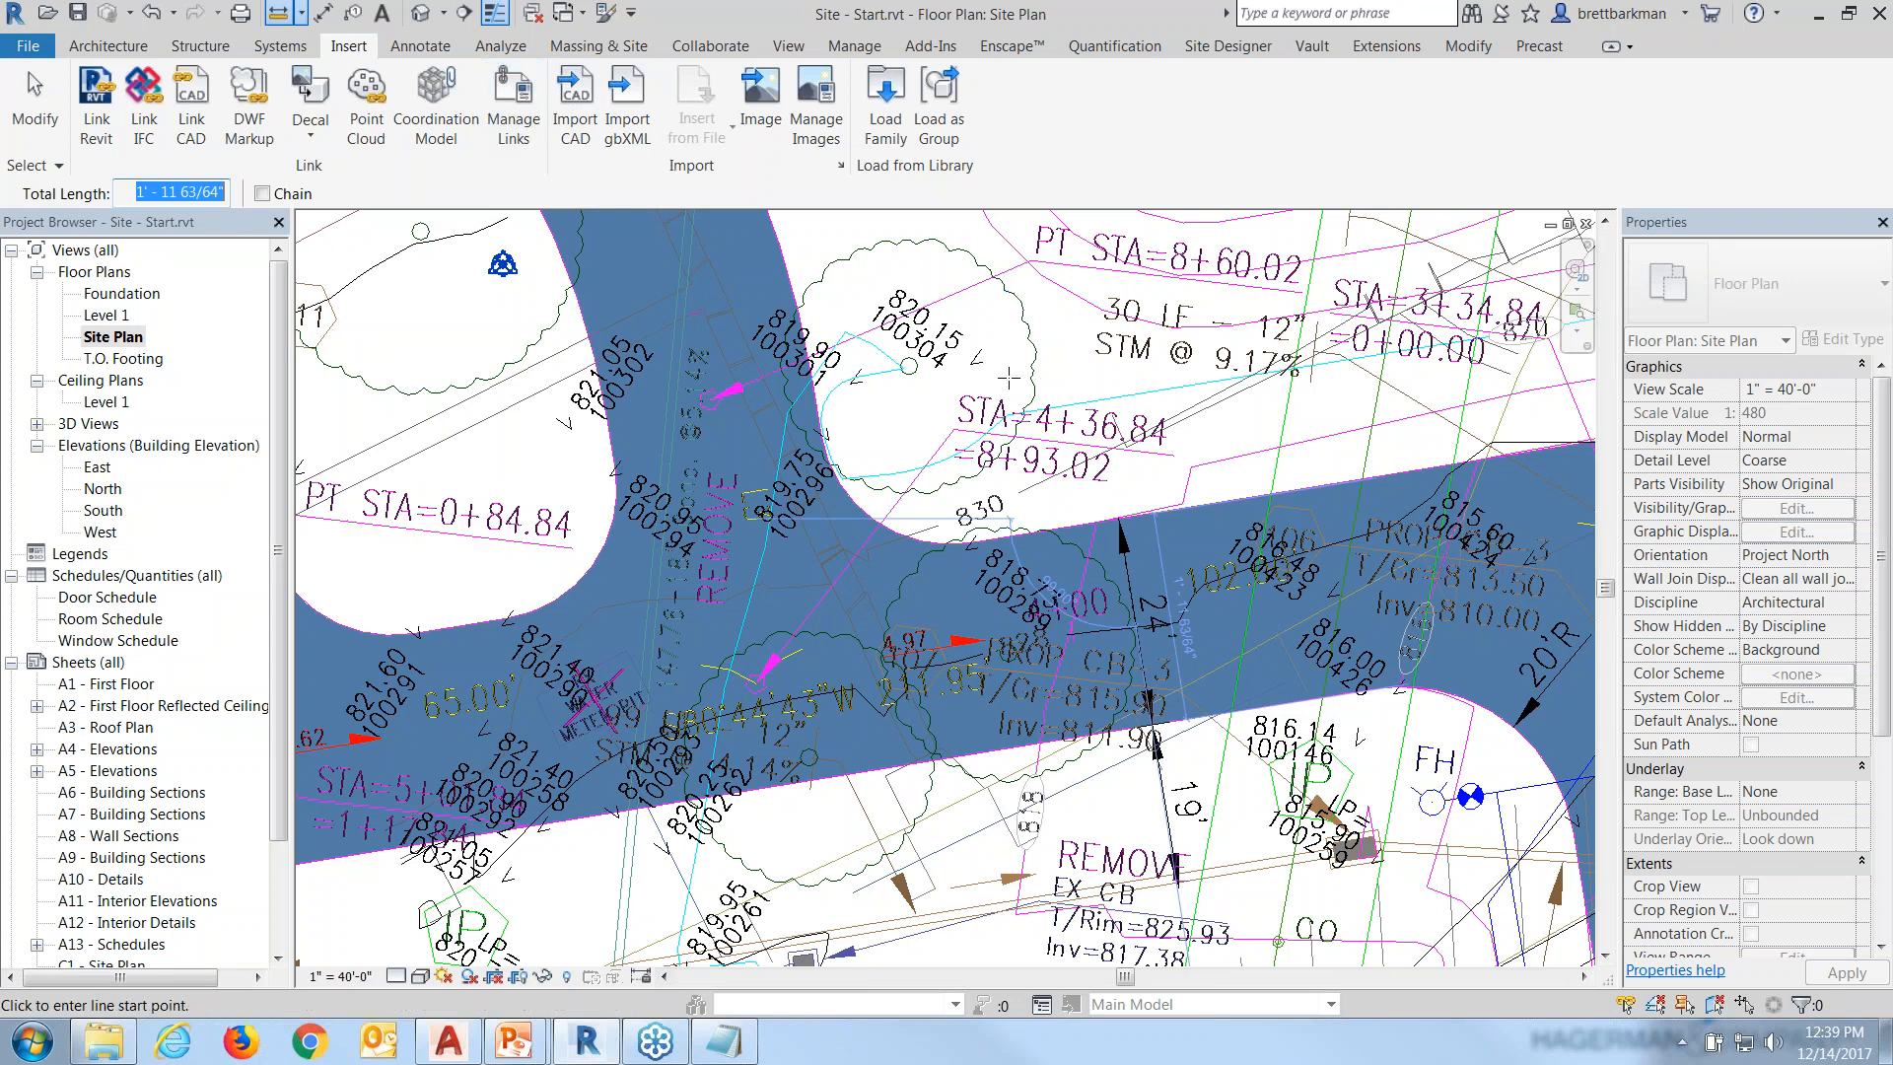
{"action": "key", "text": "Escape"}
{"action": "key", "text": "Escape"}
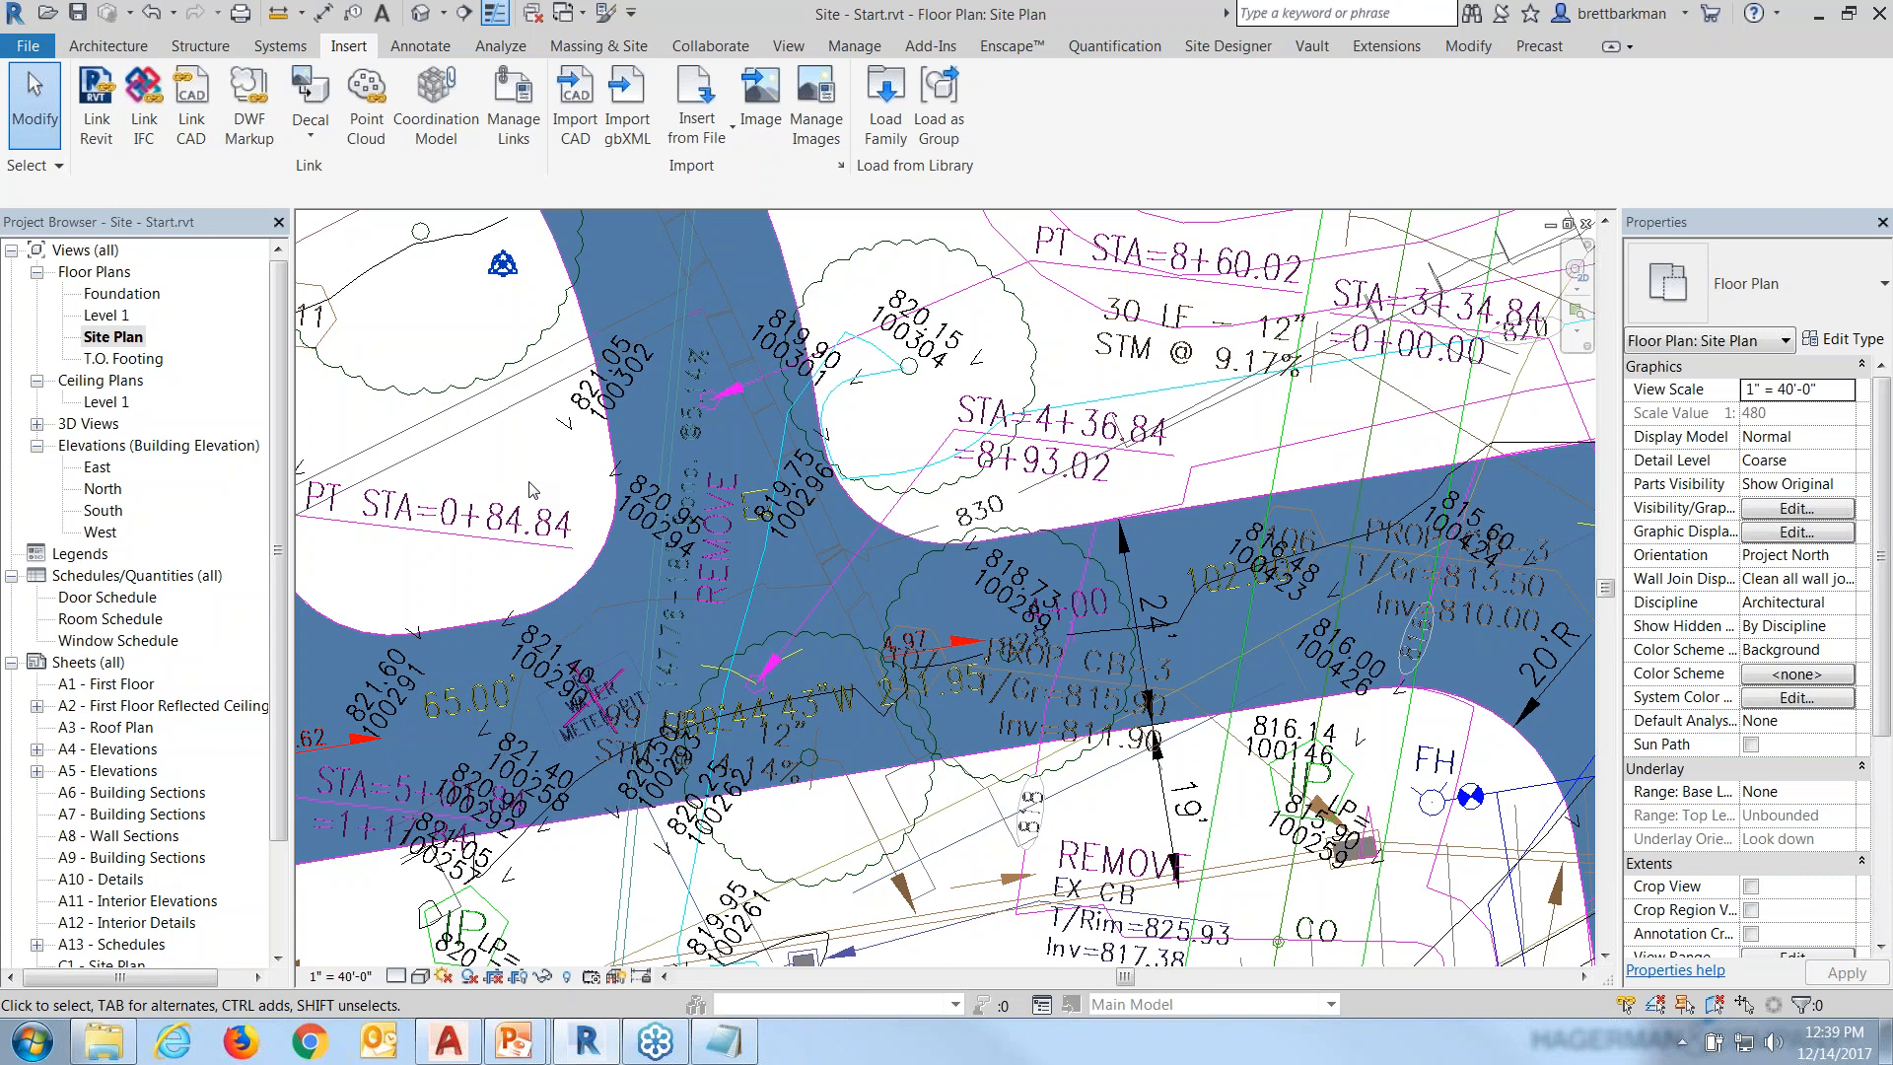
Set the linked contours drawing's type Scale Factor to 12 and check the rescaled site plan.
{"action": "key", "text": "z"}
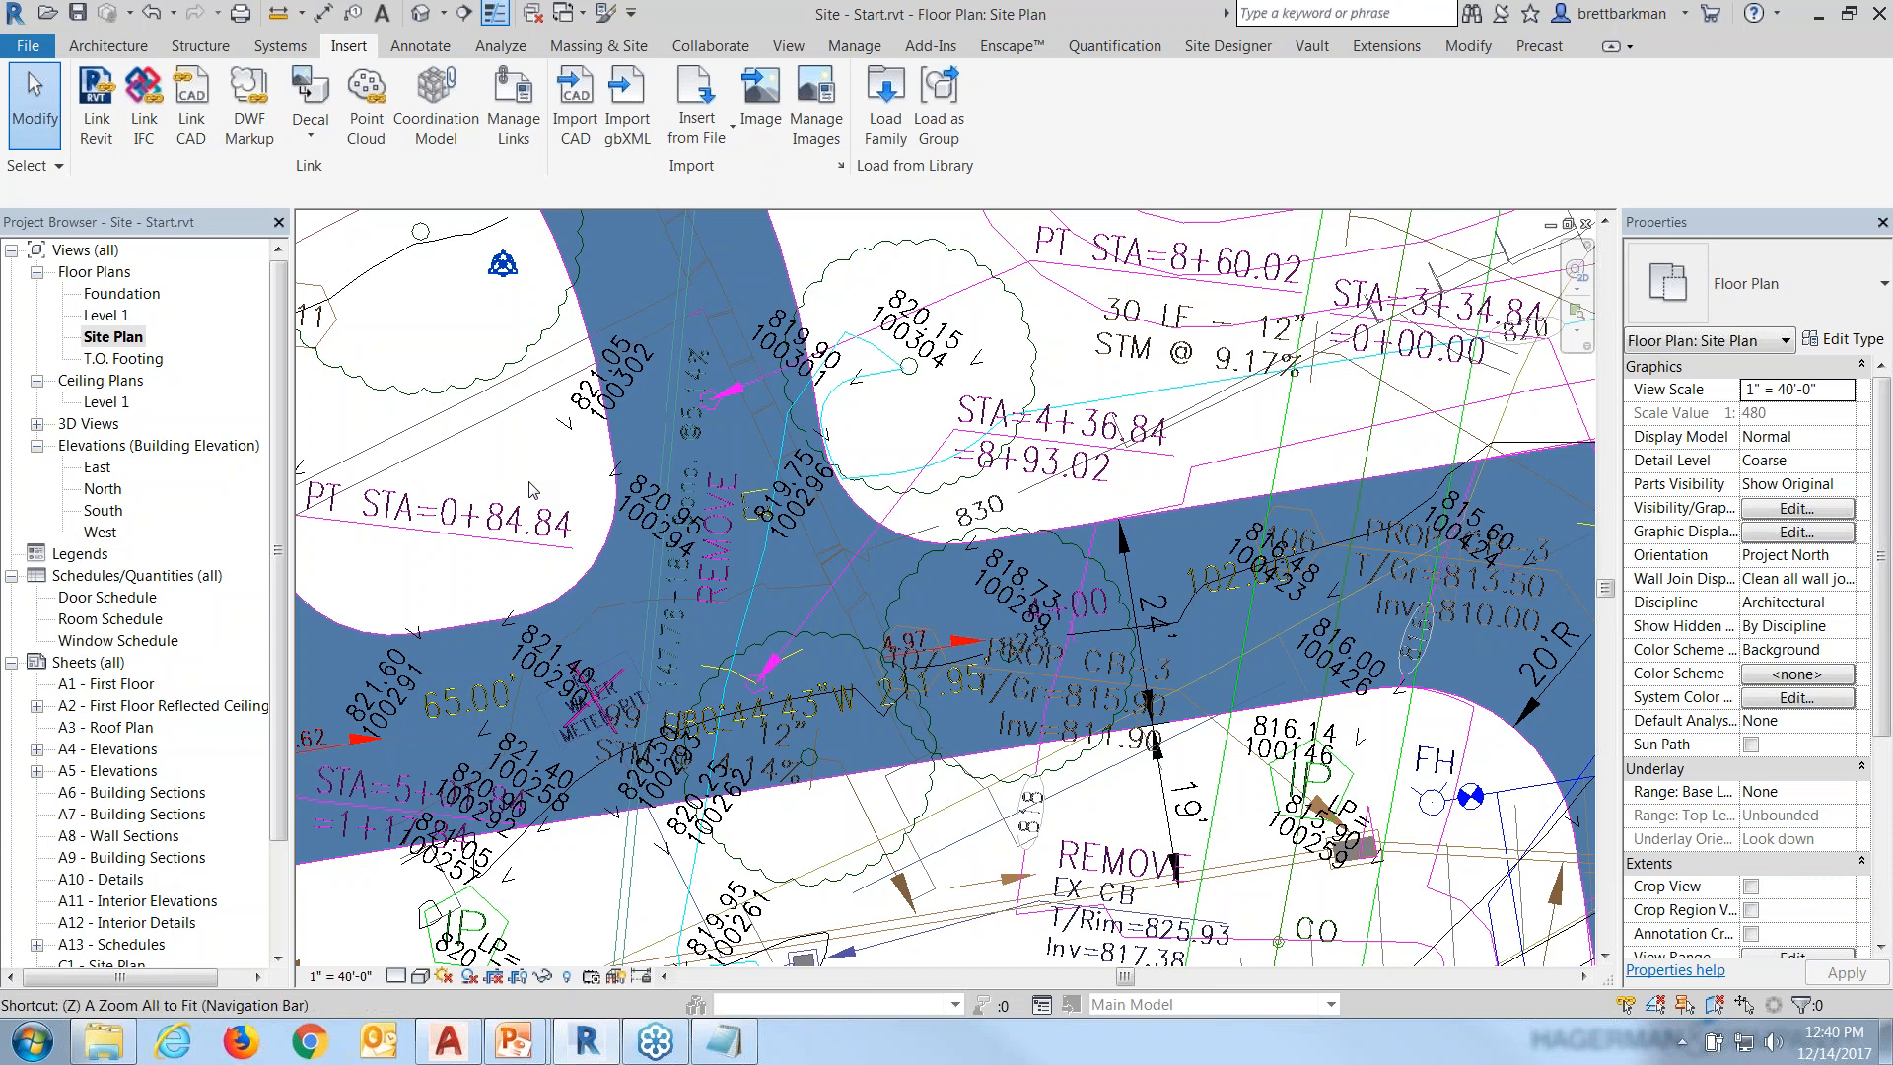
{"action": "key", "text": "a"}
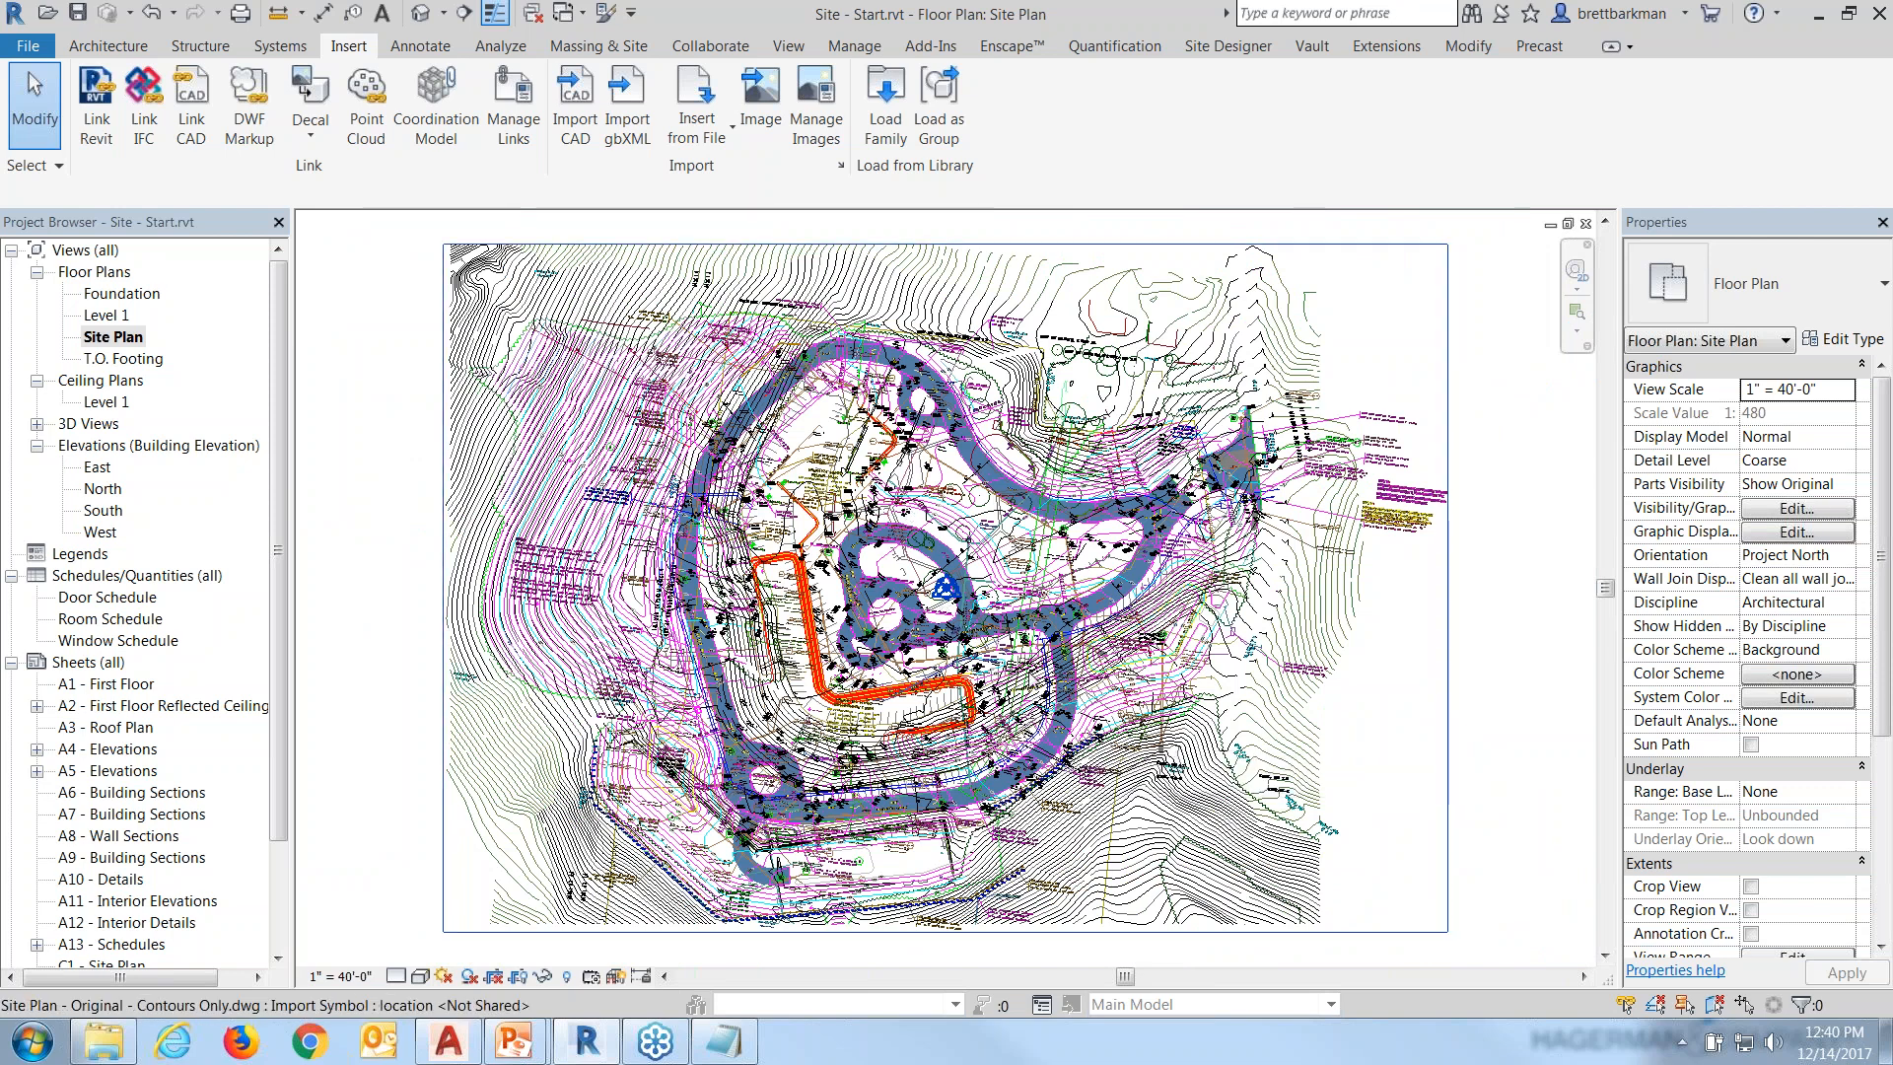
{"action": "left_click", "coordinate": [707, 846]}
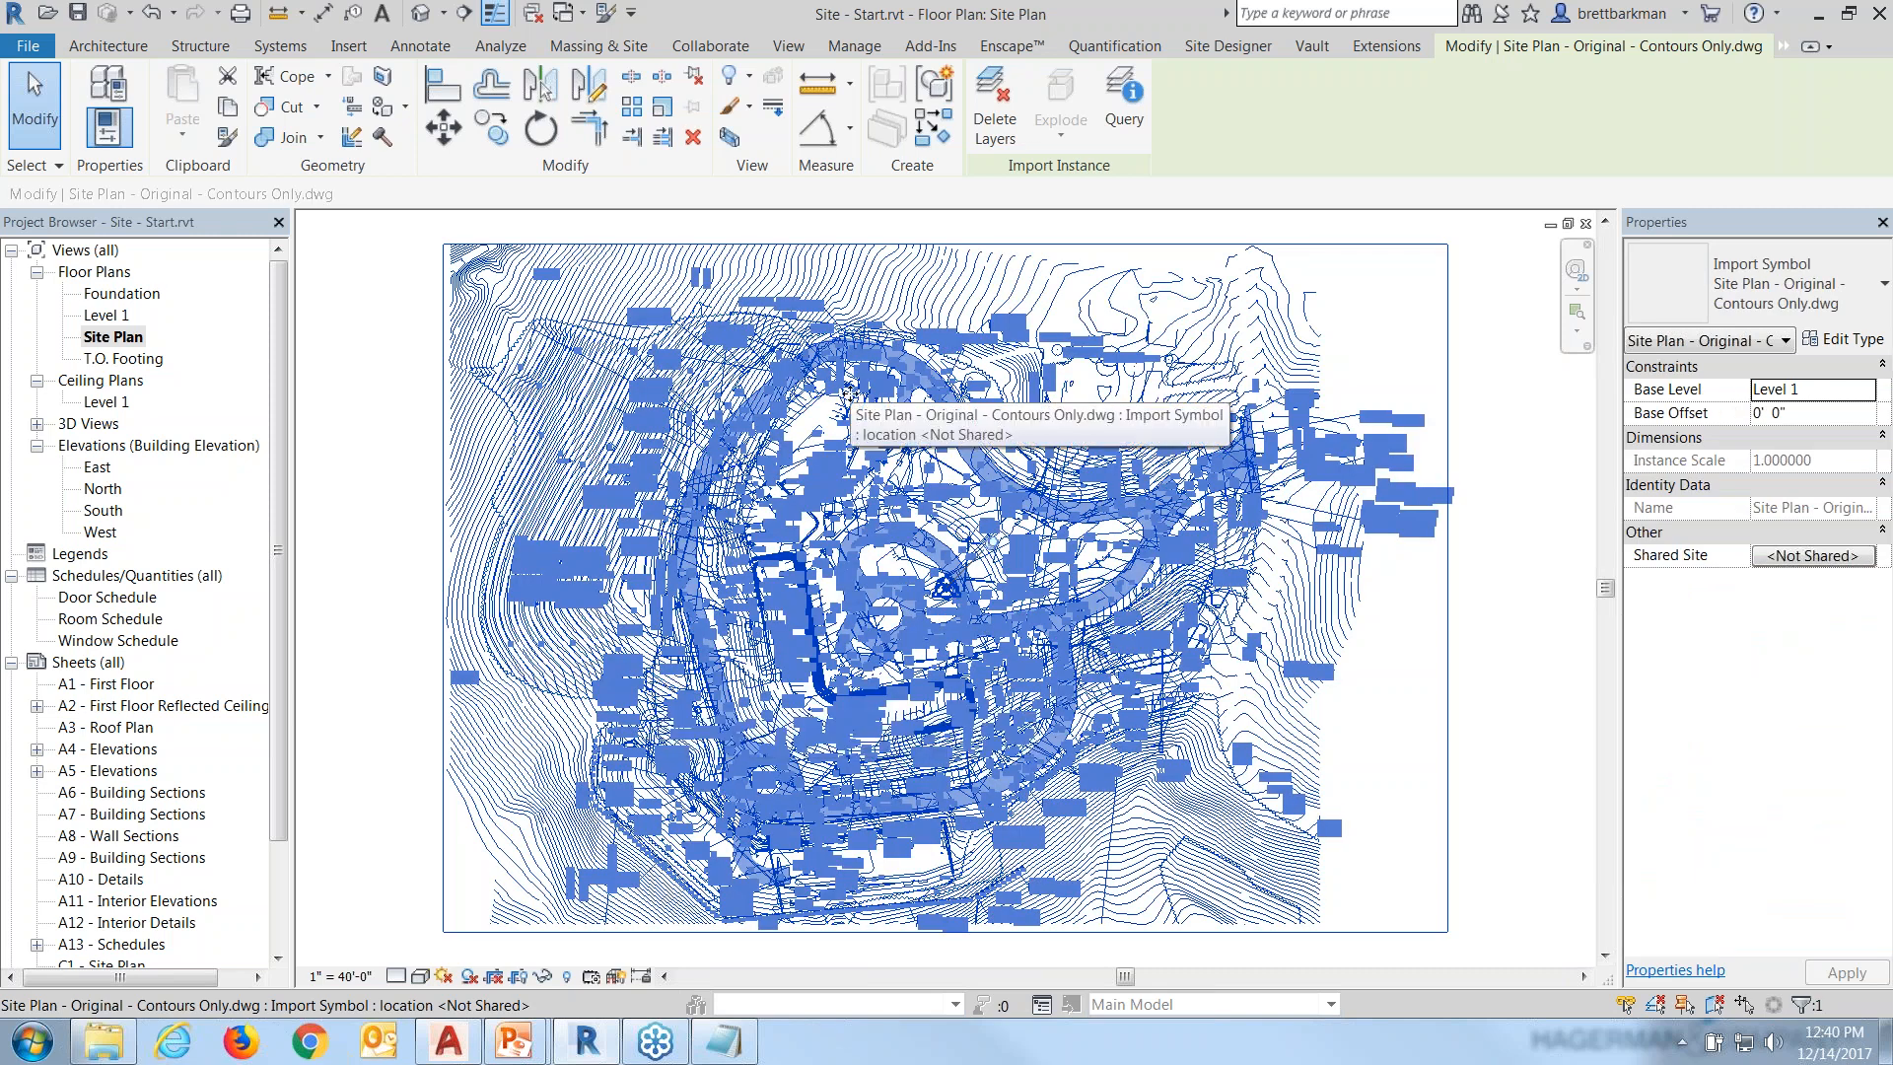
{"action": "left_click", "coordinate": [1840, 341]}
{"action": "left_click", "coordinate": [541, 312]}
{"action": "type", "text": "12"}
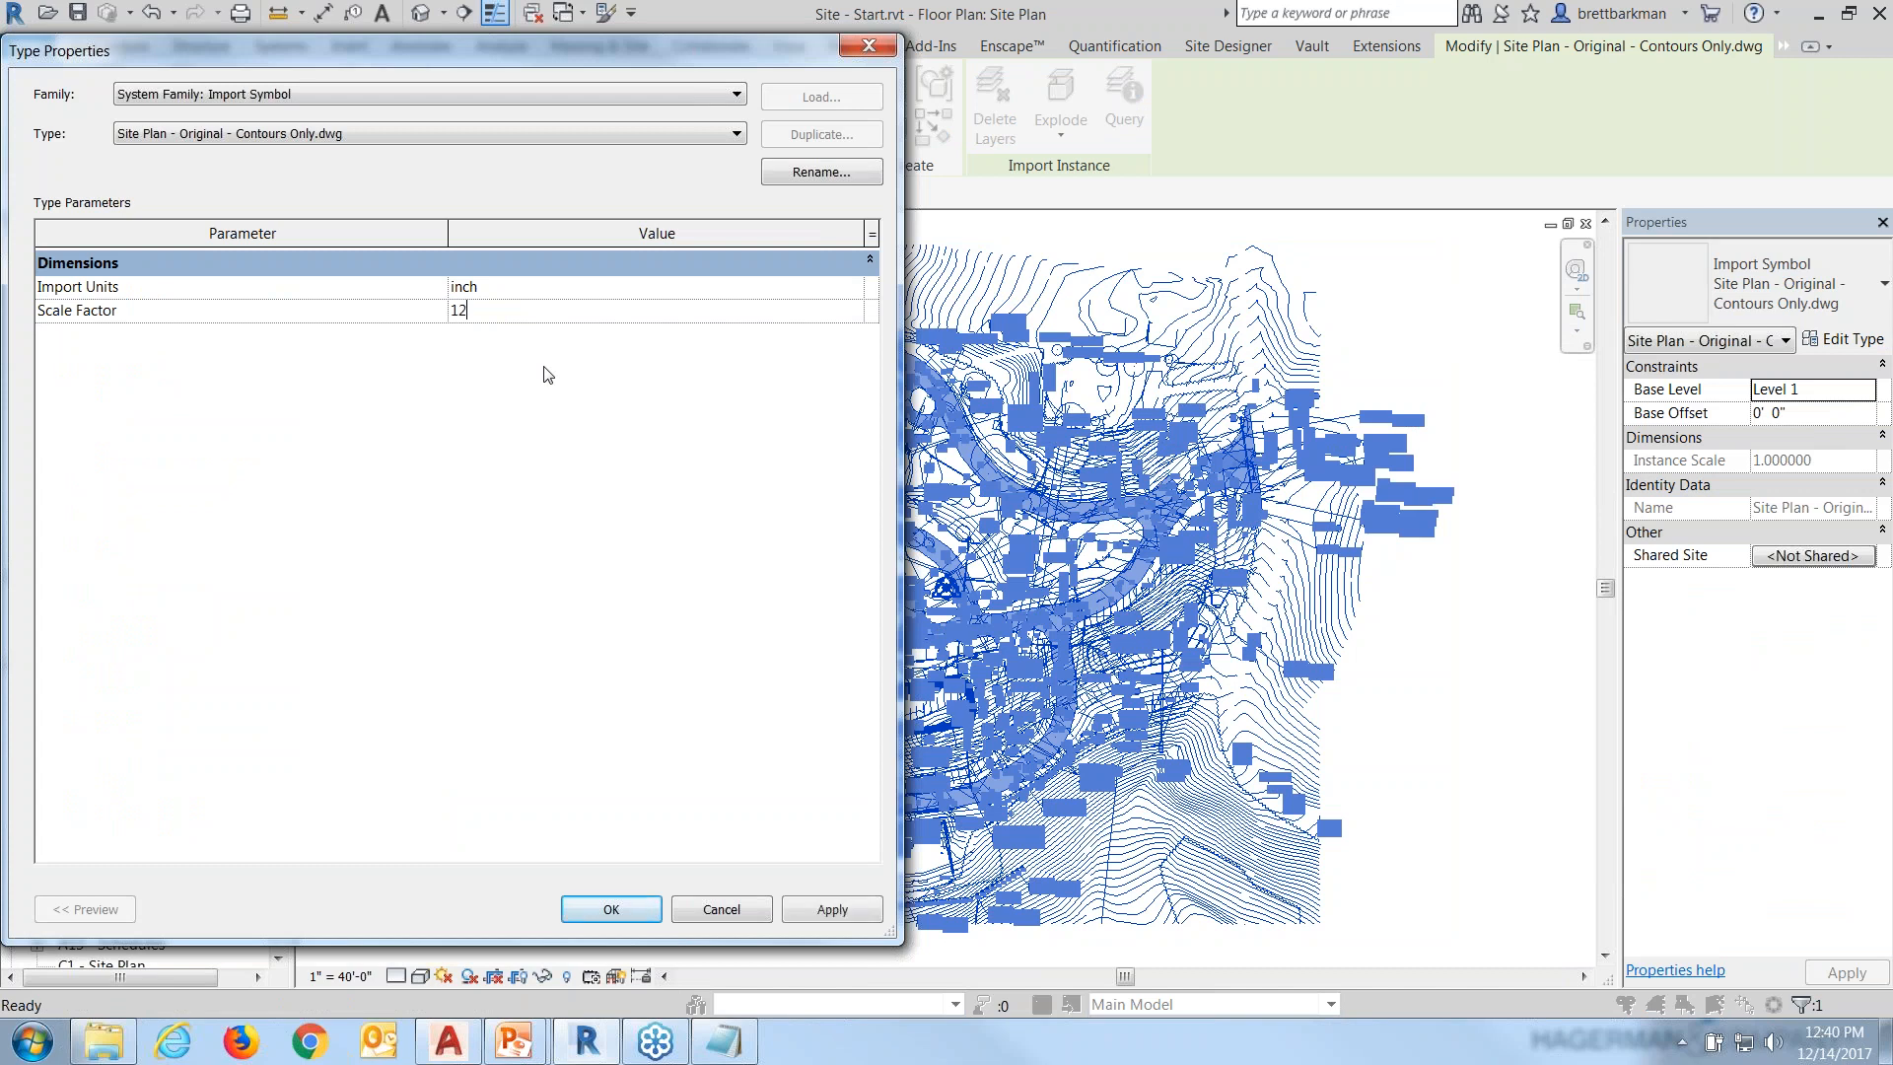
{"action": "key", "text": "Tab"}
{"action": "left_click", "coordinate": [633, 907]}
{"action": "scroll", "coordinate": [869, 671], "scroll_direction": "up", "scroll_amount": 5}
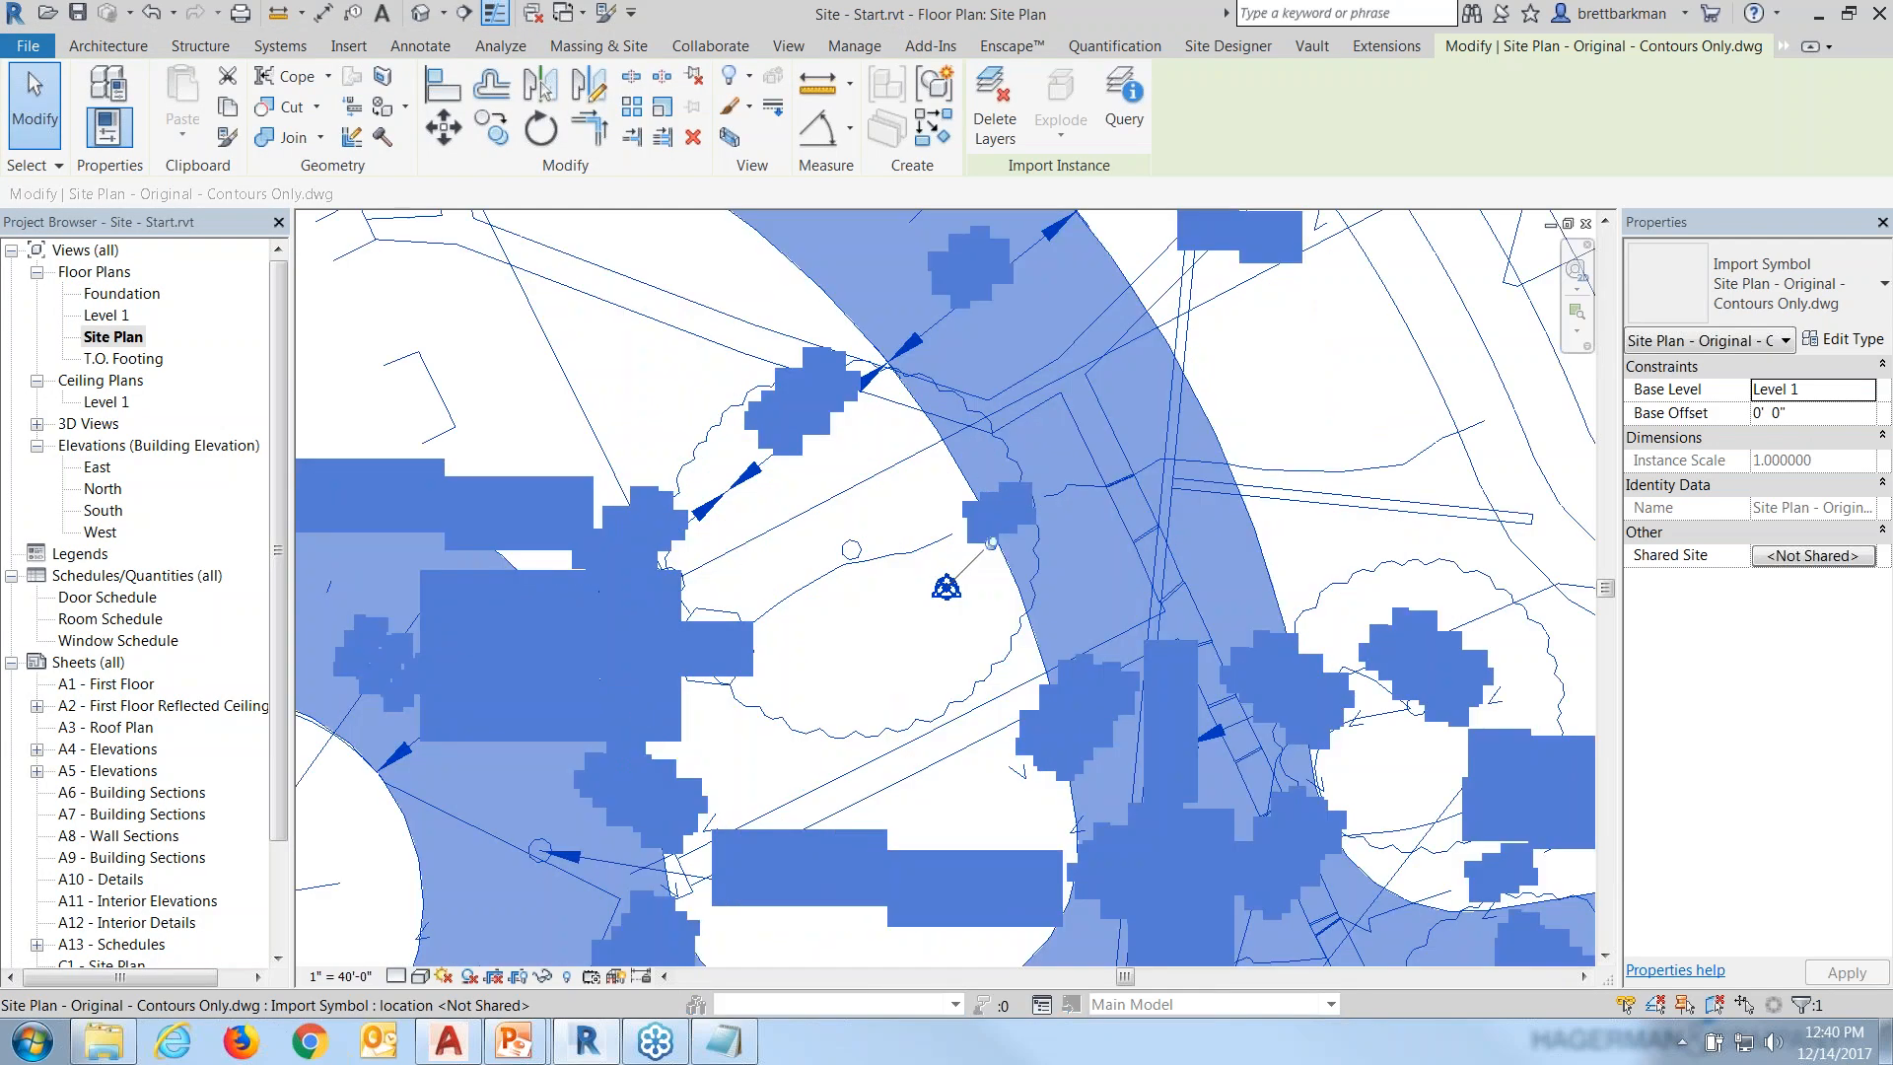
{"action": "middle_click", "coordinate": [895, 654]}
{"action": "middle_click", "coordinate": [895, 653]}
Open the default 3D view and examine the linked contours' elevations relative to the flat linework from an oblique angle and the front.
{"action": "left_click", "coordinate": [349, 47]}
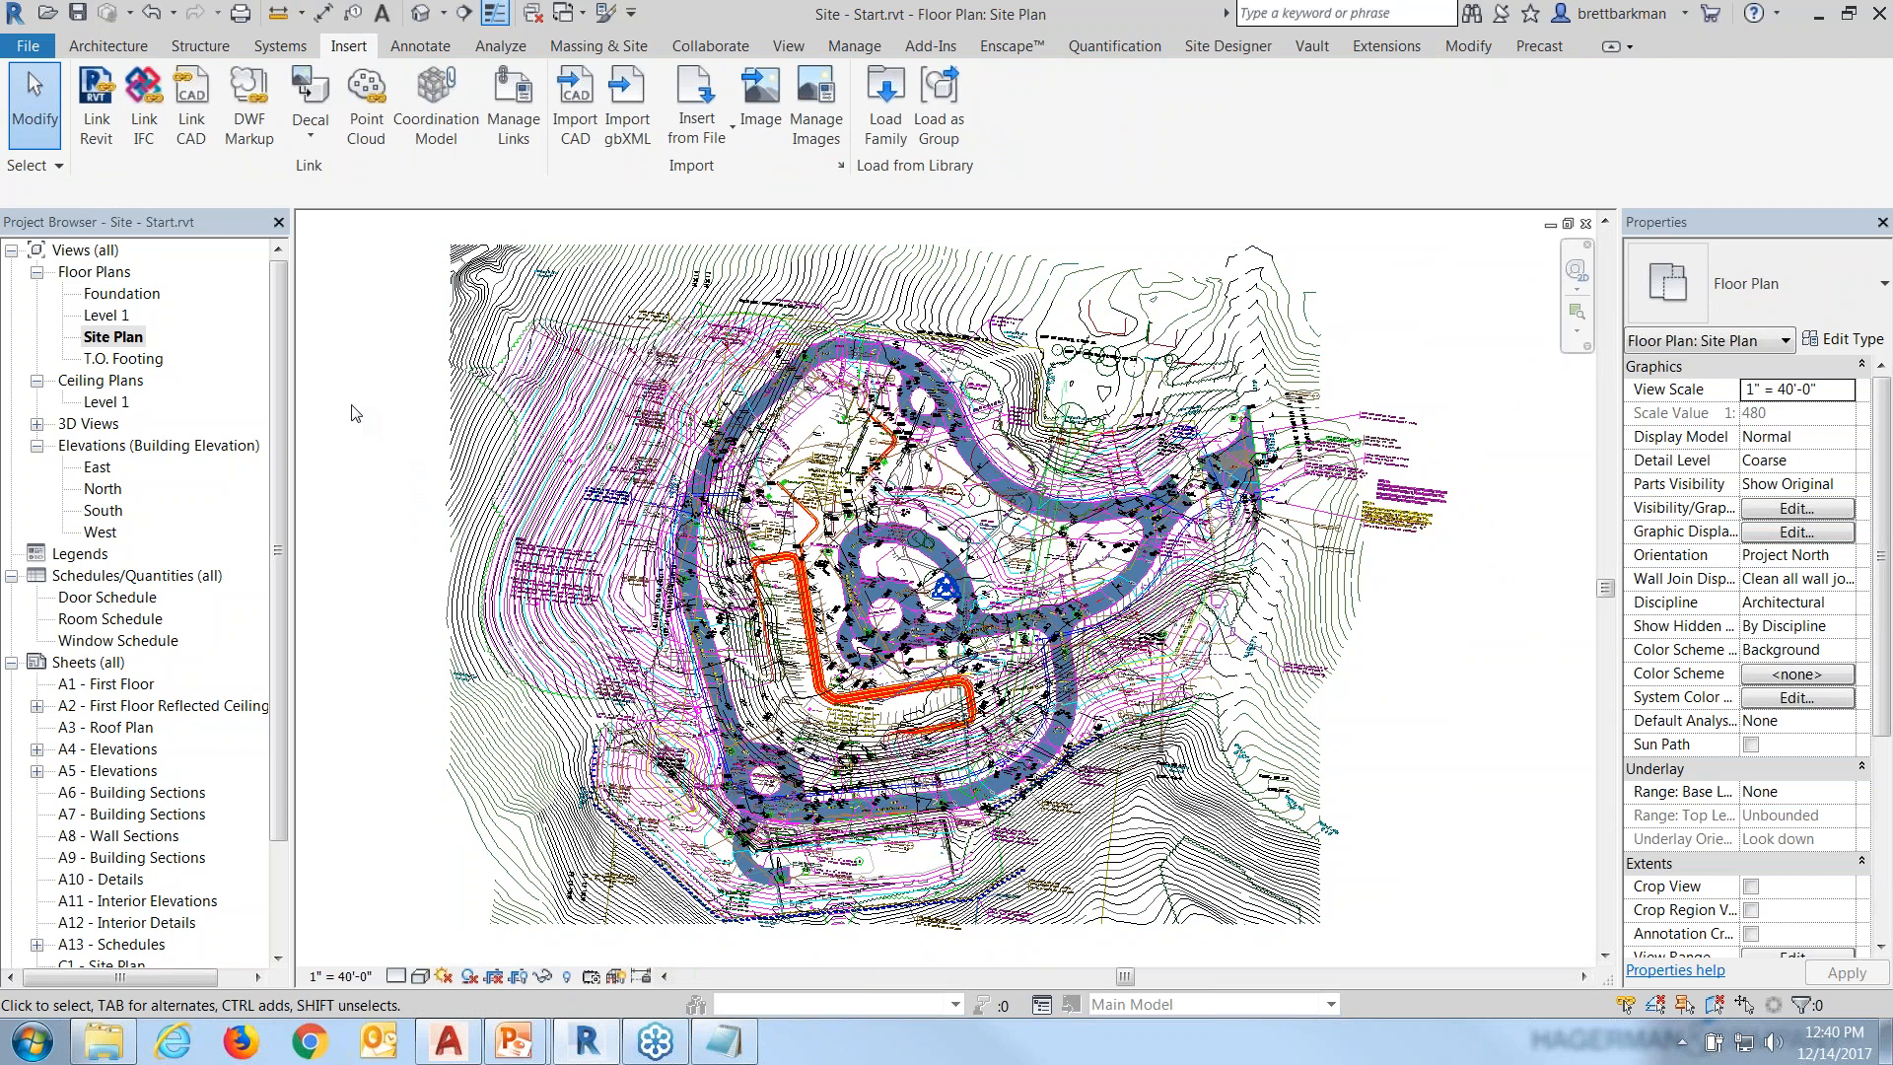
{"action": "left_click", "coordinate": [421, 13]}
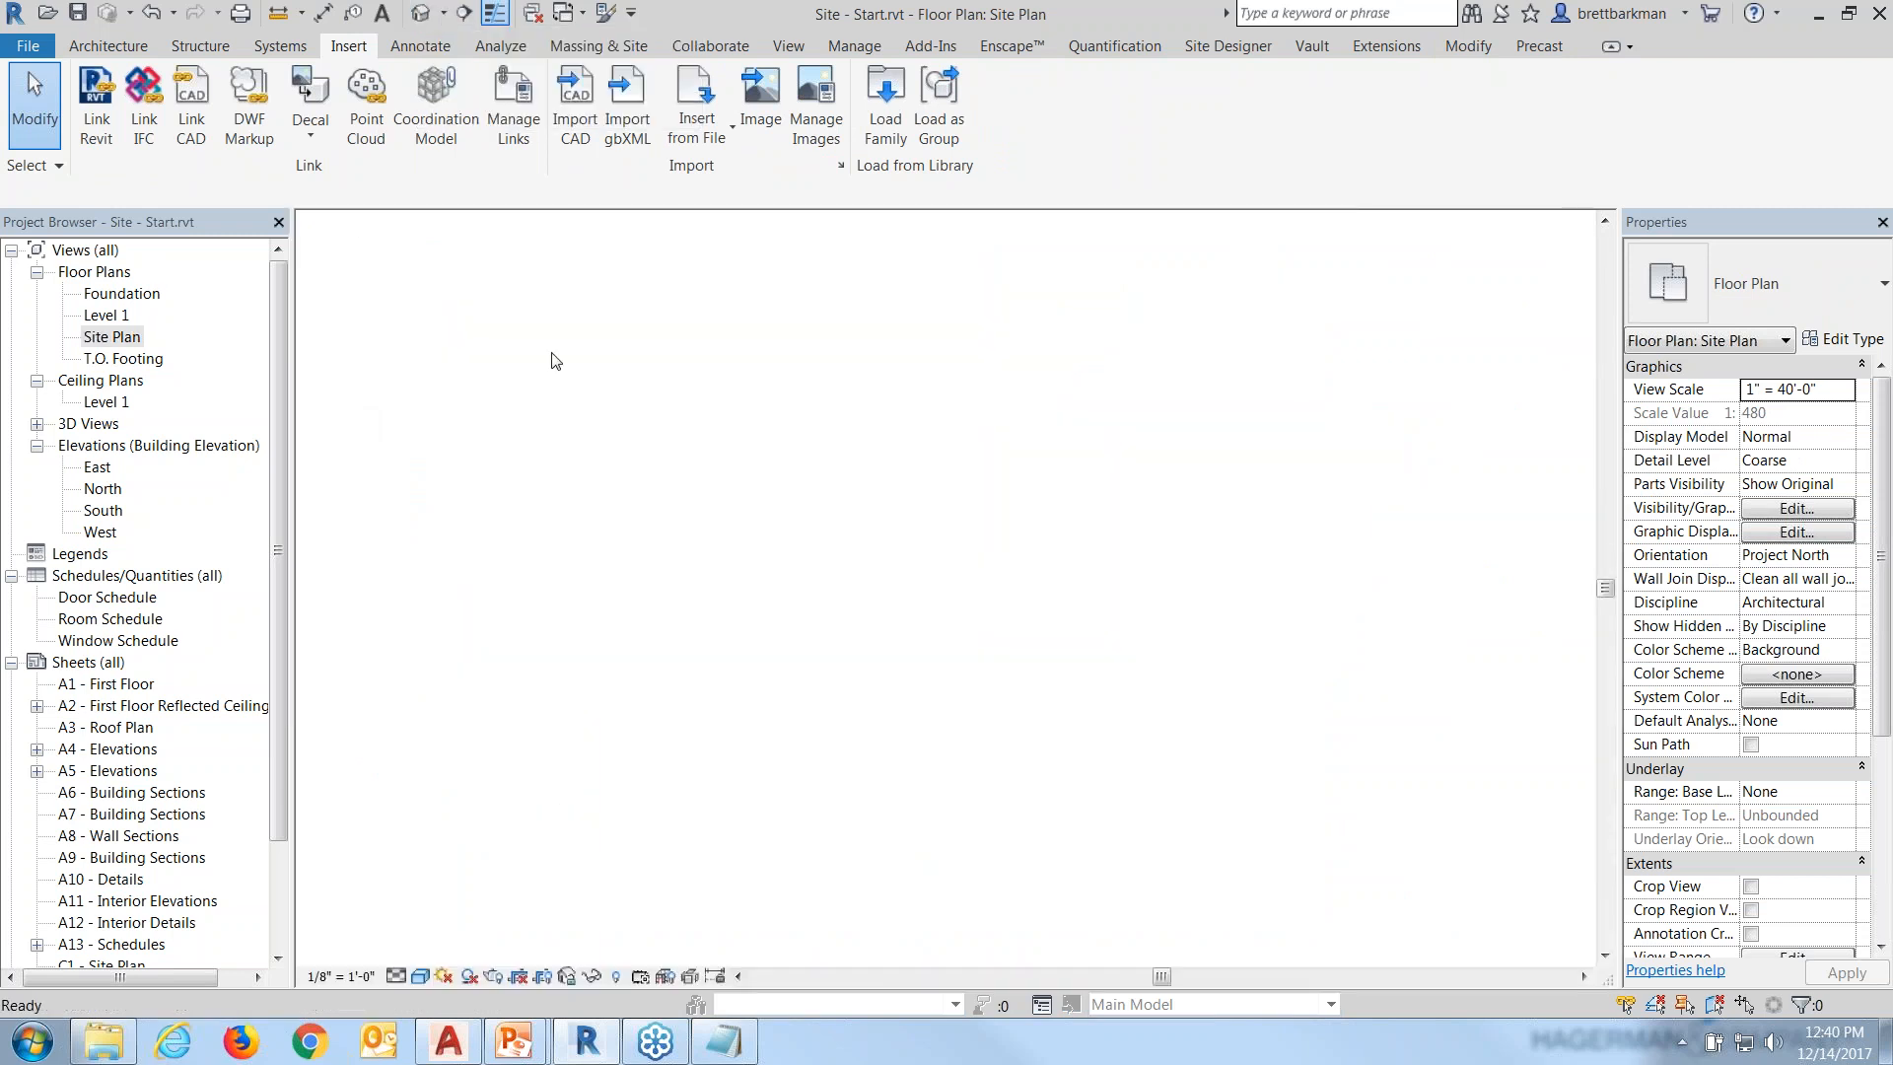
{"action": "scroll", "coordinate": [873, 460], "scroll_direction": "down", "scroll_amount": 2}
{"action": "middle_click_drag", "start_coordinate": [1101, 714], "coordinate": [1111, 580]}
{"action": "scroll", "coordinate": [1112, 580], "scroll_direction": "up", "scroll_amount": 1}
{"action": "middle_click_drag", "start_coordinate": [1229, 587], "coordinate": [1021, 590], "text": "shift"}
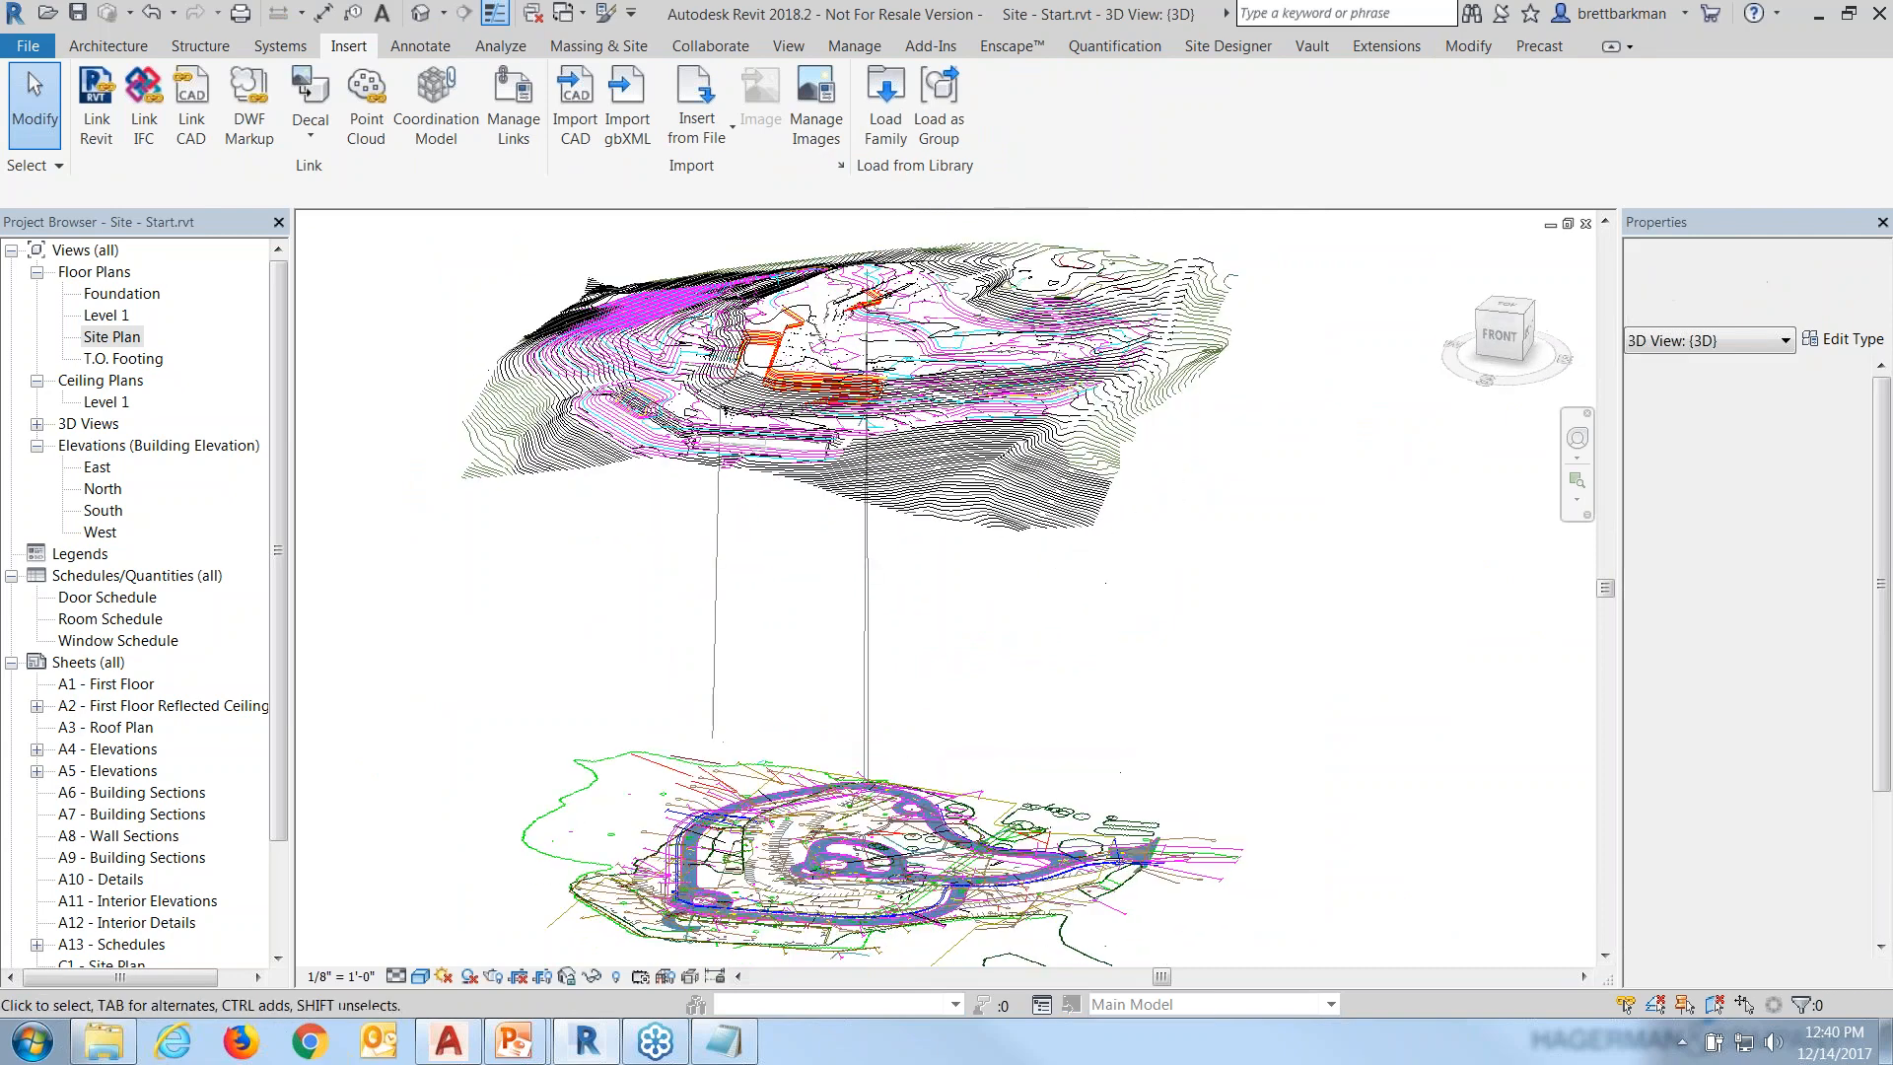
{"action": "scroll", "coordinate": [690, 682], "scroll_direction": "down", "scroll_amount": 1}
{"action": "middle_click_drag", "start_coordinate": [865, 841], "coordinate": [1017, 672], "text": "shift"}
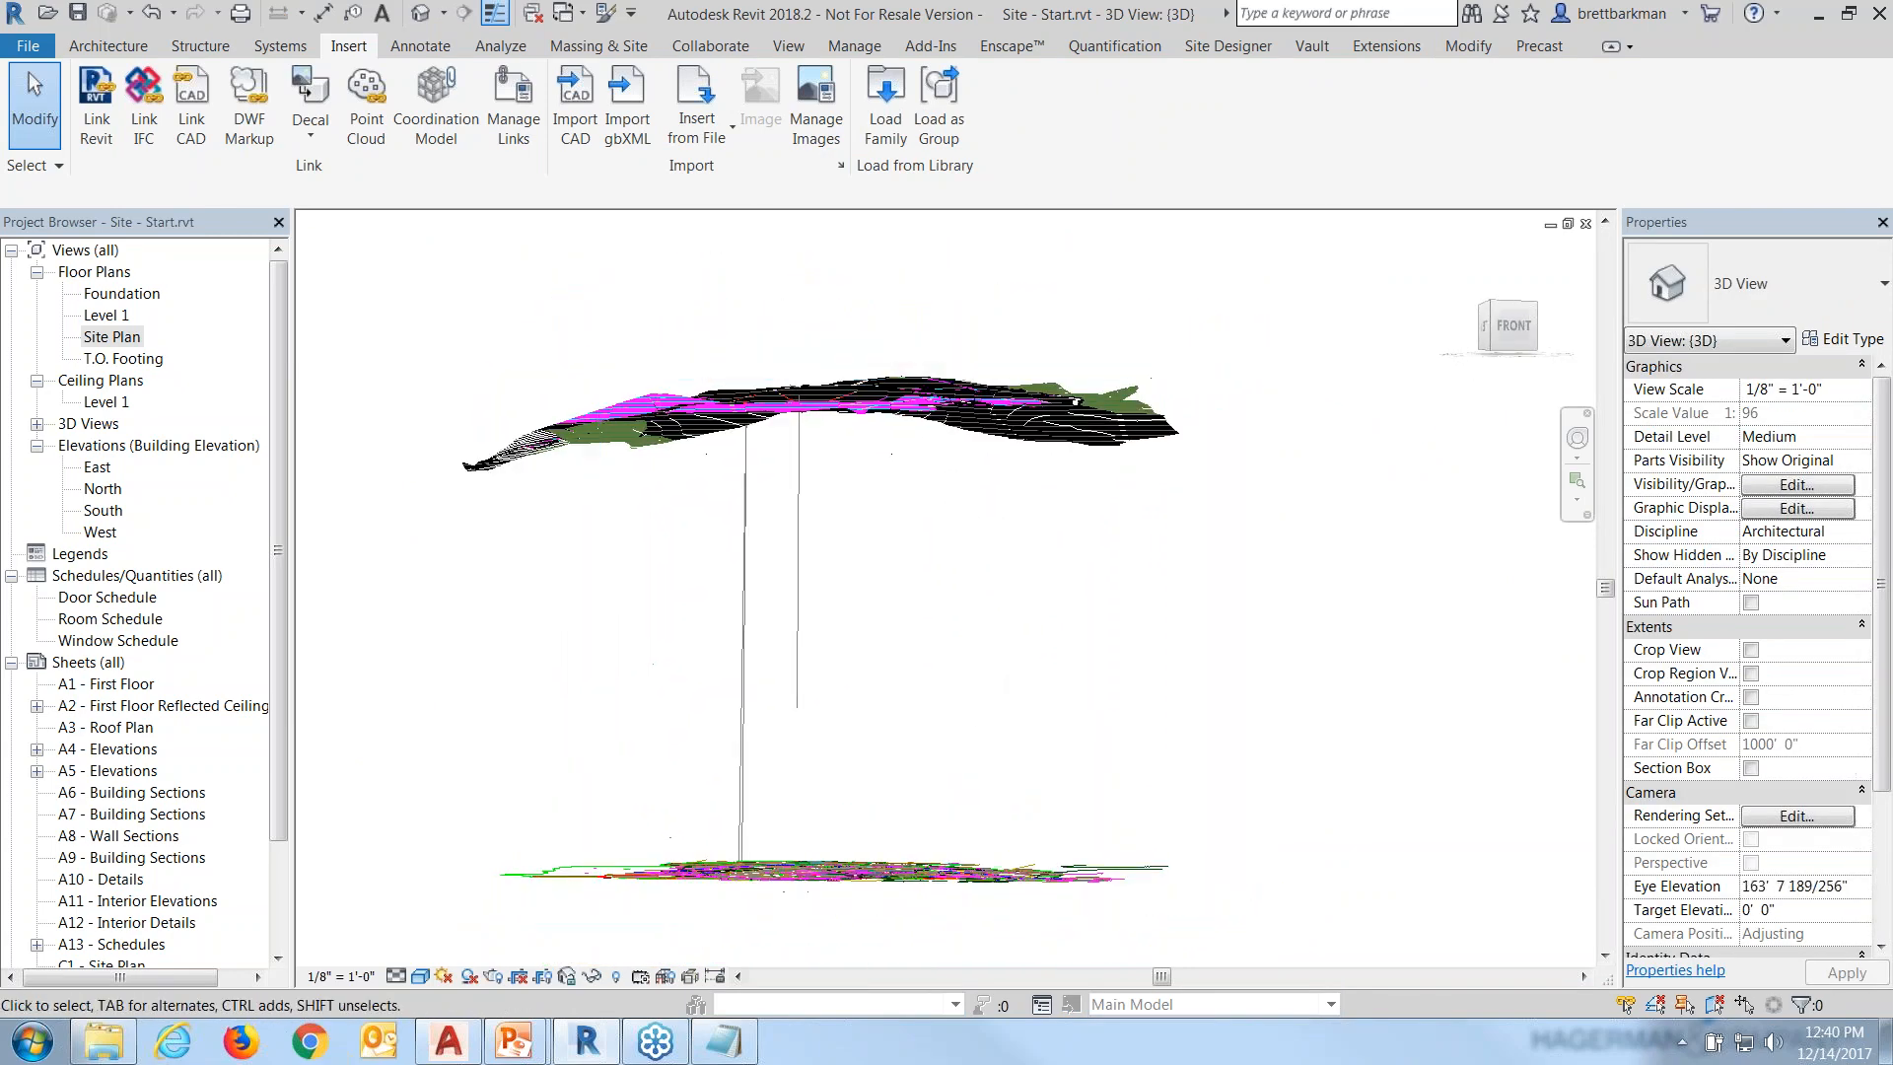
Close the 3D view and start a toposurface in the Site Plan view from the linked contours drawing as the import instance.
{"action": "middle_click_drag", "start_coordinate": [1008, 481], "coordinate": [934, 824], "text": "shift"}
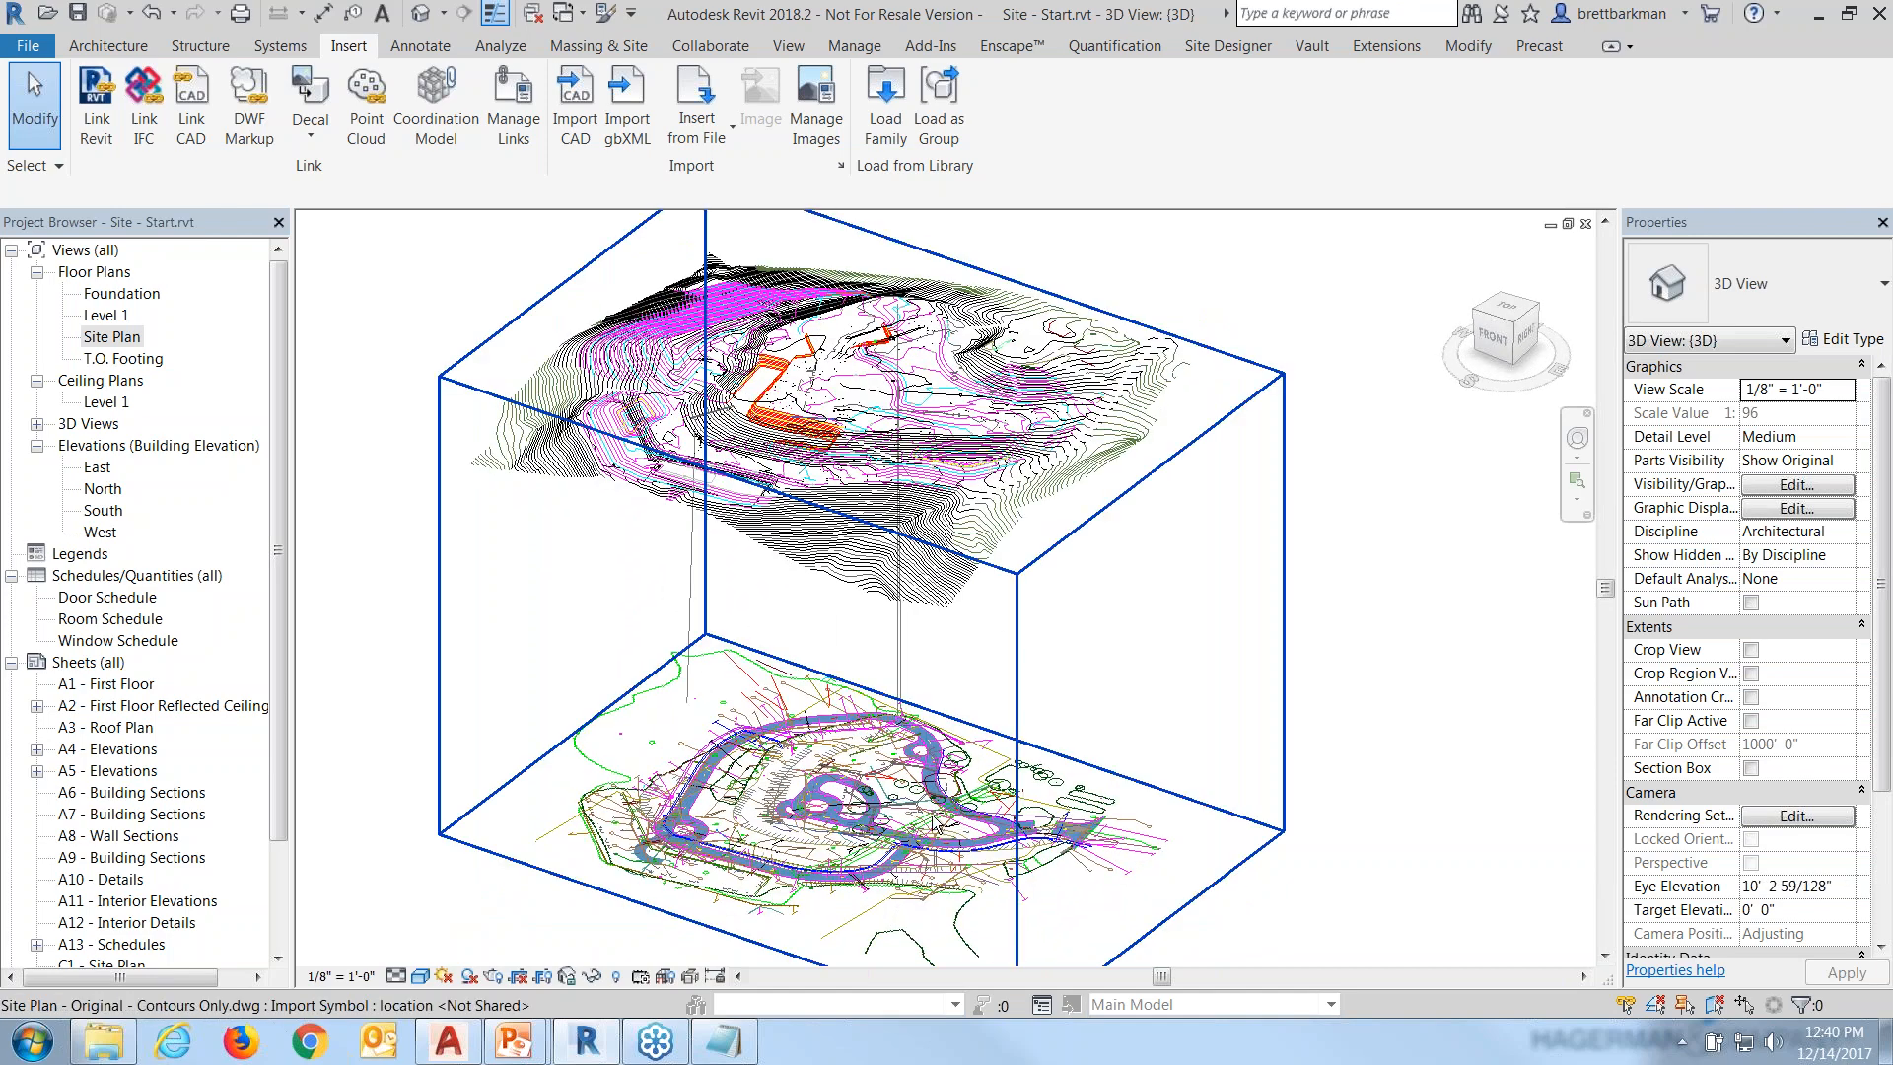
{"action": "left_click", "coordinate": [1585, 223]}
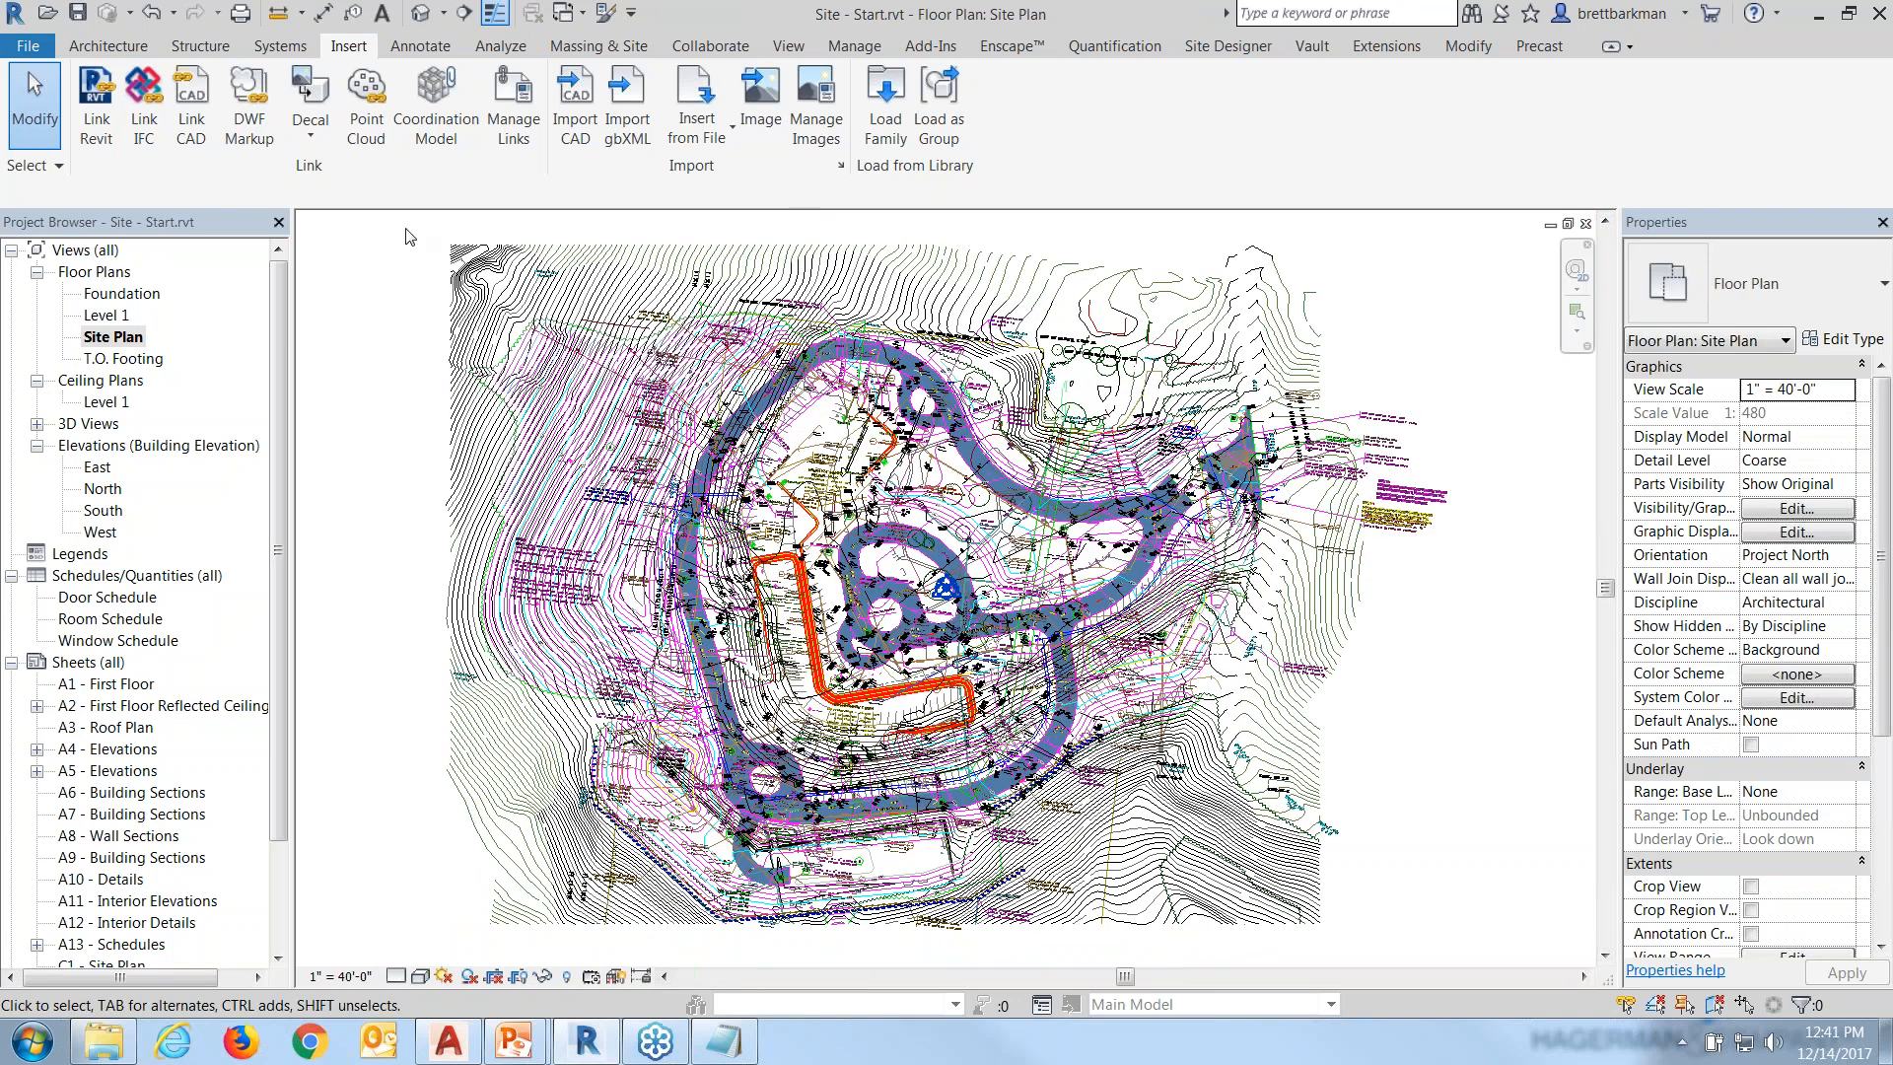
{"action": "left_click", "coordinate": [601, 47]}
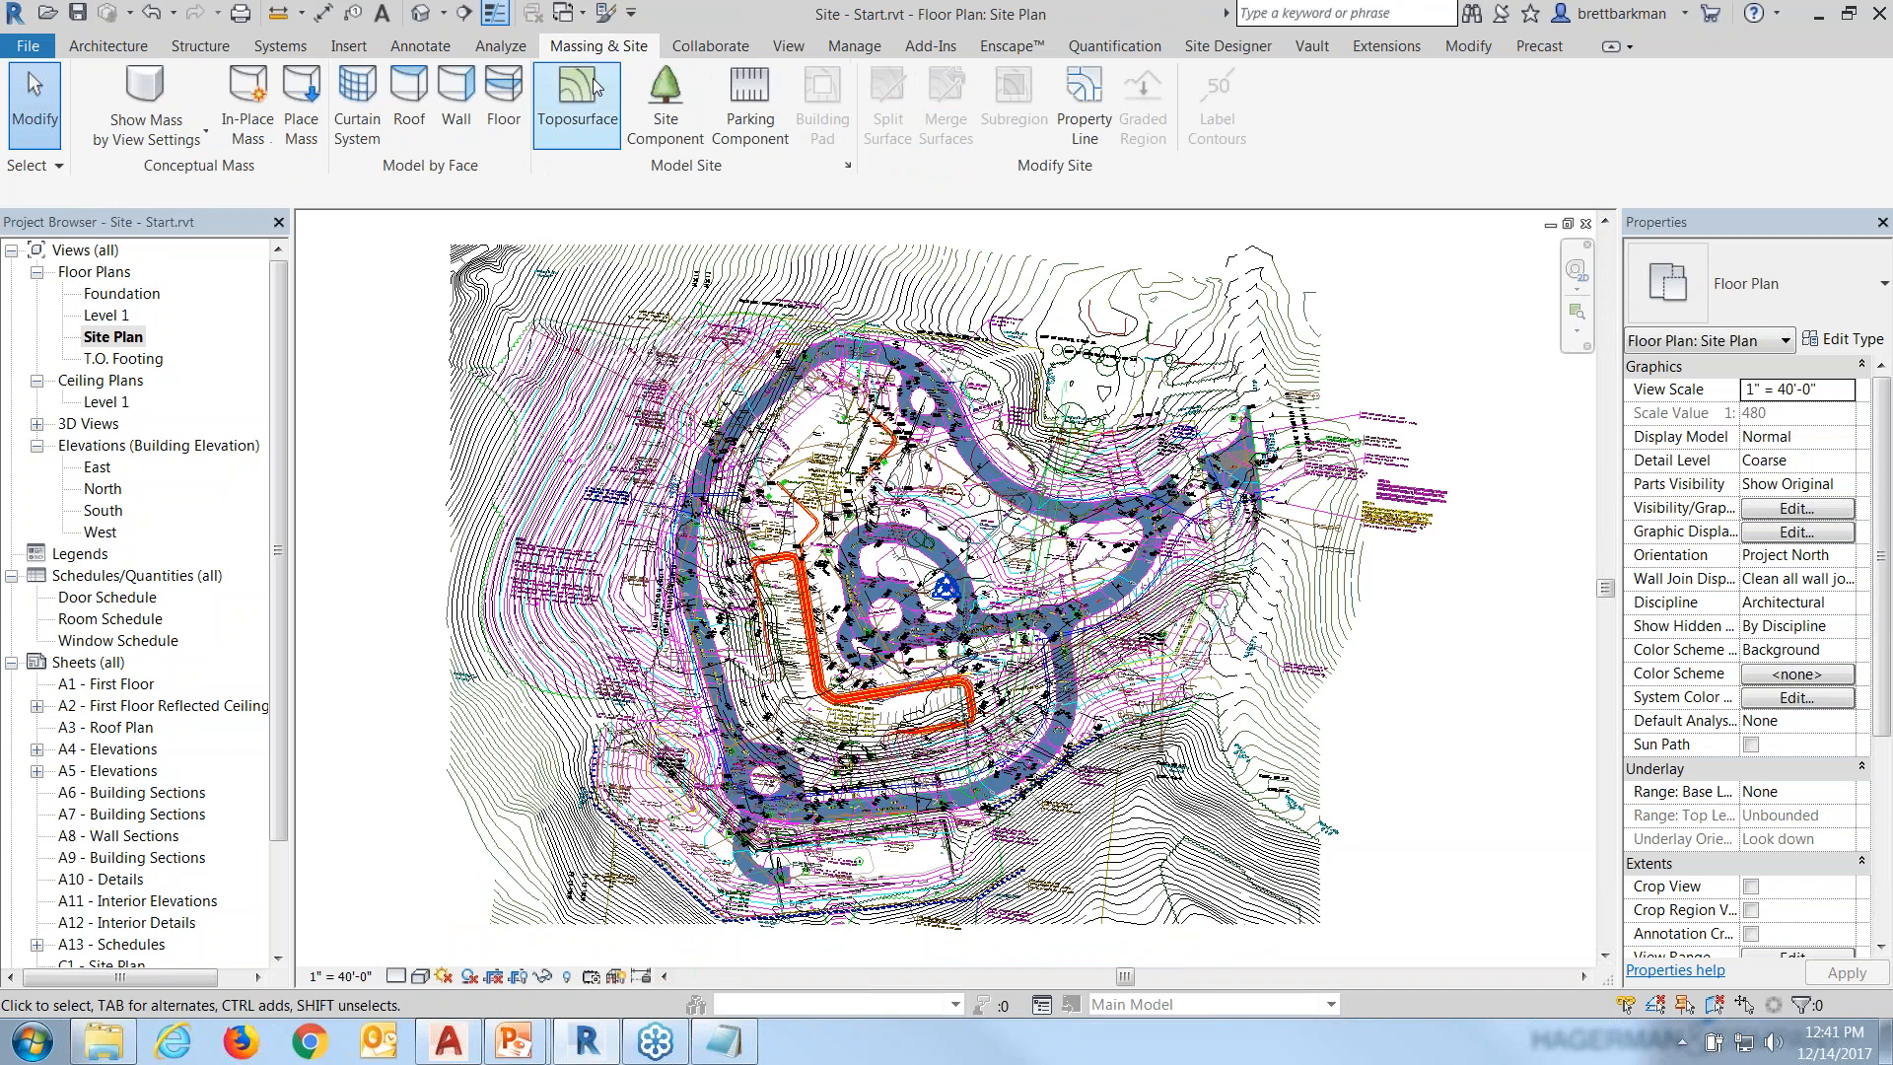
{"action": "left_click", "coordinate": [597, 87]}
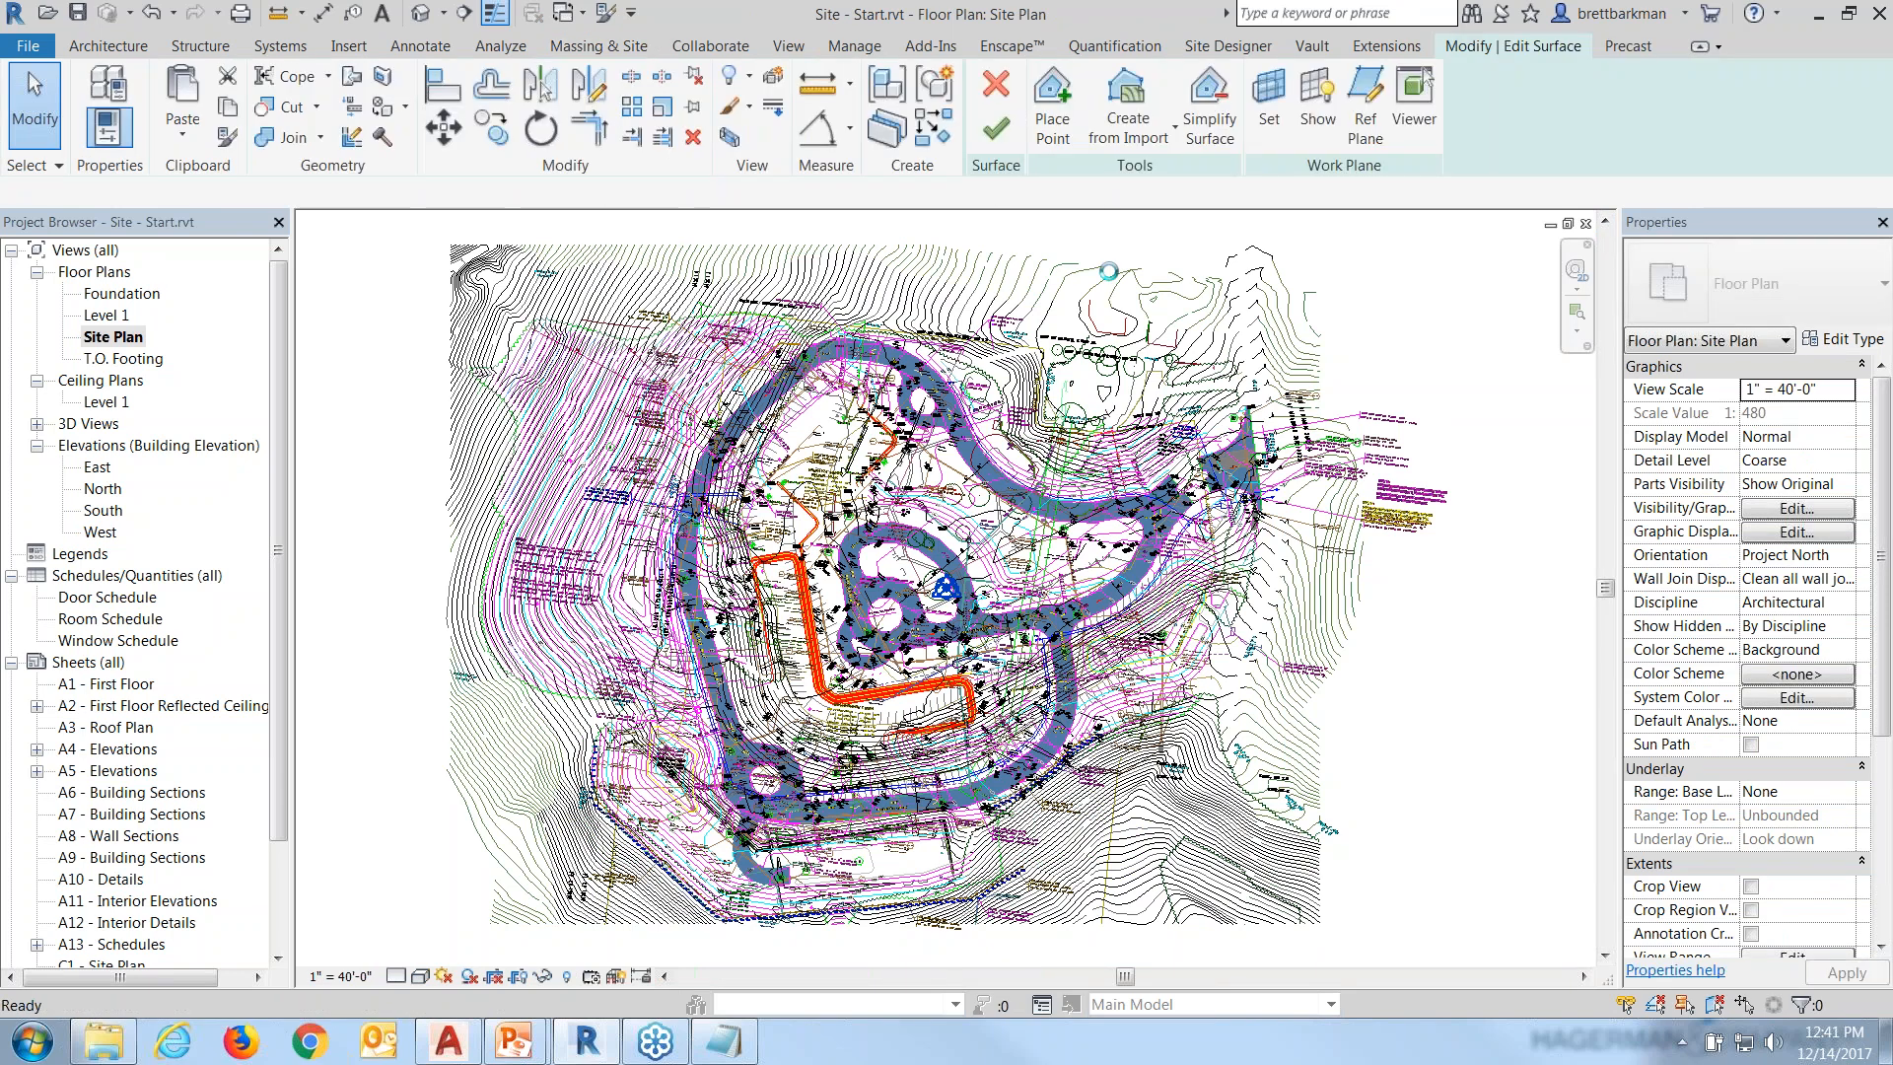
{"action": "left_click", "coordinate": [1128, 114]}
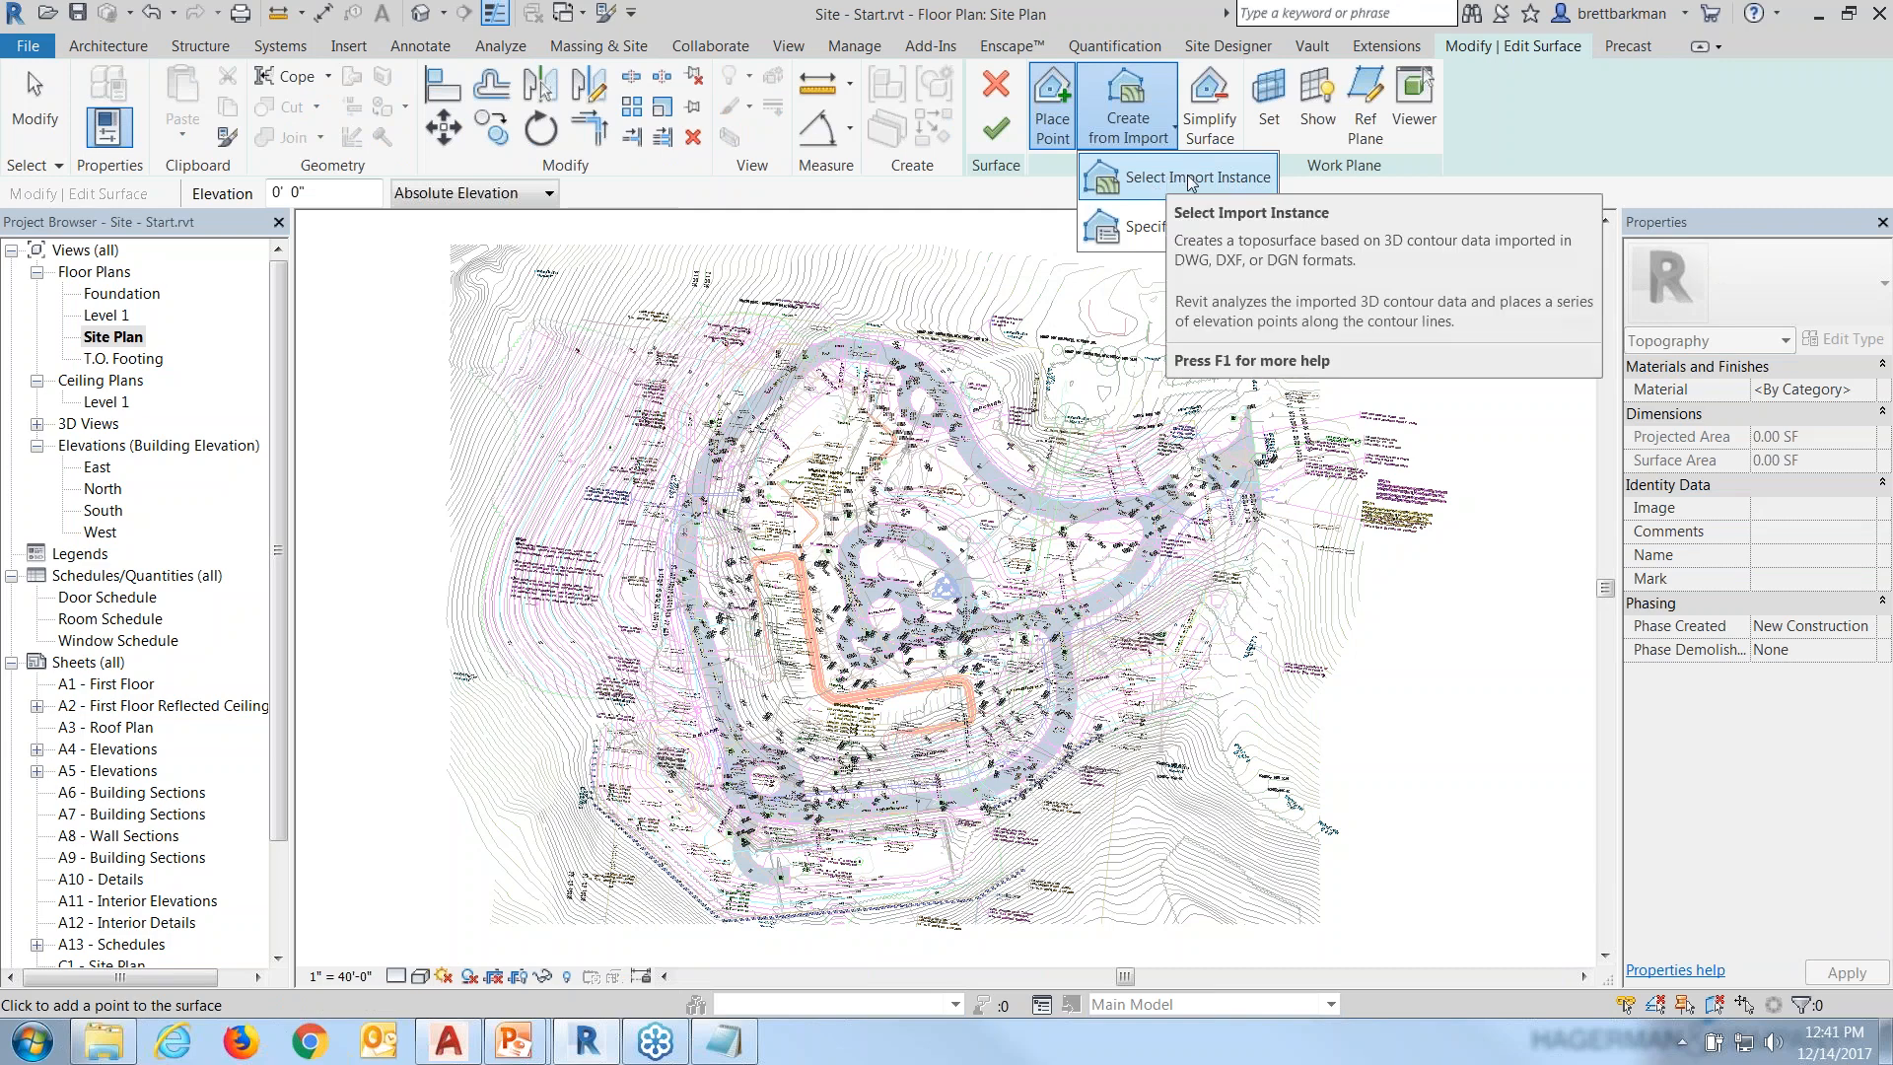
{"action": "left_click", "coordinate": [1190, 178]}
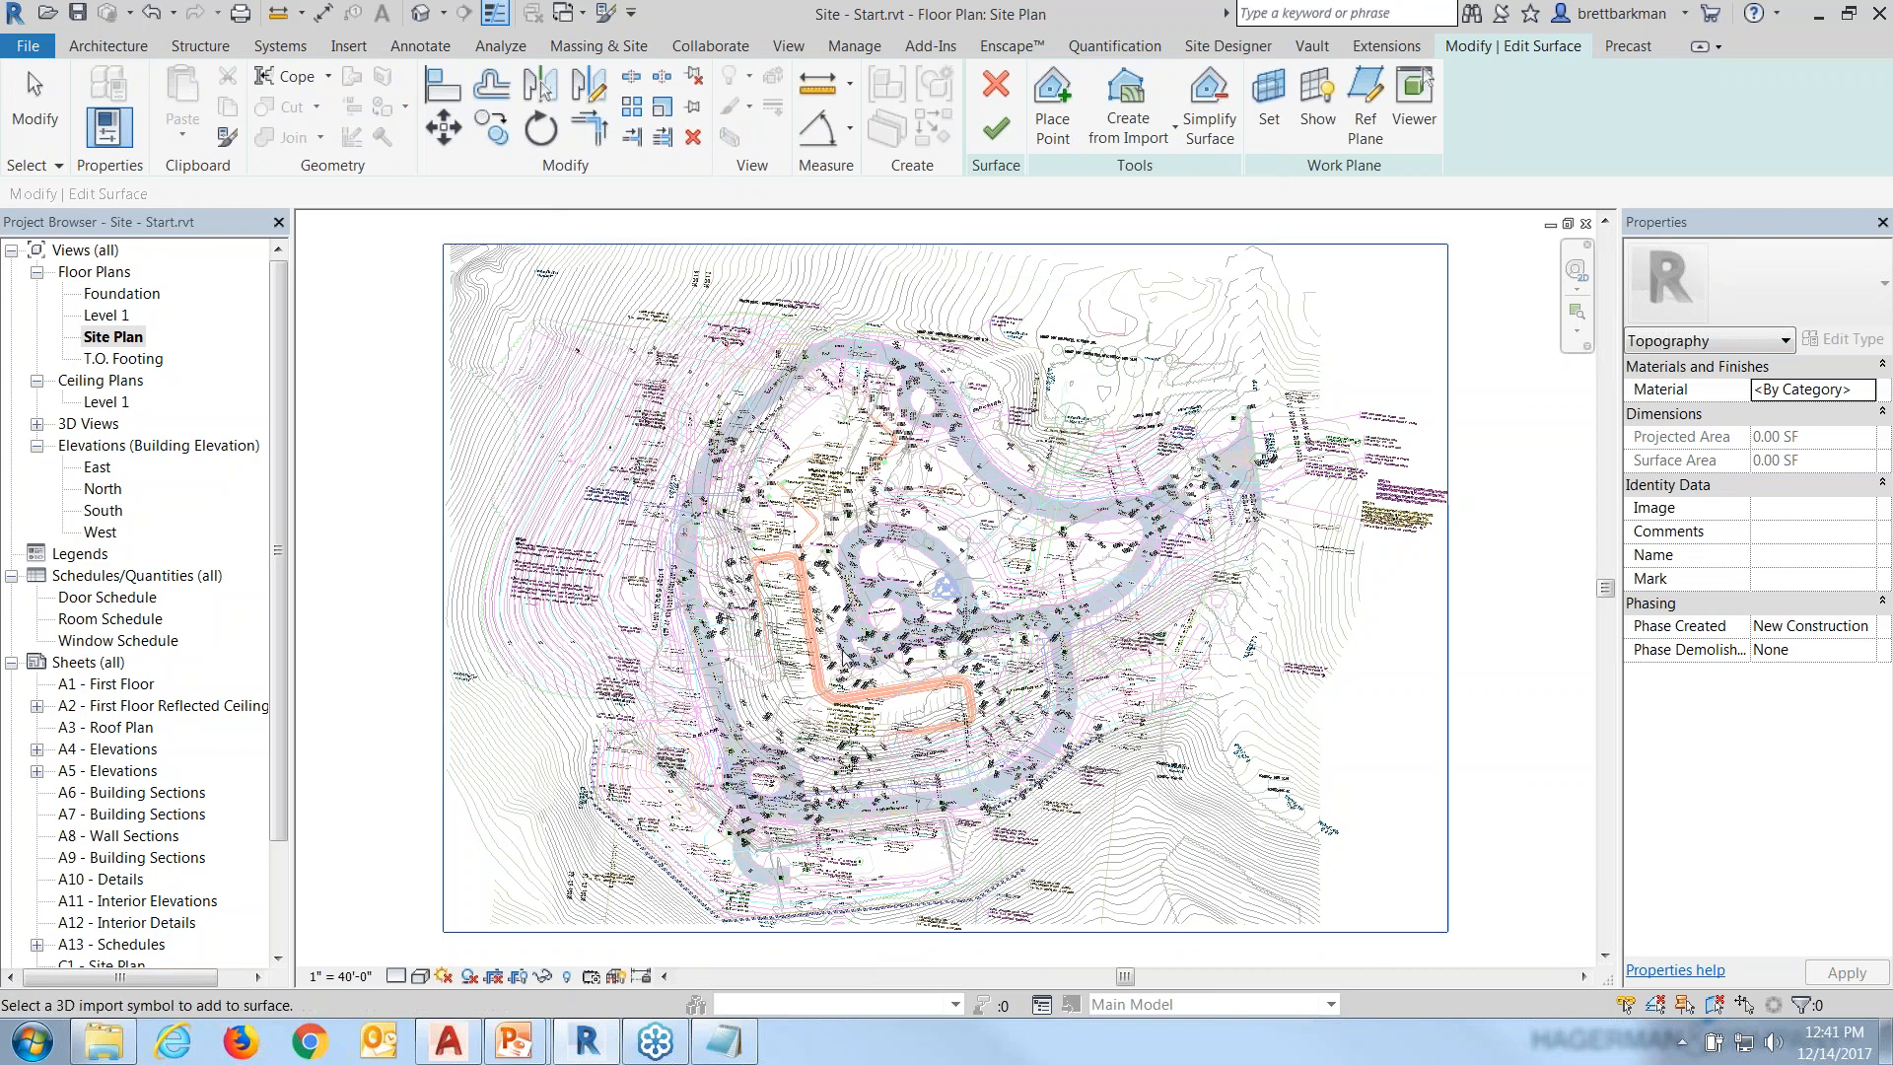
{"action": "scroll", "coordinate": [843, 680], "scroll_direction": "down", "scroll_amount": 3}
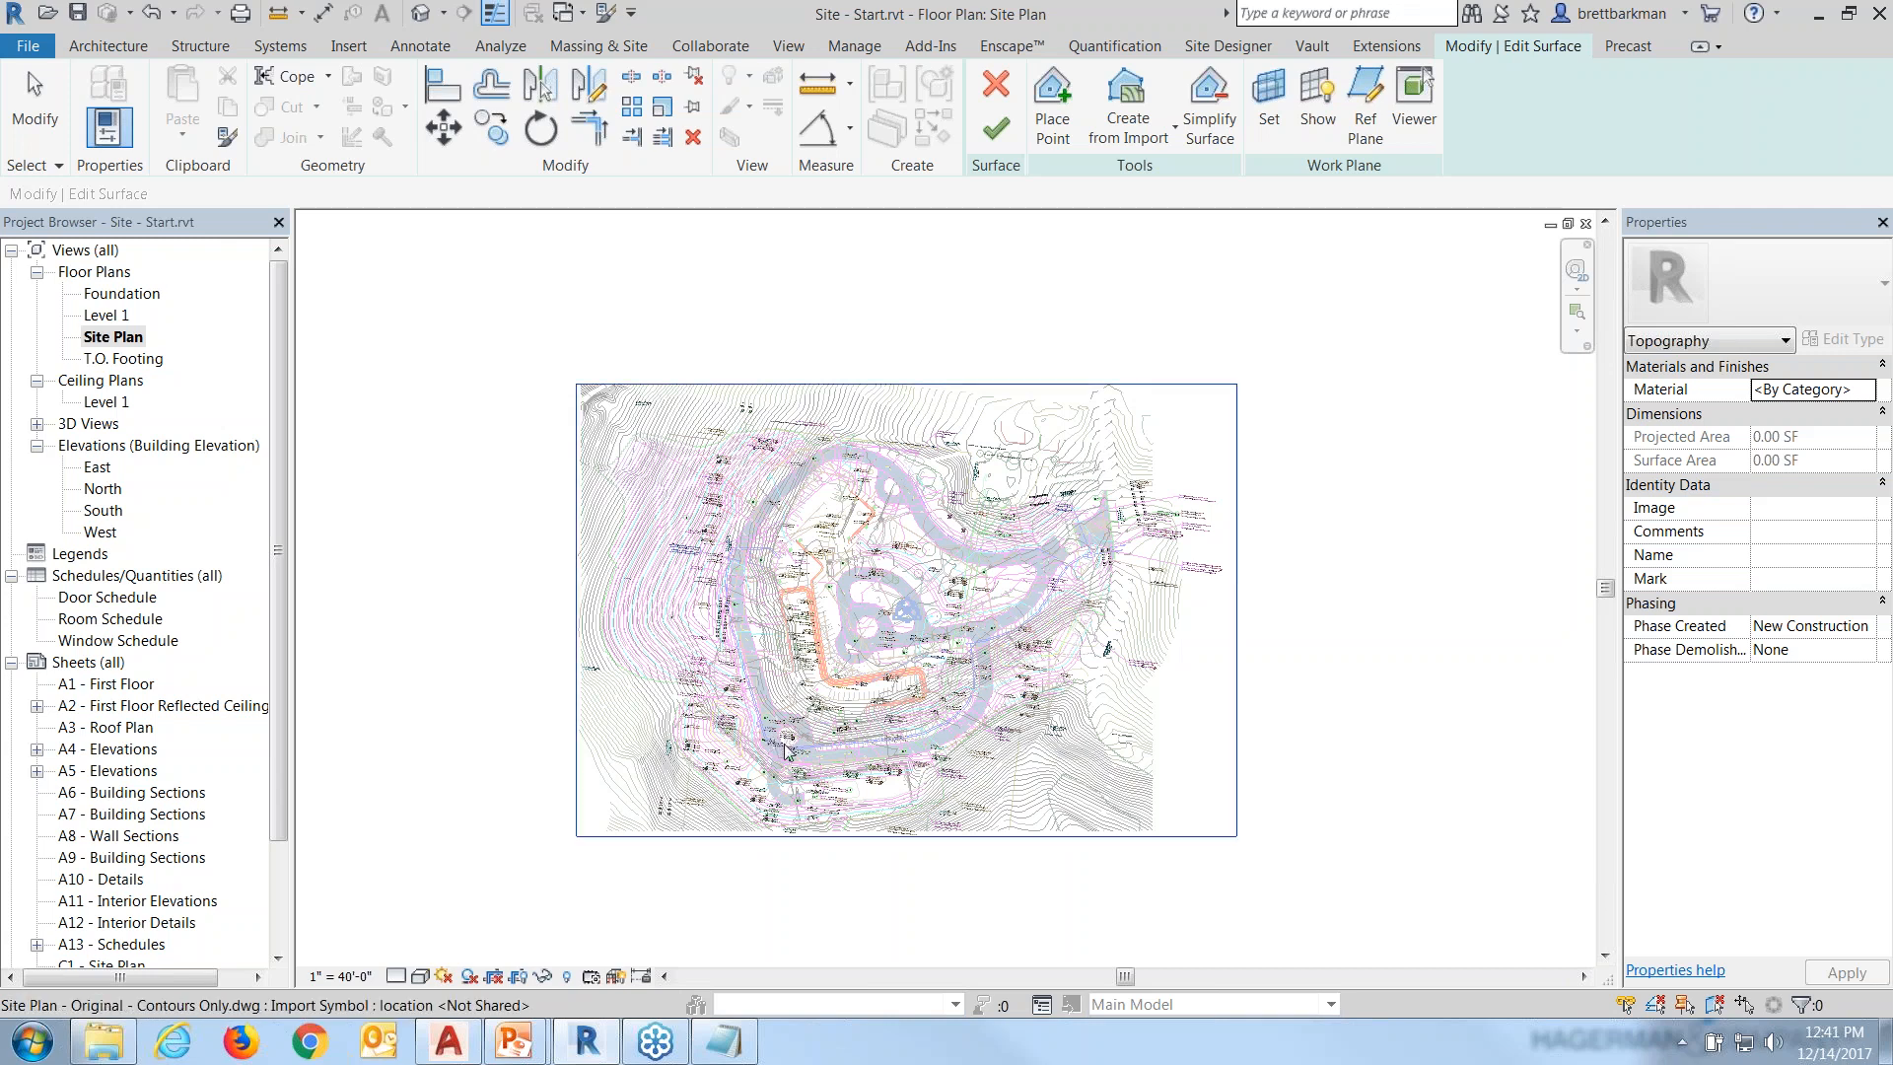
{"action": "left_click", "coordinate": [786, 750]}
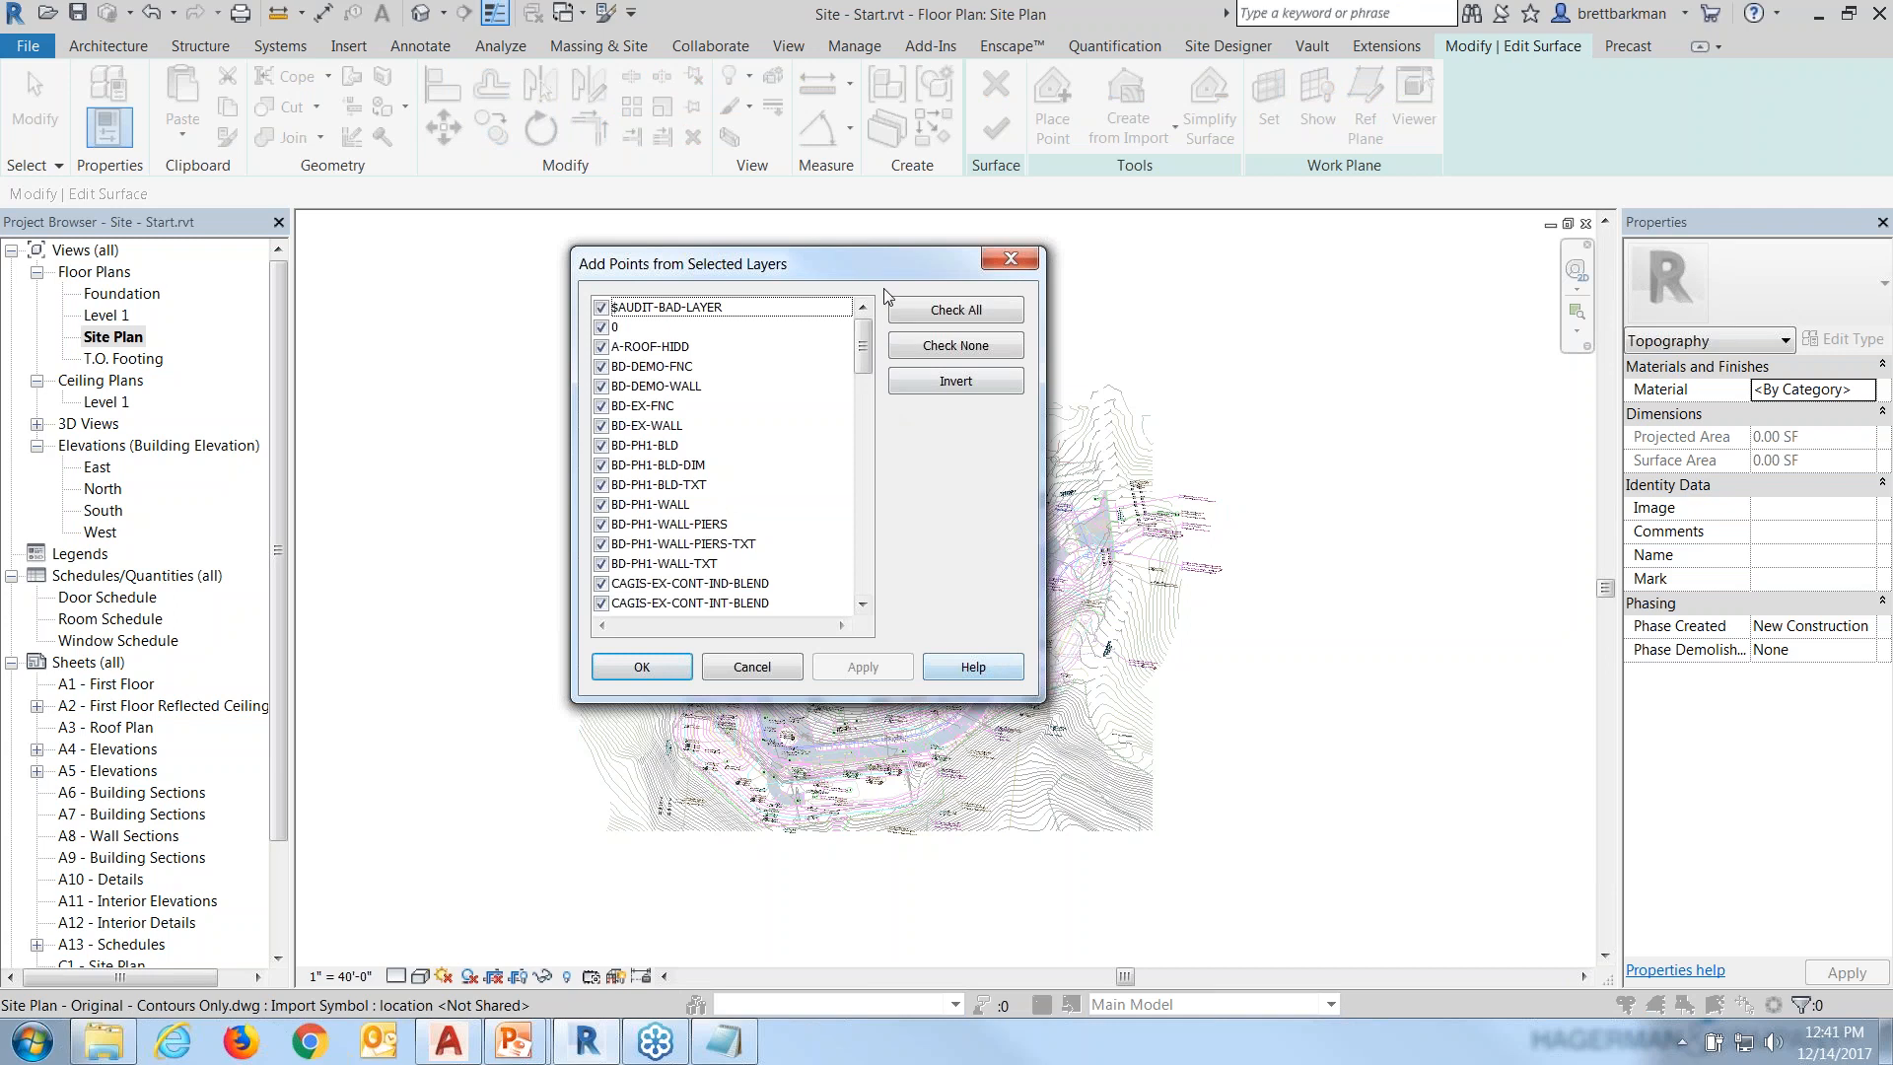
Clear all layers for the surface points and include only CAGIS-EX-CONT-IND-BLEND, CAGIS-EX-CONT-INT-BLEND, GR-BULK-CONT-IND and GR-BULK-CONT-INT.
{"action": "left_click_drag", "start_coordinate": [873, 266], "coordinate": [957, 299]}
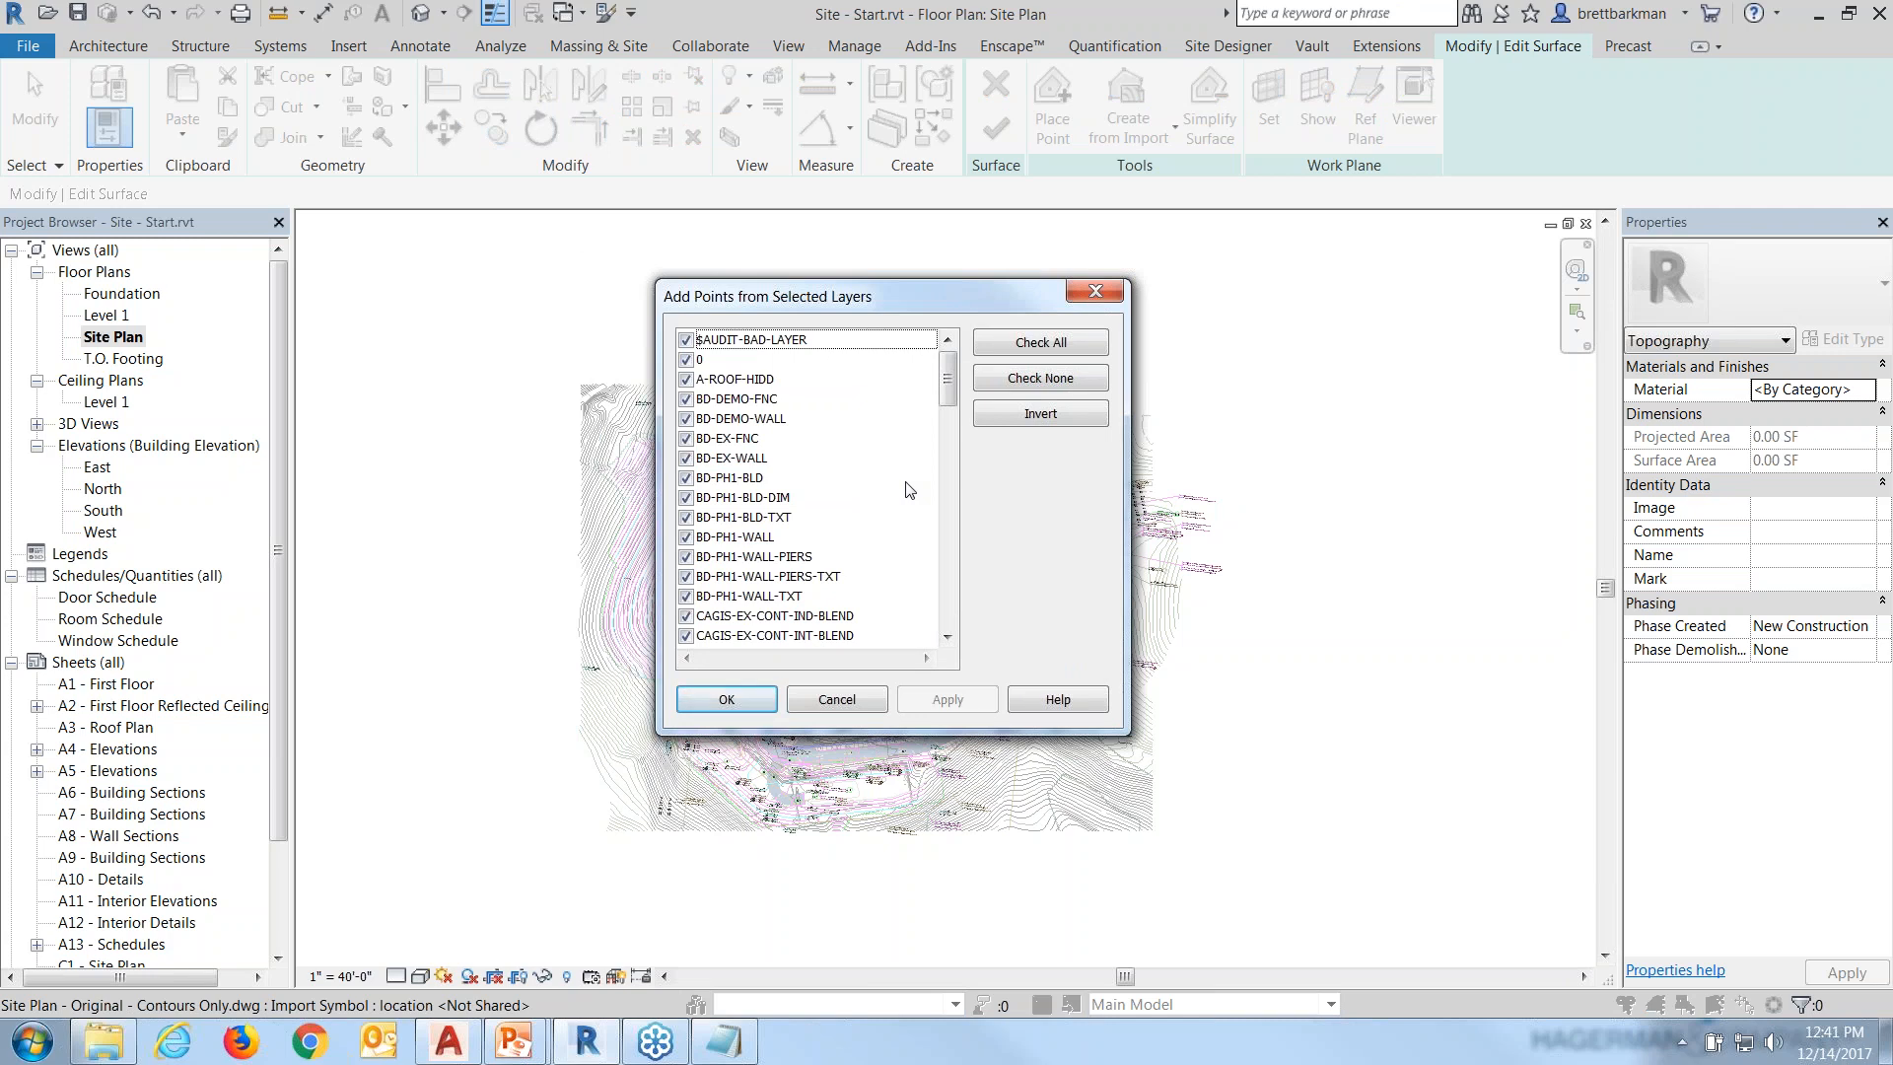
{"action": "left_click_drag", "start_coordinate": [953, 377], "coordinate": [1037, 400]}
{"action": "left_click", "coordinate": [1032, 381]}
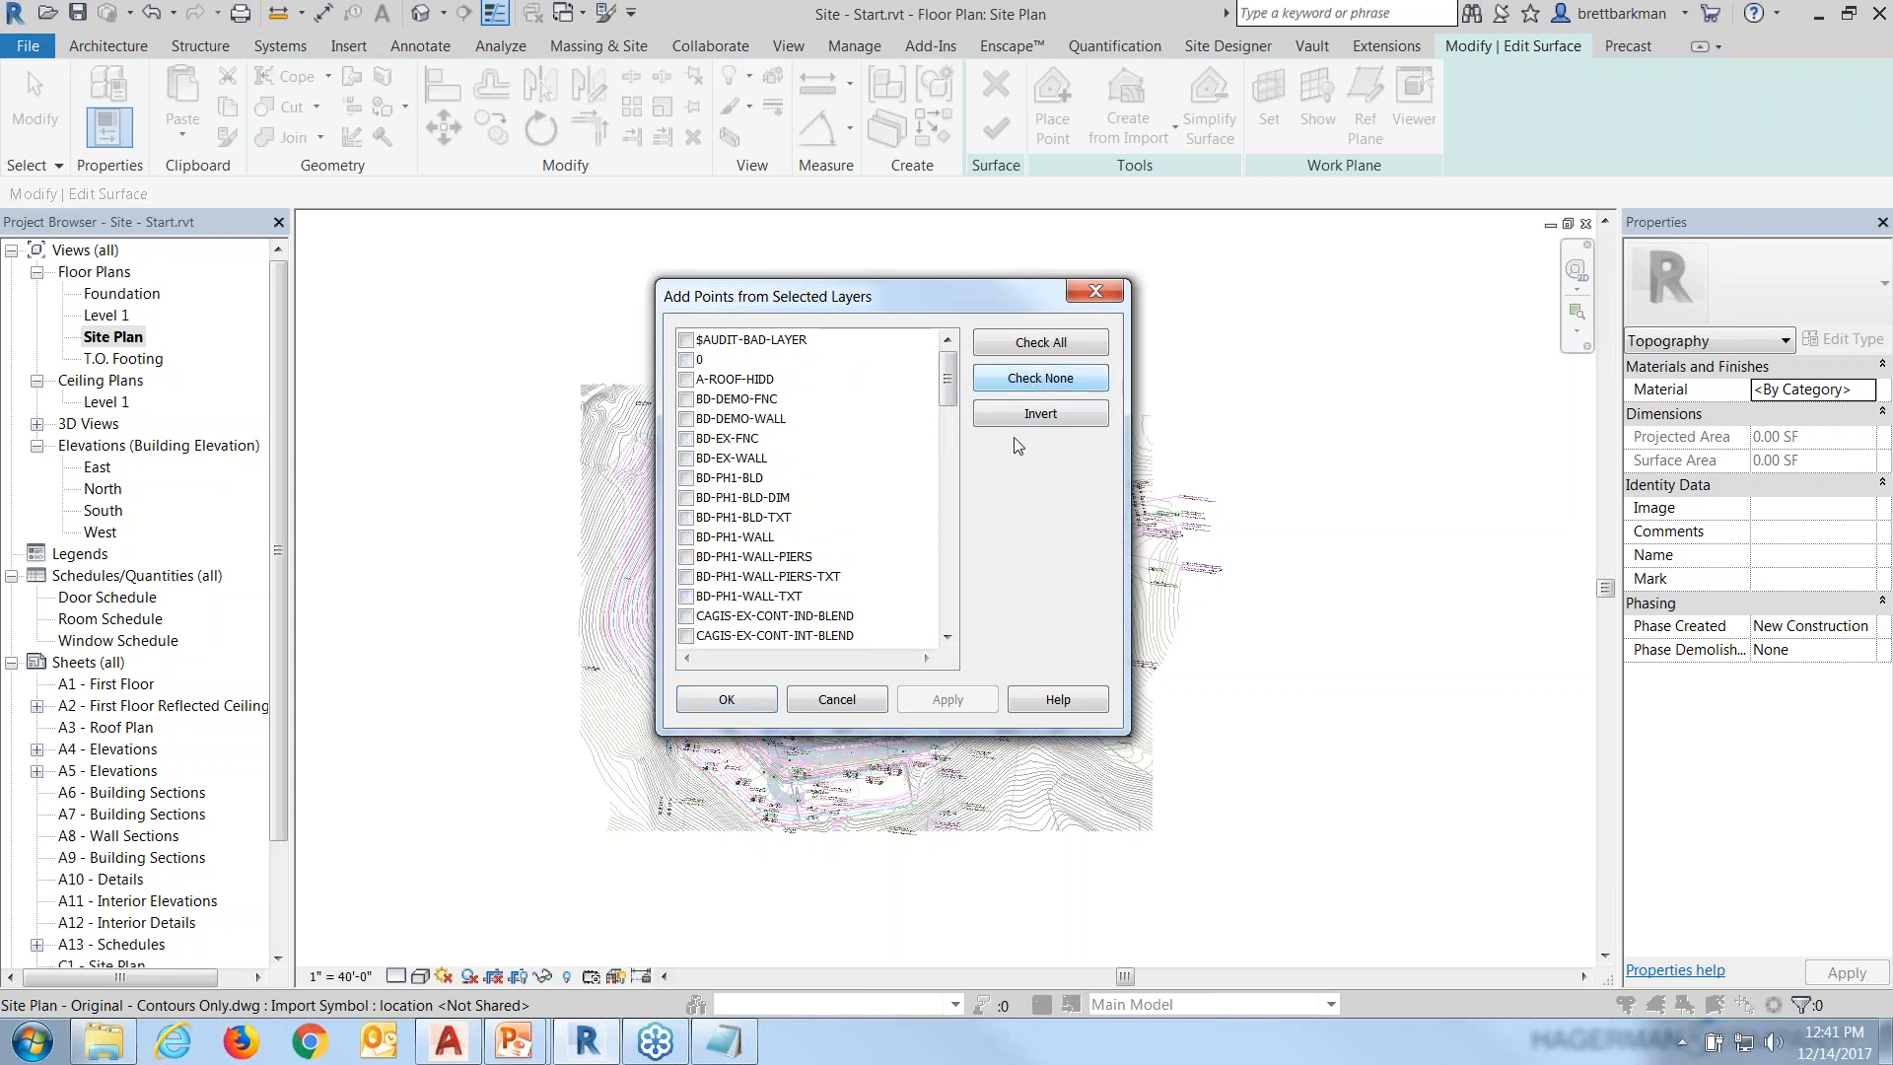
{"action": "left_click_drag", "start_coordinate": [949, 392], "coordinate": [952, 424]}
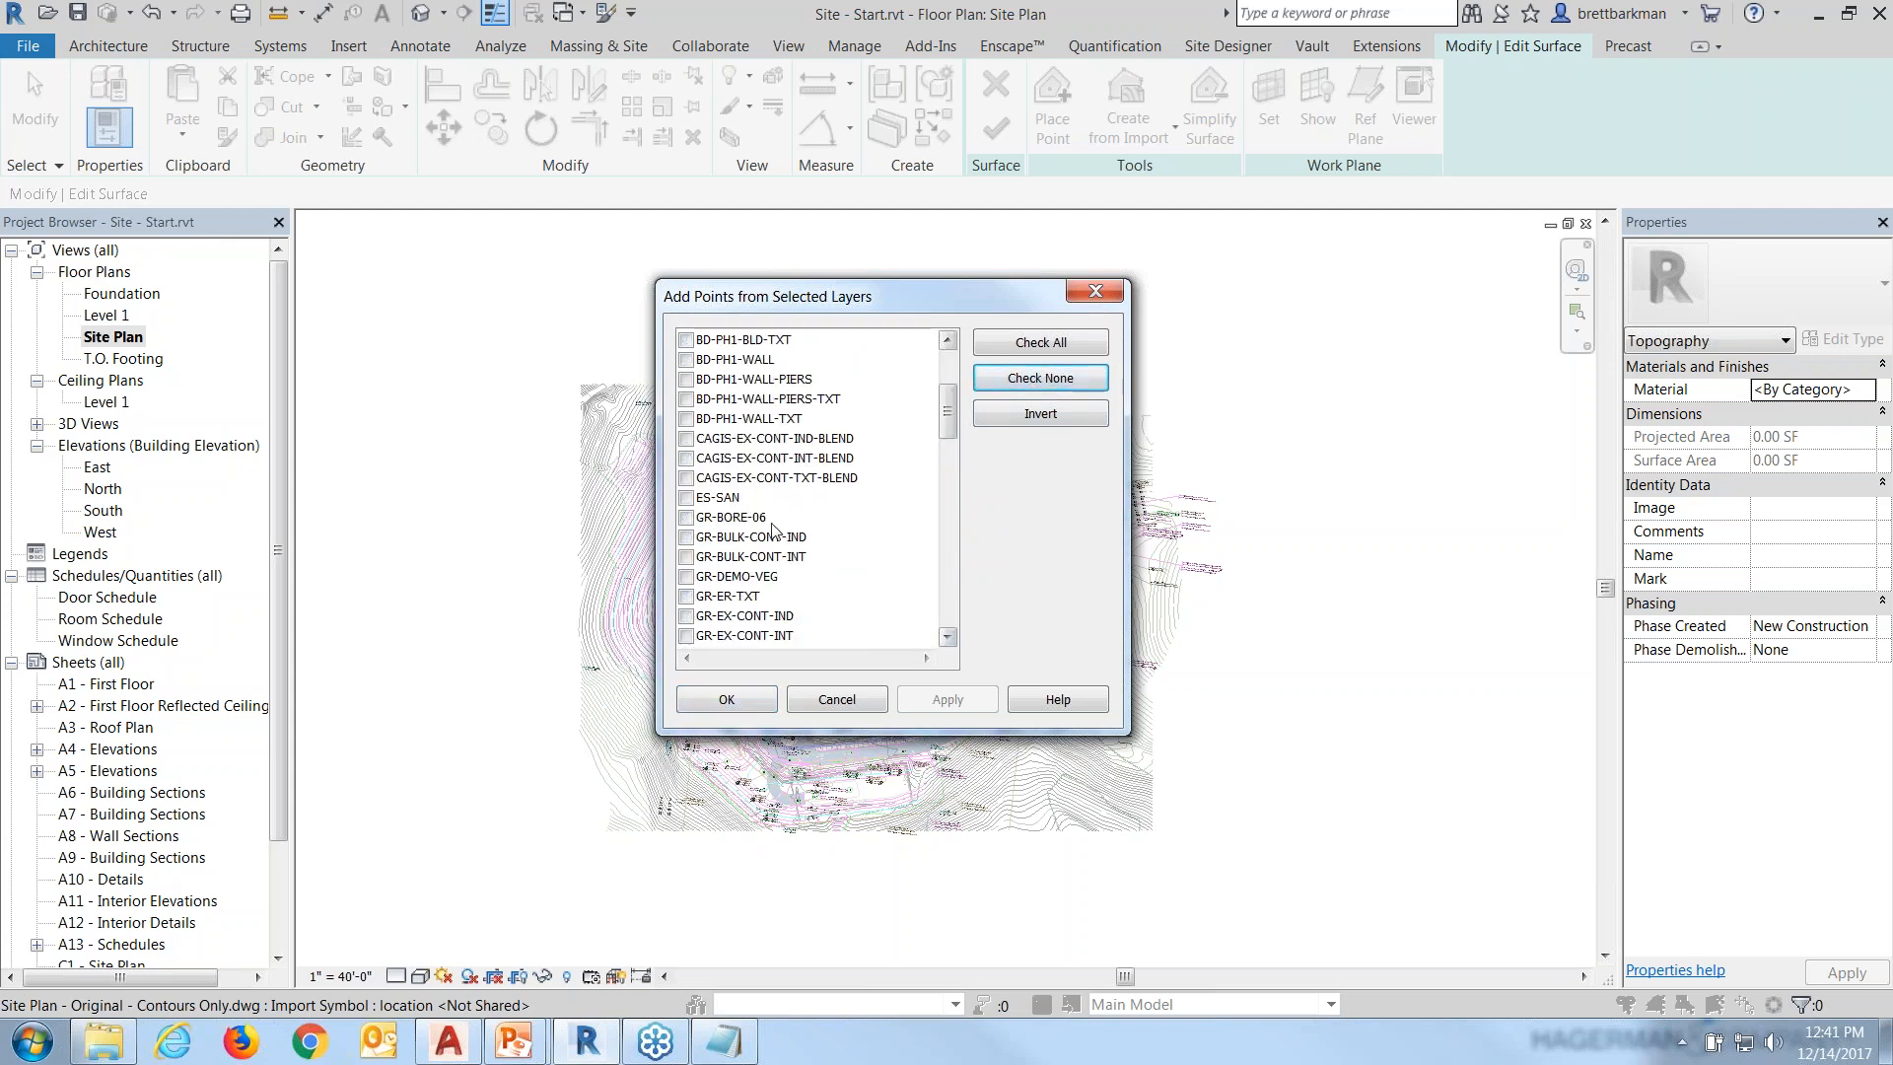
{"action": "left_click", "coordinate": [687, 439]}
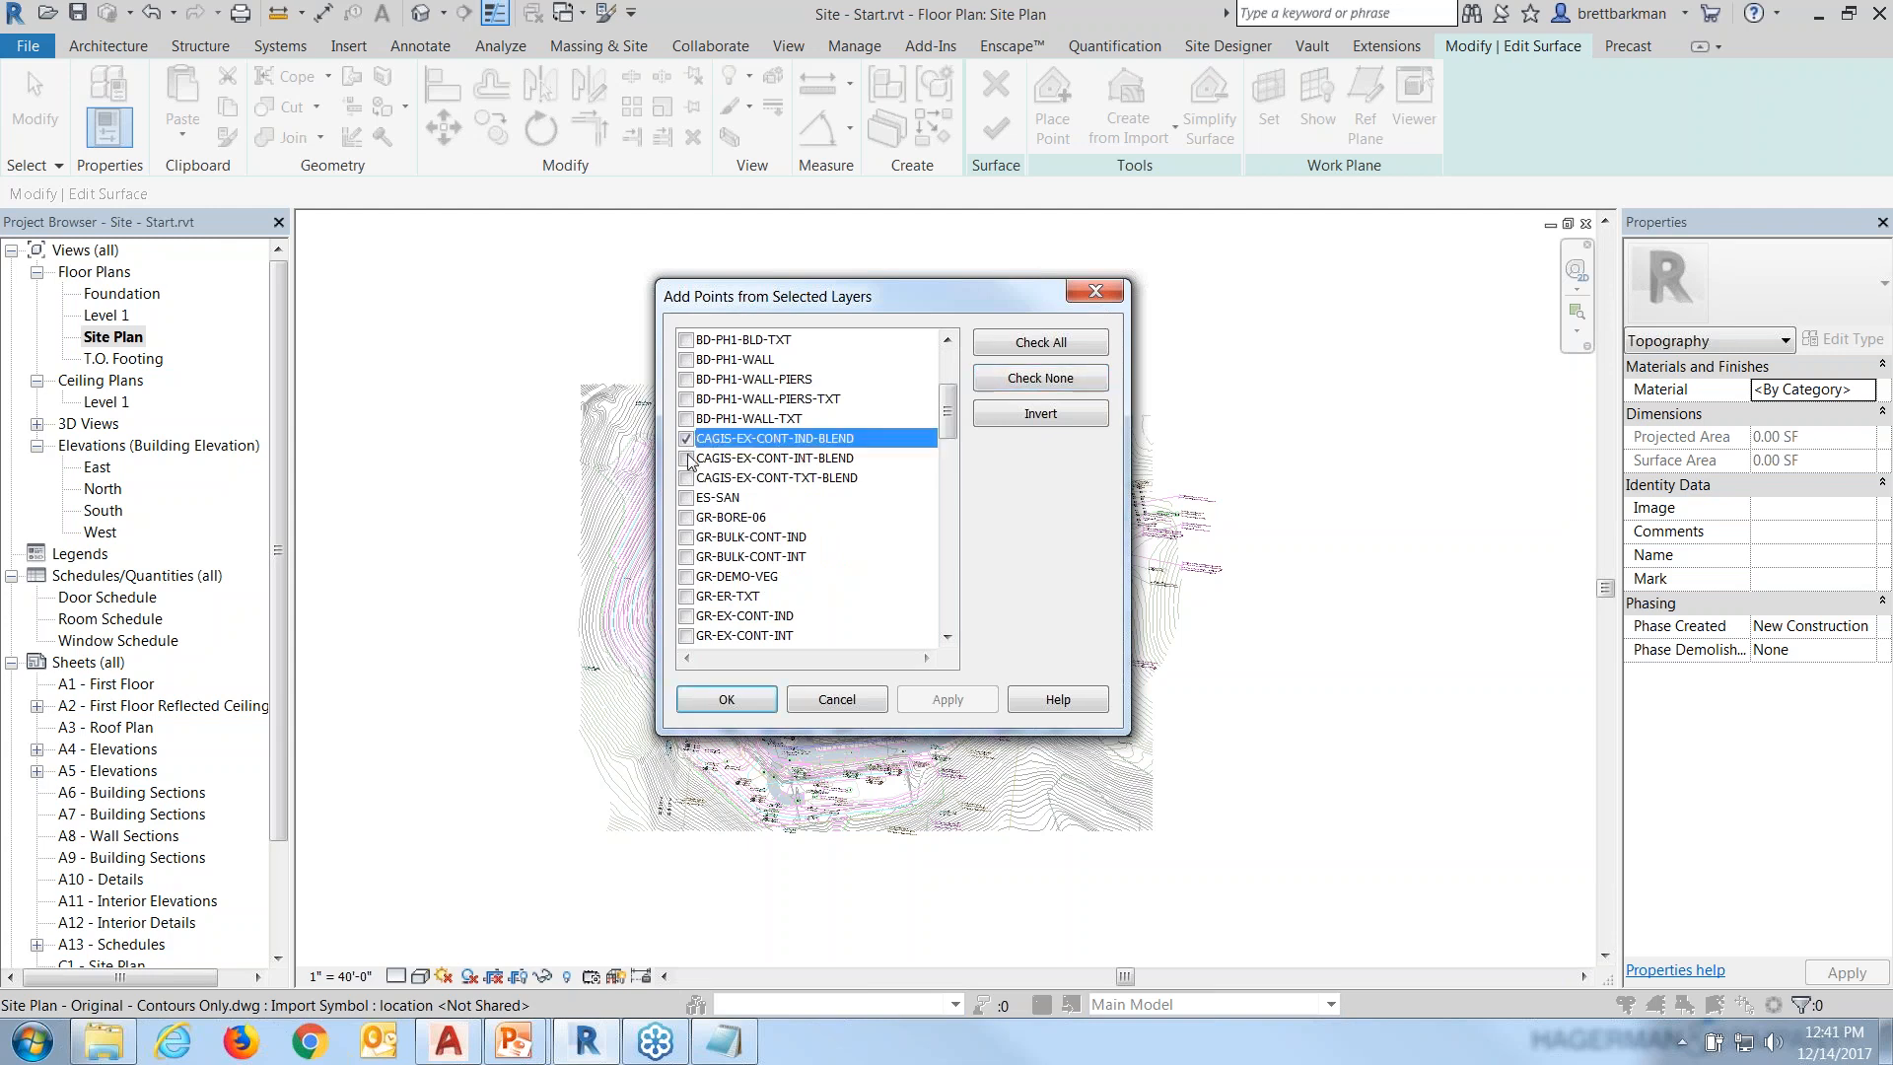
{"action": "left_click", "coordinate": [689, 458]}
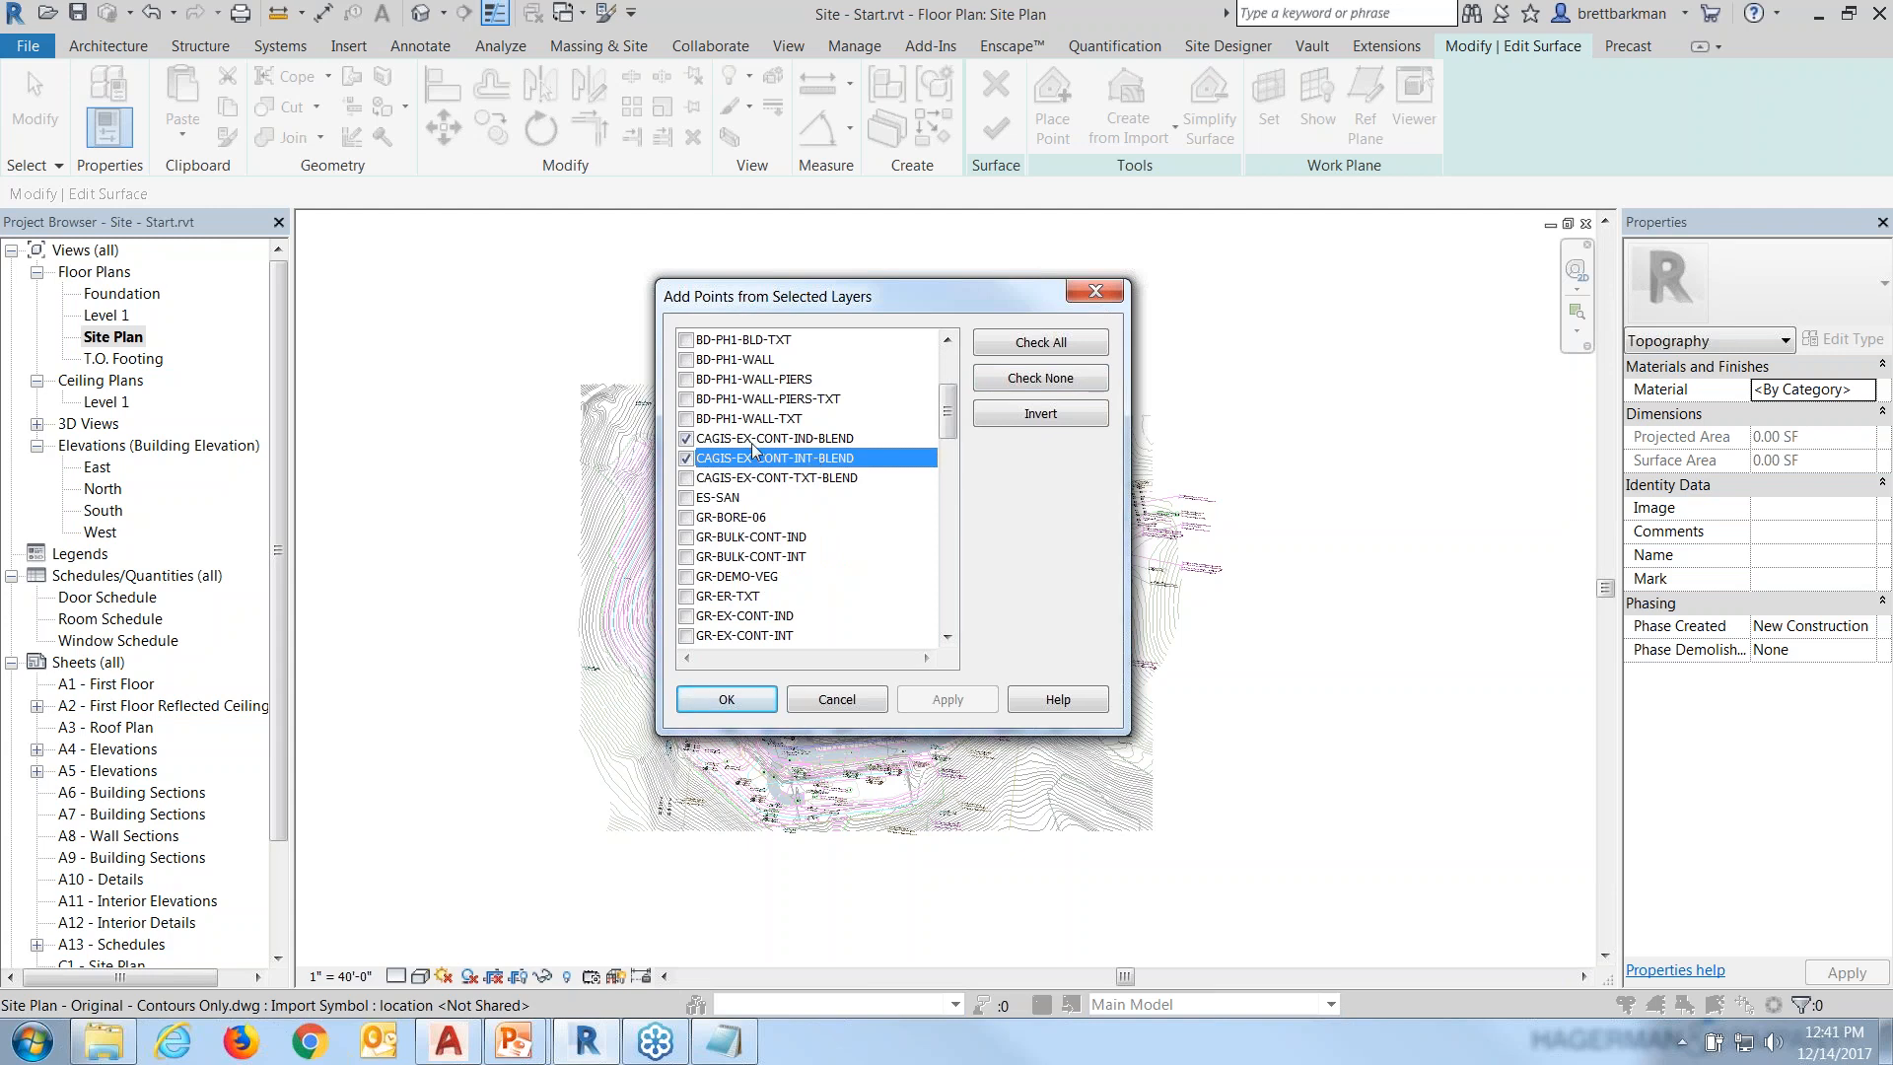
{"action": "left_click", "coordinate": [688, 539]}
{"action": "left_click", "coordinate": [687, 558]}
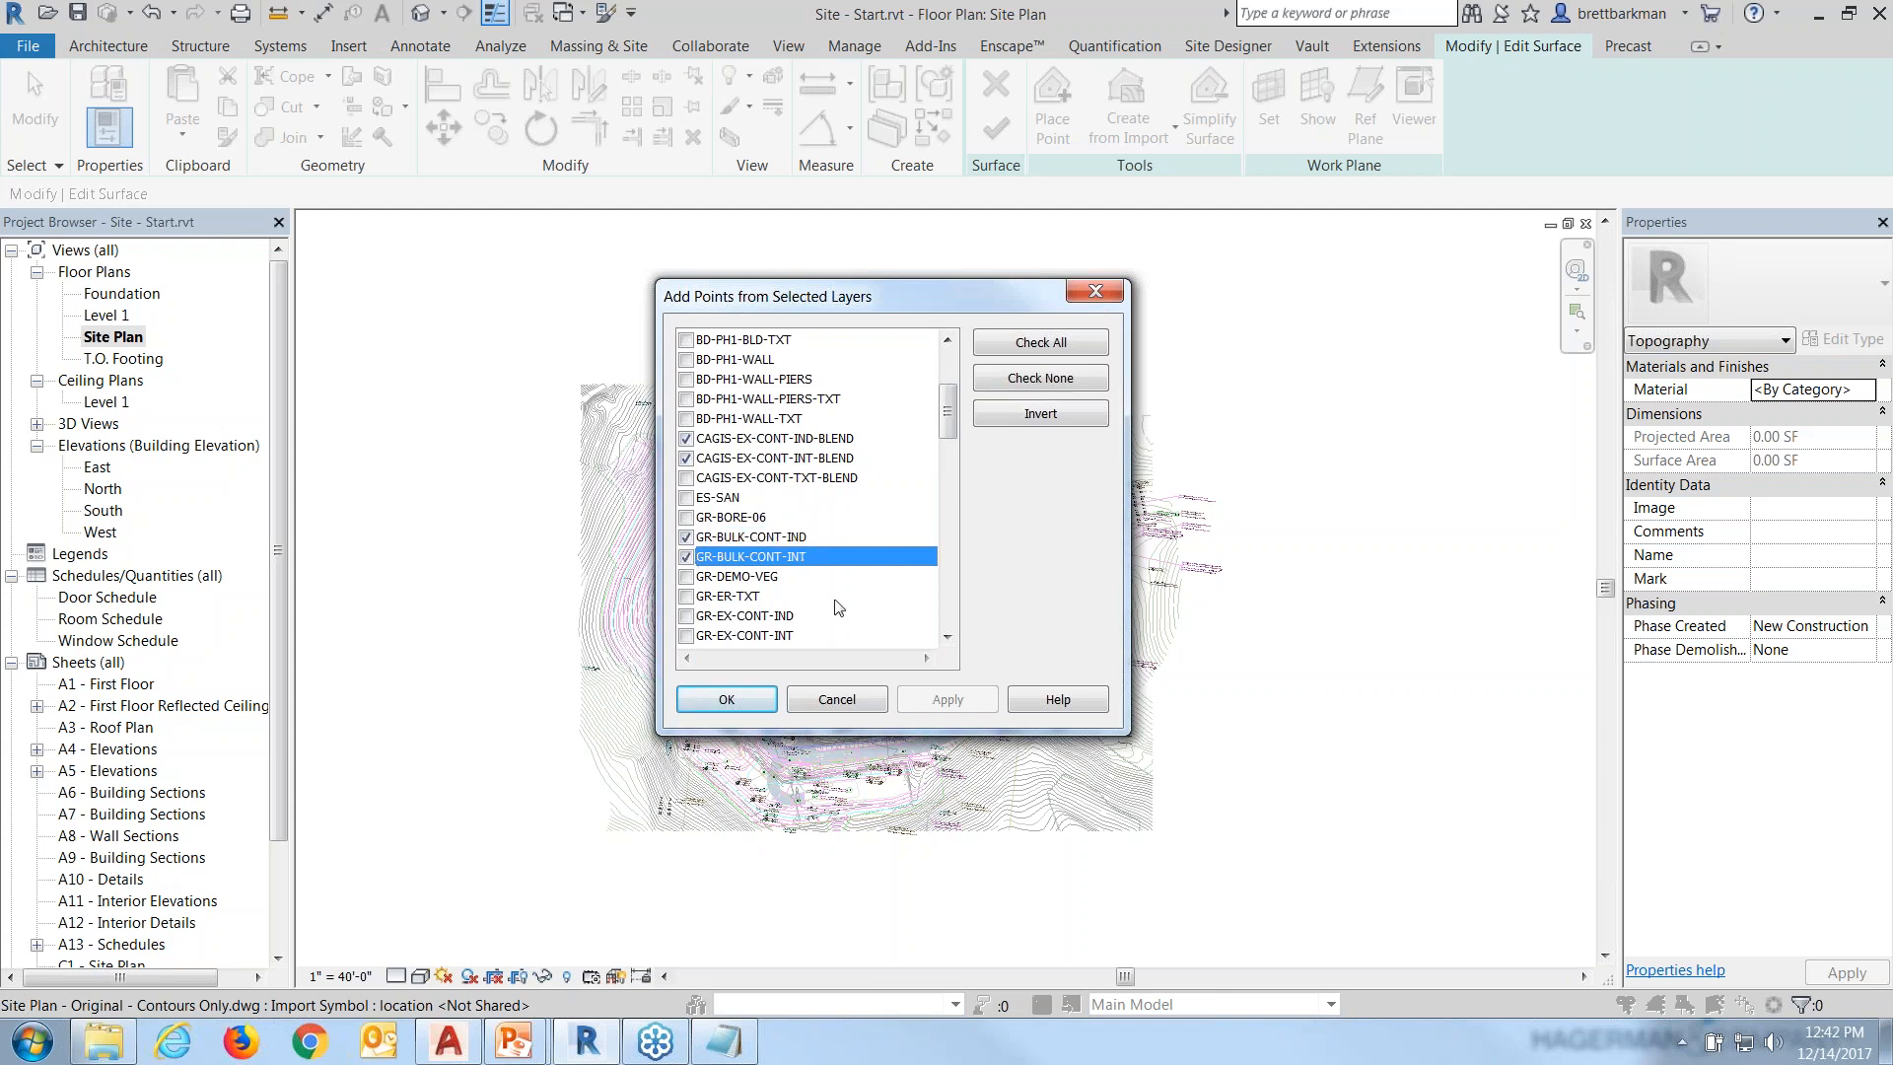
Add the GR-PH1-CONT-IND and GR-PH1-CONT-INT layers to the selection, generate the points and finish the toposurface.
{"action": "left_click", "coordinate": [949, 637]}
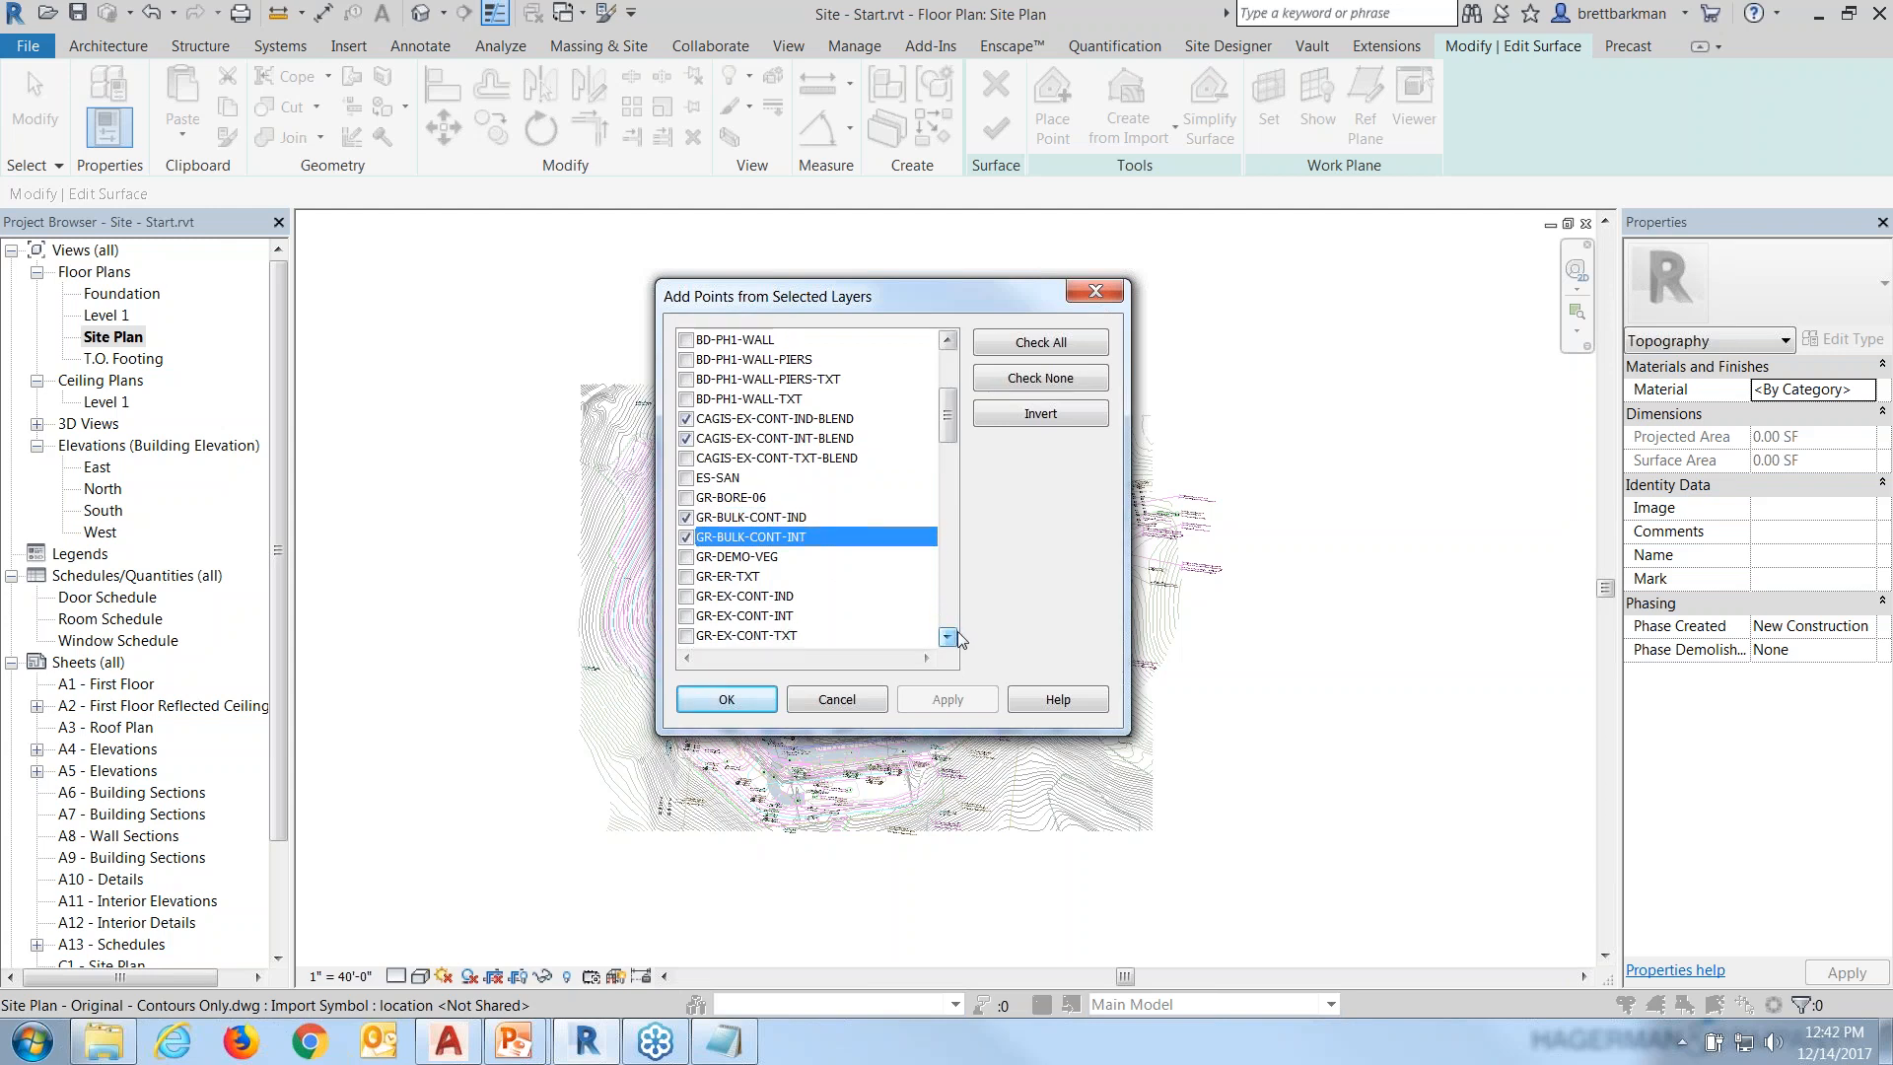
{"action": "left_click", "coordinate": [949, 637]}
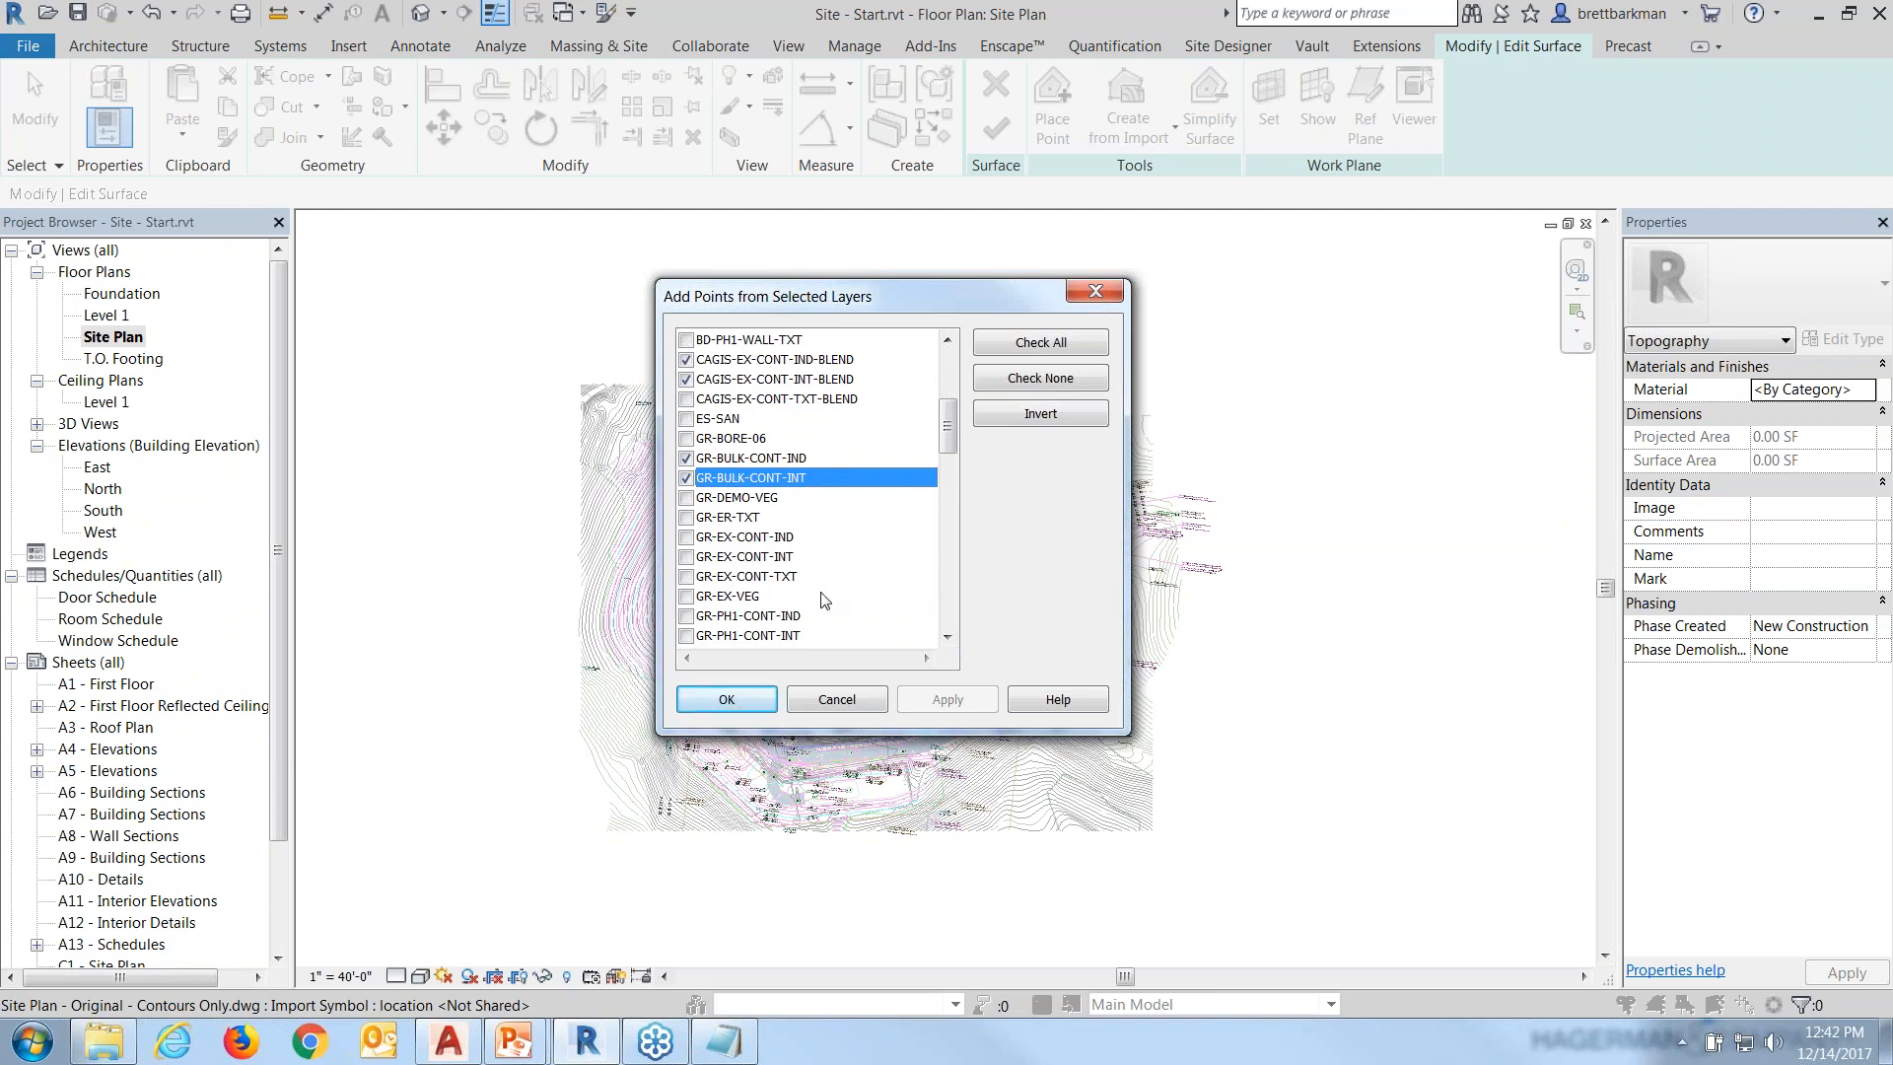
{"action": "scroll", "coordinate": [791, 473], "scroll_direction": "up", "scroll_amount": 1}
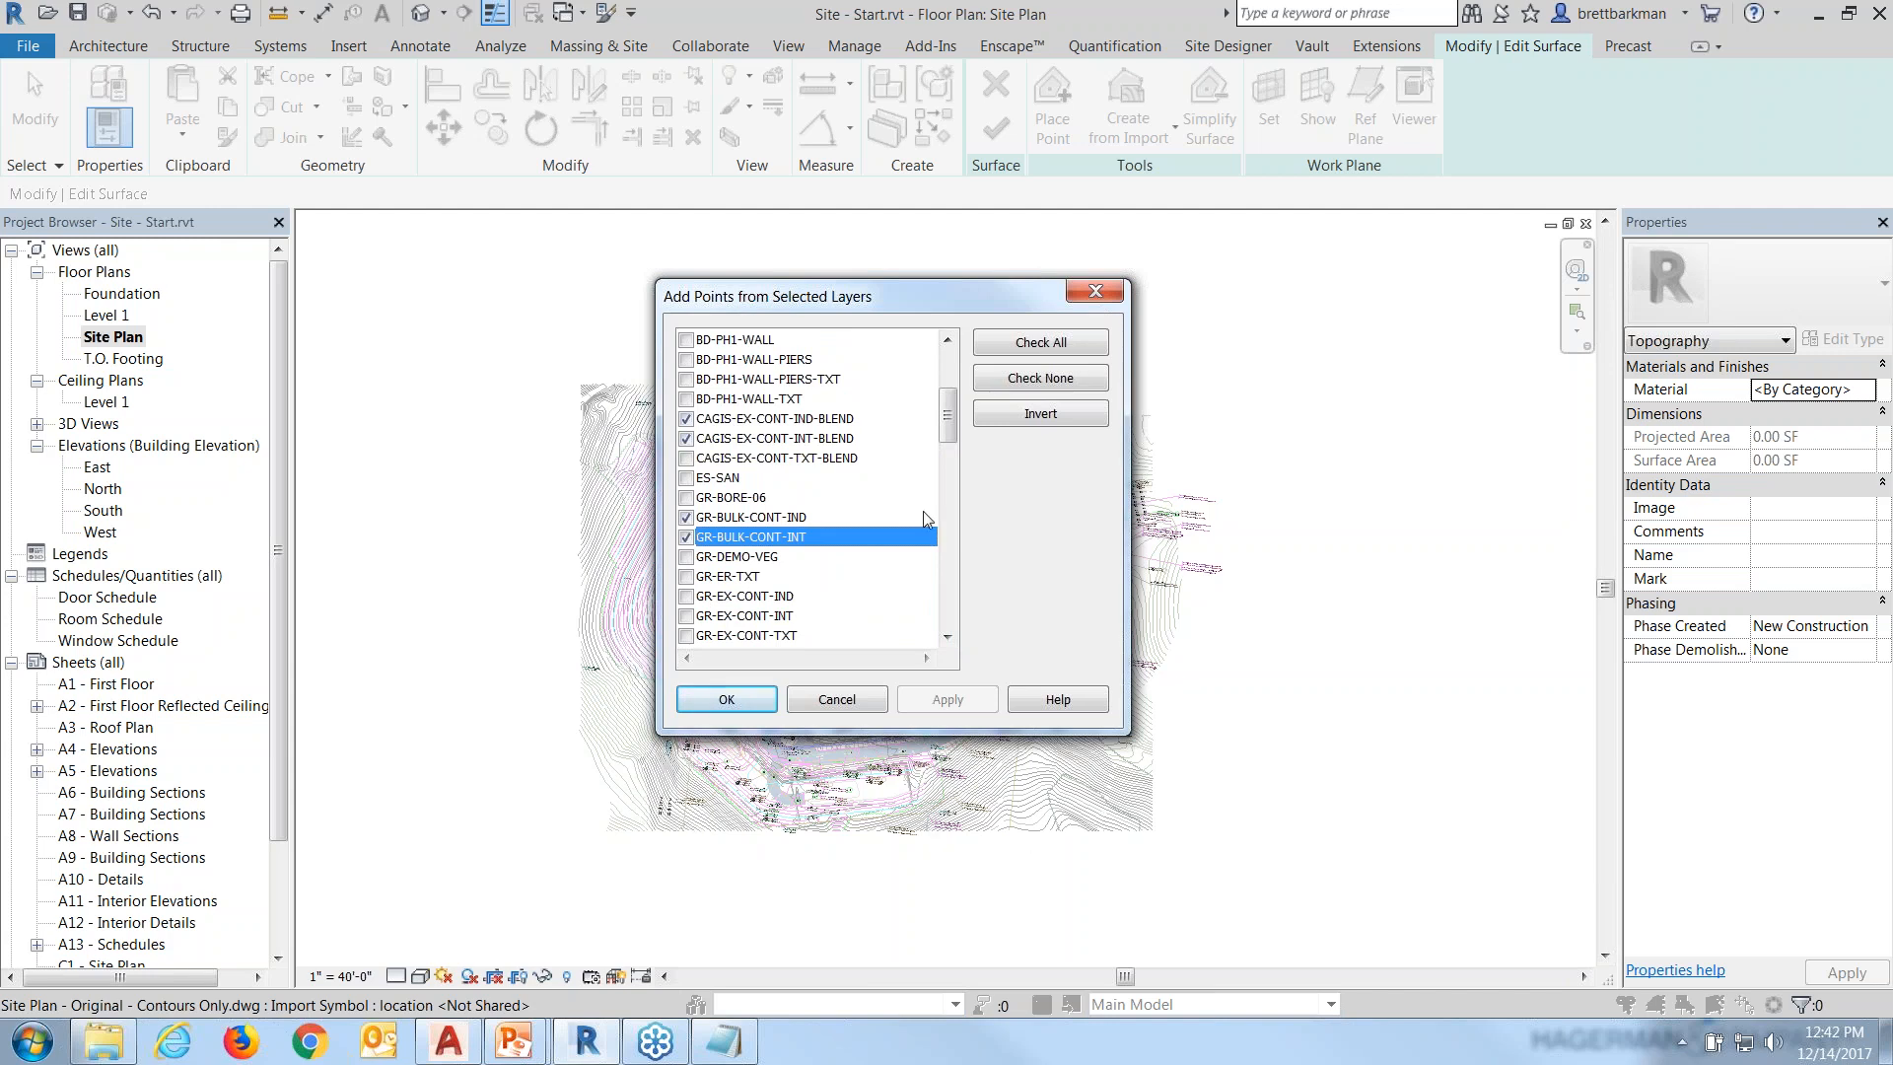
{"action": "left_click_drag", "start_coordinate": [957, 424], "coordinate": [957, 444]}
{"action": "left_click_drag", "start_coordinate": [801, 315], "coordinate": [1212, 312]}
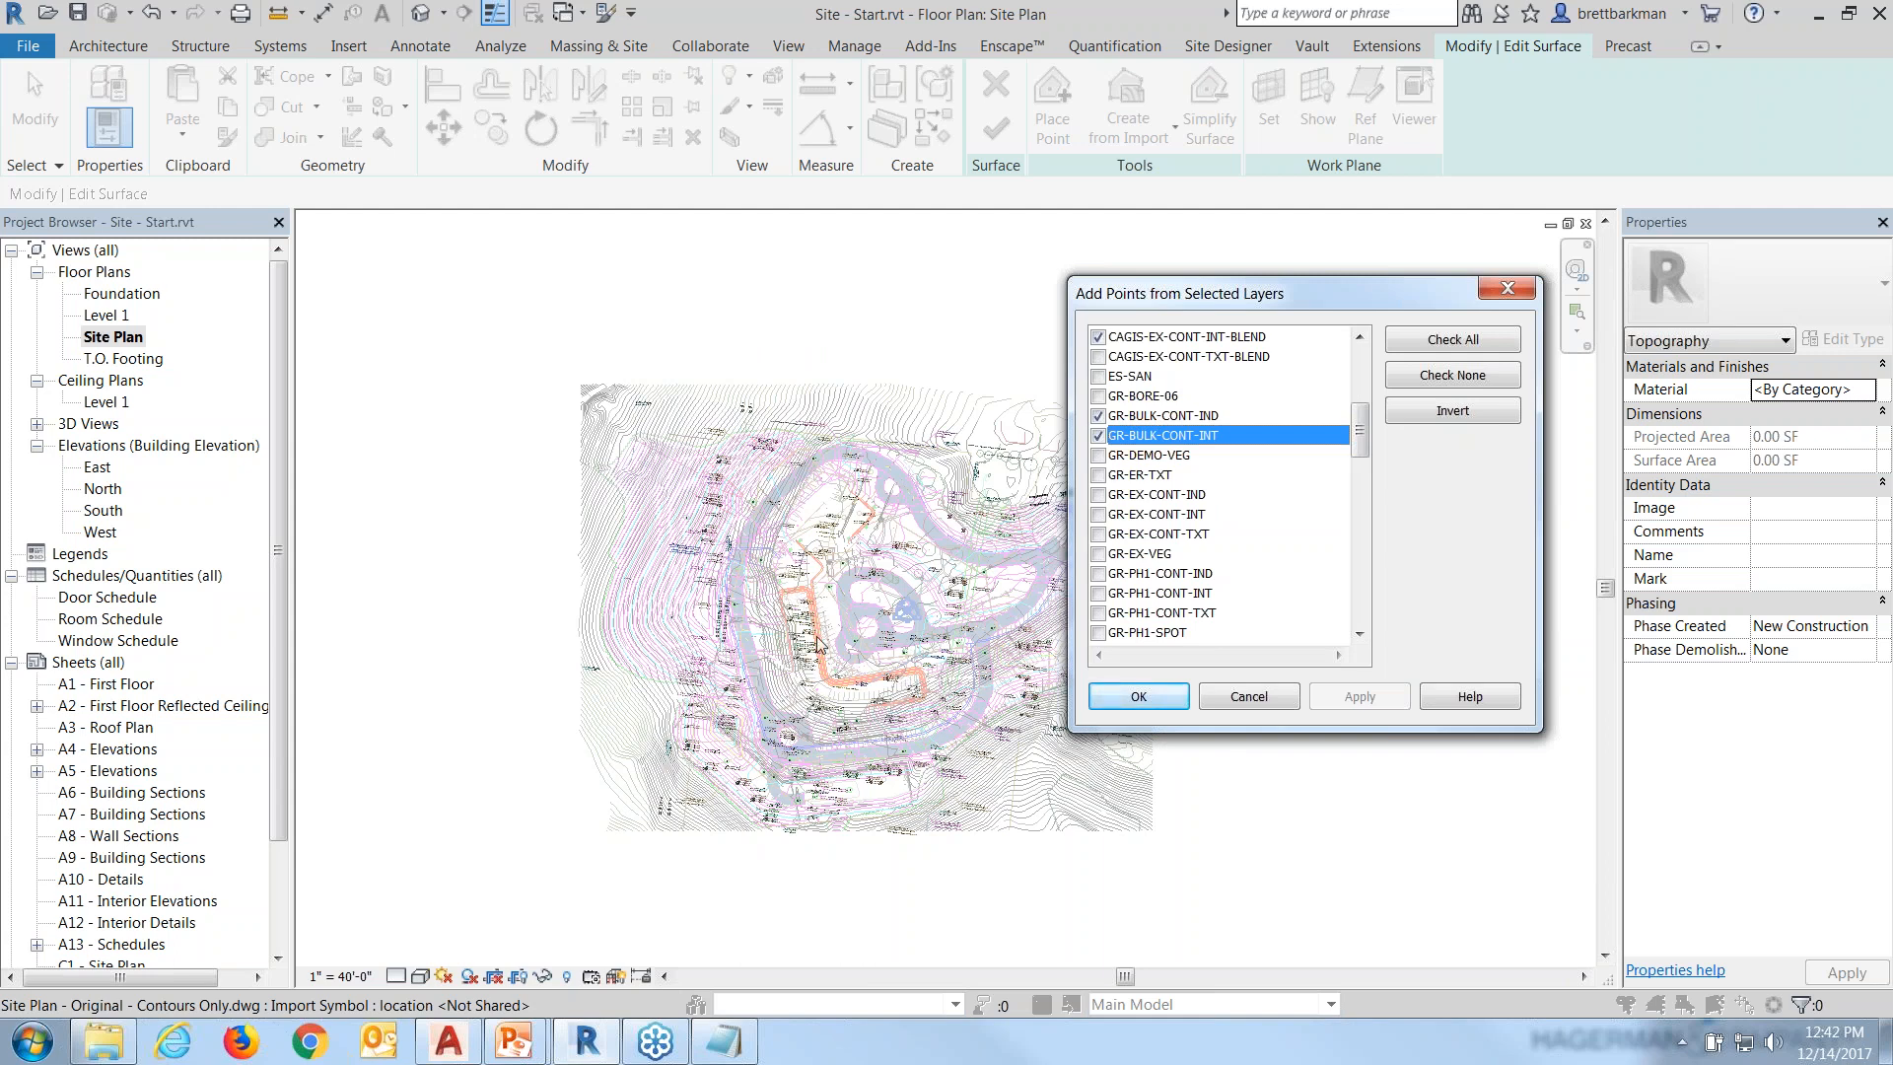
{"action": "left_click_drag", "start_coordinate": [1180, 302], "coordinate": [1128, 284]}
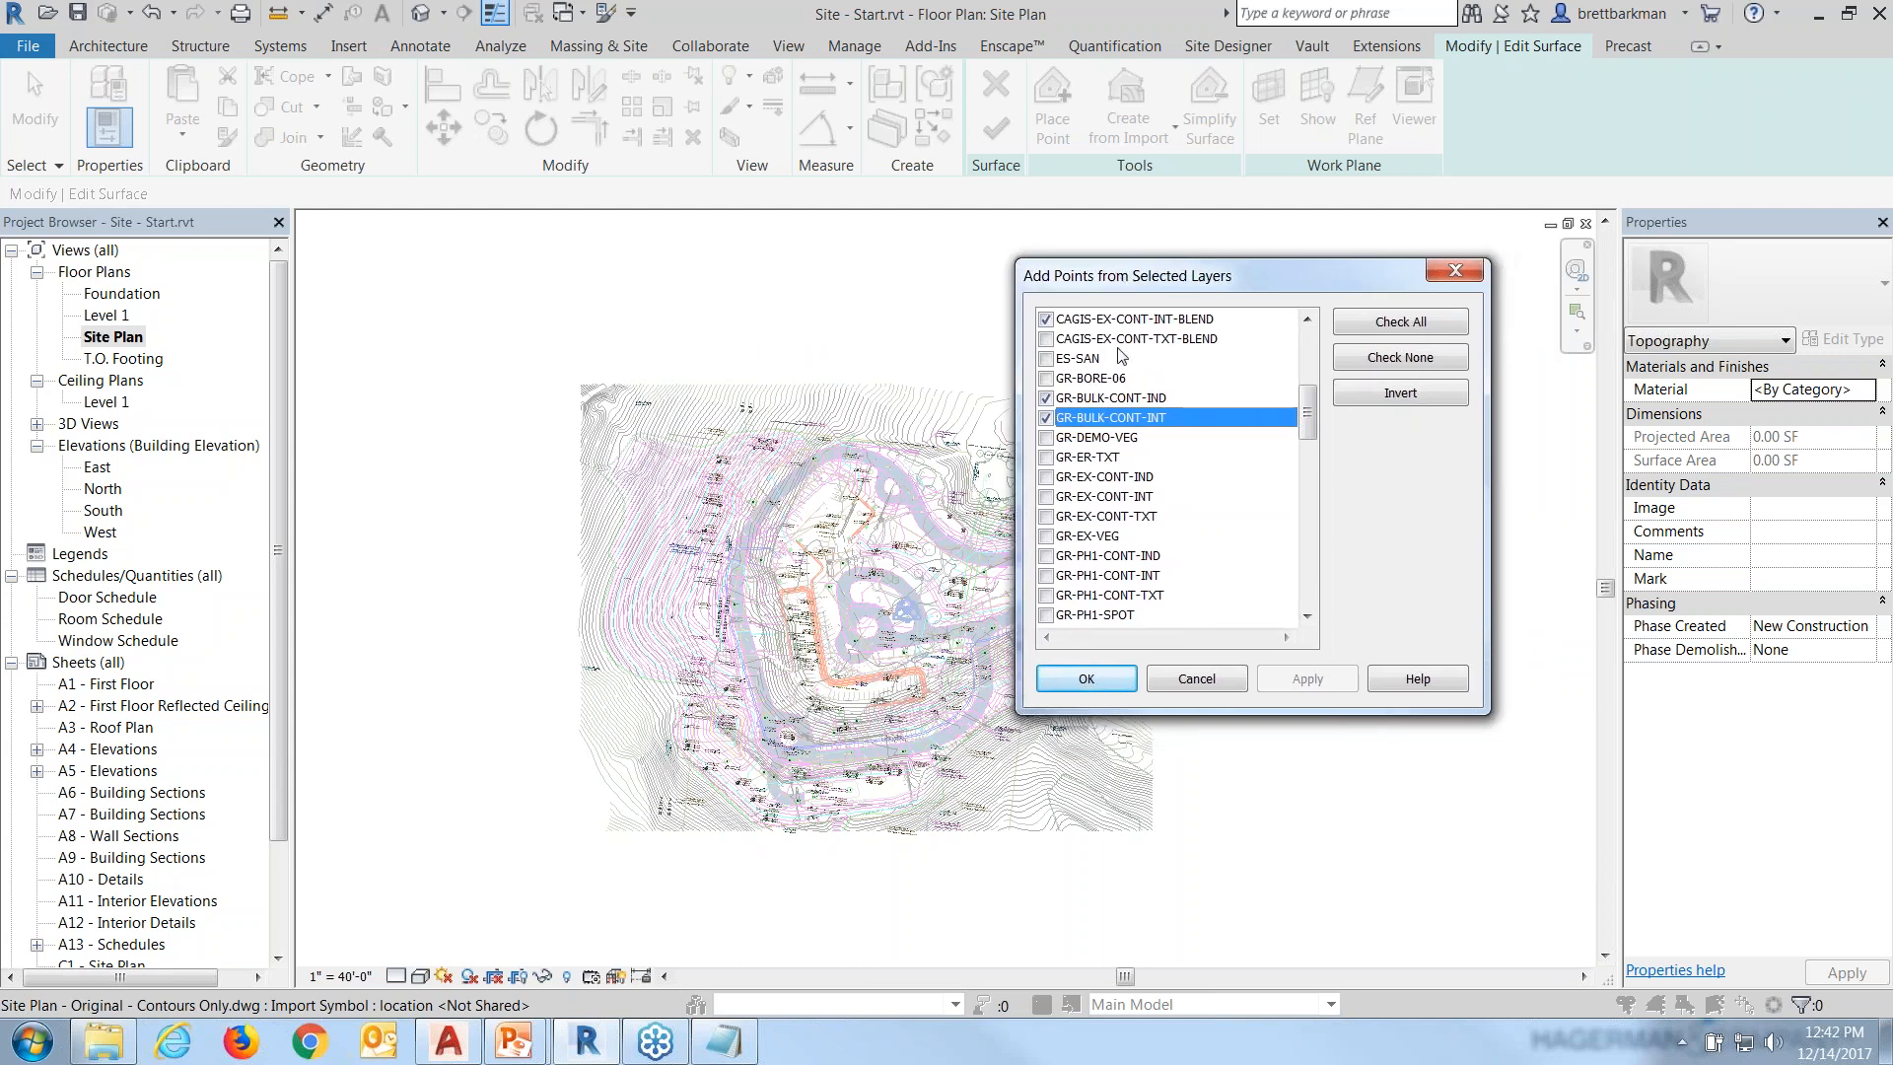
{"action": "left_click", "coordinate": [1084, 477]}
{"action": "left_click", "coordinate": [1105, 496]}
{"action": "left_click", "coordinate": [1109, 516]}
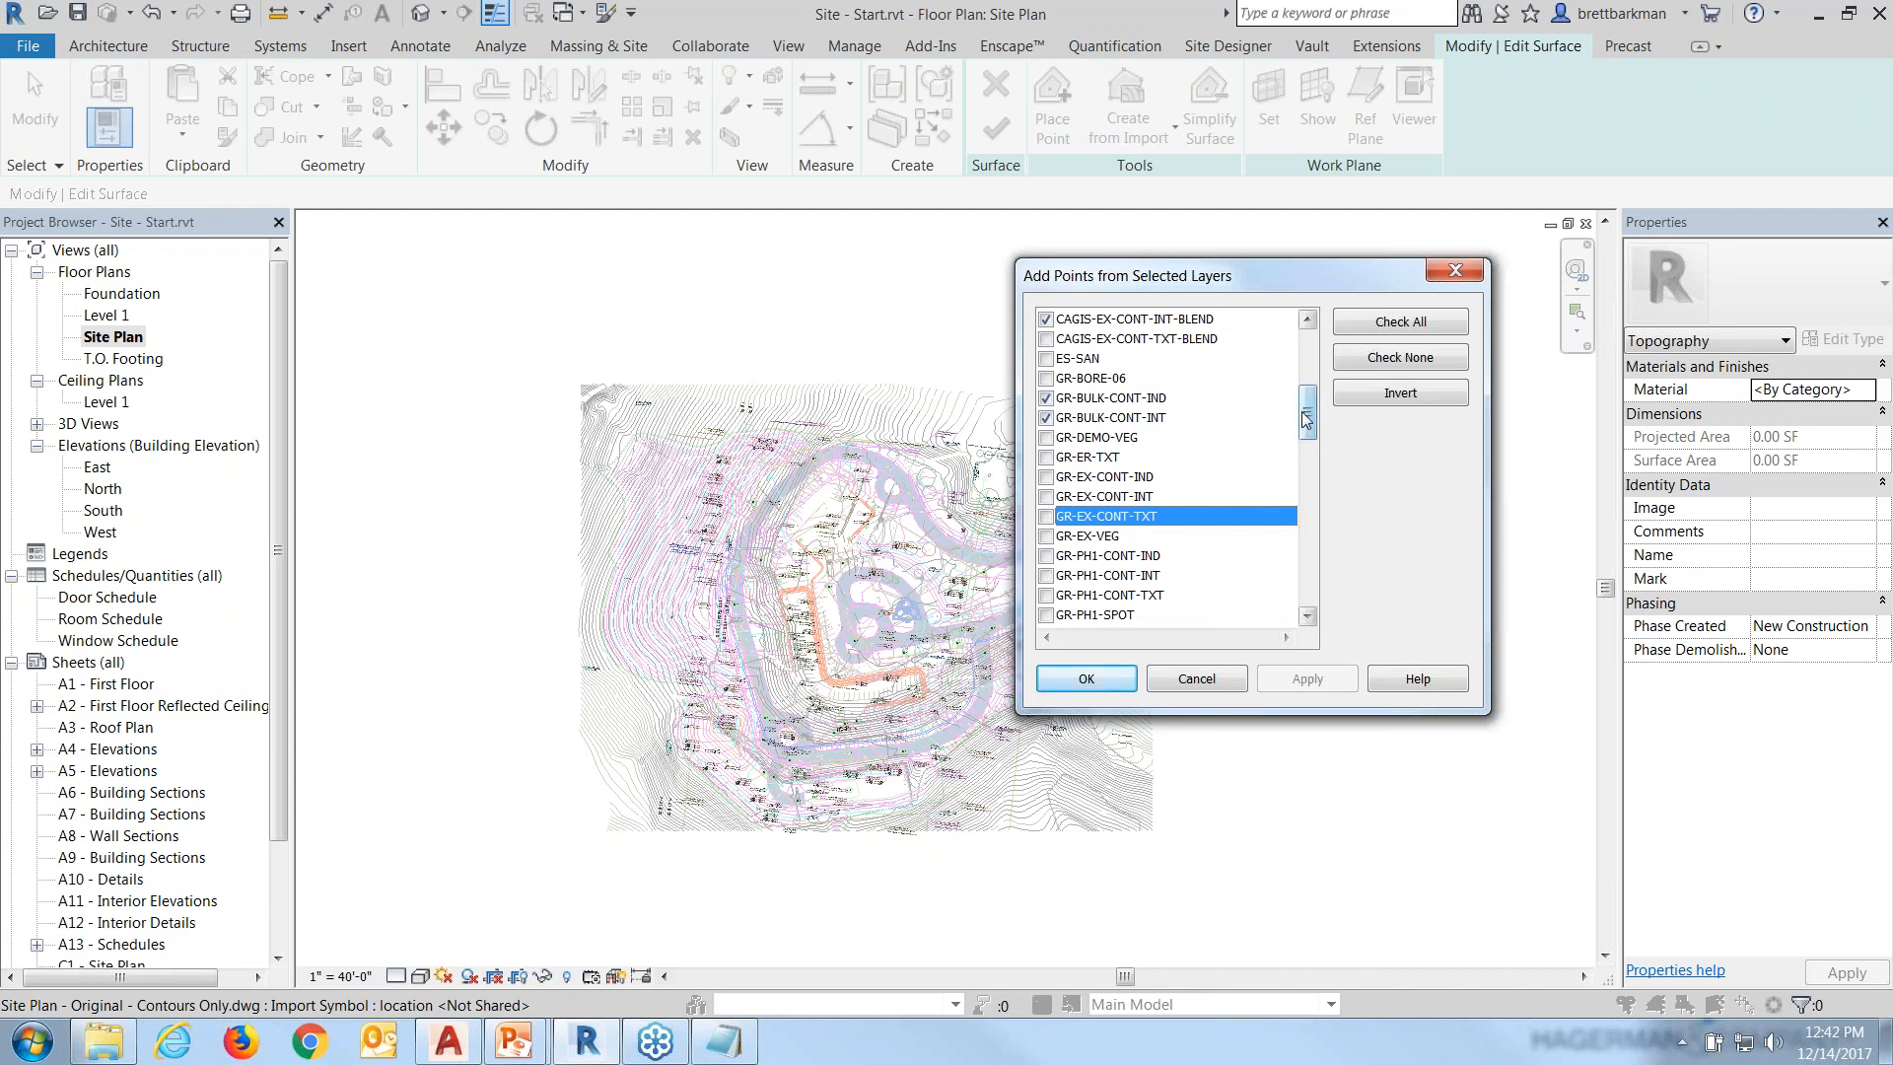
{"action": "left_click_drag", "start_coordinate": [1311, 419], "coordinate": [1312, 437]}
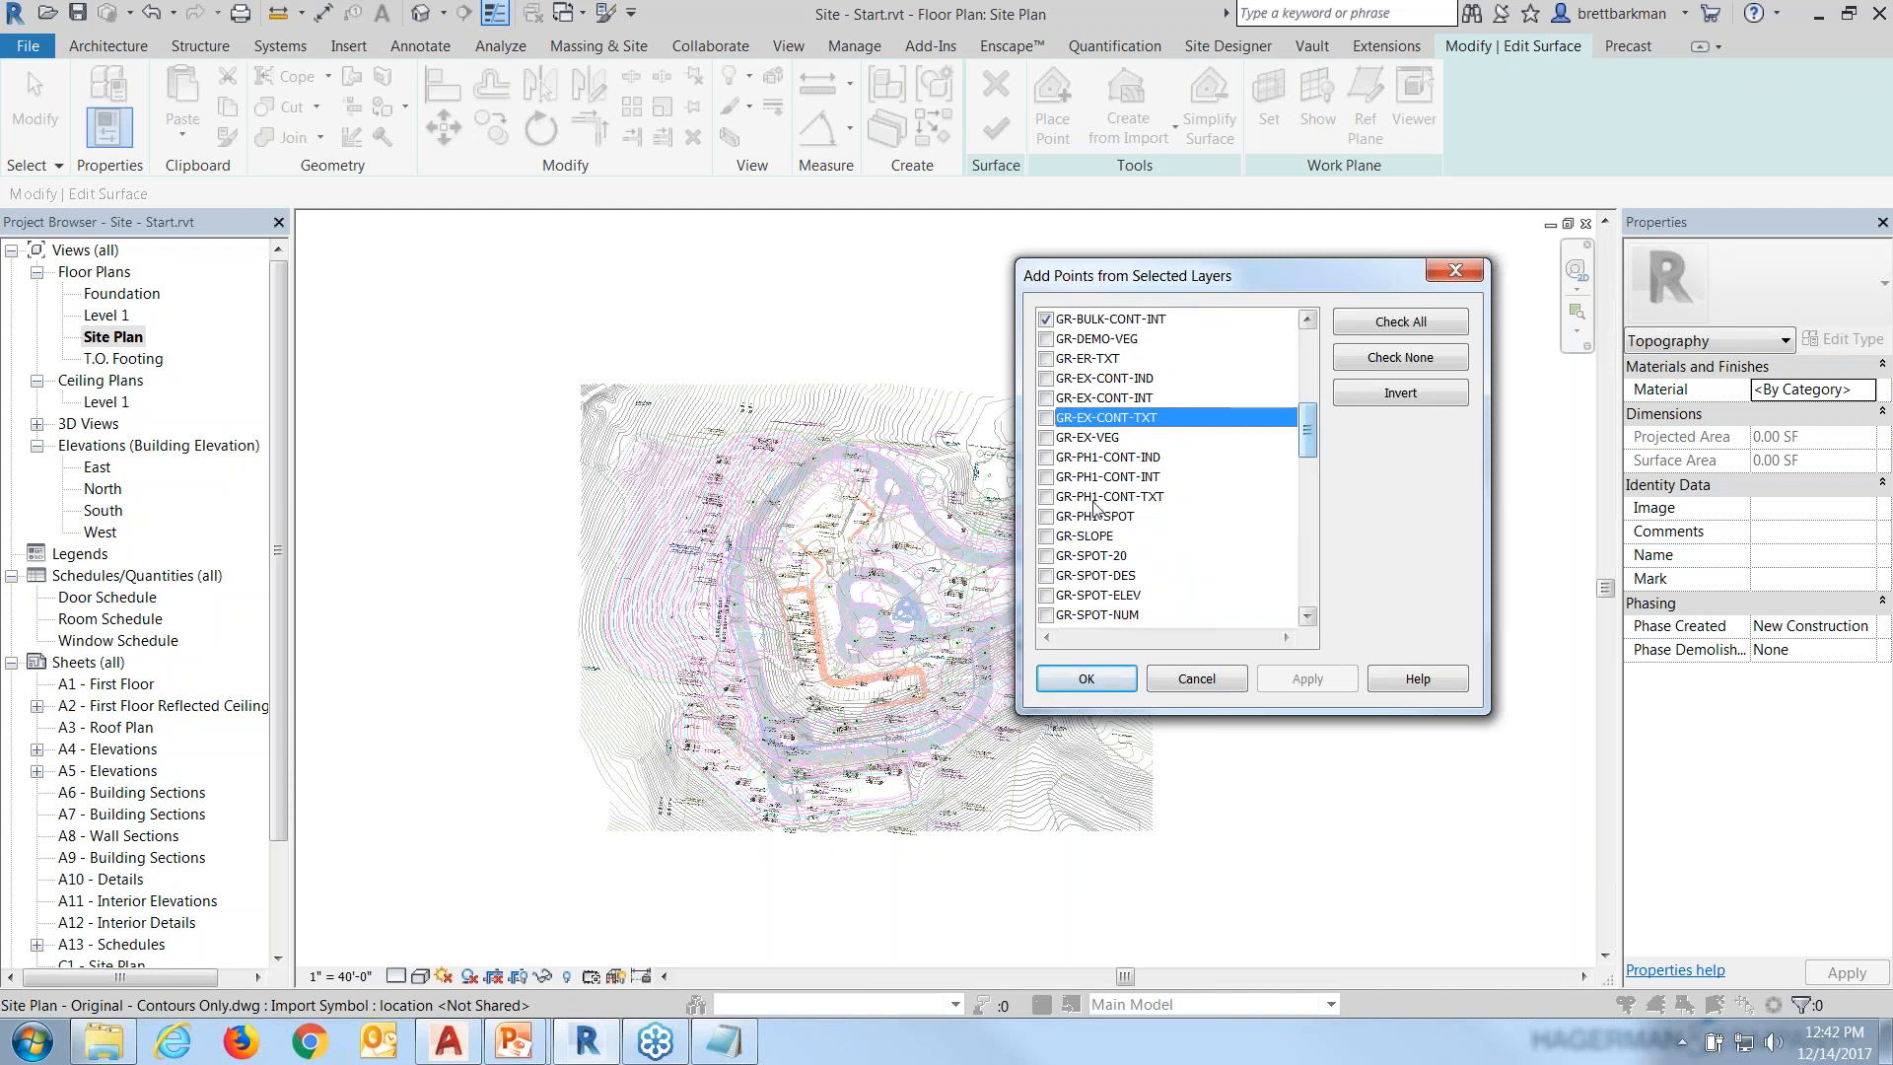
{"action": "left_click", "coordinate": [1046, 457]}
{"action": "left_click", "coordinate": [1047, 477]}
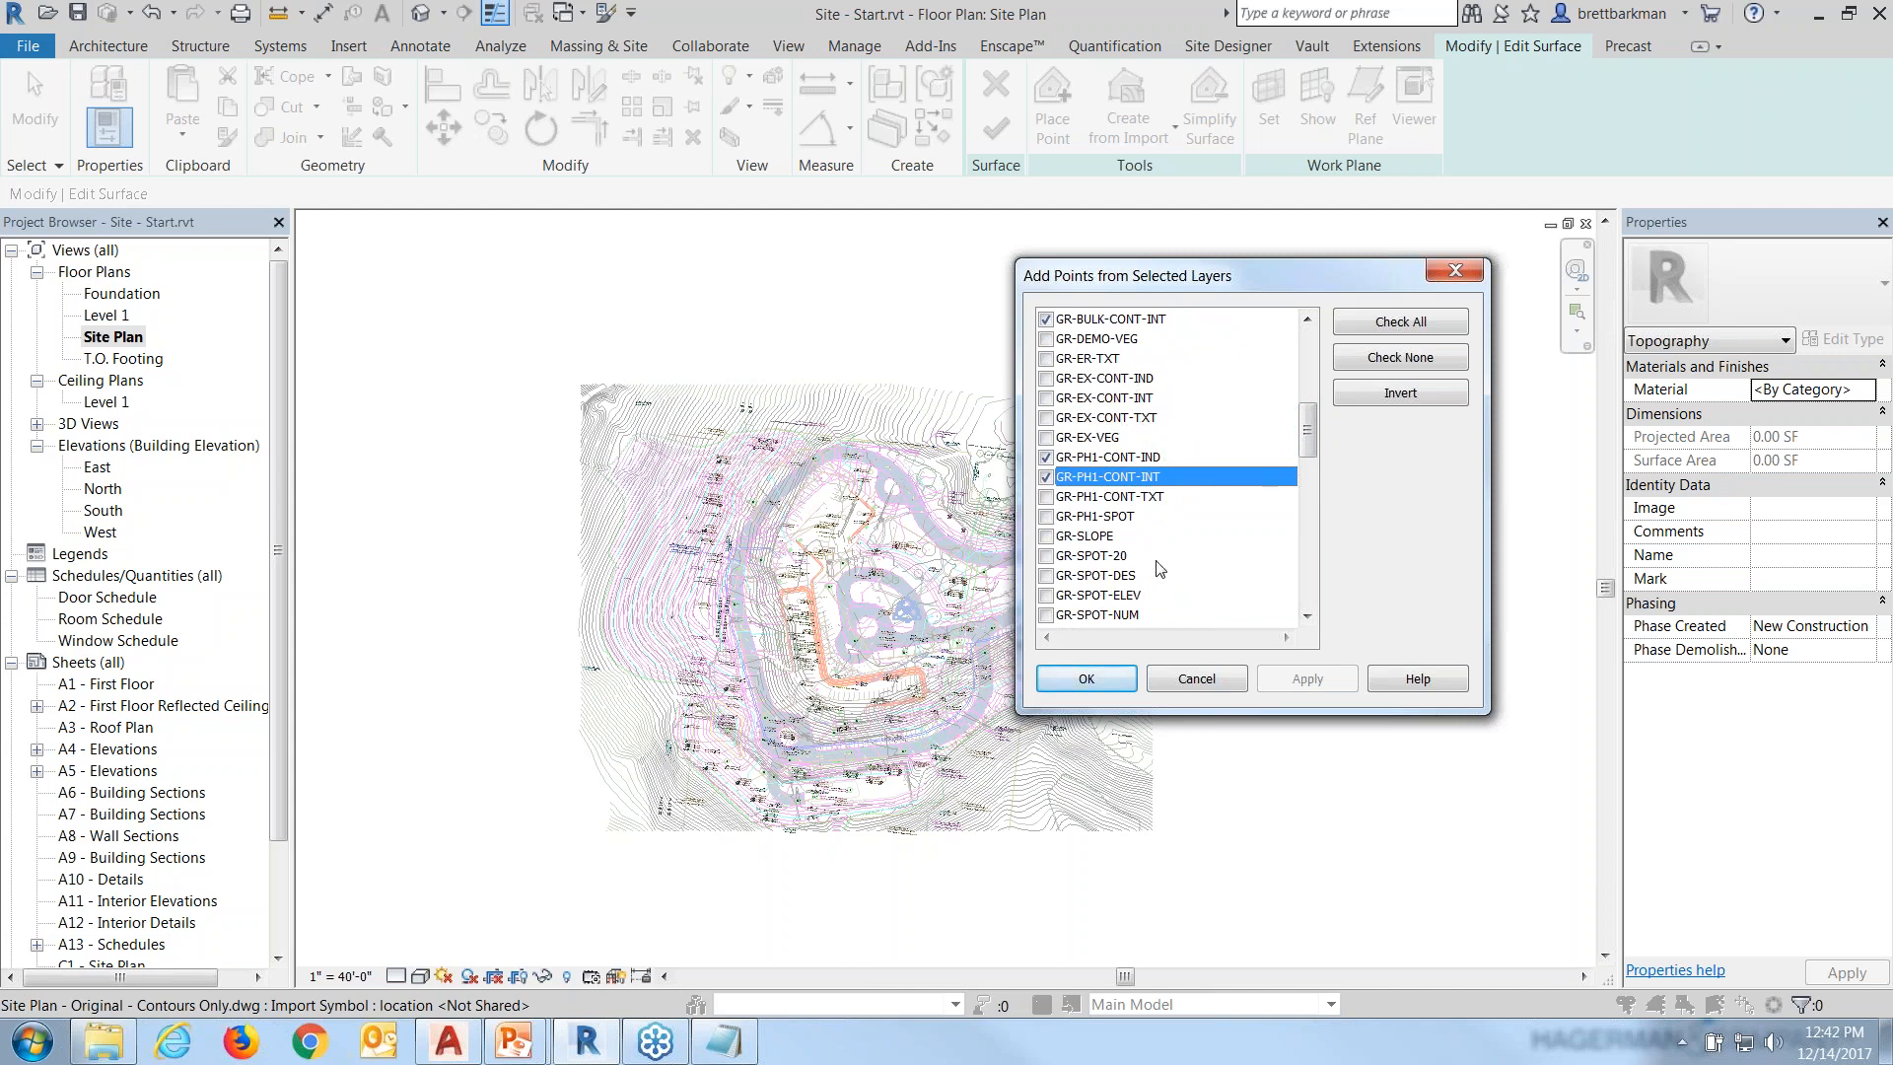
{"action": "left_click", "coordinate": [1088, 677]}
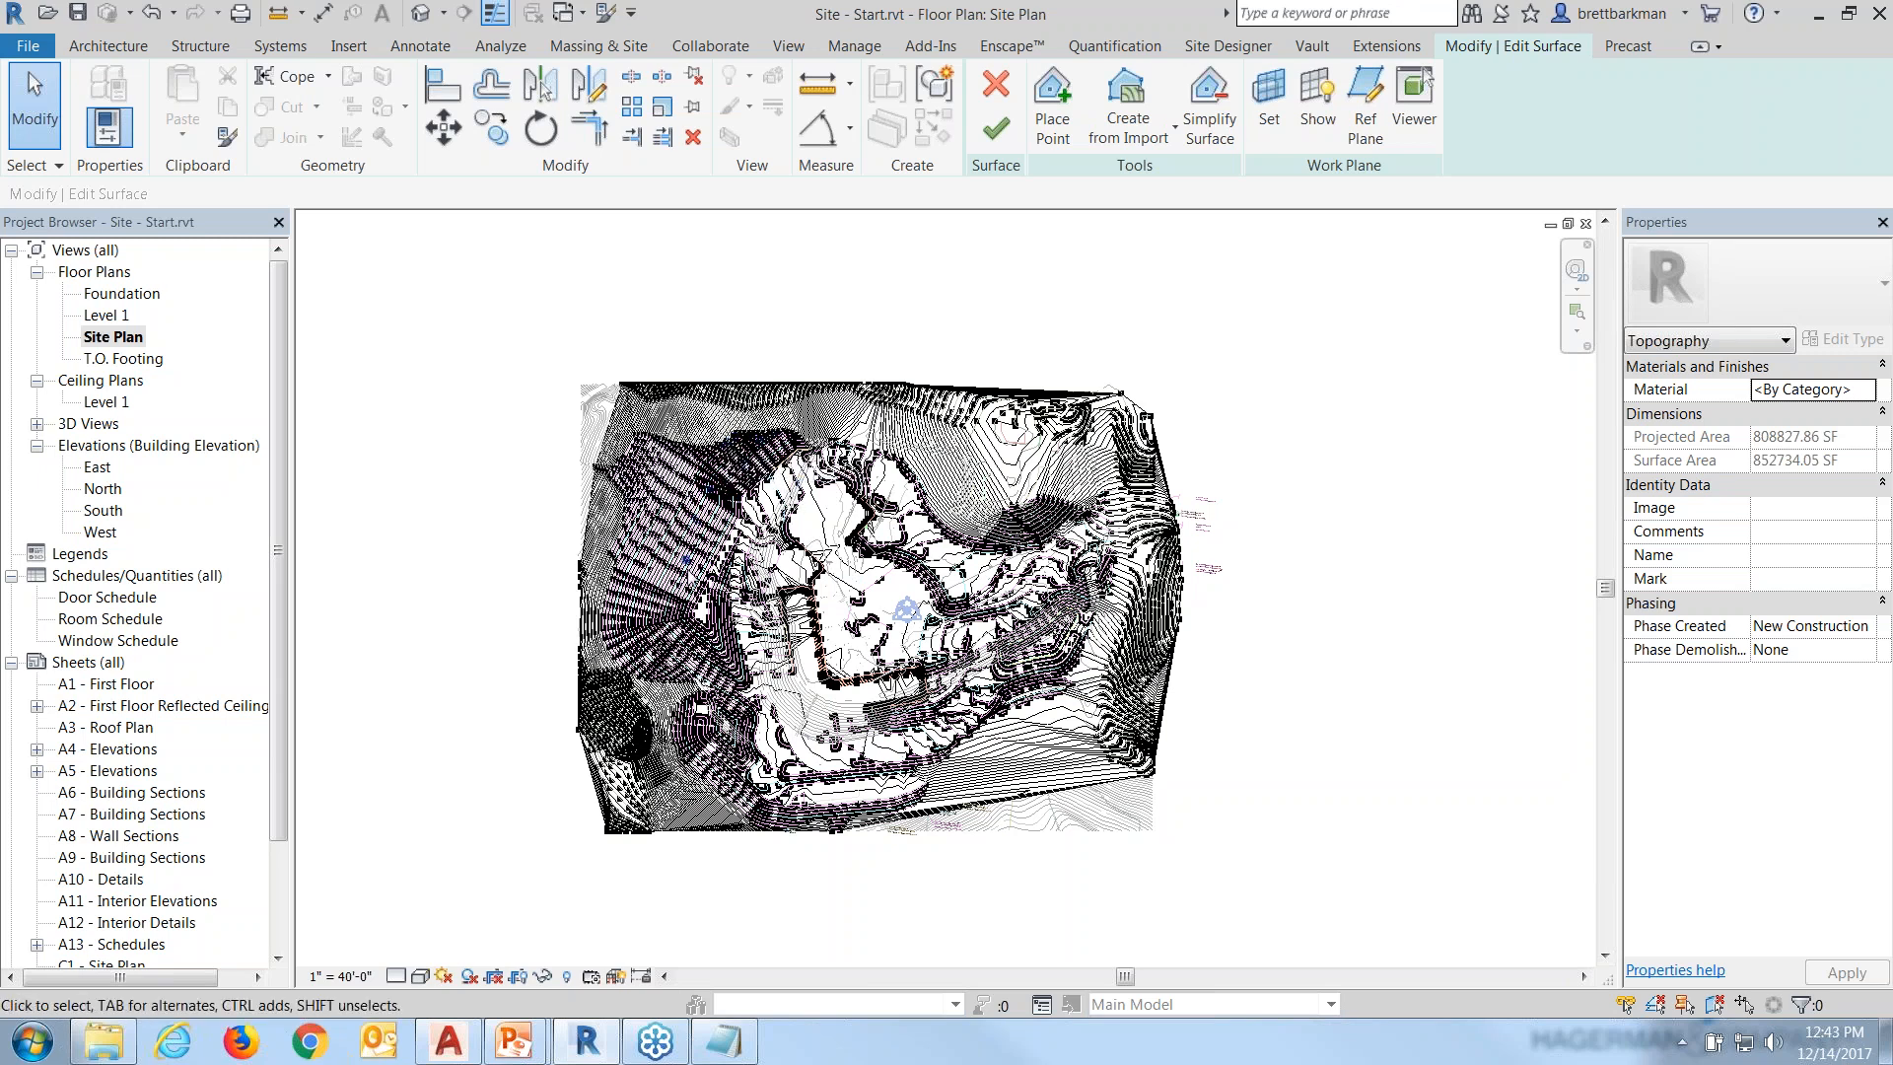
{"action": "left_click", "coordinate": [994, 130]}
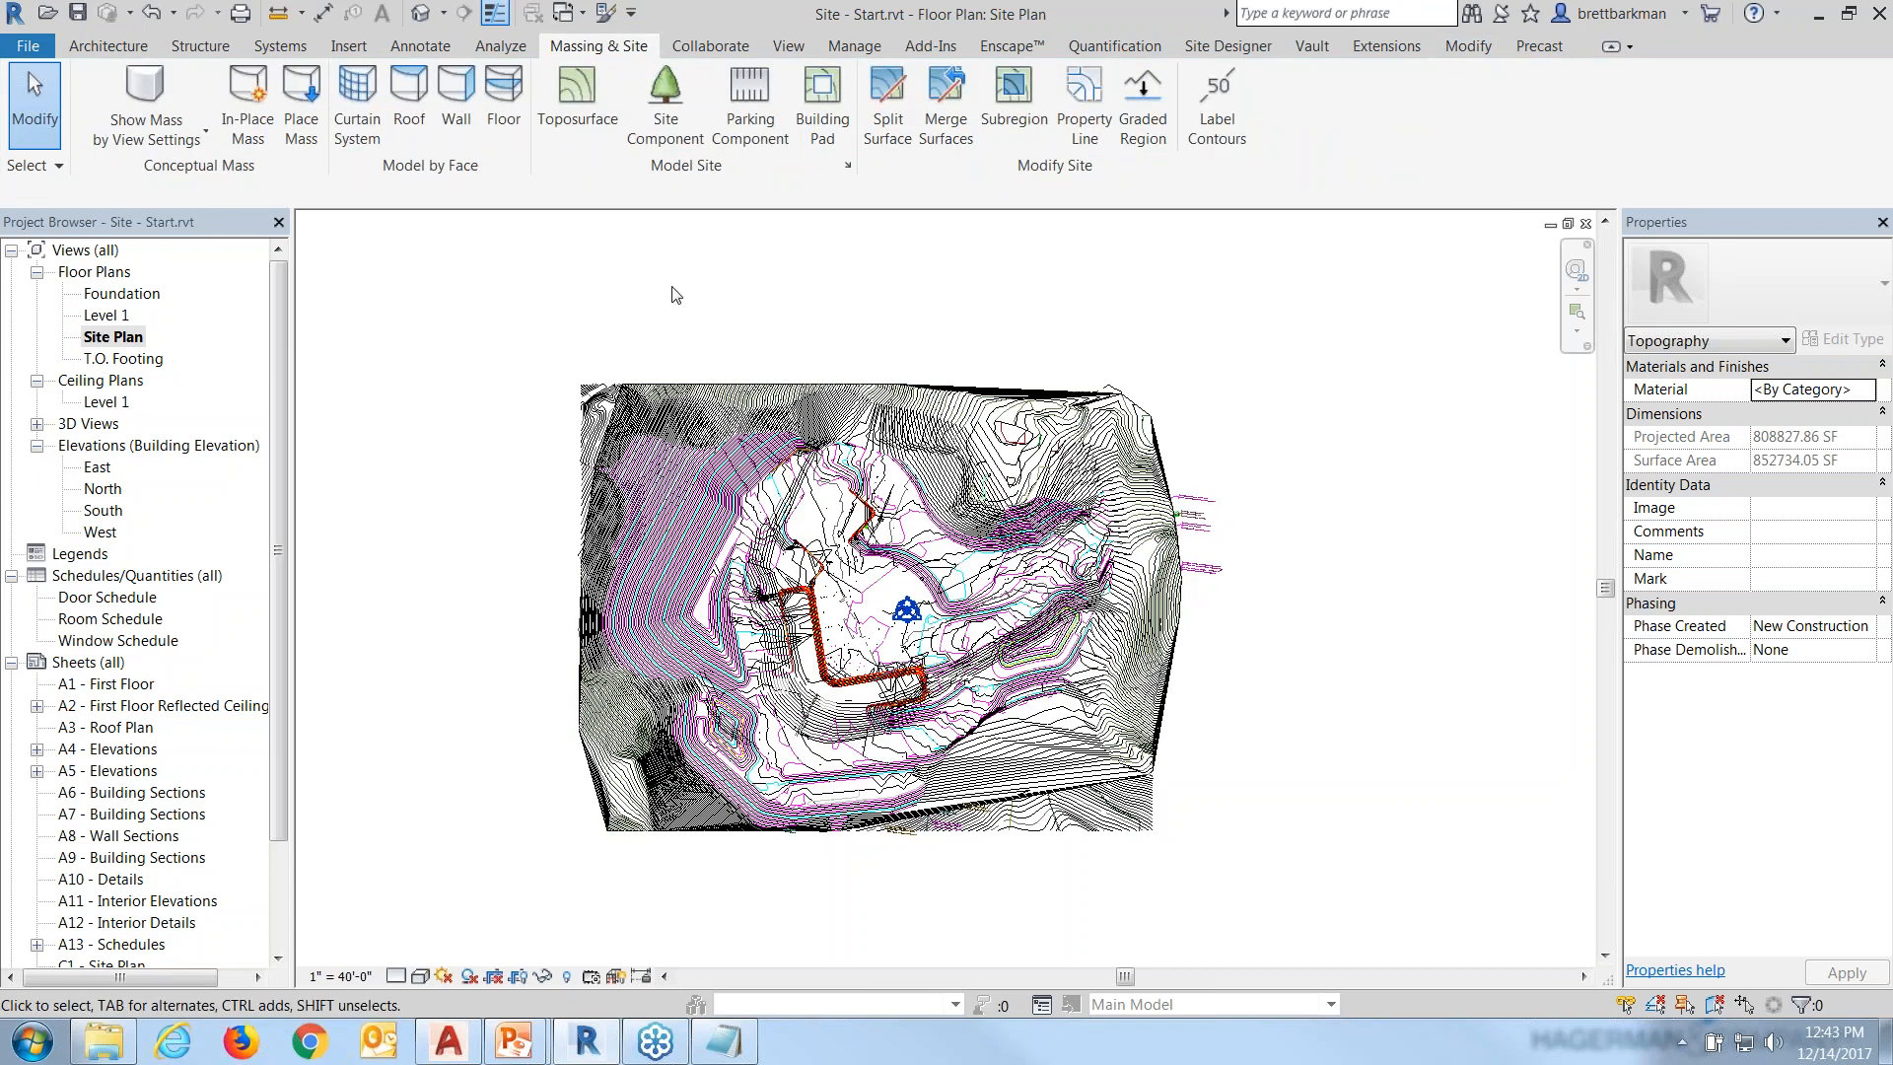
Open the default 3D view and hide the linked contours drawing in it.
{"action": "left_click", "coordinate": [421, 12]}
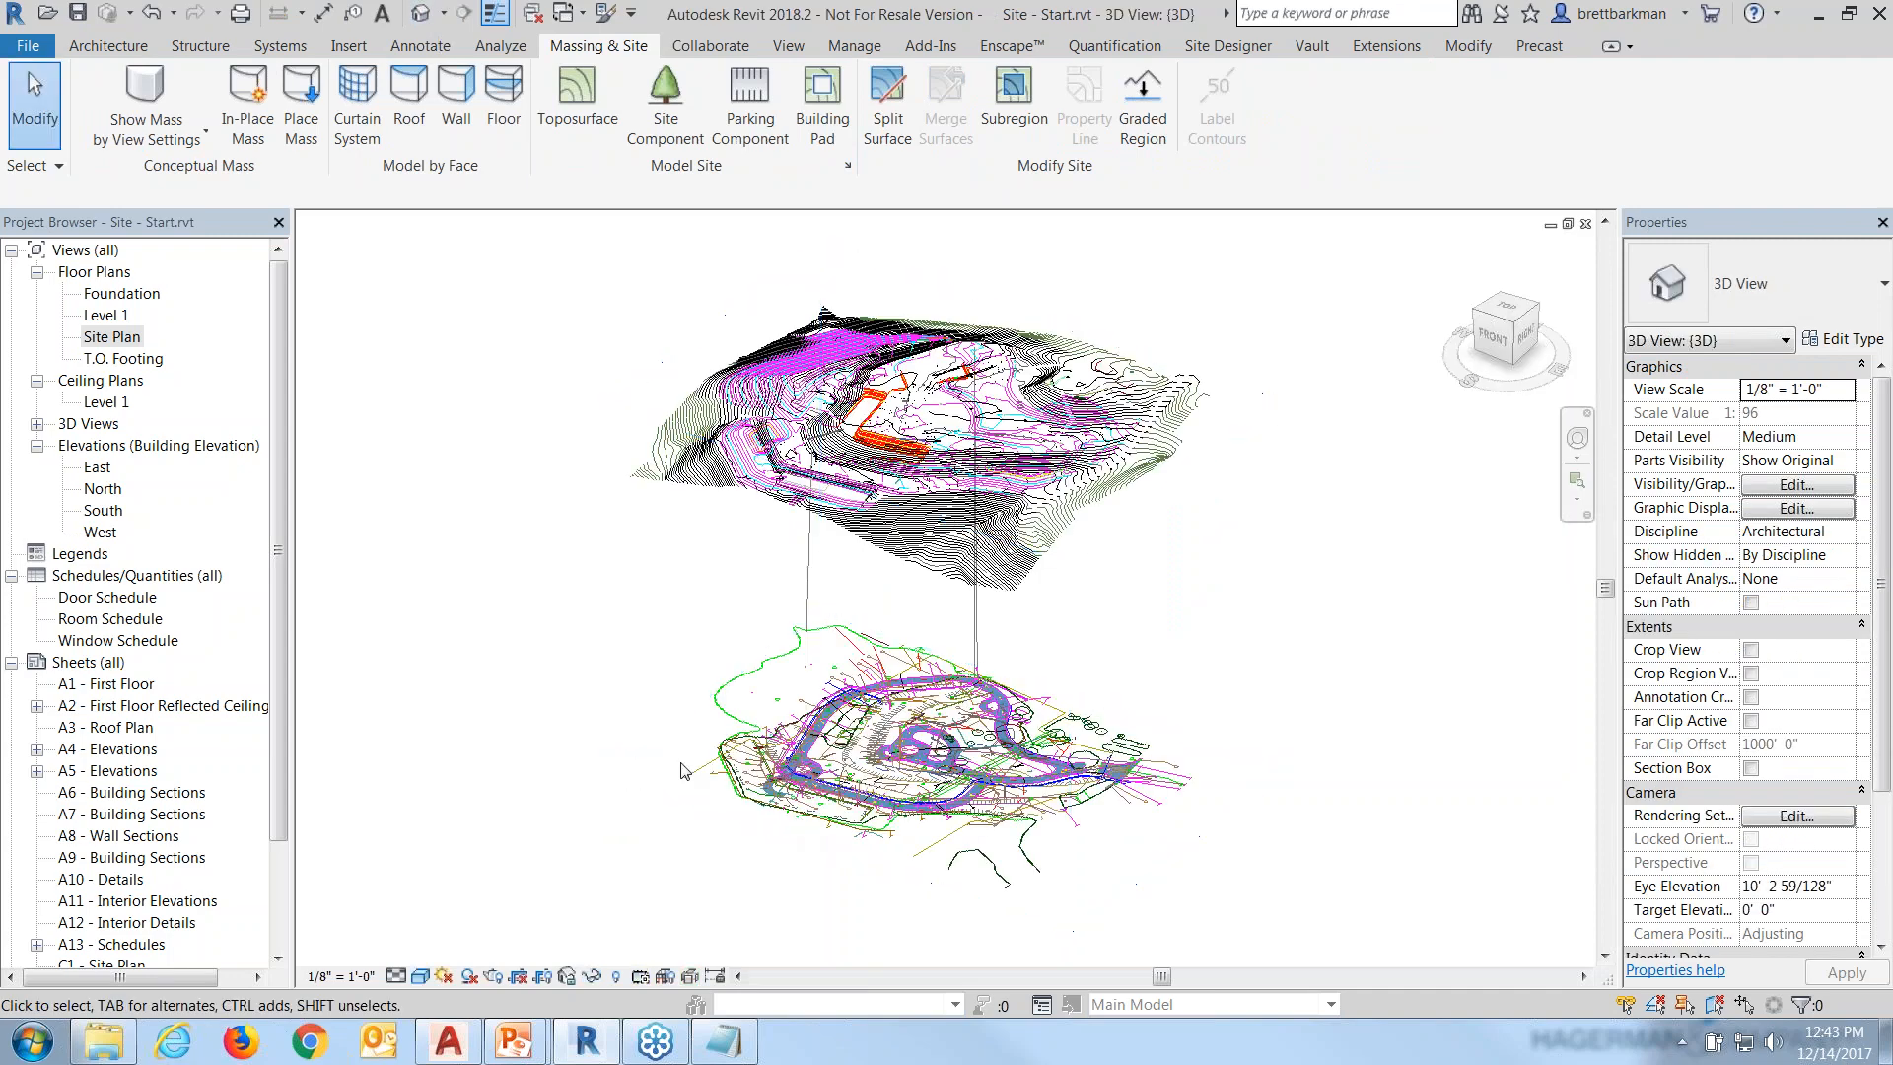
{"action": "middle_click_drag", "start_coordinate": [690, 746], "coordinate": [962, 537], "text": "shift"}
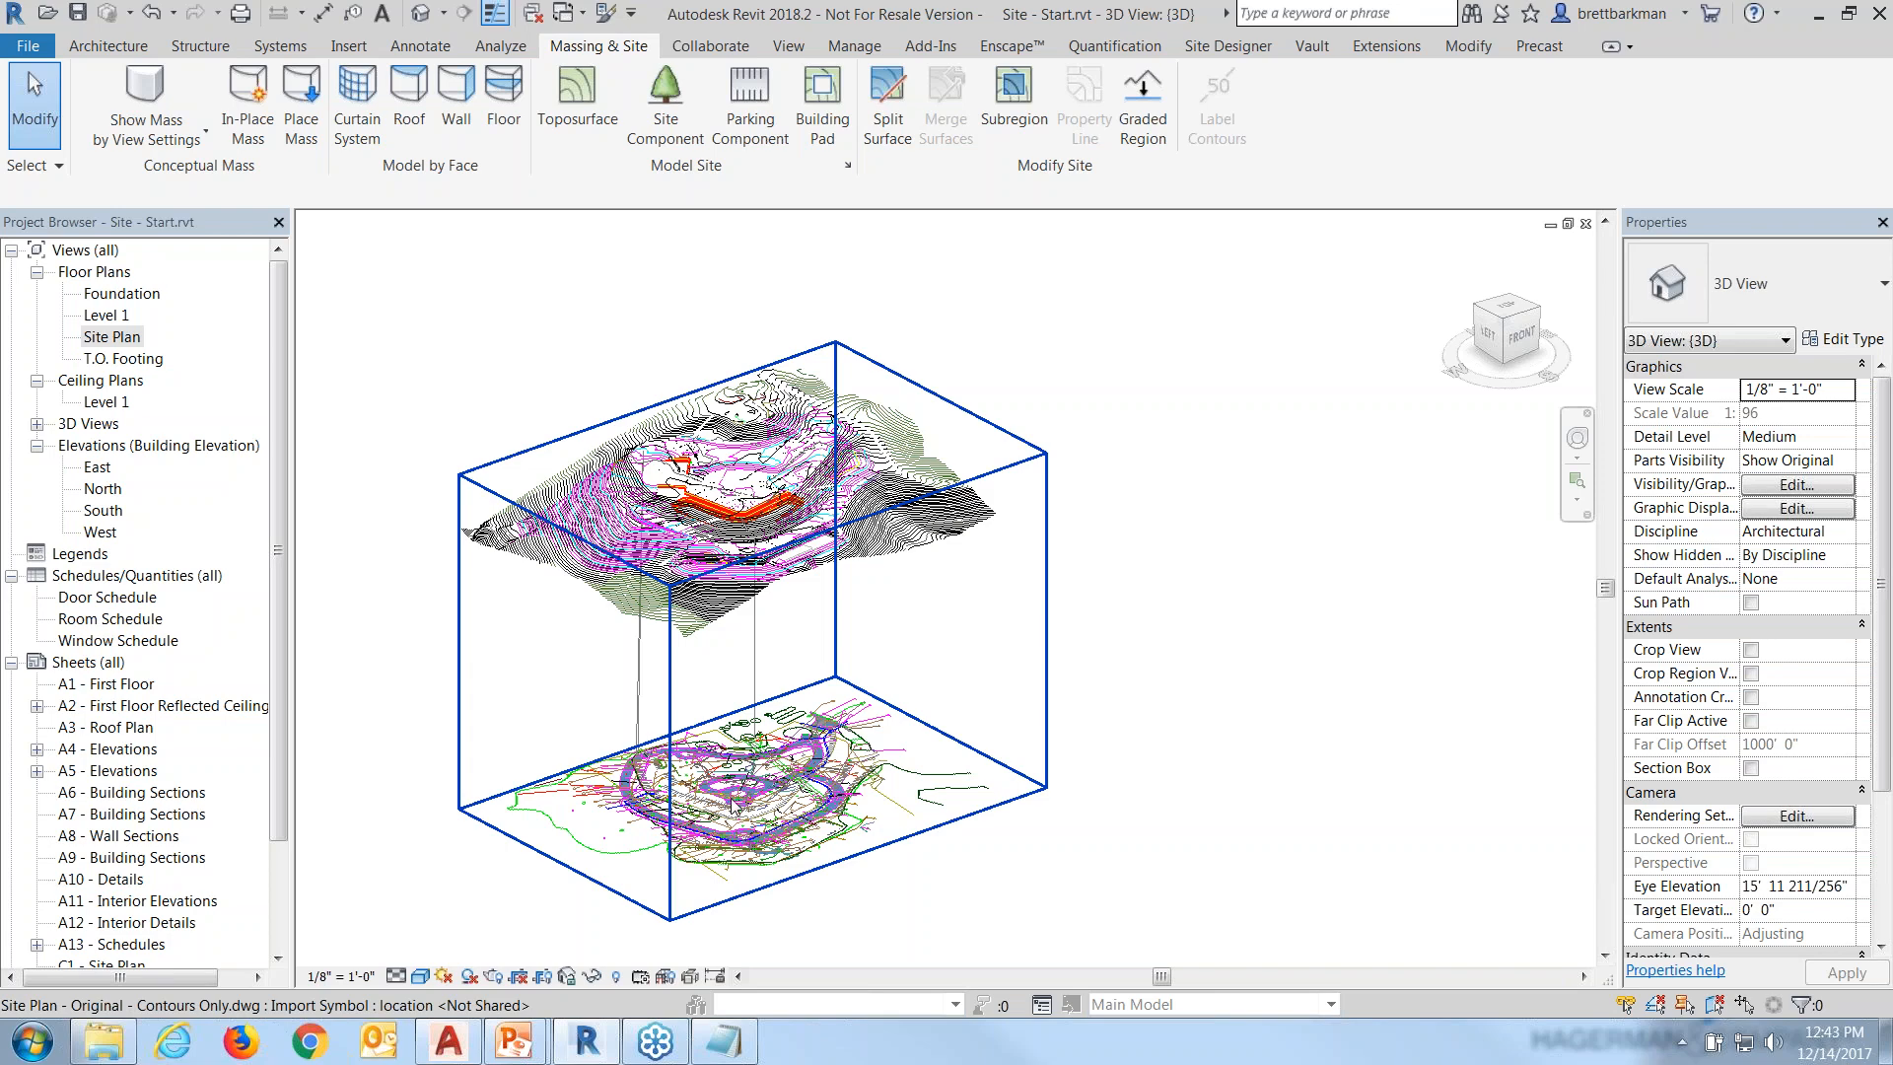
{"action": "left_click", "coordinate": [727, 698]}
{"action": "right_click", "coordinate": [727, 698]}
{"action": "mouse_move", "coordinate": [947, 420]}
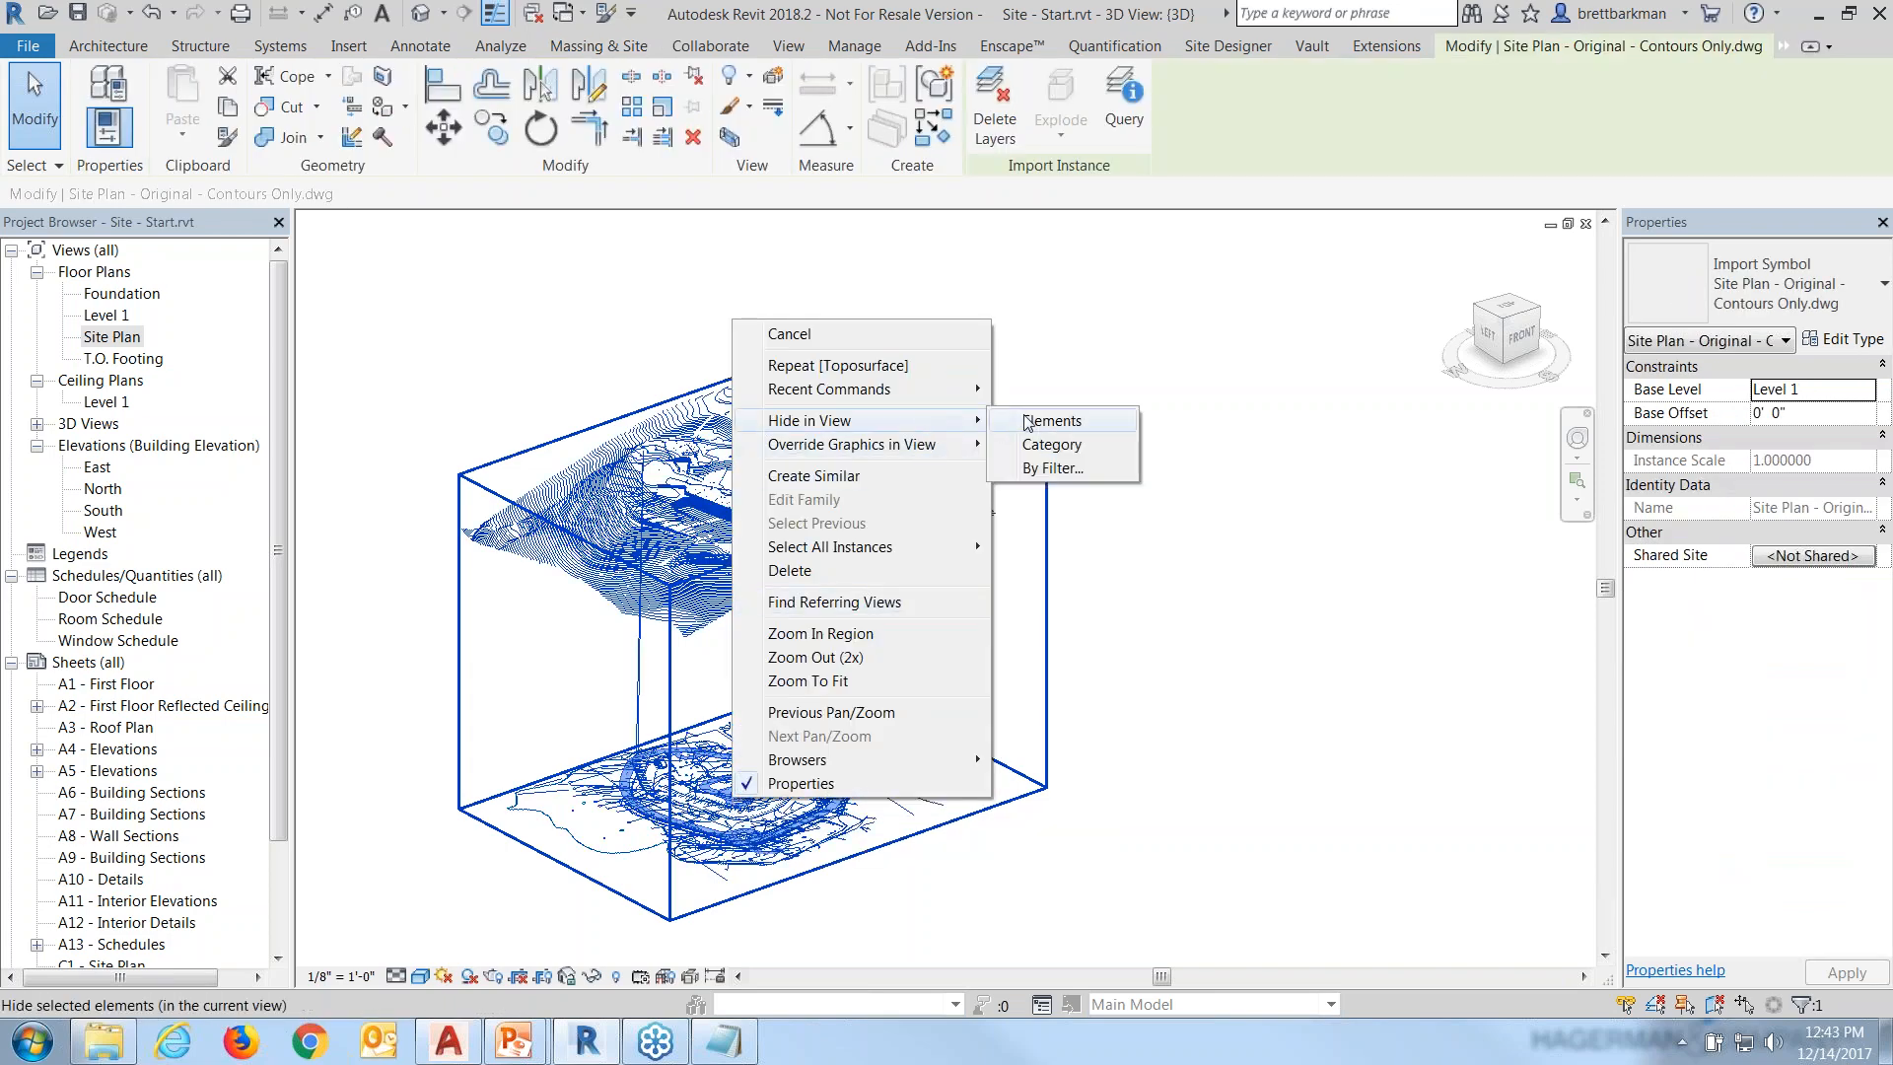
{"action": "left_click", "coordinate": [1030, 414]}
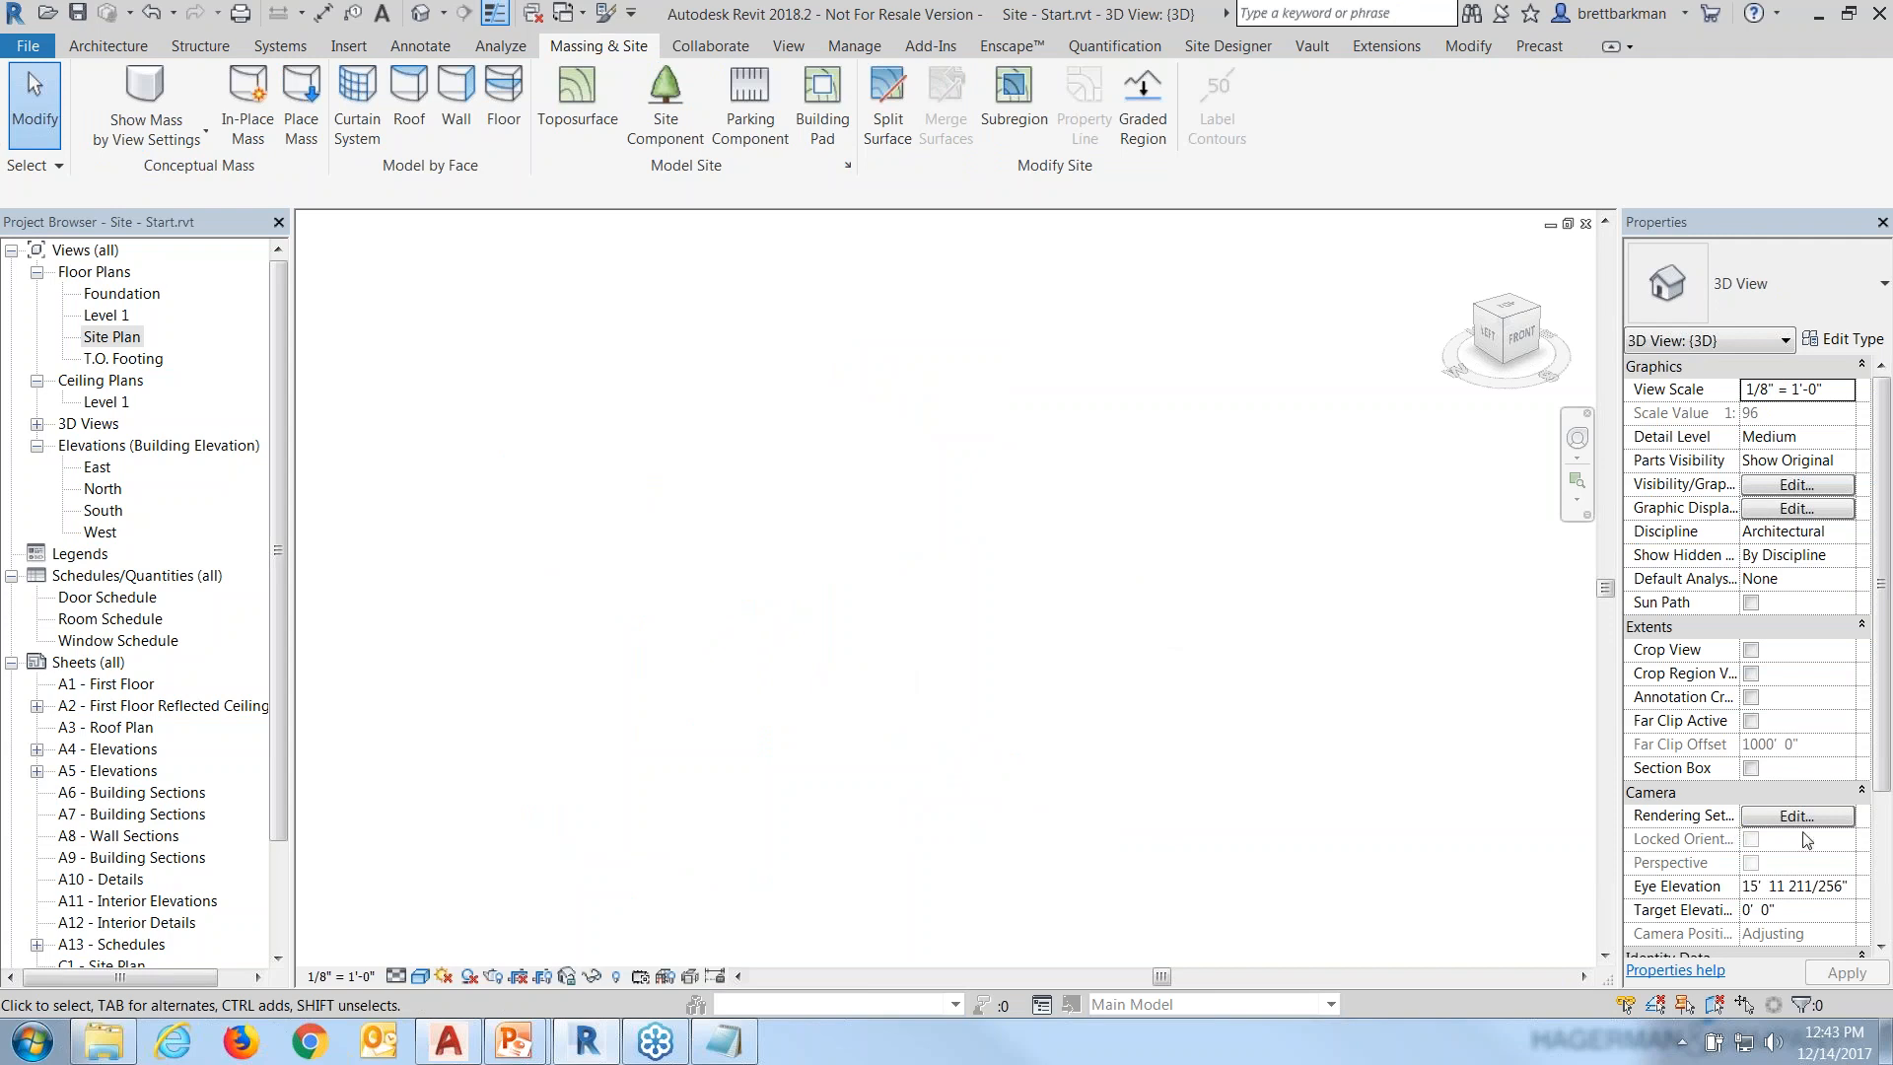
Set the 3D view's Phase to New Construction.
{"action": "left_click_drag", "start_coordinate": [1879, 704], "coordinate": [1880, 852]}
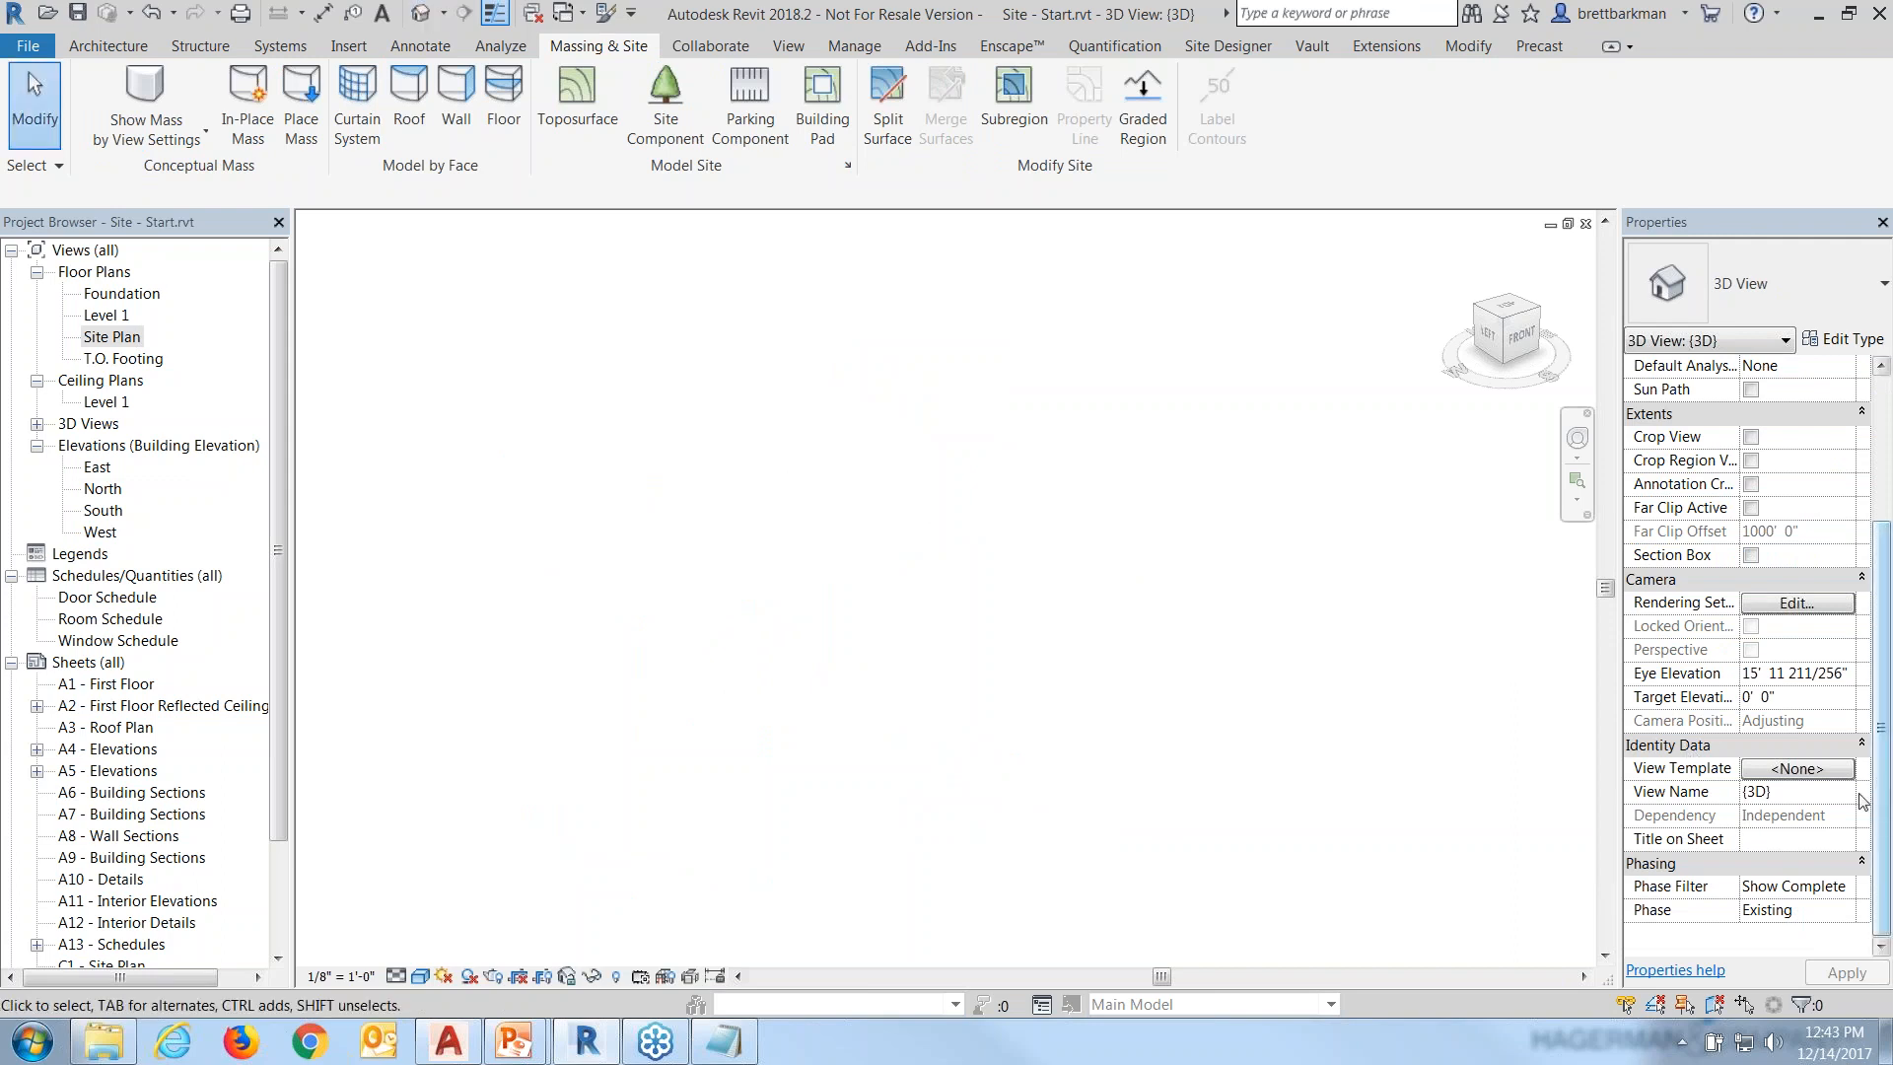
{"action": "left_click", "coordinate": [1829, 910]}
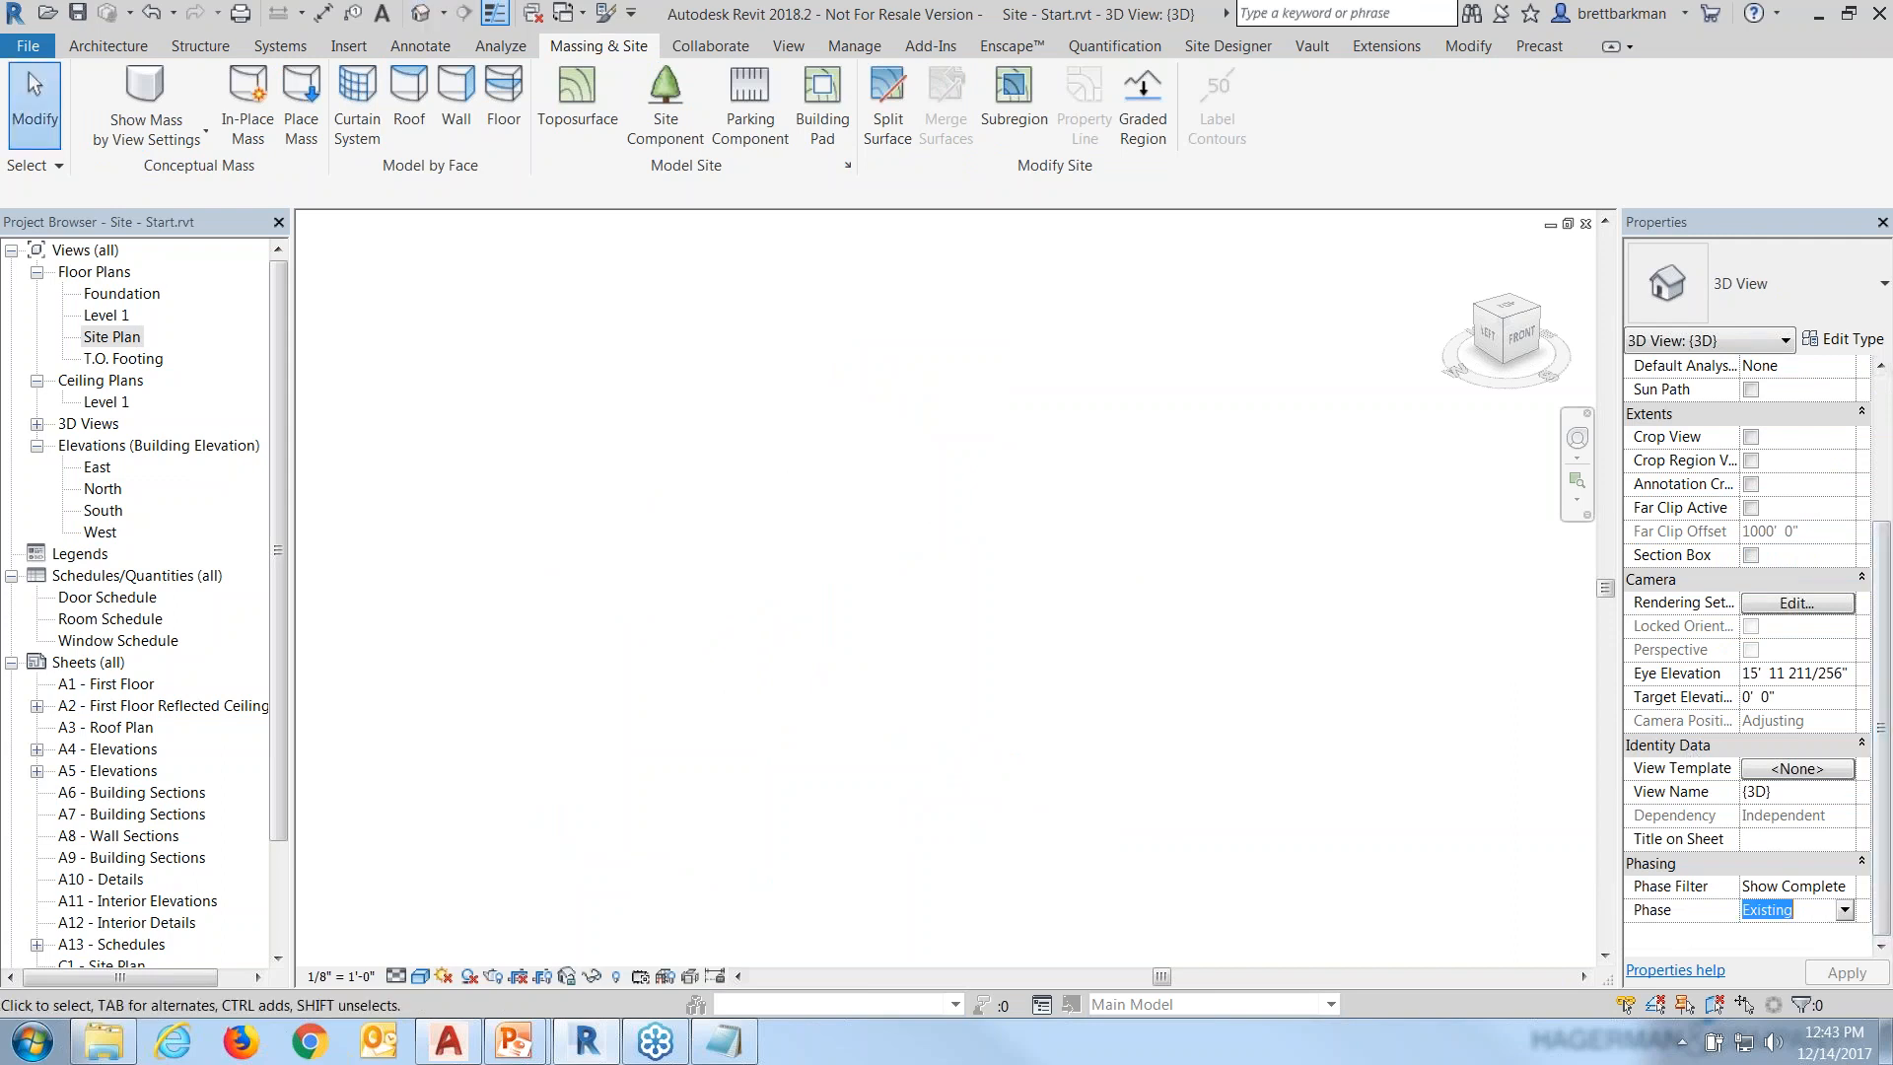
{"action": "left_click", "coordinate": [1845, 912]}
{"action": "left_click", "coordinate": [1834, 953]}
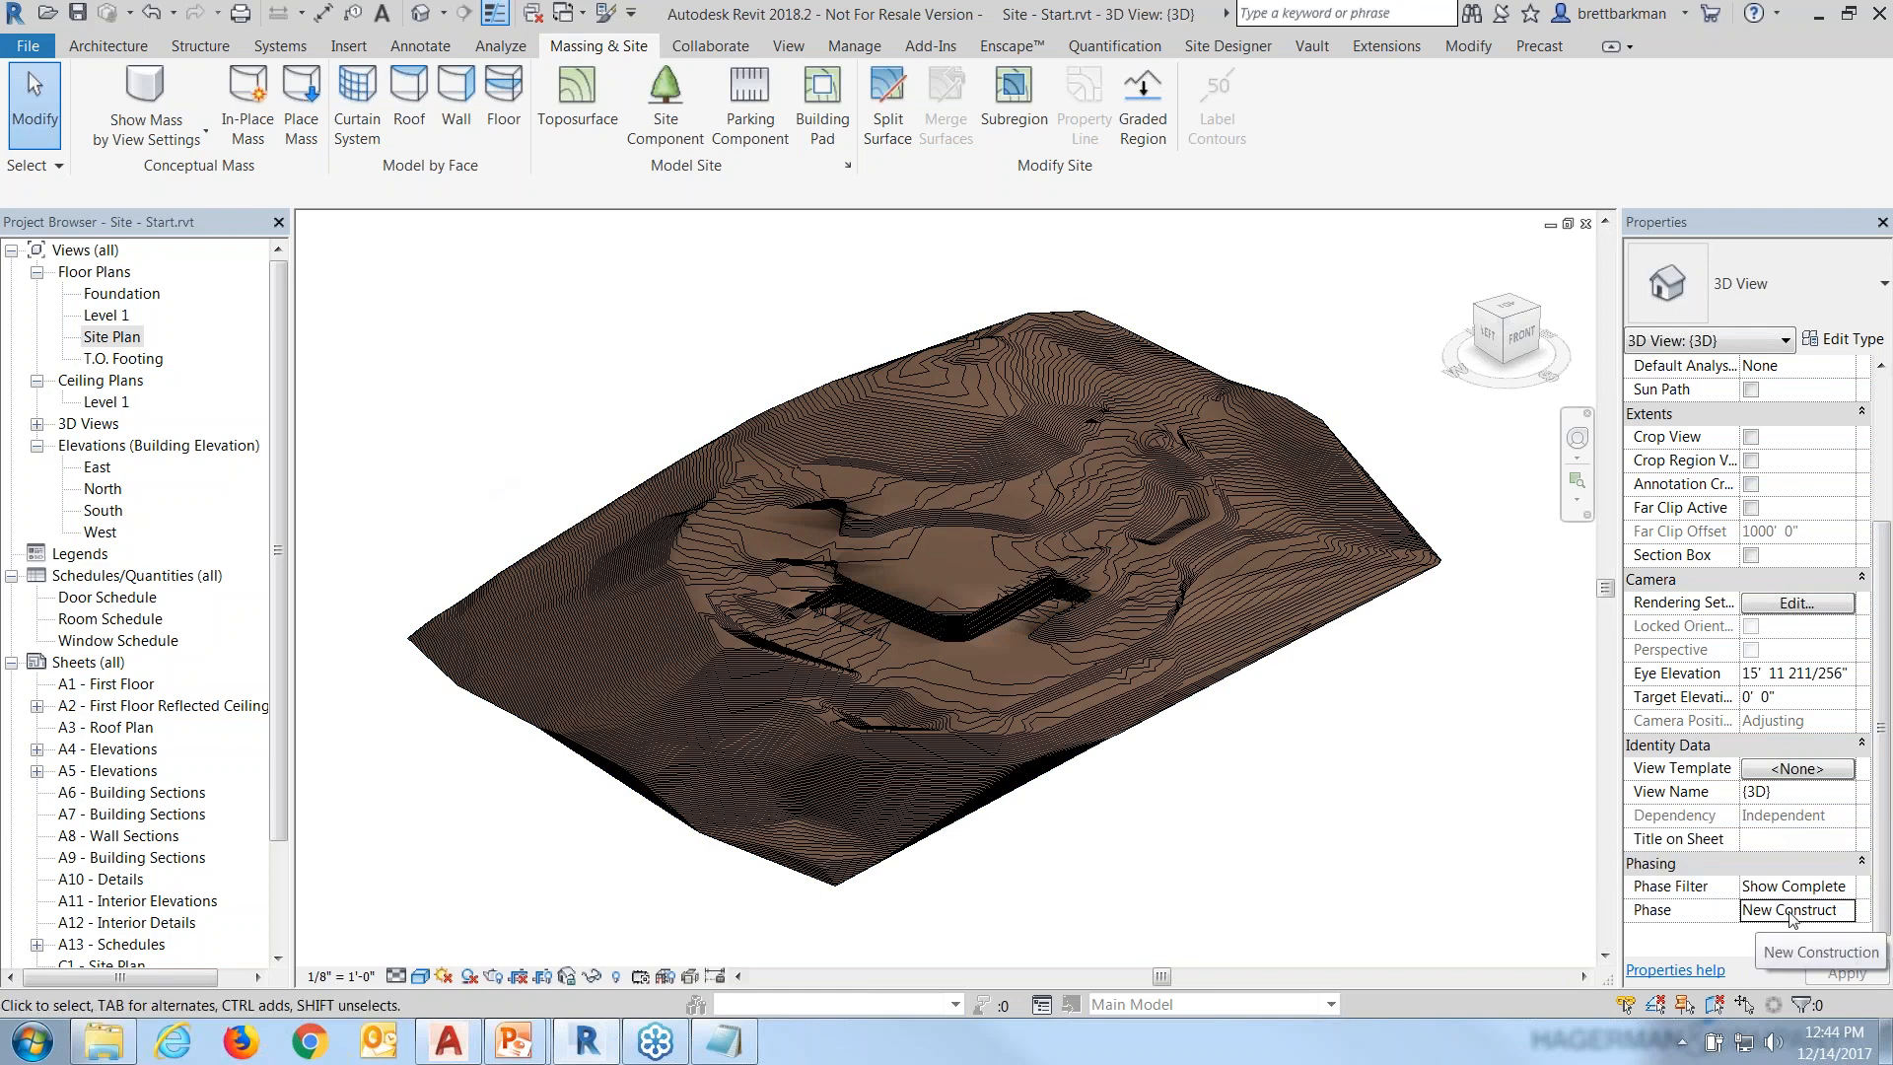
Examine the new toposurface's phase properties and its terrain up close from a lower angle.
{"action": "left_click", "coordinate": [1350, 607]}
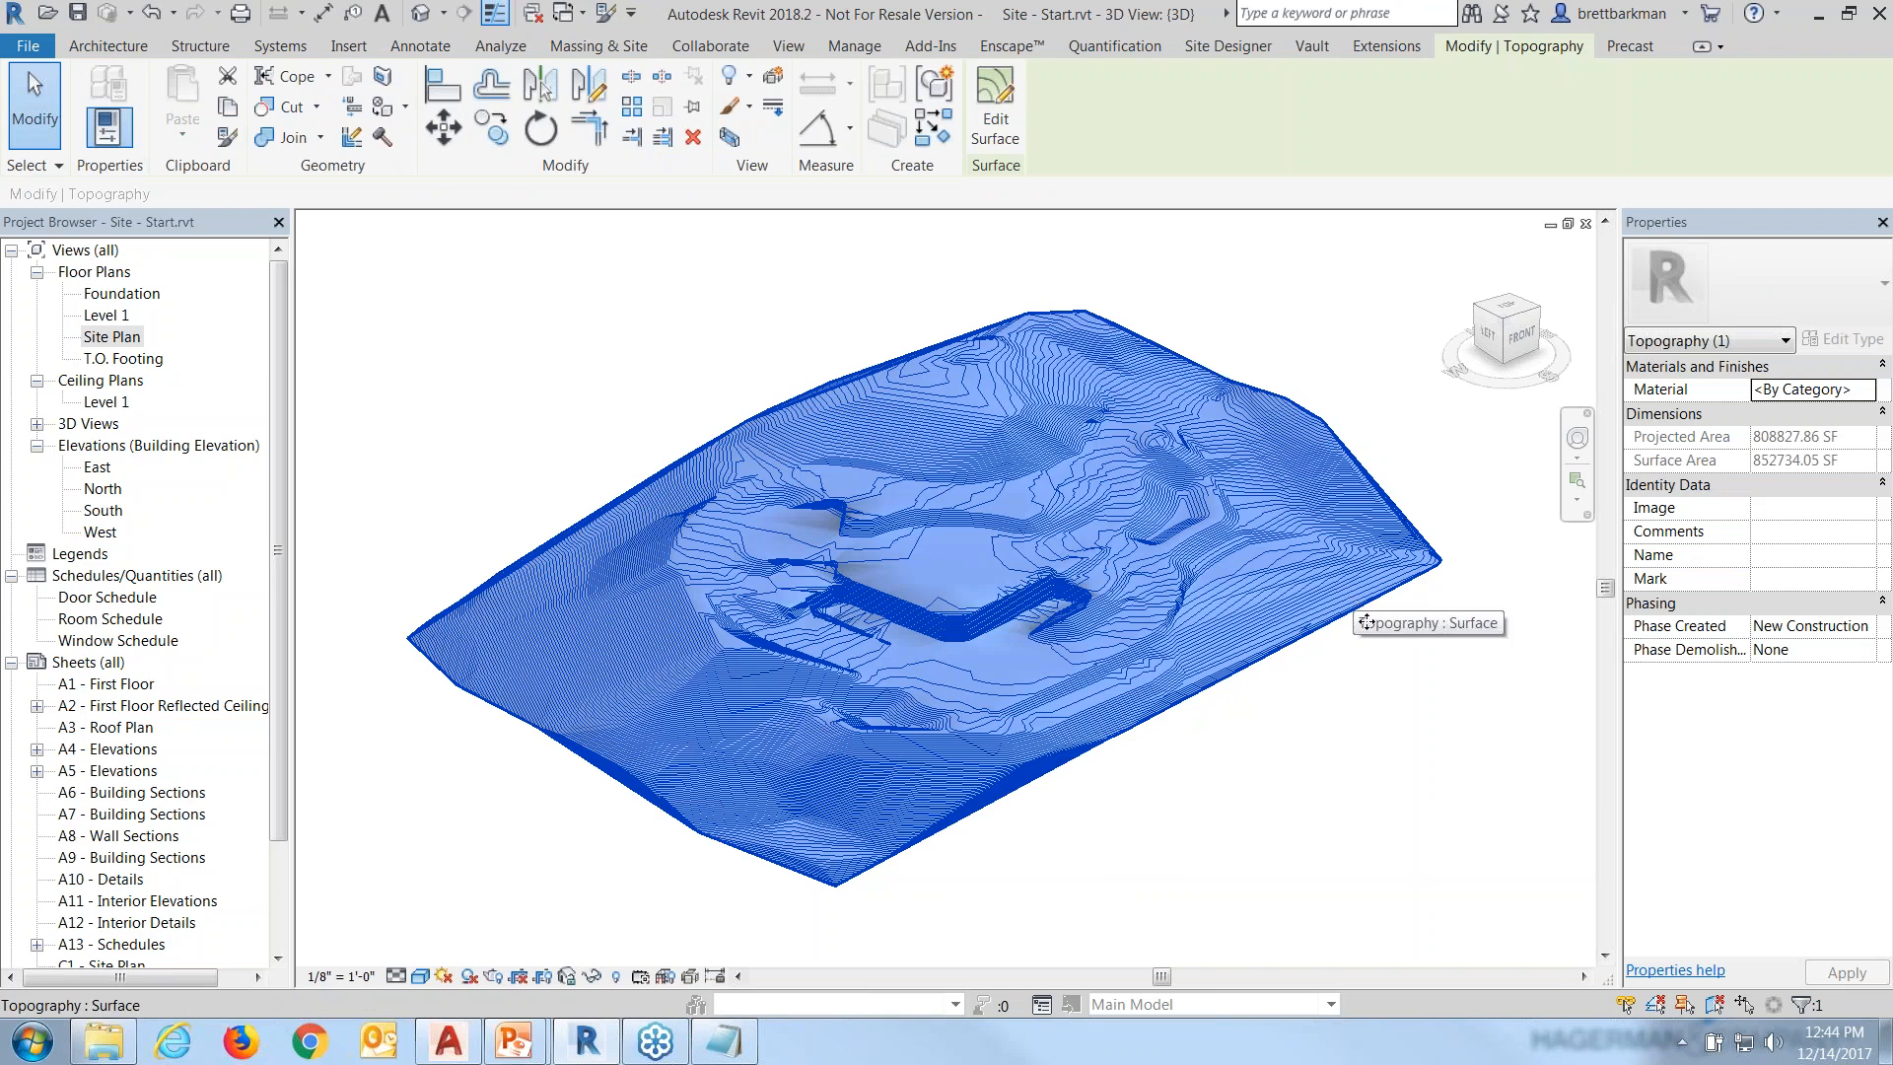
{"action": "key", "text": "Escape"}
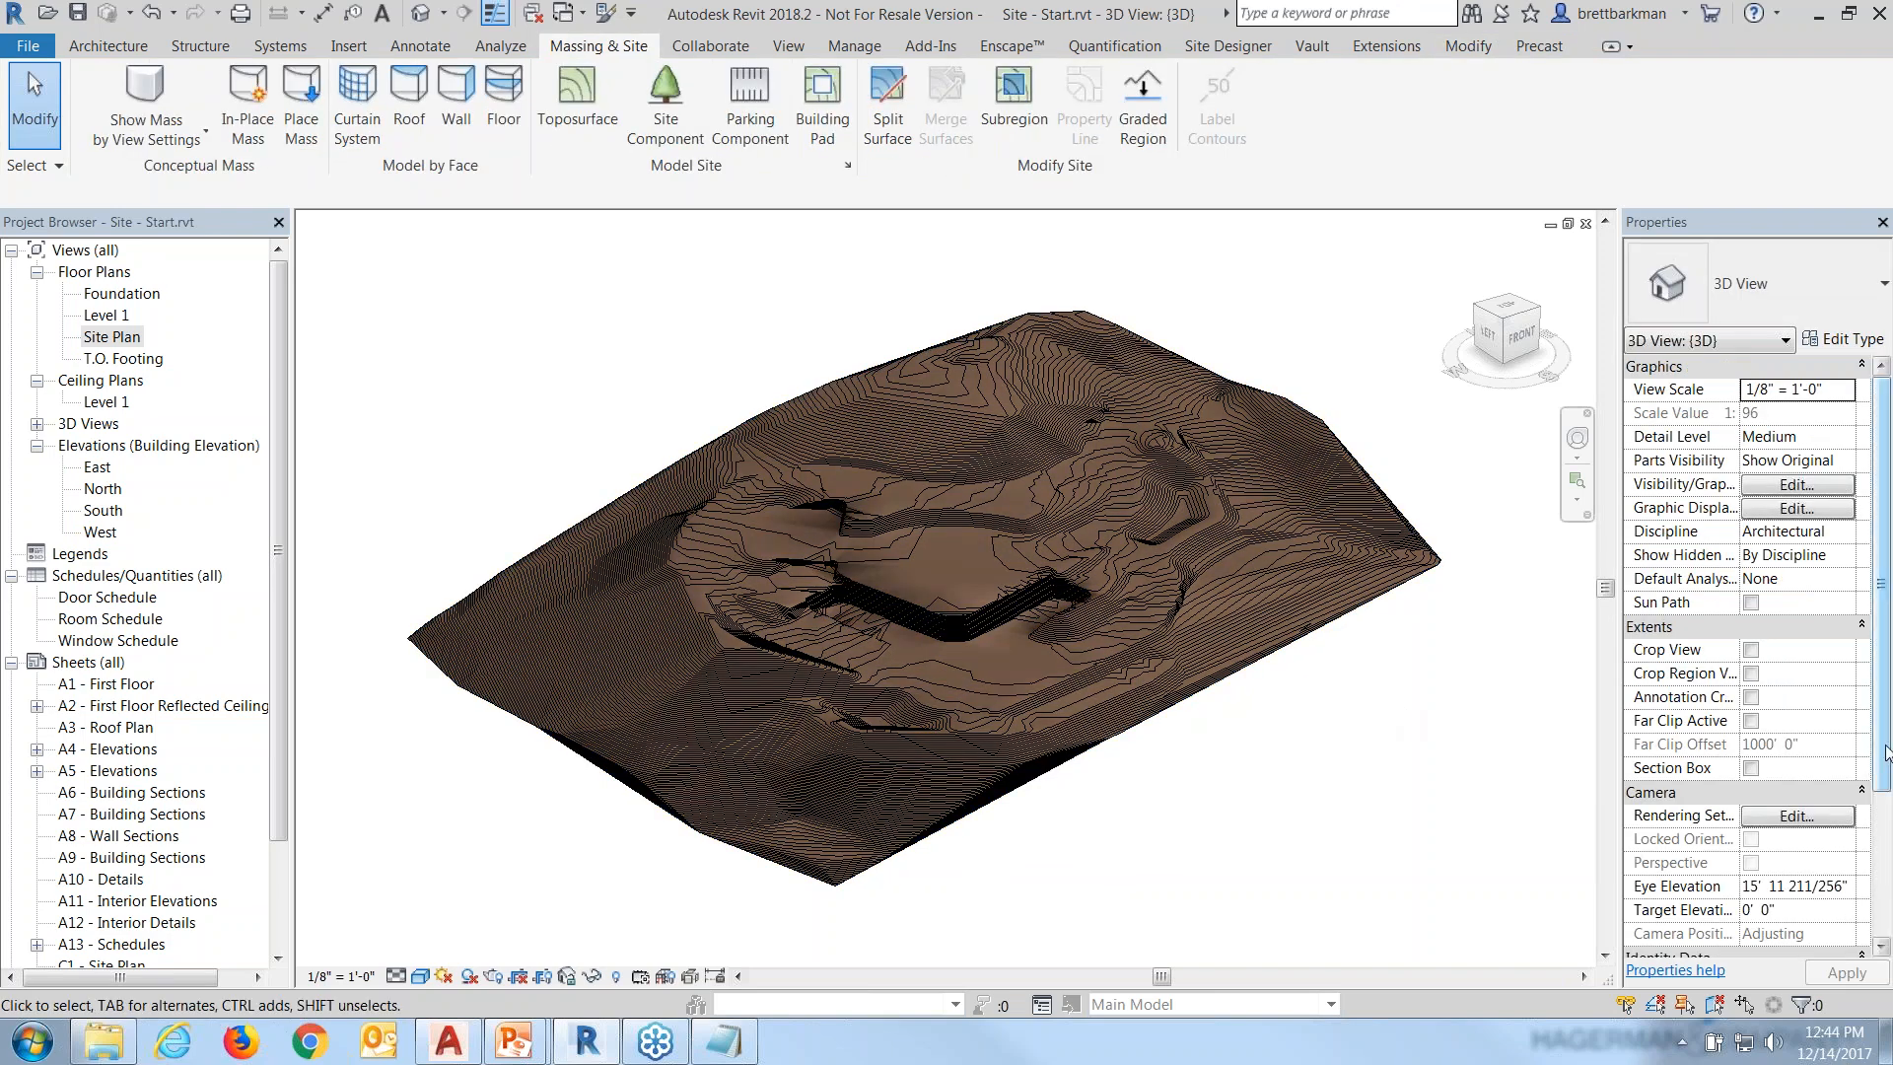
{"action": "scroll", "coordinate": [1875, 761], "scroll_direction": "down", "scroll_amount": 3}
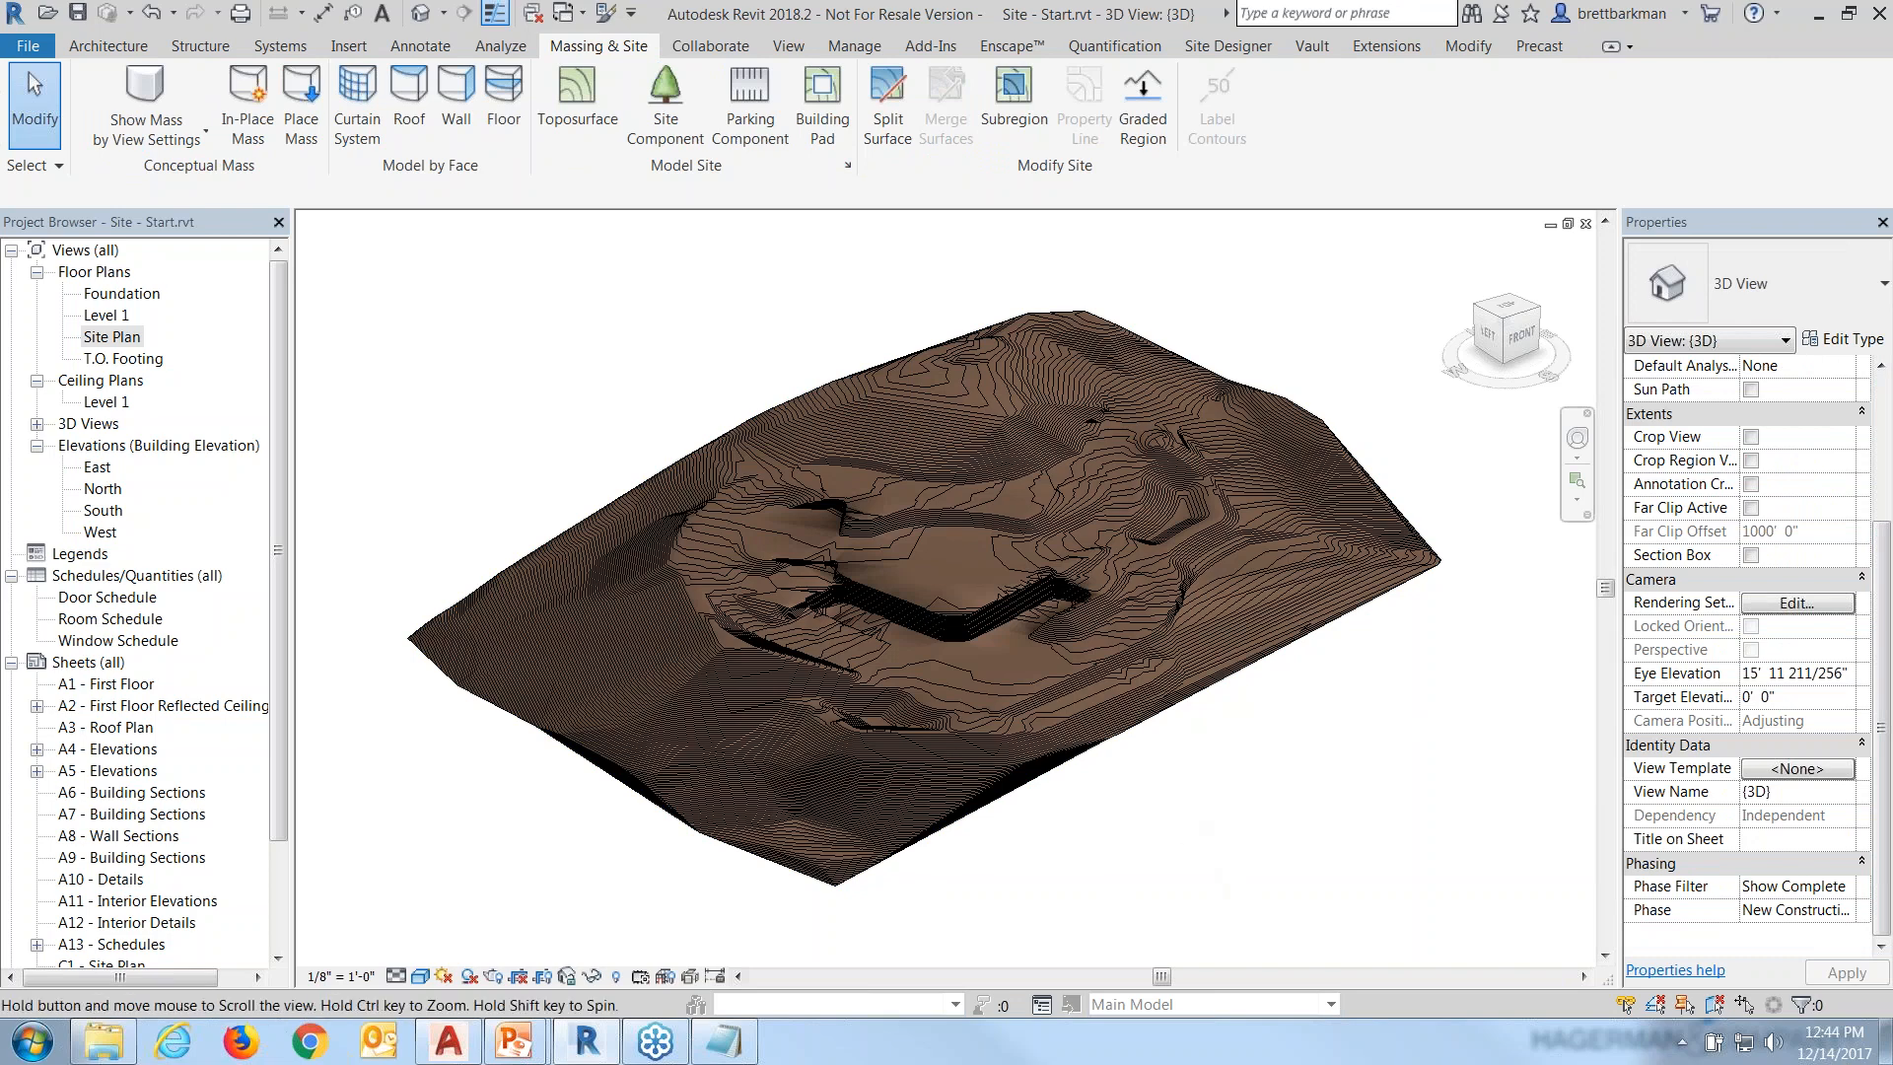
{"action": "middle_click_drag", "start_coordinate": [1090, 751], "coordinate": [1005, 730], "text": "shift"}
{"action": "scroll", "coordinate": [998, 695], "scroll_direction": "up", "scroll_amount": 1}
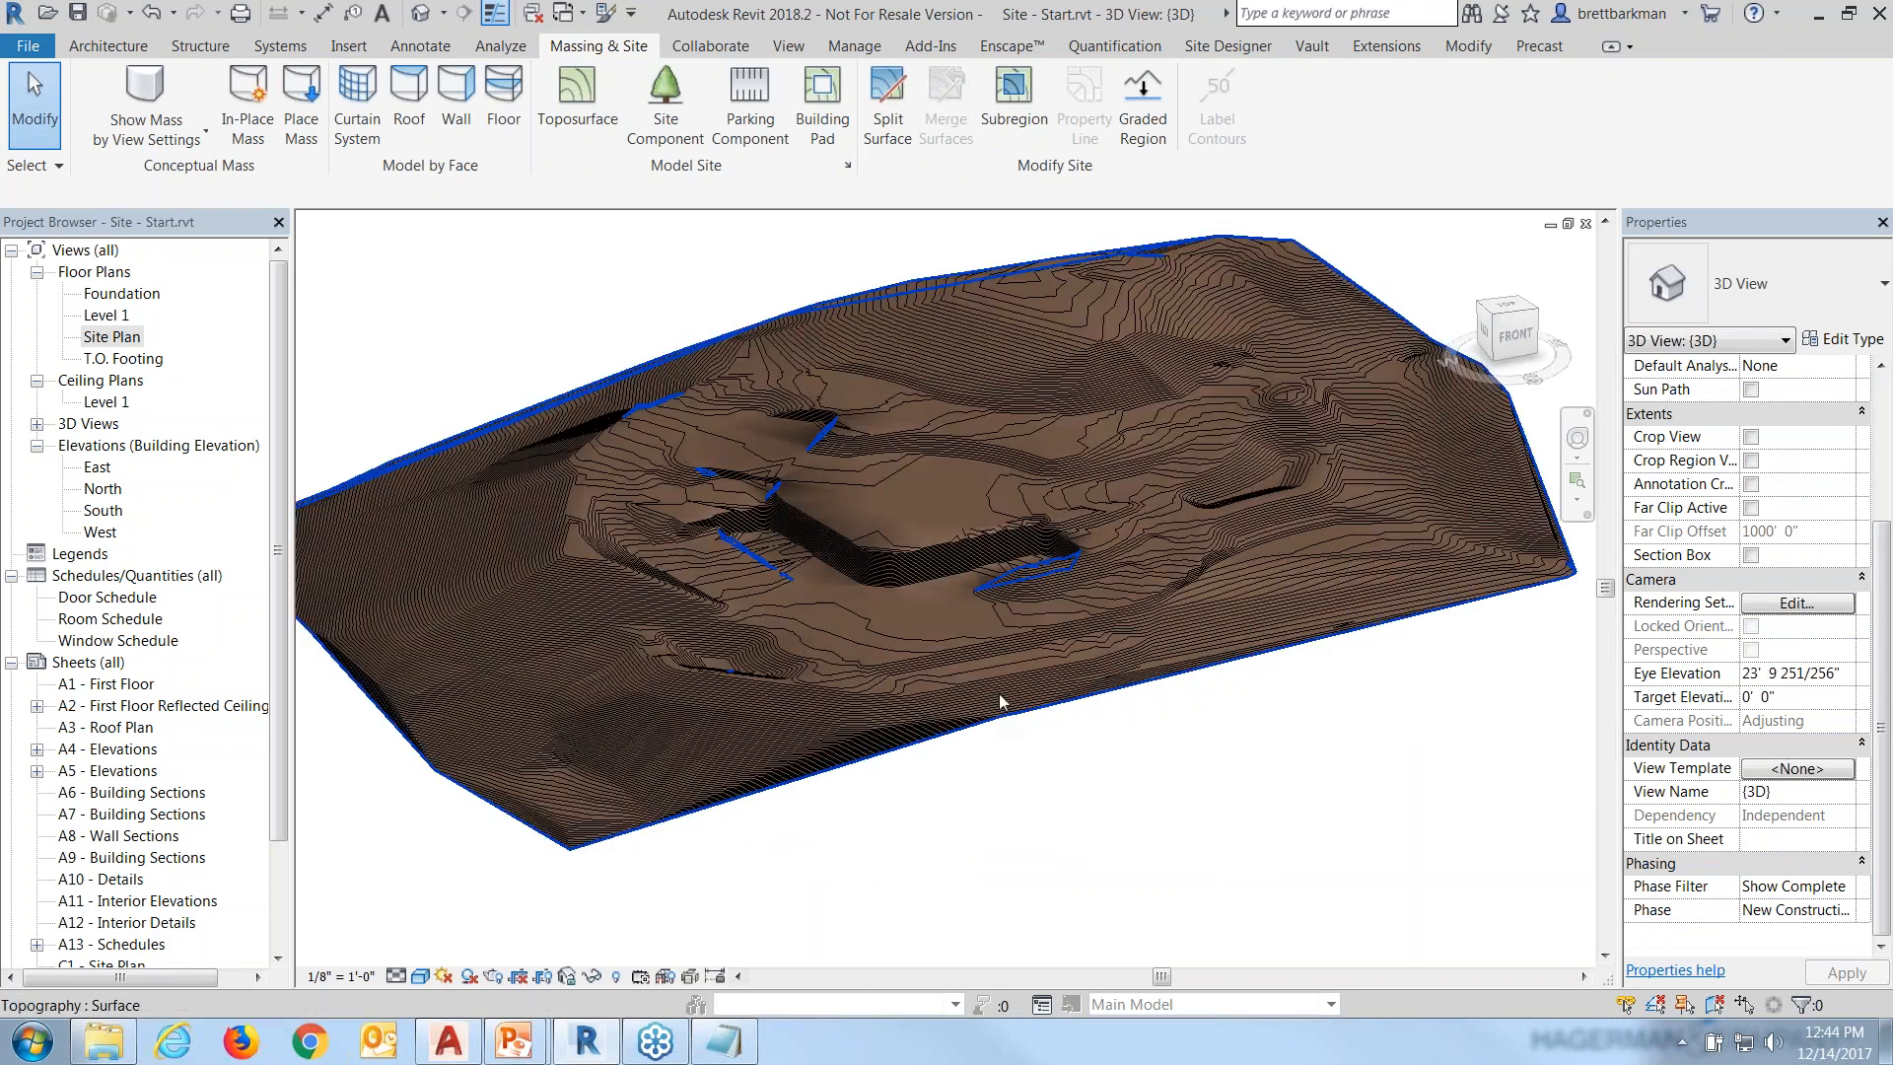
Examine the toposurface's terrain and the steep walls around the building area from several angles.
{"action": "scroll", "coordinate": [998, 694], "scroll_direction": "up", "scroll_amount": 2}
{"action": "scroll", "coordinate": [944, 641], "scroll_direction": "up", "scroll_amount": 2}
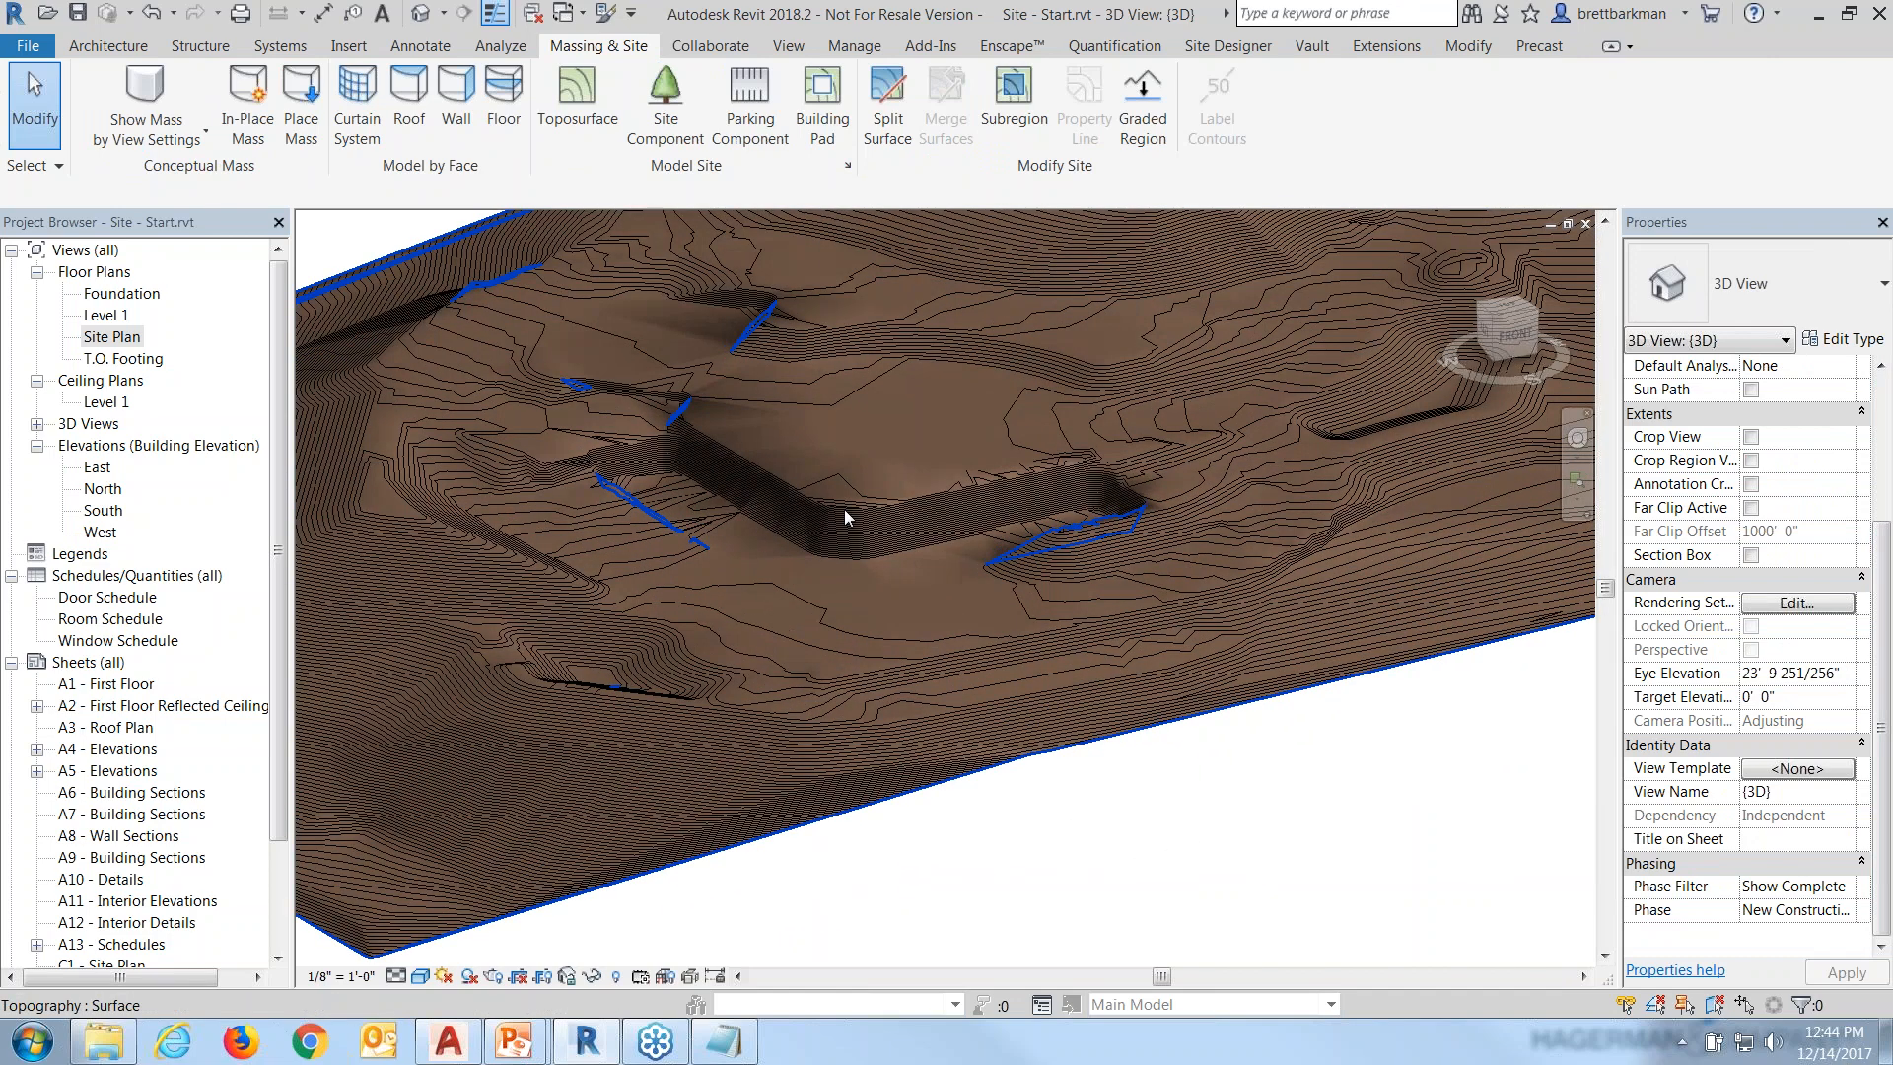
{"action": "middle_click_drag", "start_coordinate": [844, 508], "coordinate": [836, 647], "text": "shift"}
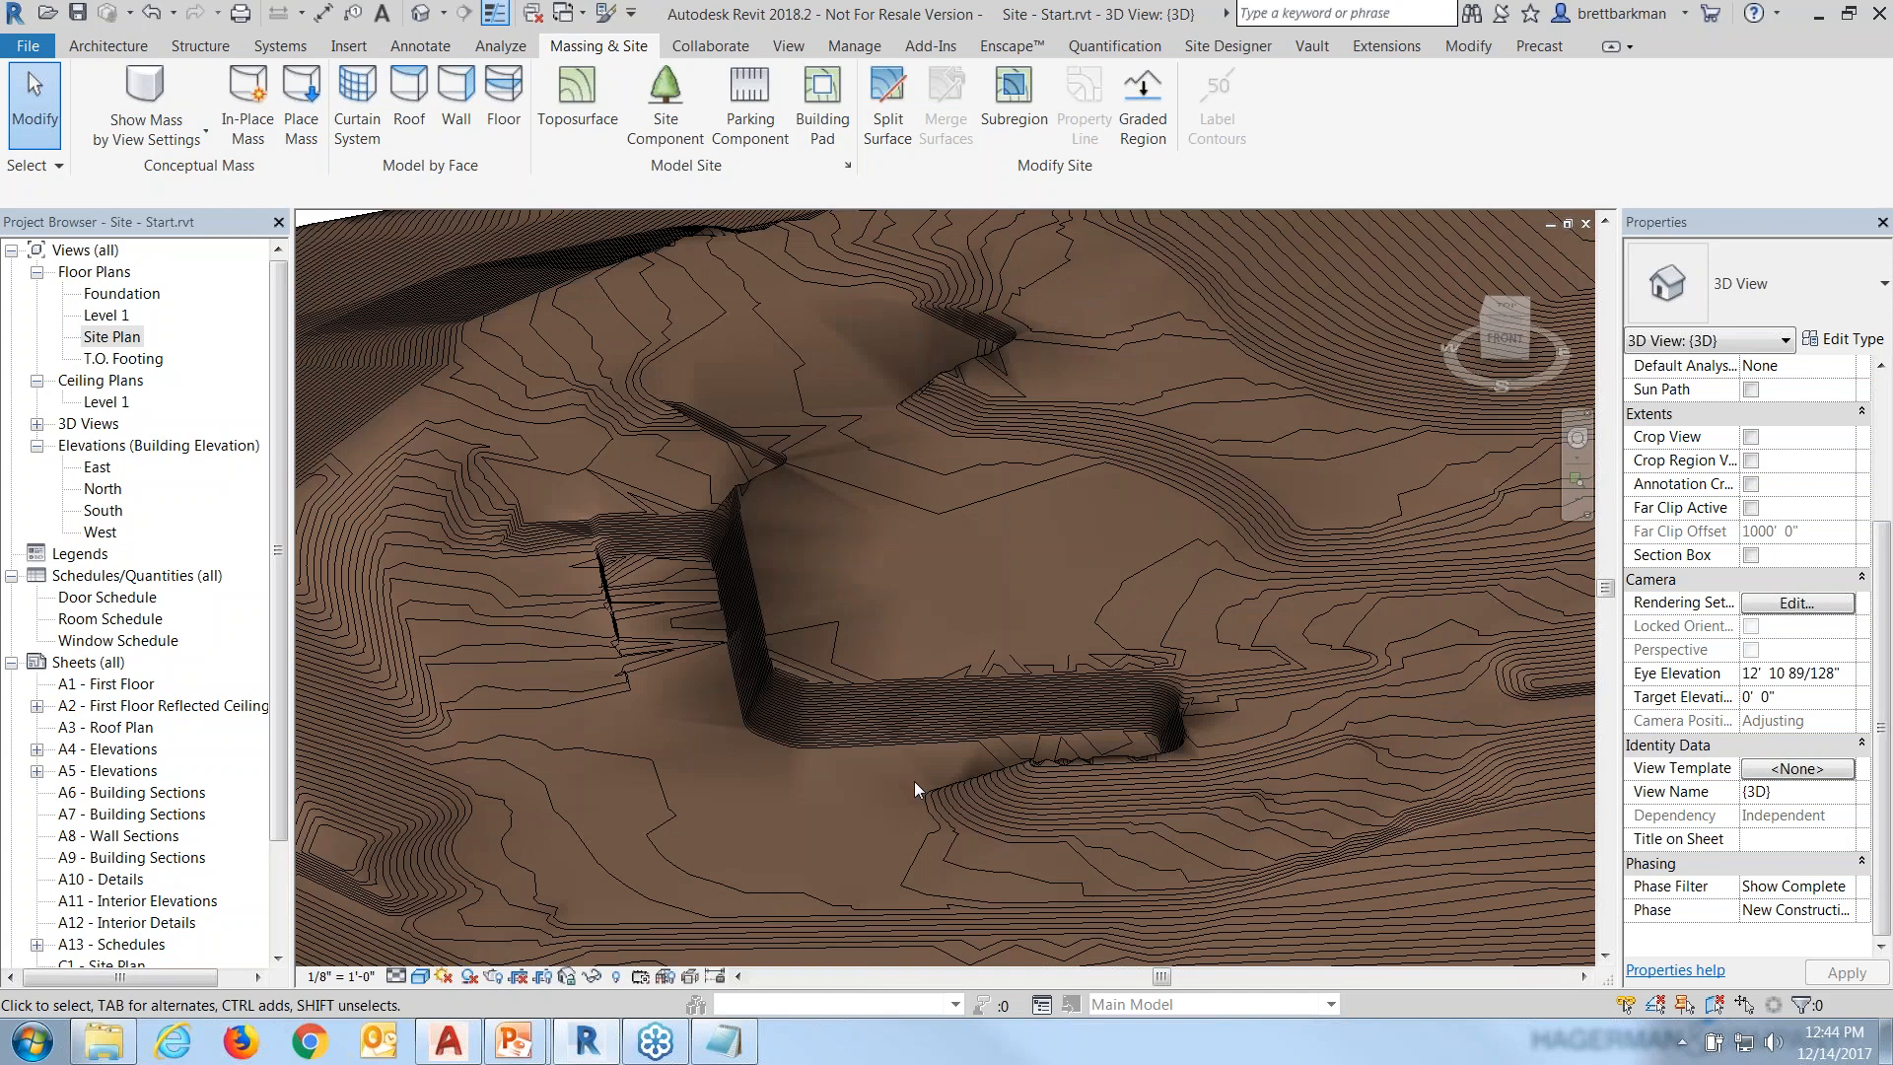
{"action": "middle_click_drag", "start_coordinate": [914, 781], "coordinate": [1179, 787], "text": "shift"}
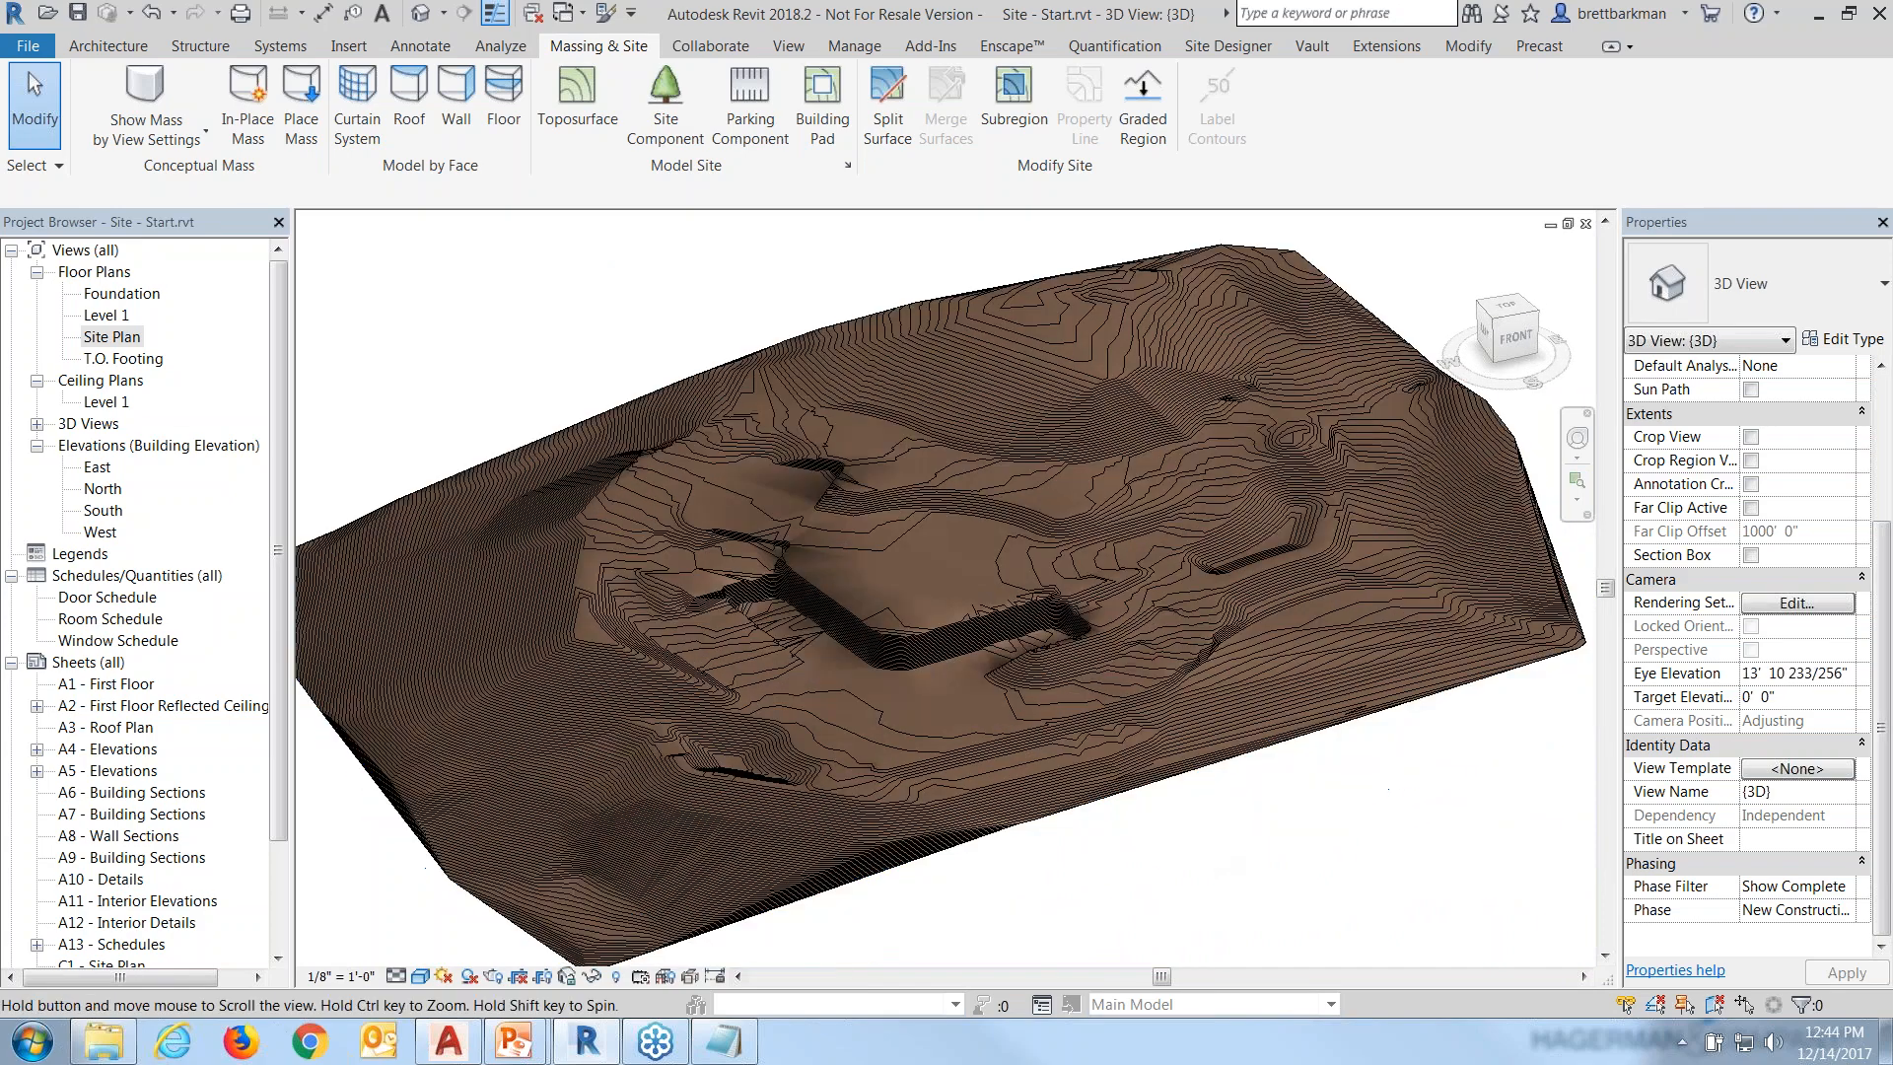
{"action": "scroll", "coordinate": [949, 687], "scroll_direction": "up", "scroll_amount": 3}
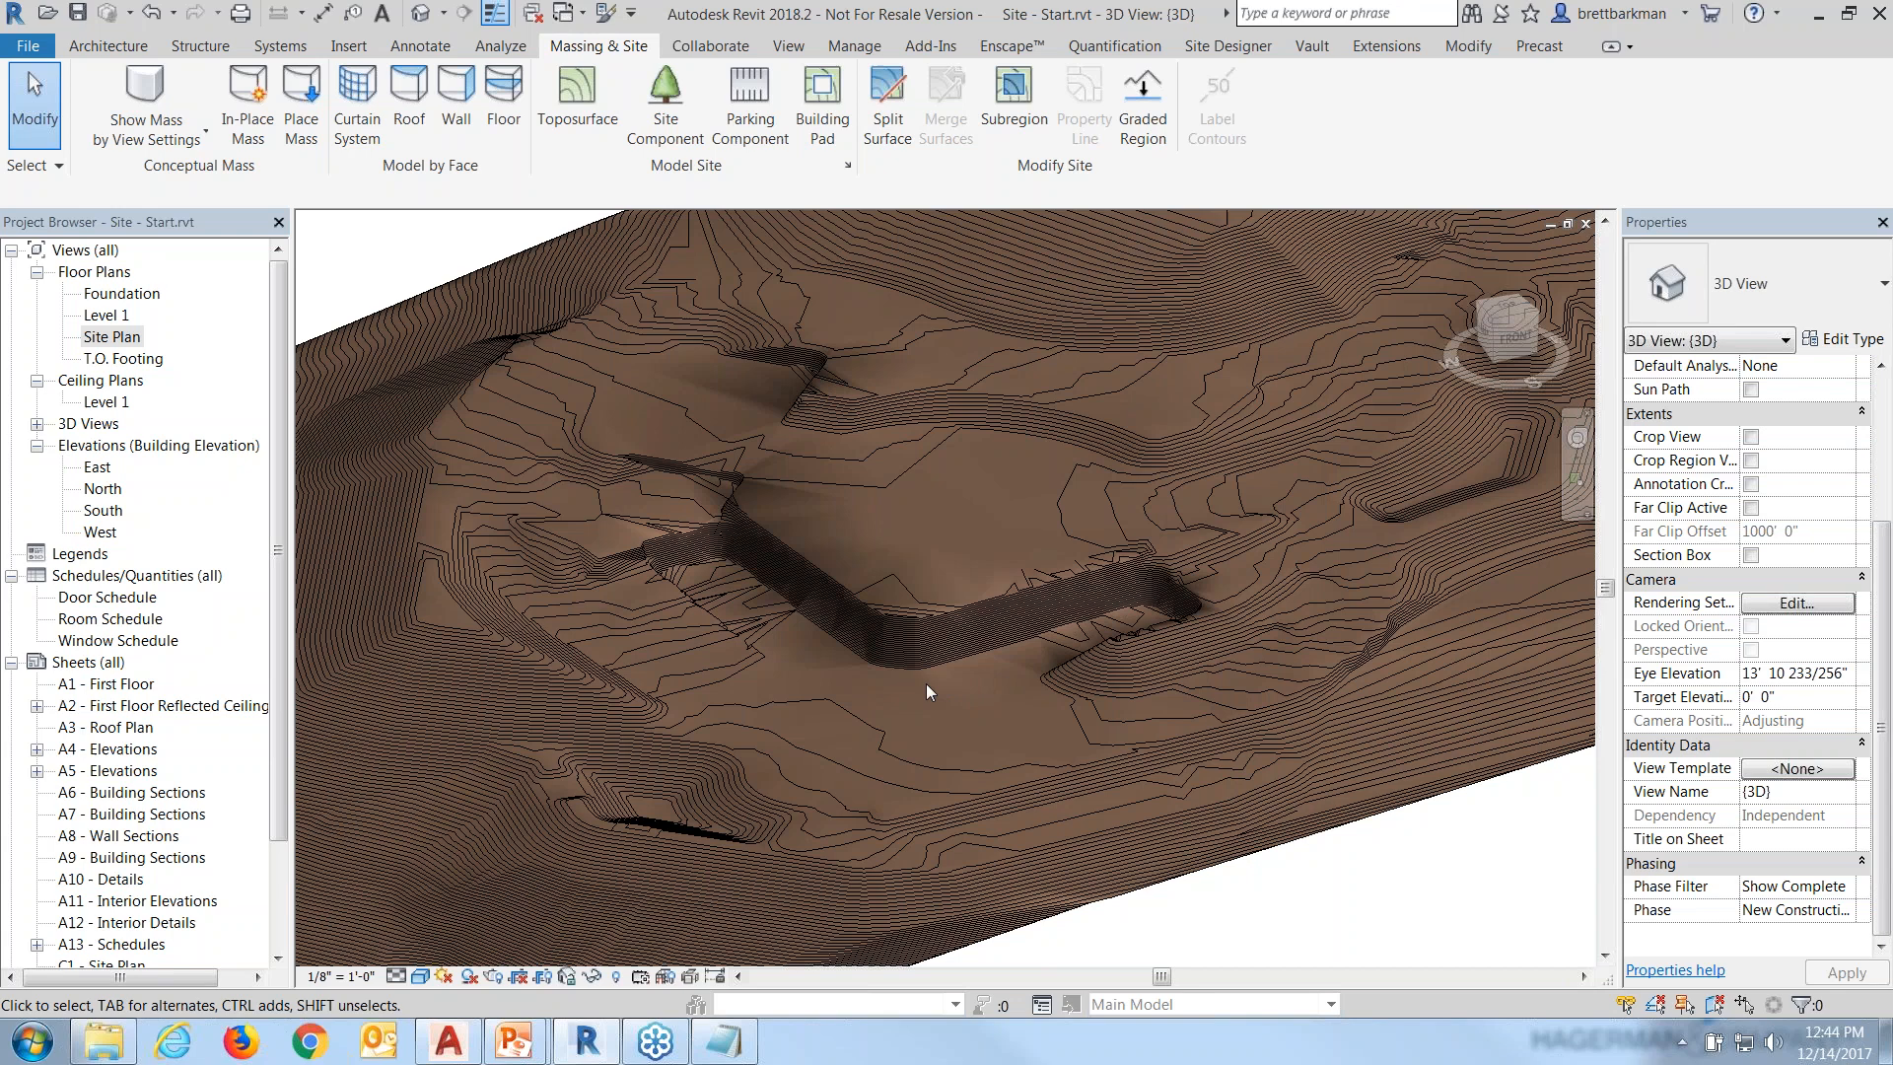
Review the toposurface's points and the Place Point options in the Site Plan, leave surface editing, and return to the default 3D view.
{"action": "left_click", "coordinate": [930, 684]}
{"action": "left_click", "coordinate": [952, 613]}
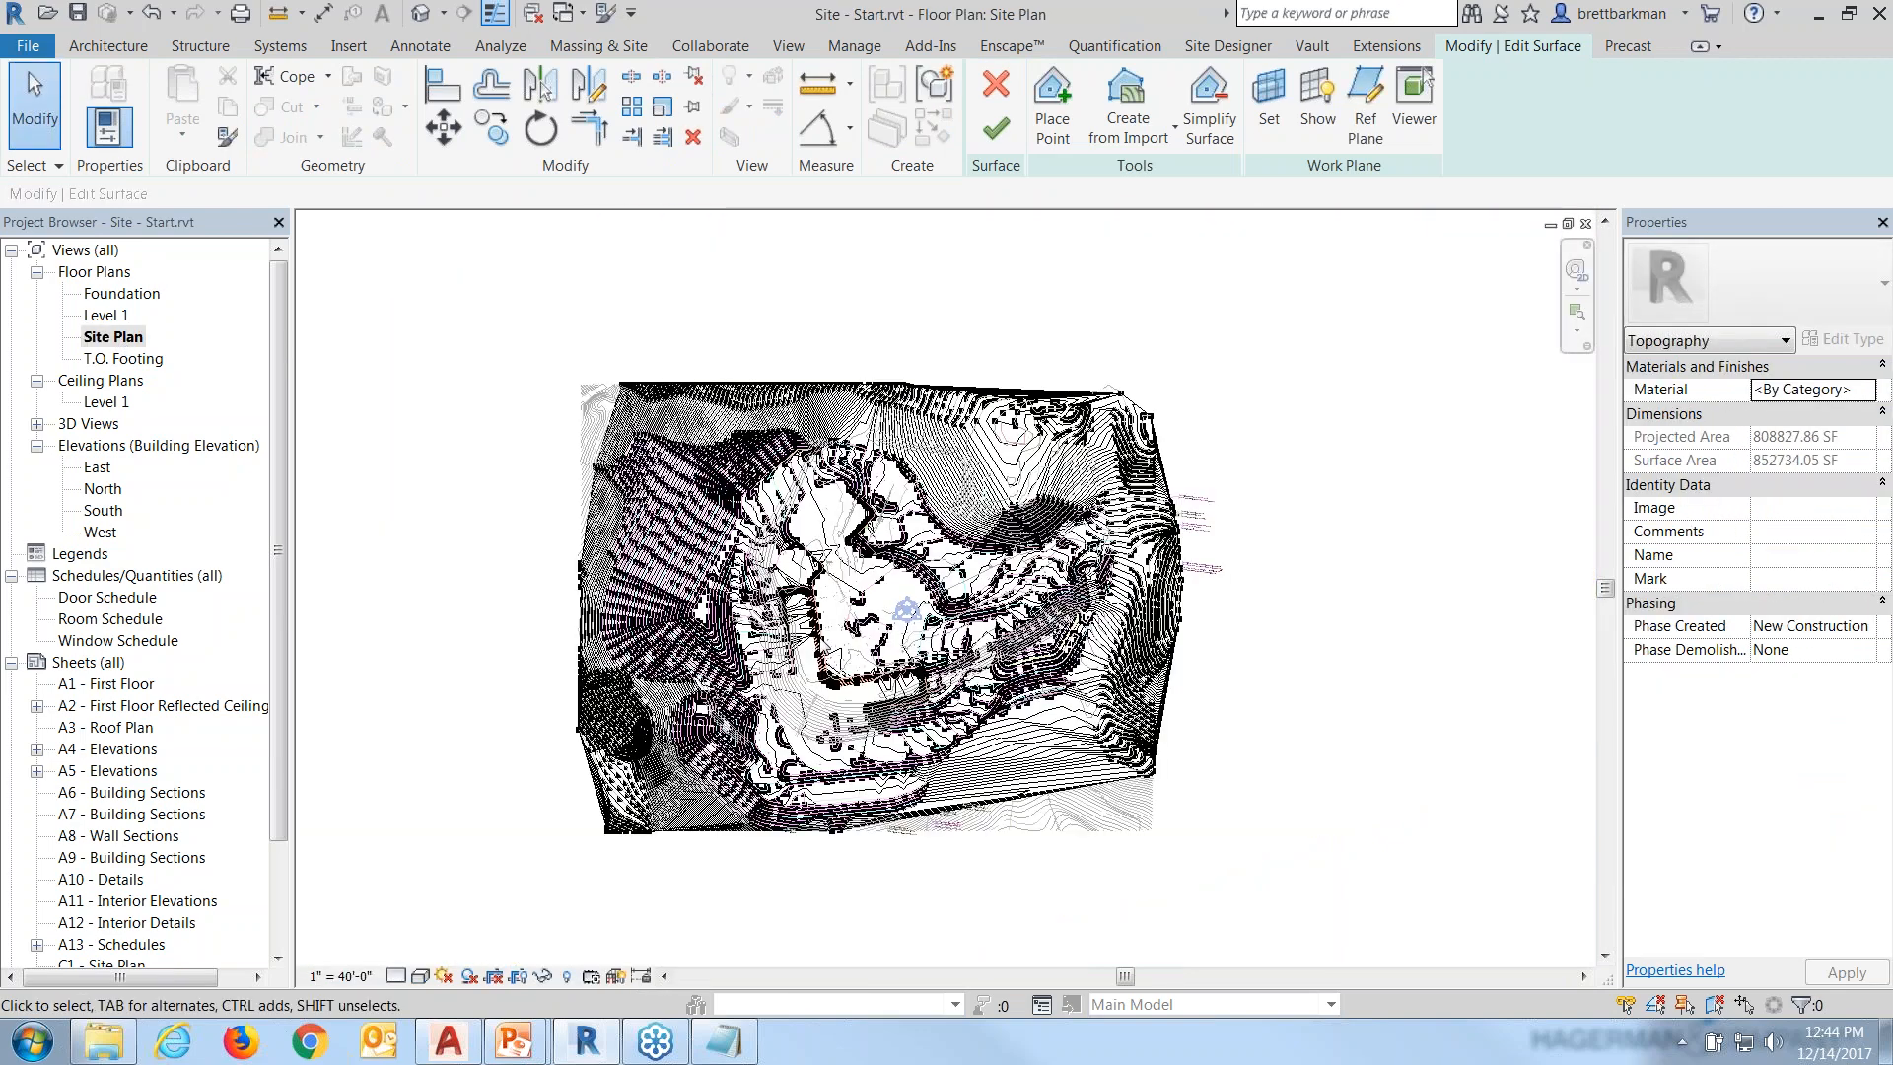
{"action": "scroll", "coordinate": [684, 568], "scroll_direction": "up", "scroll_amount": 2}
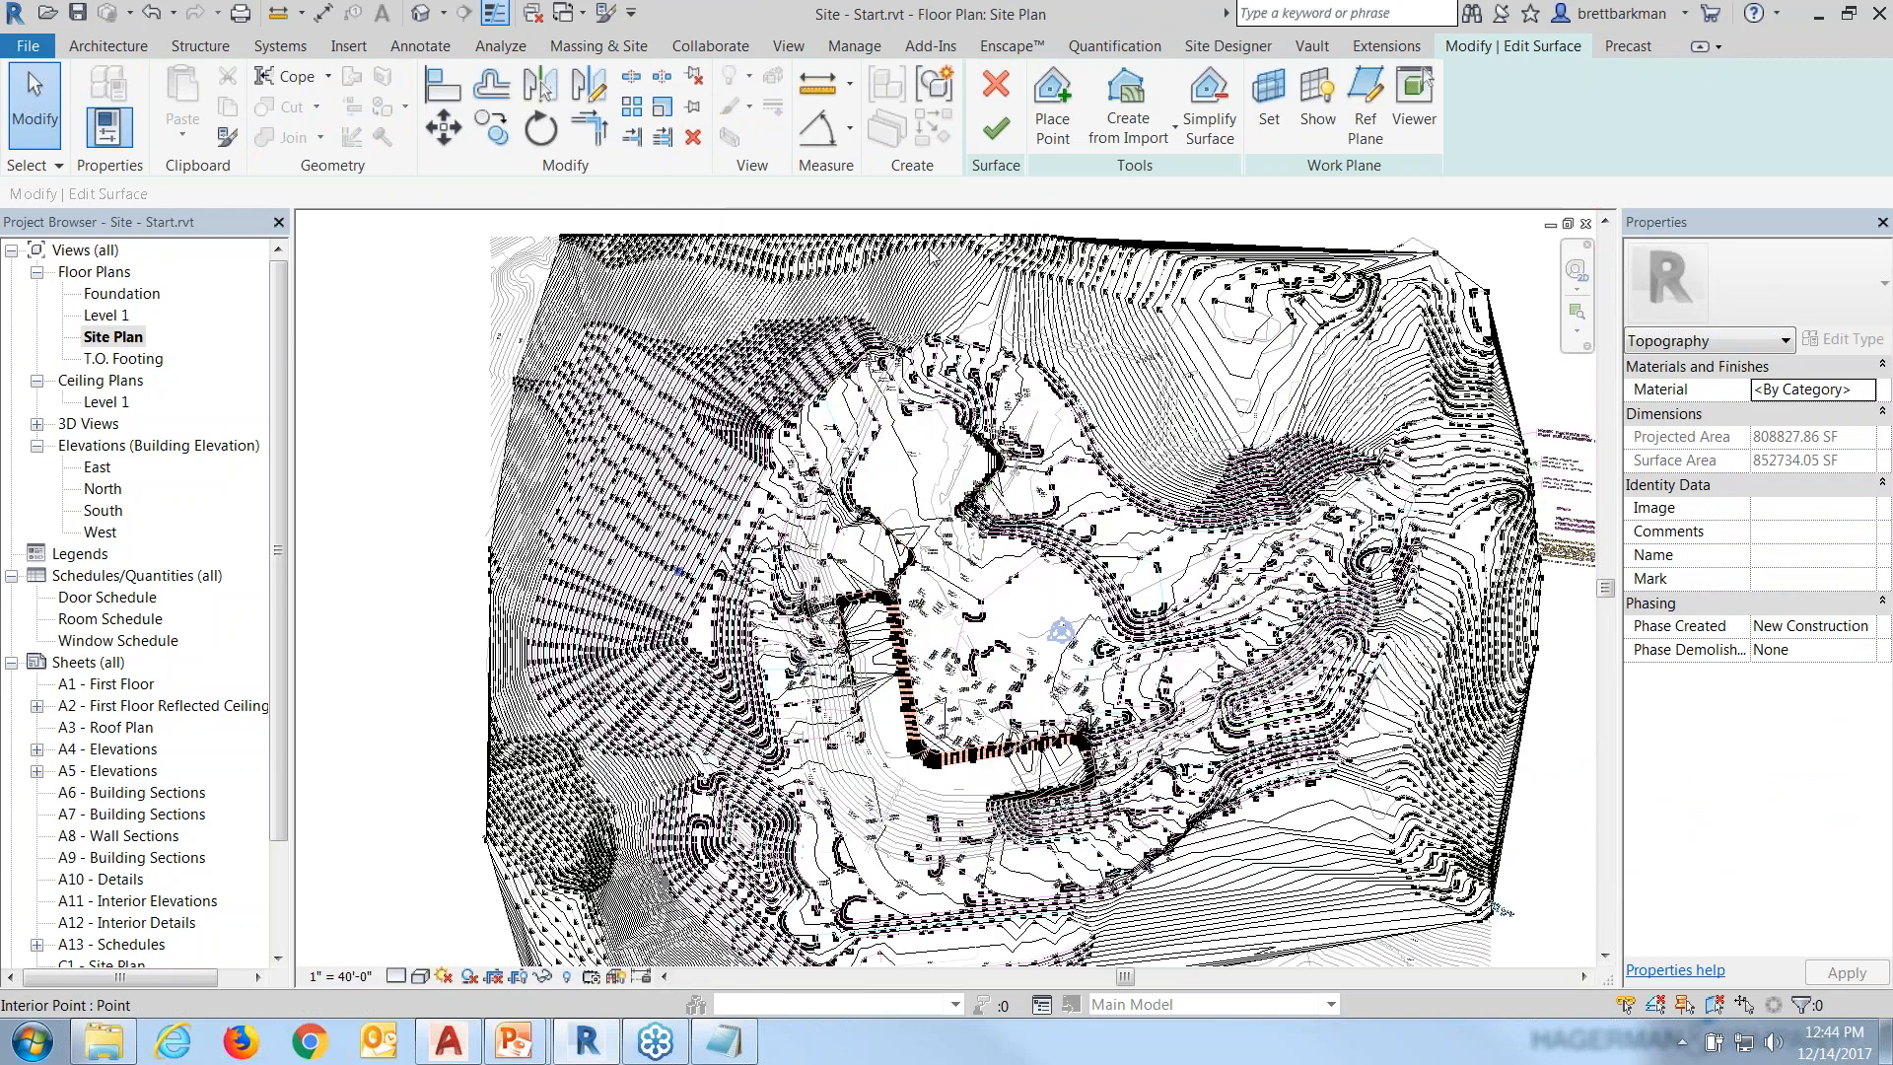
{"action": "left_click", "coordinate": [1057, 121]}
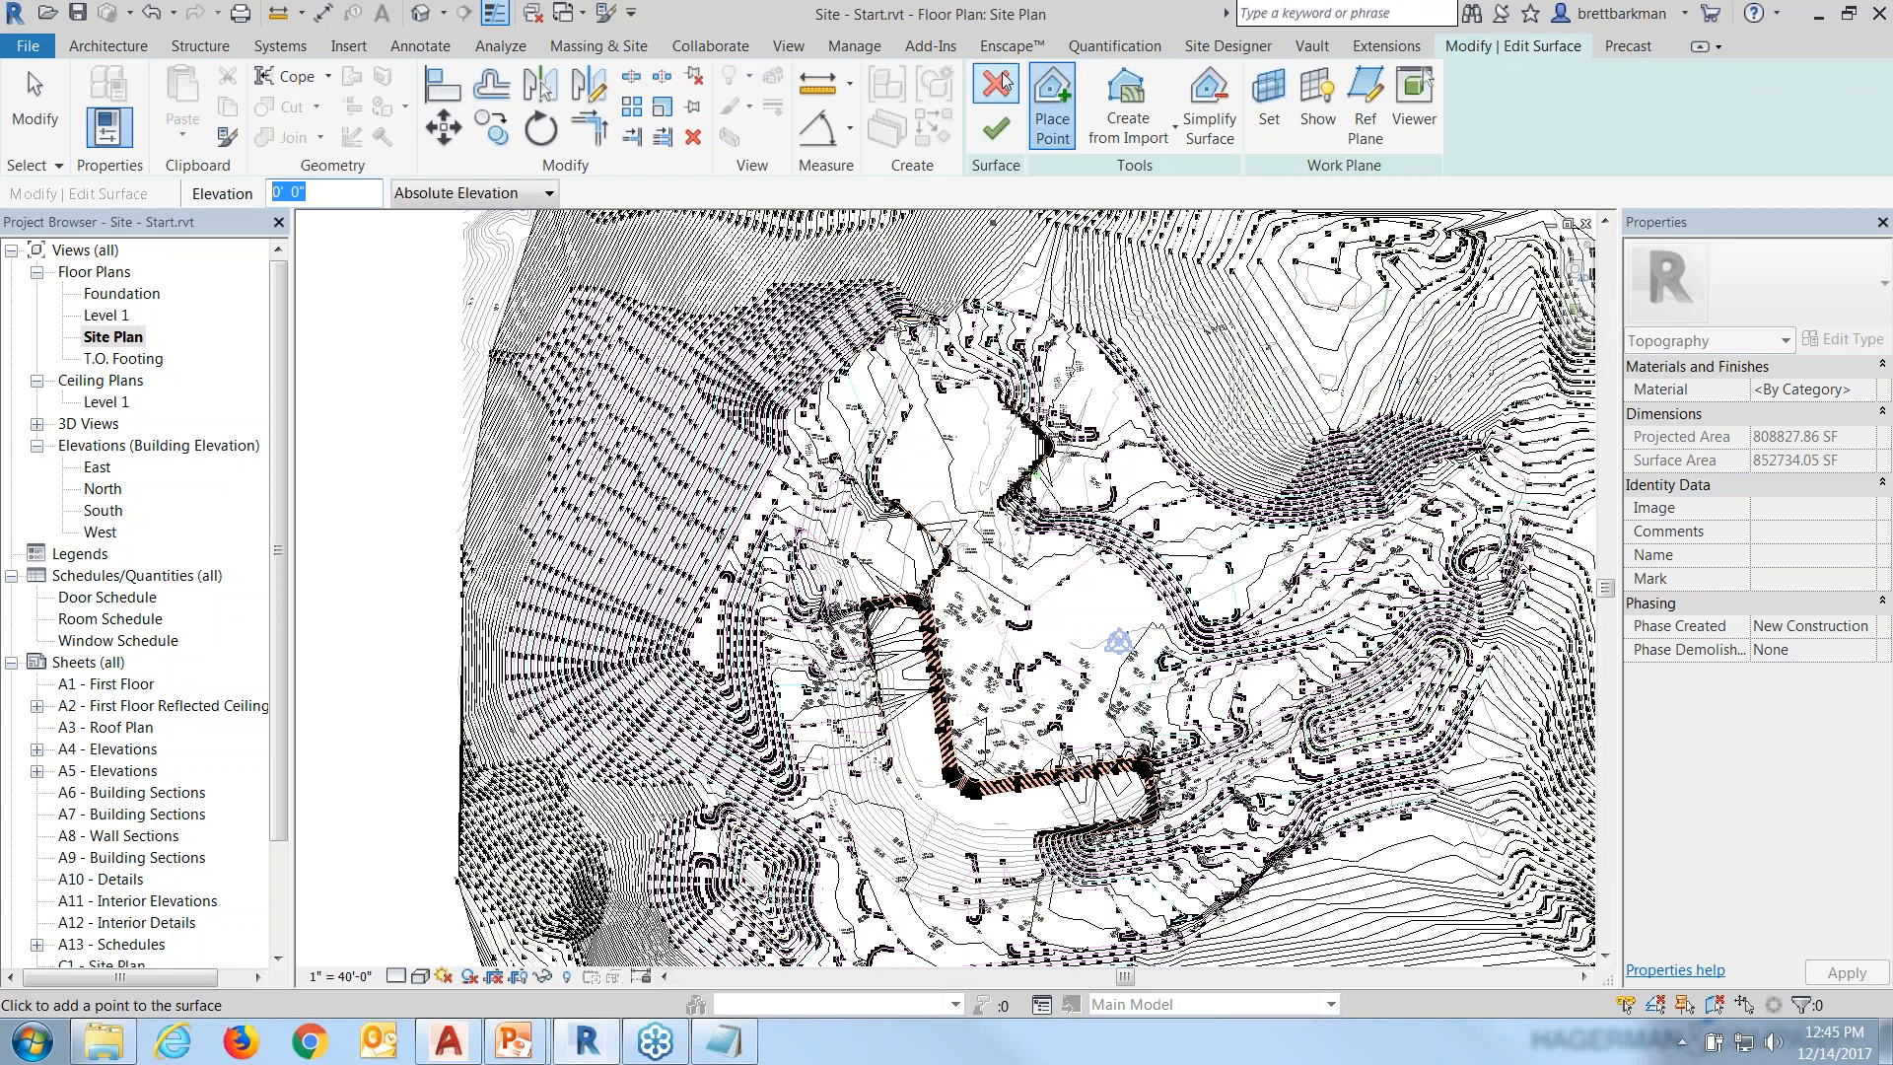
{"action": "left_click", "coordinate": [996, 128]}
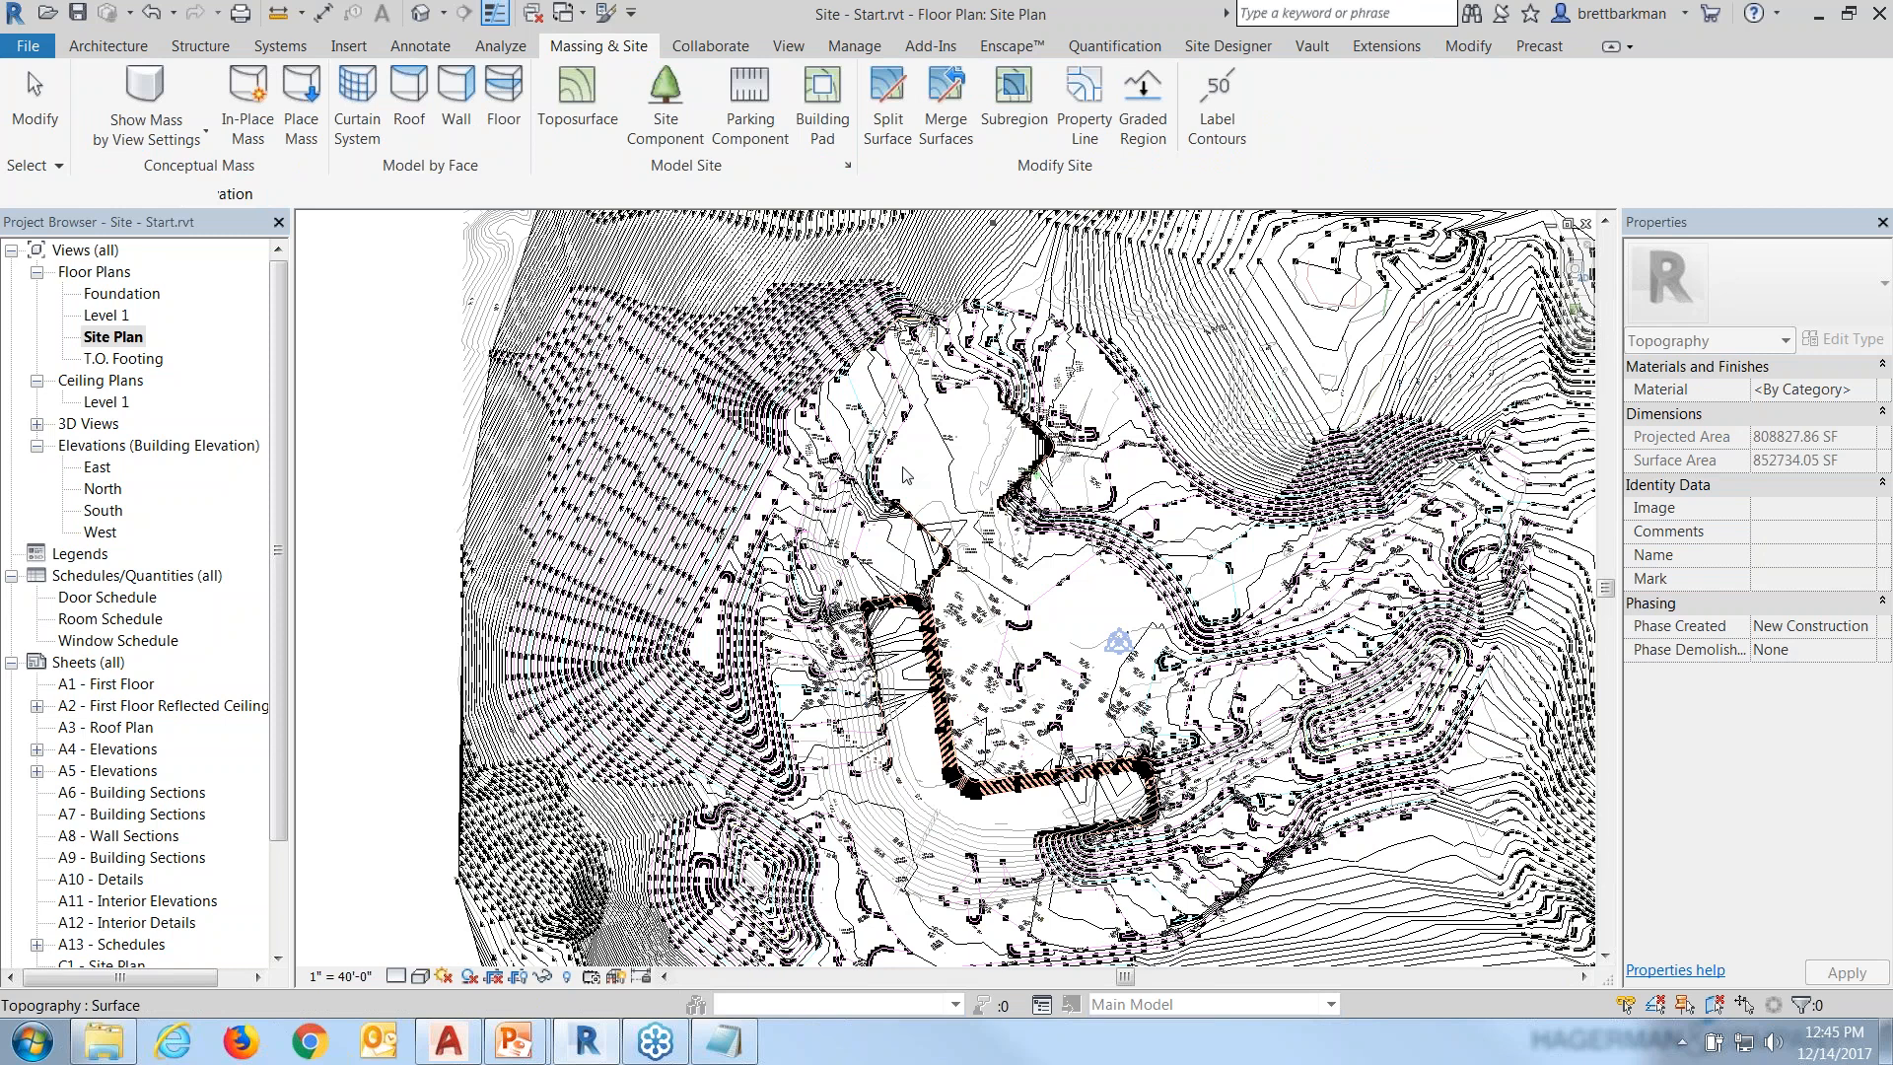
{"action": "key", "text": "Escape"}
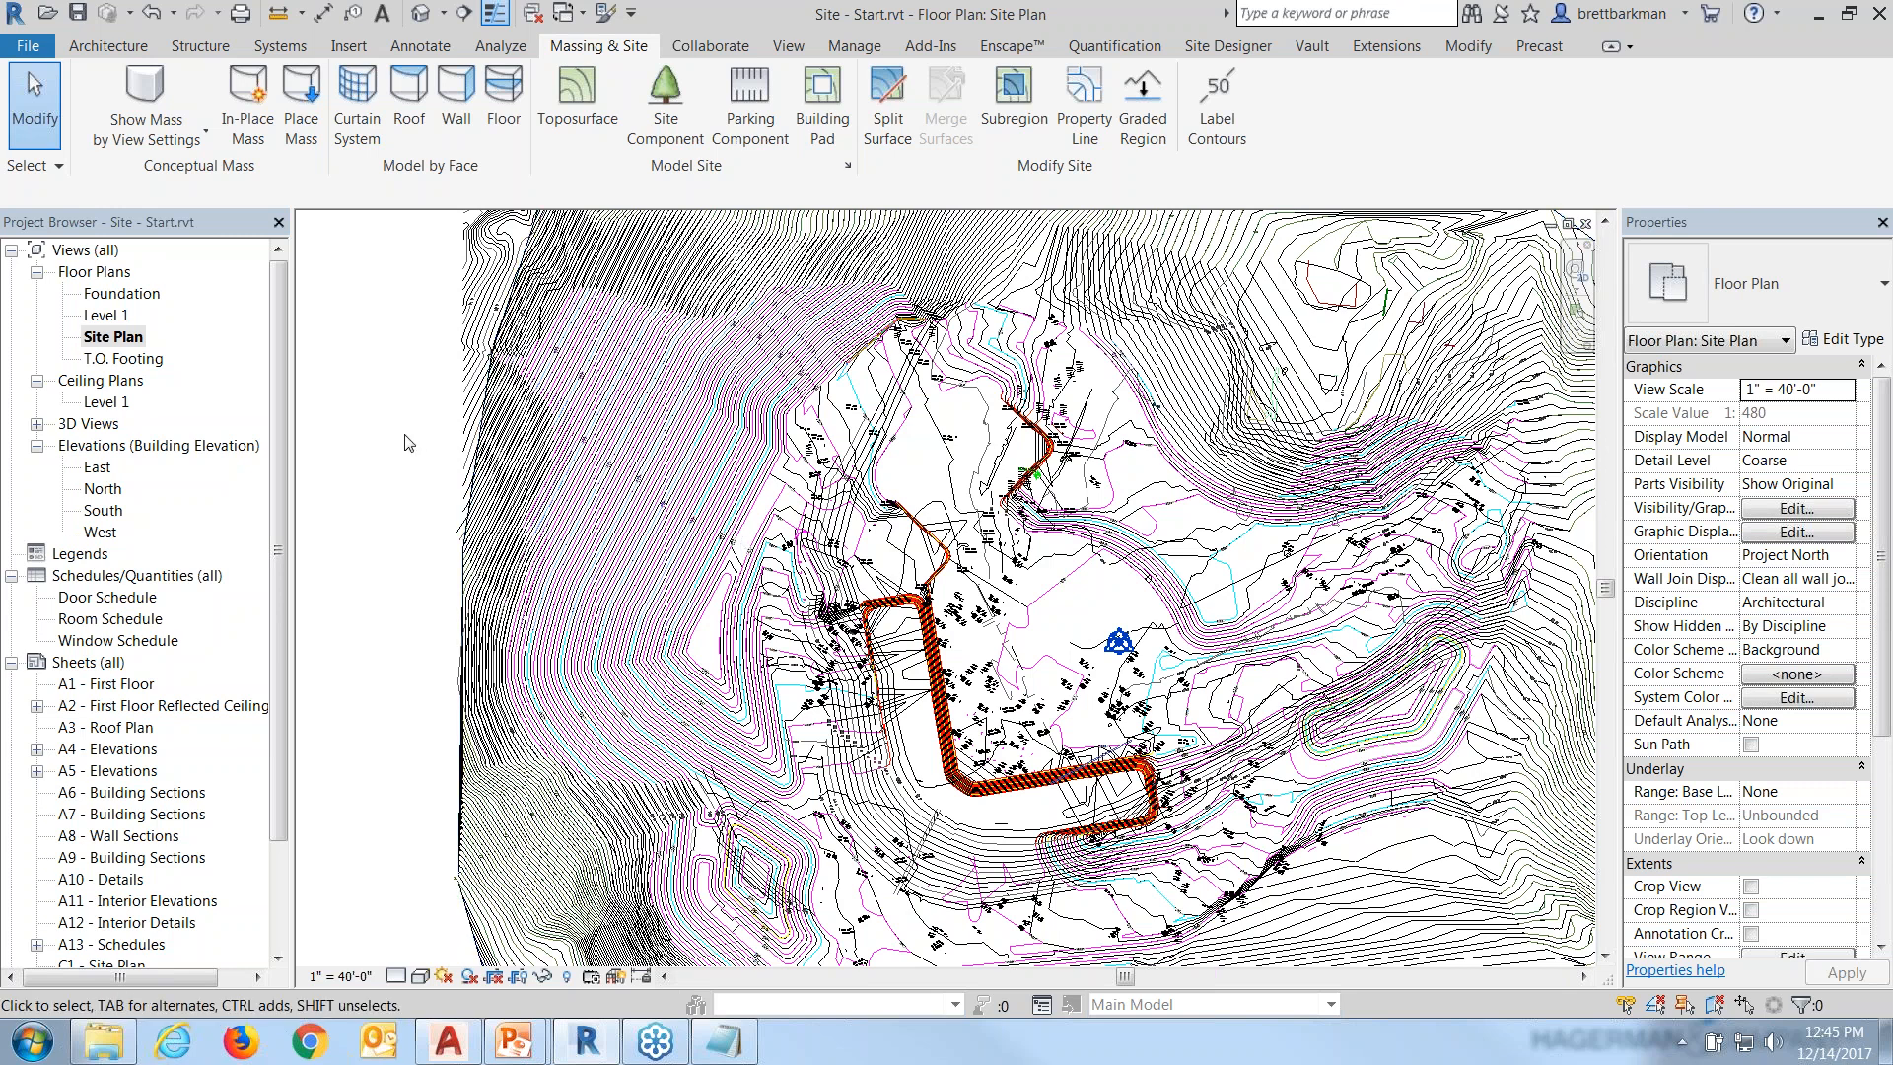
{"action": "left_click", "coordinate": [421, 13]}
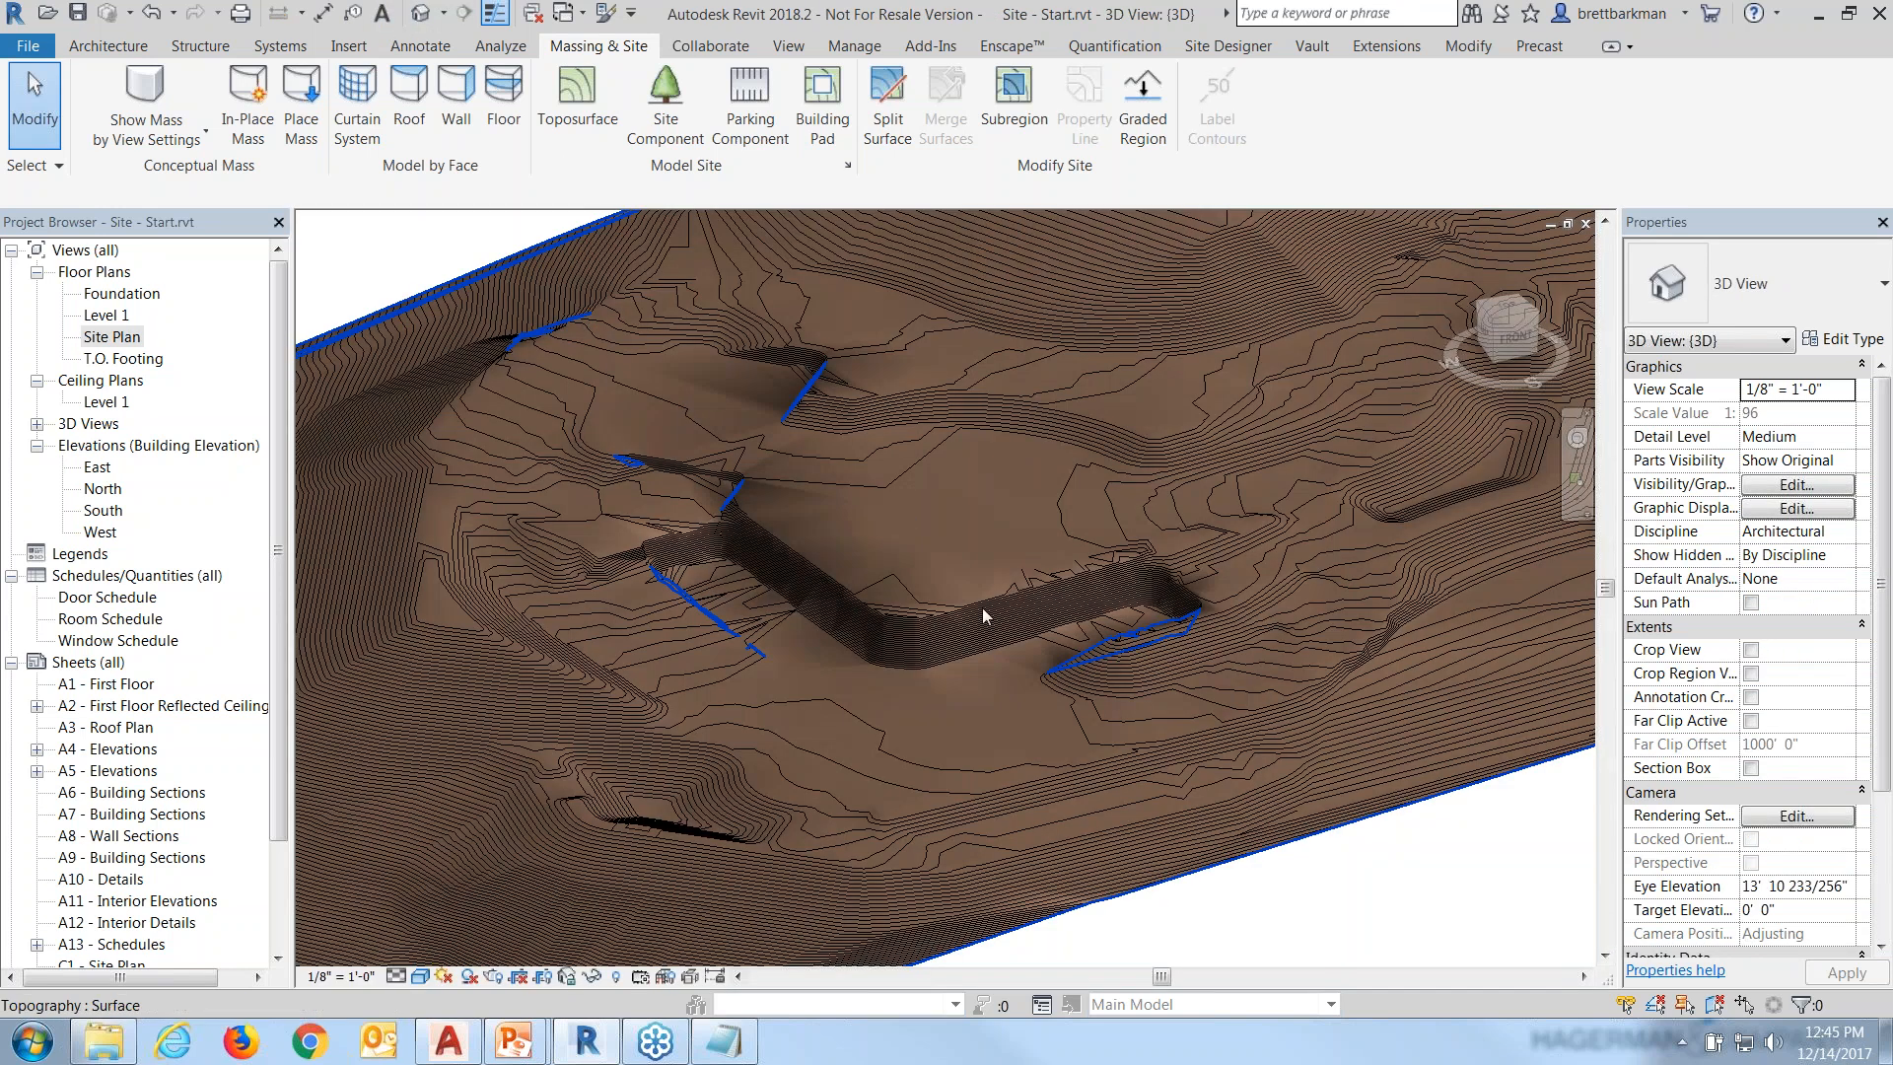
{"action": "scroll", "coordinate": [983, 616], "scroll_direction": "down", "scroll_amount": 3}
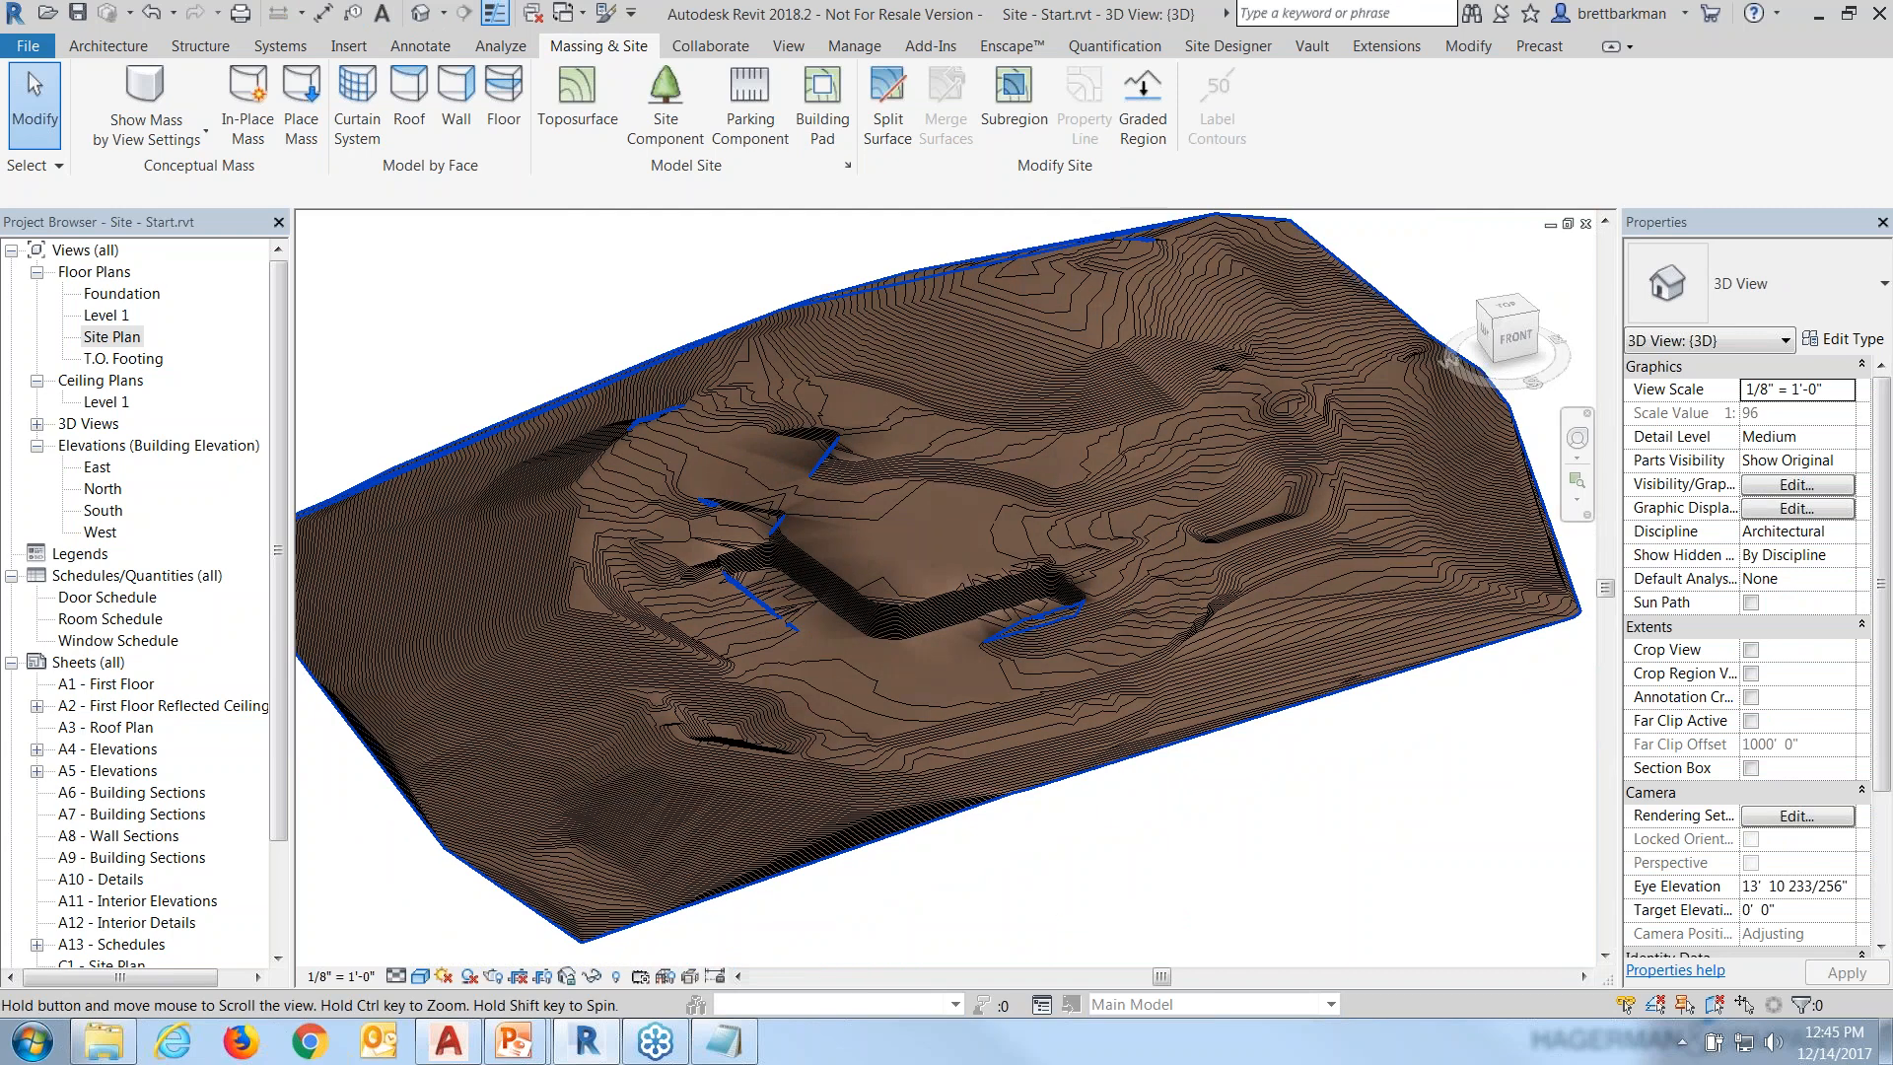
Switch to the PowerPoint slide show, advance to the "Create Toposurface From Points" slide, and return to Revit.
{"action": "mouse_move", "coordinate": [513, 1041]}
{"action": "left_click", "coordinate": [651, 903]}
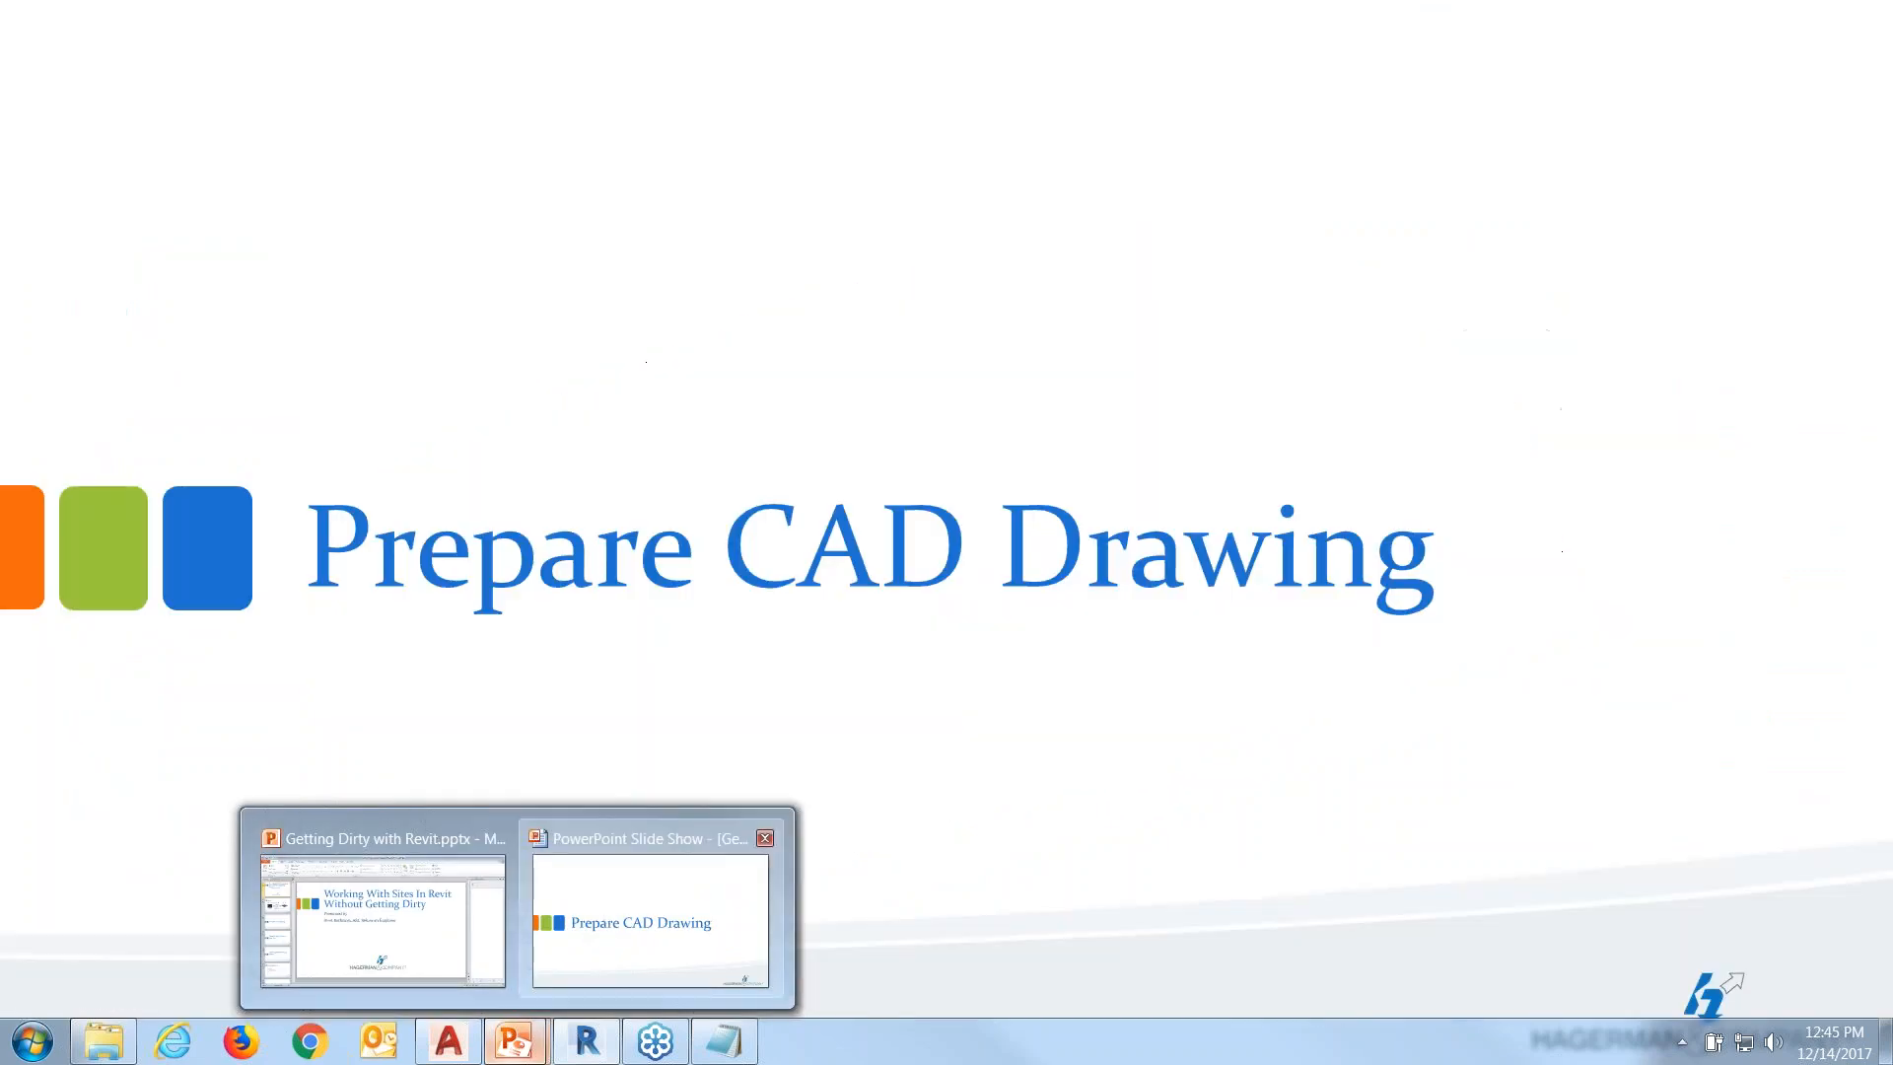
{"action": "key", "text": "Right"}
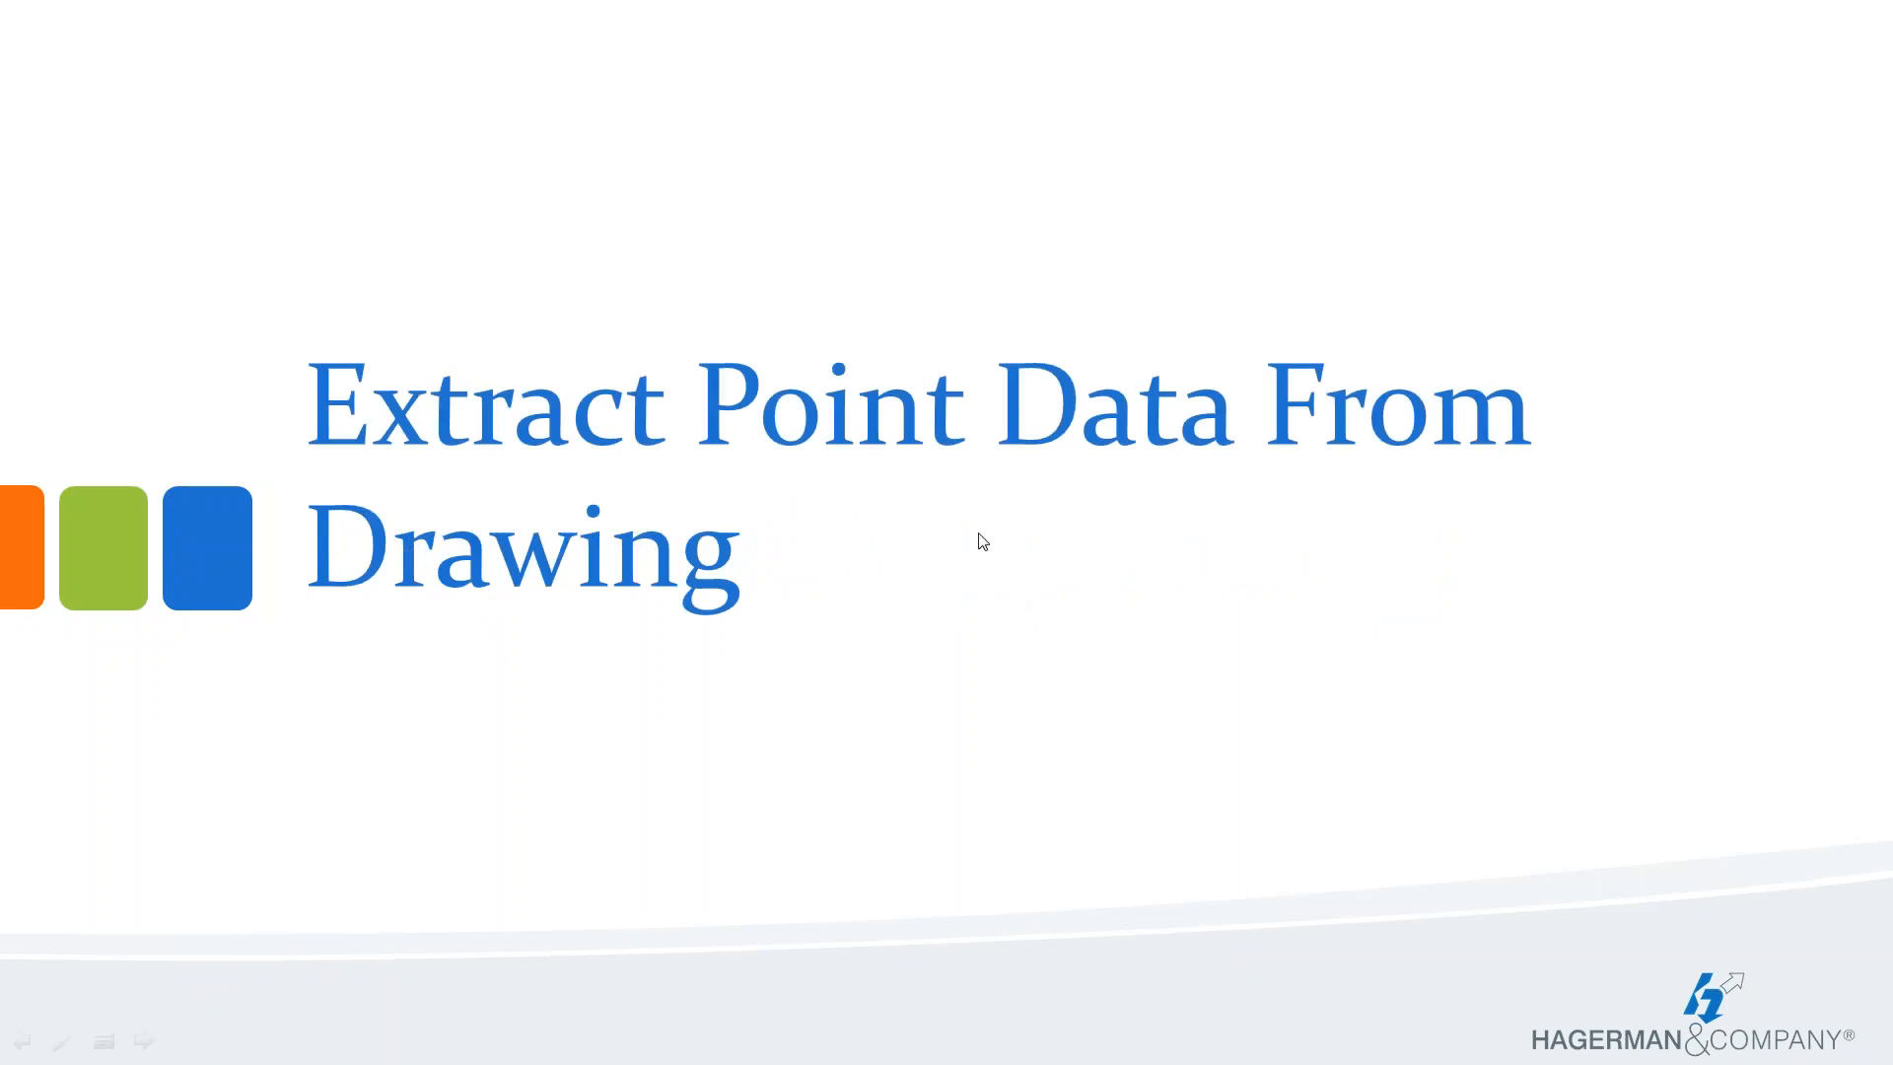
{"action": "left_click", "coordinate": [939, 547]}
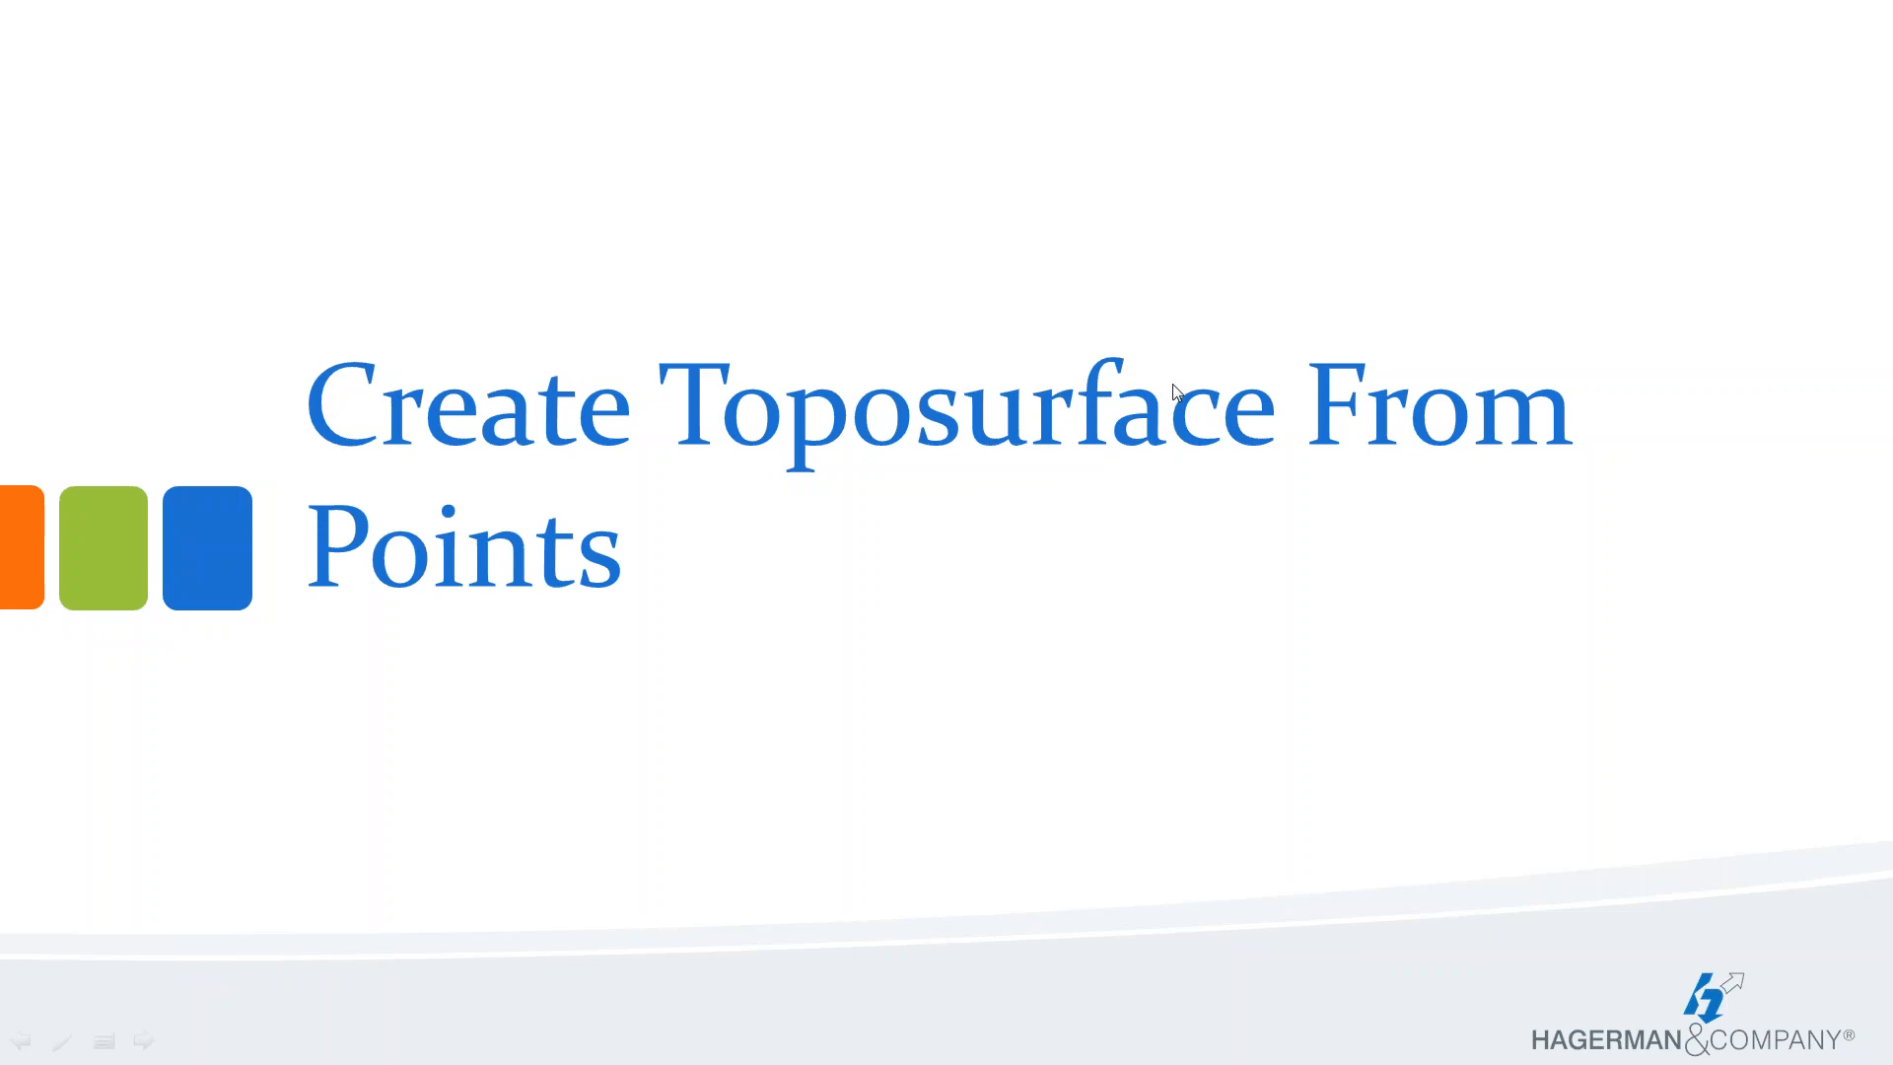
{"action": "key", "text": "super+Tab"}
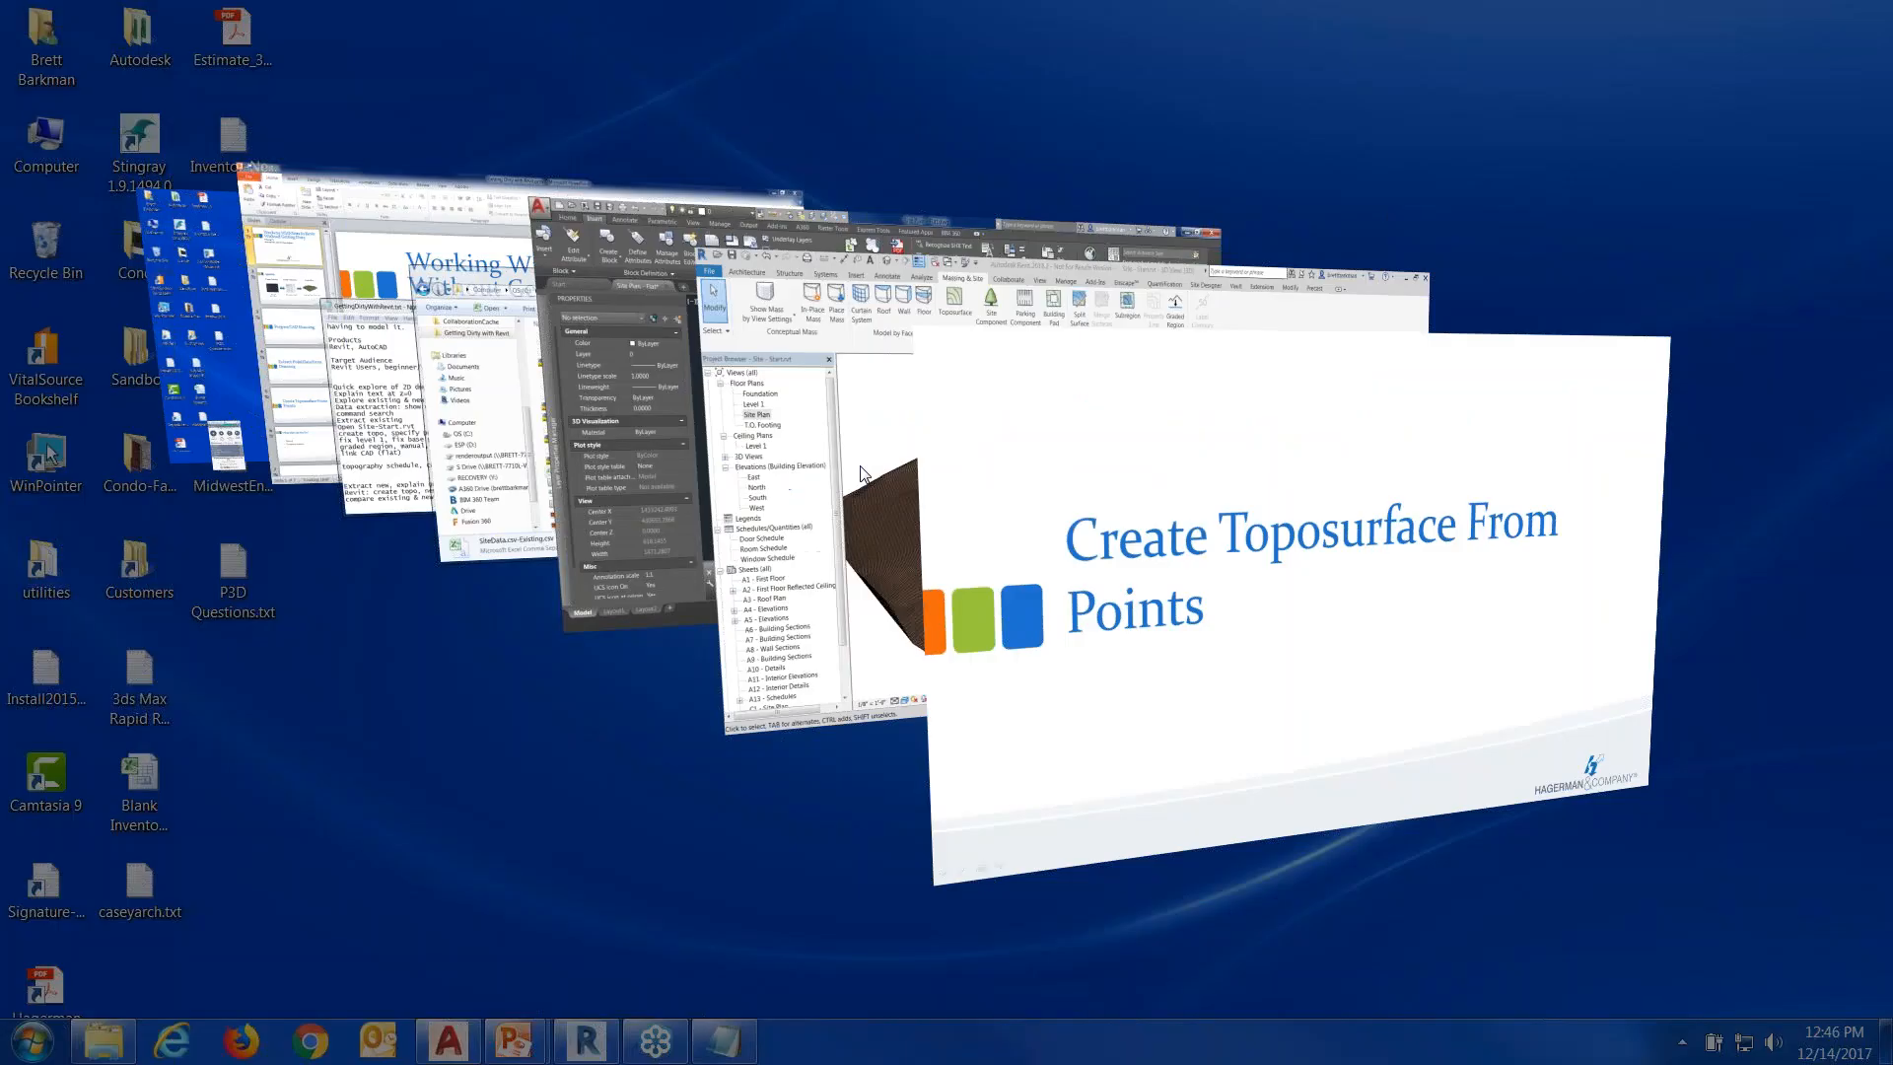
{"action": "left_click", "coordinate": [861, 473]}
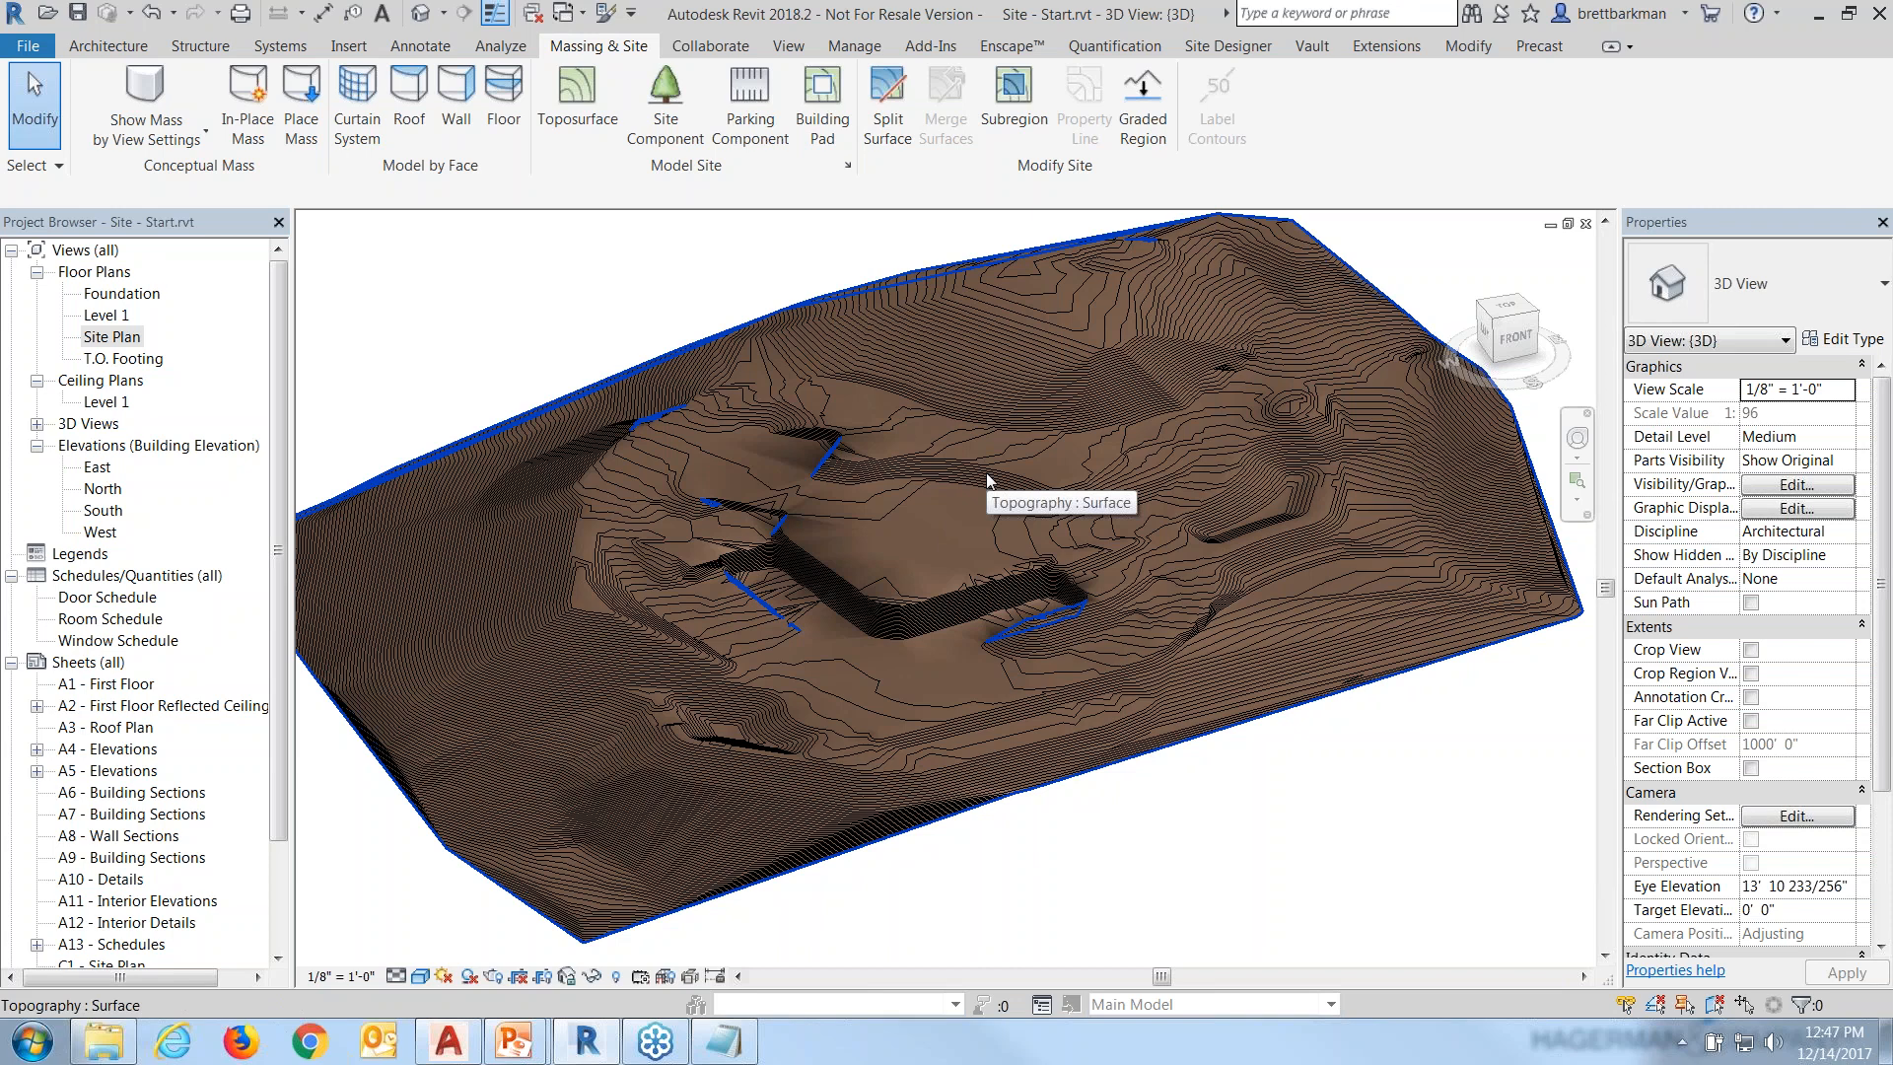
Bring up the Site Designer tools and open the Site Plan view focused on the contours around the building.
{"action": "left_click", "coordinate": [1225, 49]}
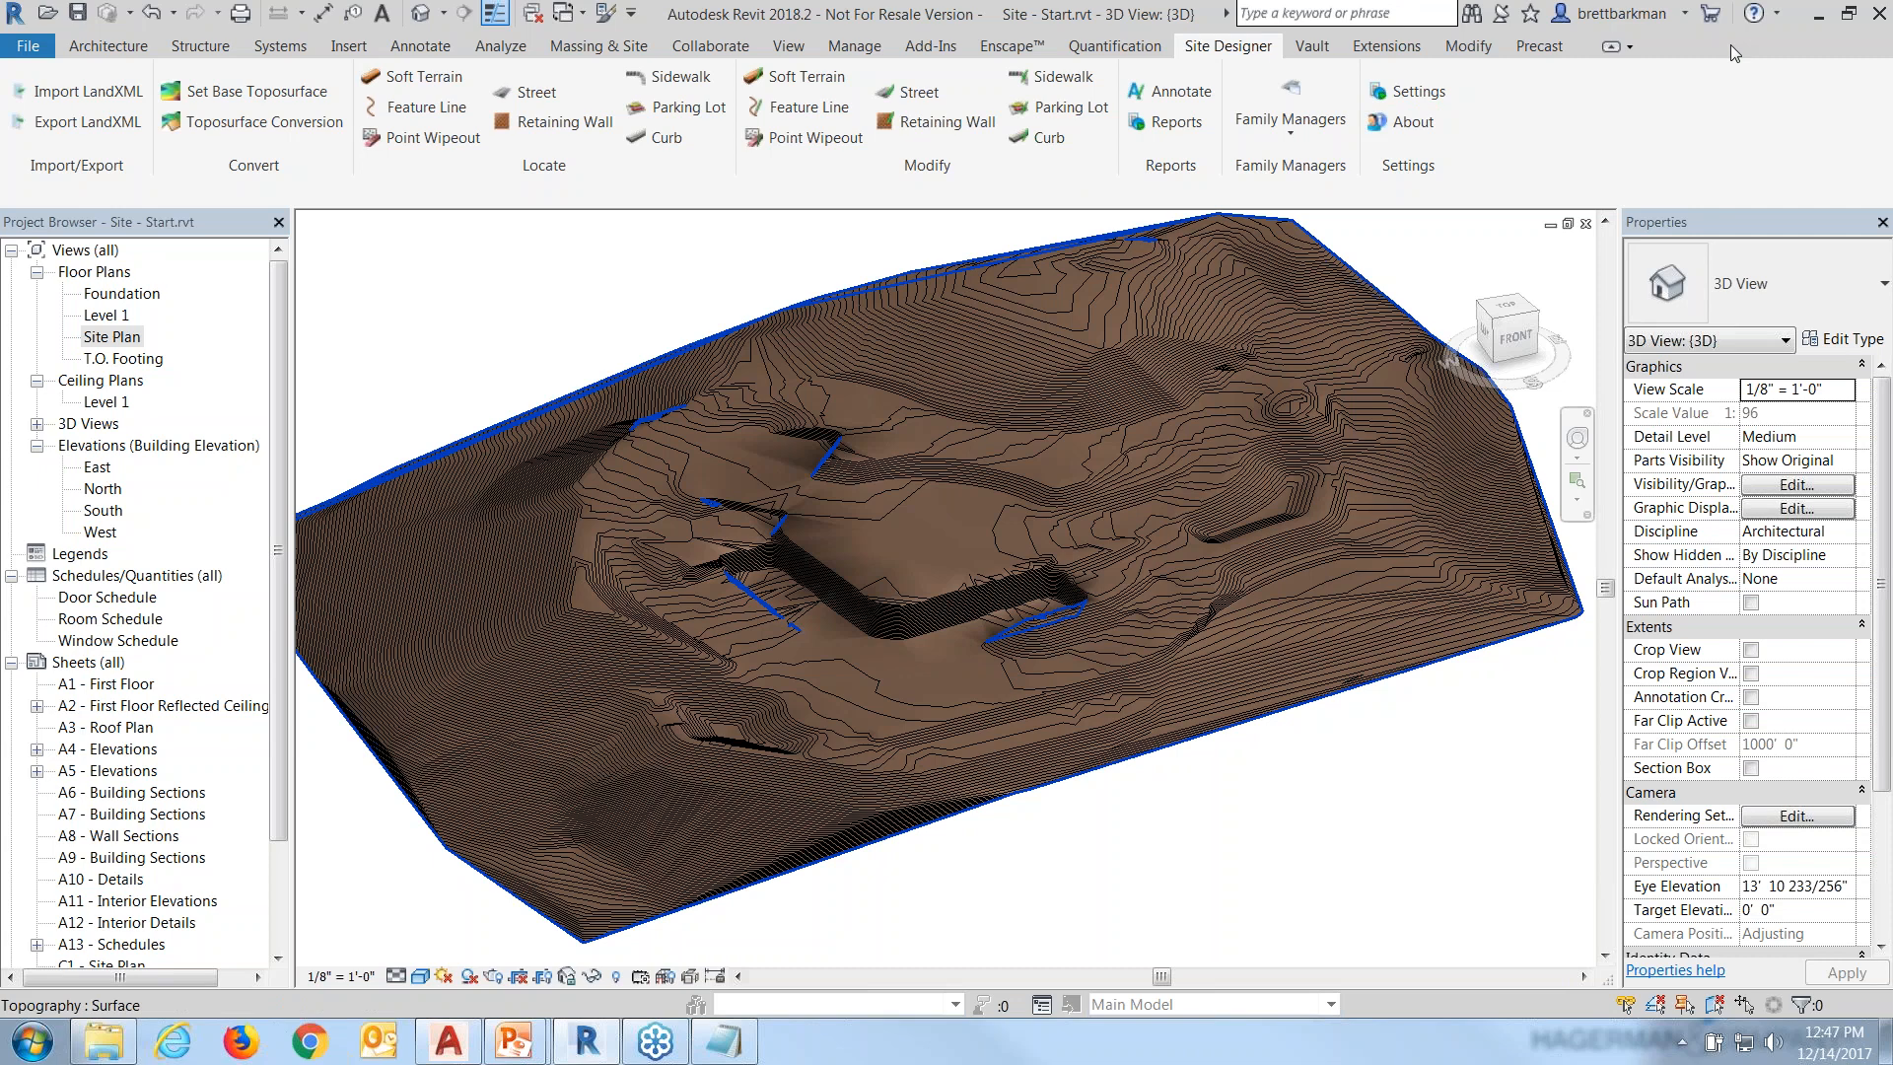
{"action": "double_click", "coordinate": [120, 340]}
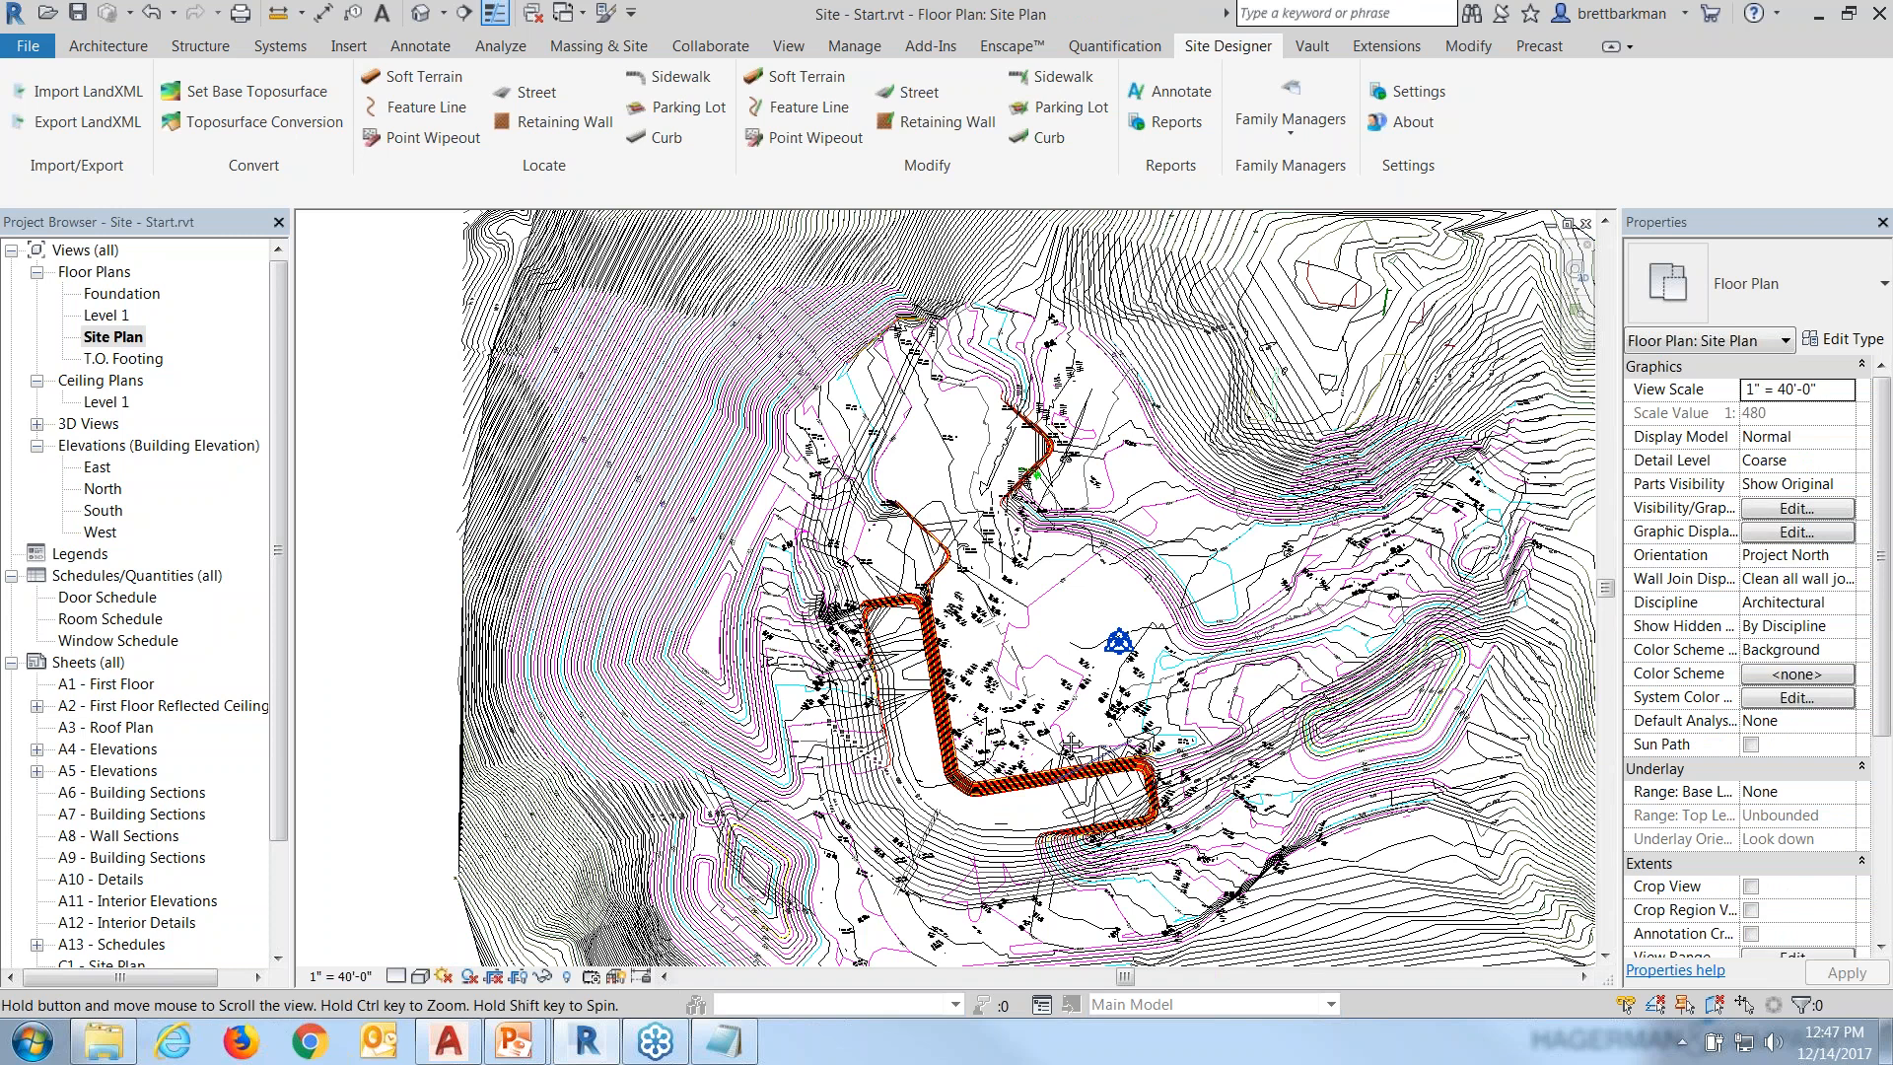
{"action": "middle_click_drag", "start_coordinate": [1072, 745], "coordinate": [900, 519]}
{"action": "scroll", "coordinate": [900, 519], "scroll_direction": "up", "scroll_amount": 3}
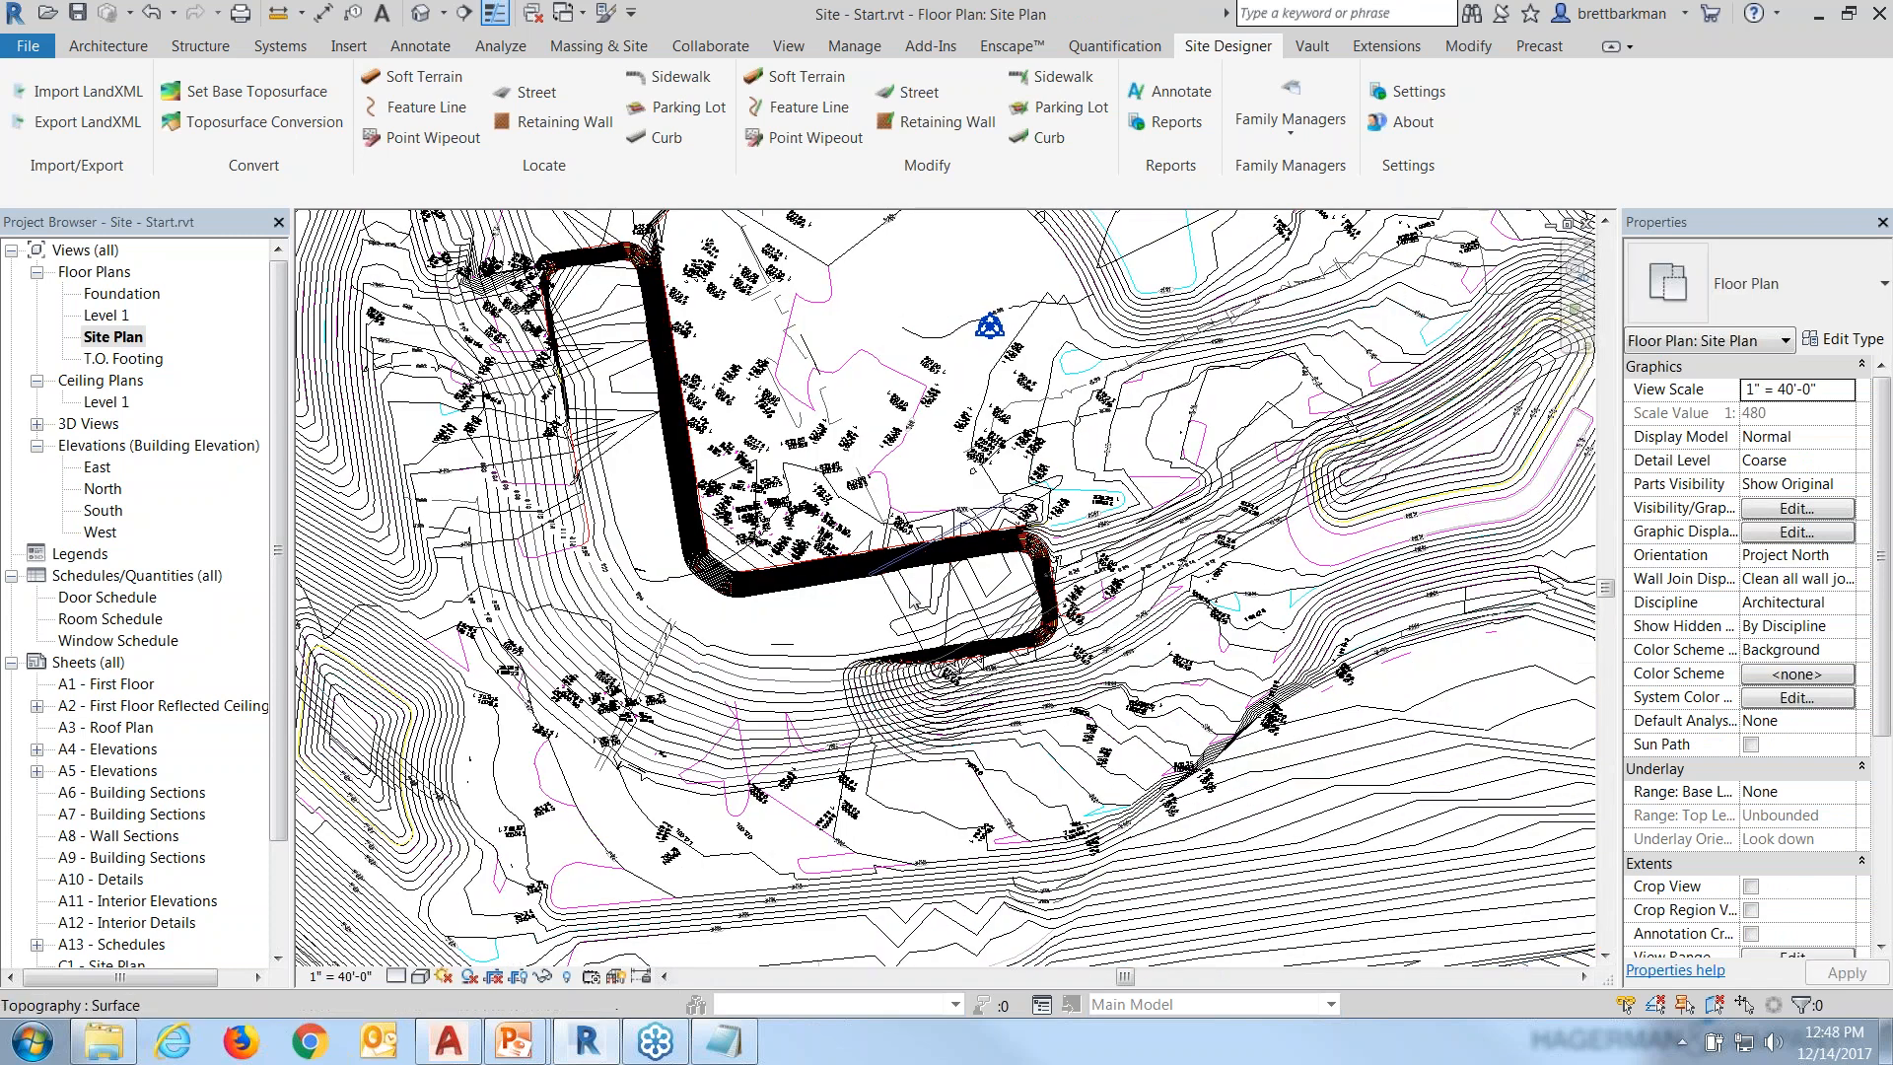
{"action": "middle_click_drag", "start_coordinate": [708, 509], "coordinate": [909, 594]}
Review the linked site plan's layers among the imported categories in the Site Plan's Visibility/Graphic Overrides, then cancel the dialog.
{"action": "key", "text": "v"}
{"action": "key", "text": "g"}
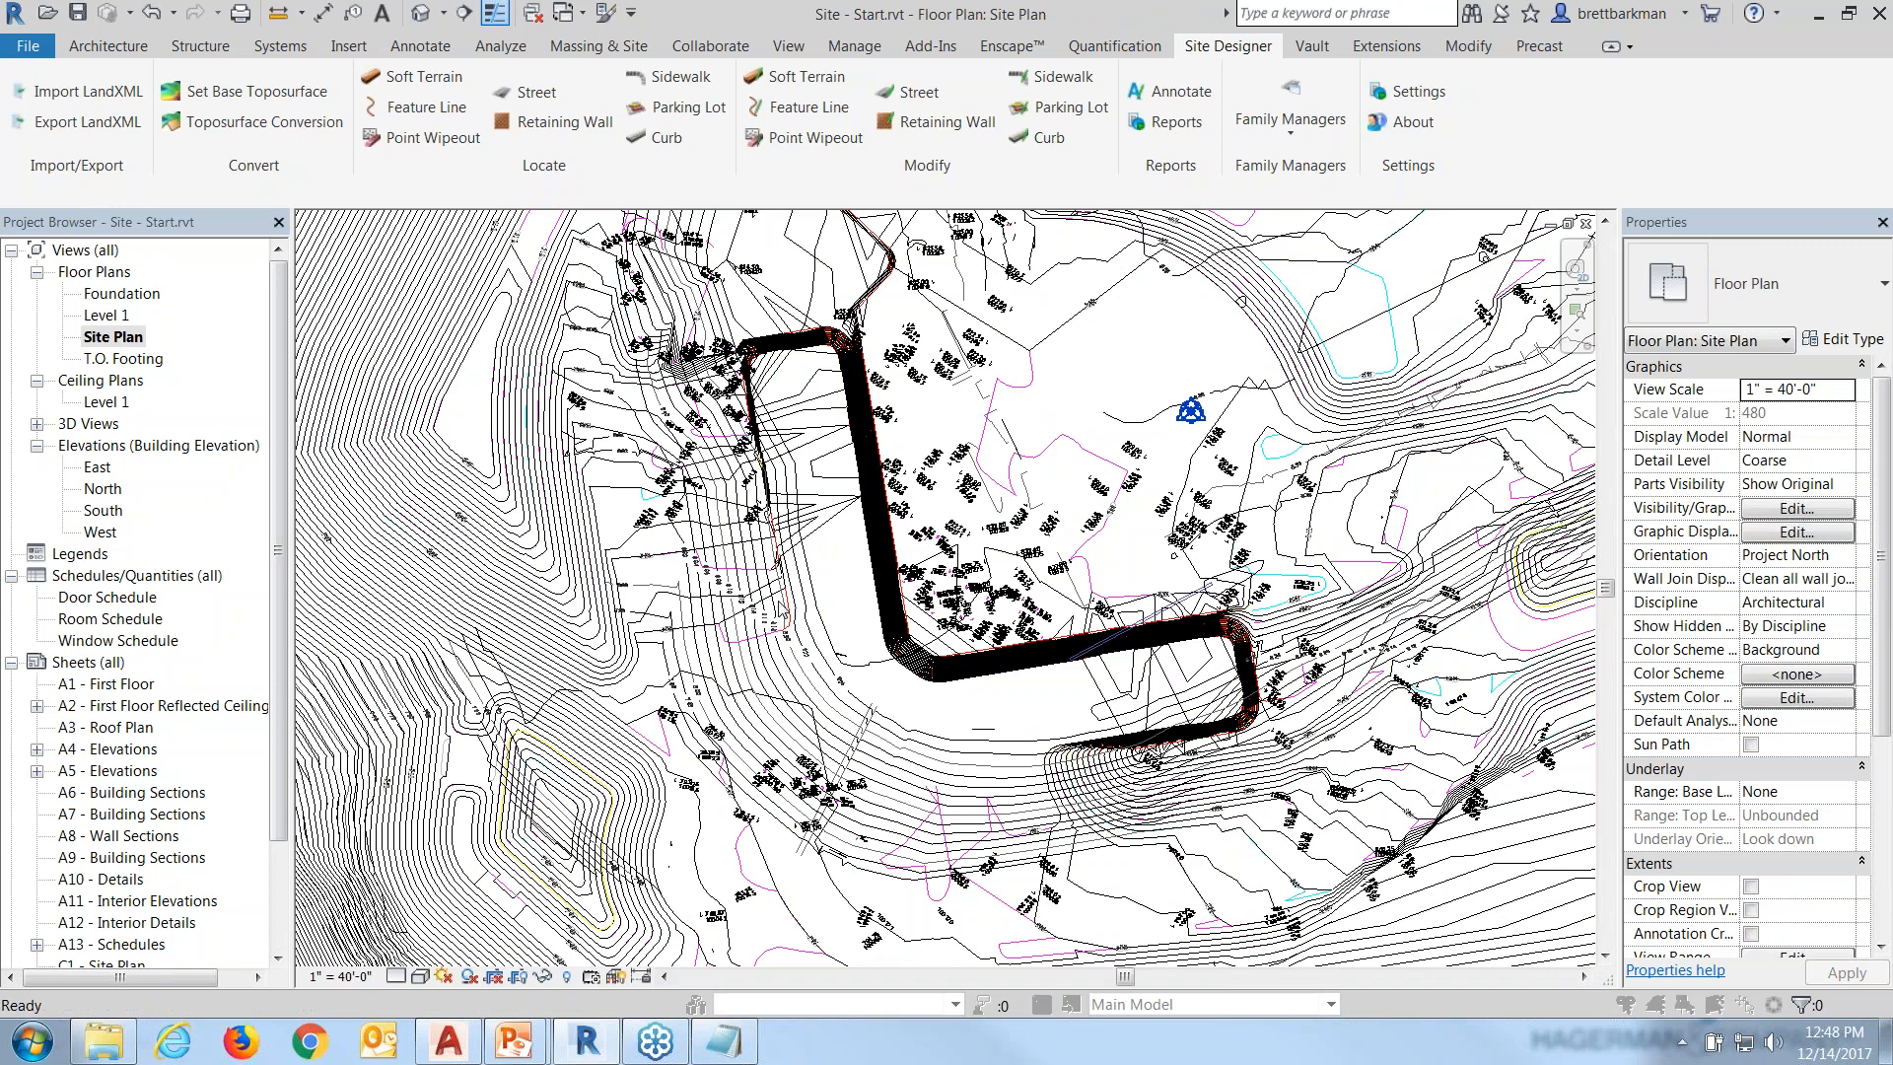
{"action": "left_click", "coordinate": [529, 89]}
{"action": "left_click", "coordinate": [80, 223]}
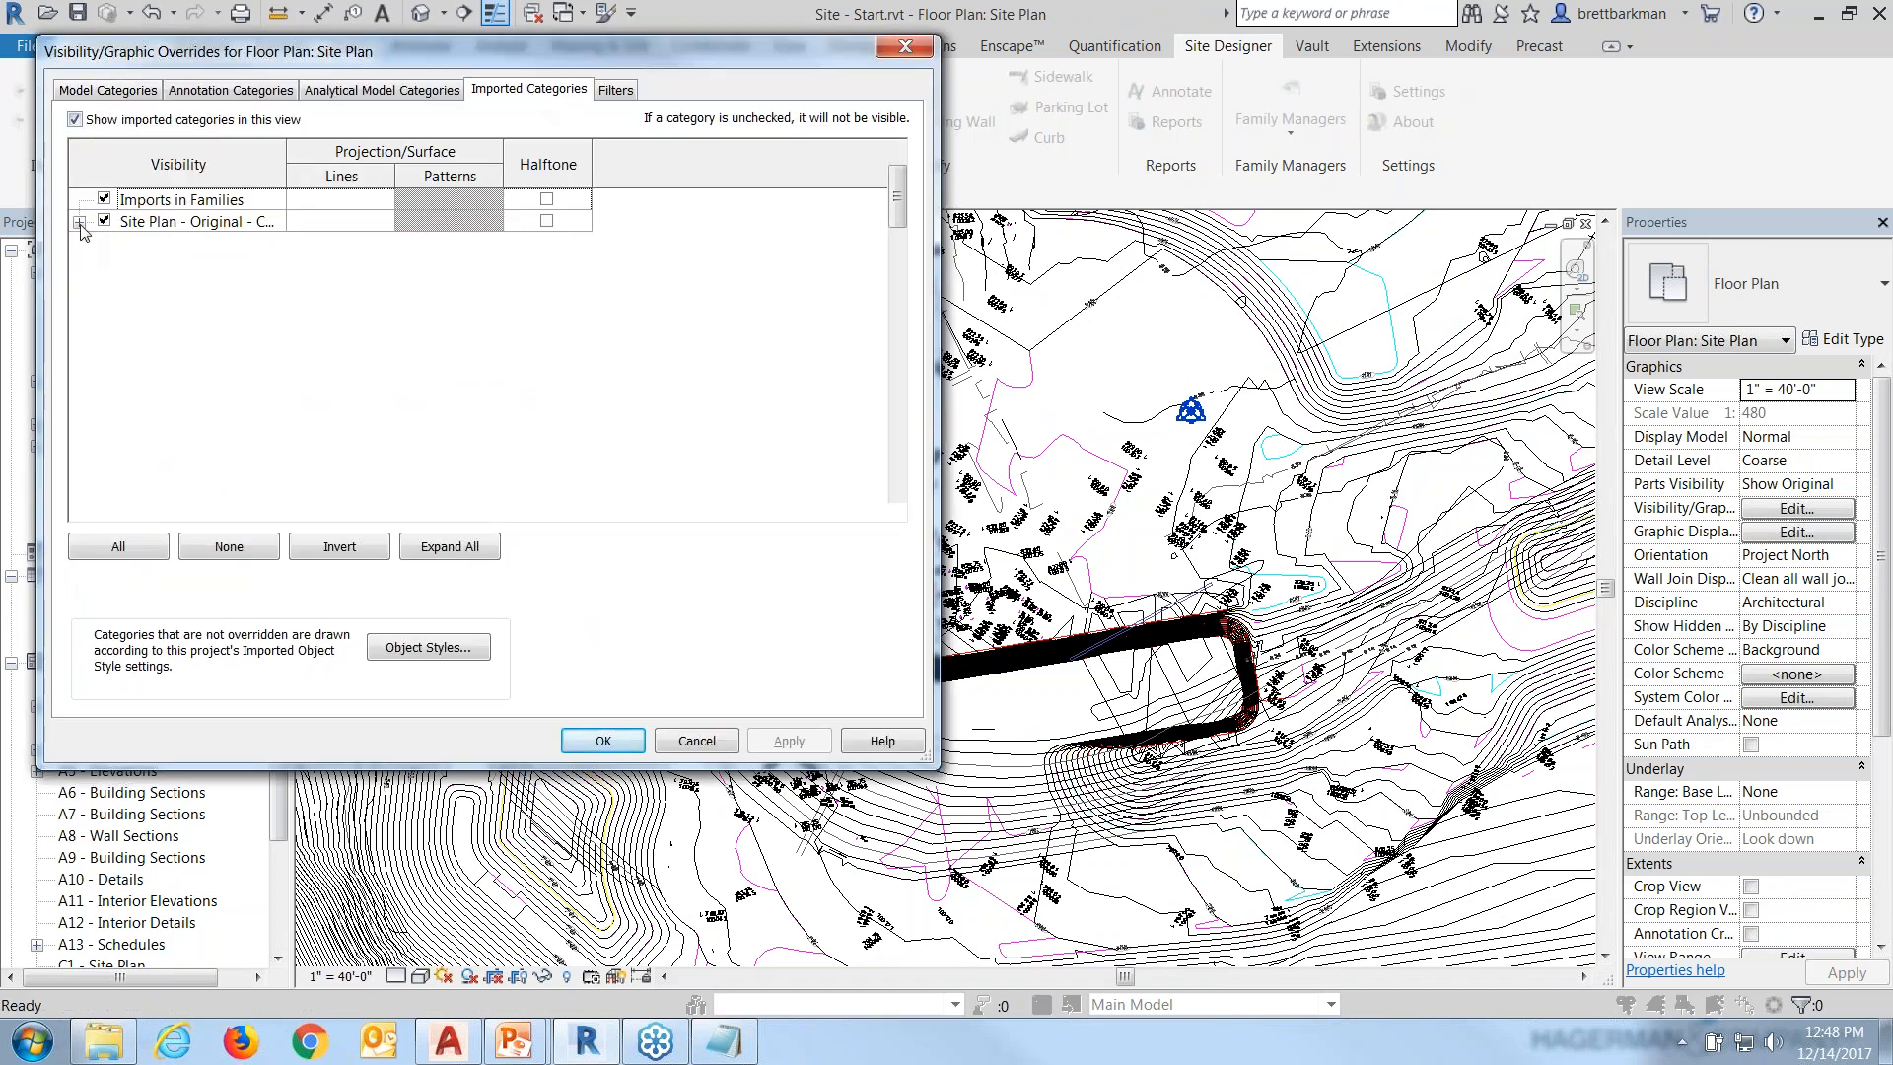
{"action": "left_click_drag", "start_coordinate": [898, 215], "coordinate": [898, 490]}
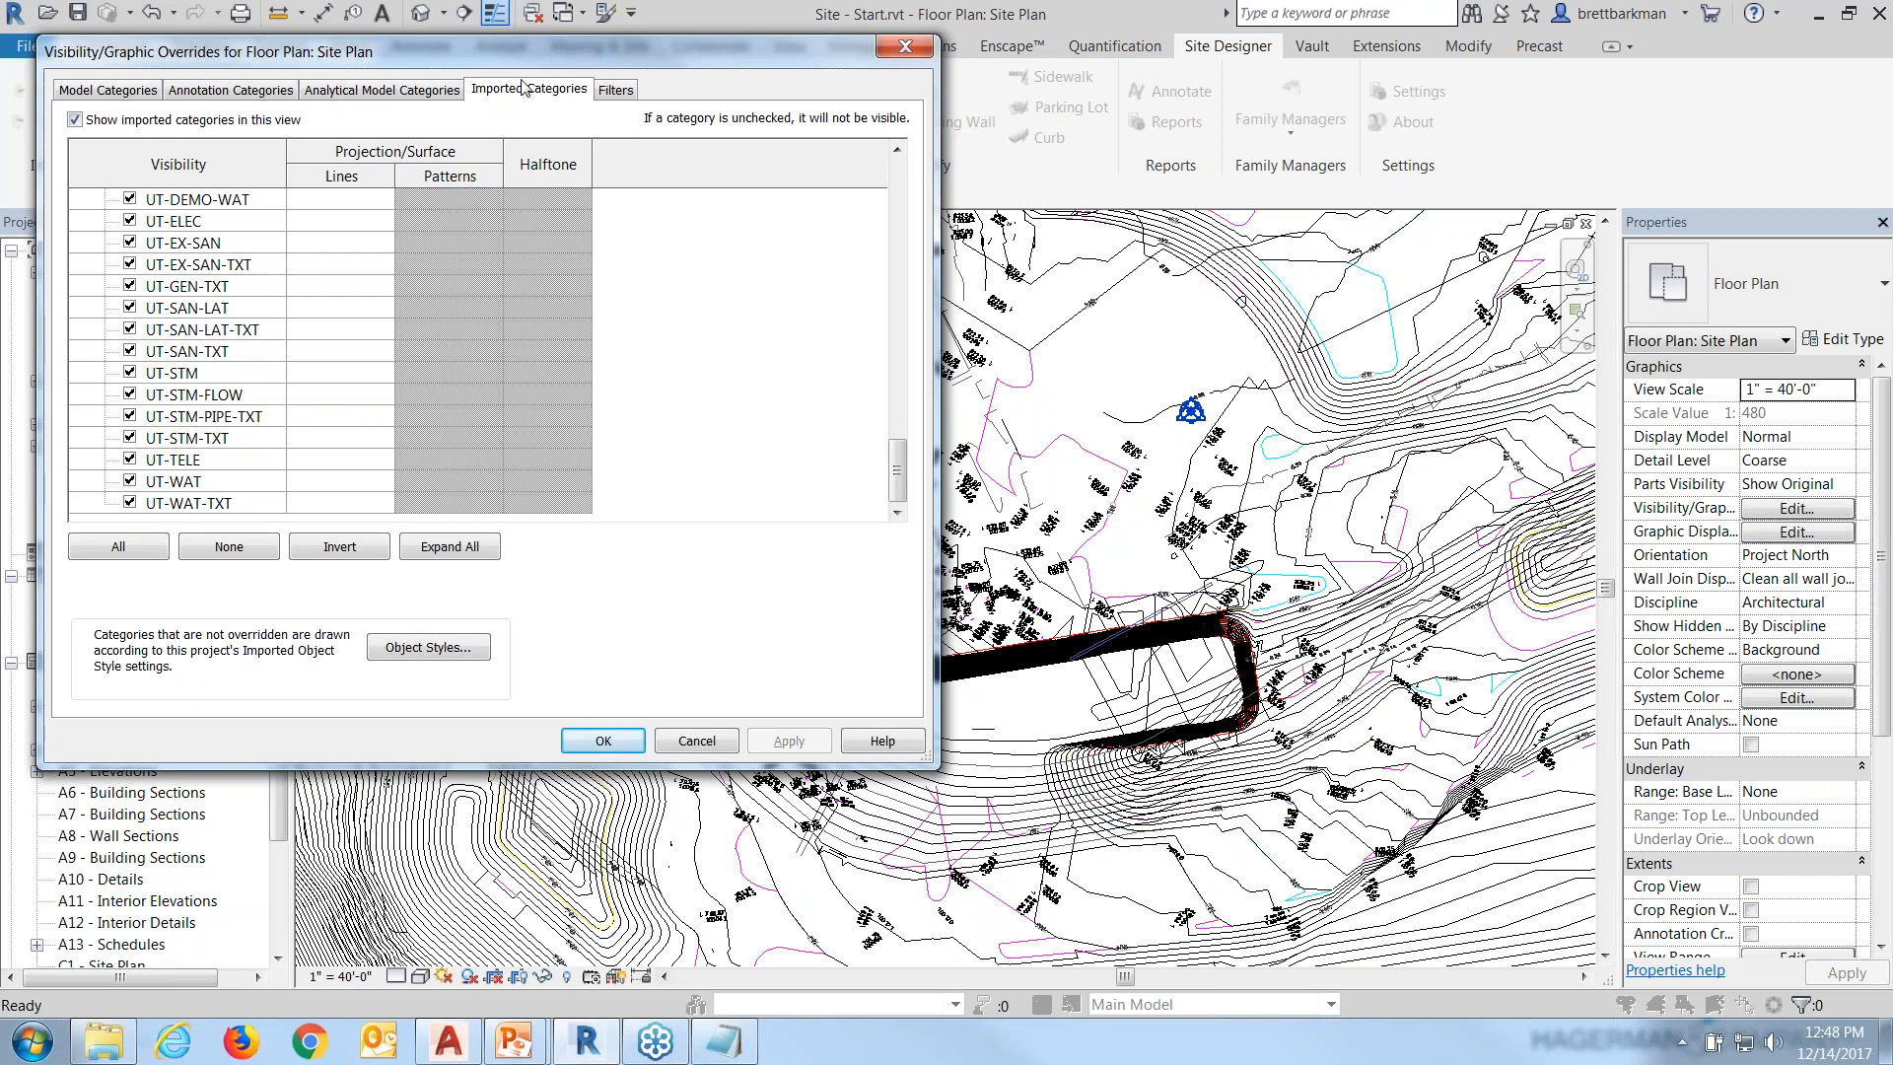
{"action": "left_click_drag", "start_coordinate": [519, 52], "coordinate": [567, 69]}
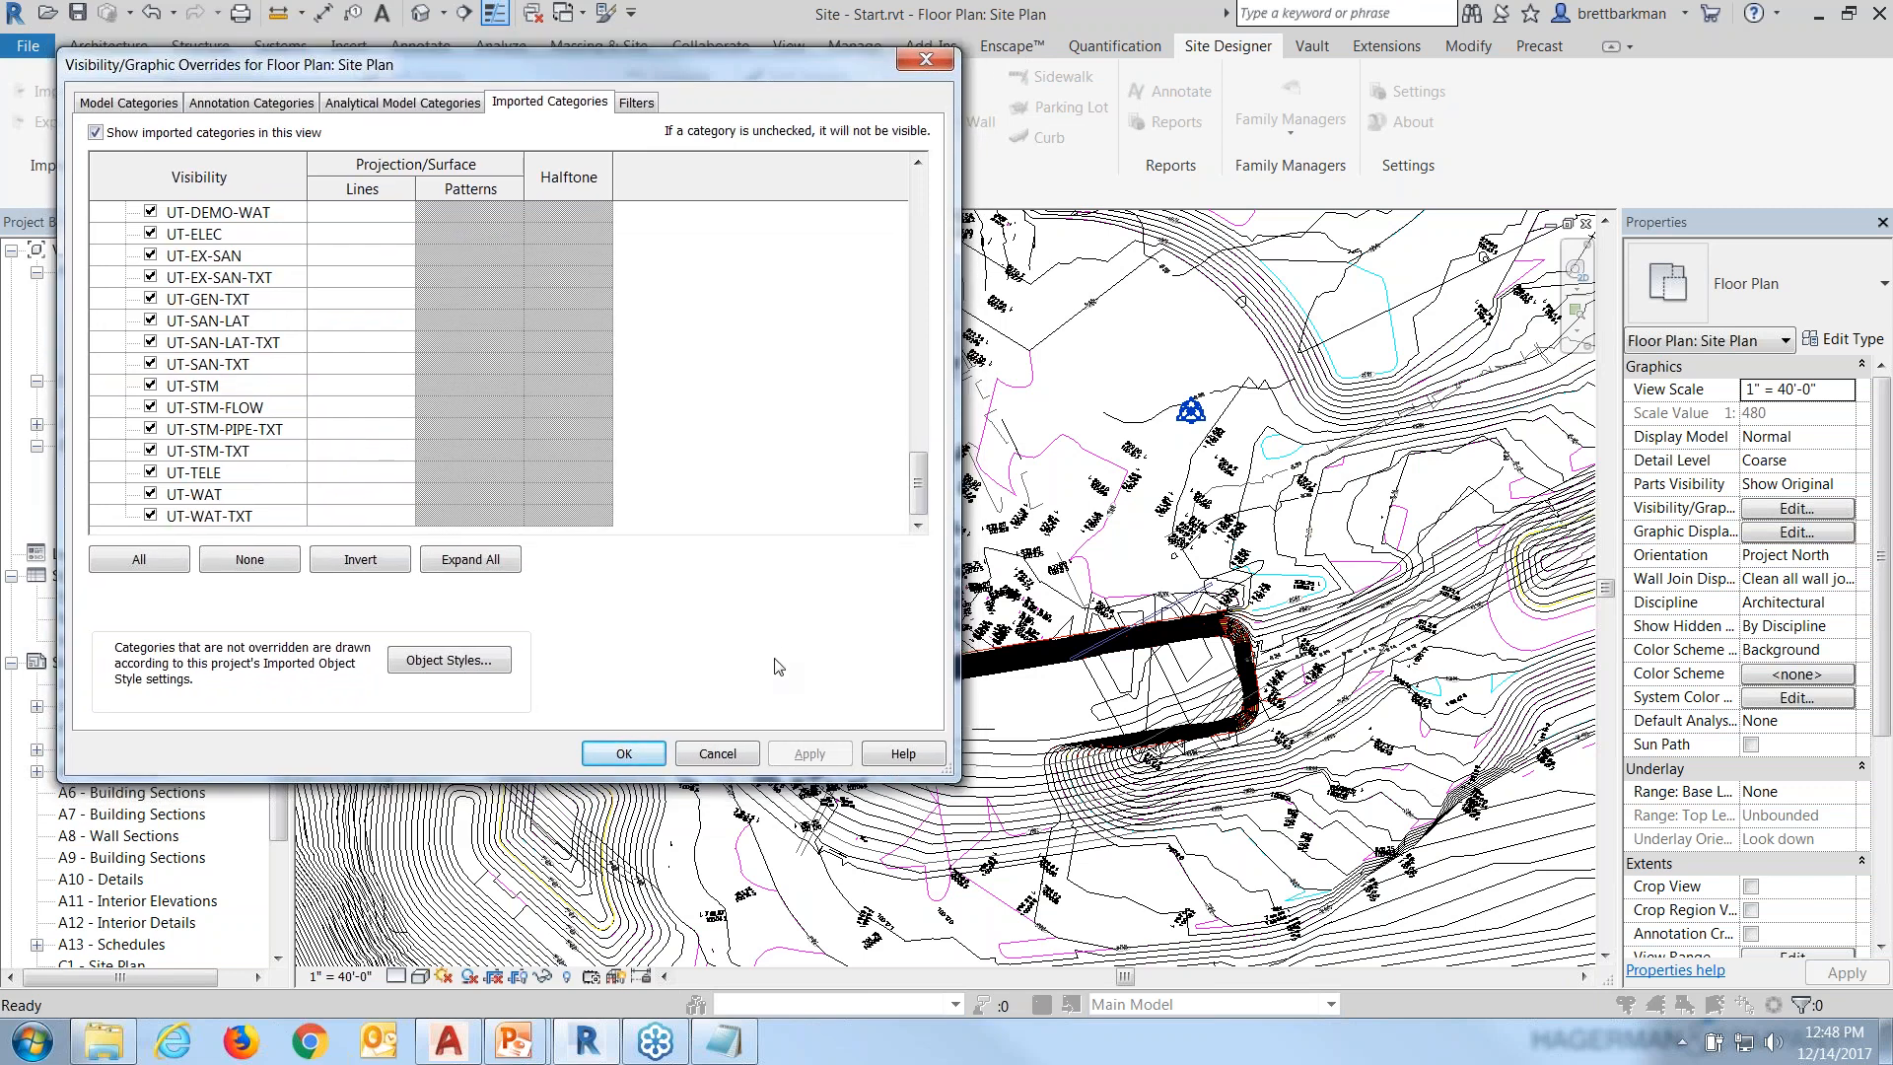
{"action": "left_click", "coordinate": [719, 755]}
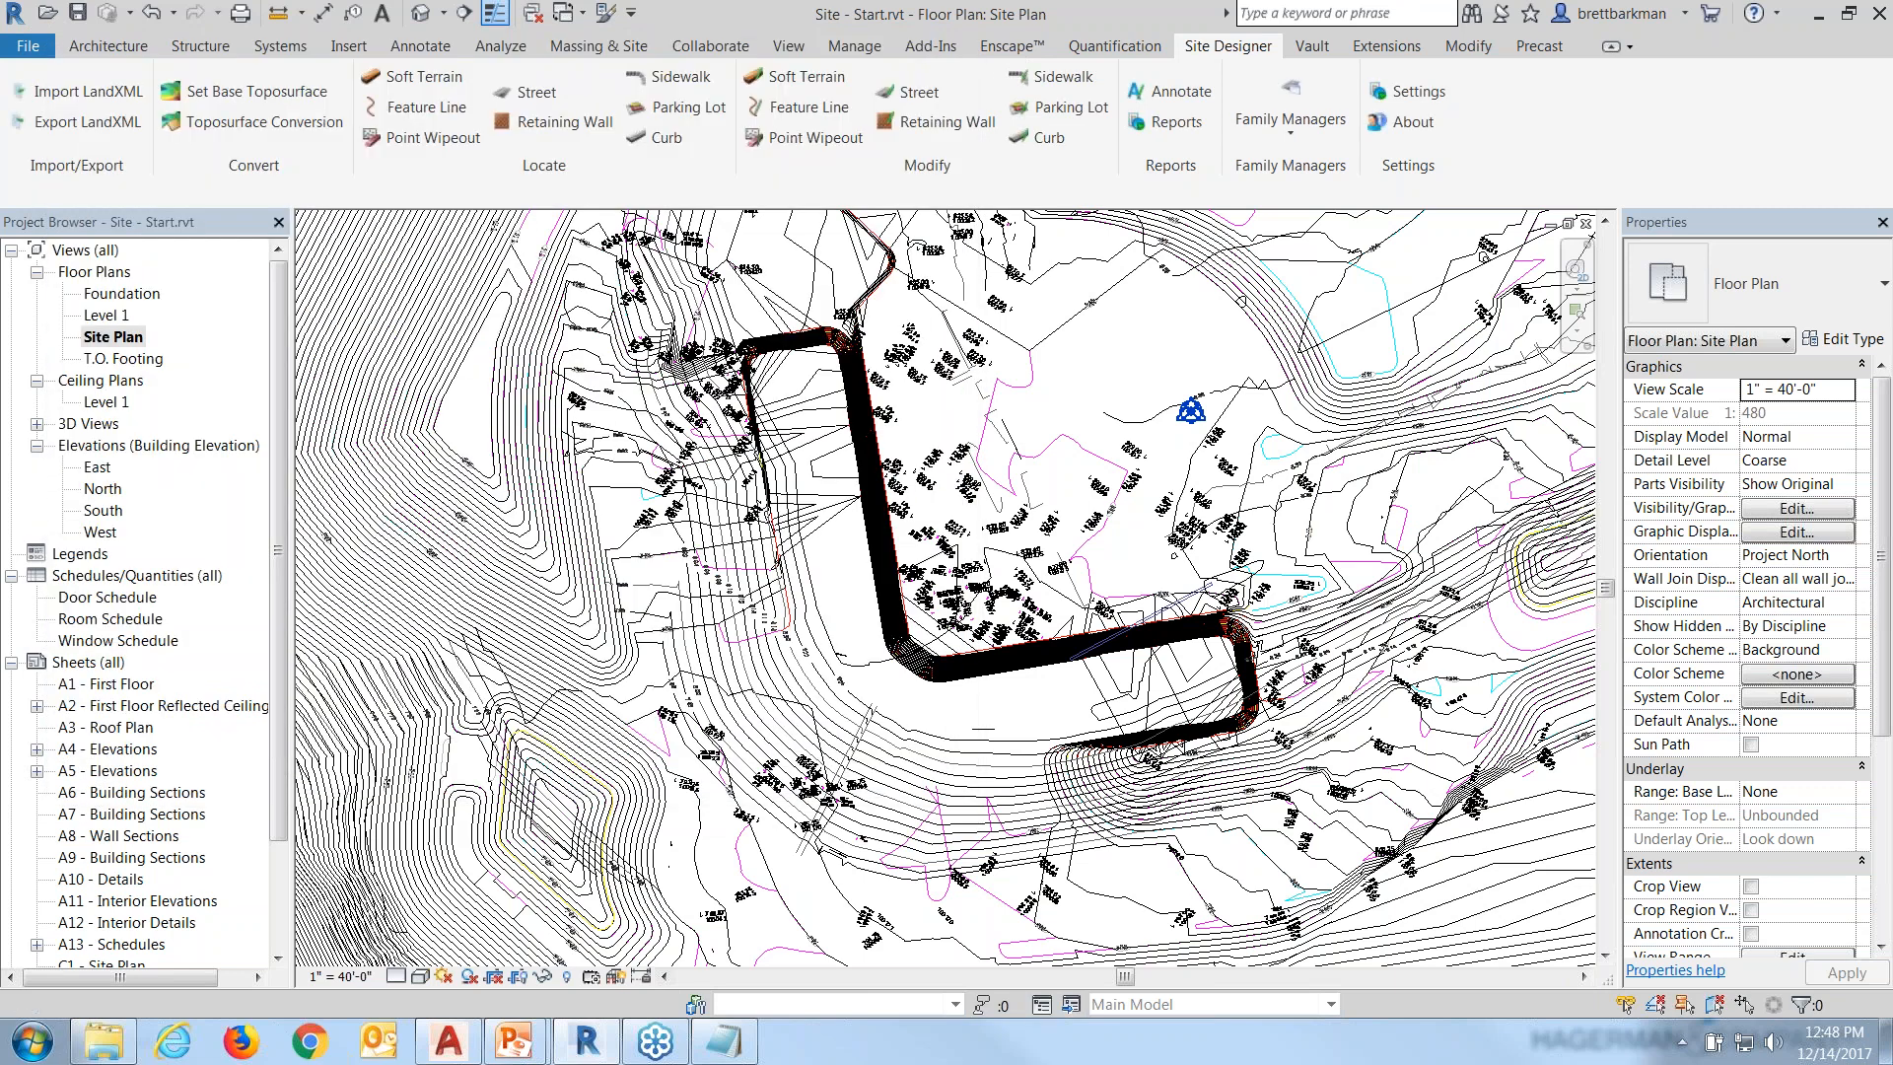
Select the linked contours drawing, check the Site Designer tools with it selected, and clear the selection.
{"action": "left_click", "coordinate": [1132, 372]}
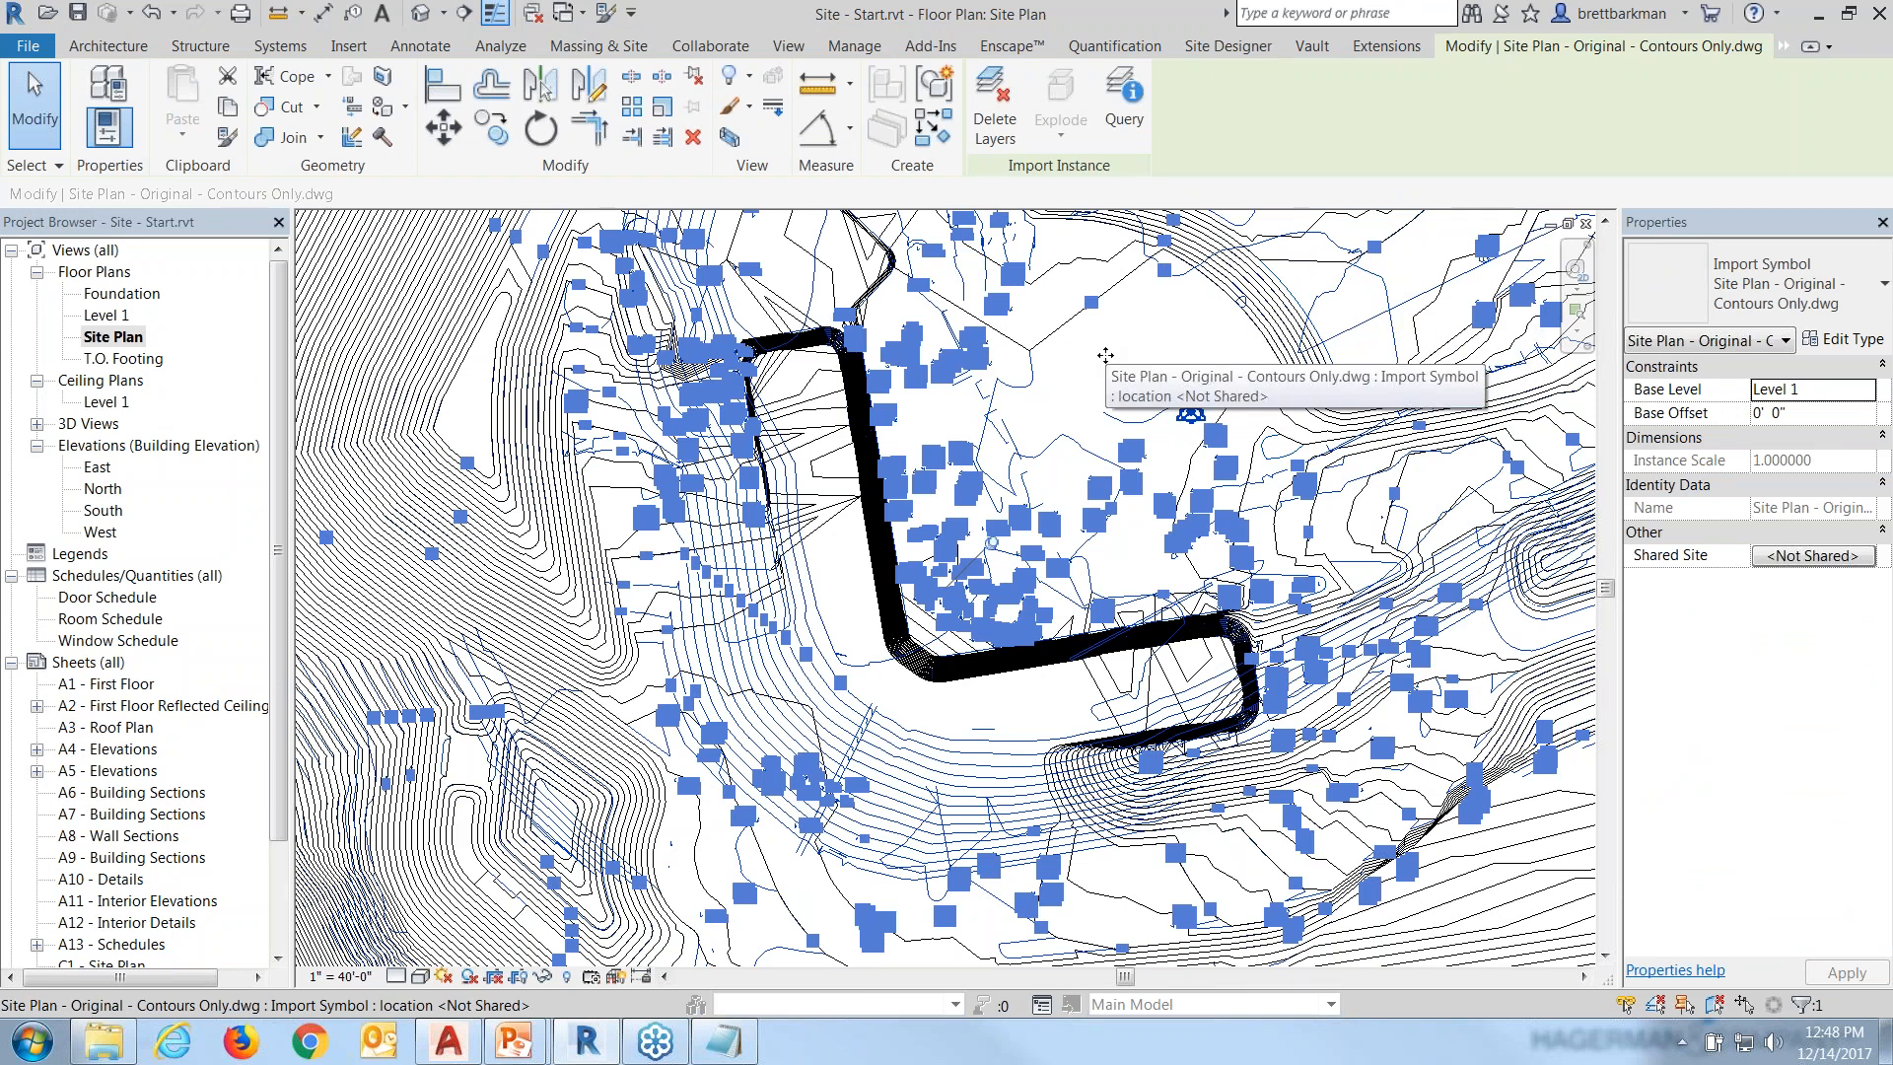
{"action": "left_click", "coordinate": [1226, 47]}
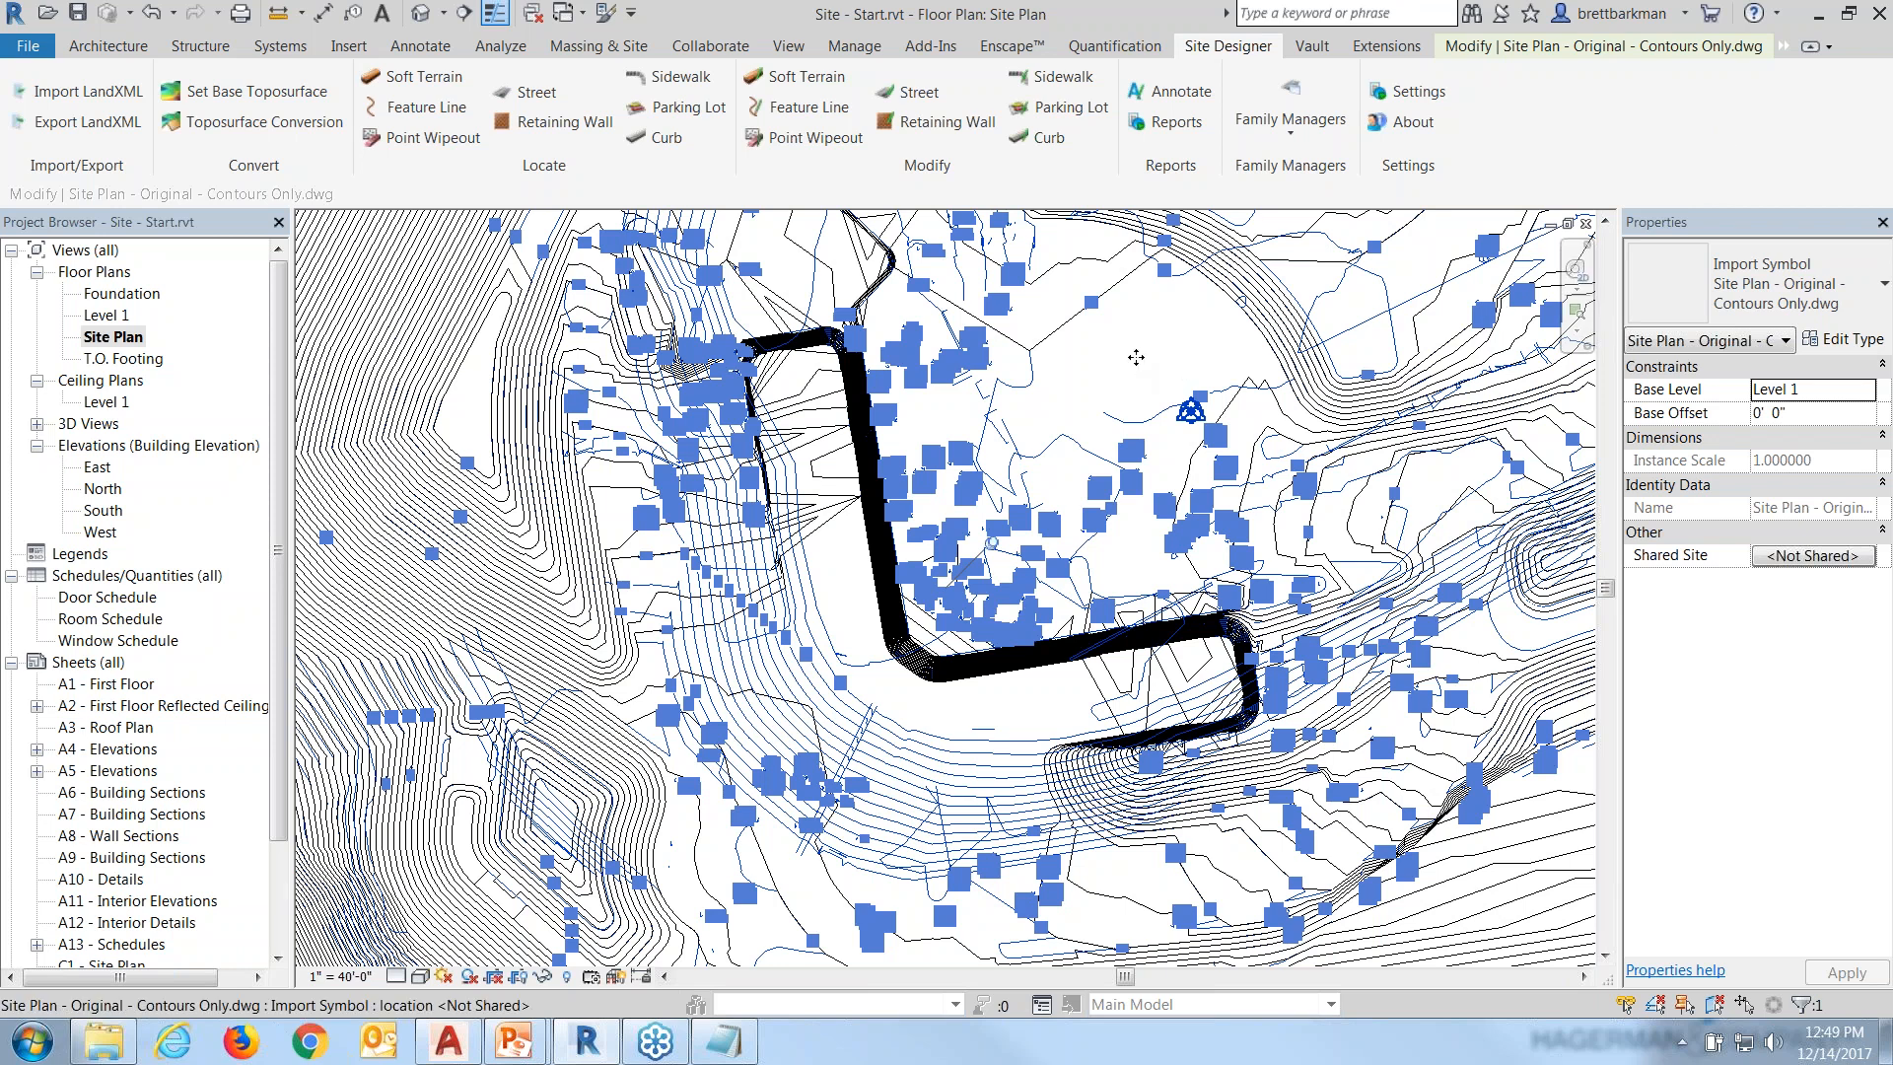
{"action": "key", "text": "Escape"}
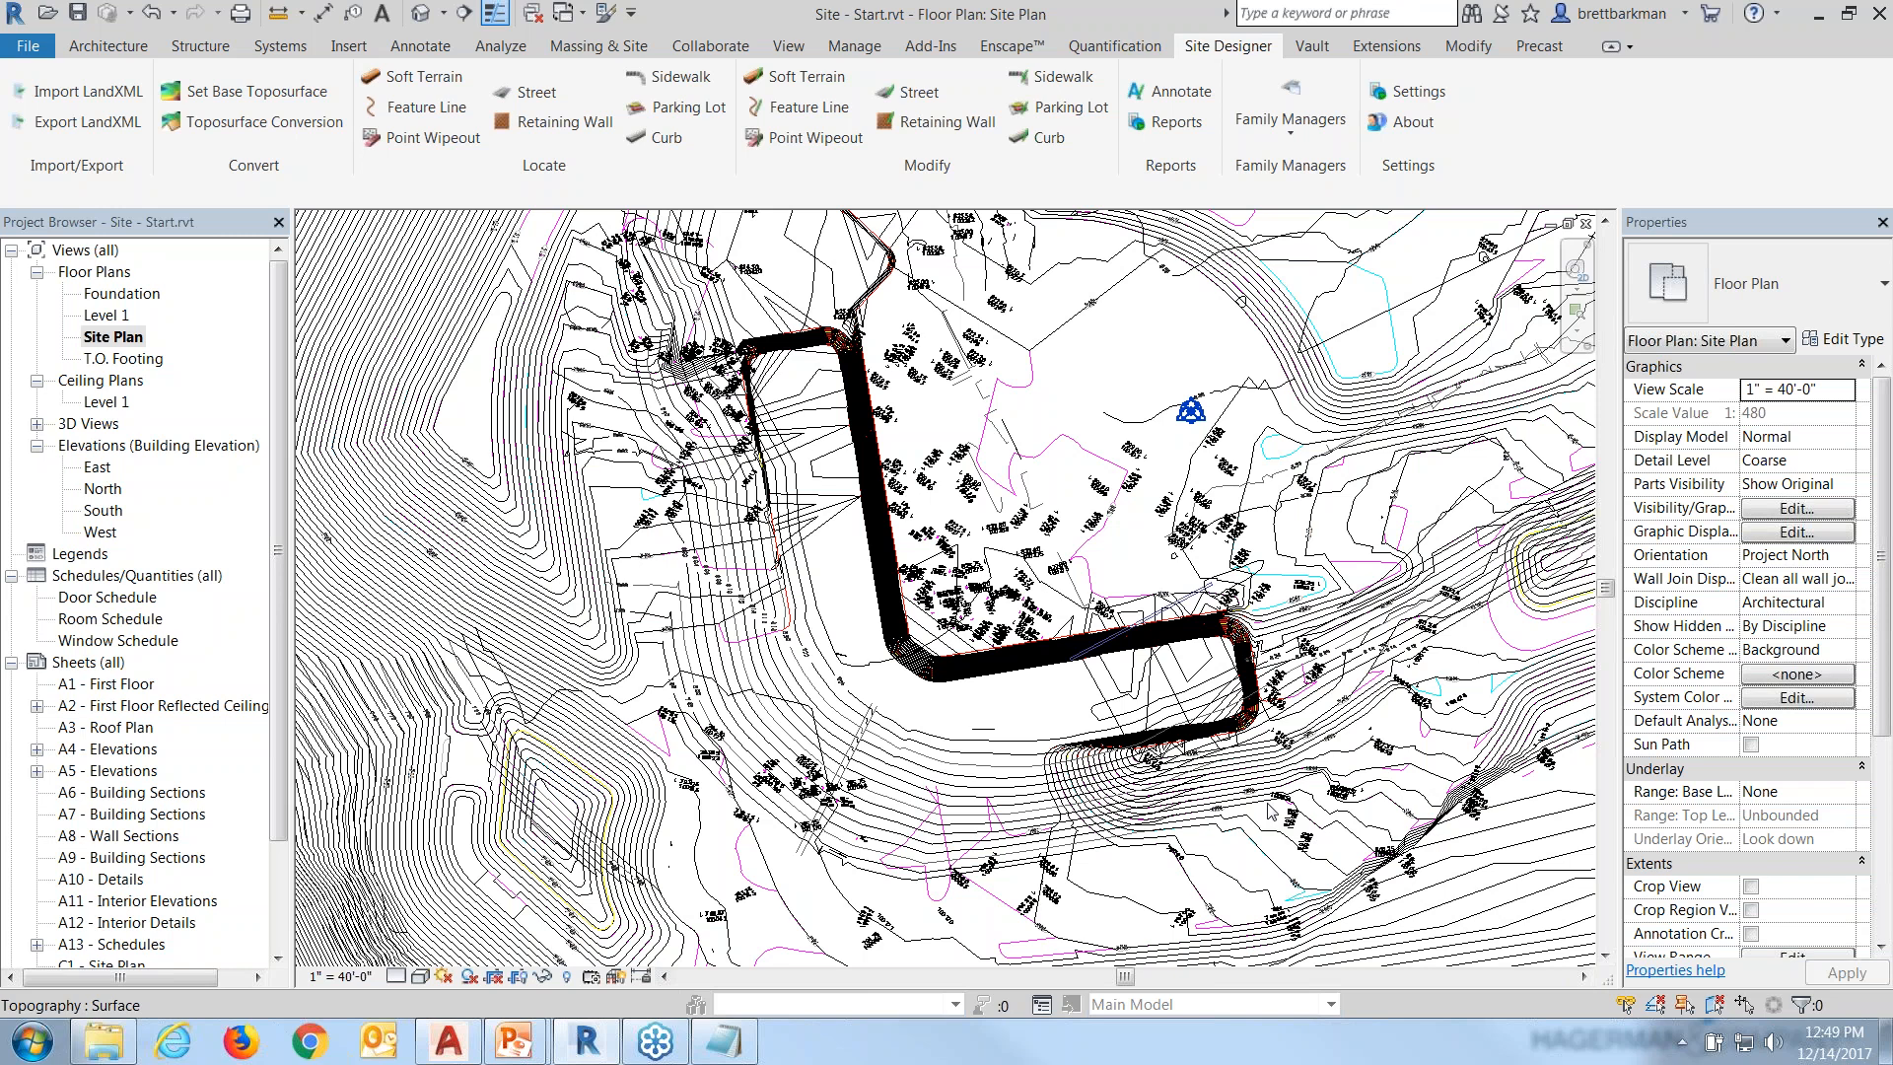
Set the Site Plan view's visual style to Wireframe.
{"action": "scroll", "coordinate": [1031, 828], "scroll_direction": "down", "scroll_amount": 1}
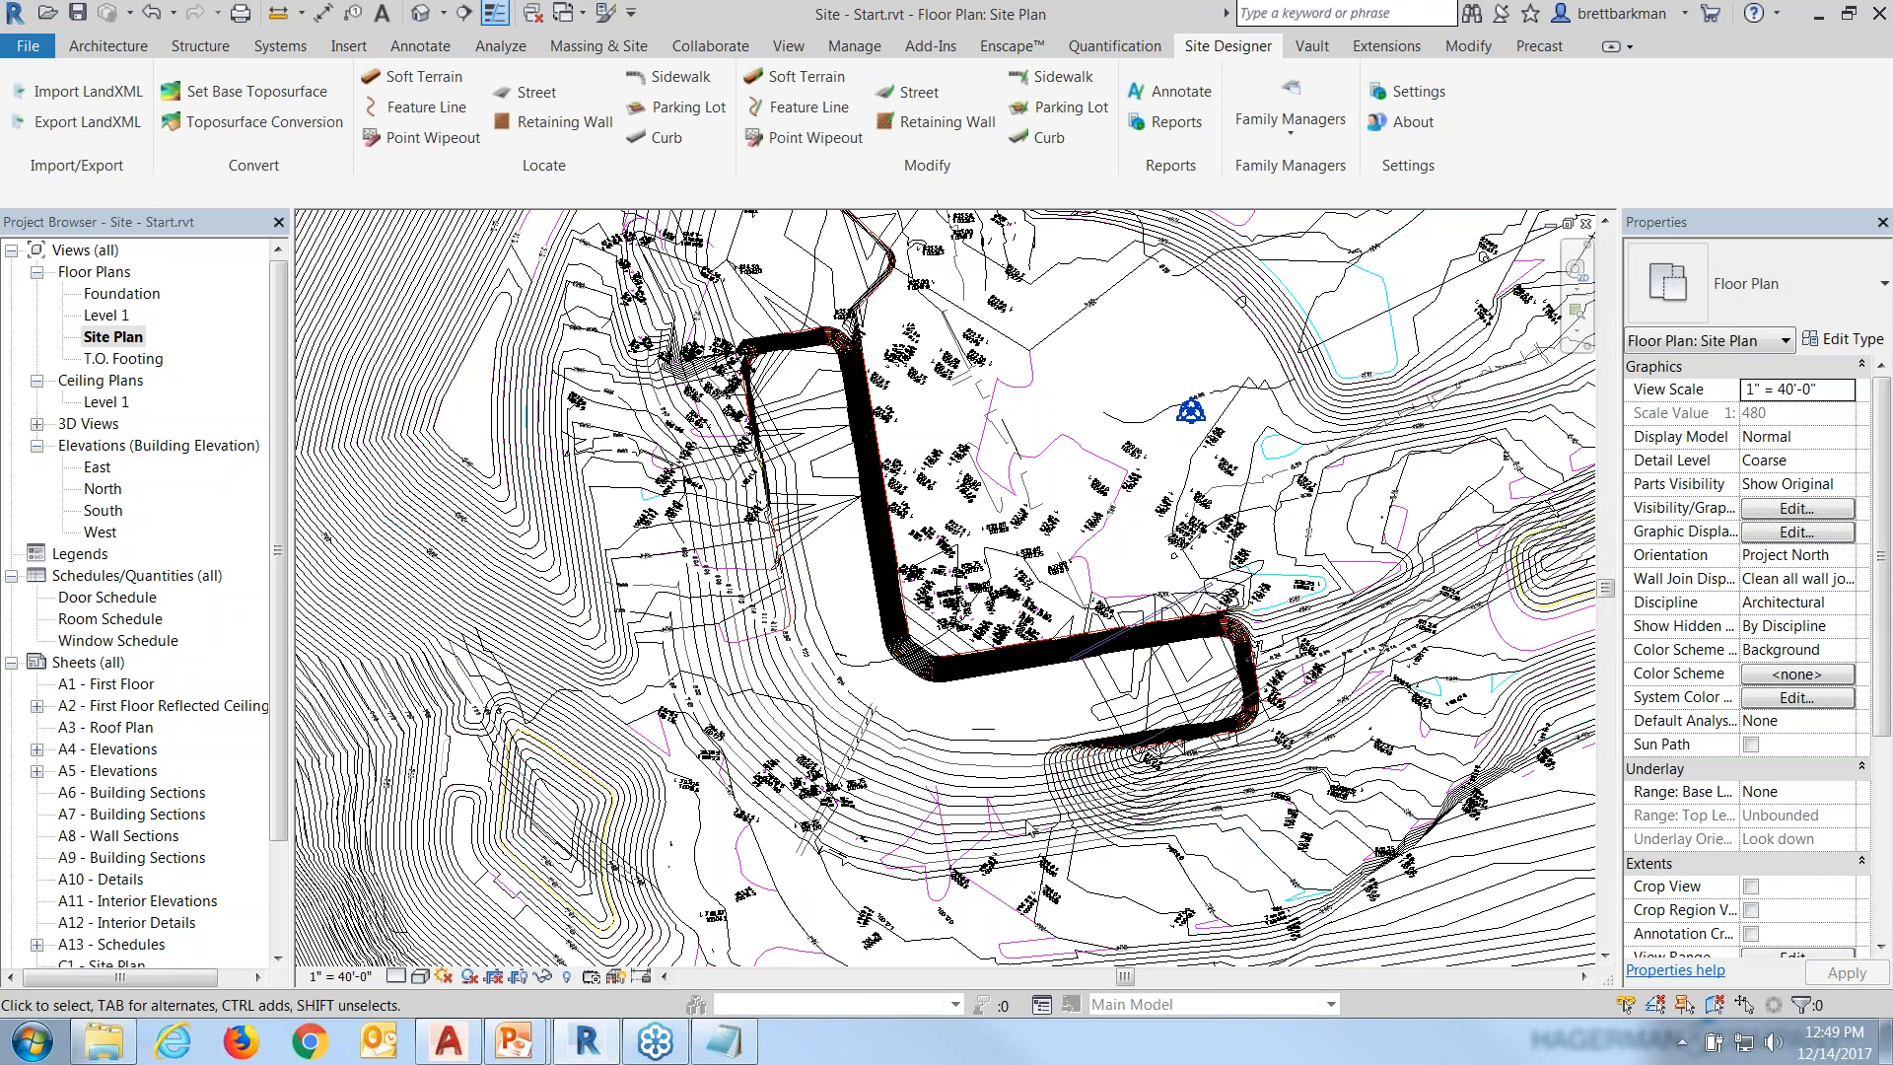
{"action": "left_click", "coordinate": [419, 977]}
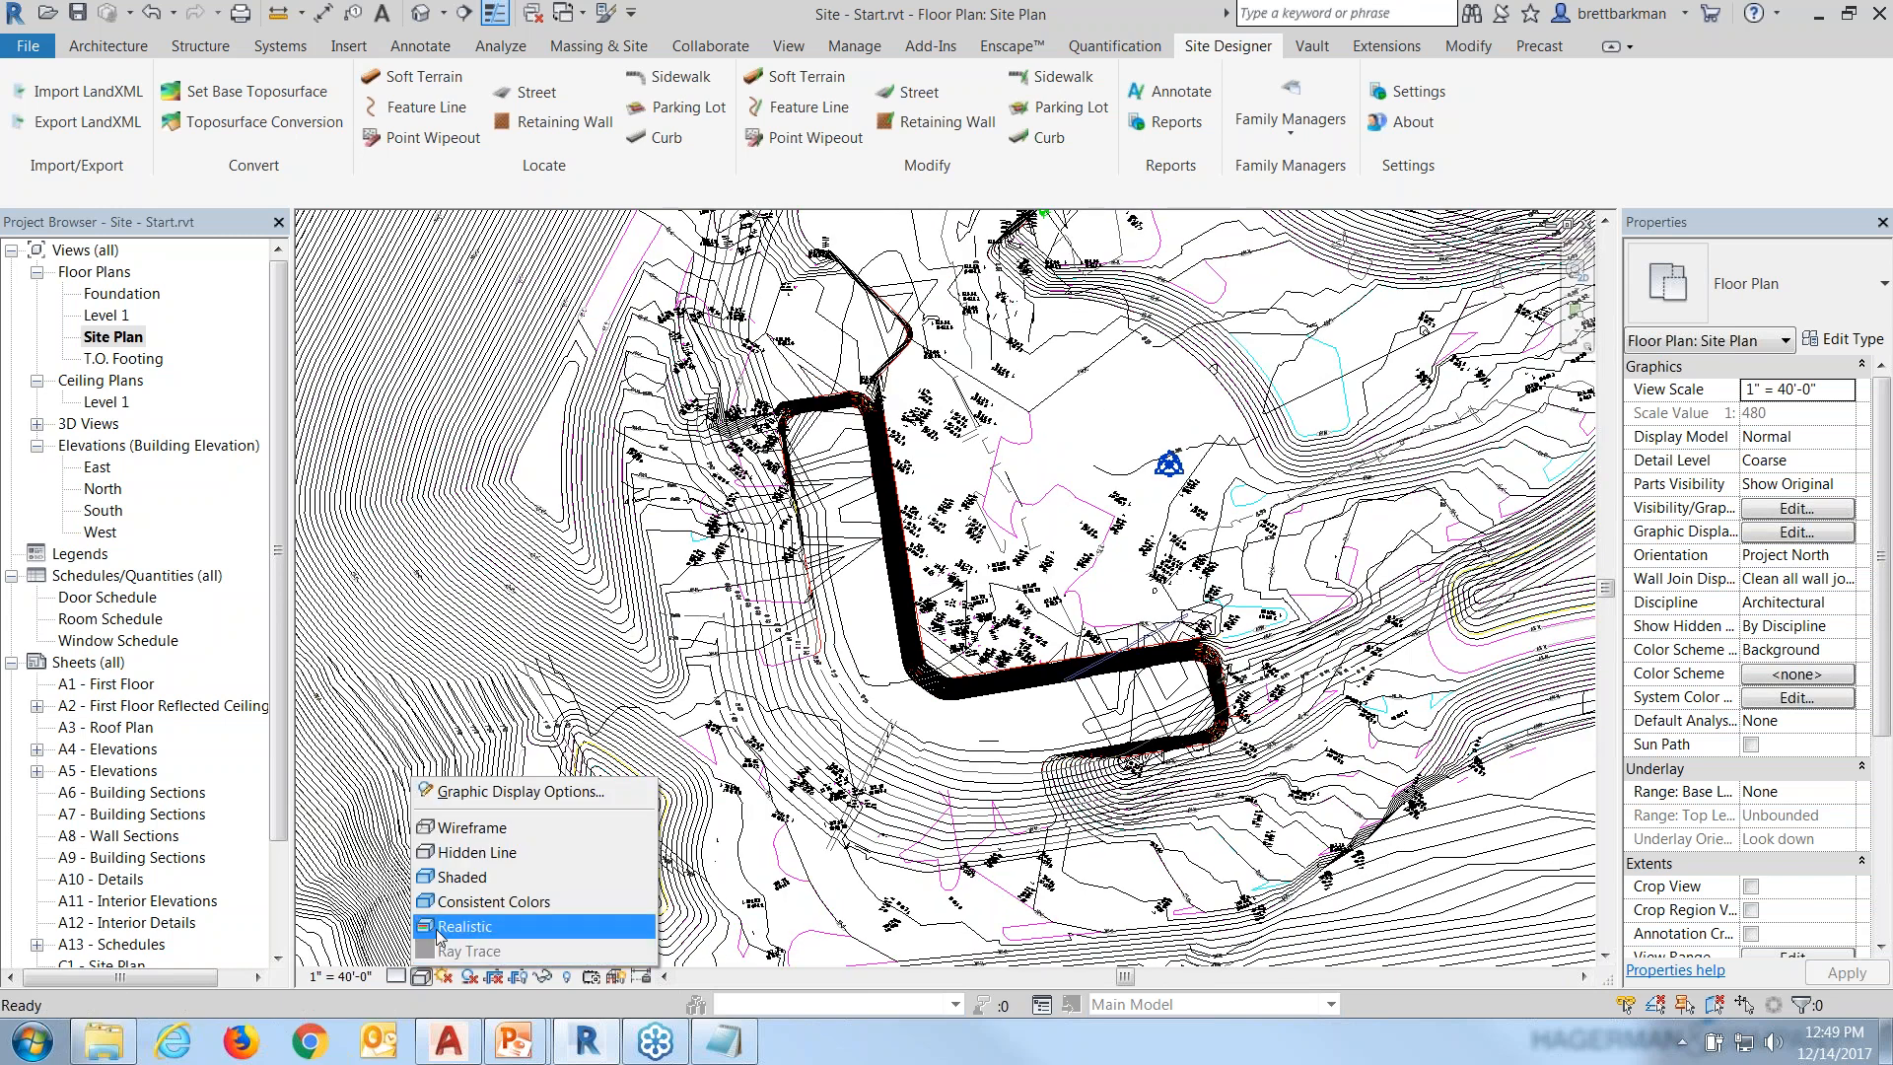
{"action": "left_click", "coordinate": [454, 834]}
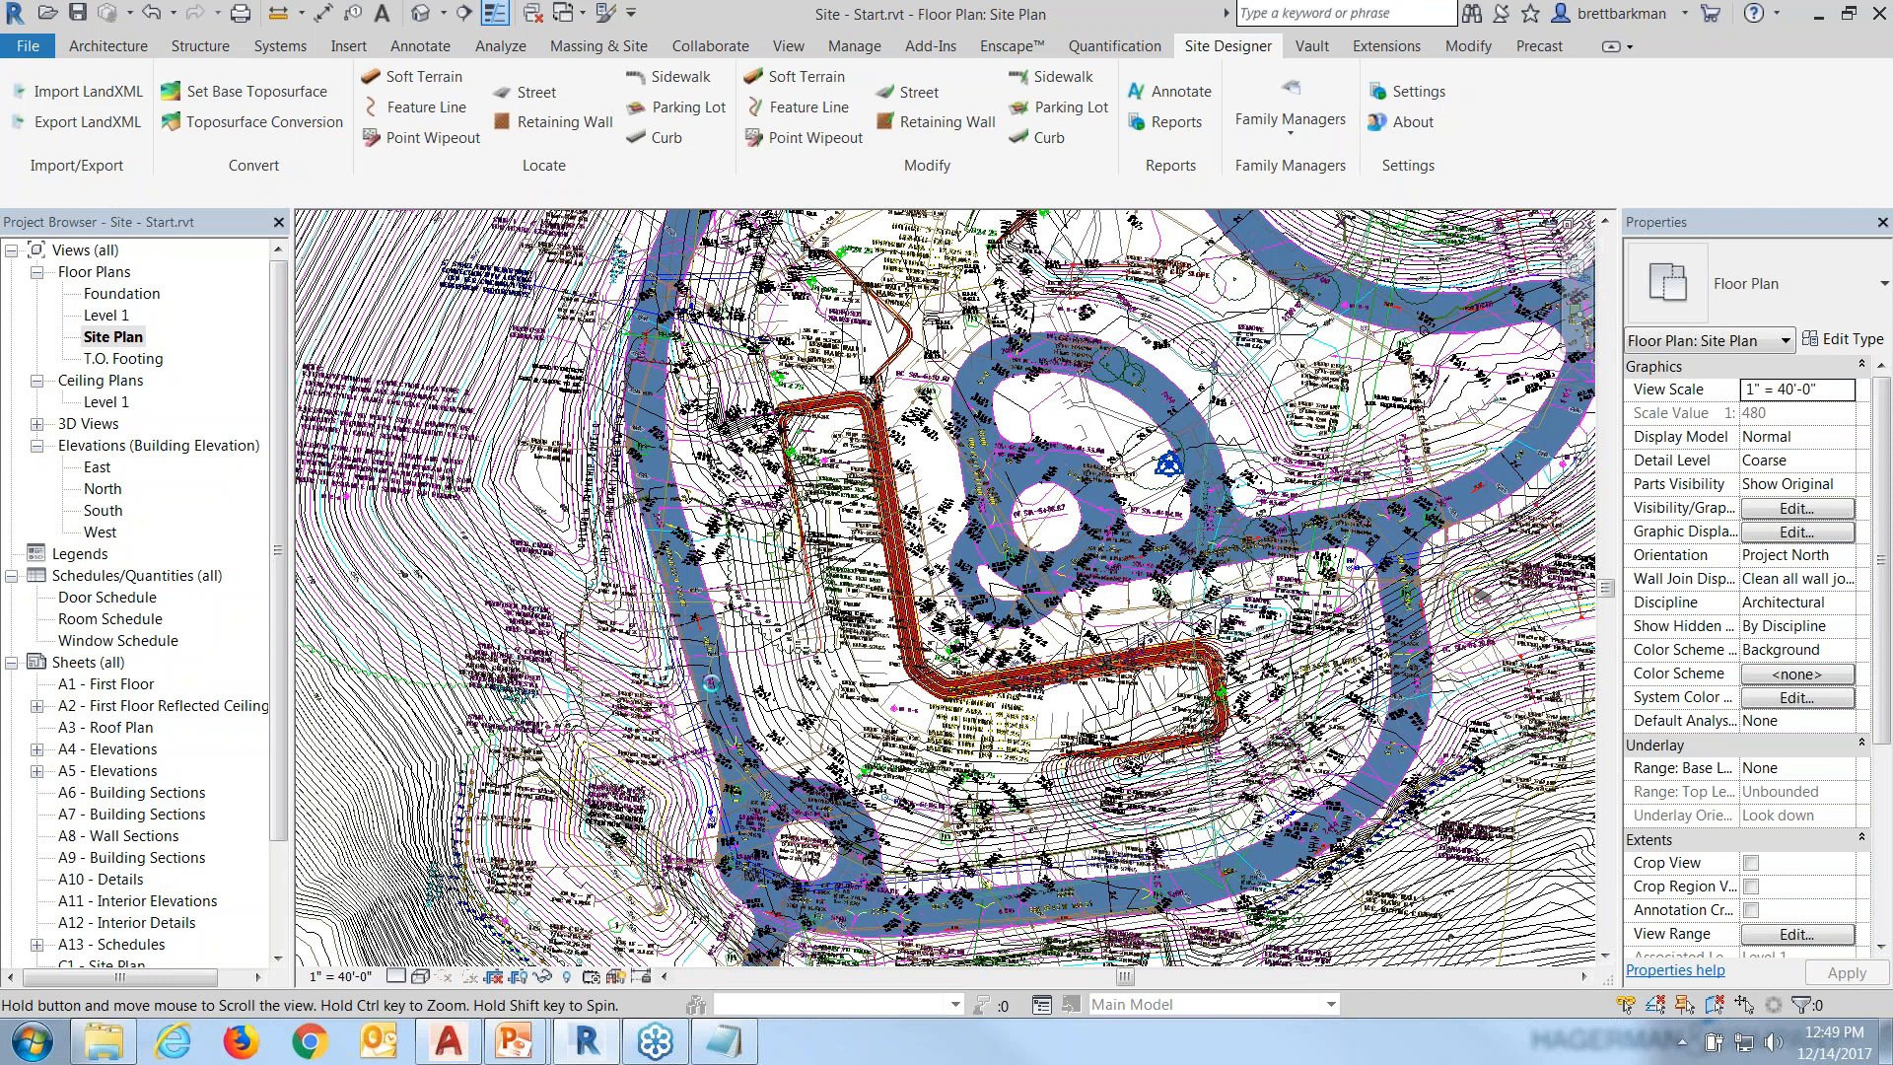
Examine the linked drawing's road, contour and spot elevation labels up close near the detention basin.
{"action": "middle_click_drag", "start_coordinate": [711, 684], "coordinate": [711, 683]}
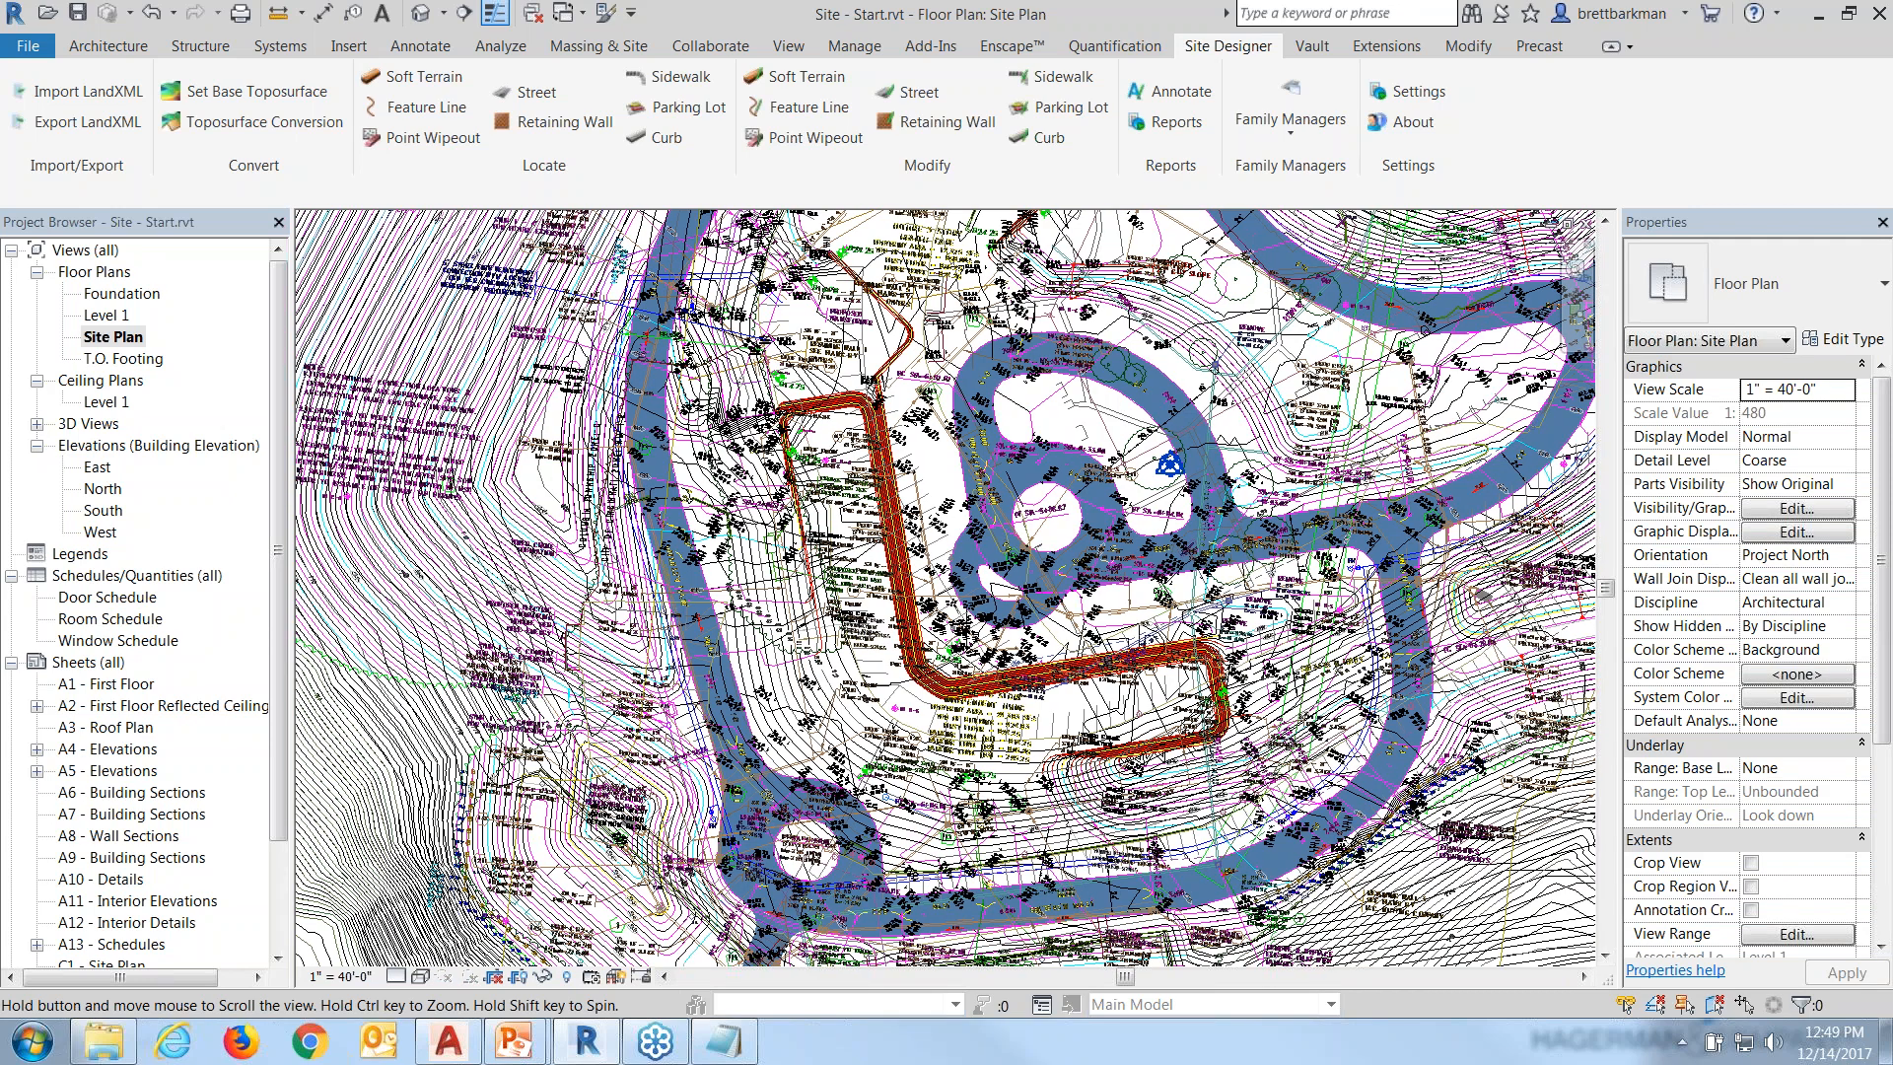
{"action": "scroll", "coordinate": [949, 476], "scroll_direction": "up", "scroll_amount": 5}
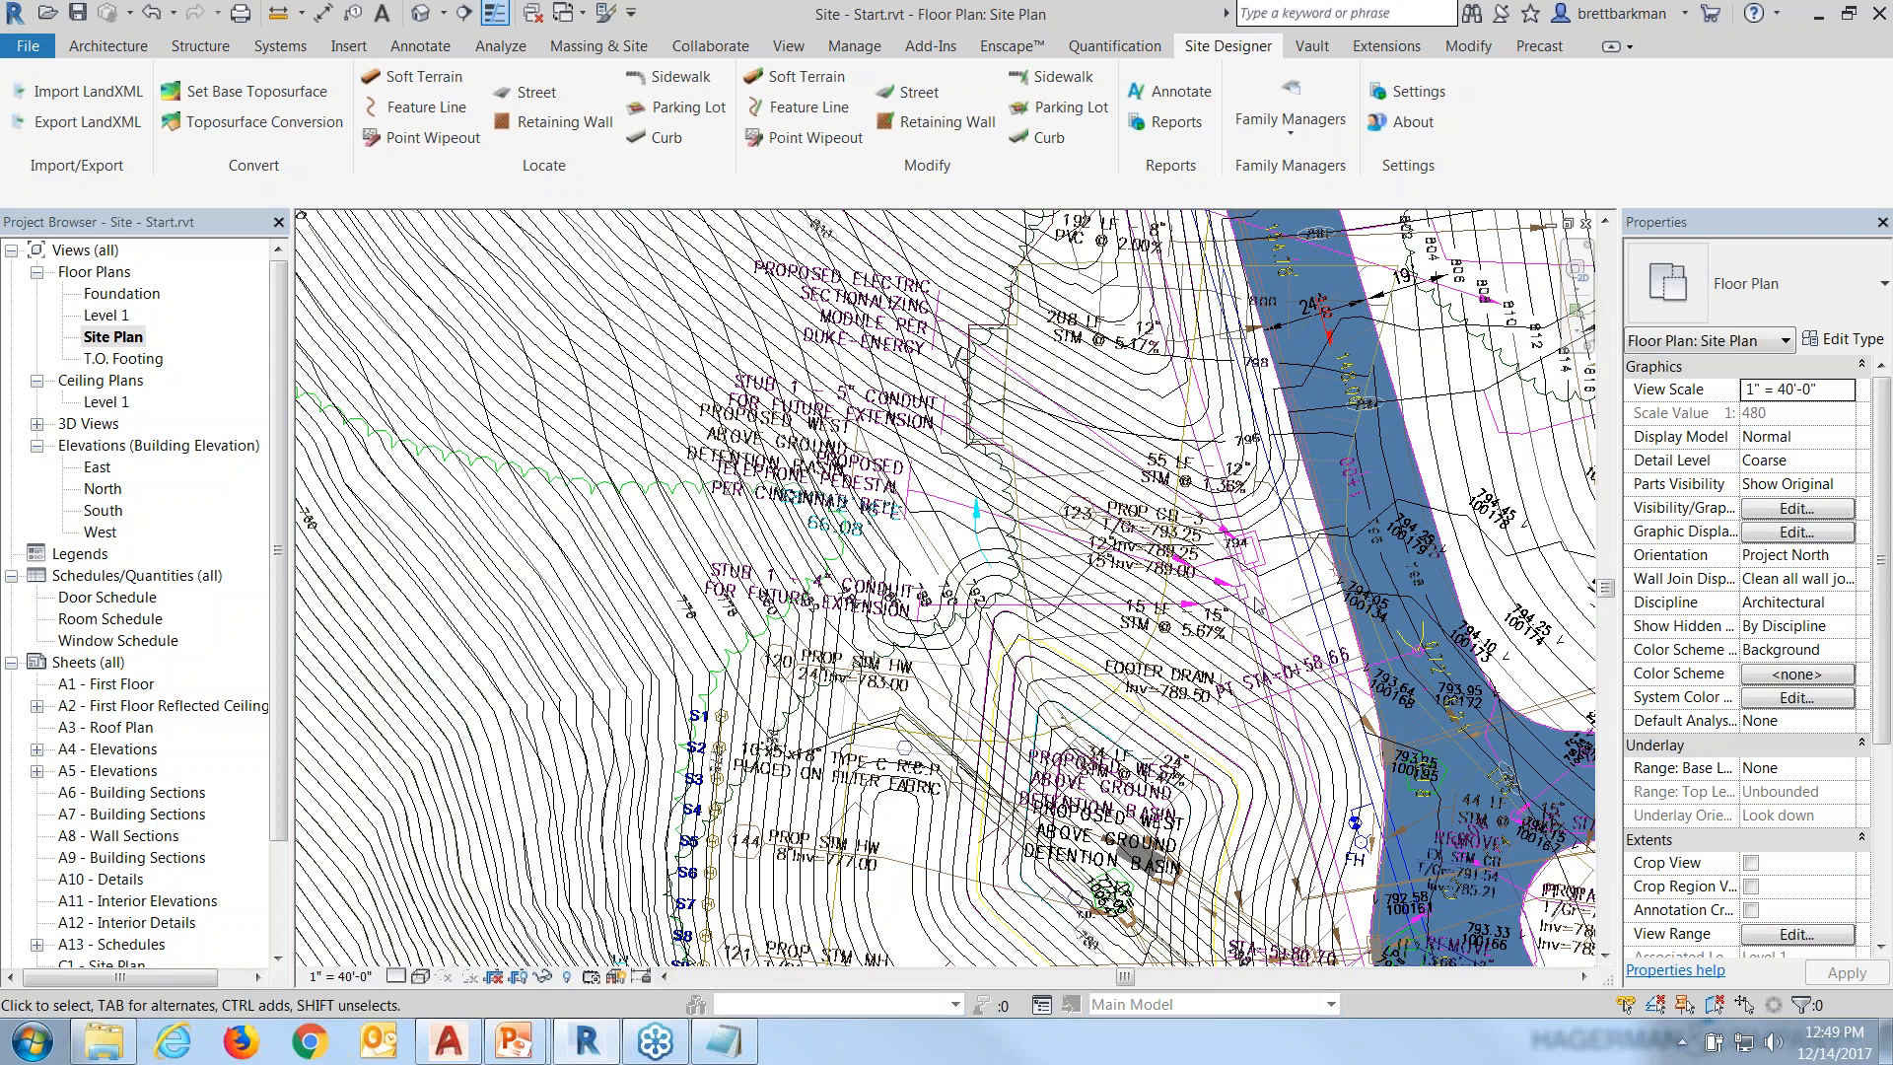
{"action": "middle_click_drag", "start_coordinate": [1030, 615], "coordinate": [1030, 615]}
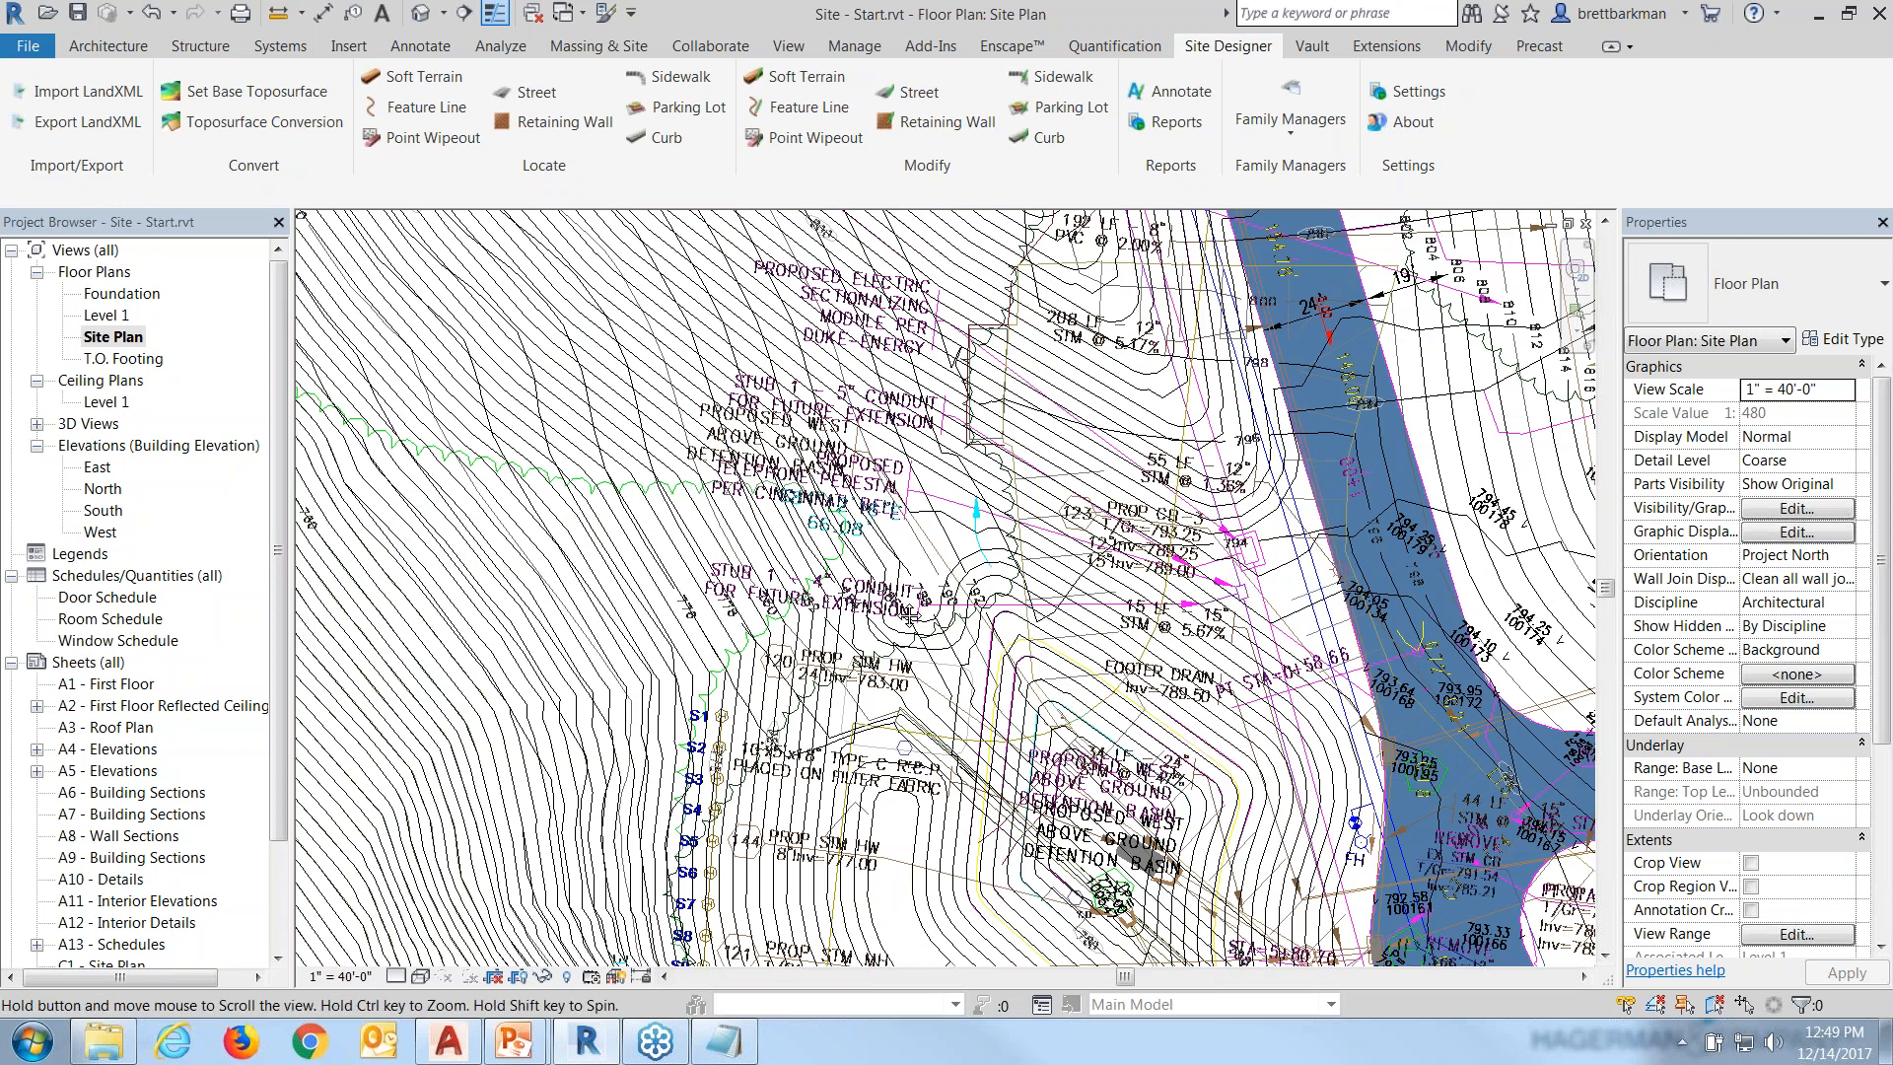
{"action": "middle_click_drag", "start_coordinate": [909, 614], "coordinate": [365, 664]}
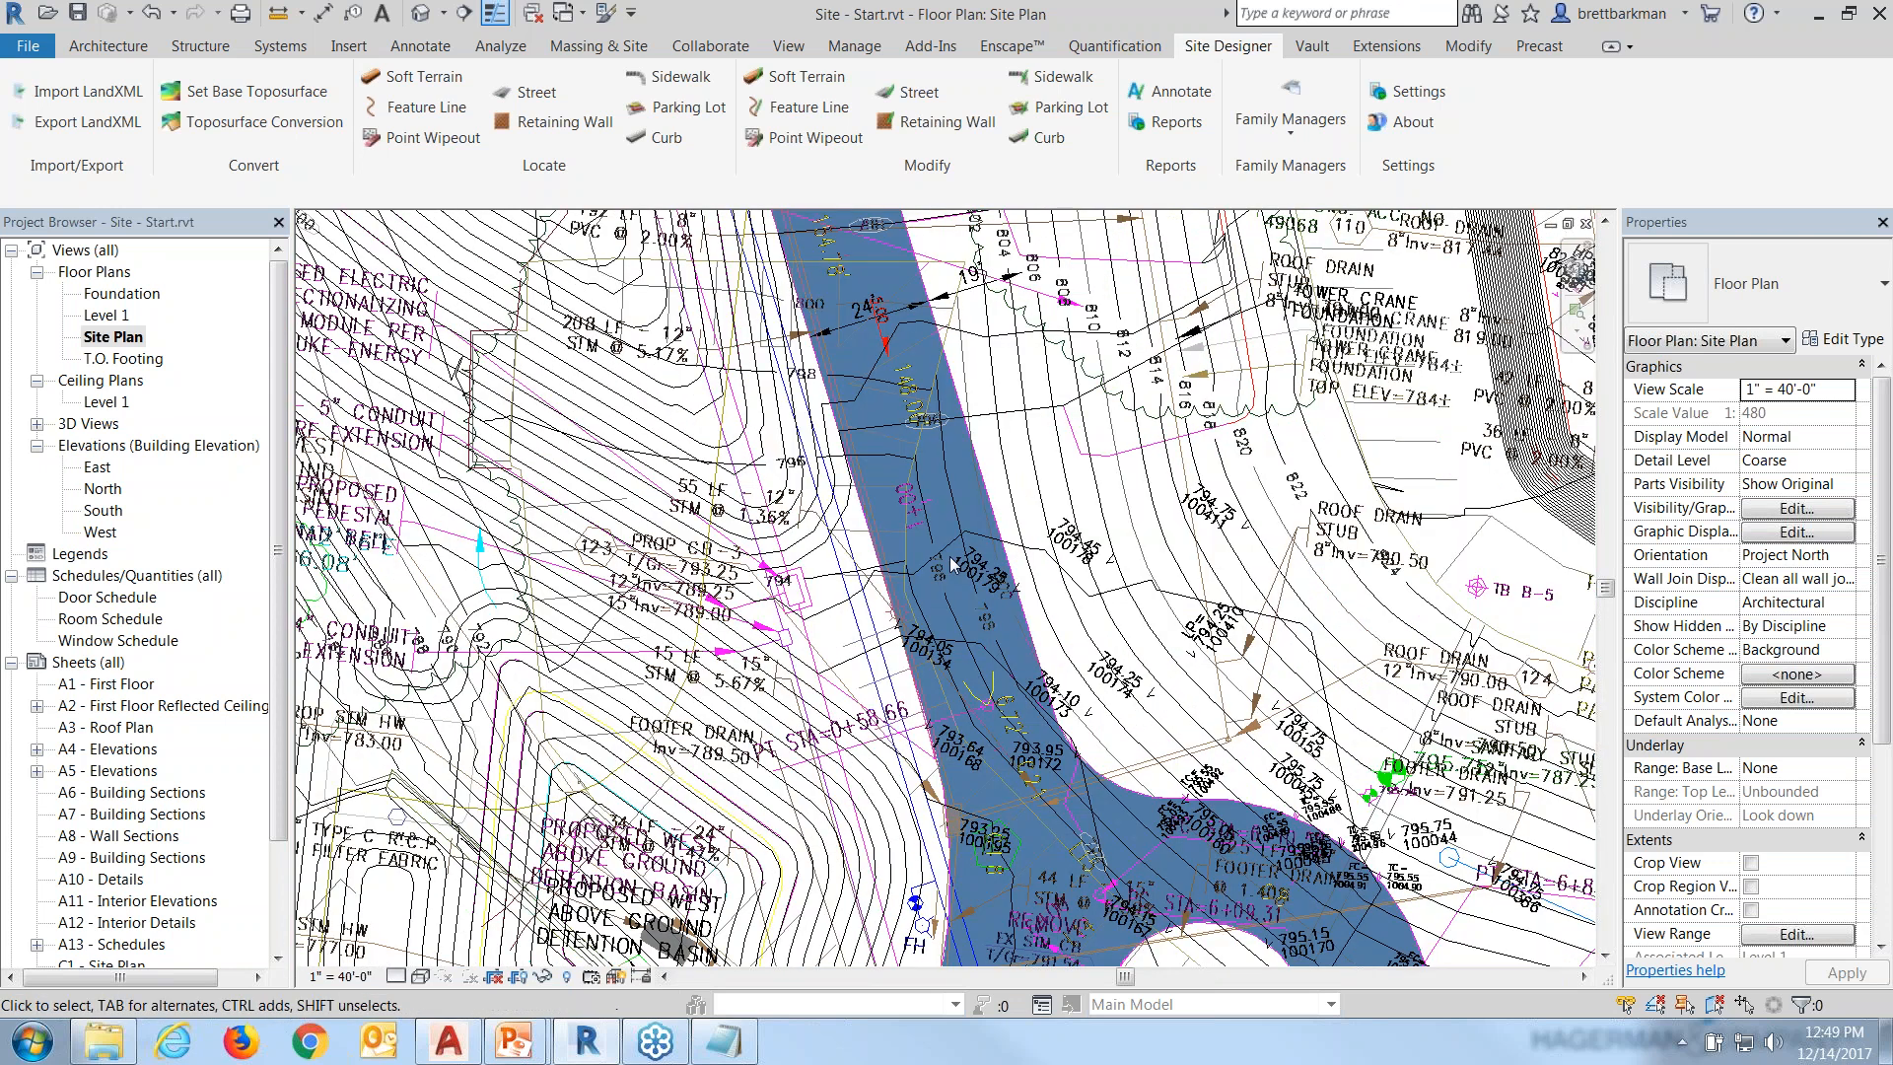
{"action": "scroll", "coordinate": [799, 605], "scroll_direction": "down", "scroll_amount": 1}
{"action": "scroll", "coordinate": [765, 562], "scroll_direction": "down", "scroll_amount": 2}
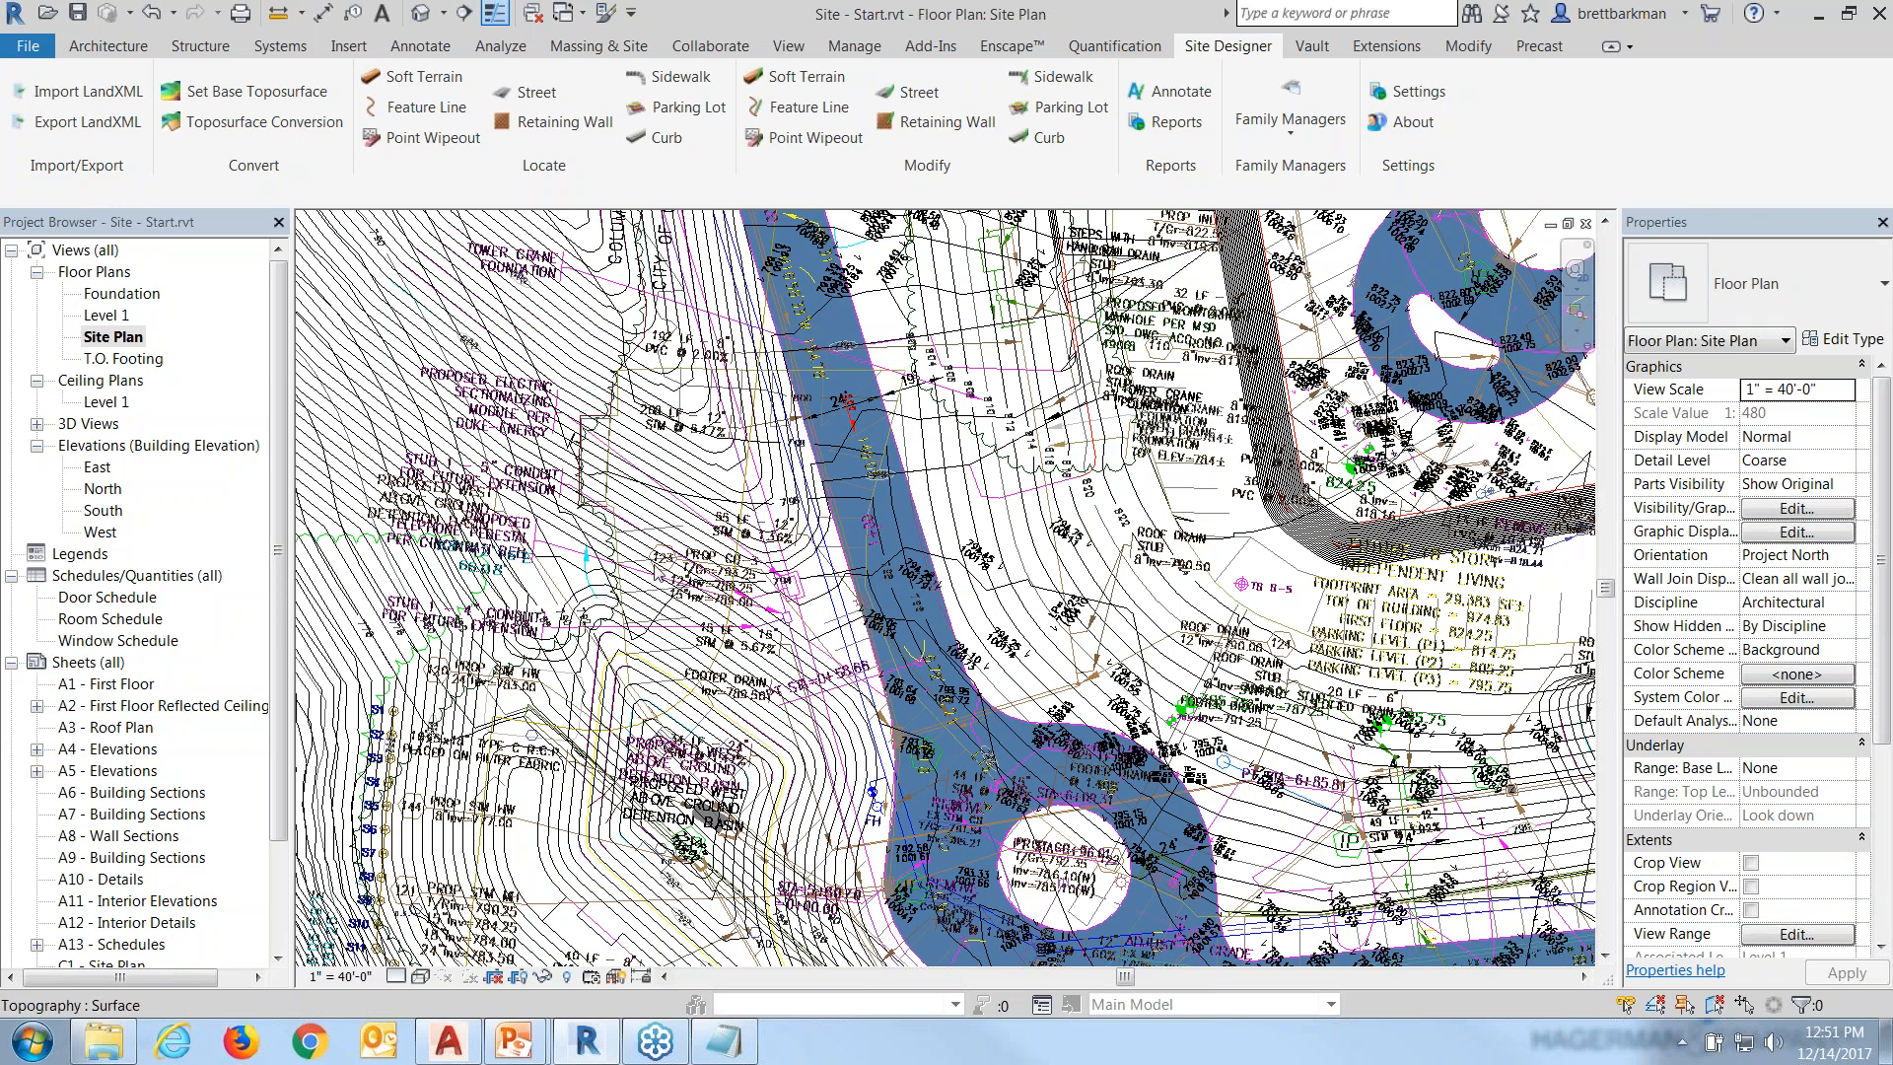
Open the South elevation and hide the linked contours drawing in that view.
{"action": "middle_click", "coordinate": [761, 484]}
{"action": "middle_click", "coordinate": [762, 484]}
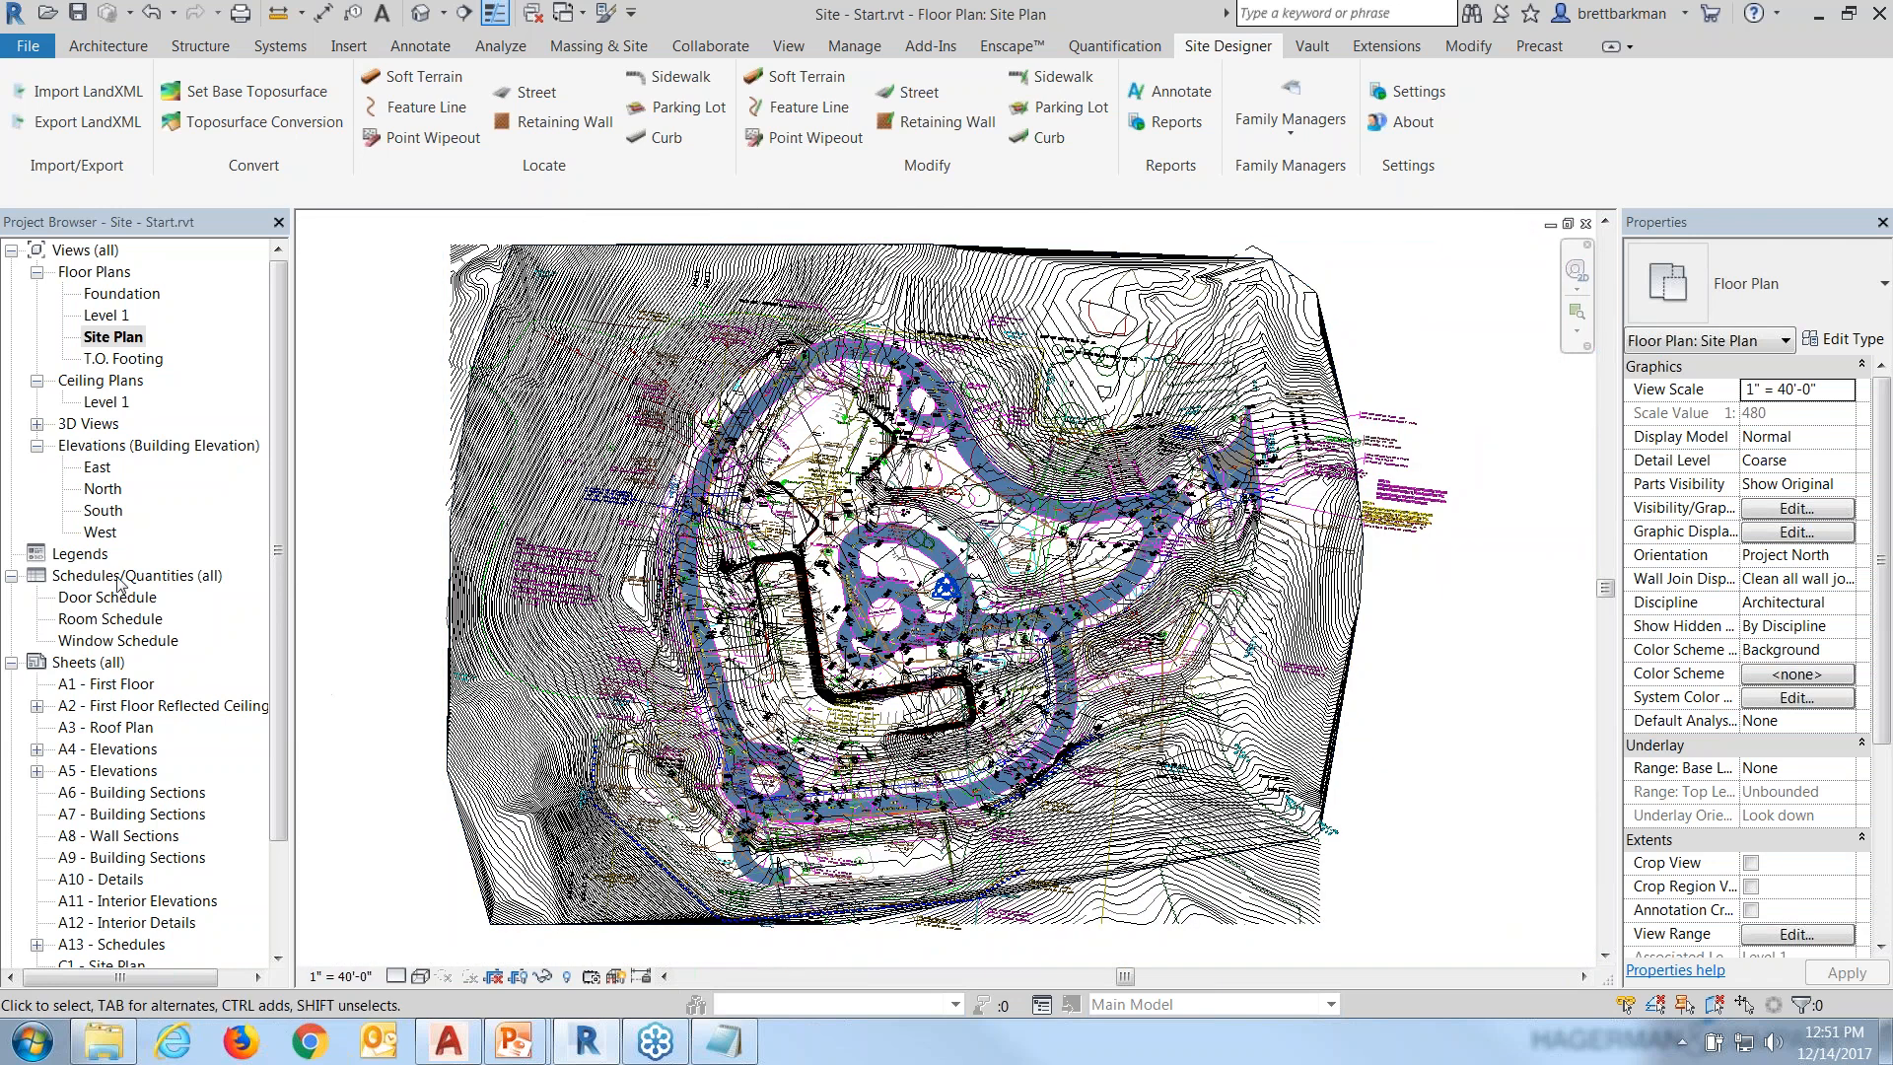
{"action": "double_click", "coordinate": [105, 510]}
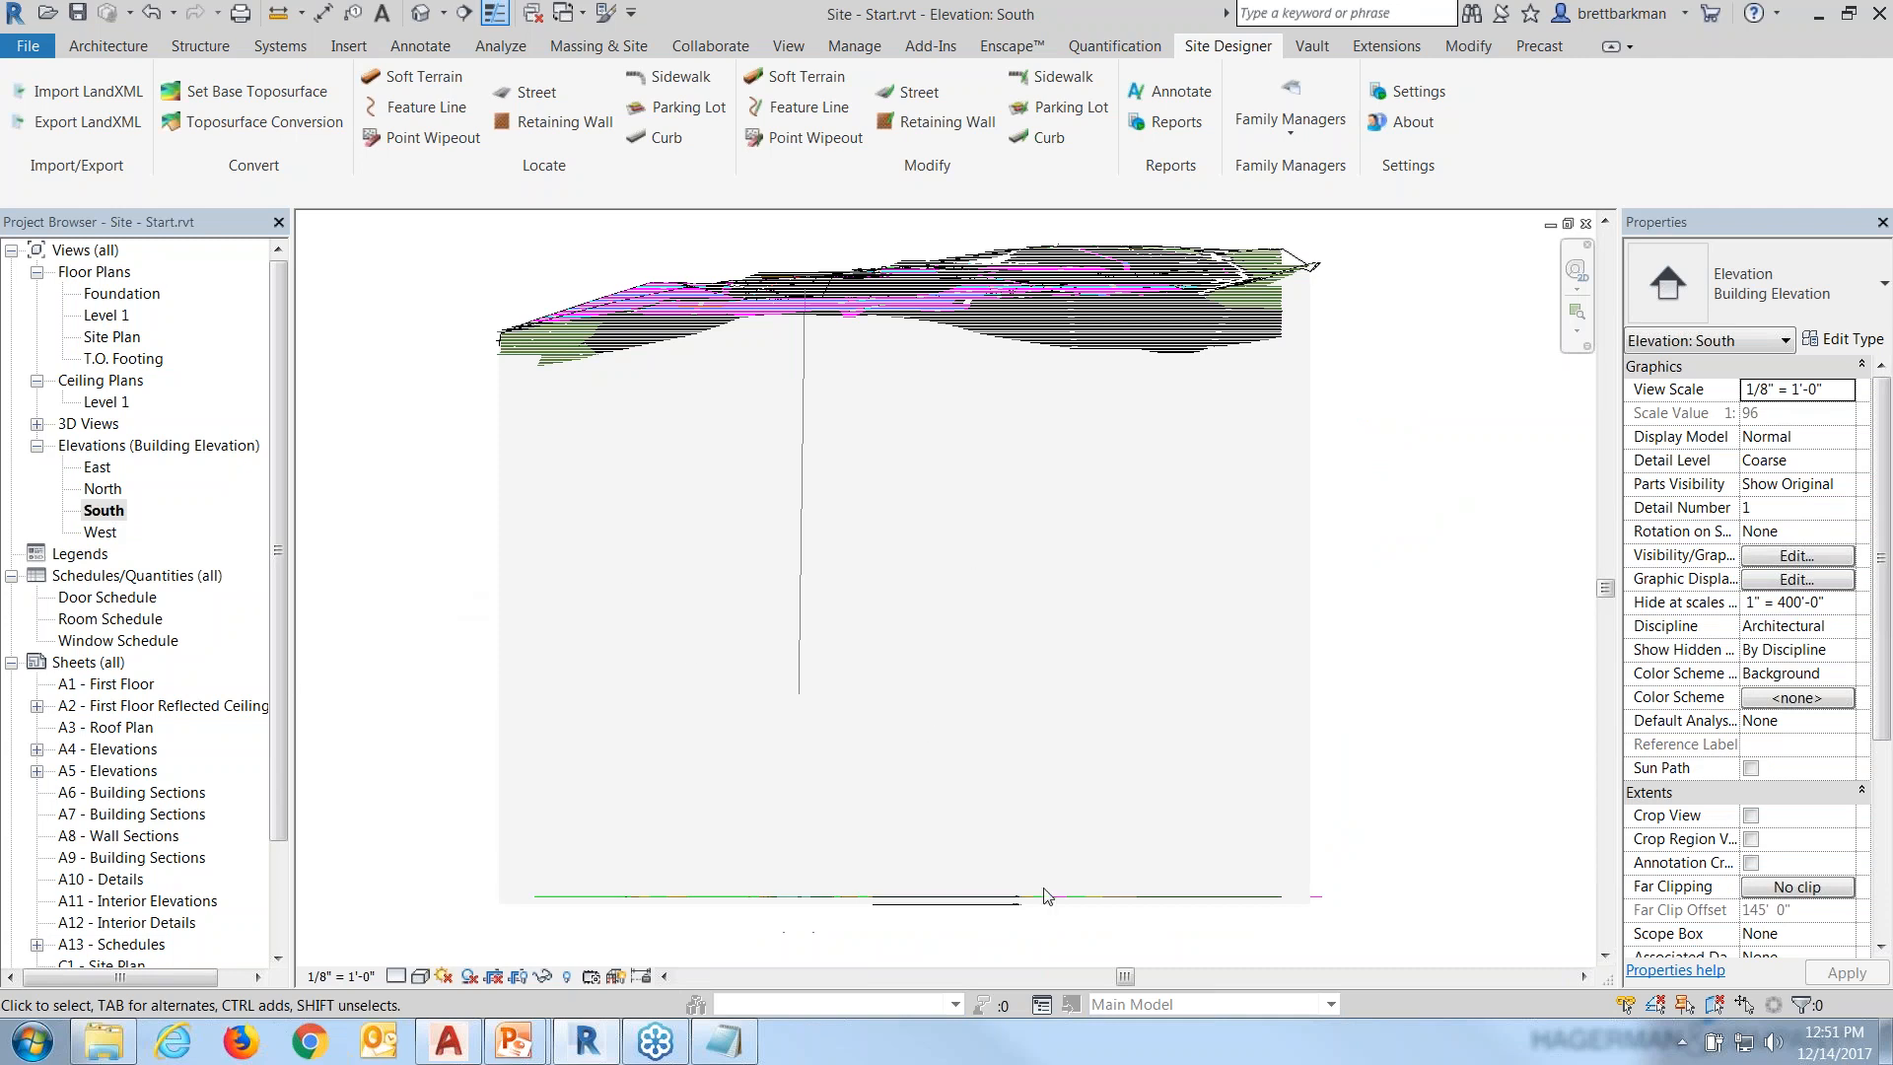
{"action": "left_click", "coordinate": [1033, 315]}
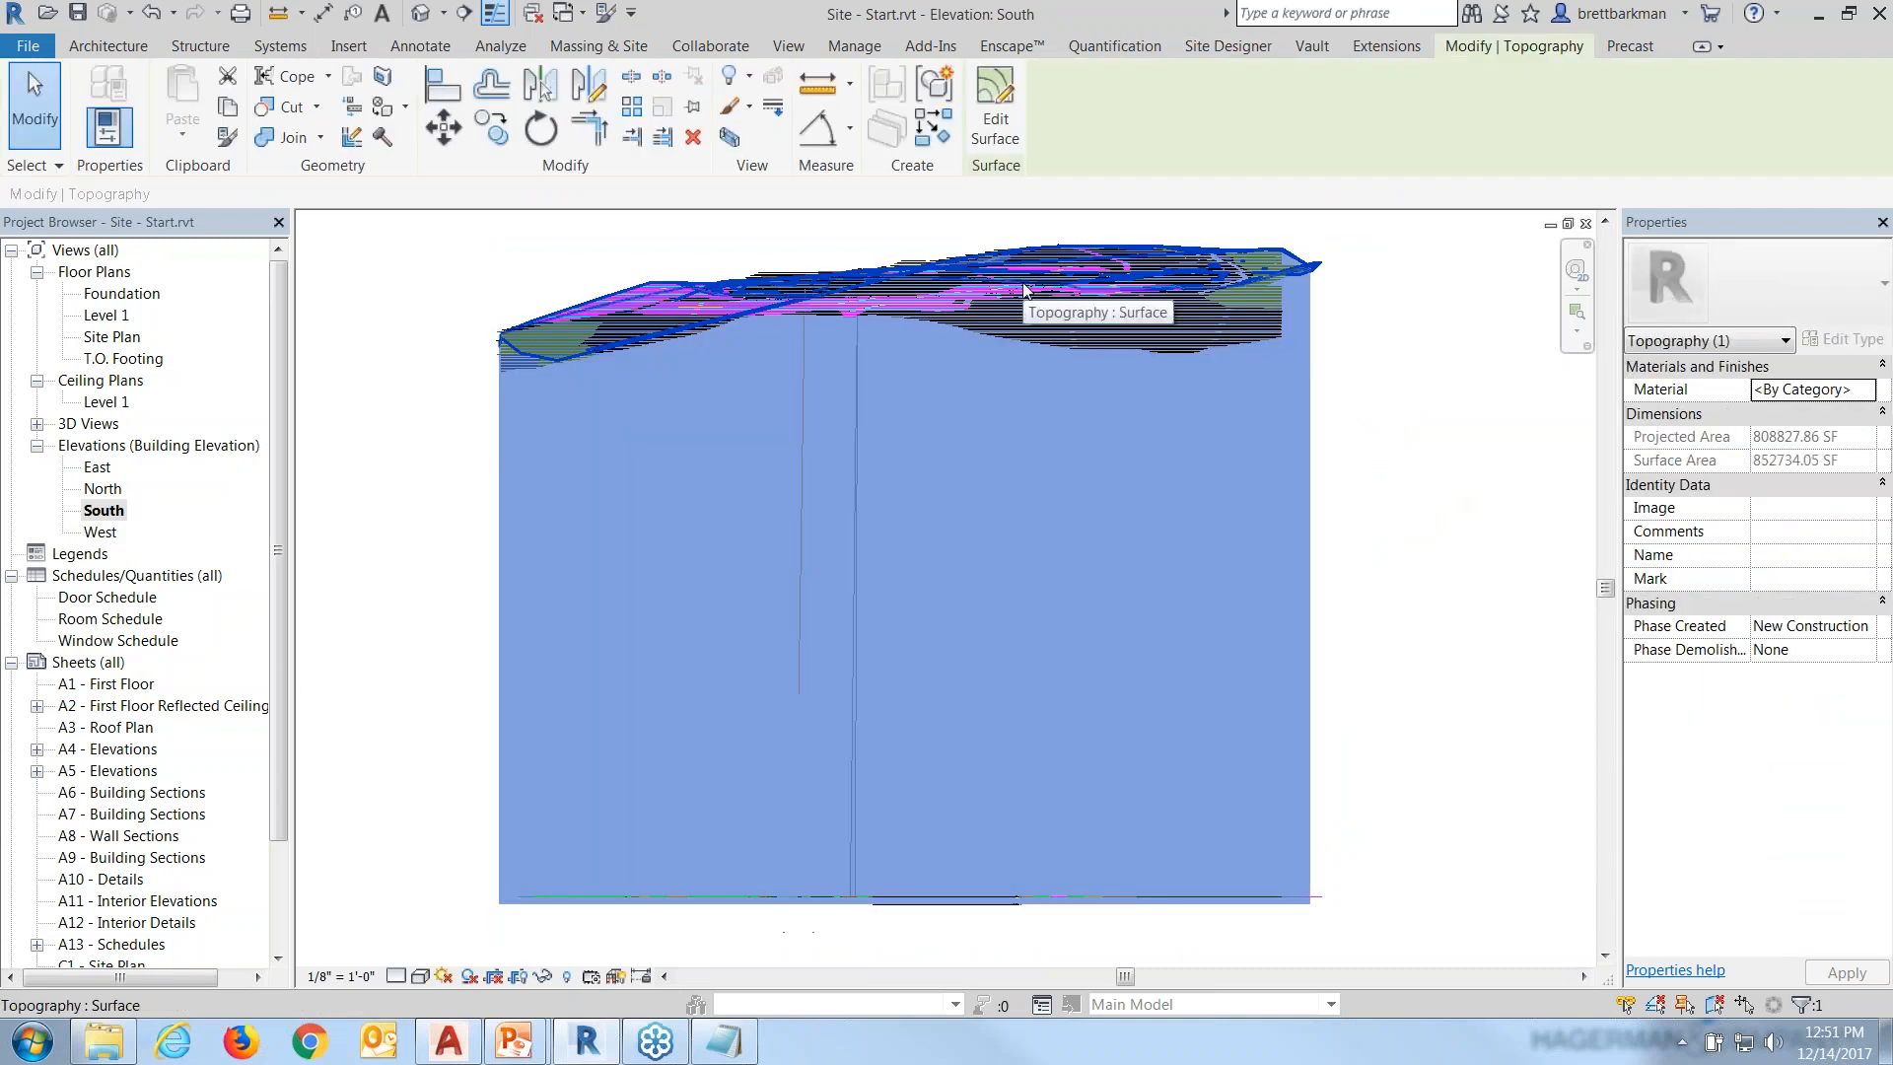
{"action": "key", "text": "Escape"}
{"action": "left_click_drag", "start_coordinate": [1376, 345], "coordinate": [676, 694]}
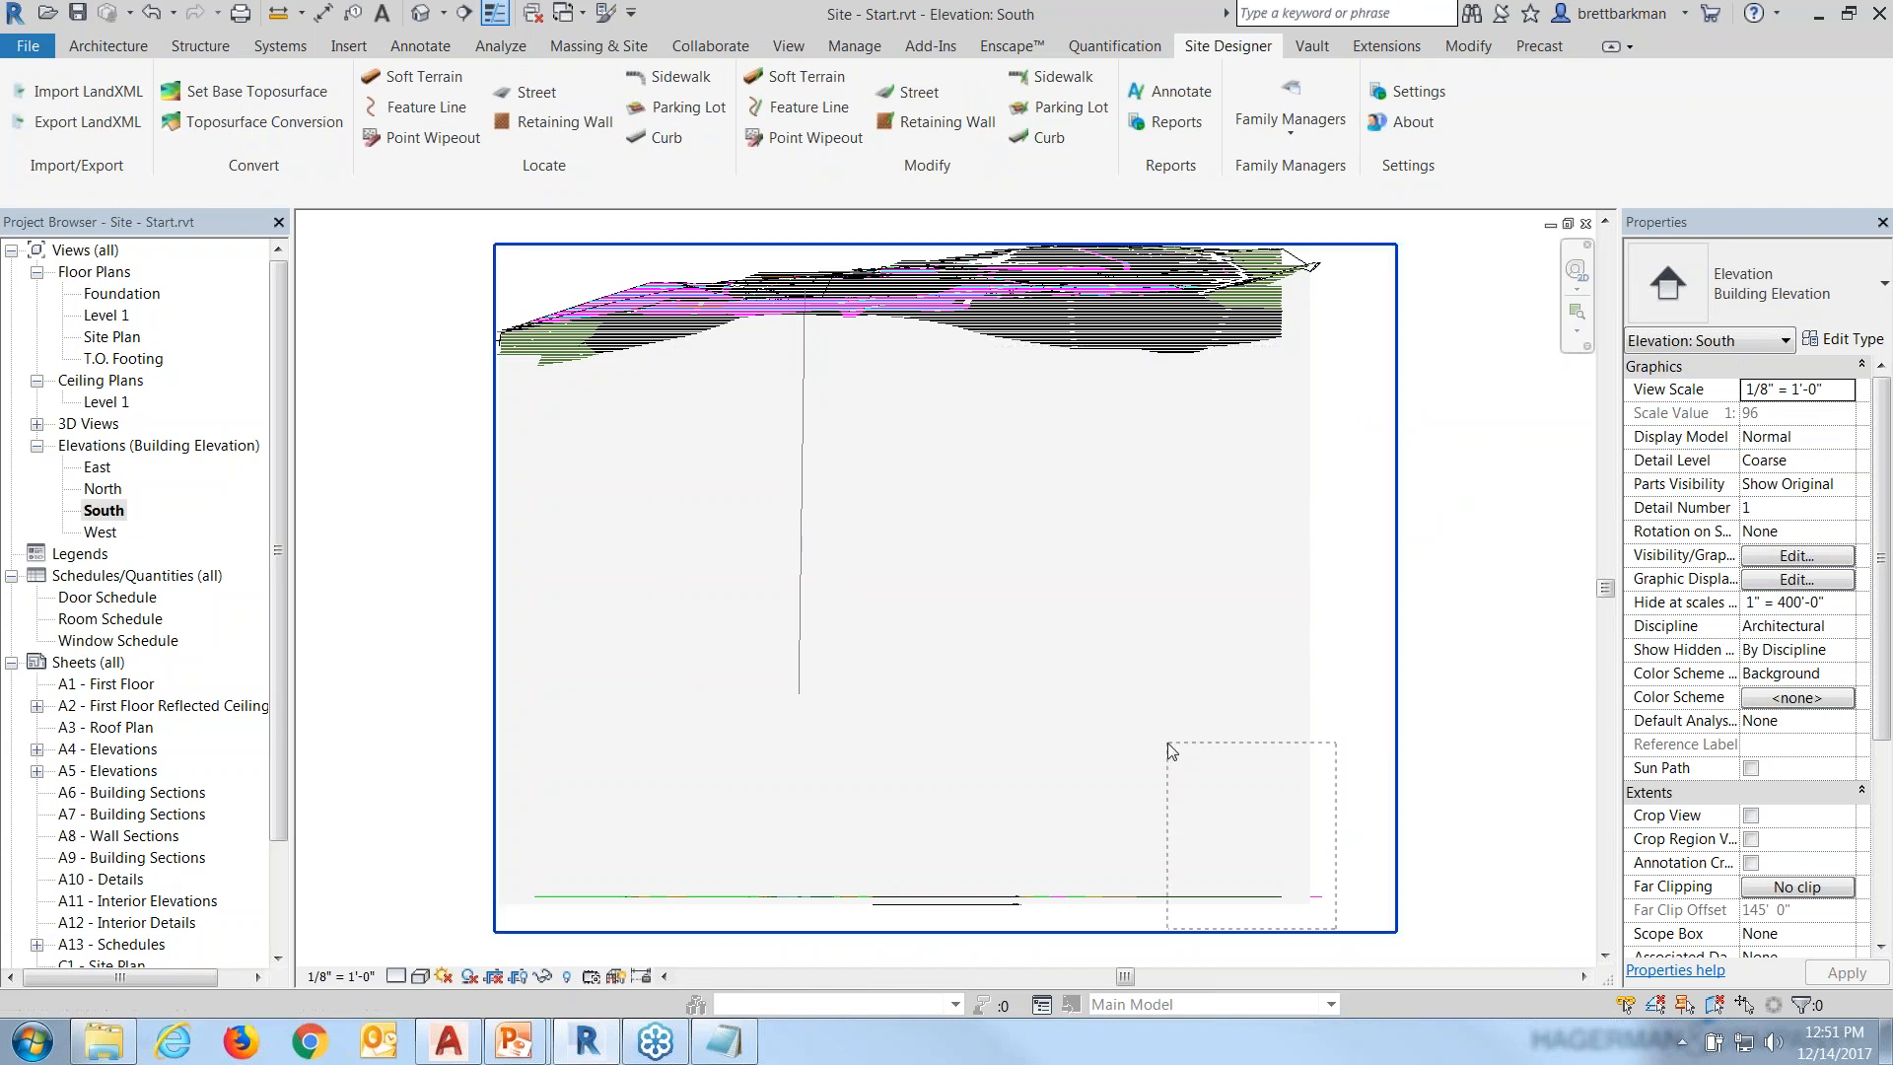
{"action": "right_click", "coordinate": [1129, 627]}
{"action": "left_click", "coordinate": [1346, 220]}
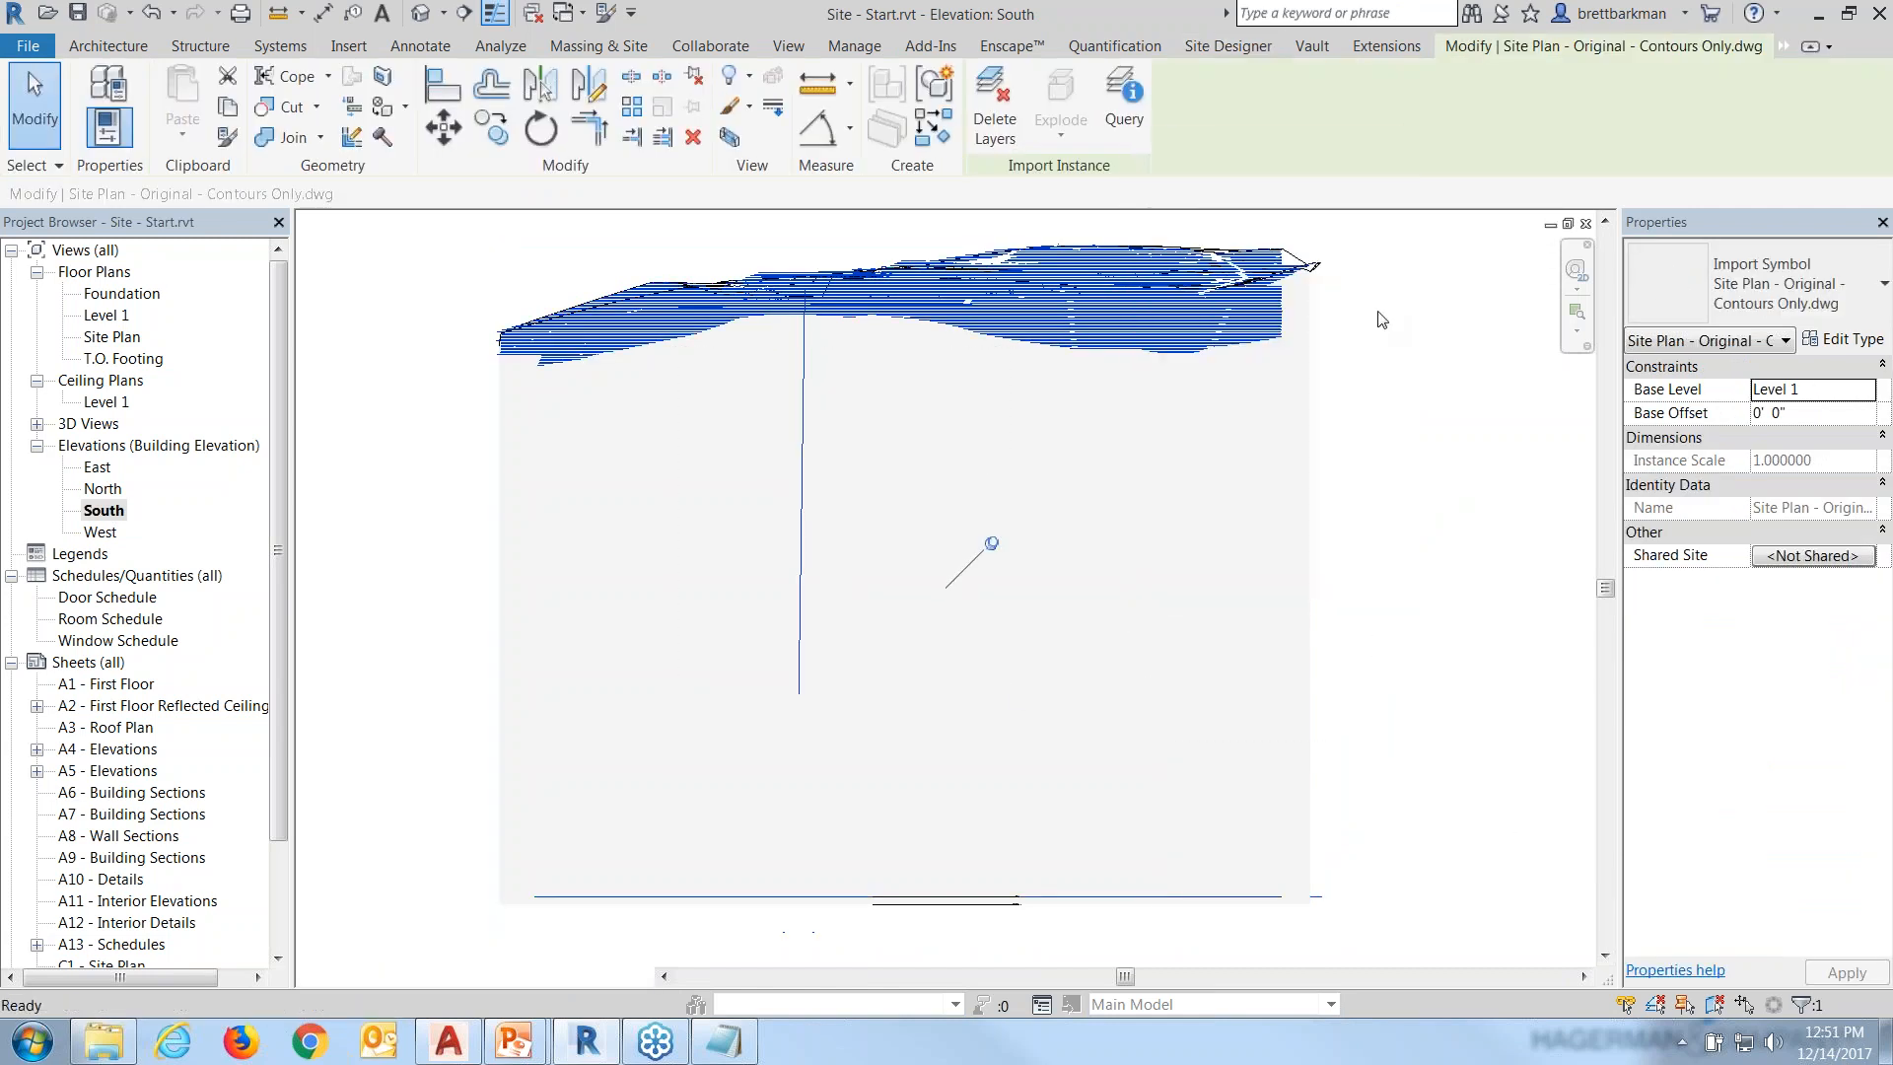
{"action": "left_click", "coordinate": [1117, 284]}
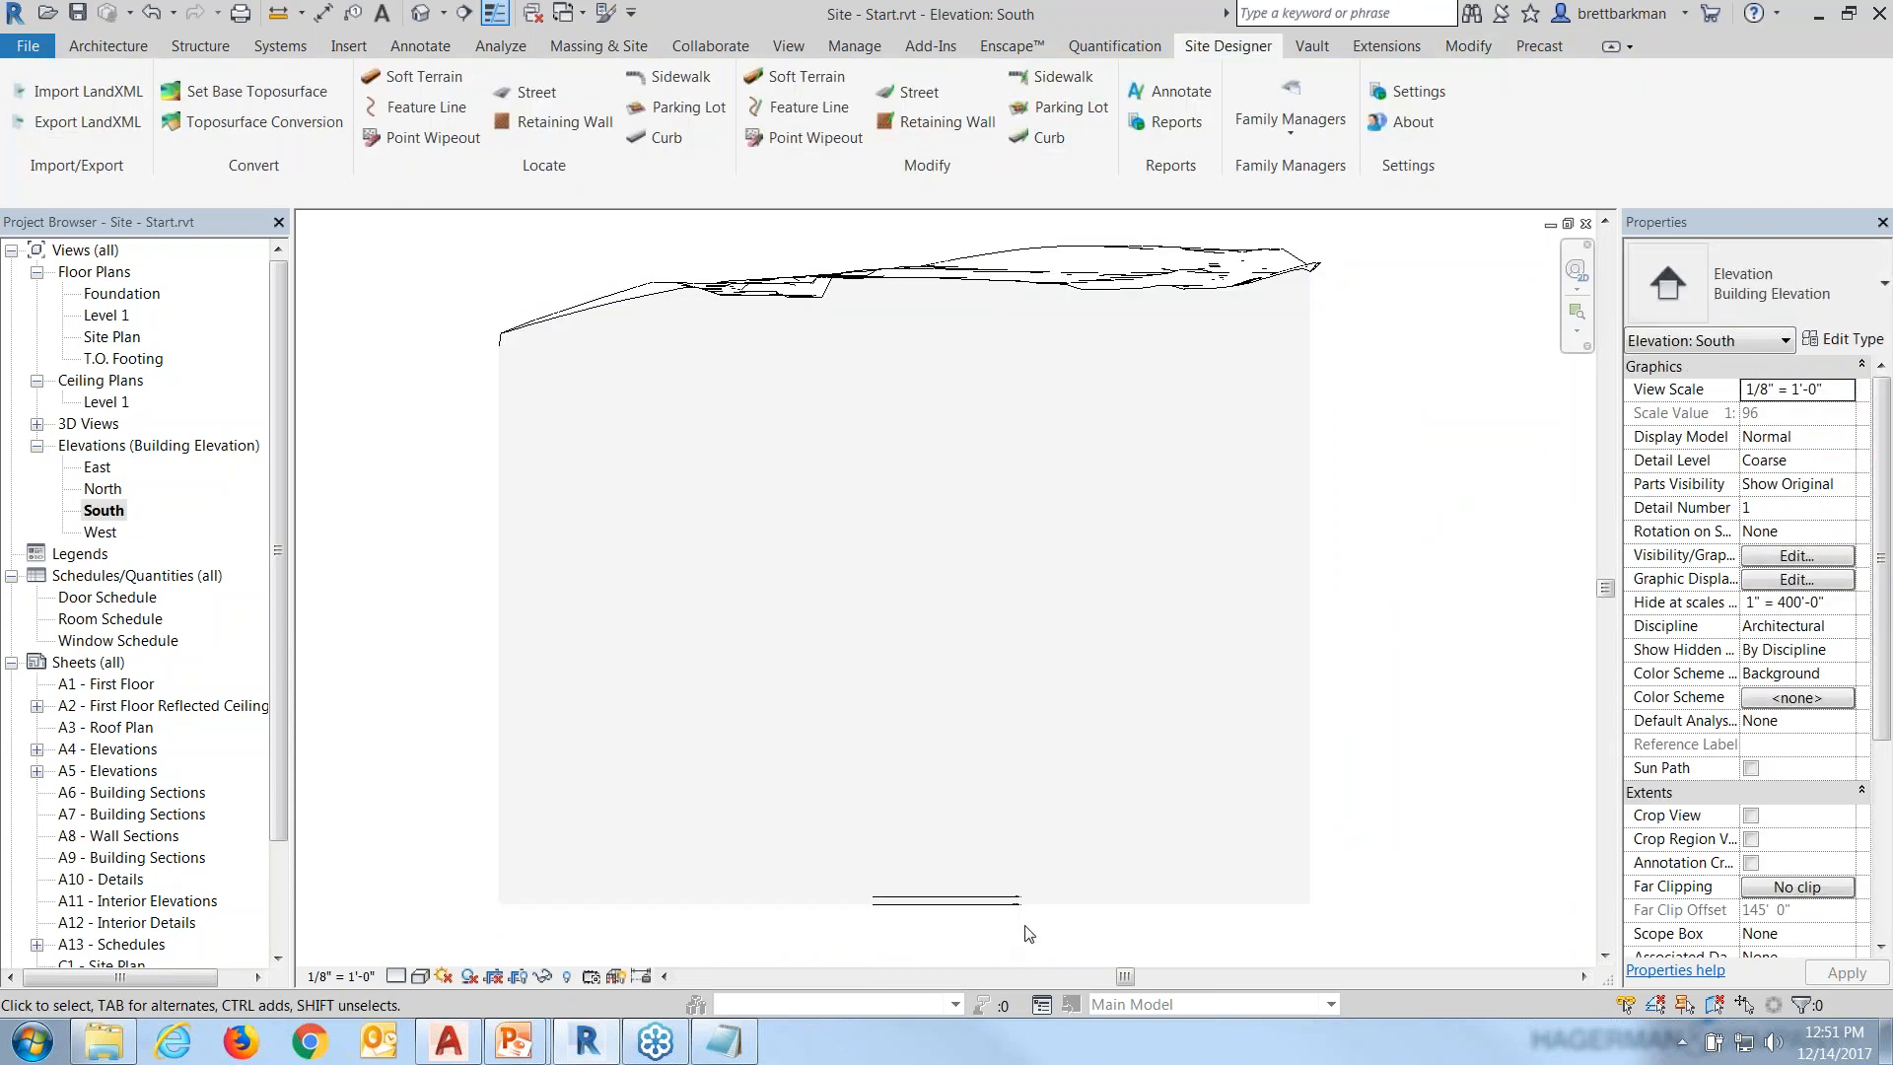
Set Level 1's elevation to 792 feet in the South elevation.
{"action": "scroll", "coordinate": [1000, 897], "scroll_direction": "up", "scroll_amount": 6}
{"action": "scroll", "coordinate": [1006, 853], "scroll_direction": "up", "scroll_amount": 6}
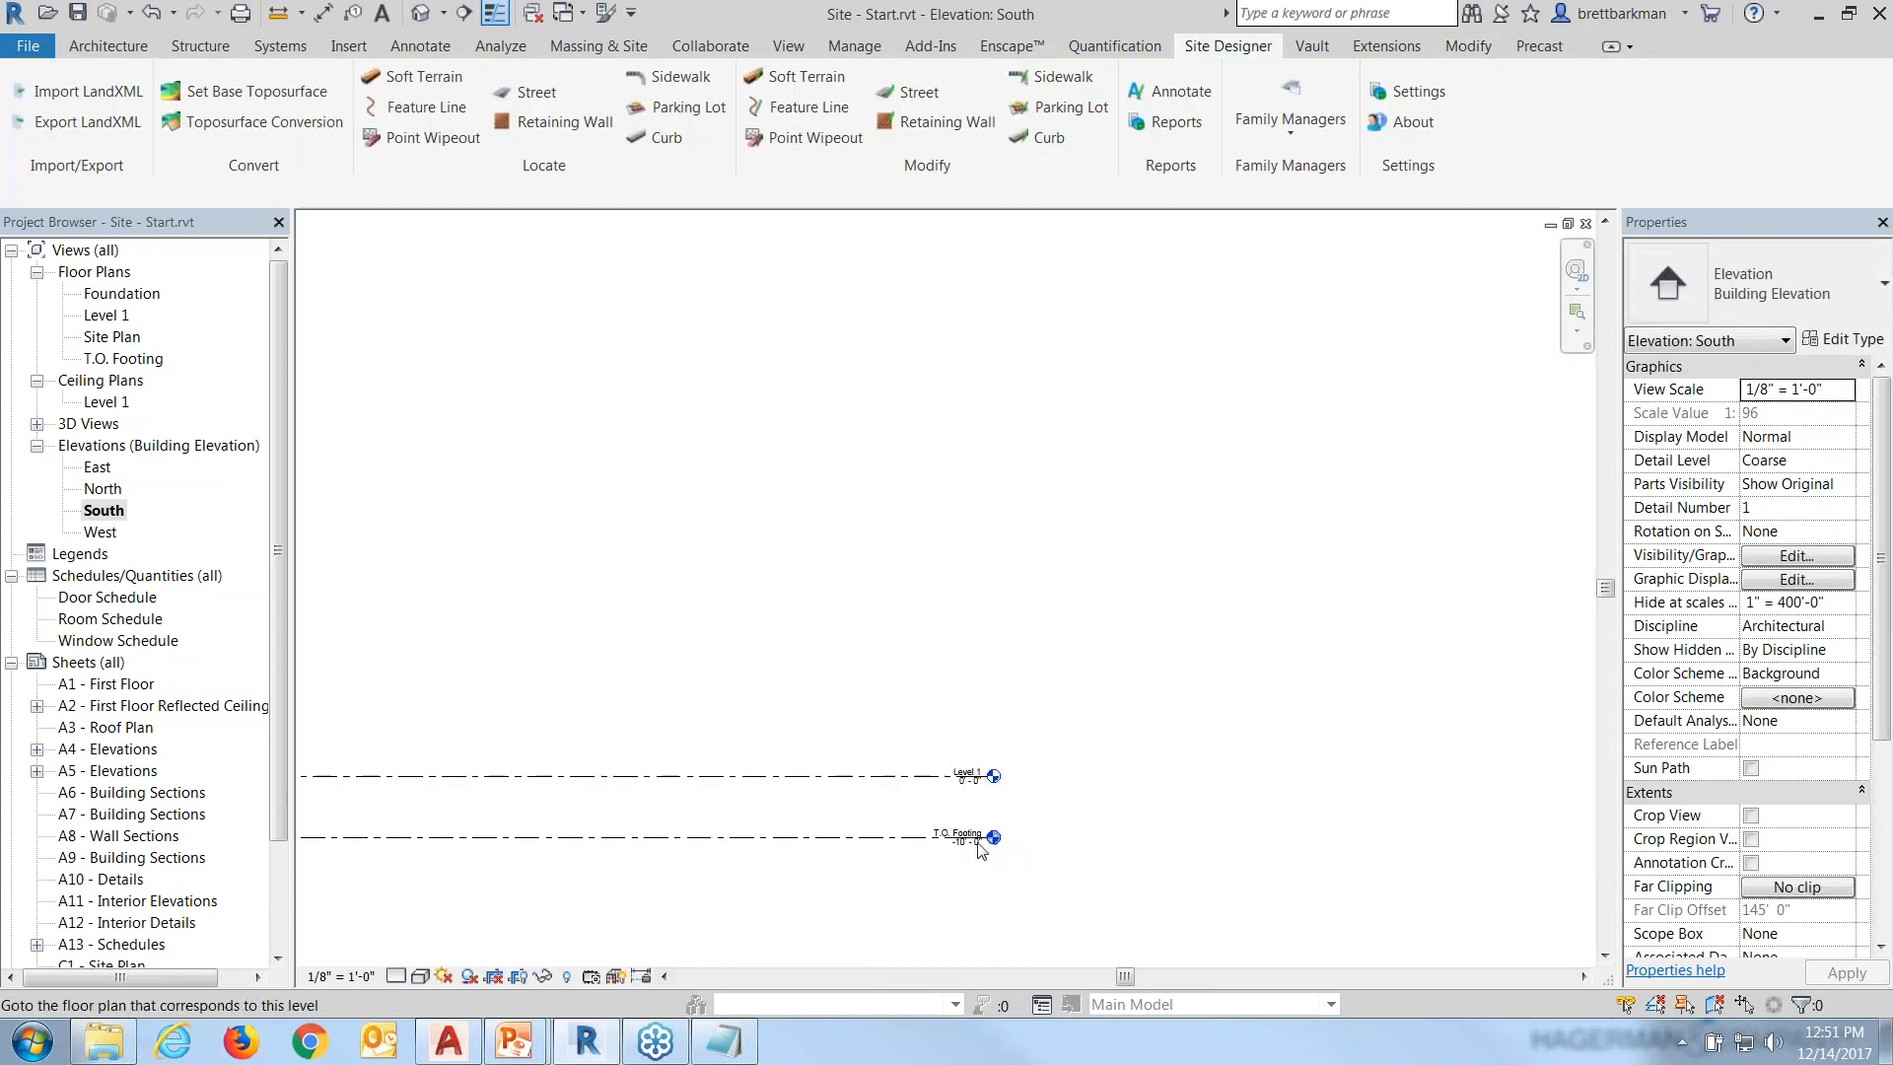
{"action": "middle_click_drag", "start_coordinate": [1055, 798], "coordinate": [1098, 631]}
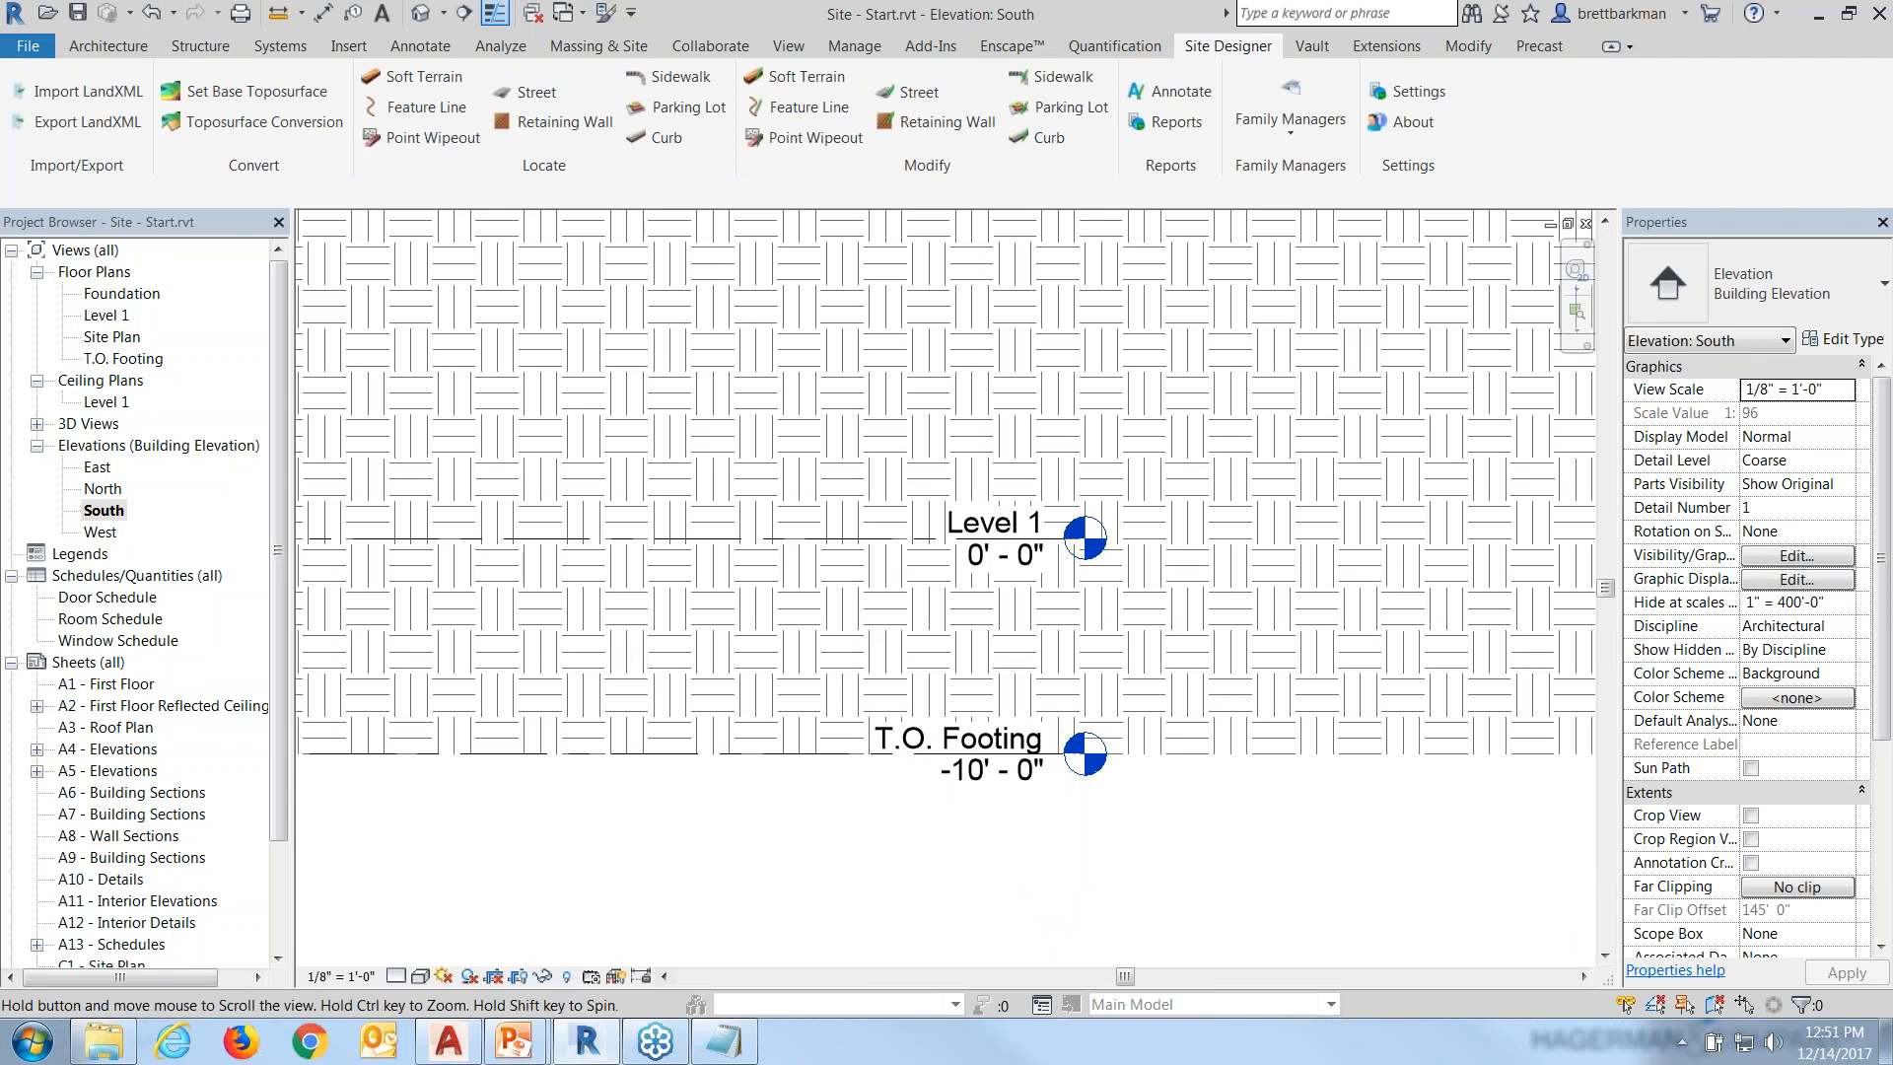
{"action": "middle_click_drag", "start_coordinate": [1223, 708], "coordinate": [1162, 730]}
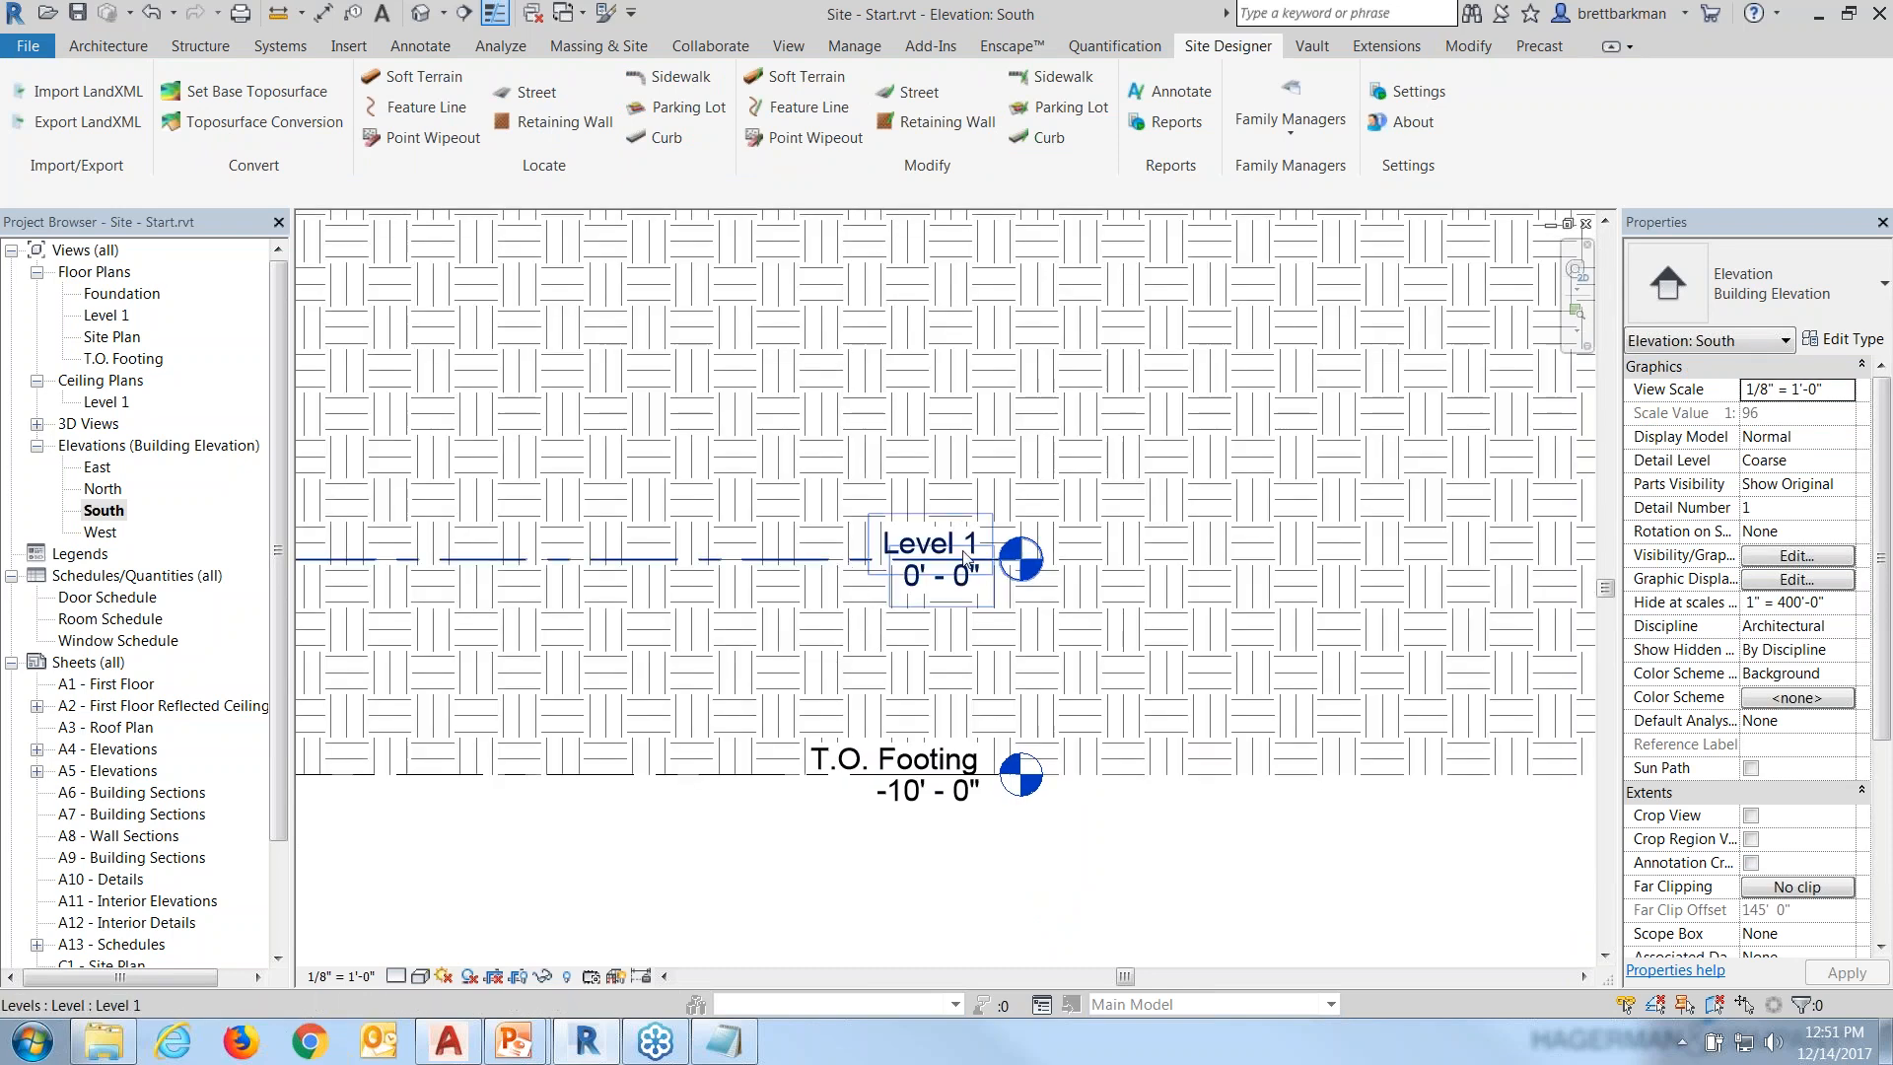
{"action": "left_click", "coordinate": [917, 591]}
{"action": "left_click", "coordinate": [917, 592]}
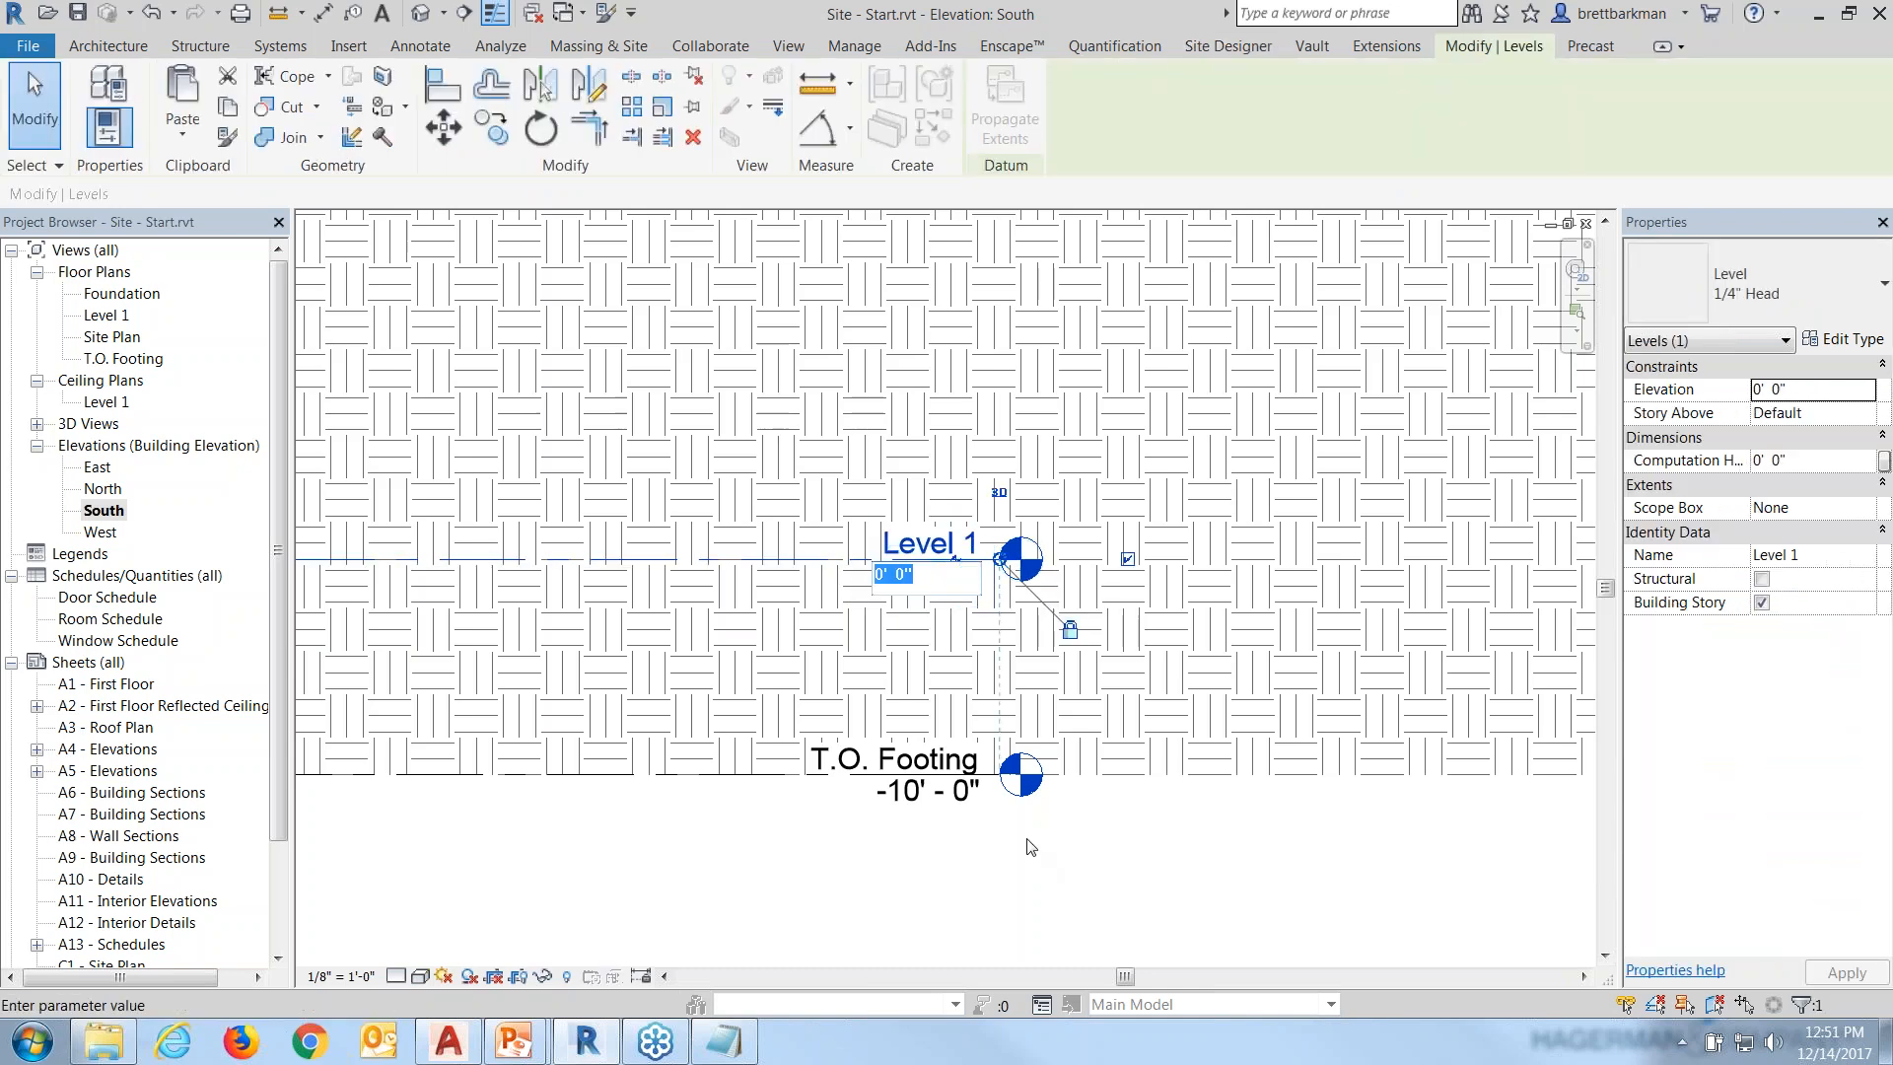
{"action": "type", "text": "792"}
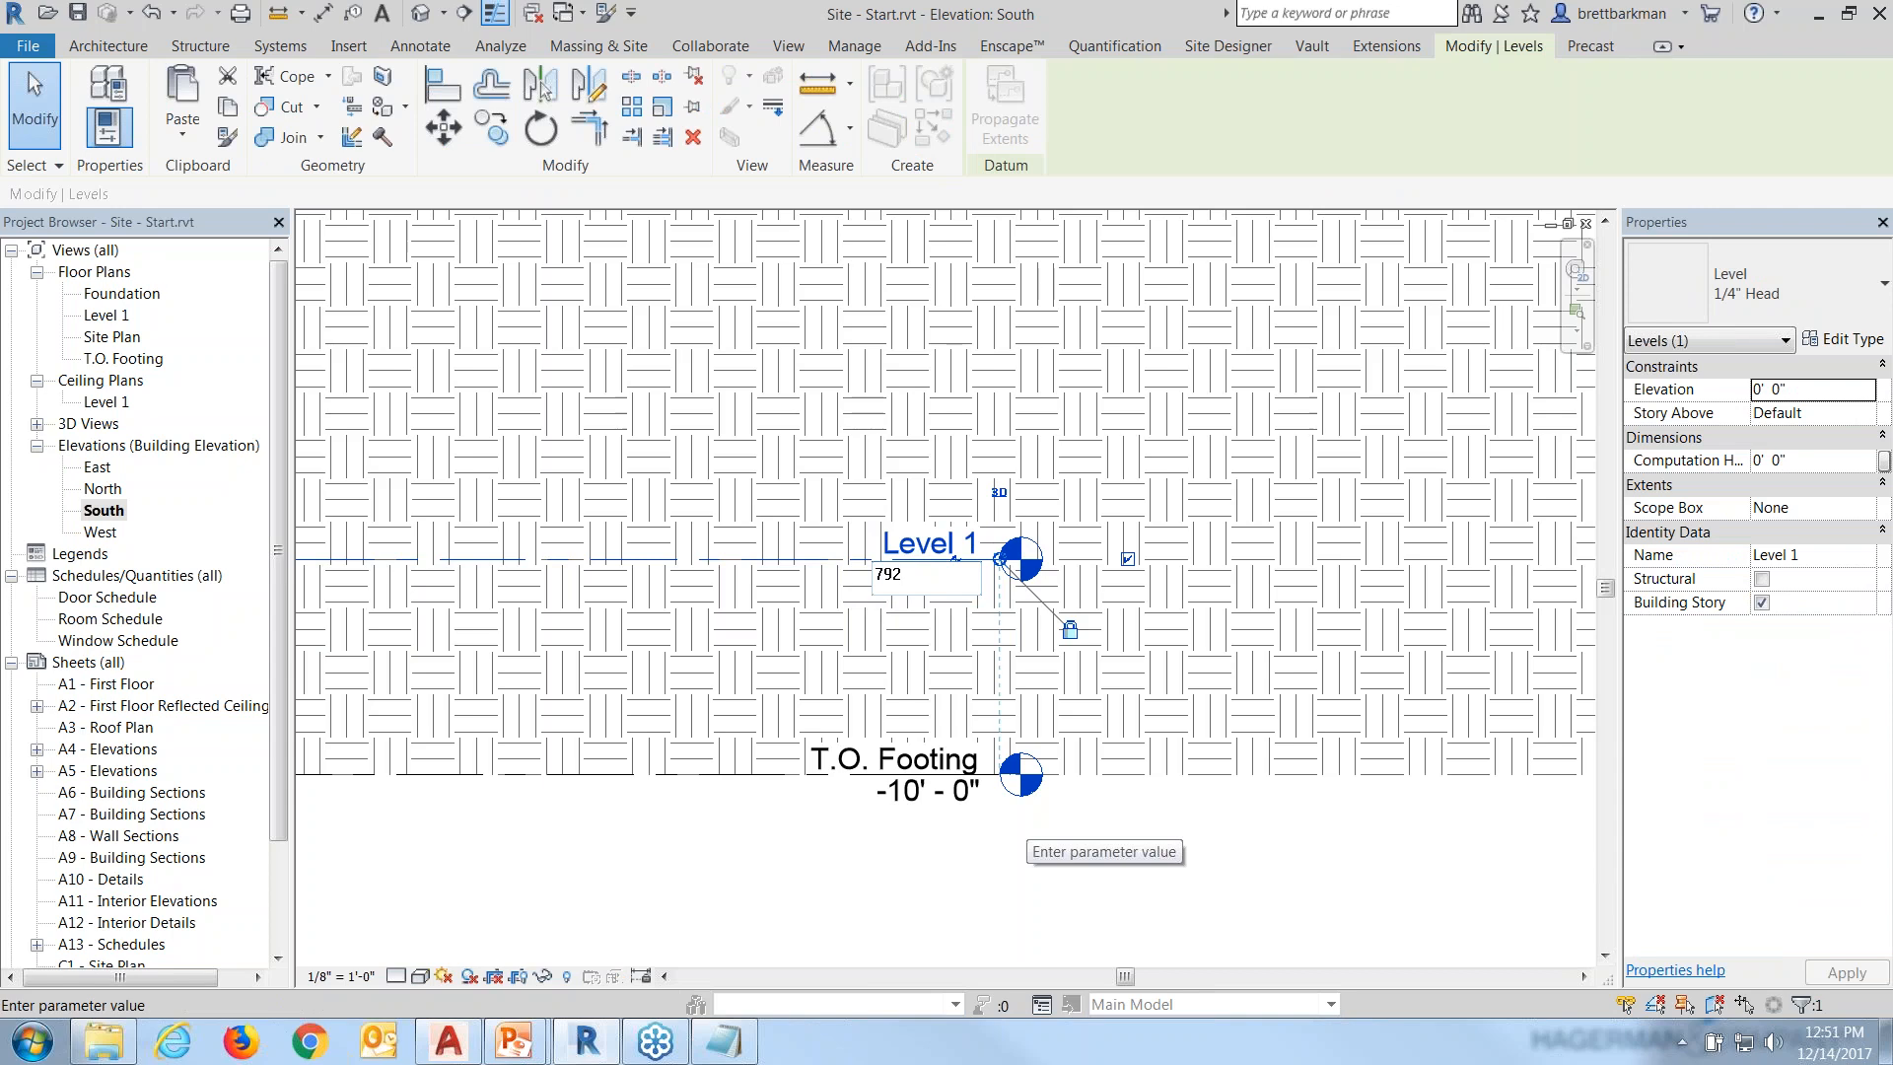
{"action": "key", "text": "Return"}
Set the T.O. Footing level's elevation to 782 feet.
{"action": "left_click", "coordinate": [976, 775]}
{"action": "left_click", "coordinate": [917, 789]}
{"action": "type", "text": "782"}
{"action": "key", "text": "Return"}
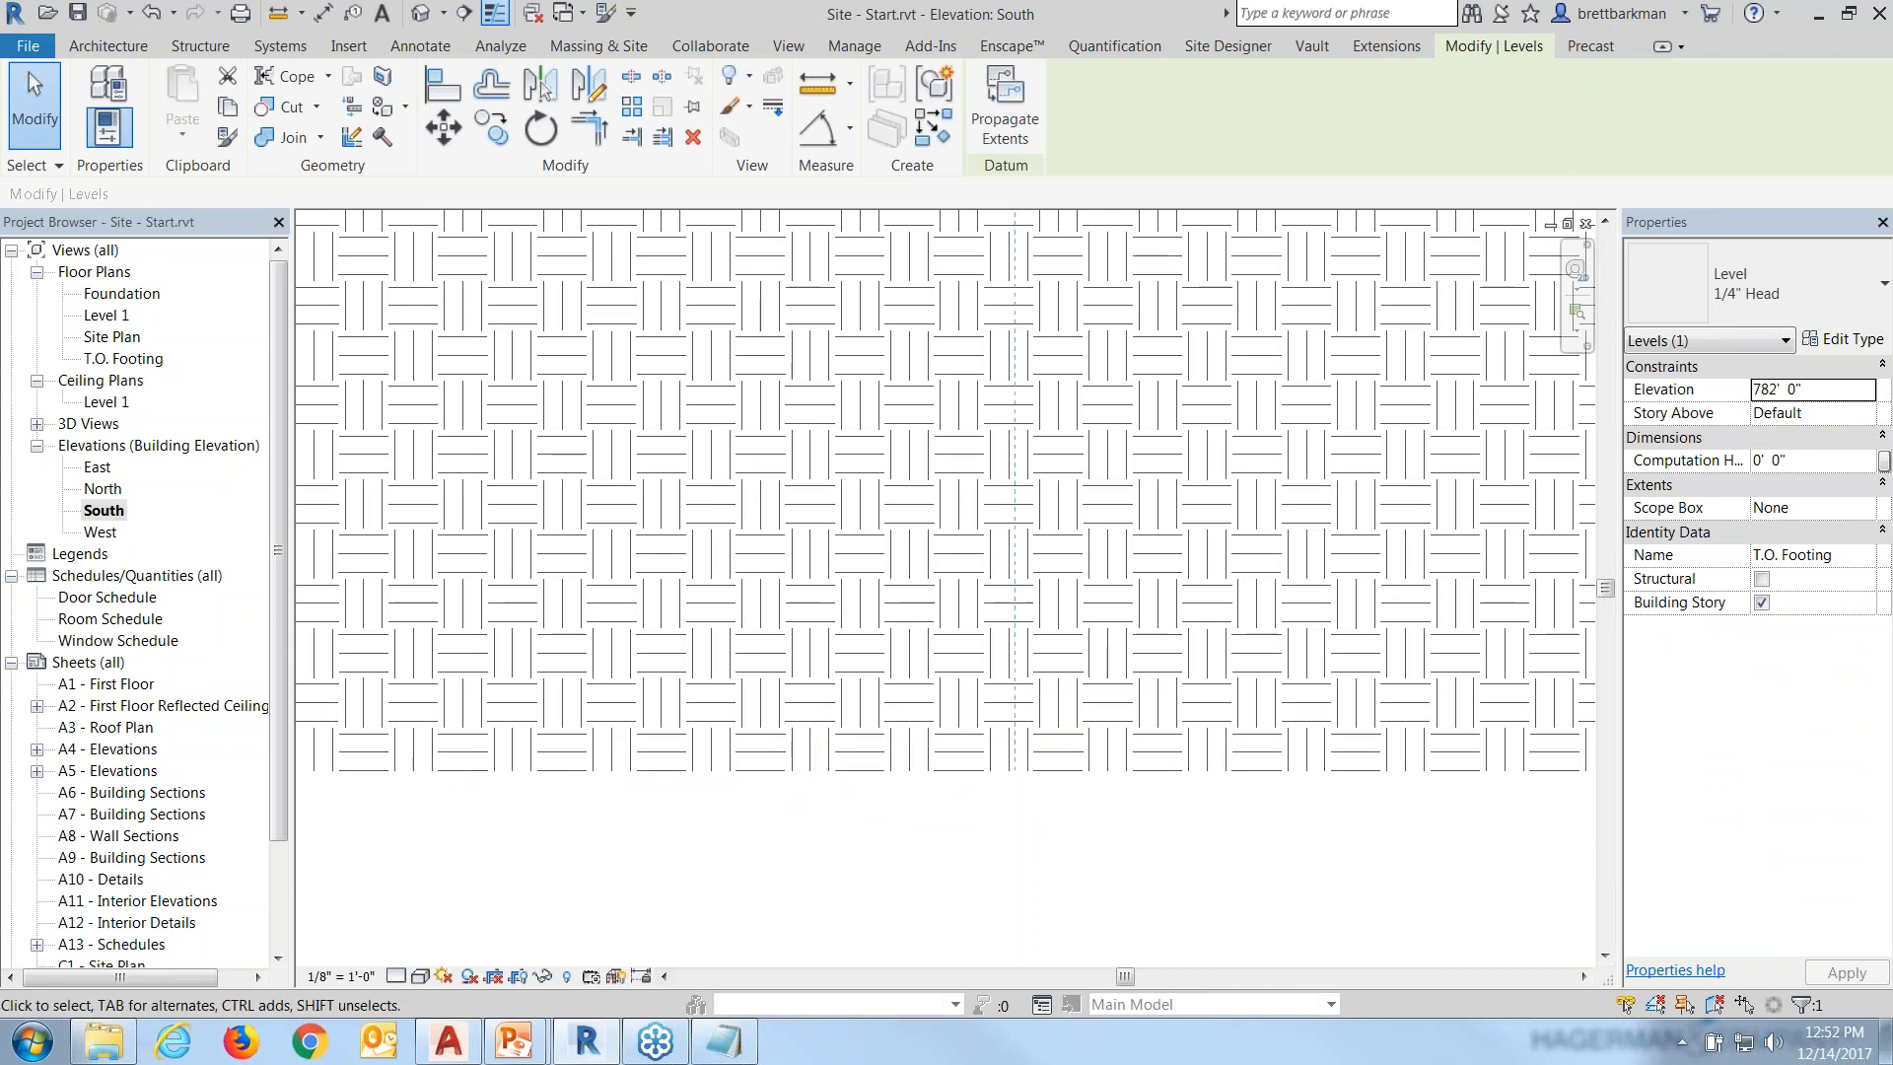
Check the heights of Level 1 and T.O. Footing against the toposurface profile in the South elevation.
{"action": "left_click", "coordinate": [1090, 325]}
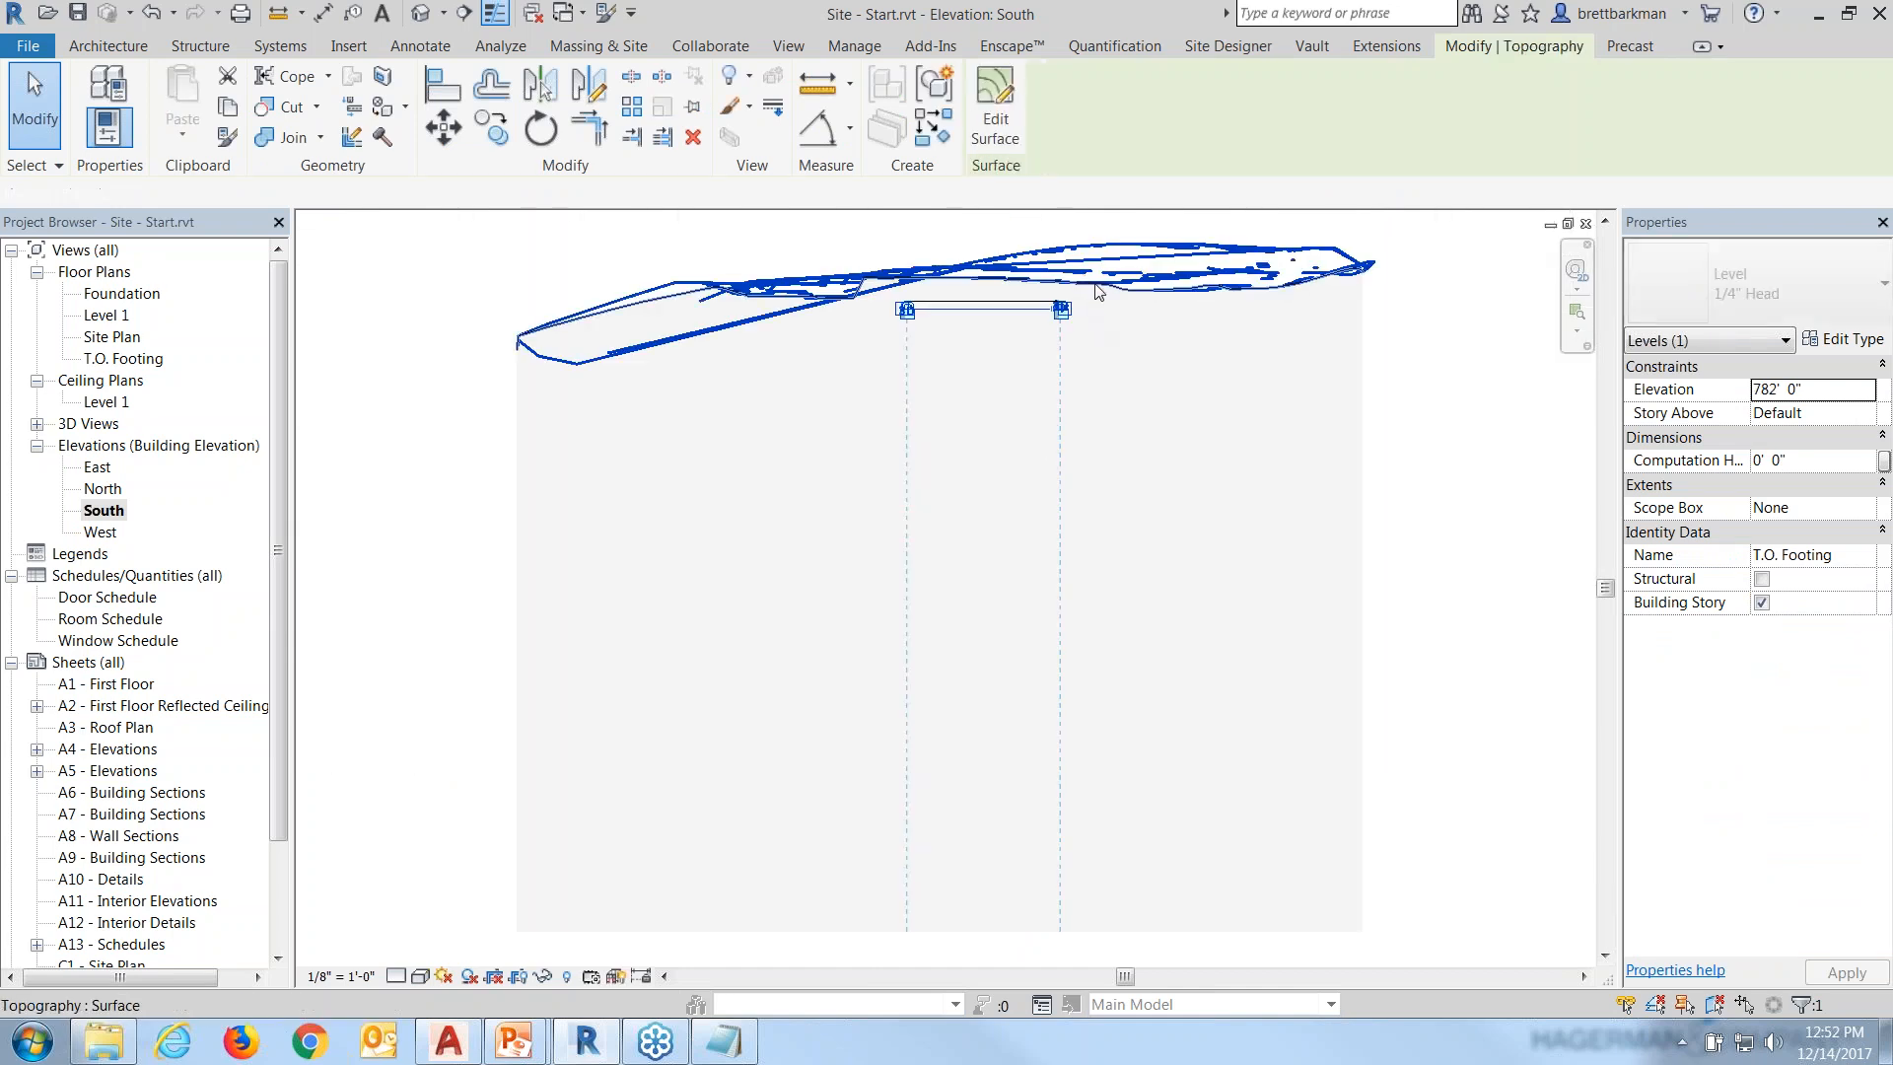
{"action": "scroll", "coordinate": [1054, 283], "scroll_direction": "up", "scroll_amount": 4}
{"action": "scroll", "coordinate": [1054, 283], "scroll_direction": "up", "scroll_amount": 3}
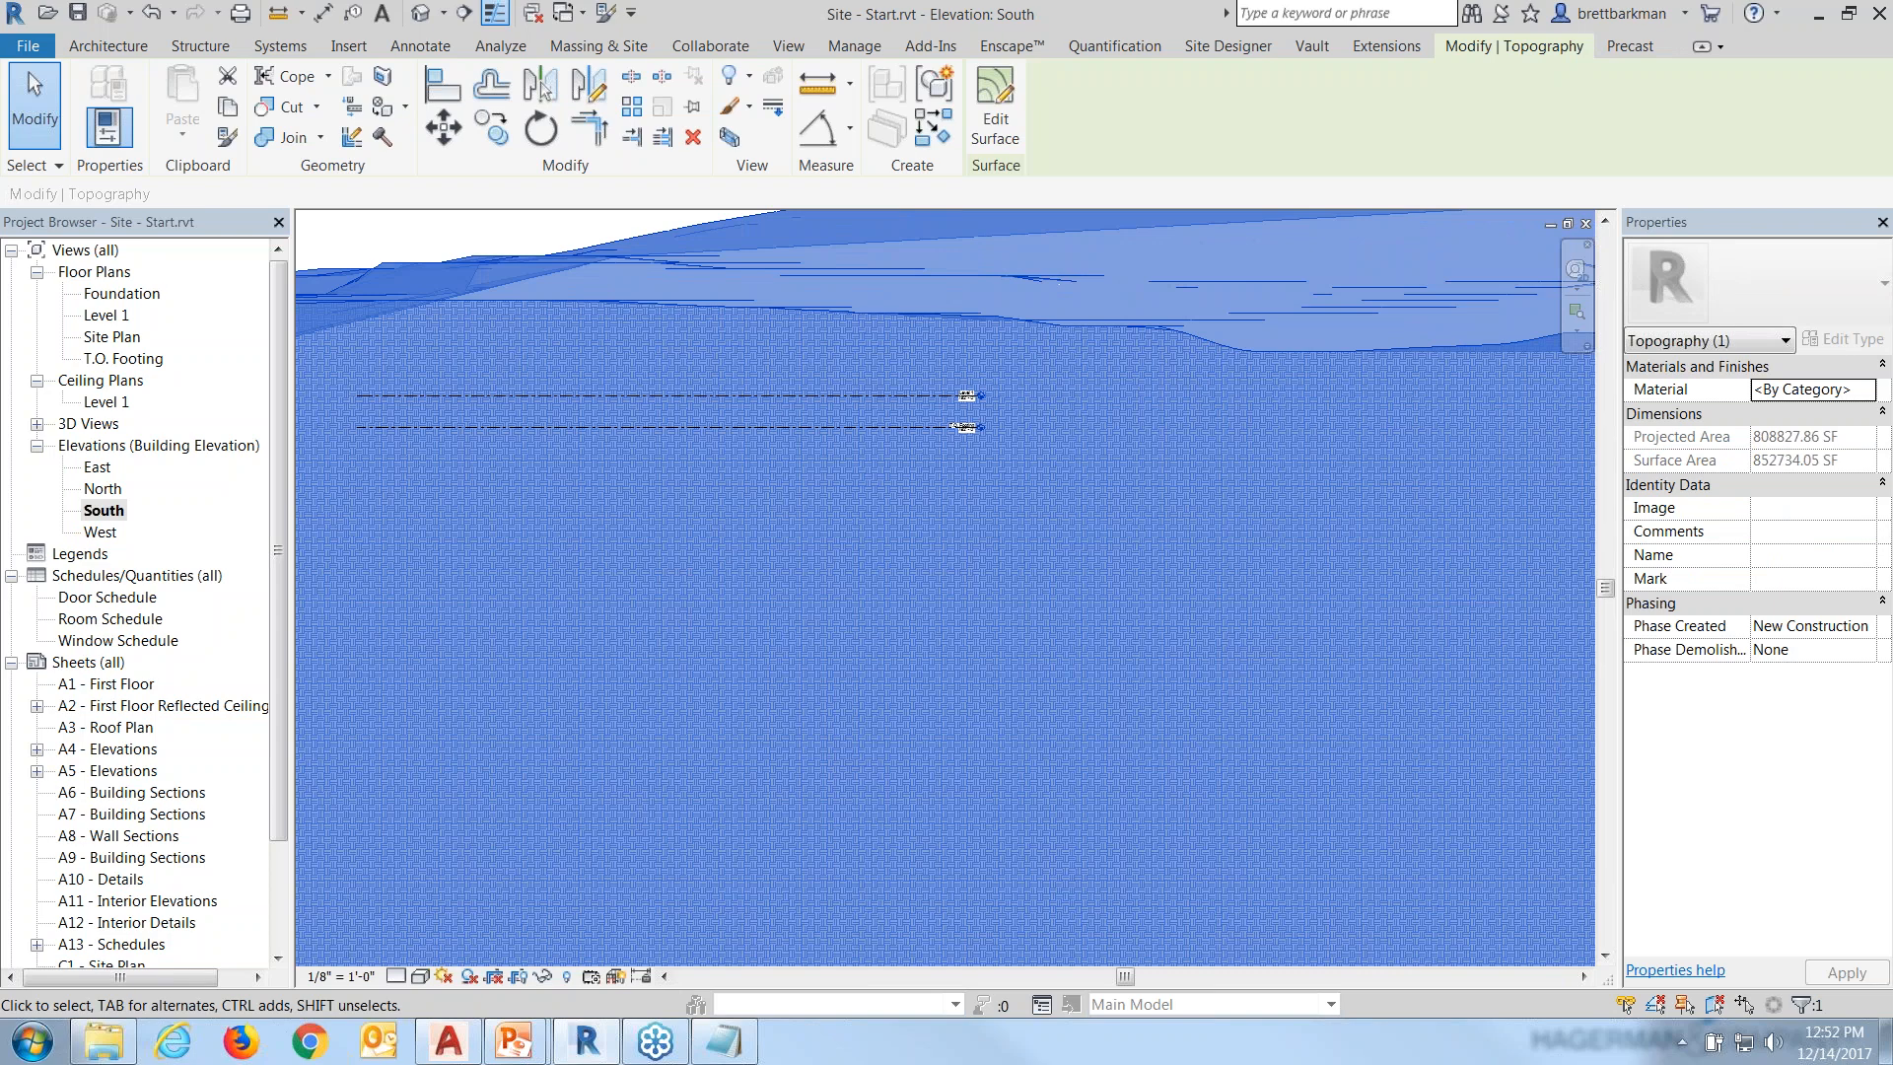
{"action": "scroll", "coordinate": [799, 538], "scroll_direction": "down", "scroll_amount": 2}
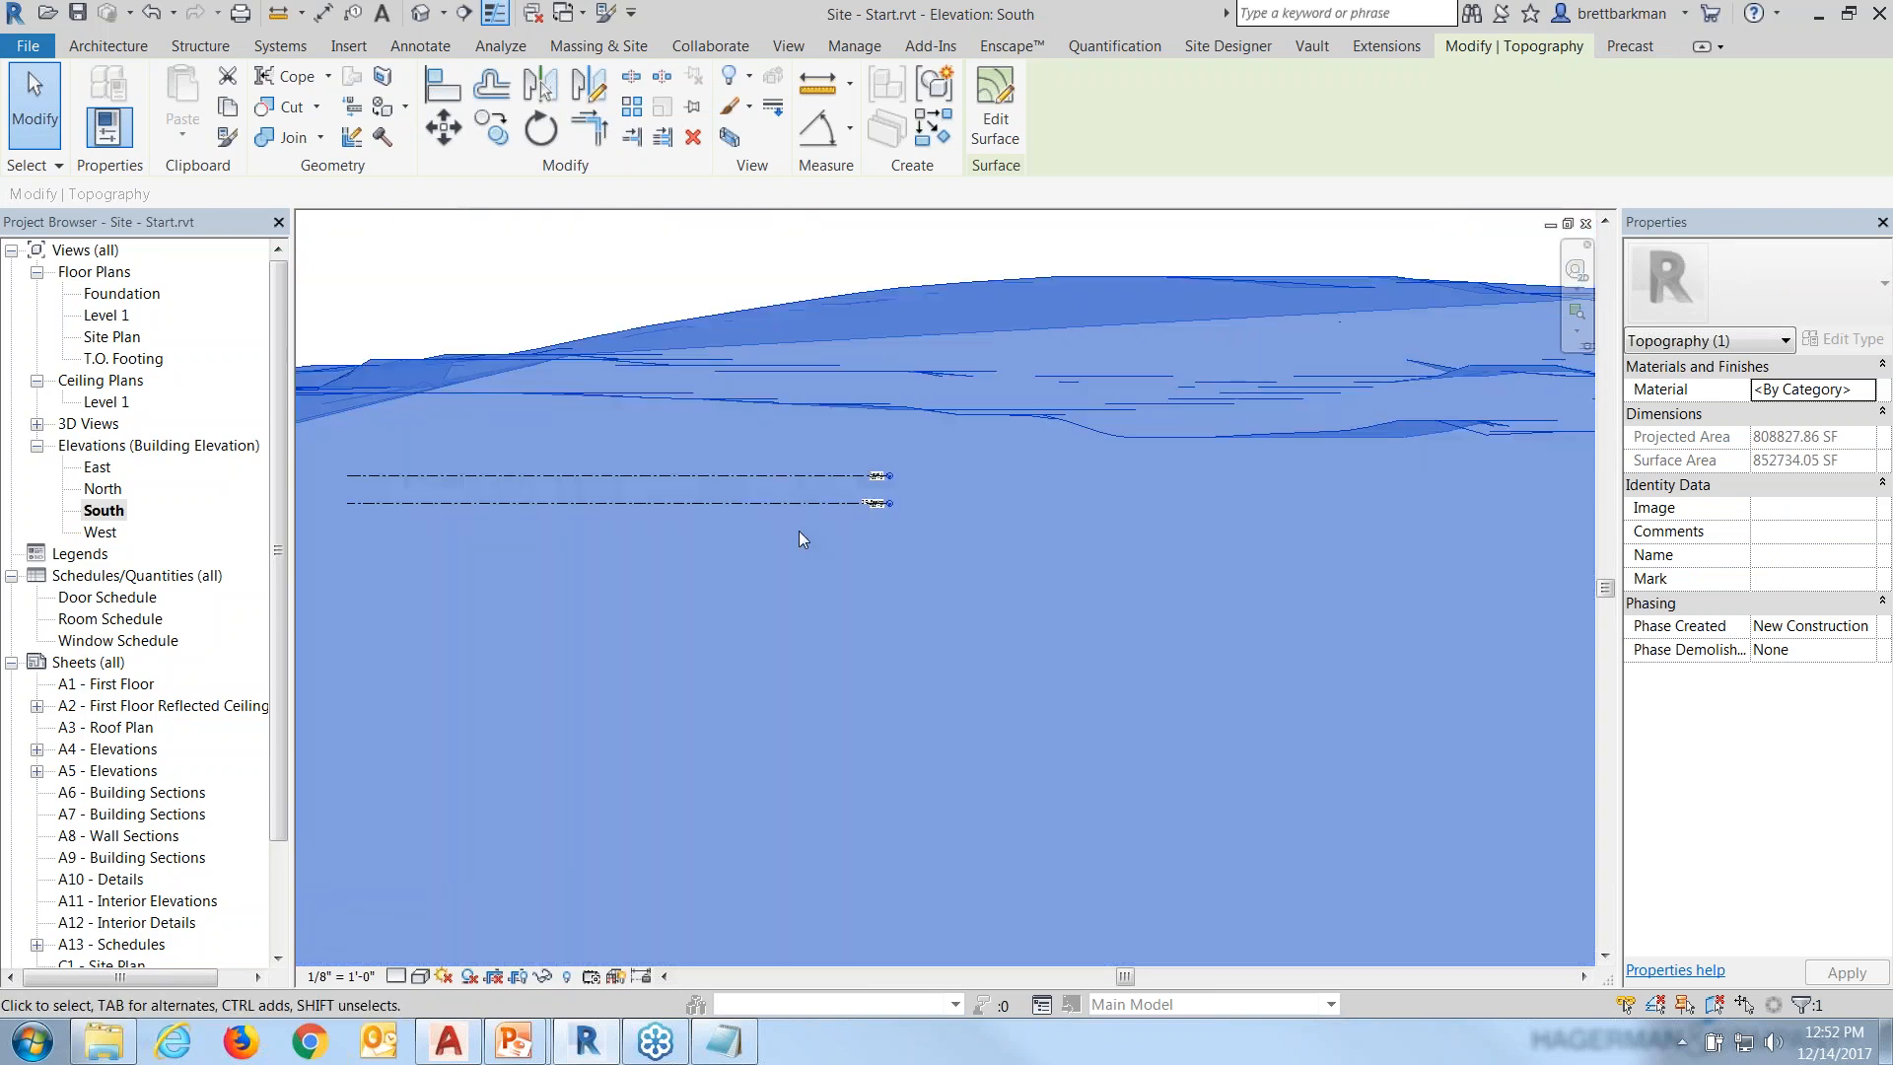
{"action": "left_click", "coordinate": [622, 268]}
{"action": "scroll", "coordinate": [887, 488], "scroll_direction": "up", "scroll_amount": 5}
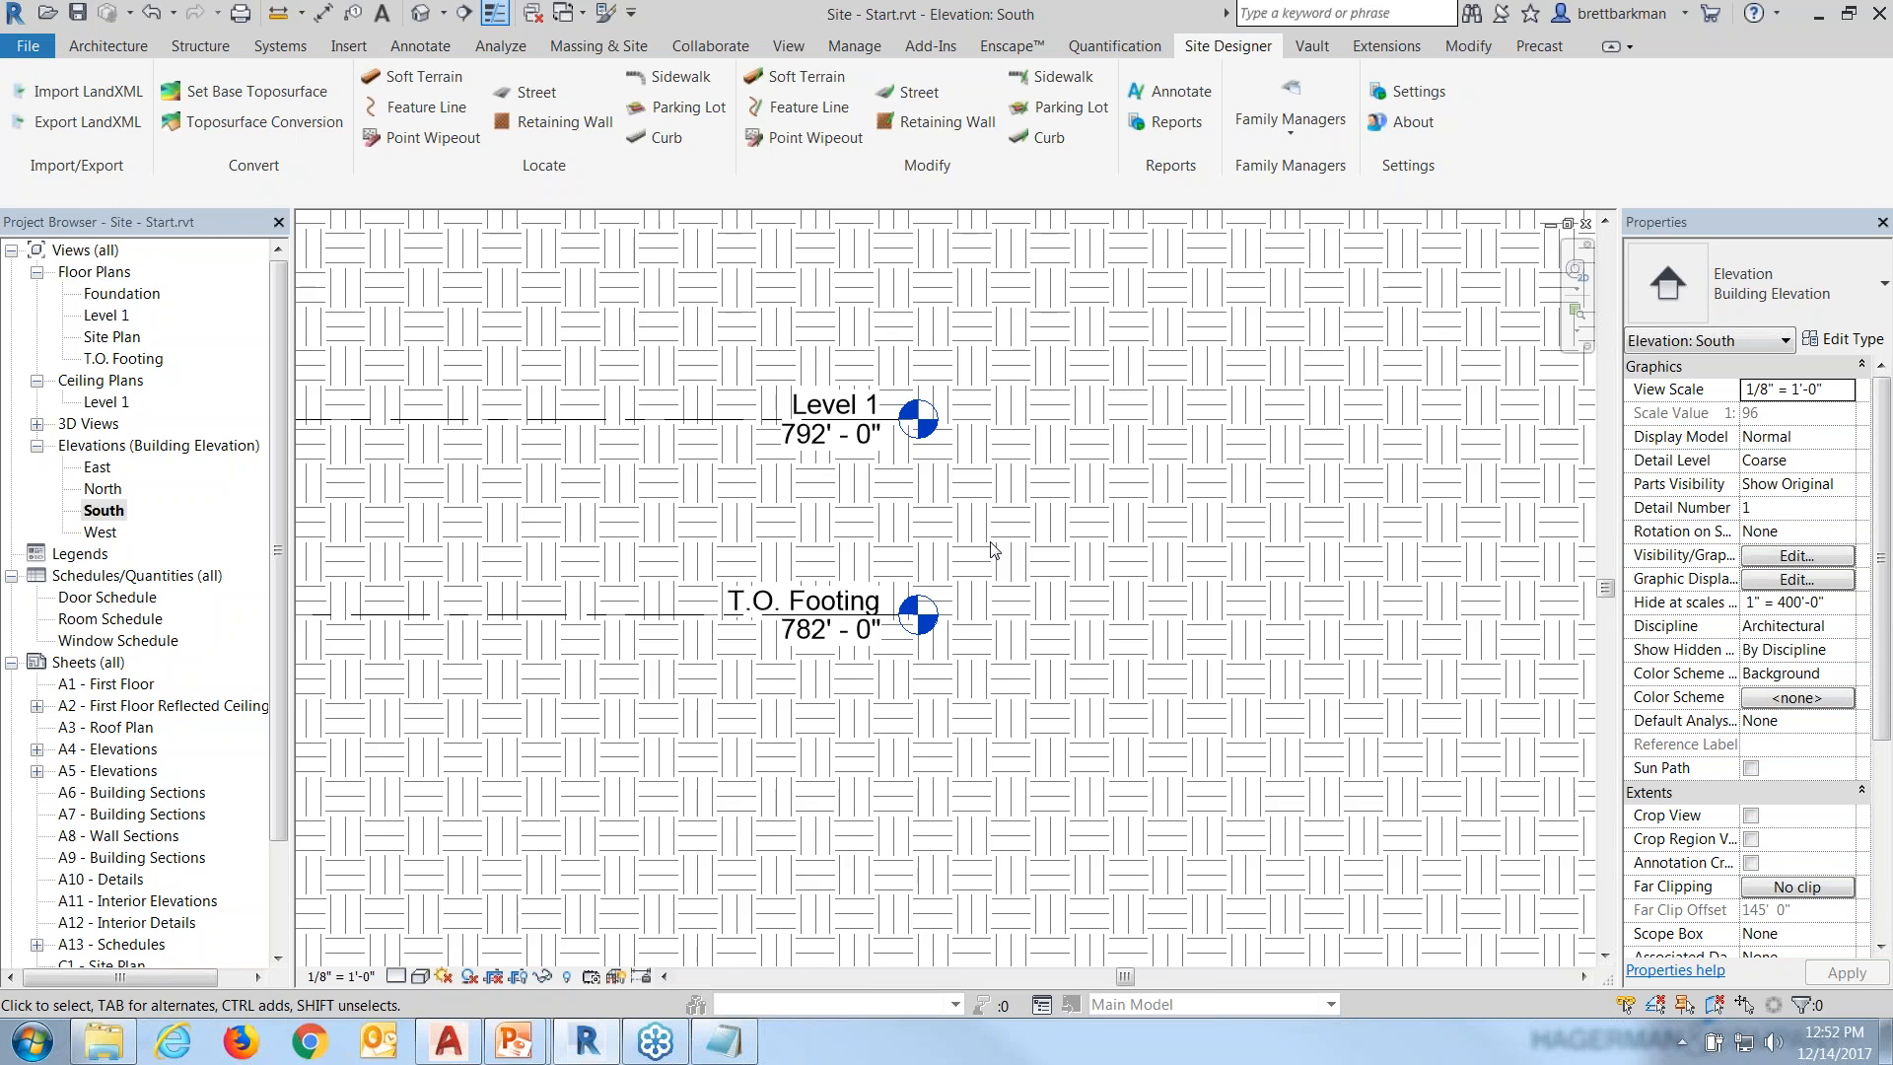
{"action": "scroll", "coordinate": [991, 551], "scroll_direction": "down", "scroll_amount": 5}
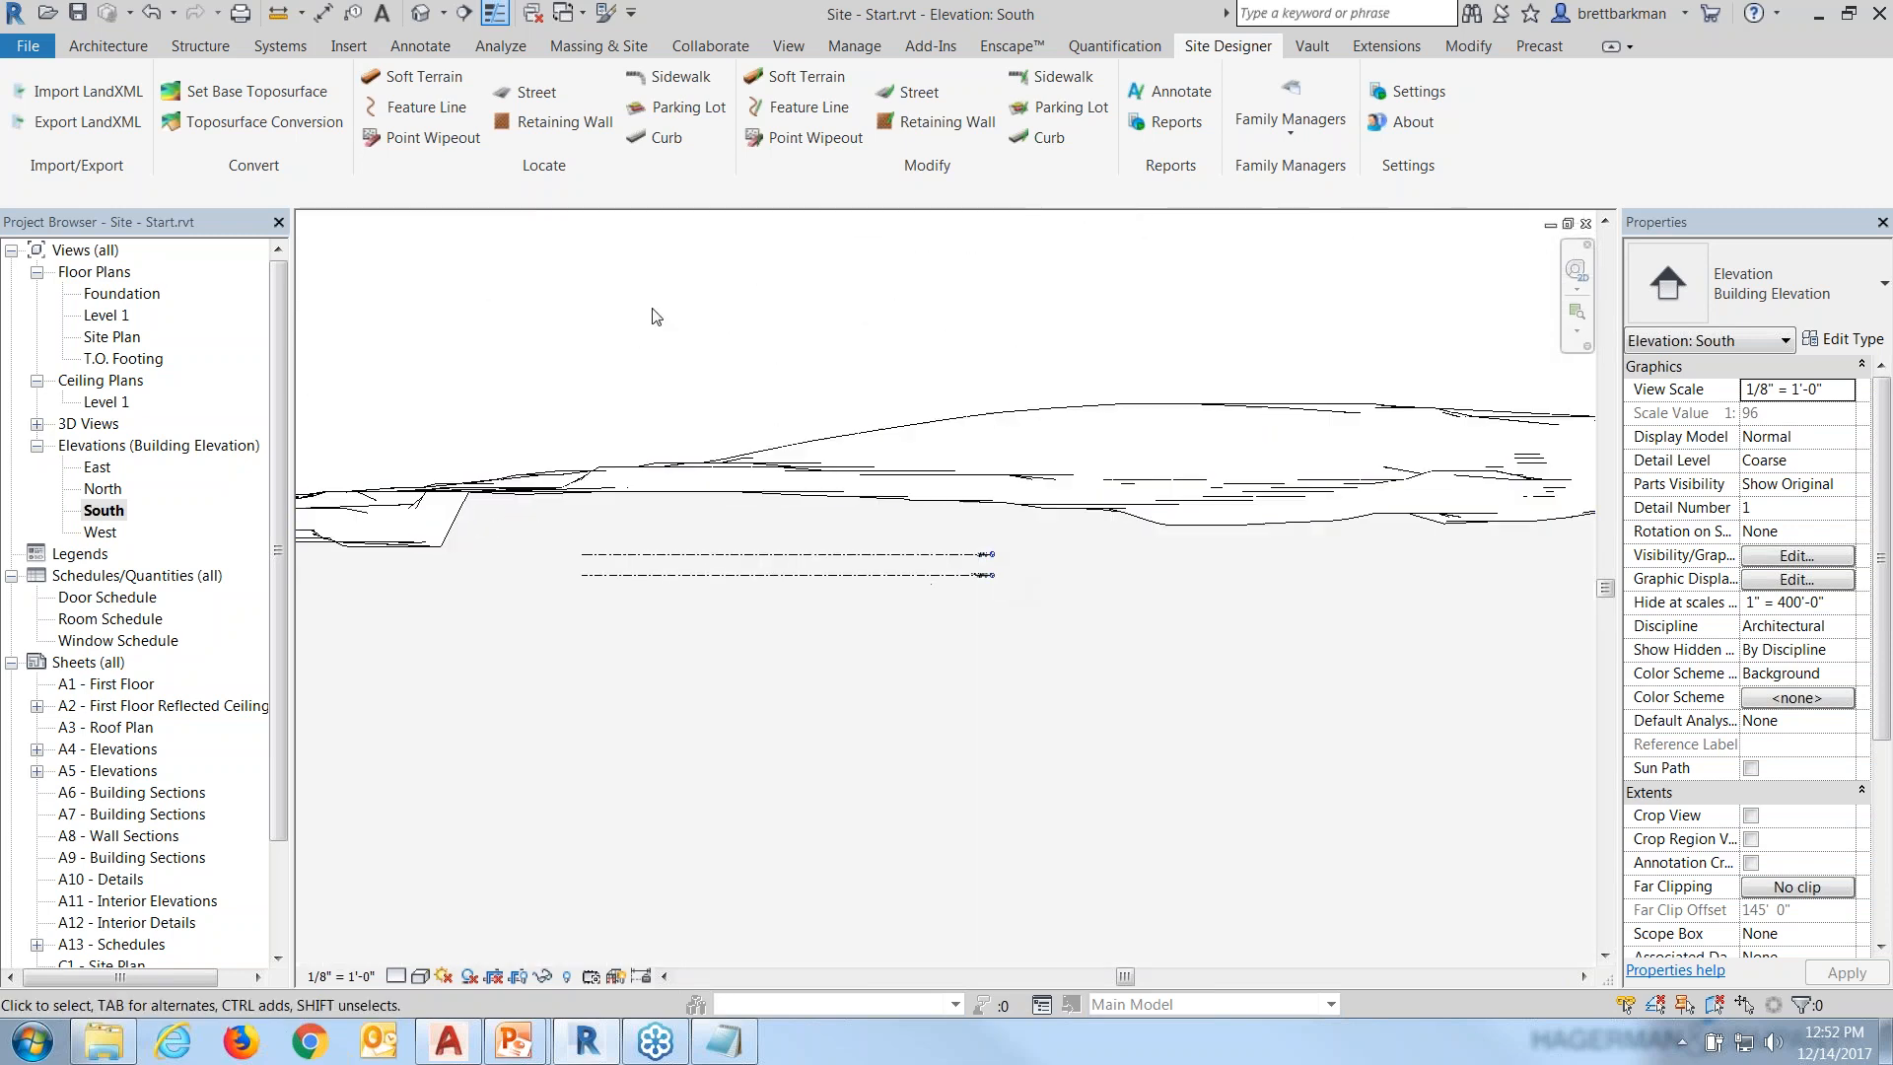
Open the Site Plan view and hide the toposurface and the linked contours drawing in it.
{"action": "double_click", "coordinate": [128, 338]}
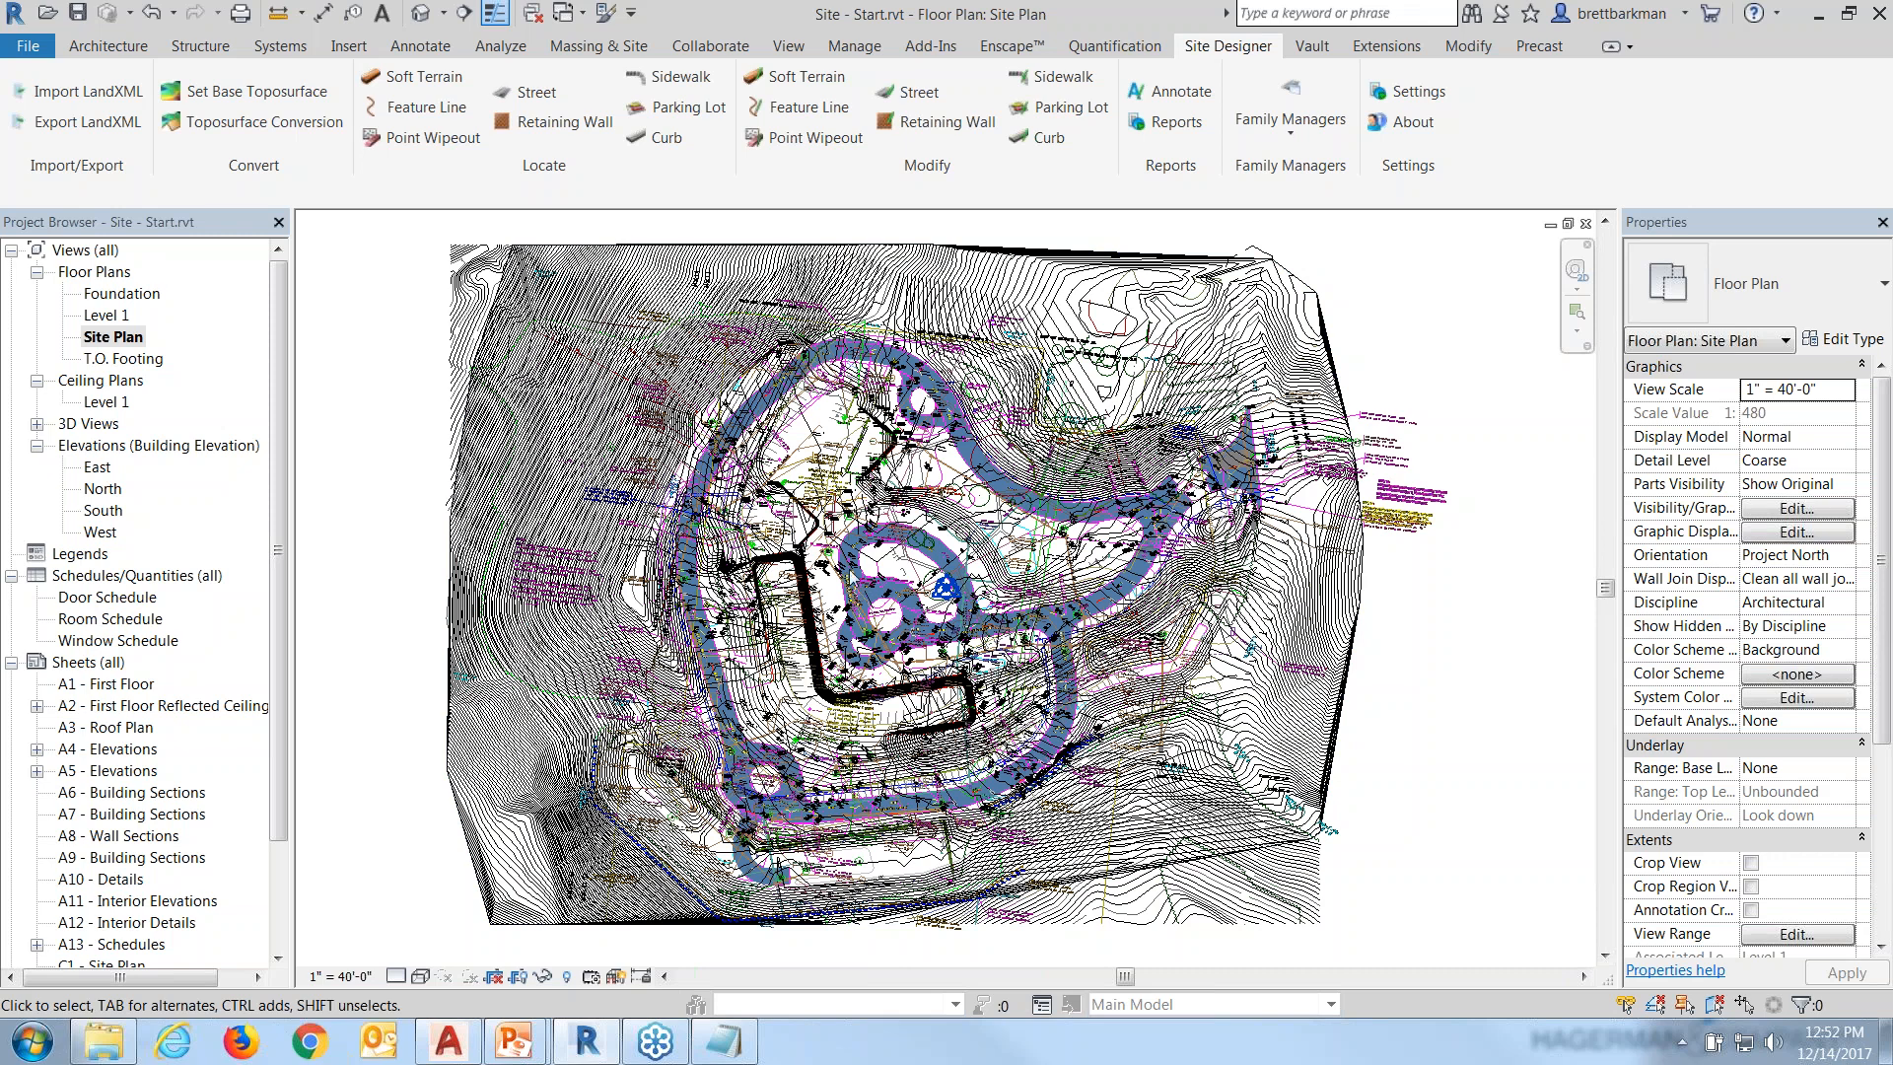
{"action": "left_click", "coordinate": [840, 560]}
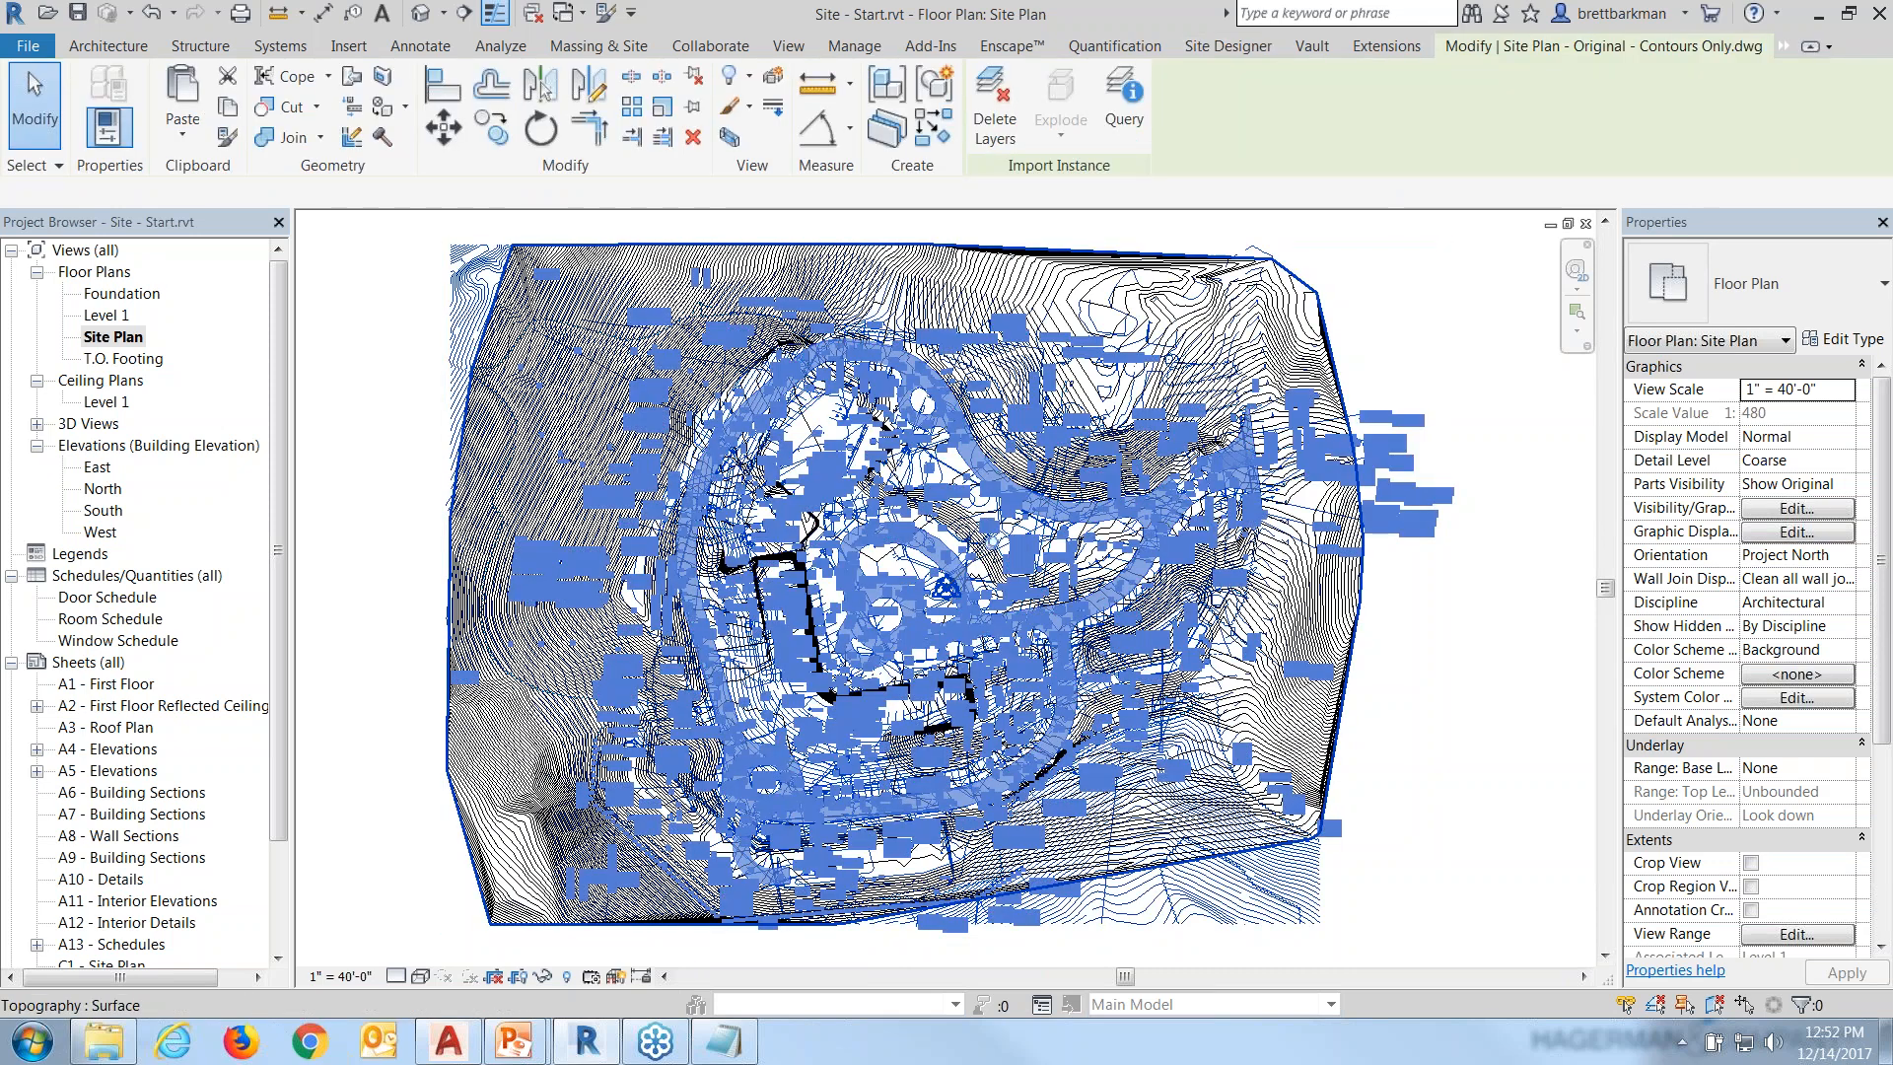
{"action": "right_click", "coordinate": [1125, 629]}
{"action": "left_click", "coordinate": [1125, 629]}
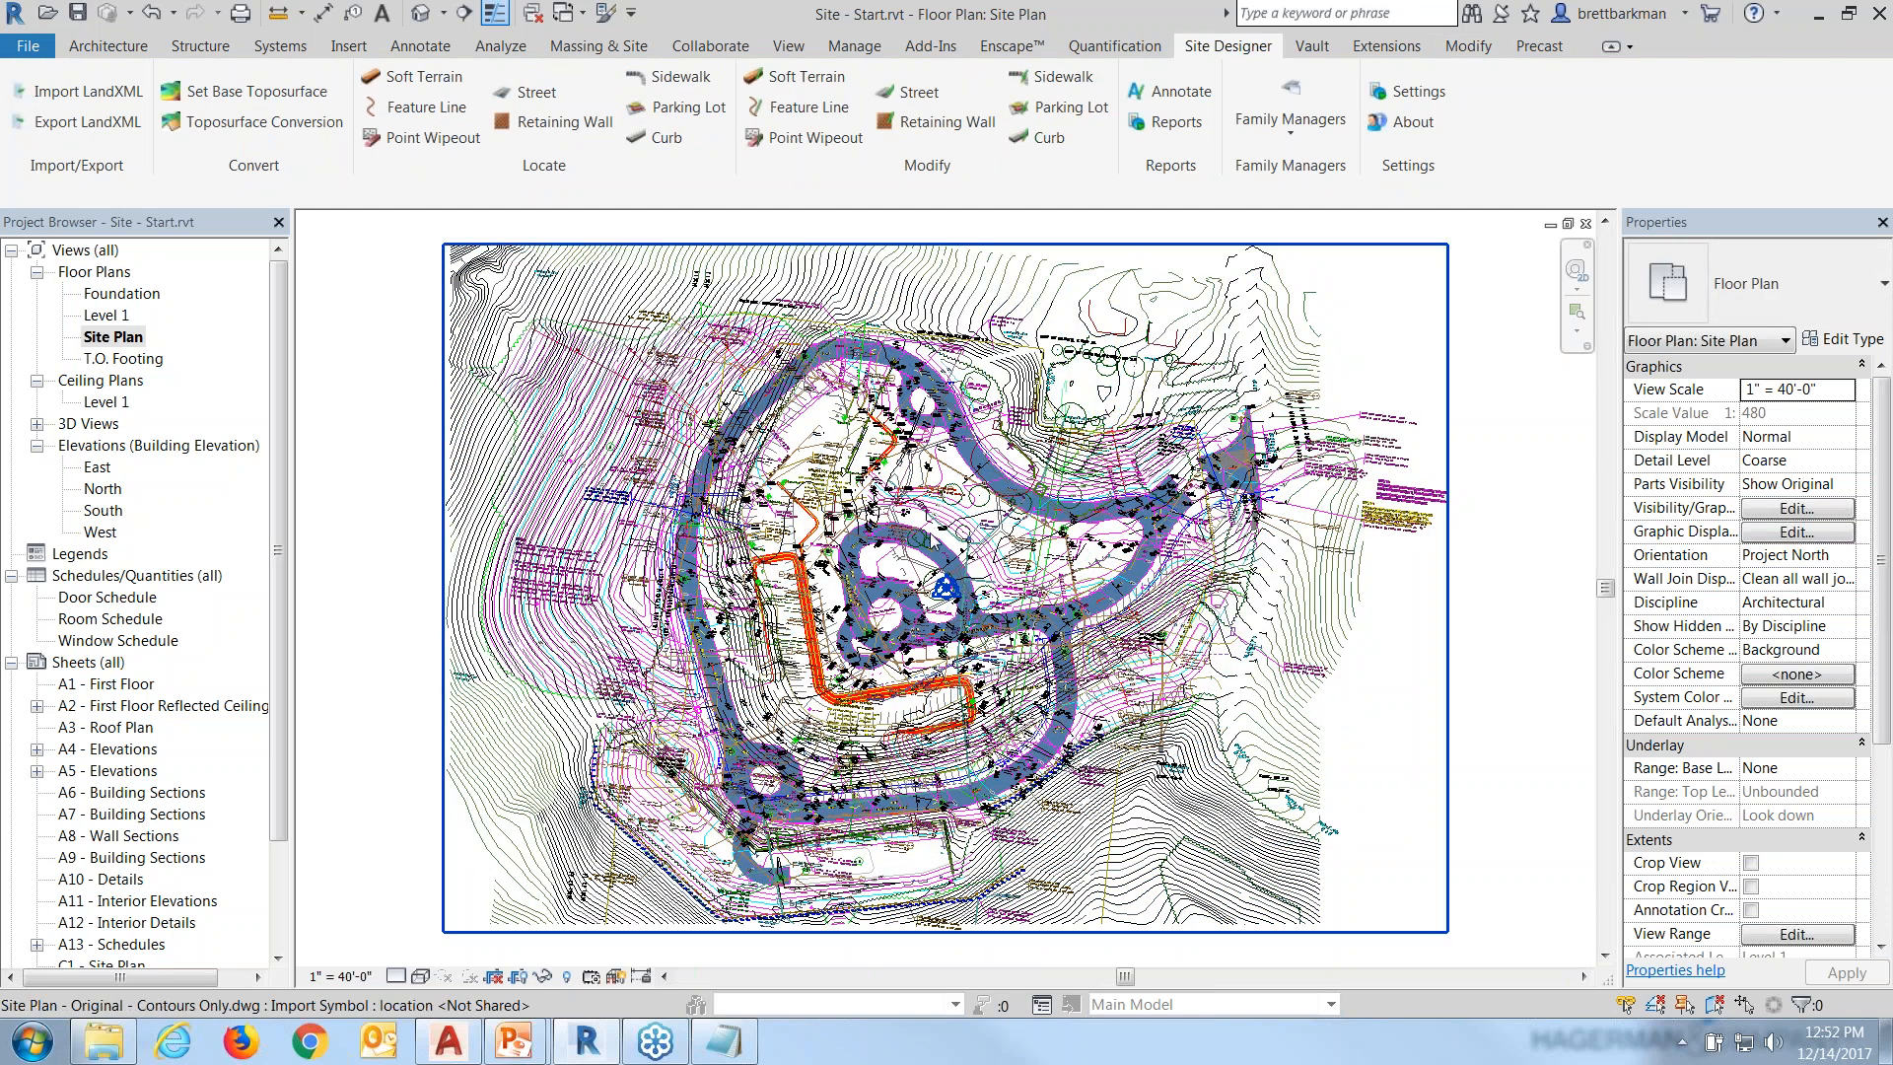
{"action": "left_click", "coordinate": [930, 540]}
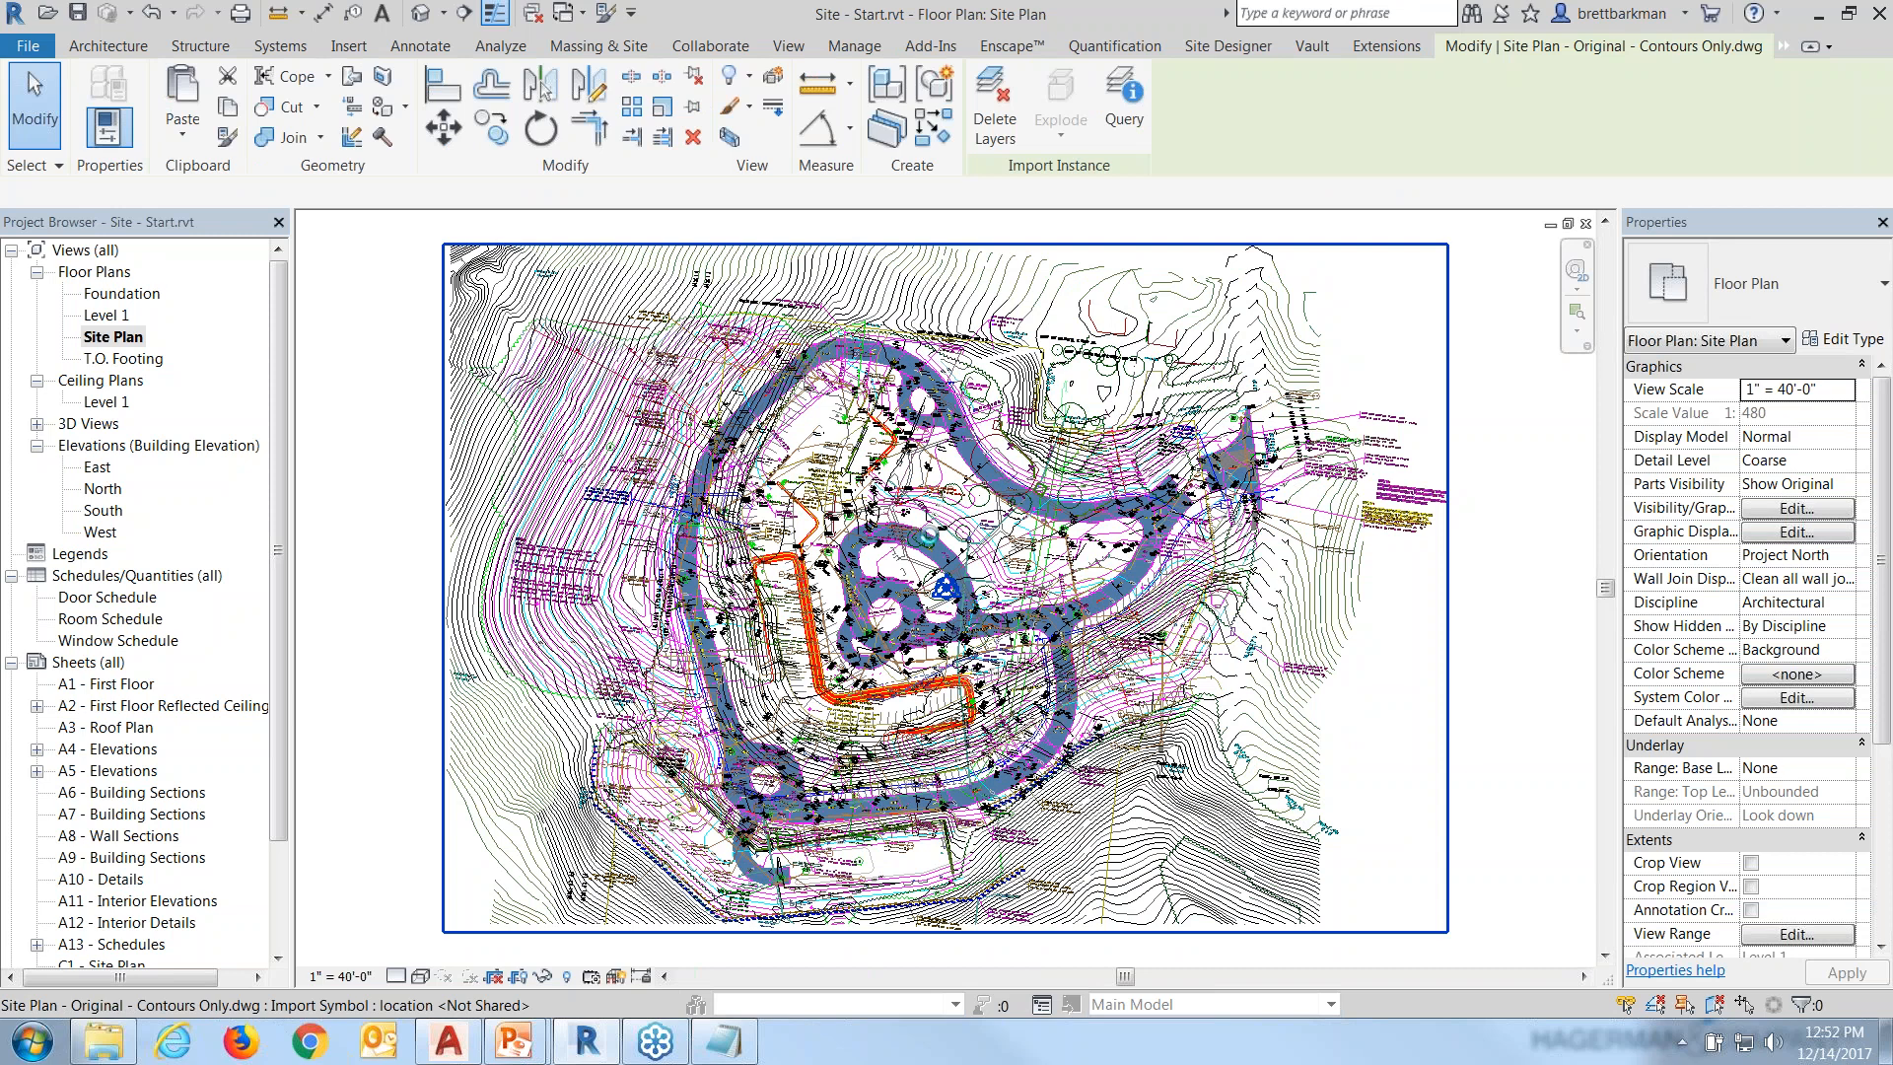
{"action": "right_click", "coordinate": [931, 540]}
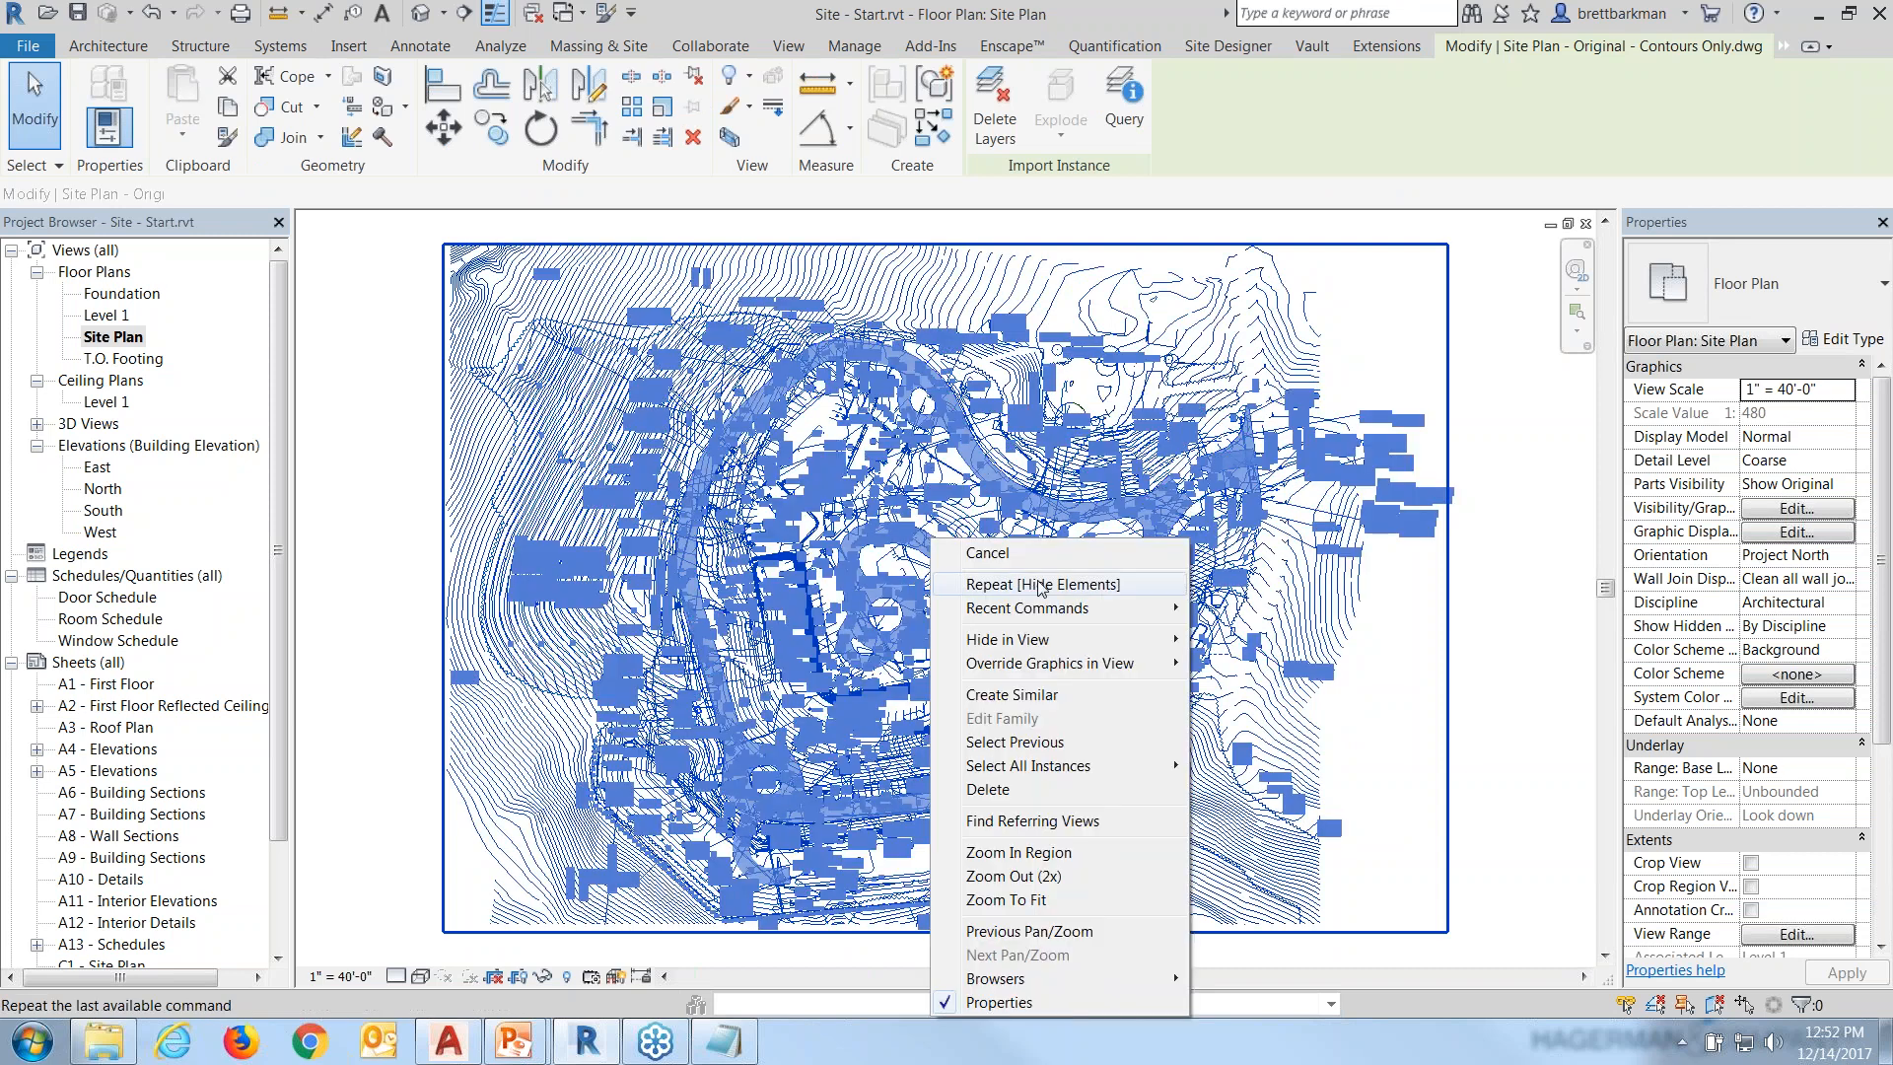
{"action": "left_click", "coordinate": [1255, 640]}
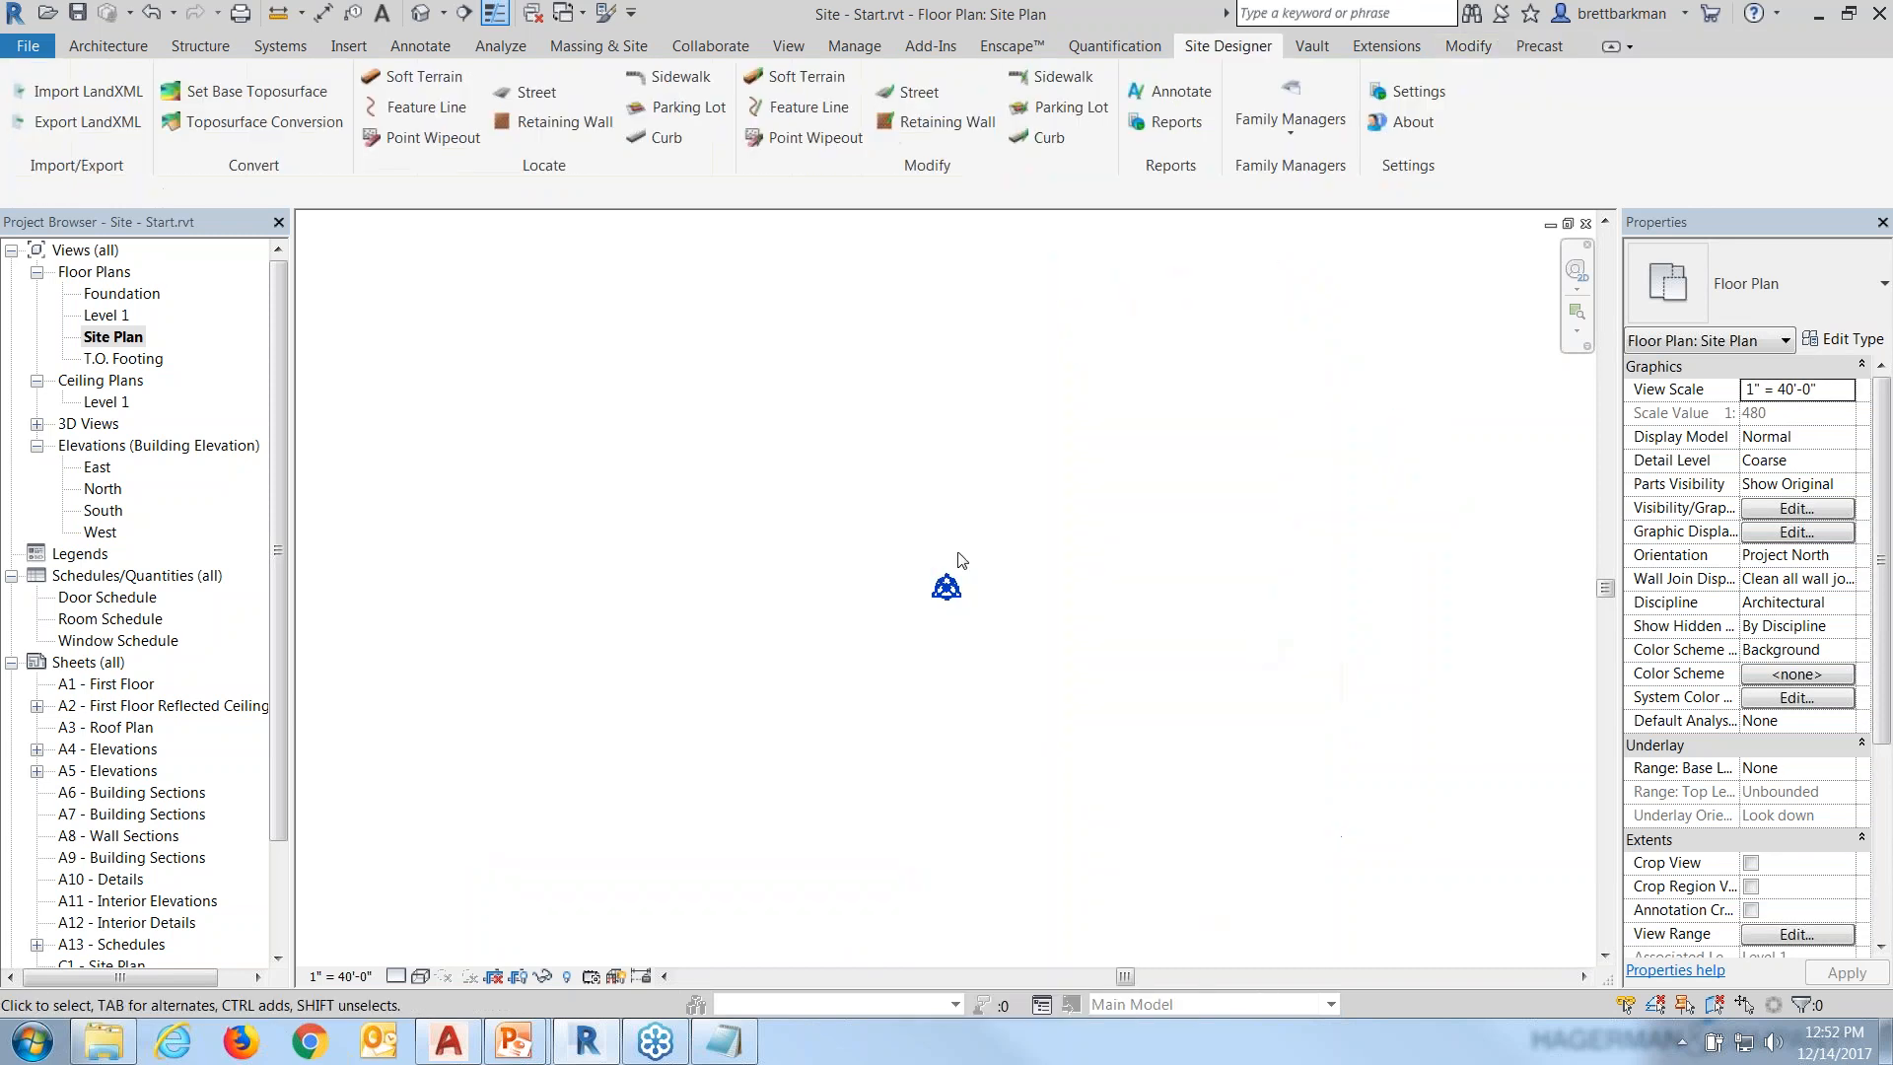
{"action": "left_click", "coordinate": [1885, 868]}
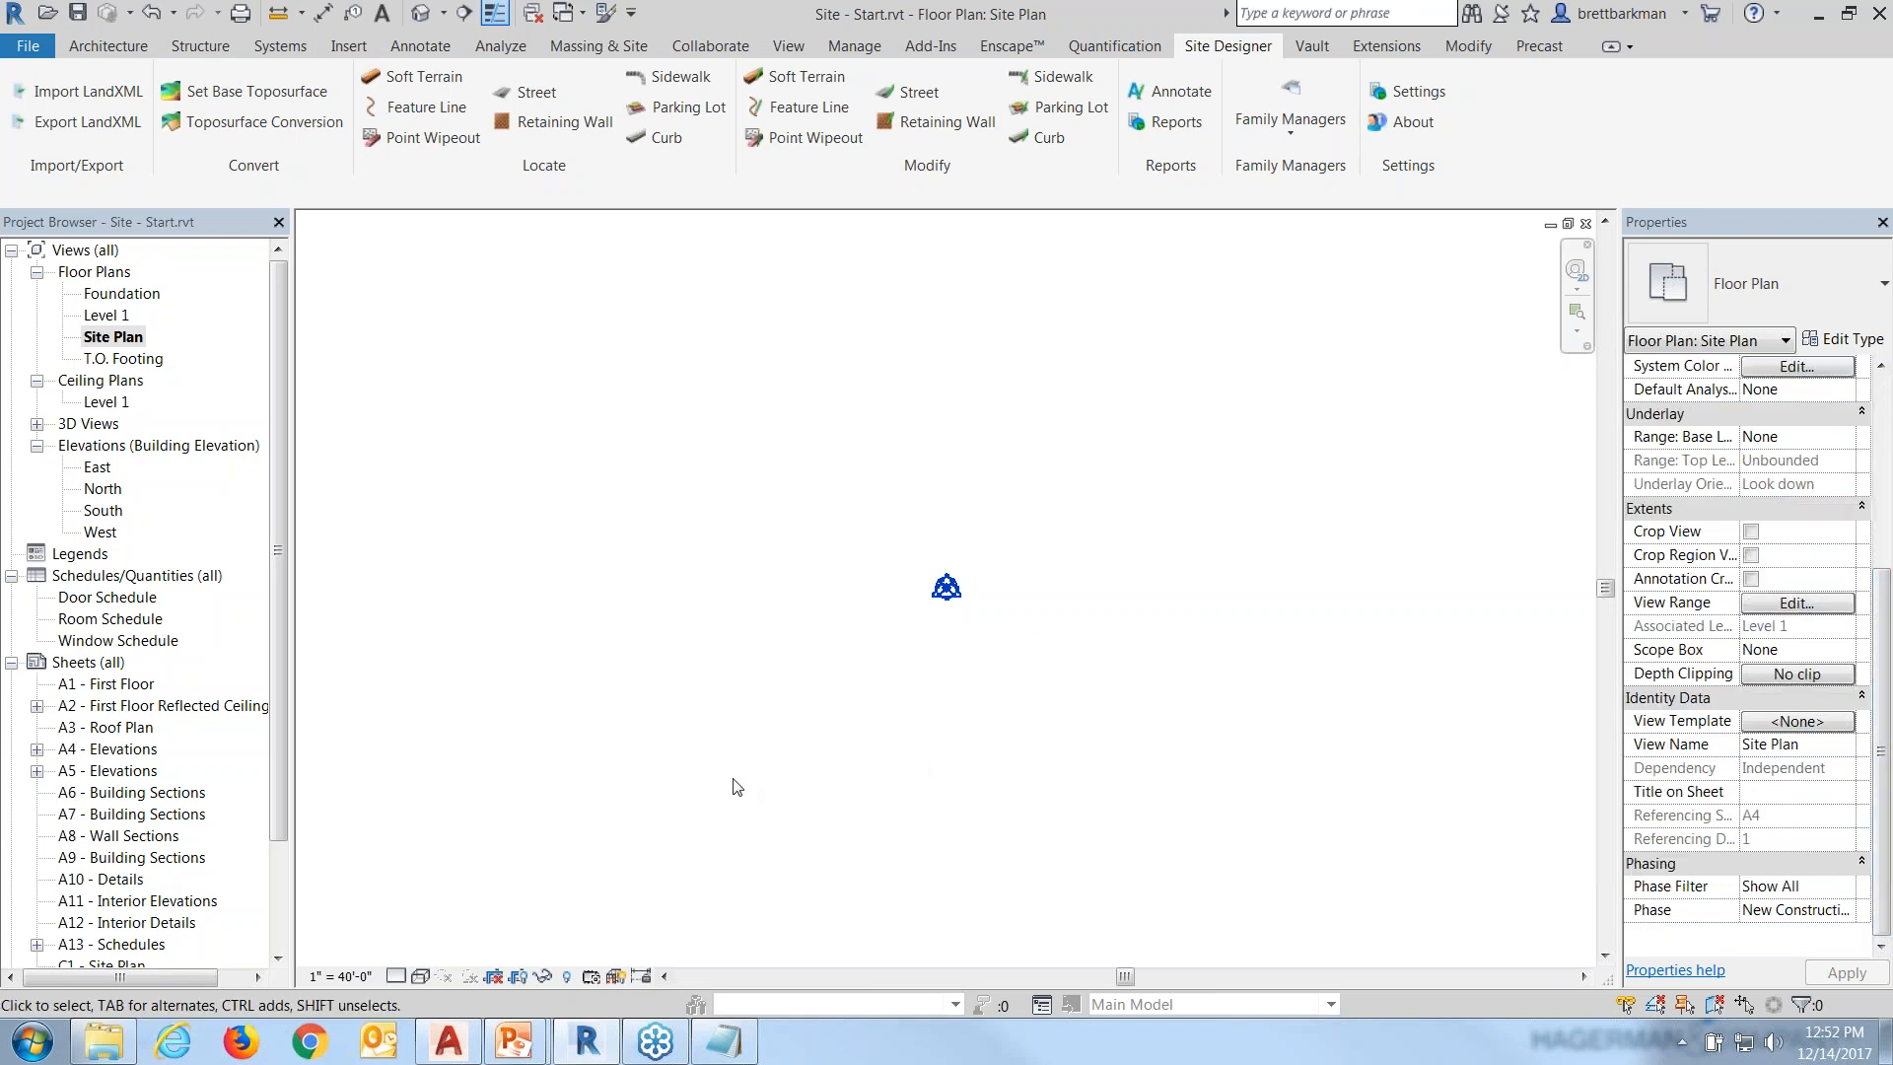
{"action": "left_click", "coordinate": [420, 976]}
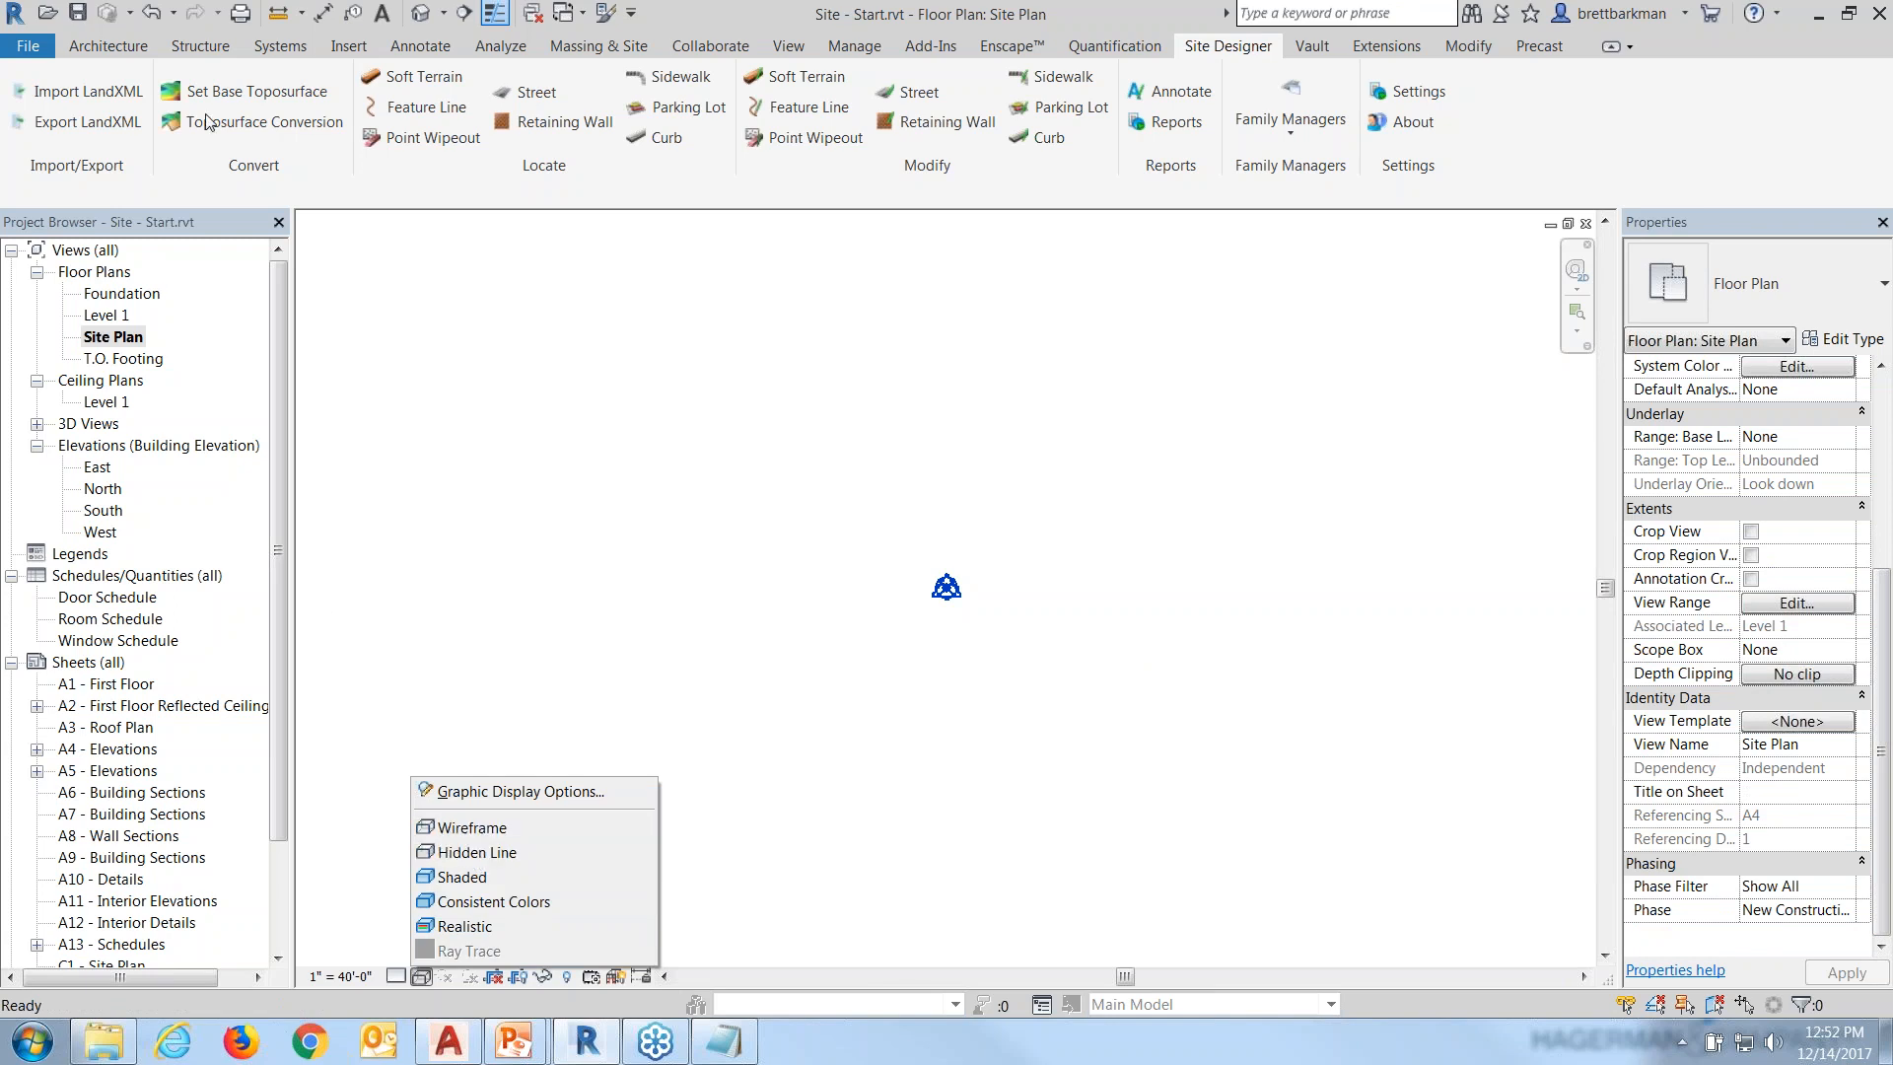
{"action": "left_click", "coordinate": [110, 47]}
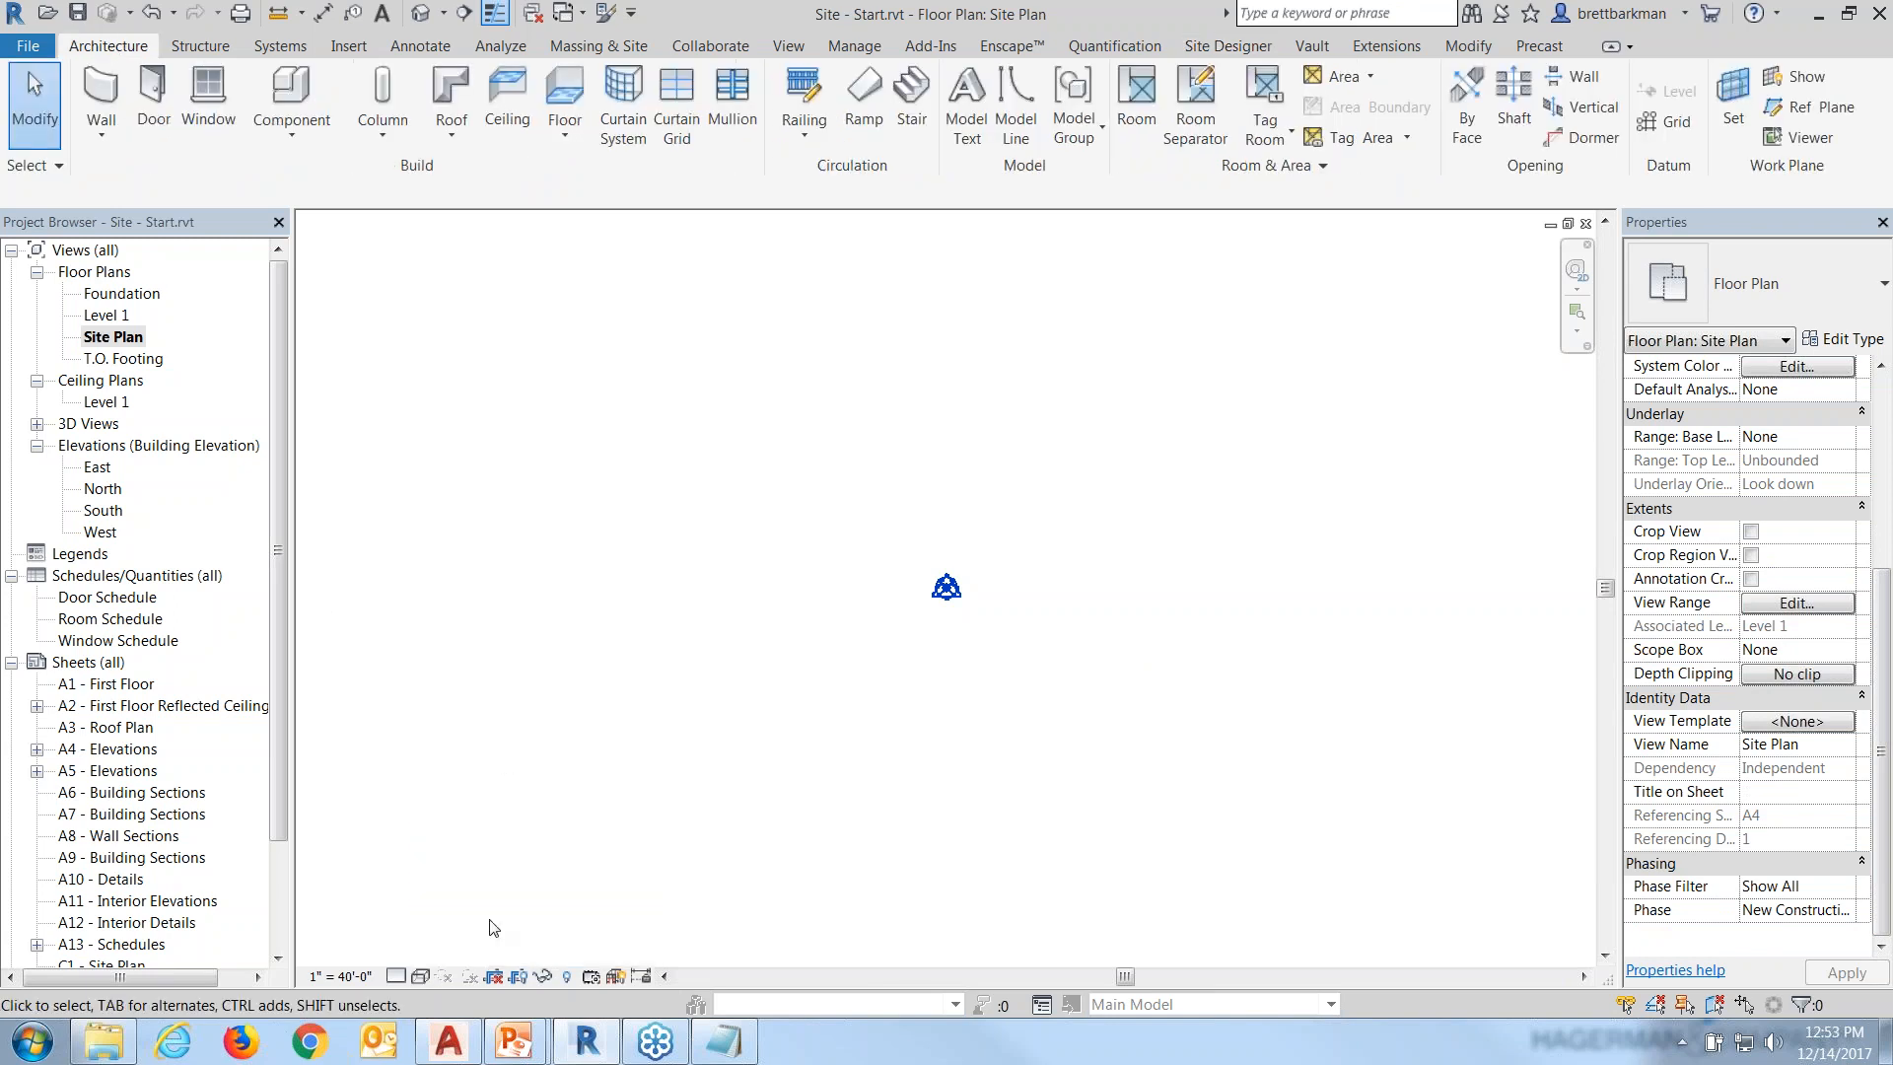
Reveal the Site Plan's hidden elements, unhide the toposurface, and leave Reveal Hidden Elements mode.
{"action": "left_click", "coordinate": [420, 976]}
{"action": "left_click", "coordinate": [772, 836]}
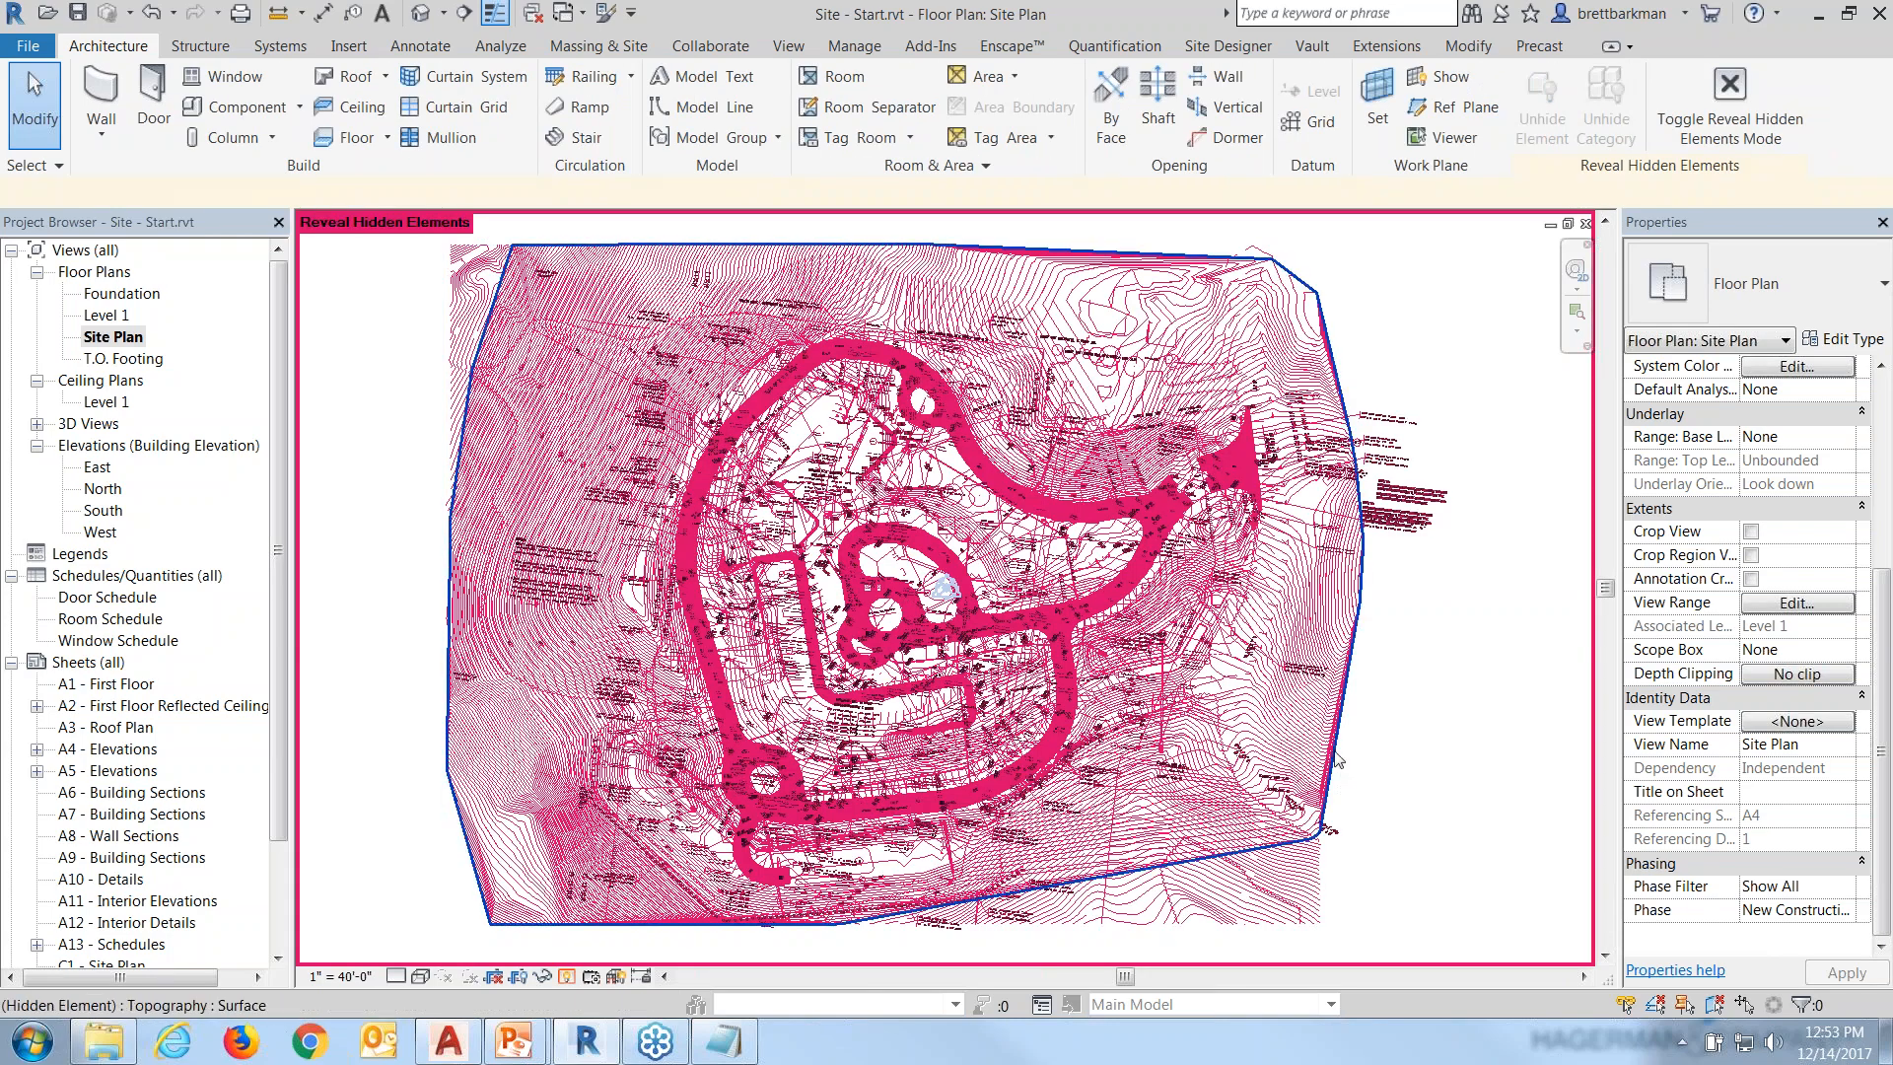
{"action": "left_click", "coordinate": [1391, 755]}
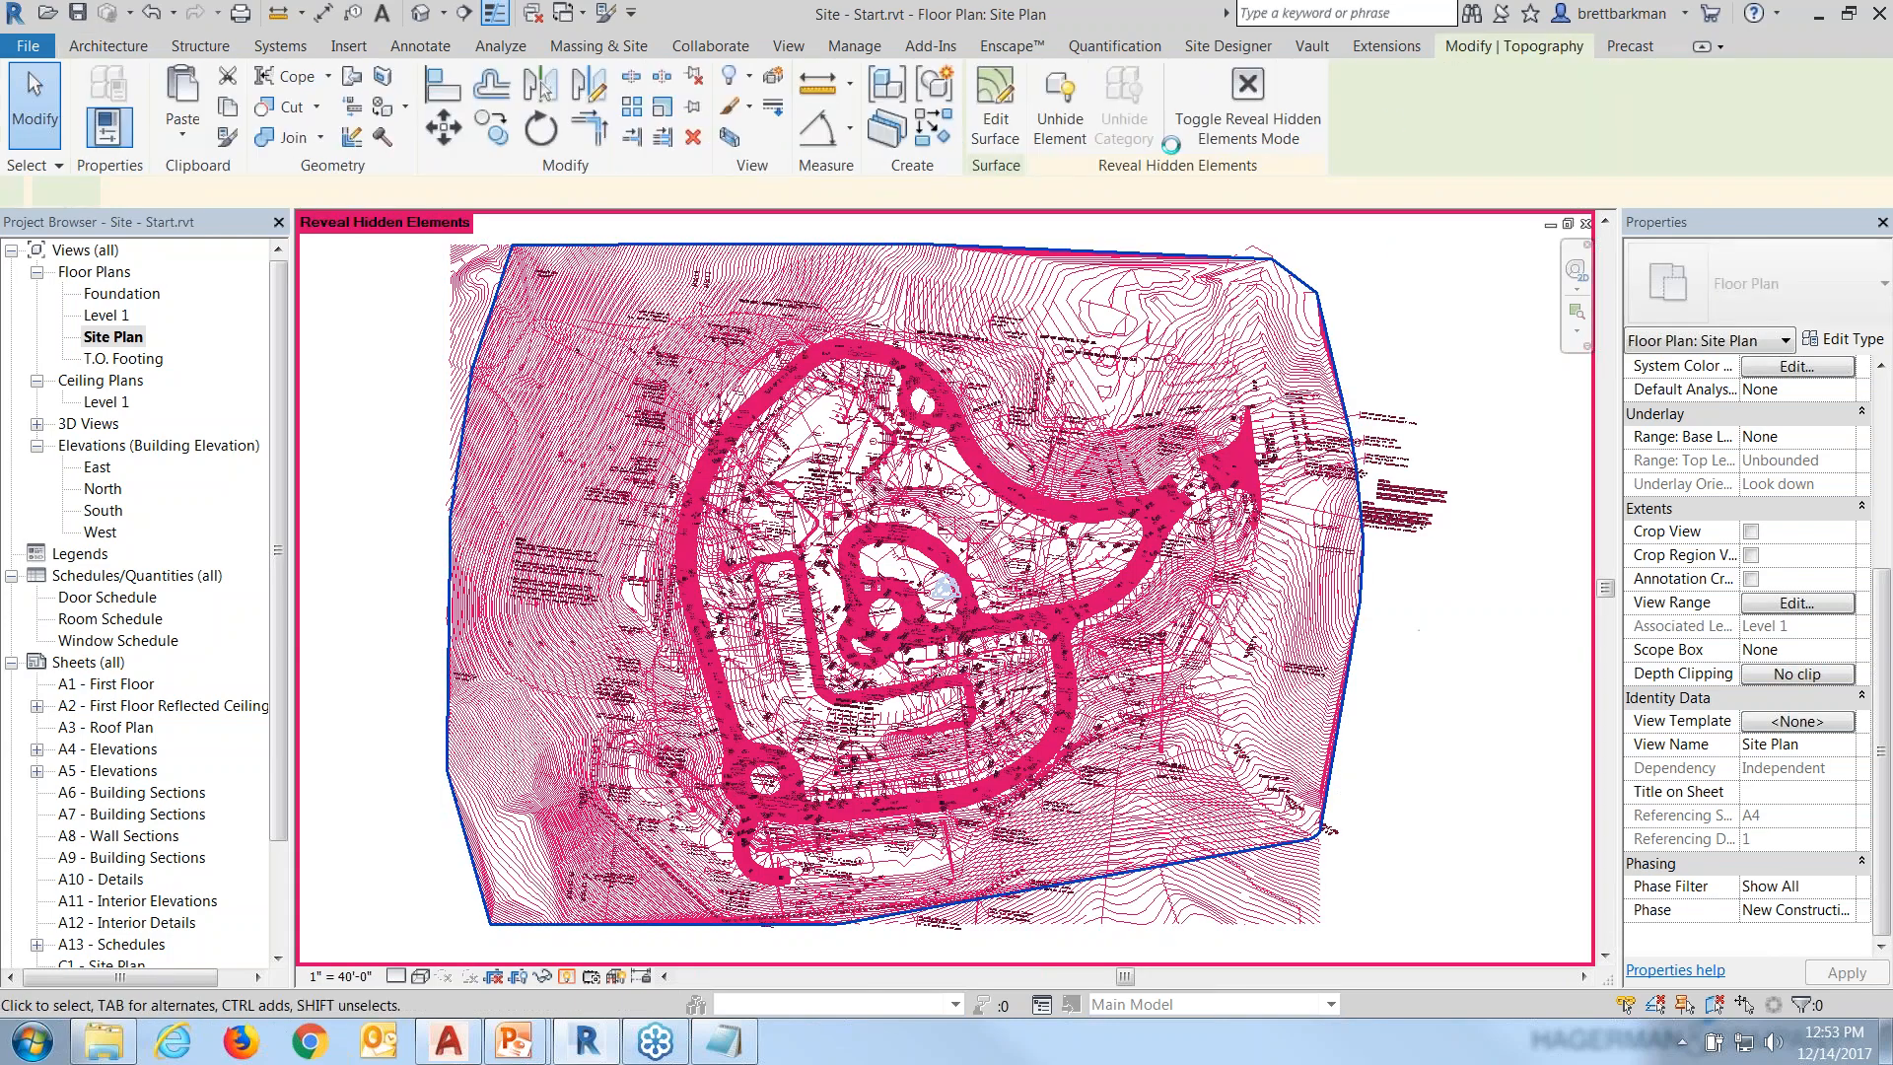
{"action": "left_click", "coordinate": [1051, 105]}
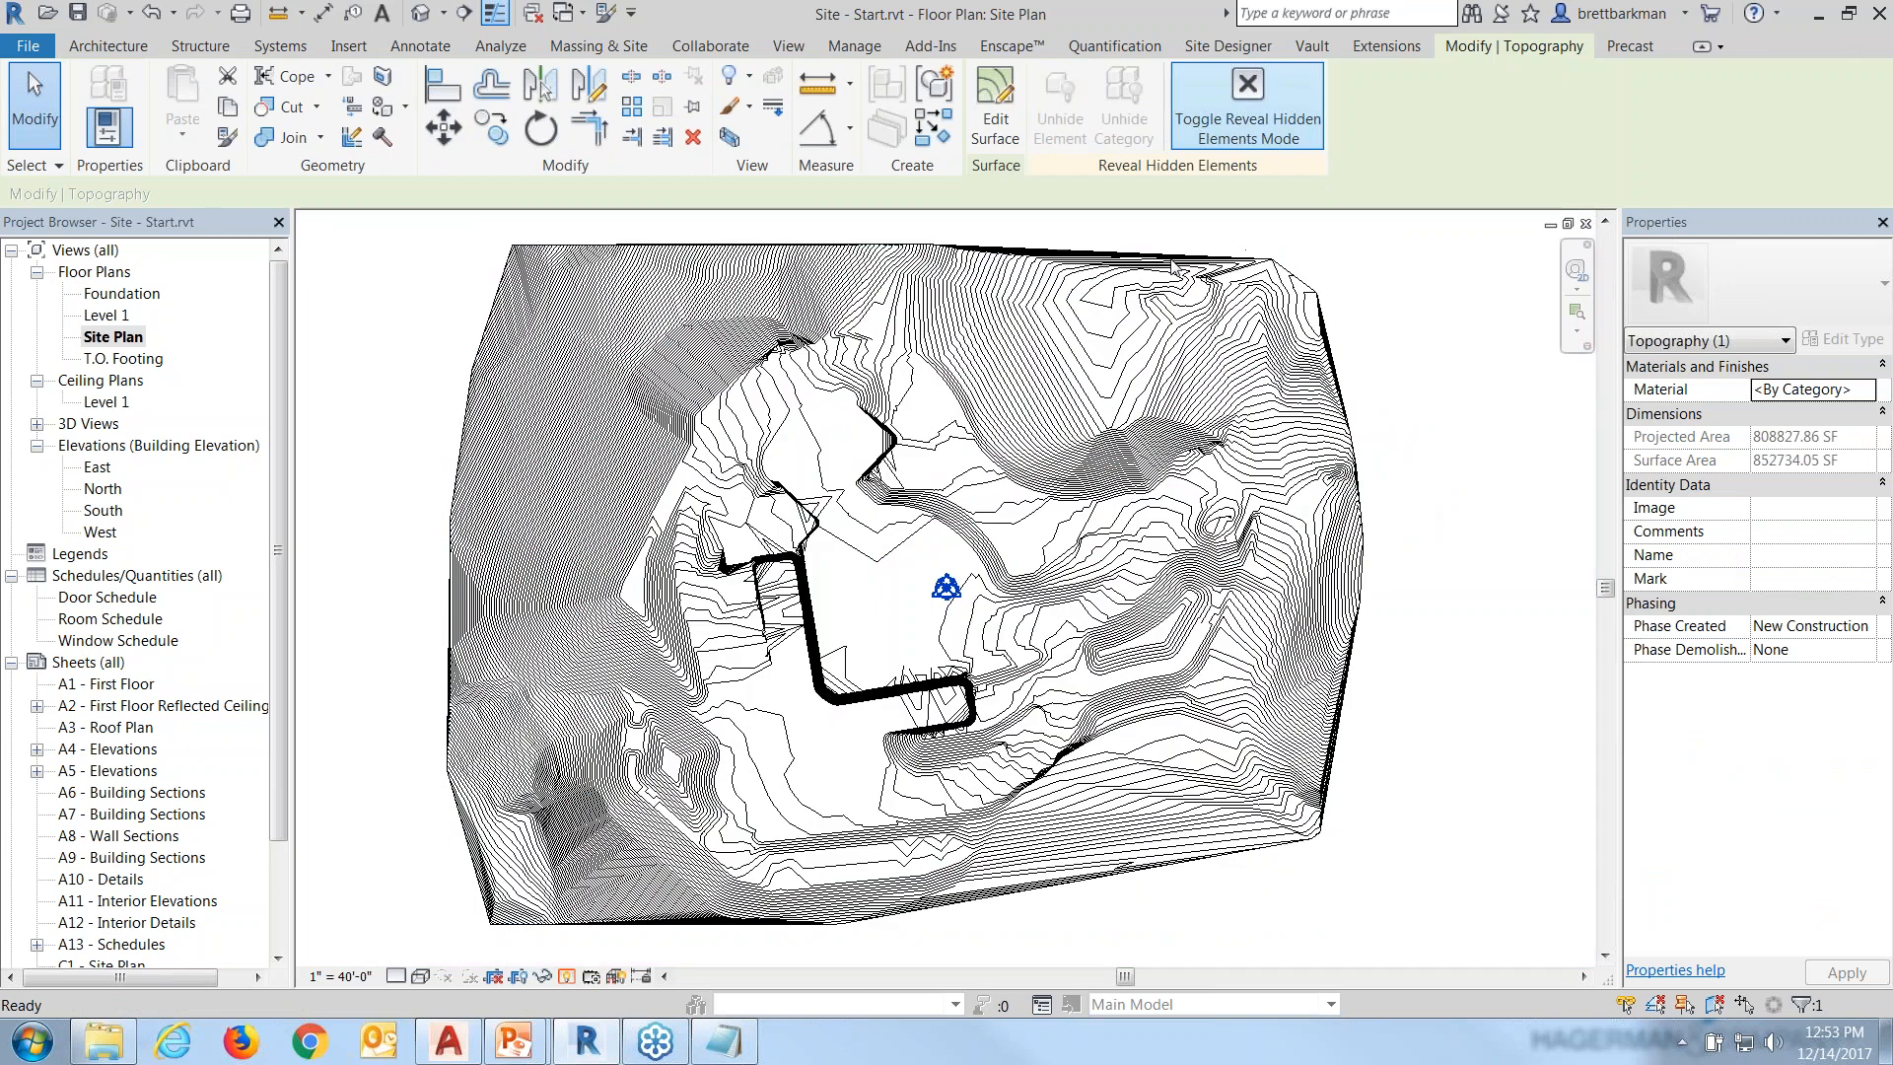
{"action": "left_click", "coordinate": [1249, 104]}
{"action": "key", "text": "Escape"}
Move the project base point about 3'-4" north and 3'-5" east off the survey point, and select the survey point.
{"action": "scroll", "coordinate": [881, 650], "scroll_direction": "up", "scroll_amount": 4}
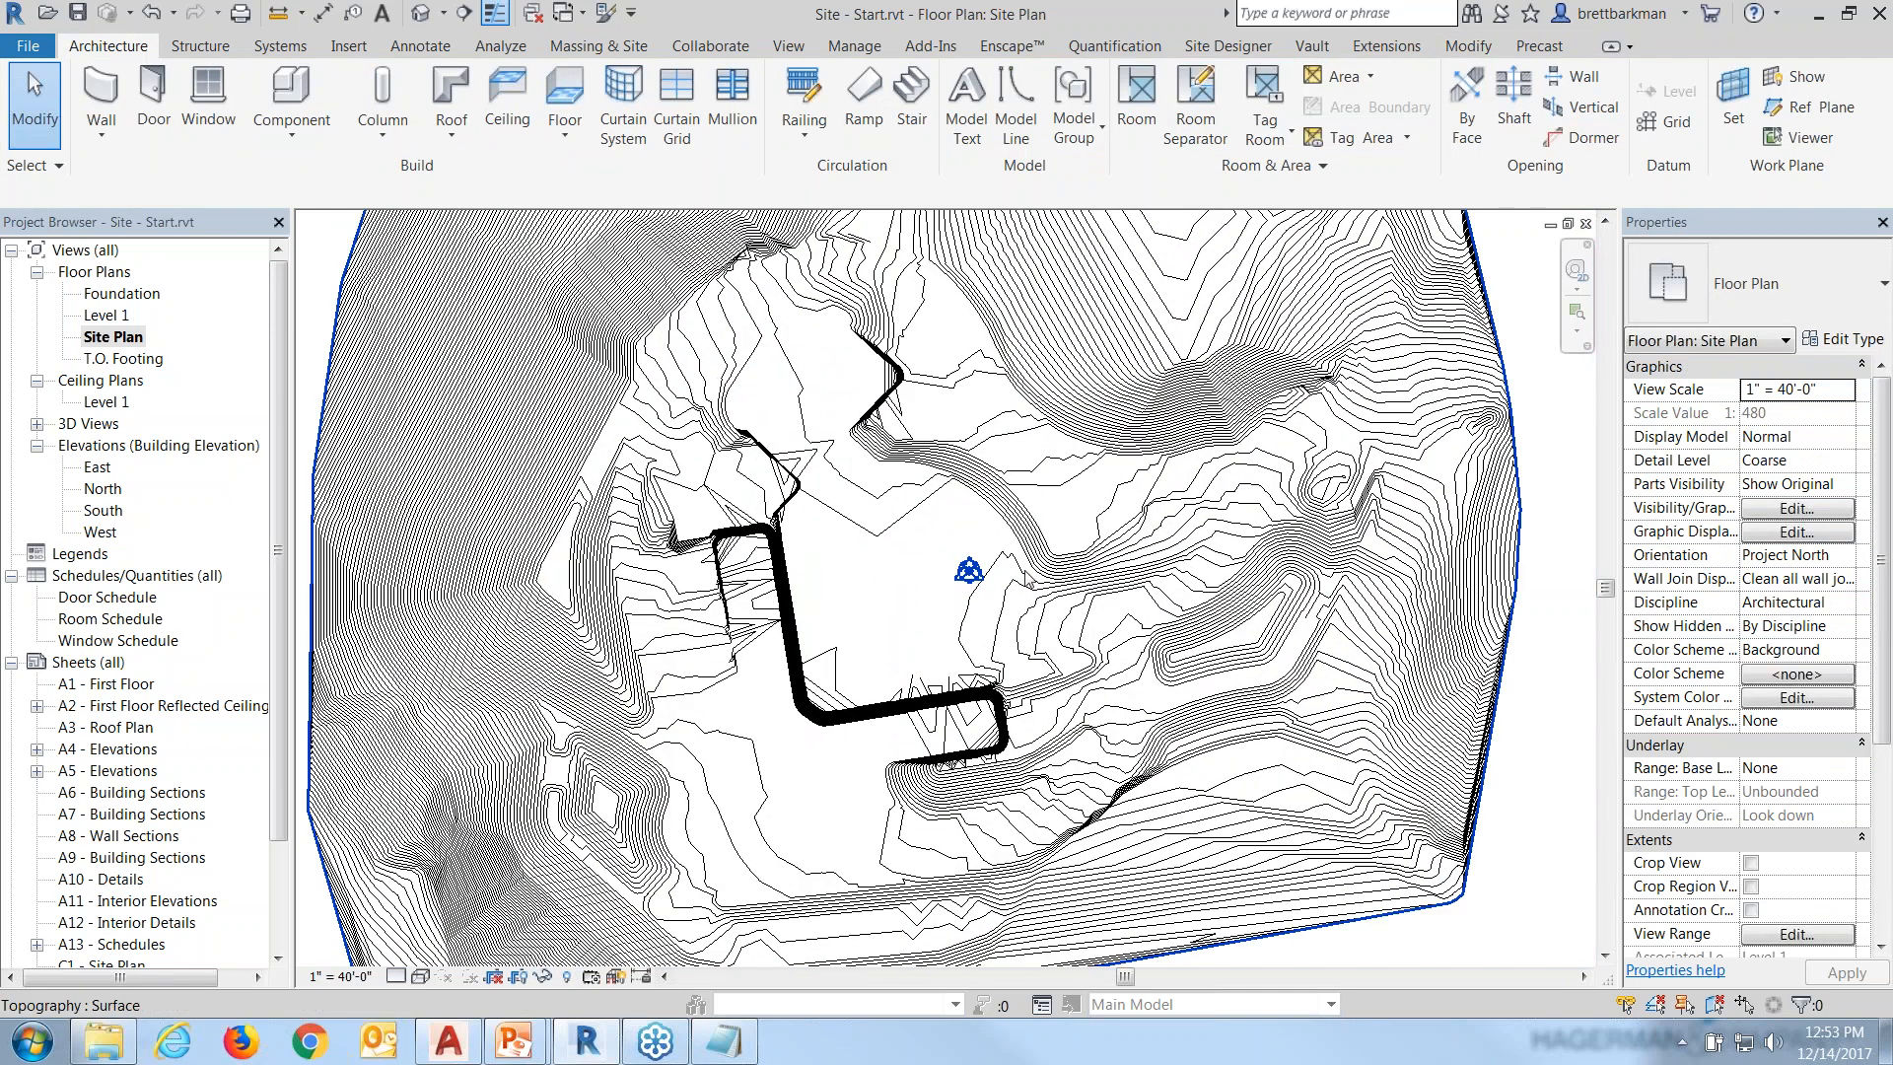
{"action": "scroll", "coordinate": [927, 562], "scroll_direction": "up", "scroll_amount": 3}
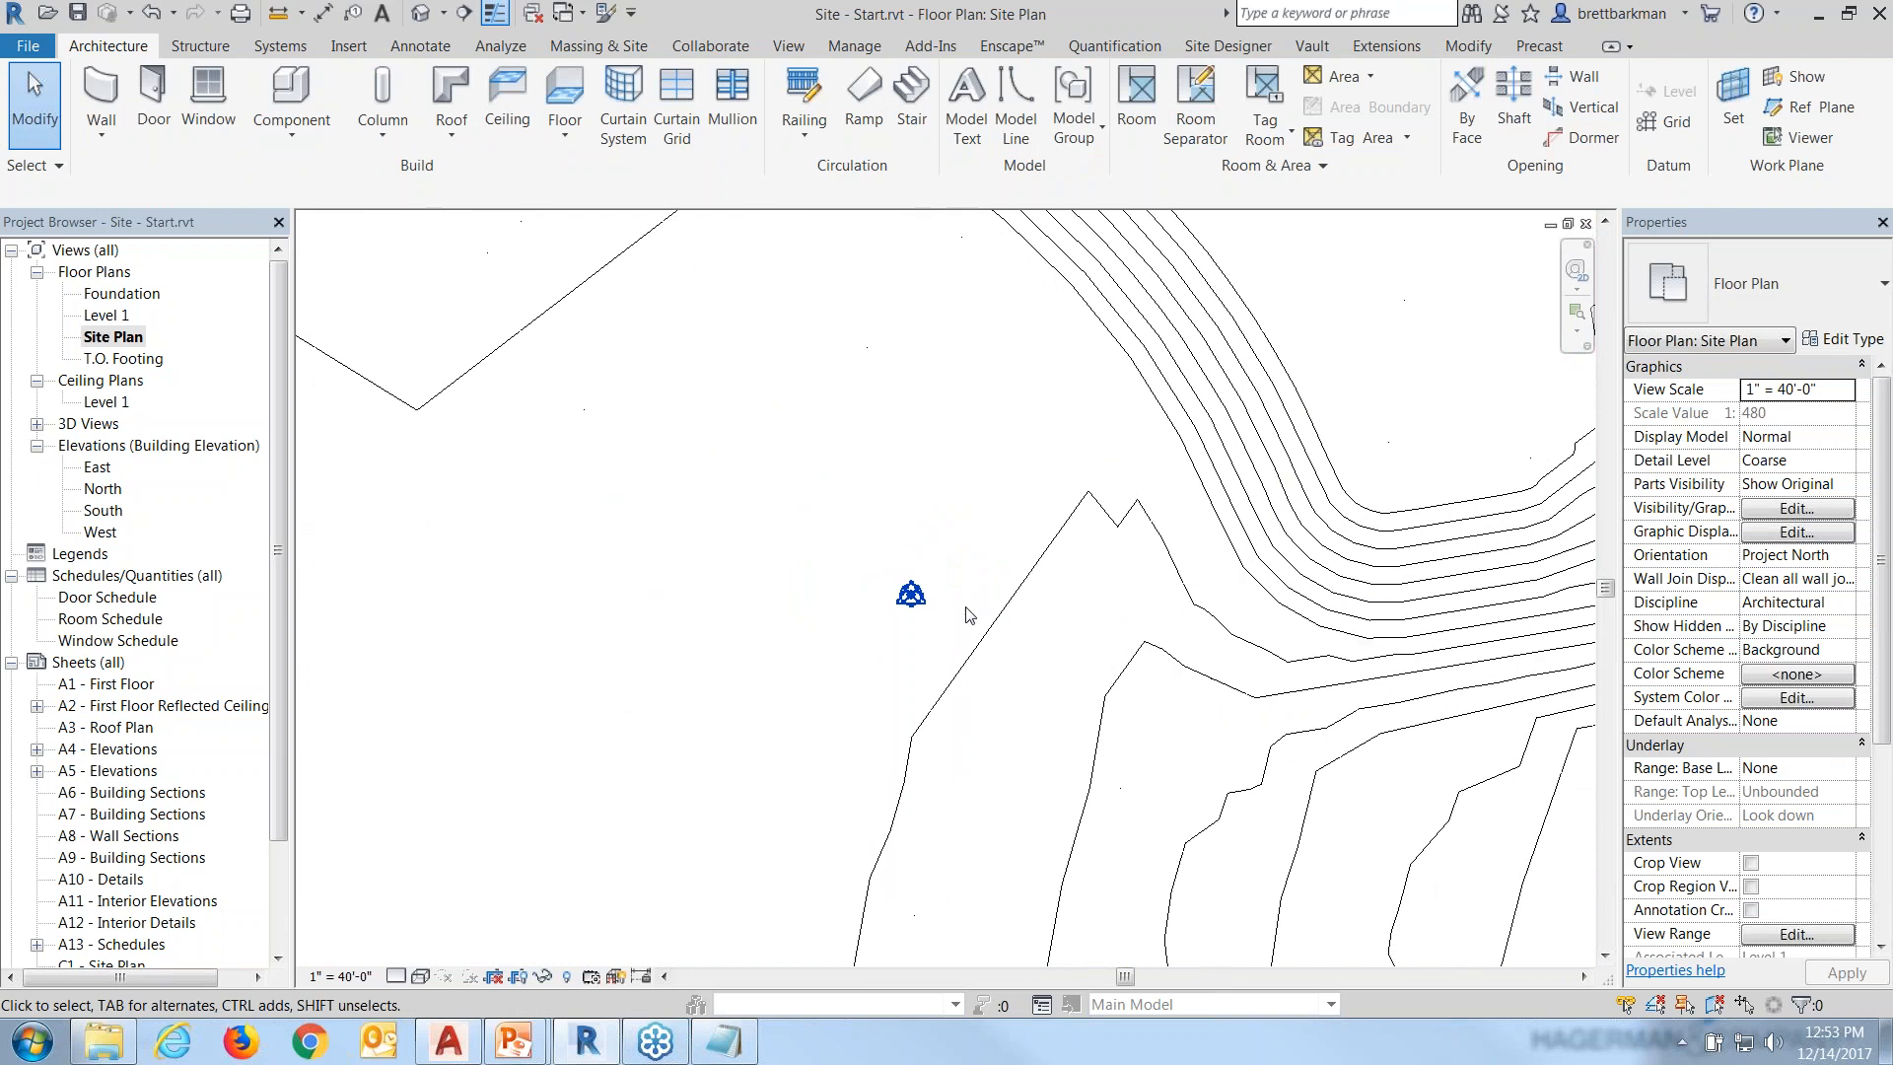
{"action": "scroll", "coordinate": [934, 598], "scroll_direction": "up", "scroll_amount": 4}
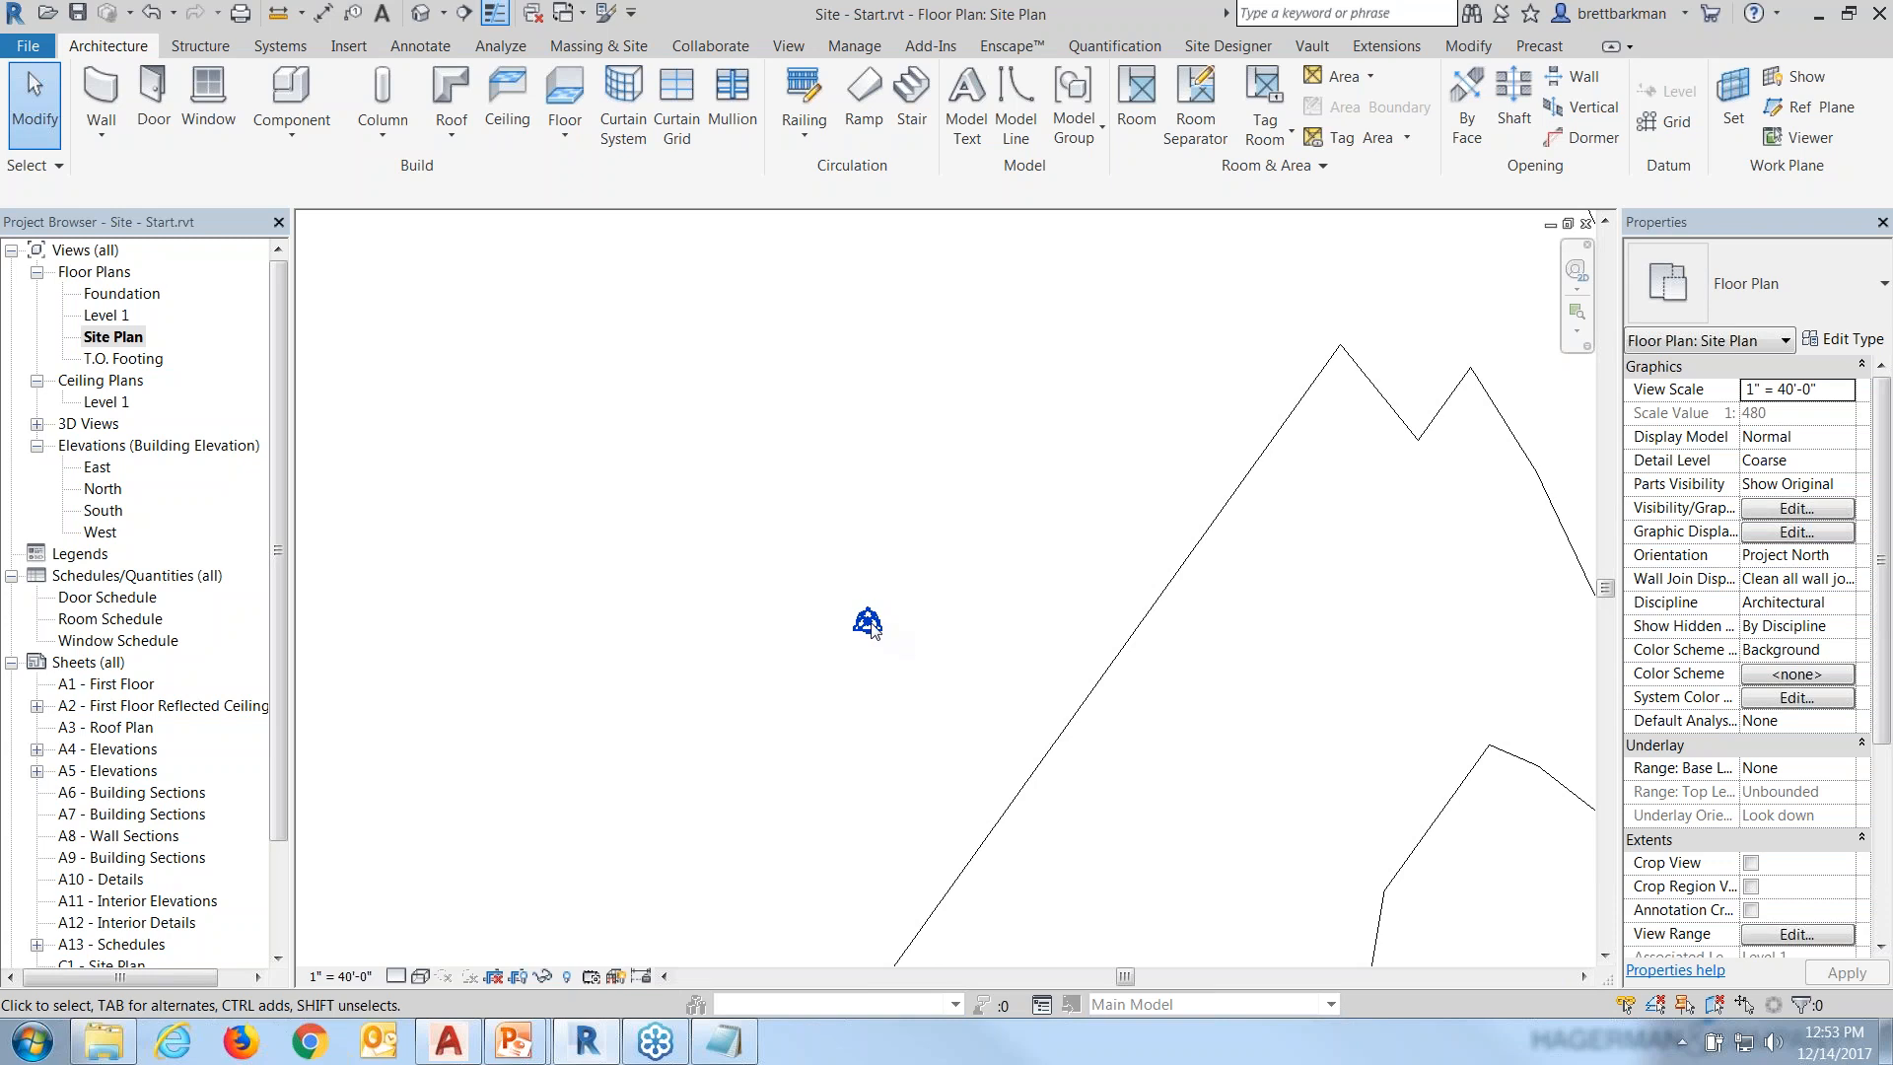
{"action": "left_click", "coordinate": [869, 624]}
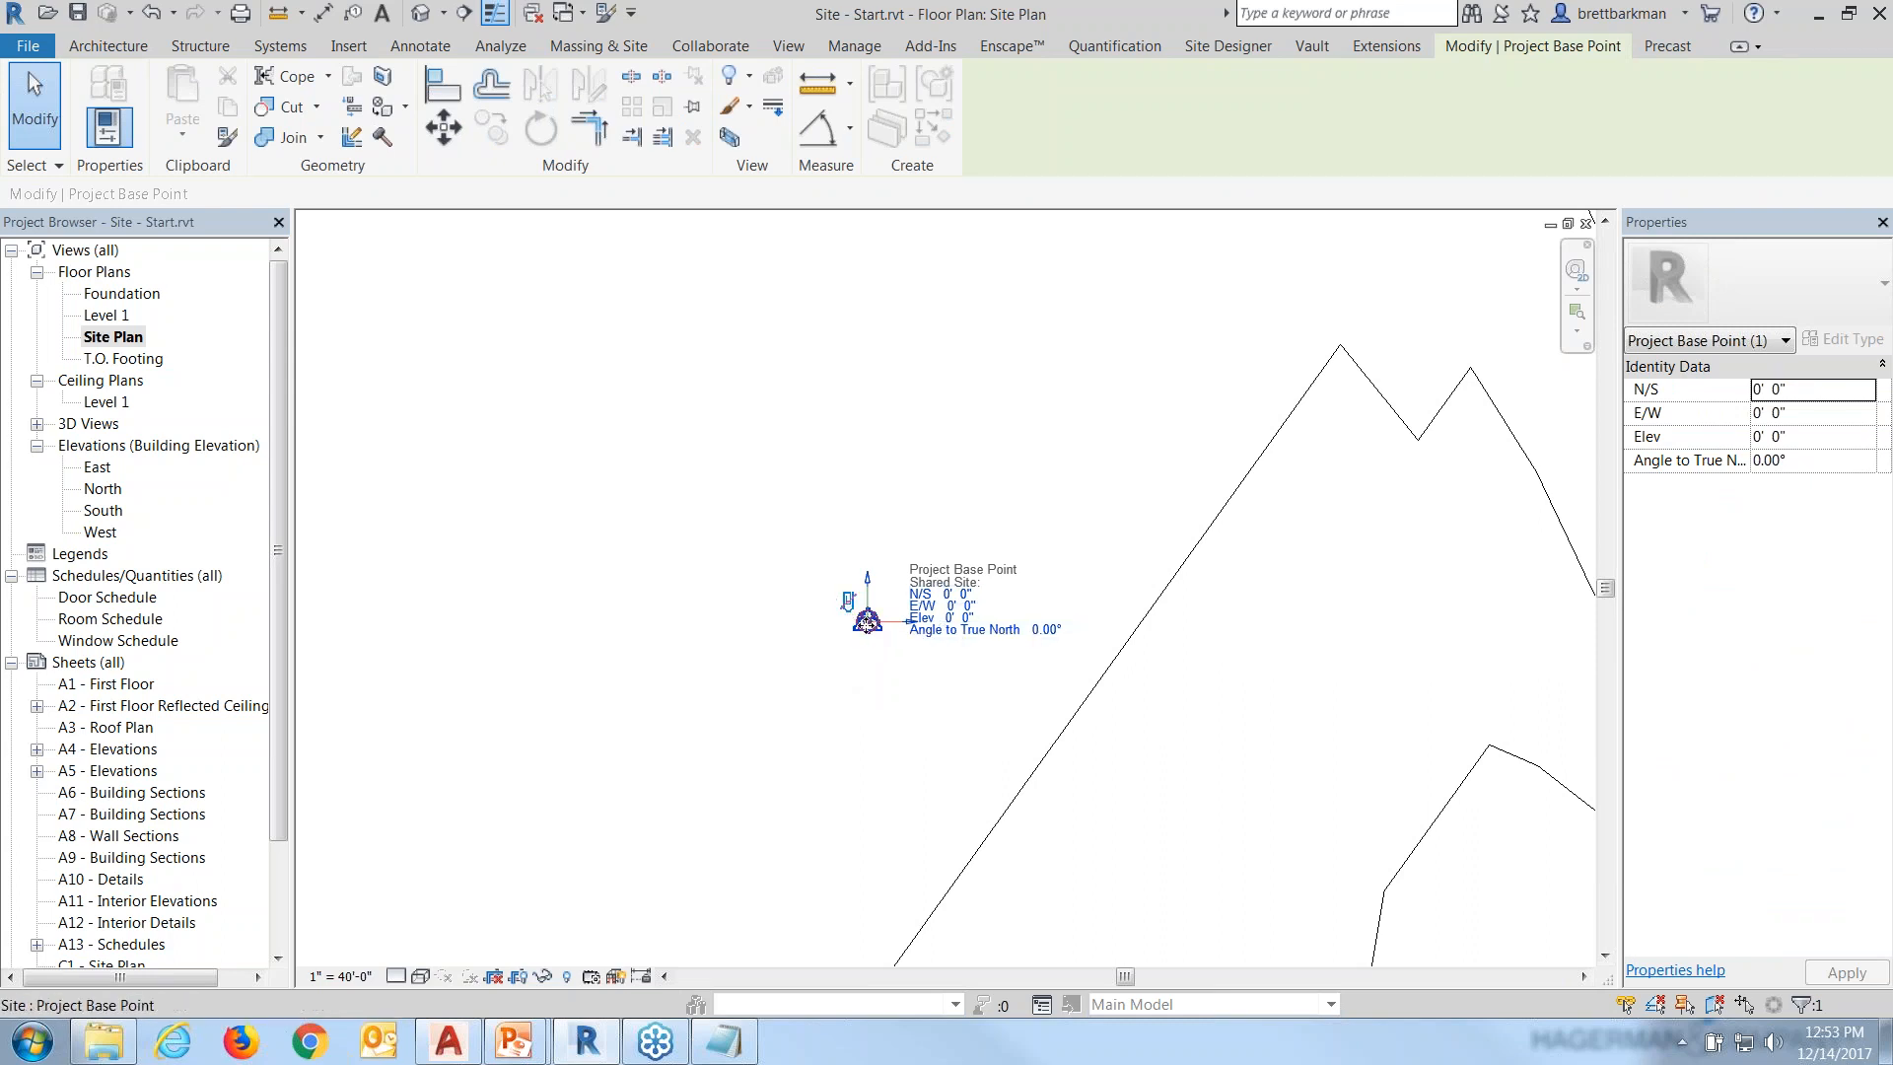
{"action": "left_click_drag", "start_coordinate": [867, 621], "coordinate": [922, 569]}
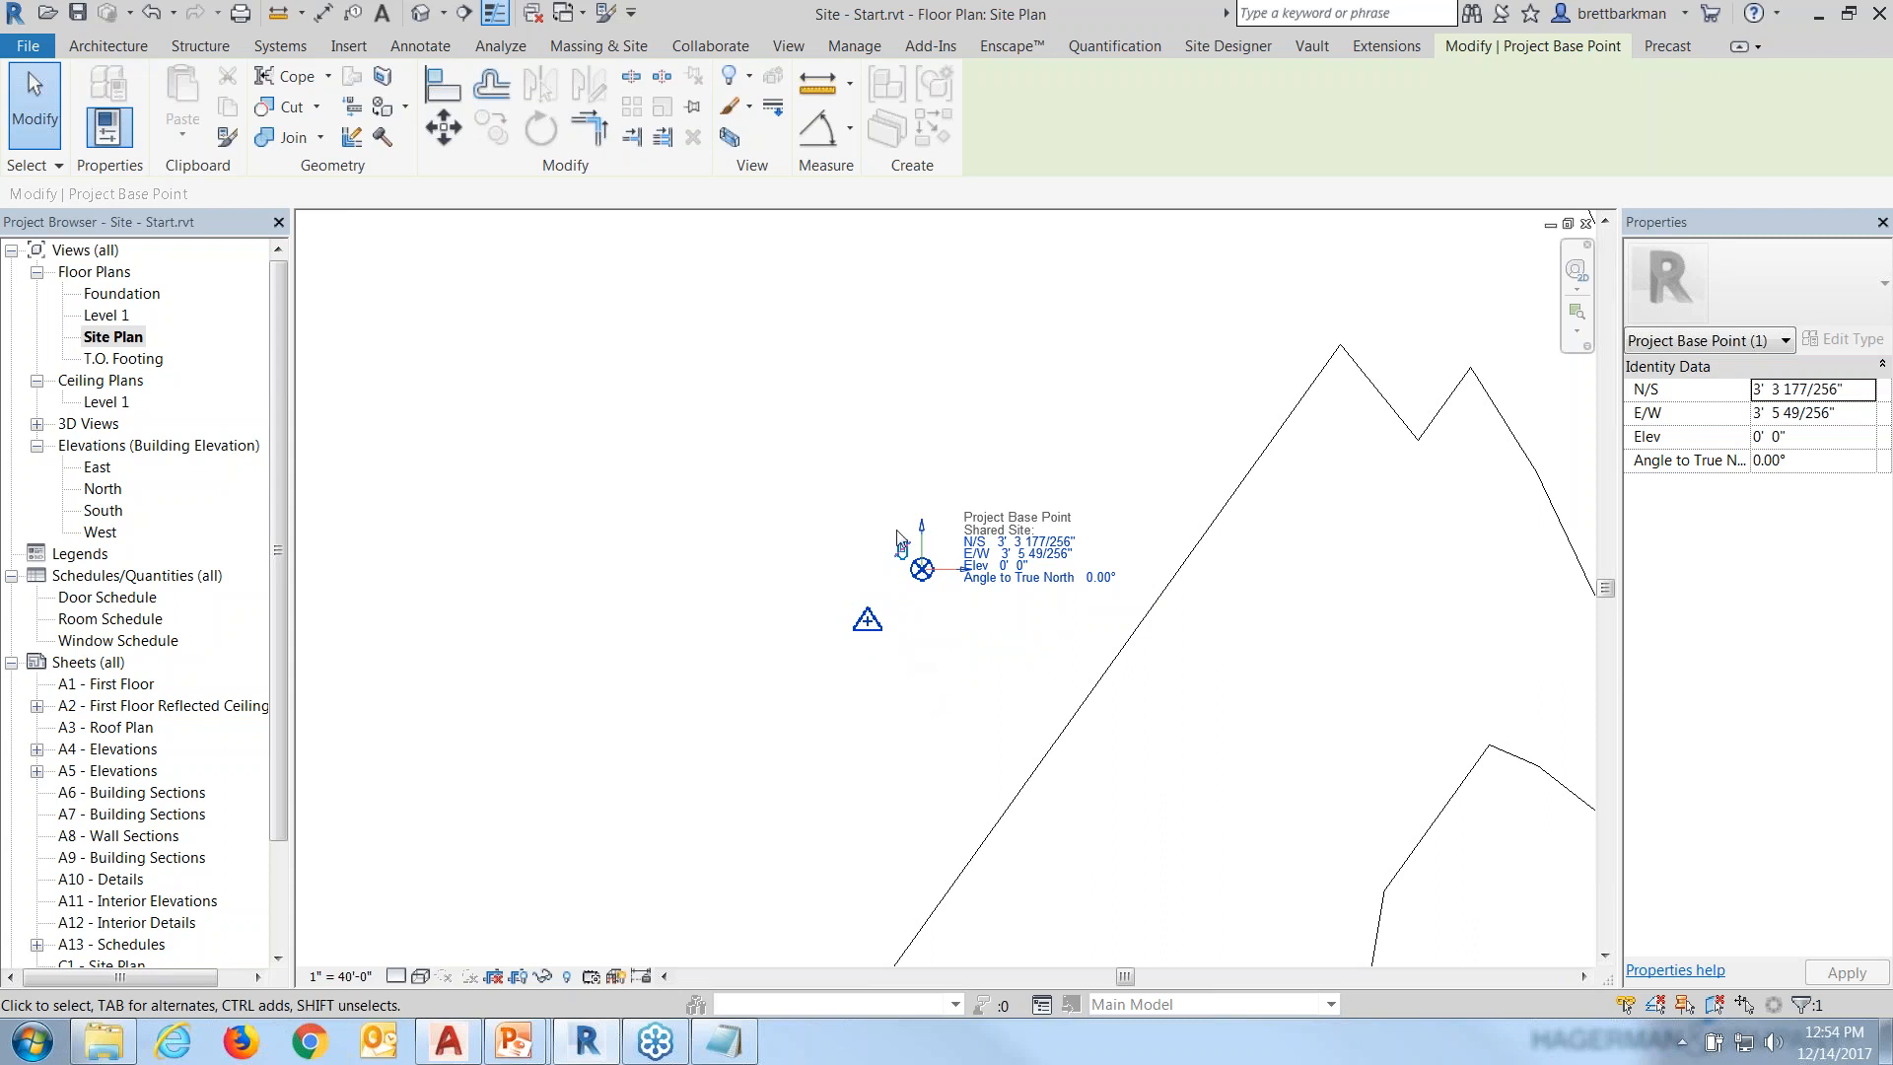
{"action": "left_click", "coordinate": [867, 621]}
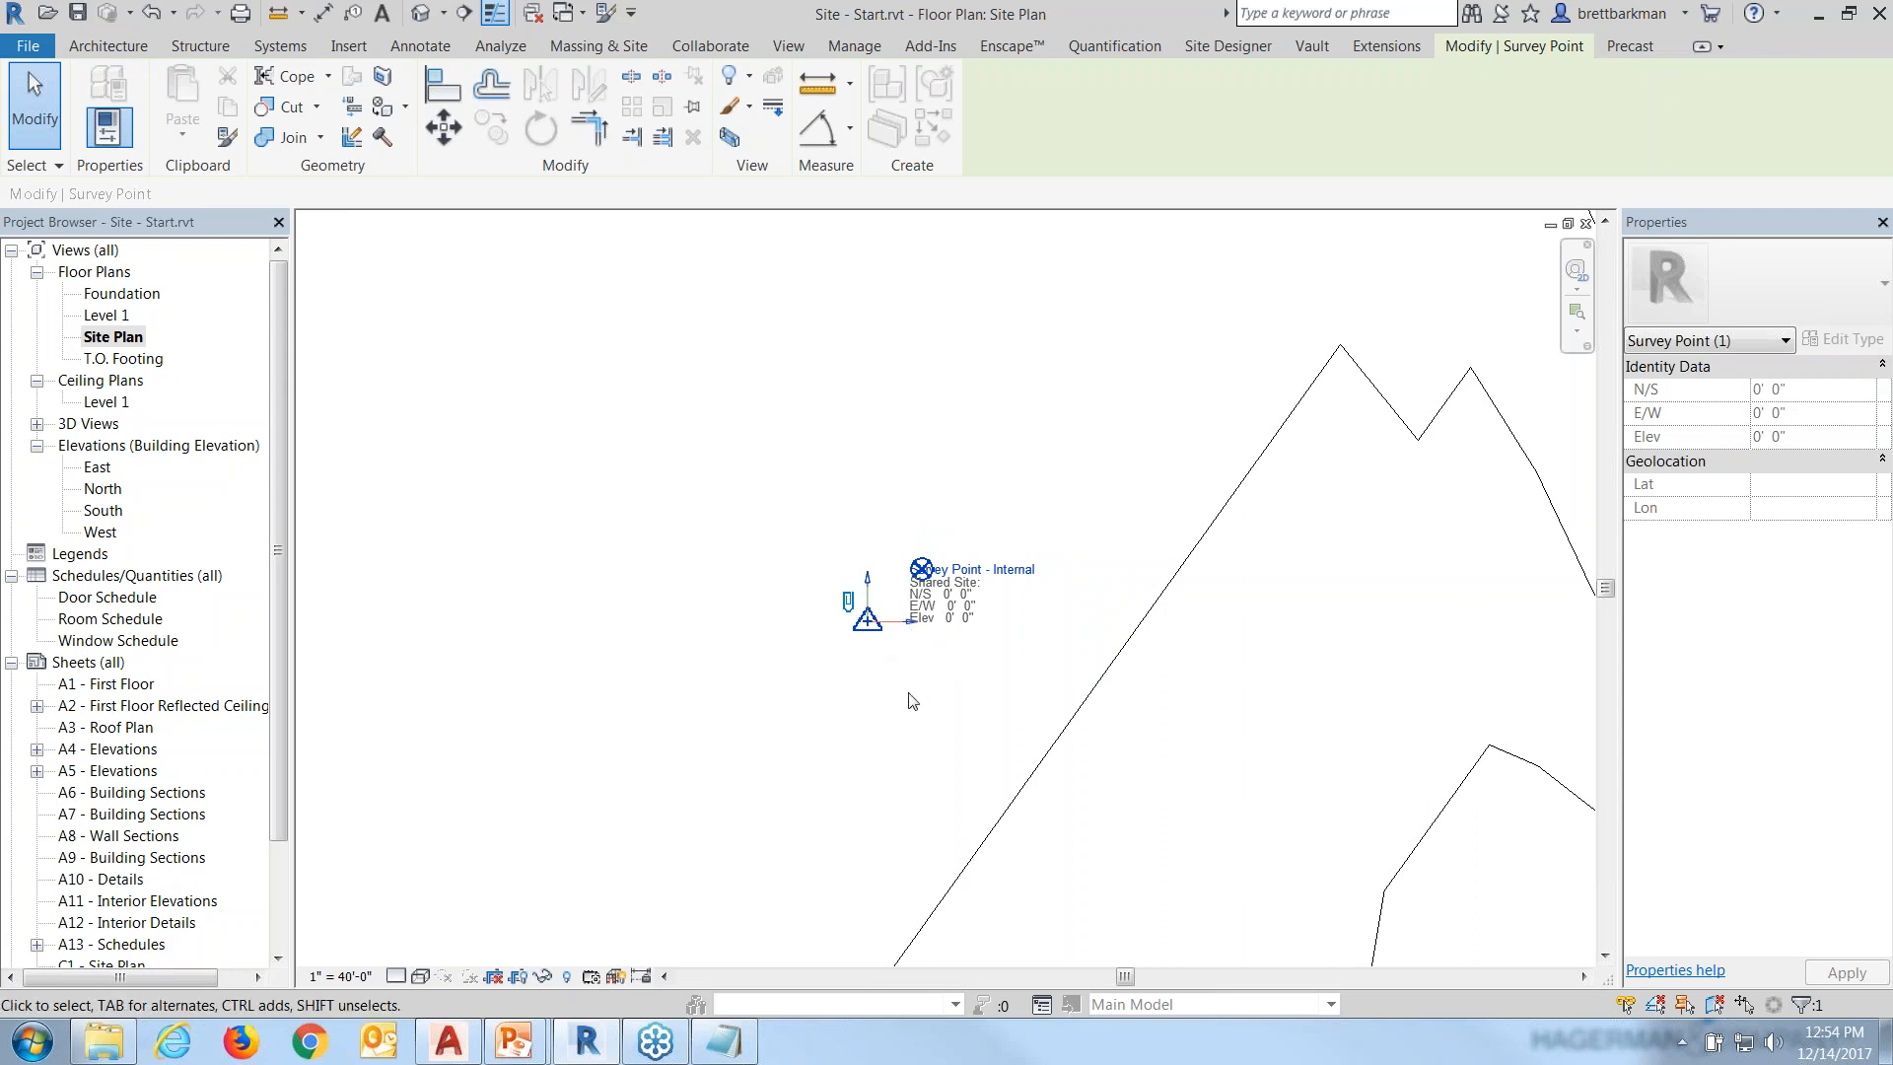
Move the project base point back onto the survey point in the Site Plan, at 0' north/south and 0' east/west.
{"action": "left_click", "coordinate": [998, 506]}
{"action": "left_click", "coordinate": [922, 569]}
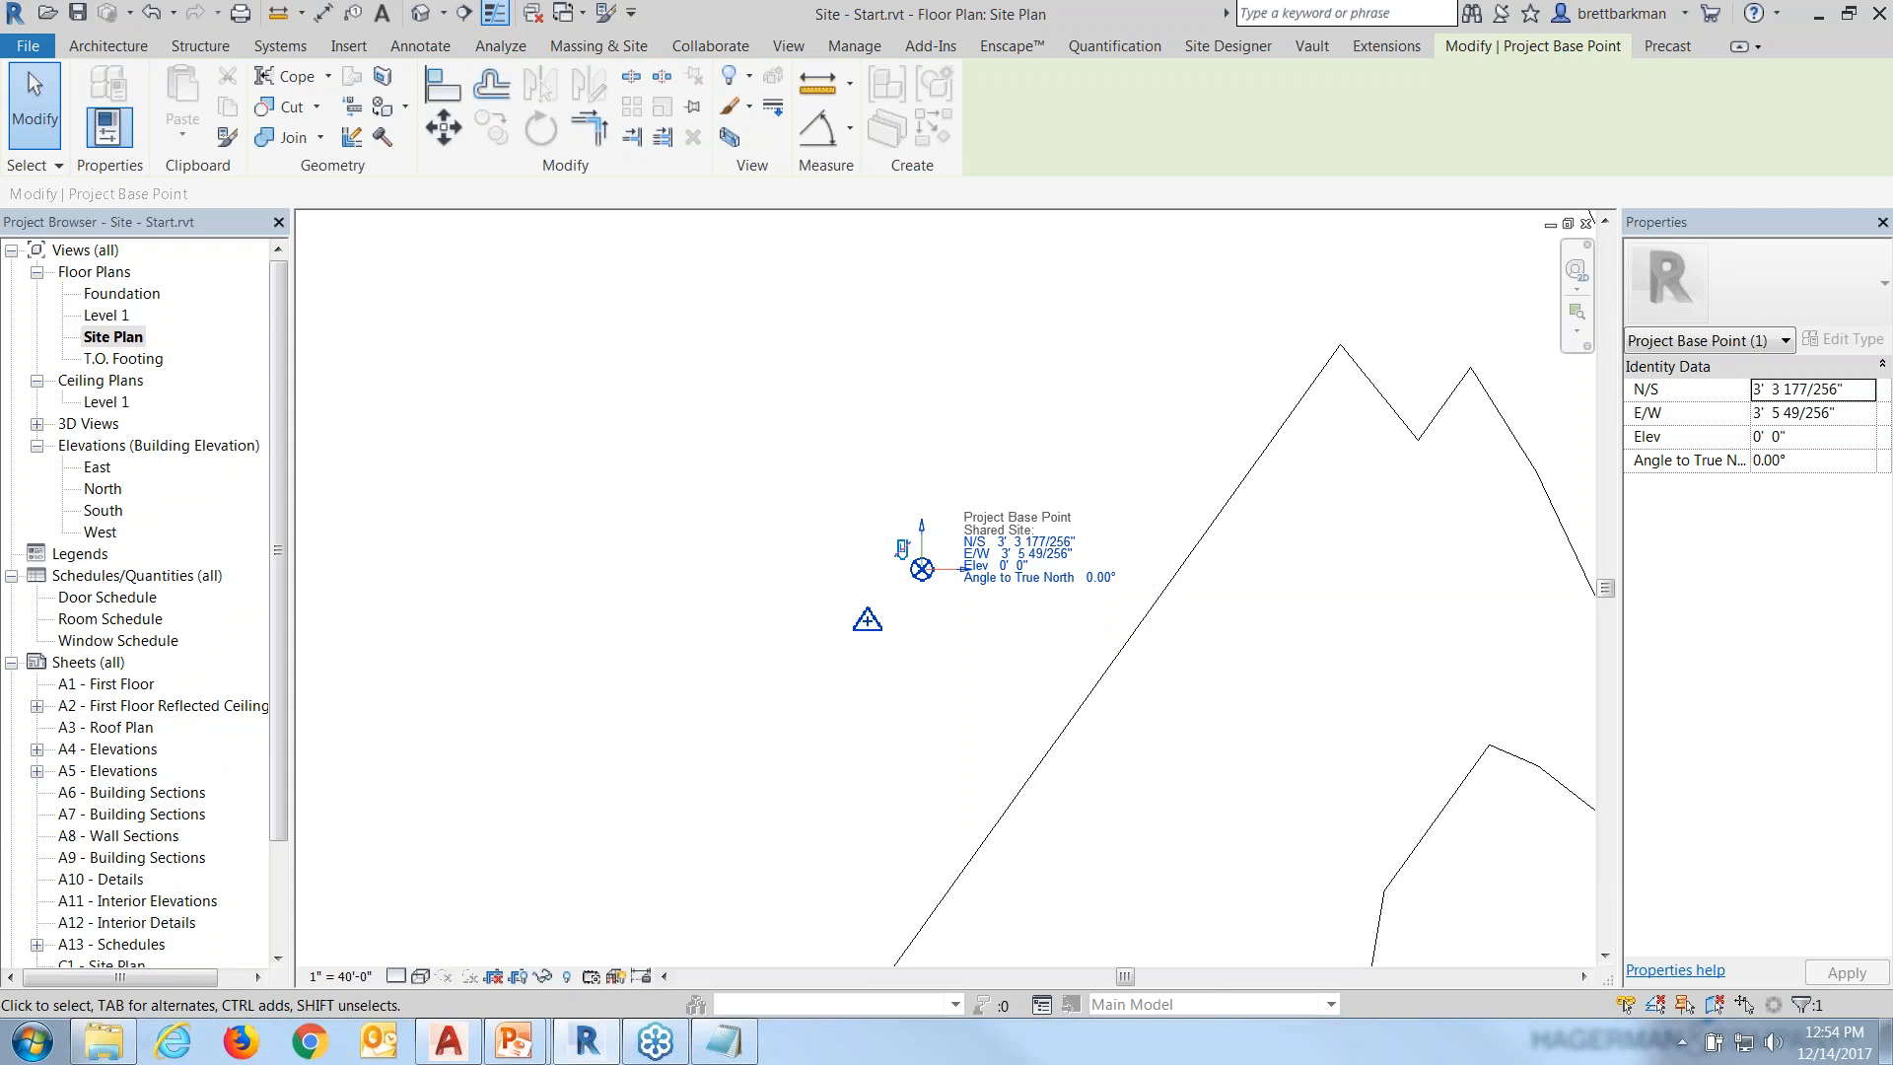
{"action": "left_click_drag", "start_coordinate": [922, 569], "coordinate": [868, 622]}
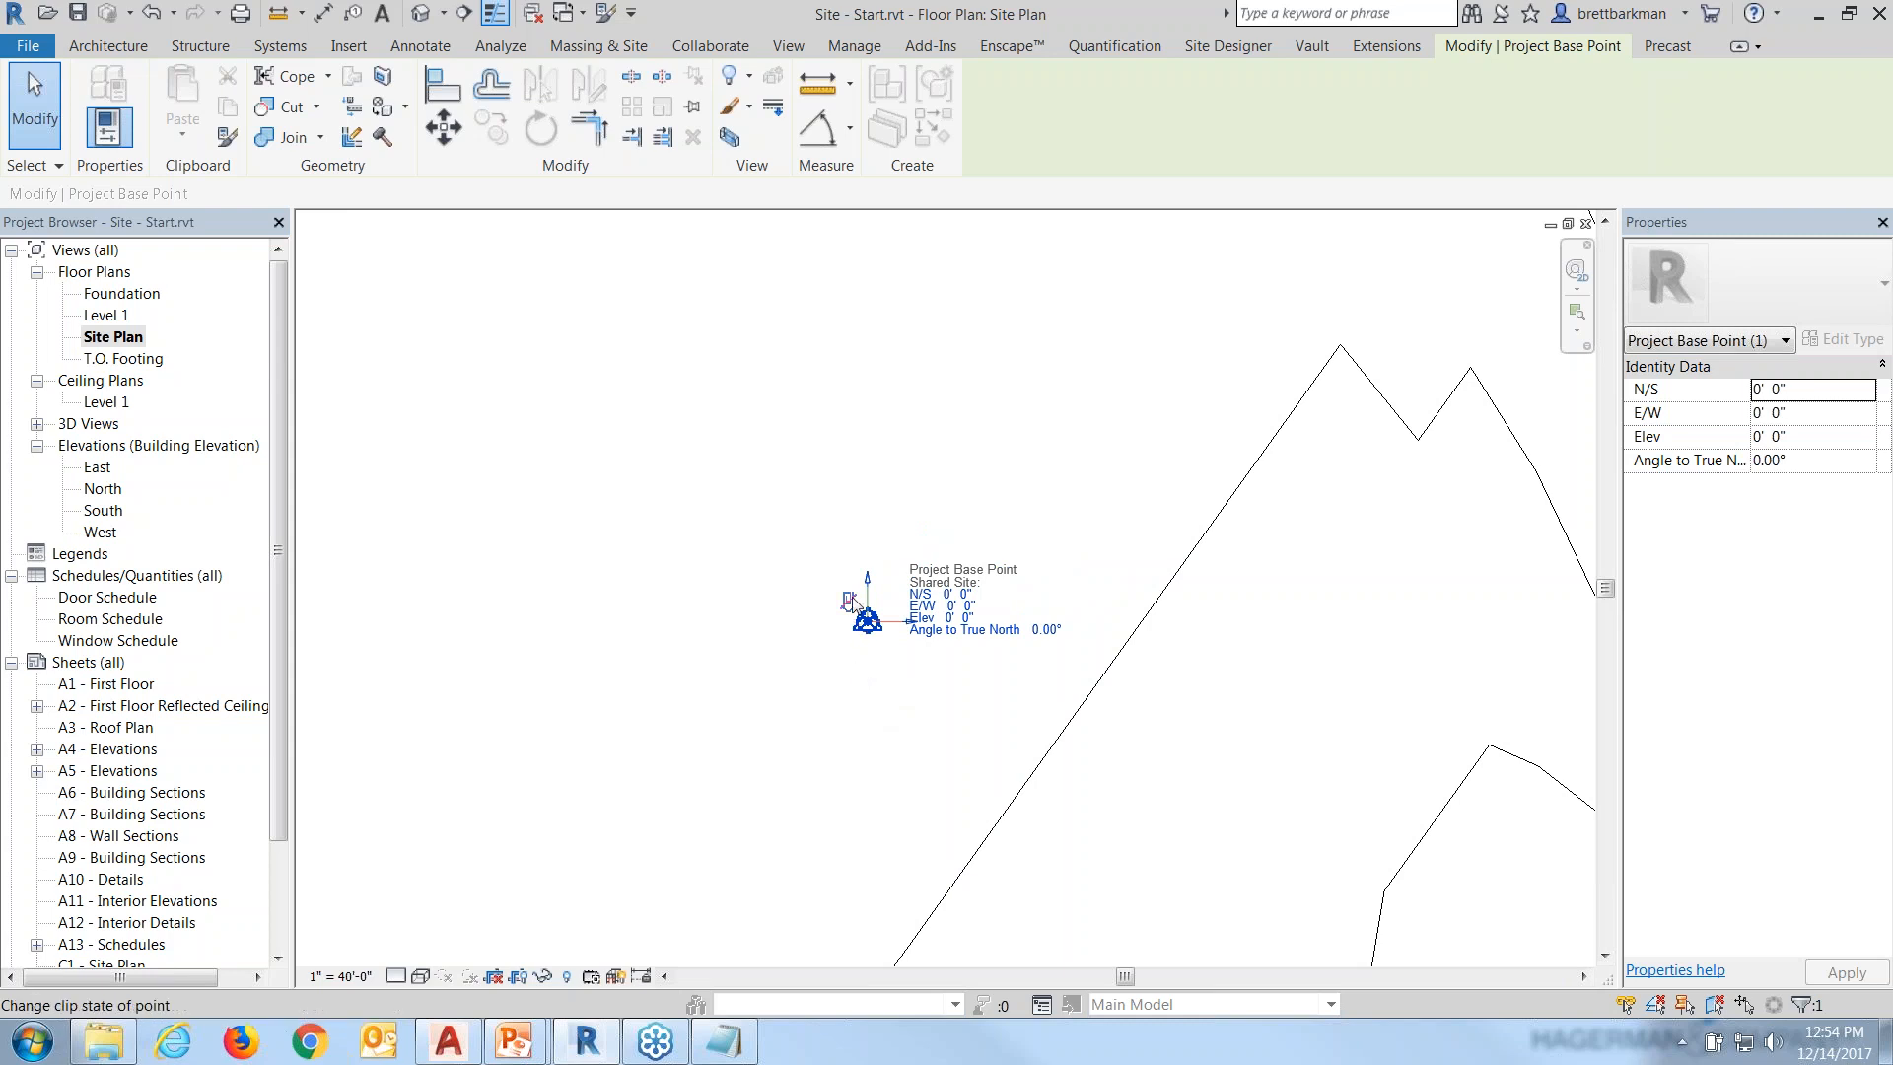
Set the project base point's elevation to 792', clip the point again, and deselect it.
{"action": "left_click", "coordinate": [954, 618]}
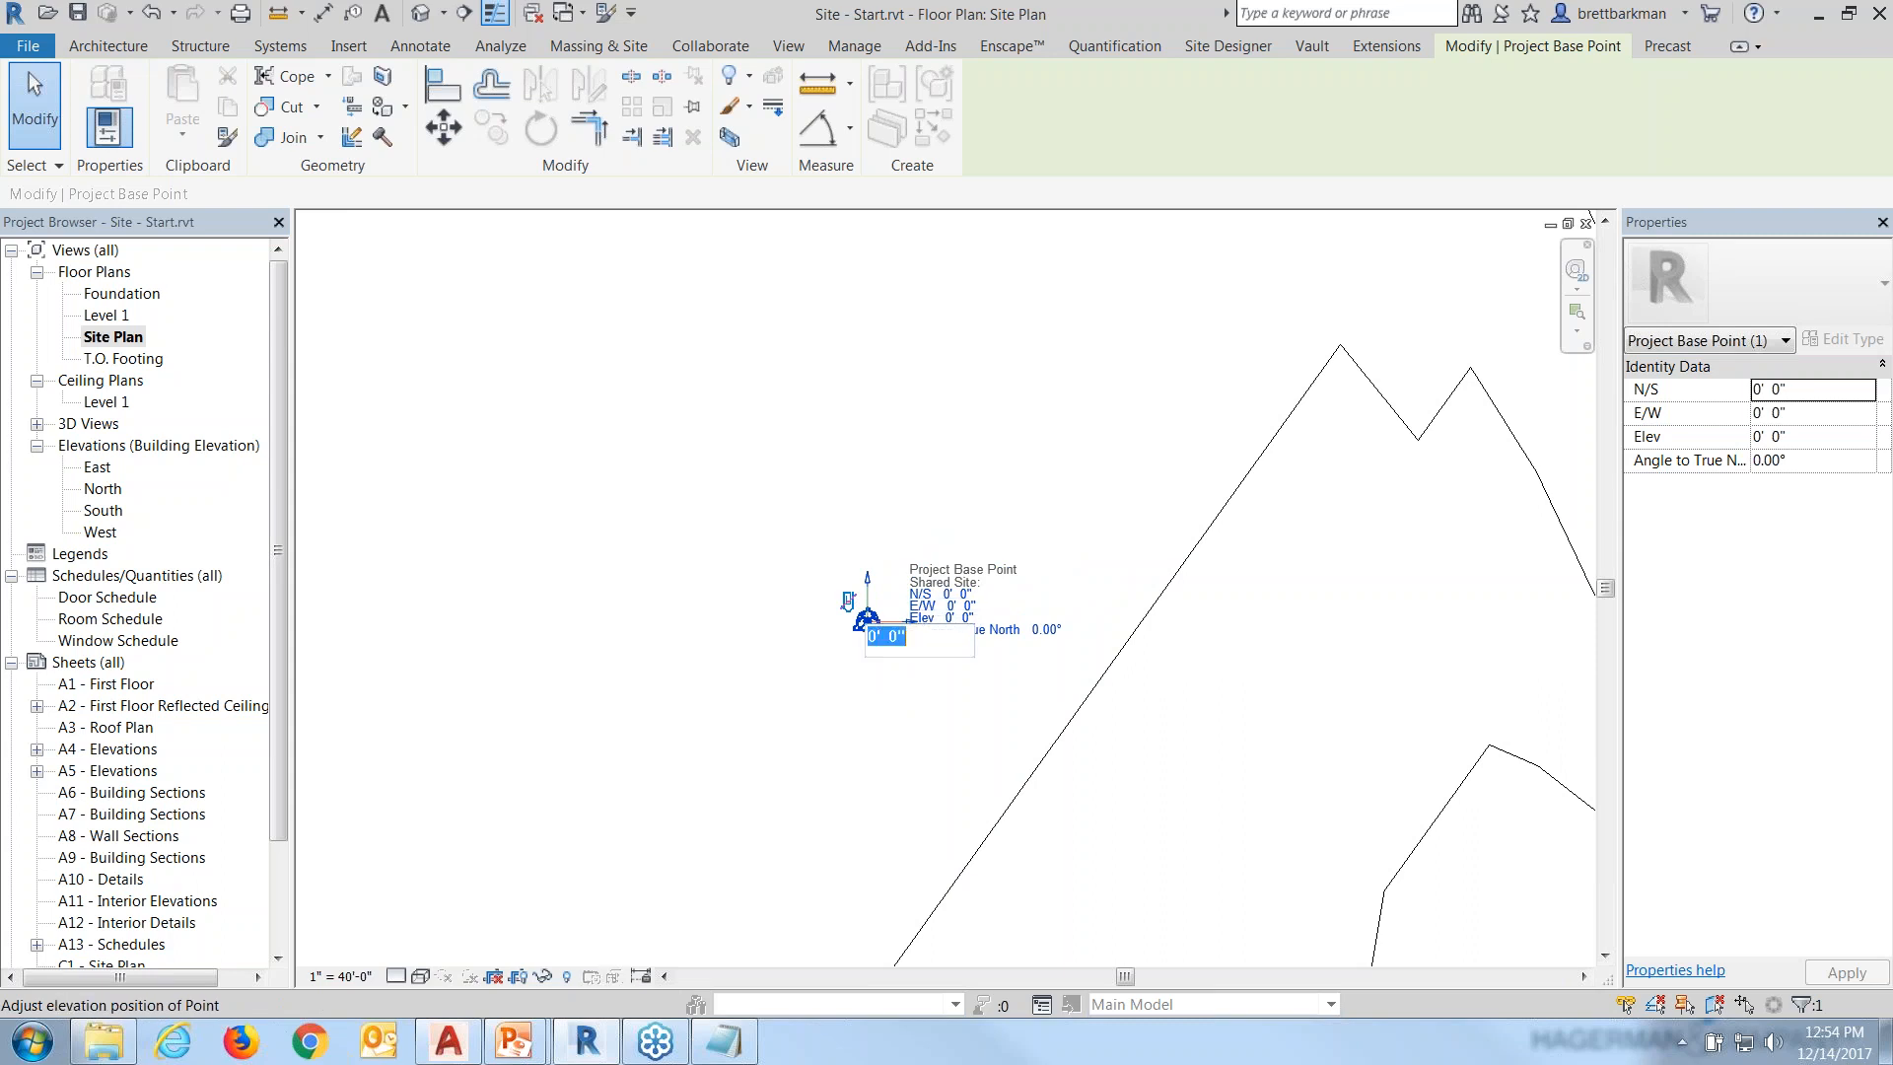
{"action": "type", "text": "792"}
{"action": "key", "text": "Return"}
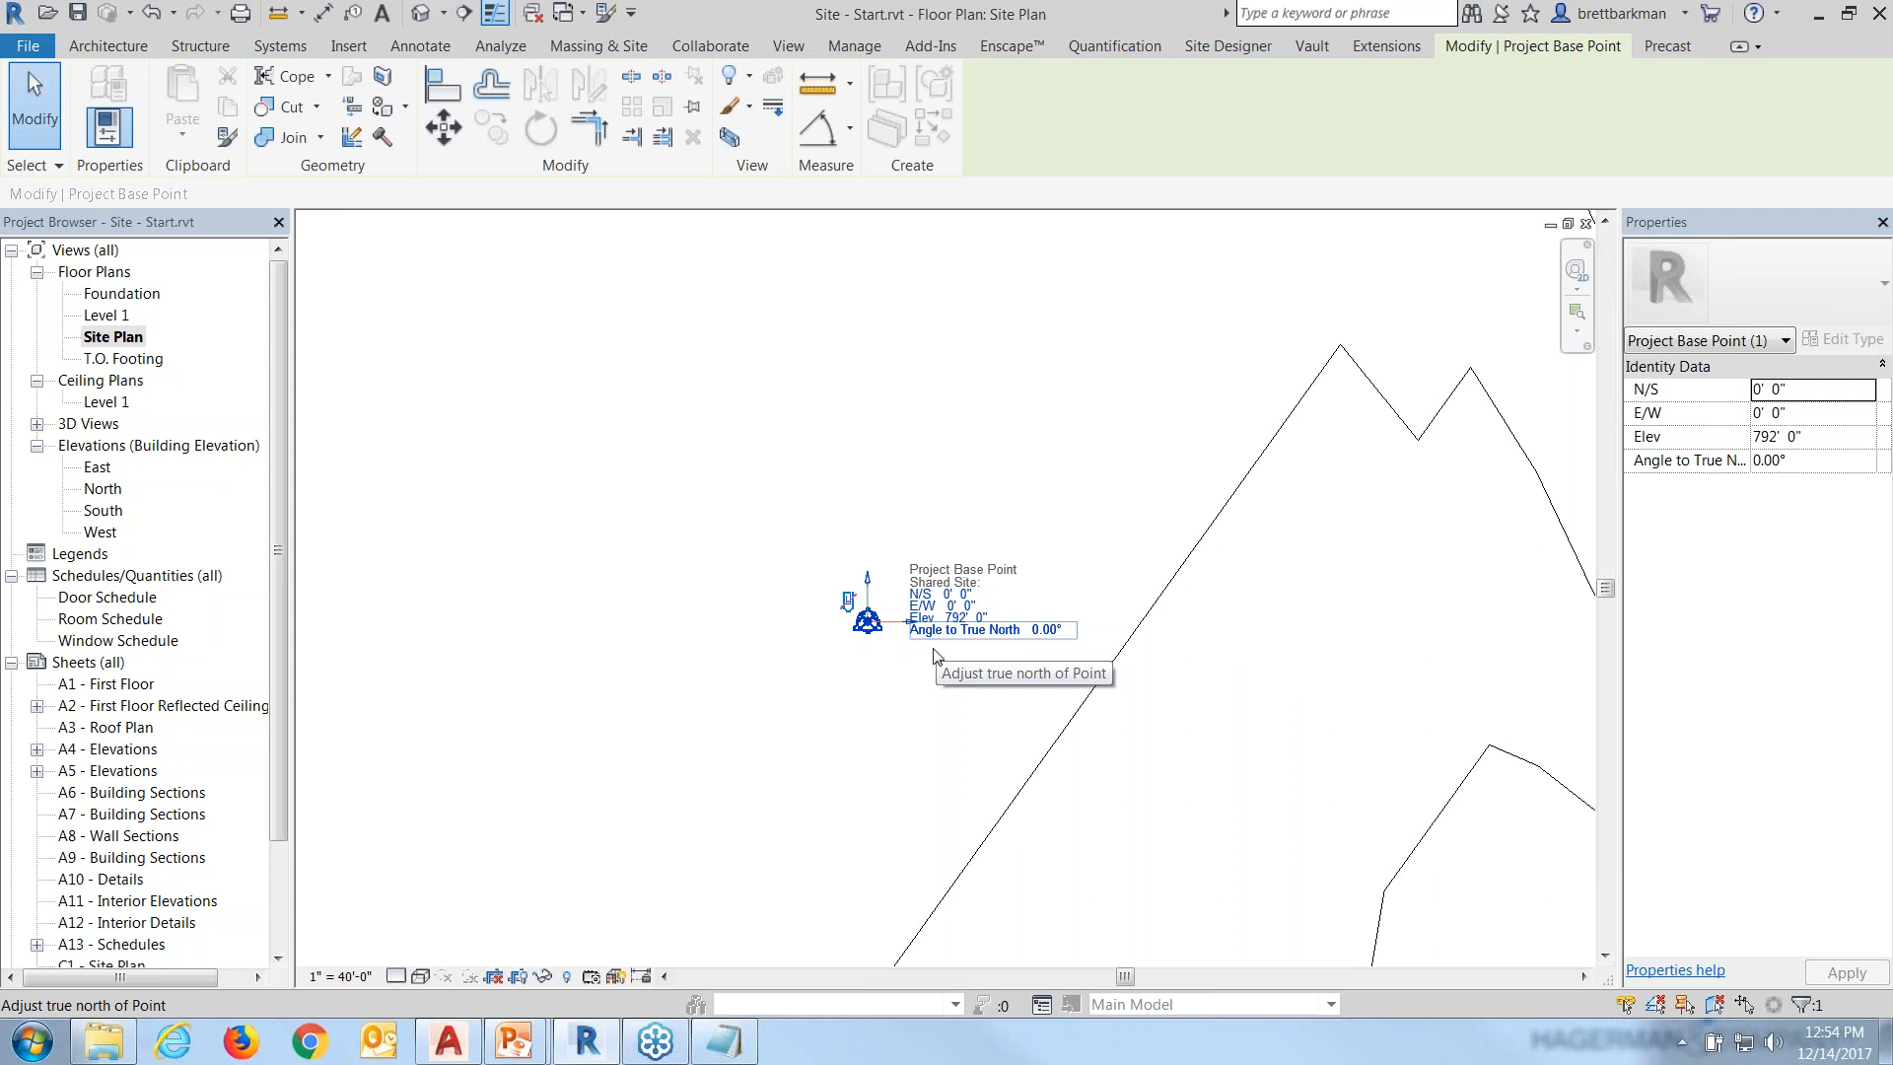
{"action": "left_click", "coordinate": [848, 600]}
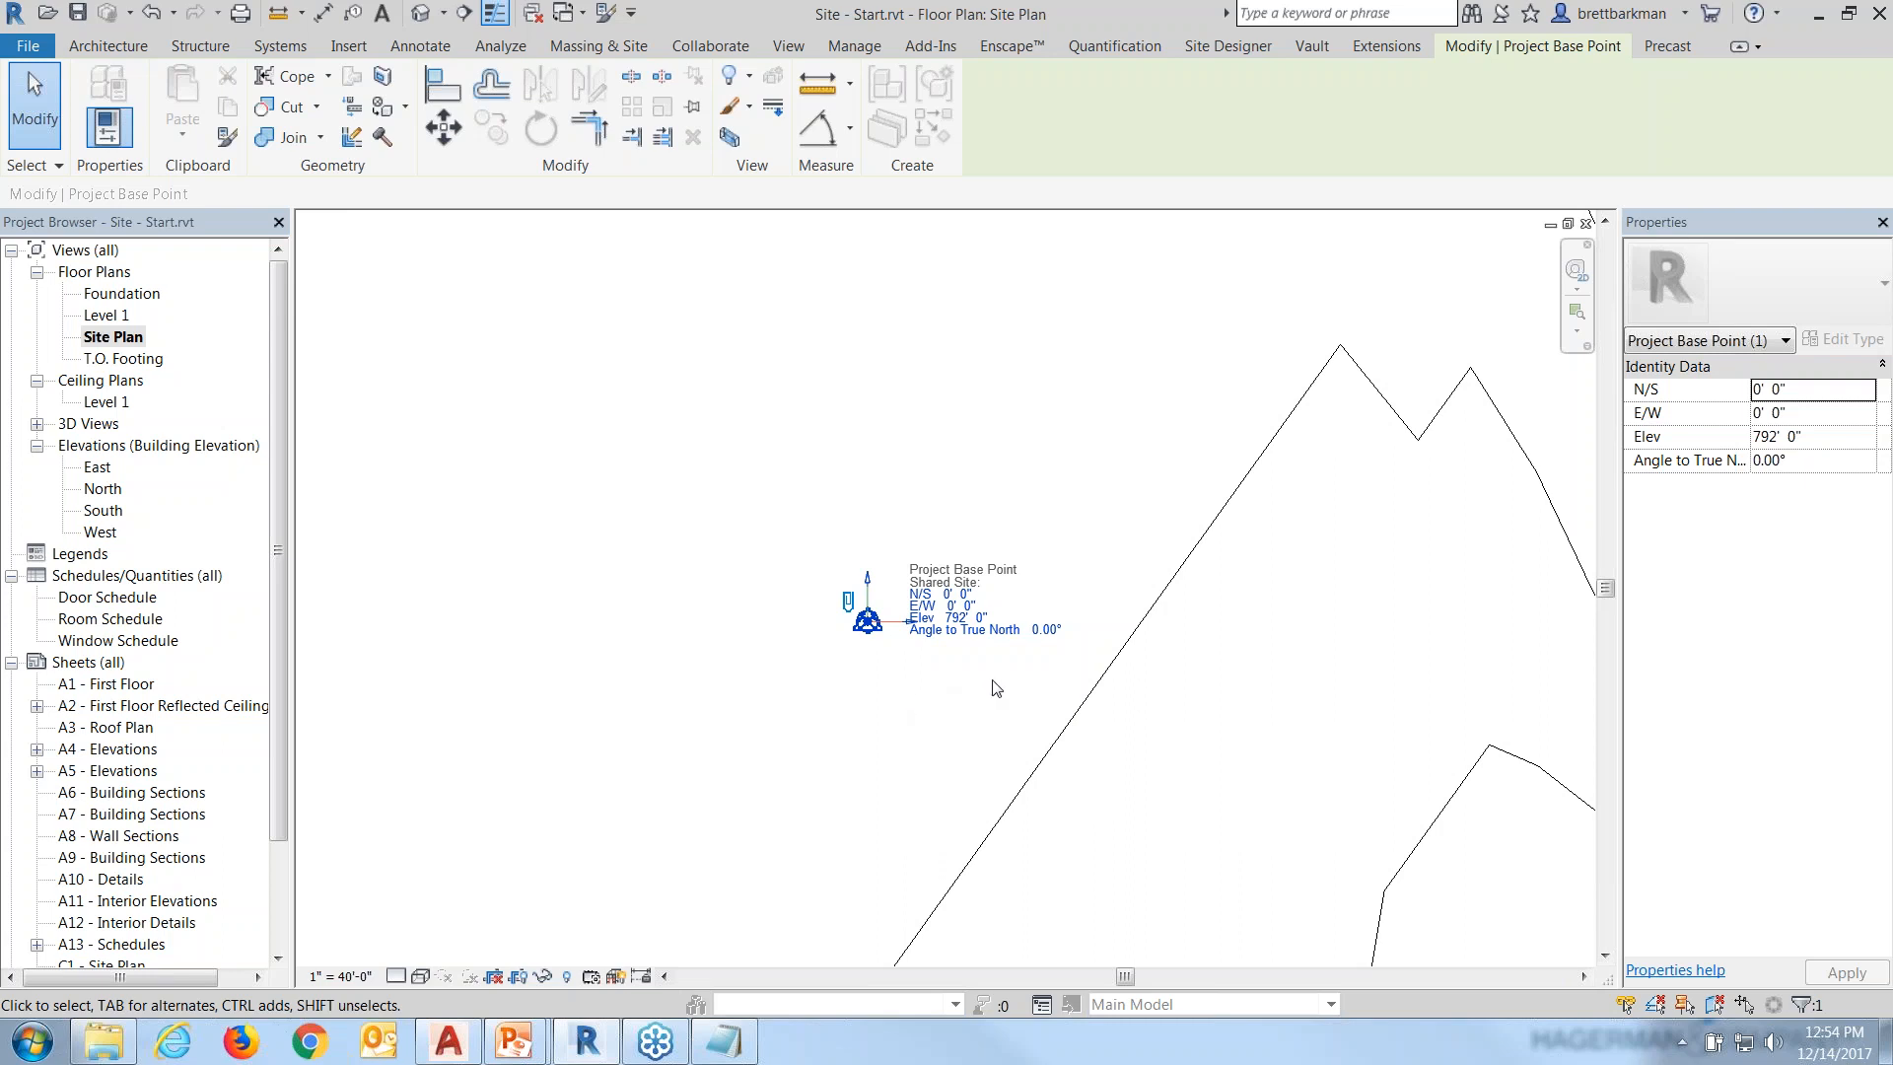
{"action": "left_click", "coordinate": [924, 690]}
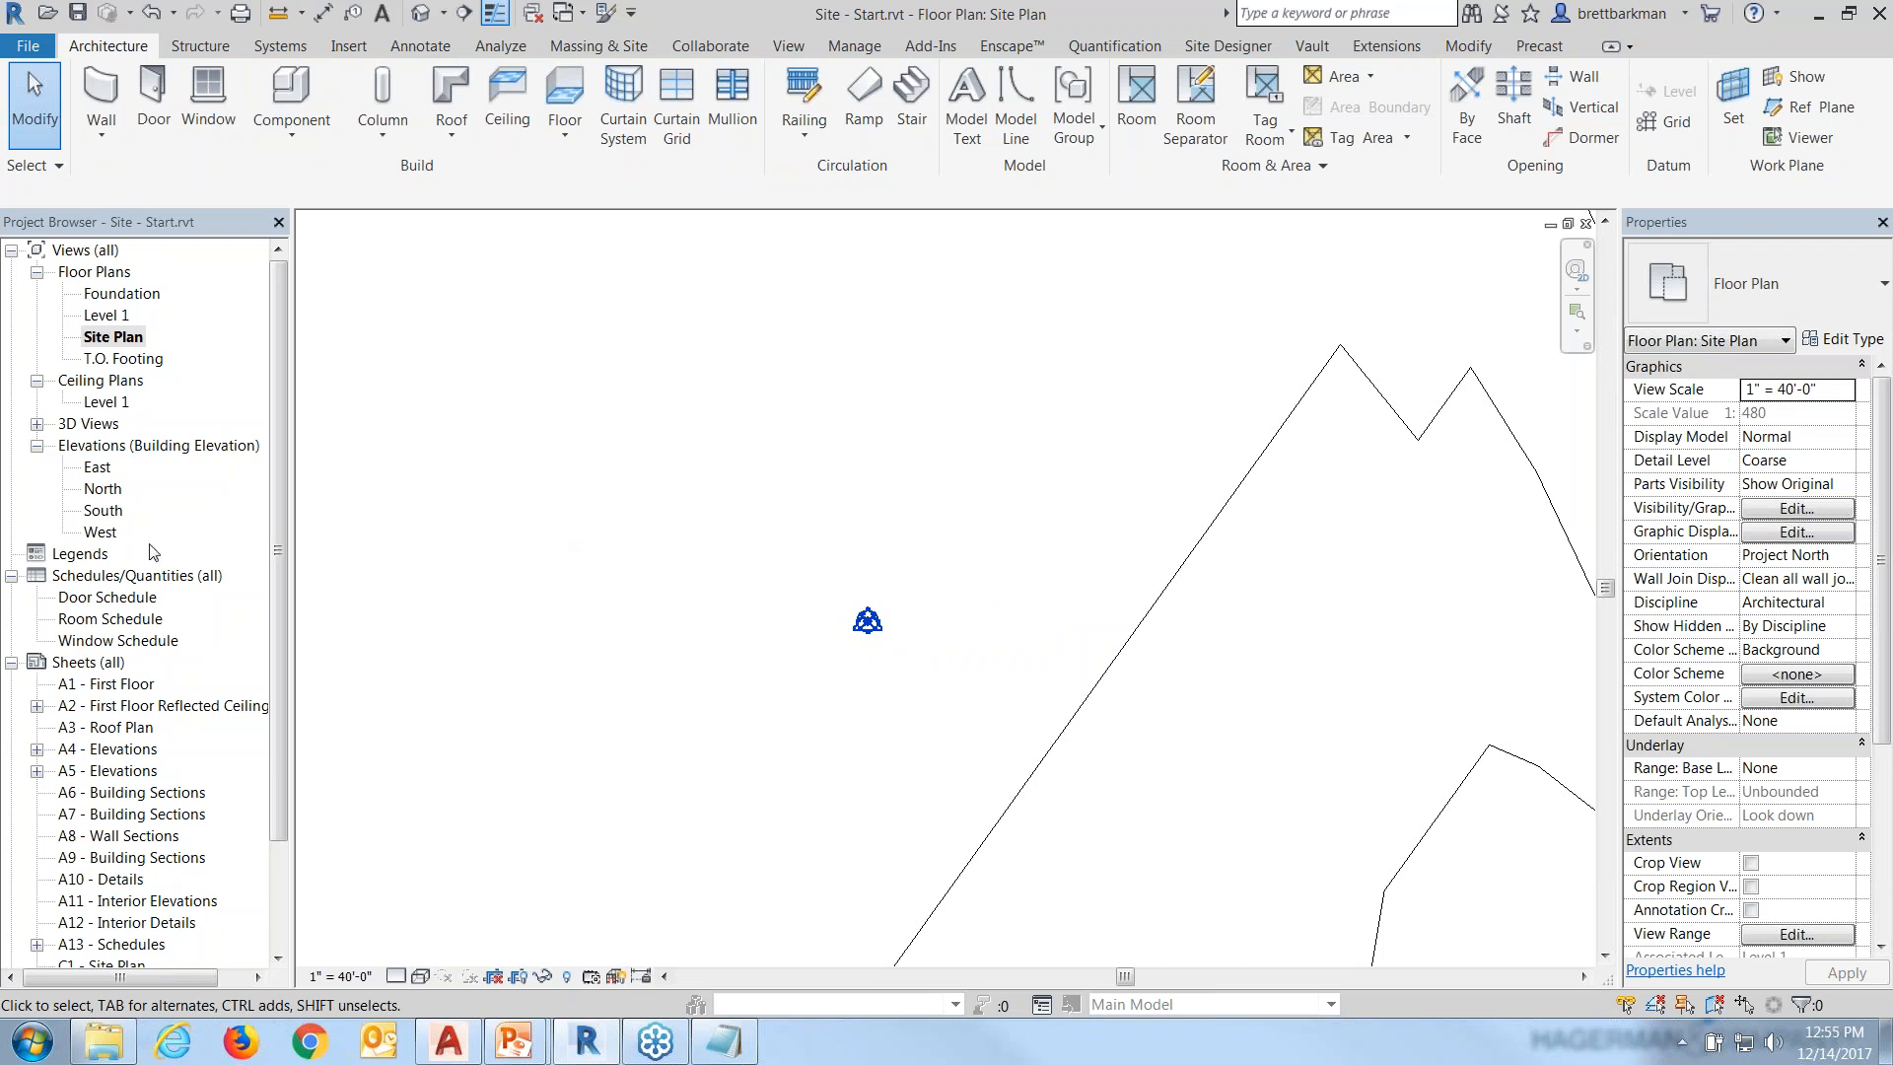
Open the South elevation and examine the Level 1 and T.O. Footing level heads against the site's terrain.
{"action": "left_click", "coordinate": [103, 511]}
{"action": "double_click", "coordinate": [103, 511]}
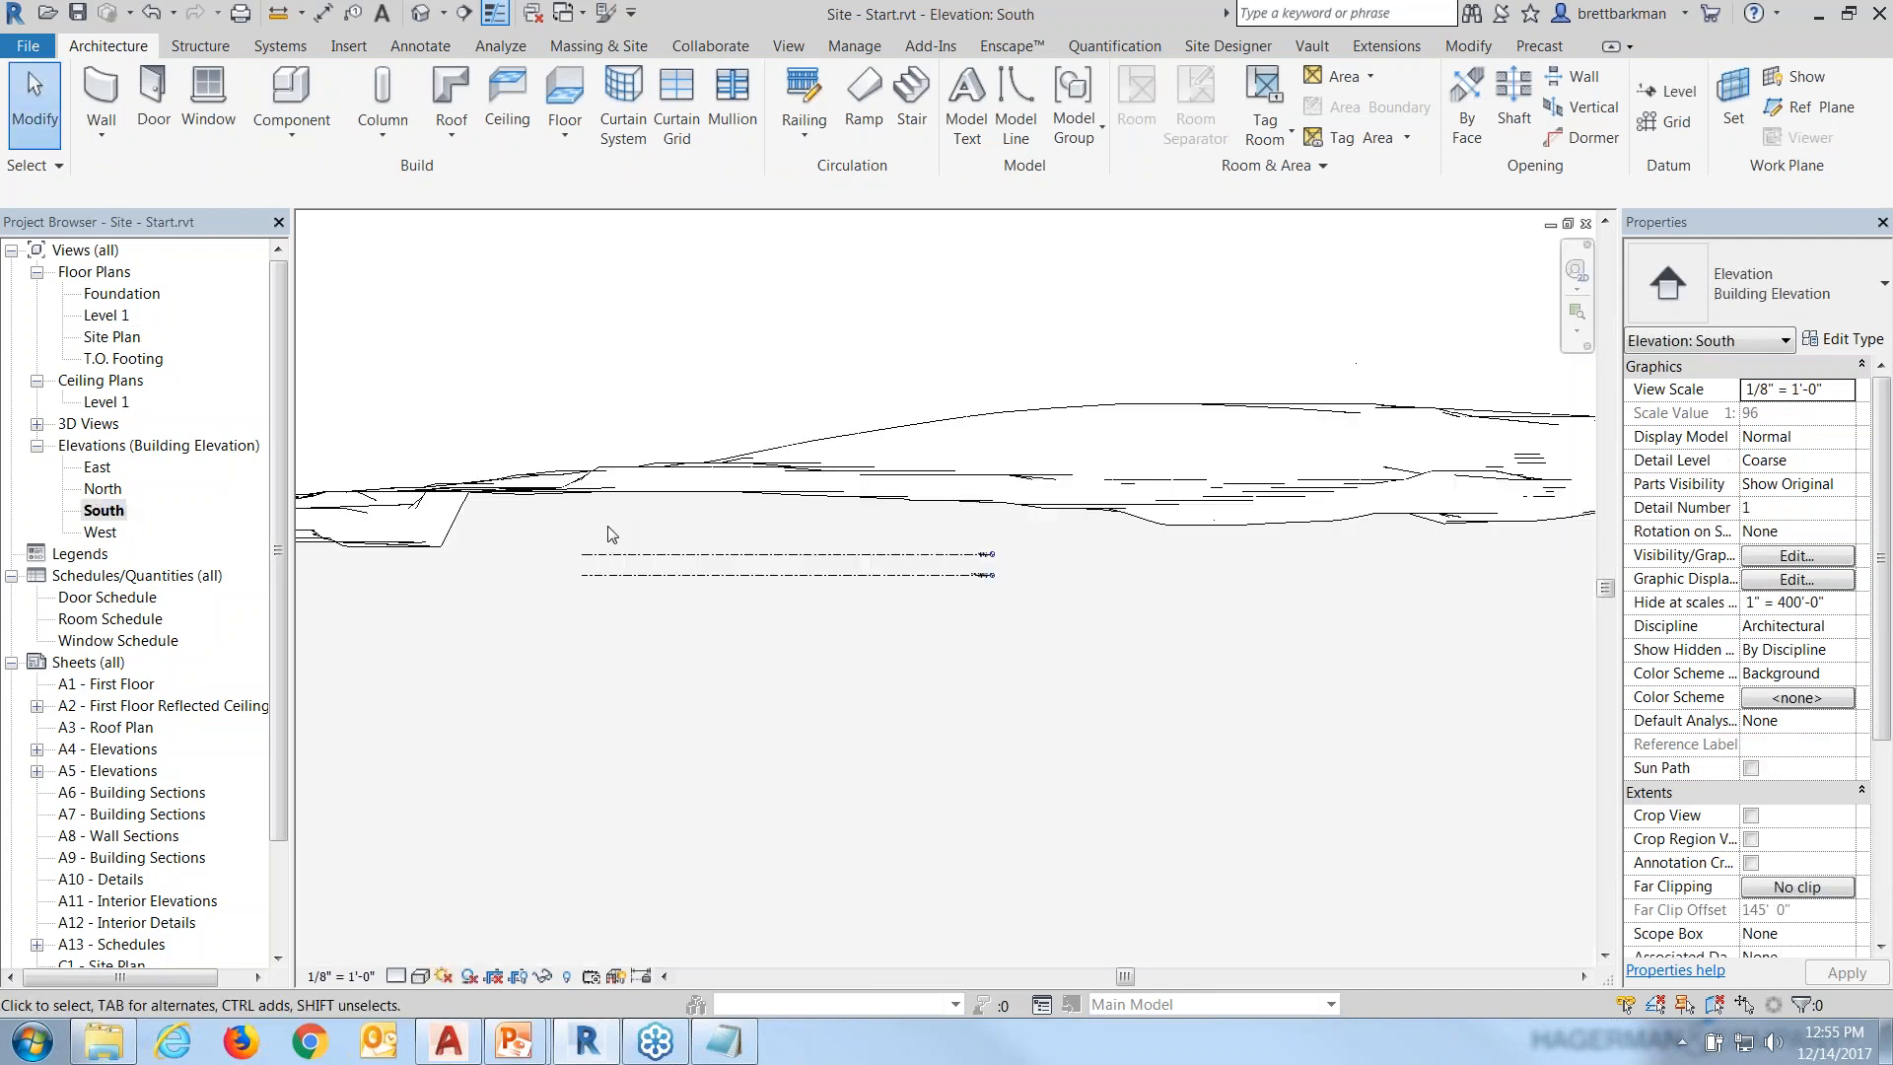
{"action": "scroll", "coordinate": [997, 557], "scroll_direction": "up", "scroll_amount": 2}
{"action": "scroll", "coordinate": [1003, 568], "scroll_direction": "up", "scroll_amount": 2}
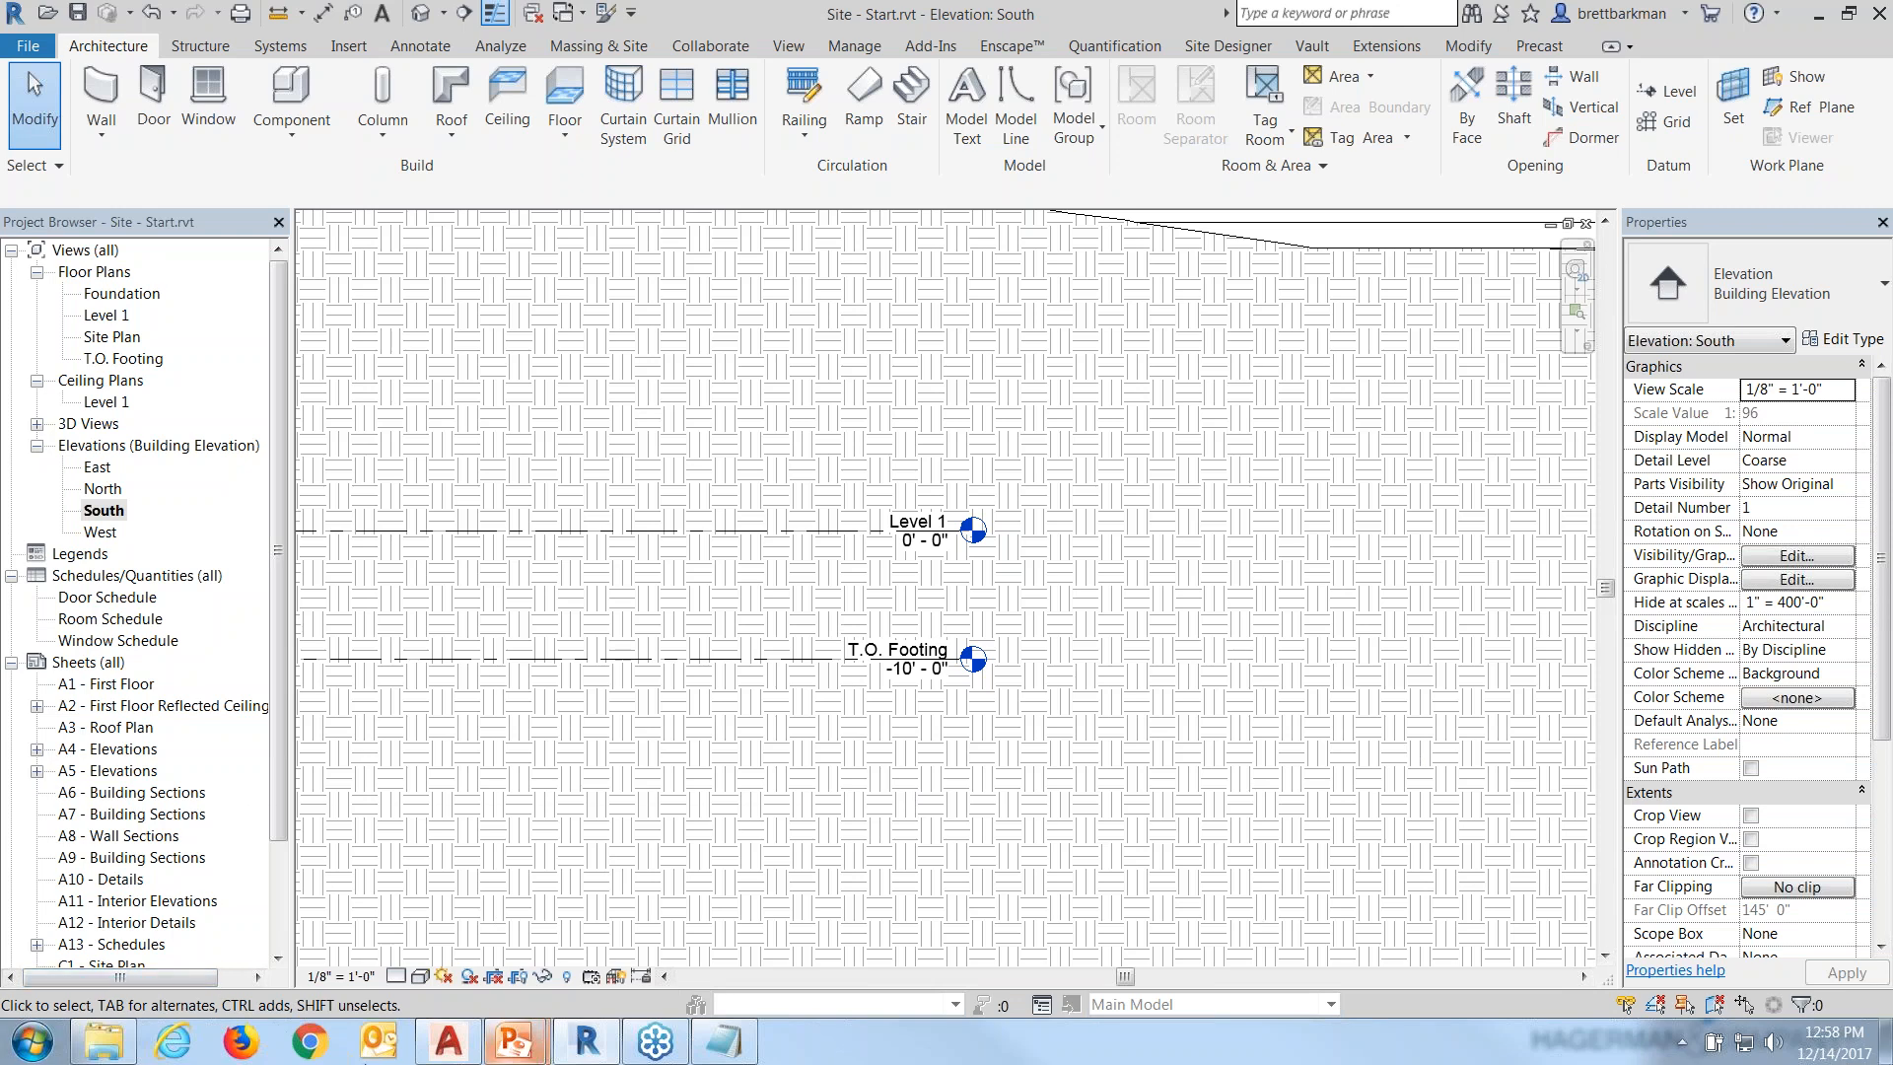
{"action": "mouse_move", "coordinate": [514, 1041]}
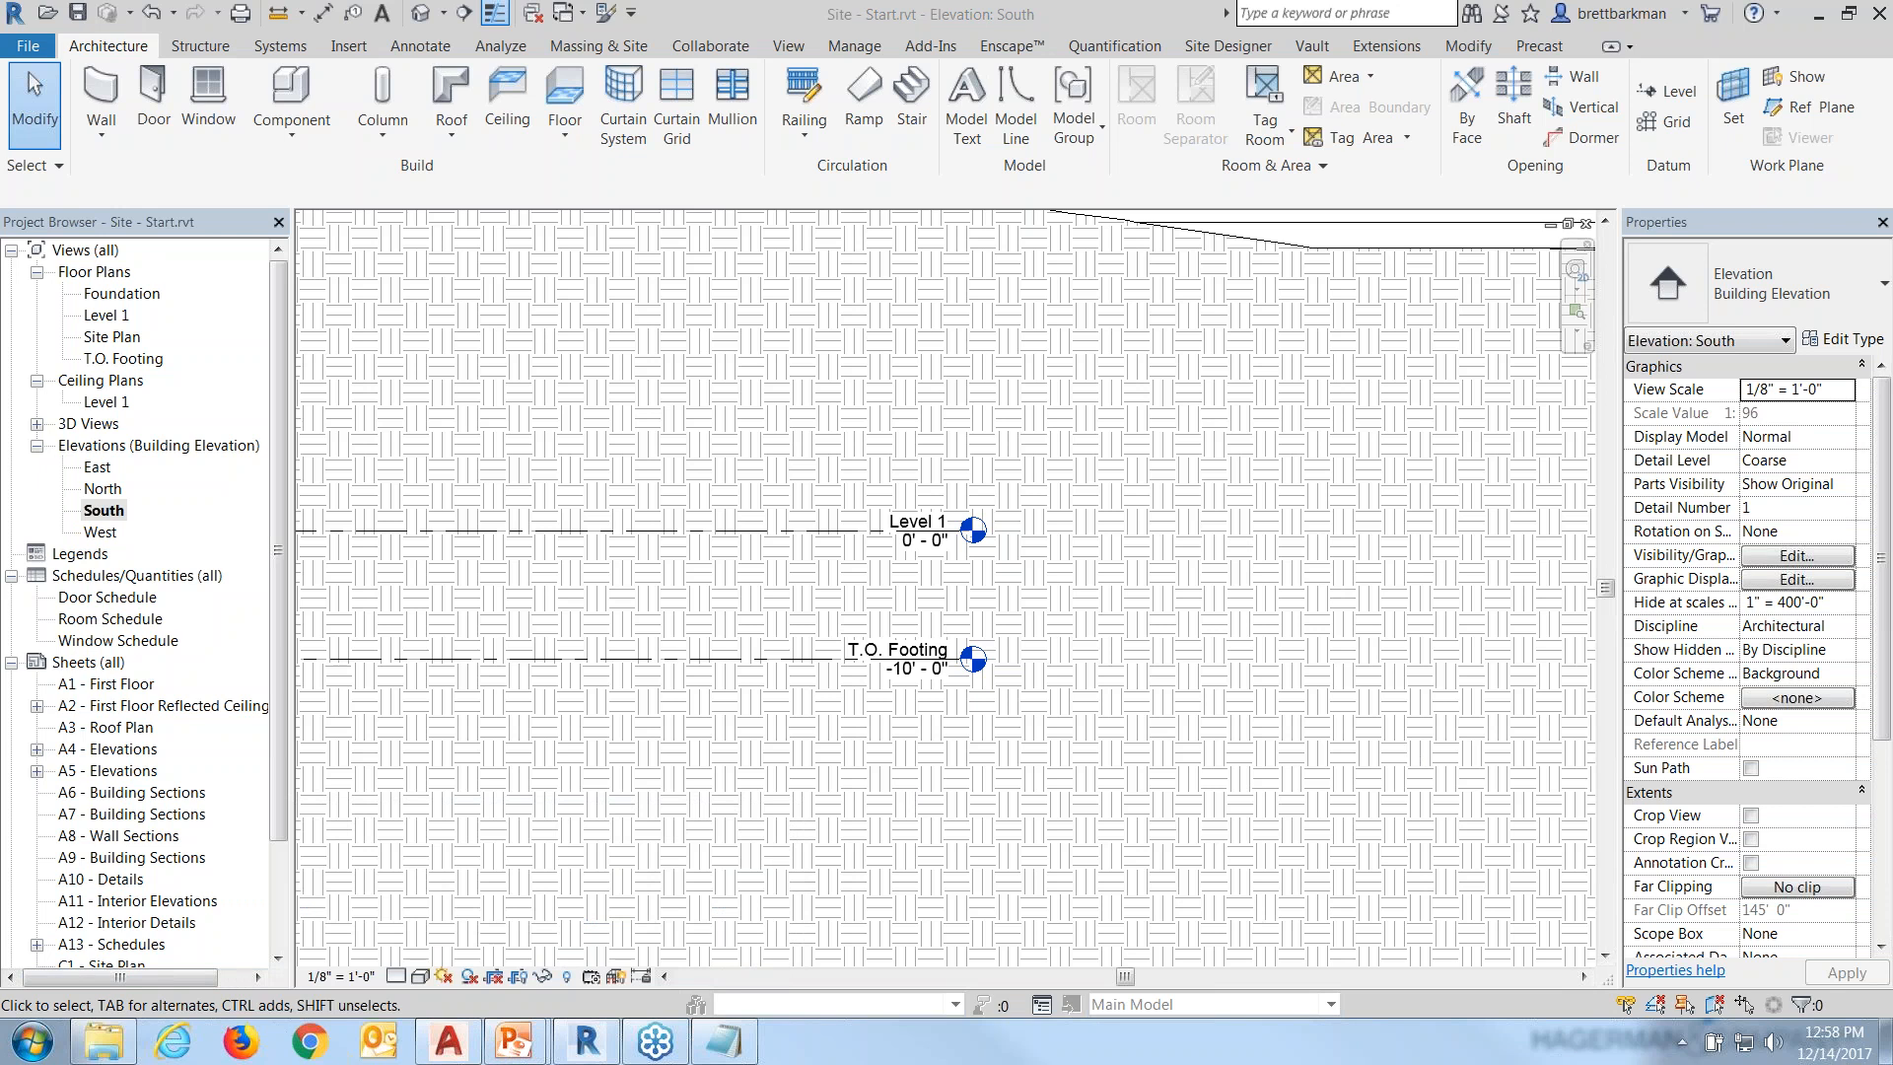
Remove the linked CAD drawing "Site Plan - Original - Contours Only.dwg" from the project's managed links, dismissing the save reminder.
{"action": "left_click", "coordinate": [350, 46]}
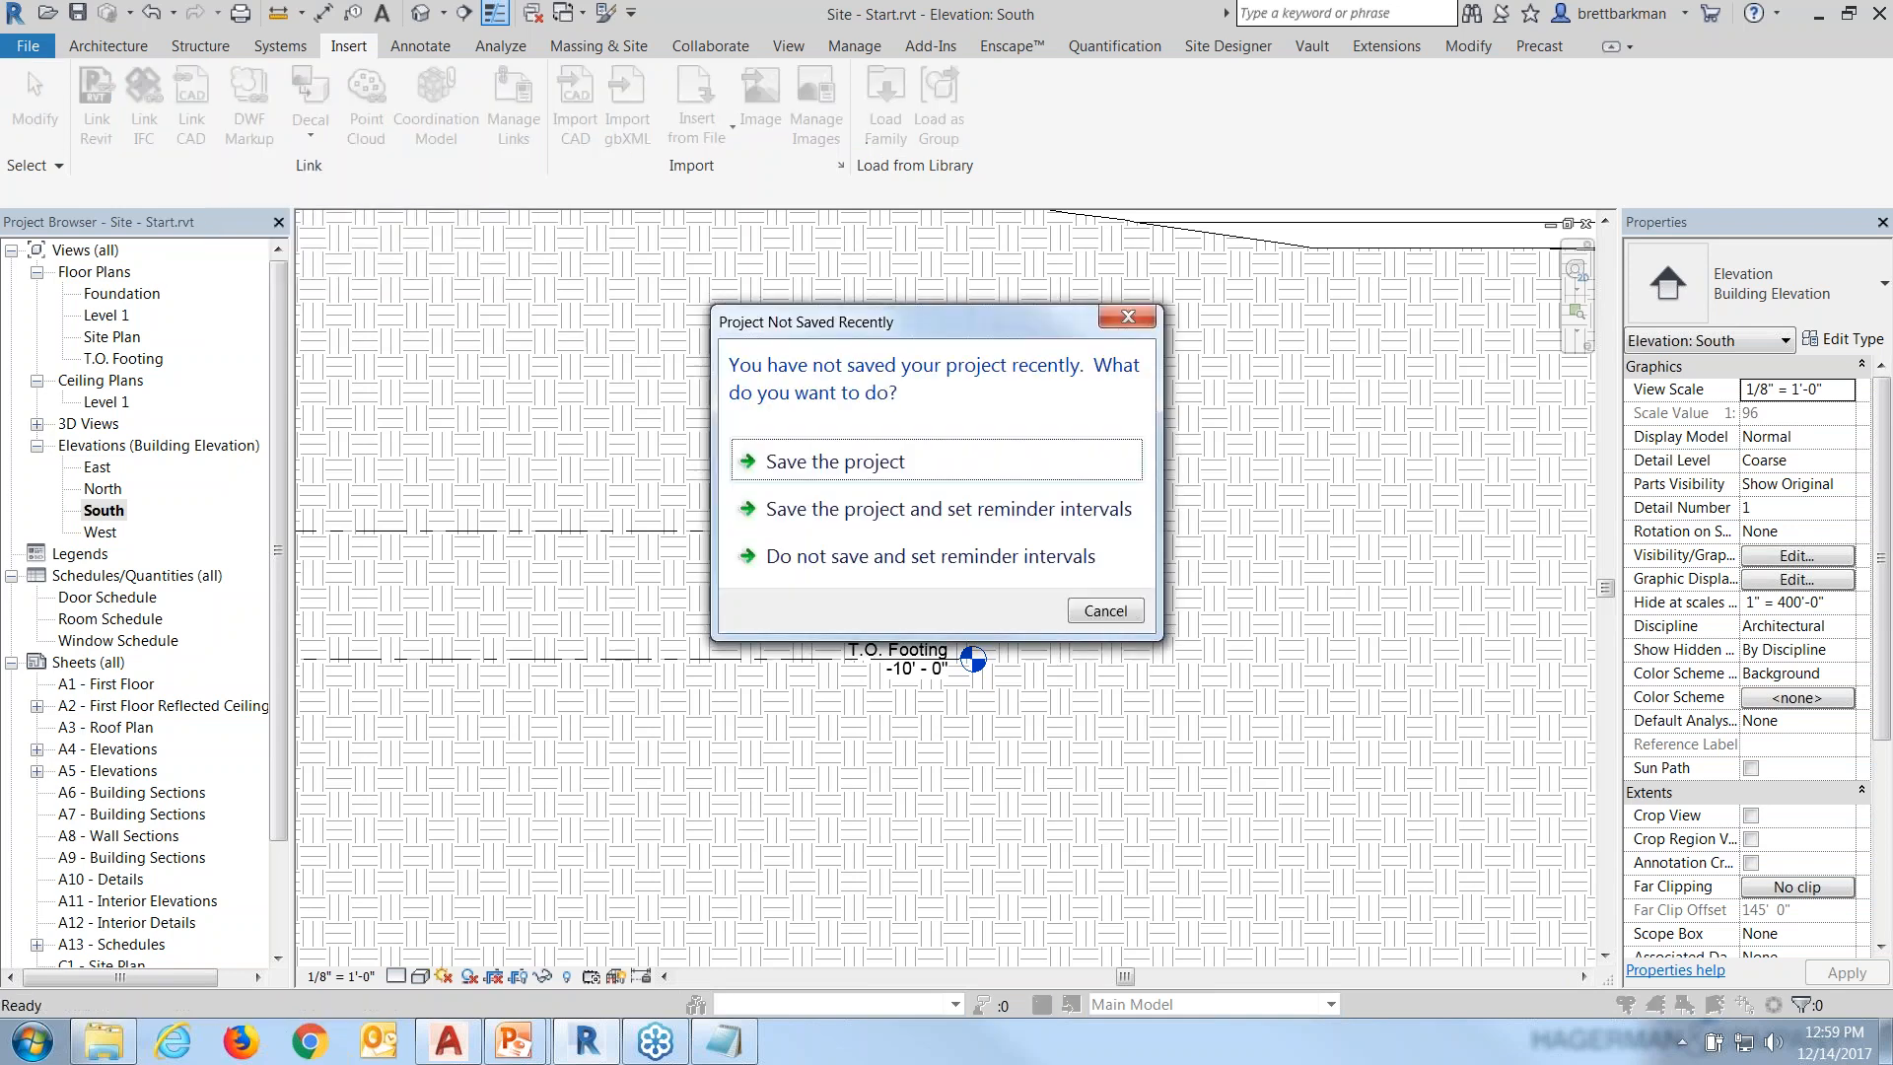
{"action": "left_click", "coordinate": [1118, 620]}
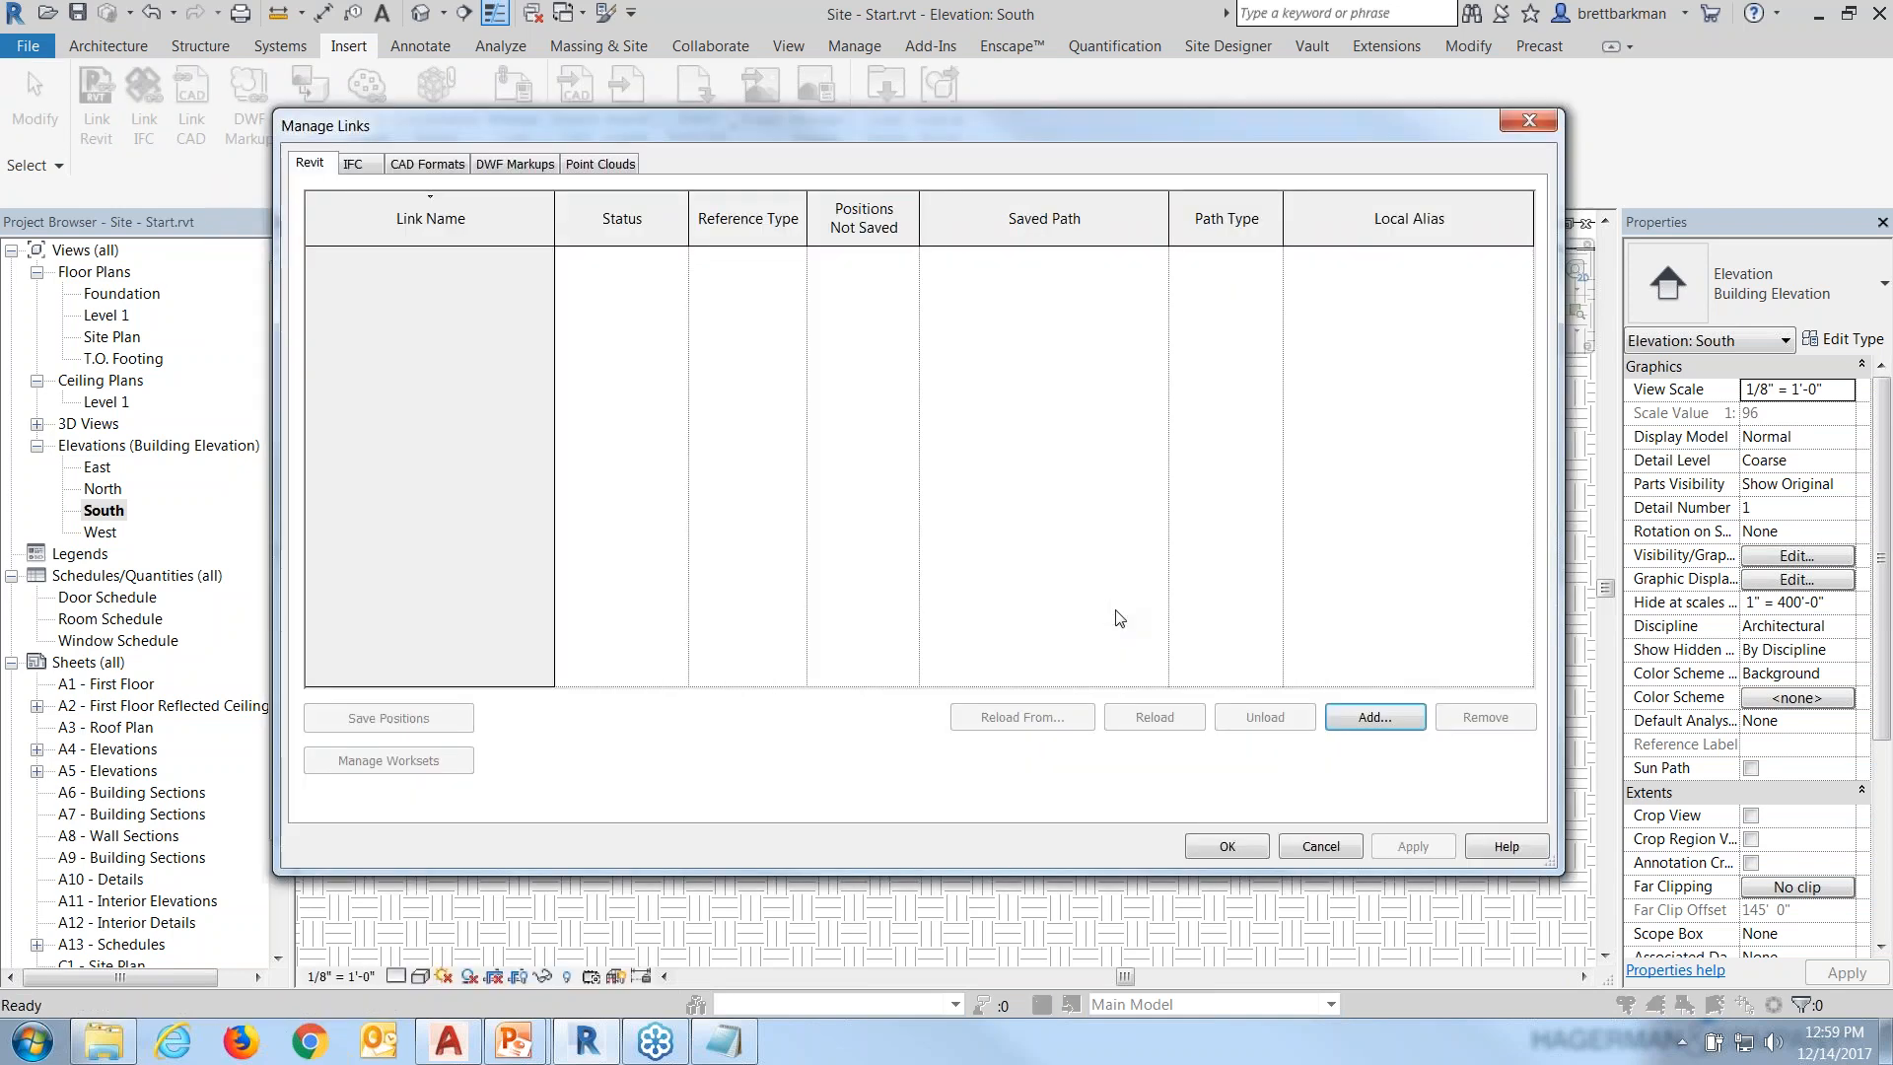
{"action": "left_click_drag", "start_coordinate": [952, 132], "coordinate": [965, 150]}
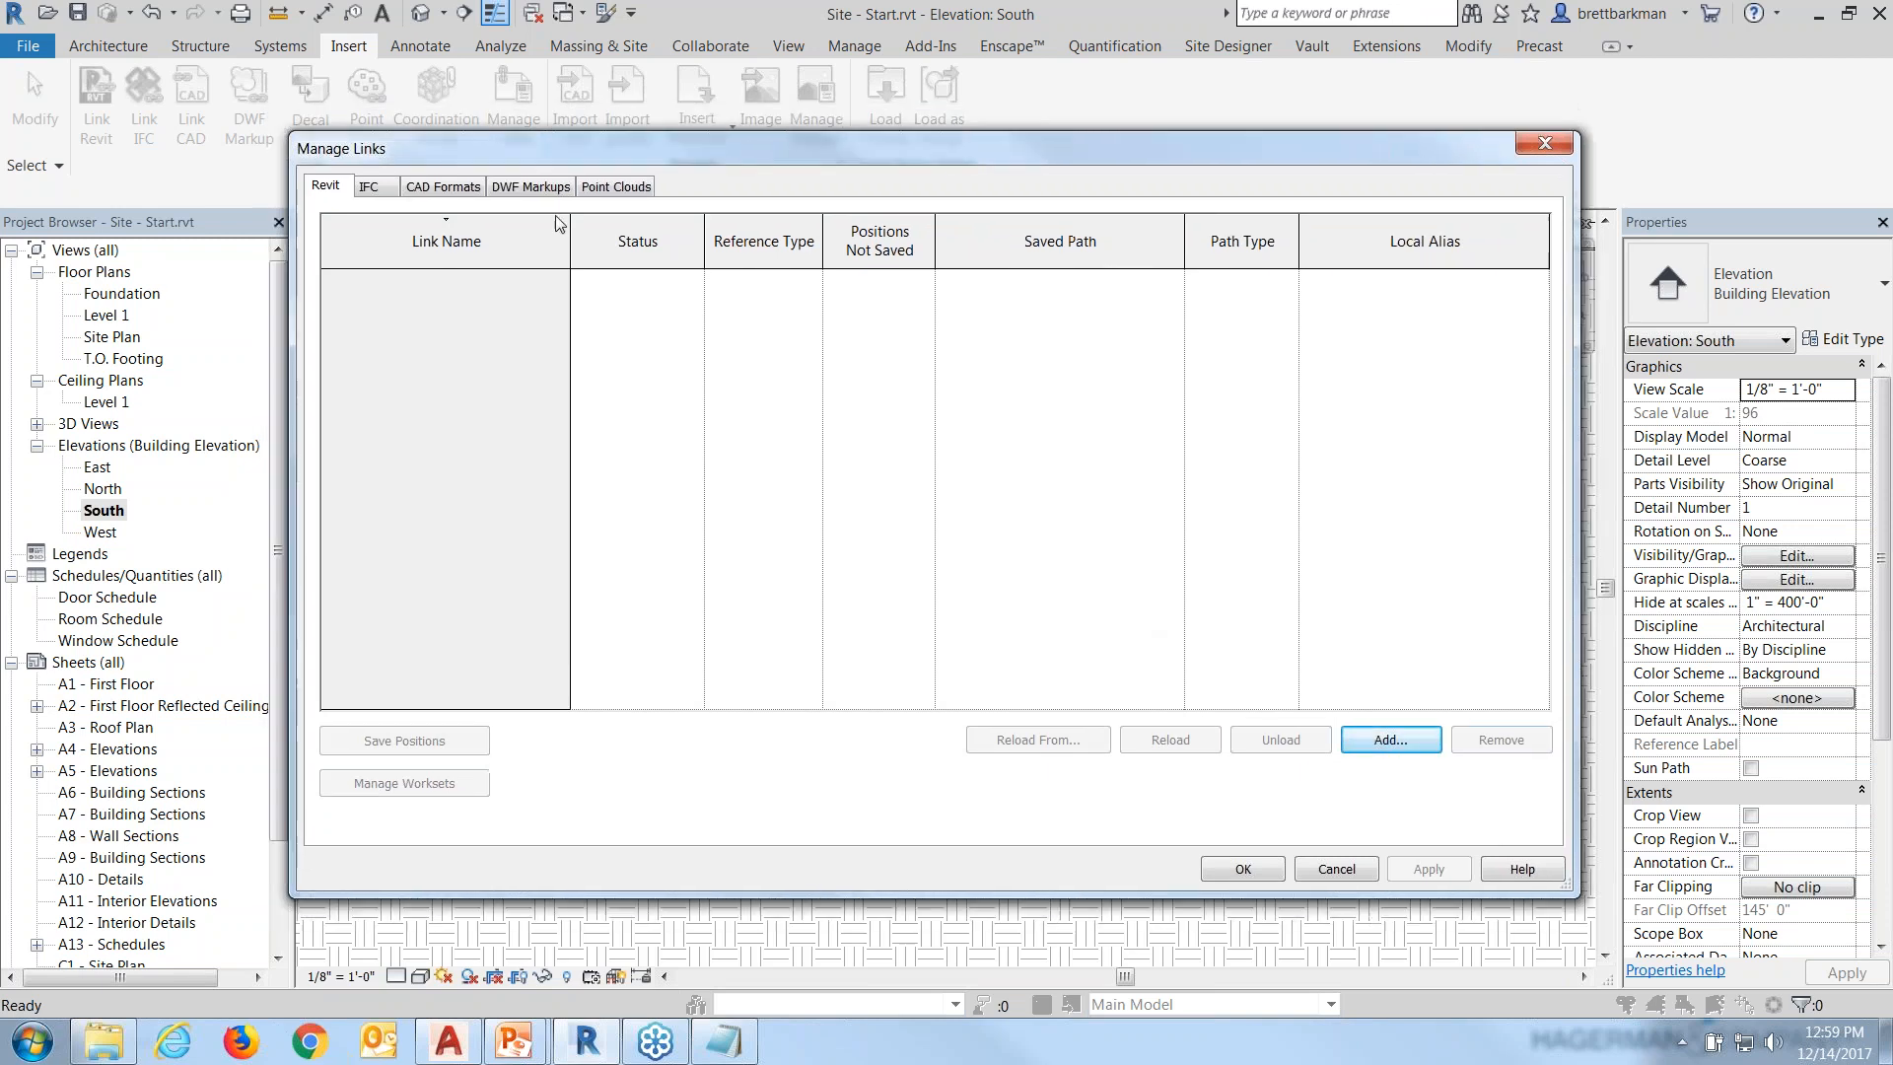
{"action": "left_click", "coordinate": [443, 185]}
{"action": "left_click", "coordinate": [532, 280]}
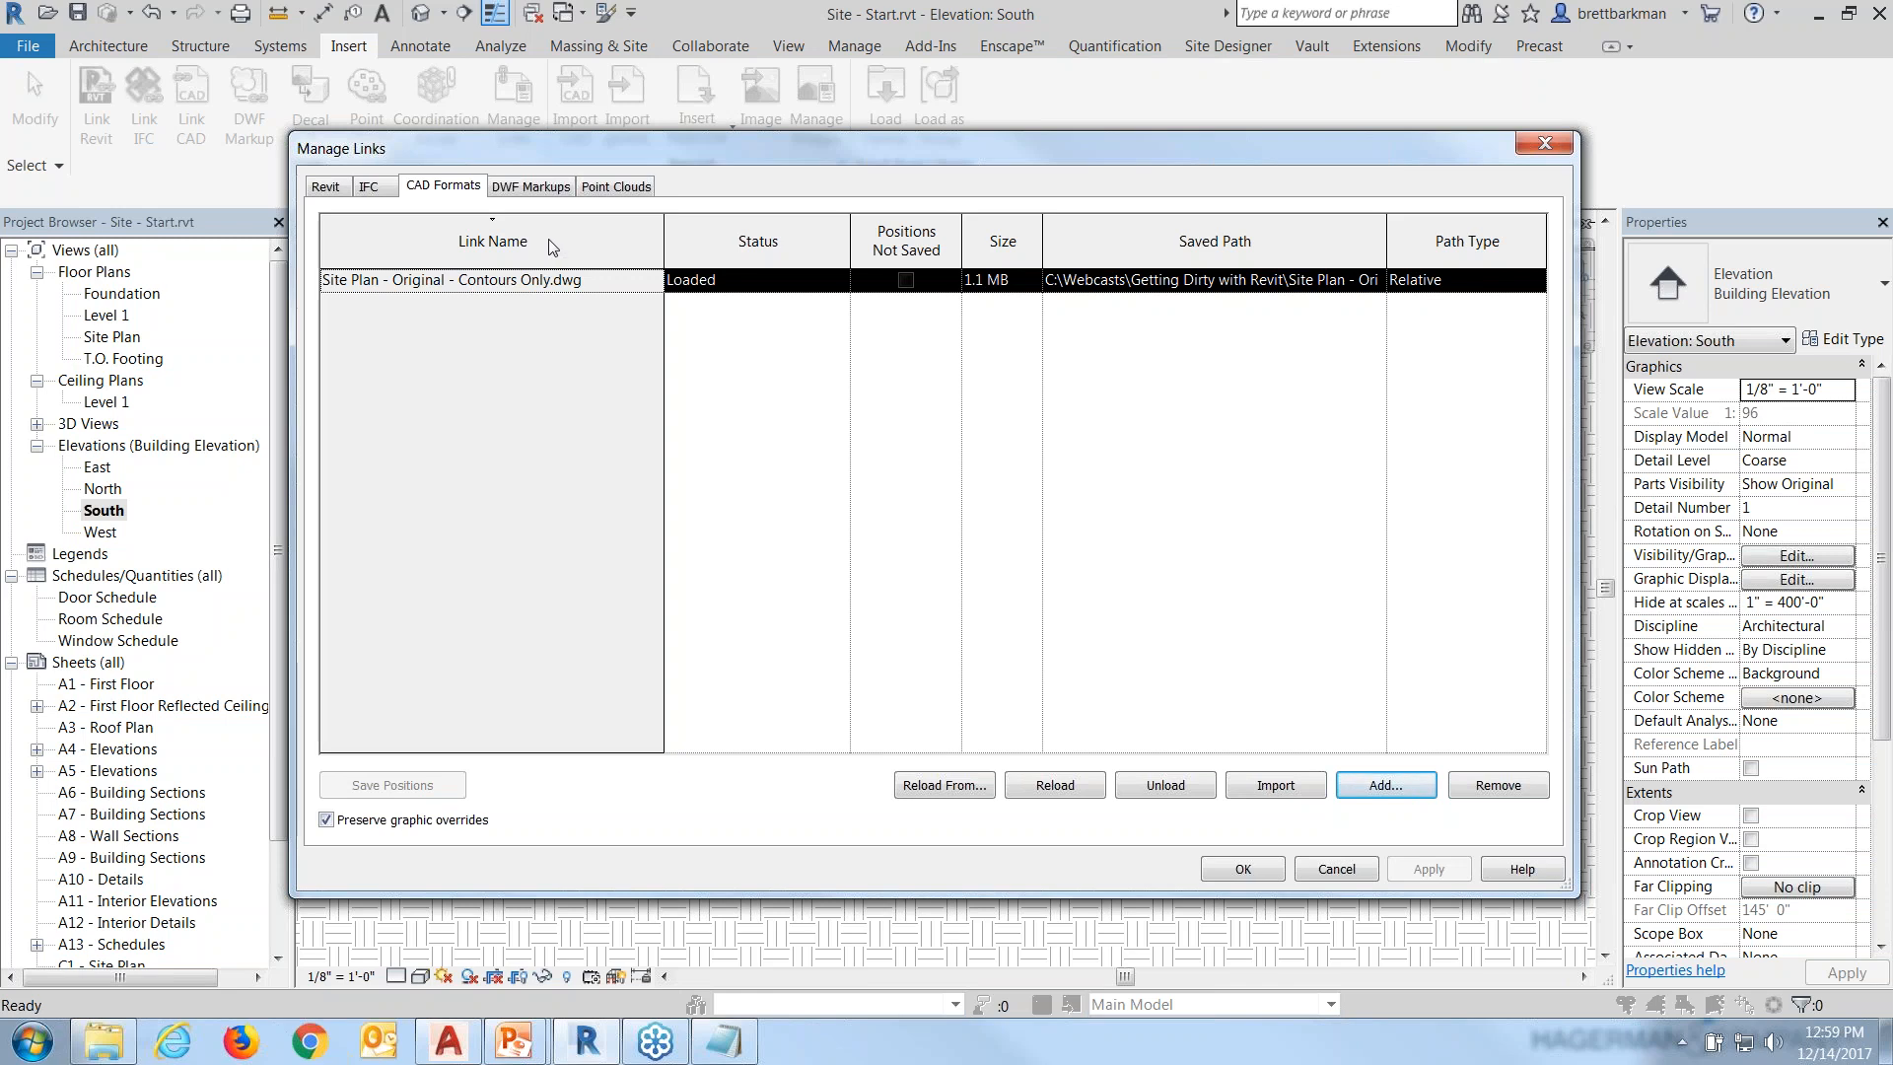
{"action": "left_click", "coordinate": [1509, 791]}
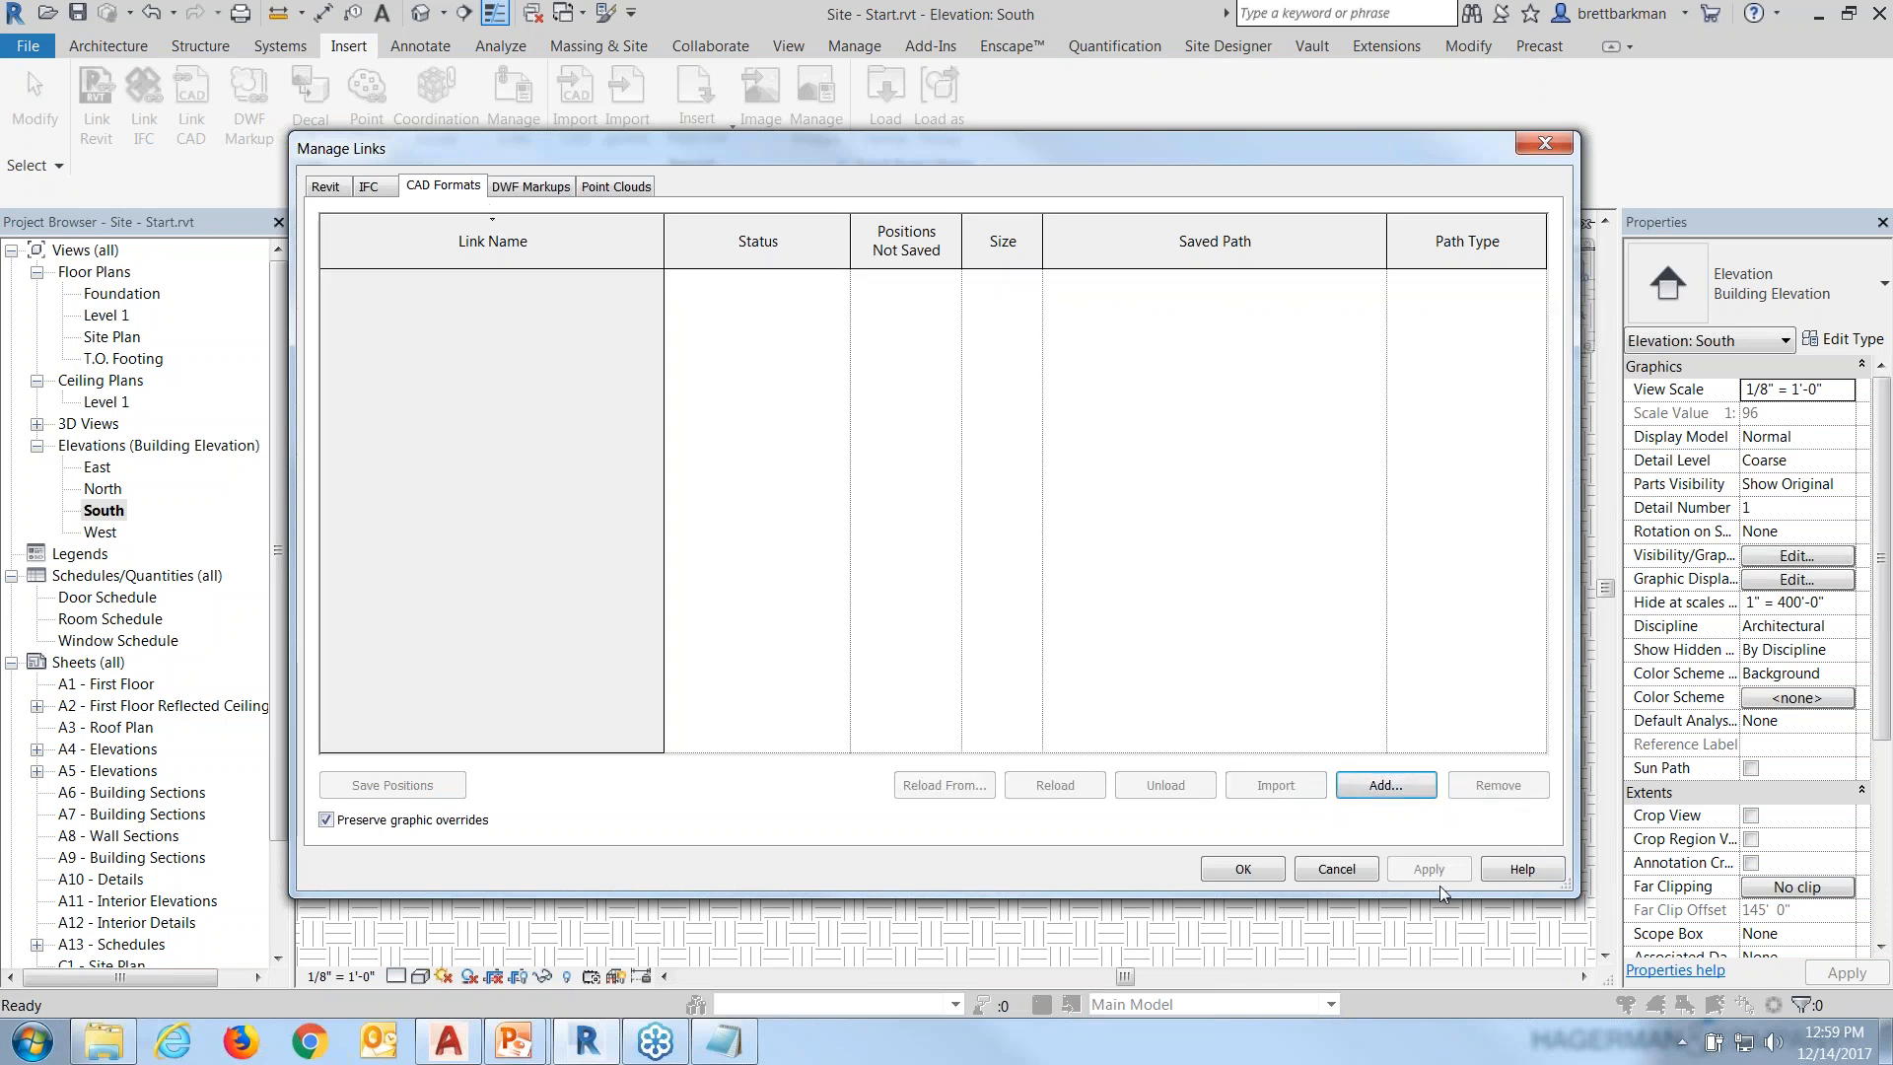
{"action": "left_click", "coordinate": [1239, 870]}
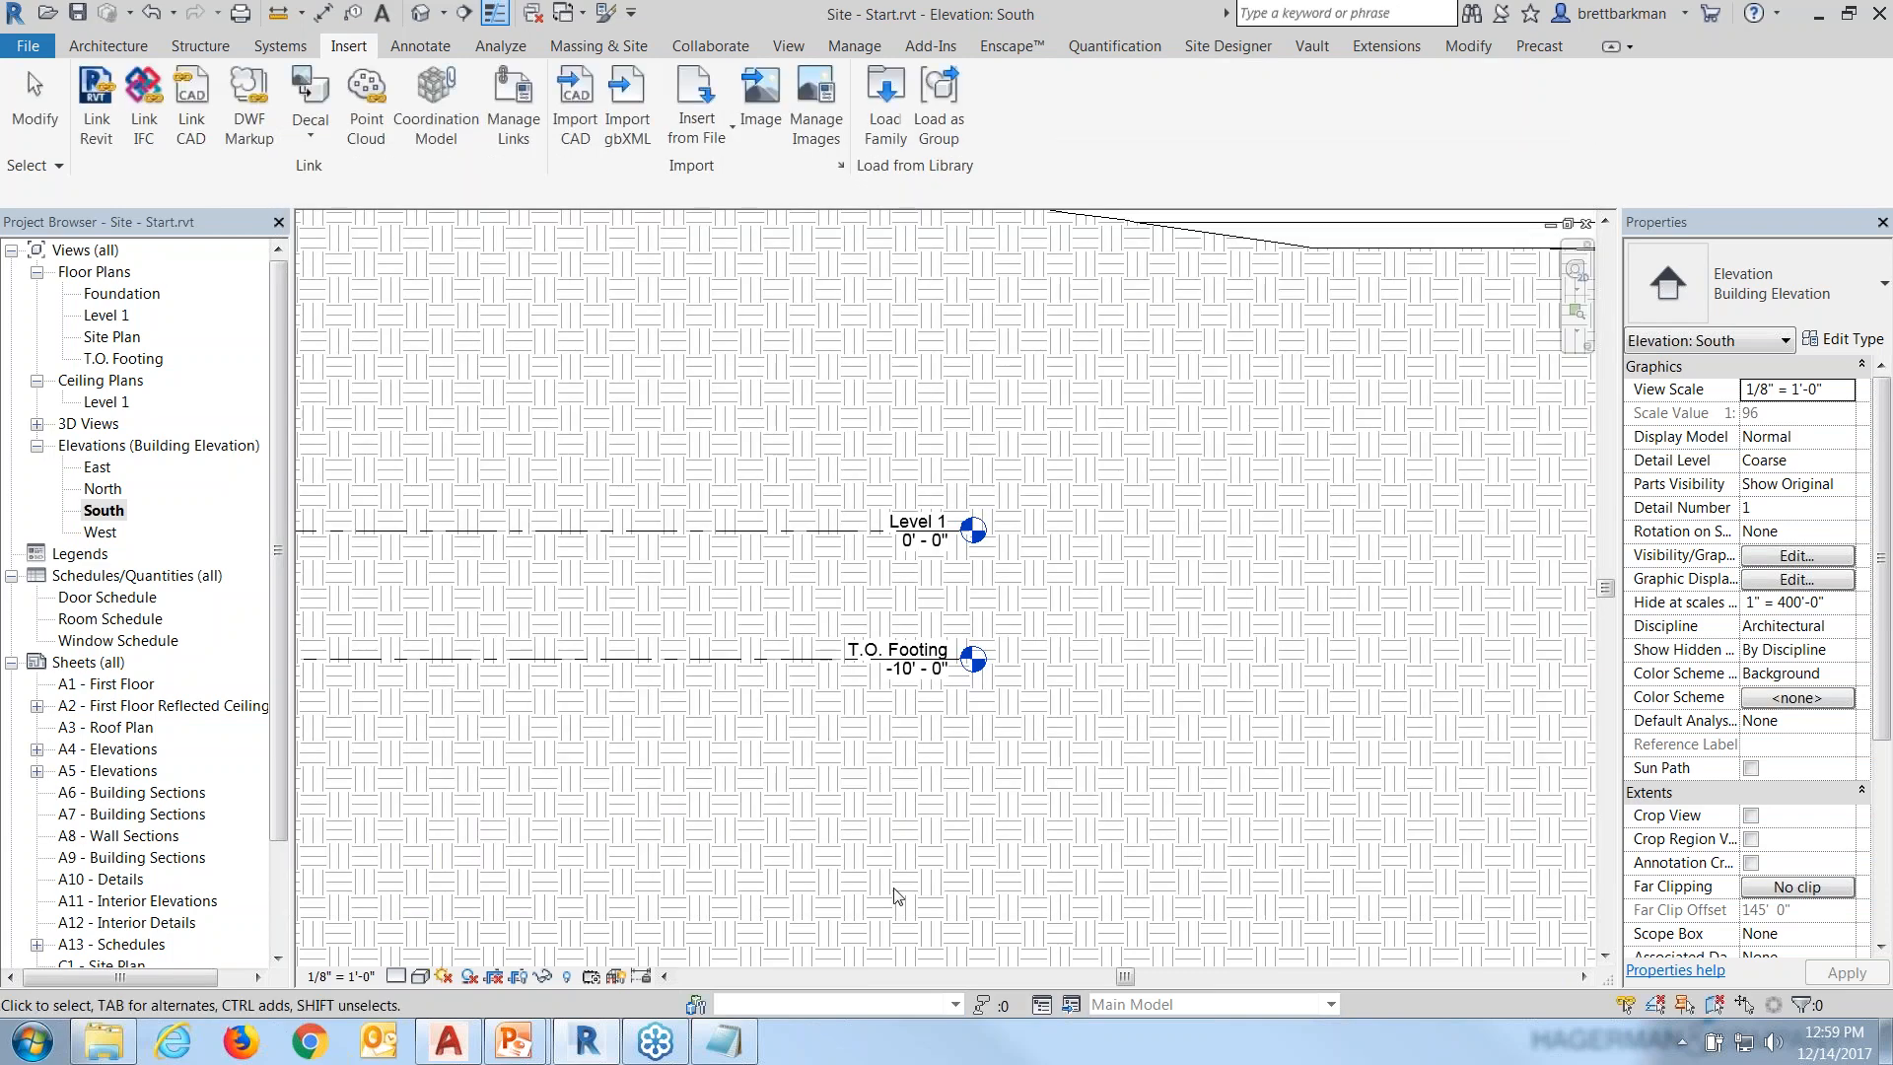